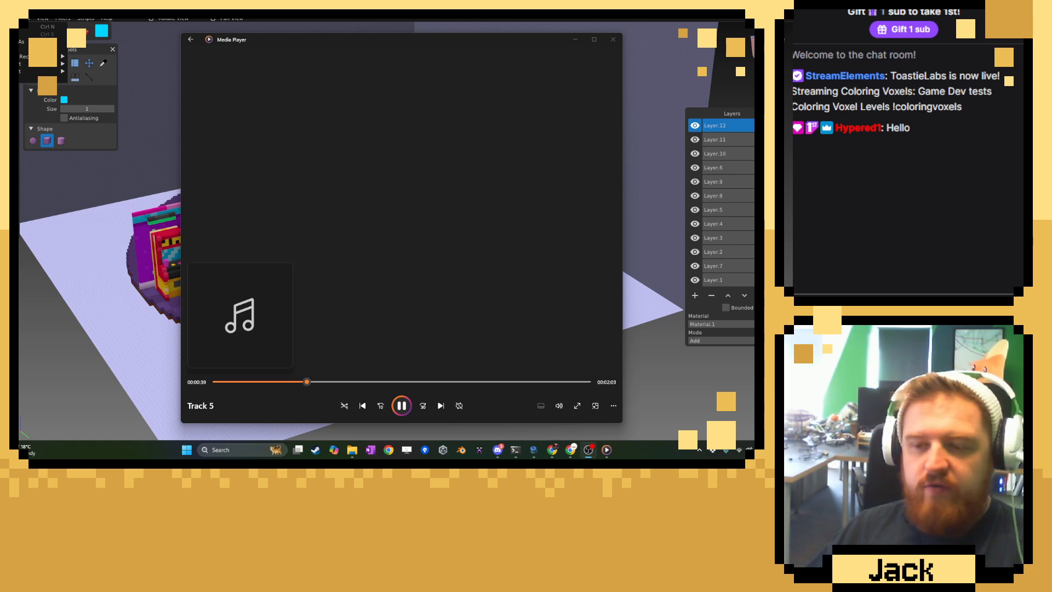
Minimise the media player and examine the voxel level's arcade, bar and overgrown room from several sides.
left_click(575, 39)
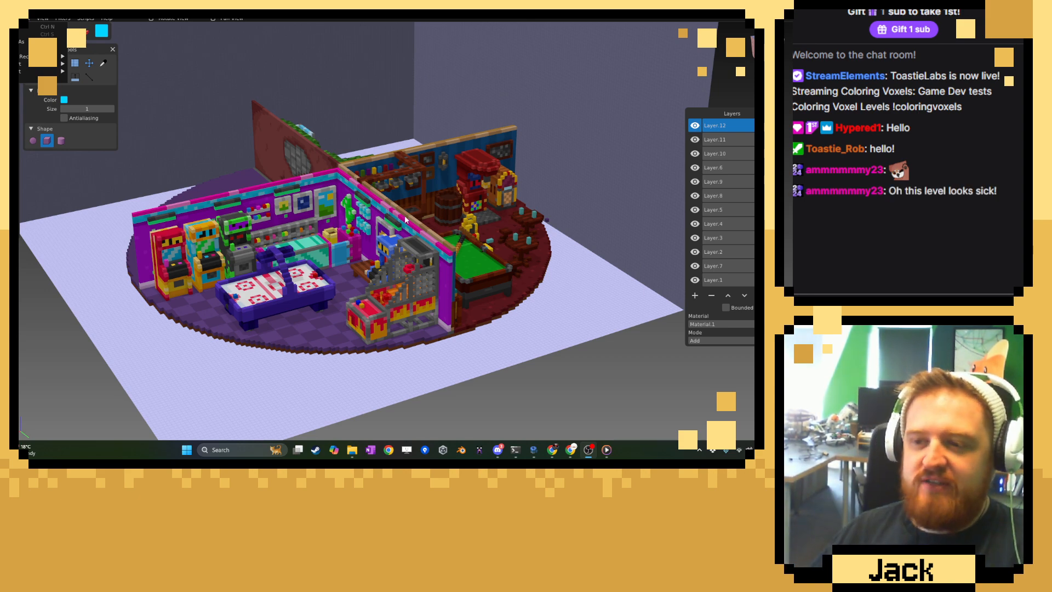
left_click(390, 228)
middle_click_drag(364, 238, 322, 242)
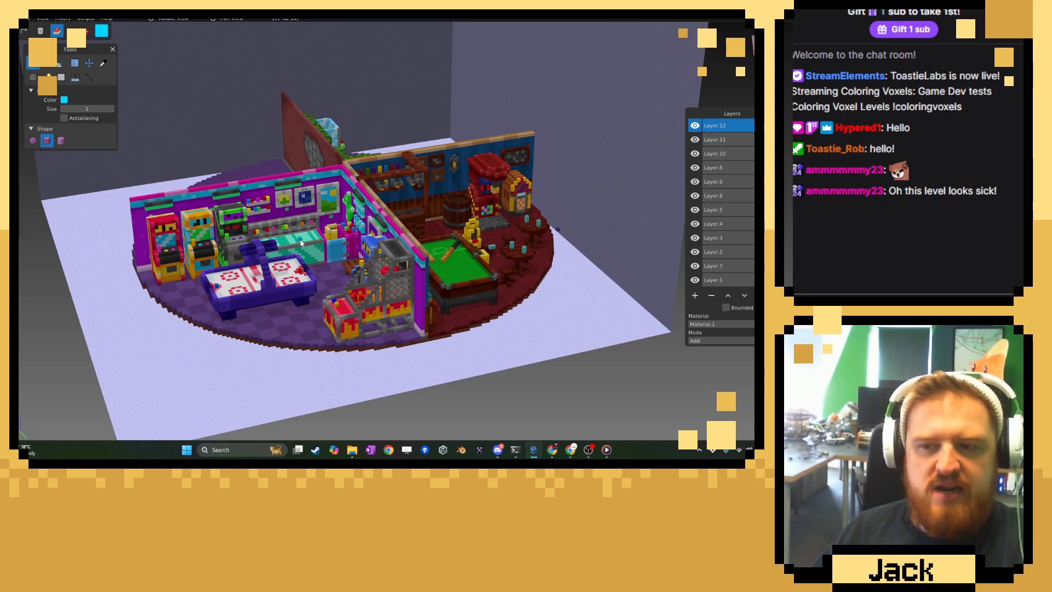
middle_click_drag(300, 243, 383, 261)
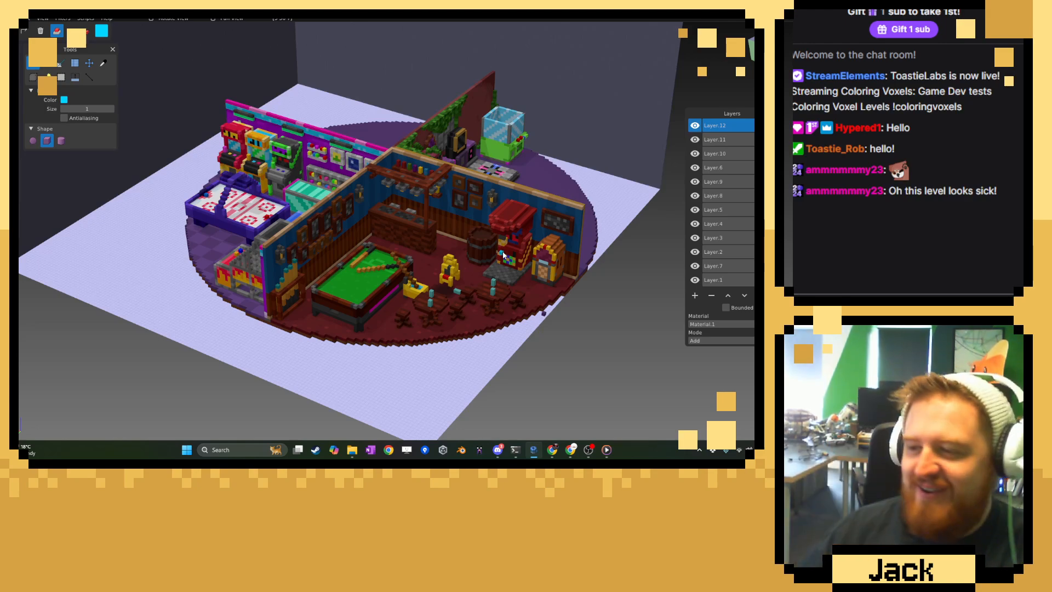
right_click_drag(568, 272, 354, 282)
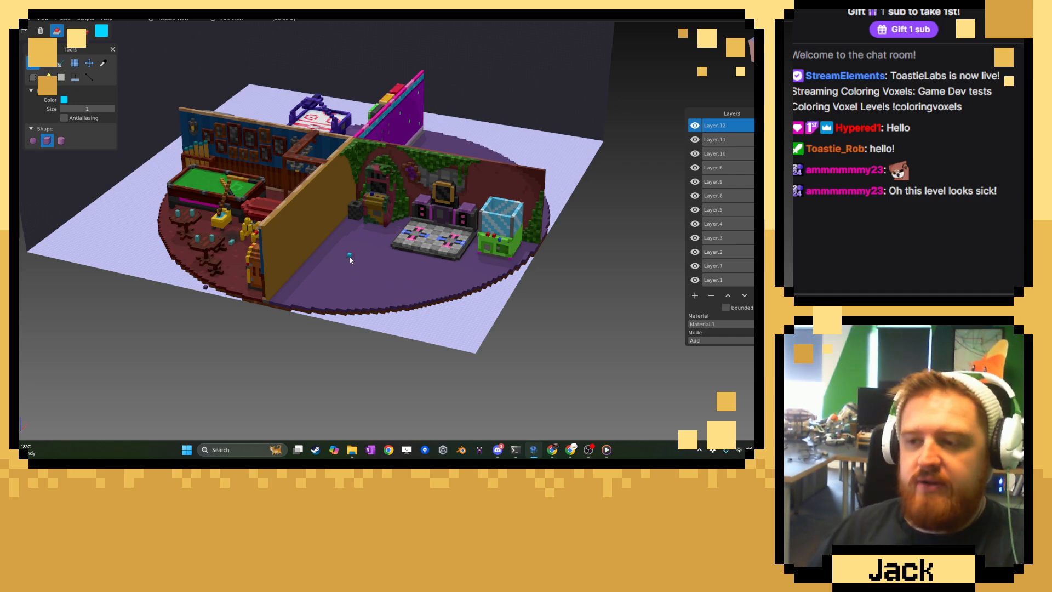
middle_click_drag(350, 254, 354, 195)
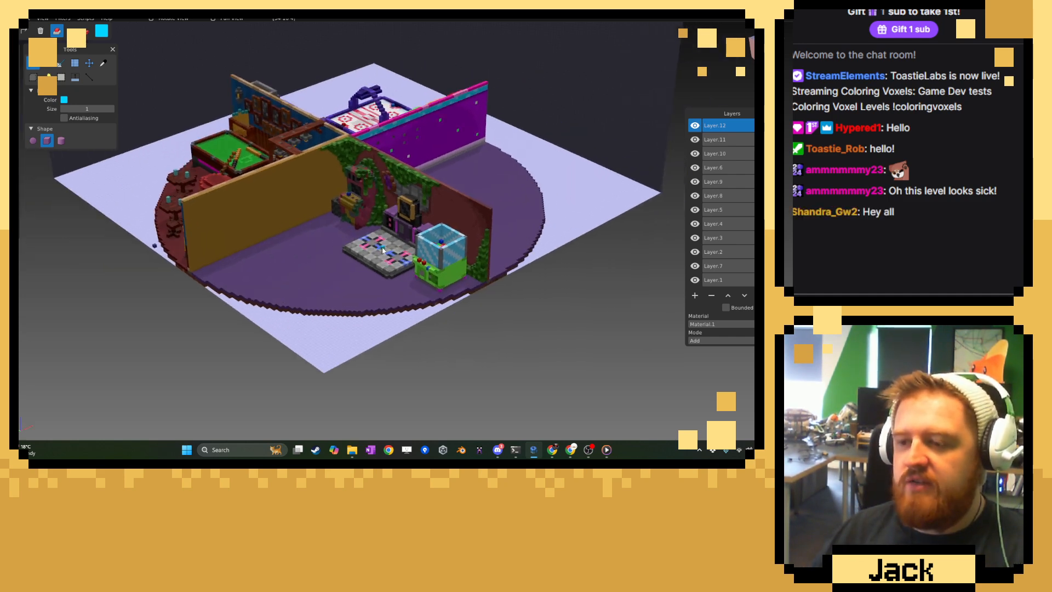
middle_click_drag(383, 250, 419, 232)
right_click_drag(328, 223, 295, 213)
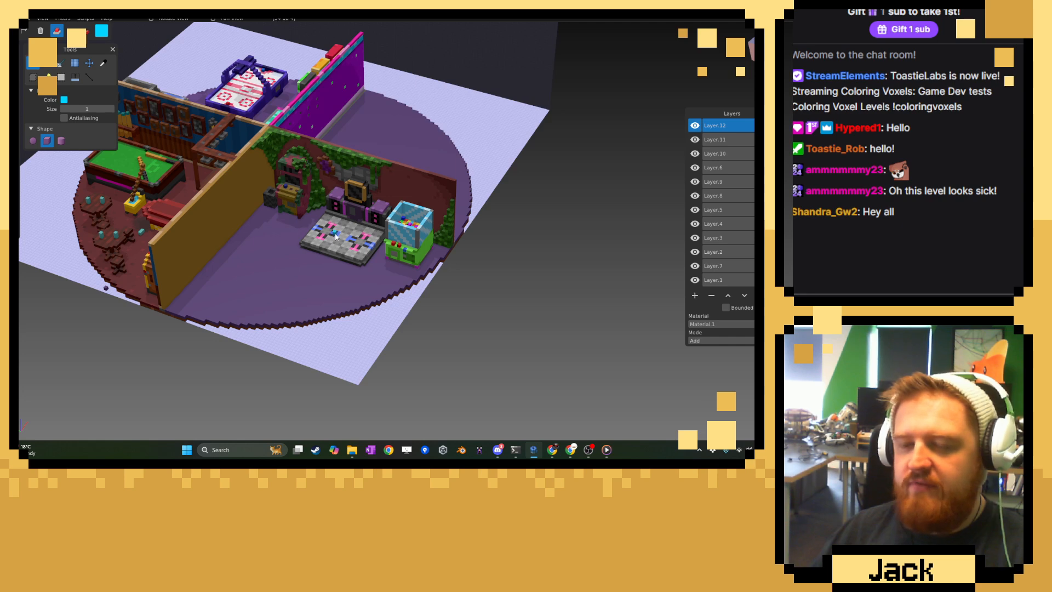
scroll(335, 235, "up", 4)
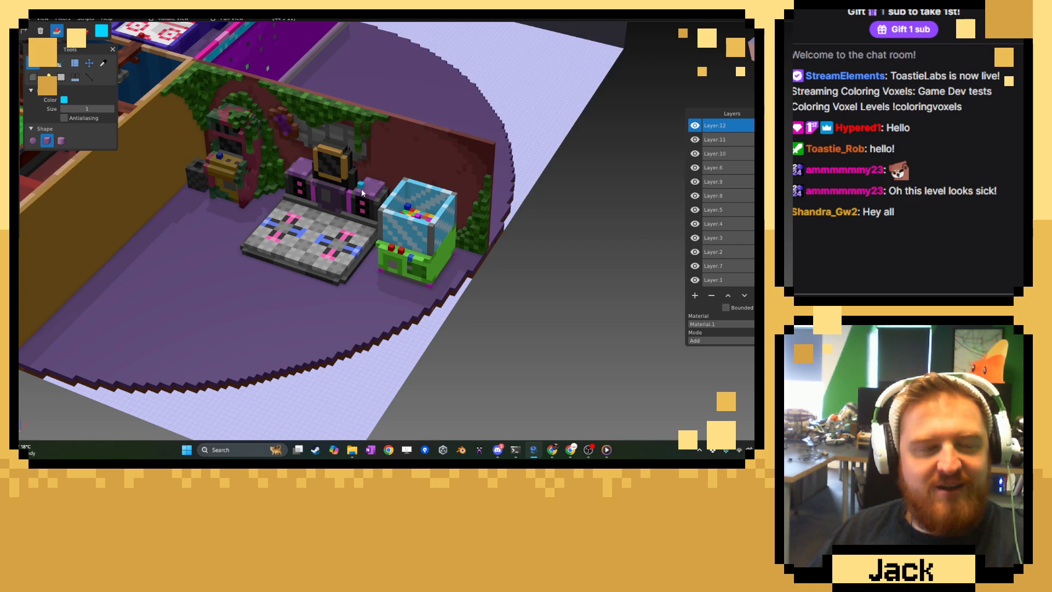
middle_click_drag(364, 212, 365, 249)
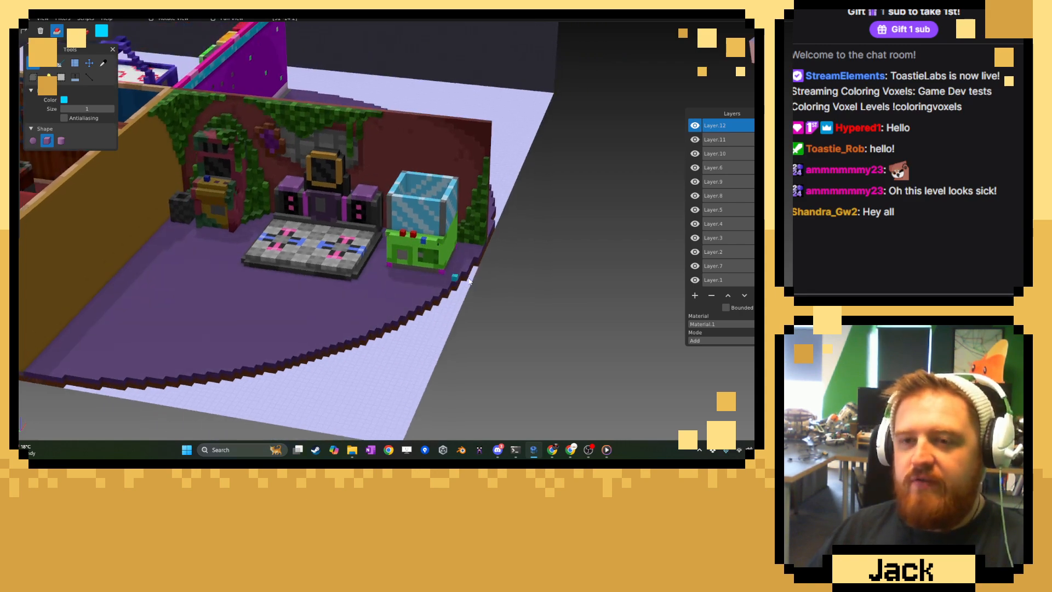
scroll(426, 198, "up", 2)
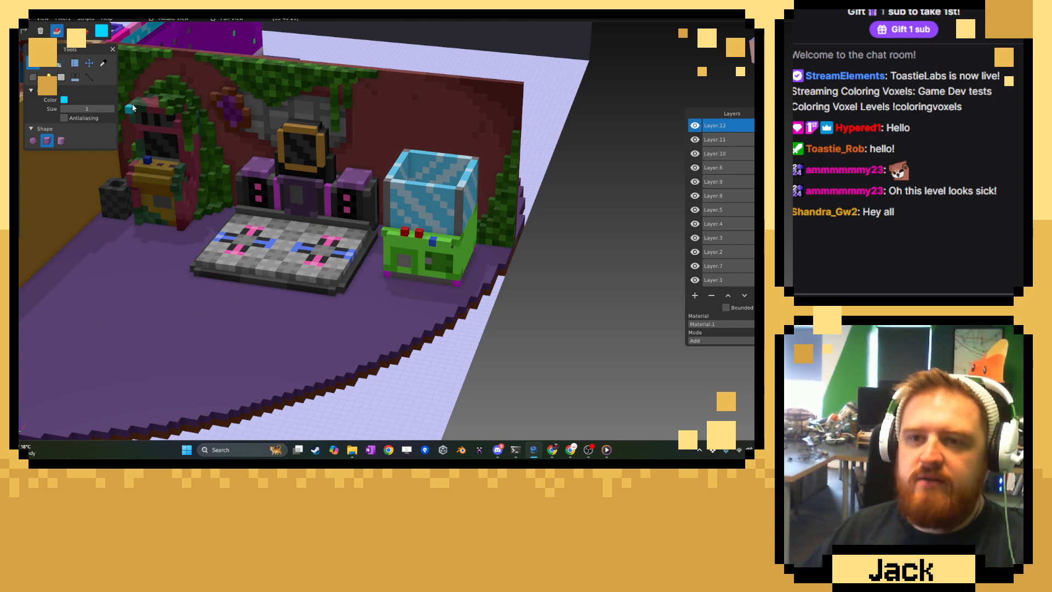
Try a lower saturation on the claw machine in Layer.12 with the Adjust Colors filter.
left_click(66, 19)
left_click(74, 26)
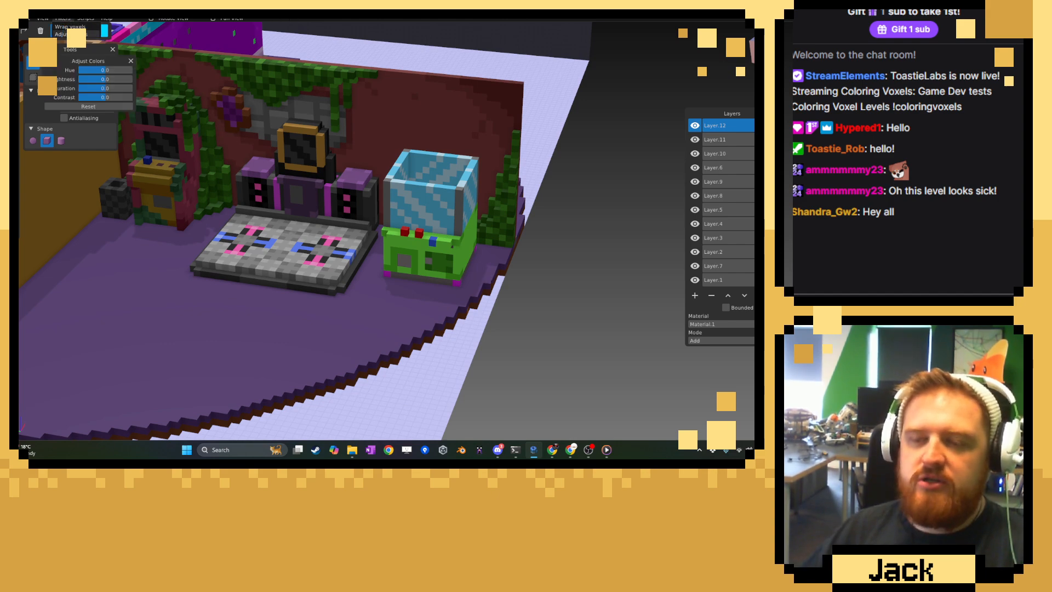
left_click(93, 89)
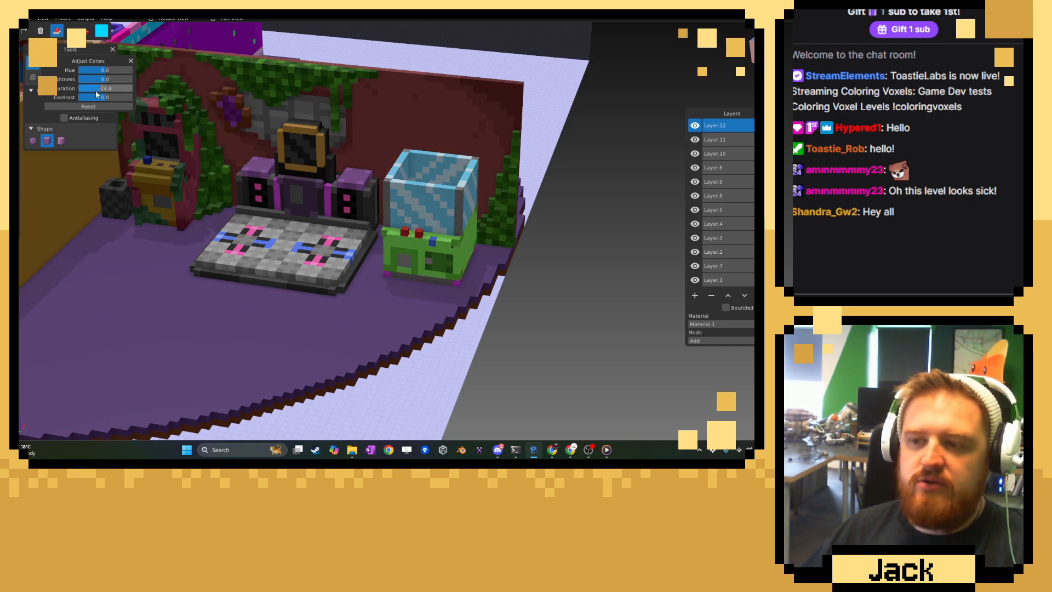
left_click_drag(96, 92, 97, 92)
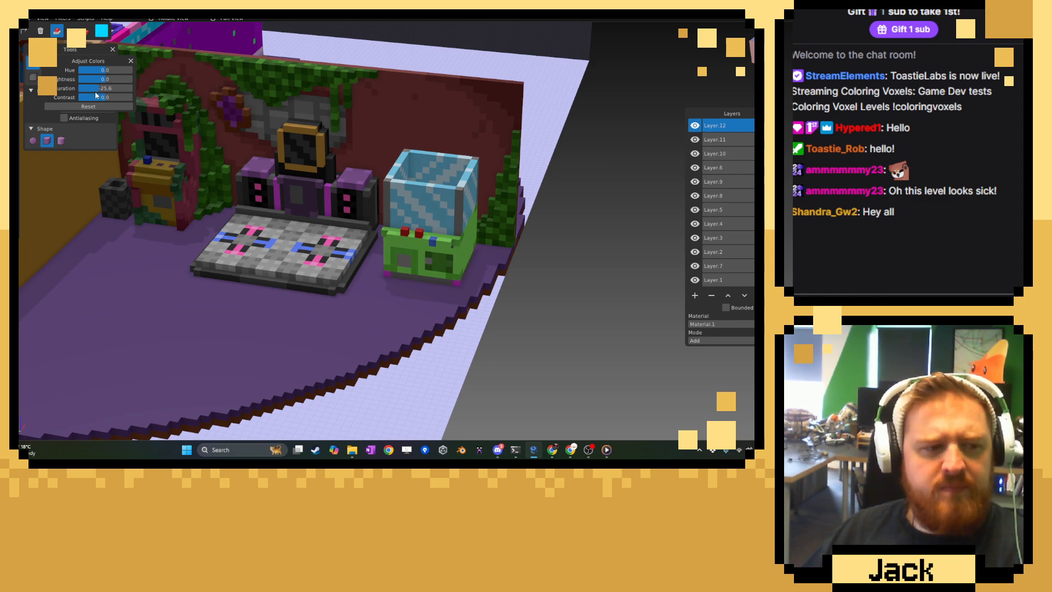
left_click_drag(98, 90, 96, 90)
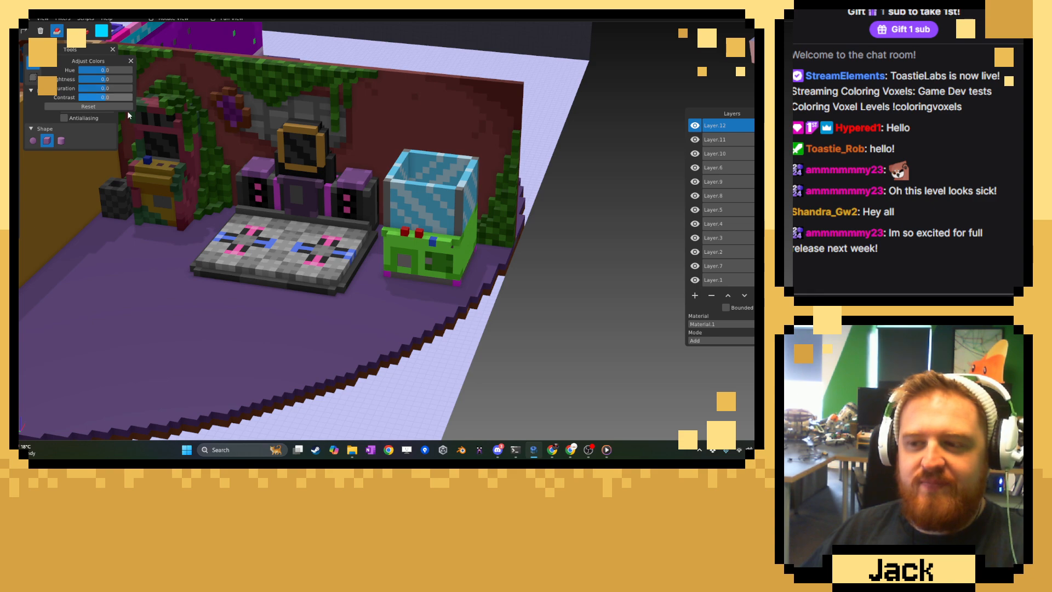
Check the claw machine against the room, toggle Layer.12's visibility off and on, and close the colour adjustments.
scroll(306, 198, "down", 9)
mouse_move(400, 209)
middle_mouse_down()
mouse_move(310, 219)
mouse_move(511, 213)
mouse_move(500, 199)
mouse_move(385, 202)
middle_mouse_up()
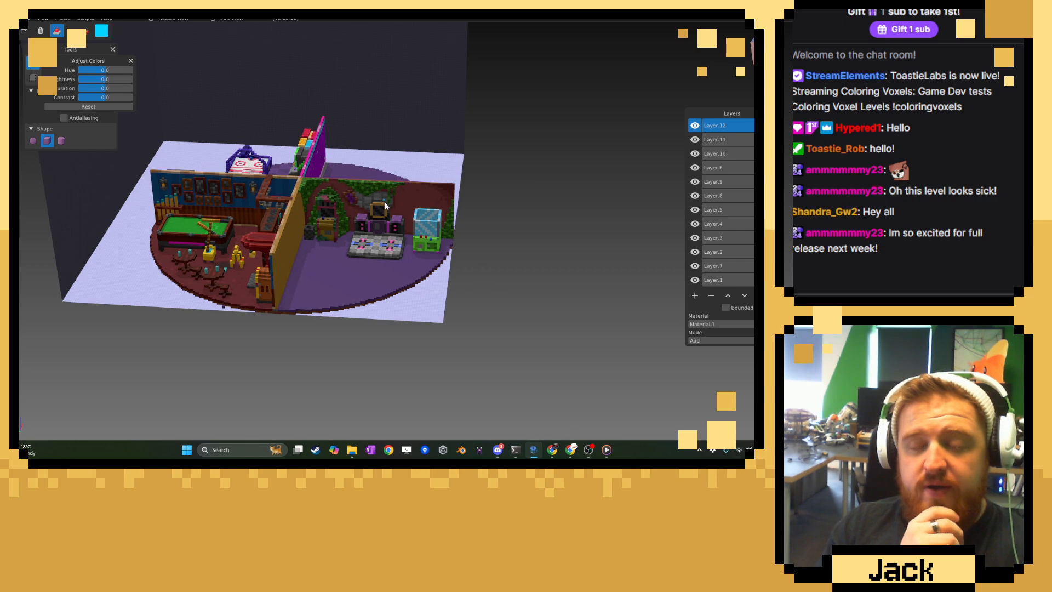
scroll(385, 202, "up", 5)
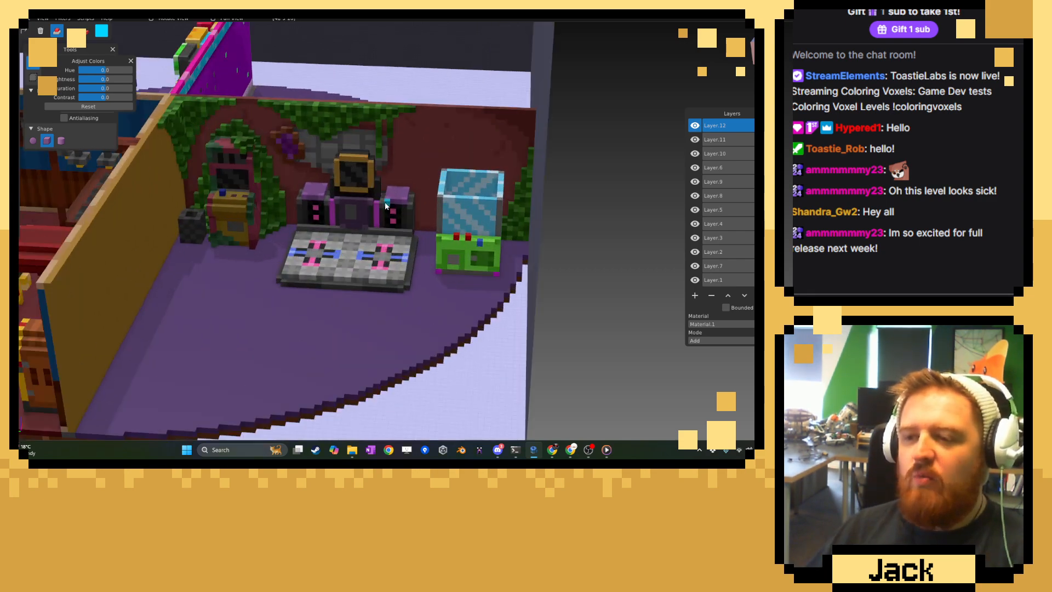
scroll(331, 221, "up", 3)
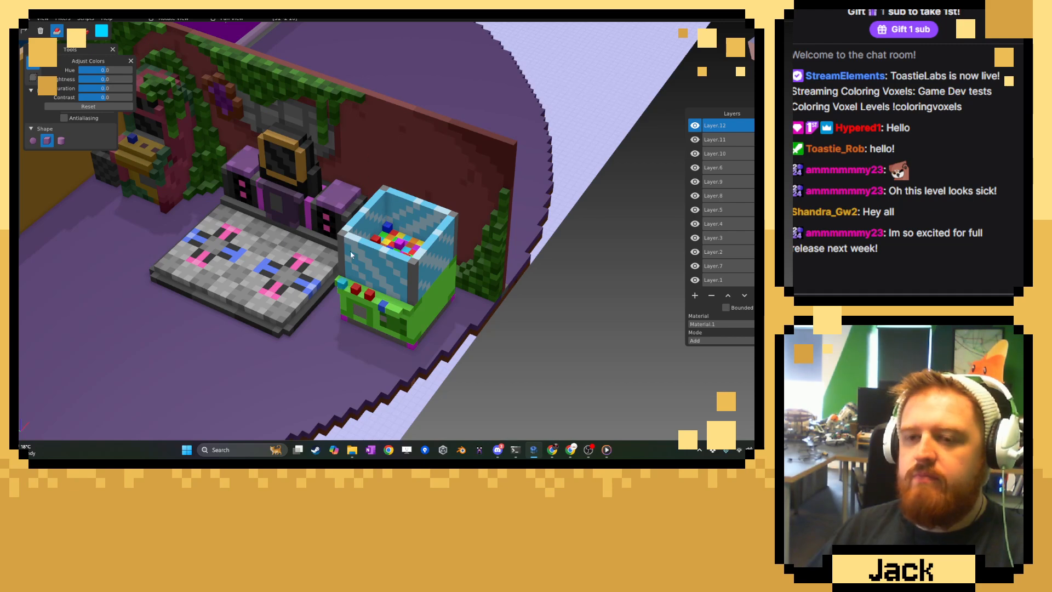
left_click(695, 125)
left_click(695, 125)
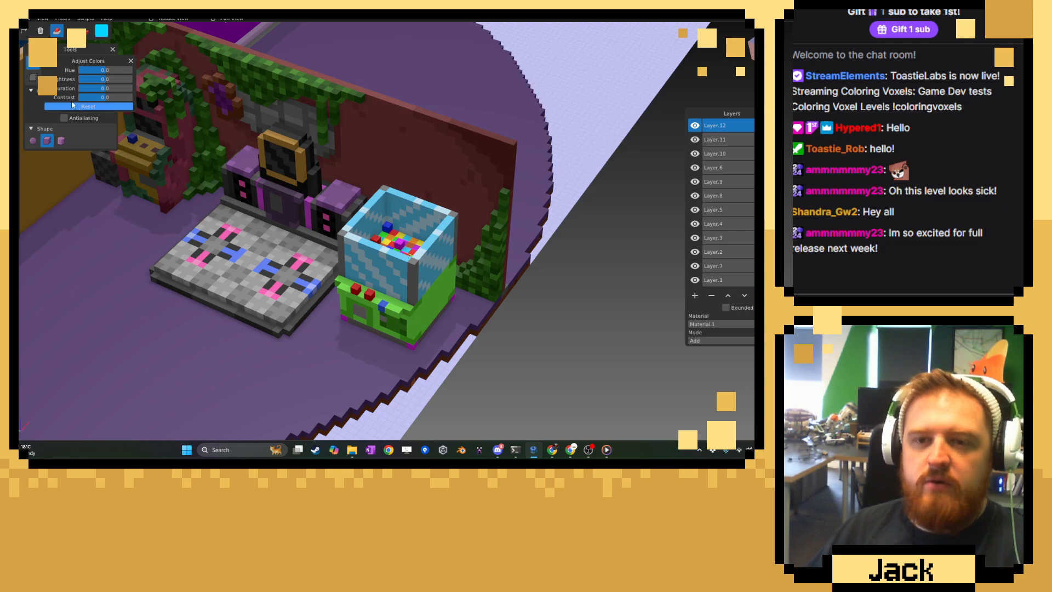
left_click(131, 62)
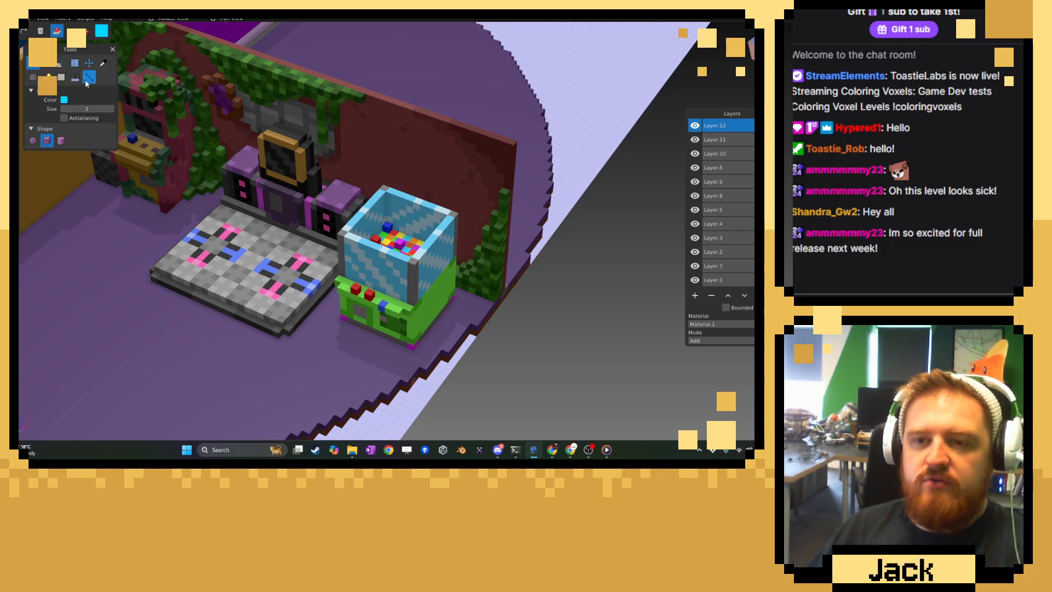
Move the Layer.12 claw machine 2 voxels along X with the Move tool.
left_click(89, 63)
middle_click_drag(345, 236, 220, 269)
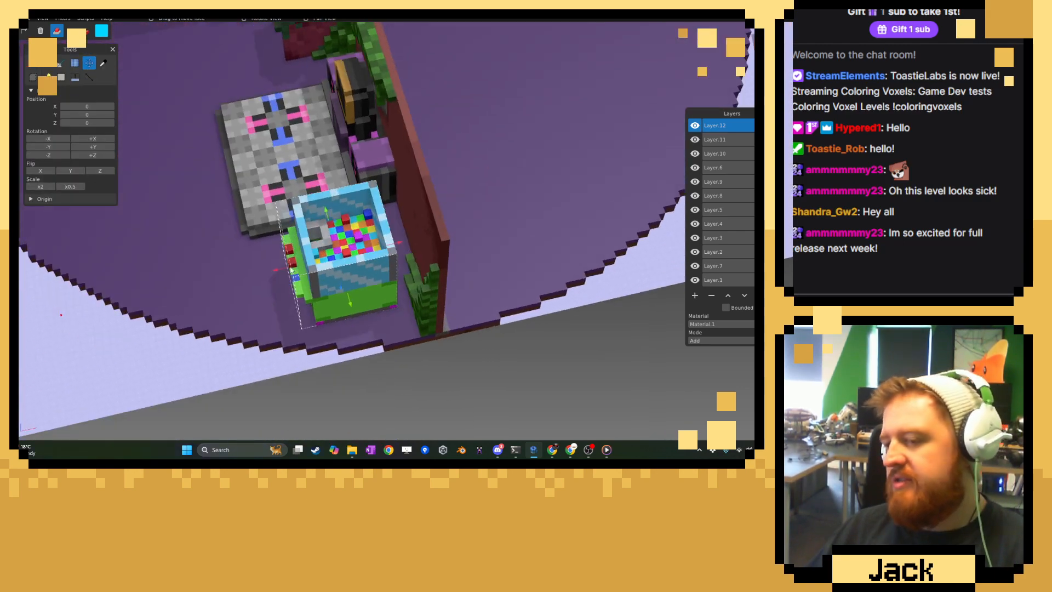
scroll(351, 246, "up", 3)
left_click_drag(402, 247, 425, 244)
middle_click_drag(425, 244, 435, 219)
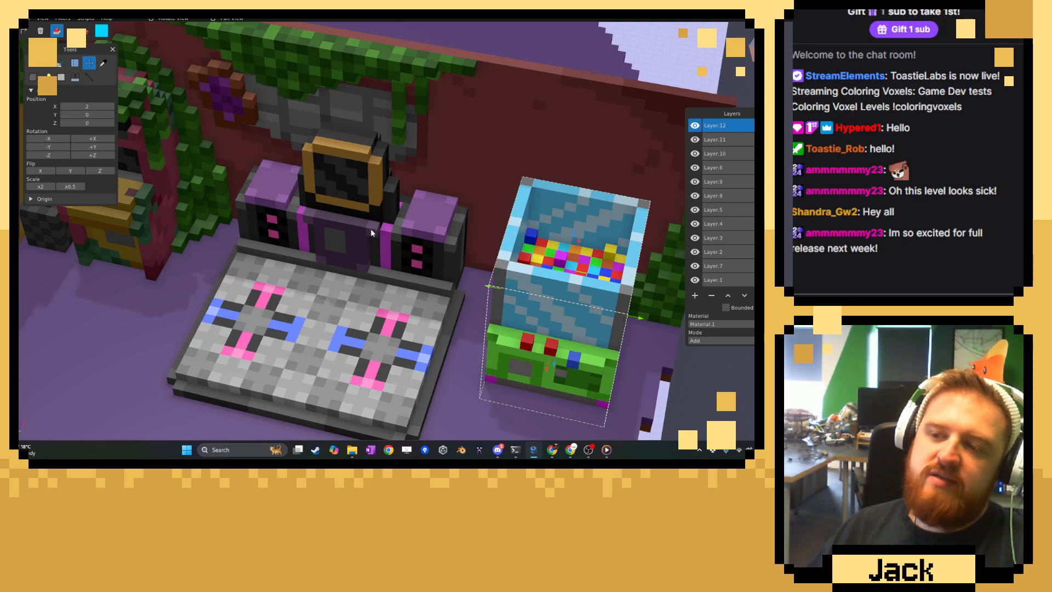
Examine the spacing of the dance machine and claw machine, toggling Layer.12's visibility to compare.
scroll(340, 248, "down", 4)
middle_click_drag(340, 248, 345, 247)
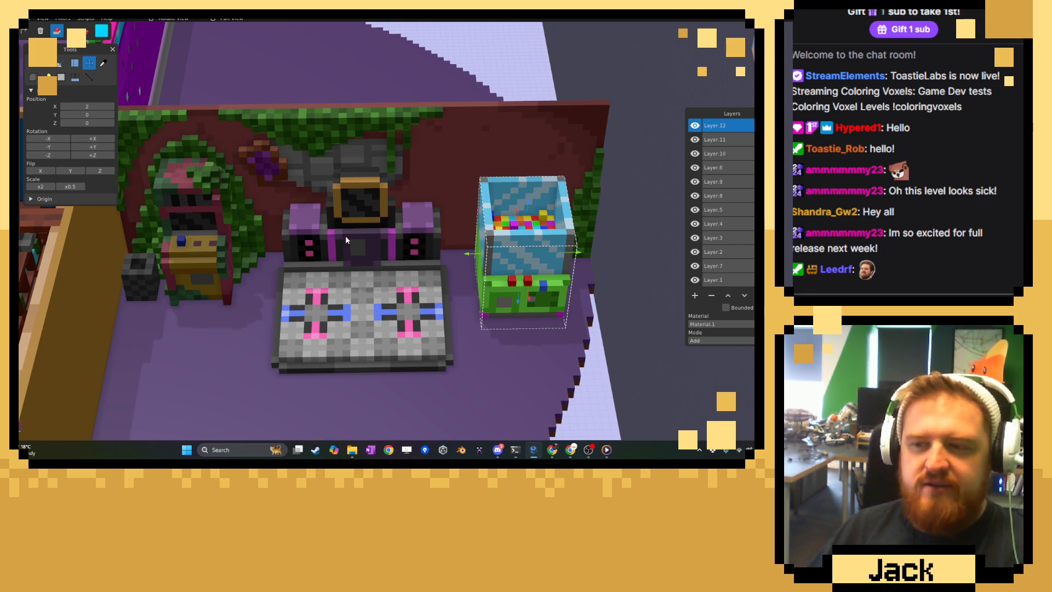
middle_click_drag(345, 240, 199, 230)
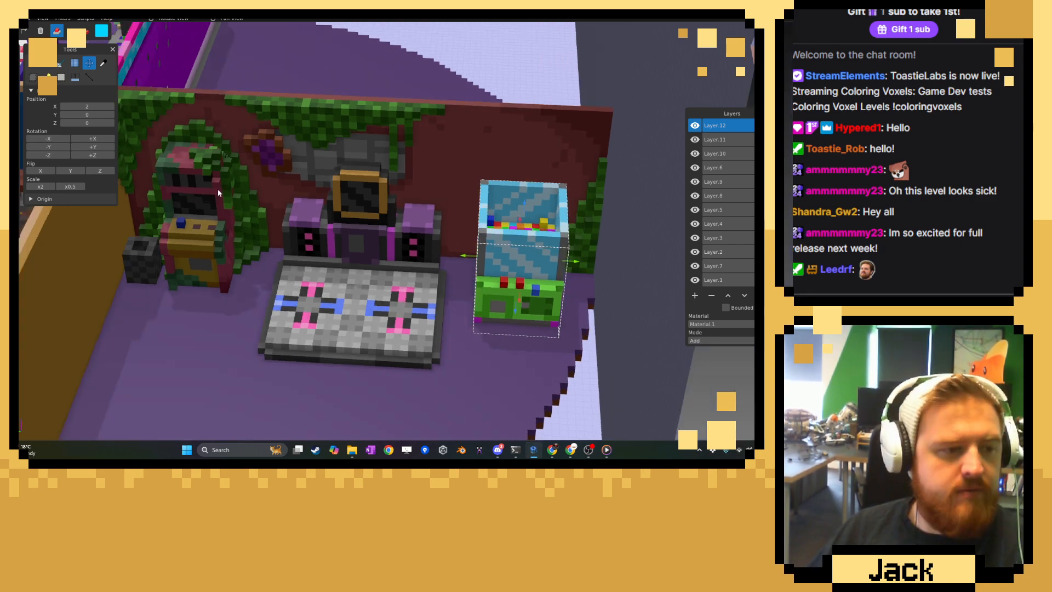
middle_click_drag(218, 189, 327, 311)
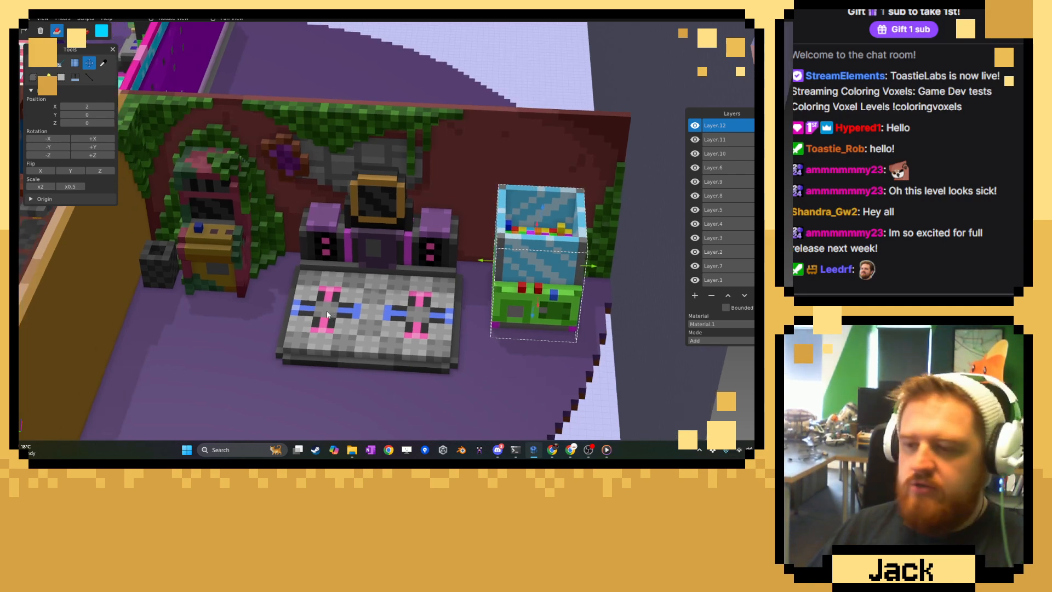
scroll(326, 311, "up", 5)
left_click(695, 125)
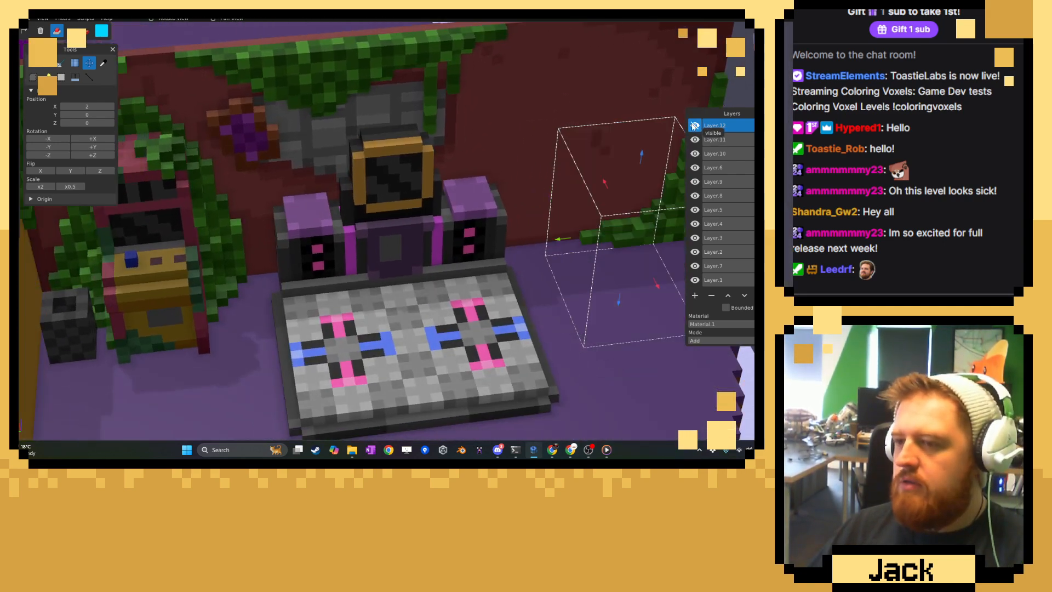
left_click(693, 126)
middle_click_drag(466, 207, 481, 222)
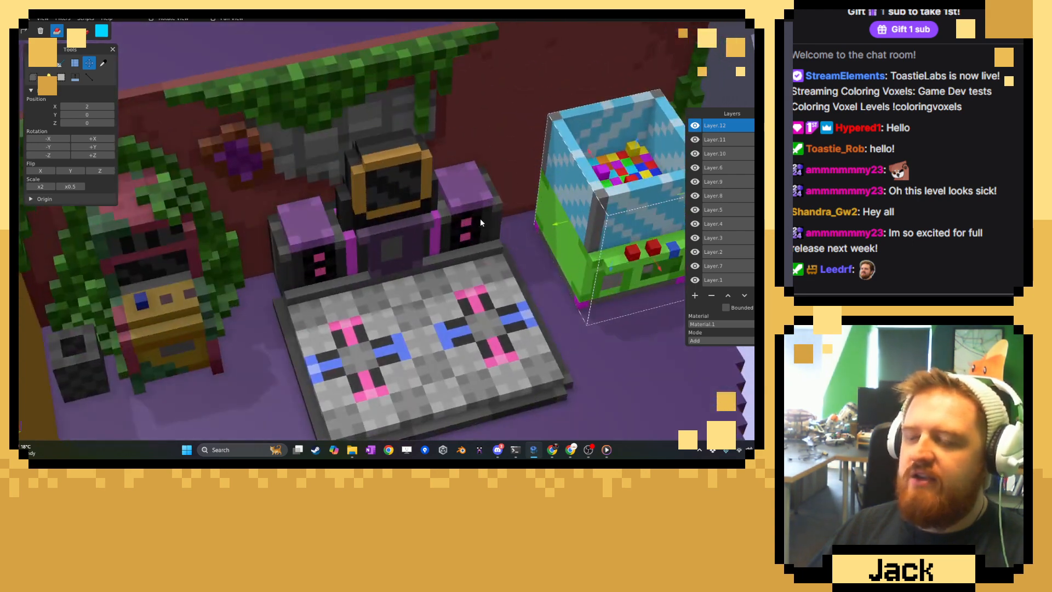
Toggle individual layers from Layer.11 down to Layer.5 to identify which one holds the overgrown room's red wall.
left_click(693, 142)
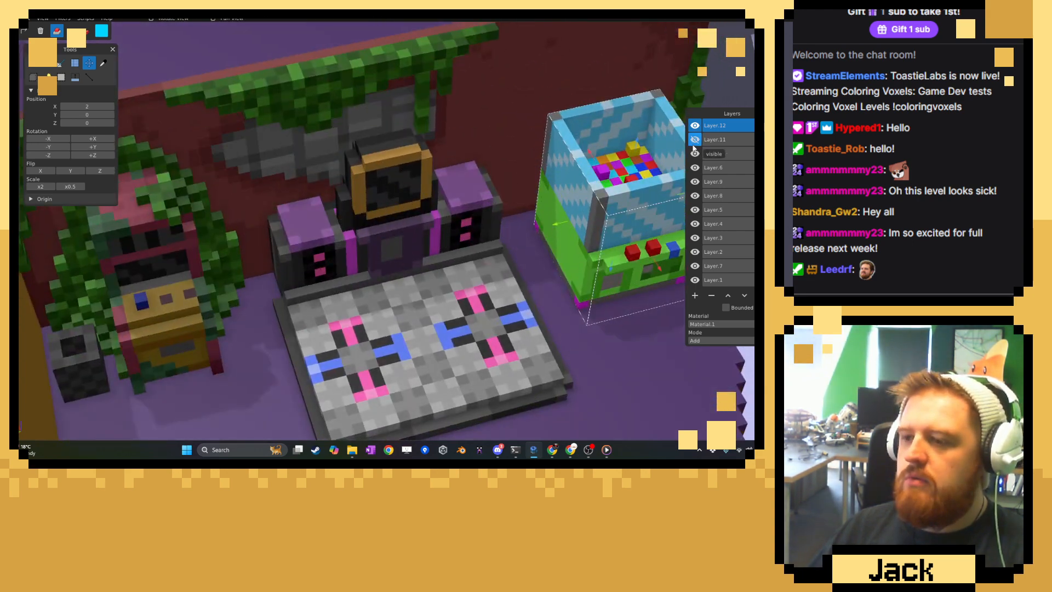
left_click(693, 142)
left_click(695, 154)
left_click(694, 154)
left_click(695, 167)
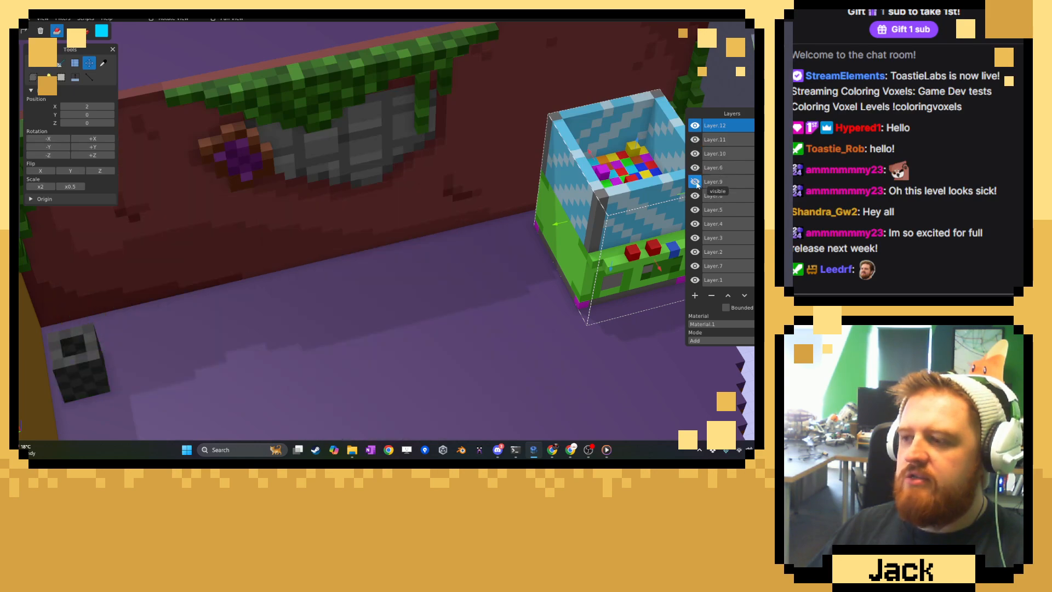
left_click(695, 167)
left_click(695, 209)
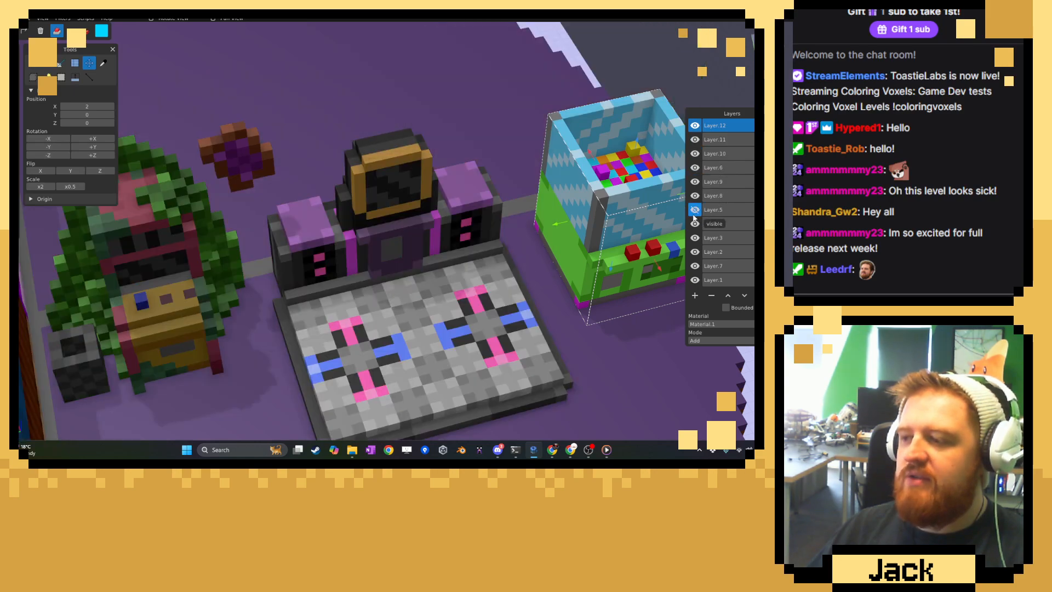
left_click(695, 209)
left_click(695, 209)
middle_click_drag(583, 230, 421, 214)
left_click(695, 210)
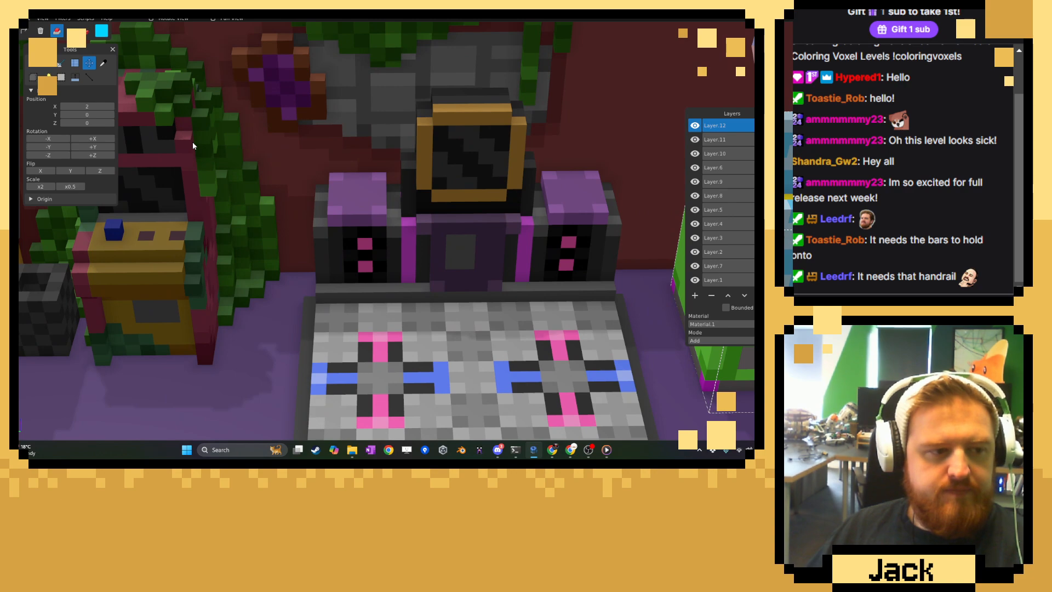
Pick the dark red of the wall behind the dance machine and set the brush to paint mode.
middle_click_drag(192, 142, 340, 238)
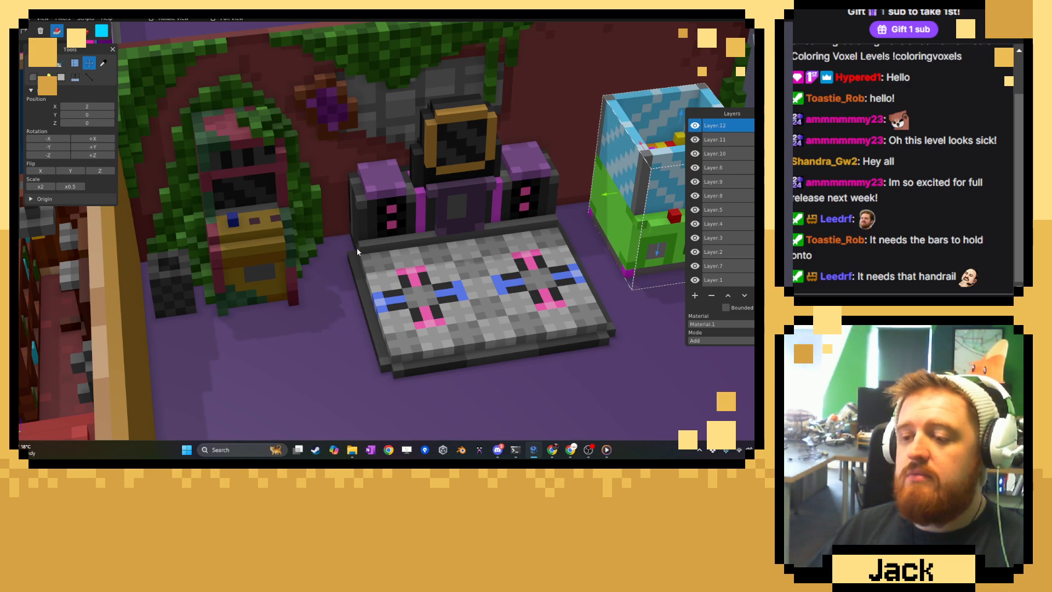
scroll(356, 248, "up", 3)
left_click(103, 63)
scroll(245, 216, "up", 2)
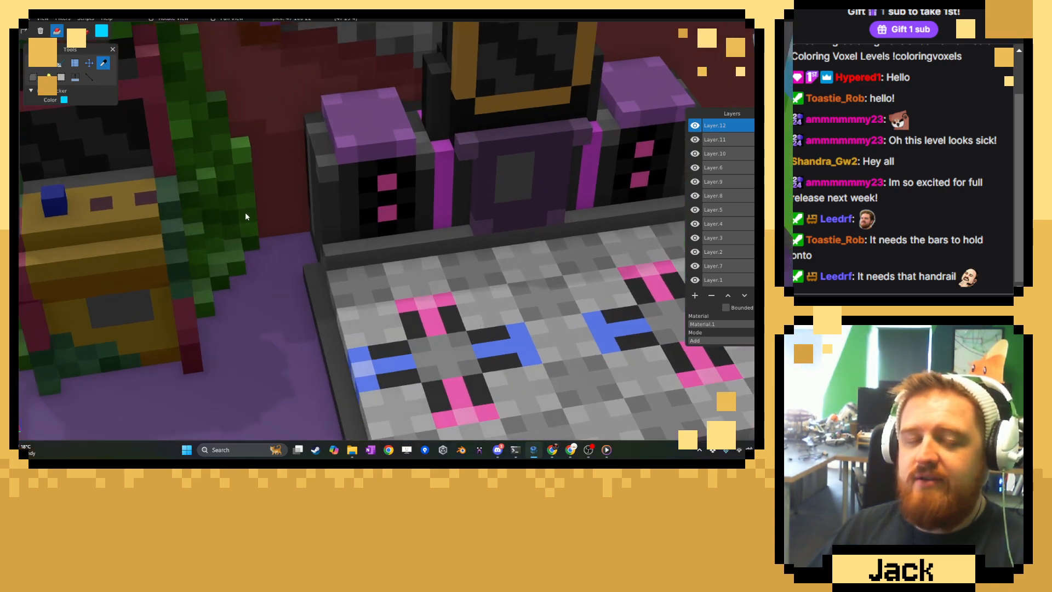
left_click(329, 63)
left_click(33, 63)
left_click(85, 31)
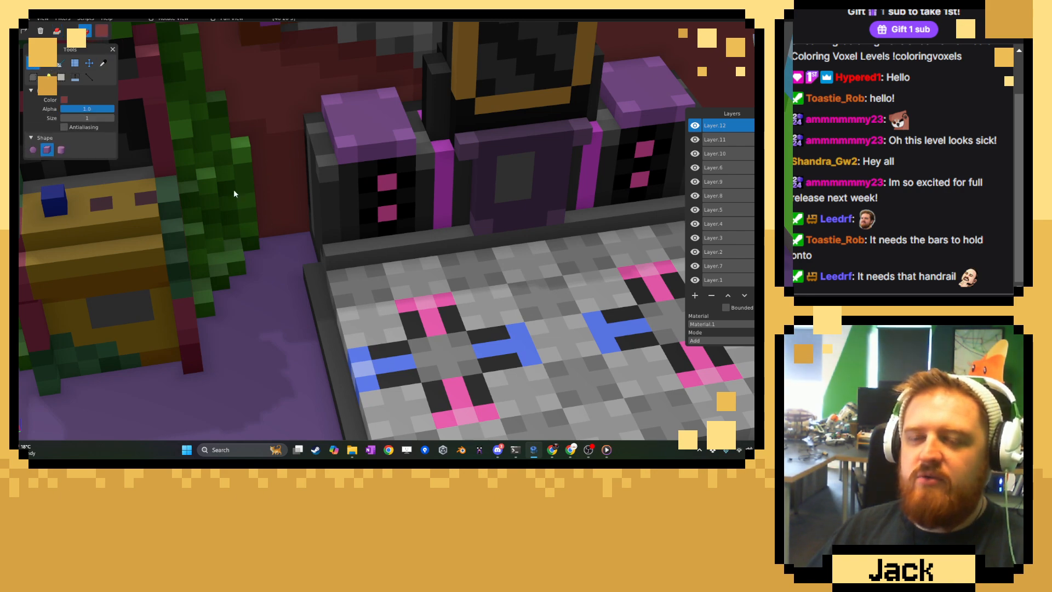
Return to the brush and make the red wall's layer, Layer.5, active for painting.
left_click(103, 63)
right_click_drag(353, 55, 356, 124)
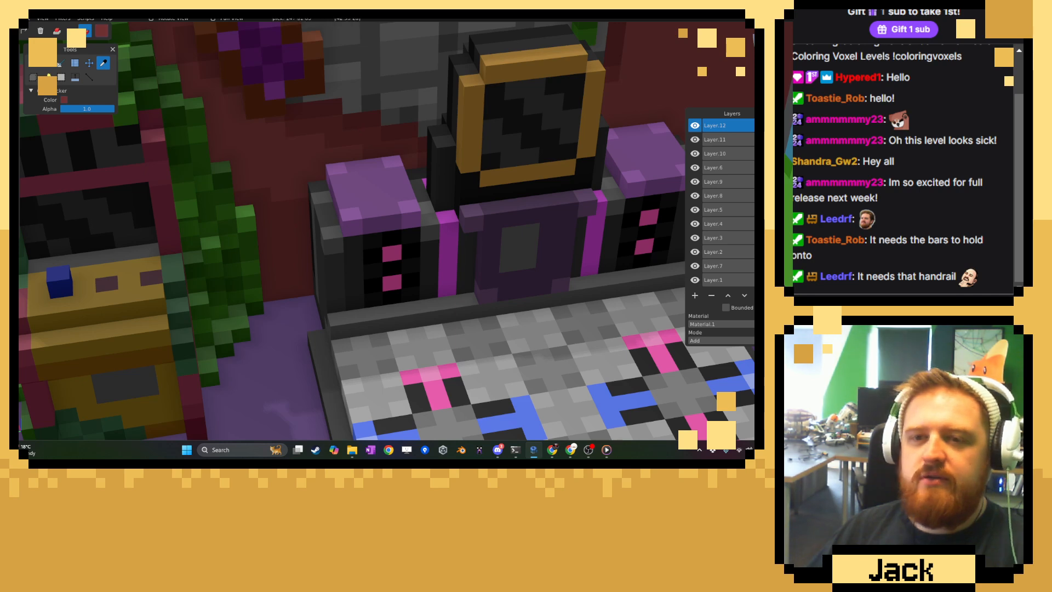
left_click(34, 63)
left_click(695, 168)
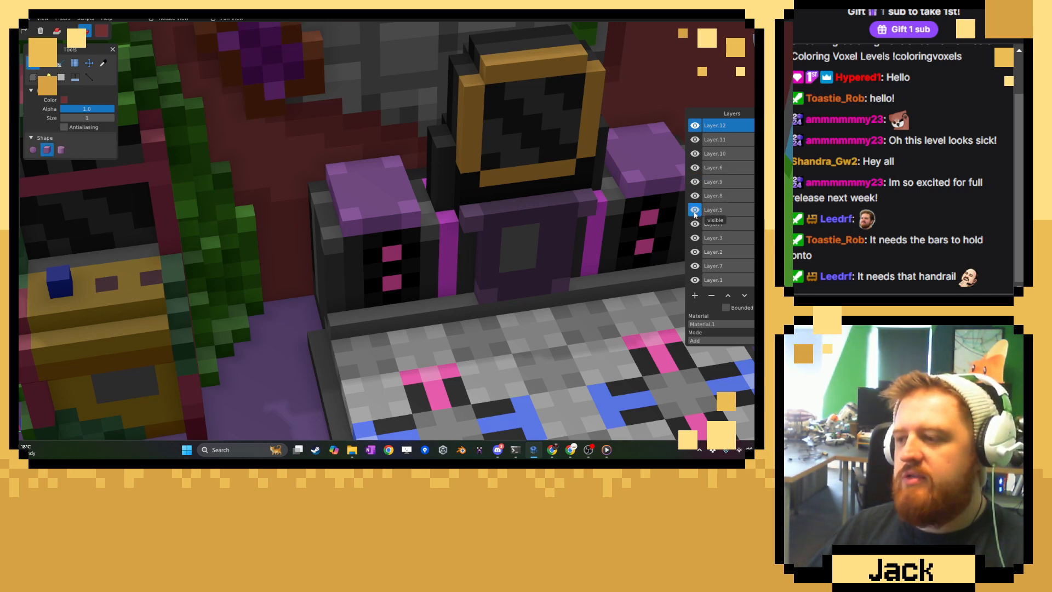
left_click(713, 210)
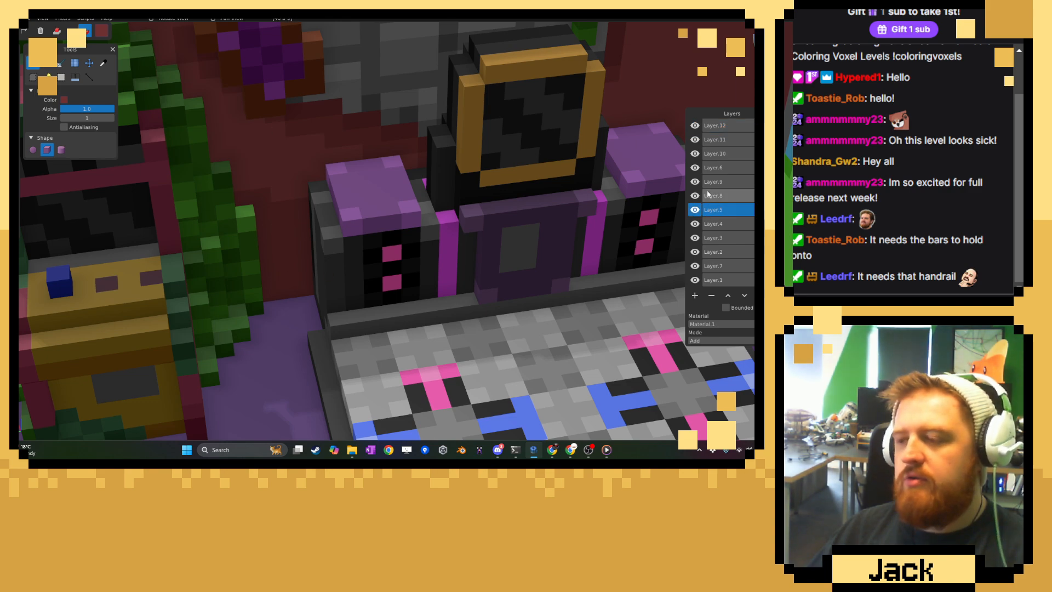
Create a new layer above Layer.12 and set up the Shape tool to add voxels in the ivy's dark green.
left_click(715, 126)
left_click(695, 297)
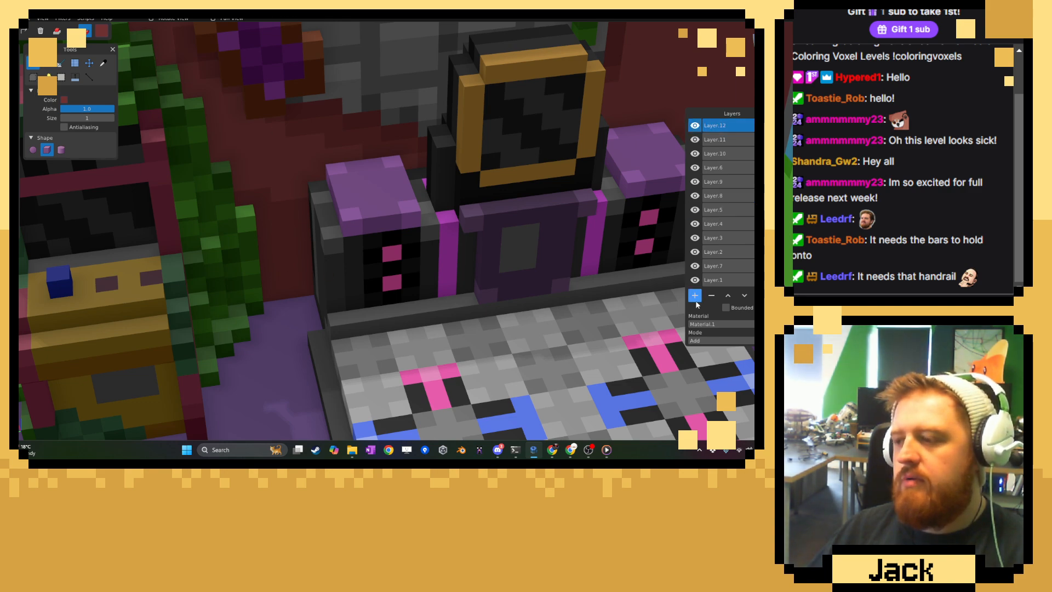
left_click(103, 63)
left_click(232, 259)
left_click(48, 63)
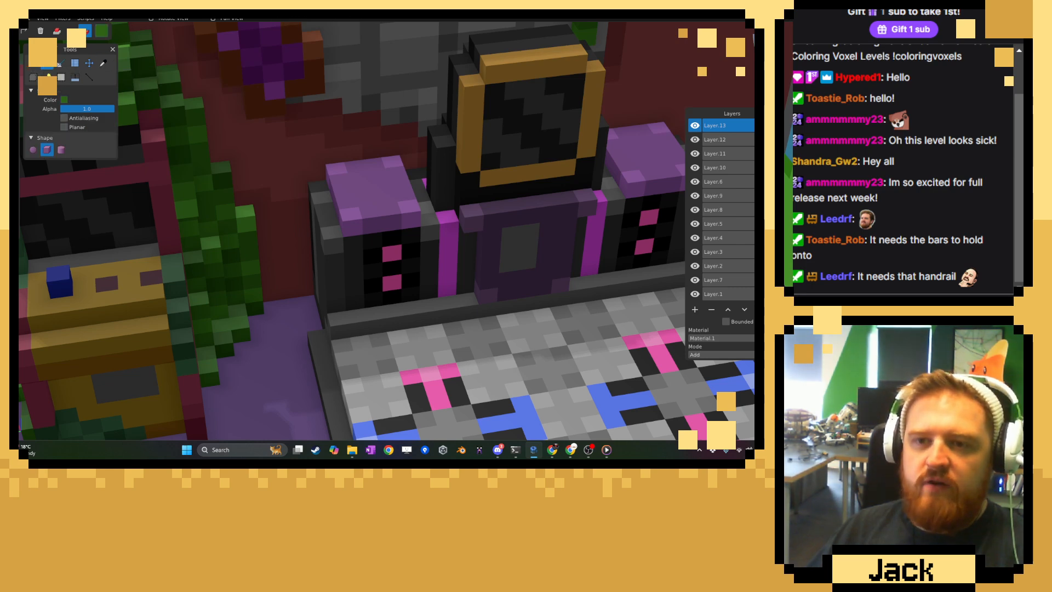
left_click(57, 31)
Build a dark green vine against the wall between the arcade cabinet and the dance machine, climbing beside the left speaker.
middle_click_drag(265, 272, 262, 257)
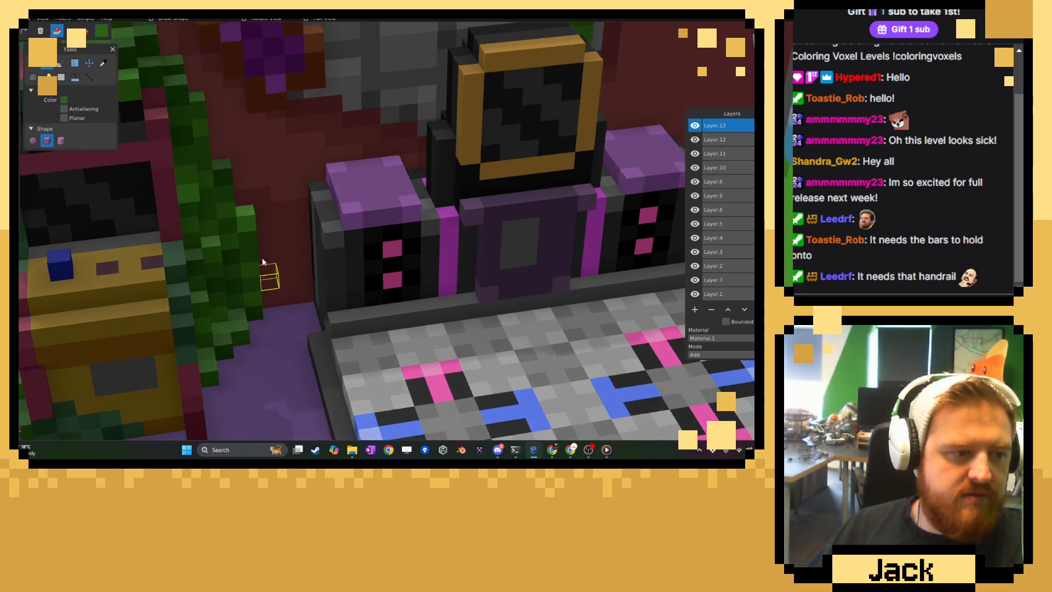
scroll(262, 258, "up", 2)
left_click(255, 333)
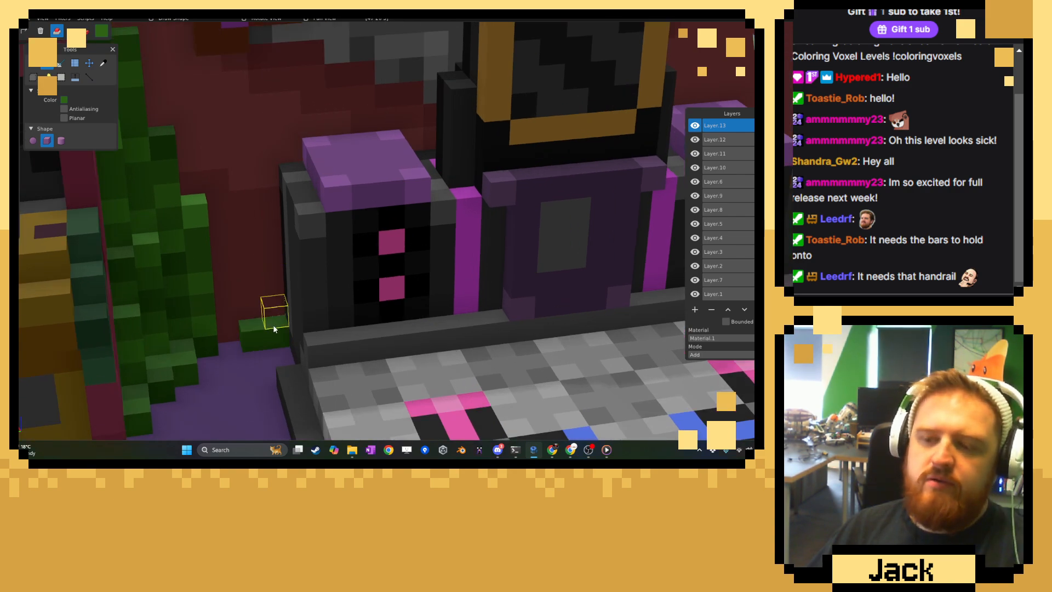
left_click(274, 326)
left_click(274, 303)
left_click(274, 281)
left_click(255, 324)
left_click(236, 338)
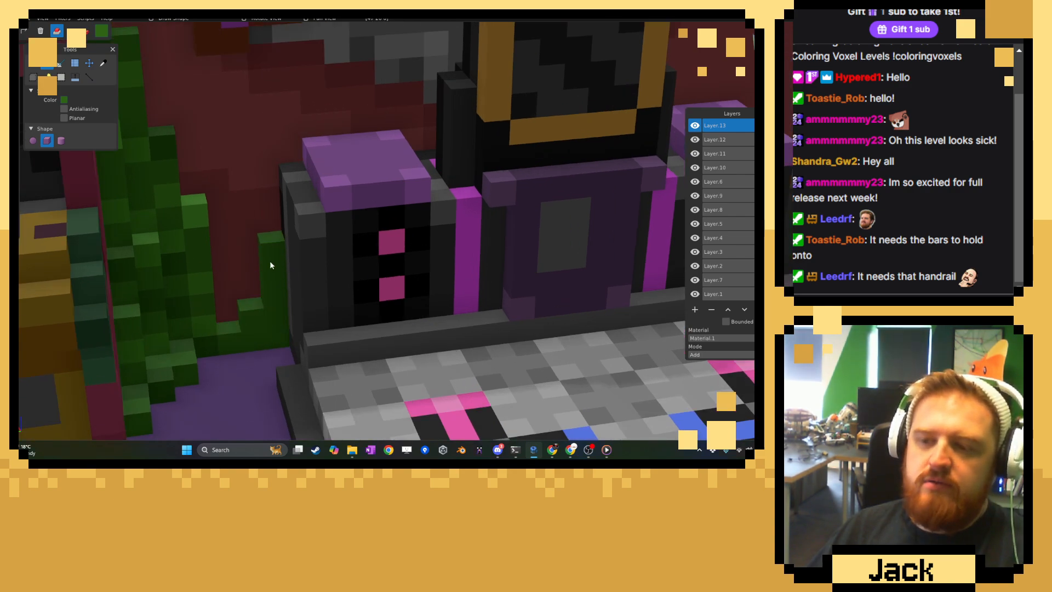
Lay vine voxels along the rear edge of the left speaker's purple top.
middle_click_drag(291, 181, 290, 195)
left_click(286, 178)
left_click_drag(314, 146, 386, 129)
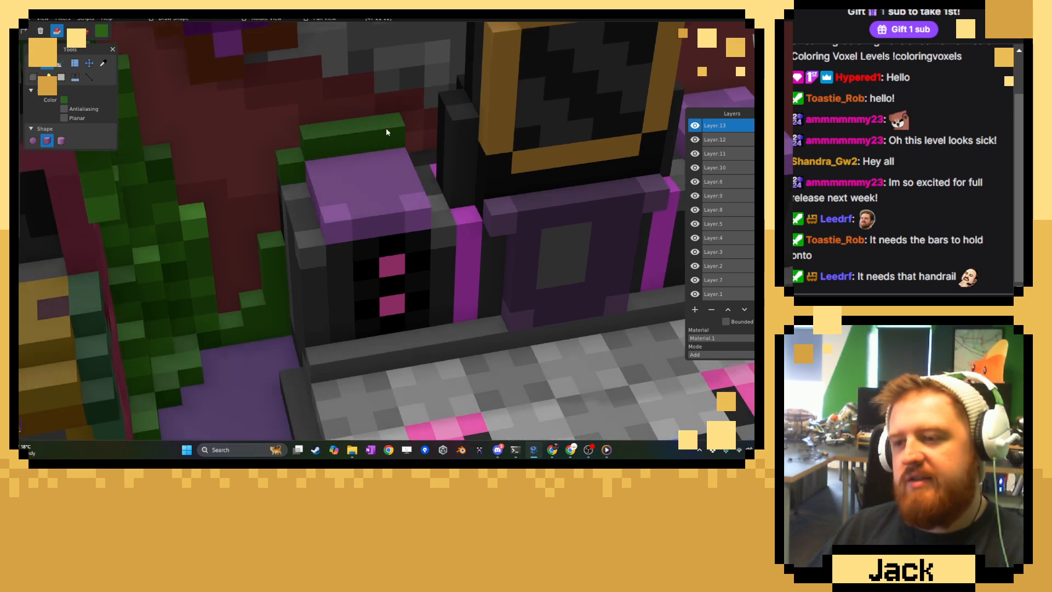
left_click(420, 147)
Extend the vine along the left speaker's outer top edge and thicken its growth down the speaker's side.
left_click_drag(304, 189, 303, 211)
middle_click_drag(301, 213, 352, 206)
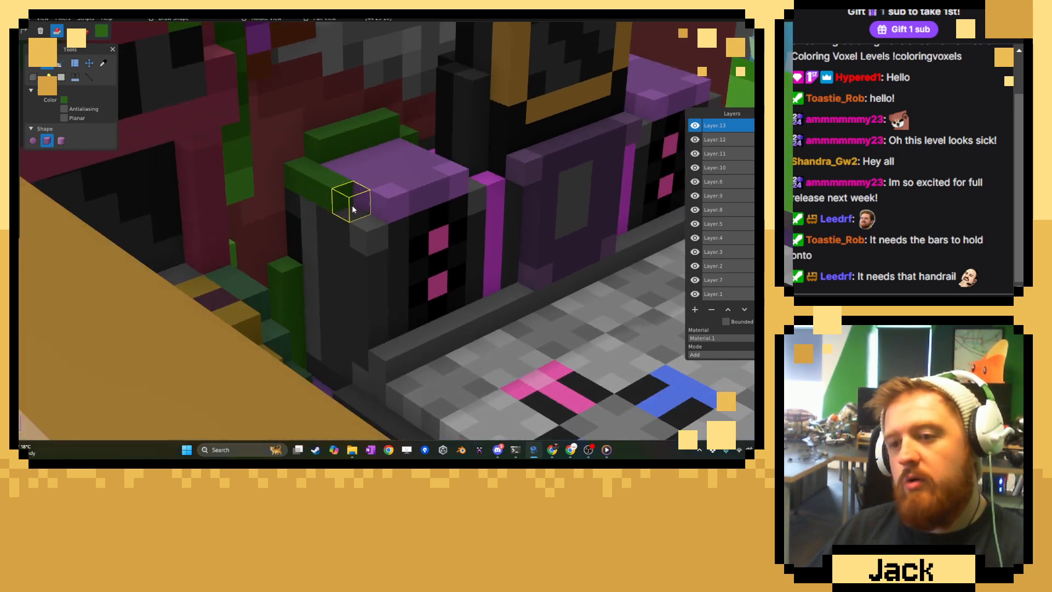
mouse_move(290, 208)
left_mouse_down()
mouse_move(291, 253)
mouse_move(307, 236)
left_mouse_up()
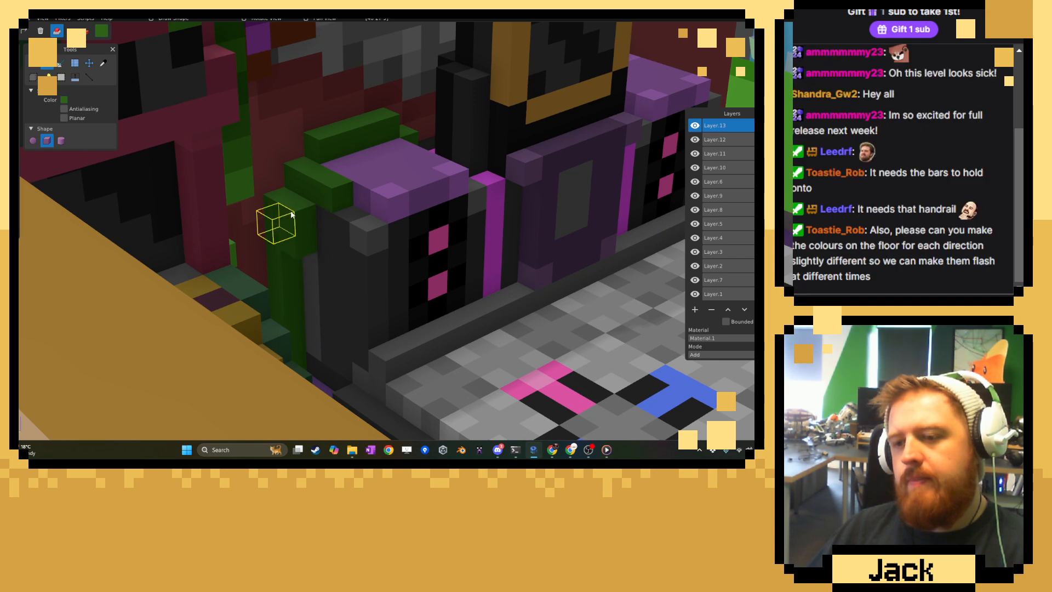
middle_click_drag(326, 221, 320, 253)
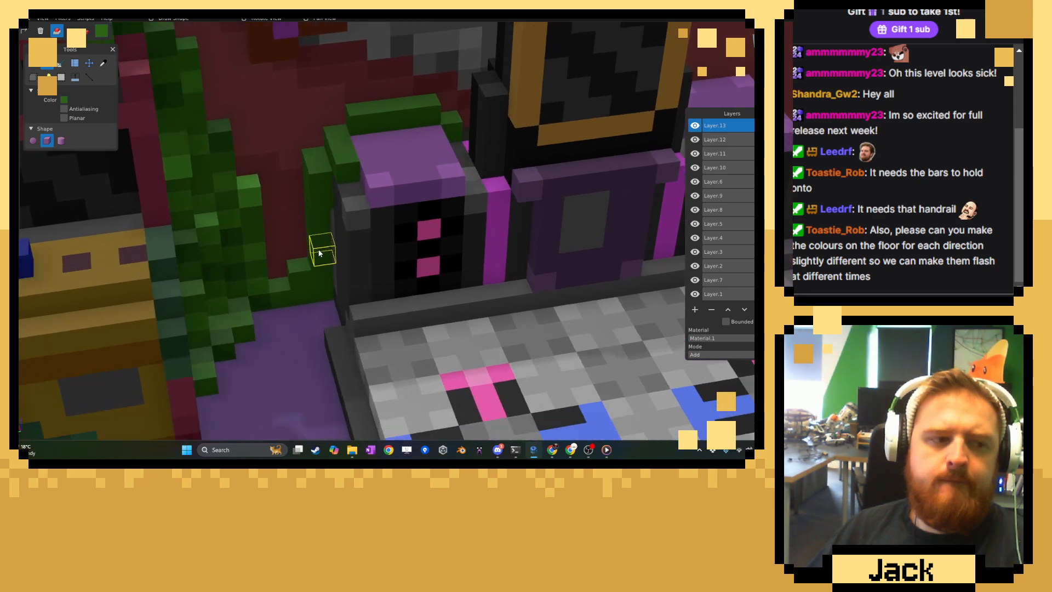
Spread the vine across the purple floor between the arcade cabinet's ivy and the dance machine's left corner.
scroll(320, 254, "down", 3)
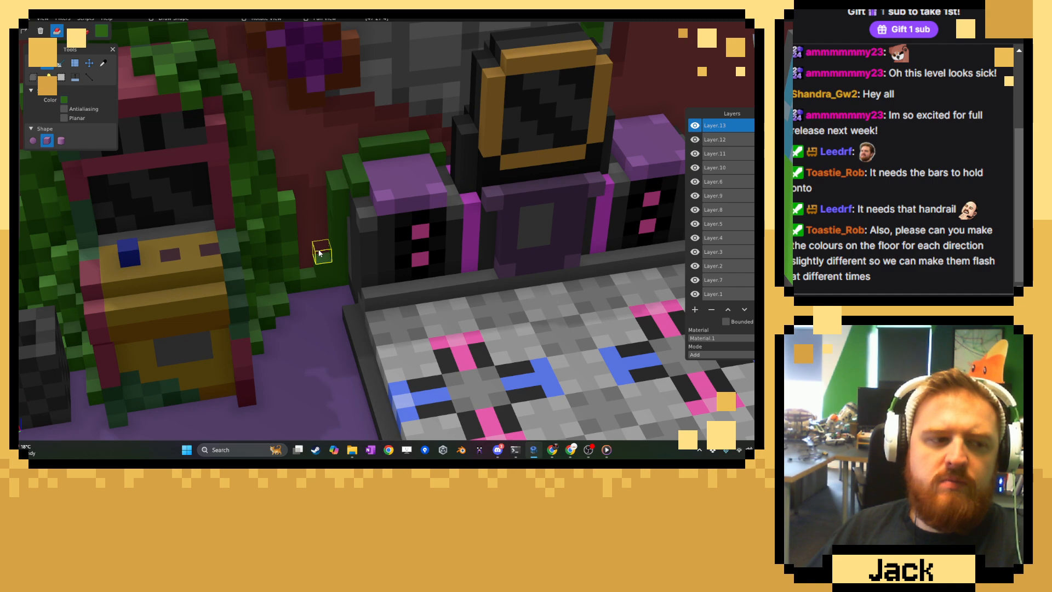
middle_click_drag(320, 254, 317, 269)
scroll(316, 269, "up", 4)
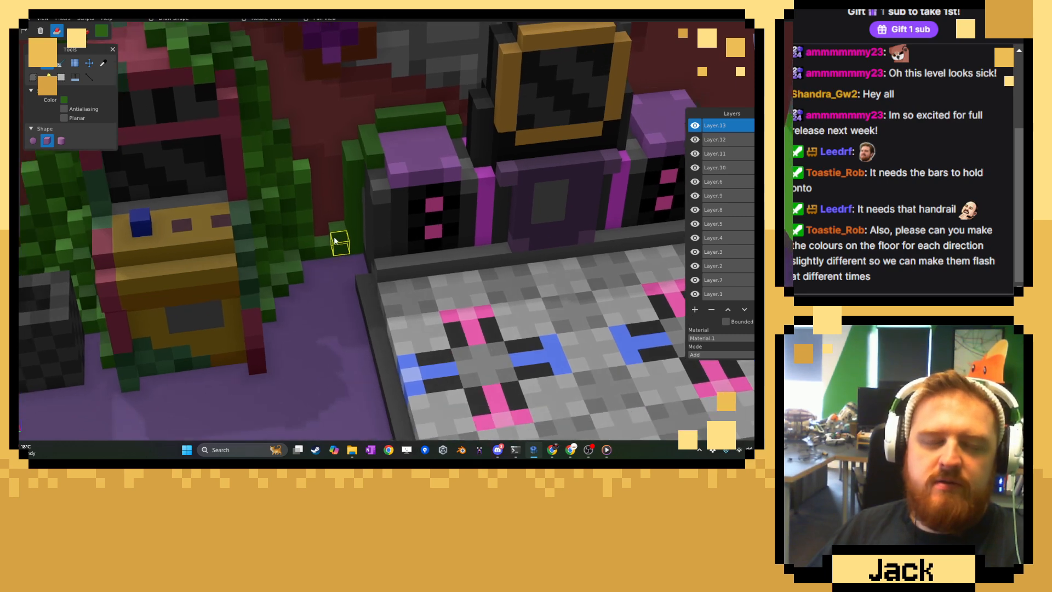
scroll(332, 249, "up", 2)
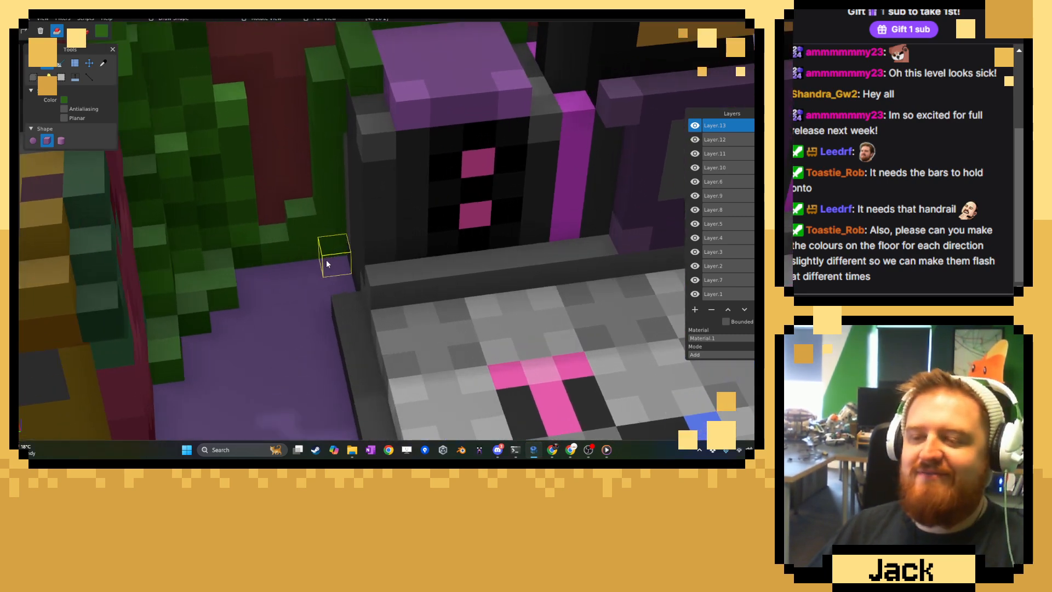
mouse_move(327, 261)
left_mouse_down()
mouse_move(309, 271)
mouse_move(309, 289)
mouse_move(282, 296)
mouse_move(267, 278)
left_mouse_up()
left_click(317, 289)
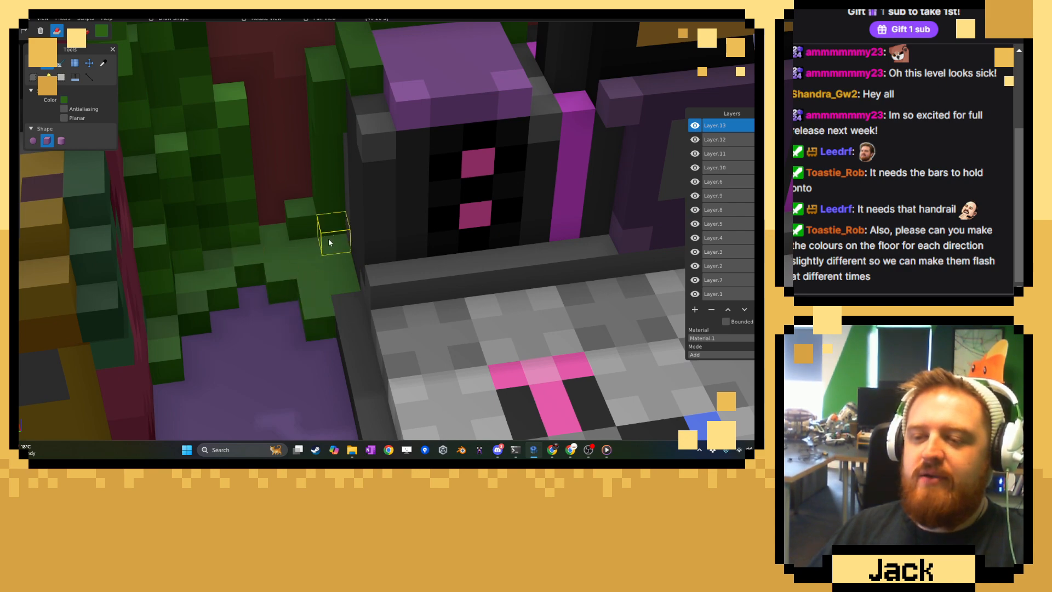
Lay a row of green vine voxels along the top of the dance machine's screen.
scroll(343, 274, "down", 6)
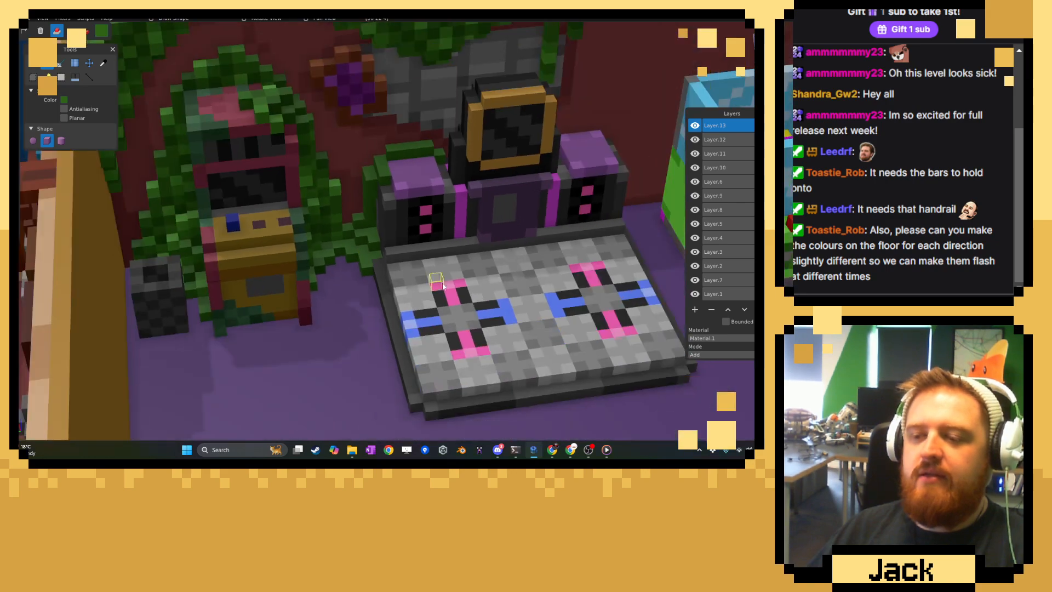
scroll(442, 269, "up", 5)
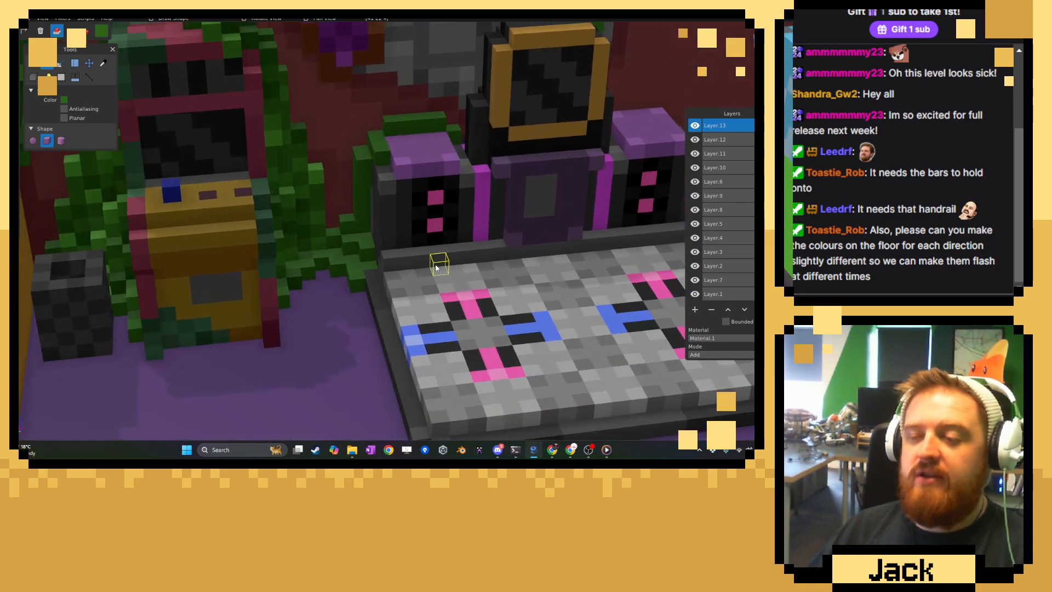
scroll(435, 267, "down", 5)
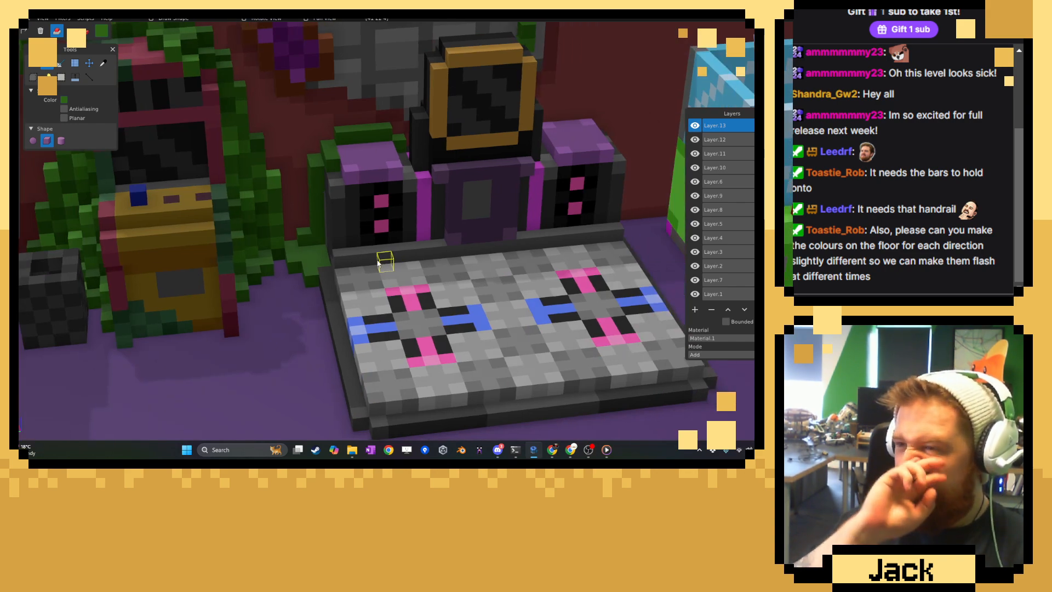
scroll(458, 307, "up", 4)
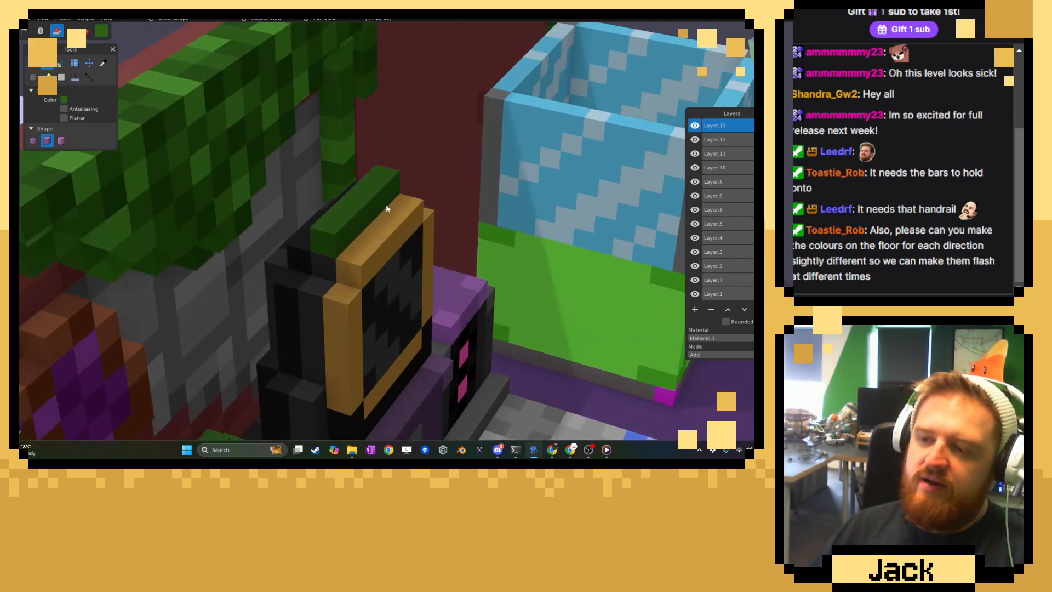
middle_click_drag(550, 192, 372, 227)
scroll(318, 205, "up", 3)
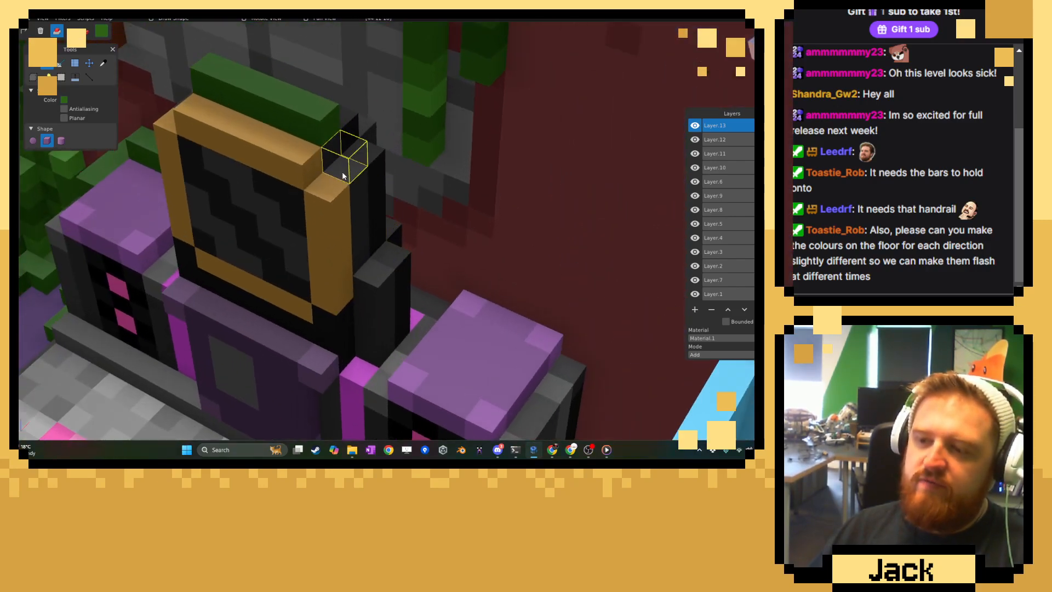
Run the vine down the right side of the dance machine's screen and spread it at the base of the right speaker.
mouse_move(345, 158)
left_mouse_down()
mouse_move(369, 193)
mouse_move(361, 246)
left_mouse_up()
middle_click_drag(366, 274, 378, 247)
left_click_drag(378, 247, 375, 330)
right_click_drag(374, 330, 374, 157)
mouse_move(375, 157)
left_mouse_down()
mouse_move(364, 195)
mouse_move(369, 306)
mouse_move(393, 289)
left_mouse_up()
mouse_move(410, 324)
left_mouse_down()
mouse_move(439, 332)
mouse_move(331, 322)
left_mouse_up()
scroll(388, 351, "down", 3)
middle_click_drag(388, 351, 370, 389)
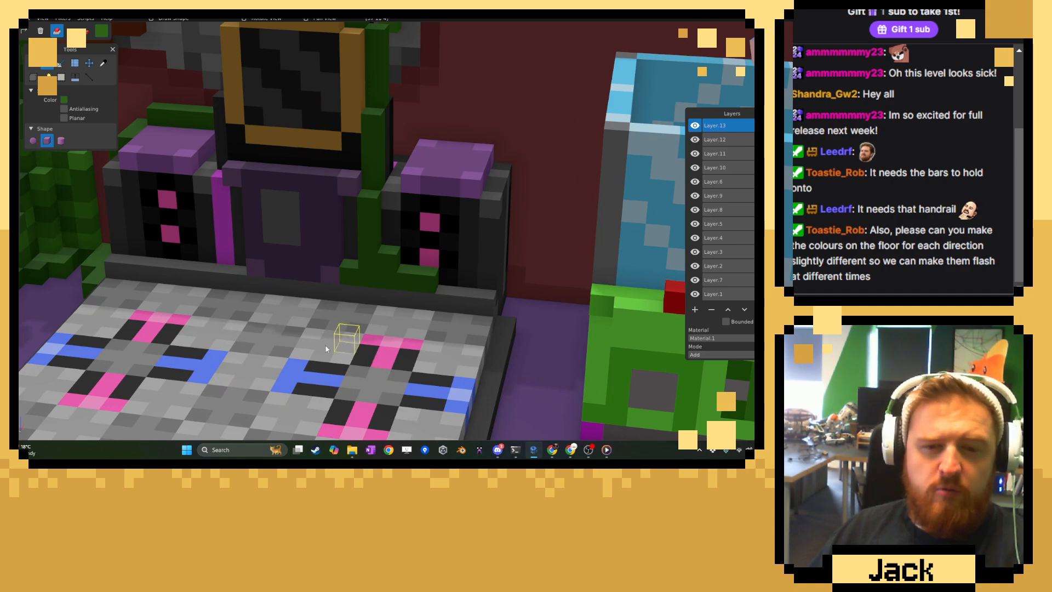
Hang a vertical vine down the left side of the dance machine's screen from its top corner.
scroll(314, 324, "down", 3)
scroll(314, 325, "up", 2)
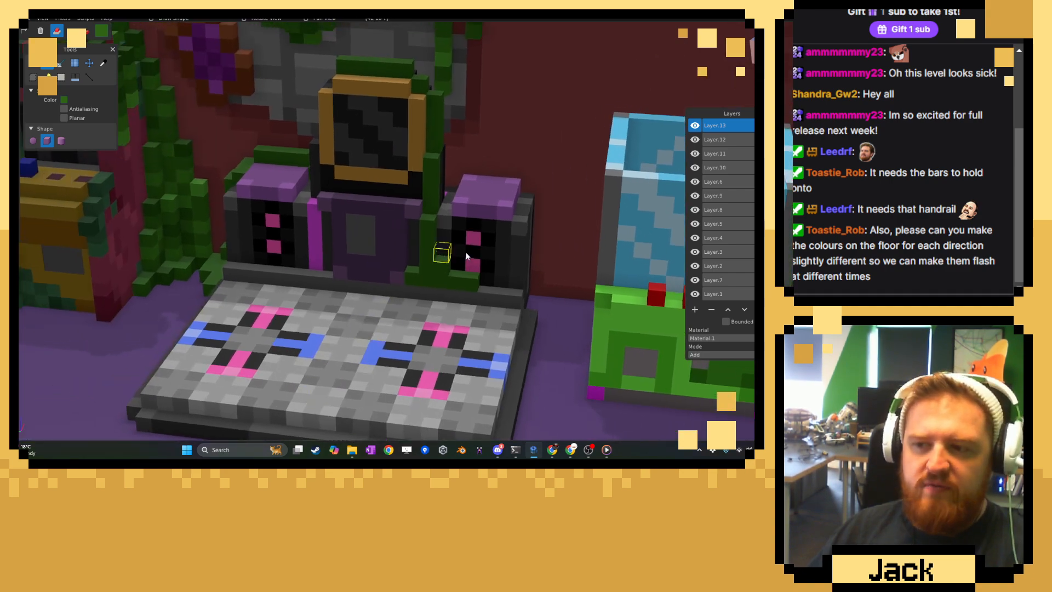
middle_click_drag(365, 240, 433, 233)
middle_click_drag(331, 271, 419, 231)
scroll(414, 232, "up", 4)
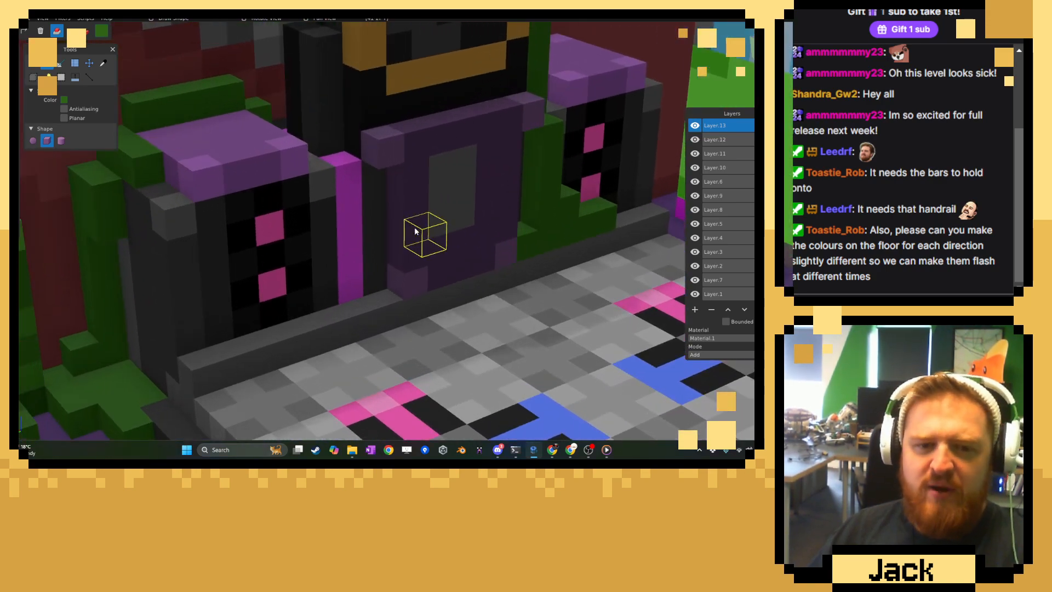
scroll(415, 228, "up", 2)
scroll(377, 160, "down", 3)
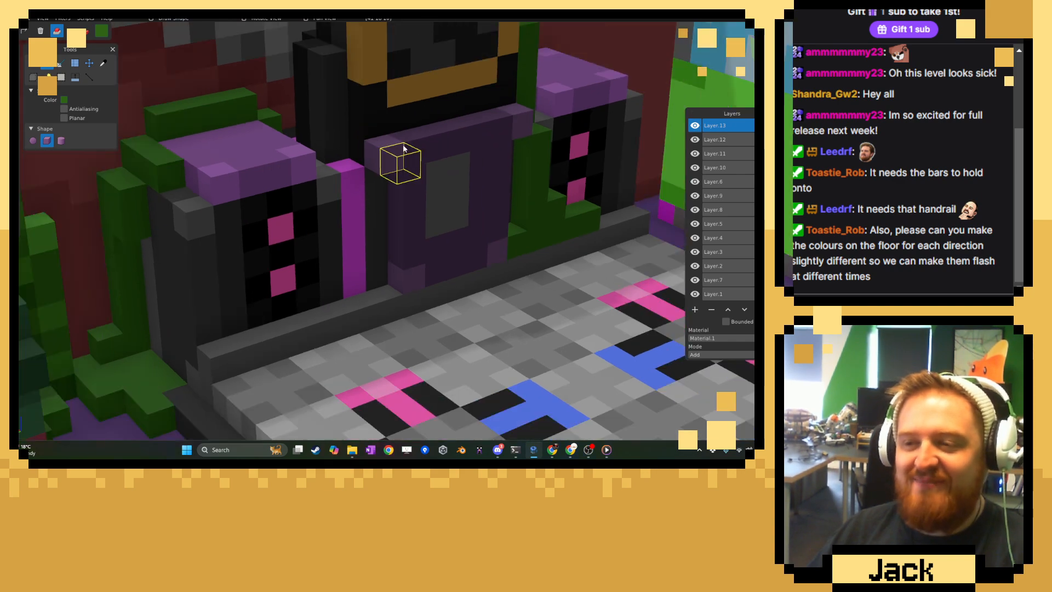
right_click_drag(392, 143, 392, 246)
scroll(406, 247, "up", 3)
left_click_drag(371, 307, 360, 110)
middle_click_drag(362, 110, 378, 247)
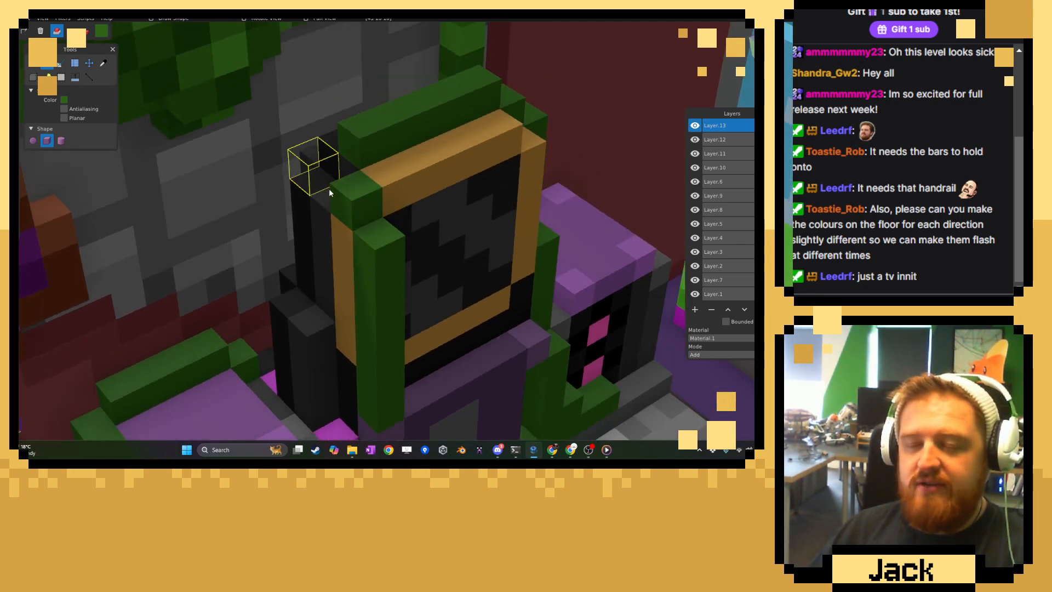
Extend the vine from the screen's upper left corner back across the top of the housing toward the wall.
middle_click_drag(328, 189, 324, 208)
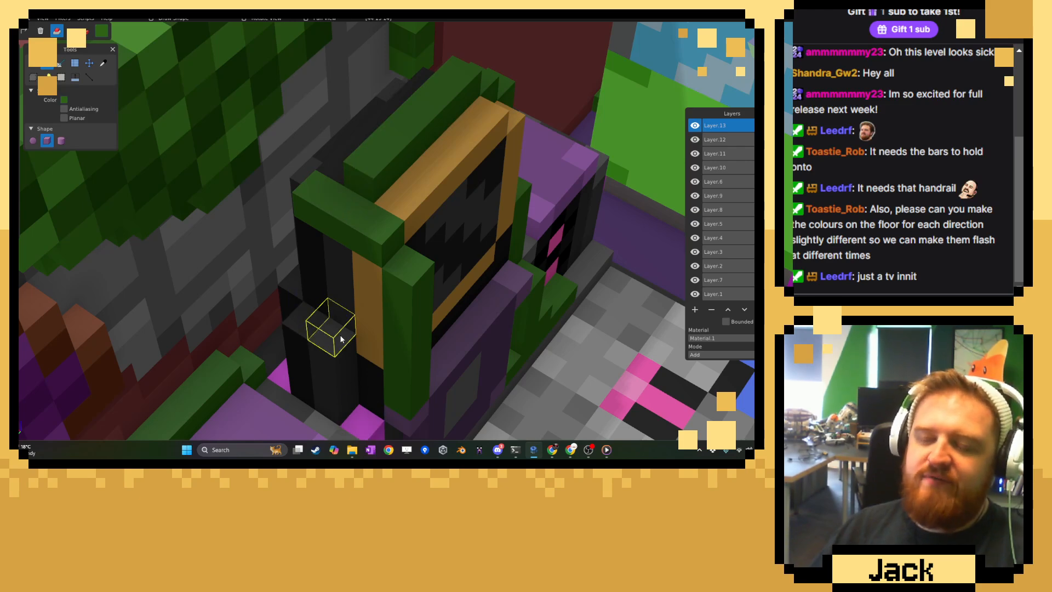
left_click_drag(330, 329, 346, 273)
middle_click_drag(382, 286, 420, 291)
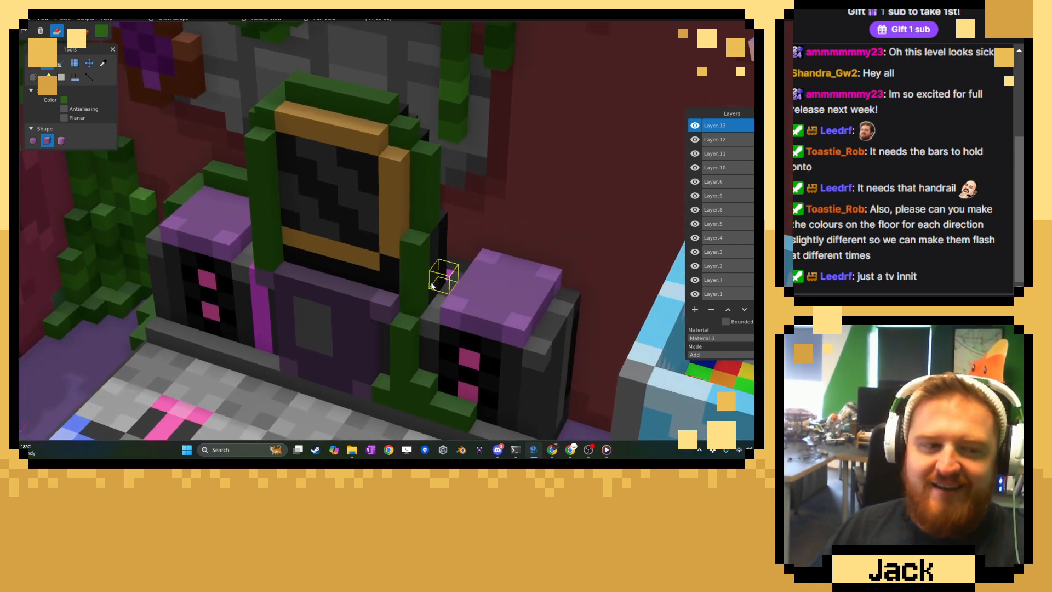
Add vine voxels in the gap behind the screen's right side, next to the right speaker and the wall.
scroll(471, 285, "up", 6)
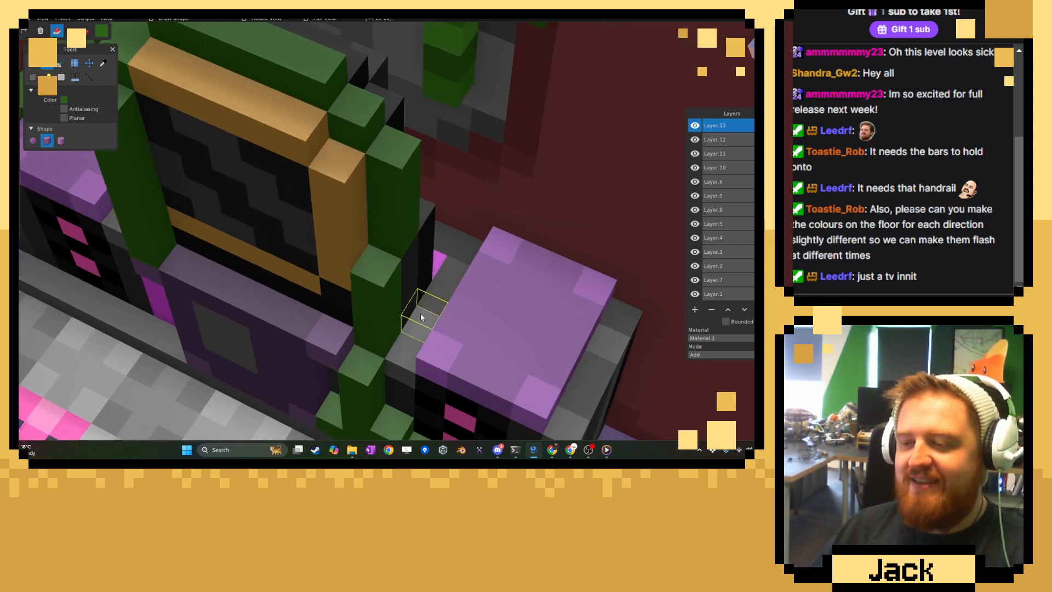
middle_click_drag(458, 274, 311, 275)
left_click(356, 268)
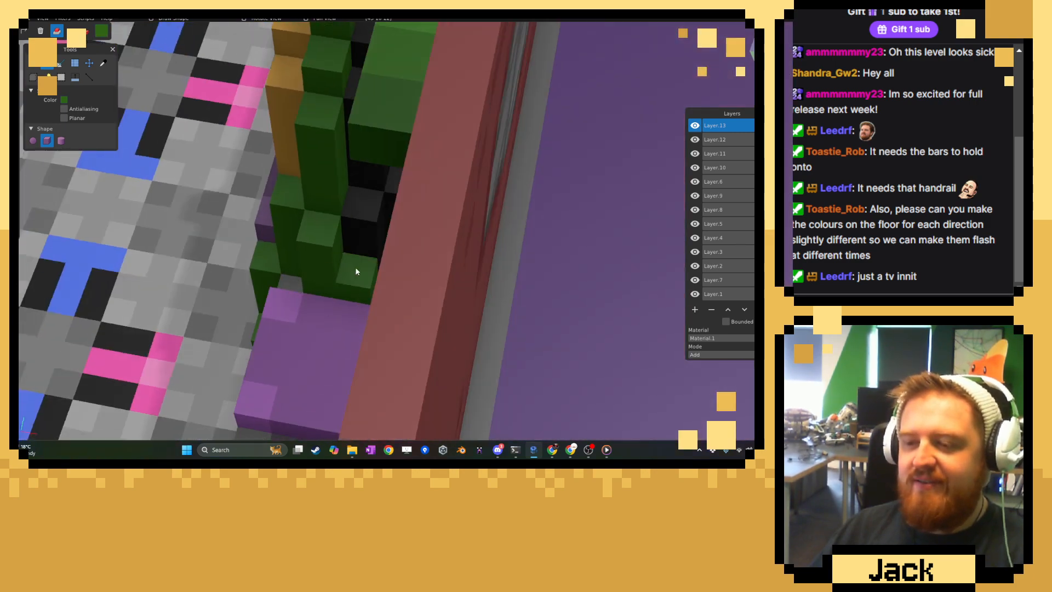
left_click(355, 204)
middle_click_drag(355, 202, 346, 318)
left_click(430, 240)
Extend the floor vine forward along the left edge of the dance platform.
scroll(266, 252, "down", 7)
scroll(353, 280, "down", 5)
scroll(407, 302, "up", 4)
scroll(408, 302, "up", 3)
right_click_drag(324, 378, 410, 260)
scroll(422, 251, "up", 3)
middle_click_drag(411, 260, 396, 295)
left_click_drag(404, 216, 420, 245)
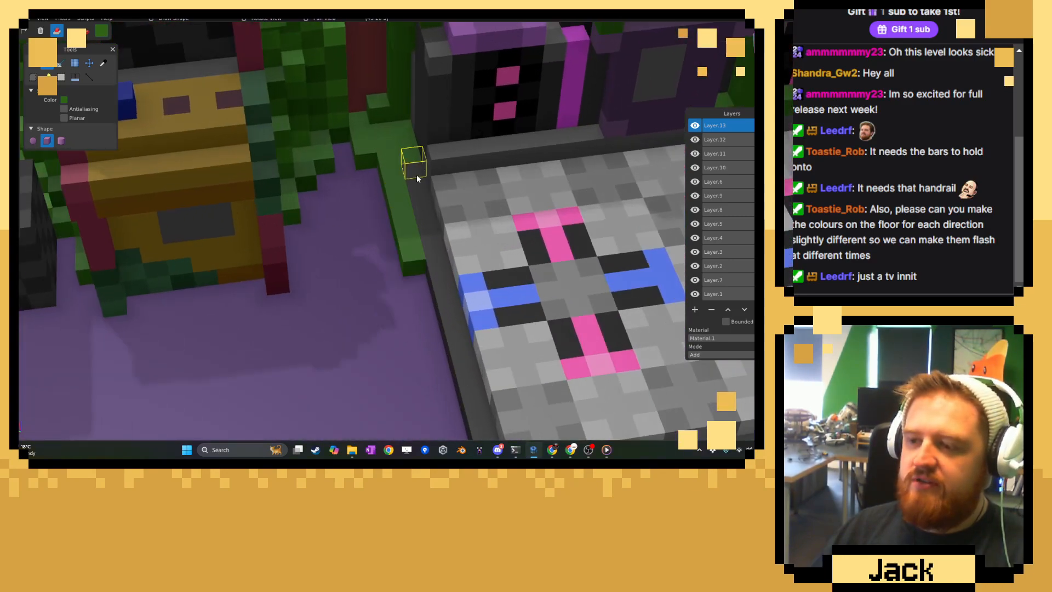
Grow the vine up over the dance platform's rear left corner and onto its edge.
left_click(451, 188)
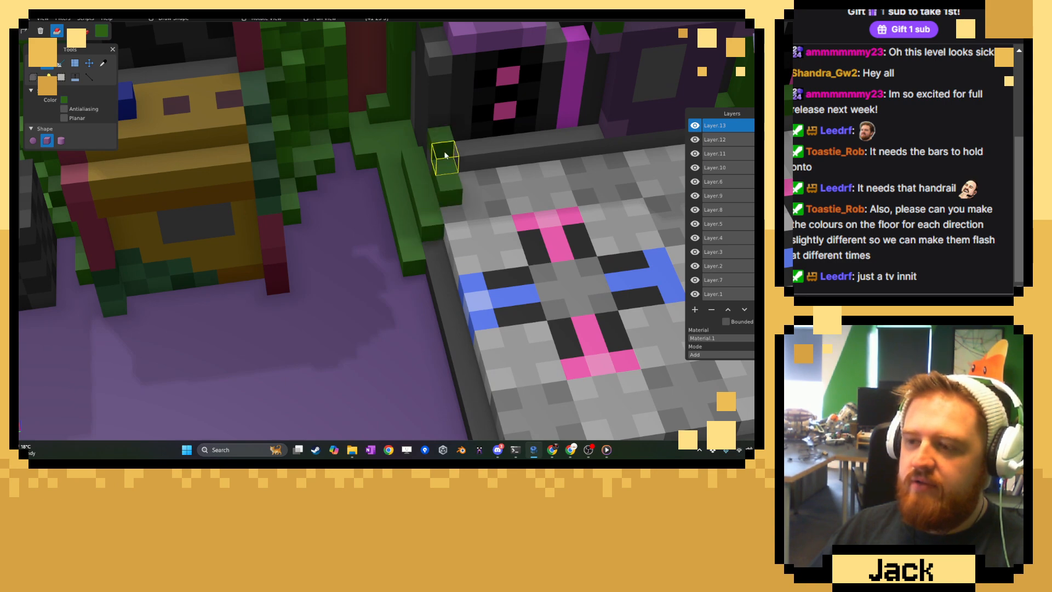
scroll(438, 154, "up", 1)
left_click(427, 152)
right_click_drag(429, 151, 454, 229)
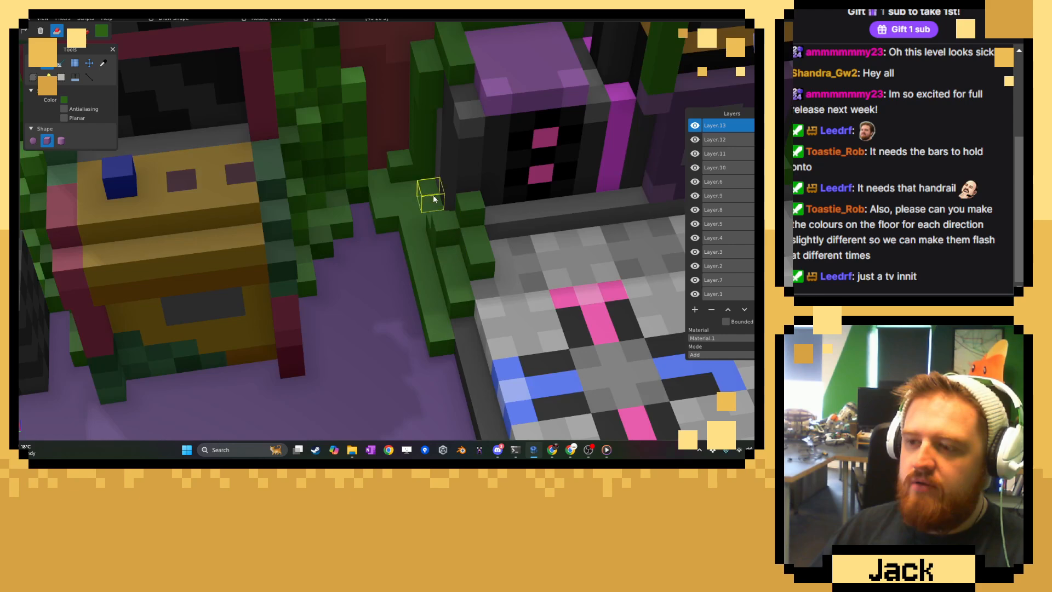
Activate the colour picker for sampling another ivy green and switch the editing mode to paint.
left_click(103, 63)
right_click_drag(327, 113, 308, 192)
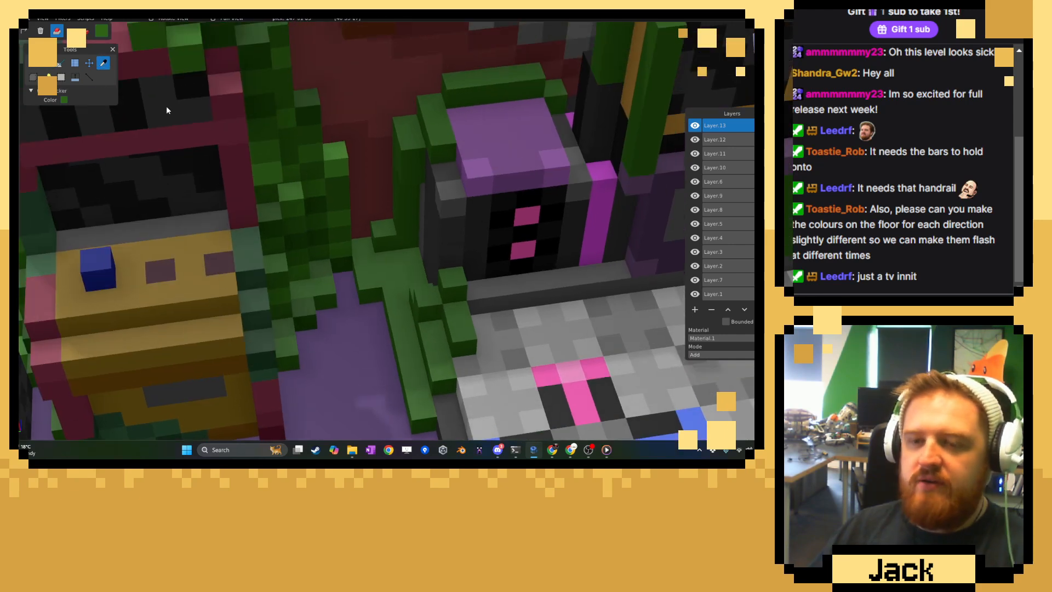
left_click(85, 32)
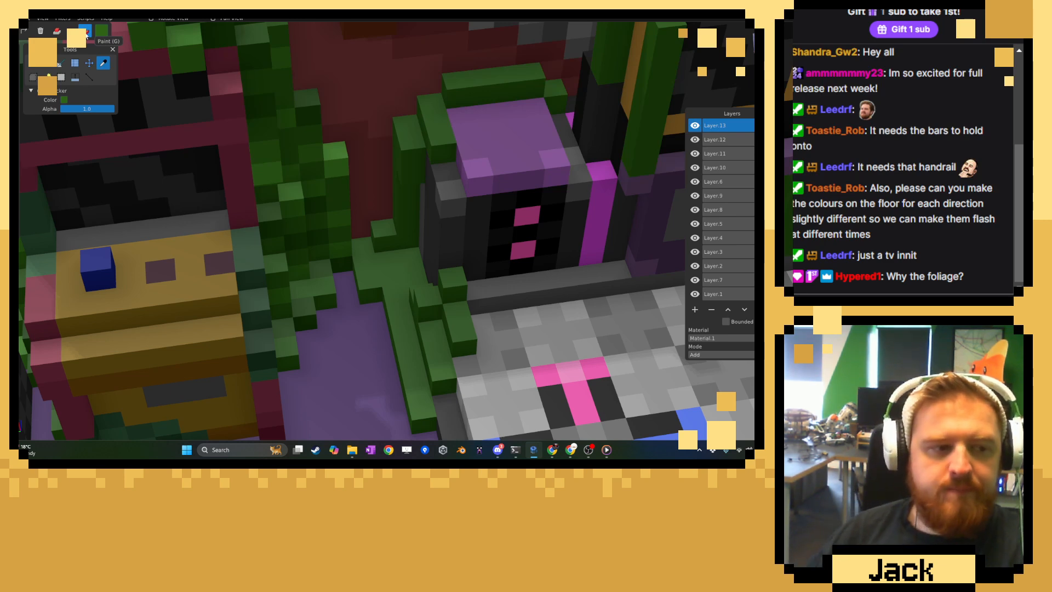
Examine the overgrown room against the rest of the level, from the arcade cabinet to the claw machine.
scroll(429, 131, "down", 15)
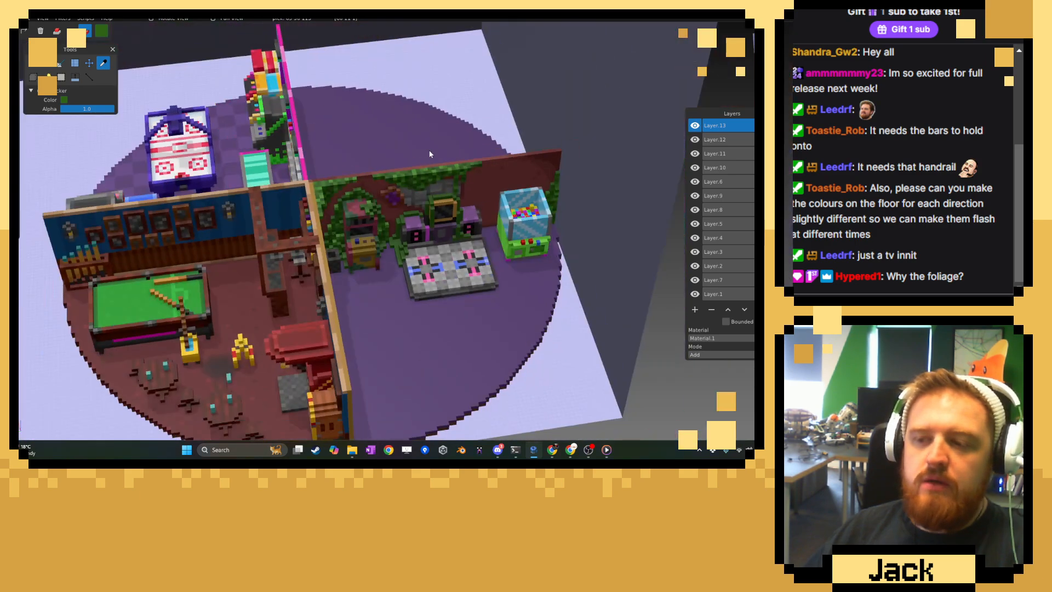
middle_click_drag(430, 154, 345, 144)
middle_click_drag(265, 164, 337, 163)
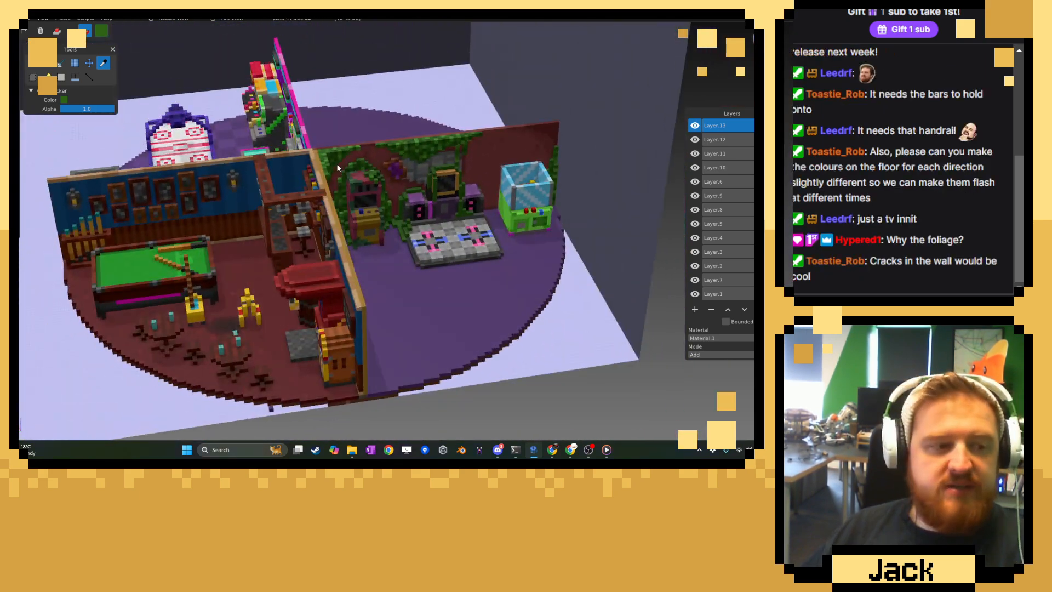
middle_click_drag(423, 180, 271, 213)
scroll(355, 170, "up", 5)
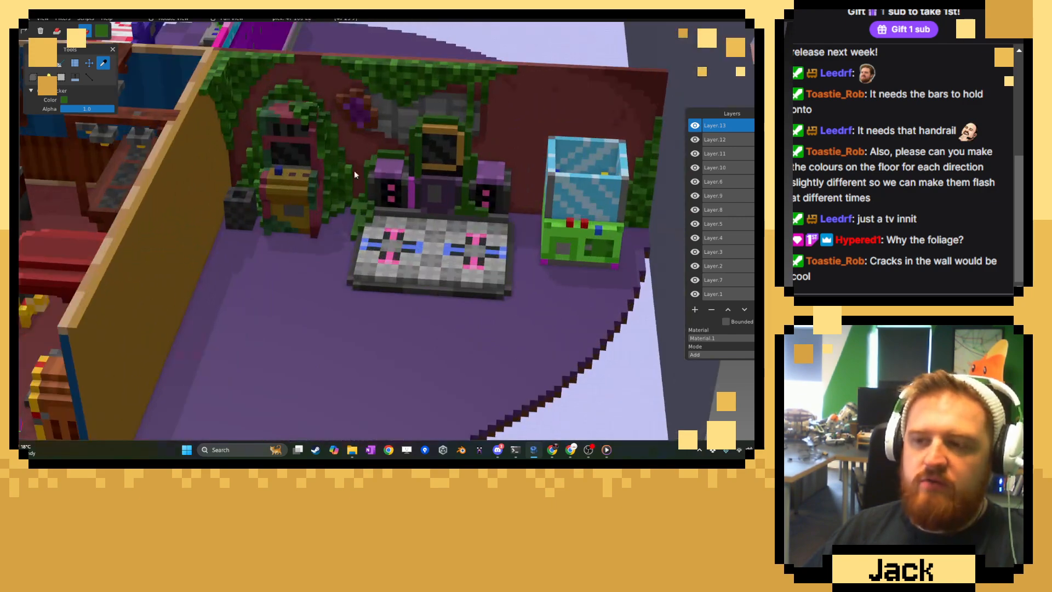
Paint dark green patches onto the vine beside the left speaker and along the floor at its base.
right_click_drag(345, 196, 362, 307)
middle_click_drag(362, 307, 409, 239)
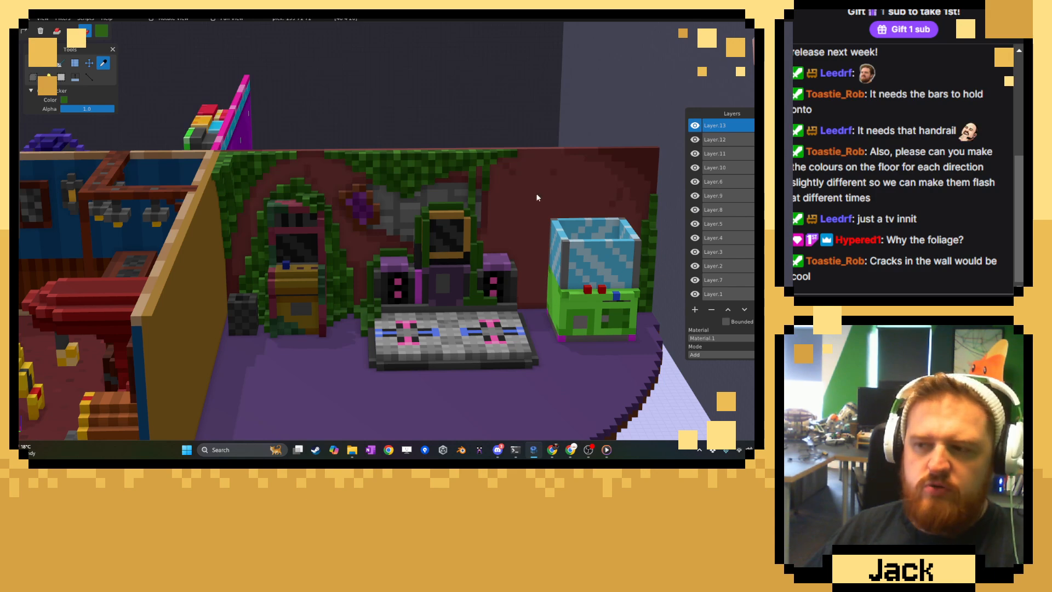
middle_click_drag(583, 234, 460, 237)
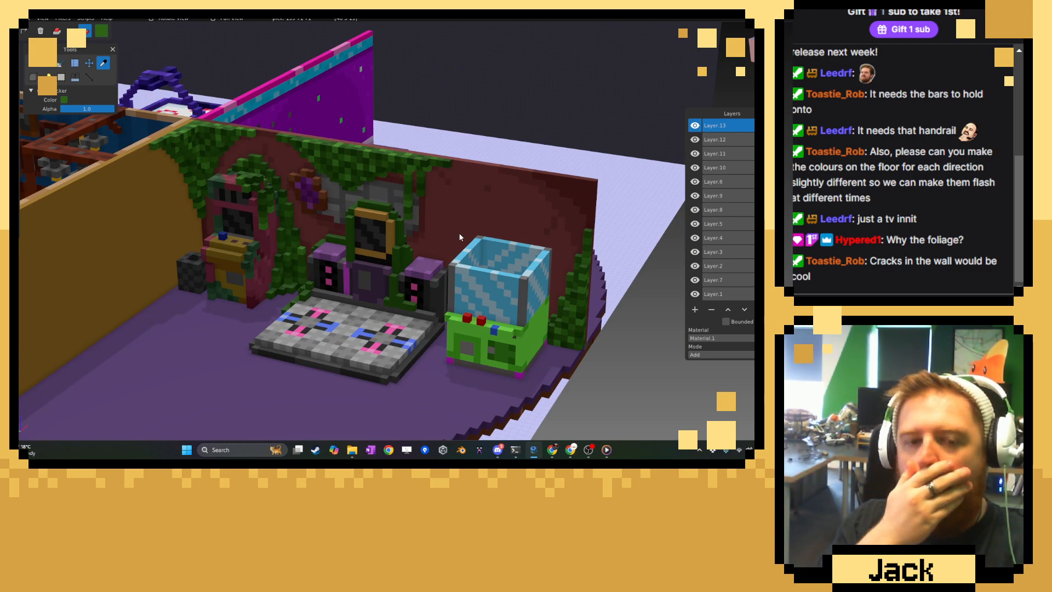
scroll(459, 233, "up", 6)
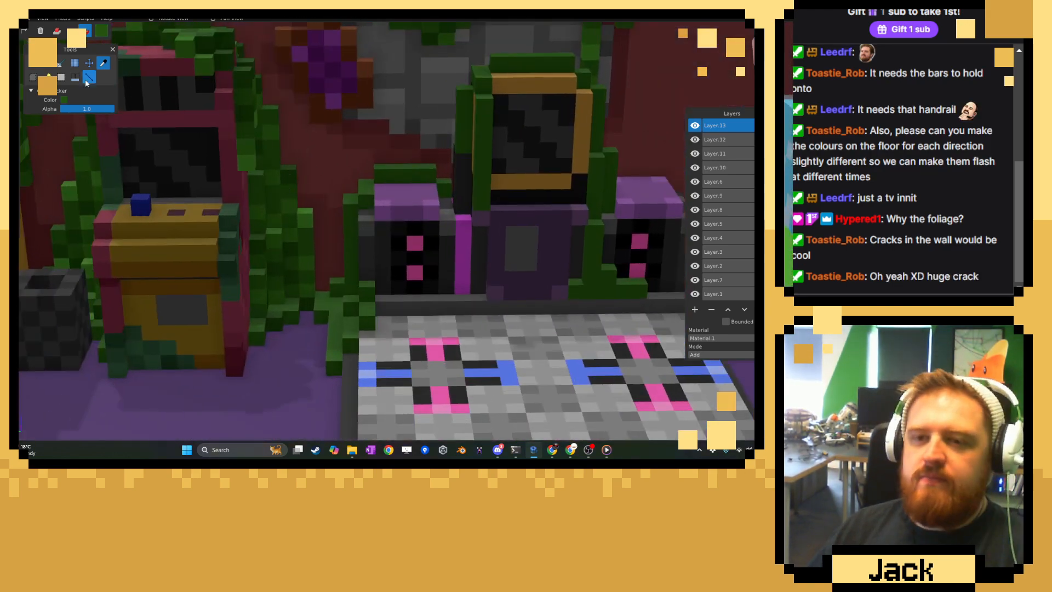
left_click(34, 64)
mouse_move(318, 294)
middle_mouse_down()
mouse_move(339, 313)
mouse_move(314, 245)
middle_mouse_up()
scroll(350, 305, "up", 5)
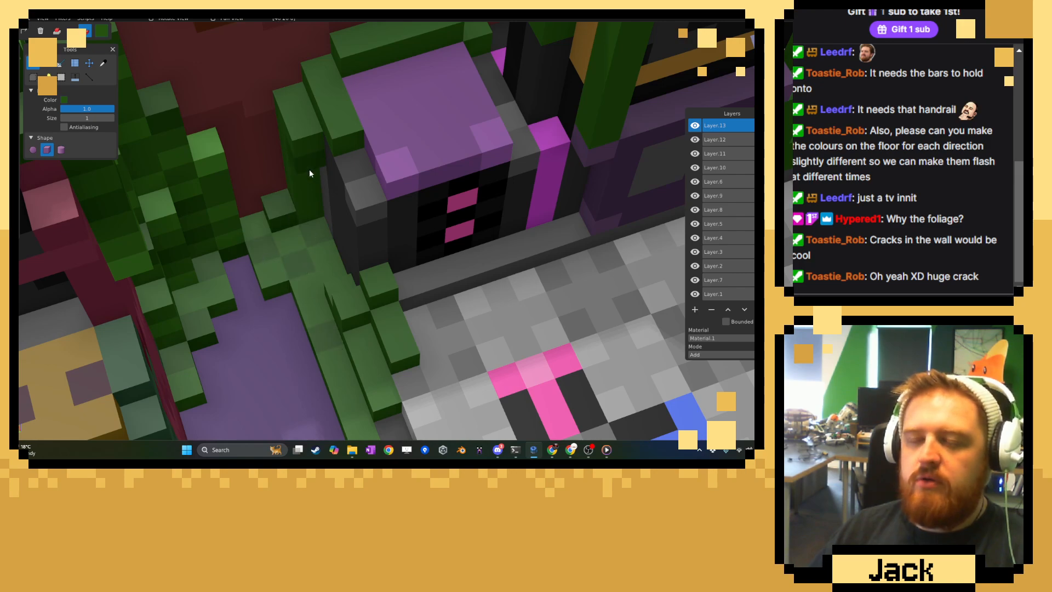
middle_click_drag(304, 222, 270, 206)
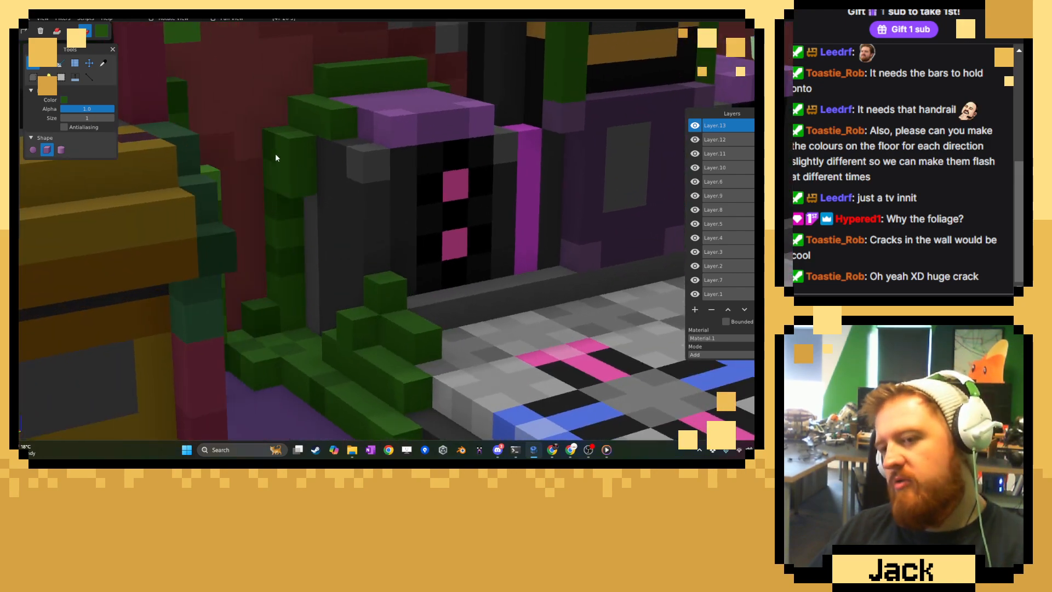
mouse_move(275, 155)
left_mouse_down()
mouse_move(294, 179)
mouse_move(304, 123)
left_mouse_up()
middle_click_drag(367, 415, 353, 339)
Examine the arcade room's foliage from above and from the front, and compare it with the neighbouring bar room.
scroll(349, 268, "down", 12)
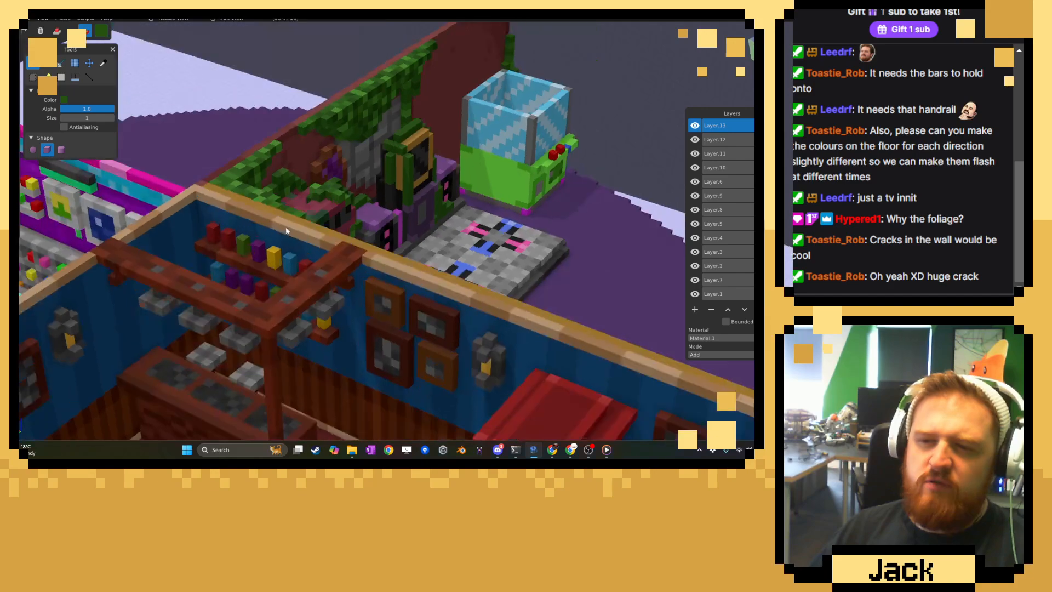
right_click_drag(181, 263, 369, 259)
middle_click_drag(368, 258, 394, 310)
right_click_drag(393, 307, 306, 181)
right_click_drag(557, 176, 347, 190)
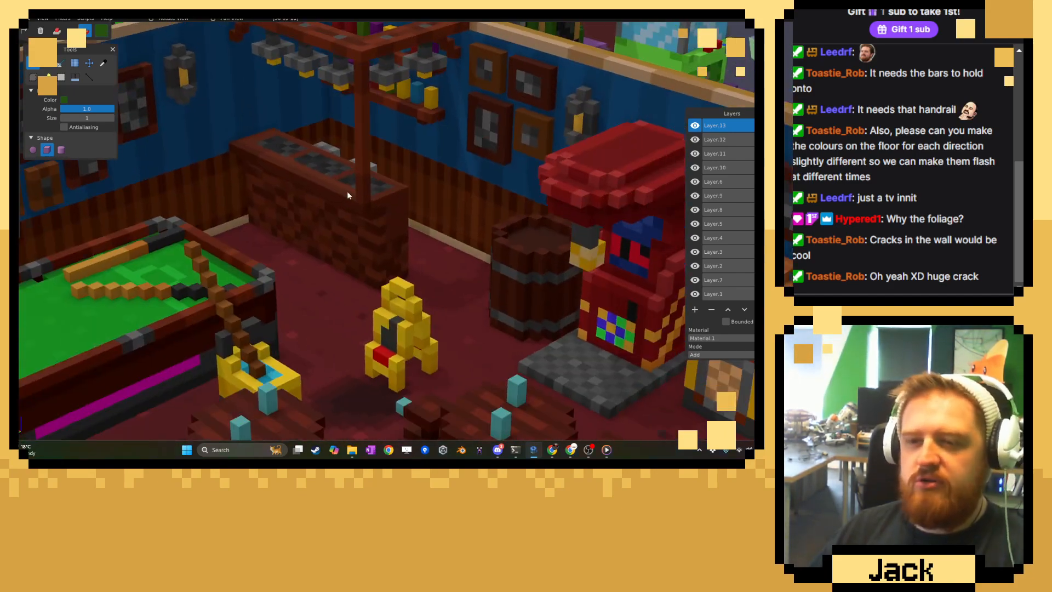
right_click_drag(473, 193, 444, 227)
middle_click_drag(444, 227, 362, 263)
right_click_drag(570, 132, 496, 275)
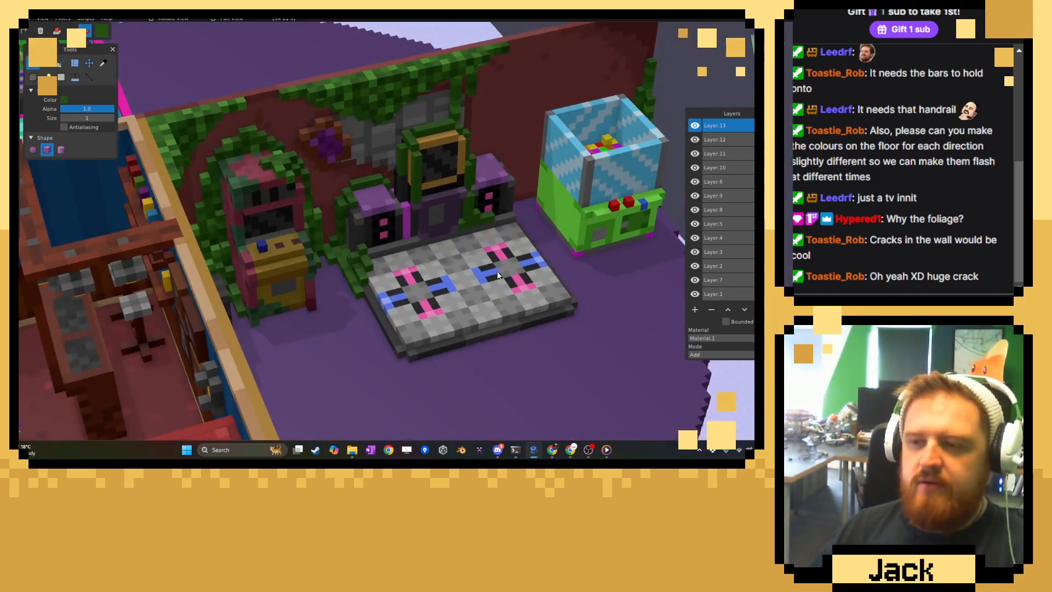
middle_click_drag(496, 276, 429, 279)
right_click_drag(429, 279, 335, 88)
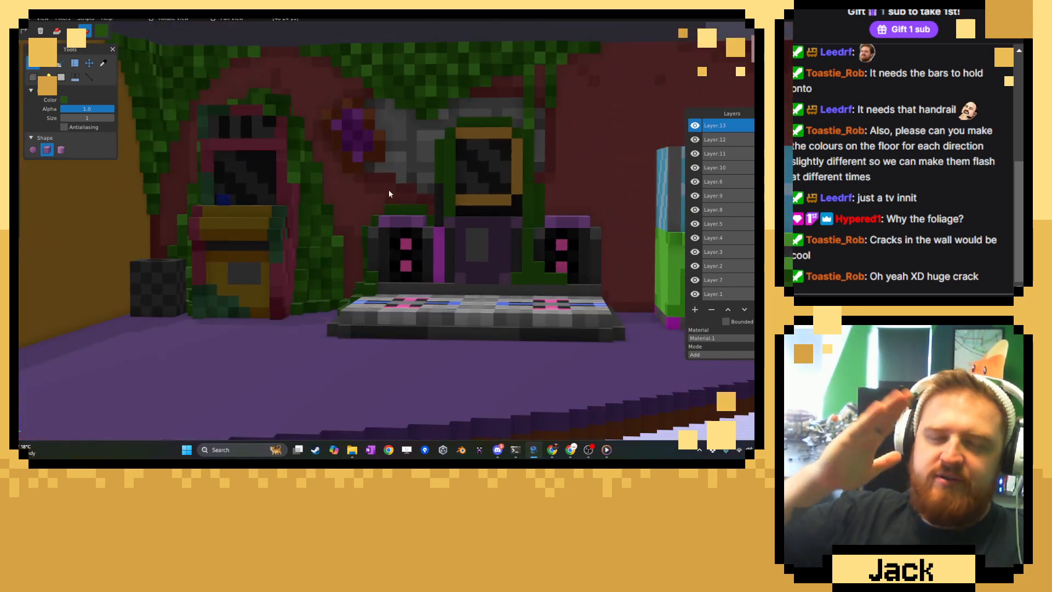
middle_click_drag(389, 189, 424, 284)
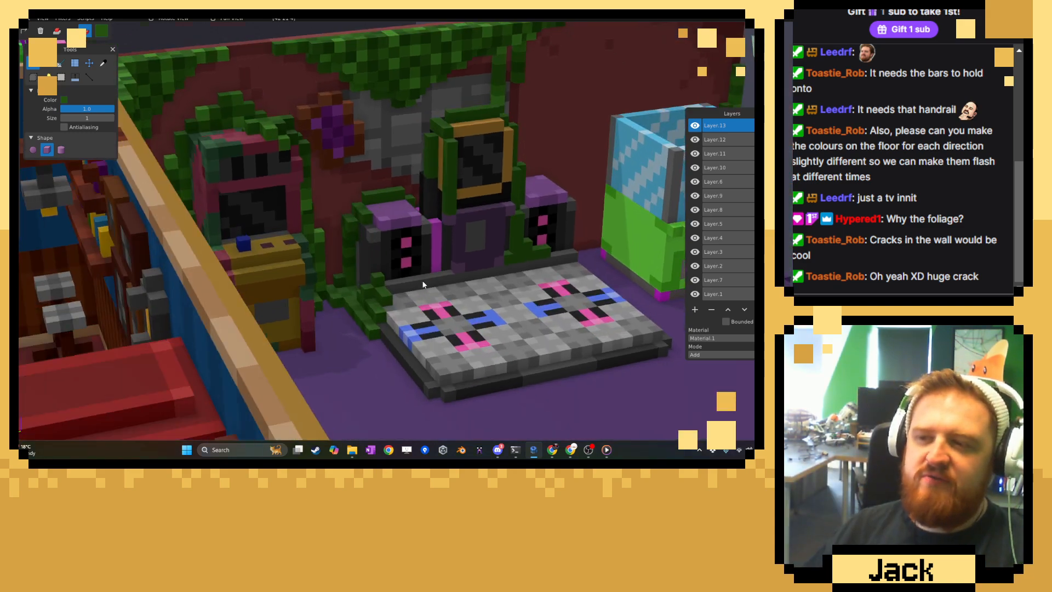
Paint dark green patches into the vines over the left speaker, around the dance machine's screen and down to the right speaker.
scroll(411, 282, "up", 4)
scroll(378, 288, "up", 5)
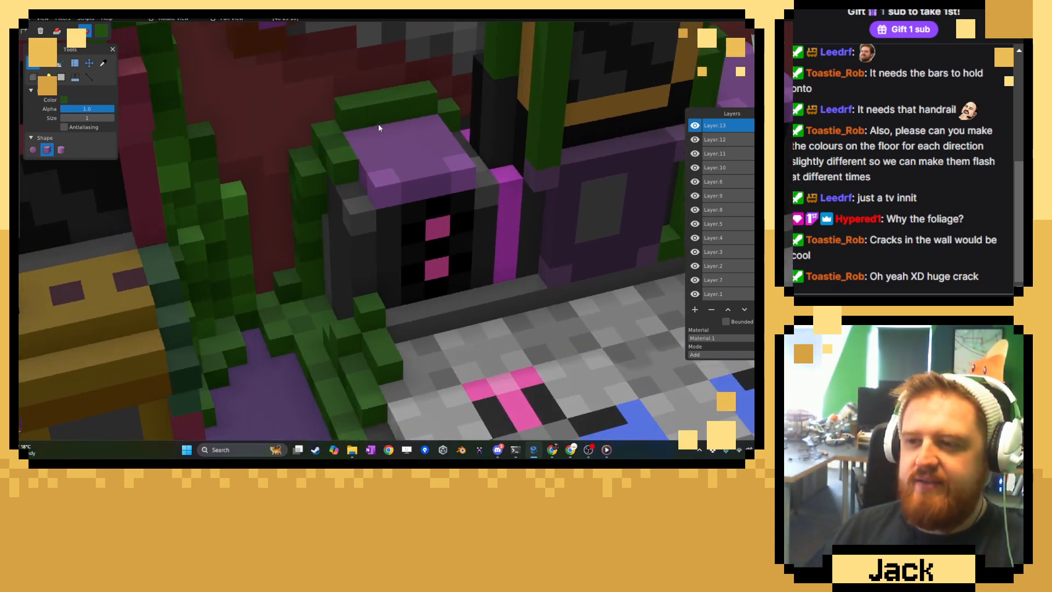
scroll(518, 154, "up", 2)
middle_click_drag(518, 151, 497, 196)
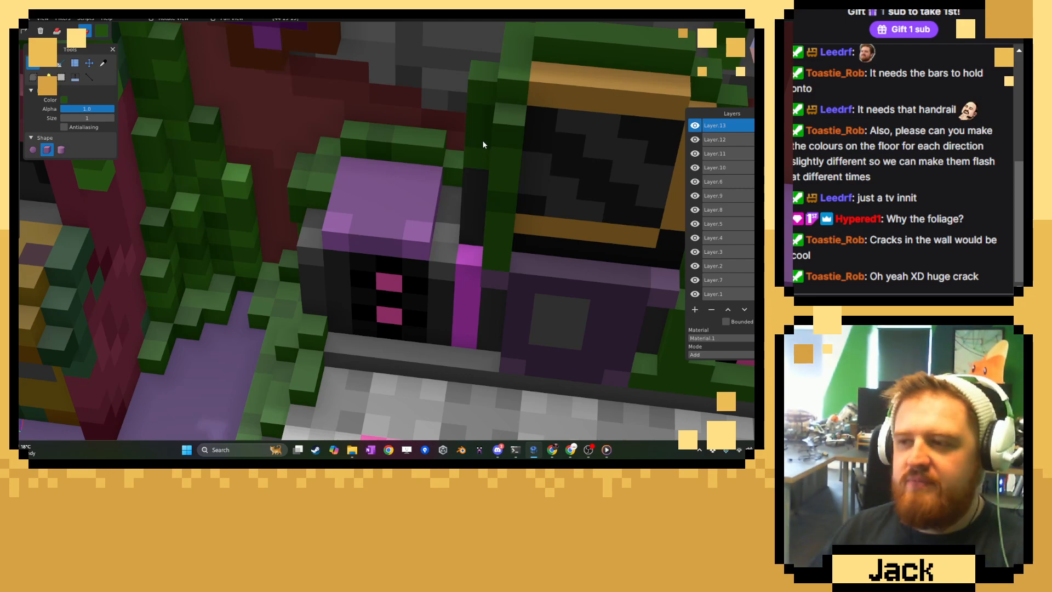
right_click_drag(560, 157, 408, 270)
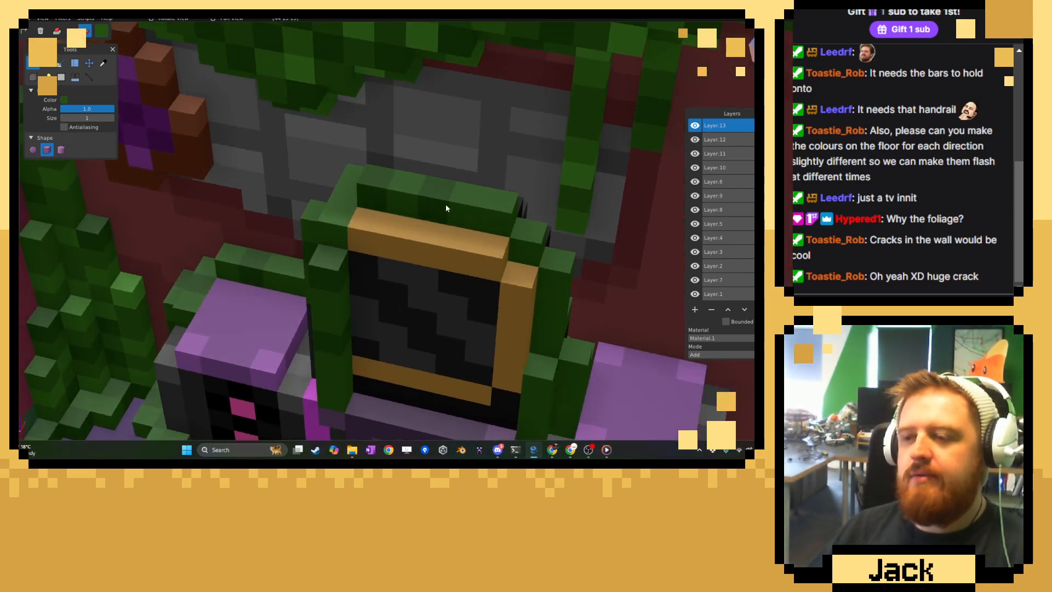
right_click_drag(546, 316, 510, 110)
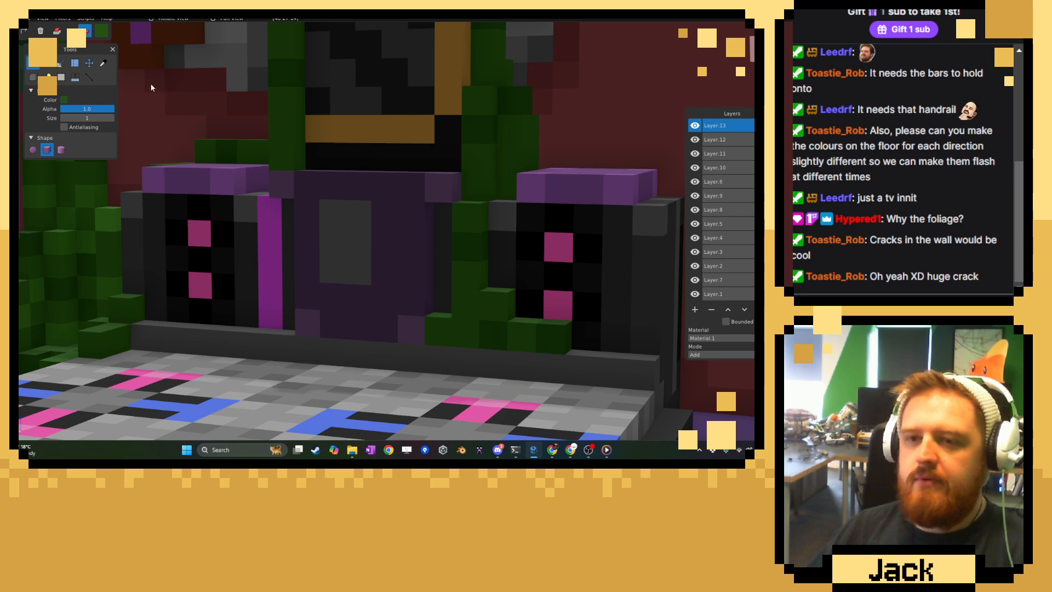
Sample a mid green from the ivy and paint lighter patches on the left speaker's vine and the floor vine.
left_click(104, 63)
right_click_drag(121, 229, 187, 245)
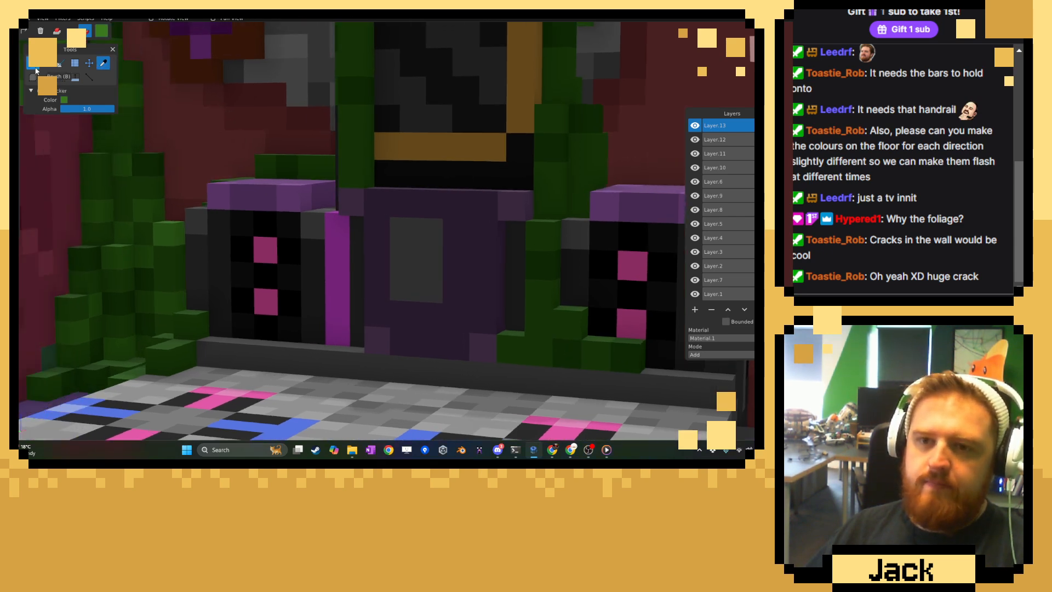
left_click(32, 63)
middle_click_drag(307, 166, 341, 205)
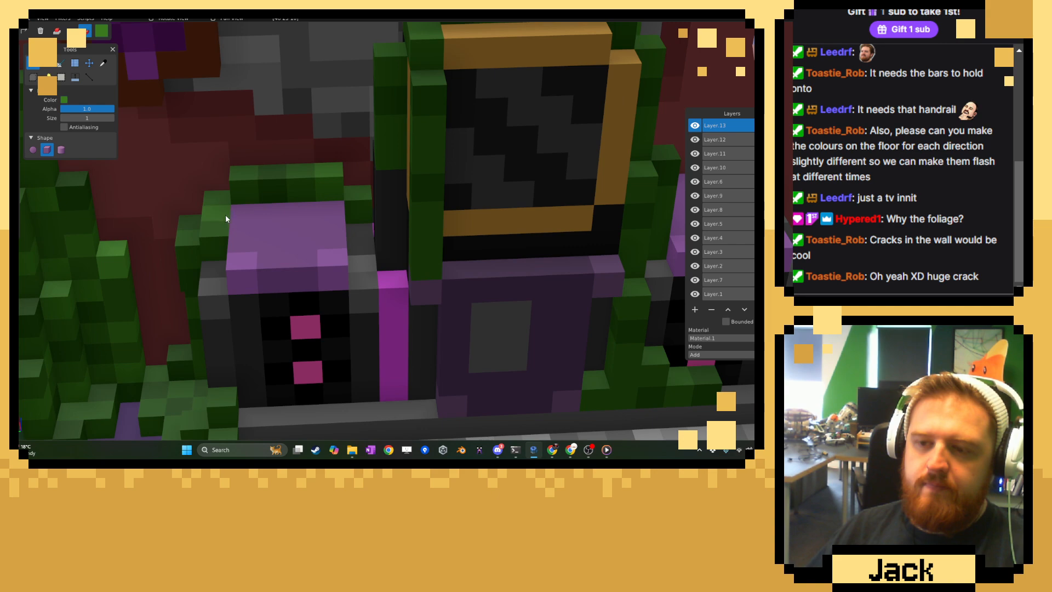
right_click_drag(191, 304, 321, 215)
middle_click_drag(321, 215, 298, 343)
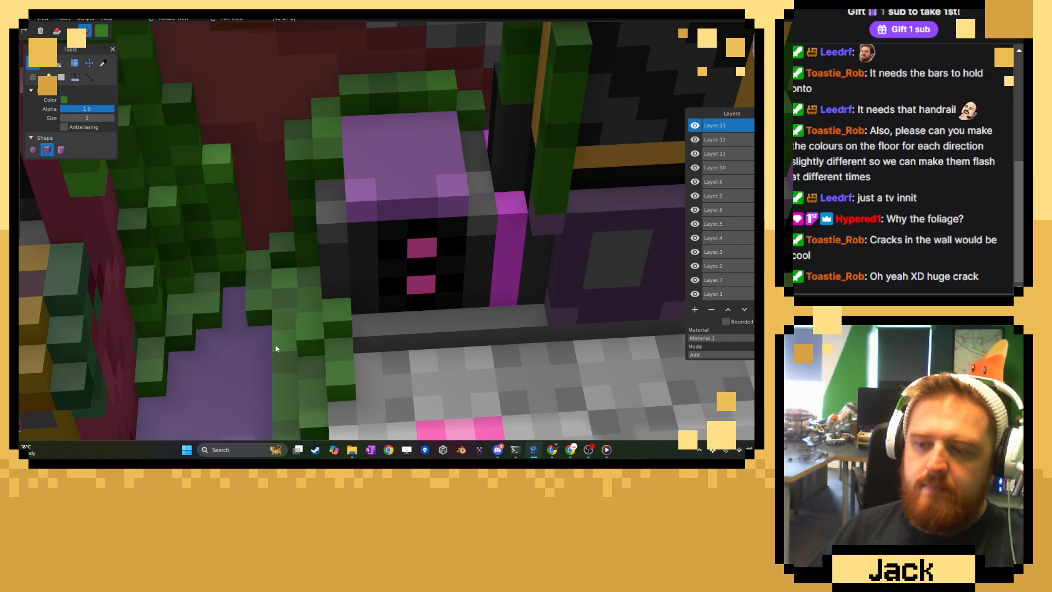
Paint mid green patches into the vines around the dance machine's screen and beside the right speaker.
scroll(310, 352, "down", 4)
right_click_drag(310, 351, 351, 305)
right_click_drag(407, 82, 386, 211)
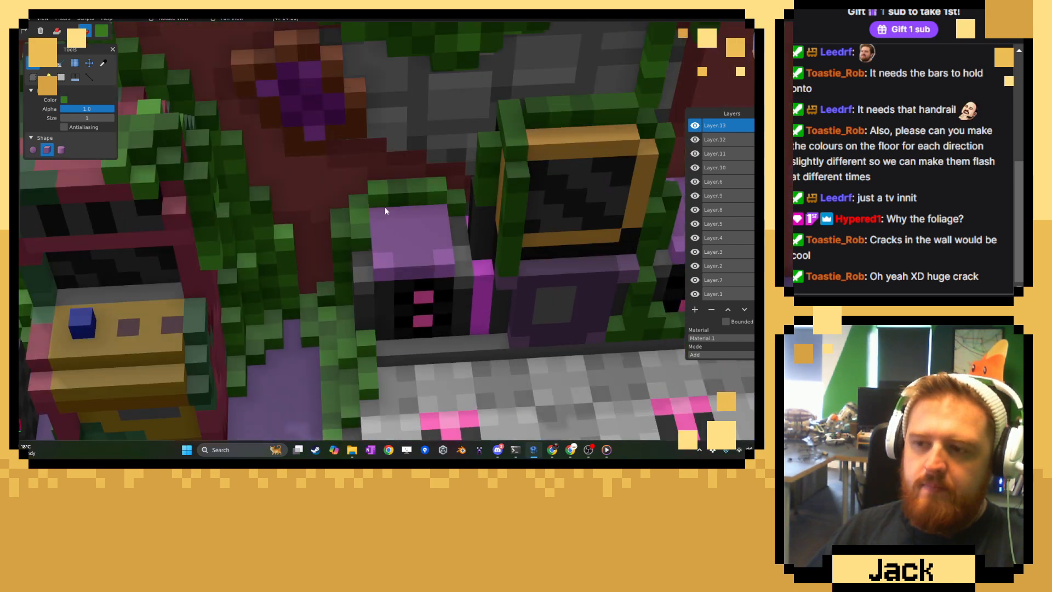
right_click_drag(526, 219, 470, 276)
right_click_drag(441, 196, 434, 203)
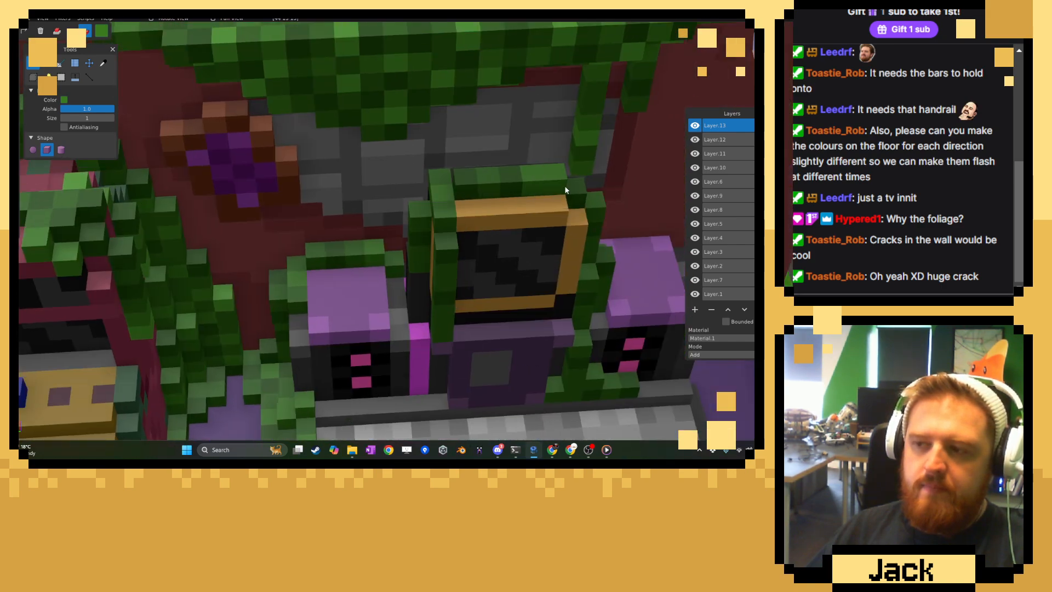
middle_click_drag(447, 336, 518, 331)
right_click_drag(519, 331, 452, 283)
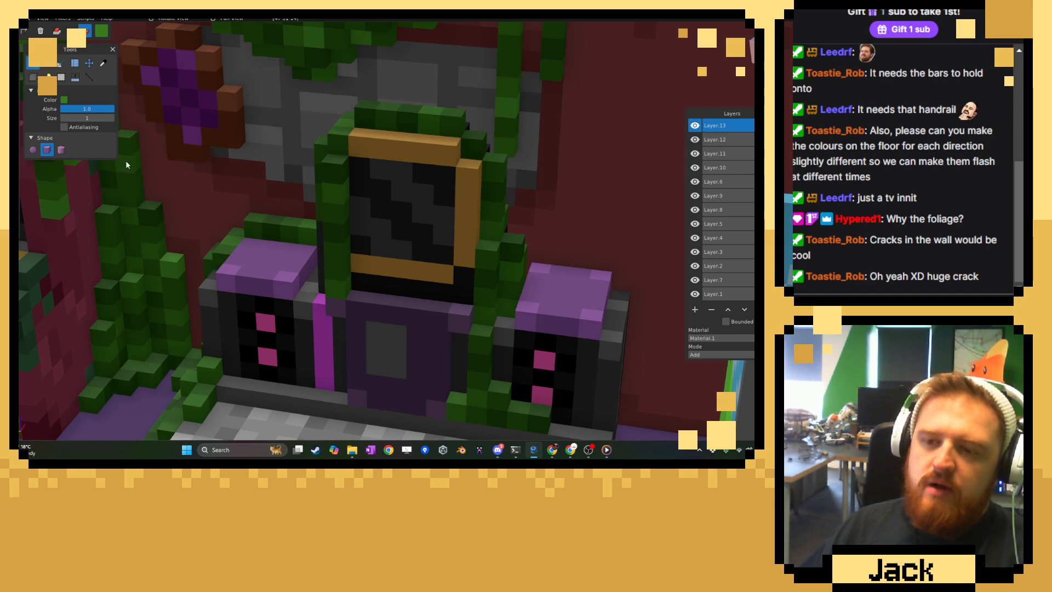
Sample a bright green and paint highlight voxels on the floor vine at the dance platform's rear left corner.
left_click(103, 63)
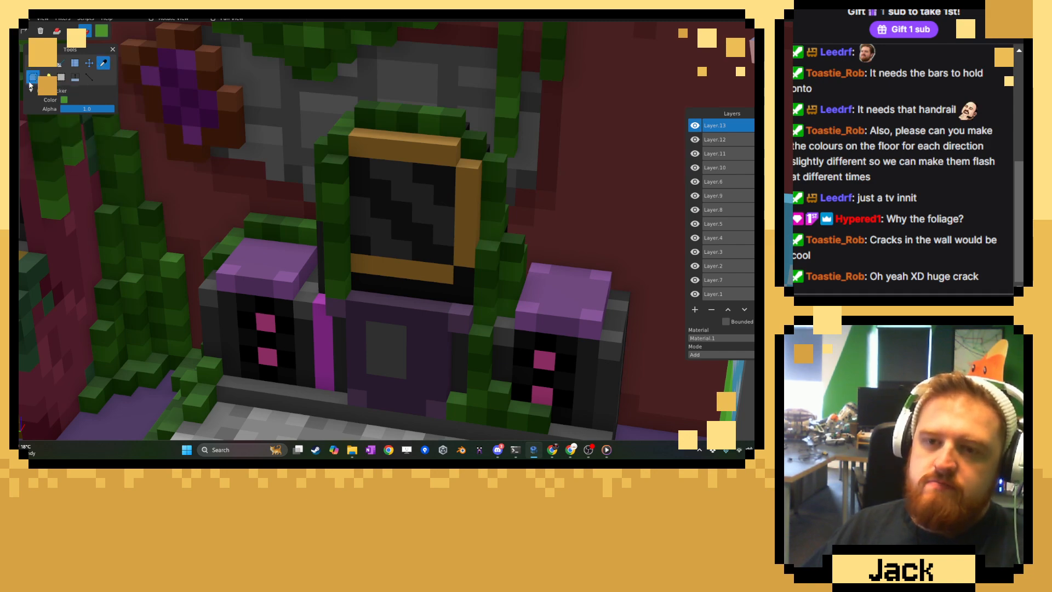
left_click(38, 66)
middle_click_drag(323, 150, 393, 182)
right_click_drag(274, 309, 390, 180)
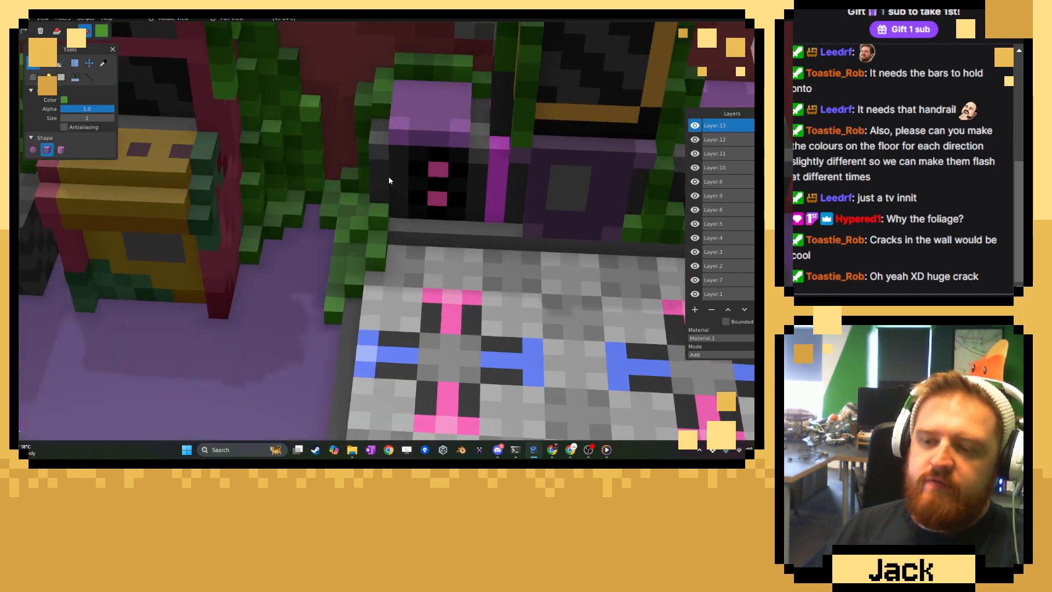
middle_click_drag(346, 313, 392, 321)
left_click(346, 277)
middle_click_drag(345, 253, 368, 248)
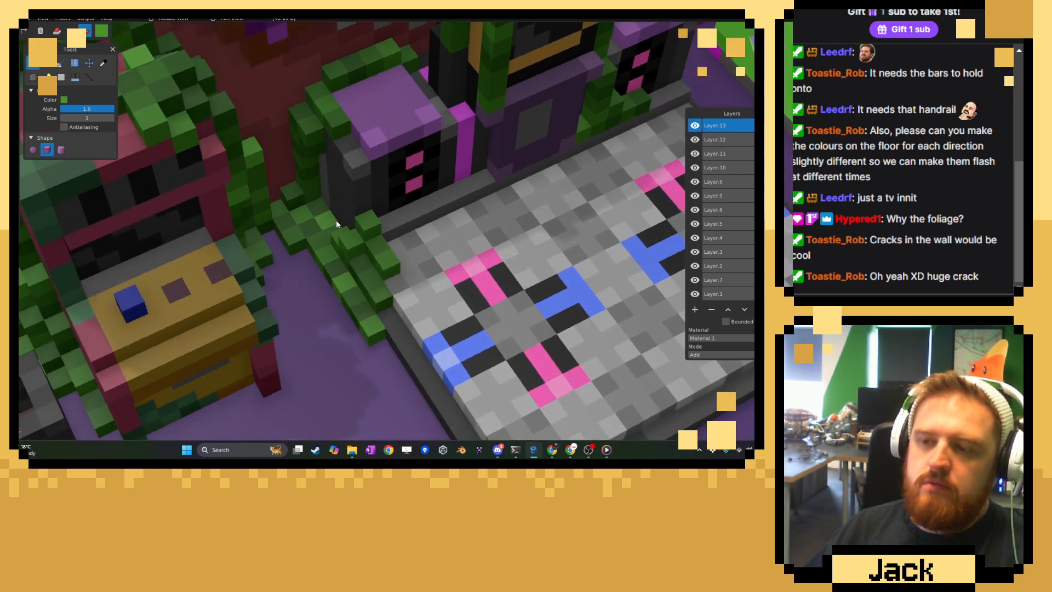
Sample a darker green and add voxels that spread the floor vine between the left speaker and the arcade cabinet's ivy.
left_click(103, 63)
scroll(426, 262, "up", 10)
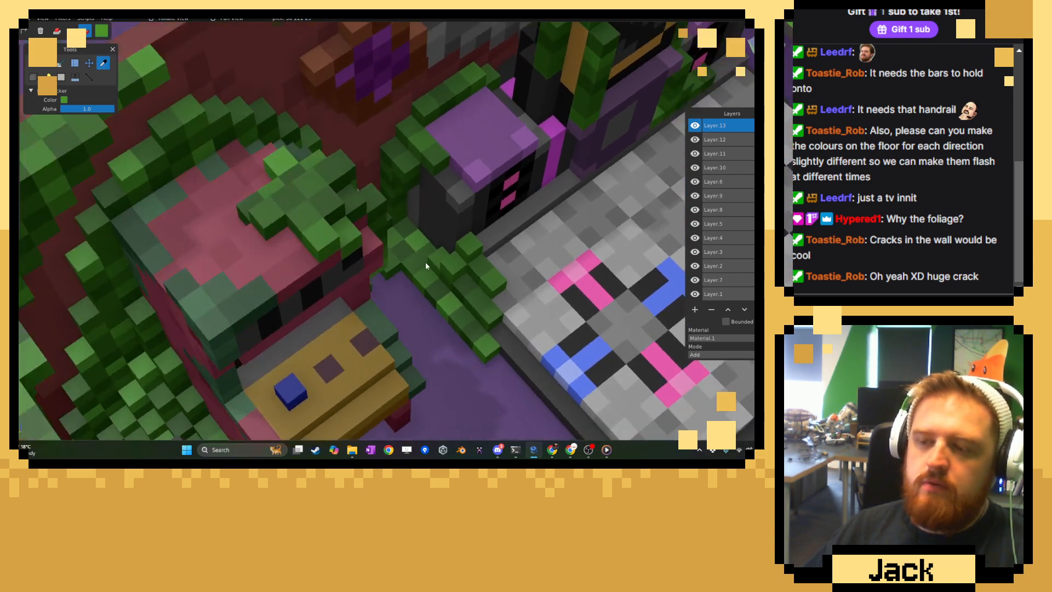
left_click(34, 63)
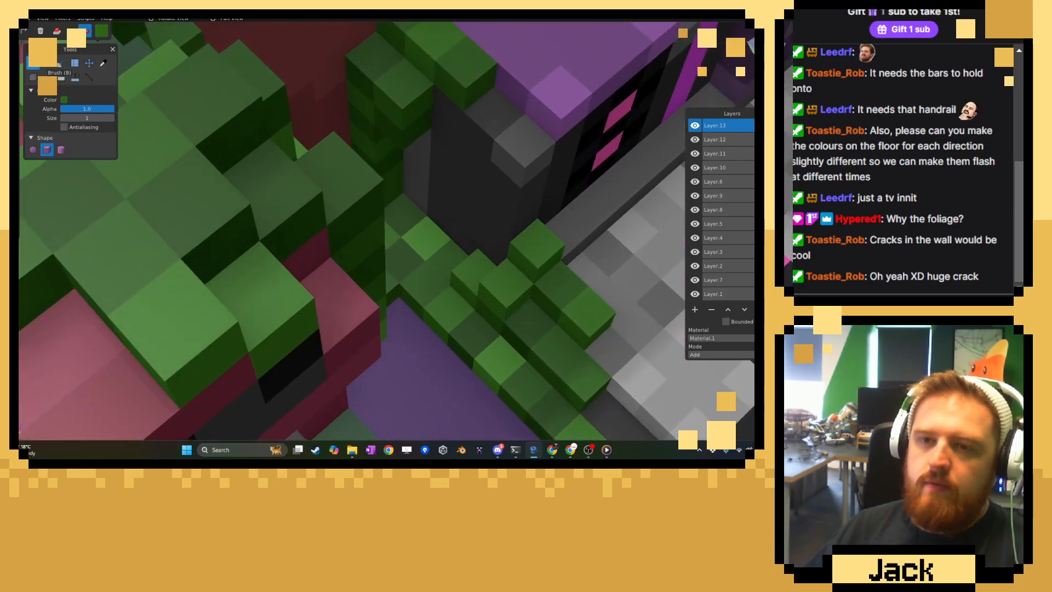
left_click(57, 31)
right_click_drag(423, 207, 235, 198)
mouse_move(270, 236)
left_mouse_down()
mouse_move(230, 223)
mouse_move(254, 248)
left_mouse_up()
left_click(189, 180)
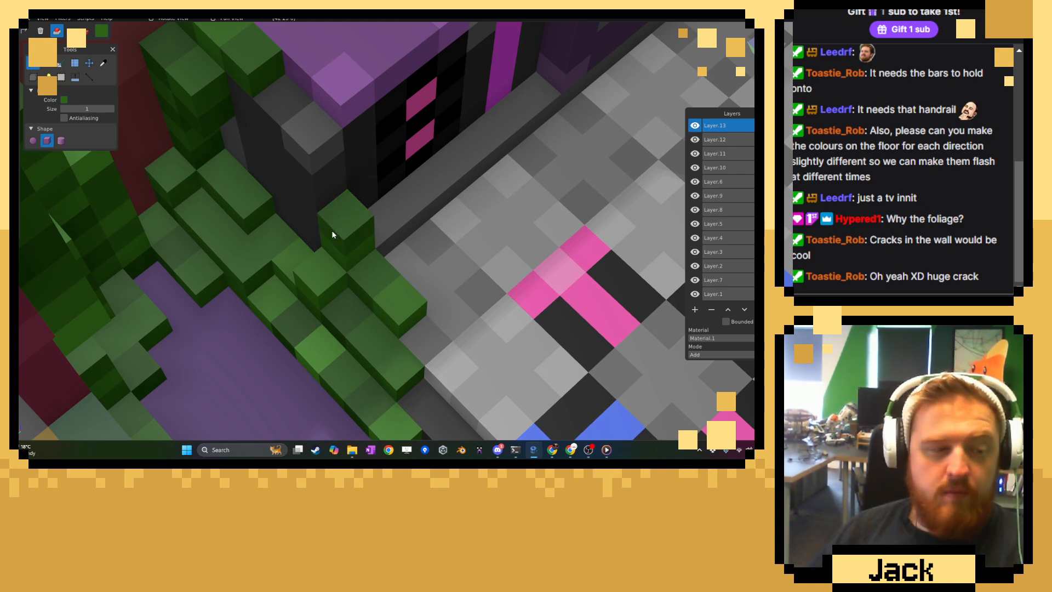
middle_click_drag(260, 264, 252, 233)
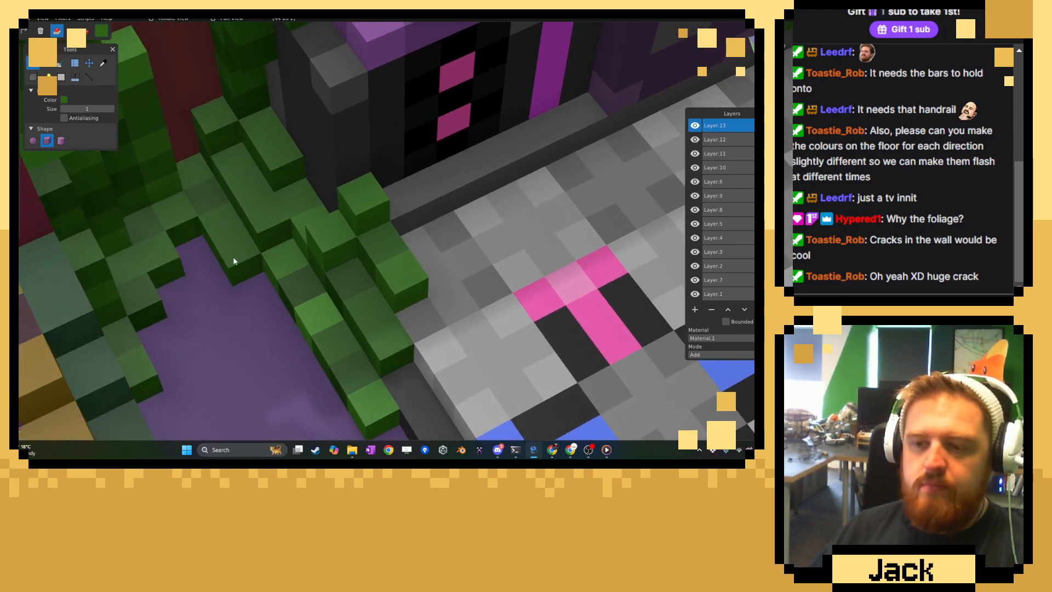
Sample a dark green, return to paint mode and paint dark patches across the new floor growth beside the left speaker.
left_click(103, 63)
left_click(33, 64)
left_click(85, 31)
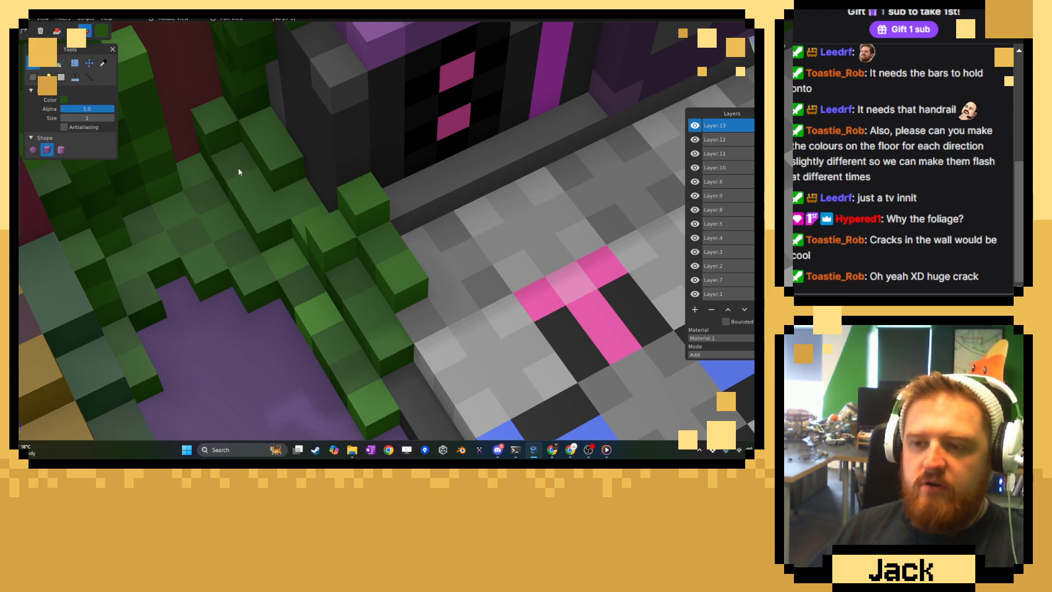
left_click(258, 128)
Sample a mid green and a bright green and paint lighter patches and highlights on the new floor growth.
left_click(101, 62)
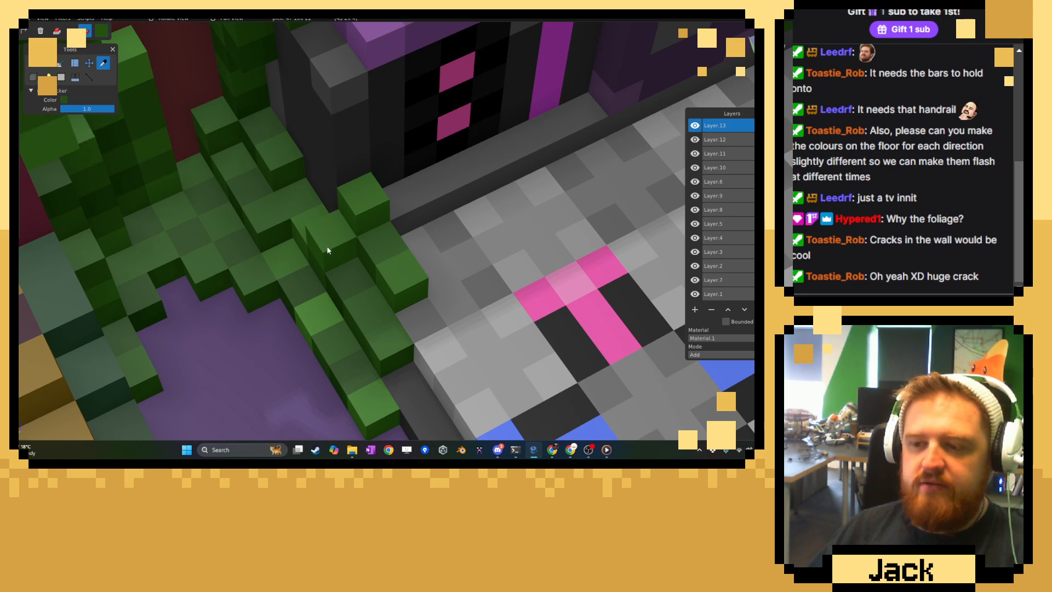
left_click(35, 65)
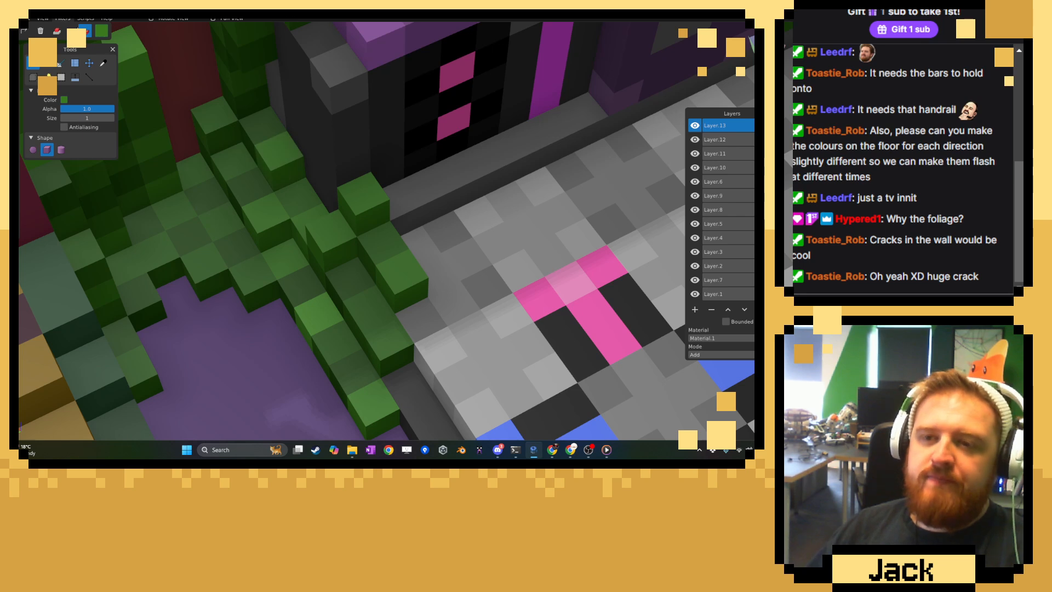
left_click(102, 65)
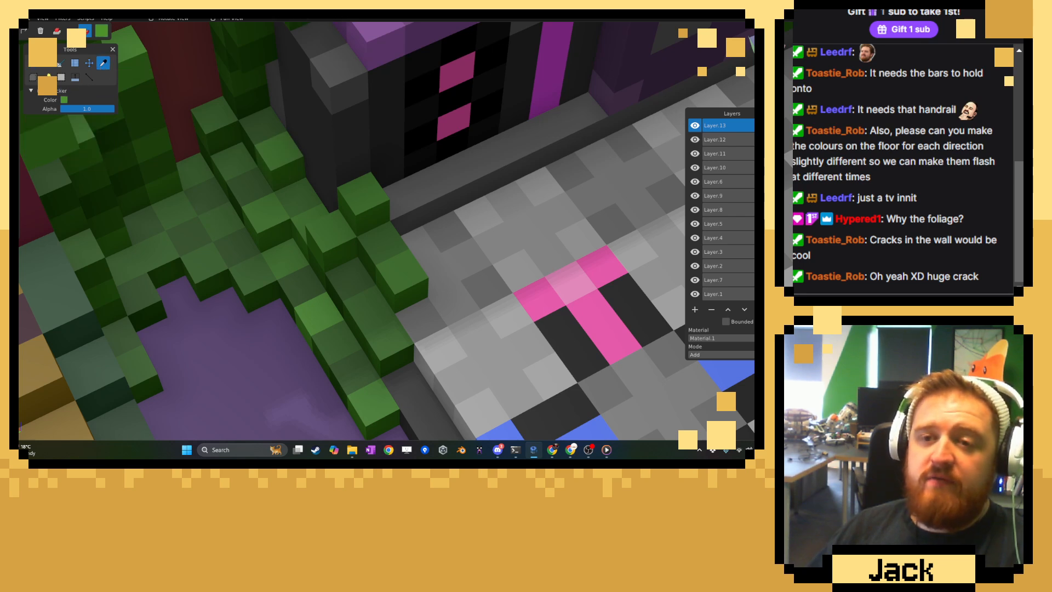
left_click(33, 63)
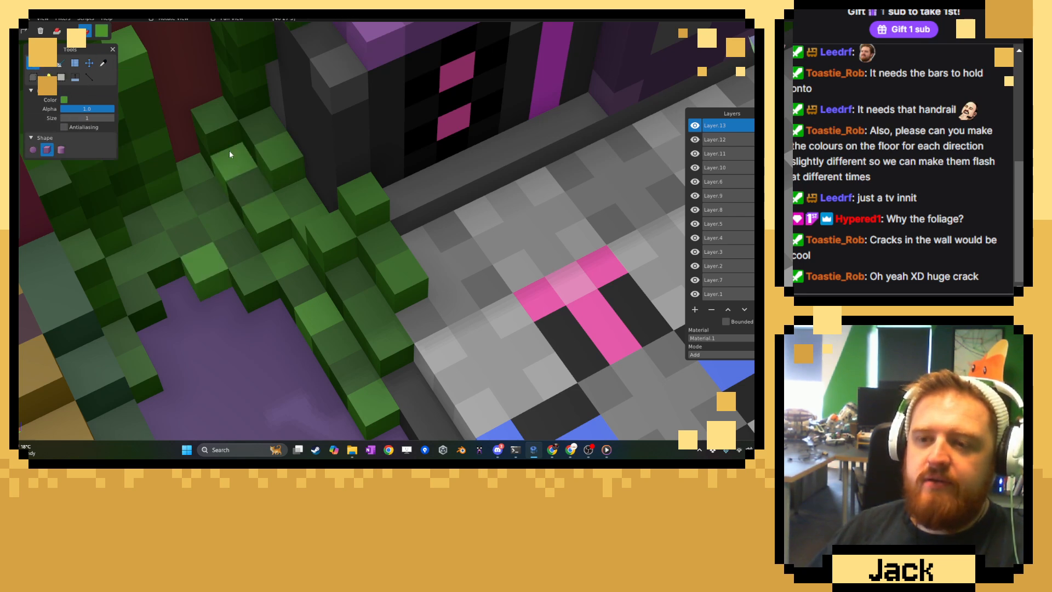
Sample a vine green, switch to attach mode and extend the vine along the left speaker's upper outer edge.
scroll(230, 156, "down", 5)
middle_click_drag(258, 204, 294, 192)
middle_click_drag(294, 188, 364, 225)
scroll(349, 228, "up", 5)
scroll(364, 225, "up", 4)
left_click(103, 63)
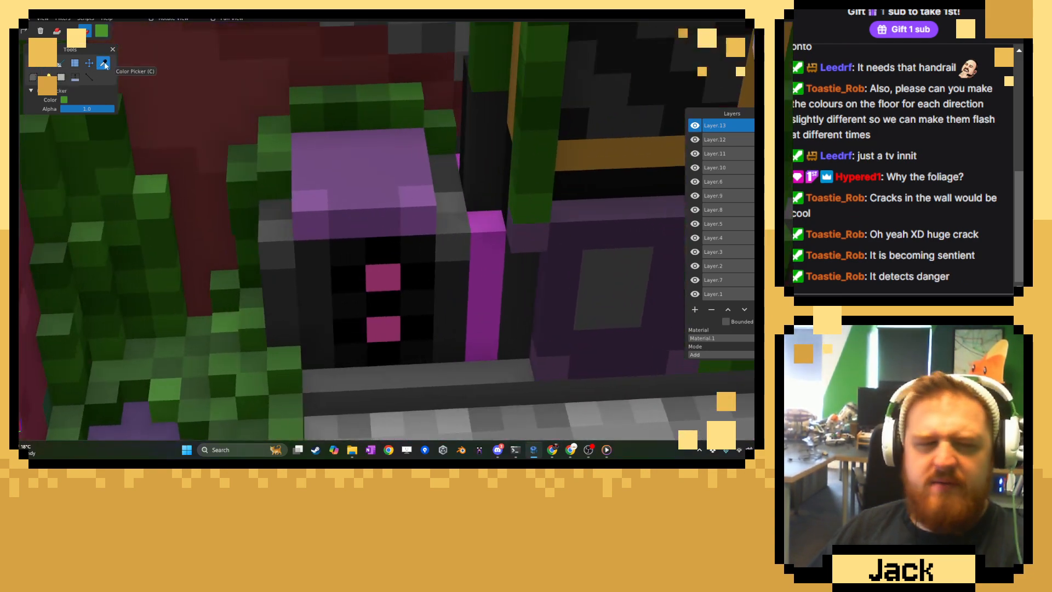
middle_click_drag(266, 187, 261, 228)
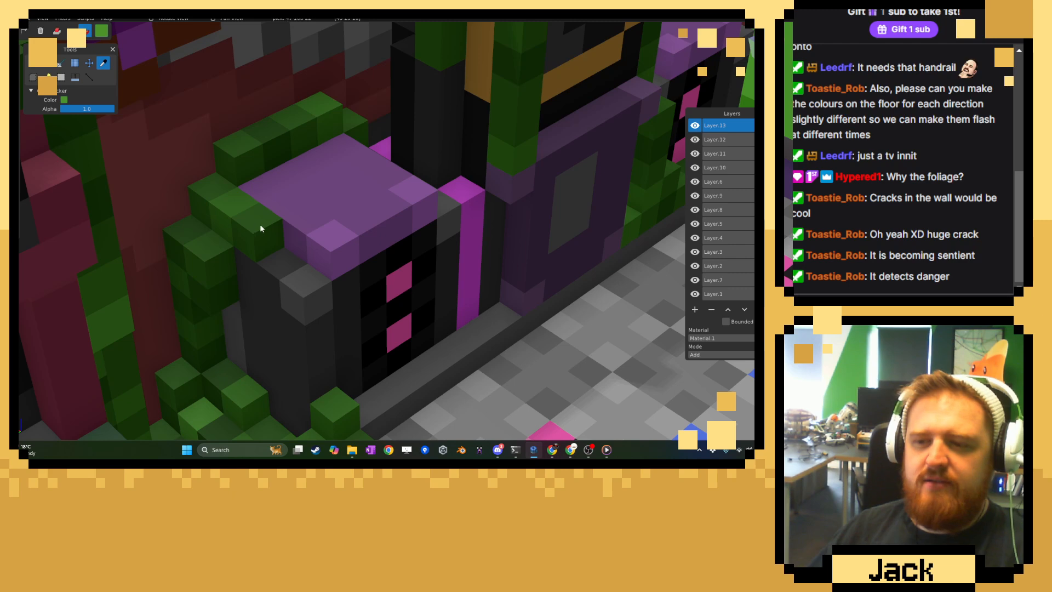
left_click(34, 63)
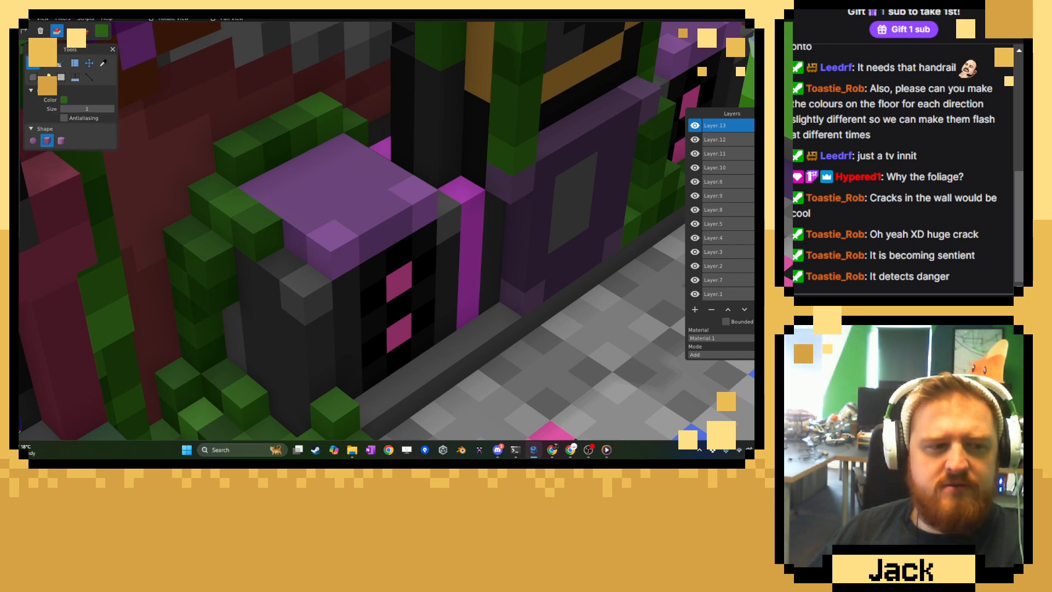
left_click(275, 253)
middle_click_drag(275, 269, 271, 253)
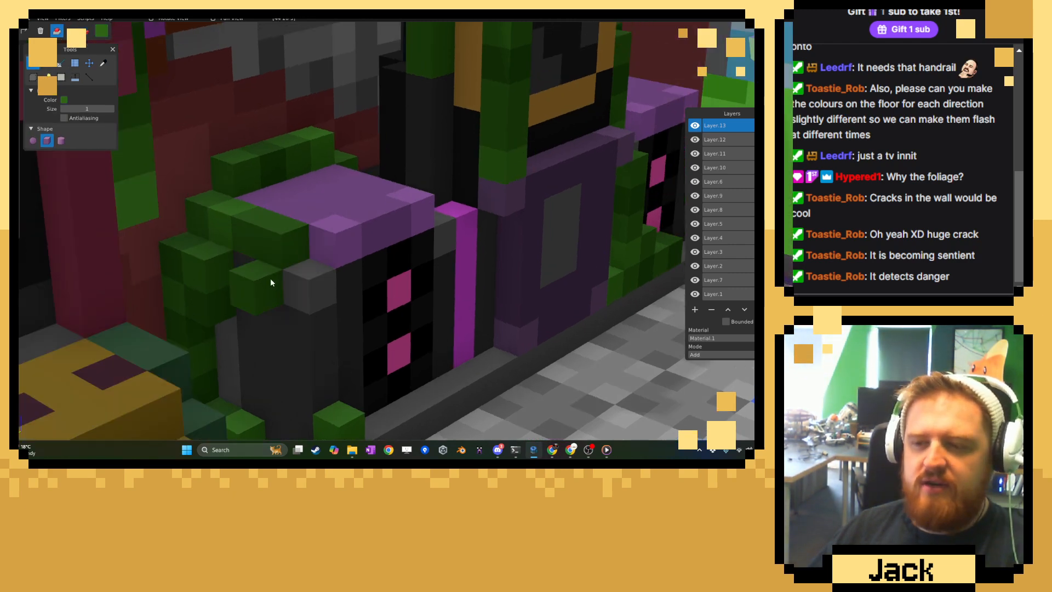
Hang vine strands down the left speaker's outer side and spread extra leaf voxels onto its purple top.
left_click_drag(271, 278, 271, 330)
left_click_drag(317, 283, 326, 332)
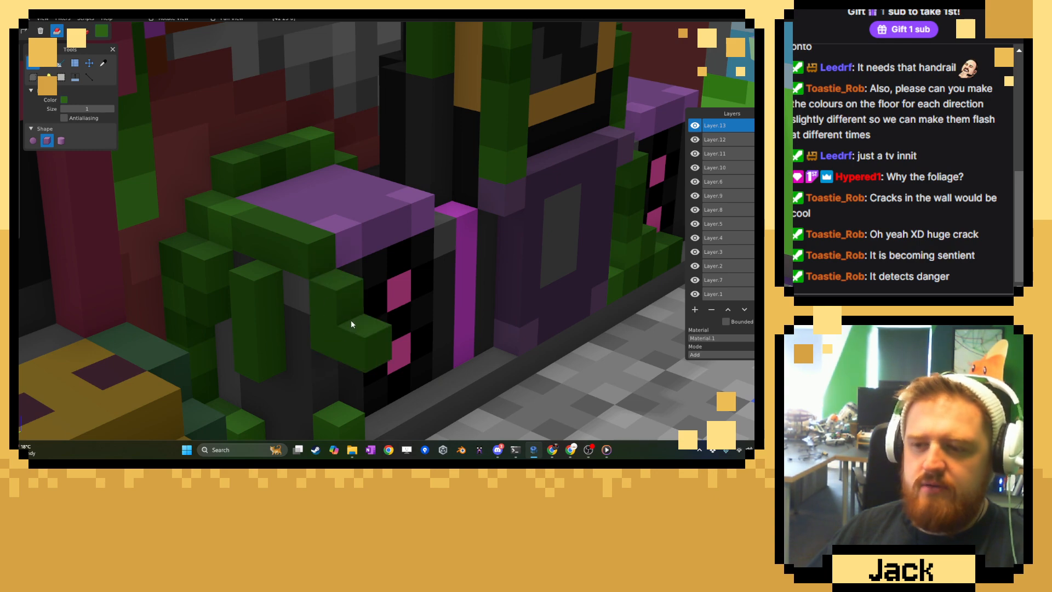
middle_click_drag(351, 320, 322, 332)
right_click_drag(297, 202, 296, 267)
mouse_move(281, 226)
left_mouse_down()
mouse_move(273, 232)
mouse_move(344, 228)
left_mouse_up()
Sample darker greens from the existing vines and paint dark patches on the left speaker's new strands and edge growth.
left_click(103, 63)
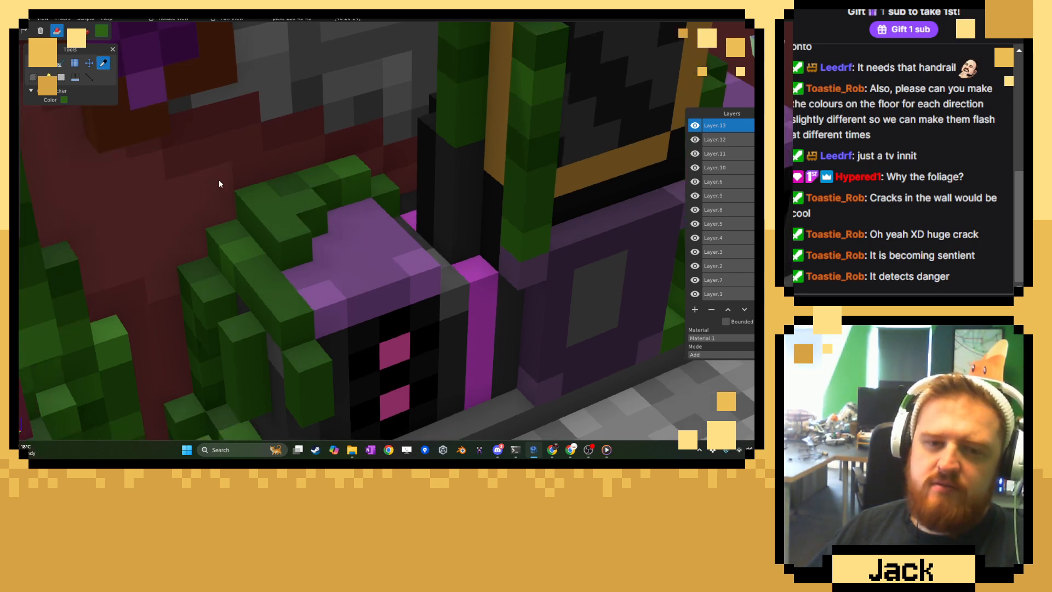
middle_click_drag(219, 179, 297, 195)
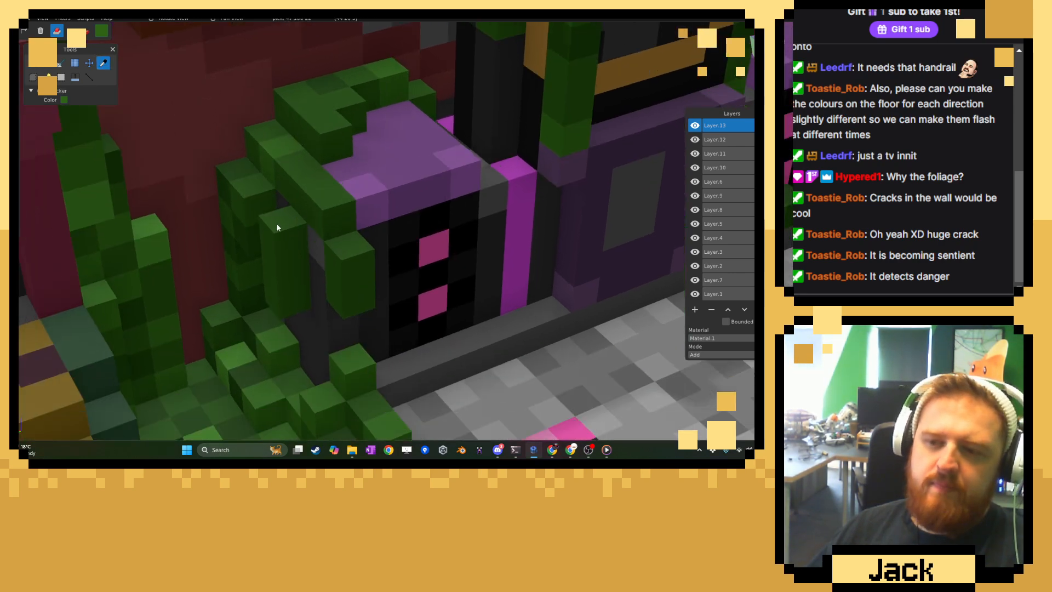
key("b")
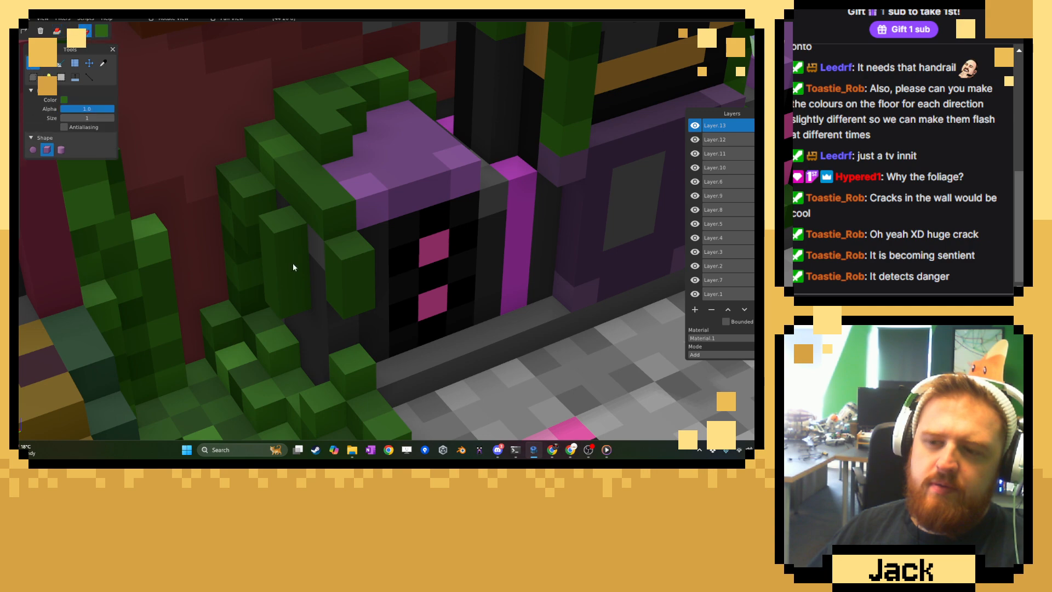
left_click(102, 63)
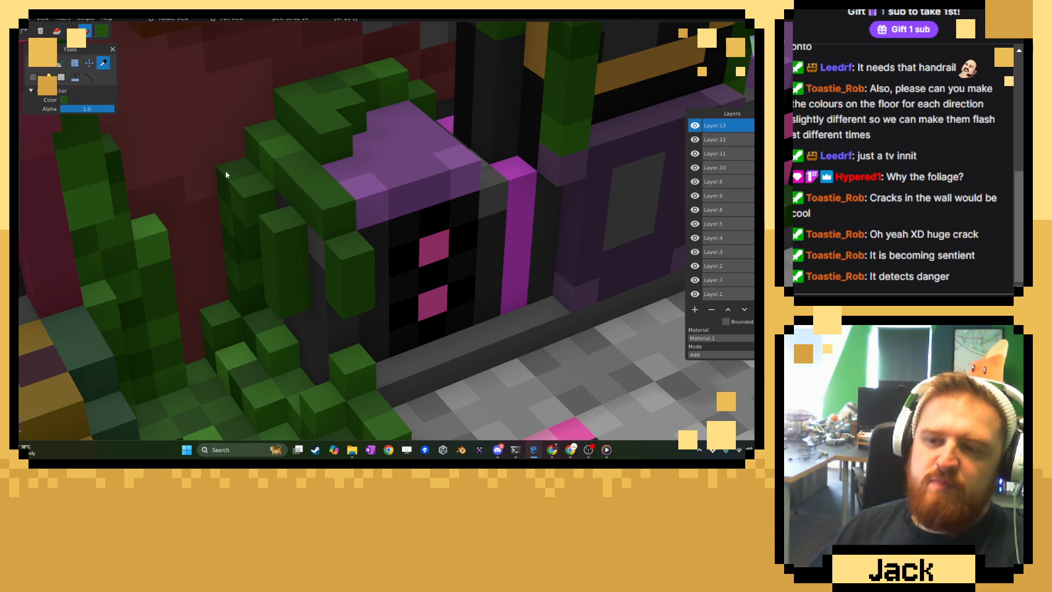
key("b")
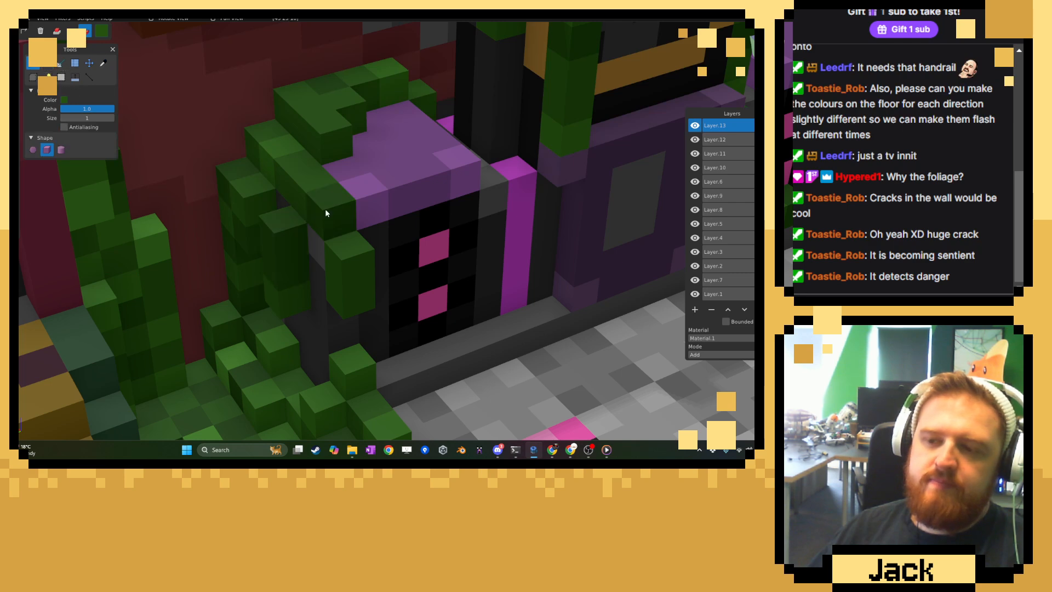
middle_click_drag(357, 244, 321, 270)
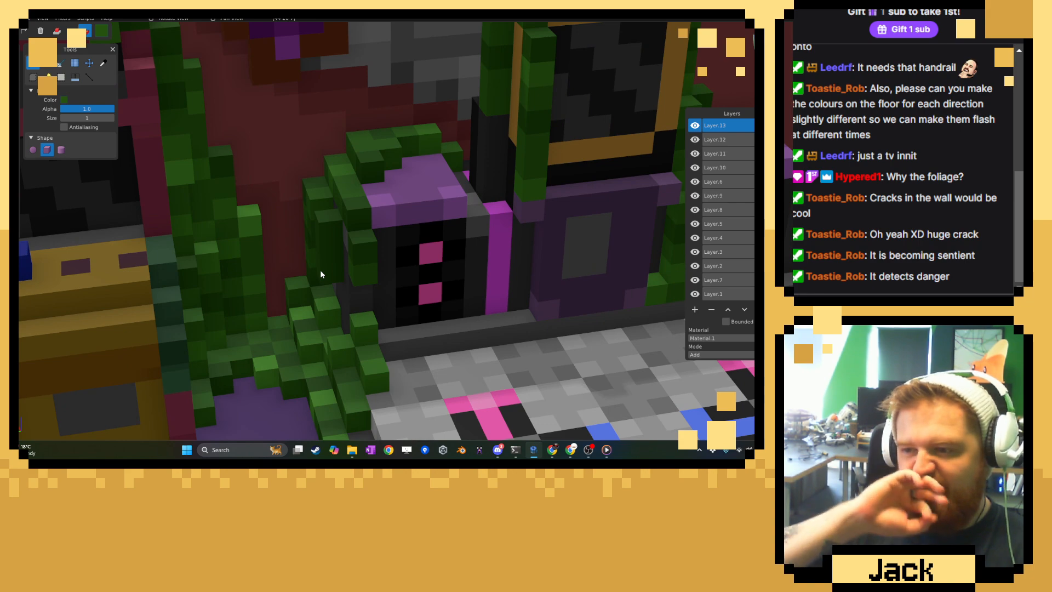
Sample a mid green from the floor vine, switch to attach mode and grow the vine onto the dance platform's rear left corner.
middle_click_drag(481, 284, 436, 264)
scroll(372, 305, "down", 6)
scroll(436, 264, "up", 5)
scroll(470, 295, "up", 6)
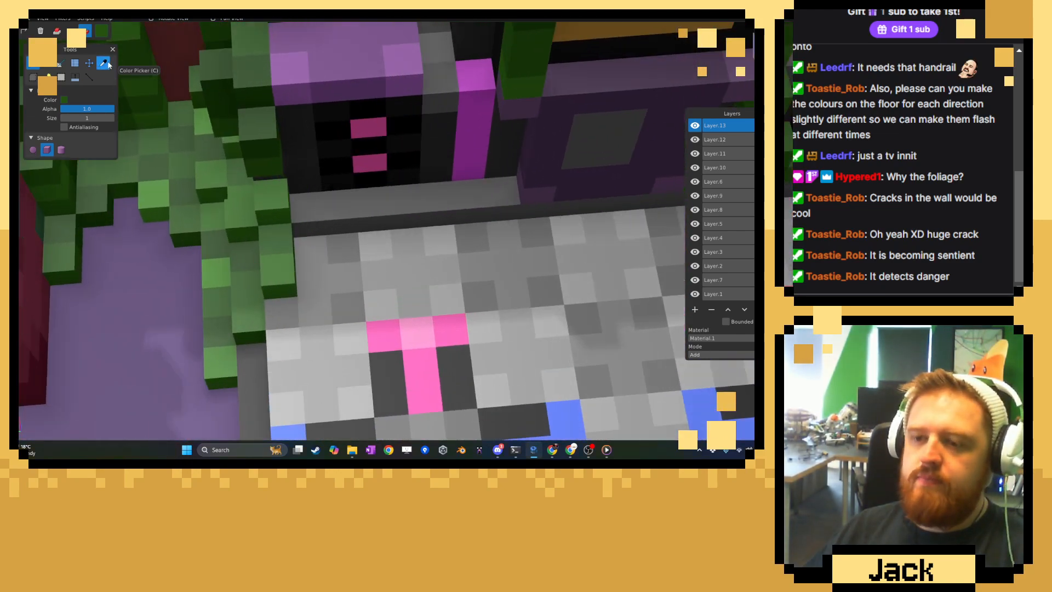
left_click(104, 63)
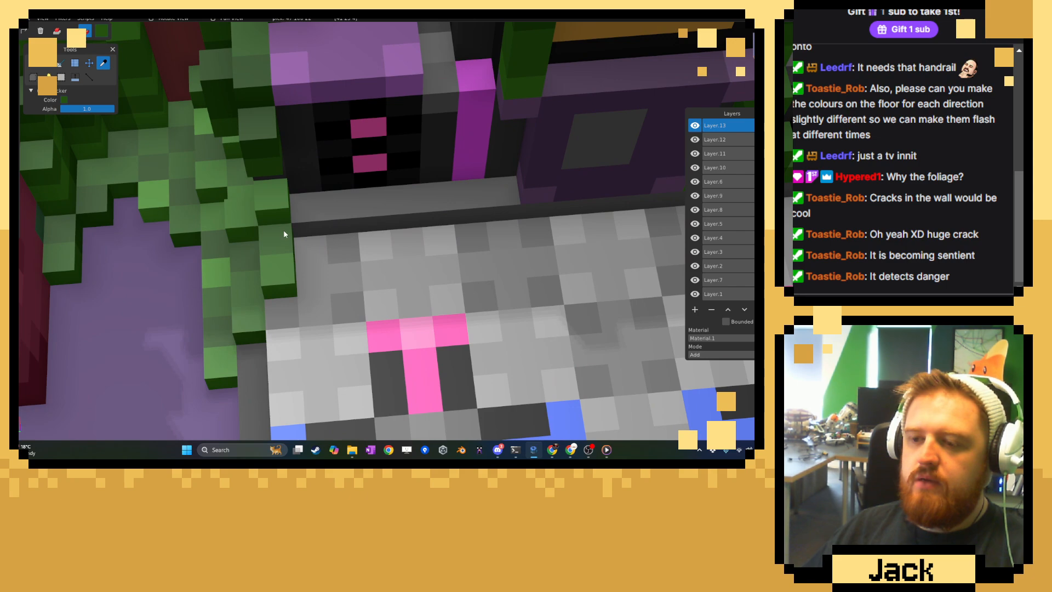
left_click(33, 63)
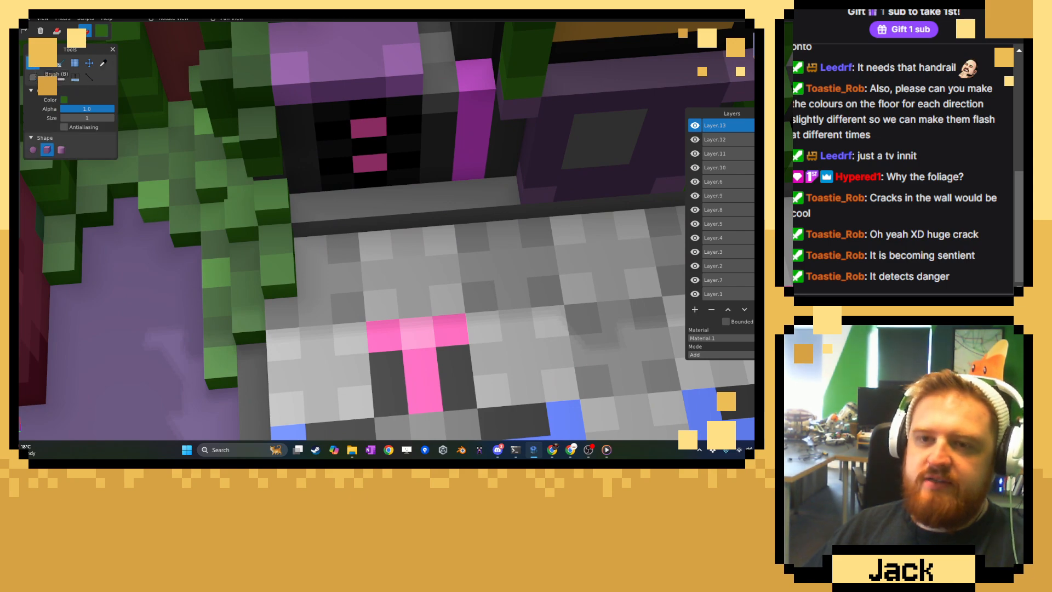
left_click(55, 31)
left_click(296, 244)
left_click_drag(338, 258, 287, 311)
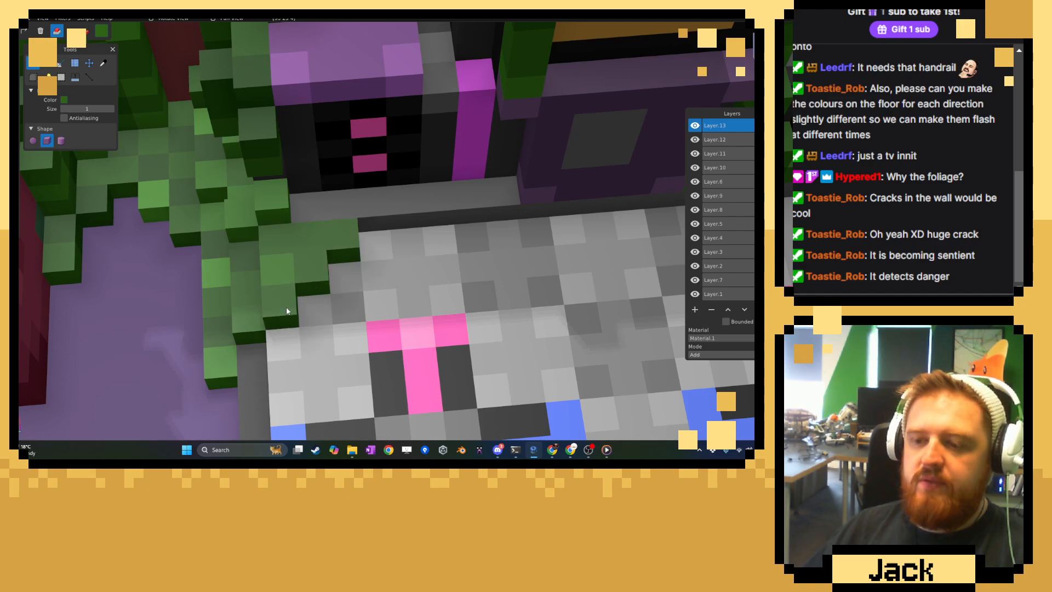
left_click(319, 217)
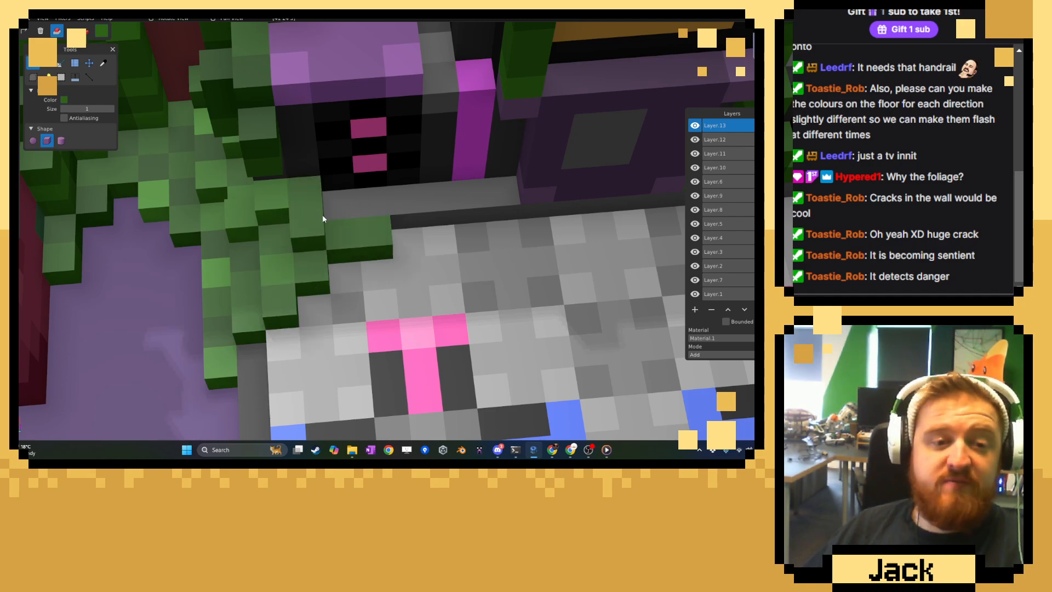
Look over the whole level, examining the neon arcade room and the bar room around the overgrown room.
scroll(324, 216, "down", 10)
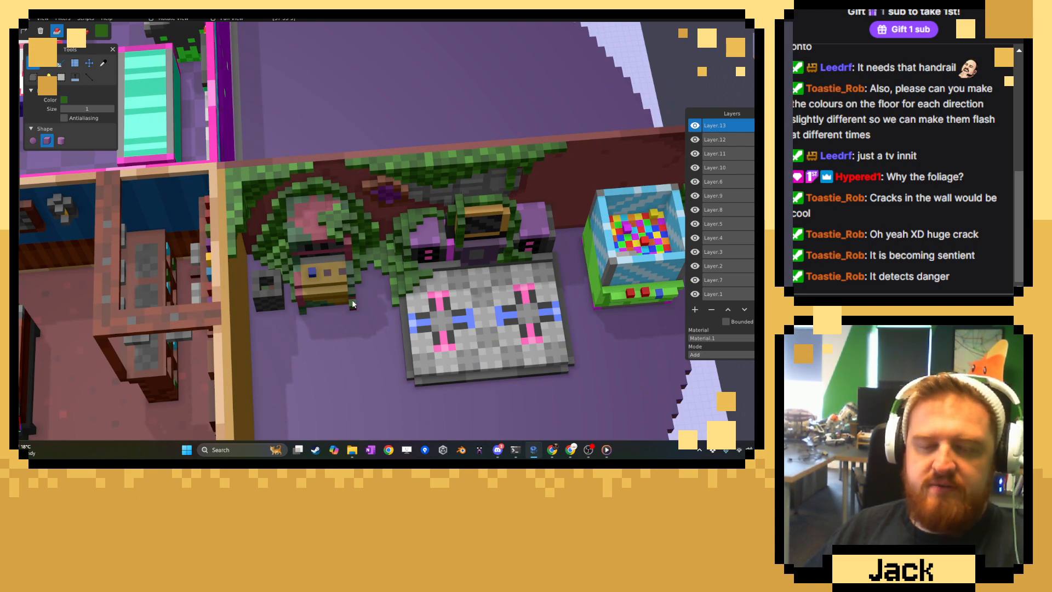
scroll(295, 288, "down", 3)
middle_click_drag(241, 274, 433, 227)
right_click_drag(433, 227, 425, 137)
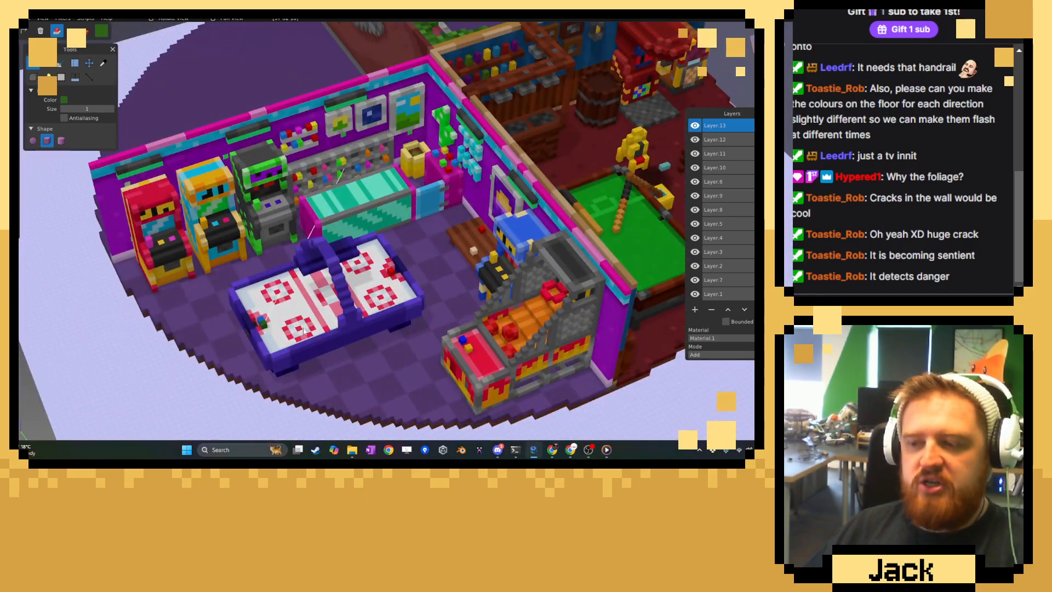
middle_click_drag(487, 324, 521, 266)
right_click_drag(580, 192, 469, 296)
middle_click_drag(469, 296, 405, 291)
right_click_drag(405, 291, 320, 344)
middle_click_drag(321, 342, 366, 347)
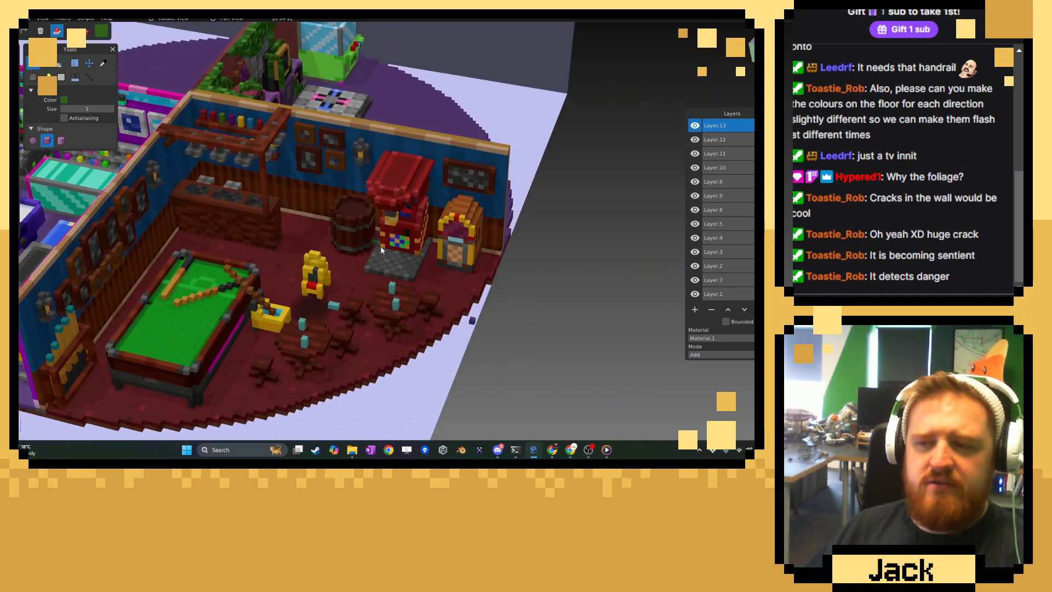
right_click_drag(467, 234, 393, 280)
middle_click_drag(393, 280, 236, 322)
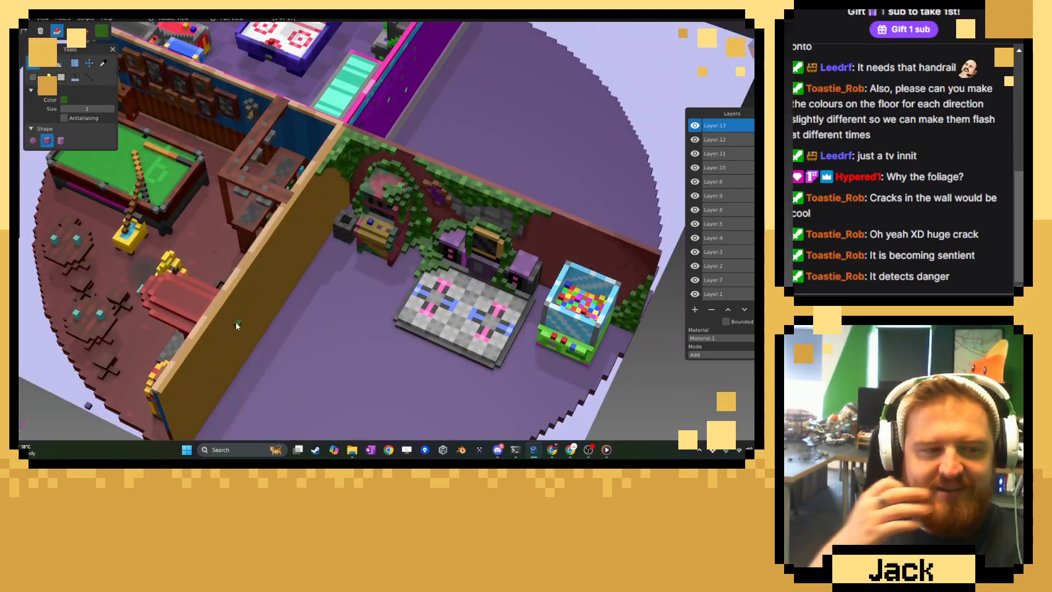
Inspect the overgrown room's vine wall, dance machine, ball machine and empty floor from several angles.
middle_click_drag(652, 389, 491, 291)
scroll(492, 299, "up", 5)
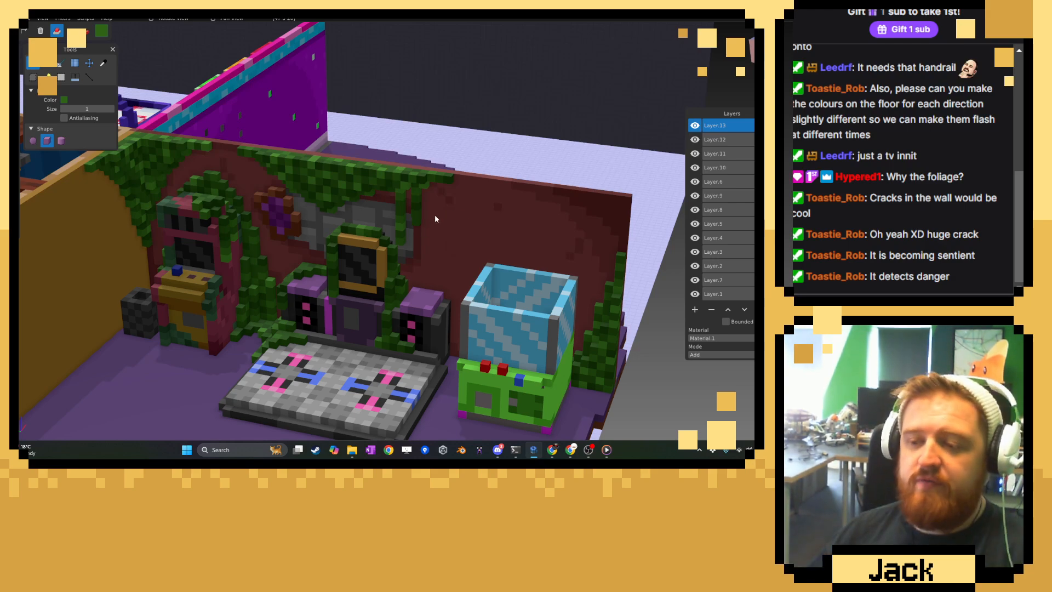
right_click_drag(453, 270, 470, 245)
scroll(416, 265, "up", 6)
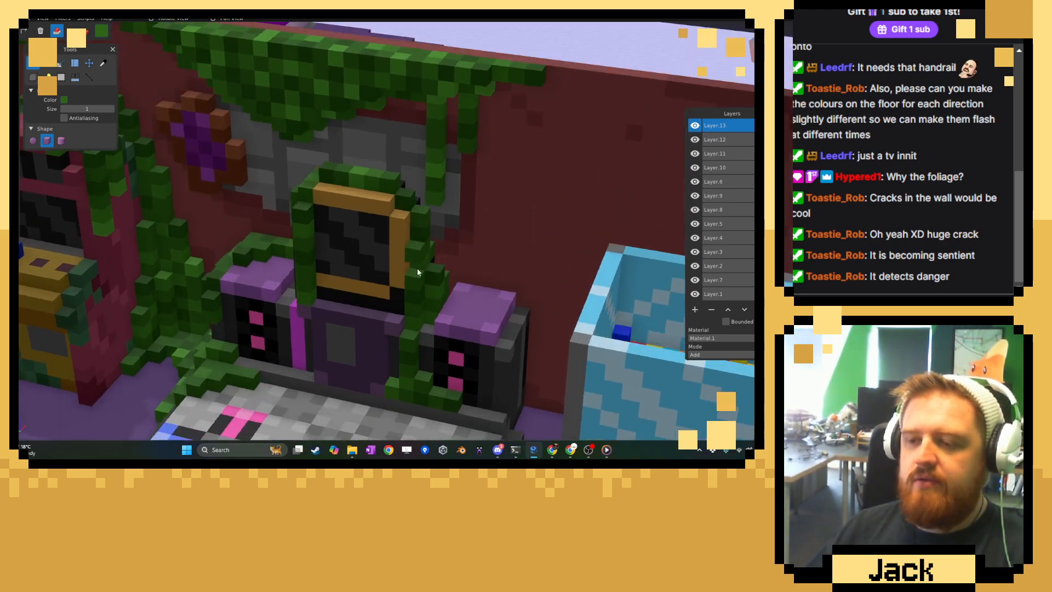
middle_click_drag(416, 269, 407, 303)
scroll(362, 296, "down", 10)
middle_click_drag(453, 278, 306, 182)
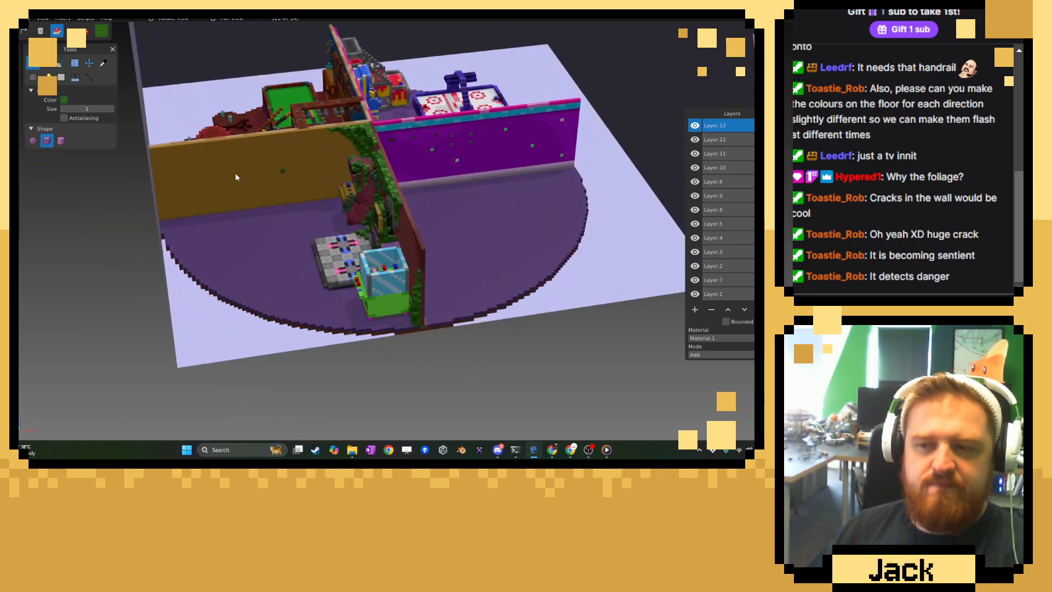
middle_click_drag(303, 169, 328, 278)
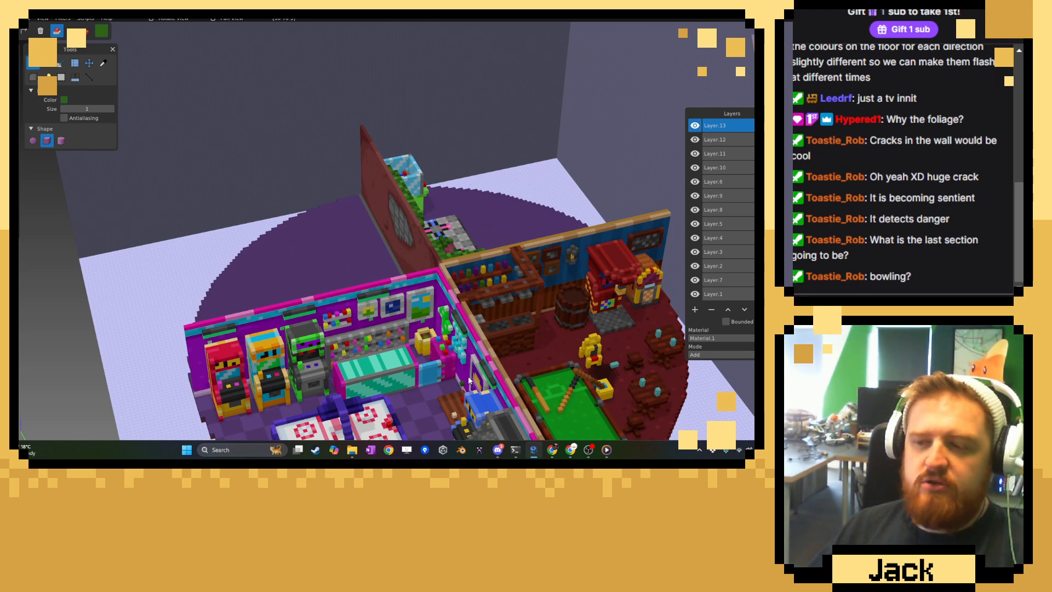
middle_click_drag(329, 280, 290, 321)
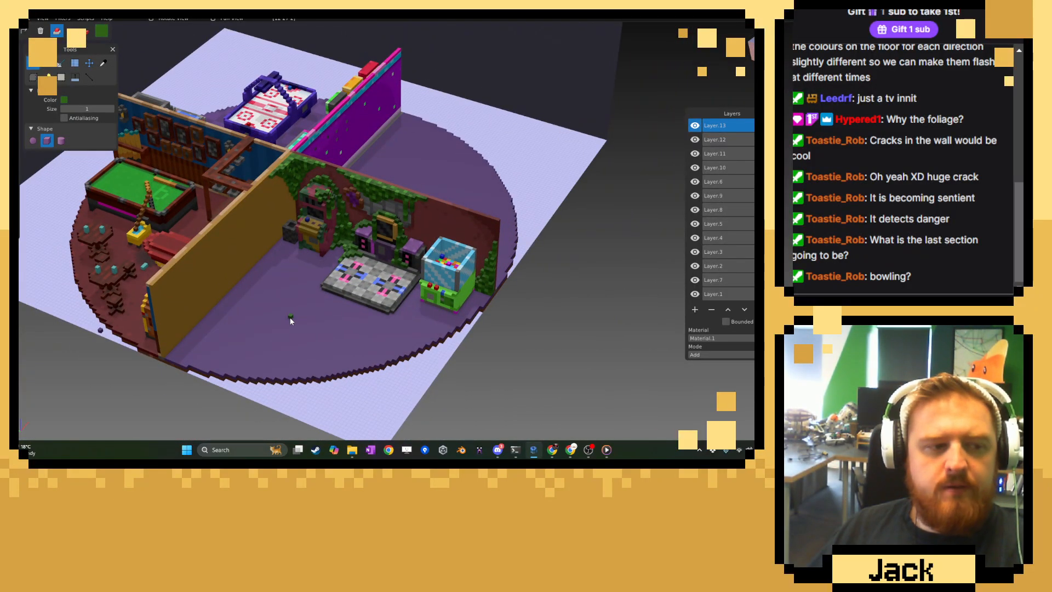
middle_click_drag(290, 317, 316, 307)
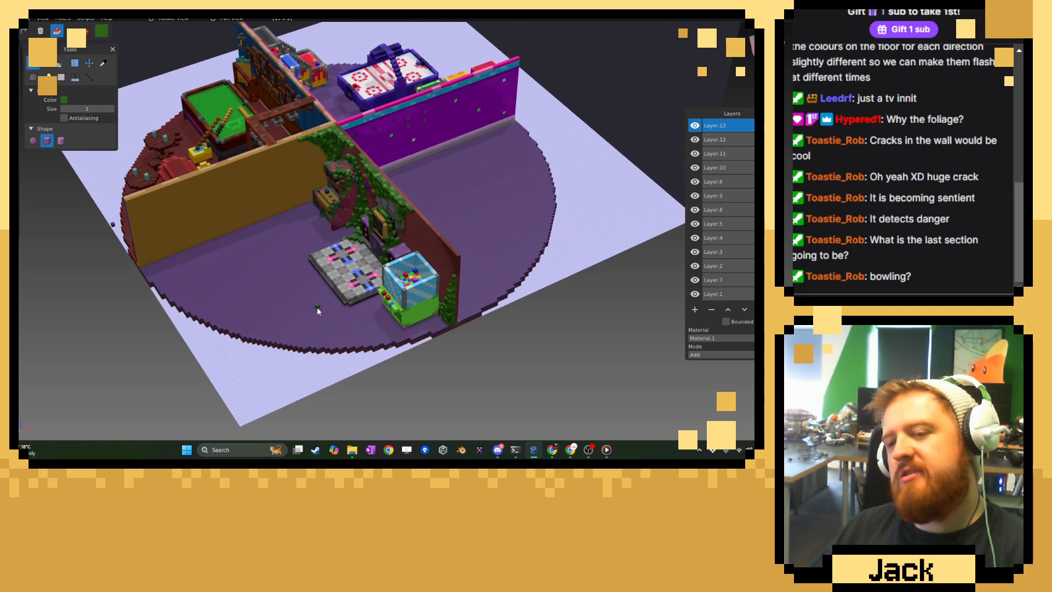
scroll(317, 307, "up", 1)
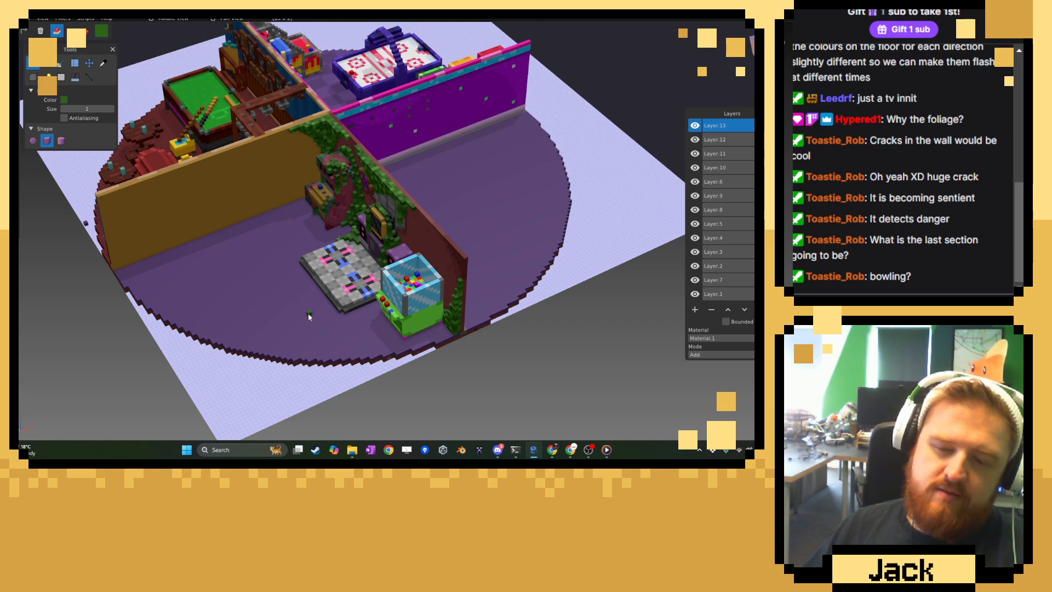
middle_click_drag(308, 313, 359, 320)
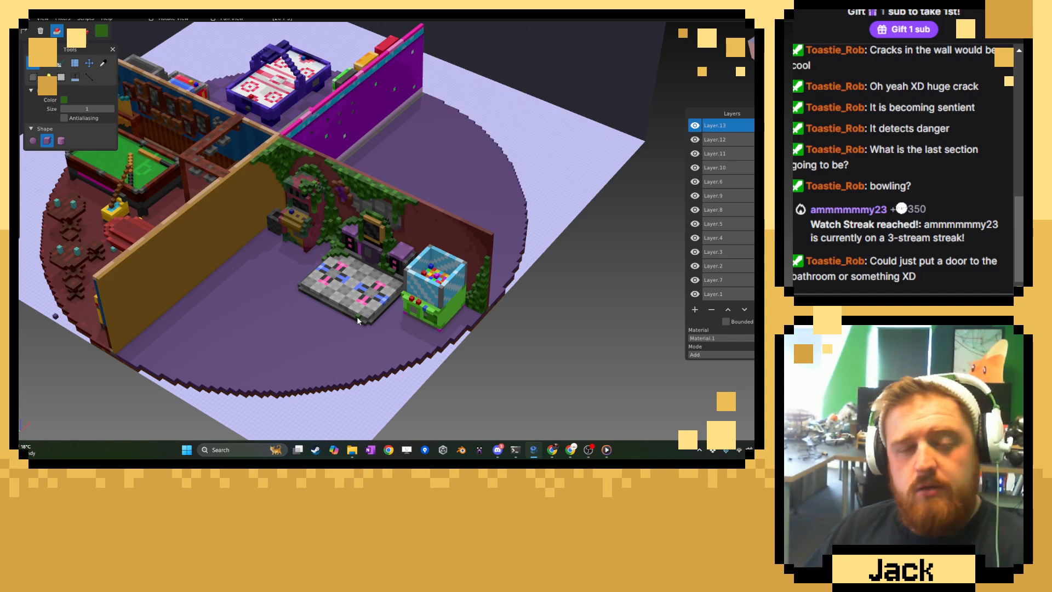
scroll(352, 315, "up", 4)
middle_click_drag(352, 315, 400, 257)
scroll(382, 268, "up", 8)
scroll(296, 303, "down", 10)
middle_click_drag(233, 262, 412, 301, "shift")
Sample a vine green and attach leaf voxels to the left speaker's purple top and its inner front edge.
scroll(350, 260, "up", 6)
scroll(412, 301, "up", 5)
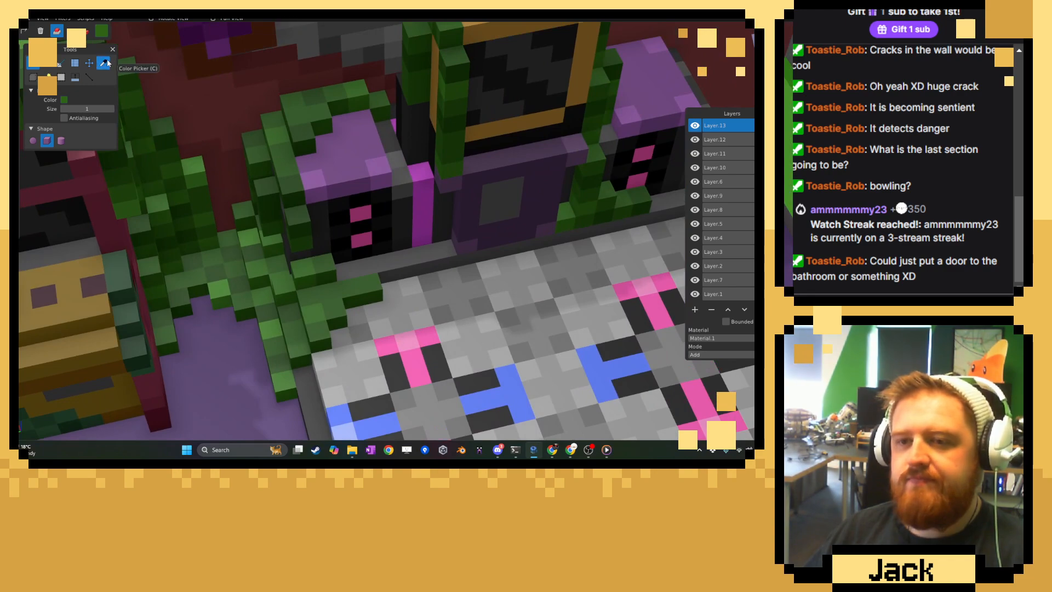
left_click(103, 63)
left_click(34, 62)
scroll(270, 166, "up", 4)
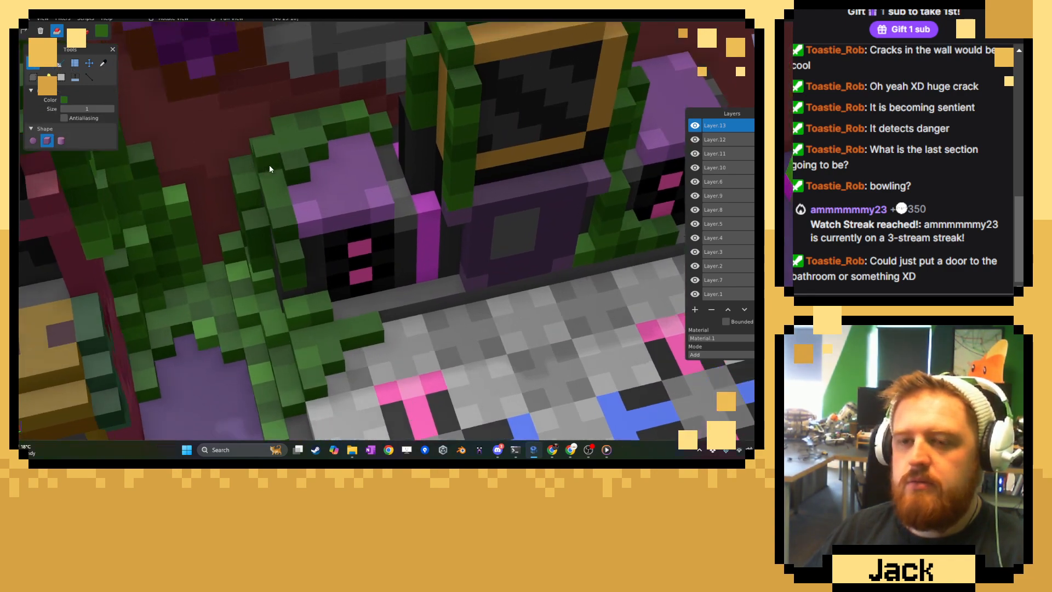
left_click(86, 29)
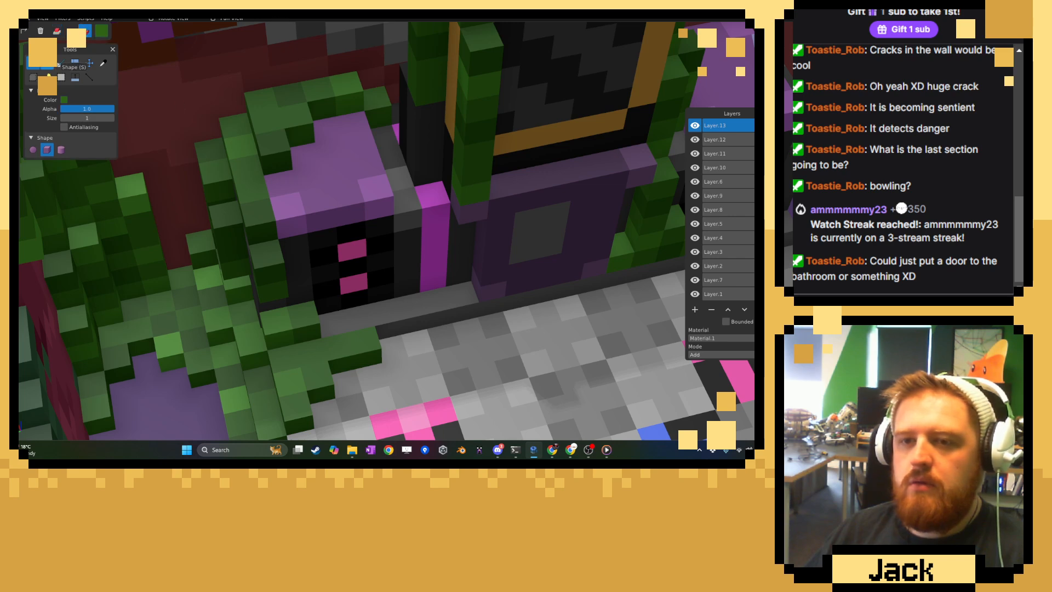
left_click(57, 31)
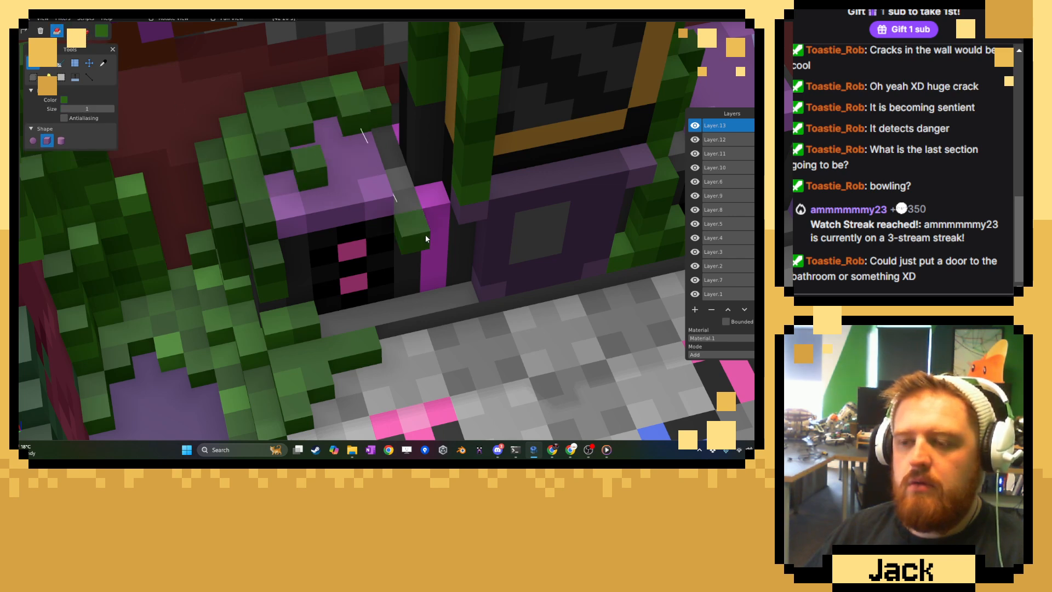
right_click_drag(426, 234, 380, 173)
middle_click_drag(381, 173, 387, 213)
Grow the vine around the base between the left speaker and the screen stand, and along the dance platform's rear edge.
middle_click_drag(439, 288, 443, 298)
left_click_drag(443, 298, 386, 293)
mouse_move(442, 328)
right_mouse_down()
mouse_move(399, 265)
mouse_move(417, 205)
right_mouse_up()
mouse_move(417, 277)
left_mouse_down()
mouse_move(315, 273)
mouse_move(404, 303)
left_mouse_up()
left_click(403, 307)
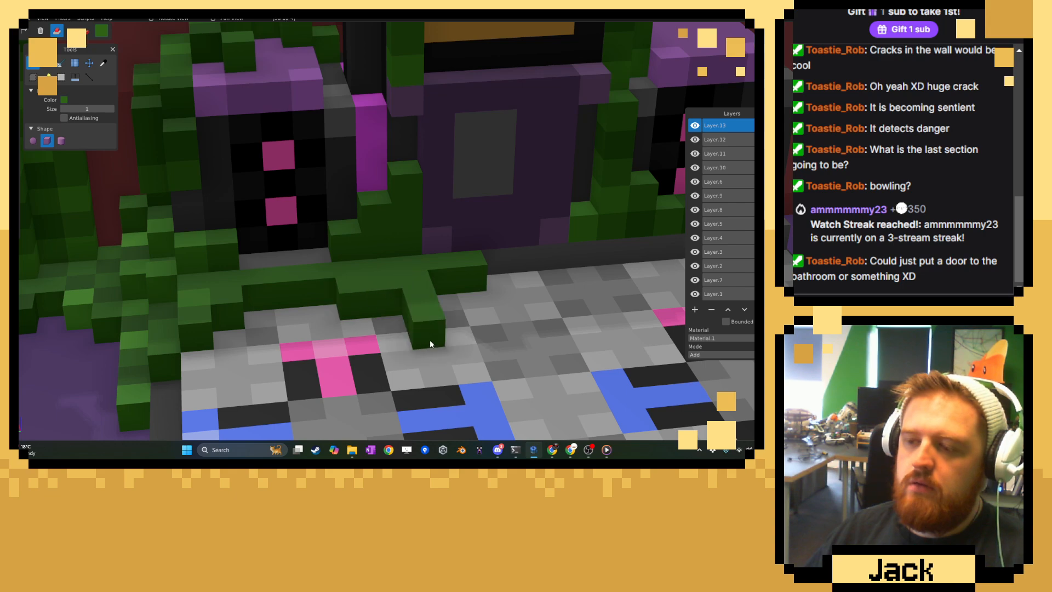
scroll(461, 356, "down", 6)
scroll(485, 370, "down", 5)
mouse_move(466, 364)
middle_mouse_down()
mouse_move(421, 337)
mouse_move(463, 359)
middle_mouse_up()
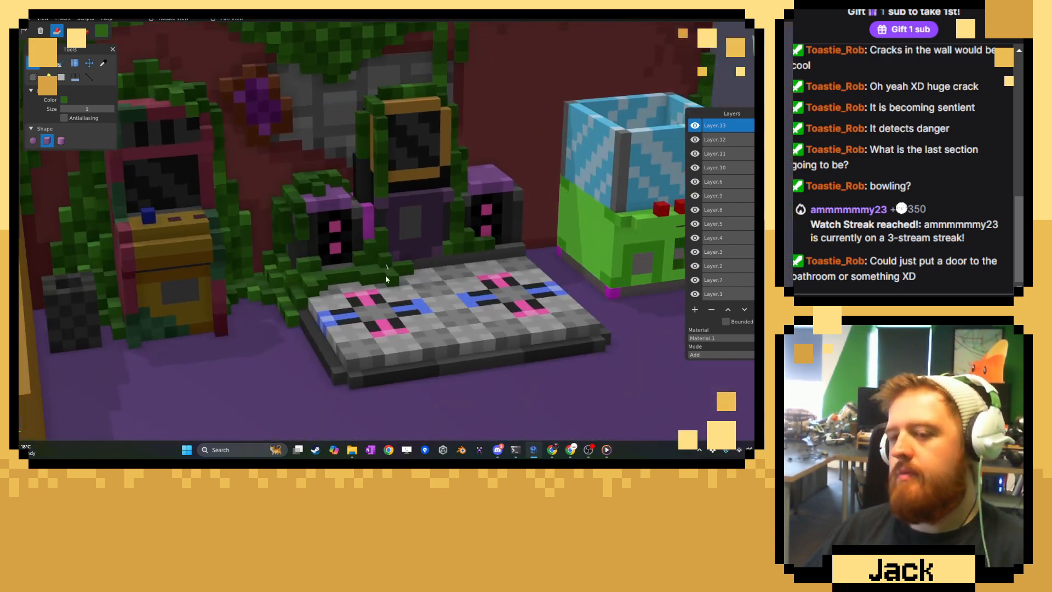
scroll(378, 288, "up", 8)
scroll(362, 318, "up", 1)
right_click_drag(351, 328, 347, 231)
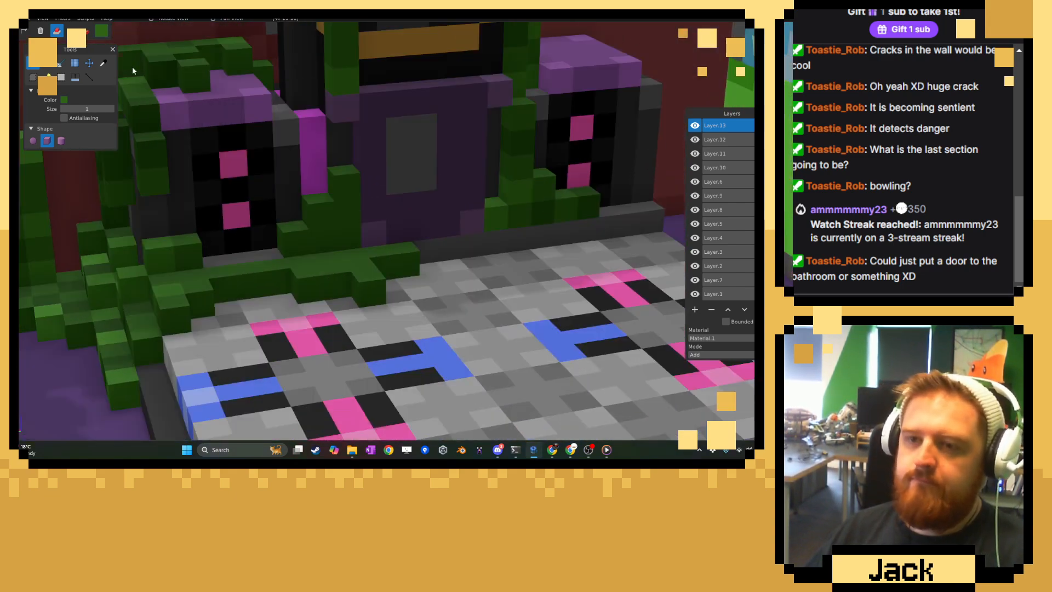
Sample a brighter vine green and recolour scattered leaf voxels of the vine along the dance platform's rear edge.
left_click(104, 63)
left_click(147, 242)
left_click(33, 64)
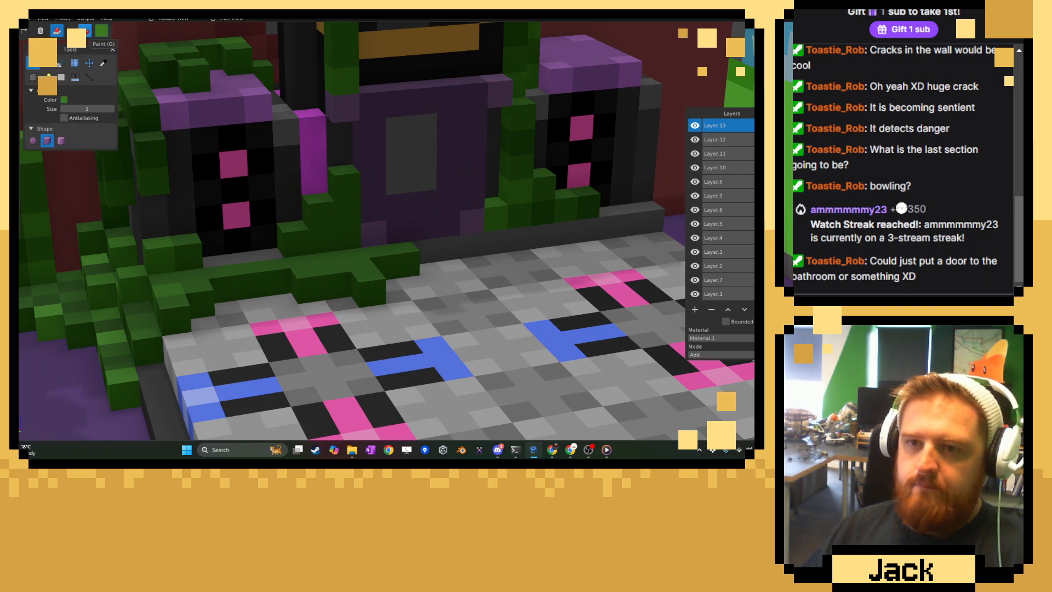
left_click(84, 31)
middle_click_drag(329, 206, 333, 235)
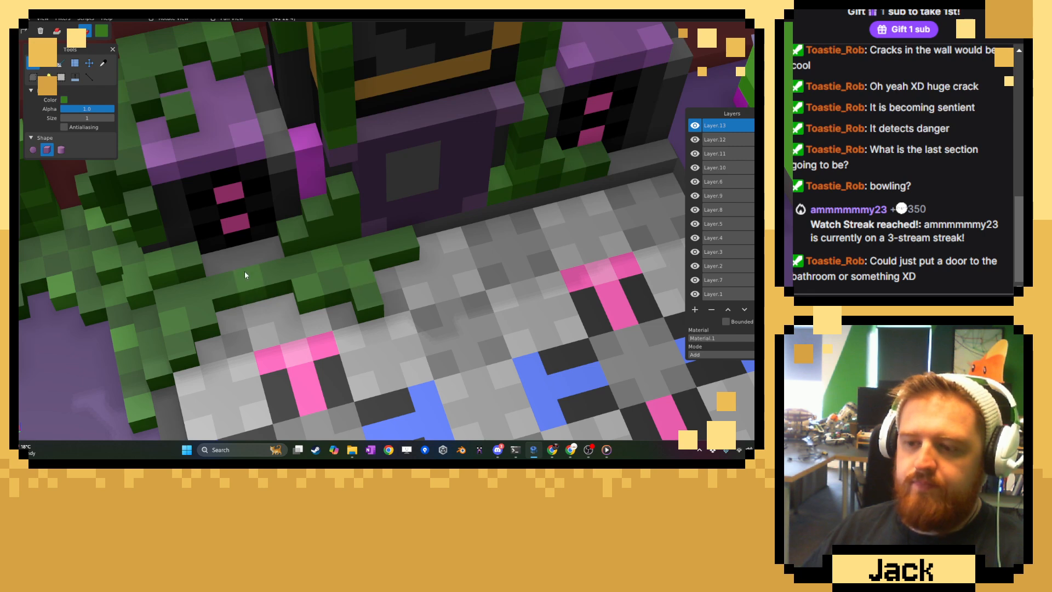
left_click(104, 64)
left_click(100, 224)
left_click(33, 63)
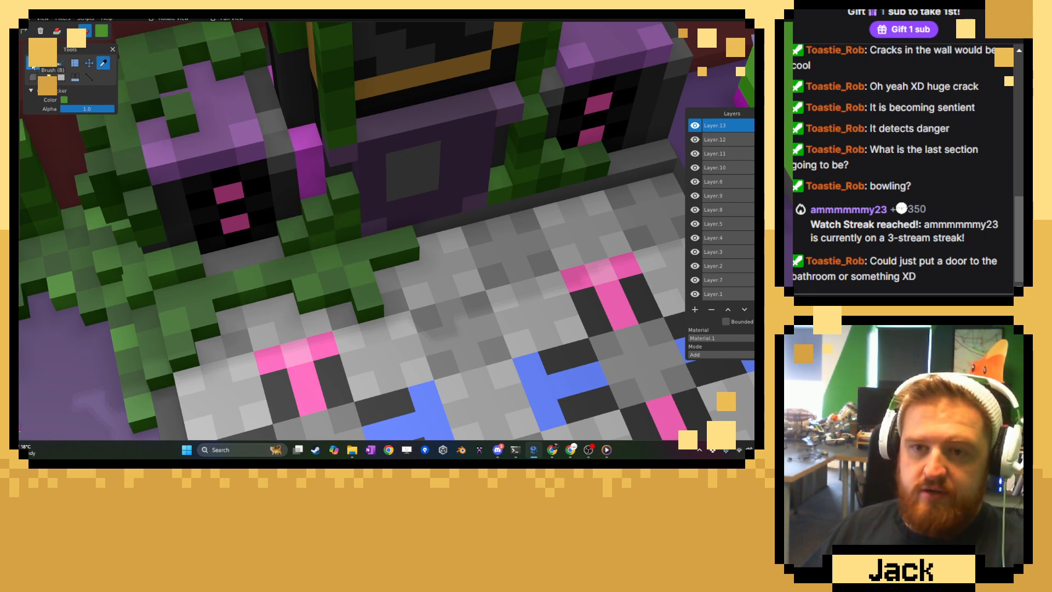
left_click(357, 306)
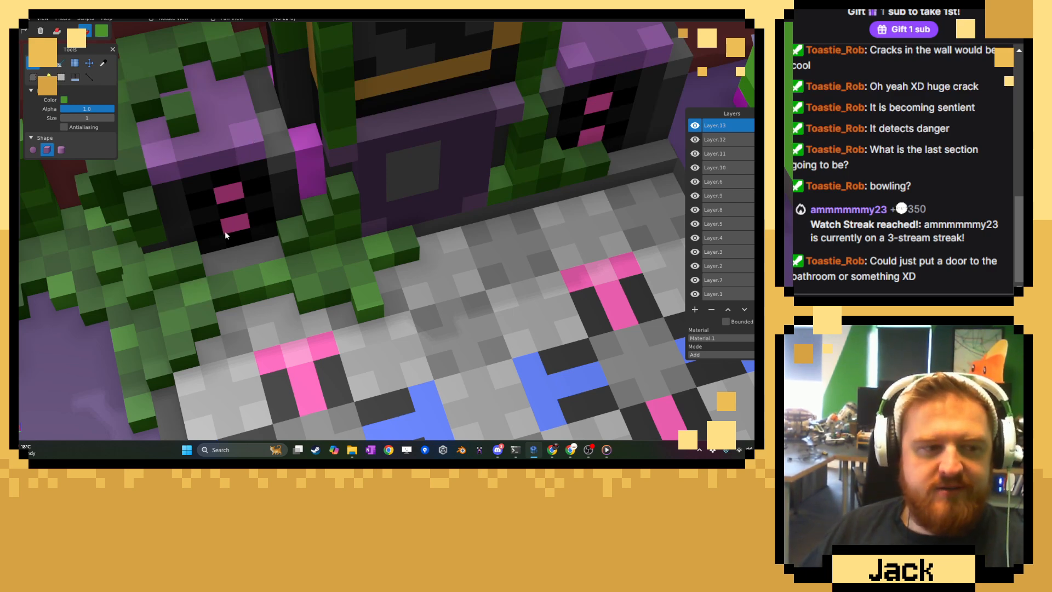
Sample a darker vine green and repaint some leaf voxels around the left speaker's base and the platform's rear edge.
scroll(230, 228, "down", 5)
left_click(103, 63)
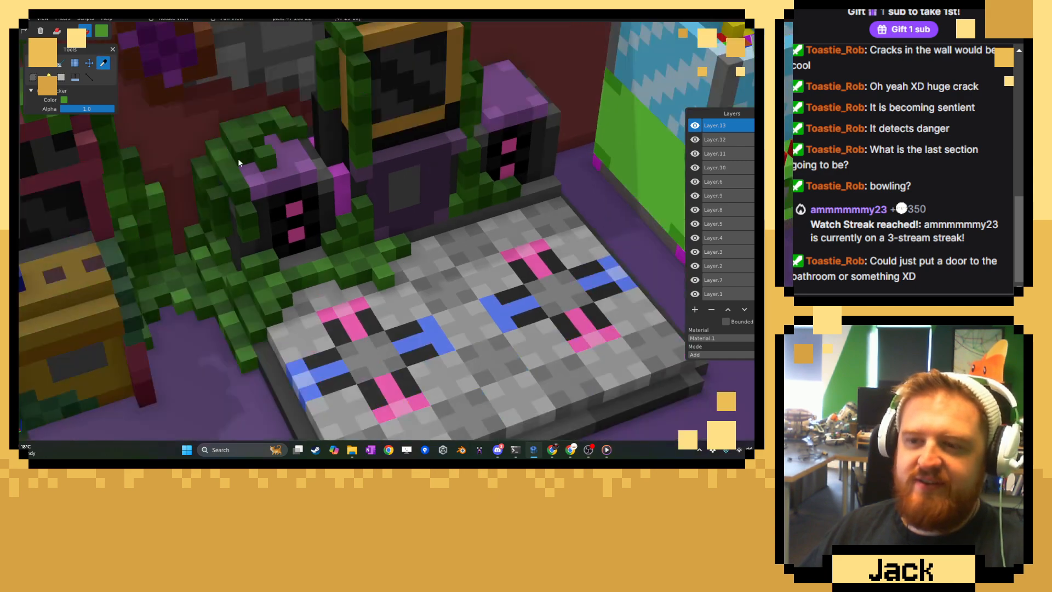
scroll(238, 159, "up", 5)
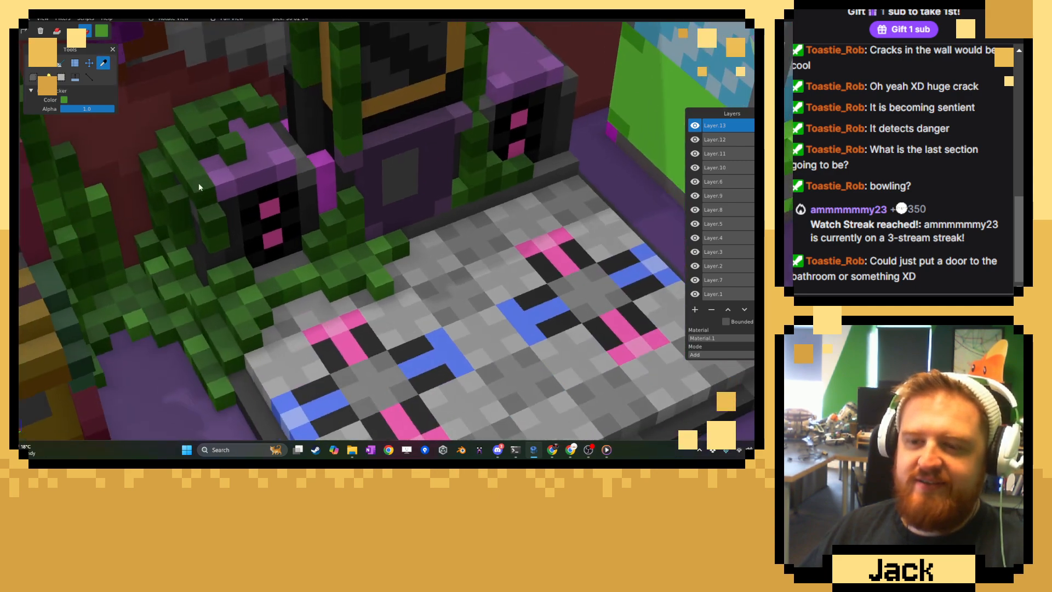
left_click(33, 63)
scroll(247, 277, "up", 4)
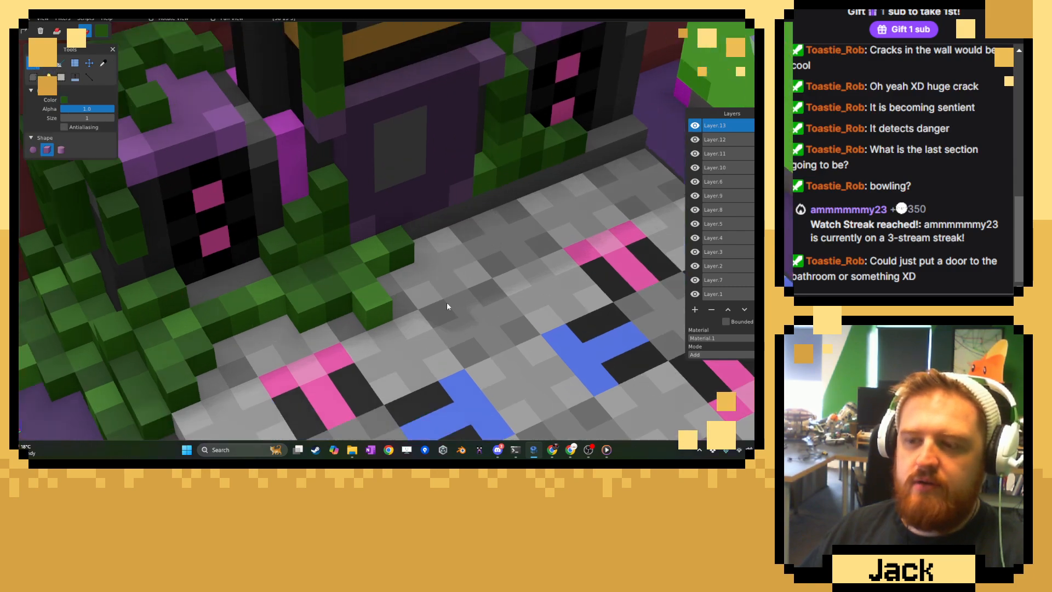
Sample a vine green and attach a jagged patch of leaf voxels over the rear of the right speaker's purple top.
middle_click_drag(446, 303, 248, 311)
scroll(370, 265, "down", 6)
scroll(342, 301, "up", 6)
left_click(103, 63)
scroll(305, 163, "up", 2)
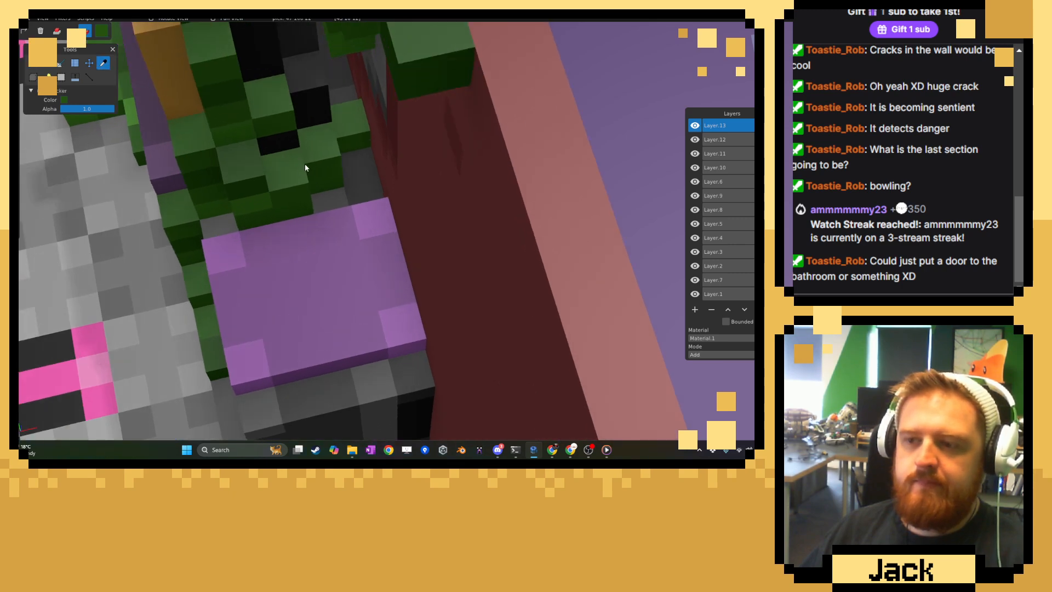
left_click(47, 62)
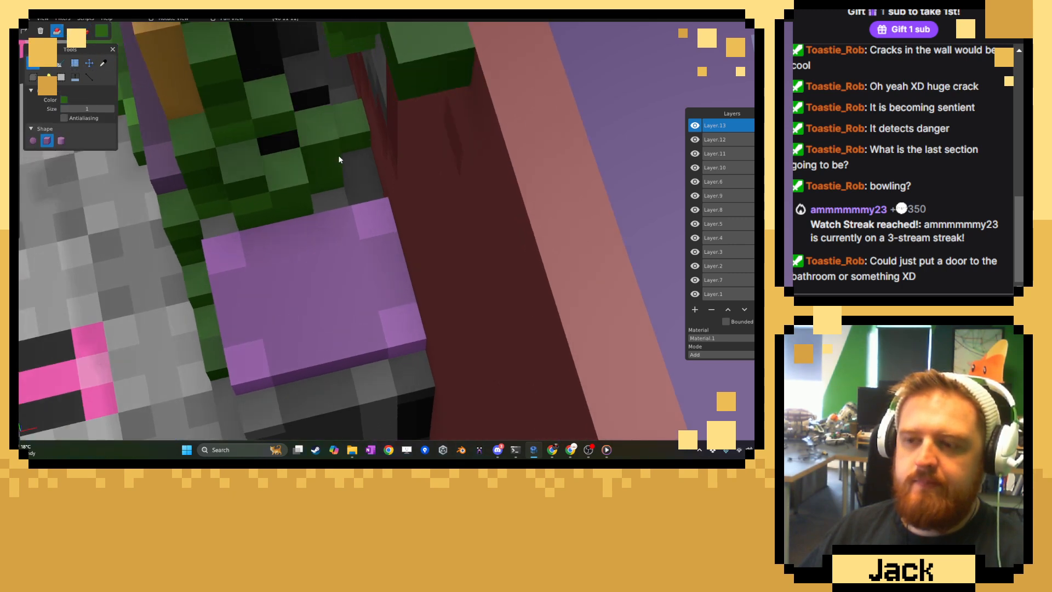
mouse_move(367, 219)
left_mouse_down()
mouse_move(384, 286)
mouse_move(354, 304)
mouse_move(298, 300)
left_mouse_up()
key("5")
middle_click_drag(388, 305, 374, 335)
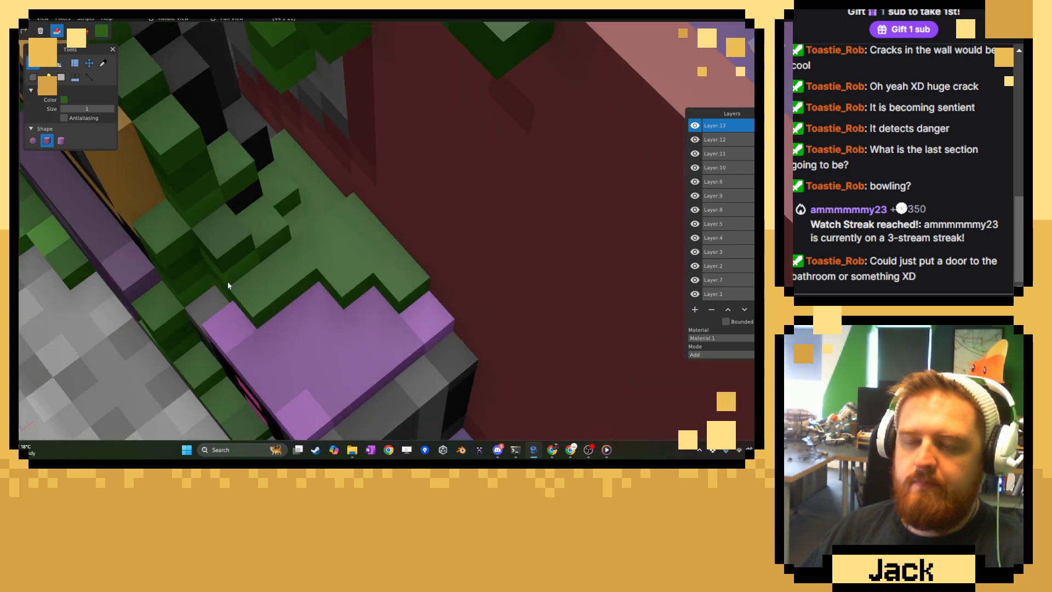
Sample a darker vine green and recolour scattered voxels in the leaf patch on top of the right speaker.
left_click(103, 63)
left_click(194, 179)
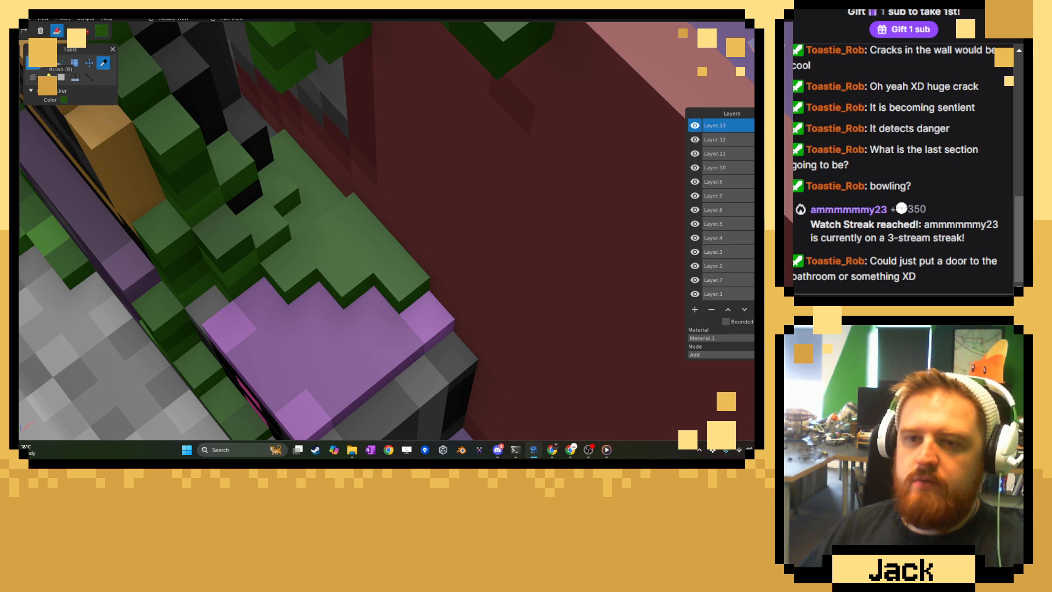
left_click(34, 63)
left_click(85, 32)
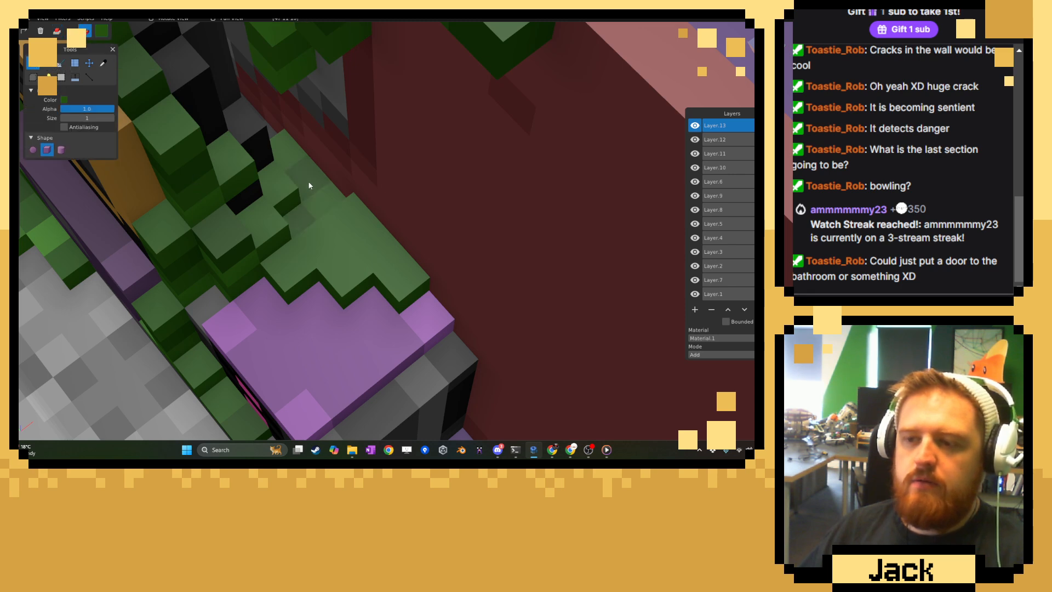
left_click(351, 222)
left_click(350, 254)
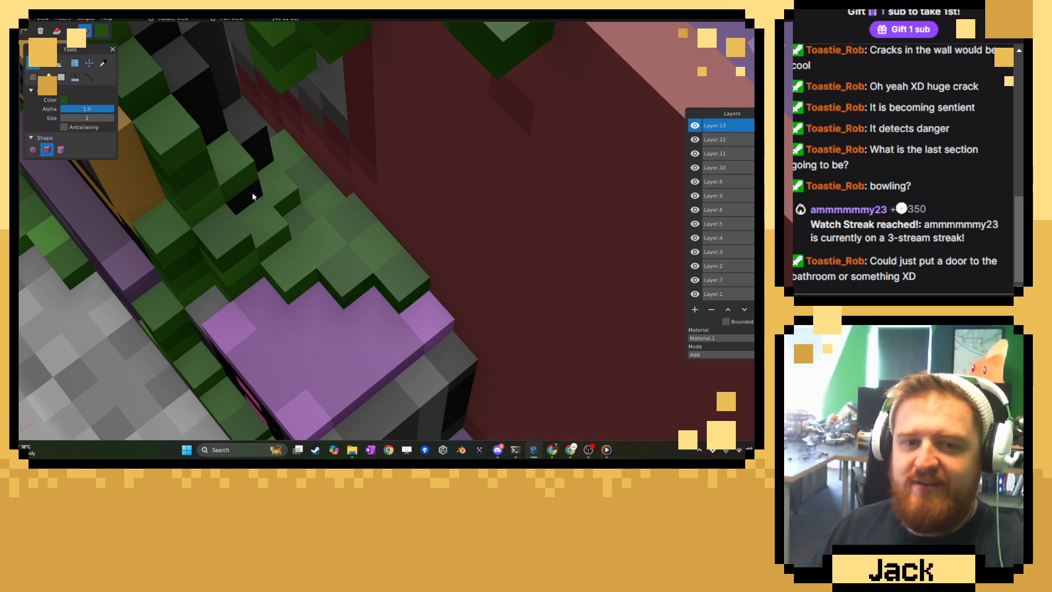
Examine the overgrown room from above and around the dance machine and ball machine for spots needing more vines.
left_click(103, 63)
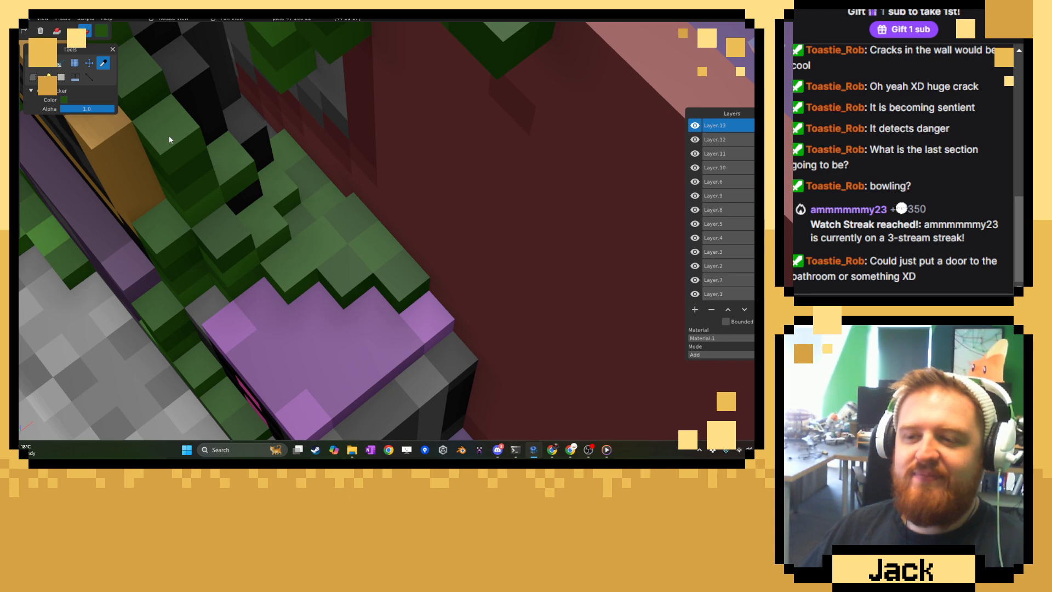
scroll(230, 194, "down", 6)
scroll(232, 195, "down", 5)
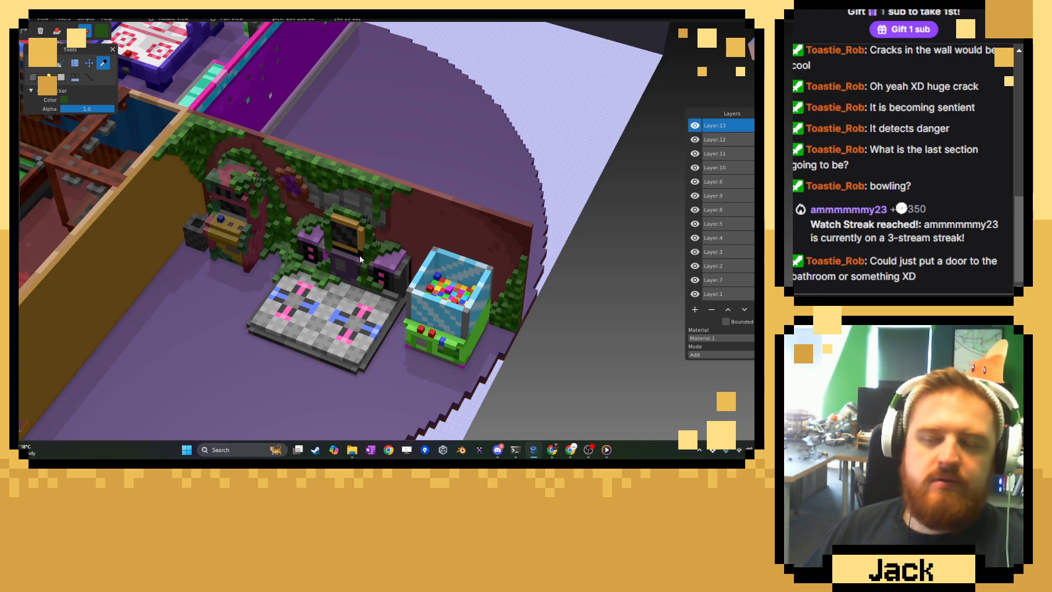
middle_click_drag(219, 282, 379, 291)
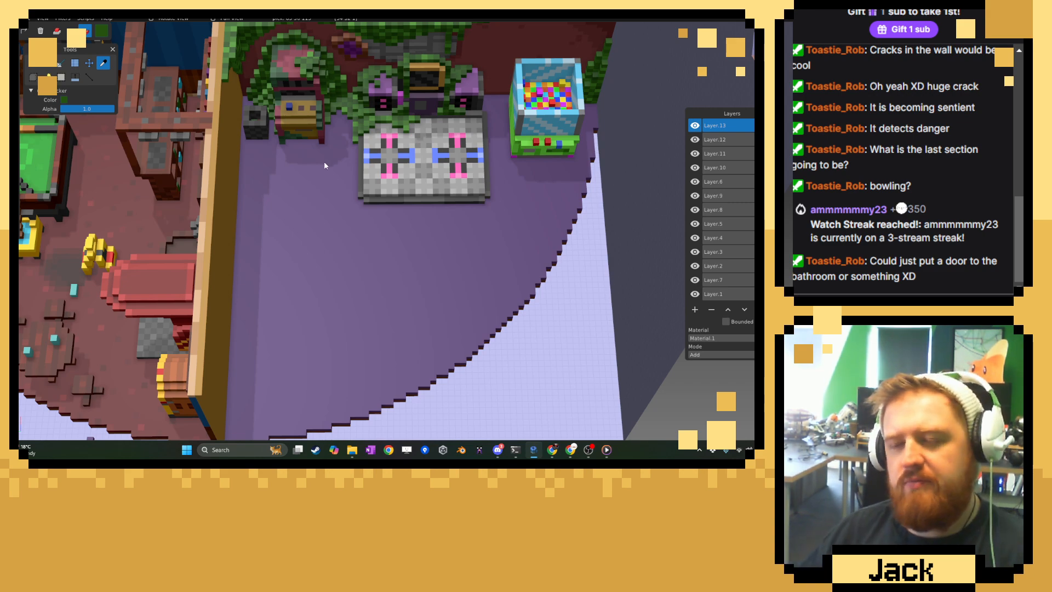
scroll(363, 229, "up", 4)
middle_click_drag(362, 229, 322, 276)
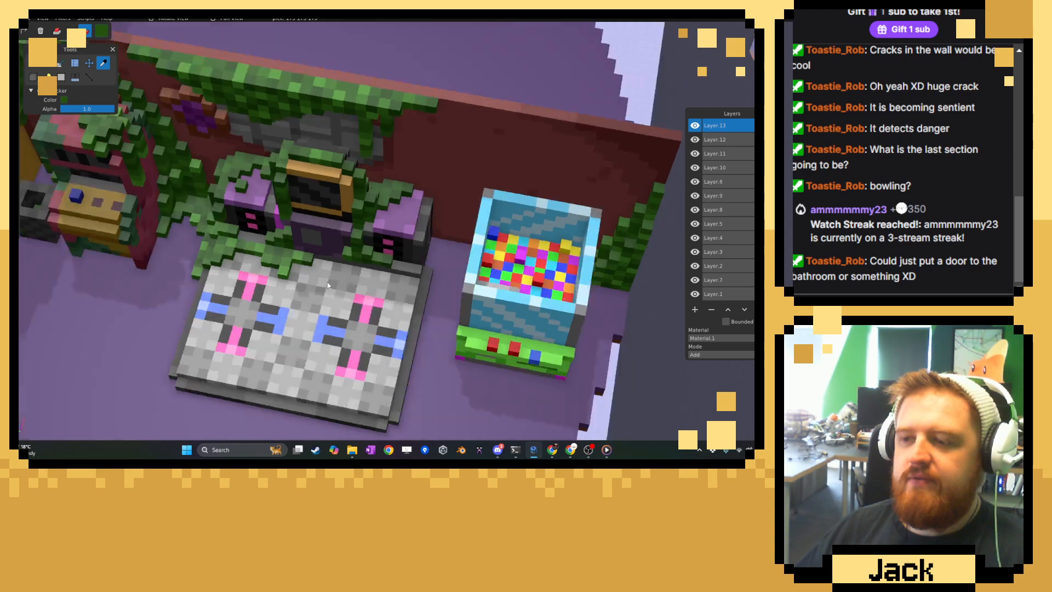
scroll(322, 276, "up", 7)
right_click_drag(367, 219, 312, 204)
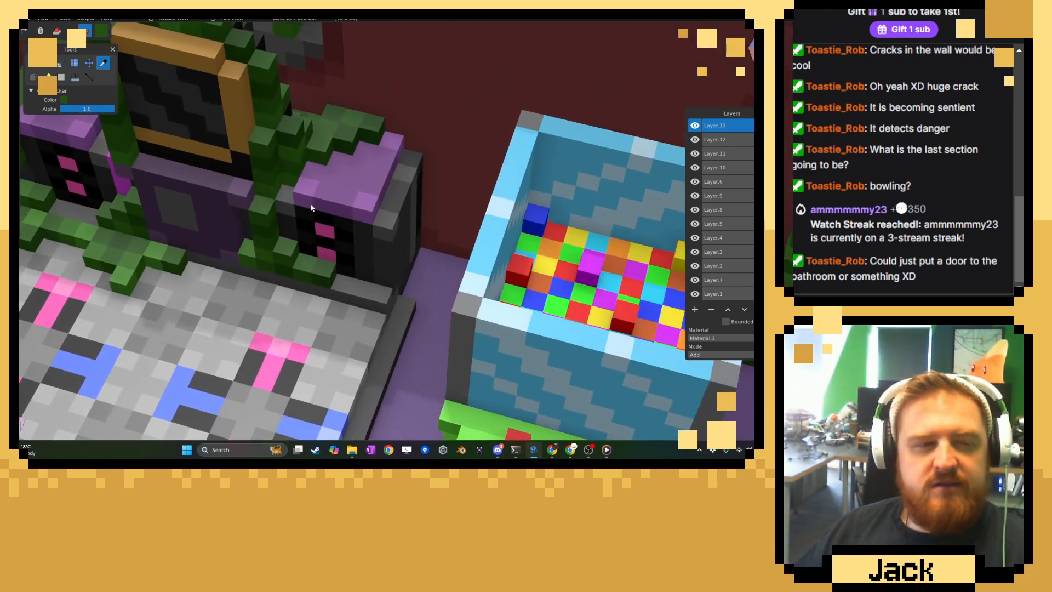
Sample a leaf green from the right speaker's top and attach a vine column climbing the speaker's outer side from the floor.
scroll(313, 197, "up", 2)
left_click(304, 120)
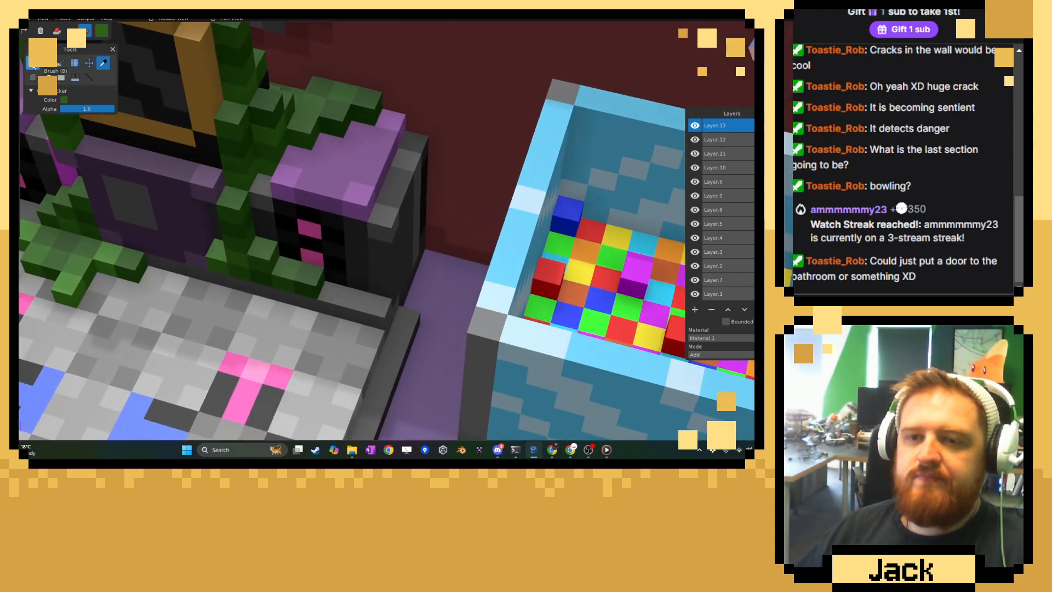
left_click(49, 65)
left_click(58, 34)
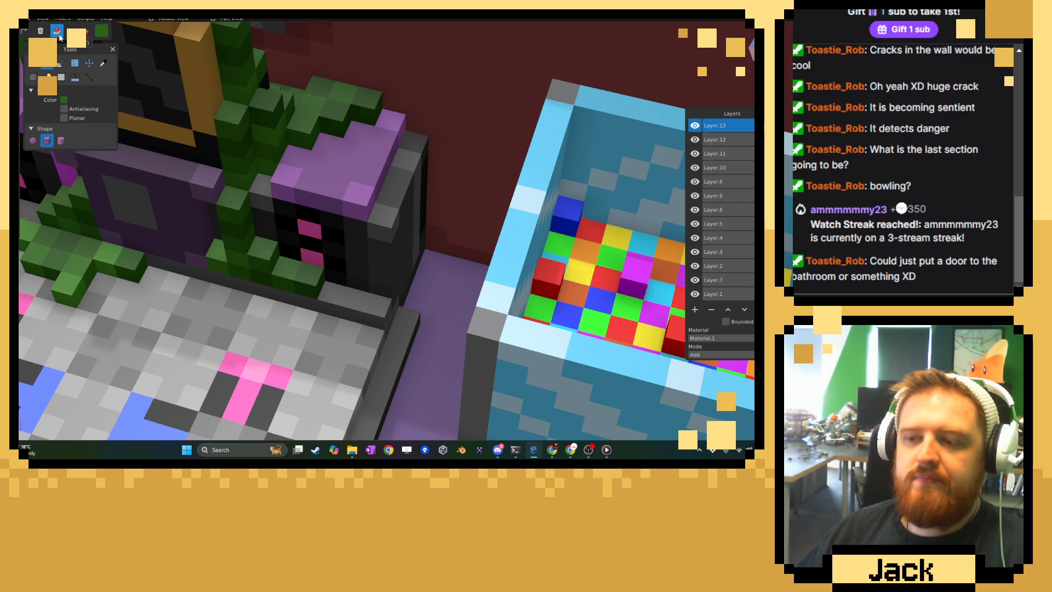
left_click(430, 252)
mouse_move(435, 241)
left_mouse_down()
mouse_move(428, 259)
mouse_move(444, 282)
left_mouse_up()
left_click(436, 230)
left_click(438, 217)
left_click(438, 204)
Spread leaf voxels from the column's base across the floor between the dance platform and the ball machine.
left_click(416, 295)
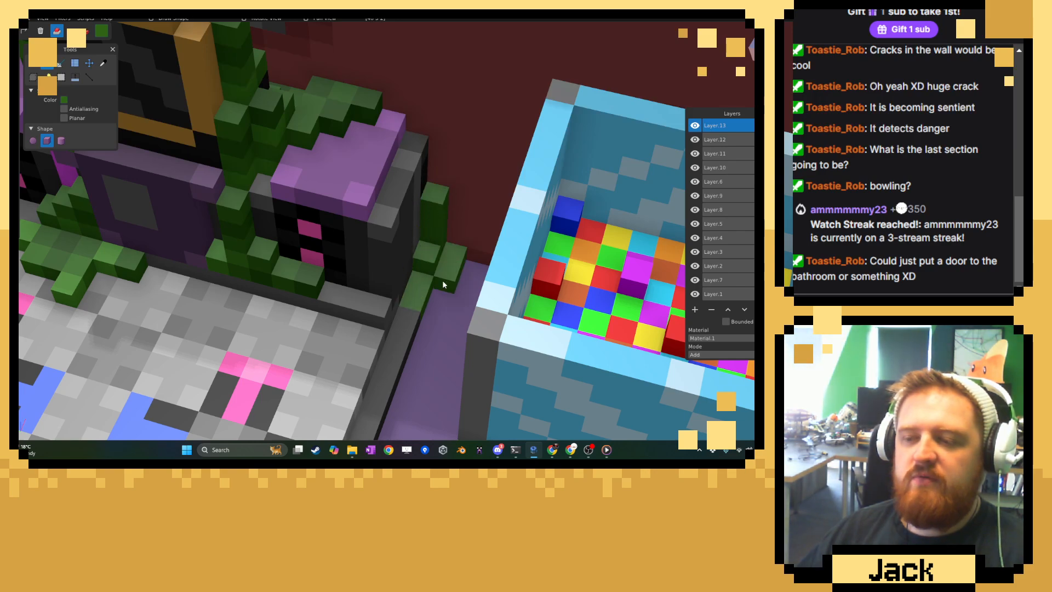
left_click(471, 267)
left_click(438, 294)
middle_click_drag(447, 267, 415, 271)
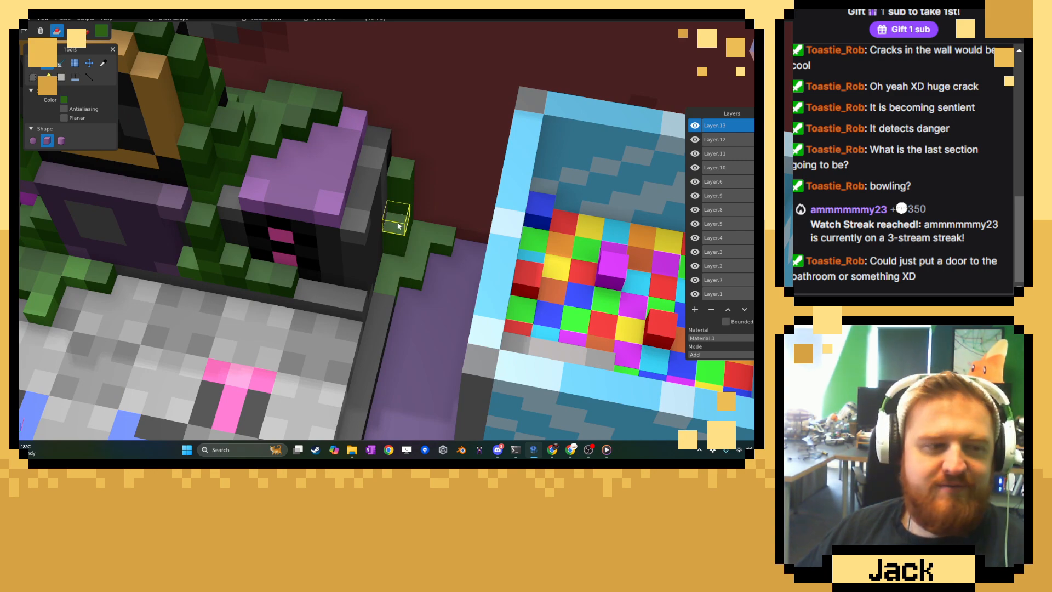
Sample a dark vine green and repaint leaf voxels on the new vine beside the right speaker.
key("c")
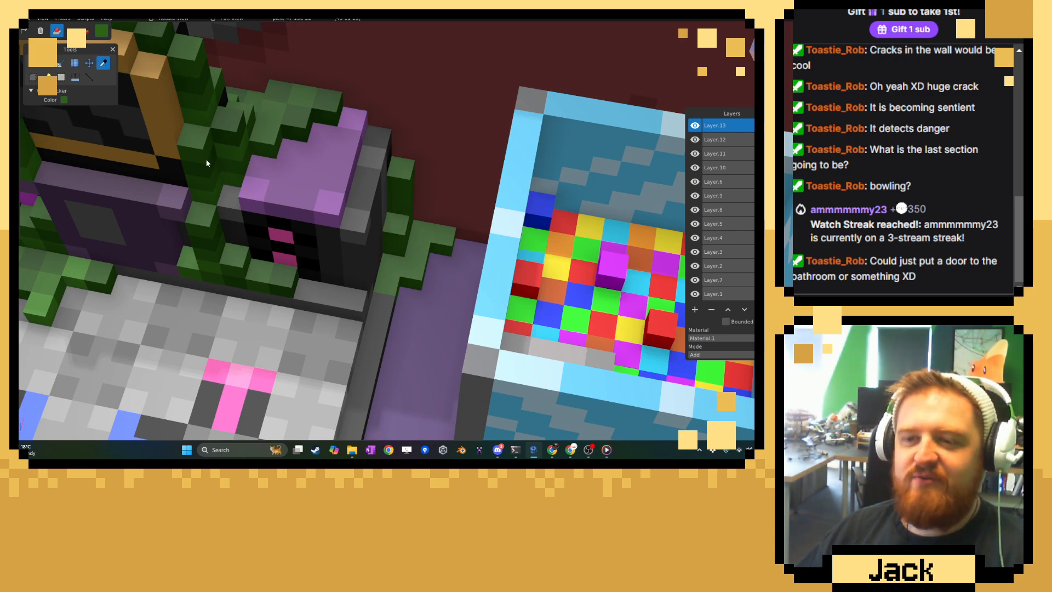
left_click(33, 62)
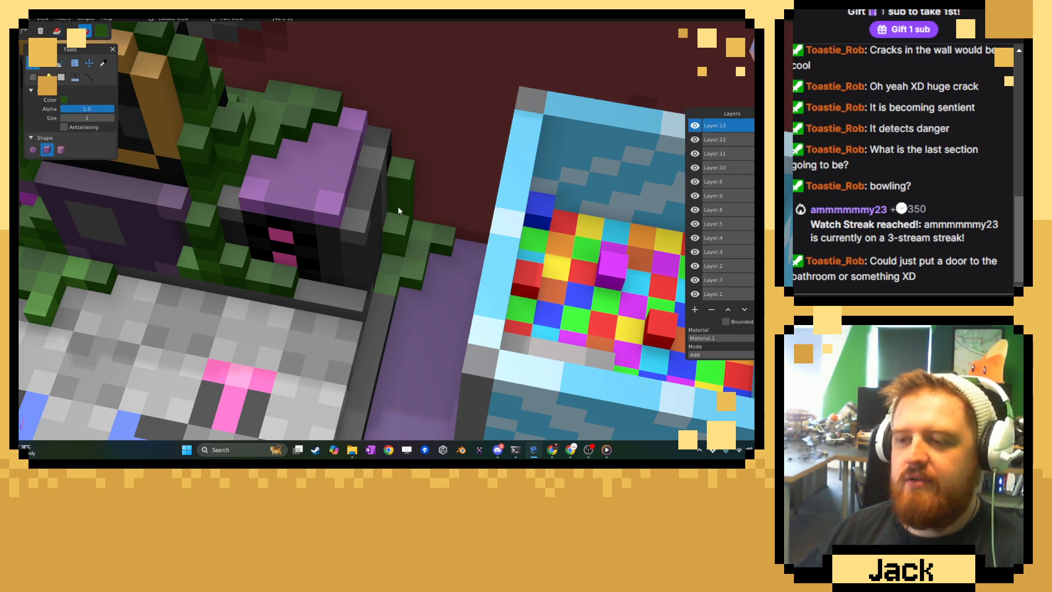
middle_click_drag(403, 194, 380, 209)
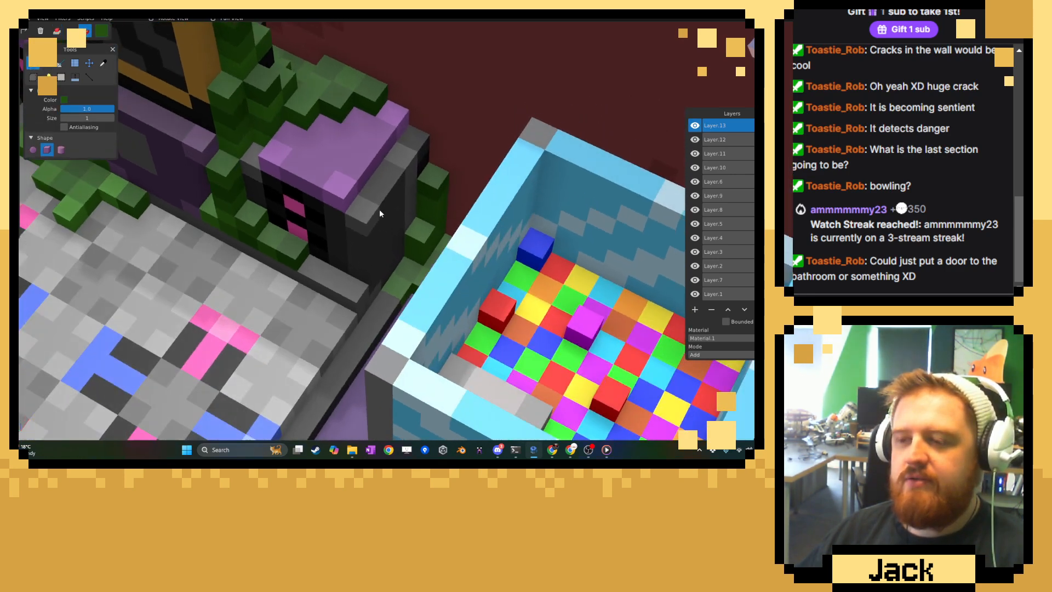
Sample a bright green and a medium green from nearby leaves and add lighter voxels to the vine beside the right speaker.
left_click(106, 62)
left_click(111, 187)
left_click(34, 64)
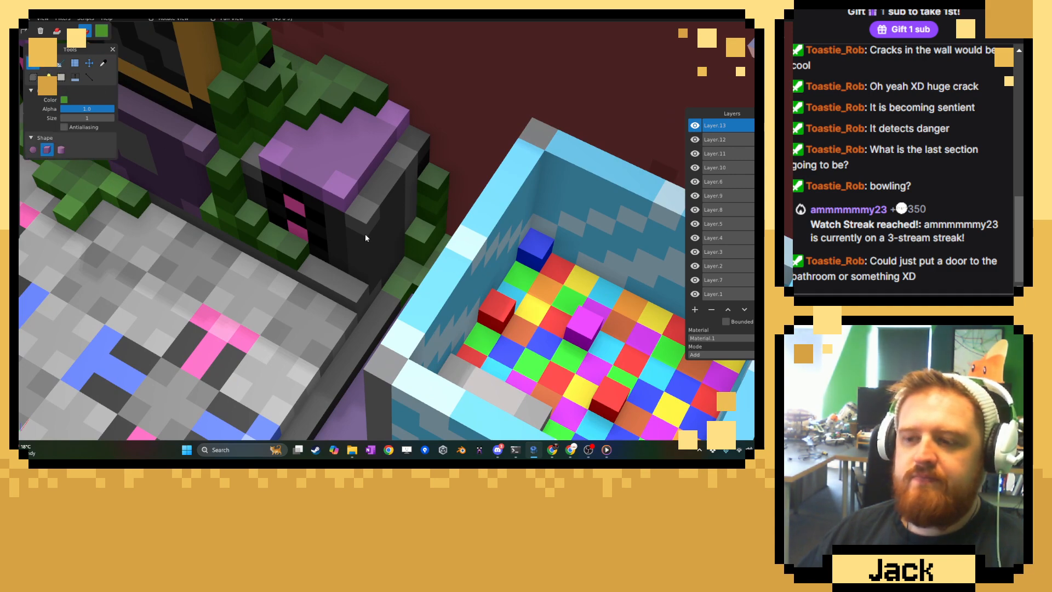
middle_click_drag(437, 236, 393, 278)
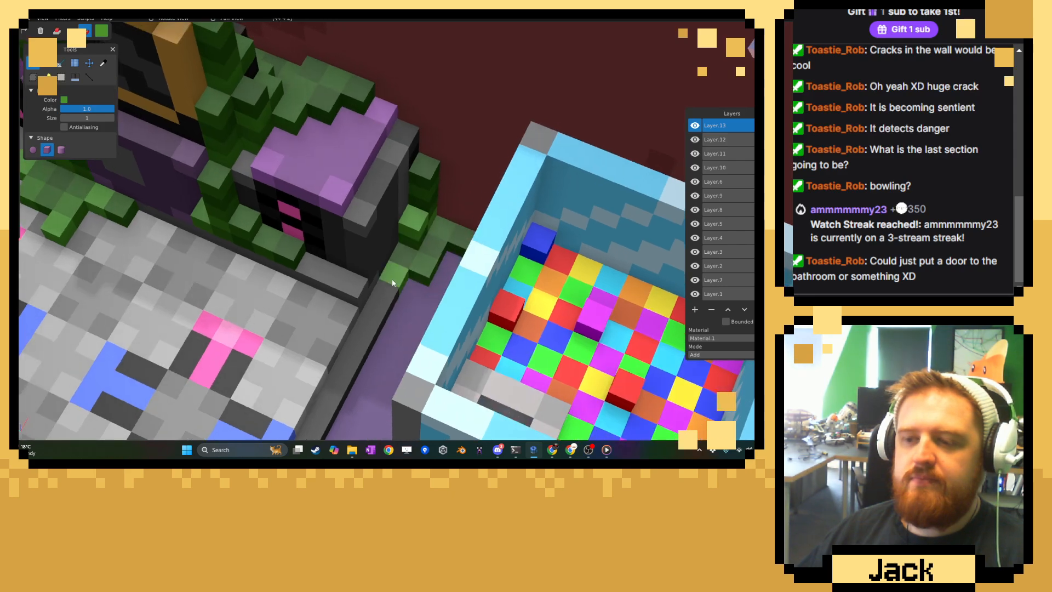
left_click(103, 62)
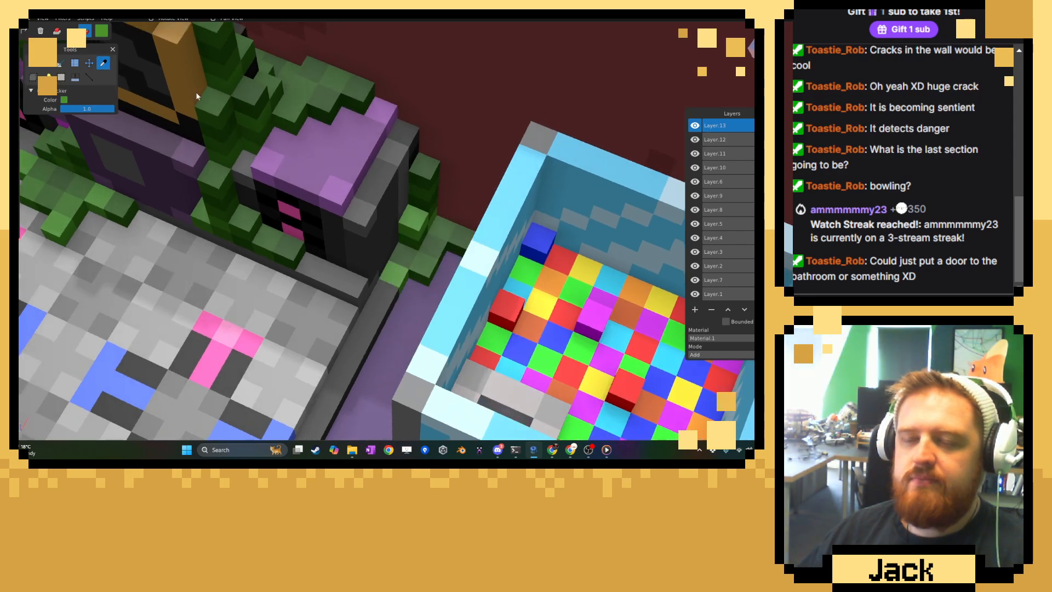
left_click(248, 110)
left_click(34, 63)
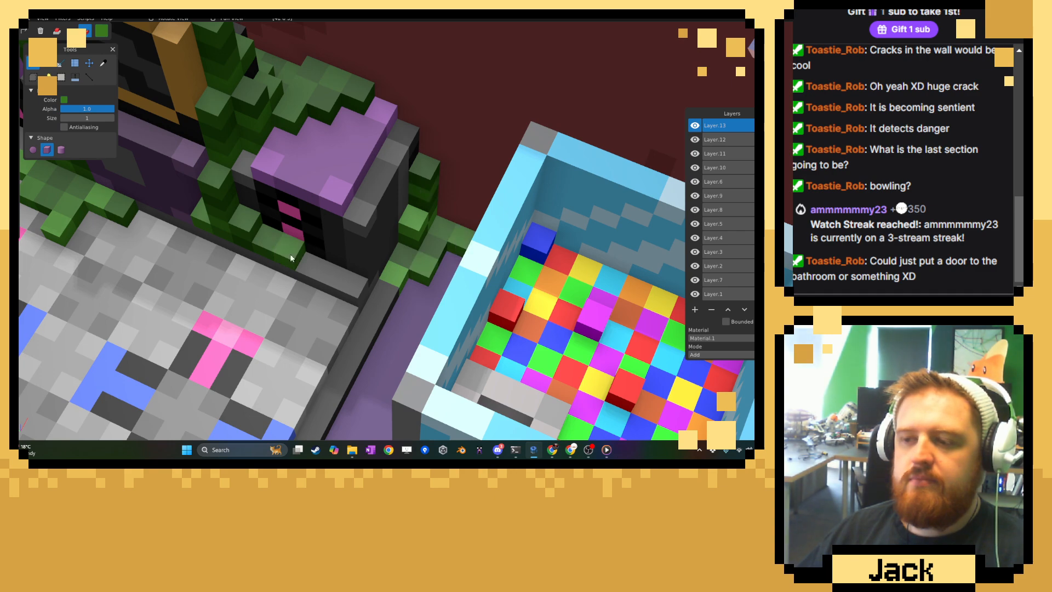
Inspect the dance platform, ball machine and empty purple floor from low and overhead angles.
scroll(316, 259, "down", 10)
middle_click_drag(316, 259, 345, 210)
right_click_drag(334, 246, 322, 205)
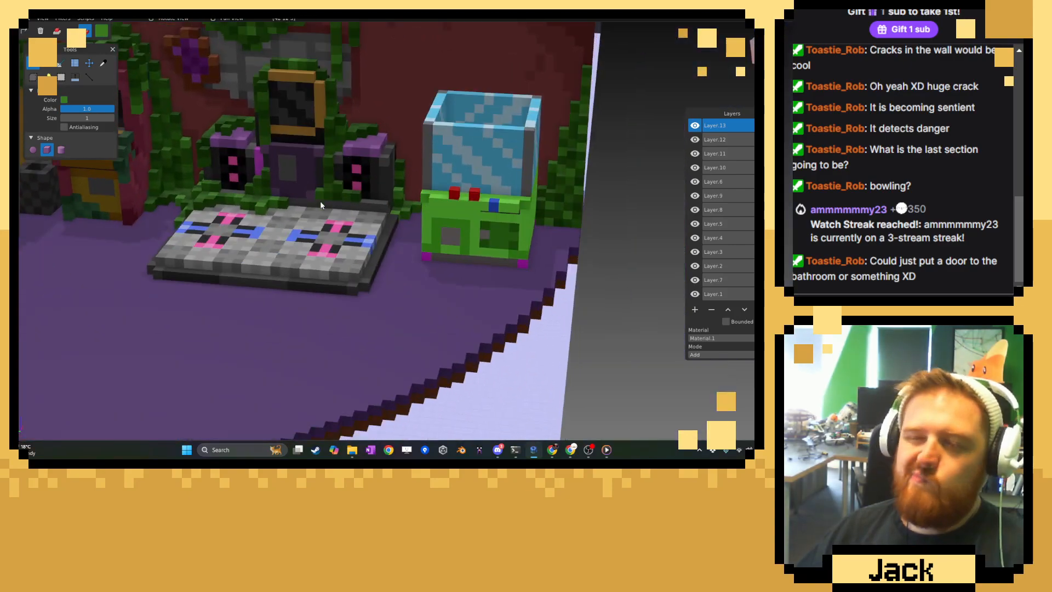
middle_click_drag(322, 205, 350, 298)
scroll(350, 298, "up", 4)
right_click_drag(384, 378, 347, 249)
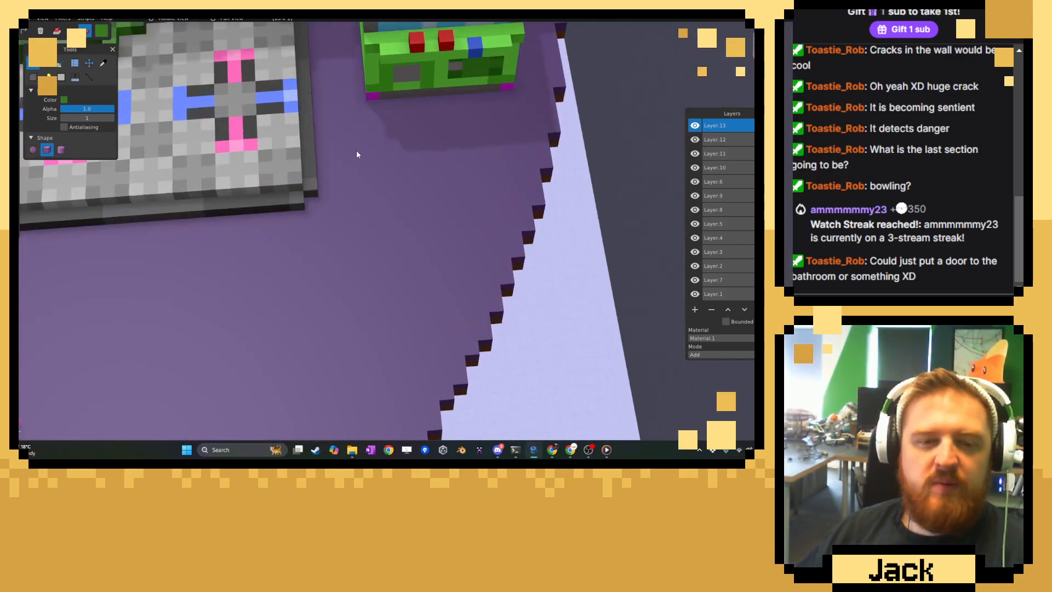
right_click_drag(324, 178, 437, 291)
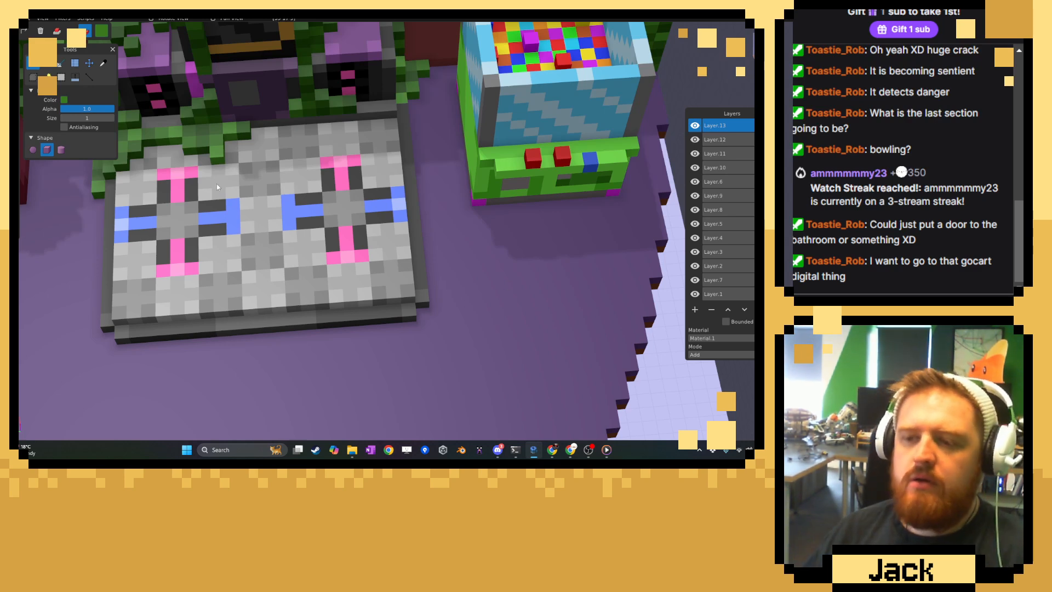
Sample a medium green from the vines and add leaf voxels along the dance platform's right side at its front corner.
left_click(103, 63)
scroll(180, 114, "up", 3)
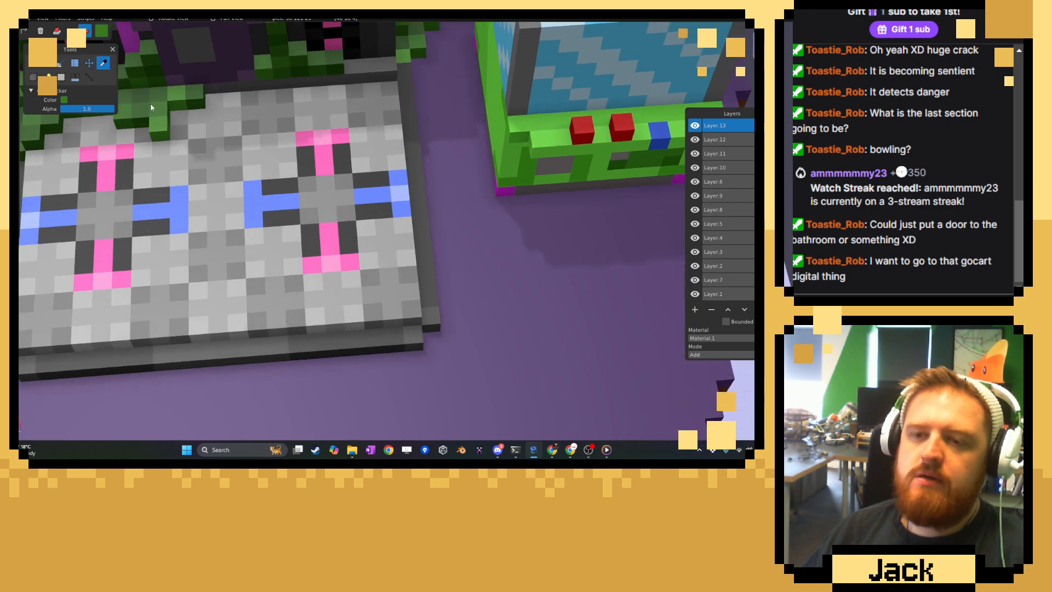
left_click(33, 63)
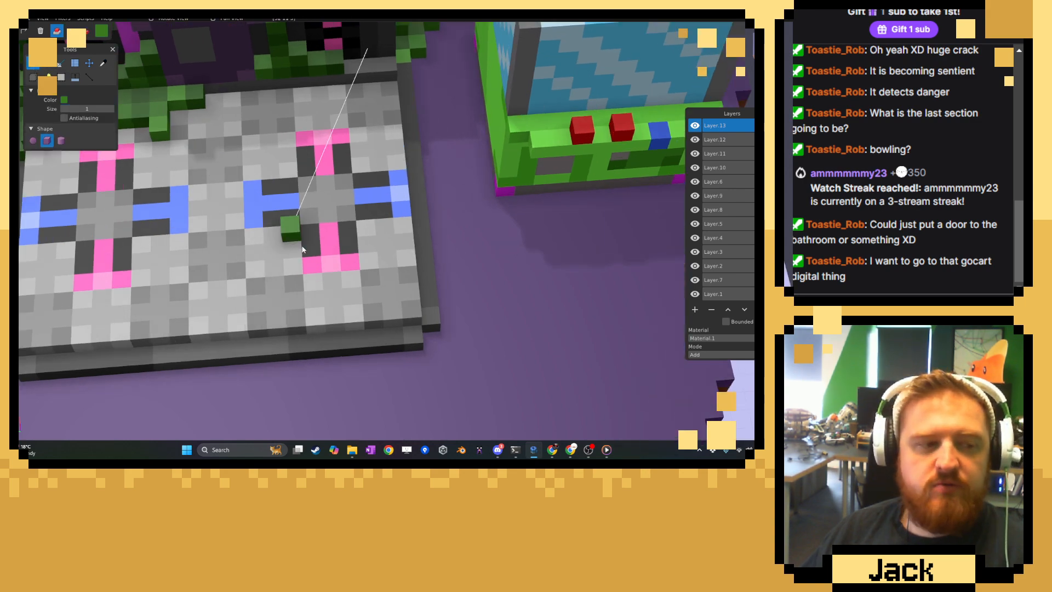
mouse_move(339, 267)
right_mouse_down()
mouse_move(317, 223)
mouse_move(322, 254)
right_mouse_up()
scroll(386, 297, "up", 5)
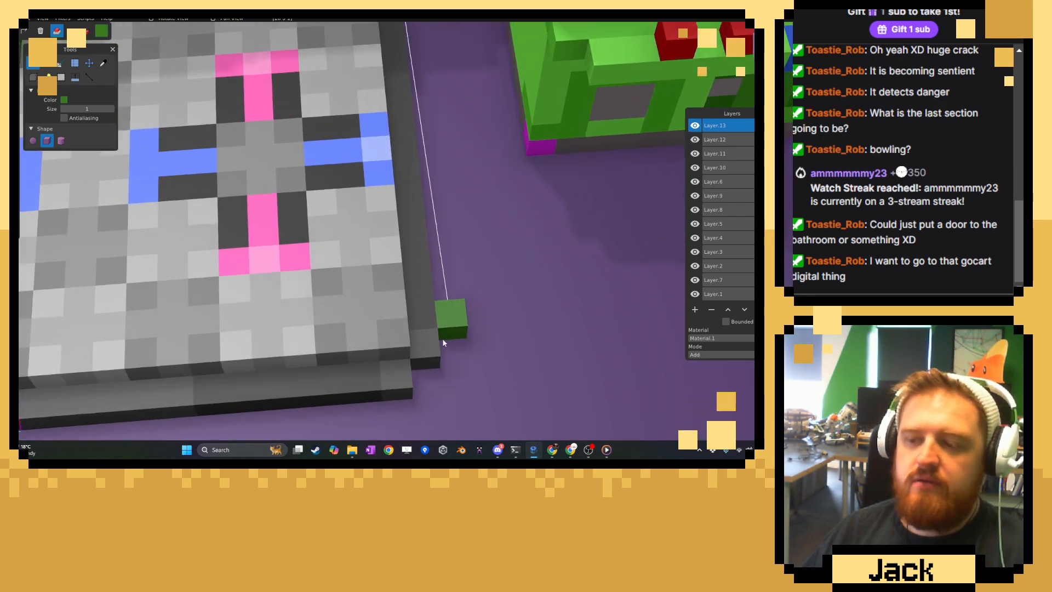
right_click_drag(443, 341, 384, 329)
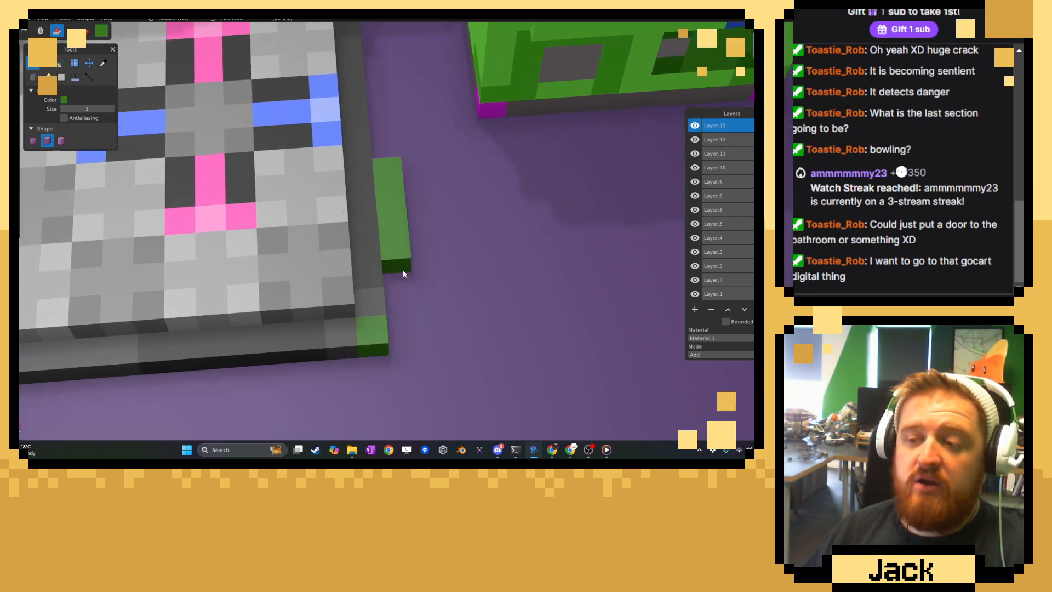
left_click(402, 306)
scroll(376, 296, "down", 2)
right_click_drag(377, 296, 387, 261)
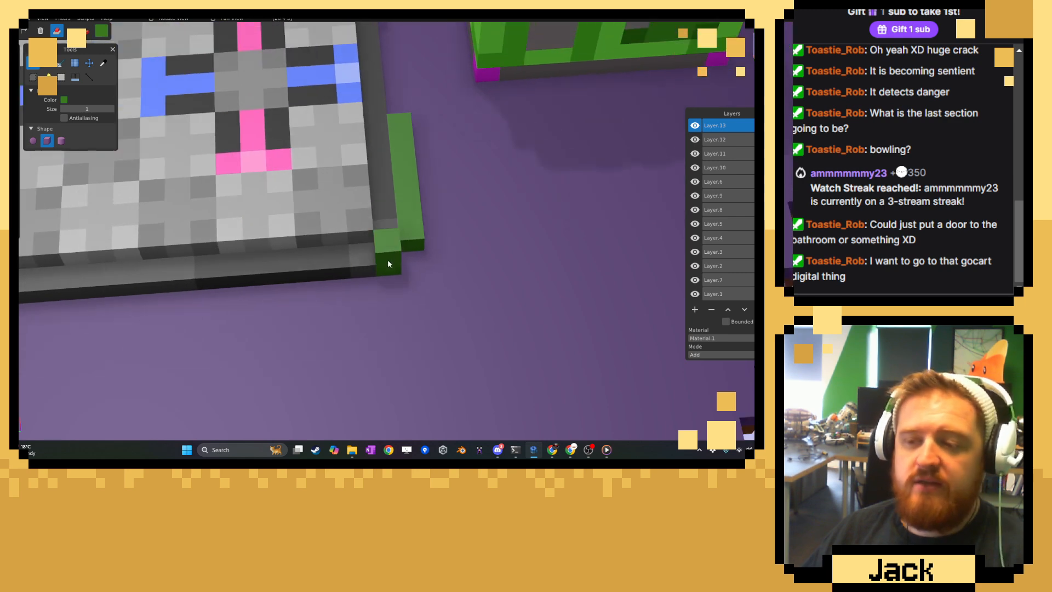
Extend the leaf voxels along the platform's front edge, stack a second tier around the corner and widen the patch on the floor.
left_click_drag(370, 283, 182, 292)
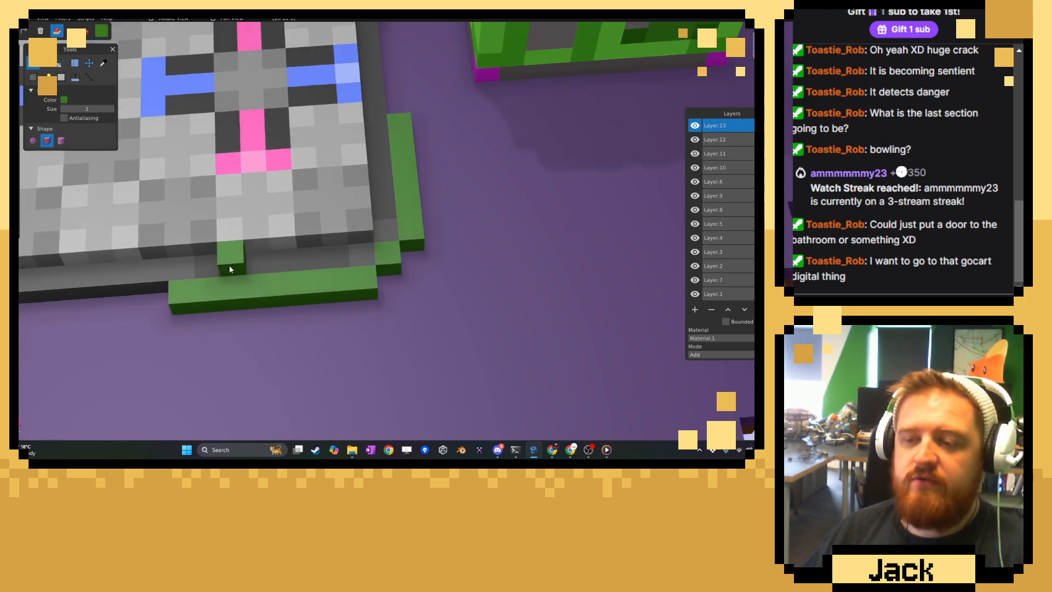
mouse_move(230, 265)
left_mouse_down()
mouse_move(346, 259)
mouse_move(379, 232)
left_mouse_up()
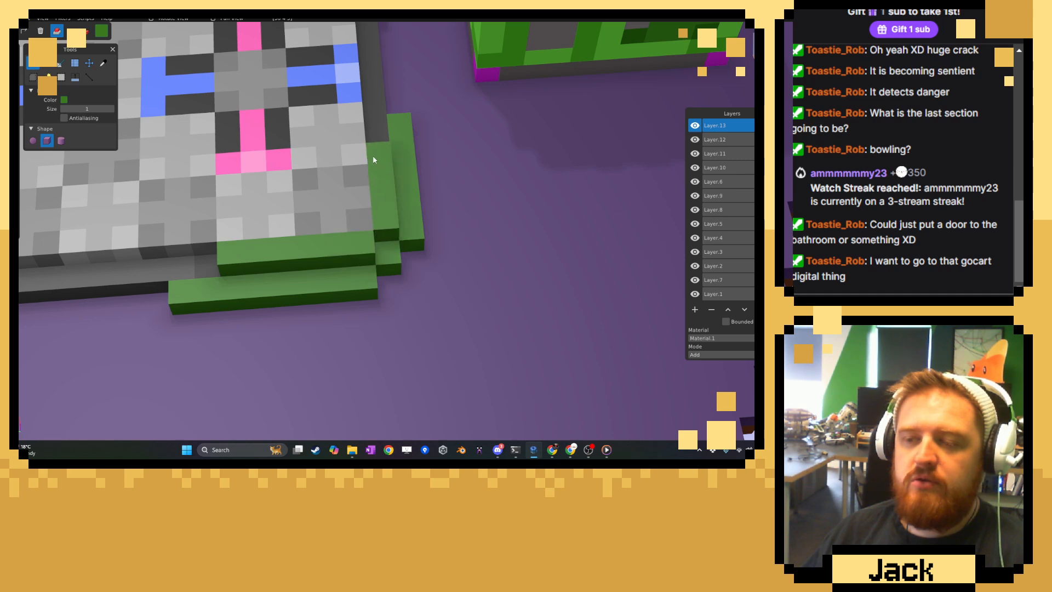
mouse_move(401, 108)
left_mouse_down()
mouse_move(422, 176)
mouse_move(419, 258)
mouse_move(403, 289)
left_mouse_up()
mouse_move(266, 317)
left_mouse_down()
mouse_move(397, 307)
mouse_move(430, 263)
mouse_move(429, 185)
left_mouse_up()
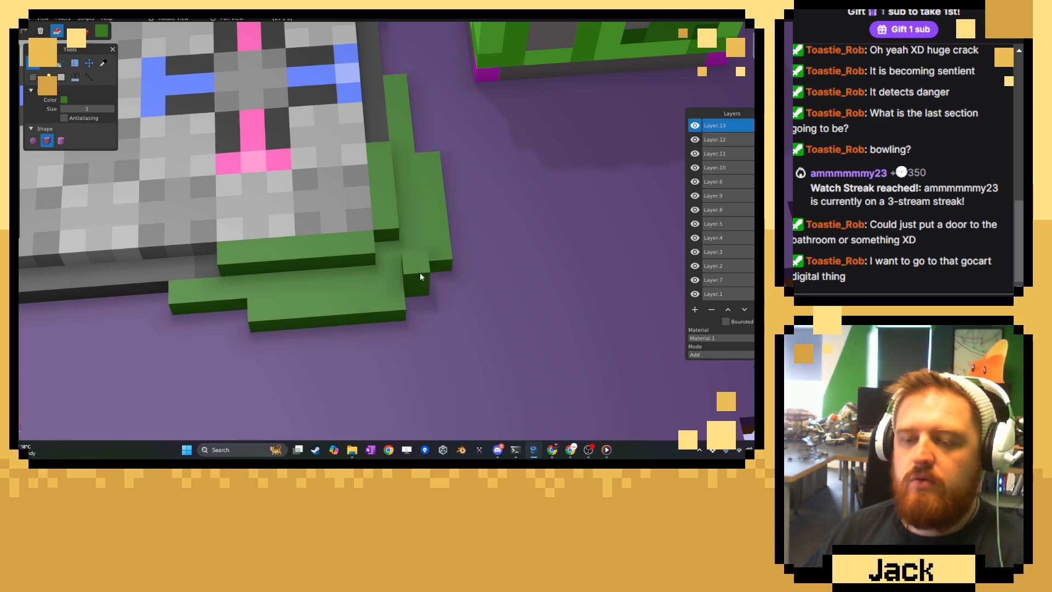
Fill in the patch's outer corner and build a stepped third tier of leaf voxels on top of the platform's front right corner.
scroll(420, 272, "down", 5)
mouse_move(412, 278)
middle_mouse_down()
mouse_move(302, 235)
mouse_move(384, 267)
mouse_move(394, 281)
middle_mouse_up()
scroll(381, 271, "up", 6)
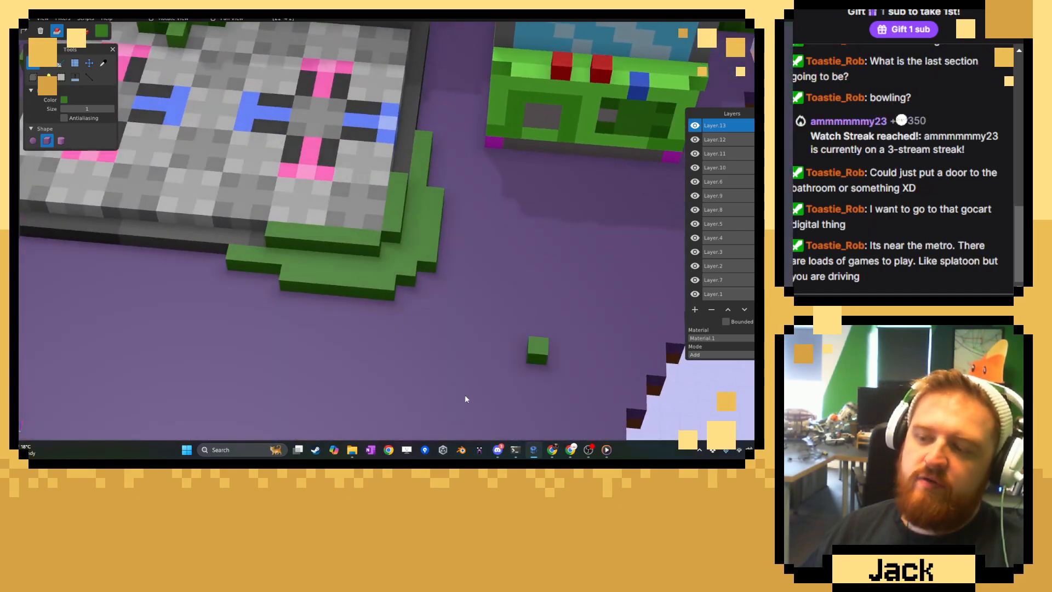
right_click_drag(415, 269, 444, 321)
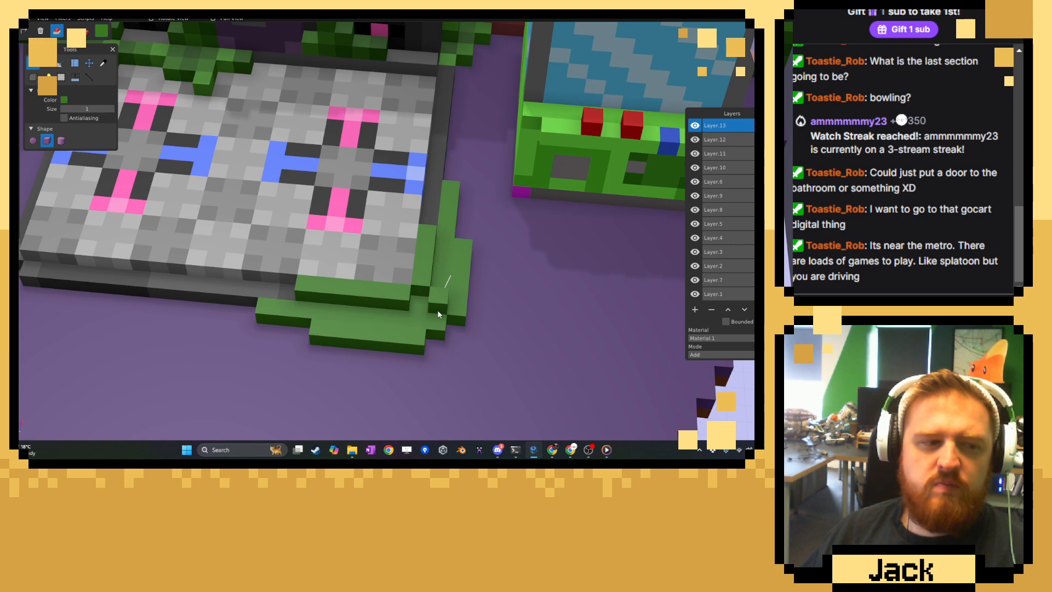
scroll(400, 296, "up", 3)
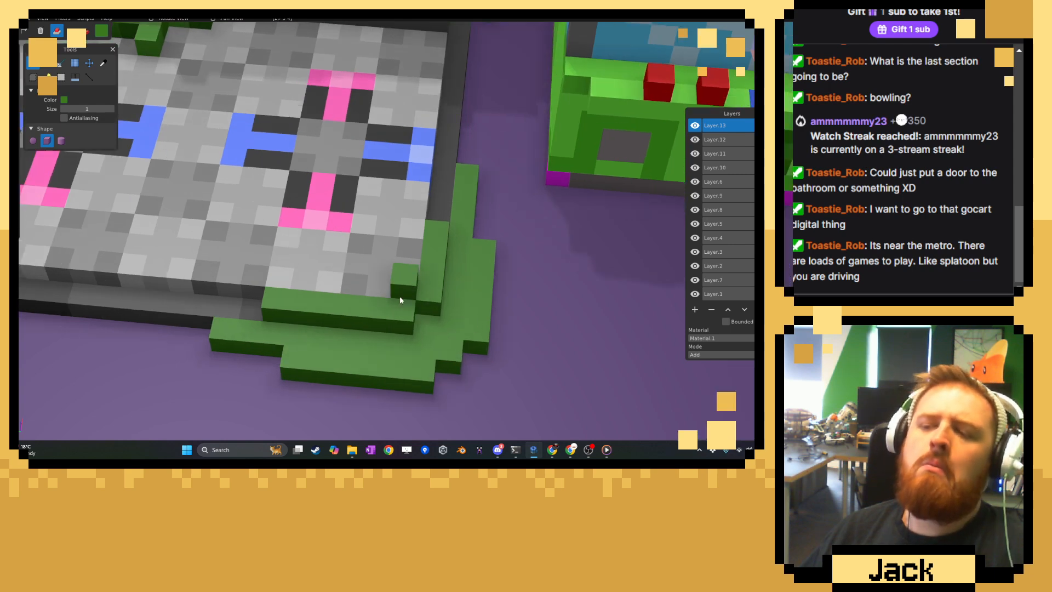
left_click_drag(415, 300, 350, 300)
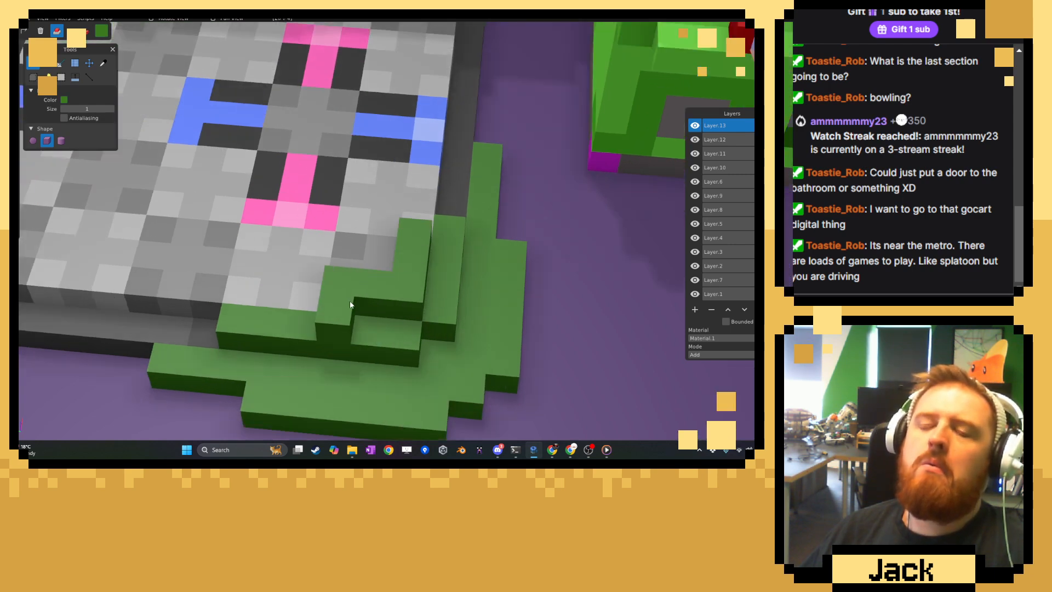
right_click_drag(350, 301, 388, 294)
scroll(396, 285, "down", 5)
middle_click_drag(398, 290, 319, 271)
scroll(318, 271, "up", 2)
Sample a darker green from the existing vines and repaint scattered voxels across the front of the new corner patch in paint mode.
left_click(103, 63)
scroll(407, 264, "down", 5)
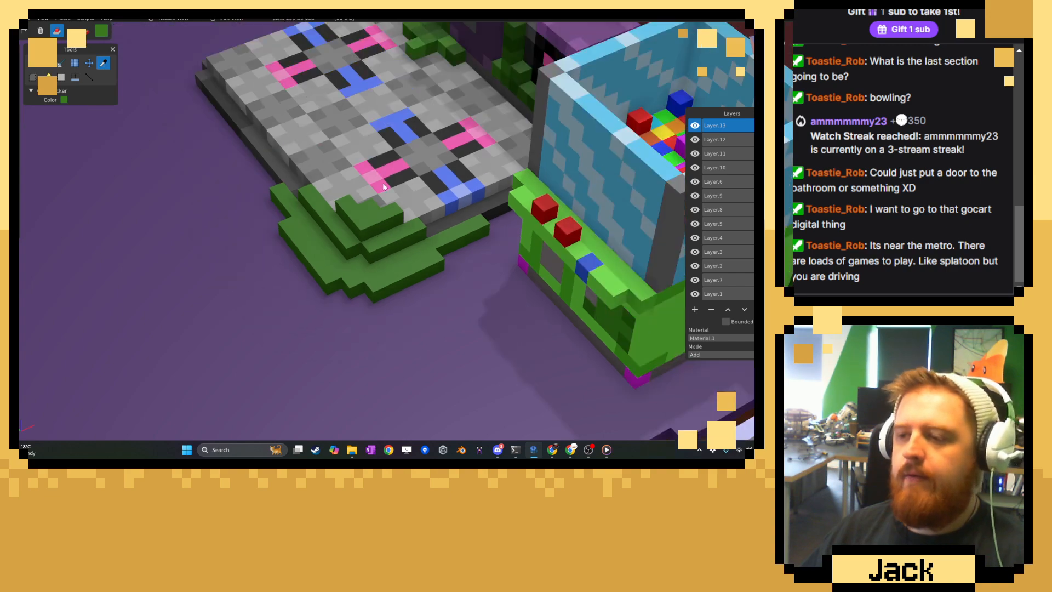
middle_click_drag(400, 265, 494, 274)
scroll(407, 261, "down", 7)
scroll(406, 261, "up", 6)
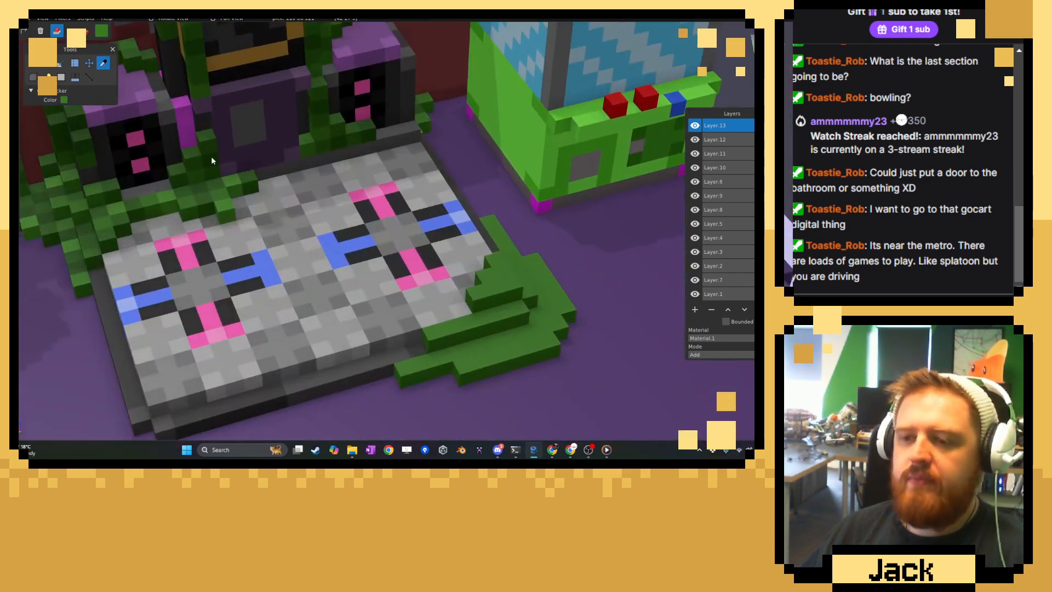
left_click(33, 63)
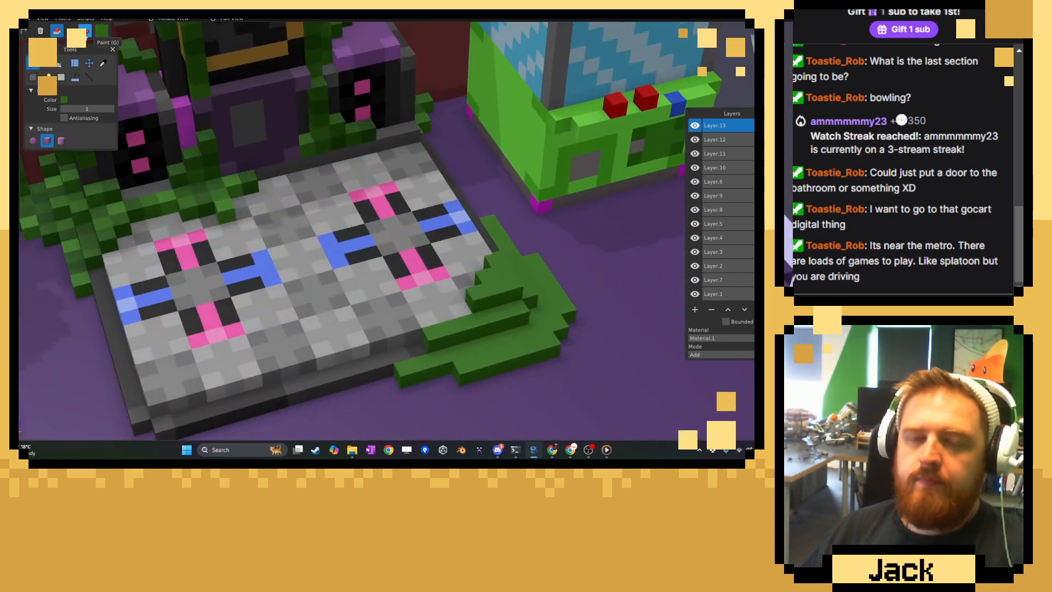
left_click(85, 32)
mouse_move(407, 203)
right_mouse_down()
mouse_move(276, 166)
mouse_move(197, 160)
right_mouse_up()
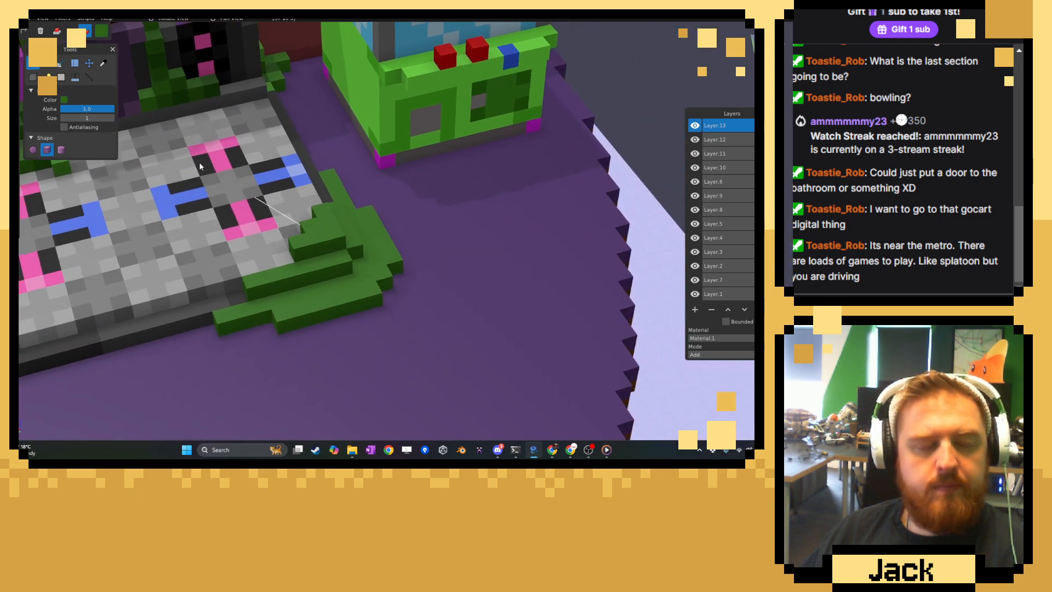
scroll(219, 186, "up", 3)
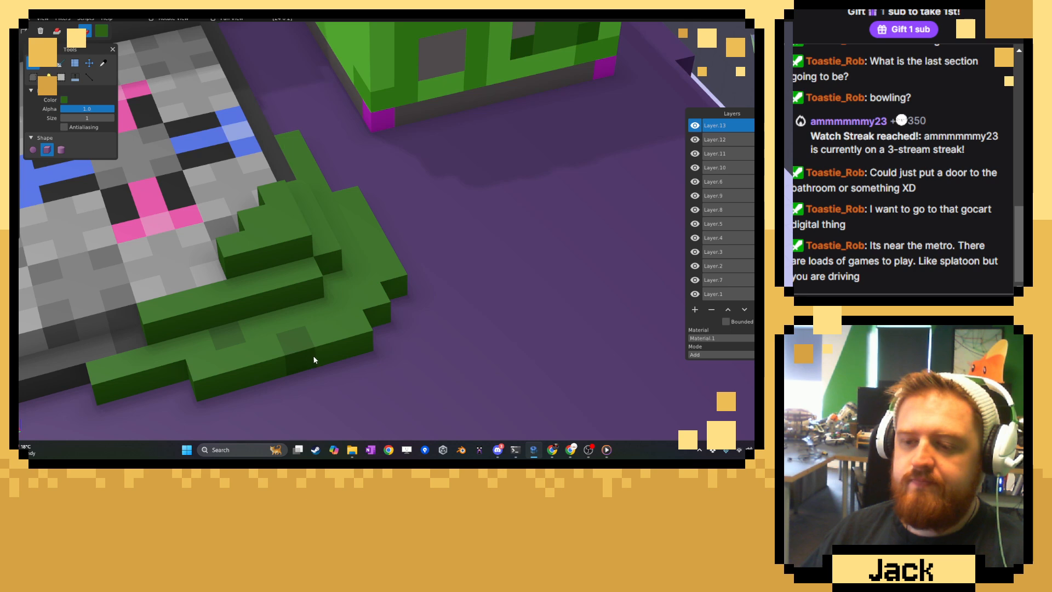
left_click(314, 356)
left_click(351, 301)
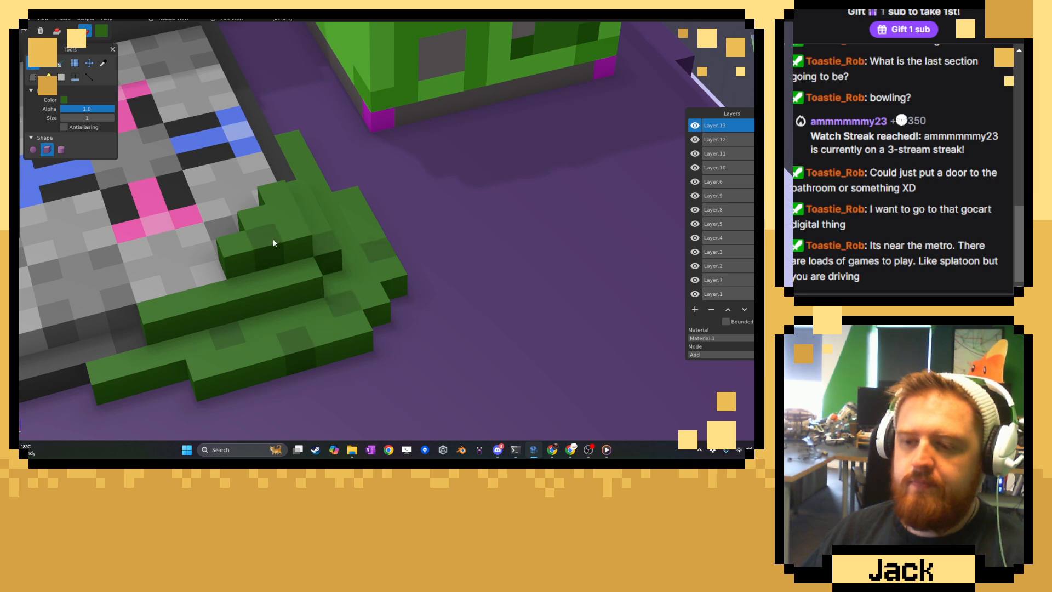
left_click(228, 295)
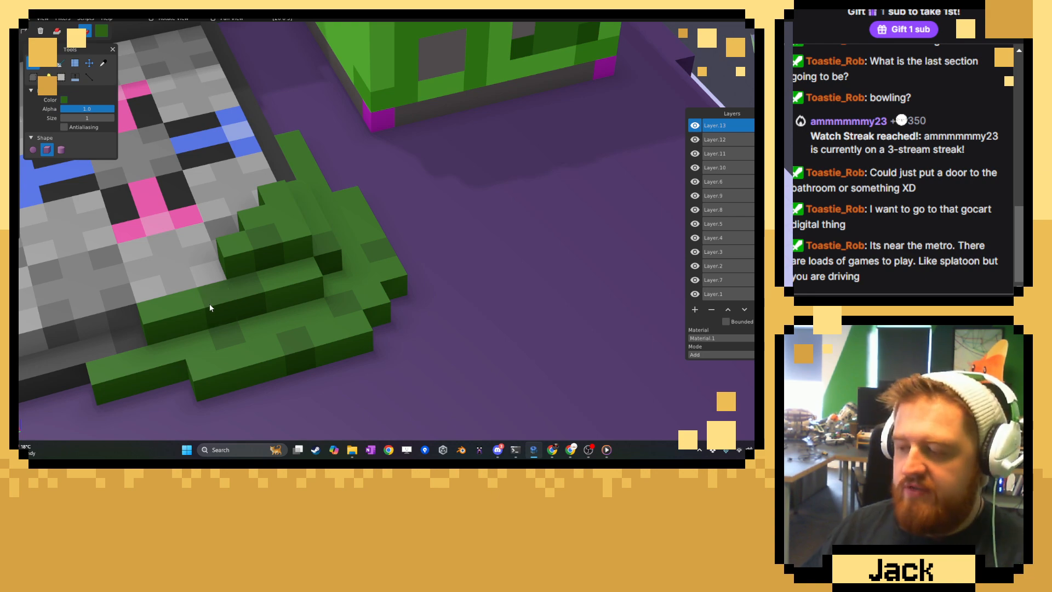
Repaint more scattered voxels dark green on the corner patch's right side and its narrow strip beside the platform.
middle_click_drag(324, 351, 346, 249)
left_click(400, 222)
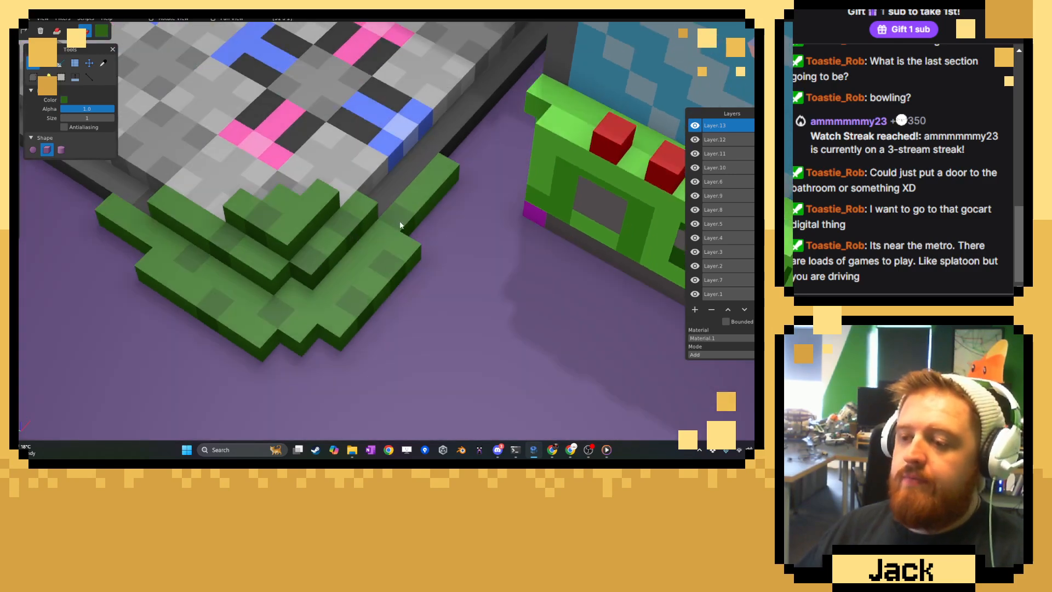
left_click(426, 191)
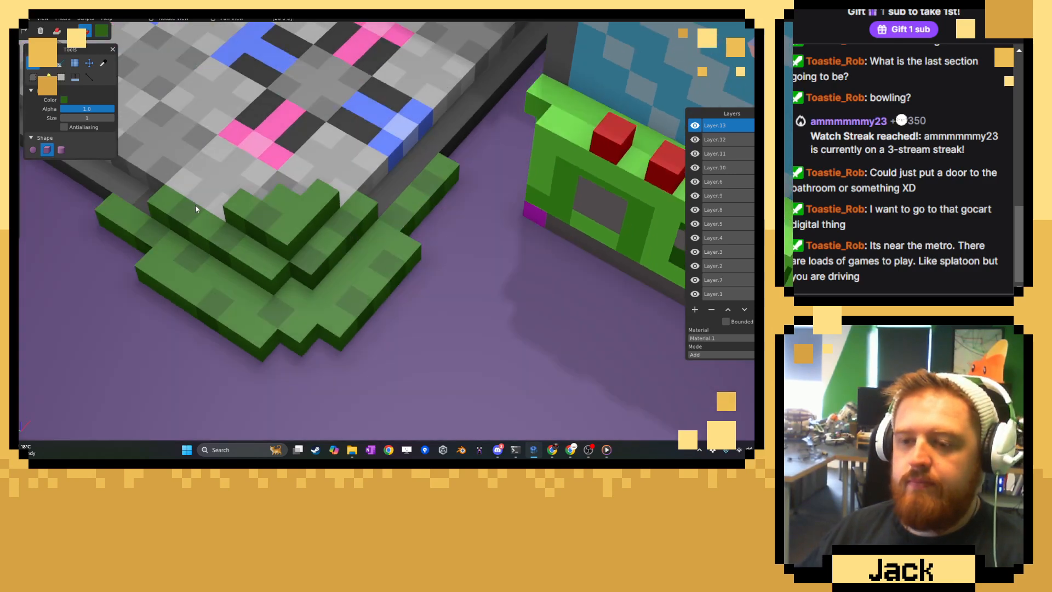
Sample a bright green from the existing vines and repaint scattered voxels on the floor tier of the corner patch.
left_click(103, 63)
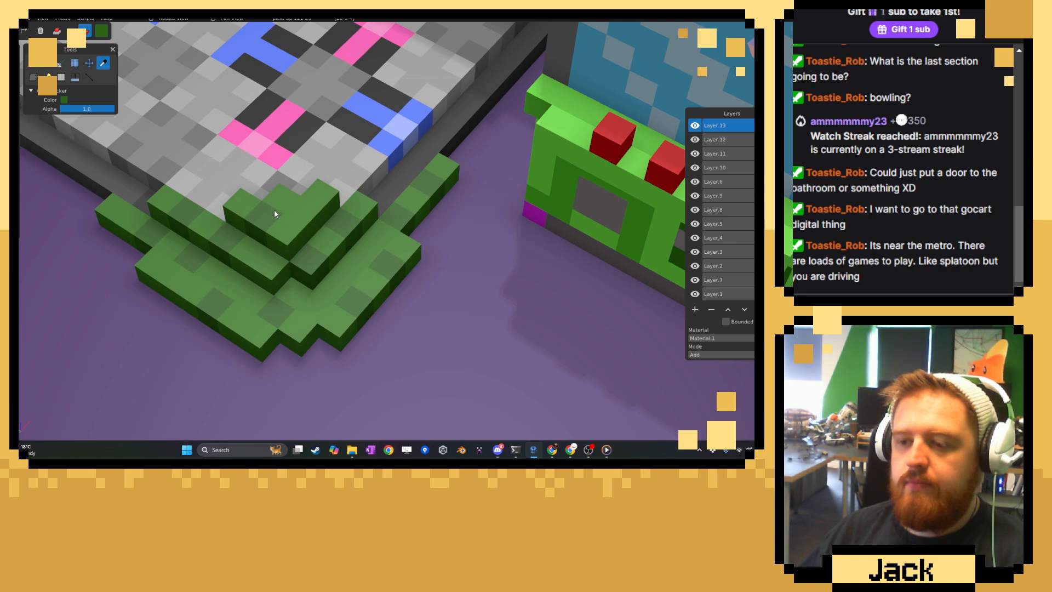
scroll(276, 215, "down", 6)
scroll(364, 265, "up", 6)
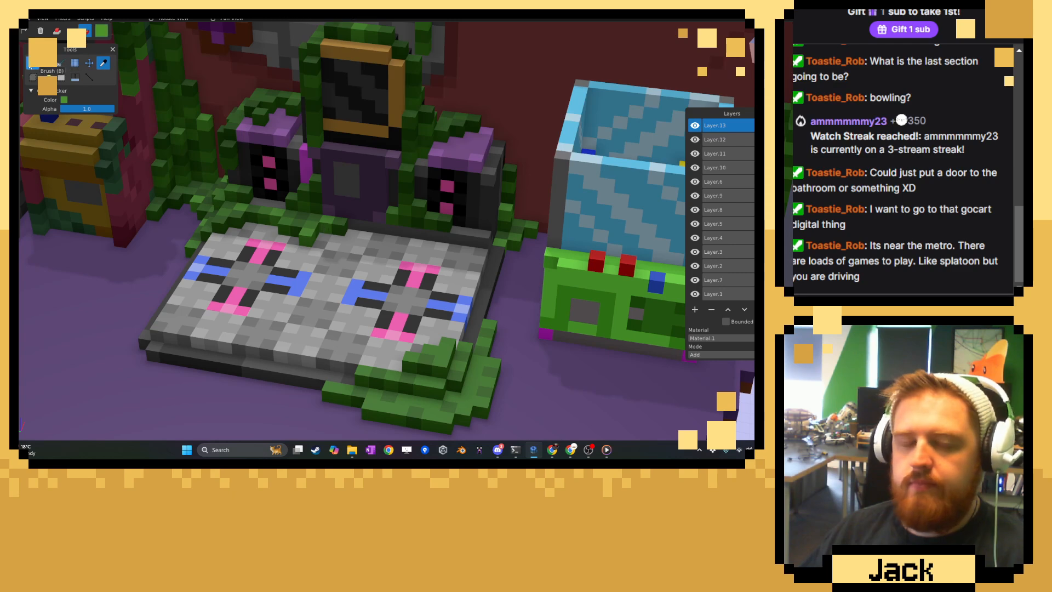
left_click(33, 63)
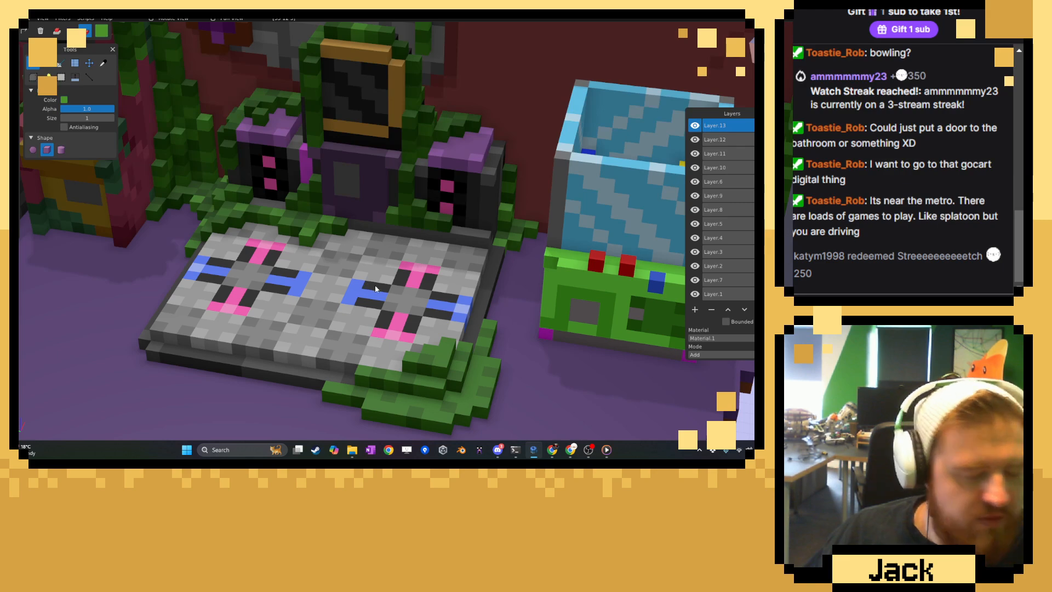
right_click_drag(429, 376, 416, 306)
middle_click_drag(416, 306, 425, 364)
right_click_drag(426, 363, 428, 298)
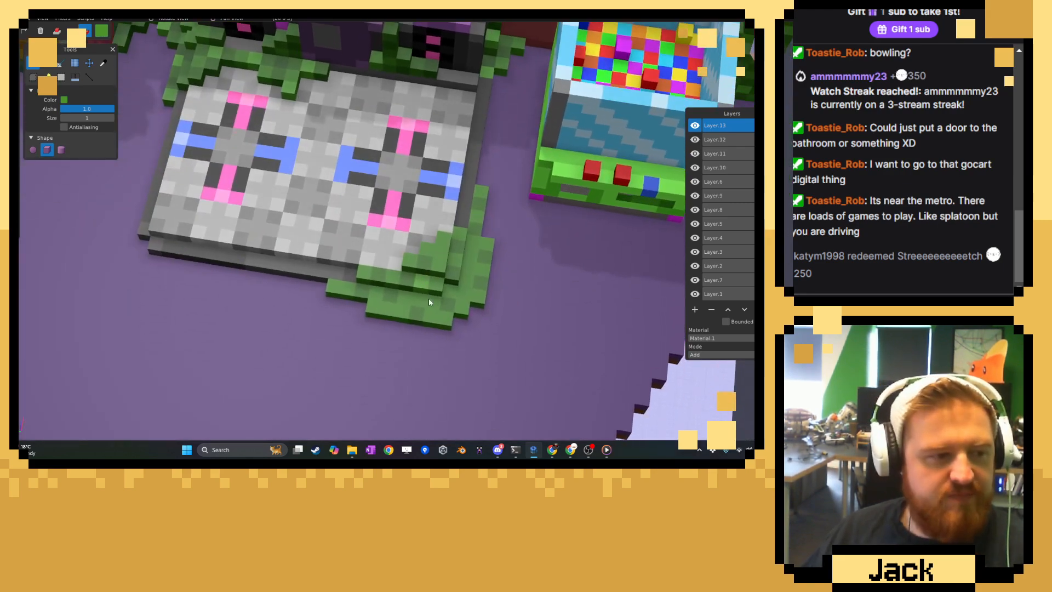
scroll(439, 322, "up", 5)
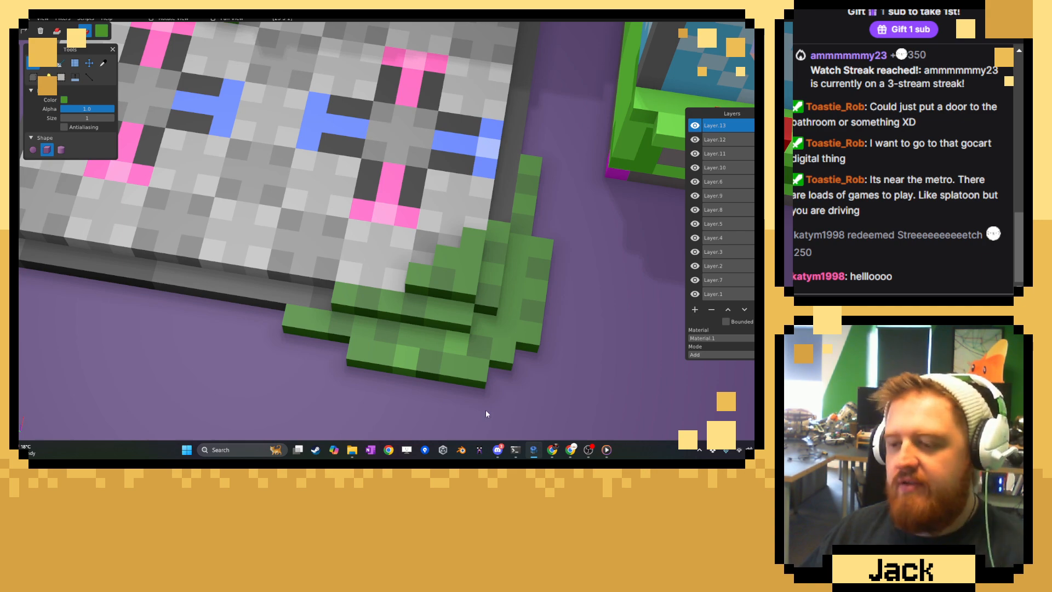
right_click_drag(486, 410, 462, 375)
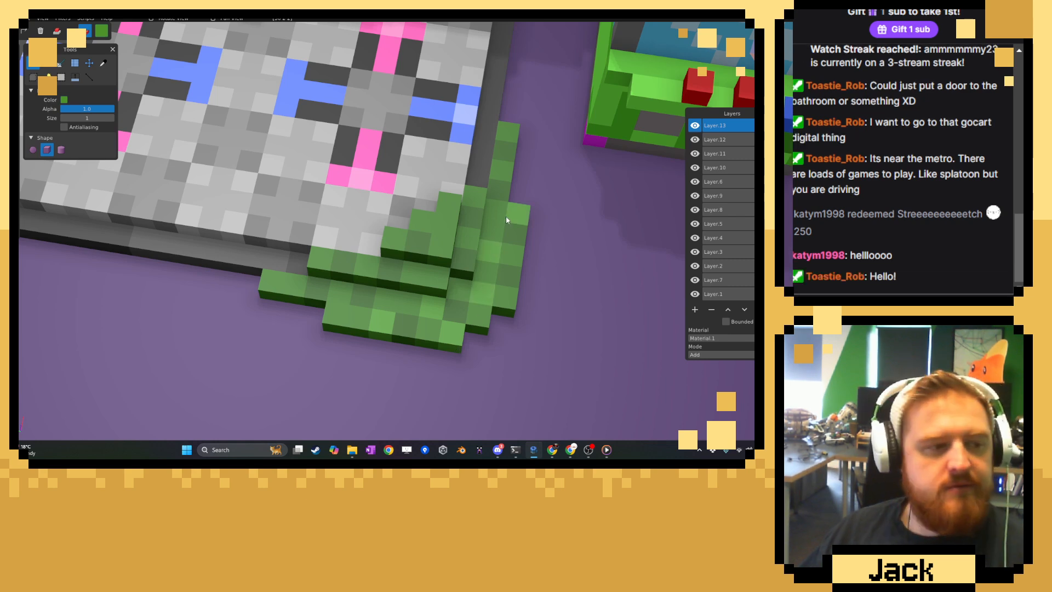
Repaint scattered voxels bright green on the corner patch's upper tiers and the front end of its floor tier.
scroll(463, 327, "up", 1)
left_click(404, 286)
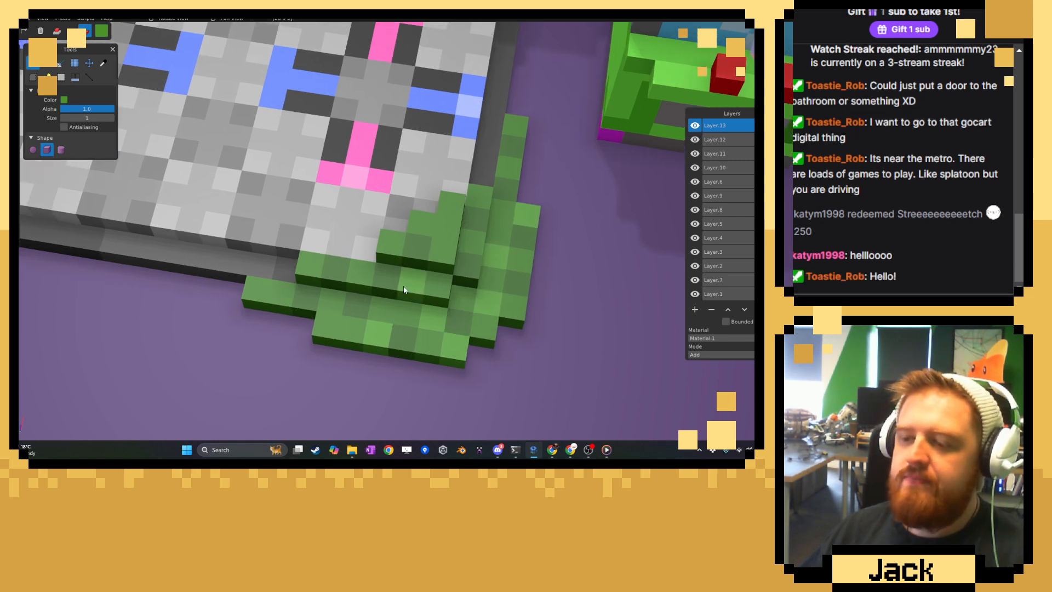
left_click(280, 300)
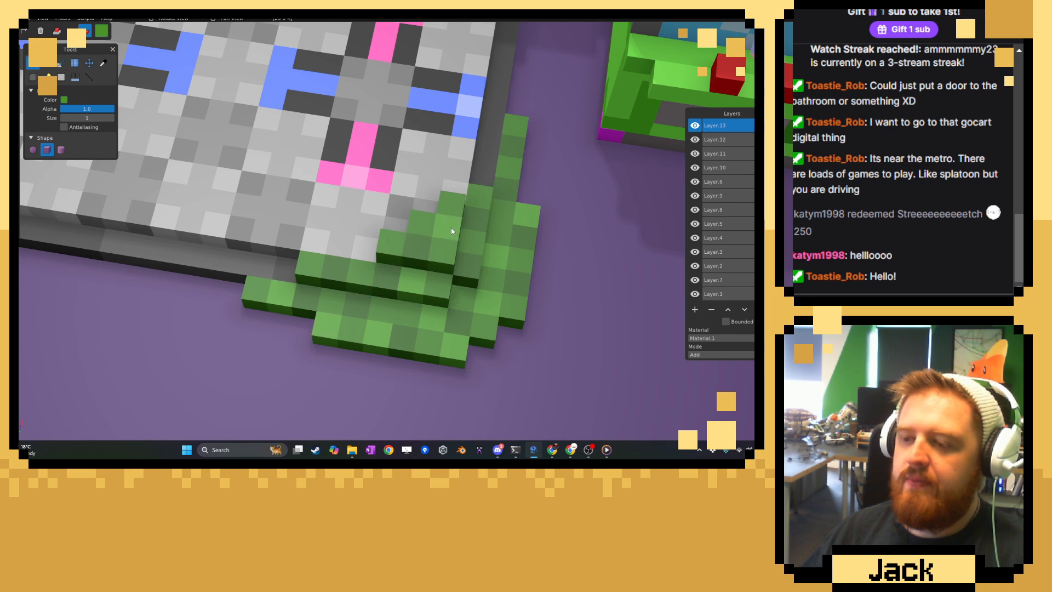
Examine the finished corner patch, dance platform and vines around both speakers from overhead and front angles.
left_click(103, 63)
scroll(321, 189, "down", 4)
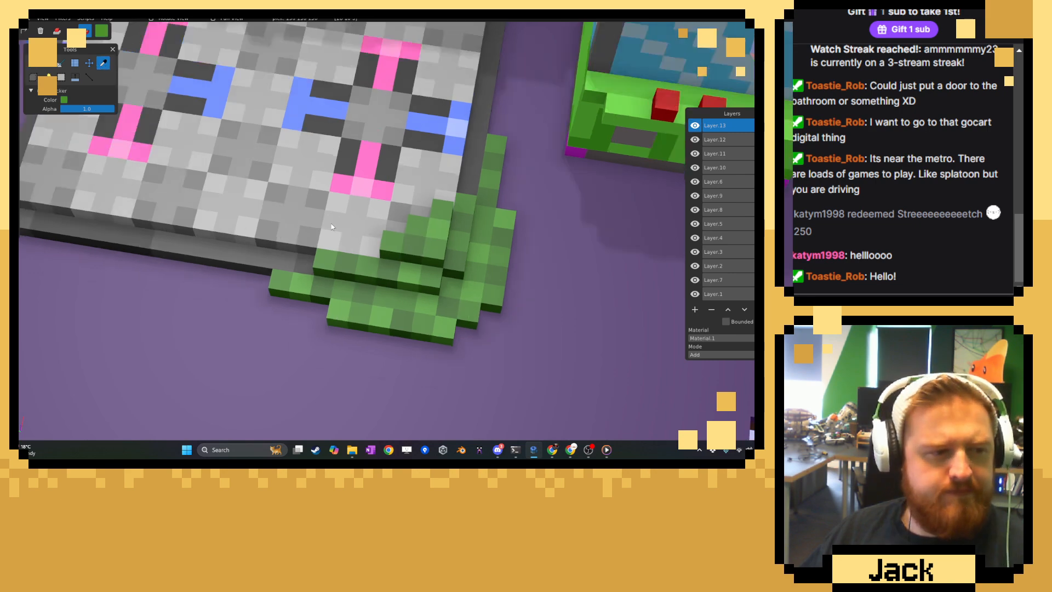
right_click_drag(328, 202, 337, 242)
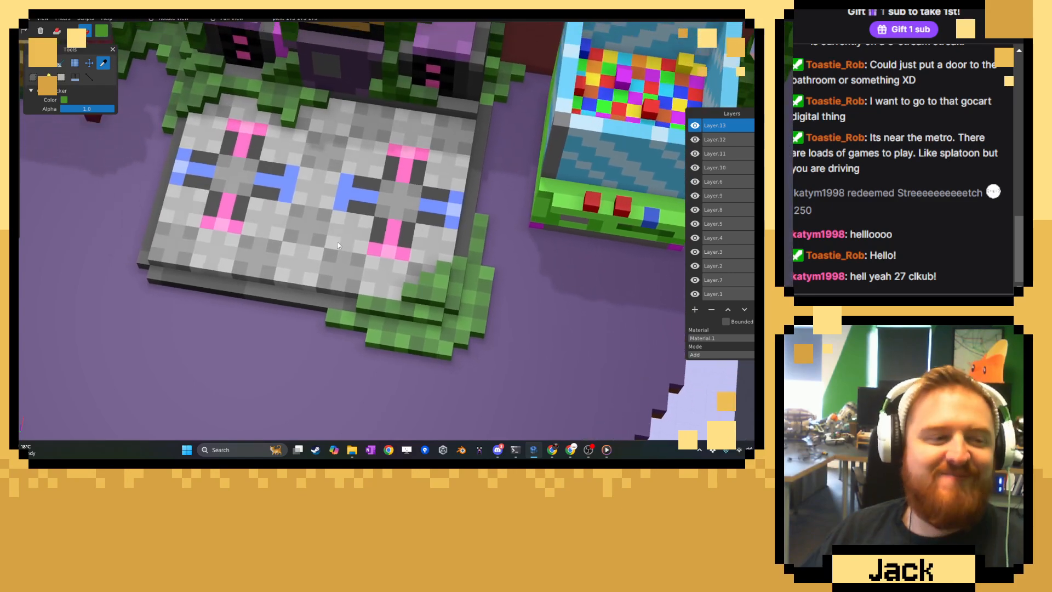
middle_click_drag(338, 242, 358, 232)
scroll(357, 235, "up", 4)
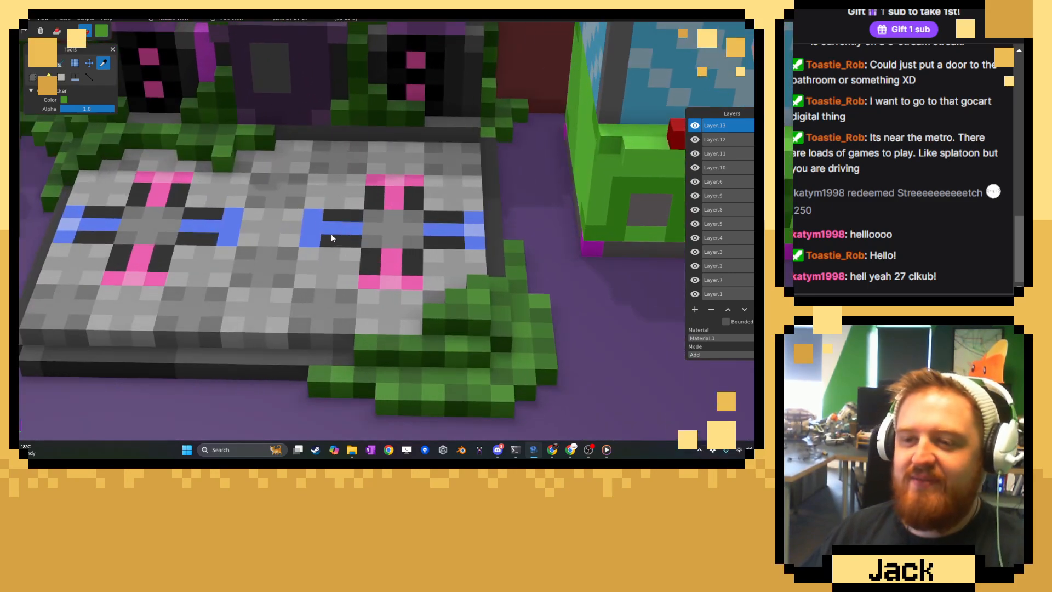
right_click_drag(260, 177, 397, 249)
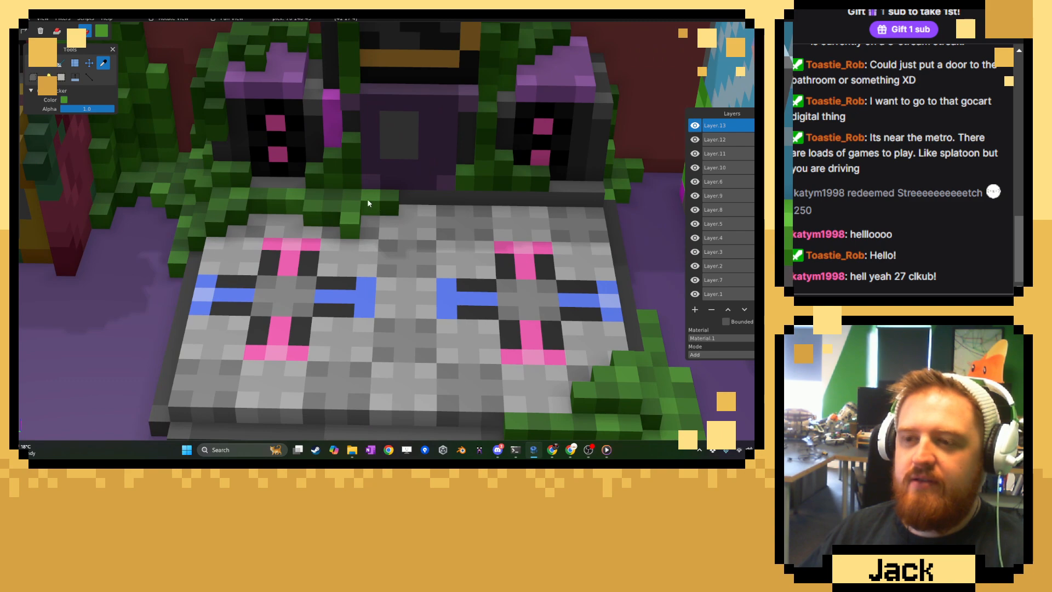
right_click_drag(311, 189, 350, 270)
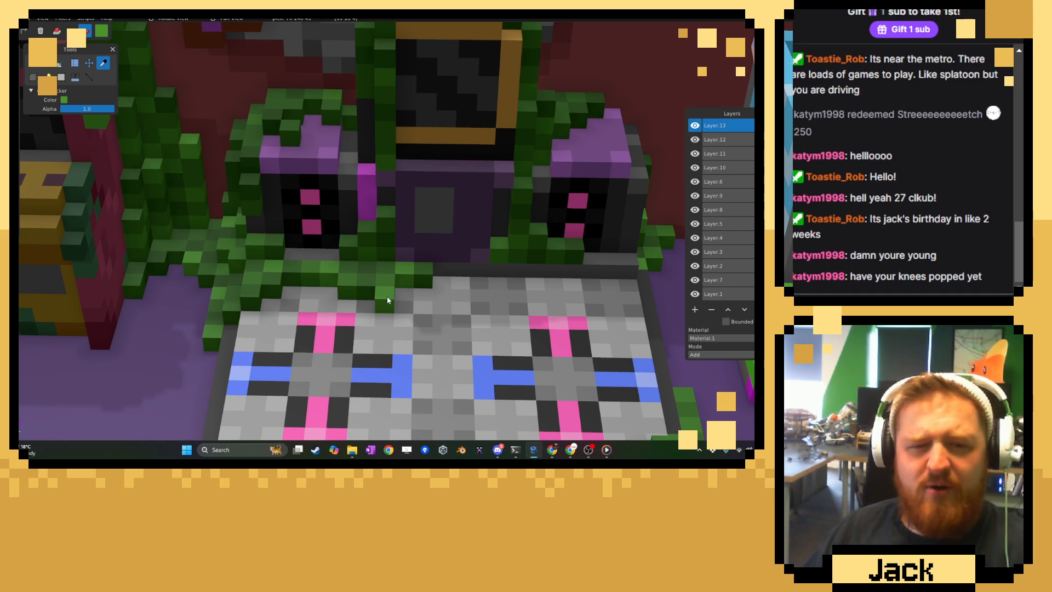
middle_click_drag(456, 314, 426, 279)
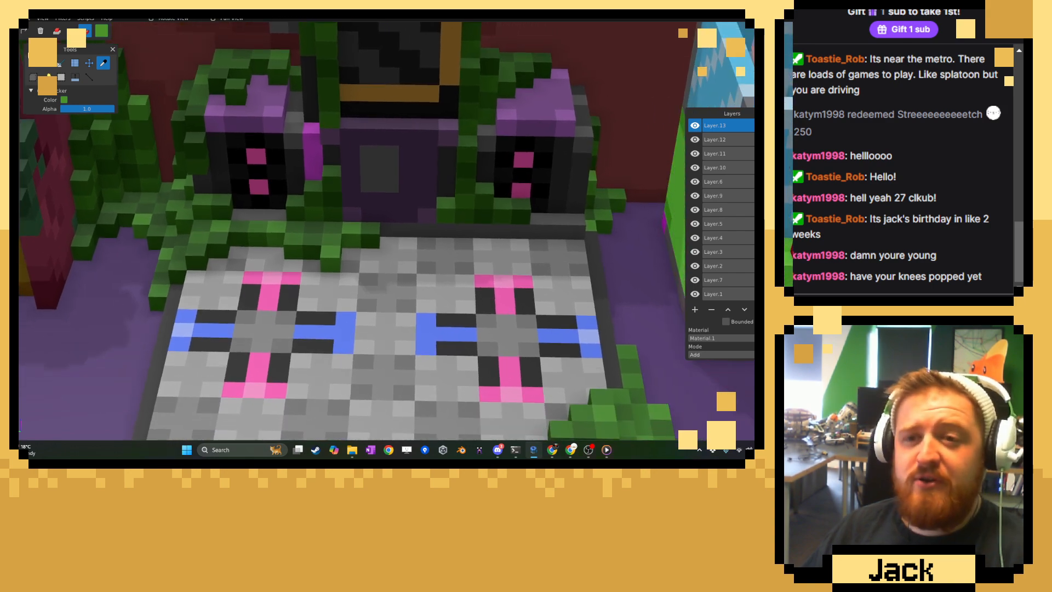
Examine the corner patch's tiers and greens against the dance platform and the speaker vines, both close up and from farther away.
left_click(35, 61)
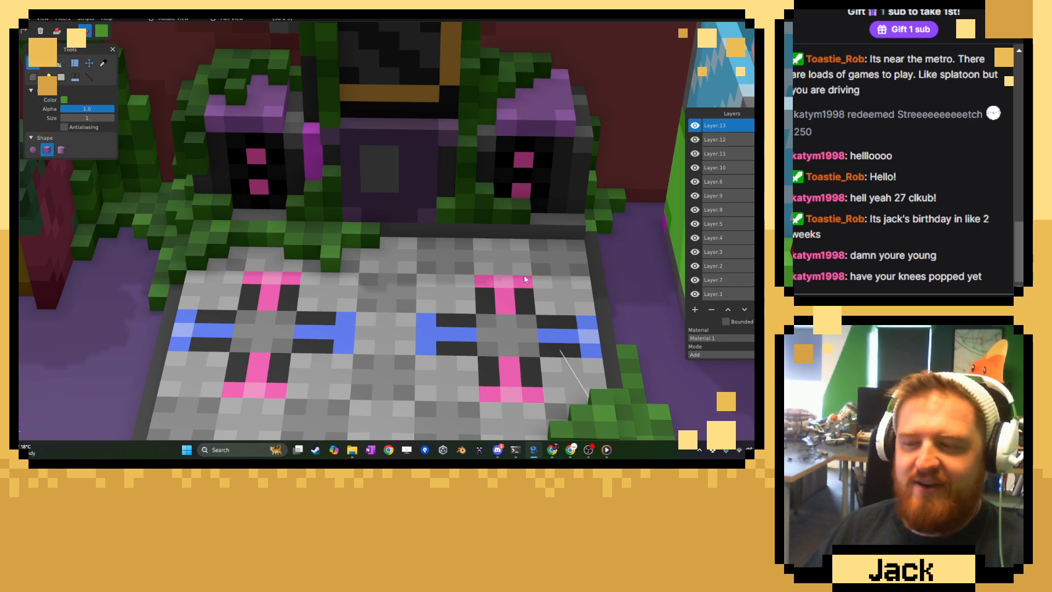
right_click_drag(576, 394, 386, 290)
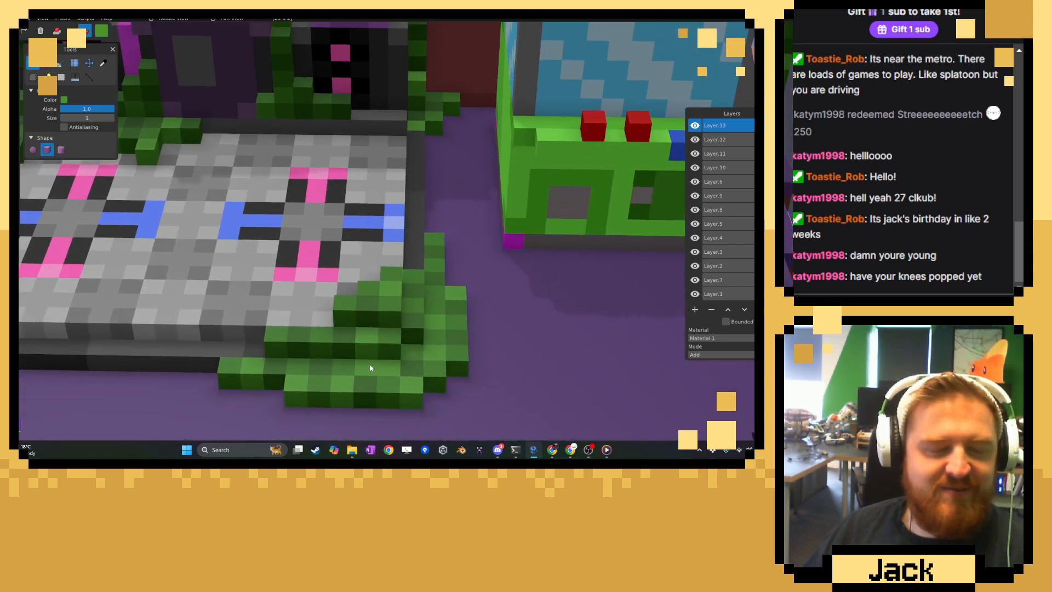
left_click(103, 63)
mouse_move(212, 164)
right_mouse_down()
mouse_move(432, 247)
mouse_move(228, 202)
right_mouse_up()
left_click(36, 64)
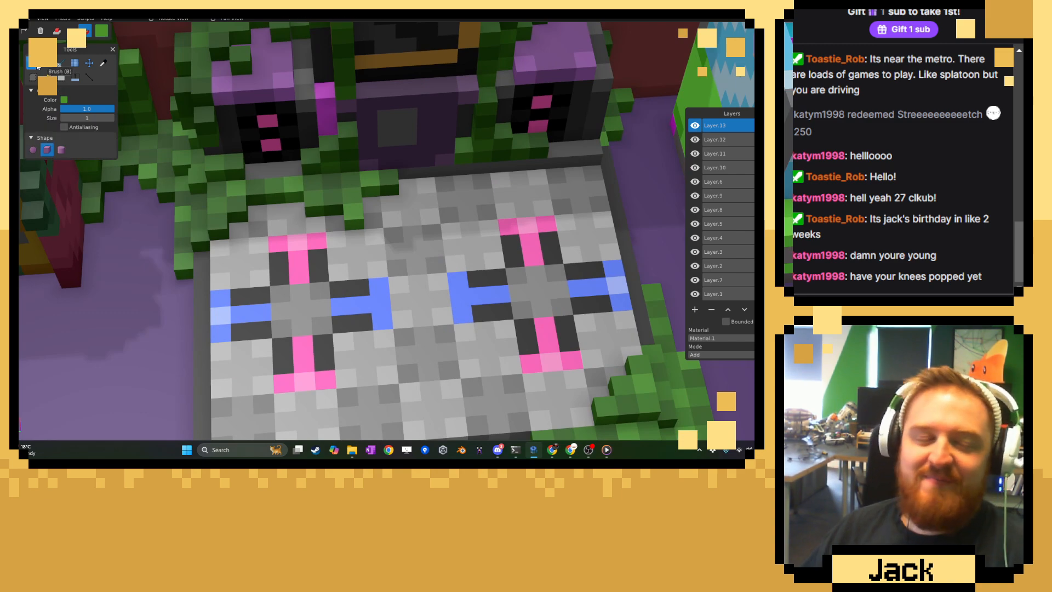
right_click_drag(380, 310, 449, 346)
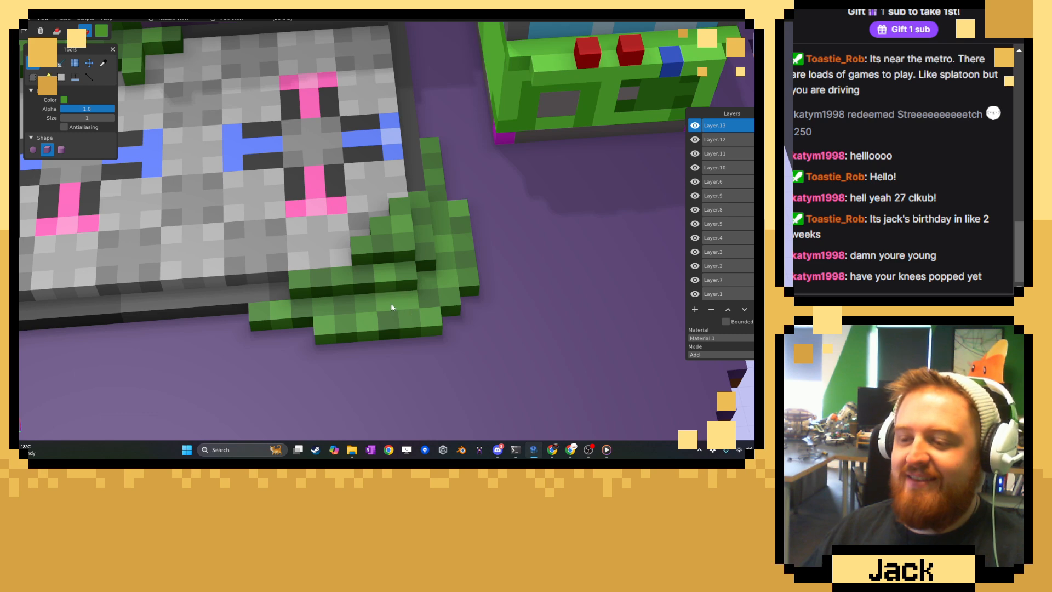
right_click_drag(326, 333, 411, 371)
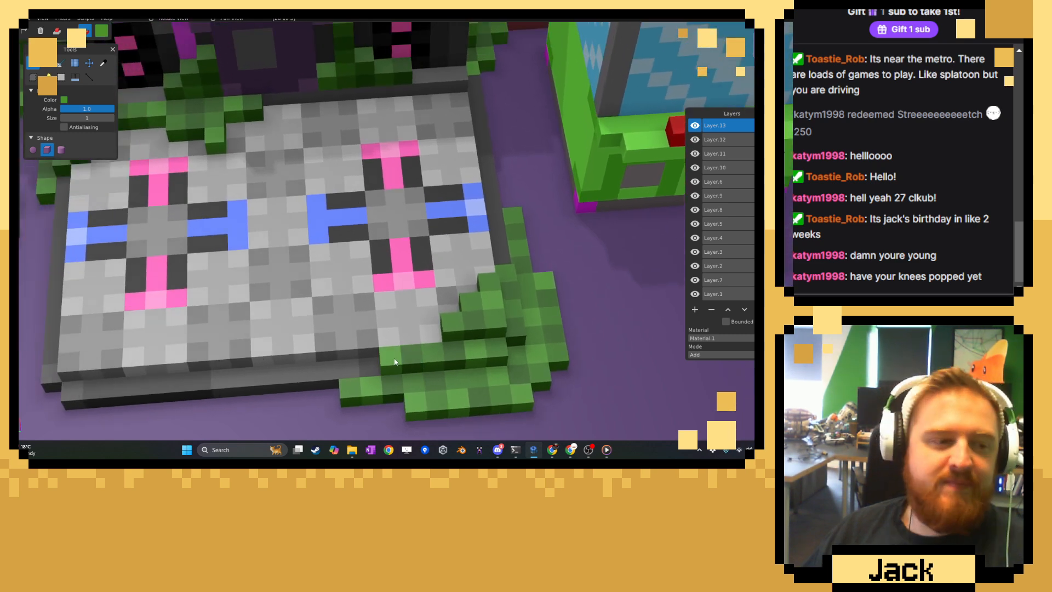
scroll(396, 361, "down", 4)
middle_click_drag(395, 361, 331, 339)
middle_click_drag(447, 351, 367, 306)
right_click_drag(367, 306, 453, 251)
middle_click_drag(452, 251, 518, 307)
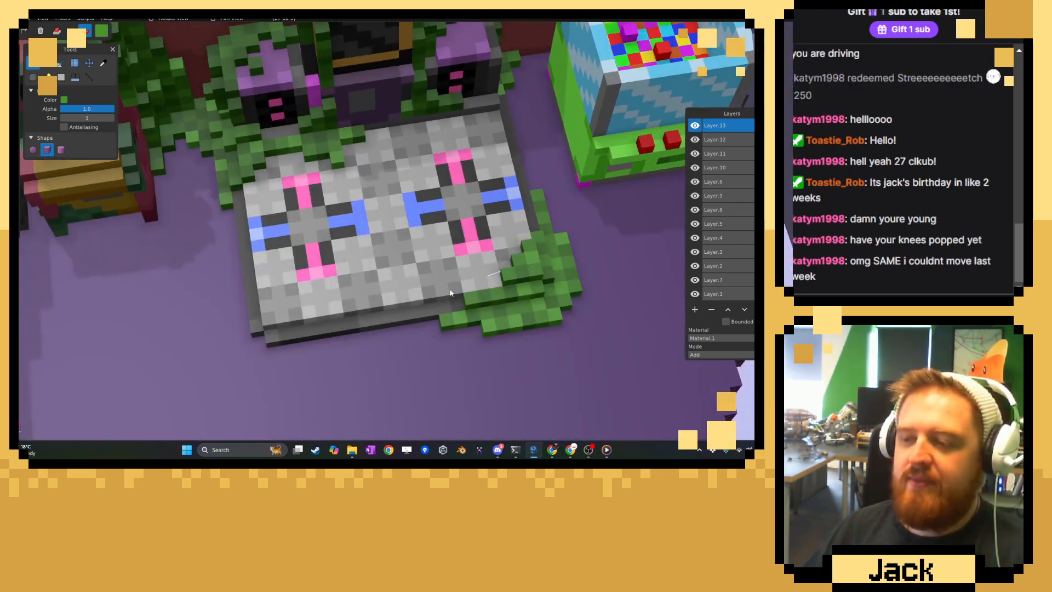
scroll(518, 307, "up", 3)
right_click_drag(518, 307, 335, 309)
scroll(336, 309, "up", 3)
Sample a mid green from the corner patch and add voxels that extend its top tier across the platform corner and along the side edge.
left_click(103, 63)
right_click_drag(400, 336, 378, 266)
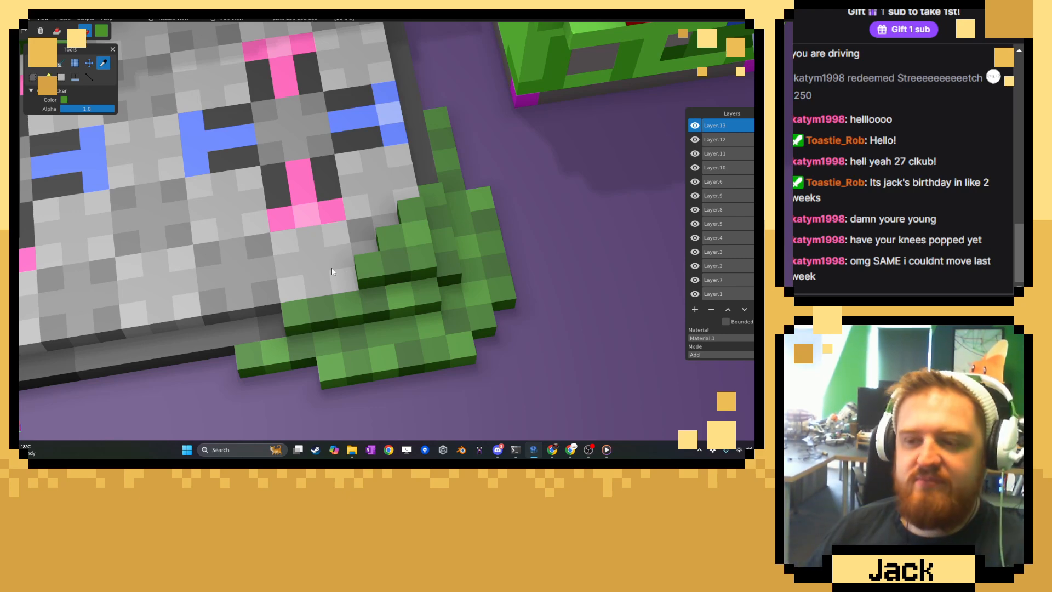
scroll(440, 270, "up", 3)
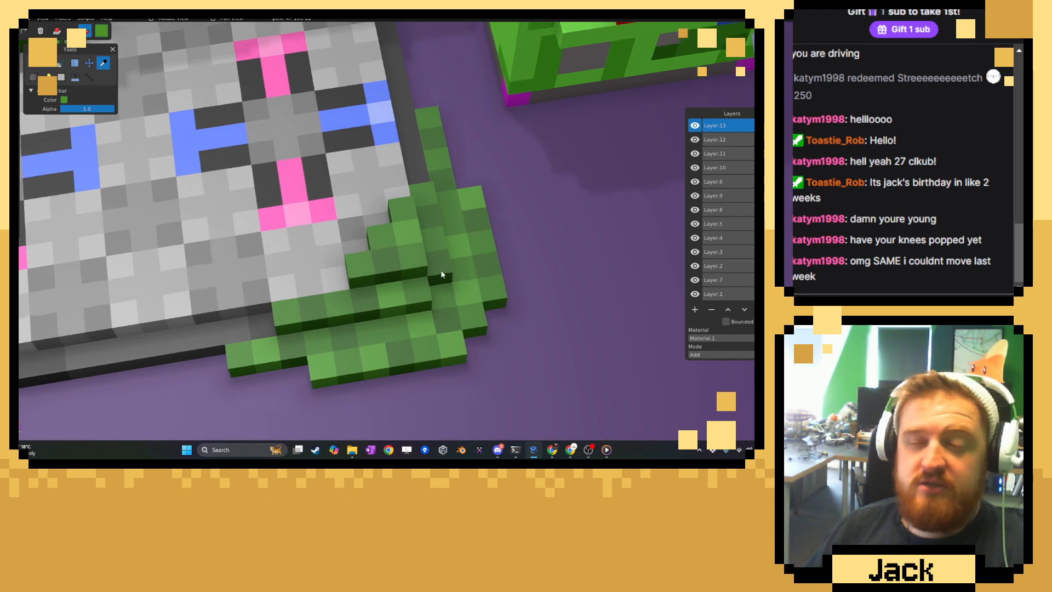
left_click(34, 64)
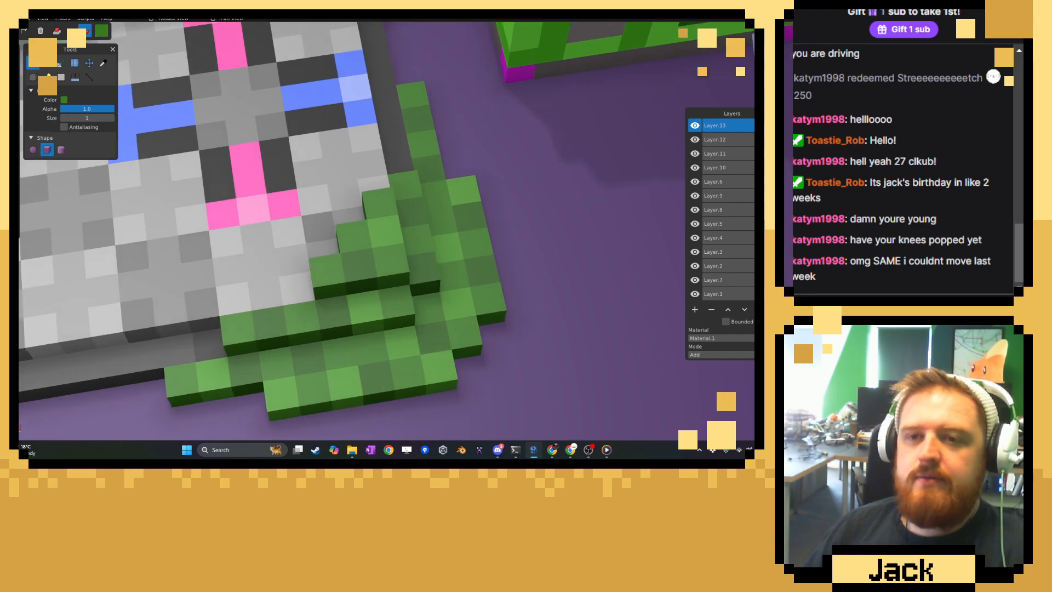
left_click(57, 31)
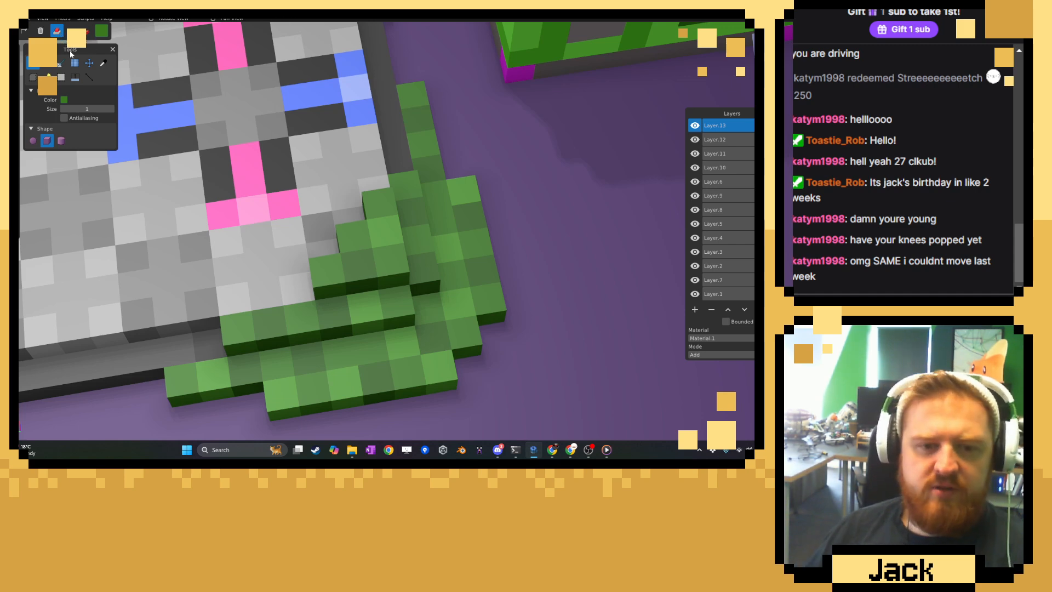
left_click(285, 293)
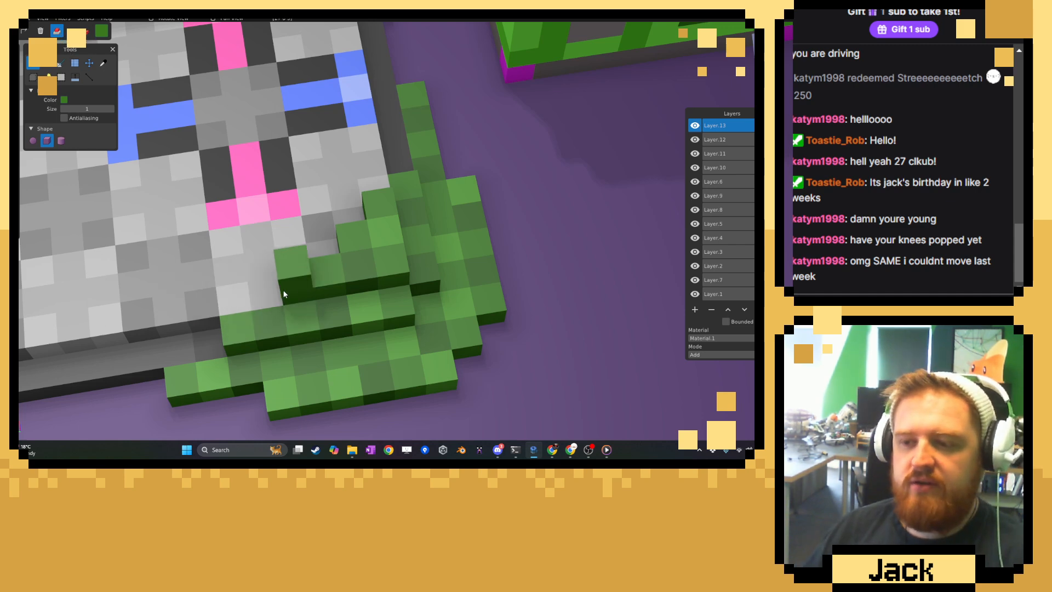
middle_click_drag(327, 236, 334, 268)
left_click_drag(333, 269, 363, 183)
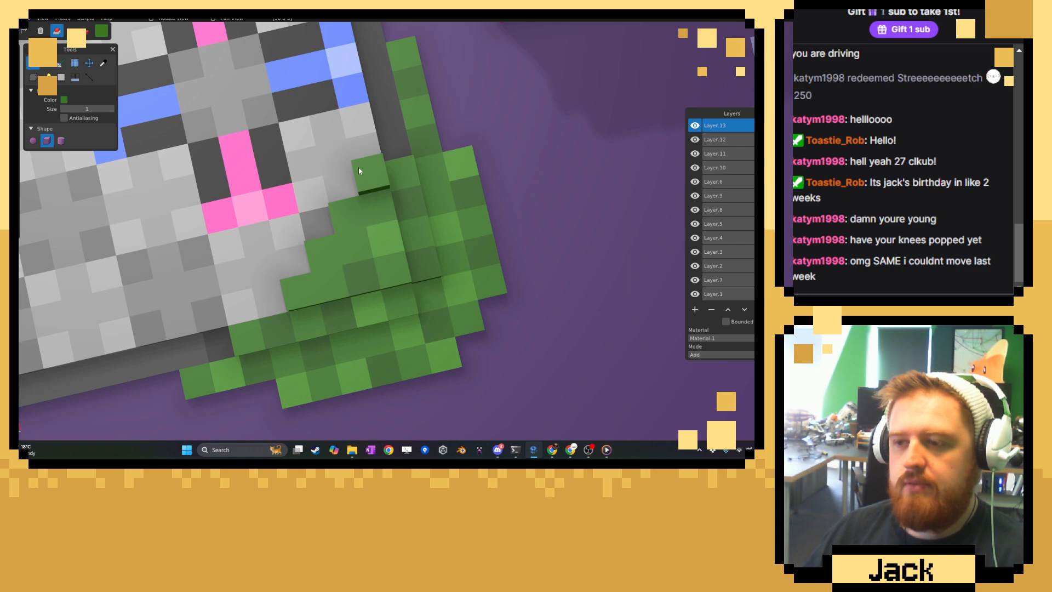
middle_click_drag(362, 173, 406, 213)
left_click(447, 215)
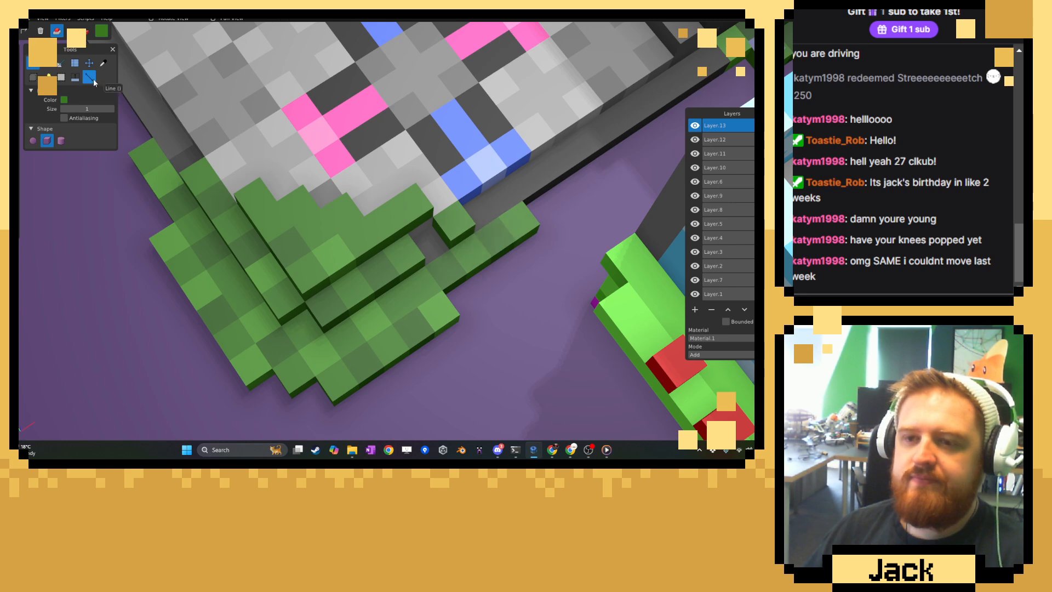
Repaint scattered voxels on the patch's extended top tier in bright green and dark green sampled from the existing vines.
left_click(103, 63)
left_click(32, 62)
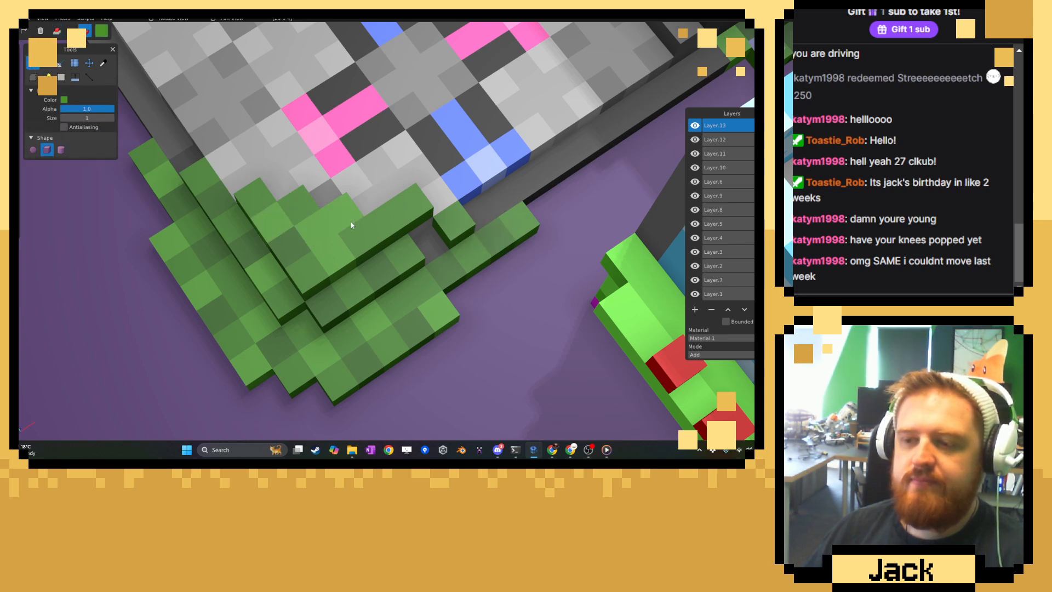
left_click(103, 63)
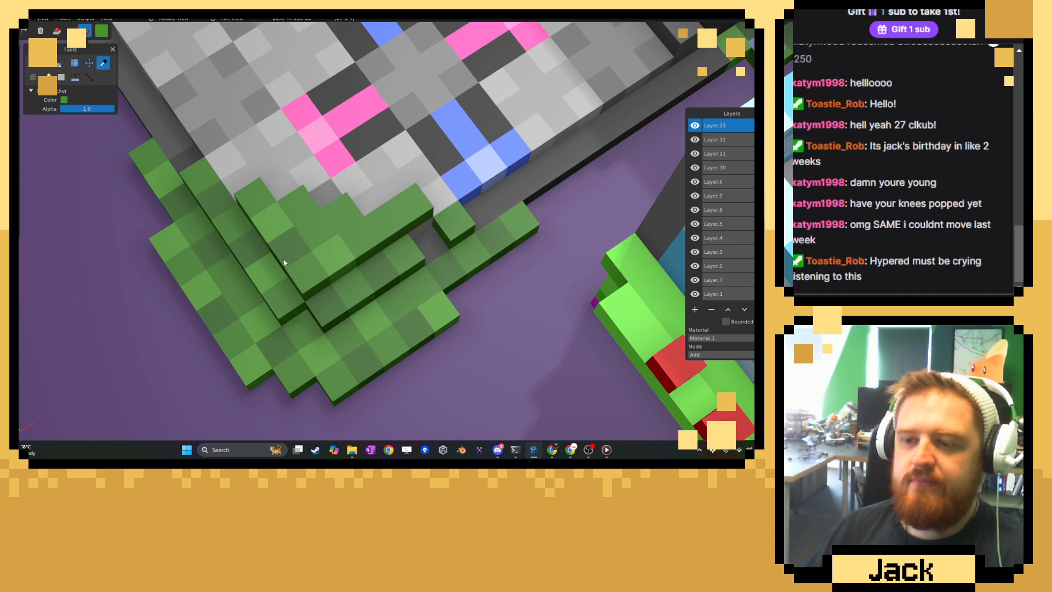
left_click(35, 66)
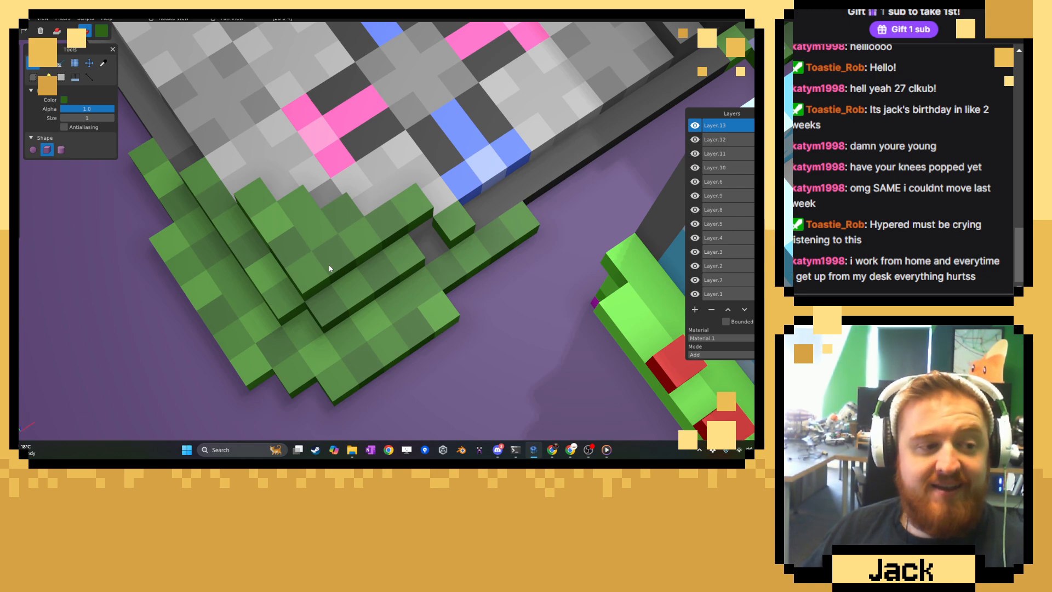
Sample bright green from the patch again and touch up its upper voxels with the brush.
left_click(103, 63)
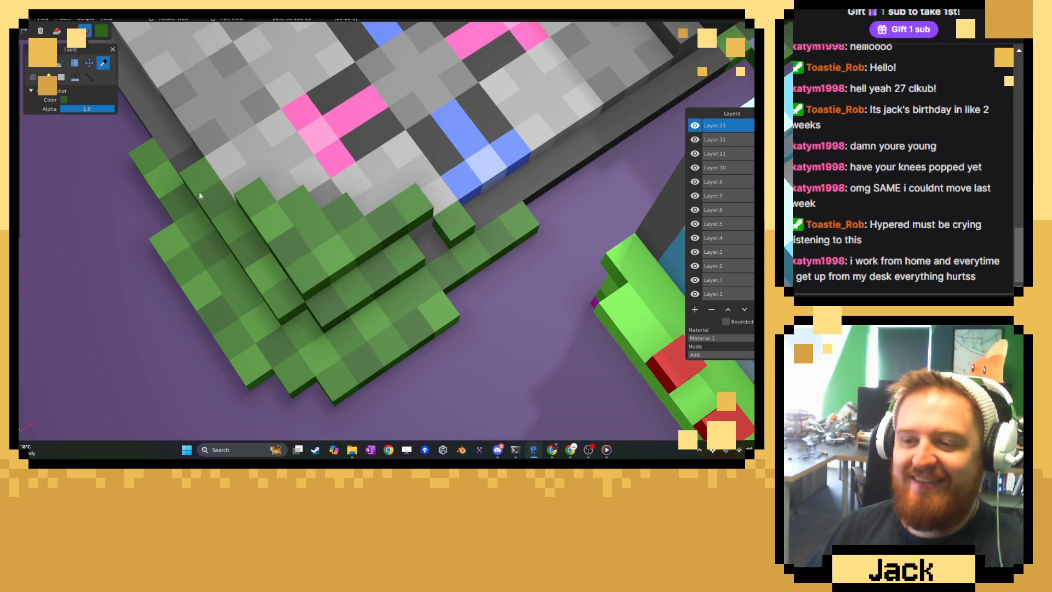
middle_click_drag(215, 236, 275, 254)
left_click(275, 253)
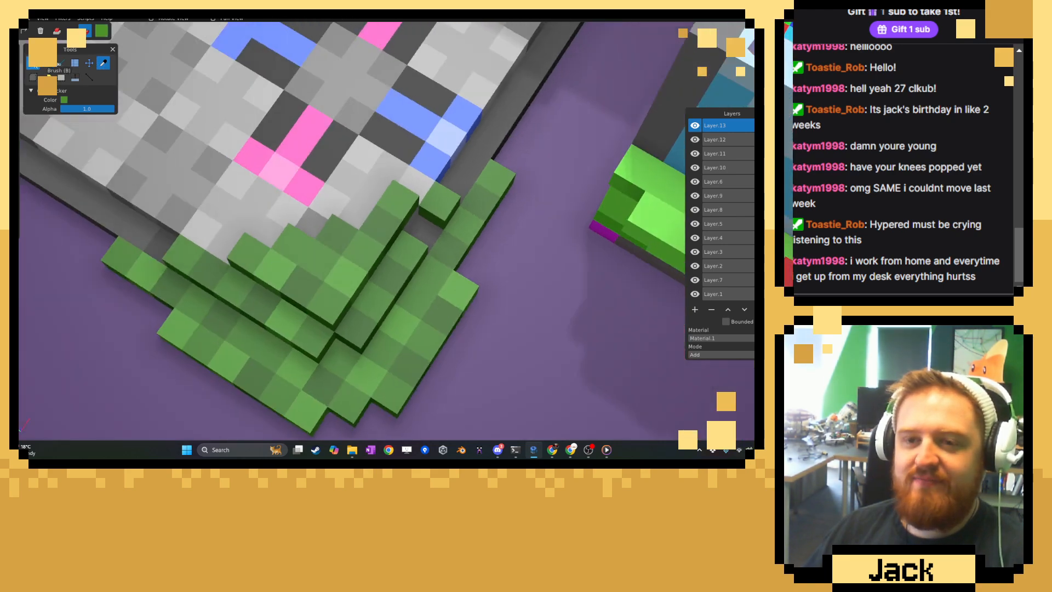
left_click(34, 64)
scroll(306, 307, "down", 5)
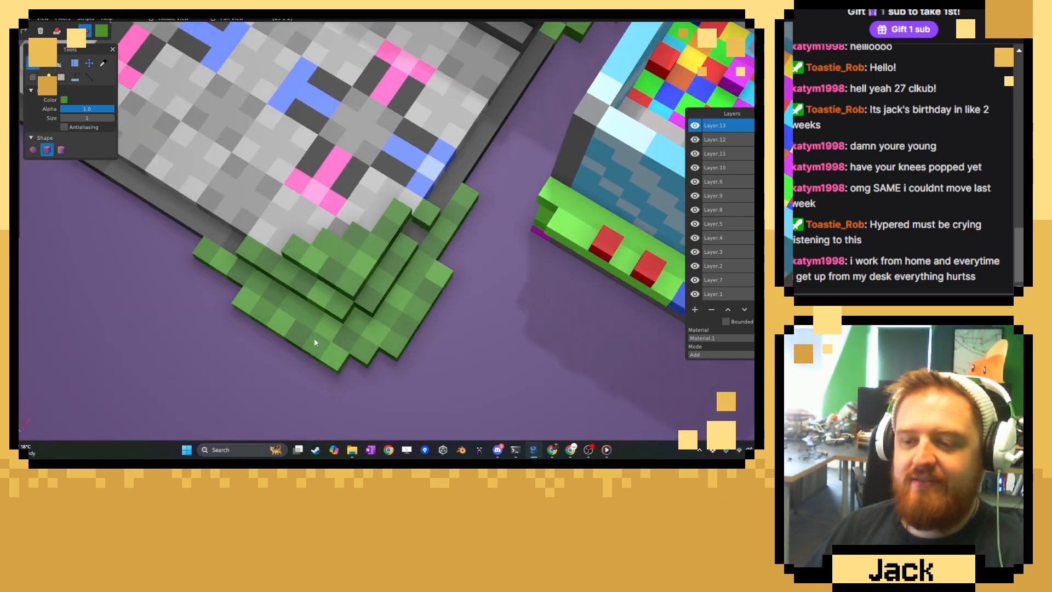
middle_click_drag(287, 291, 328, 335)
Sample bright and mid greens from the surrounding vines and use them to blend the corner patch's colours.
left_click(103, 63)
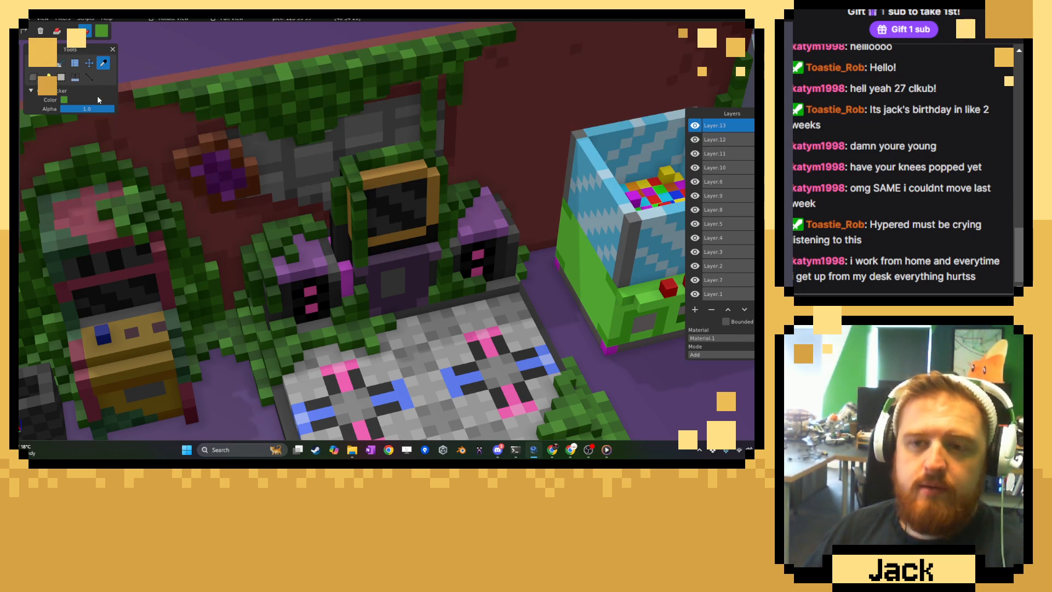
left_click(33, 64)
middle_click_drag(339, 287, 254, 175, "shift")
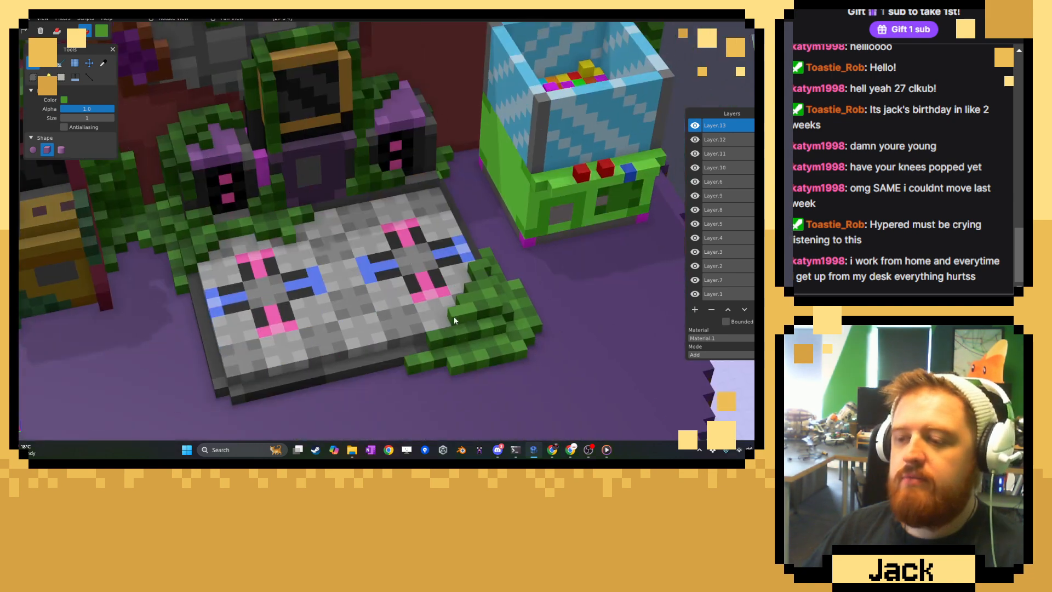
middle_click_drag(404, 239, 384, 253)
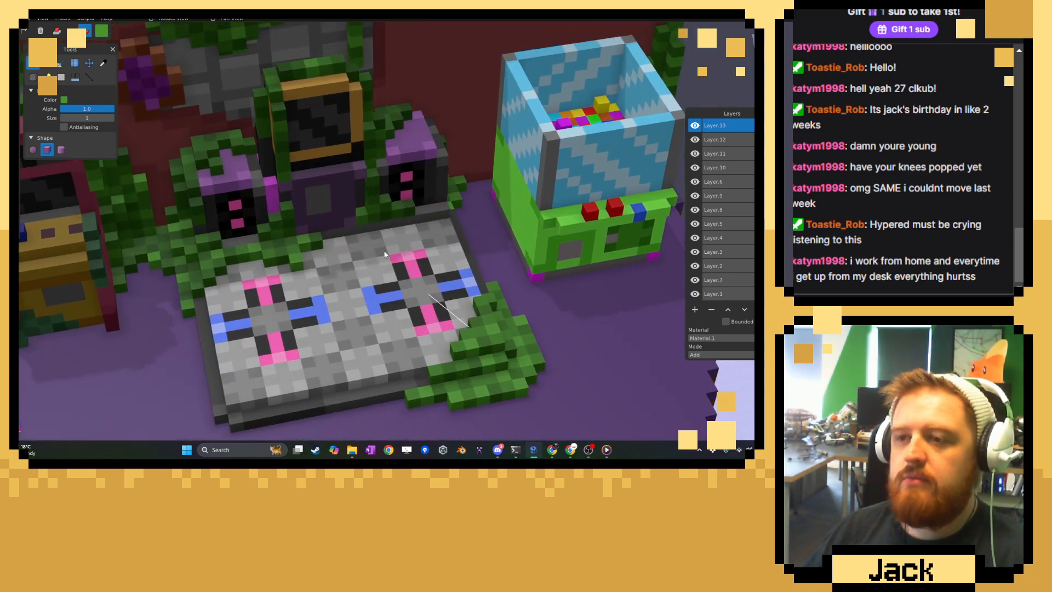
left_click(103, 63)
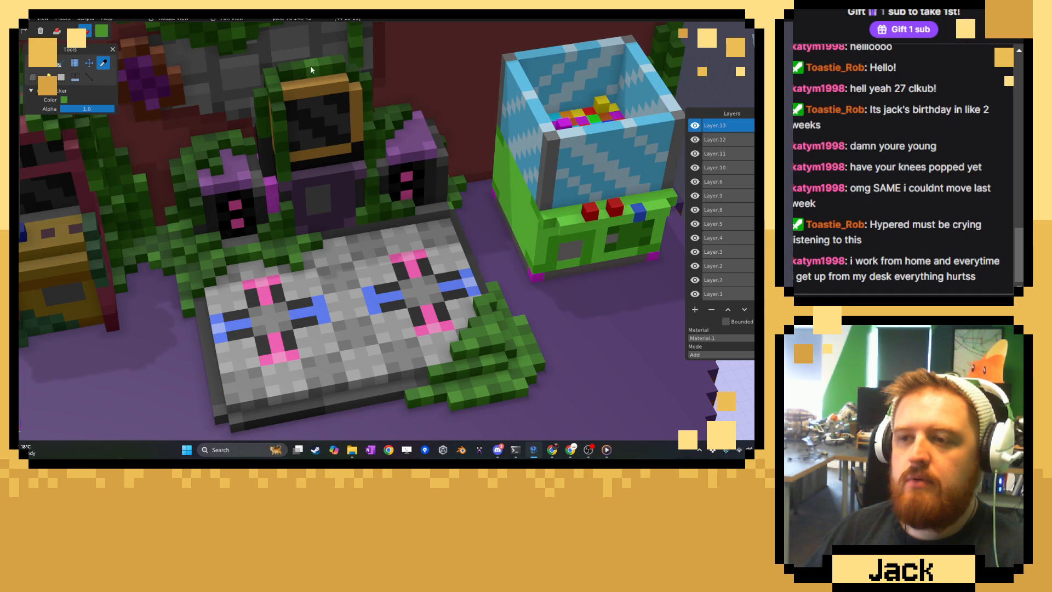
left_click(34, 67)
mouse_move(343, 268)
middle_mouse_down("shift")
mouse_move(271, 188)
mouse_move(273, 199)
middle_mouse_up("shift")
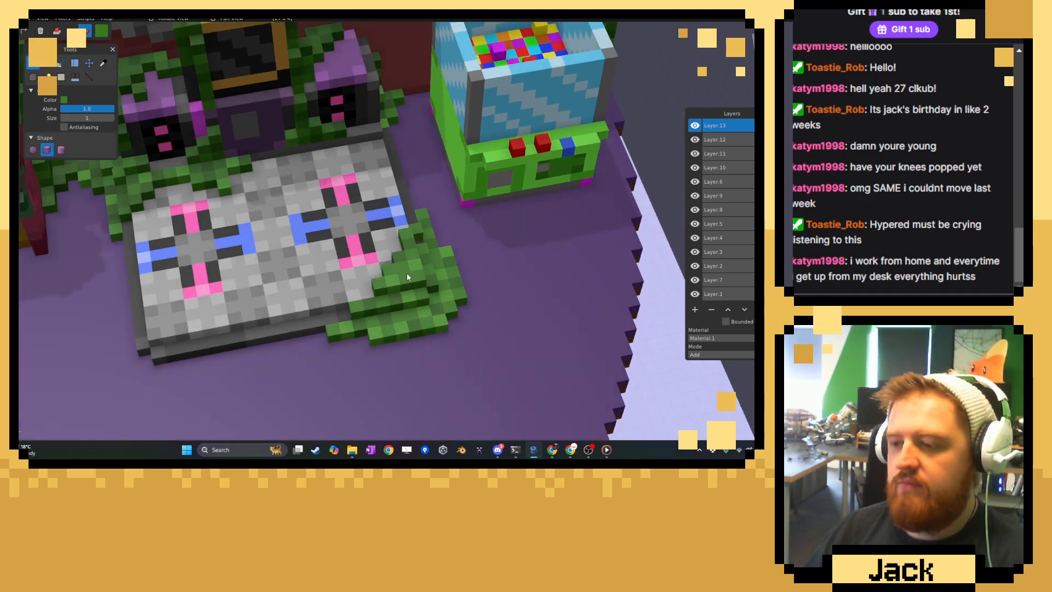
Sample a dark green from the vines at the back of the platform and repaint scattered voxels on the corner patch.
left_click(103, 63)
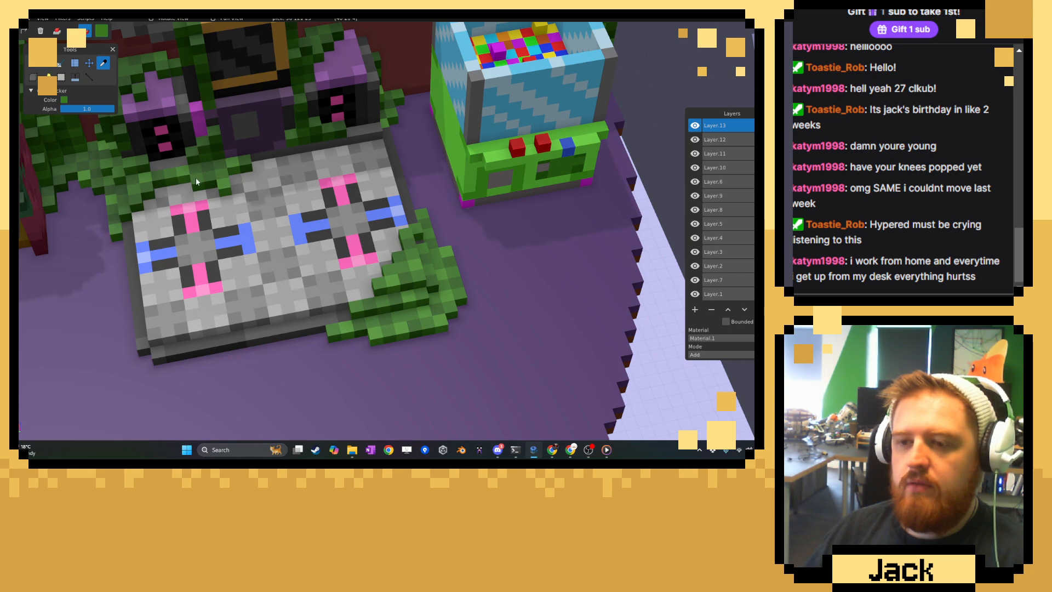
left_click(208, 184)
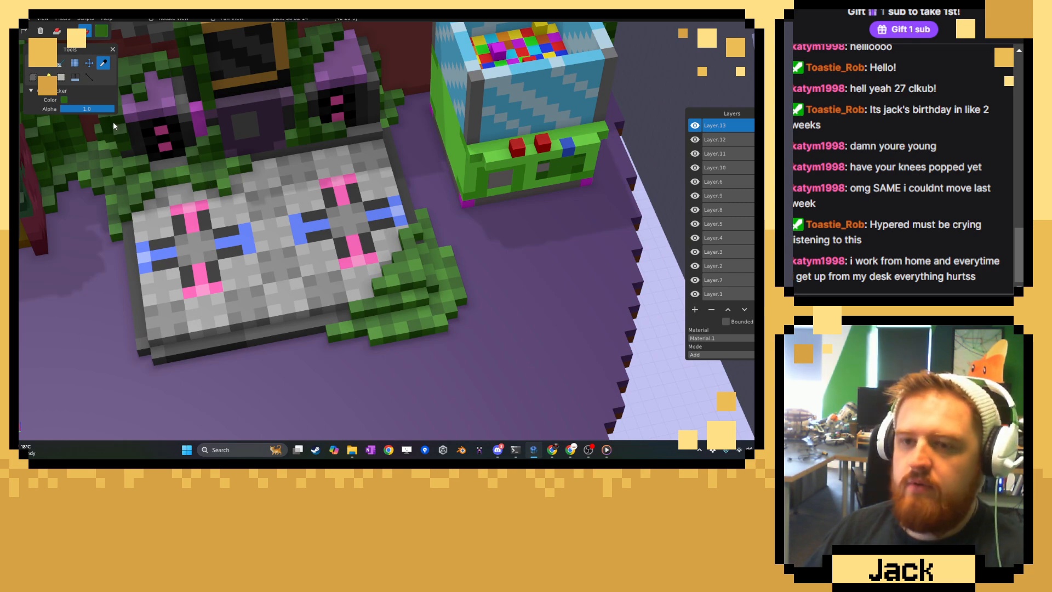
key("b")
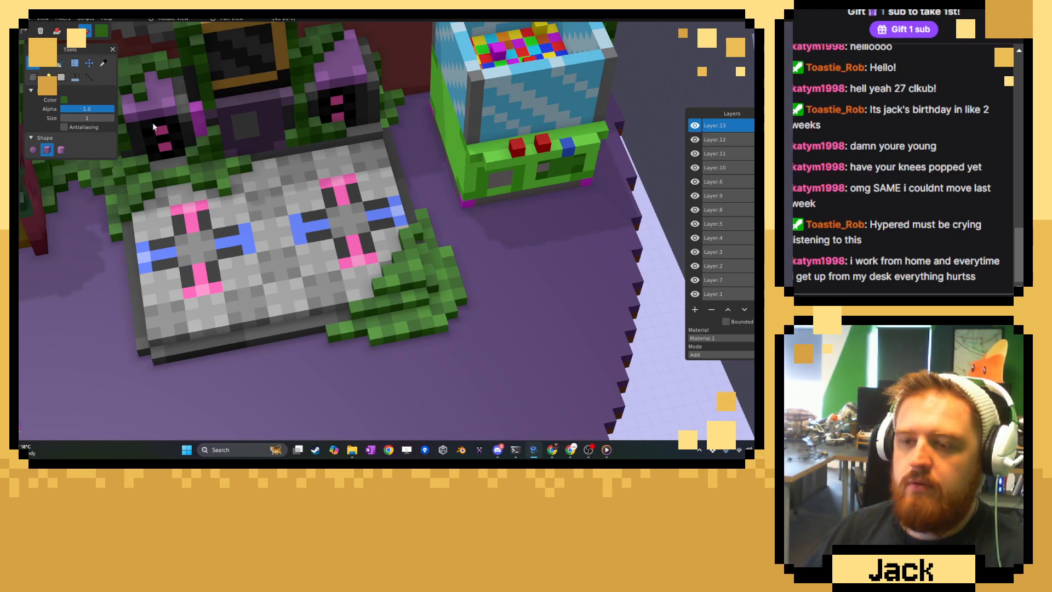
left_click(108, 66)
left_click(208, 167)
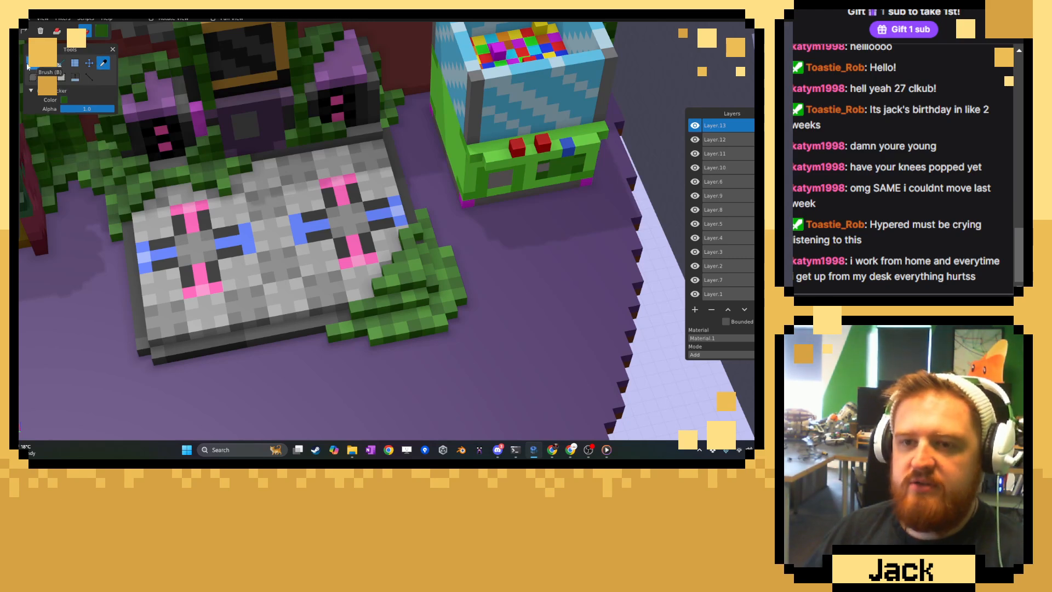
key("b")
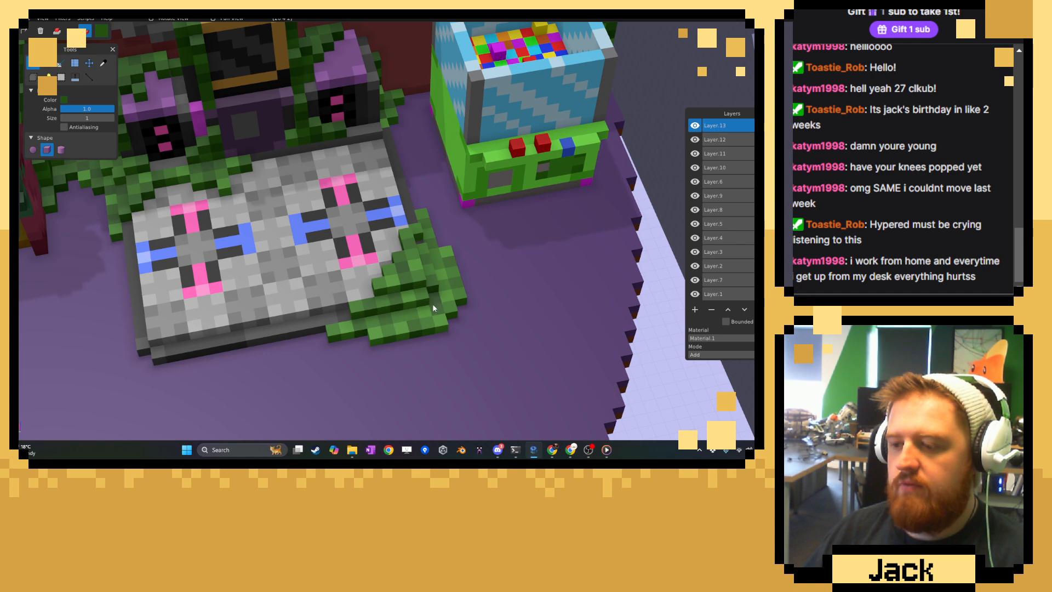
middle_click_drag(406, 319, 426, 311)
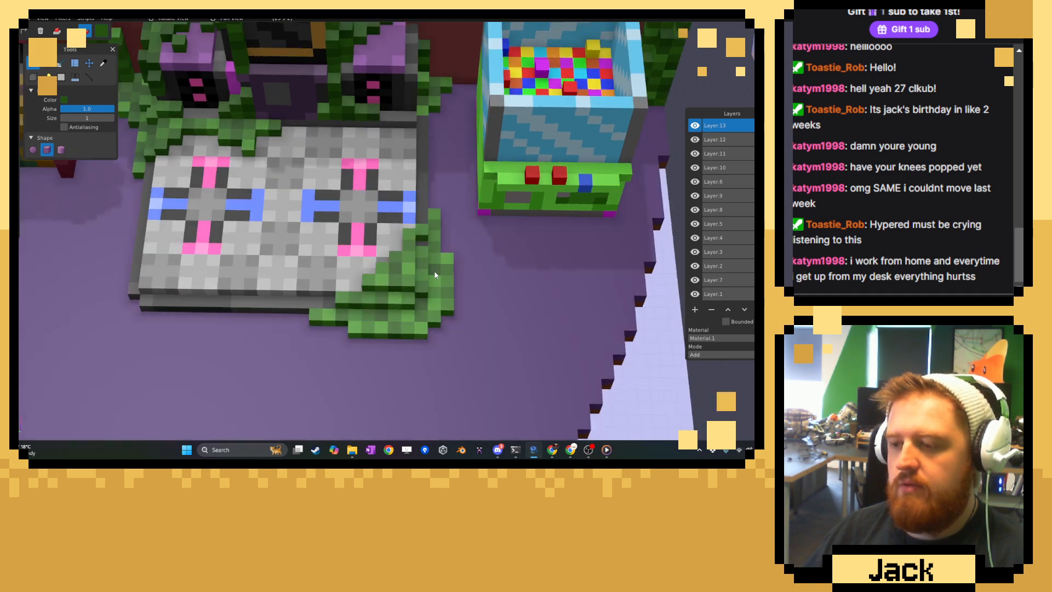
Sample the dull red of the back wall above the claw machine as the brush colour.
scroll(458, 364, "down", 4)
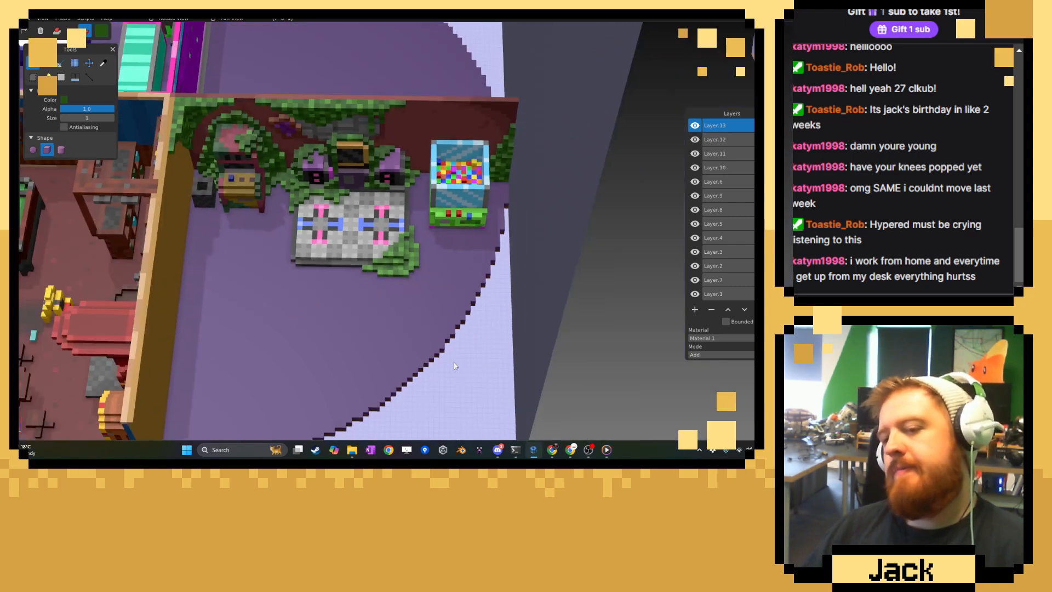
middle_click_drag(456, 364, 413, 293)
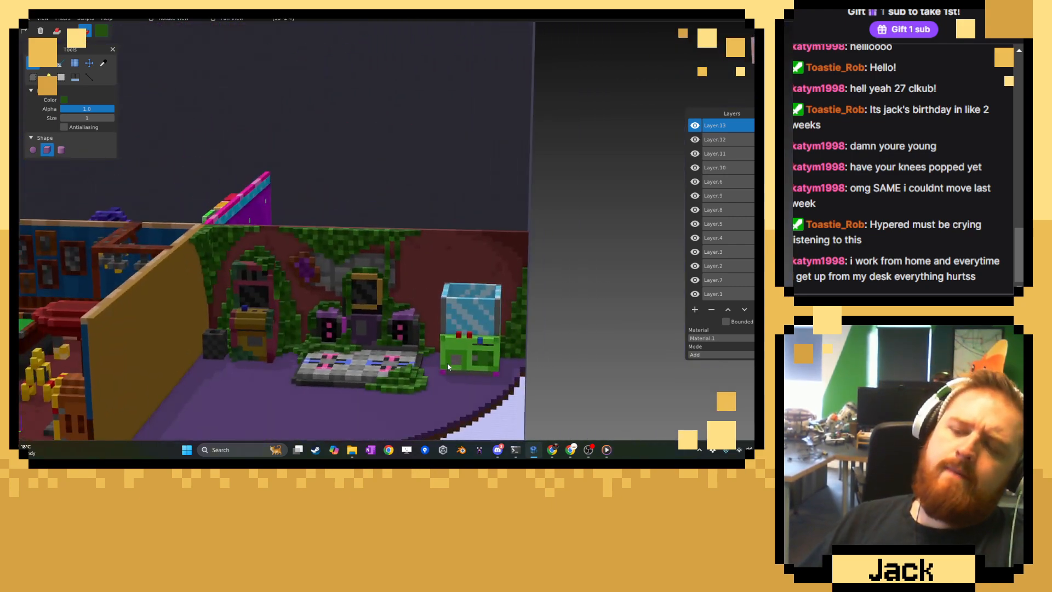
middle_click_drag(448, 363, 438, 318)
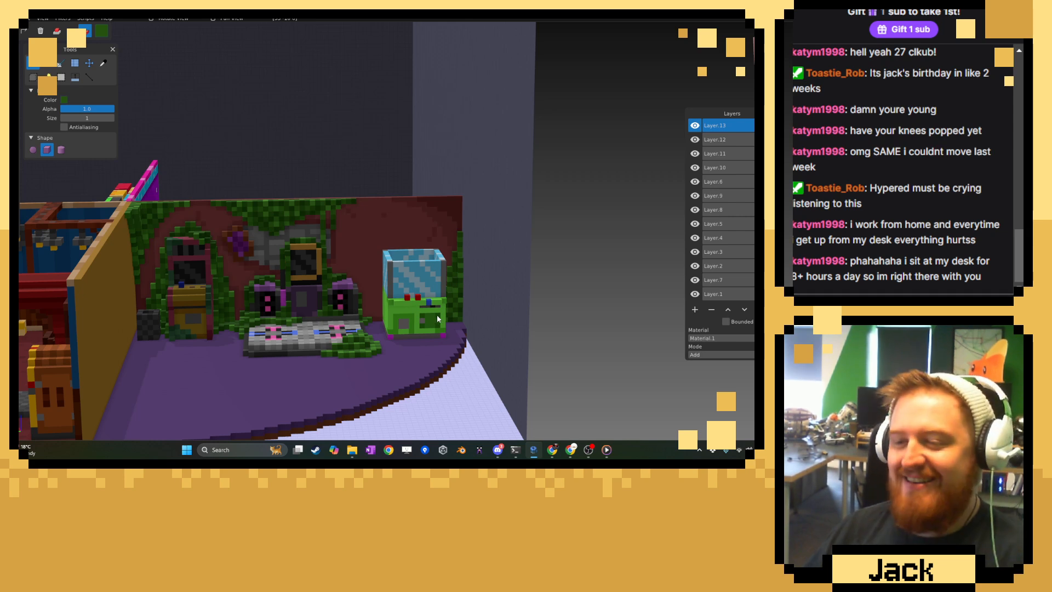
scroll(437, 315, "up", 5)
left_click(103, 62)
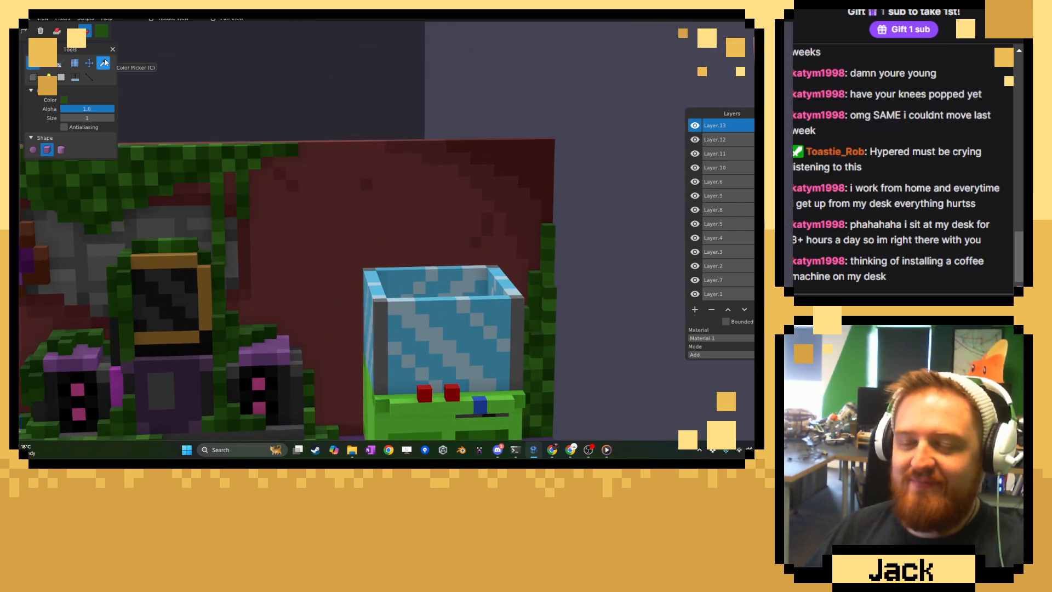
scroll(351, 187, "up", 5)
middle_click_drag(312, 218, 330, 211)
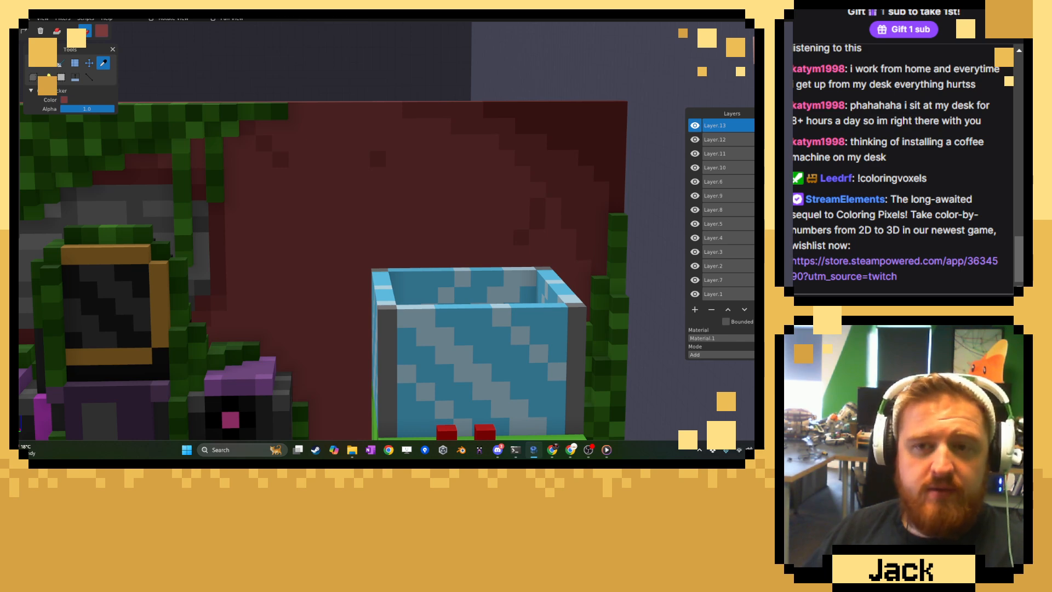
Sample a darker red from the back wall above the claw machine and return to the brush.
left_click(32, 62)
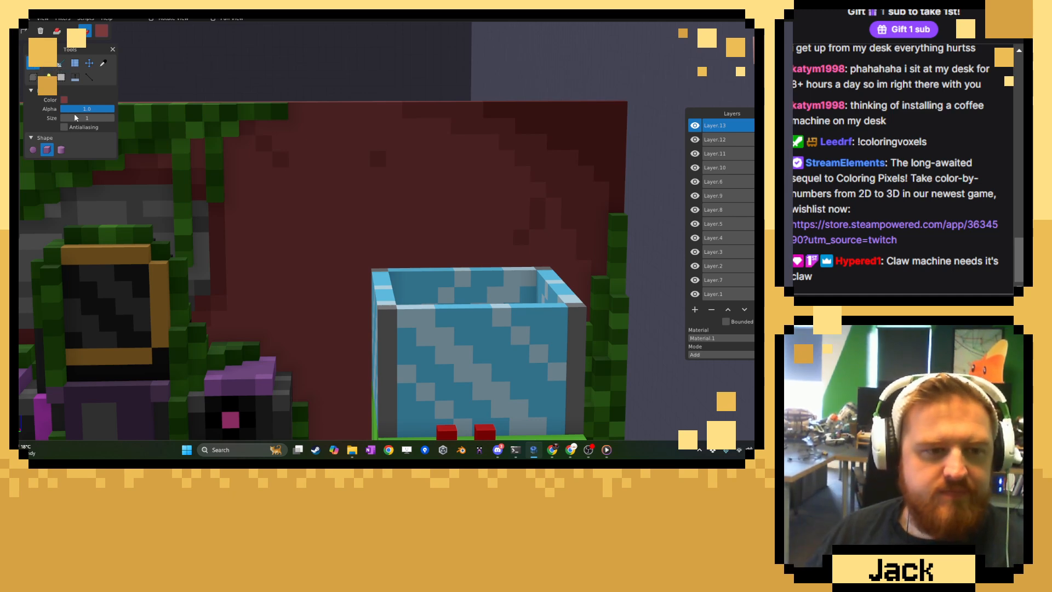
scroll(253, 221, "down", 6)
middle_click_drag(307, 232, 323, 239)
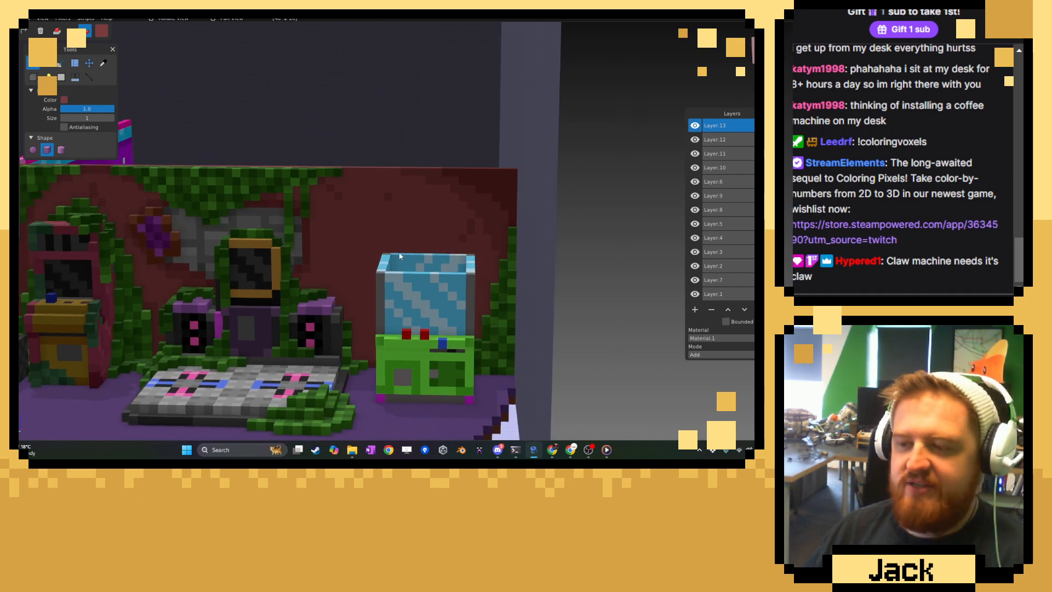
middle_click_drag(395, 257, 498, 243)
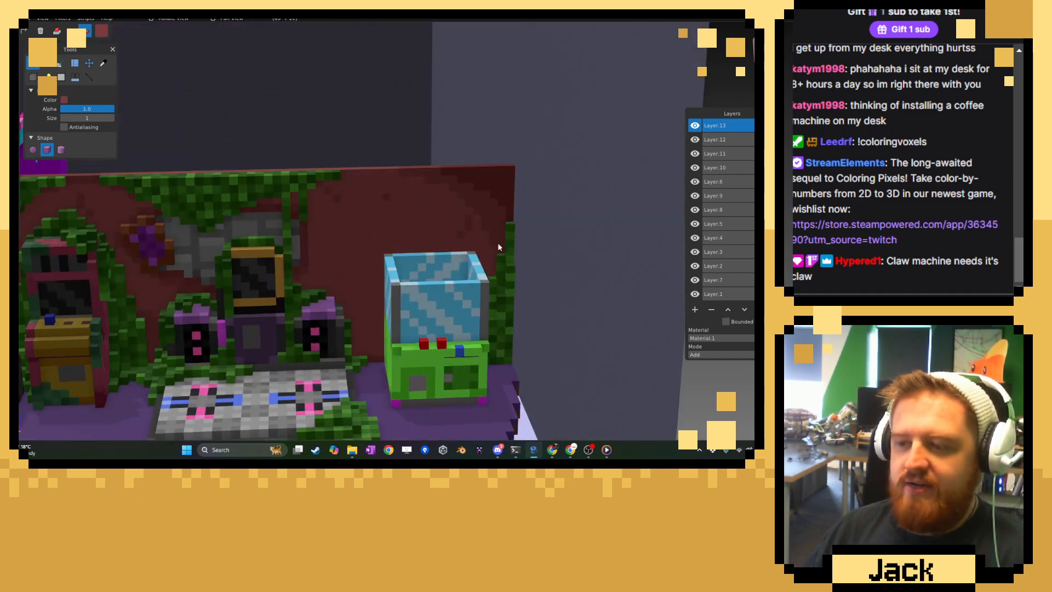
scroll(413, 236, "up", 1)
scroll(412, 241, "up", 3)
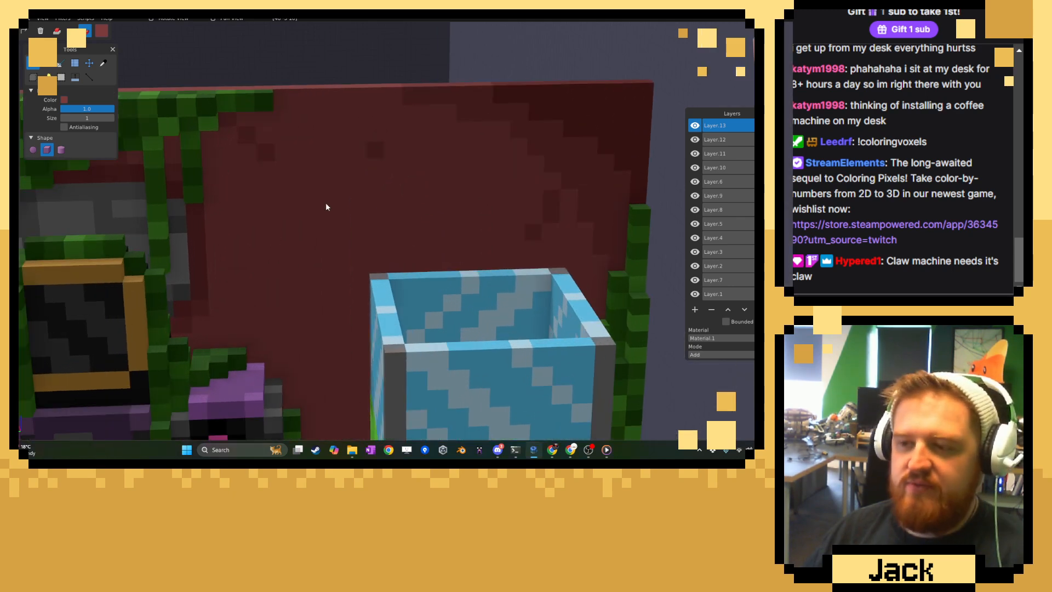
key("c")
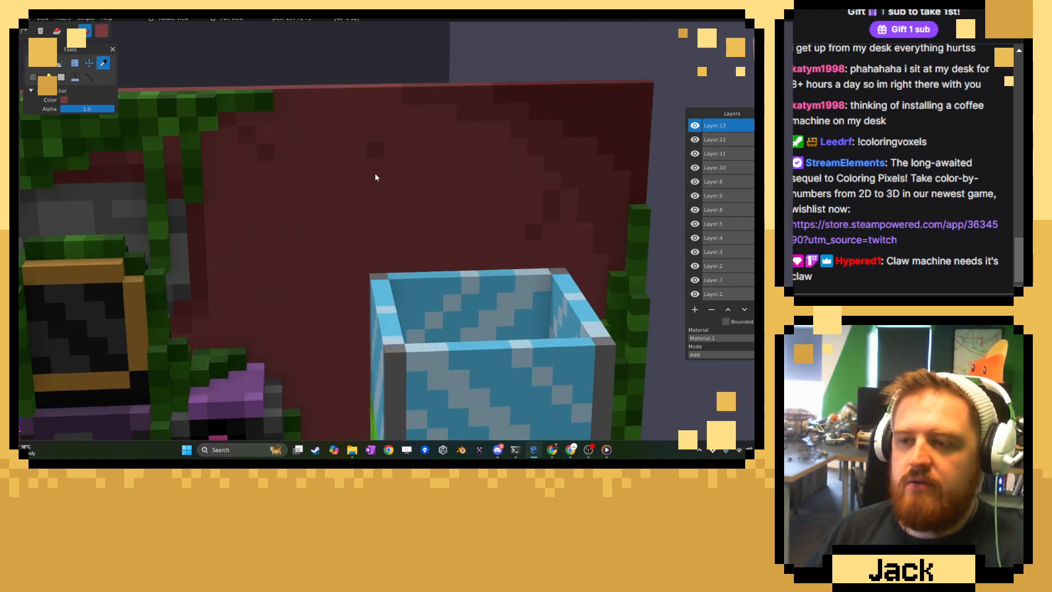
scroll(381, 152, "up", 1)
left_click(32, 62)
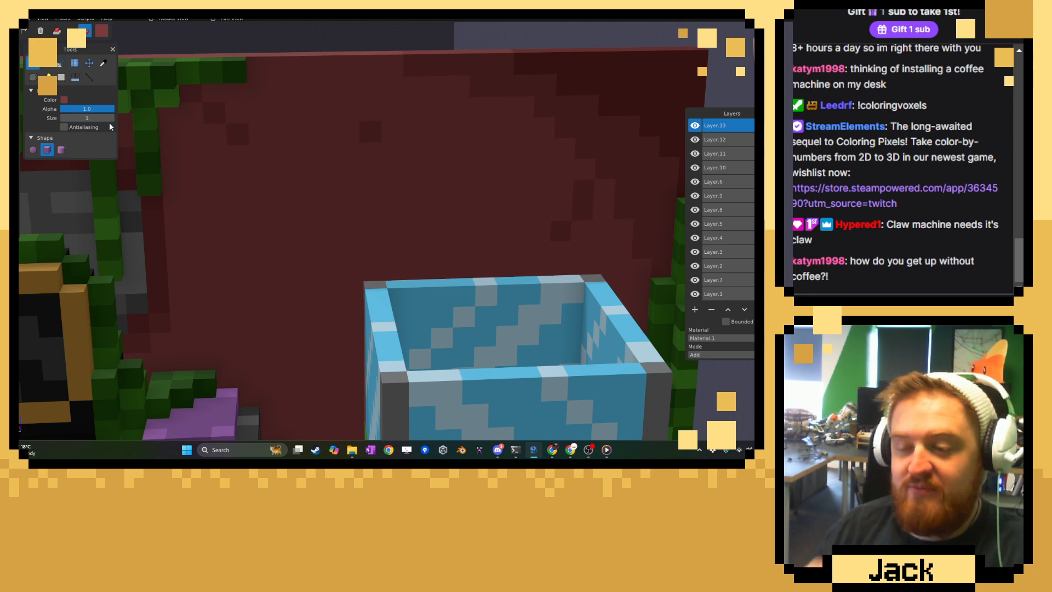
left_click(103, 63)
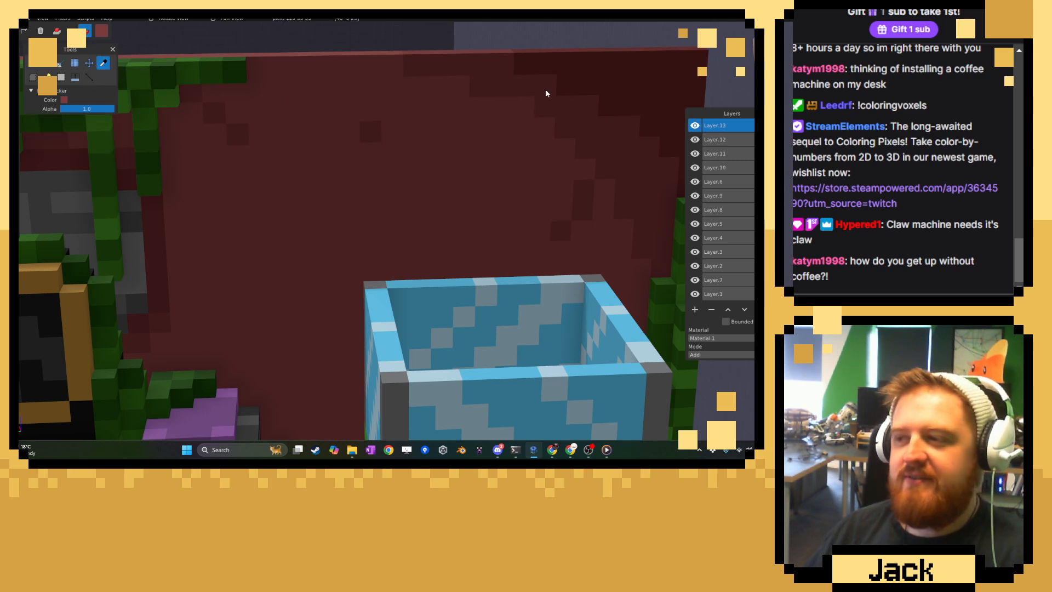
left_click(34, 62)
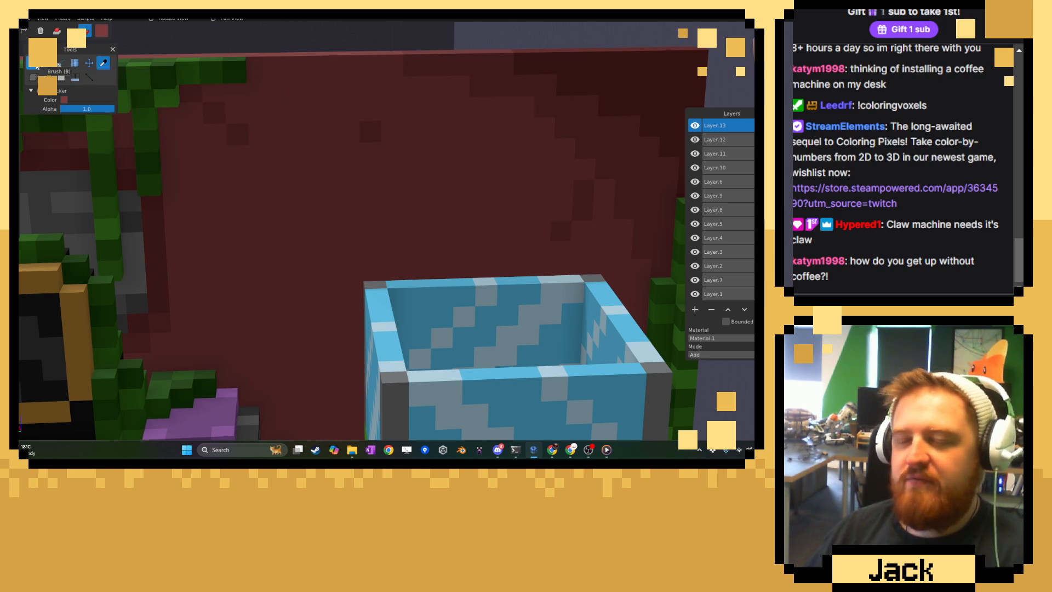
Make Layer 5 the active layer and paint a diagonal streak of darker red voxels on the wall above the claw machine.
left_click(694, 228)
left_click(695, 228)
left_click(694, 228)
left_click(695, 228)
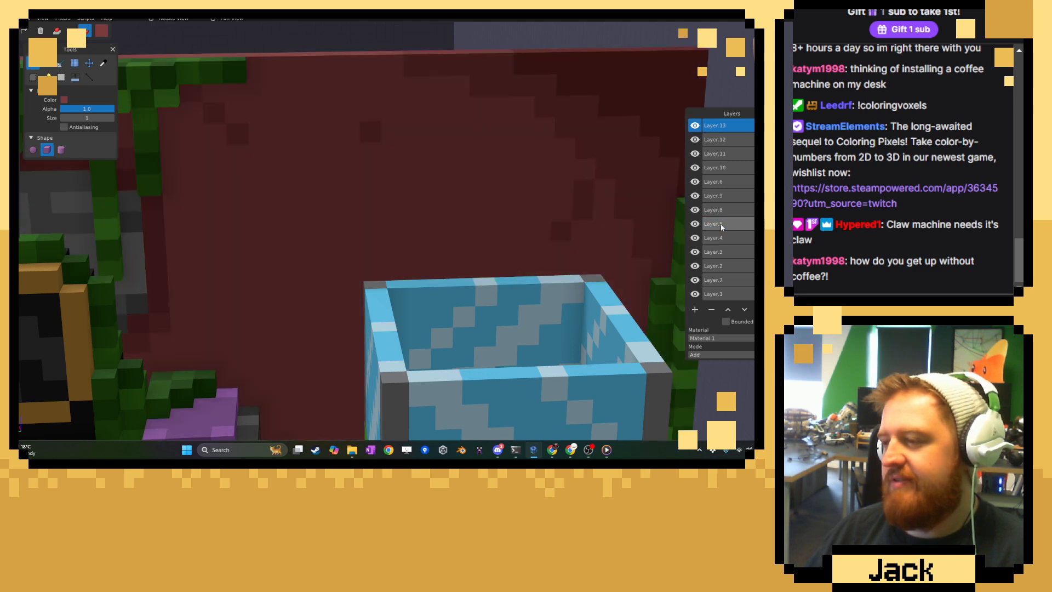
left_click(719, 226)
scroll(340, 227, "up", 2)
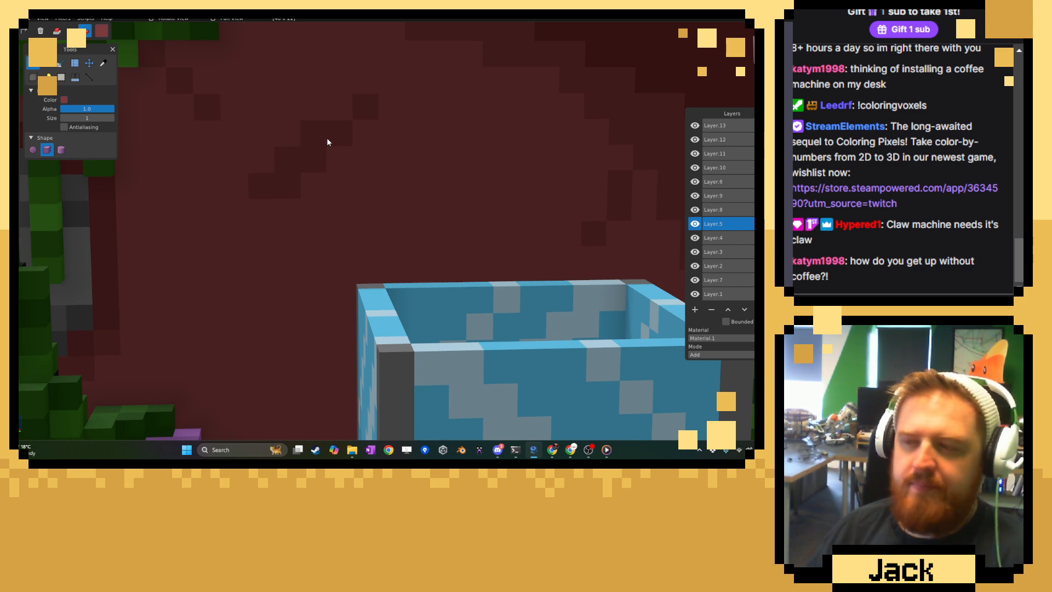
right_click_drag(429, 101, 390, 140)
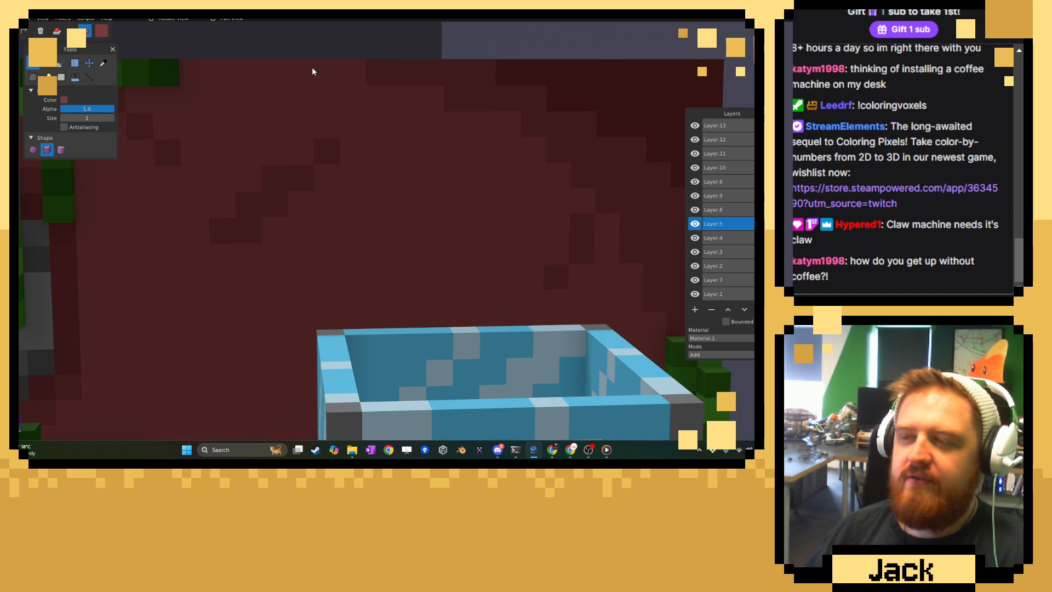
Sample the wall's darker red again and extend the diagonal streak with extra voxels at its upper end.
left_click(103, 62)
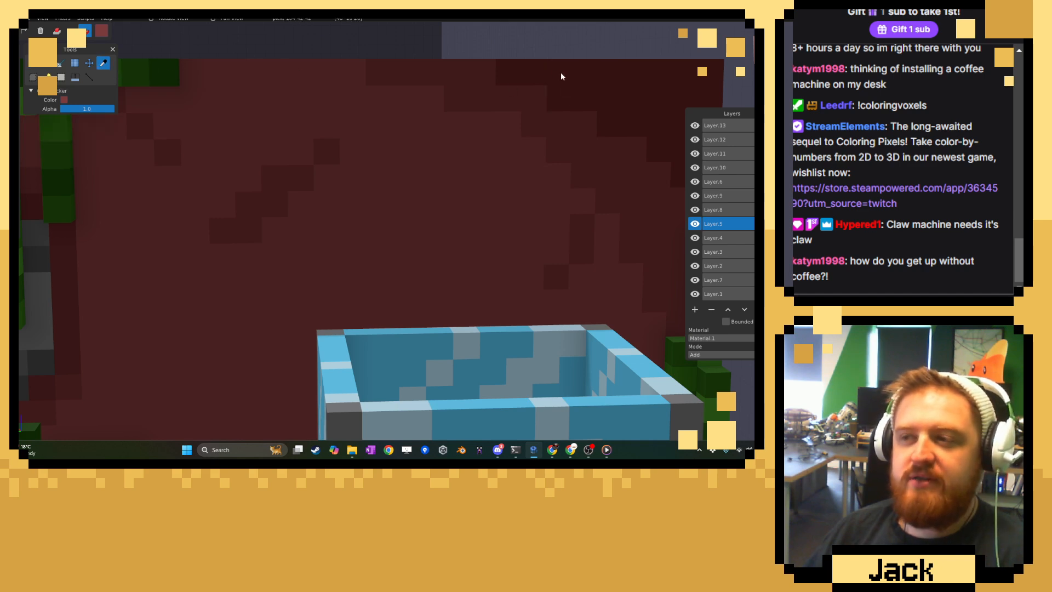
scroll(283, 185, "down", 6)
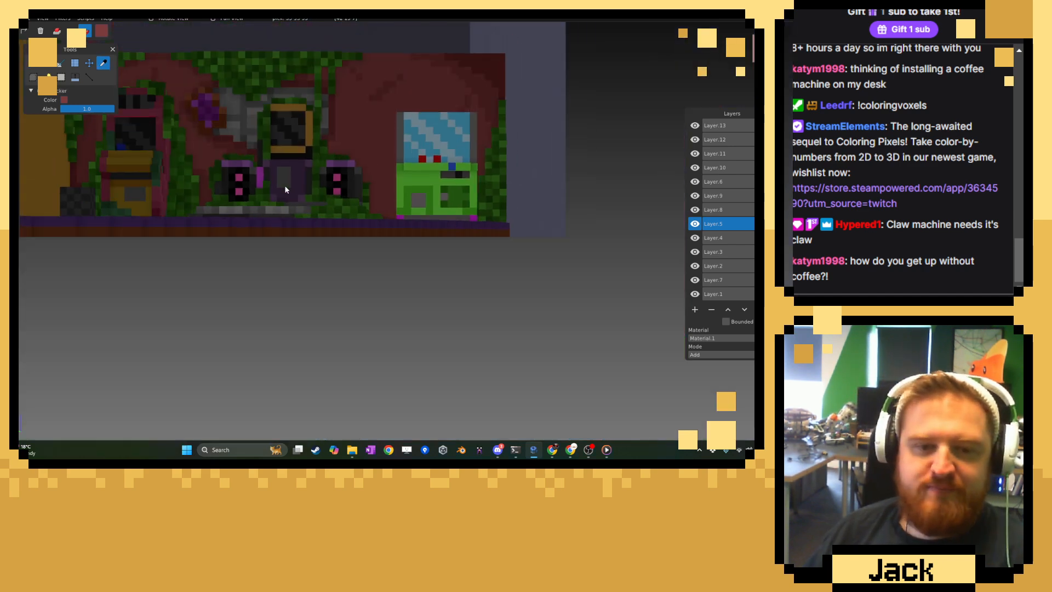
middle_click_drag(286, 188, 347, 226)
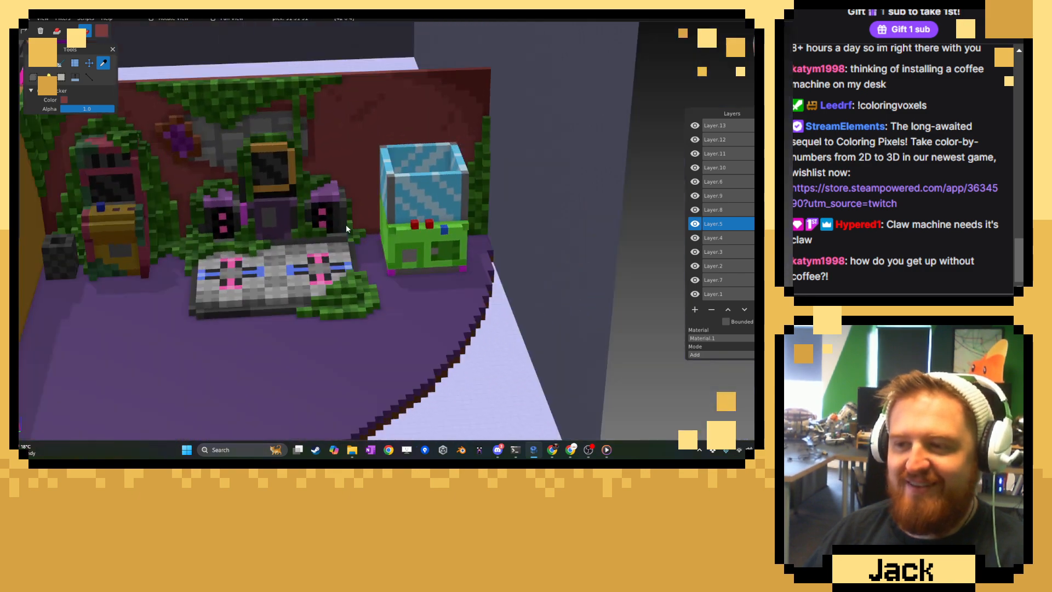
right_click_drag(346, 226, 350, 300)
scroll(351, 299, "up", 6)
scroll(360, 299, "up", 4)
middle_click_drag(359, 264, 288, 252)
right_click_drag(288, 253, 338, 277)
scroll(339, 277, "up", 3)
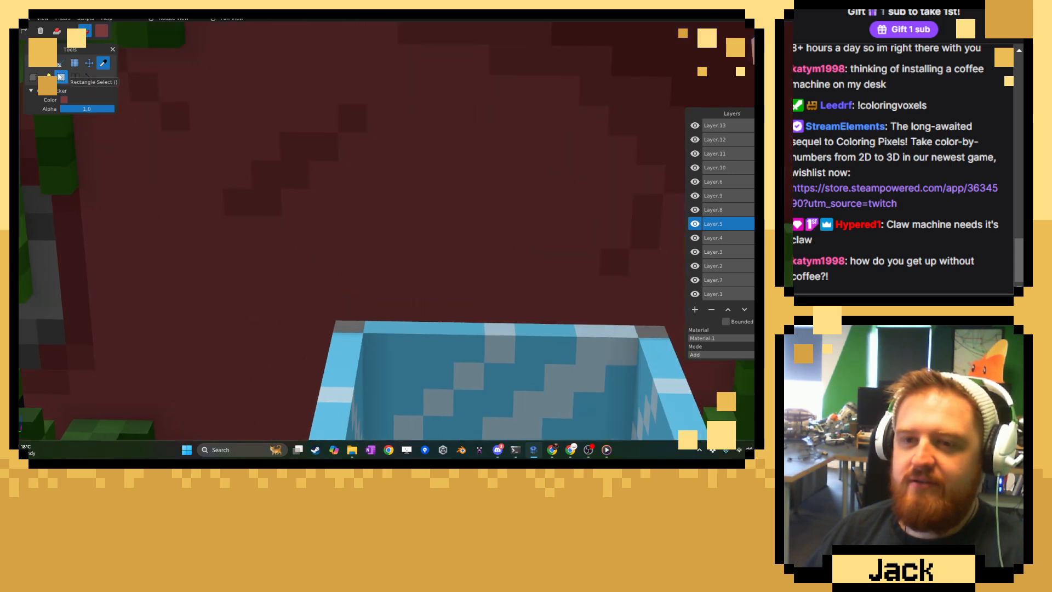
left_click(33, 63)
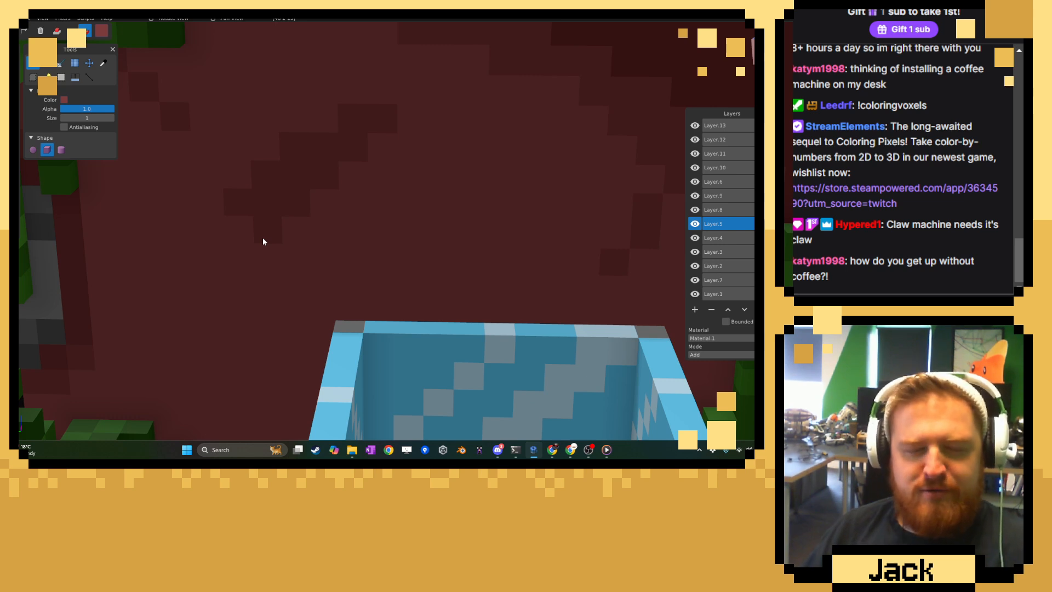
Sample the wall's darkest red and paint a shadow of single voxels along the underside of the diagonal streak.
left_click(103, 65)
scroll(611, 150, "down", 3)
left_click(414, 165)
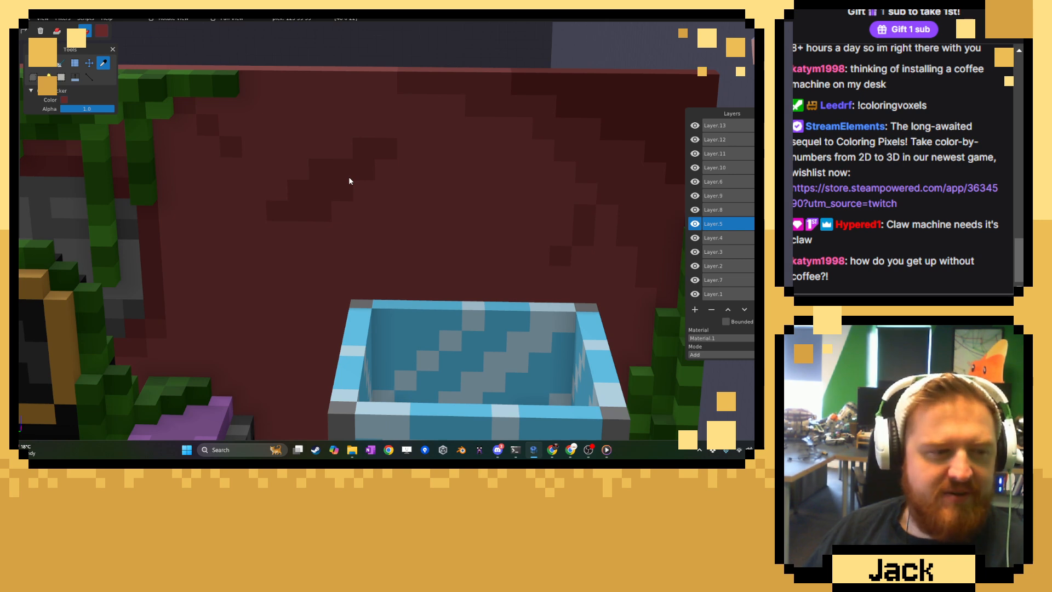
scroll(349, 177, "up", 2)
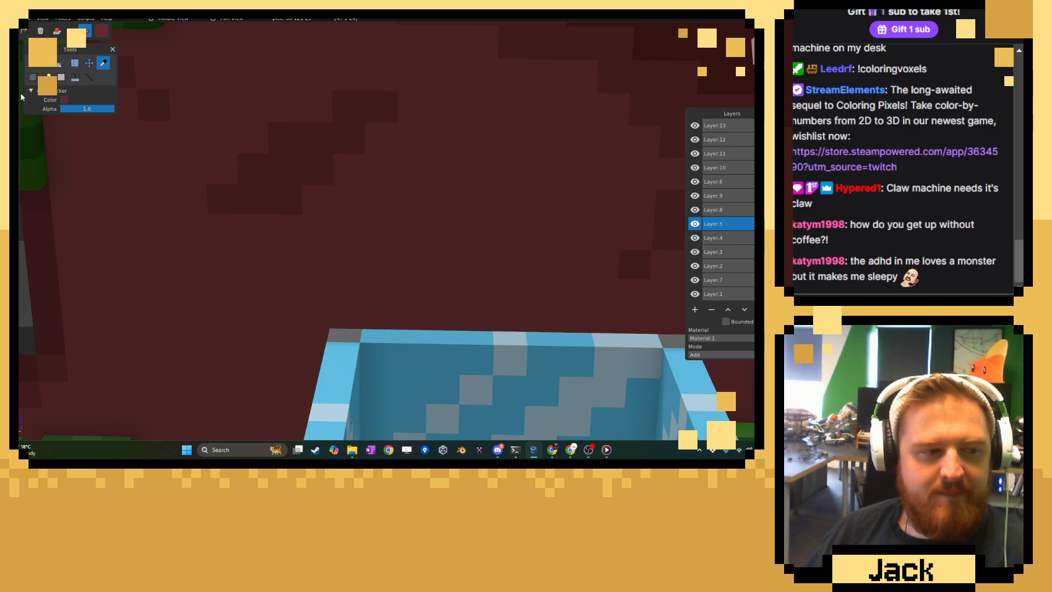
left_click(36, 67)
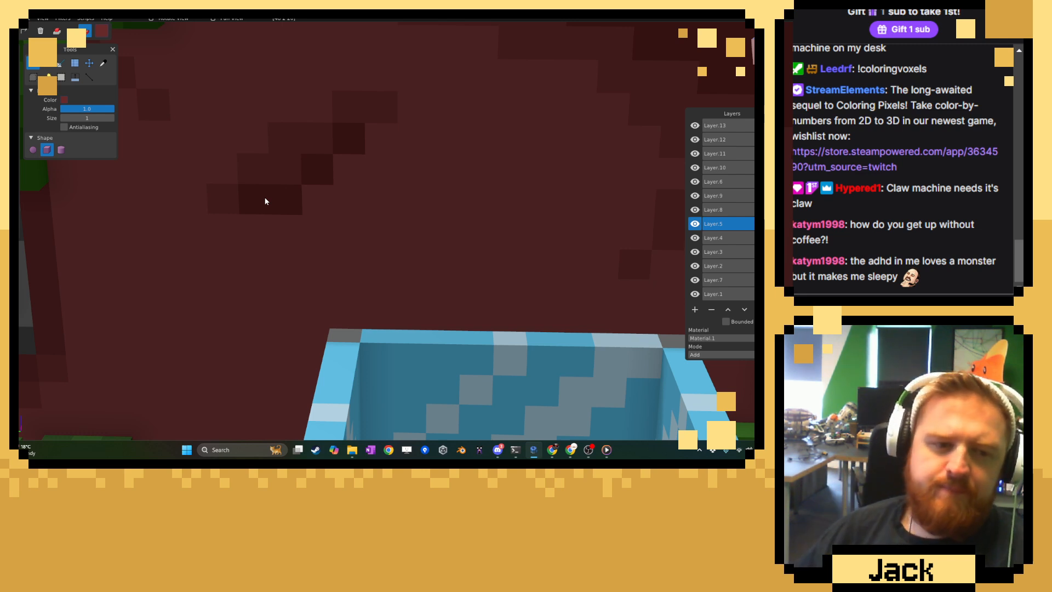
Sample a dark red from the wall and paint the upper and claw-machine-side edges of a patch outline beside the dance machine.
scroll(301, 238, "down", 5)
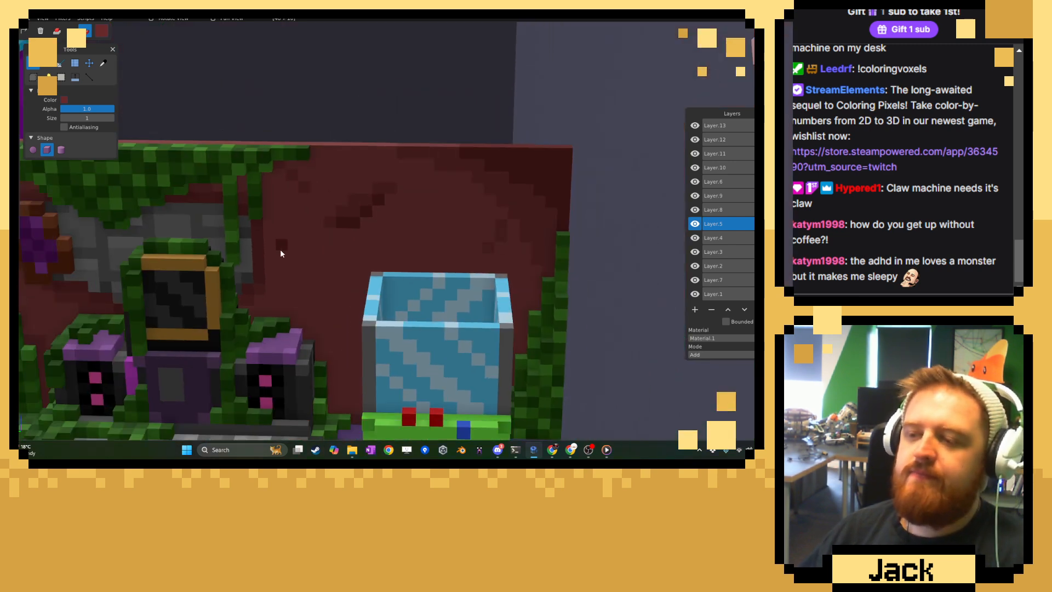
scroll(307, 284, "up", 8)
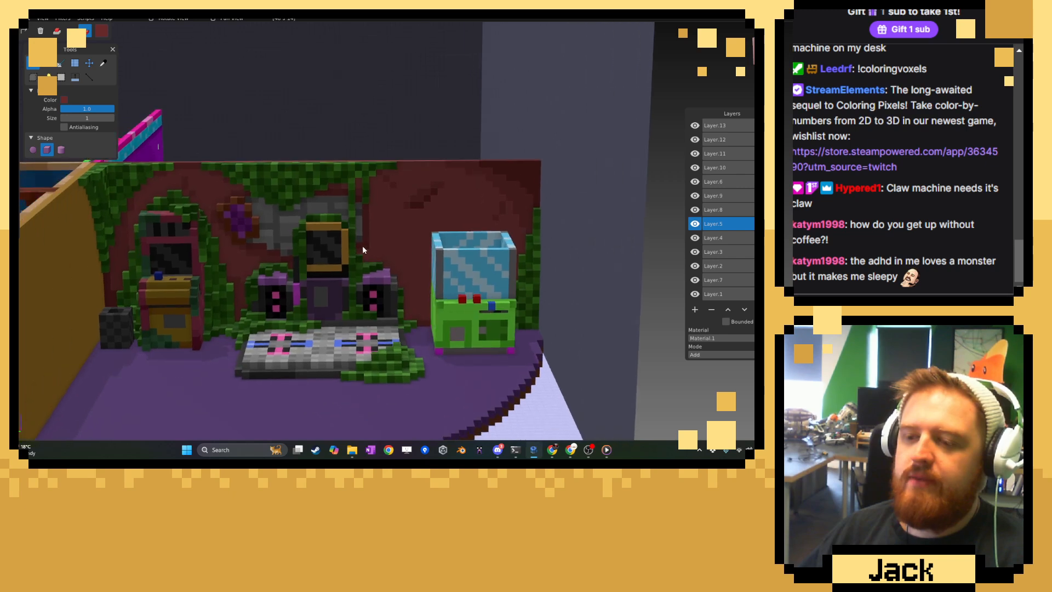
key("ctrl")
scroll(308, 200, "up", 2)
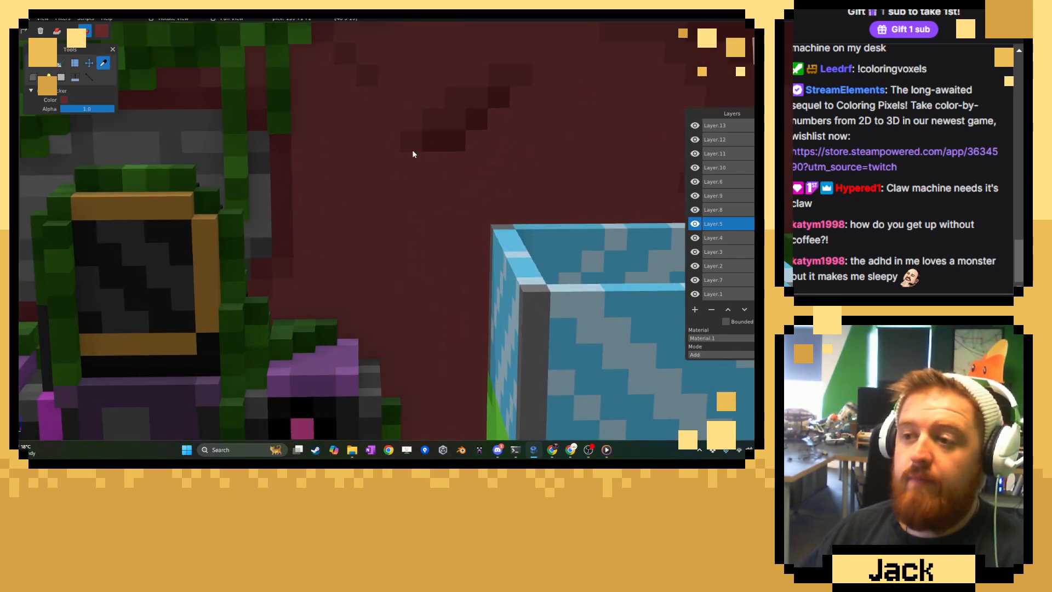
left_click(34, 64)
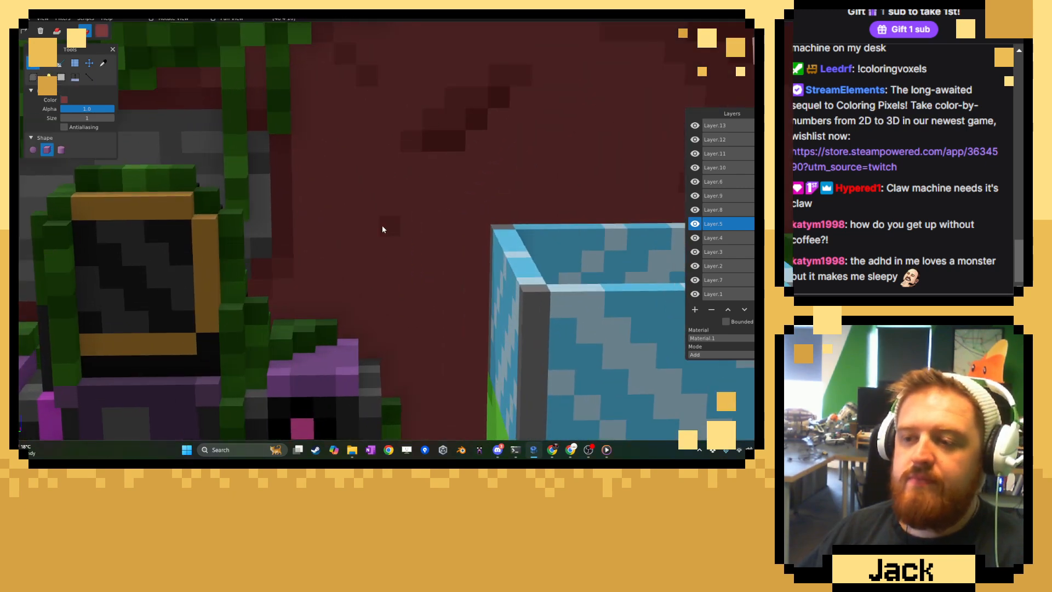
left_click_drag(403, 245, 429, 278)
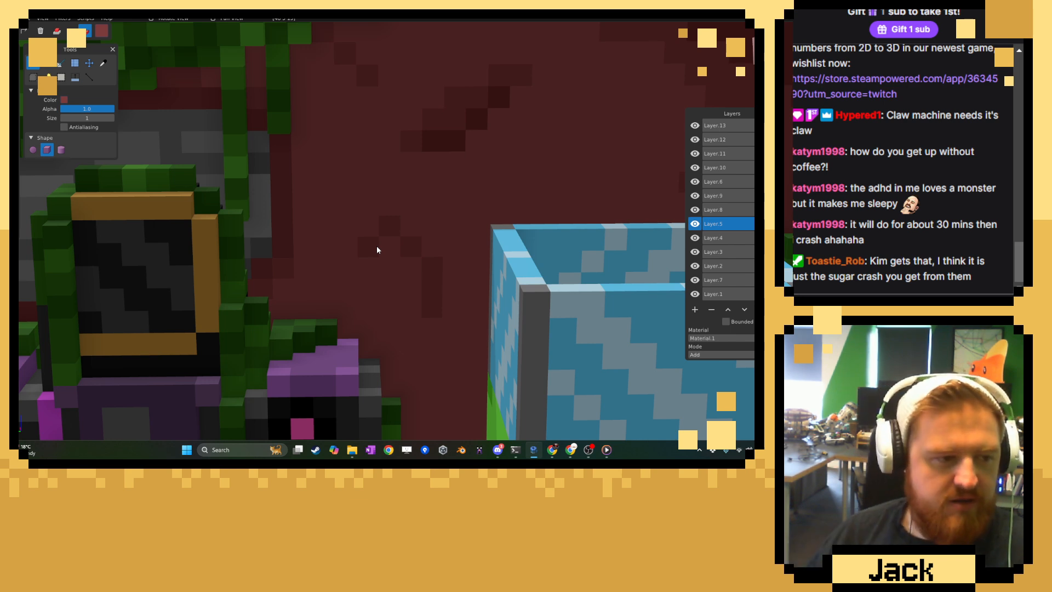
Close the patch's dark-red outline along its remaining edges, undoing misplaced voxels.
left_click(389, 295)
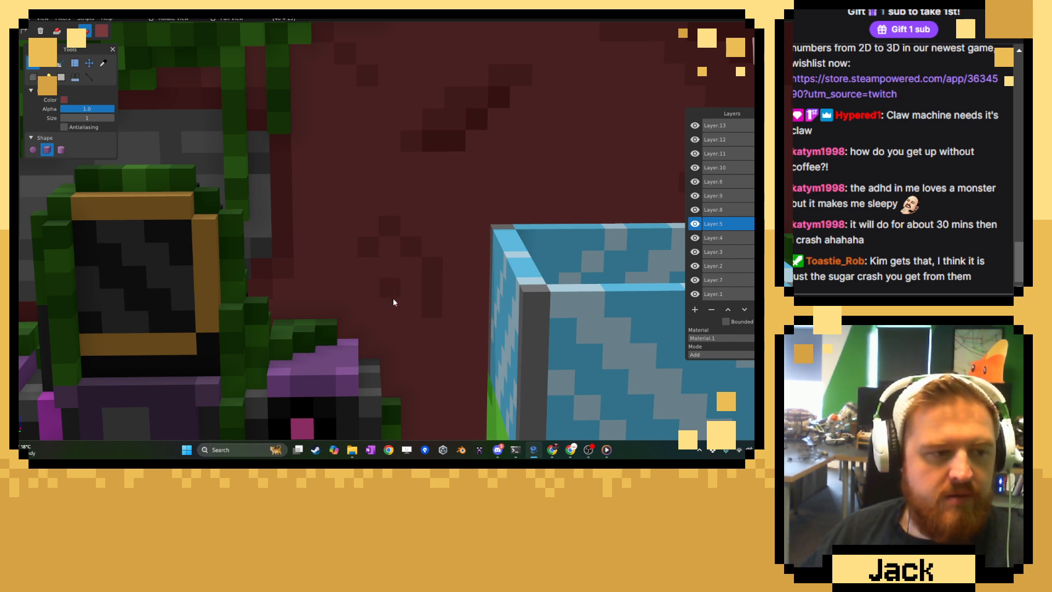
key("ctrl+z")
left_click(431, 335)
key("ctrl+z")
left_click(448, 258)
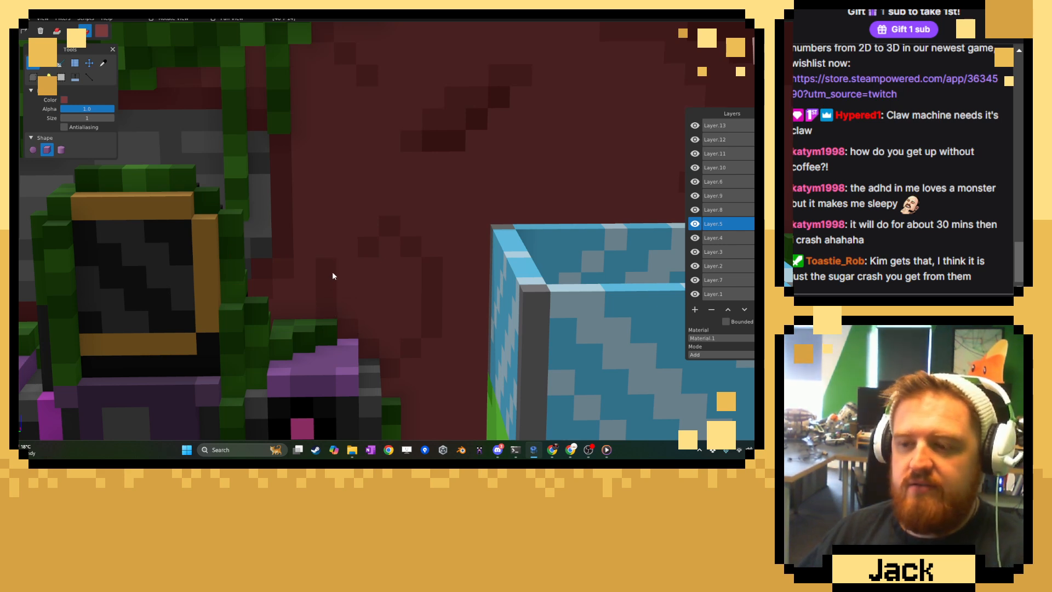
left_click(103, 63)
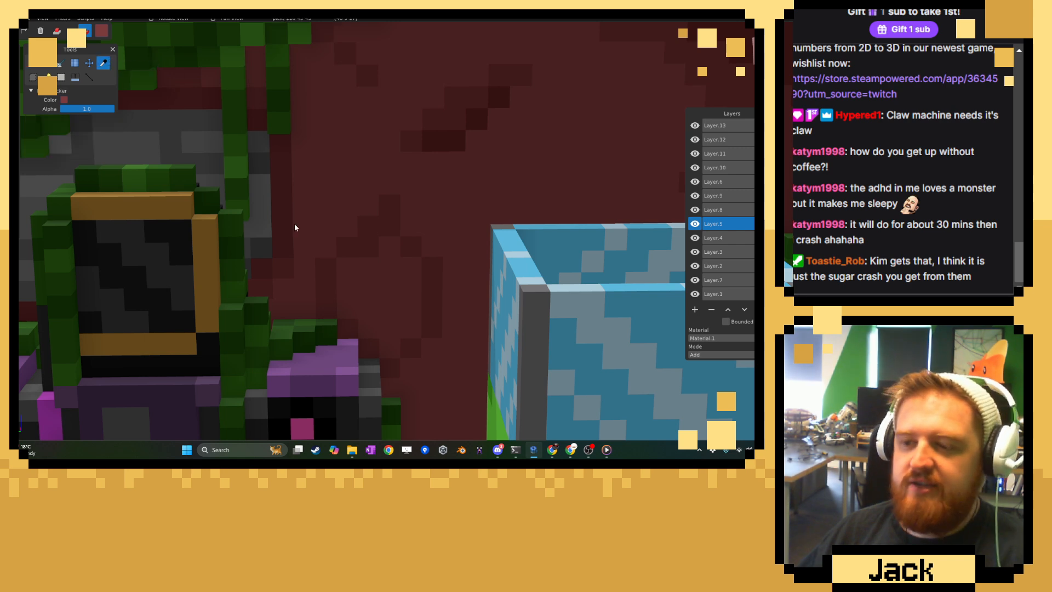
left_click(36, 63)
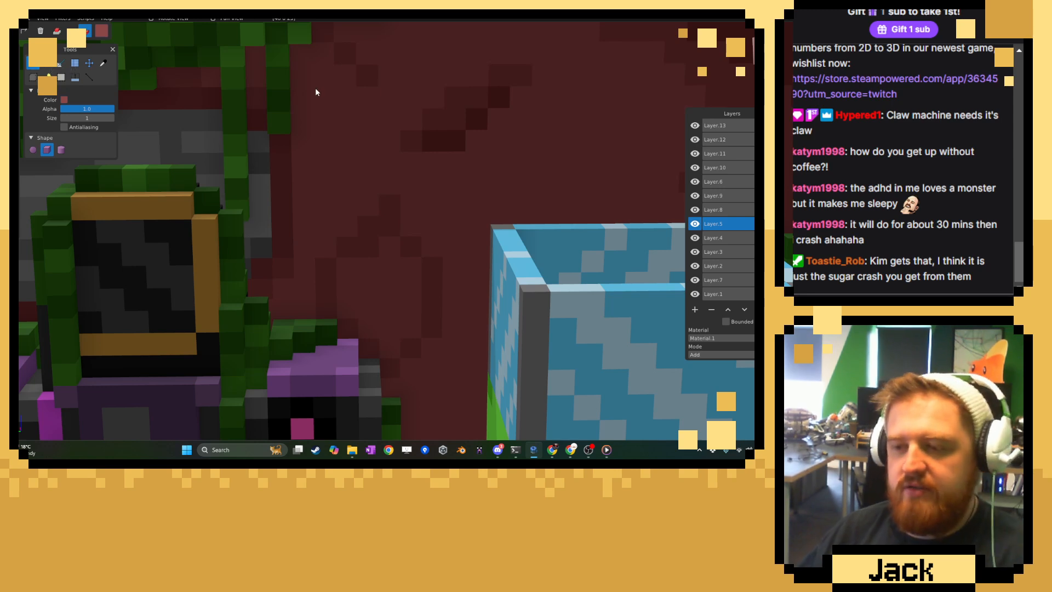
left_click(387, 236)
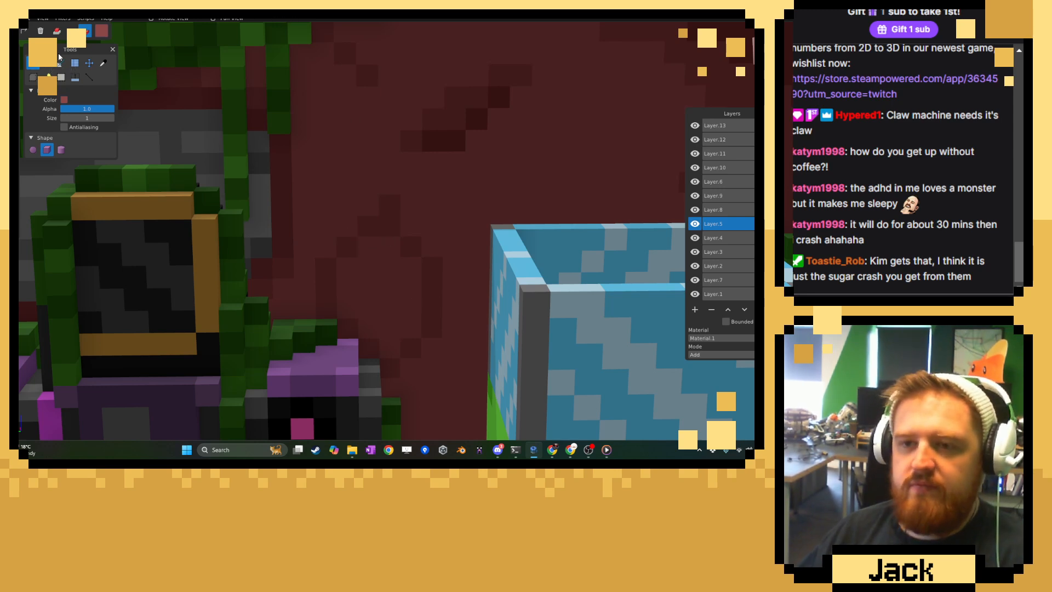
Sample a grey from the exposed bricks behind the dance machine and fill the outlined wall patch with it.
left_click(104, 64)
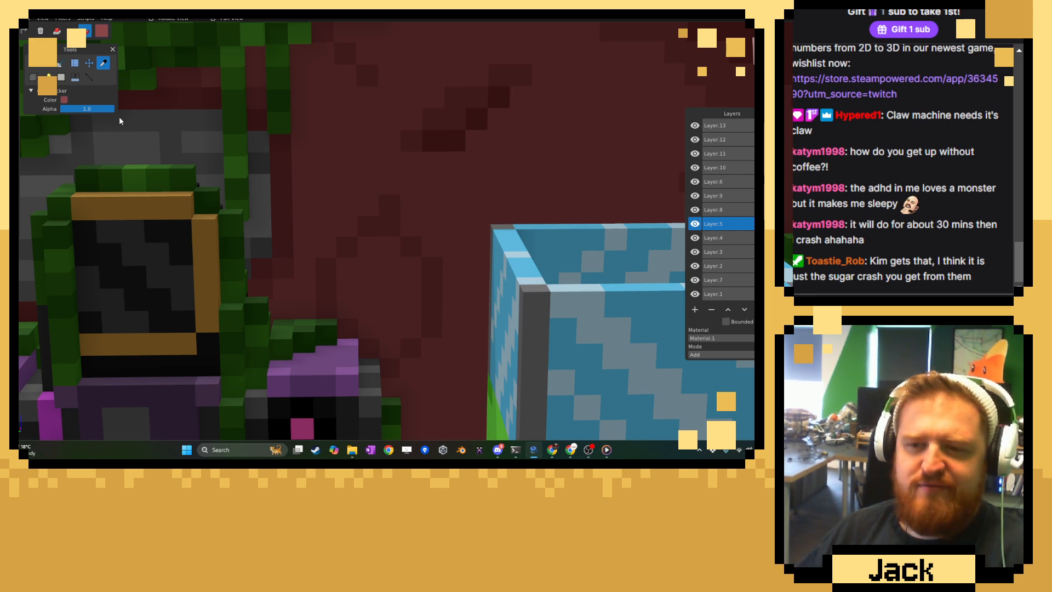
left_click(131, 143)
left_click(38, 65)
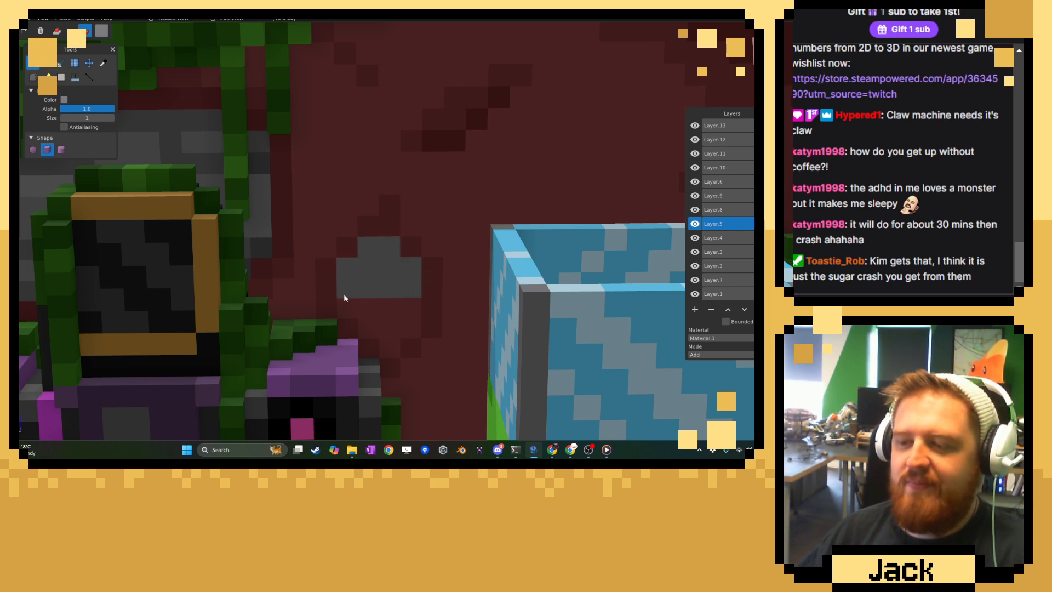
left_click(383, 326)
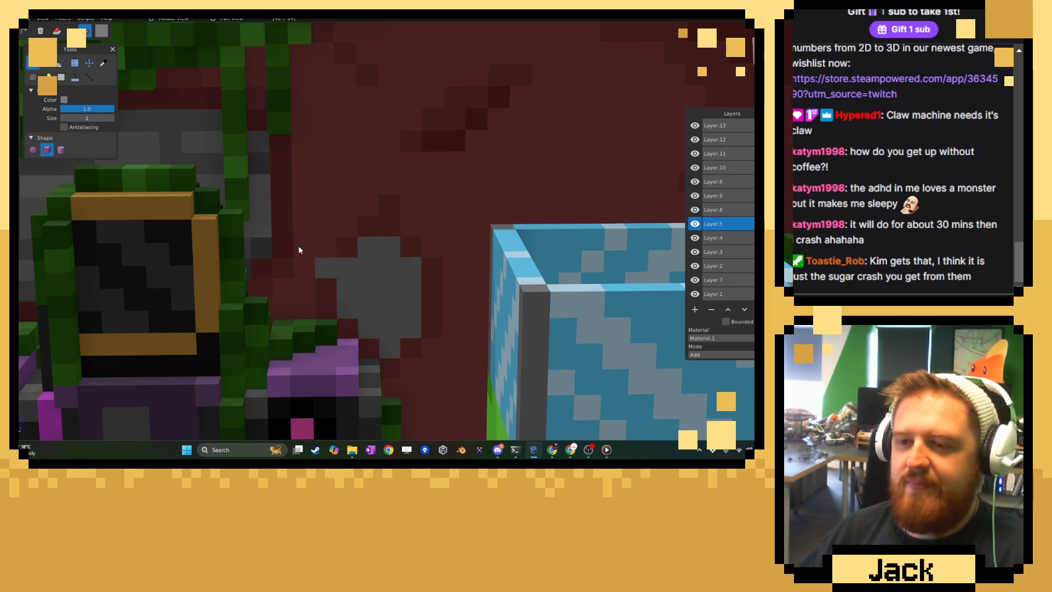
Sample a darker grey from the bricks and shade the border of the grey patch, leaving its centre lighter.
left_click(103, 62)
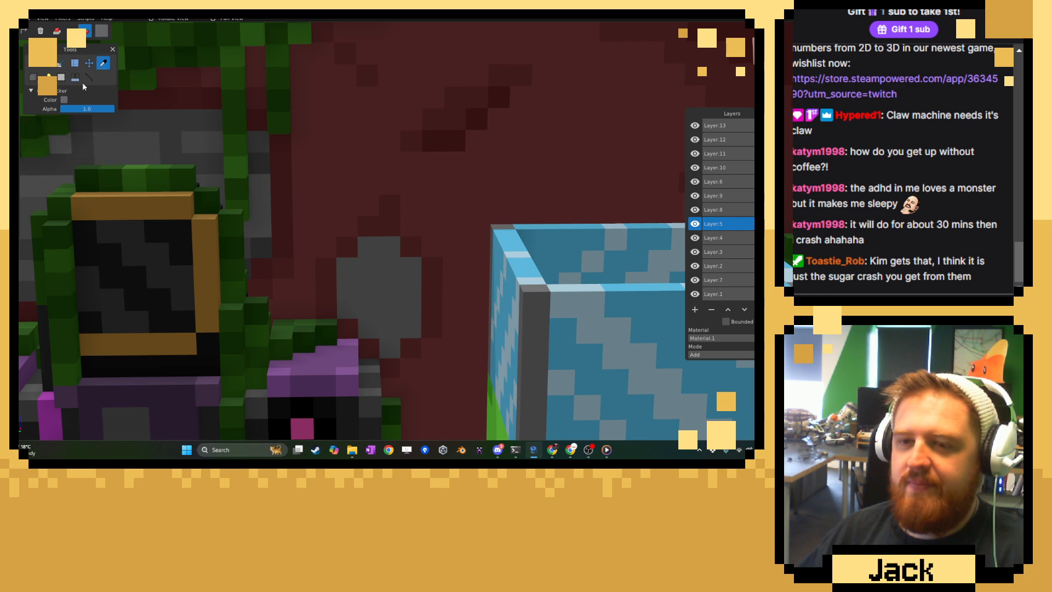
left_click(34, 64)
scroll(332, 210, "down", 4)
mouse_move(333, 211)
middle_mouse_down()
mouse_move(422, 197)
mouse_move(369, 211)
middle_mouse_up()
scroll(381, 263, "up", 3)
left_click(354, 270)
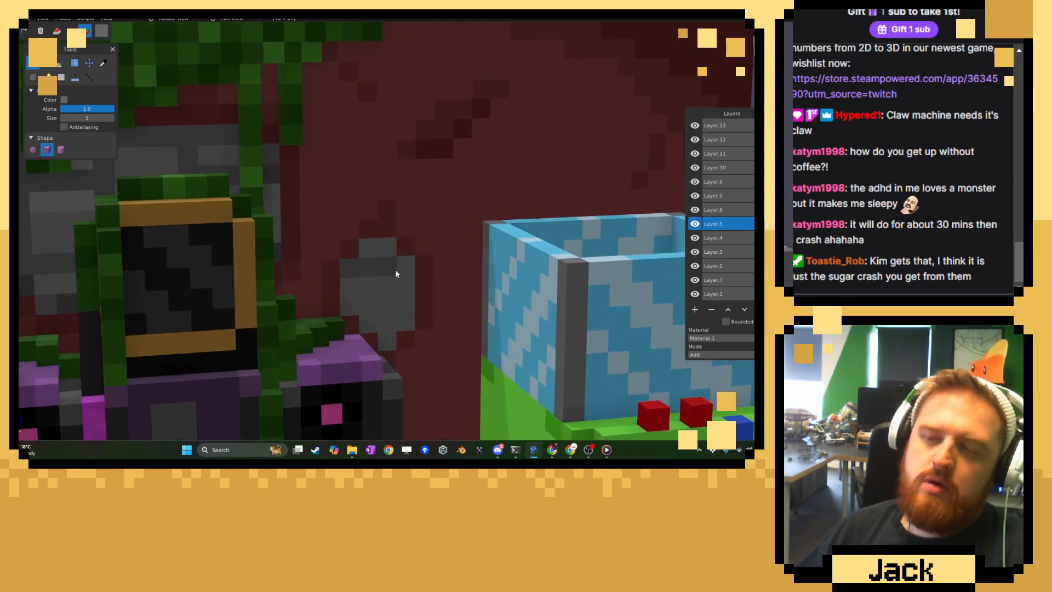
left_click(347, 292)
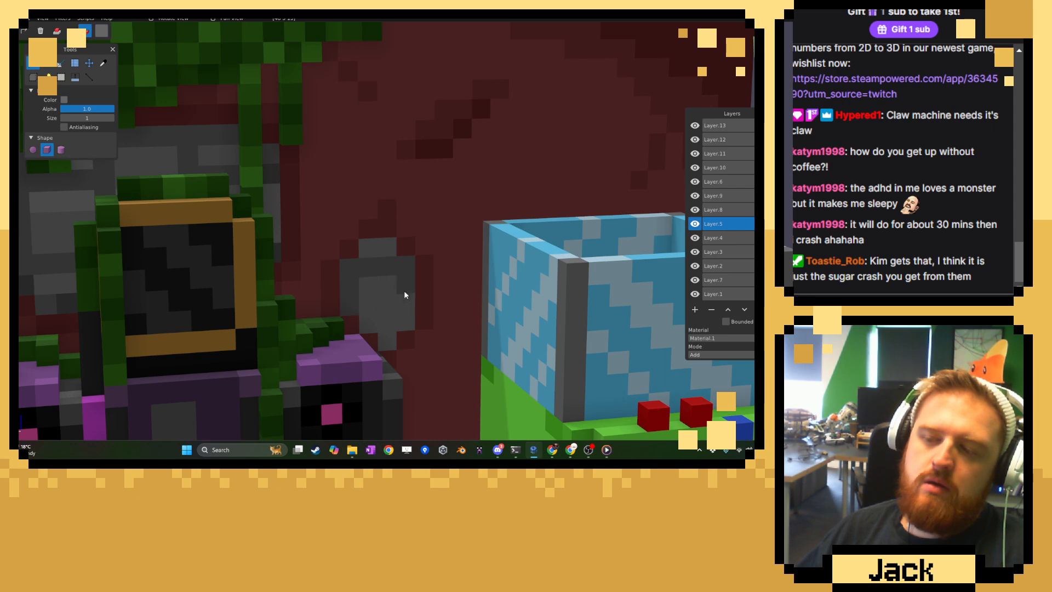
left_click(371, 323)
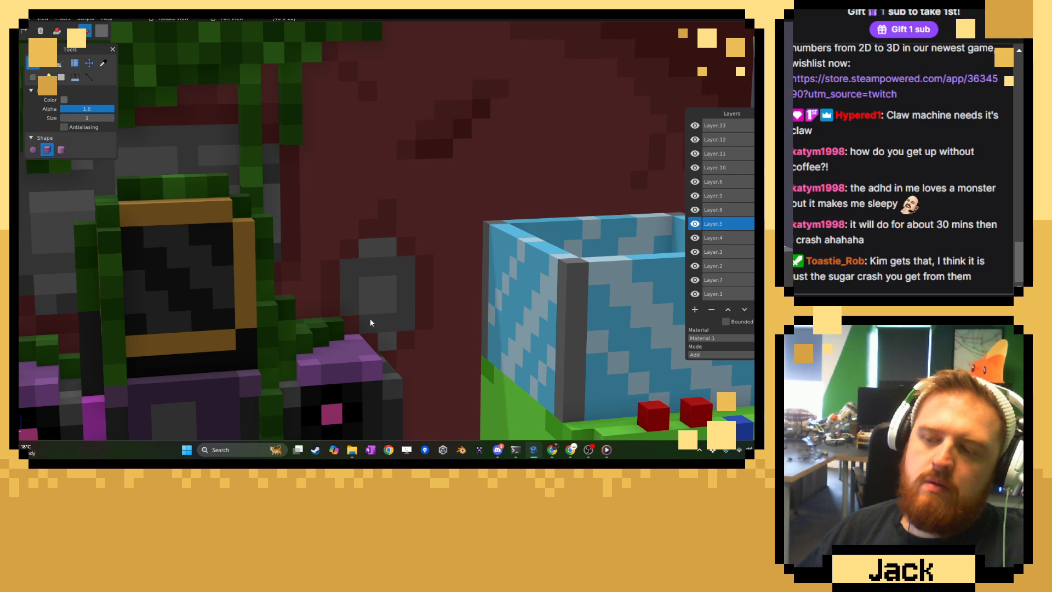
left_click(375, 256)
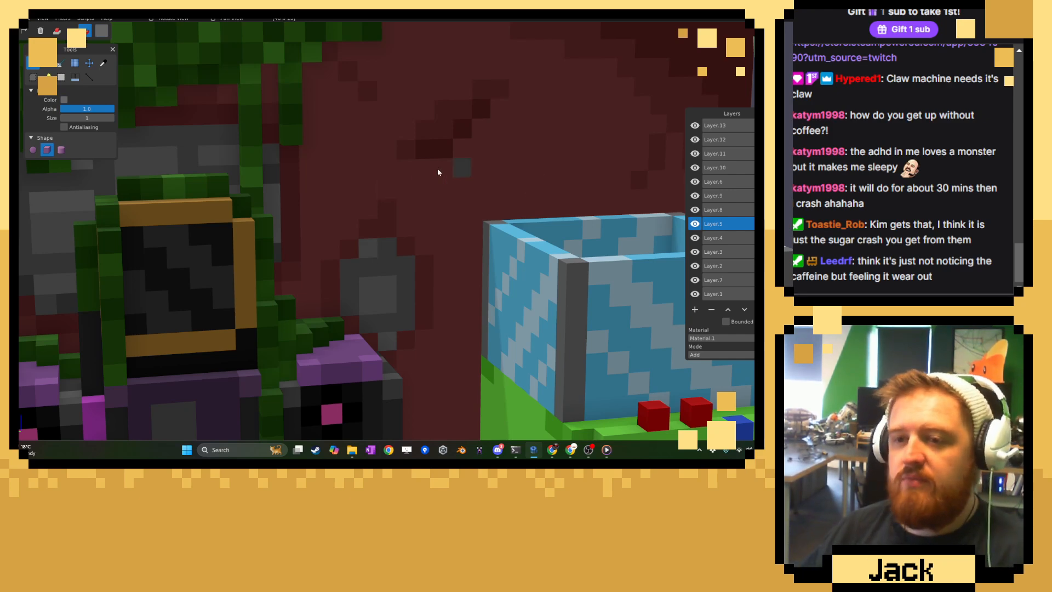
Sample a lighter grey from the exposed bricks and return to the brush for the patch's centre.
left_click(102, 62)
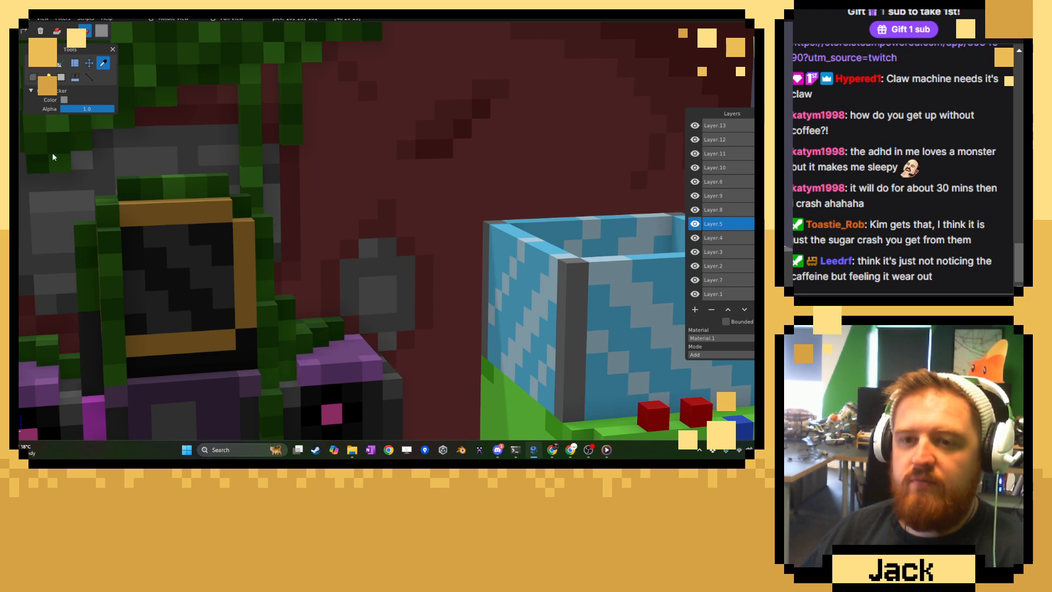
left_click(33, 64)
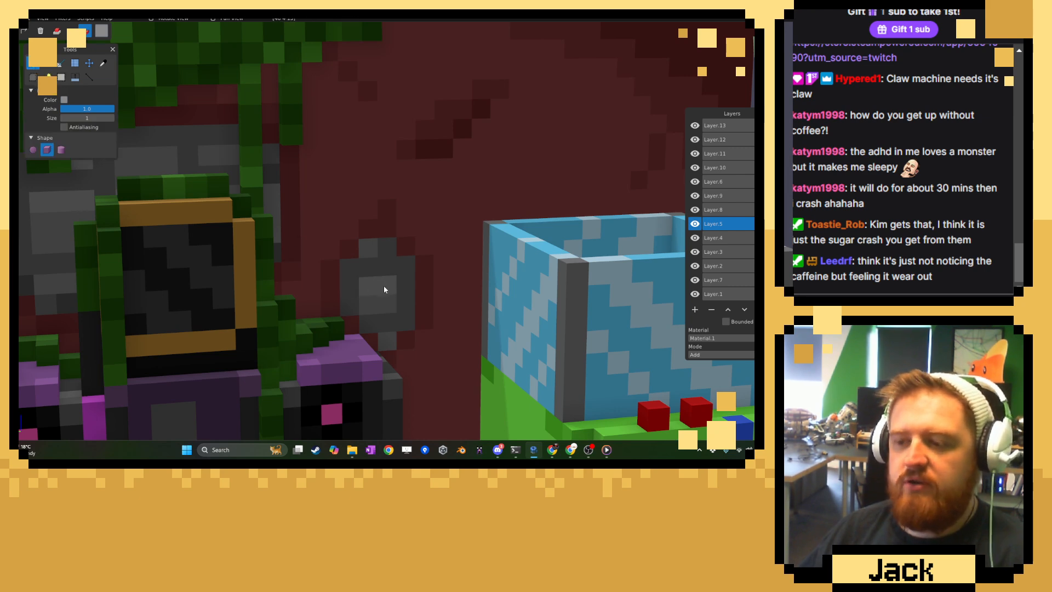
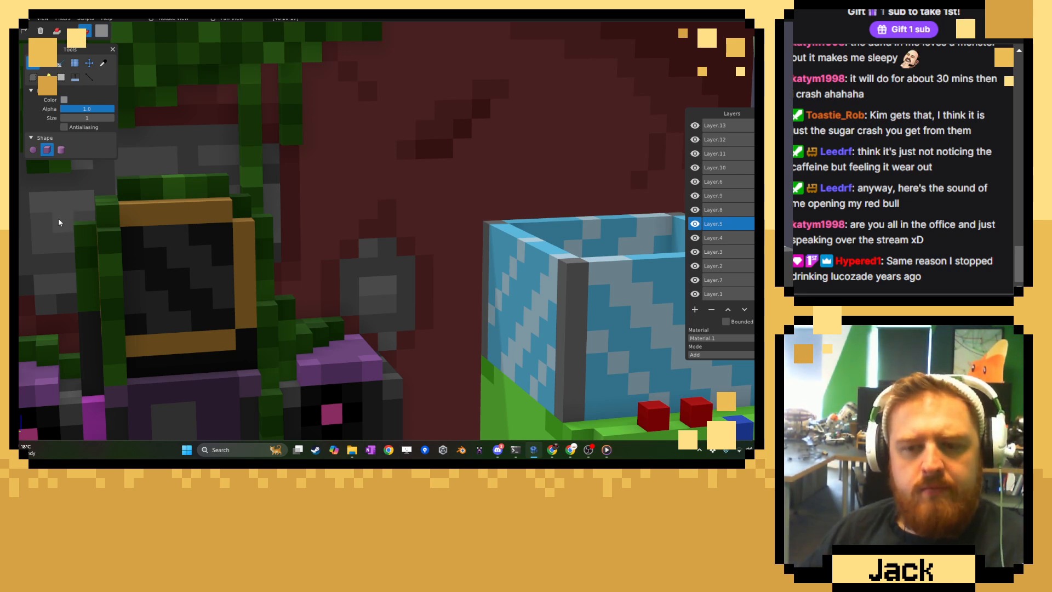
Examine the grey brick patch and dark cracks on the red arcade wall from near and far.
scroll(280, 247, "down", 5)
middle_click_drag(290, 243, 245, 241)
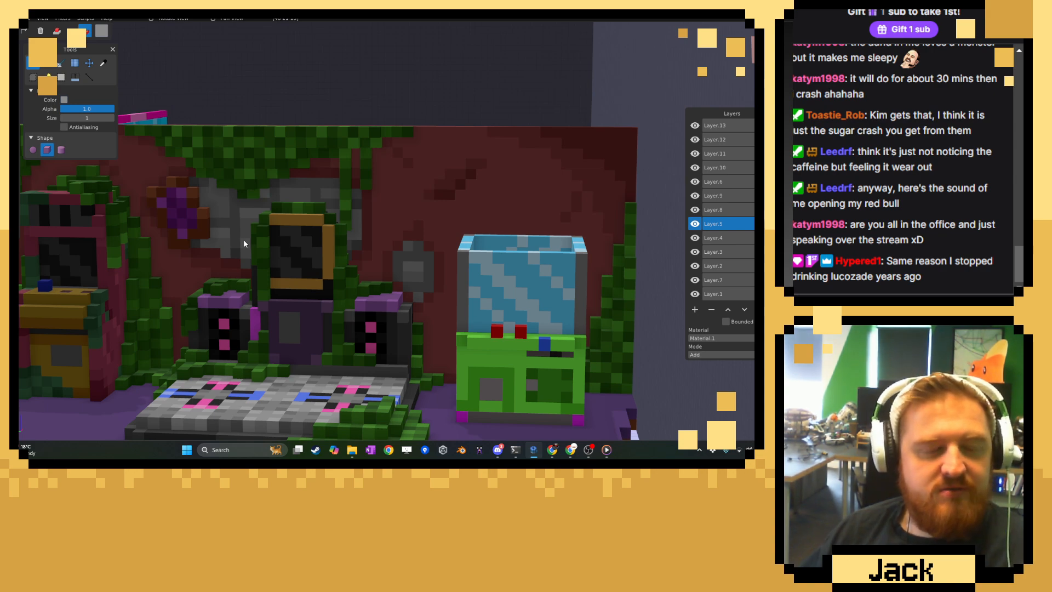
scroll(302, 253, "down", 2)
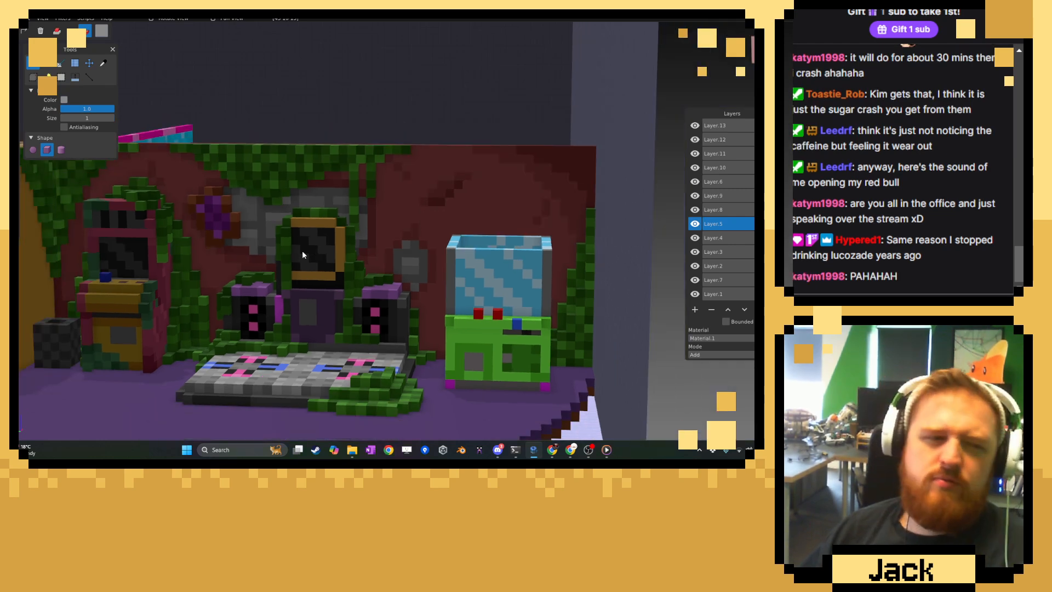
scroll(297, 252, "up", 4)
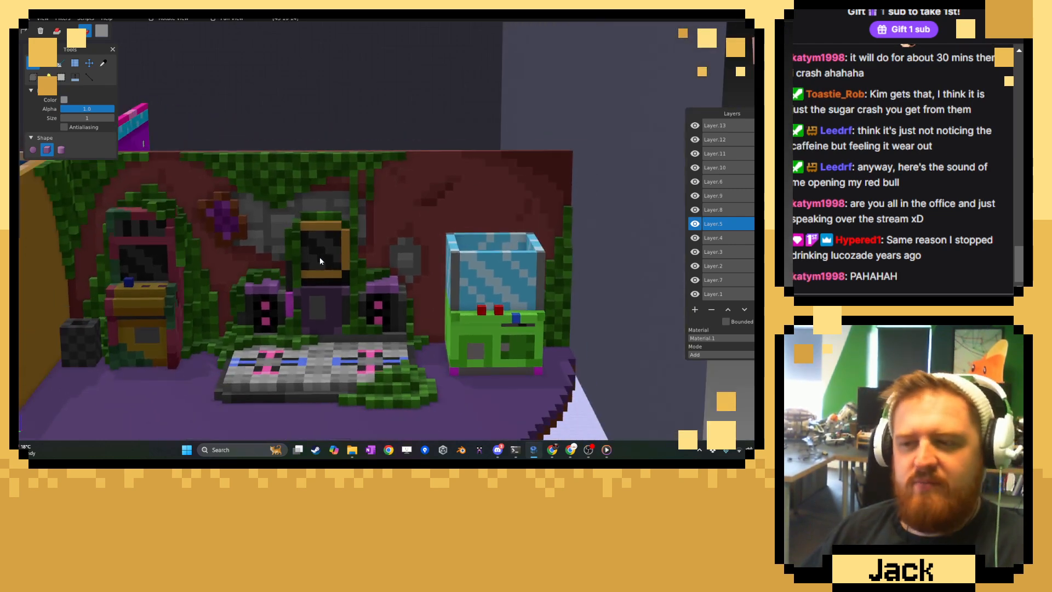
right_click_drag(329, 257, 351, 266)
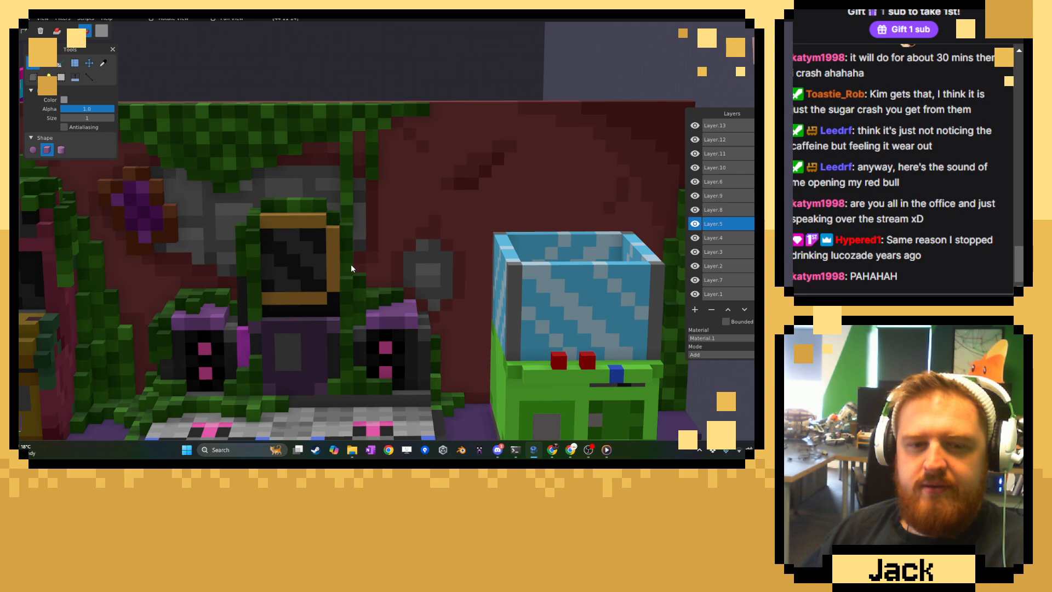
scroll(351, 266, "down", 1)
scroll(352, 264, "down", 2)
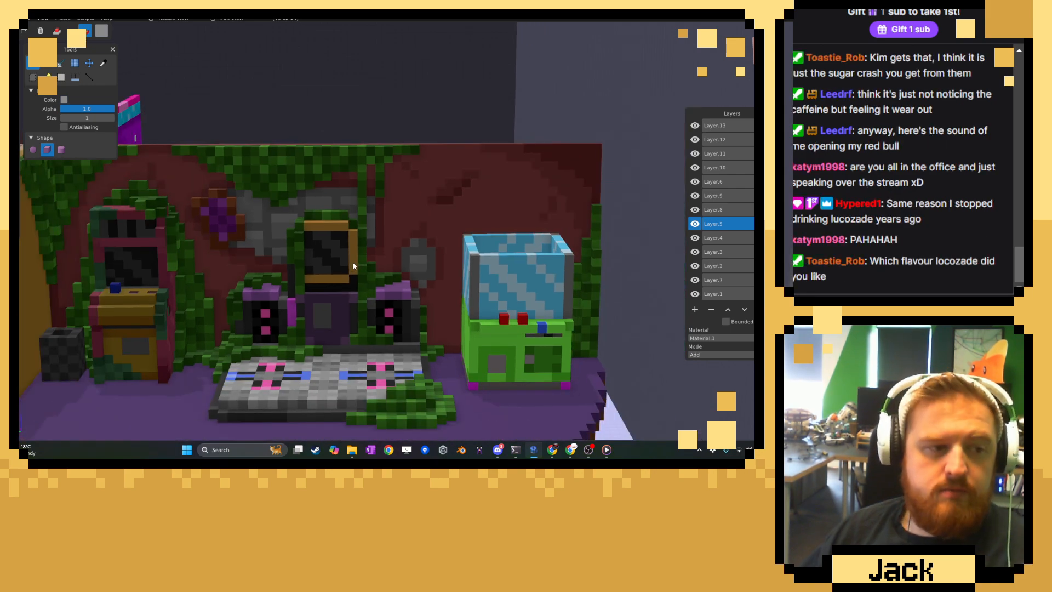
scroll(353, 265, "up", 5)
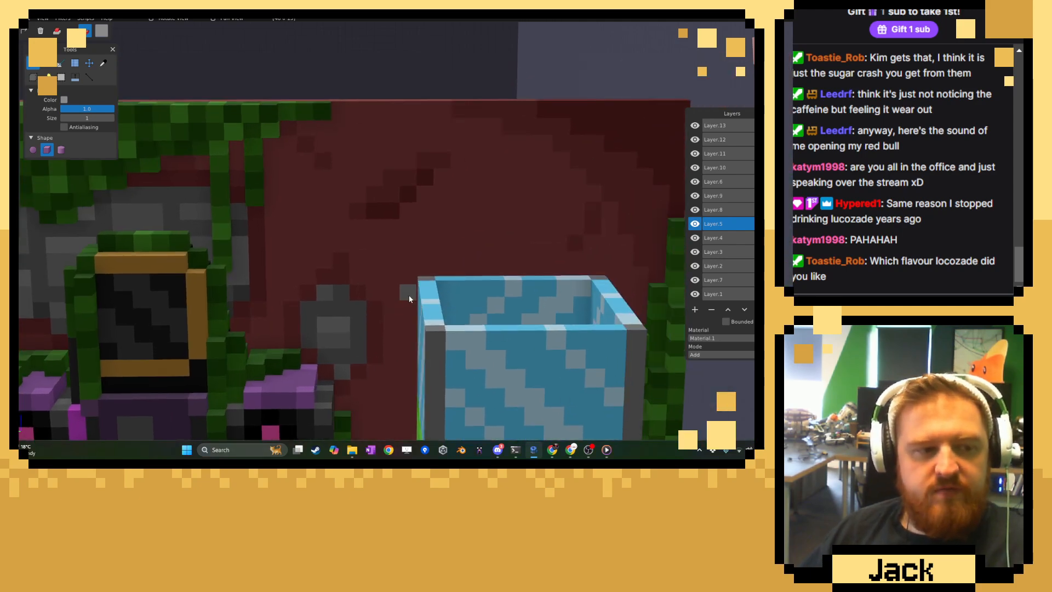
middle_click_drag(409, 297, 360, 275)
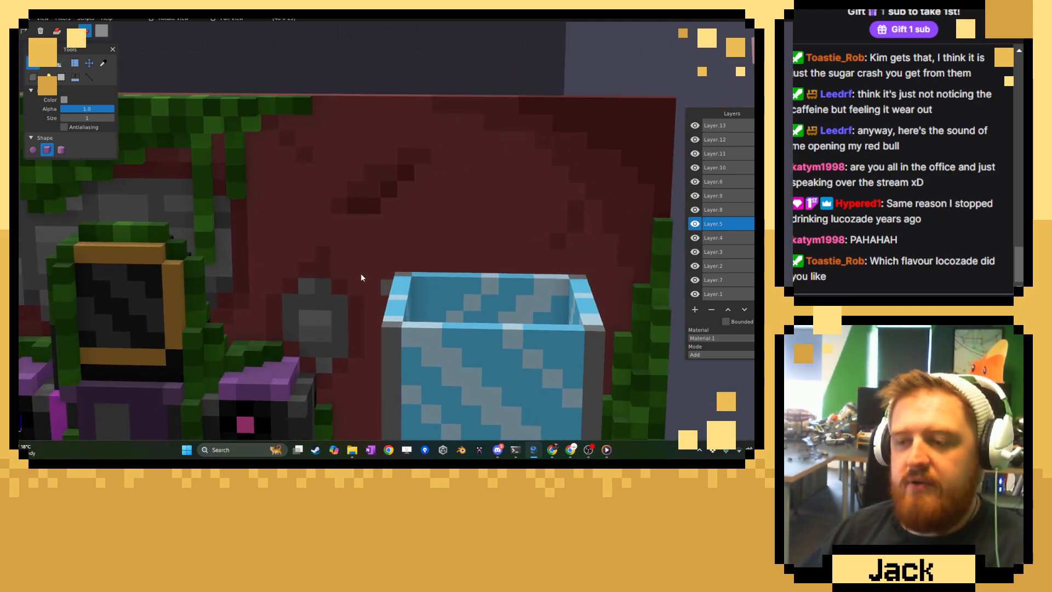
Sample the wall's red and paint over voxels of the dark diagonal crack above the claw machine to break it up.
left_click(104, 63)
scroll(320, 186, "up", 2)
left_click(330, 164)
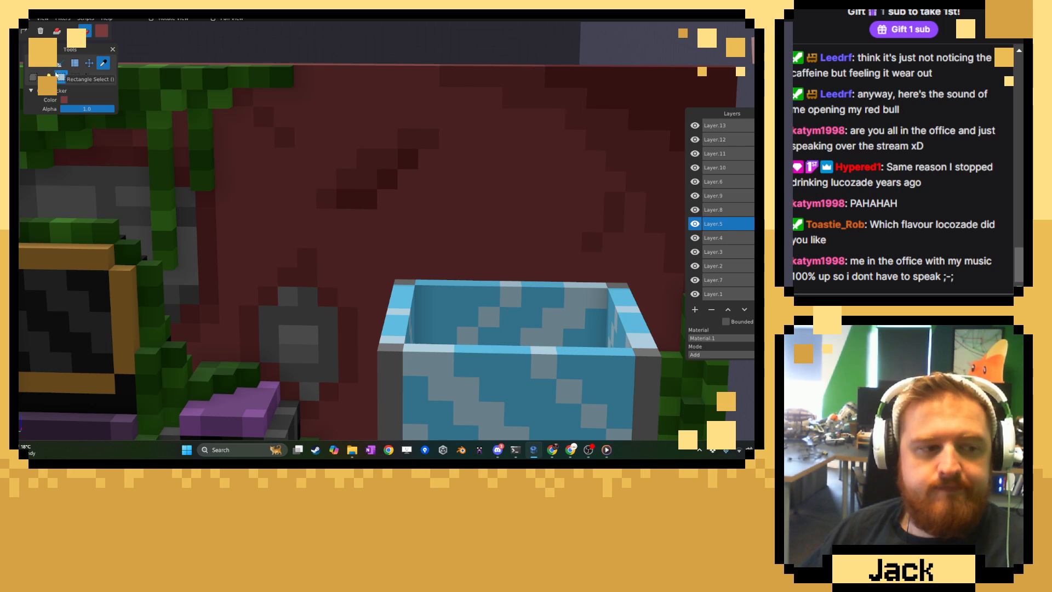
left_click(32, 62)
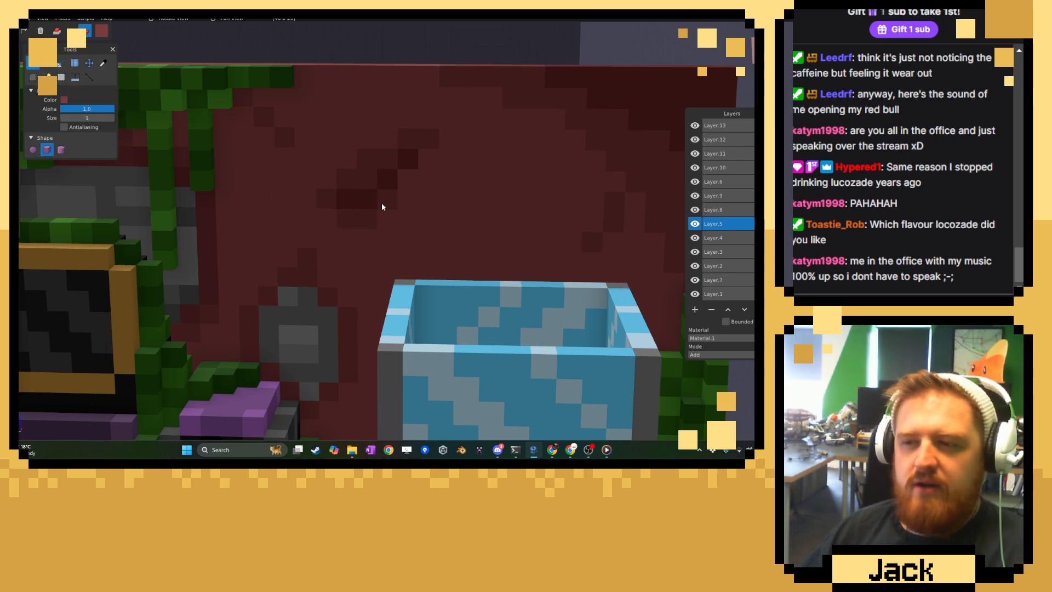
left_click_drag(382, 207, 425, 166)
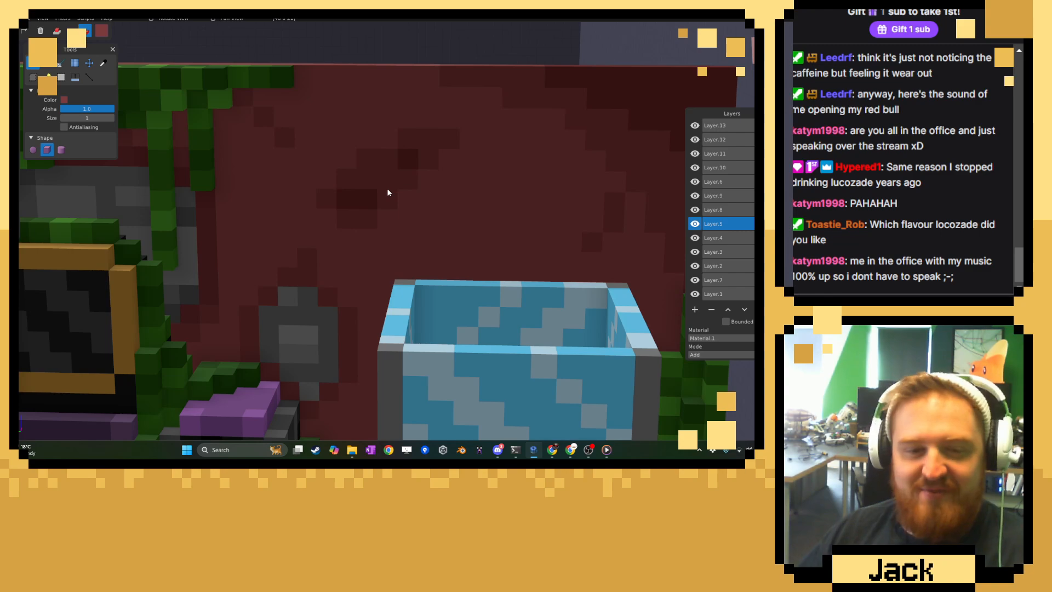
Examine the whole overgrown arcade room and its bare floor from low, high and side angles.
scroll(387, 188, "down", 2)
scroll(393, 182, "down", 10)
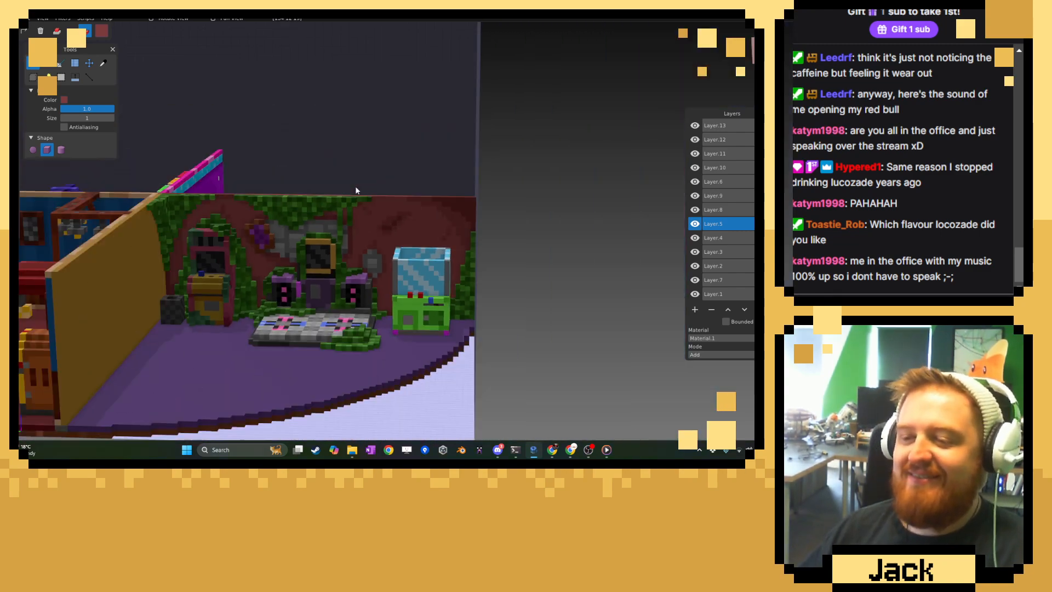
middle_click_drag(355, 187, 438, 203)
middle_click_drag(597, 247, 515, 211)
mouse_move(590, 455)
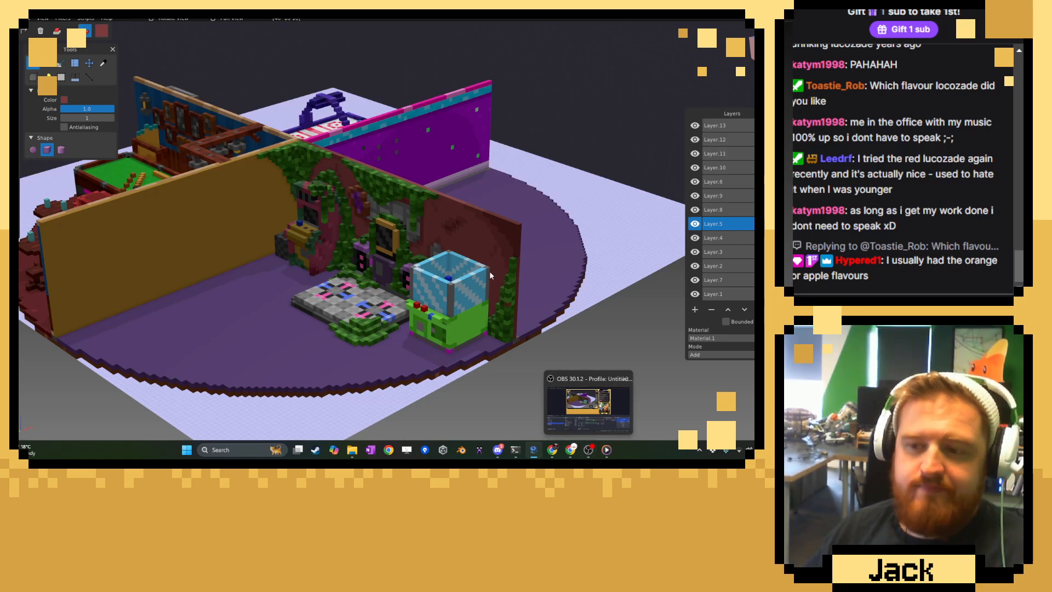
middle_click_drag(488, 271, 307, 288)
middle_click_drag(307, 288, 365, 314, "shift")
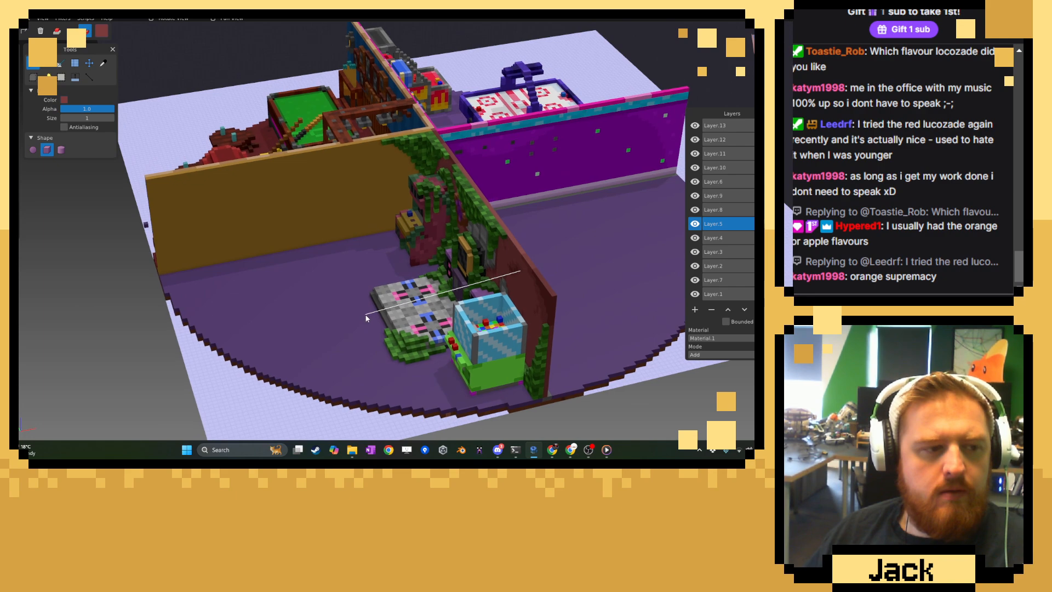
scroll(366, 318, "up", 6)
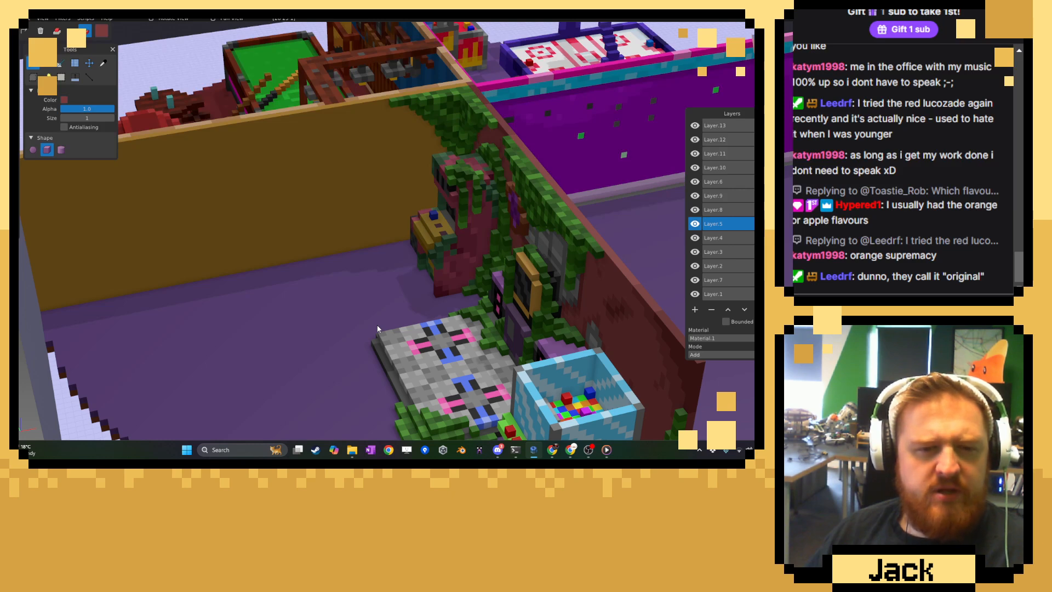
middle_click_drag(351, 303, 376, 280)
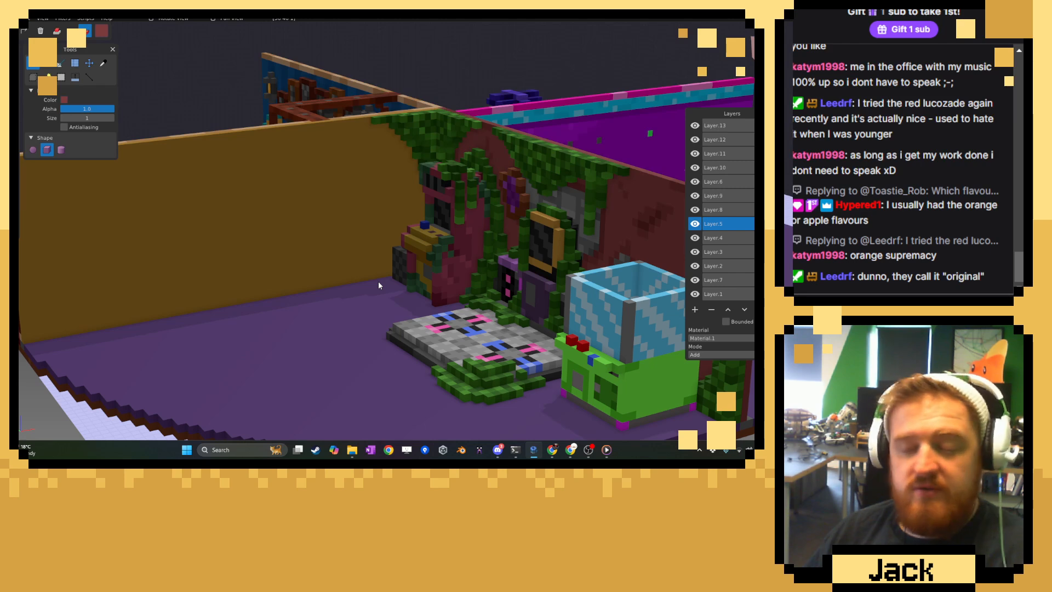
right_click_drag(402, 263, 410, 266)
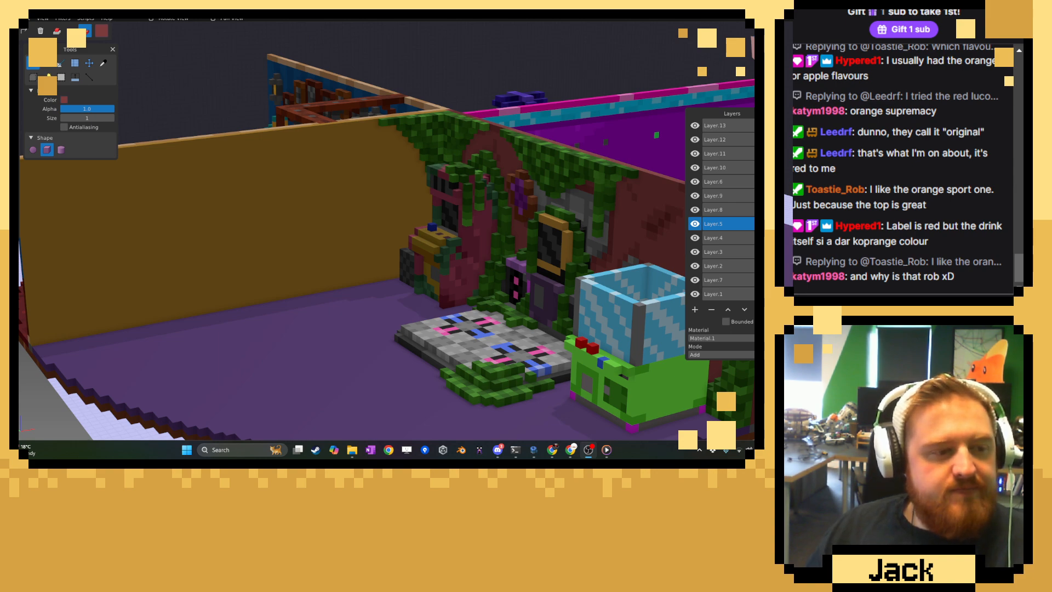
scroll(318, 228, "up", 2)
mouse_move(318, 228)
middle_mouse_down()
mouse_move(327, 195)
mouse_move(311, 227)
middle_mouse_up()
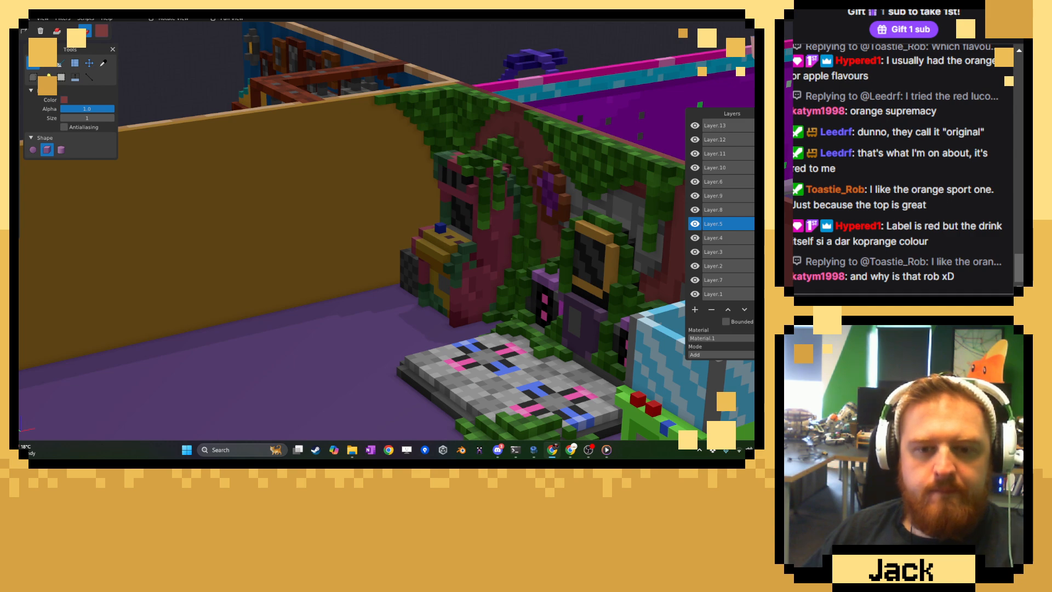
scroll(239, 340, "down", 7)
middle_click_drag(242, 315, 307, 330)
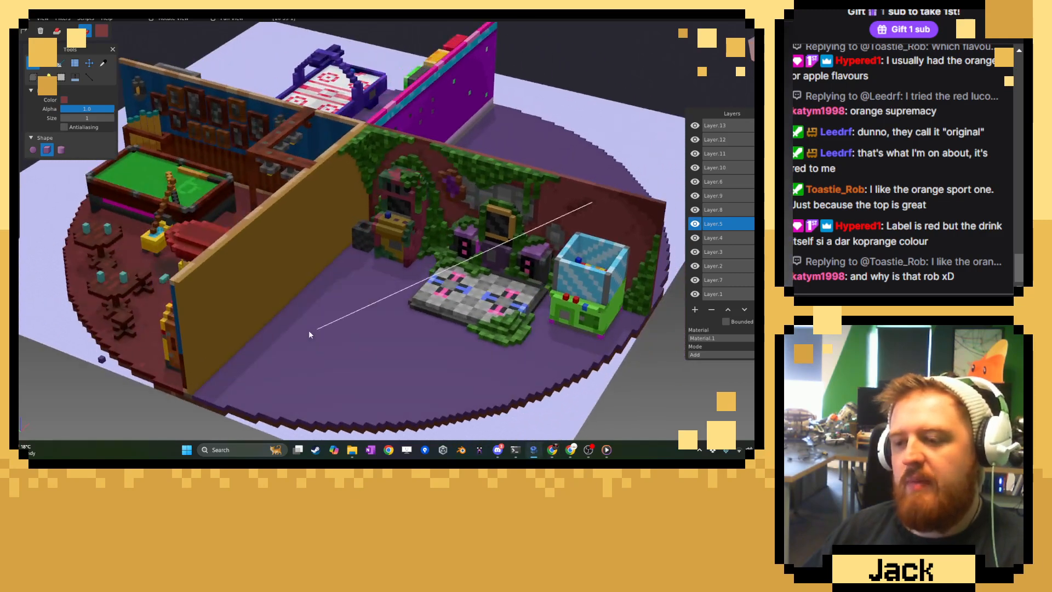
scroll(342, 324, "up", 4)
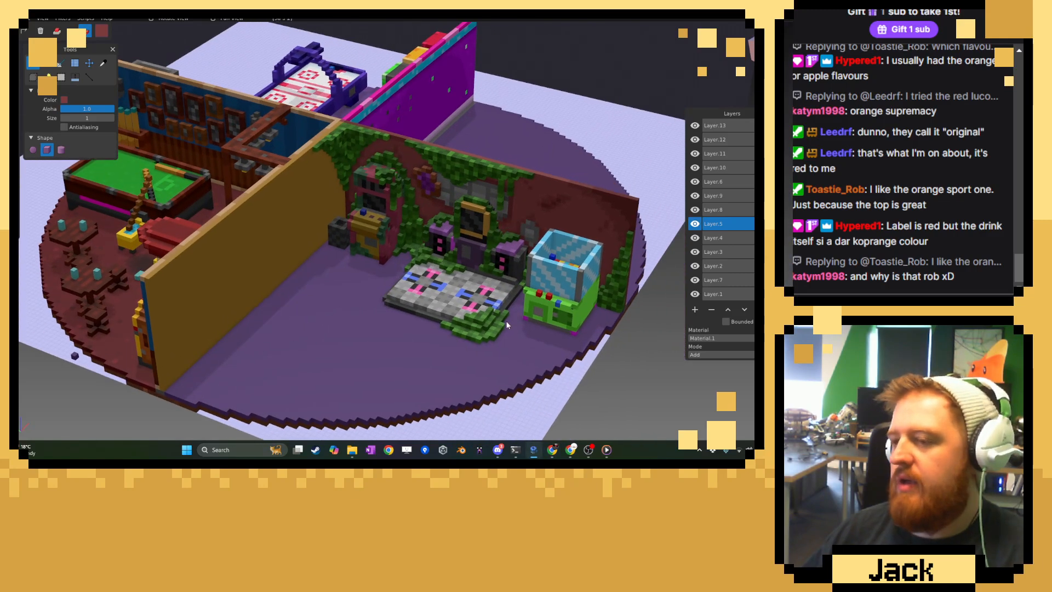
right_click_drag(475, 317, 442, 318)
Toggle the visibility of Layer.5 and Layer.1 to check what each layer holds.
left_click(693, 225)
left_click(694, 225)
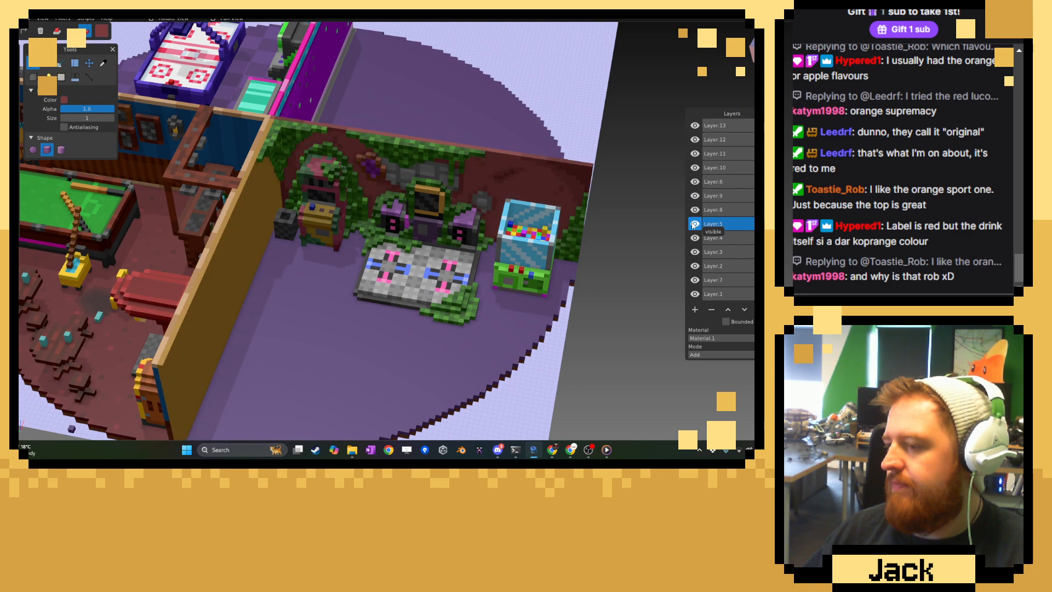
left_click(693, 225)
left_click(694, 225)
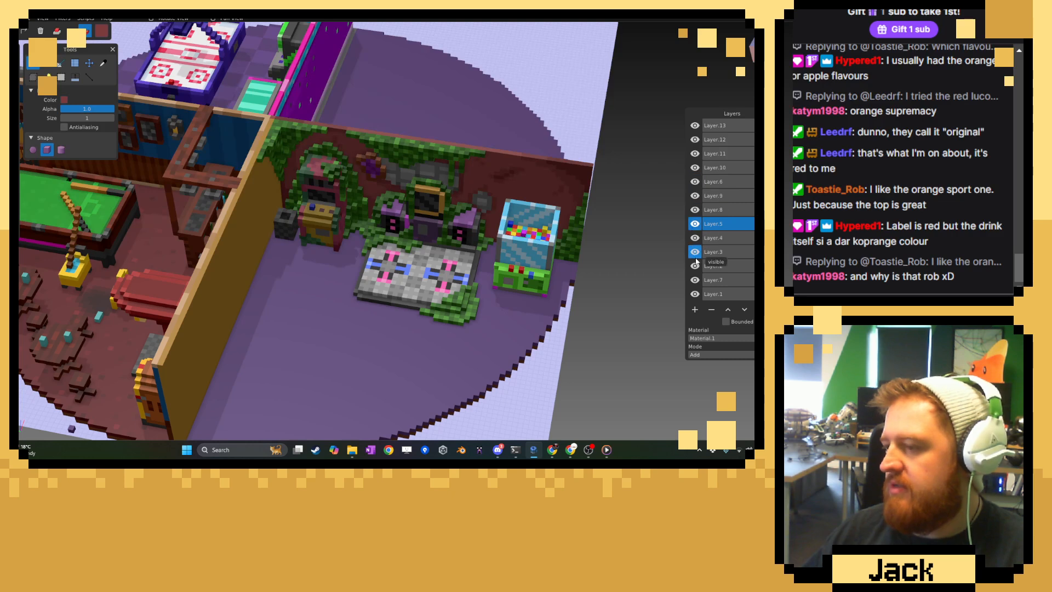
left_click(695, 295)
left_click(695, 294)
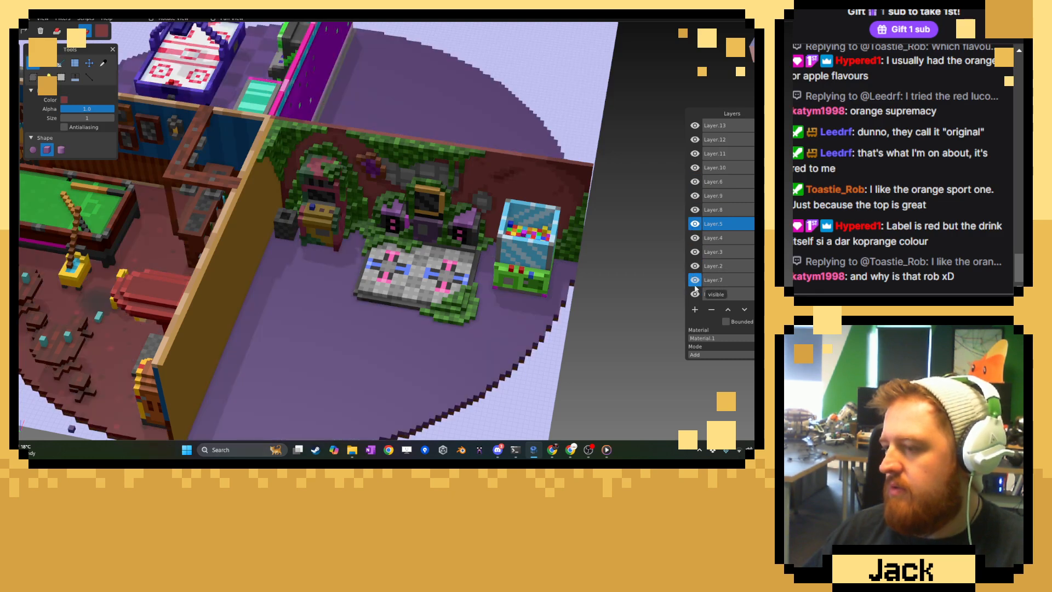
Hide every layer except Layer.1 so only the floor shows, and make Layer.1 the active layer.
left_click(695, 281)
left_click(695, 266)
left_click(695, 267)
left_click(695, 252)
left_click(695, 266)
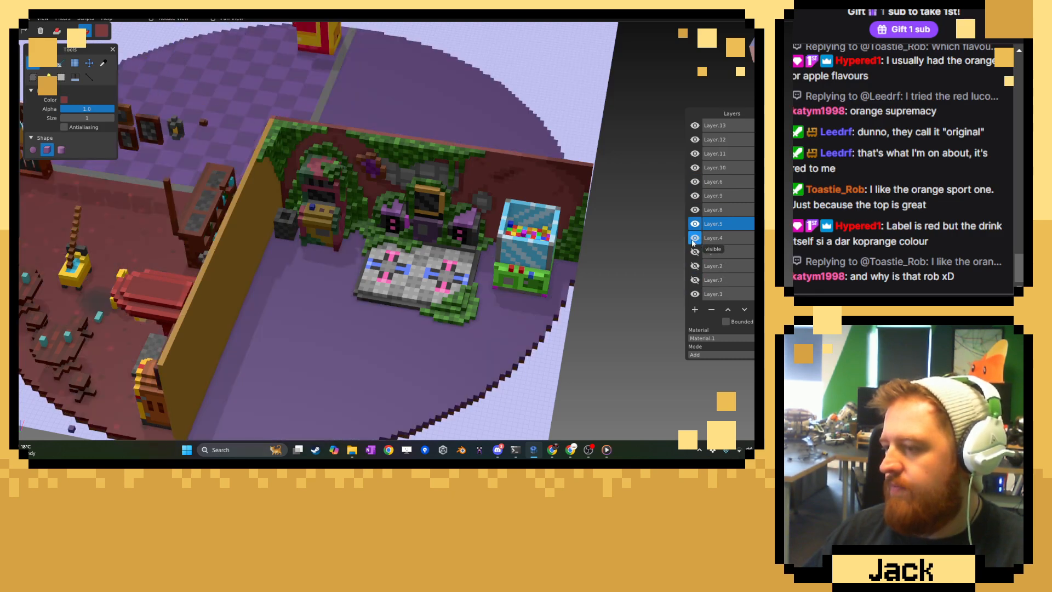
left_click(695, 237)
left_click(695, 223)
left_click(695, 210)
left_click(695, 196)
left_click(695, 181)
left_click(695, 168)
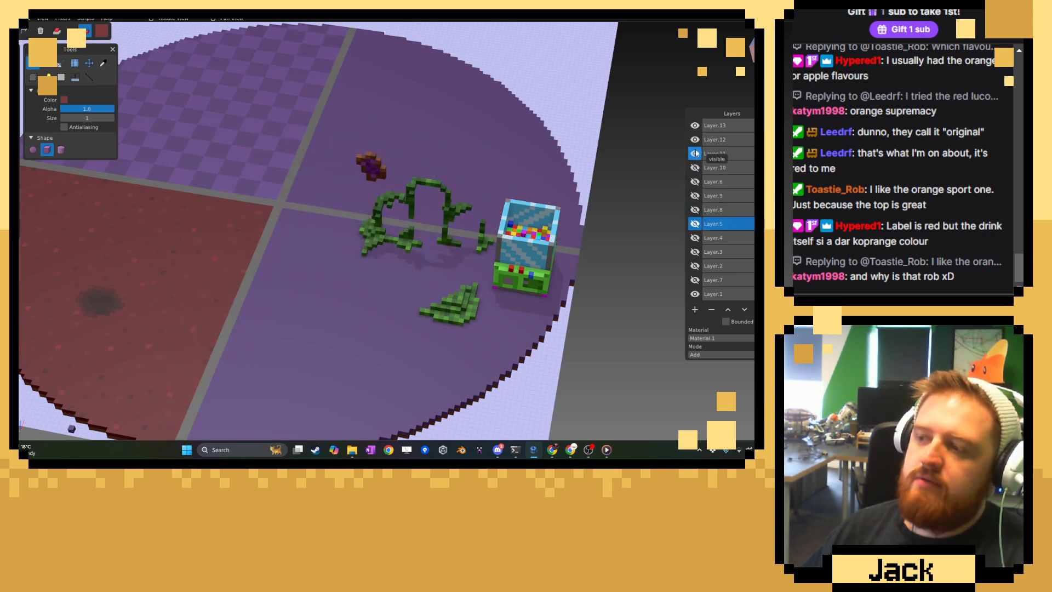
left_click(695, 154)
left_click(695, 125)
left_click(695, 139)
left_click(696, 140)
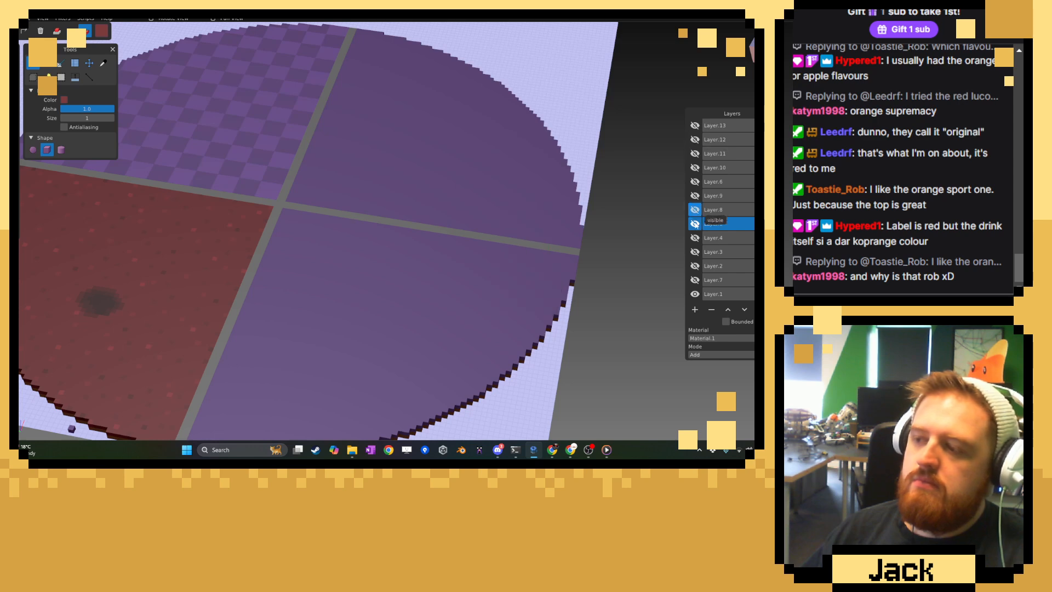
left_click(705, 294)
Sample the arcade floor's purple and change the colour to a cream of RGB 239, 225, 203.
middle_click_drag(457, 308, 290, 250)
scroll(291, 248, "up", 8)
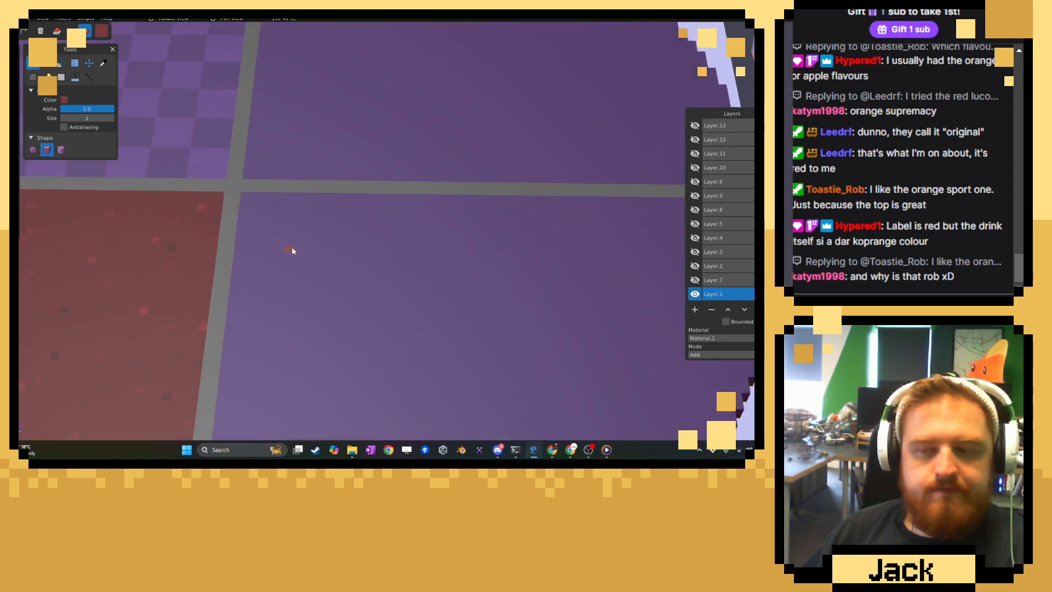
left_click(105, 65)
left_click(270, 255)
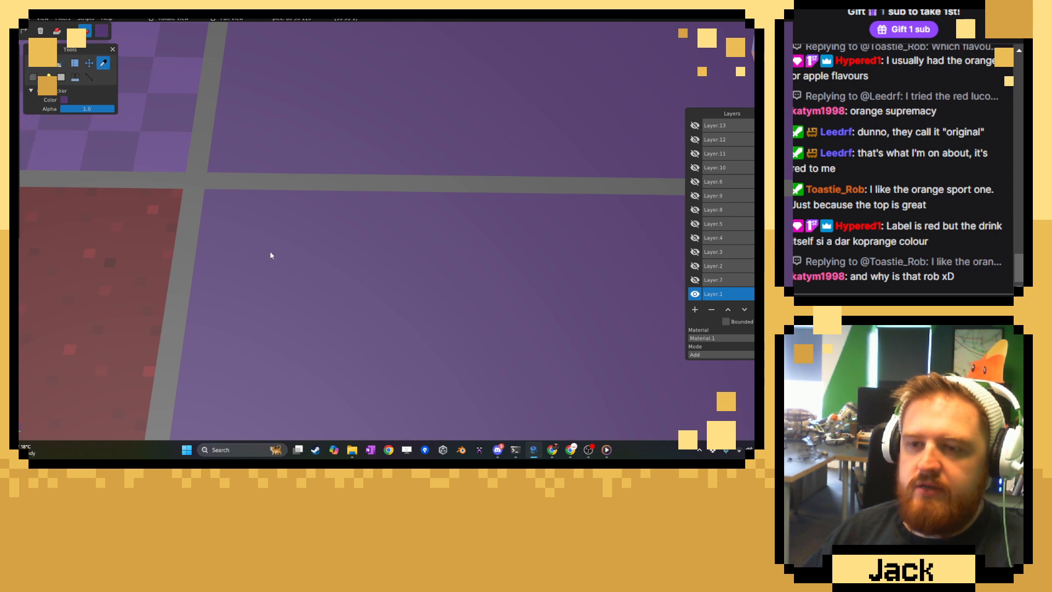
left_click(101, 30)
left_click(122, 37)
left_click(190, 51)
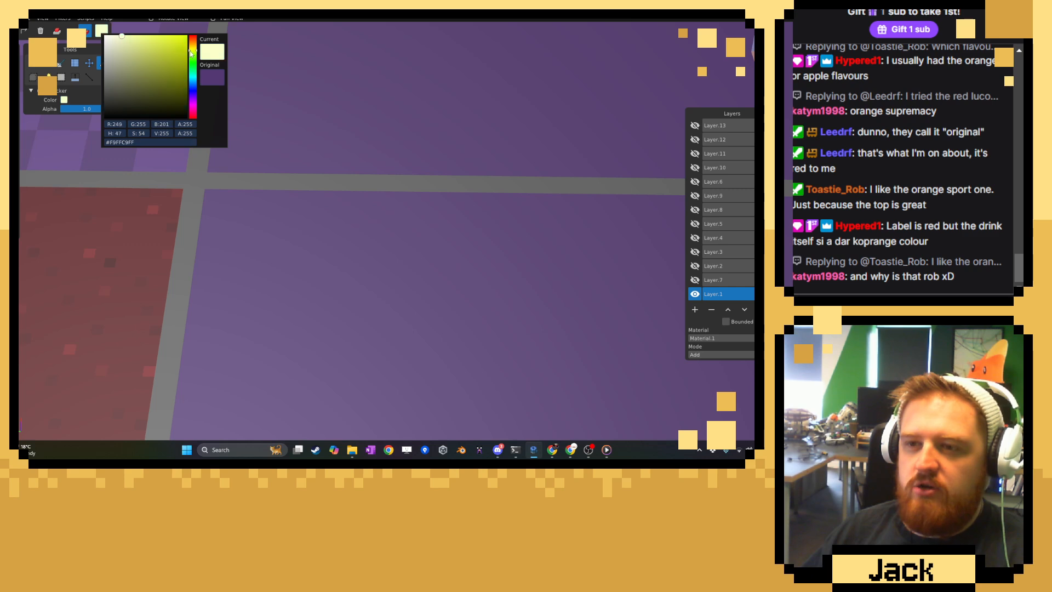
left_click_drag(190, 51, 190, 49)
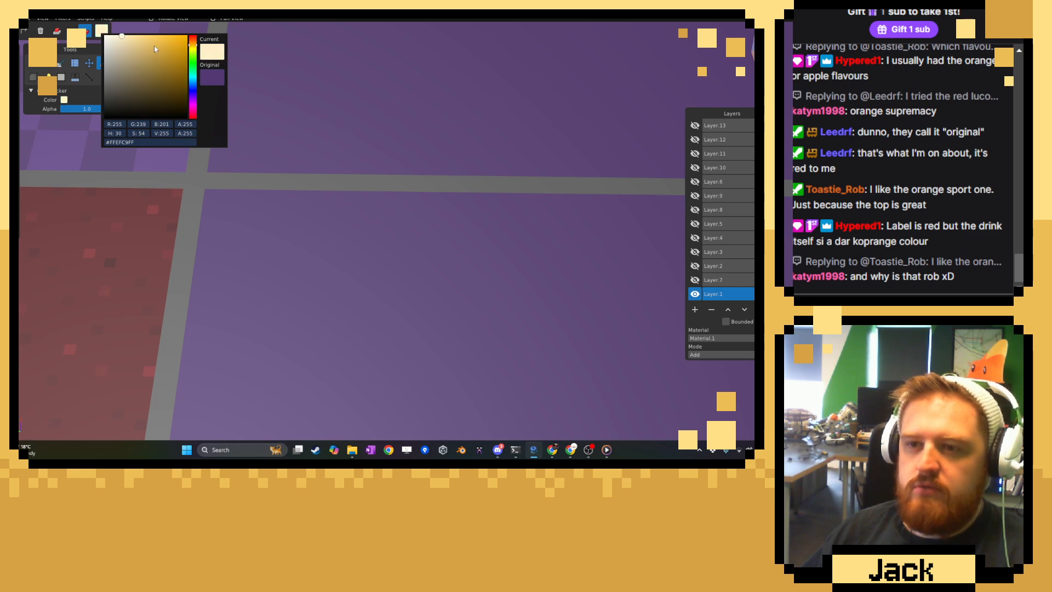
left_click_drag(117, 37, 117, 41)
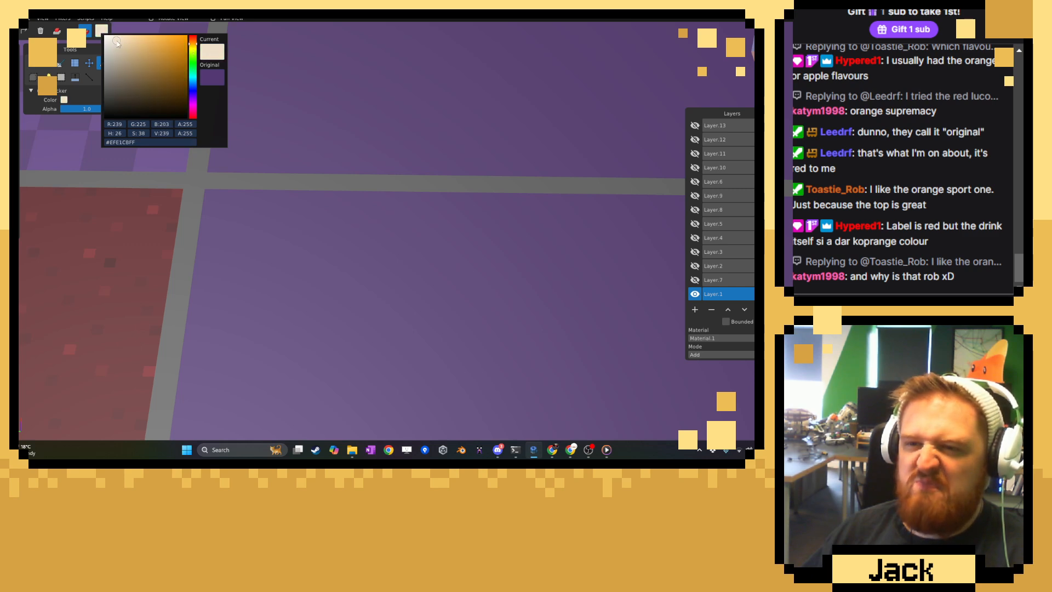
left_click(297, 131)
Try a large cream rectangle with the shape tool in the inner corner of the arcade room's purple floor, and undo it.
left_click(49, 64)
scroll(236, 198, "down", 1)
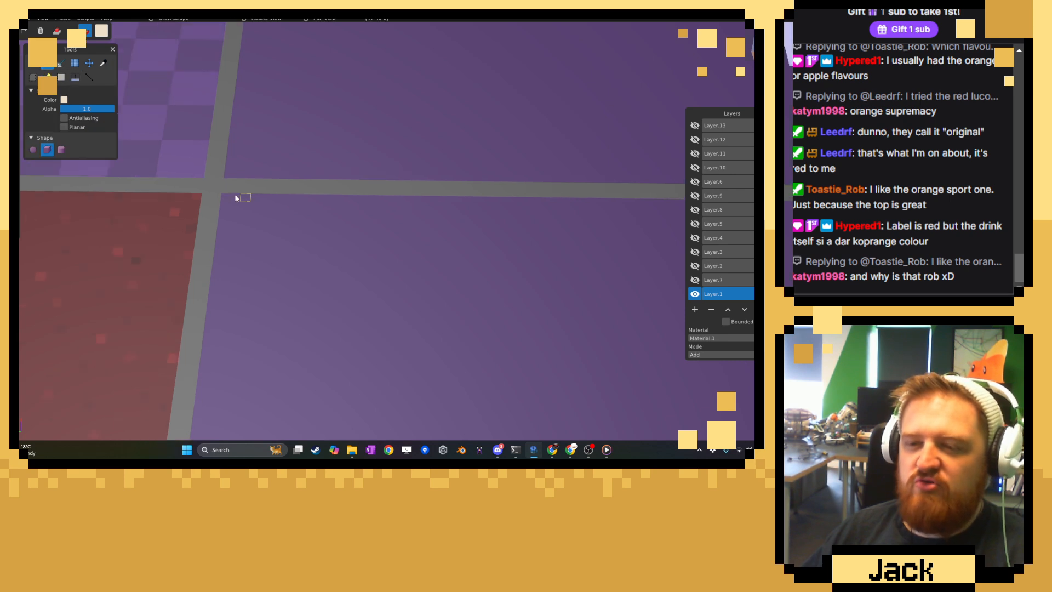
middle_click_drag(236, 198, 251, 264)
right_click_drag(252, 264, 236, 220)
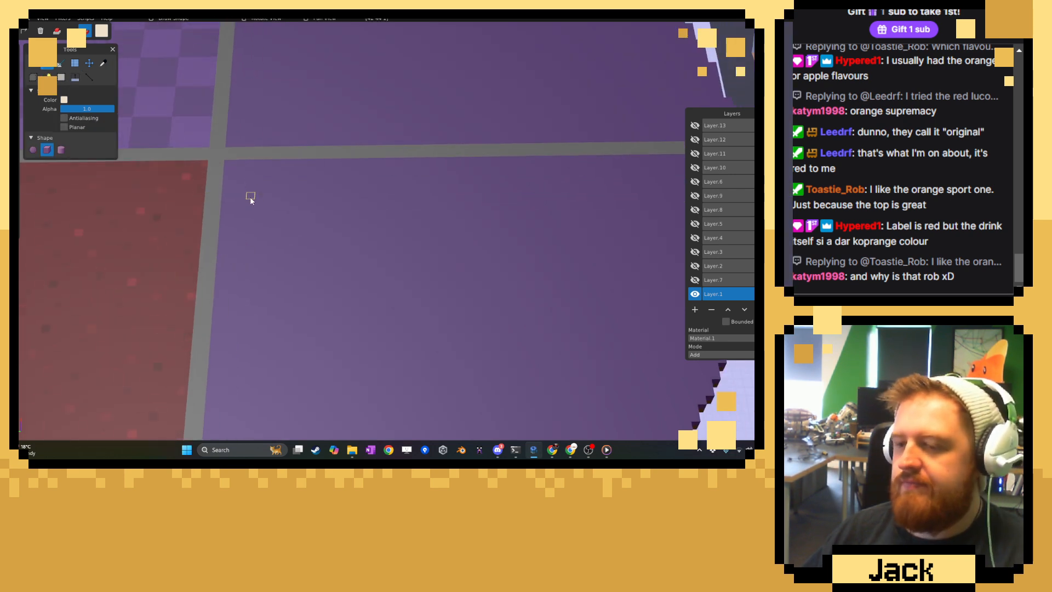
left_click_drag(229, 164, 485, 324)
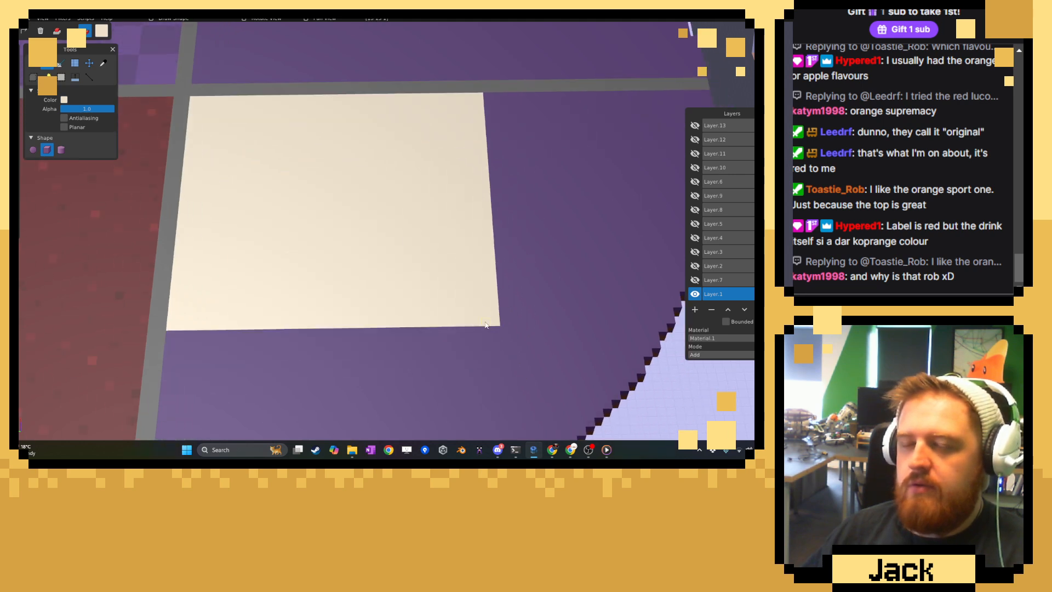
key("ctrl+z")
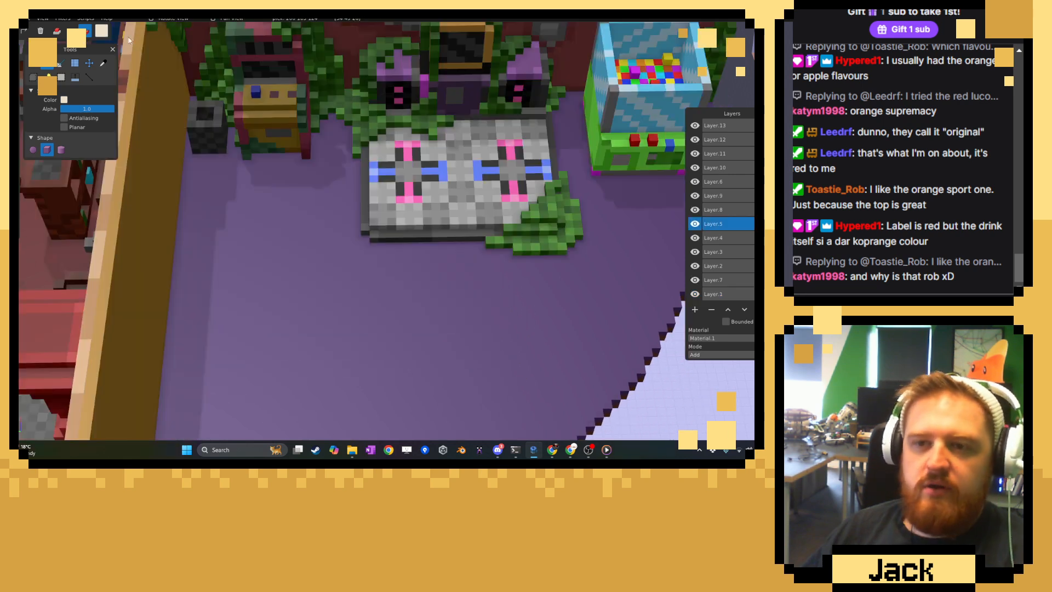
Hide all the layers above Layer.1, including the plants on Layer.13, and make Layer.1 the active layer.
left_click(695, 280)
left_click(695, 266)
left_click(695, 252)
left_click(695, 237)
left_click(695, 223)
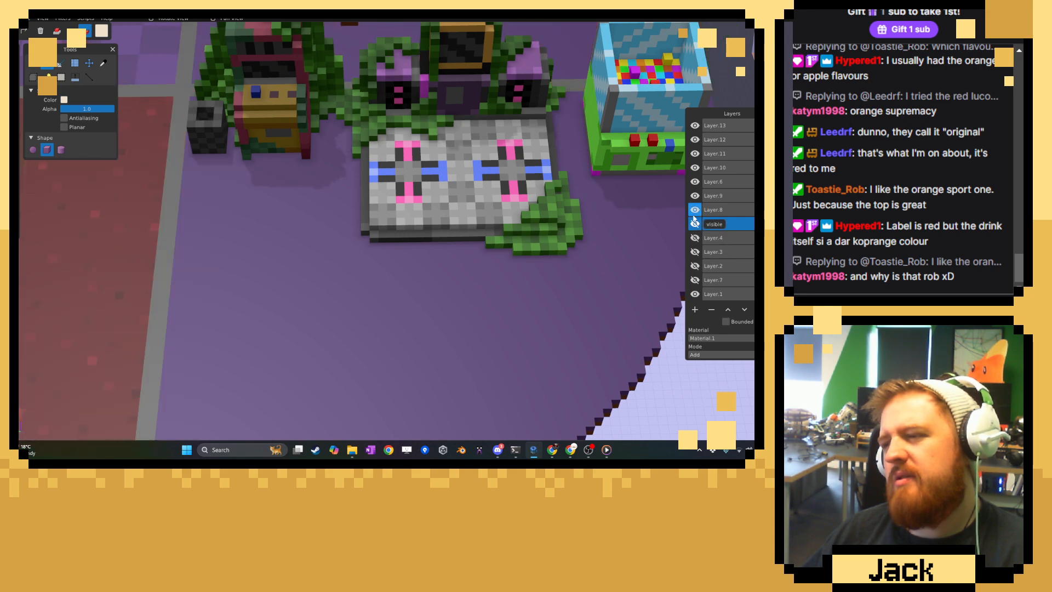
left_click(695, 209)
left_click(695, 196)
left_click(695, 182)
left_click(695, 167)
left_click(695, 154)
left_click(695, 140)
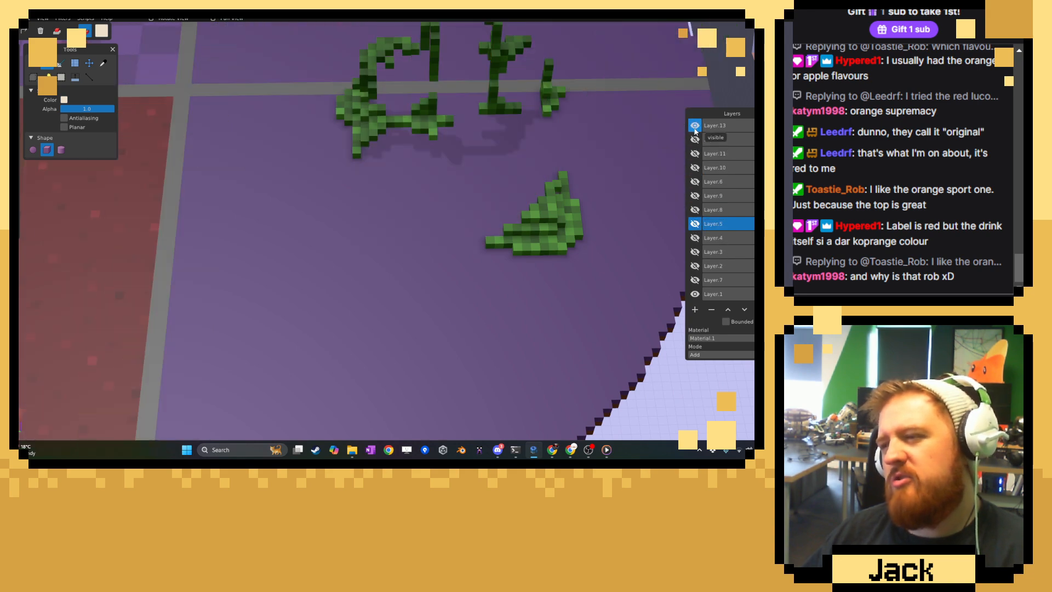
left_click(695, 125)
left_click(714, 294)
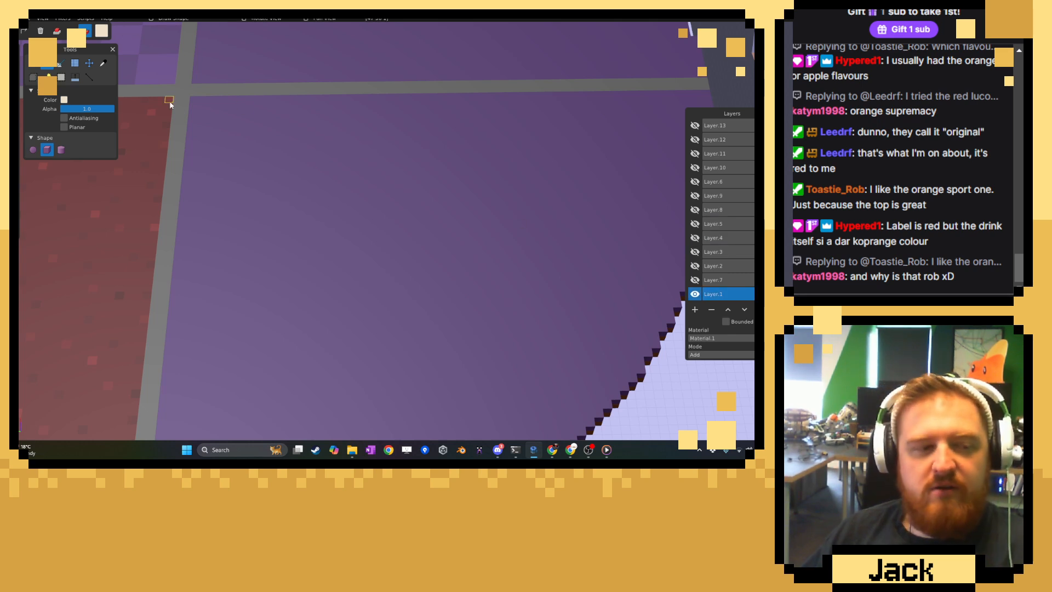
Darken the cream to a beige and cover the arcade's purple floor from its inner corner to the curved edge with a large rectangle.
left_click(105, 32)
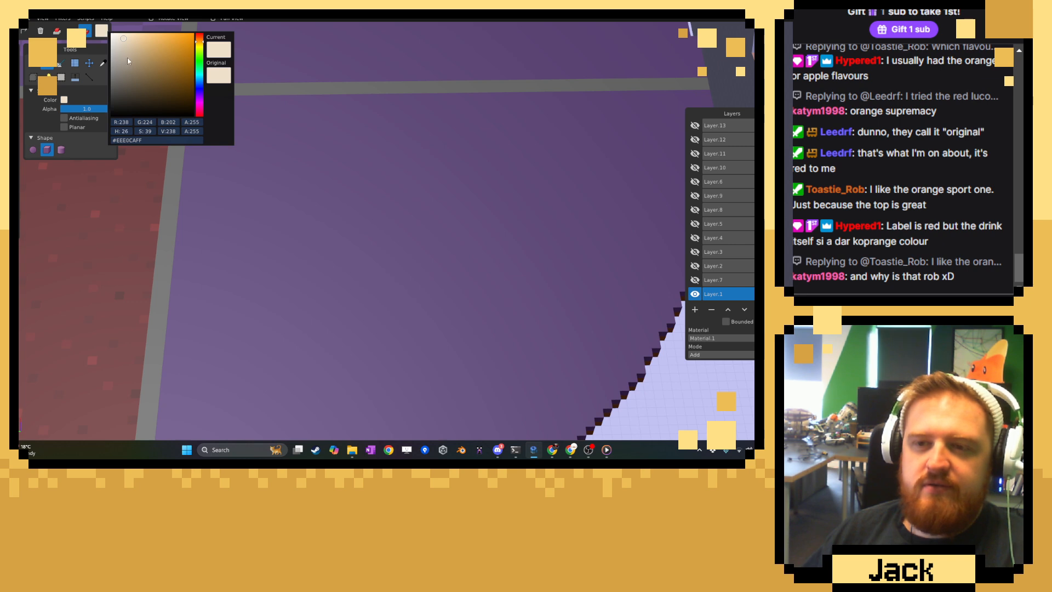
left_click(128, 57)
left_click(342, 81)
middle_click_drag(273, 107, 270, 172)
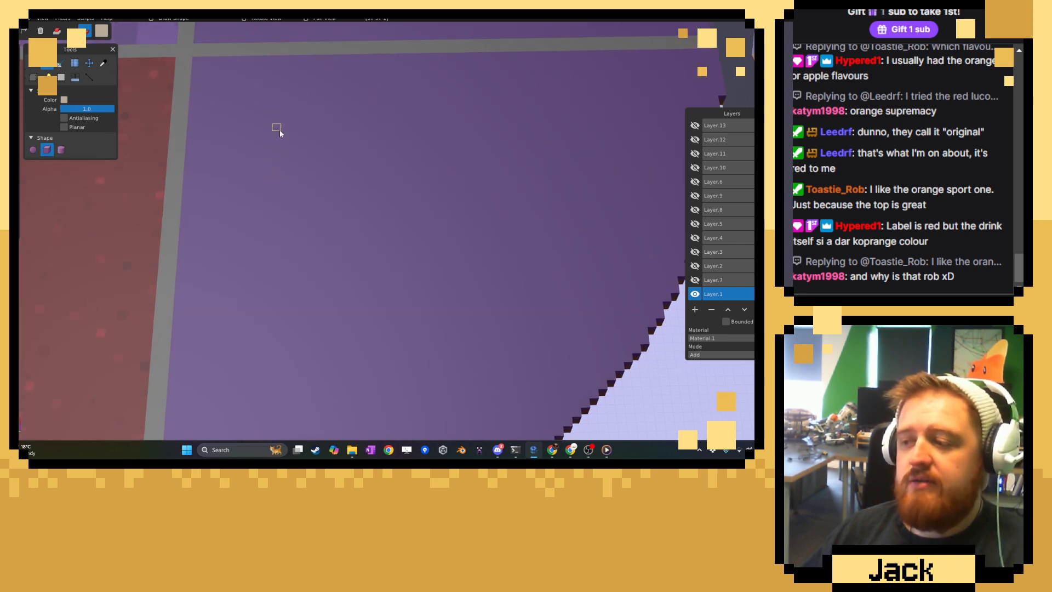
middle_click_drag(280, 131, 241, 118)
left_click_drag(259, 119, 511, 354)
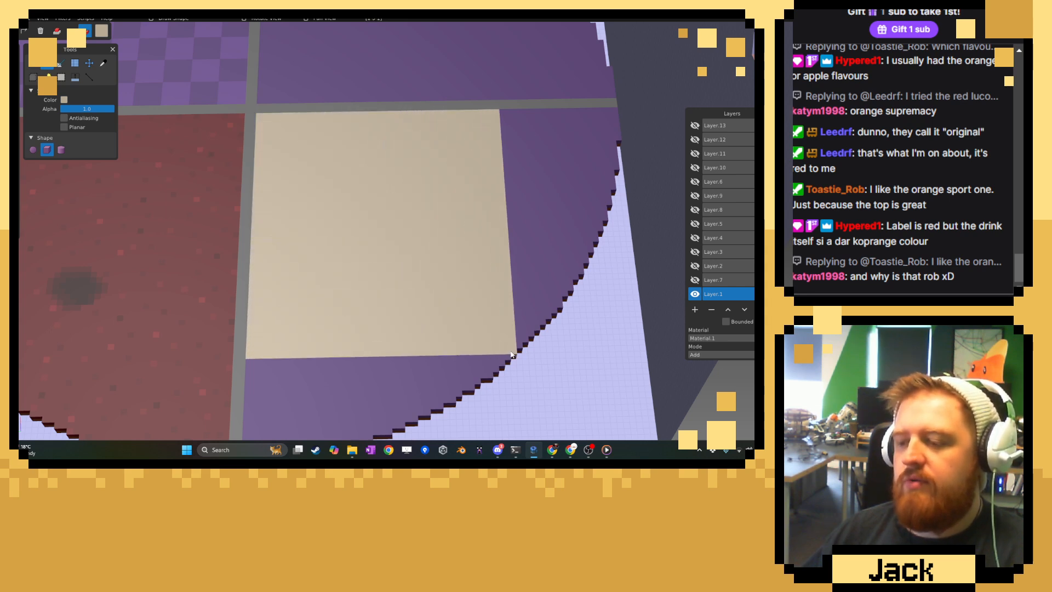
Extend the beige below the large rectangle with another wide rectangle and fill the small purple steps left along the curved edge.
middle_click_drag(489, 354, 266, 181)
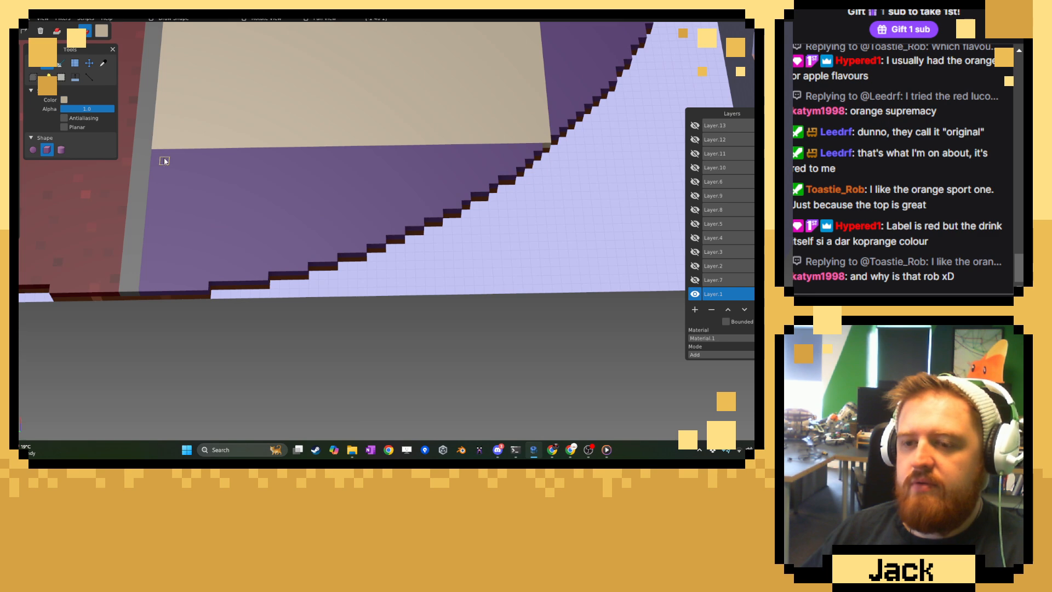
mouse_move(189, 167)
left_mouse_down()
mouse_move(404, 231)
mouse_move(417, 225)
mouse_move(420, 151)
mouse_move(437, 218)
mouse_move(427, 151)
mouse_move(433, 175)
mouse_move(445, 144)
mouse_move(455, 164)
mouse_move(467, 129)
left_mouse_up()
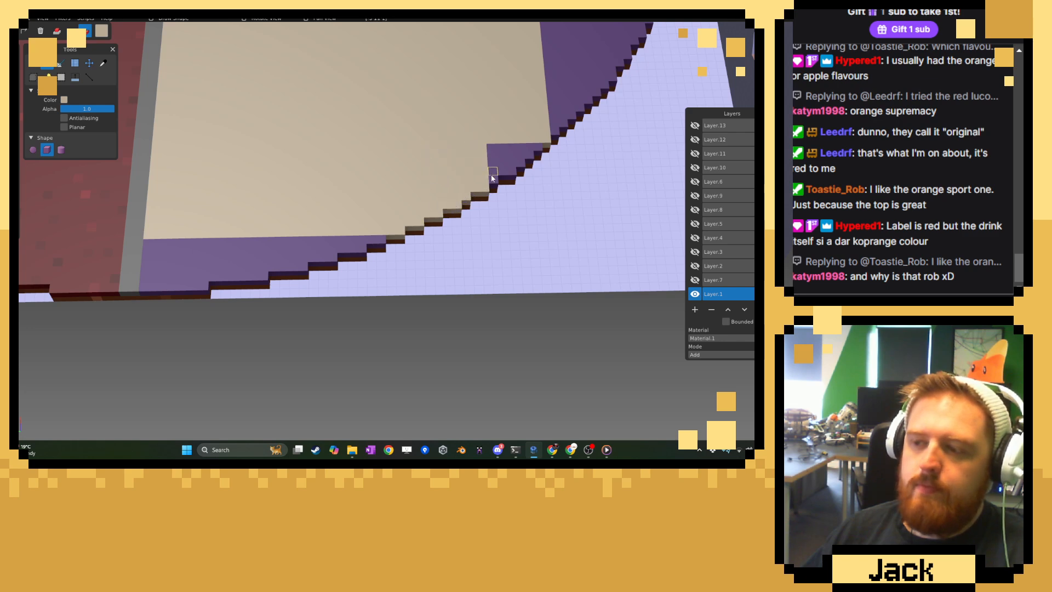
left_click_drag(492, 178, 489, 134)
mouse_move(507, 175)
left_mouse_down()
mouse_move(497, 145)
mouse_move(528, 148)
left_mouse_up()
left_click(537, 149)
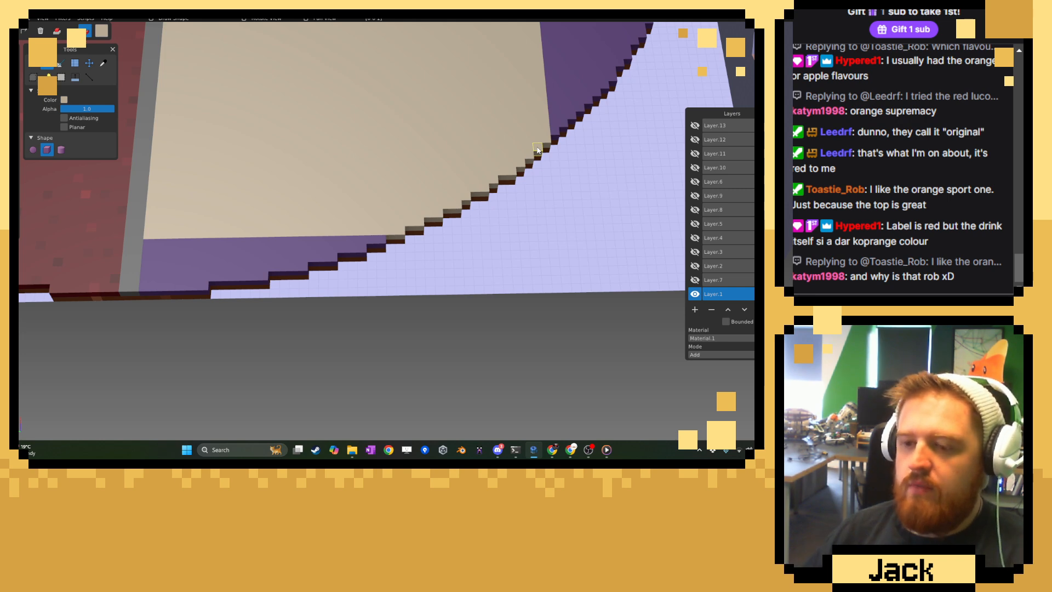
Cover the last purple strips beside the red room's grey divider with beige, down to the outer edge of the floor.
middle_click_drag(310, 202, 300, 219)
right_click_drag(289, 247, 358, 245)
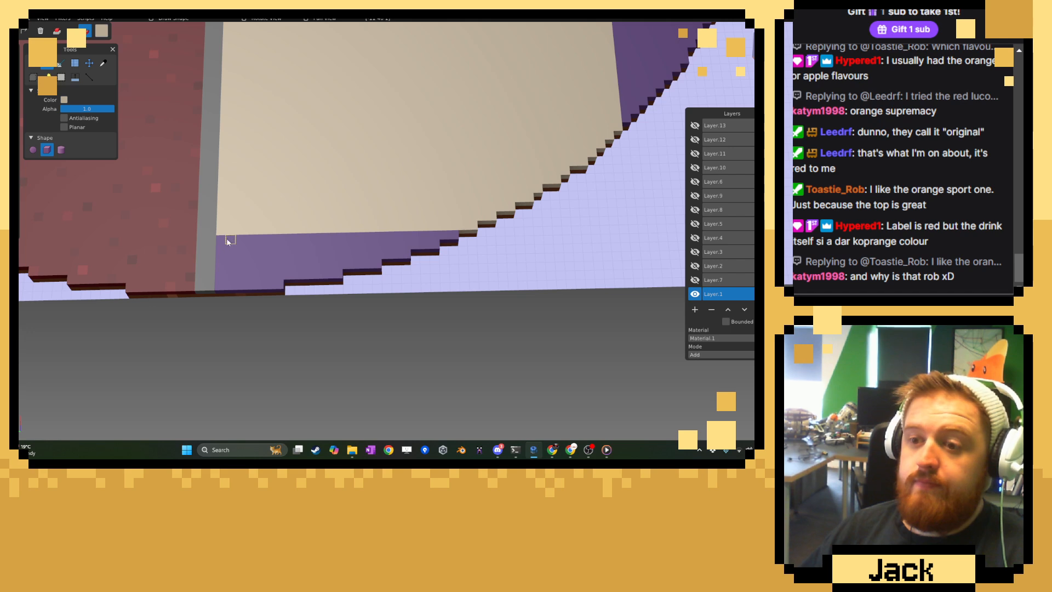
left_click_drag(226, 240, 444, 240)
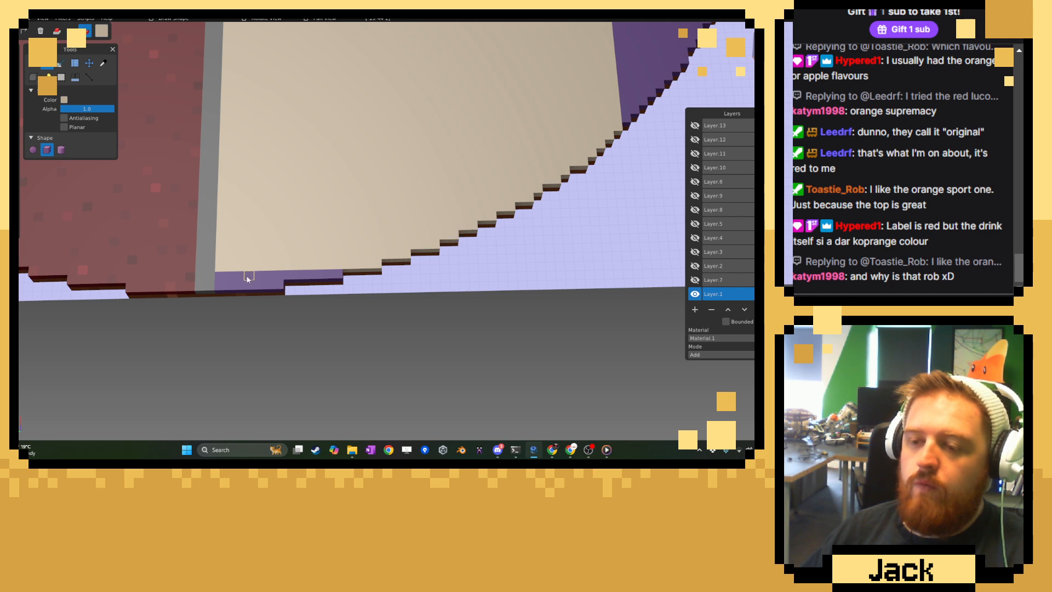
mouse_move(222, 278)
left_mouse_down()
mouse_move(336, 274)
mouse_move(223, 290)
left_mouse_up()
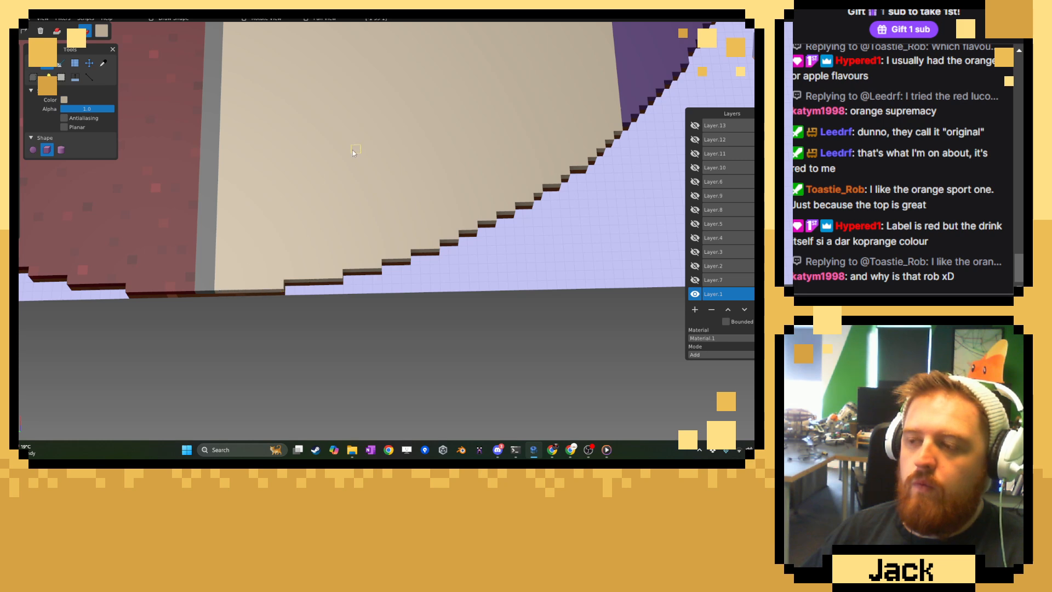
Fill the purple band along the arcade's other grey divider with beige out to the curved edge, and extend it by one edge step.
right_click_drag(353, 153, 220, 357)
right_click_drag(422, 77, 330, 224)
scroll(330, 224, "up", 1)
left_click_drag(344, 152, 342, 253)
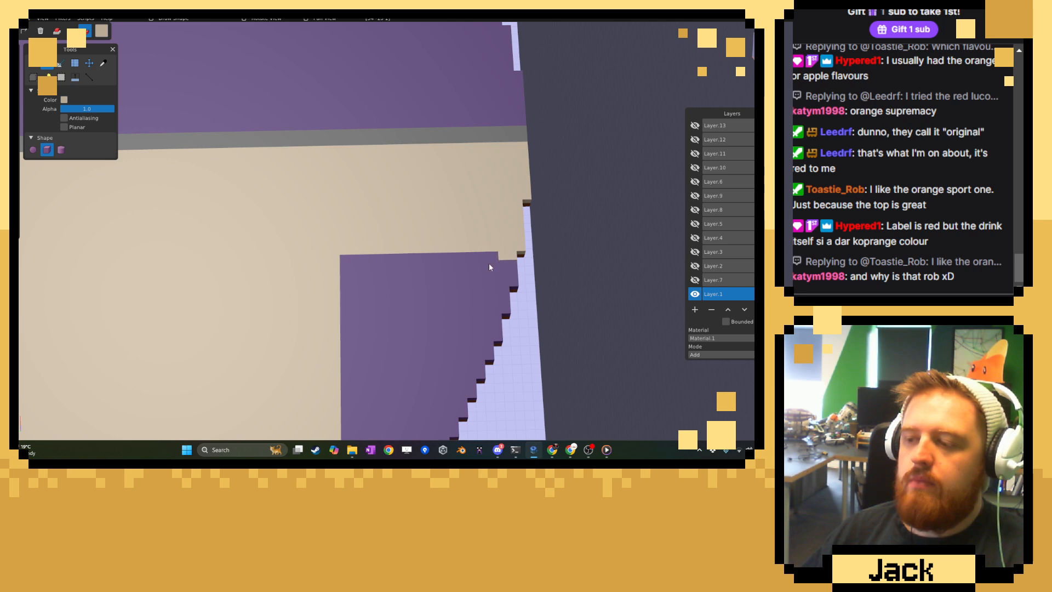
left_click_drag(489, 267, 354, 301)
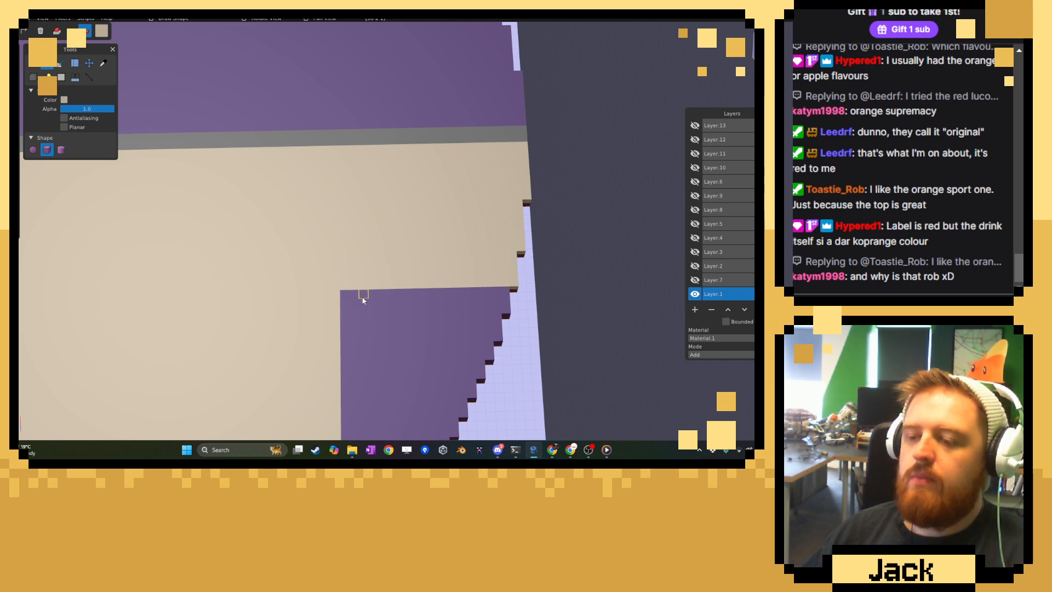
Cover a large block of the remaining purple corner with a beige rectangle reaching down to the stepped edge.
scroll(362, 299, "down", 10)
middle_click_drag(404, 285, 288, 233)
scroll(387, 181, "down", 5)
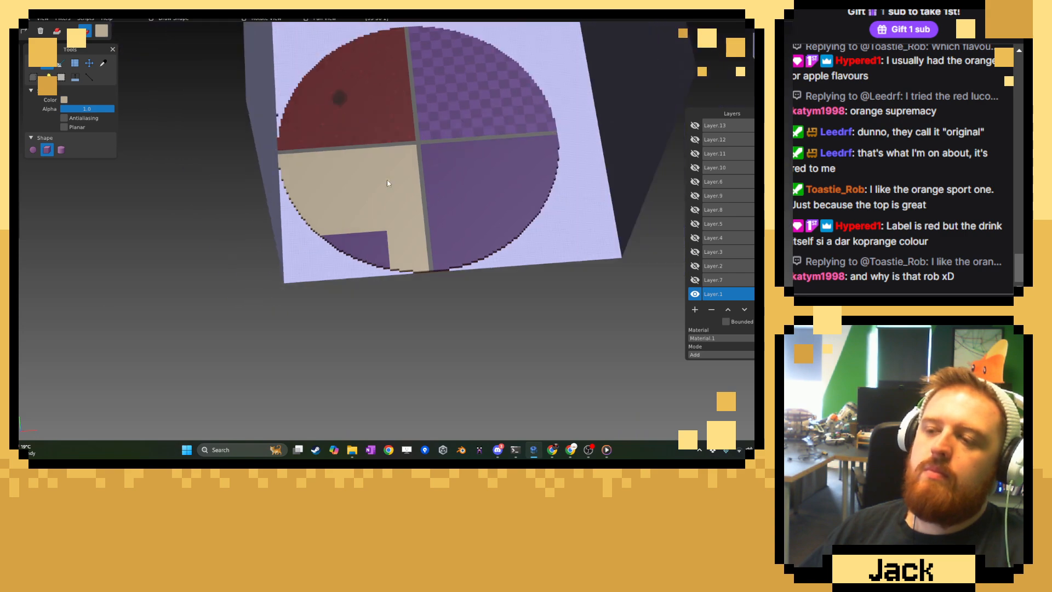
right_click_drag(387, 183, 461, 286)
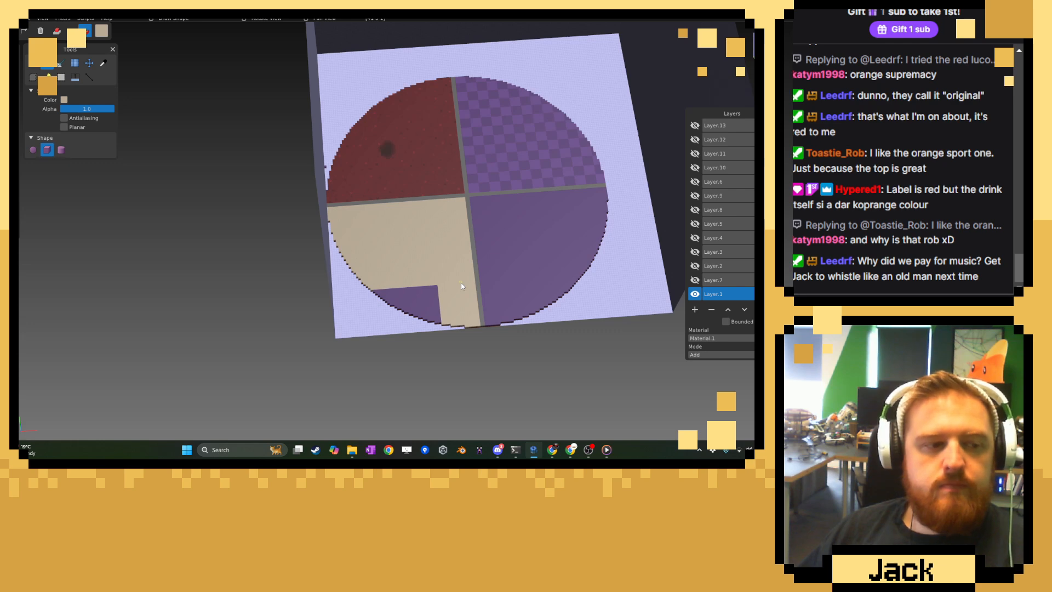
scroll(457, 281, "up", 6)
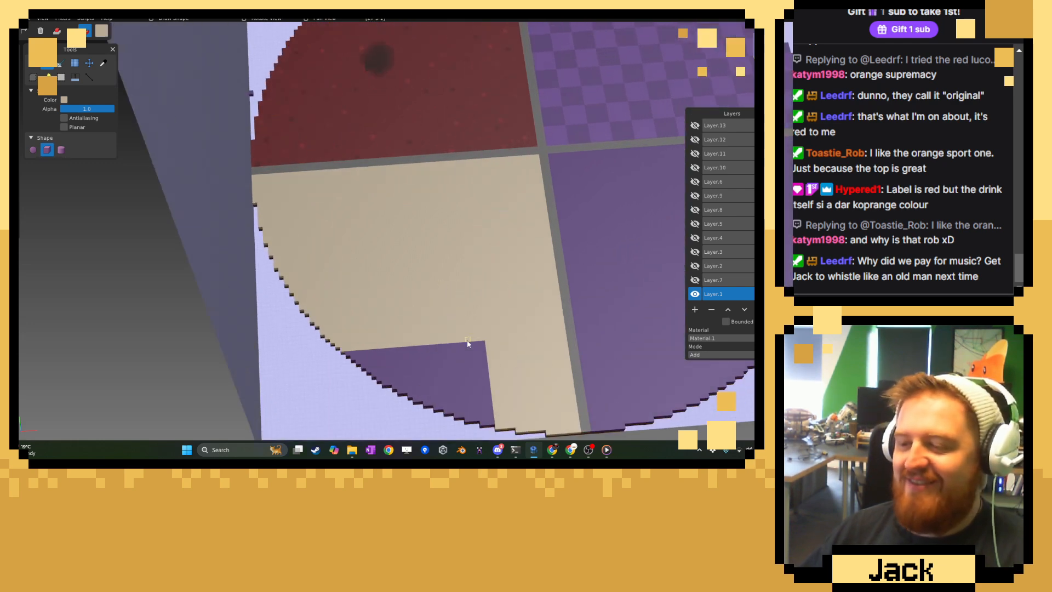
right_click_drag(455, 294, 448, 149)
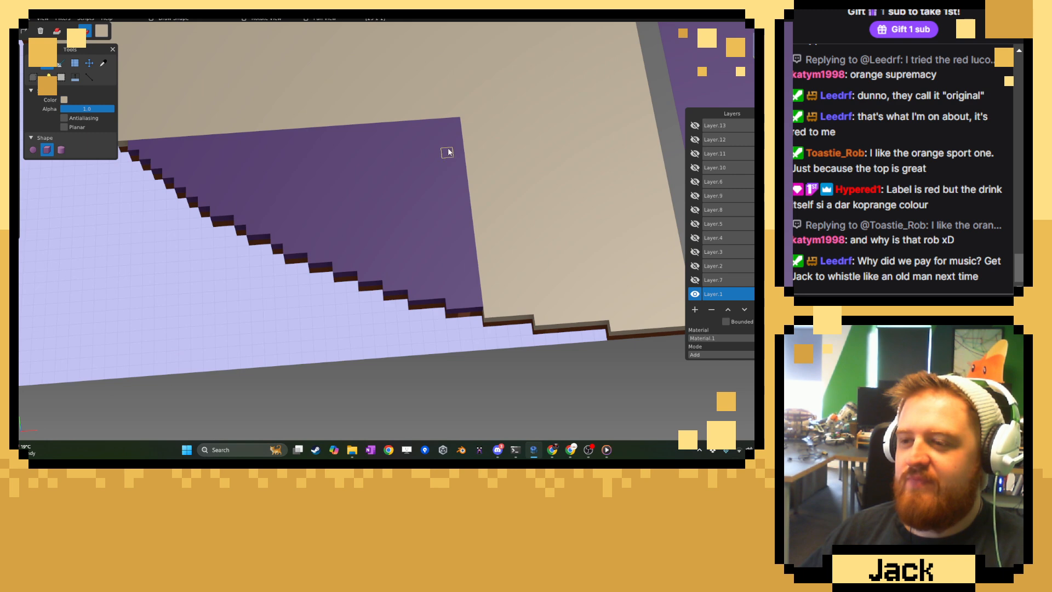
left_click_drag(454, 125, 341, 271)
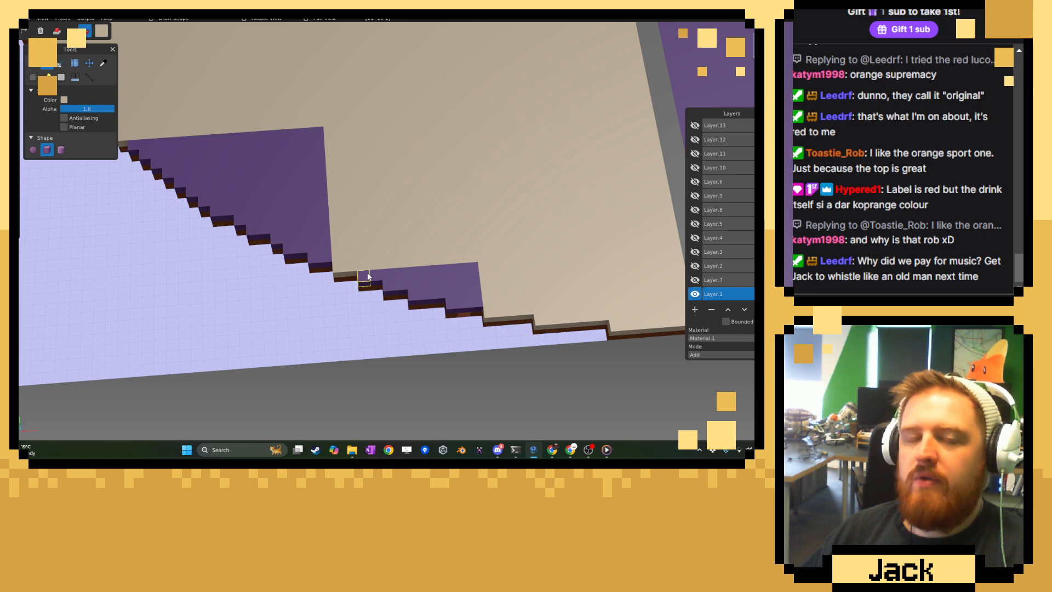
Fill the small purple pocket left below that rectangle with beige, one step of the curved edge at a time.
left_click_drag(368, 277, 469, 265)
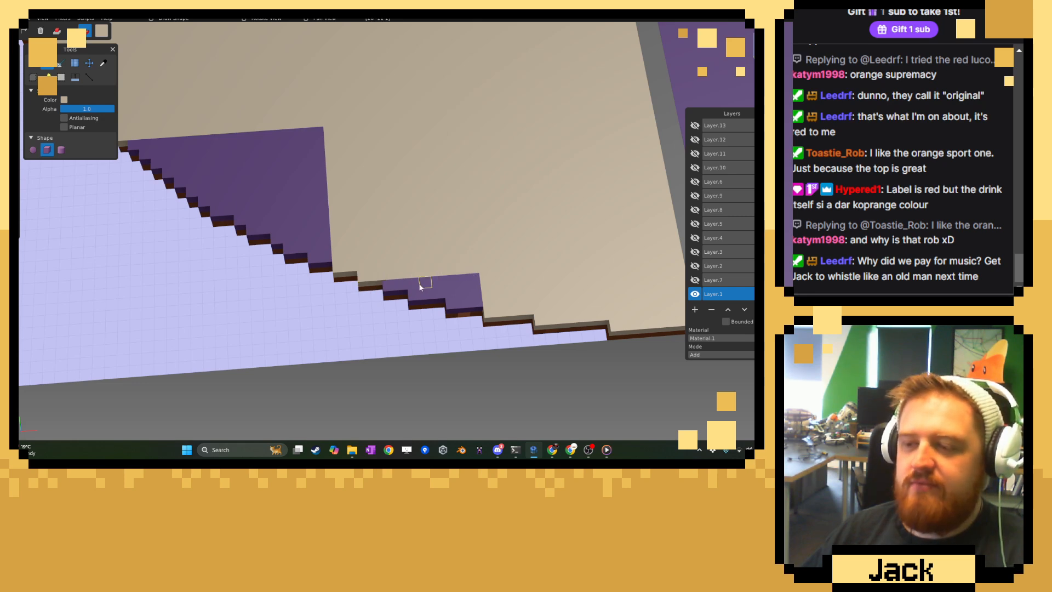
left_click(398, 288)
left_click(389, 288)
mouse_move(415, 286)
left_mouse_down()
mouse_move(482, 280)
mouse_move(430, 299)
mouse_move(499, 283)
left_mouse_up()
left_click_drag(442, 308, 489, 295)
Cover the rest of the purple triangle with beige rectangles and fill its last blocks along the curved edge.
right_click_drag(313, 228, 391, 257)
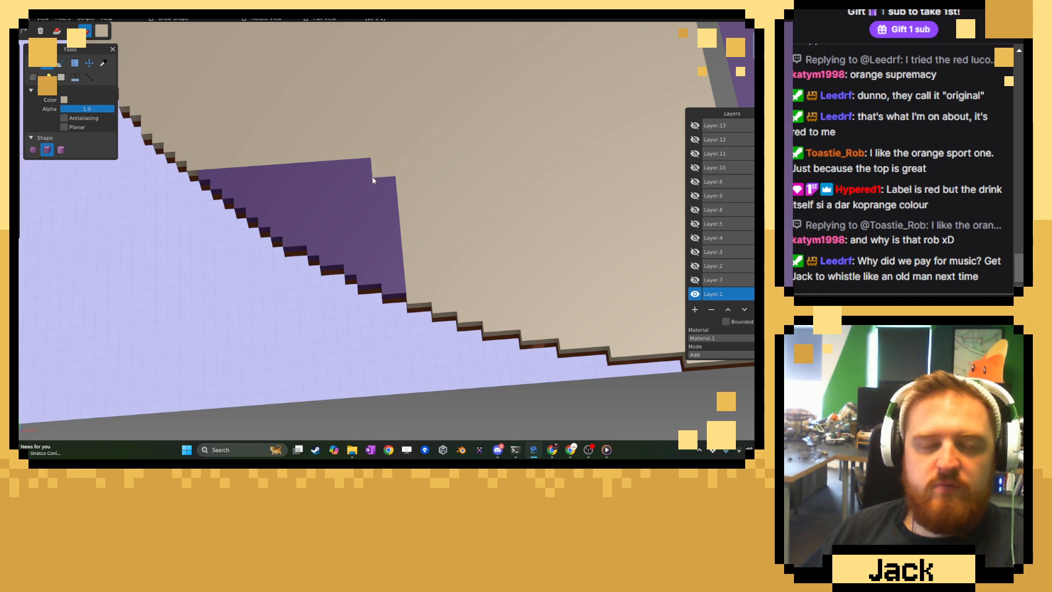
mouse_move(387, 163)
left_mouse_down()
mouse_move(315, 245)
mouse_move(327, 261)
mouse_move(372, 263)
mouse_move(355, 268)
mouse_move(364, 281)
mouse_move(409, 276)
left_mouse_up()
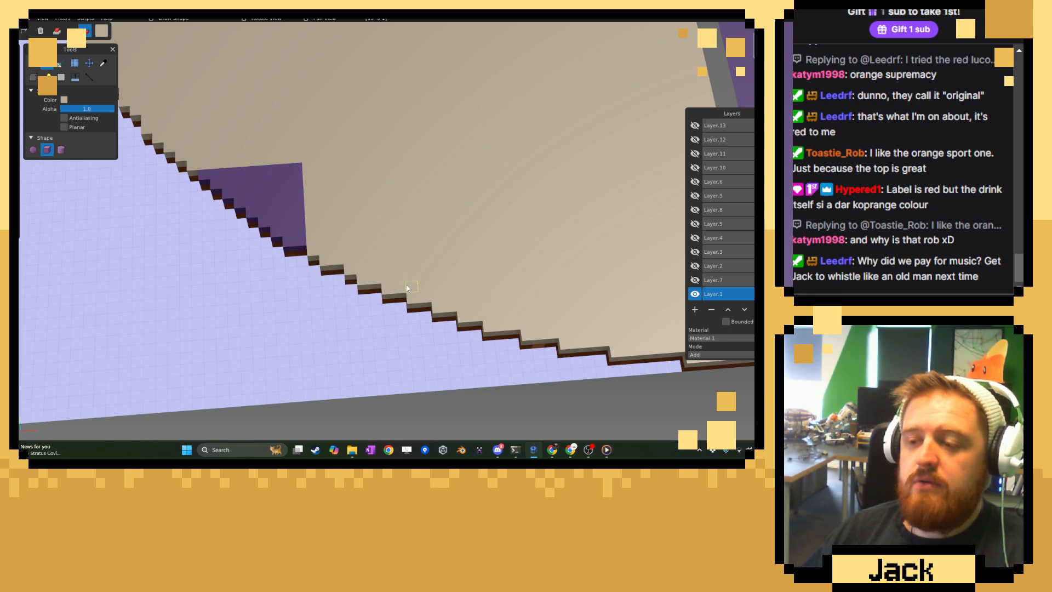
middle_click_drag(407, 285, 358, 221)
mouse_move(314, 211)
left_mouse_down()
mouse_move(313, 258)
mouse_move(301, 231)
mouse_move(289, 241)
mouse_move(280, 216)
mouse_move(266, 222)
mouse_move(295, 254)
left_mouse_up()
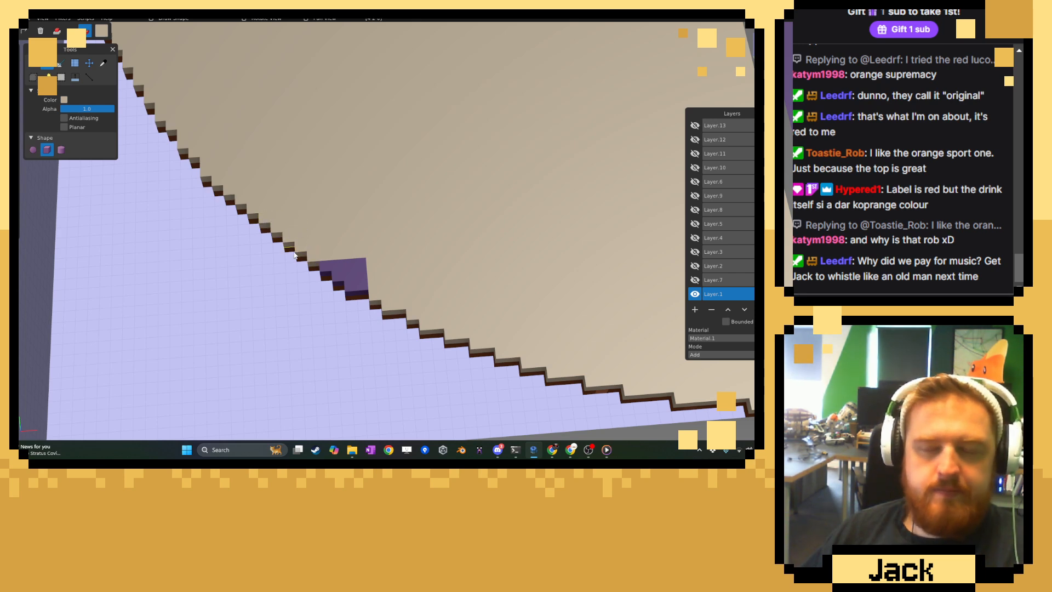
middle_click_drag(295, 254, 315, 275)
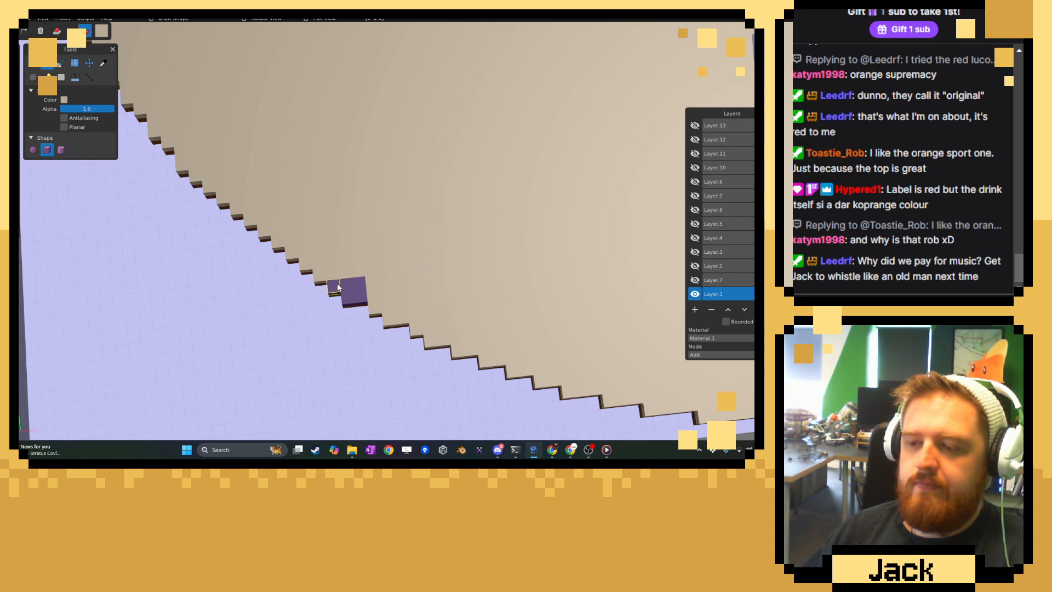
mouse_move(338, 288)
left_mouse_down()
mouse_move(363, 296)
mouse_move(387, 278)
left_mouse_up()
Change the drawing colour to a darker tan of RGB 164, 150, 125.
scroll(384, 279, "down", 3)
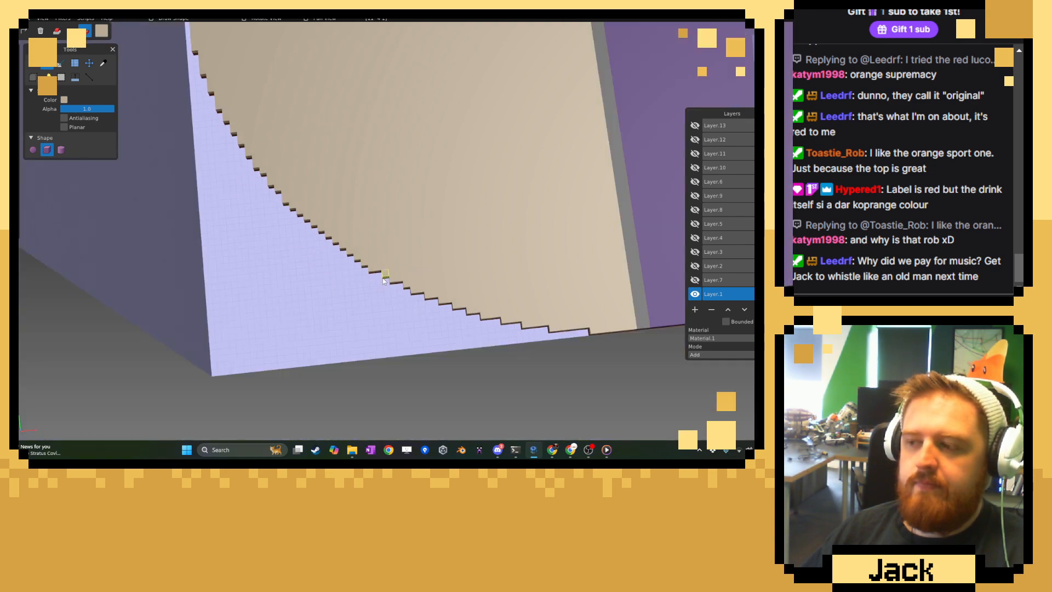
scroll(383, 278, "down", 10)
middle_click_drag(353, 278, 466, 215)
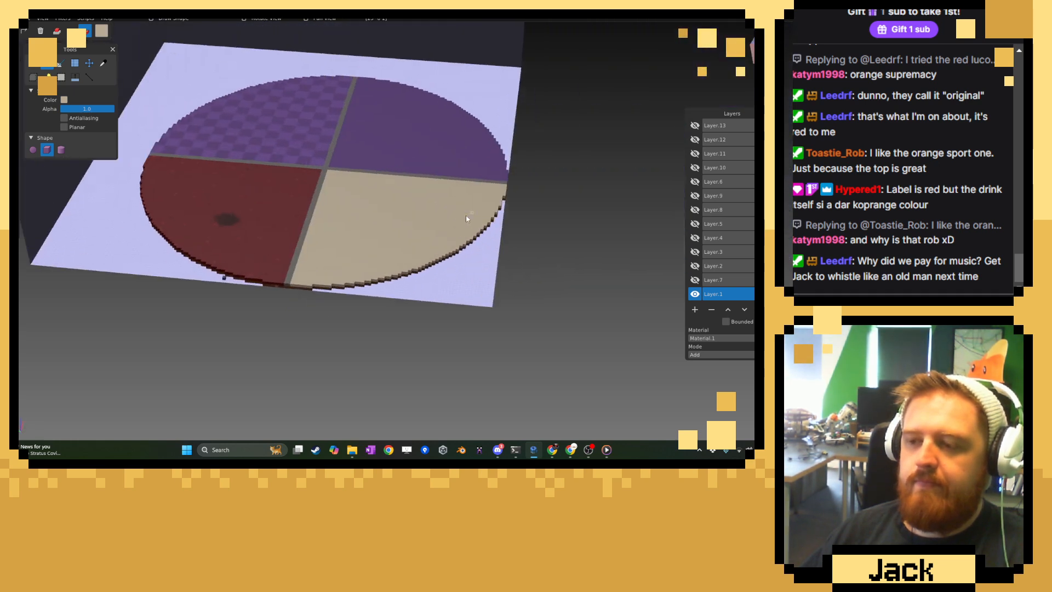
scroll(466, 215, "up", 6)
right_click_drag(329, 187, 376, 236)
middle_click_drag(376, 236, 355, 242)
right_click_drag(355, 242, 341, 218)
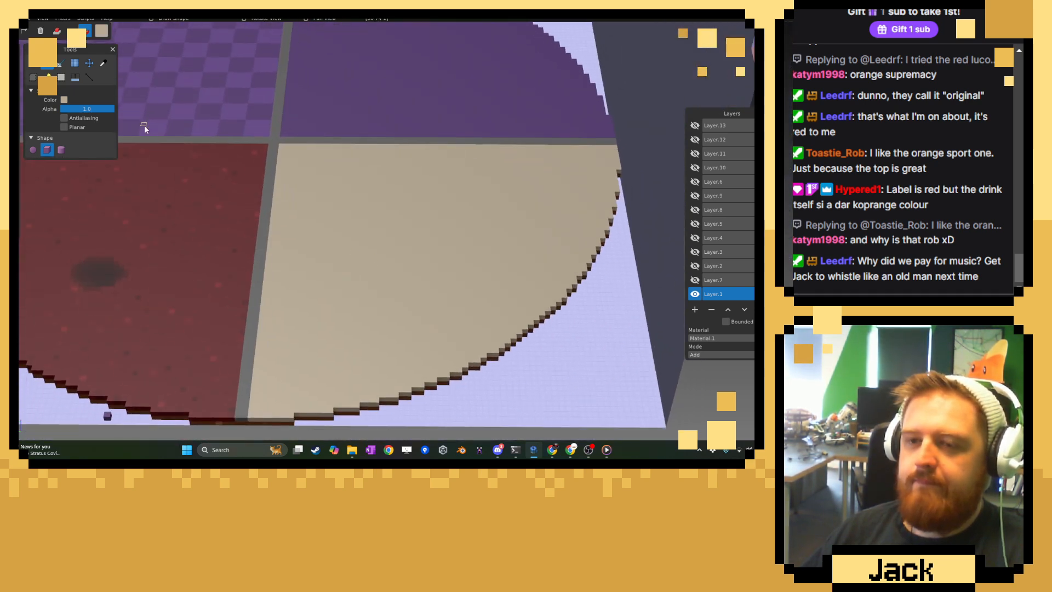
left_click(102, 31)
left_click_drag(125, 58, 125, 63)
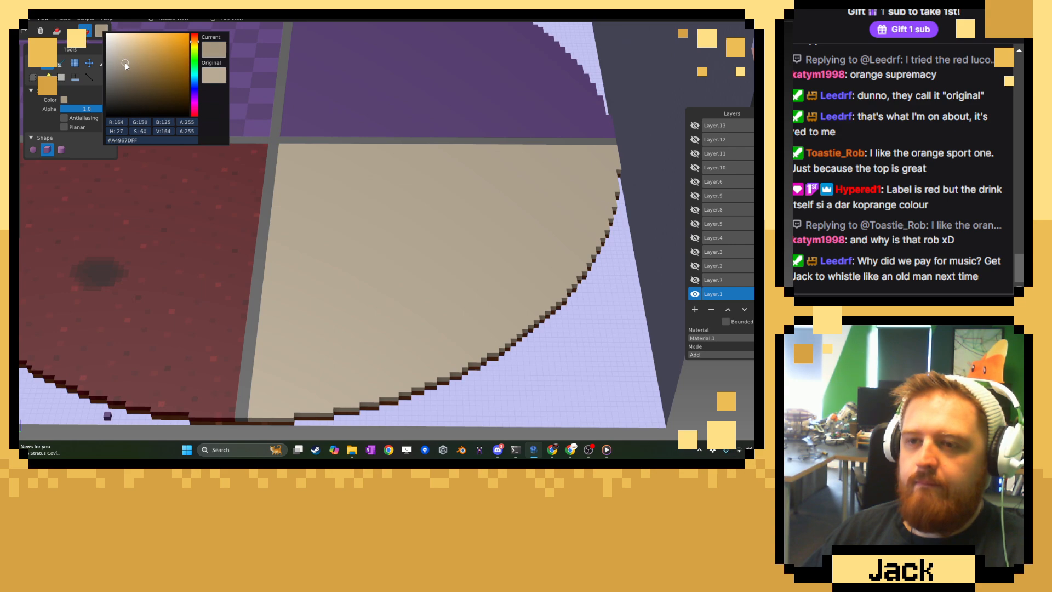
left_click(394, 144)
Start a checkerboard in the inner corner of the beige floor by drawing three alternating square tiles in the darker tan.
middle_click_drag(393, 144, 340, 146)
right_click_drag(353, 158, 370, 205)
scroll(371, 205, "up", 4)
right_click_drag(279, 155, 318, 196)
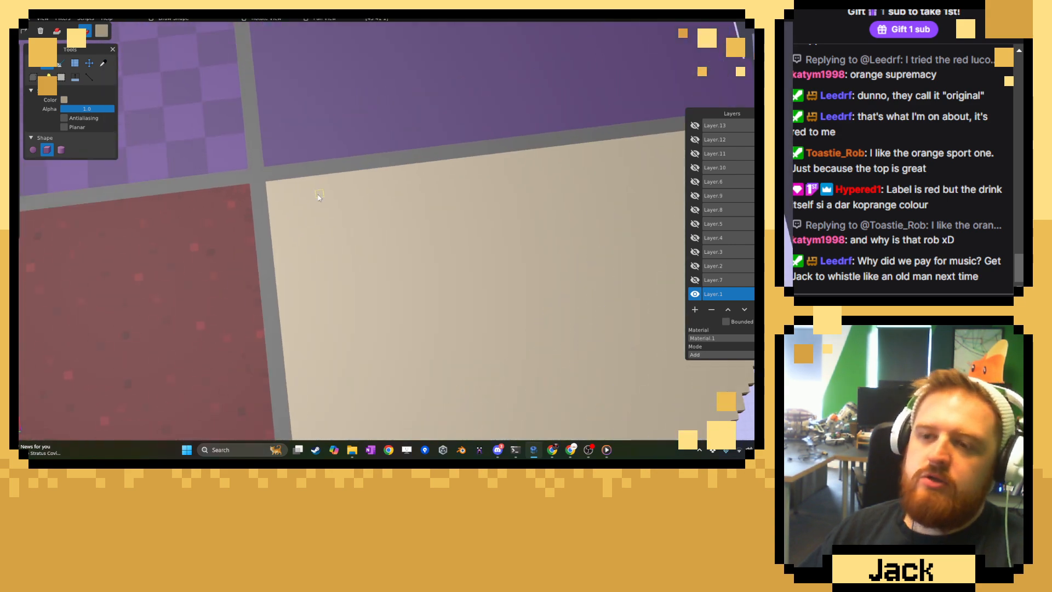
scroll(318, 195, "up", 4)
right_click_drag(280, 246, 358, 298)
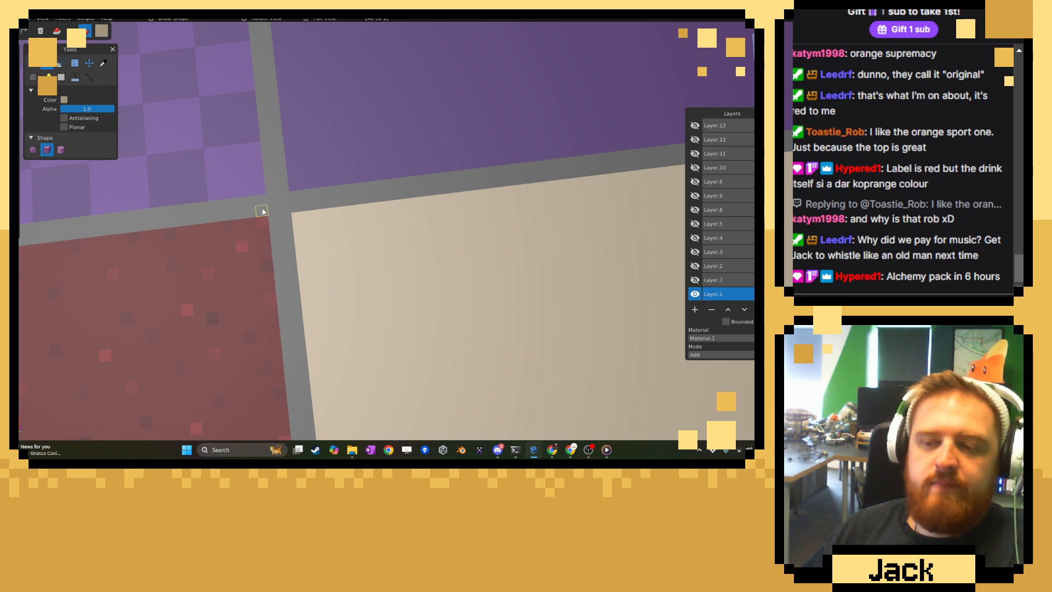
mouse_move(294, 221)
left_mouse_down()
mouse_move(345, 260)
mouse_move(382, 266)
mouse_move(370, 272)
mouse_move(416, 304)
left_mouse_up()
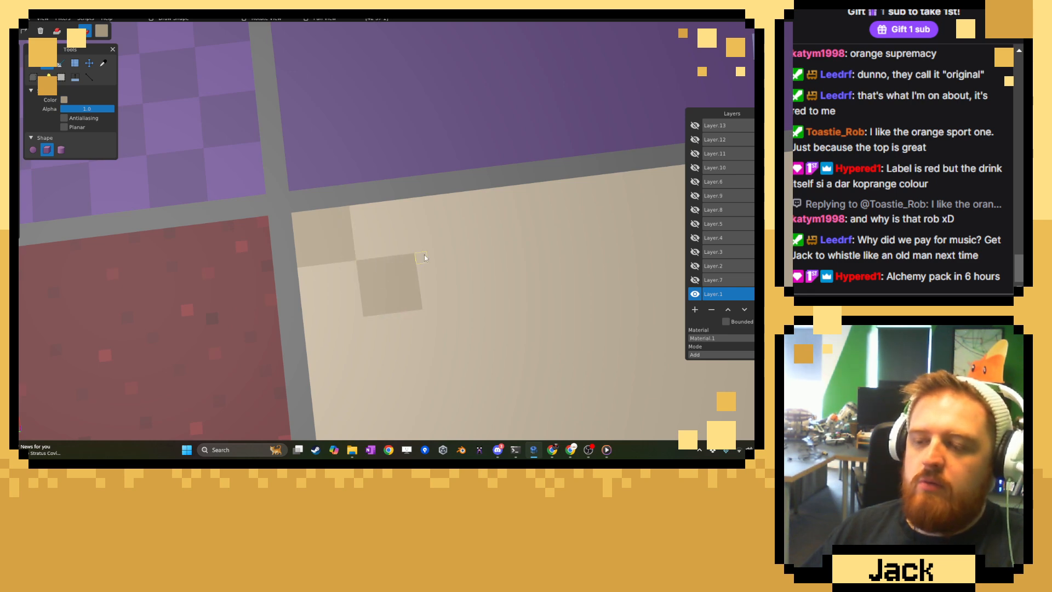
left_click_drag(424, 251, 458, 202)
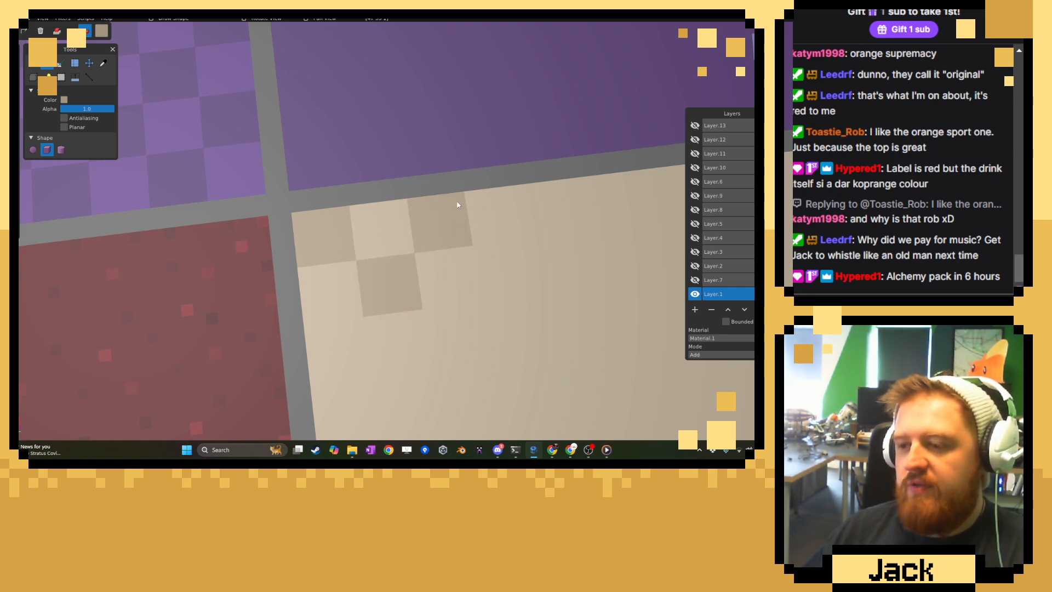
scroll(348, 210, "down", 4)
scroll(349, 210, "down", 5)
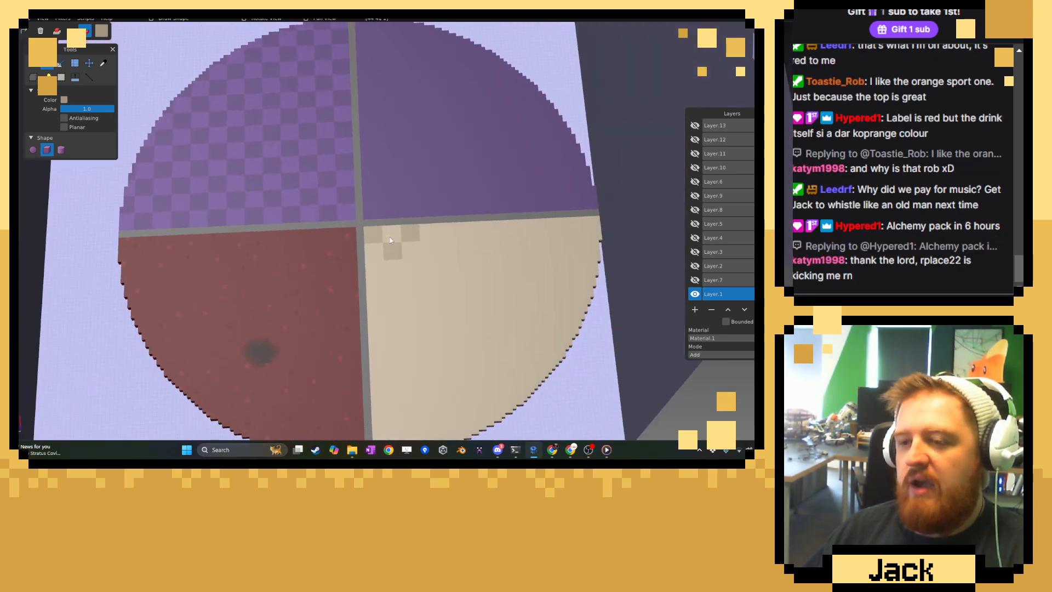
scroll(401, 240, "up", 3)
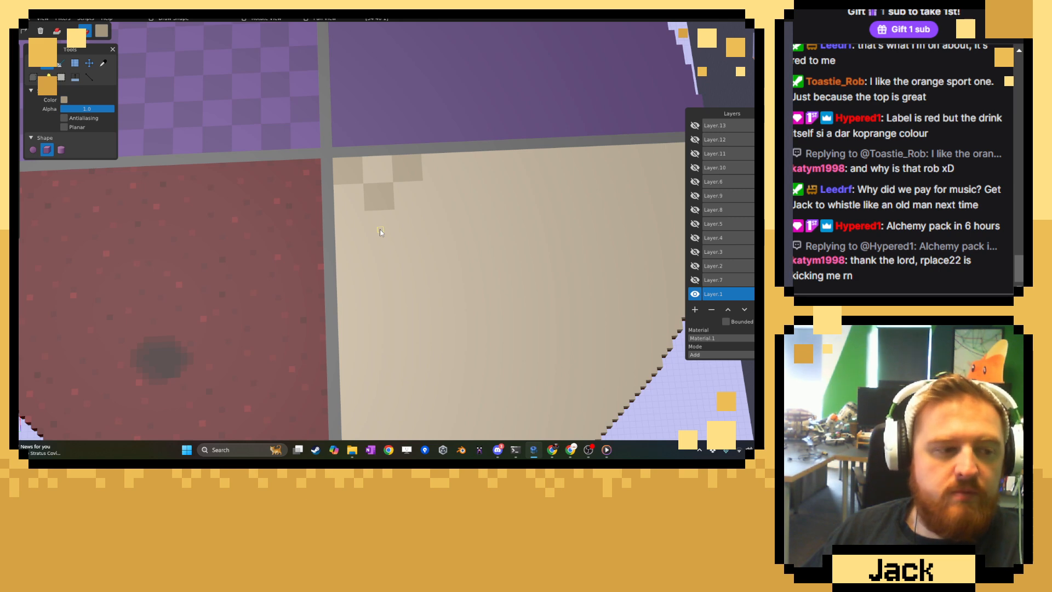
scroll(381, 230, "up", 2)
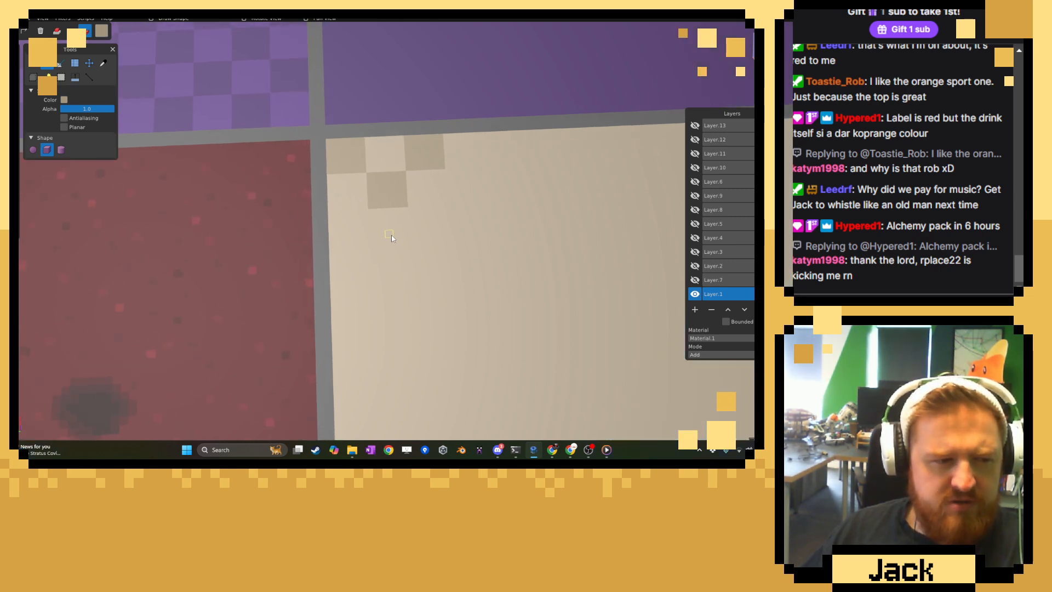
Extend the checkerboard's first three rows across the first six columns with alternating darker tan square tiles.
scroll(390, 262, "up", 2)
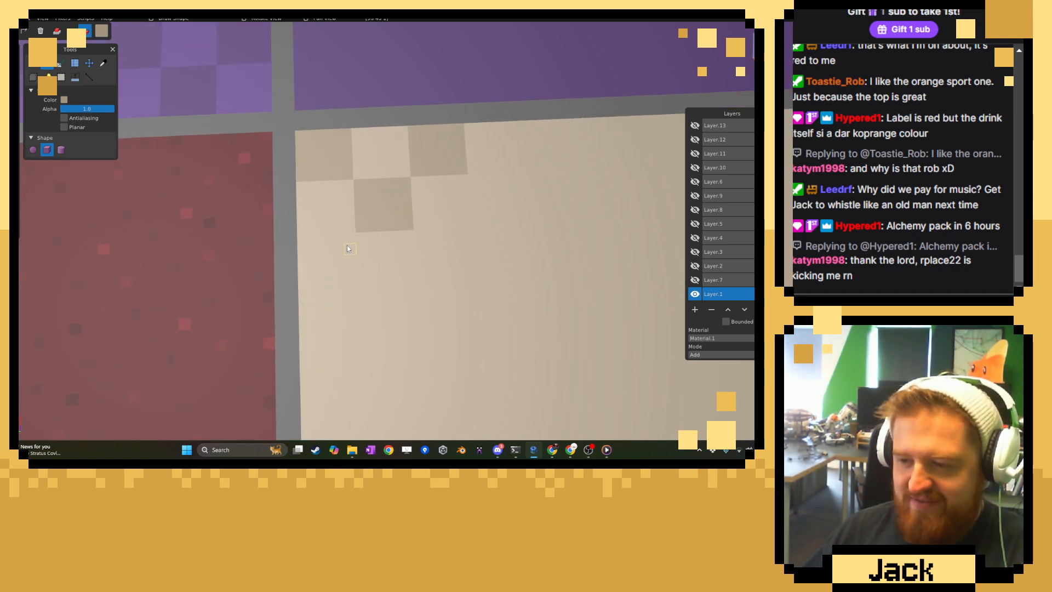
left_click_drag(341, 254, 307, 281)
left_click_drag(419, 237, 469, 275)
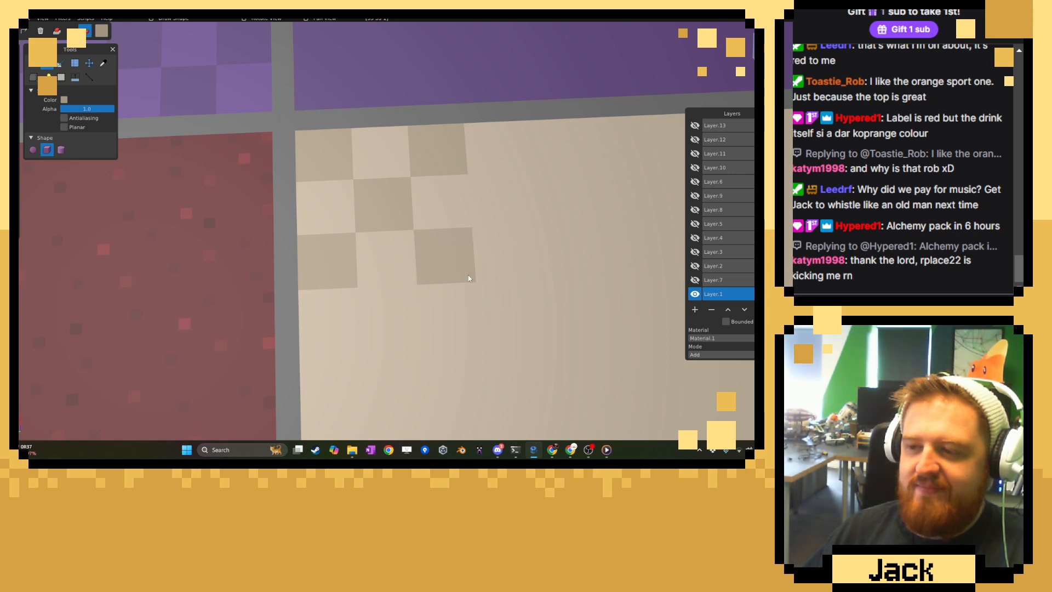
right_click_drag(459, 185, 346, 261)
mouse_move(337, 265)
left_mouse_down()
mouse_move(369, 306)
mouse_move(383, 312)
mouse_move(387, 302)
left_mouse_up()
left_click_drag(400, 255, 440, 208)
left_click_drag(459, 261, 505, 303)
left_click_drag(404, 320, 450, 363)
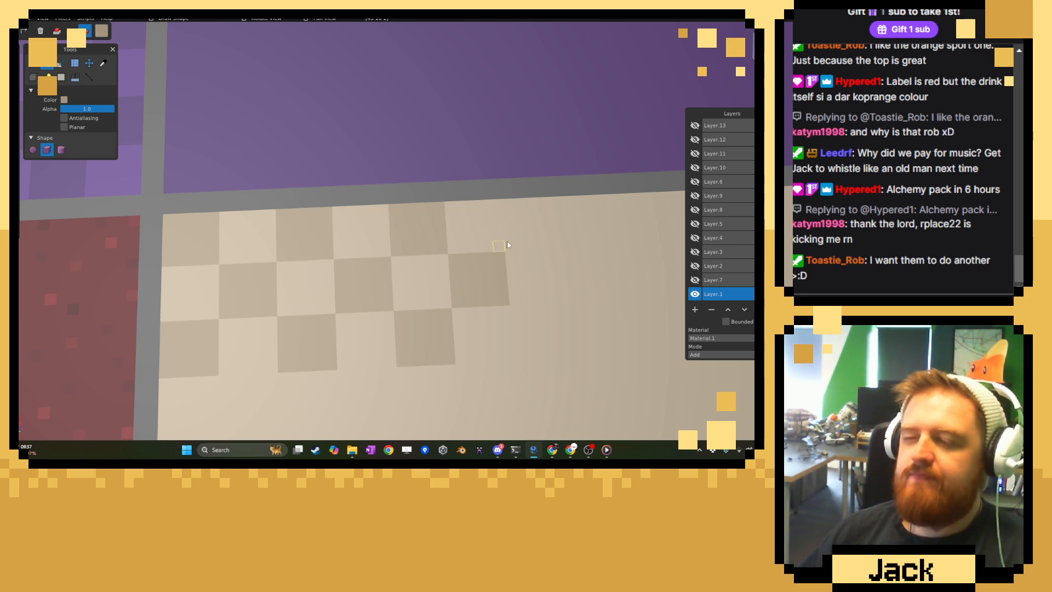
Continue the three-row checkerboard pattern along the grey wall with five more darker tan tiles, reaching the tenth column.
mouse_move(508, 231)
right_mouse_down()
mouse_move(344, 227)
mouse_move(322, 252)
right_mouse_up()
left_click_drag(331, 235, 360, 210)
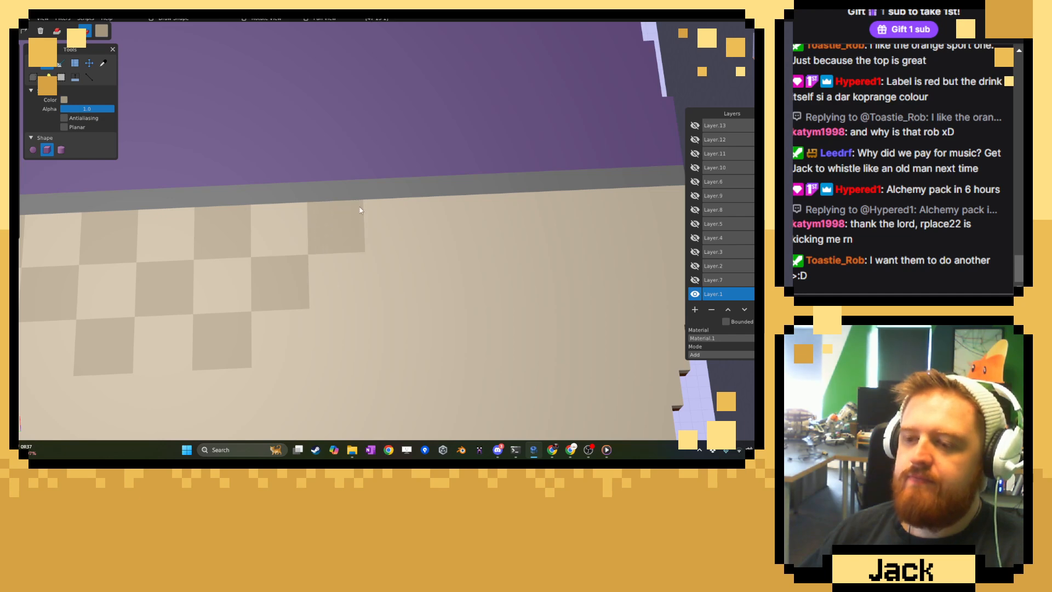
left_click_drag(354, 356, 363, 357)
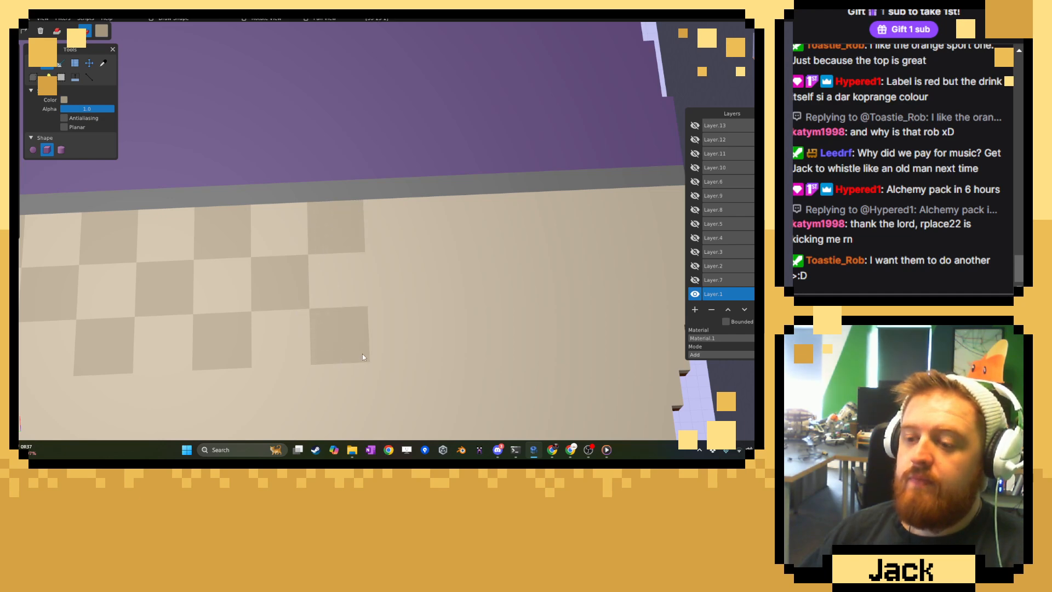
mouse_move(370, 260)
left_mouse_down()
mouse_move(400, 290)
mouse_move(416, 295)
mouse_move(430, 280)
left_mouse_up()
right_click_drag(431, 267, 388, 278)
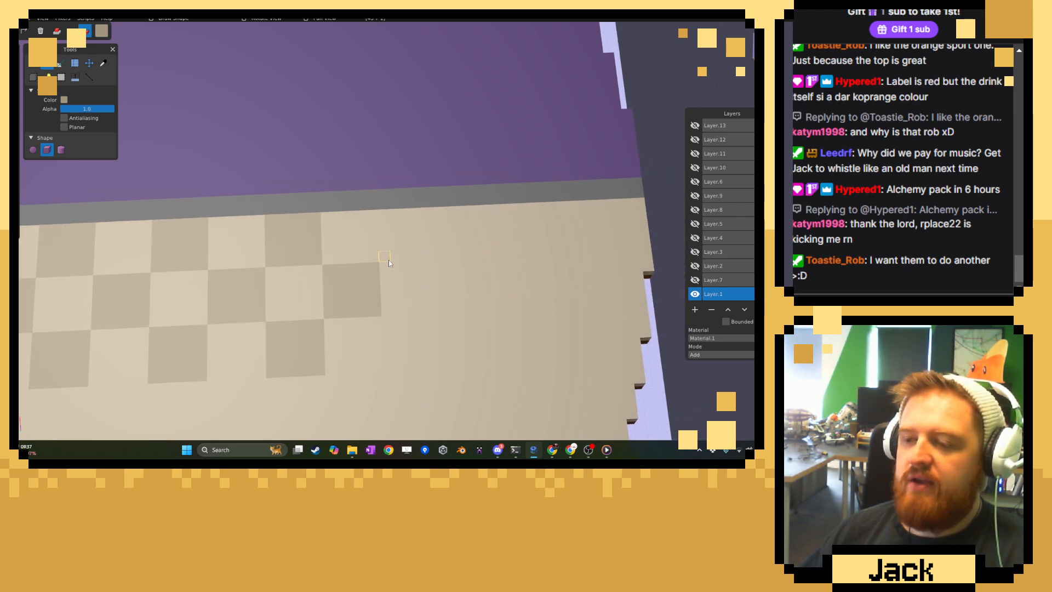
left_click_drag(420, 228, 426, 214)
mouse_move(441, 265)
left_mouse_down()
mouse_move(491, 317)
mouse_move(495, 308)
left_mouse_up()
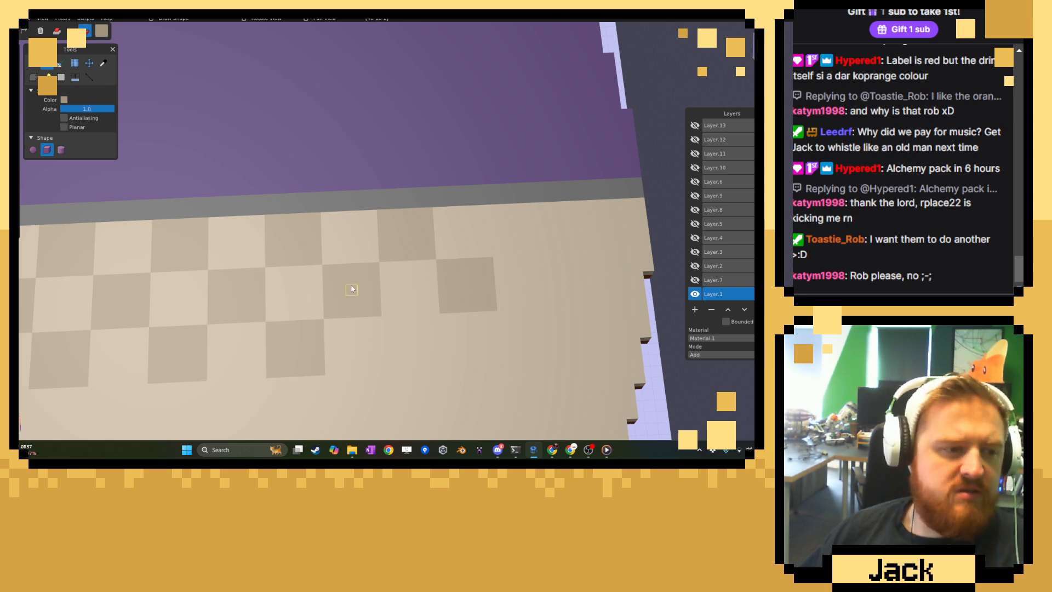
Carry the alternating tan tiles out to the floor's curved edge, with cut-off tiles ending the first and third rows.
right_click_drag(359, 270, 162, 285)
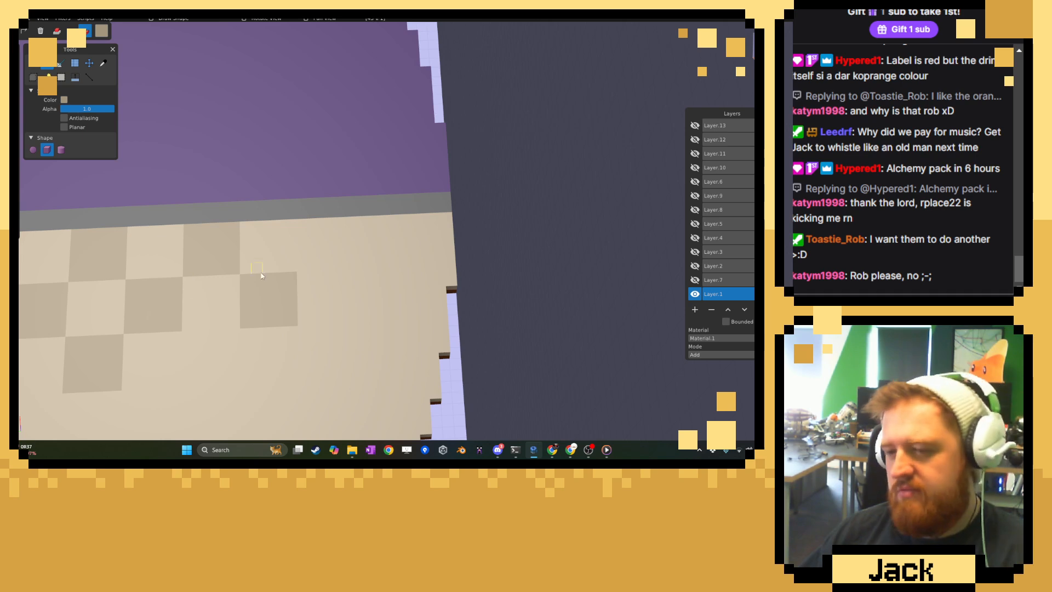
left_click_drag(301, 270, 343, 228)
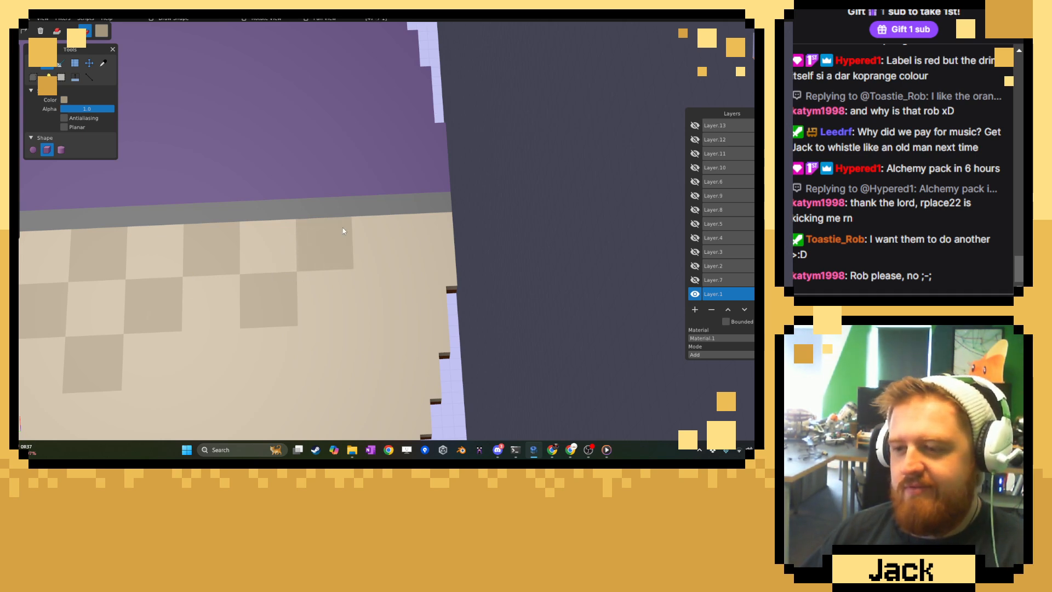
left_click_drag(380, 303, 404, 316)
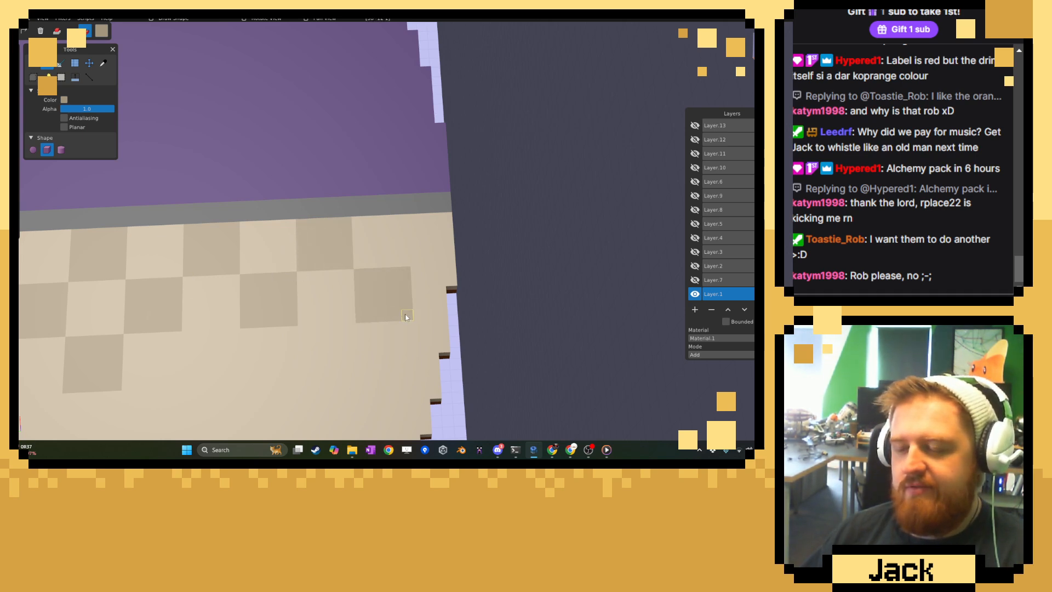
left_click_drag(416, 262, 441, 239)
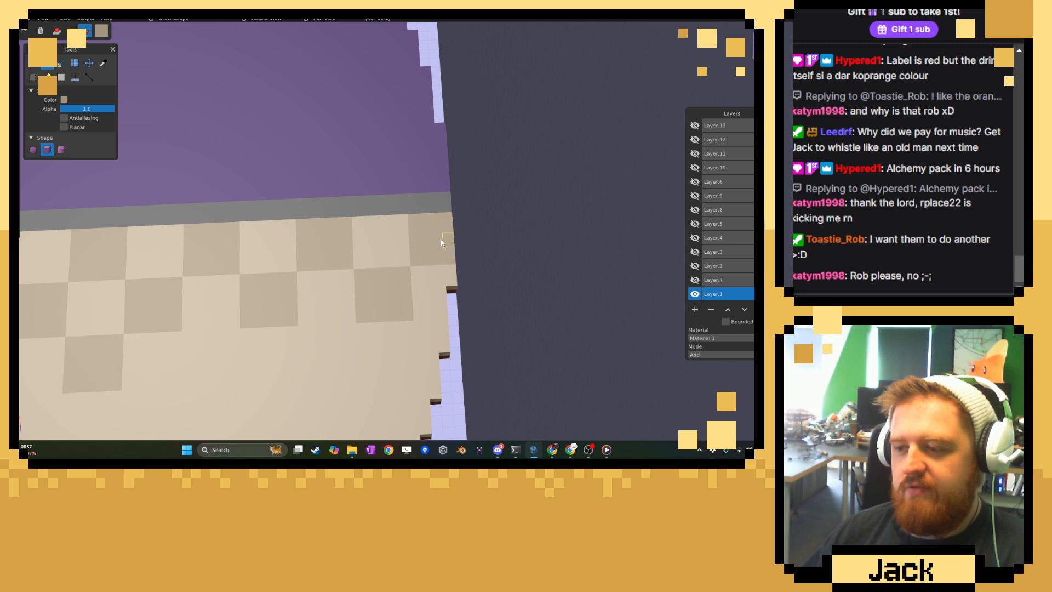
left_click_drag(437, 348, 446, 346)
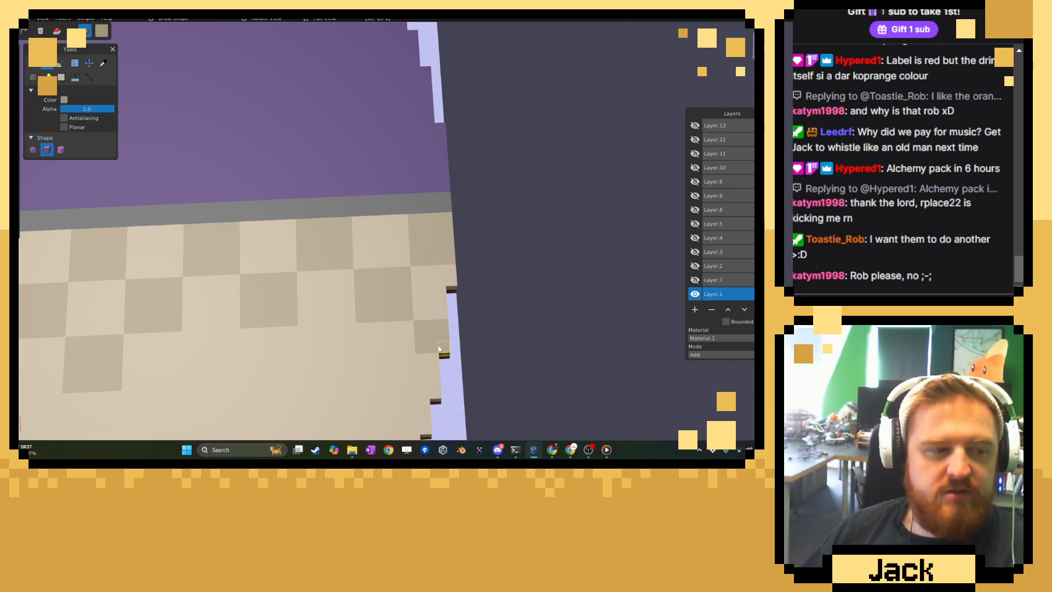
Fill the gap in the third row with two alternating darker tan tiles.
right_click_drag(420, 342, 388, 297)
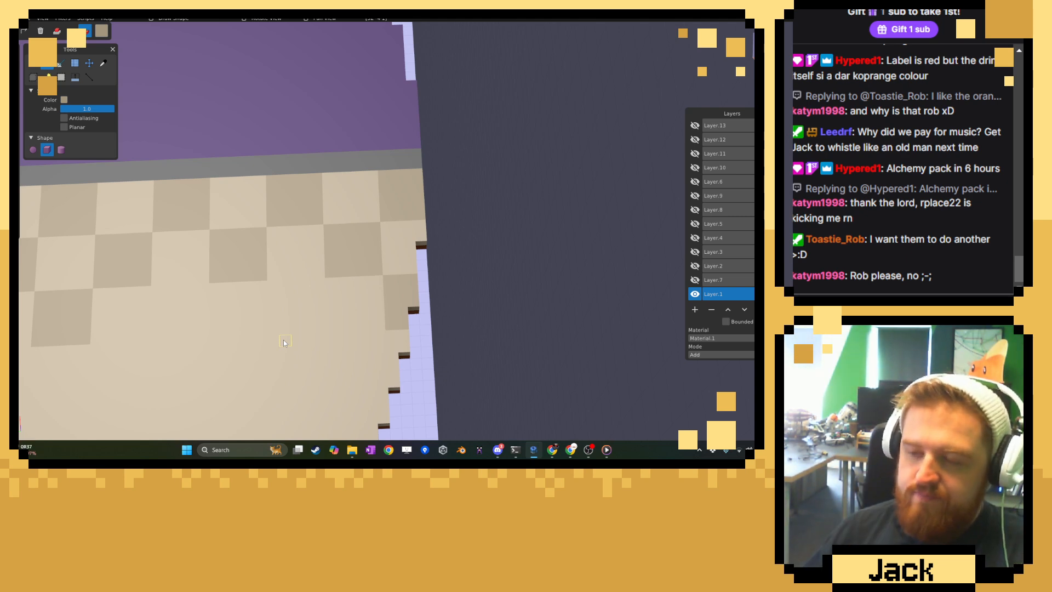
middle_click_drag(218, 241, 348, 214)
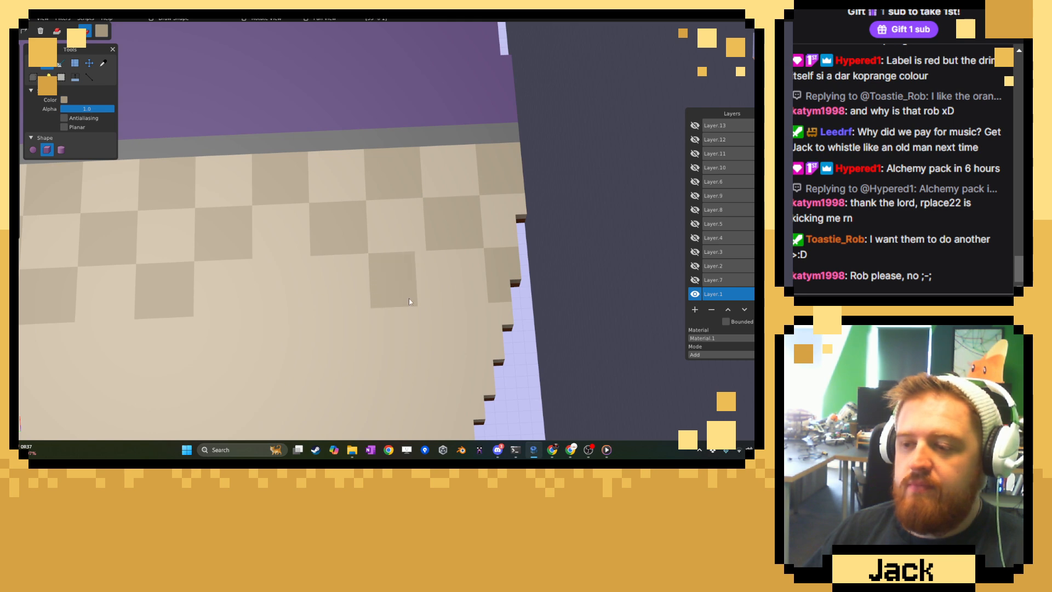
left_click_drag(409, 298, 422, 300)
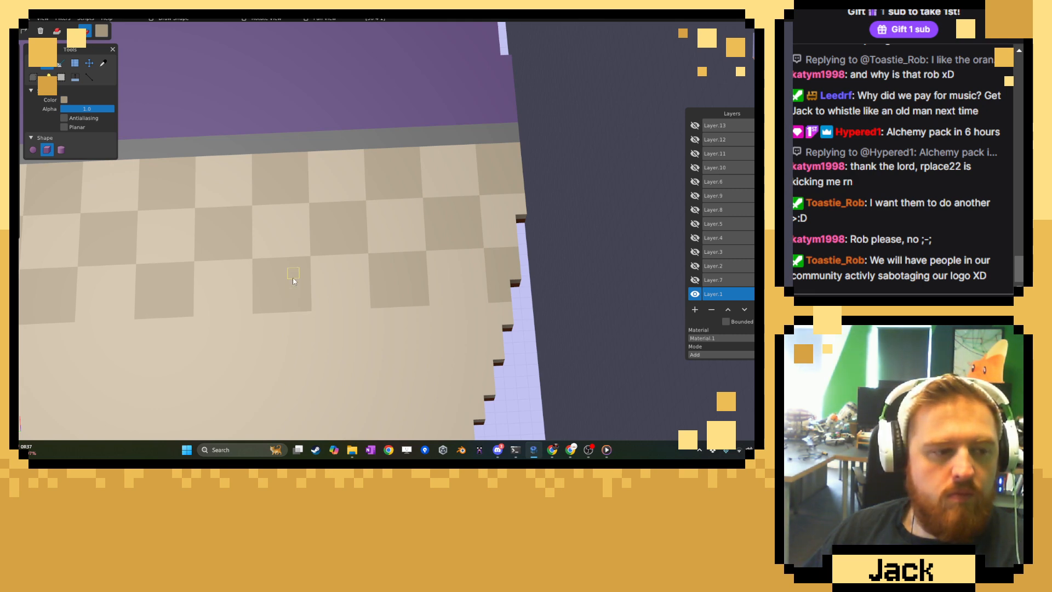
Start the fourth row beside the red room with darker tan tiles in the second and fourth columns.
scroll(293, 277, "down", 4)
right_click_drag(285, 287, 457, 188)
right_click_drag(227, 195, 267, 216)
scroll(269, 219, "up", 2)
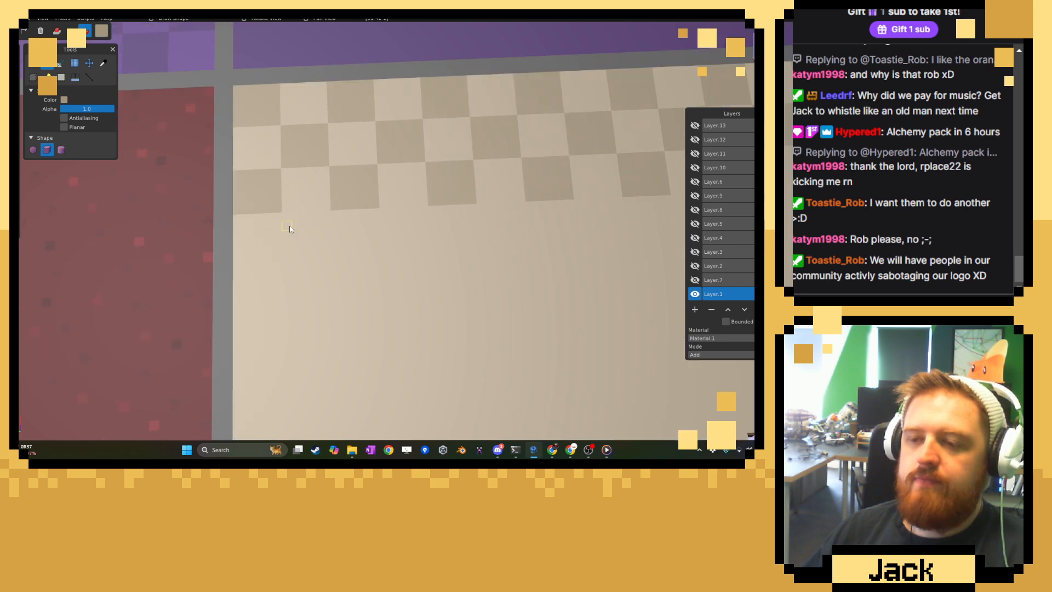
mouse_move(287, 245)
left_mouse_down()
mouse_move(302, 265)
mouse_move(310, 255)
left_mouse_up()
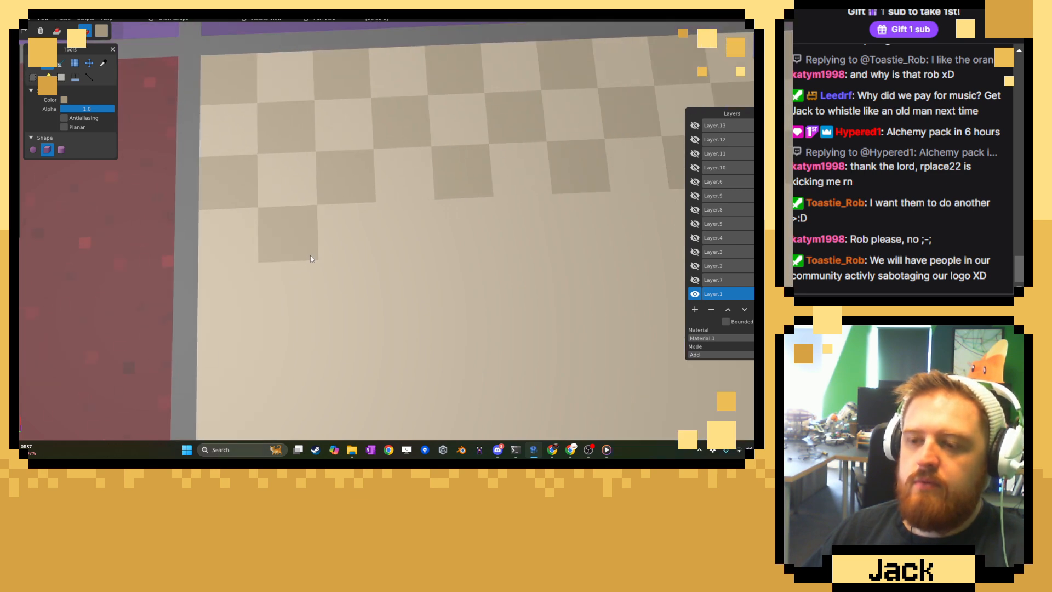
left_click_drag(379, 212, 437, 251)
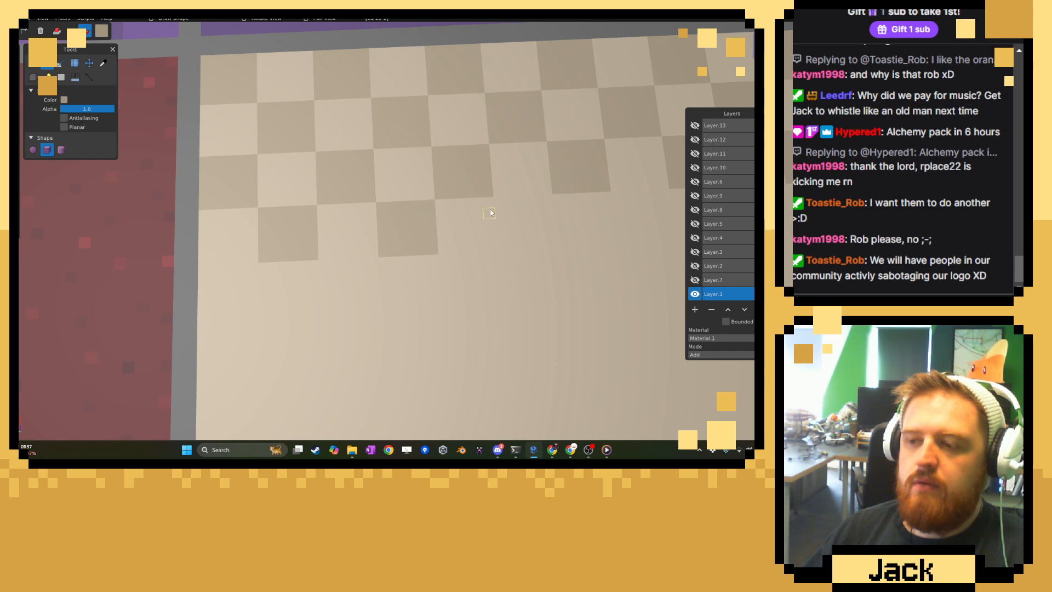
Undo the misdrawn third tile of the fourth row and complete the row with darker tan tiles up to the curved edge.
left_click_drag(500, 204, 565, 251)
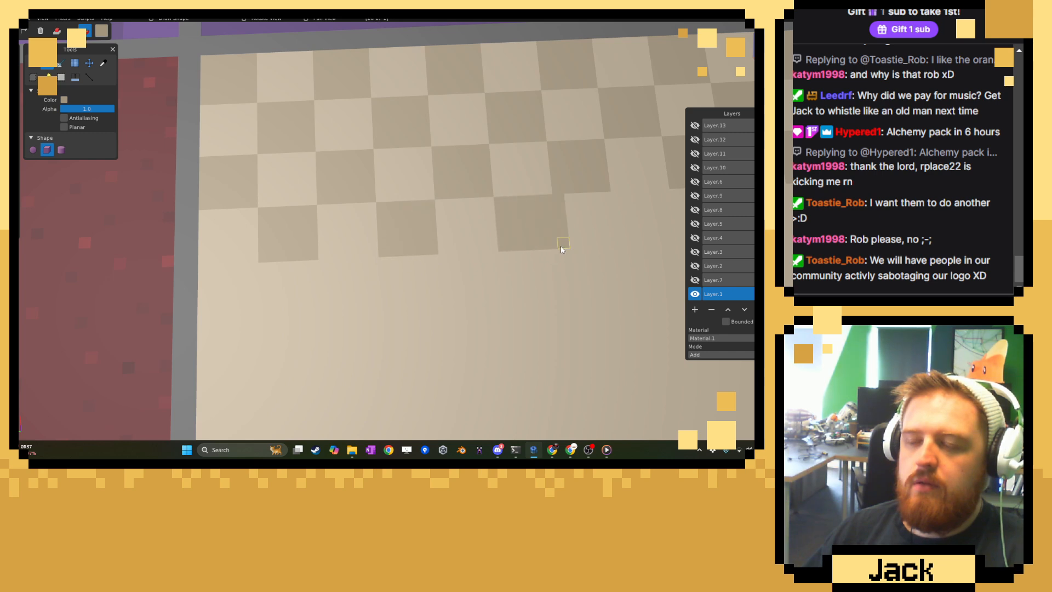
key("ctrl+z")
right_click_drag(585, 222, 404, 263)
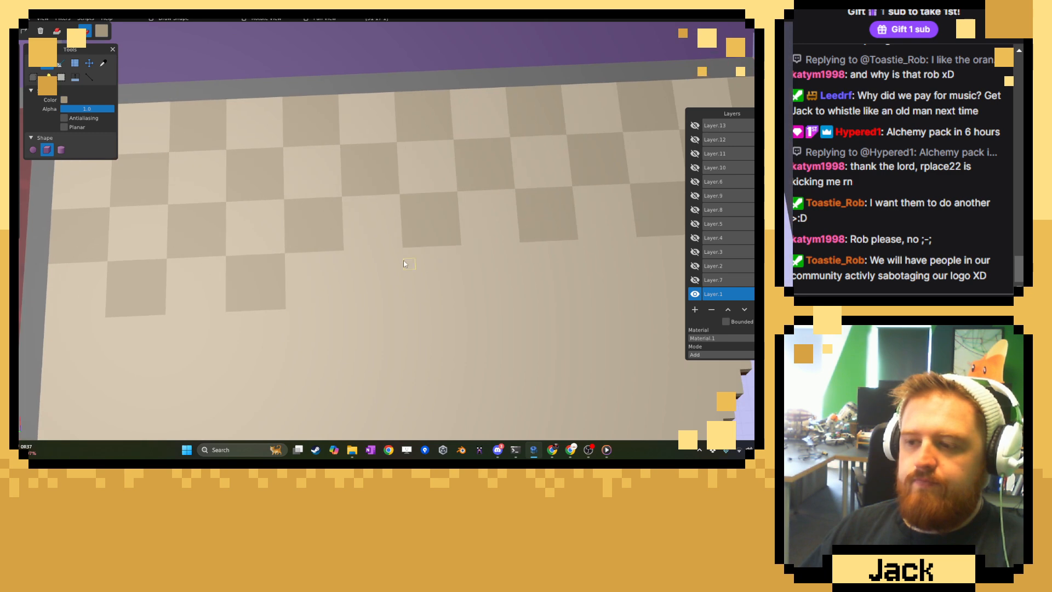
scroll(404, 264, "up", 2)
mouse_move(337, 262)
left_mouse_down()
mouse_move(387, 262)
mouse_move(405, 319)
left_mouse_up()
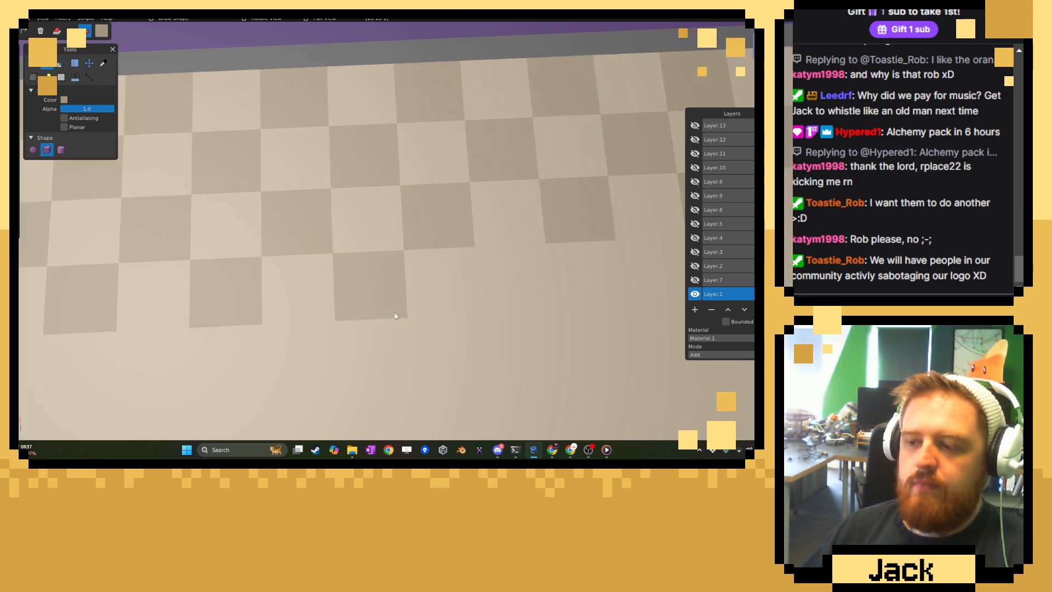
mouse_move(478, 247)
left_mouse_down()
mouse_move(531, 308)
mouse_move(543, 305)
left_mouse_up()
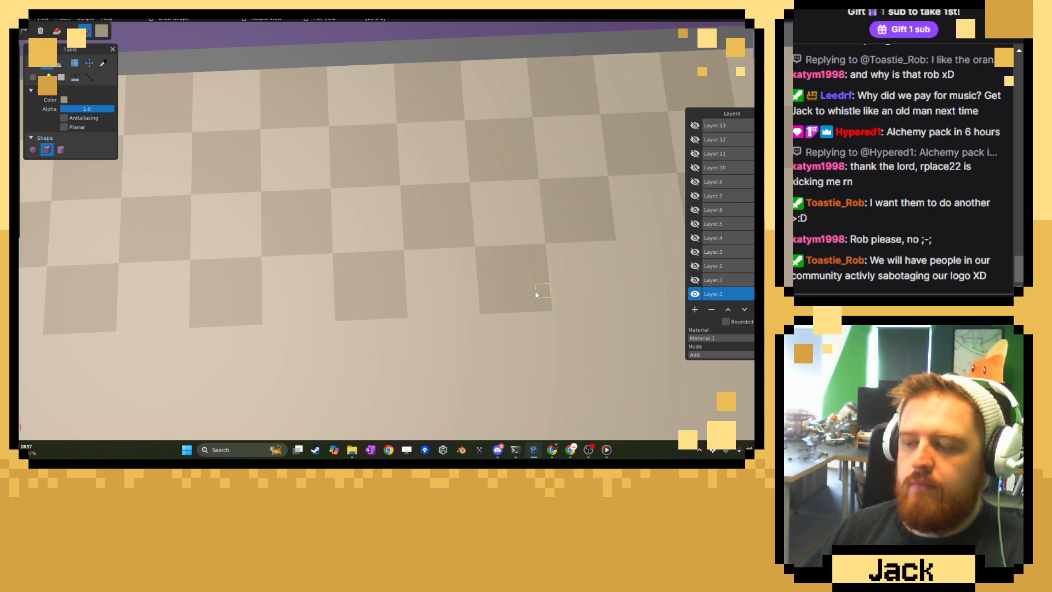
right_click_drag(534, 284, 188, 275)
left_click_drag(282, 265, 351, 311)
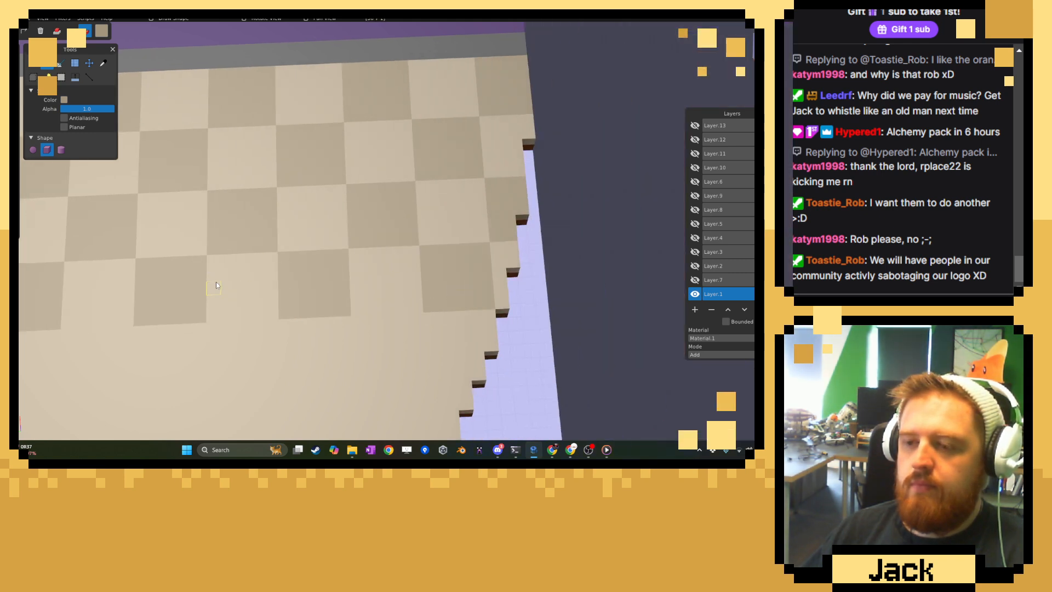
Start the fifth row at the grey divider with darker tan tiles in the first and third columns.
scroll(213, 282, "down", 2)
scroll(213, 282, "down", 4)
right_click_drag(213, 282, 423, 203)
scroll(420, 188, "up", 7)
left_click_drag(404, 183, 357, 239)
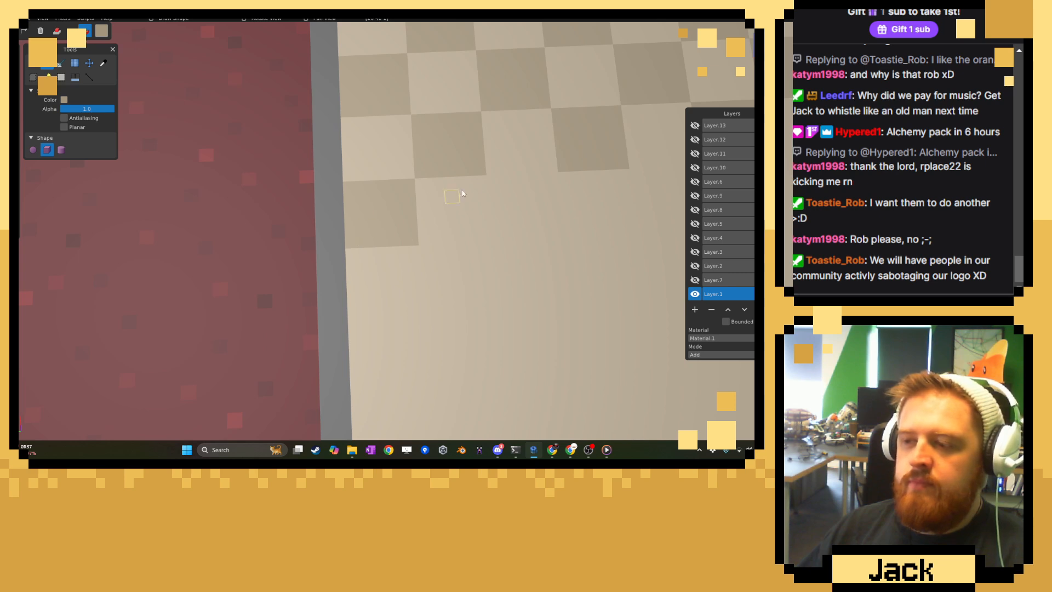
left_click_drag(492, 182, 557, 230)
Complete the fifth row with alternating darker tan tiles from the fifth to the eleventh column.
right_click_drag(556, 209, 255, 218)
left_click_drag(285, 190, 334, 234)
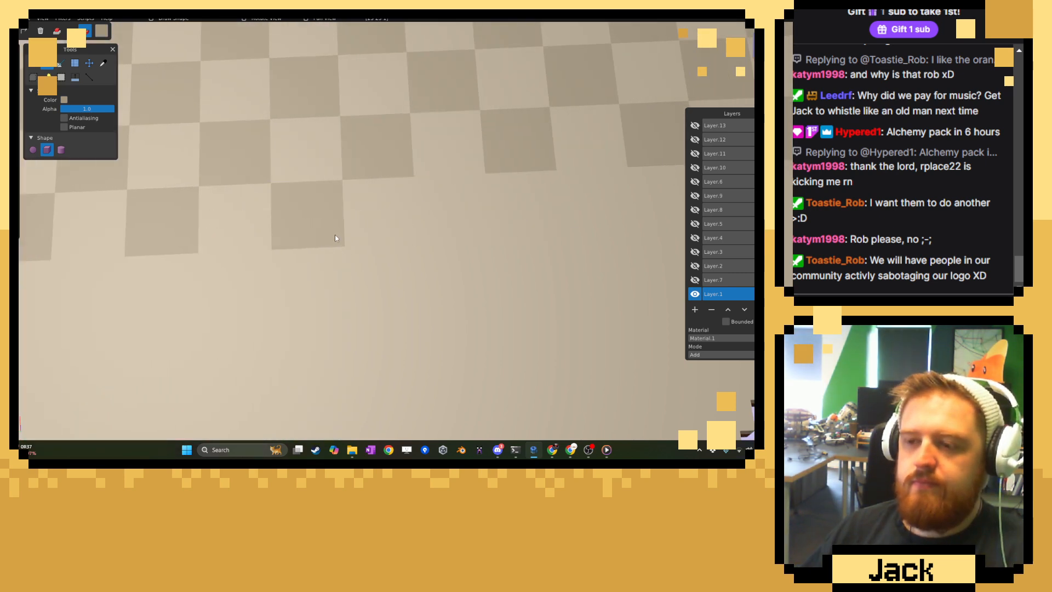
left_click_drag(420, 184, 489, 241)
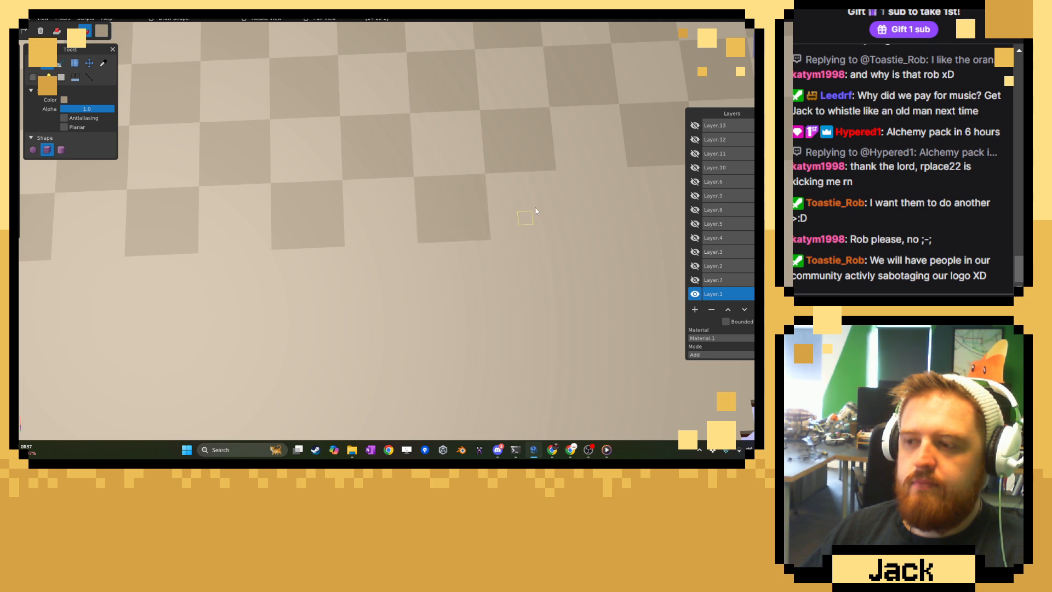
left_click_drag(560, 176, 624, 227)
mouse_move(625, 227)
right_mouse_down()
mouse_move(576, 205)
mouse_move(191, 229)
right_mouse_up()
left_click_drag(309, 210, 363, 248)
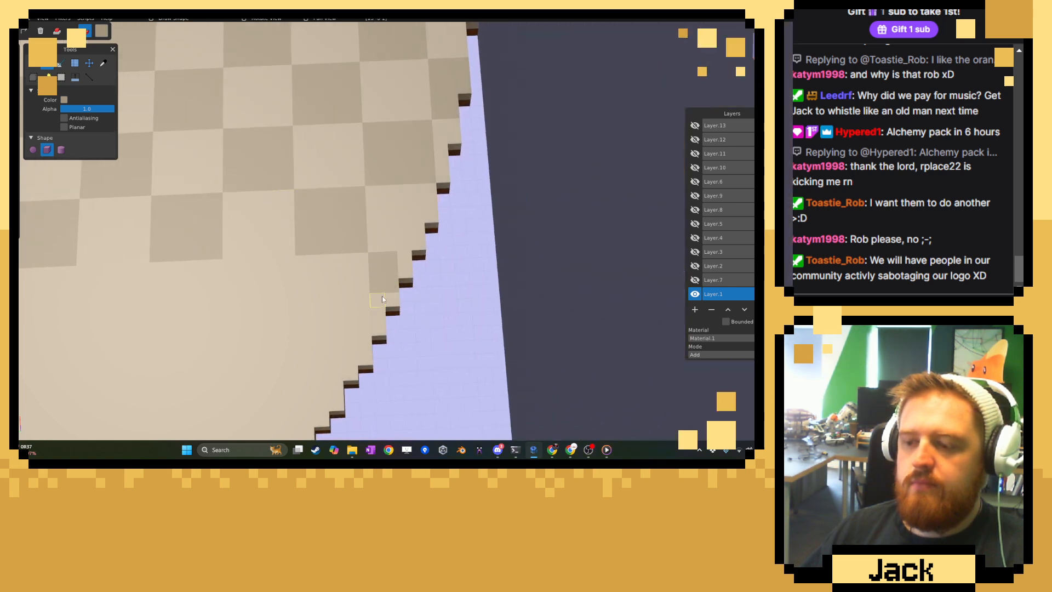
Start the sixth row from the curved edge with a cut-off tan tile and a full tile in the tenth column.
left_click_drag(379, 312, 405, 258)
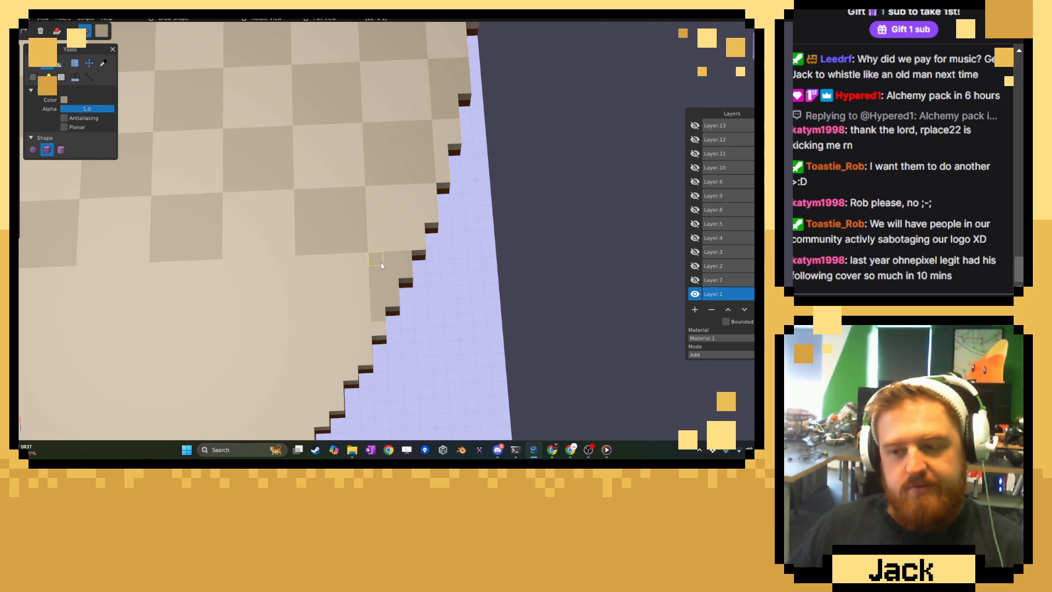
middle_click_drag(213, 258, 221, 274)
mouse_move(221, 273)
right_mouse_down()
mouse_move(495, 282)
mouse_move(299, 270)
mouse_move(330, 269)
right_mouse_up()
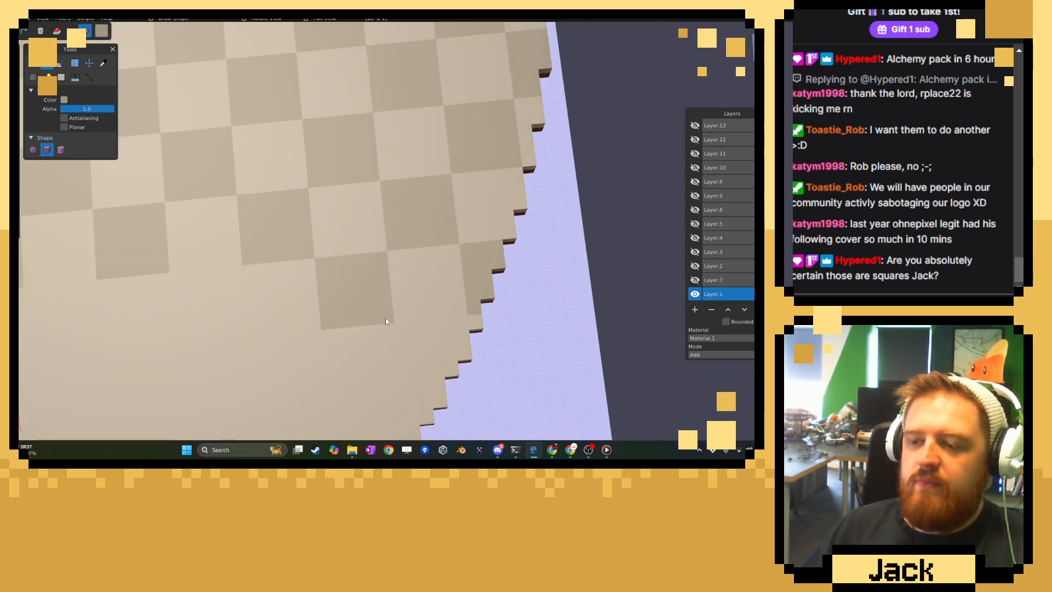
Continue the sixth row towards the grey divider with darker tan tiles in the eighth and sixth columns.
mouse_move(363, 308)
right_mouse_down()
mouse_move(269, 293)
mouse_move(302, 282)
right_mouse_up()
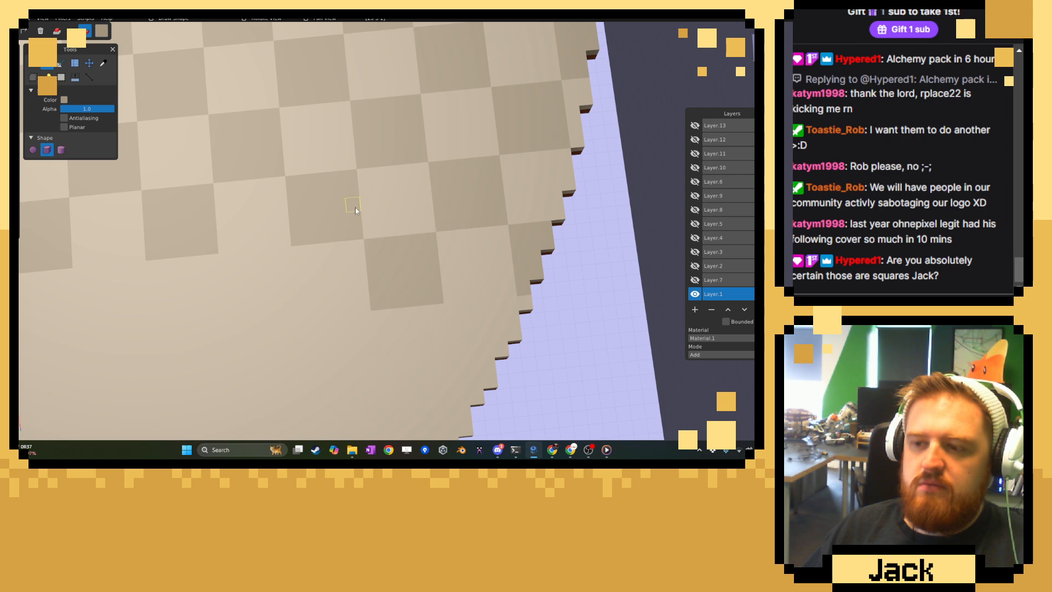
right_click_drag(301, 245, 343, 232)
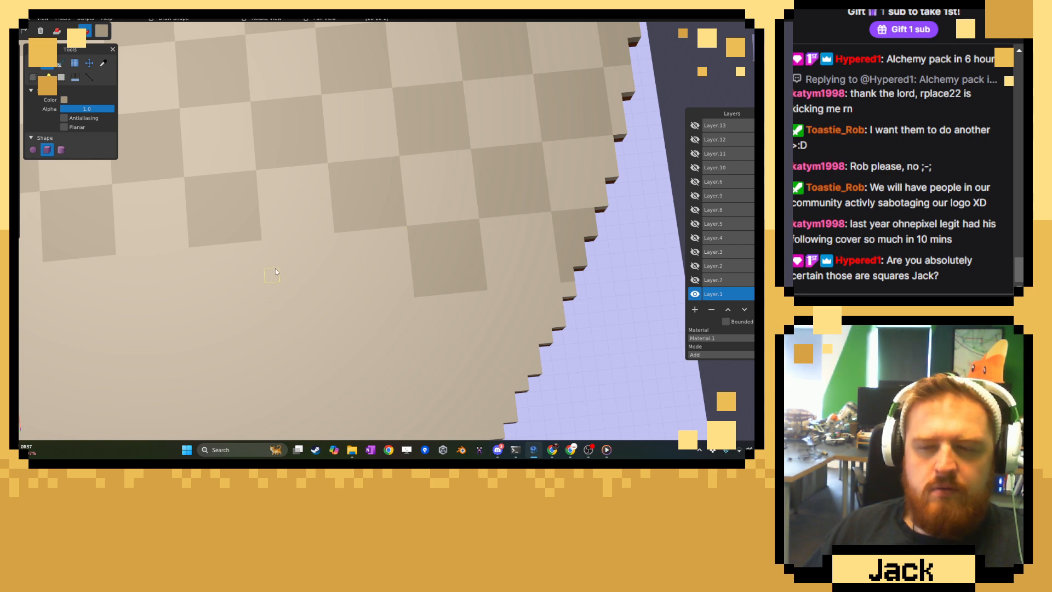
right_click_drag(275, 268, 293, 265)
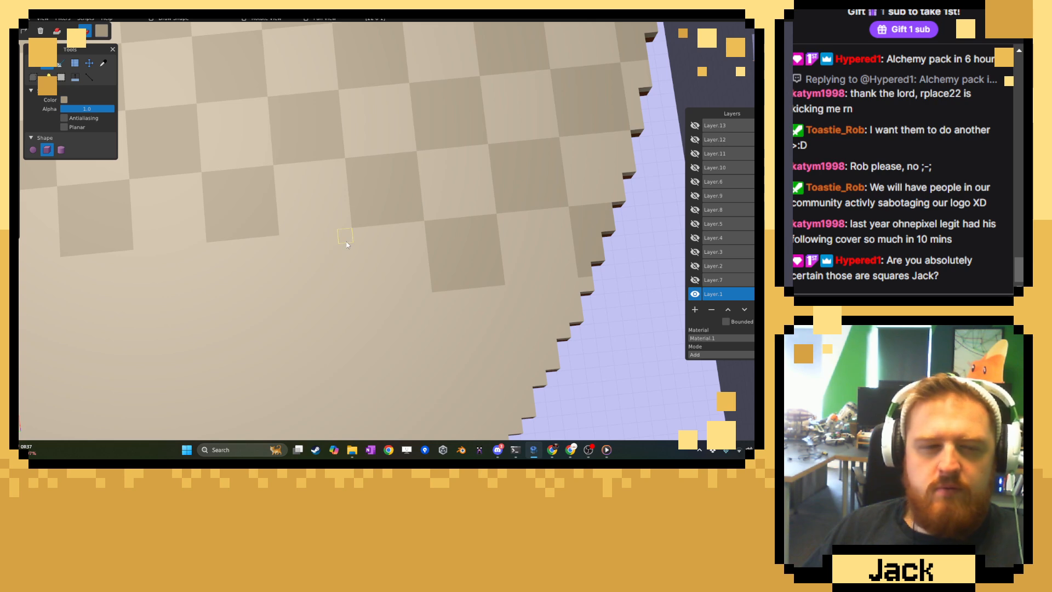
left_click(318, 275)
scroll(307, 268, "down", 10)
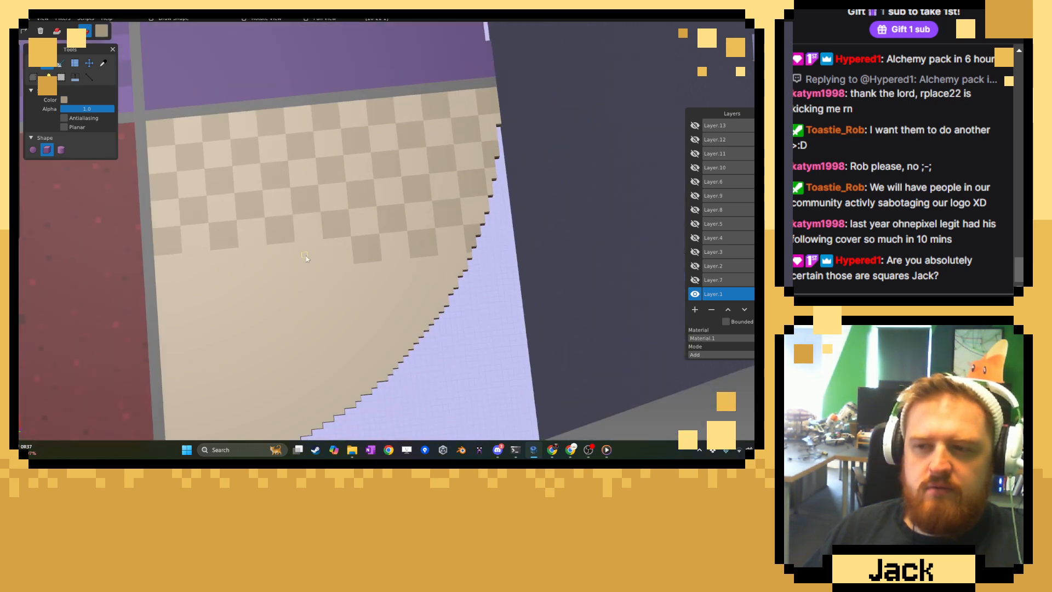
right_click_drag(306, 256, 344, 273)
scroll(344, 272, "up", 10)
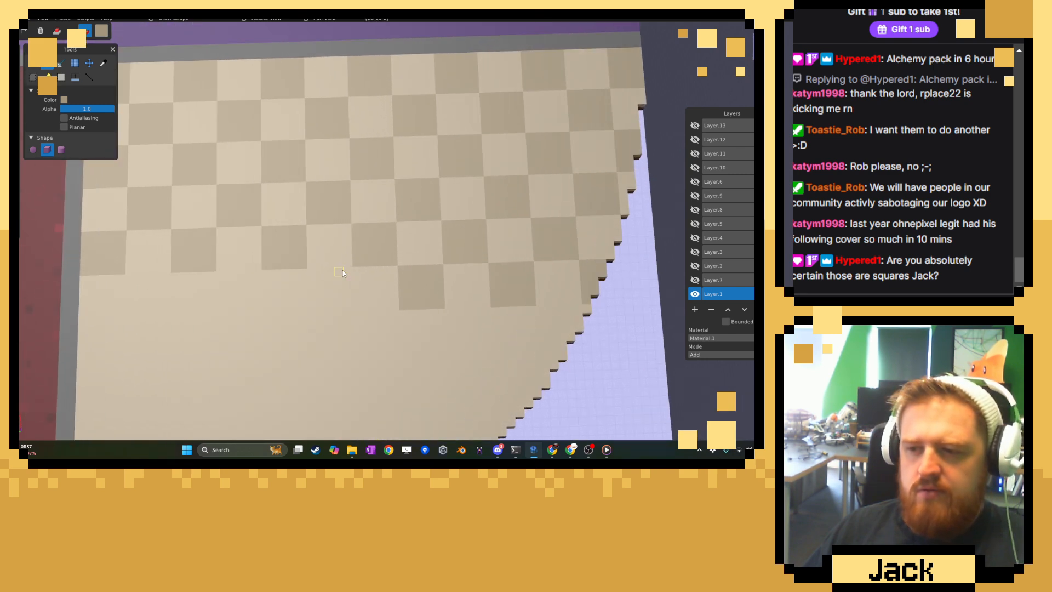
left_click_drag(369, 289, 328, 321)
Complete the sixth row with darker tan tiles in the fourth and second columns.
right_click_drag(277, 298, 440, 294)
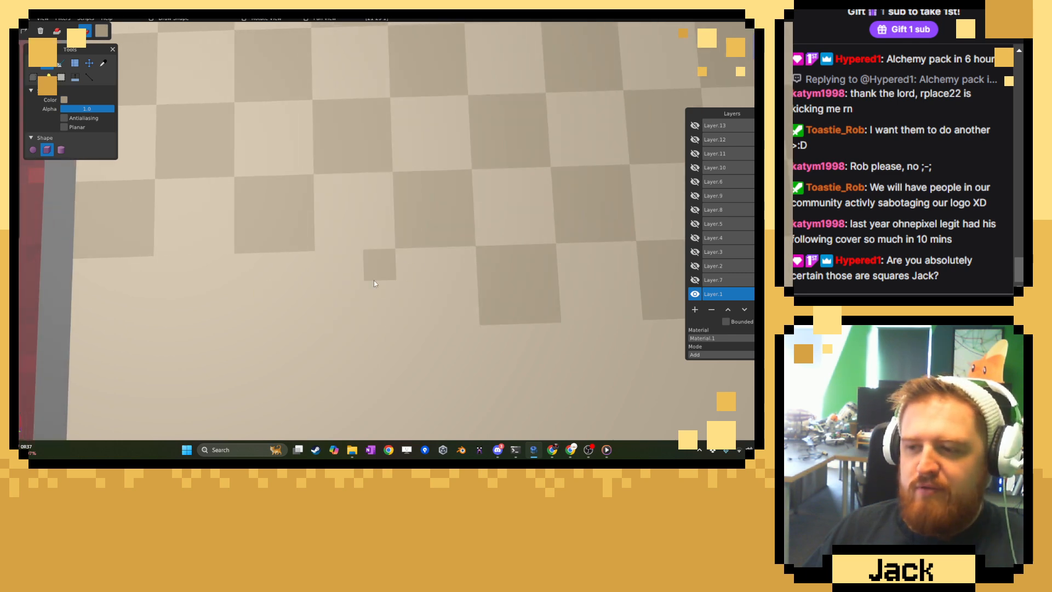
left_click_drag(374, 283, 327, 318)
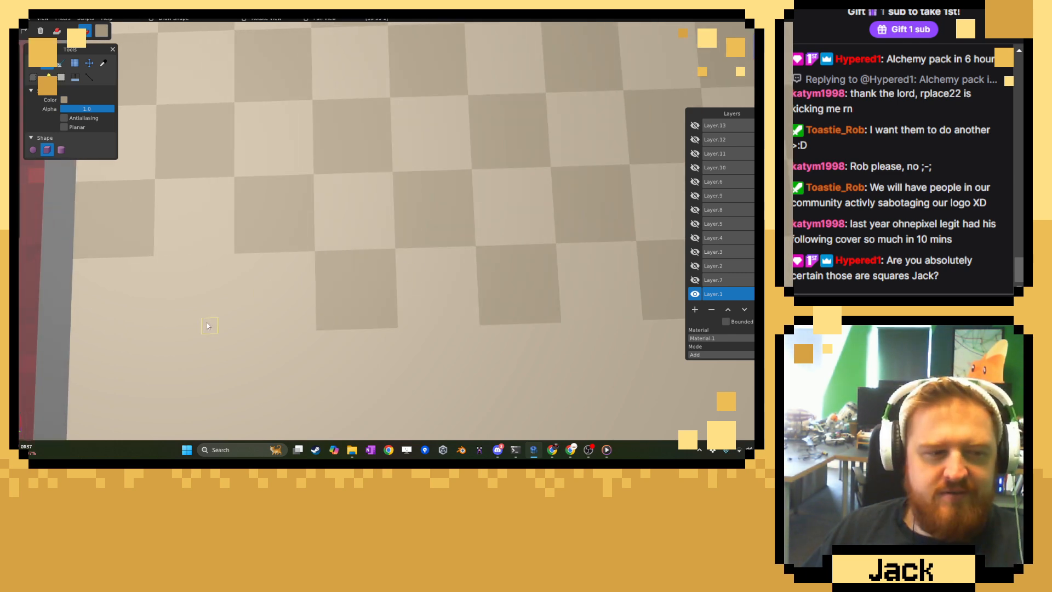
right_click_drag(207, 326, 364, 274)
left_click_drag(364, 274, 305, 333)
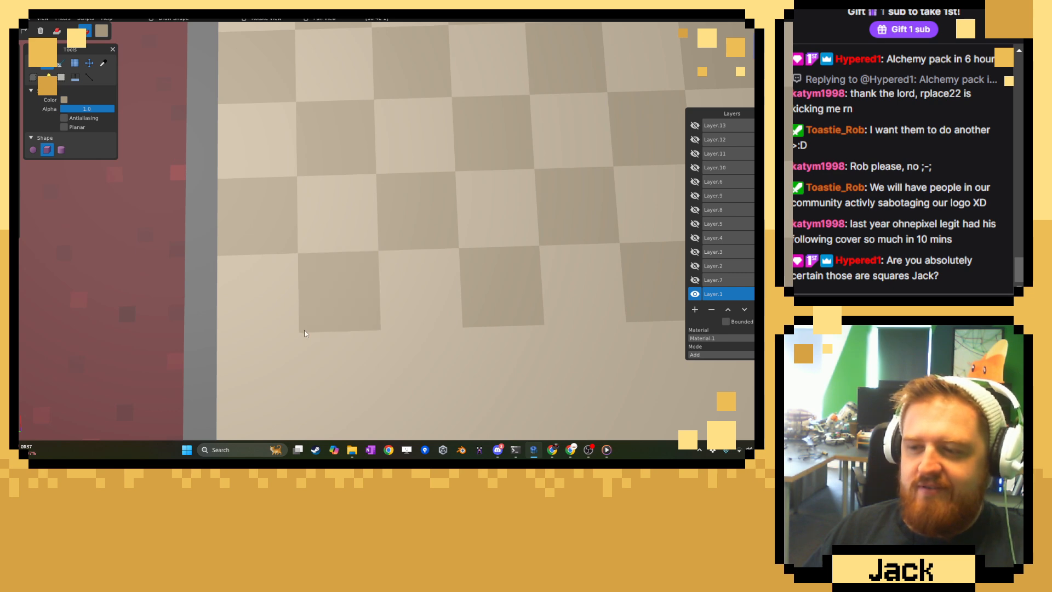
right_click_drag(252, 327, 326, 249)
left_click_drag(327, 249, 265, 332)
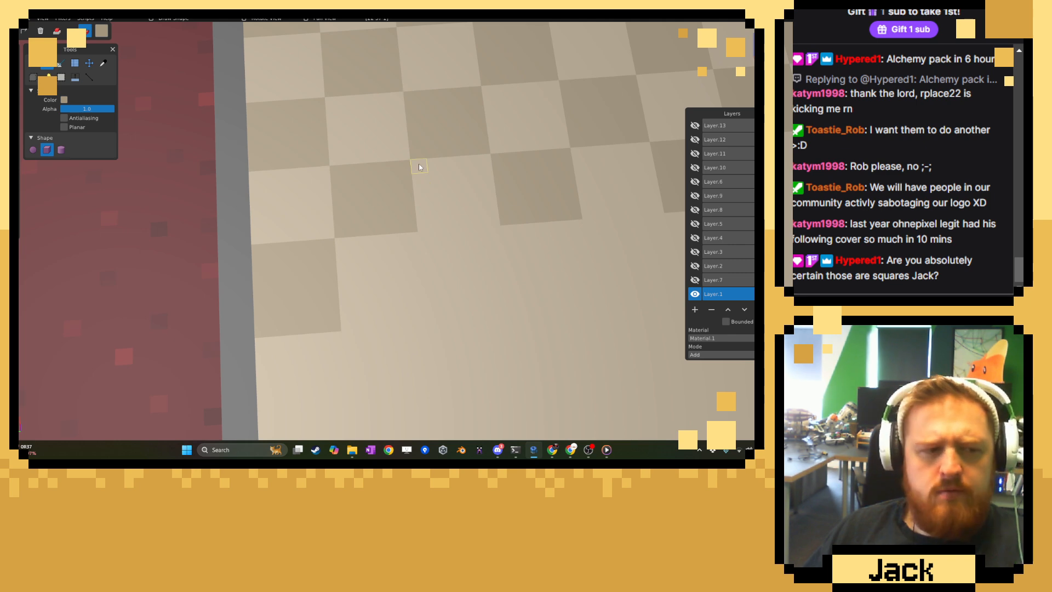
right_click_drag(419, 167, 346, 264)
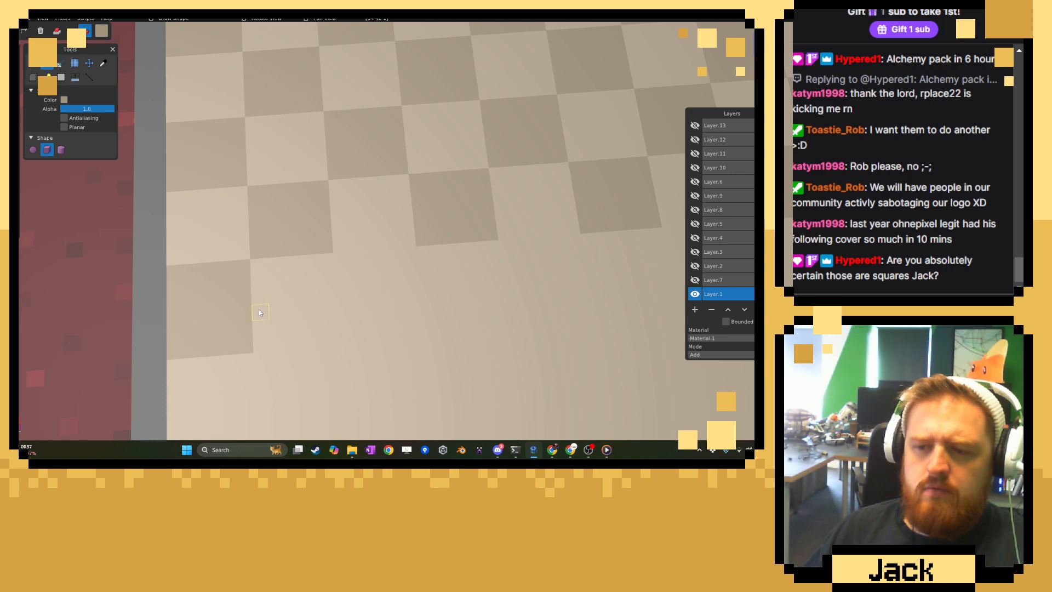
key("ctrl+z")
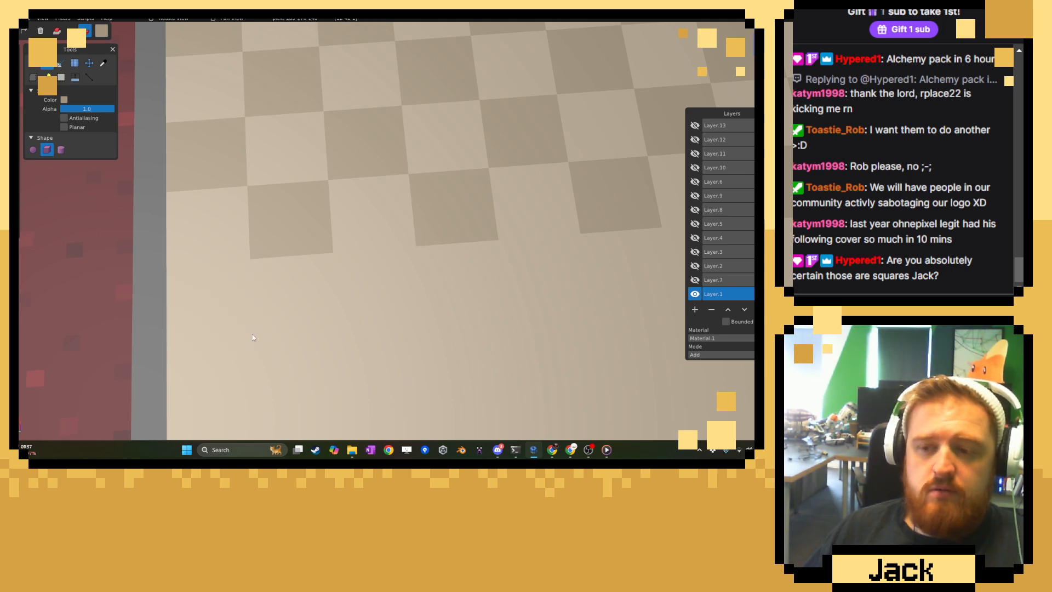
Fill the seventh row from the grey divider with alternating darker tan tiles from the first to the ninth column.
left_click_drag(246, 269, 168, 336)
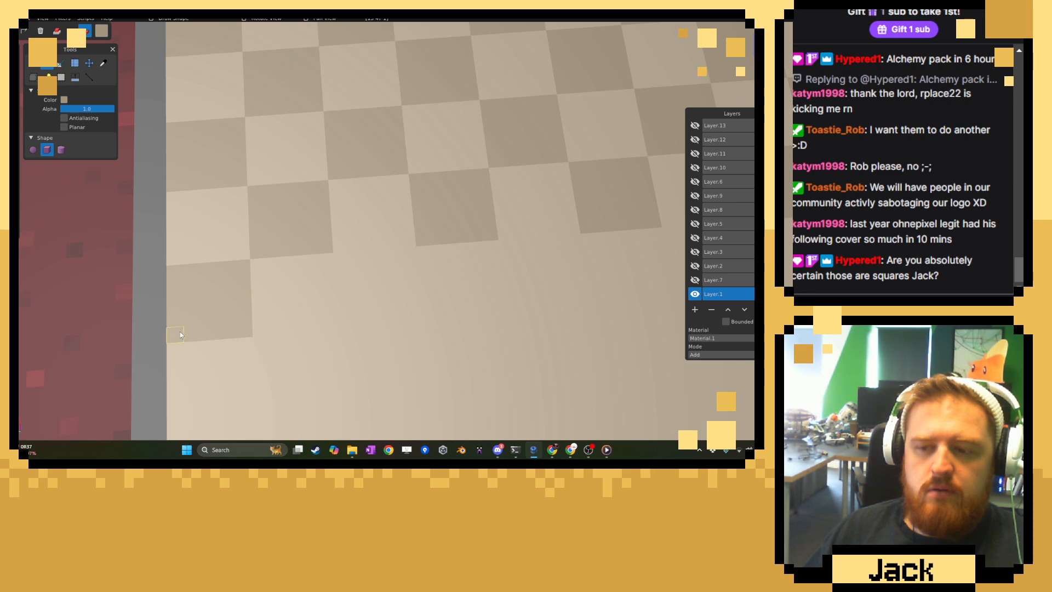
left_click_drag(341, 260, 423, 326)
right_click_drag(512, 278, 348, 289)
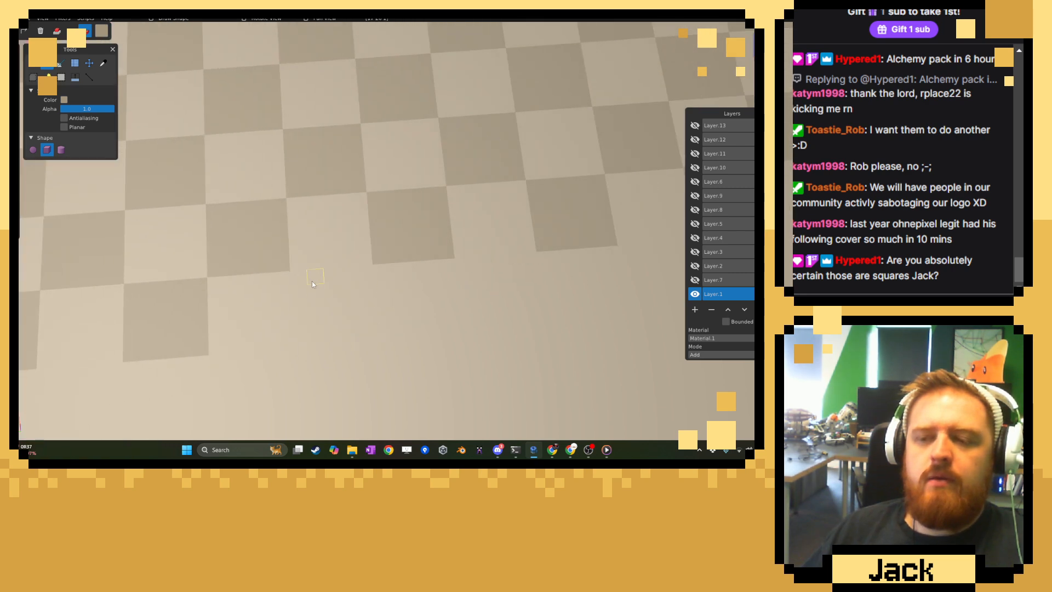
right_click_drag(415, 307, 221, 304)
left_click_drag(251, 267, 317, 320)
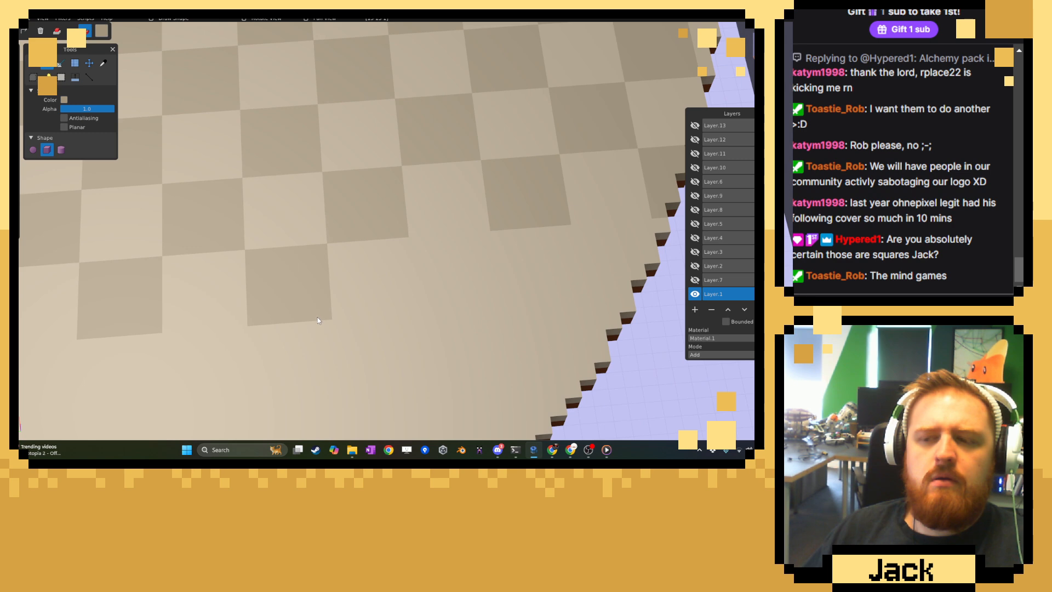
left_click_drag(413, 252, 489, 307)
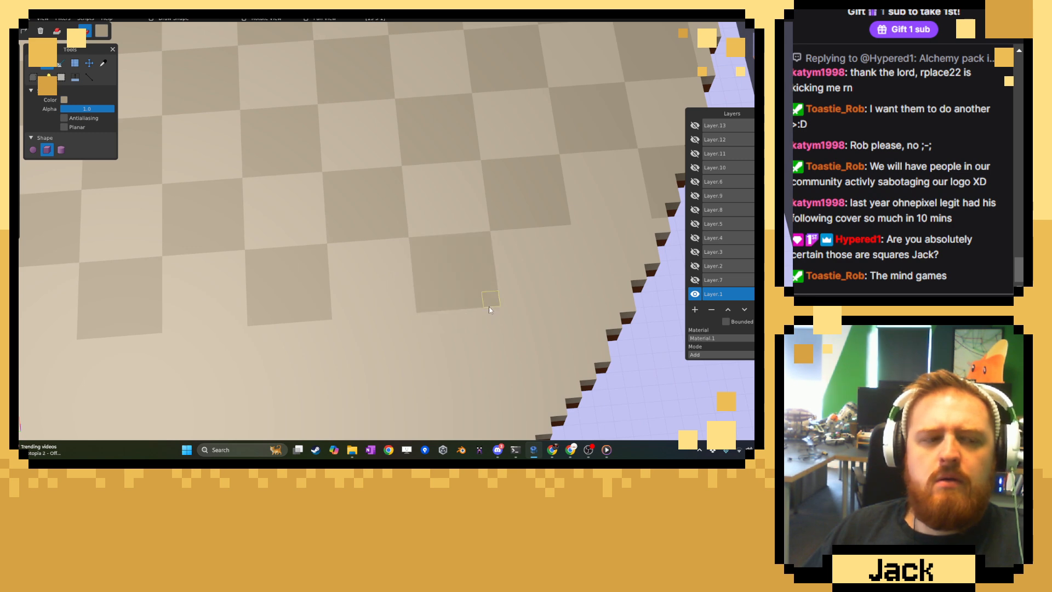
Finish the seventh row with a cut-off tan tile in the eleventh column, filled out to the curved edge.
right_click_drag(505, 284, 266, 286)
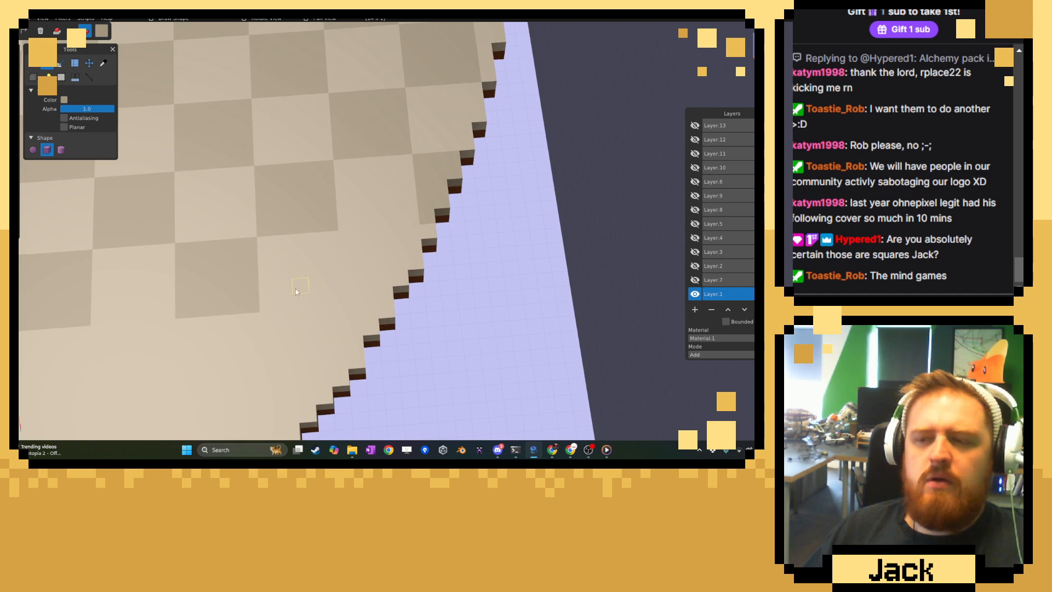
left_click_drag(356, 253, 386, 295)
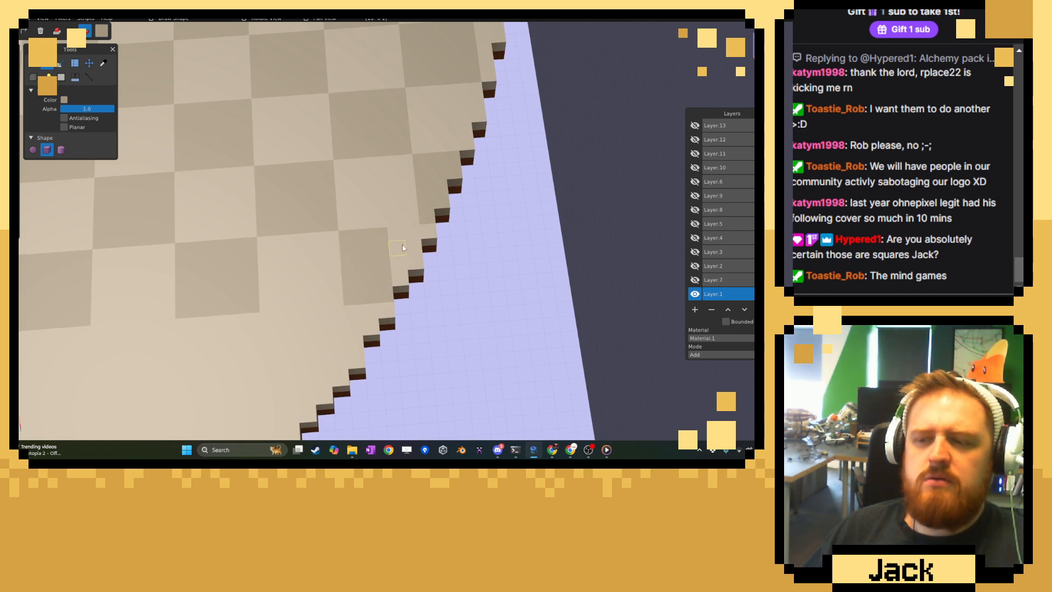
left_click_drag(410, 230, 412, 262)
Examine the tiled rows of the beige floor and the bare area left along the curved edge.
scroll(351, 260, "down", 9)
right_click_drag(350, 263, 444, 269)
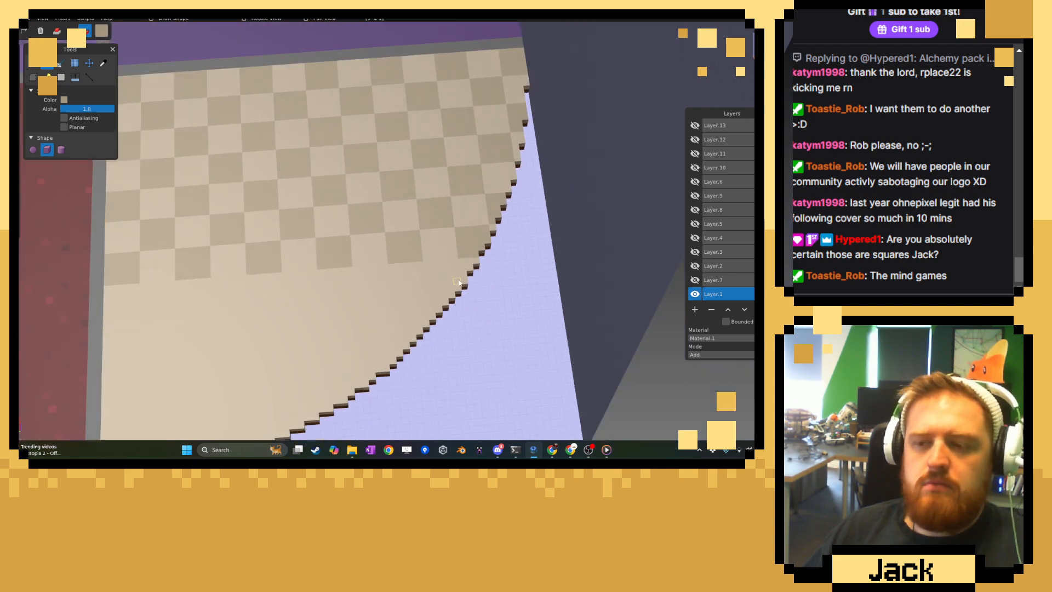
scroll(444, 268, "down", 10)
mouse_move(358, 273)
middle_mouse_down()
mouse_move(381, 271)
mouse_move(342, 266)
middle_mouse_up()
right_click_drag(342, 265, 367, 252)
middle_click_drag(367, 252, 322, 245)
scroll(321, 246, "up", 8)
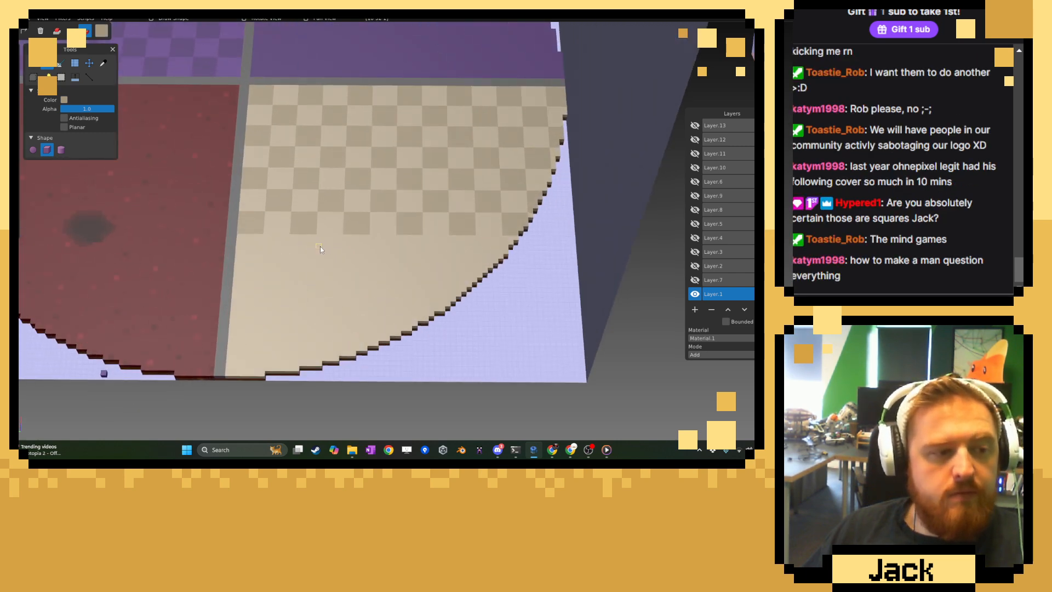
right_click_drag(318, 248, 367, 237)
Start the eighth row near the grey divider with darker tan tiles in the second and fourth columns.
scroll(366, 236, "up", 8)
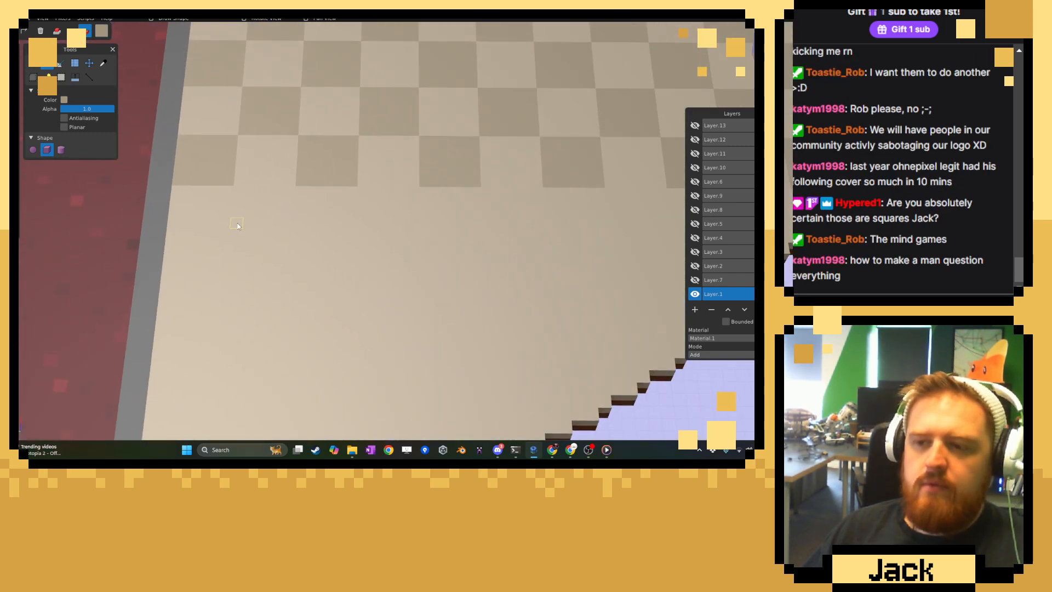
middle_click_drag(367, 237, 351, 236)
scroll(352, 239, "up", 2)
left_click_drag(311, 197, 376, 243)
left_click_drag(466, 174, 541, 232)
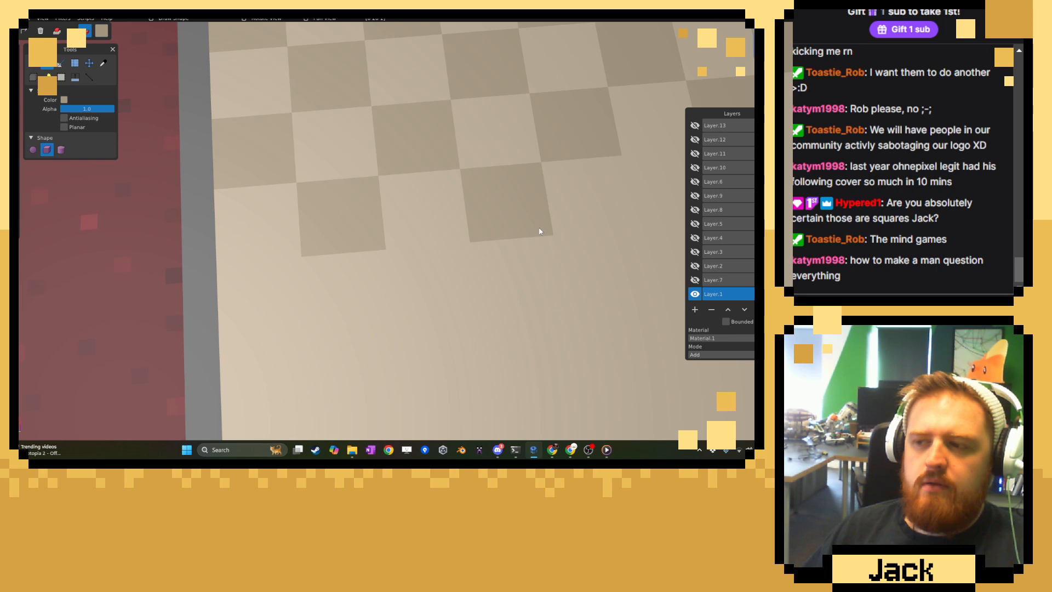
Complete the eighth row up to the curved edge with darker tan tiles in the sixth, eighth and tenth columns.
right_click_drag(551, 222, 219, 289)
left_click_drag(287, 241, 368, 296)
left_click_drag(454, 226, 529, 272)
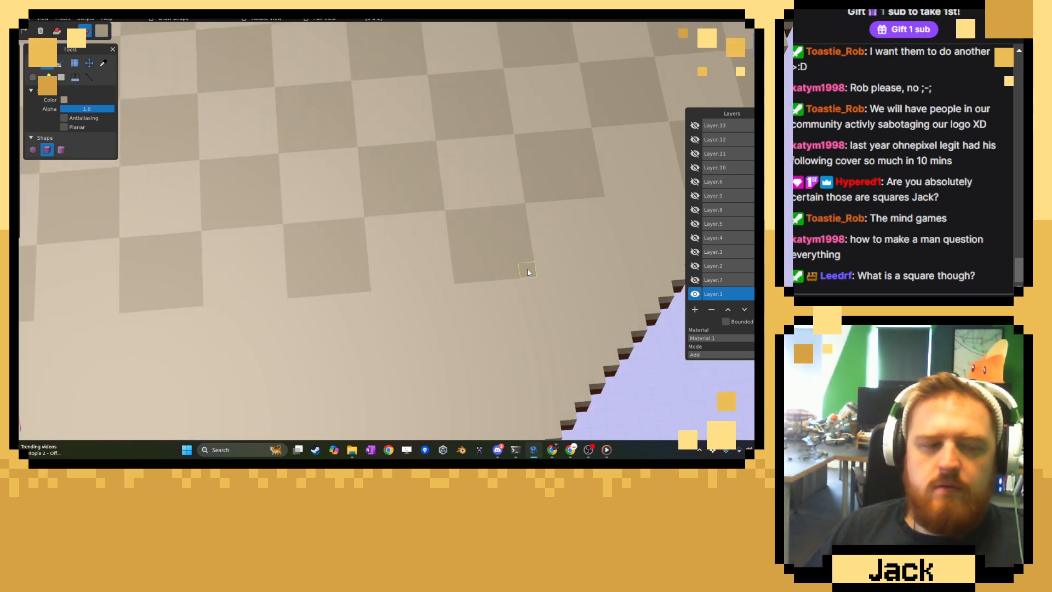
right_click_drag(528, 253, 253, 285)
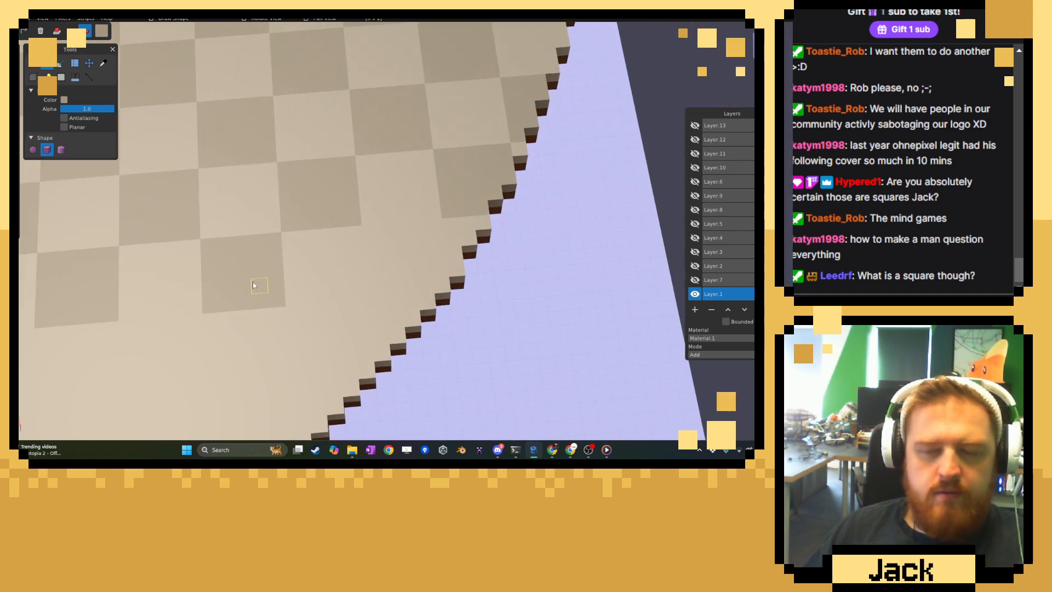
left_click_drag(376, 231, 439, 281)
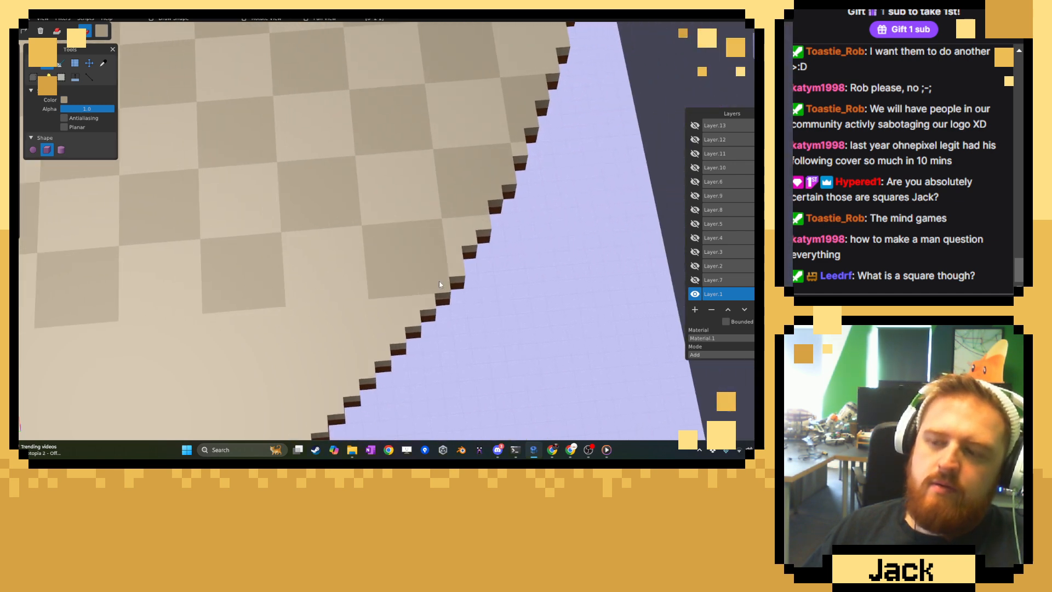
Start the ninth row at the grey divider with darker tan tiles in the first and third columns.
right_click_drag(229, 291, 334, 243)
left_click_drag(335, 235, 269, 293)
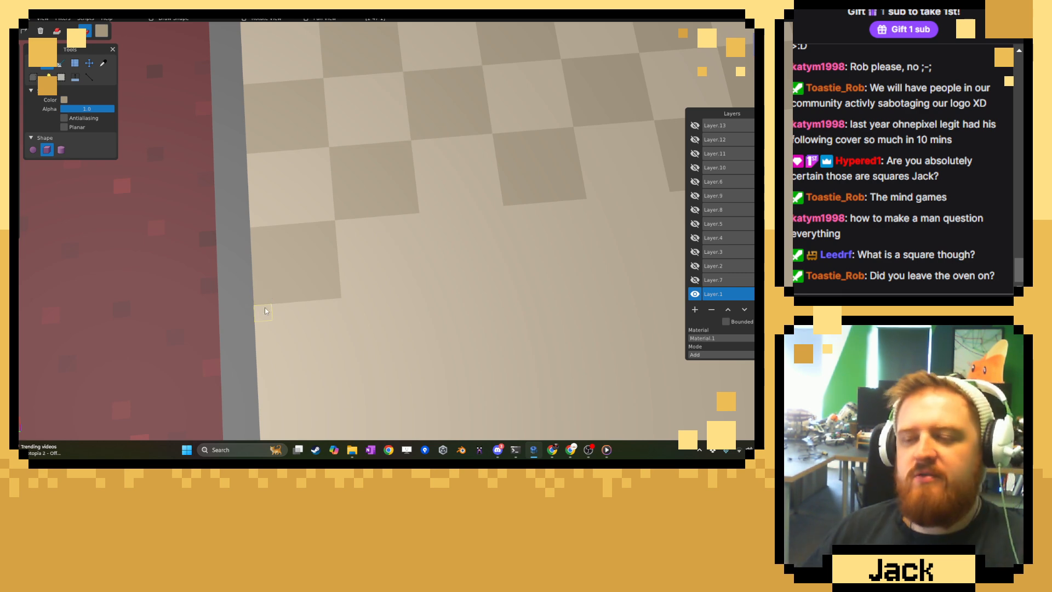
right_click_drag(562, 192, 433, 199)
left_click_drag(317, 244, 365, 282)
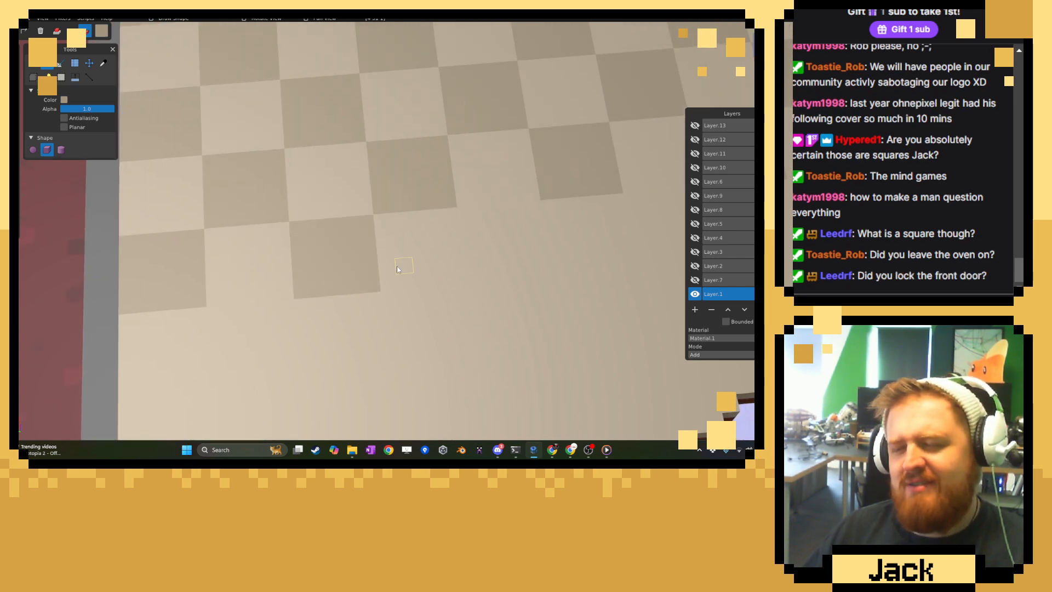
Continue the ninth row with darker tan tiles in the fifth, seventh and ninth columns.
right_click_drag(474, 226, 279, 257)
left_click_drag(272, 244, 346, 298)
right_click_drag(450, 277, 377, 304)
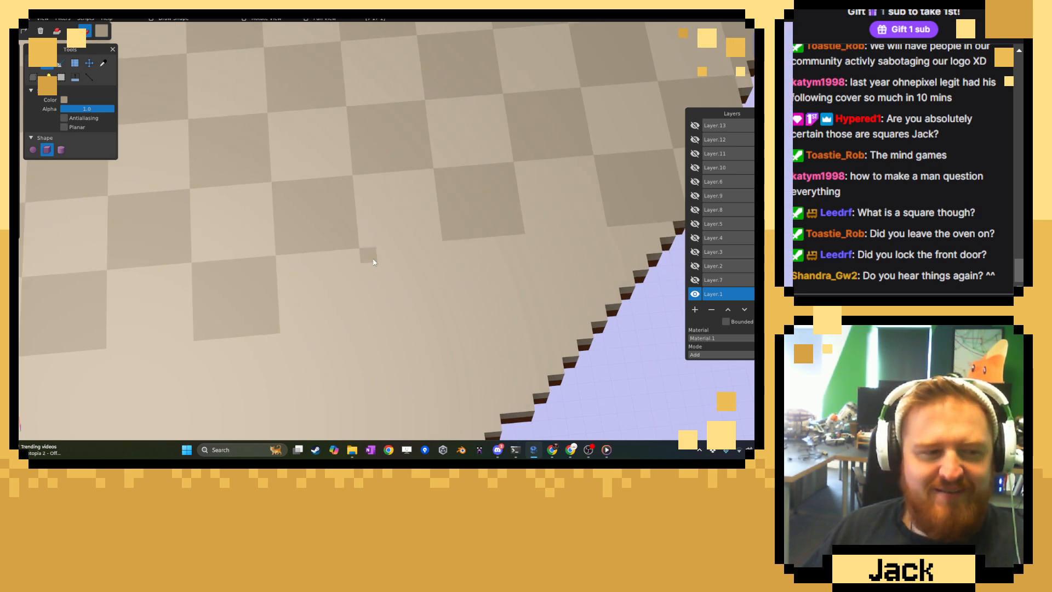
left_click_drag(386, 274, 435, 313)
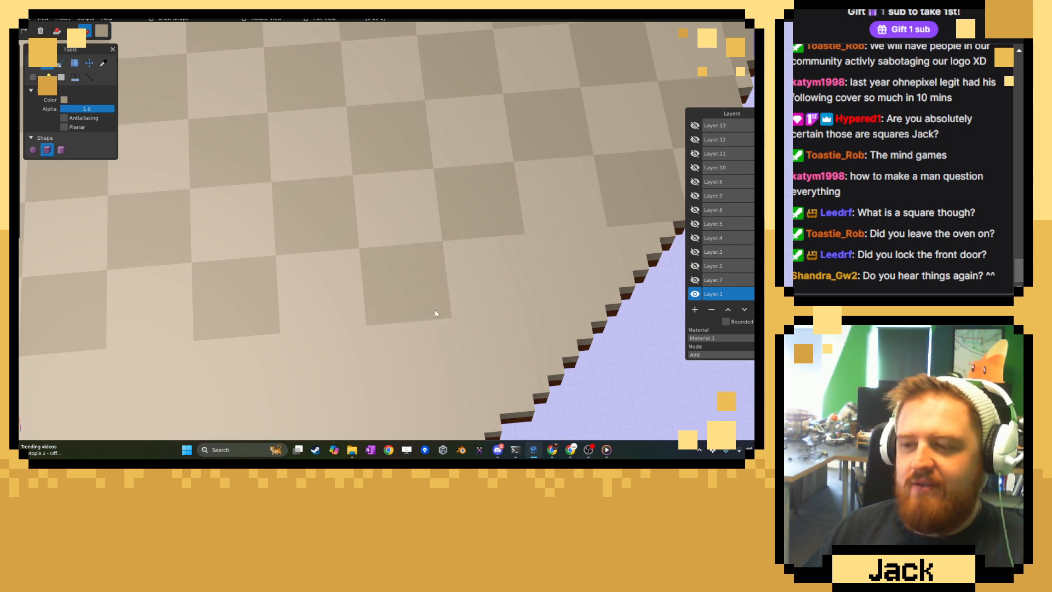
right_click_drag(544, 269, 395, 272)
left_click_drag(397, 270, 456, 315)
Start the tenth row with darker tan tiles in the second and fourth columns.
right_click_drag(297, 312, 695, 175)
right_click_drag(273, 263, 312, 228)
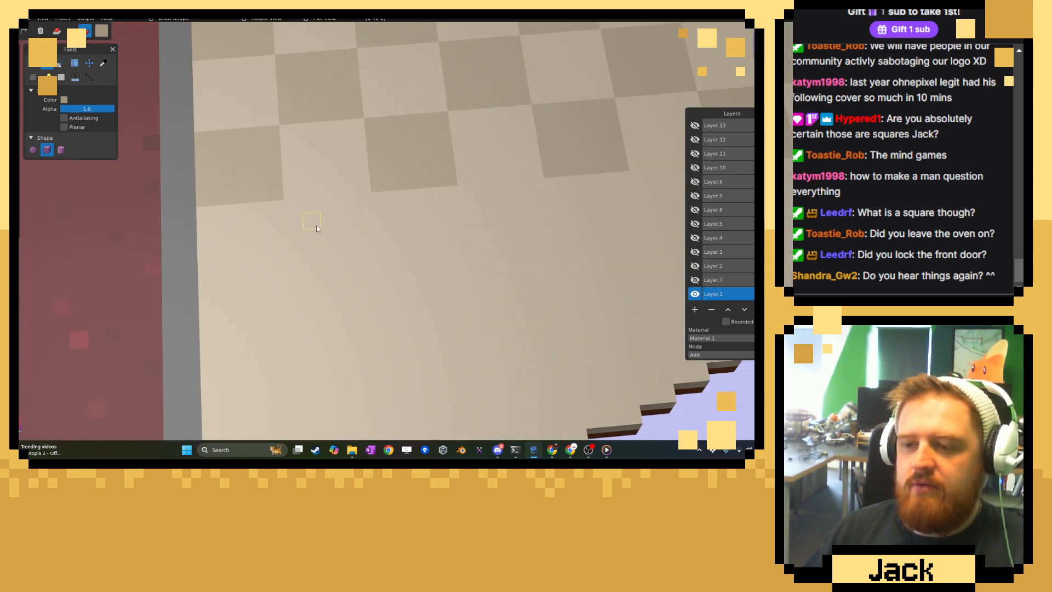
left_click_drag(291, 207, 367, 270)
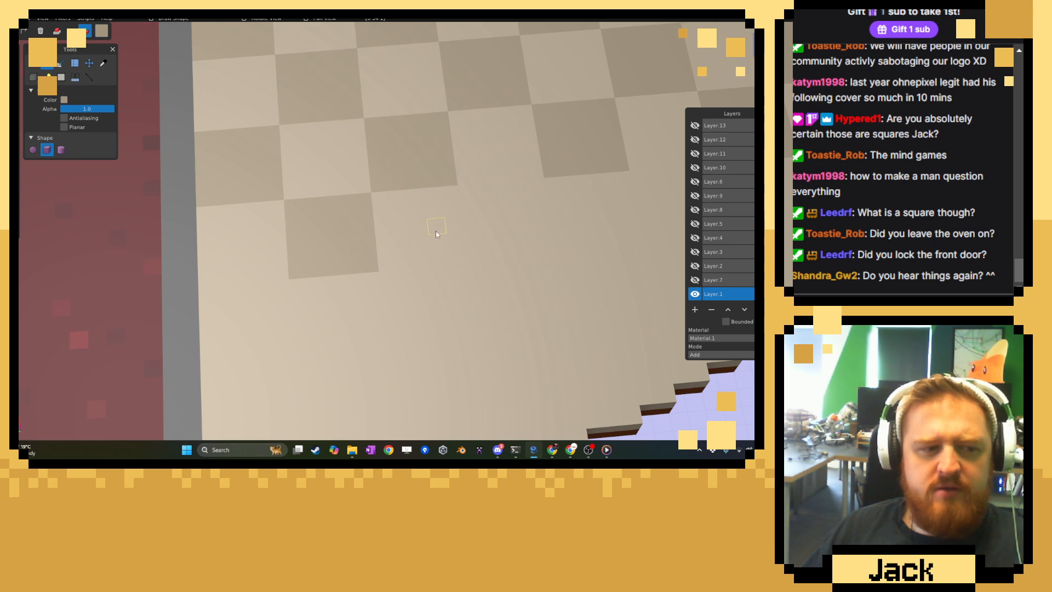
right_click_drag(435, 231, 245, 285)
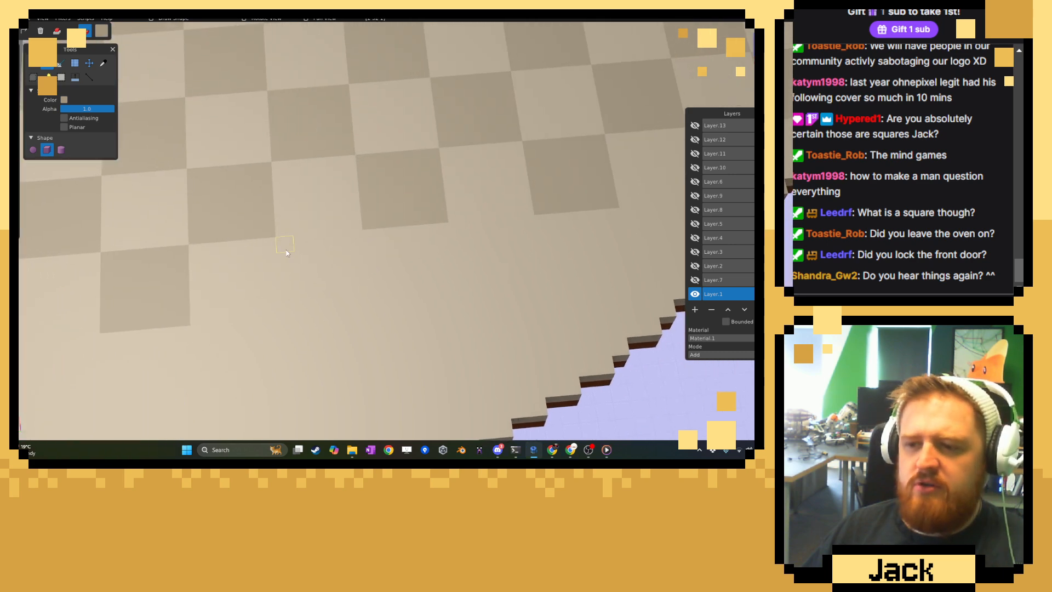
mouse_move(287, 249)
left_mouse_down()
mouse_move(307, 278)
mouse_move(357, 307)
left_mouse_up()
Add the tenth row's tan tile in the sixth column and widen it to a full tile with one more strip of voxels.
right_click_drag(487, 256, 329, 297)
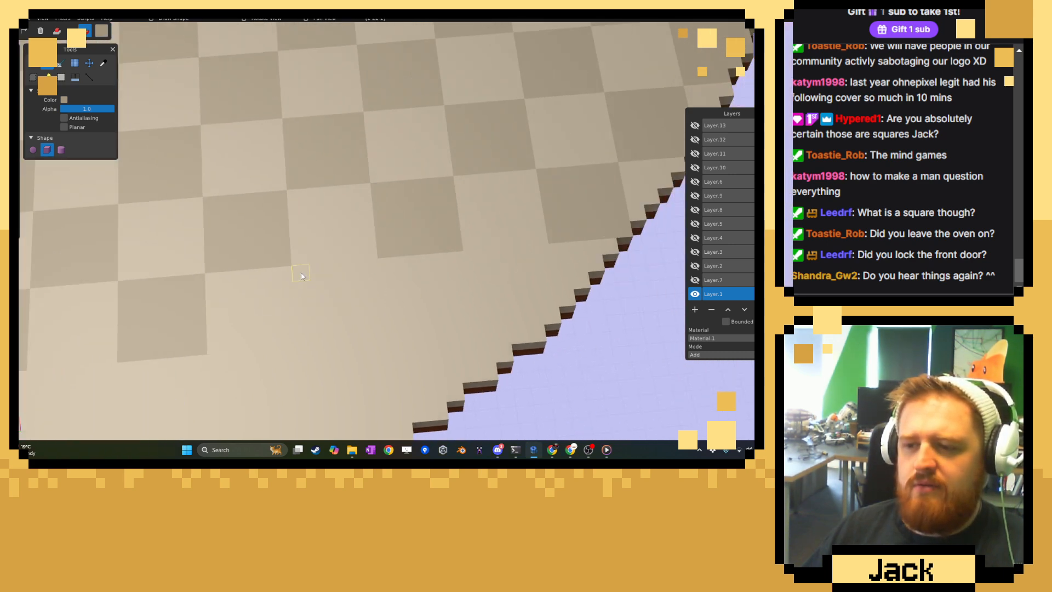
left_click_drag(301, 275, 365, 330)
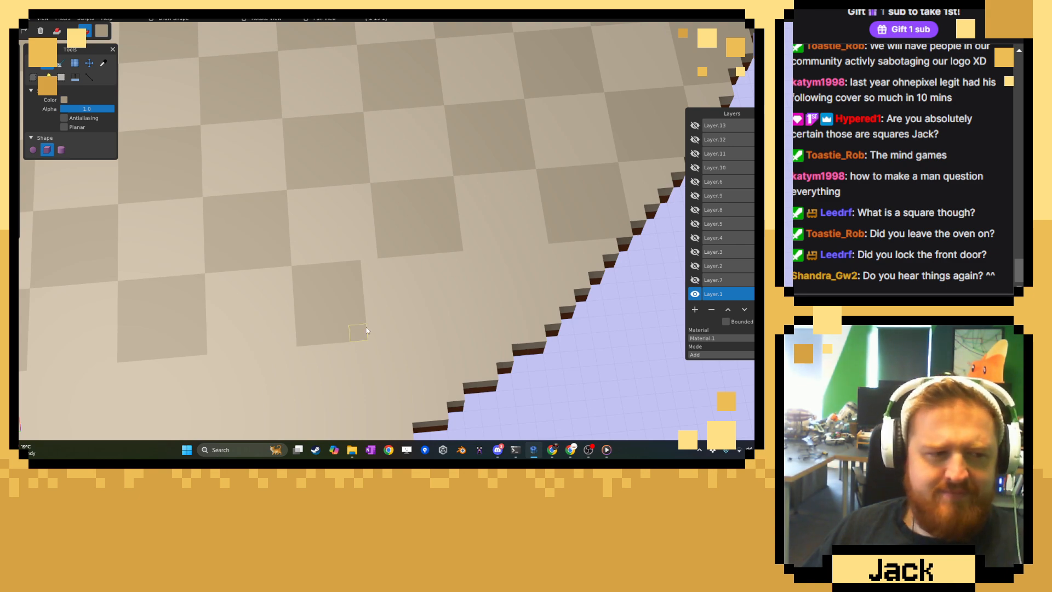
right_click_drag(366, 327, 224, 305)
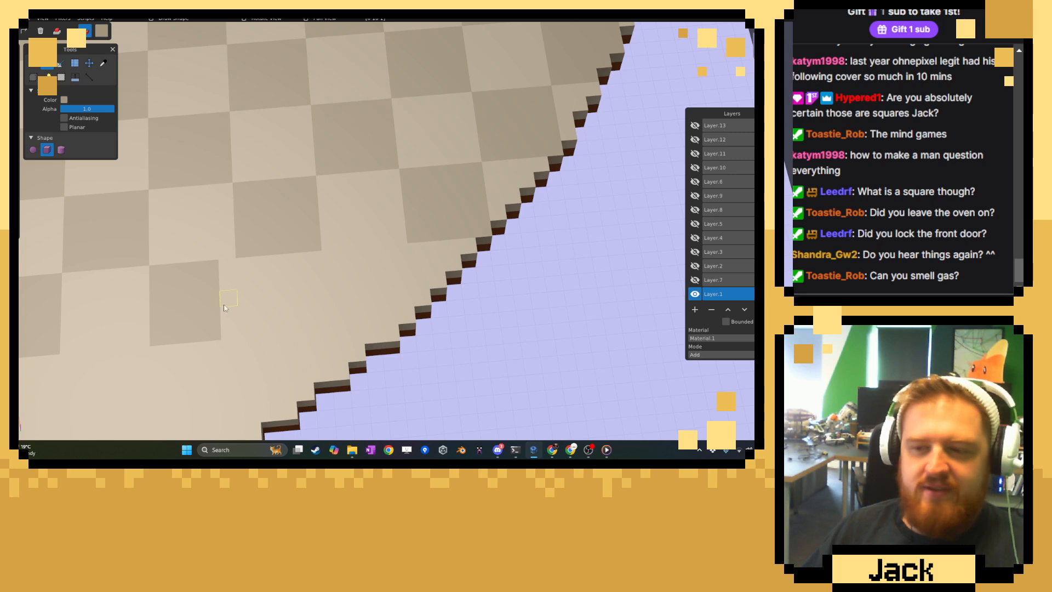
left_click_drag(225, 270, 228, 332)
right_click_drag(393, 290, 375, 295)
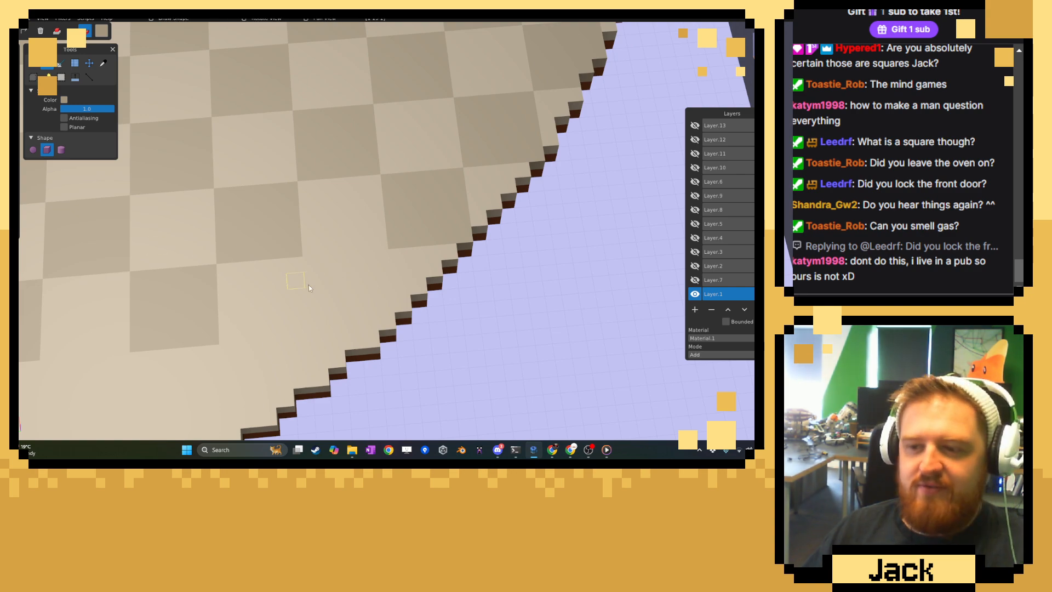
Add the tenth row's darker tan tile in the eighth column and start the eleventh row with tiles in the first and third columns.
left_click_drag(306, 262, 382, 325)
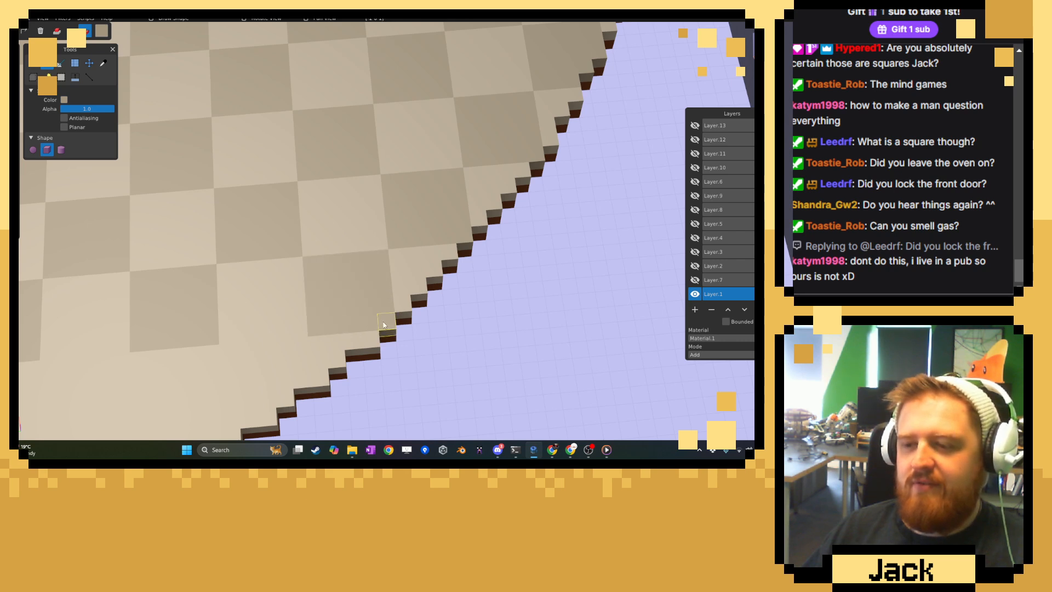
right_click_drag(195, 300, 558, 196)
right_click_drag(159, 280, 329, 238)
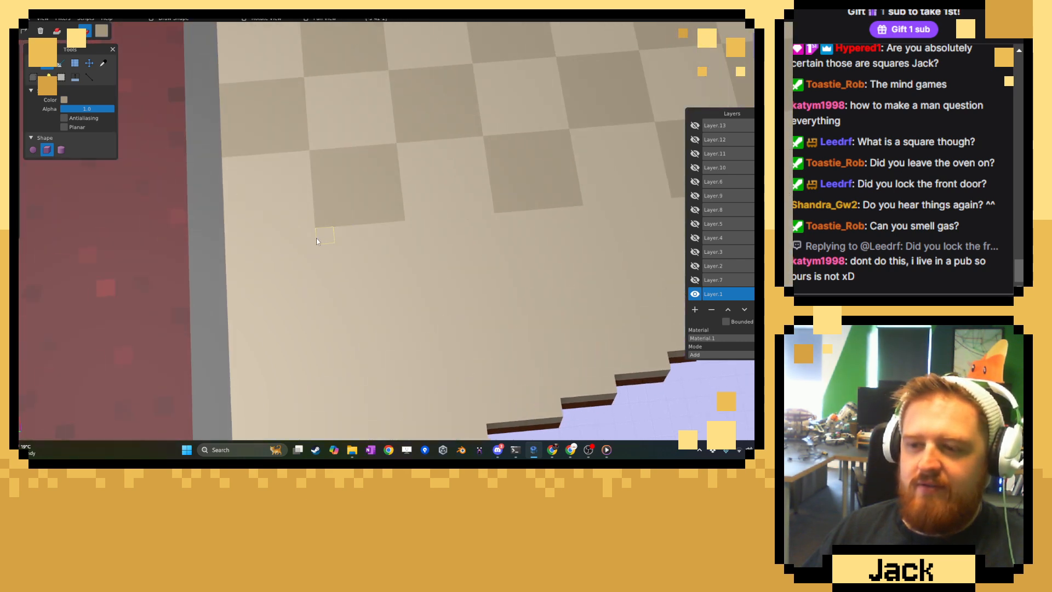
left_click_drag(316, 240, 239, 303)
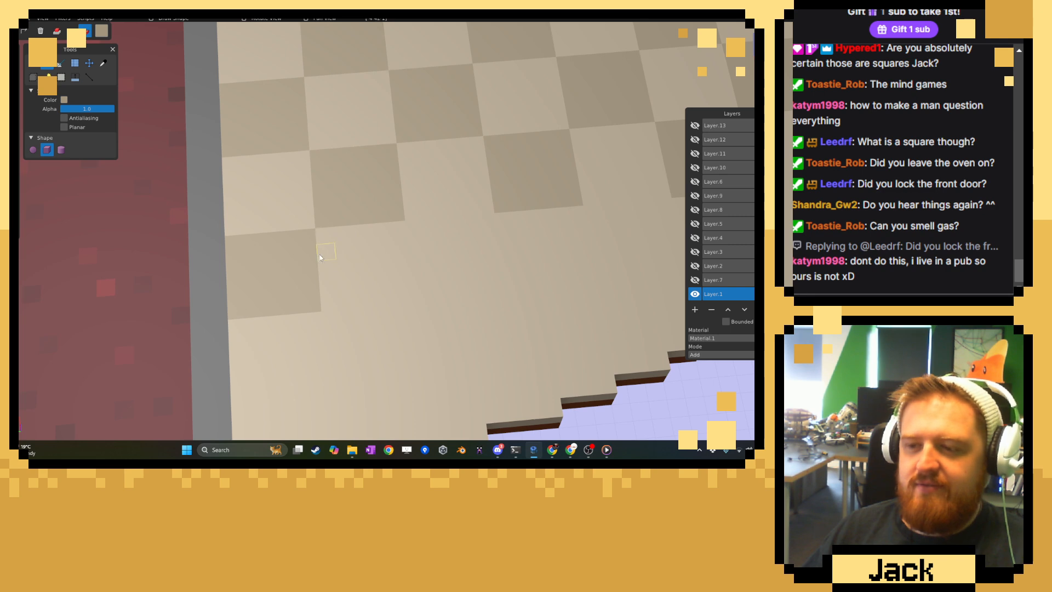
left_click_drag(412, 239, 496, 291)
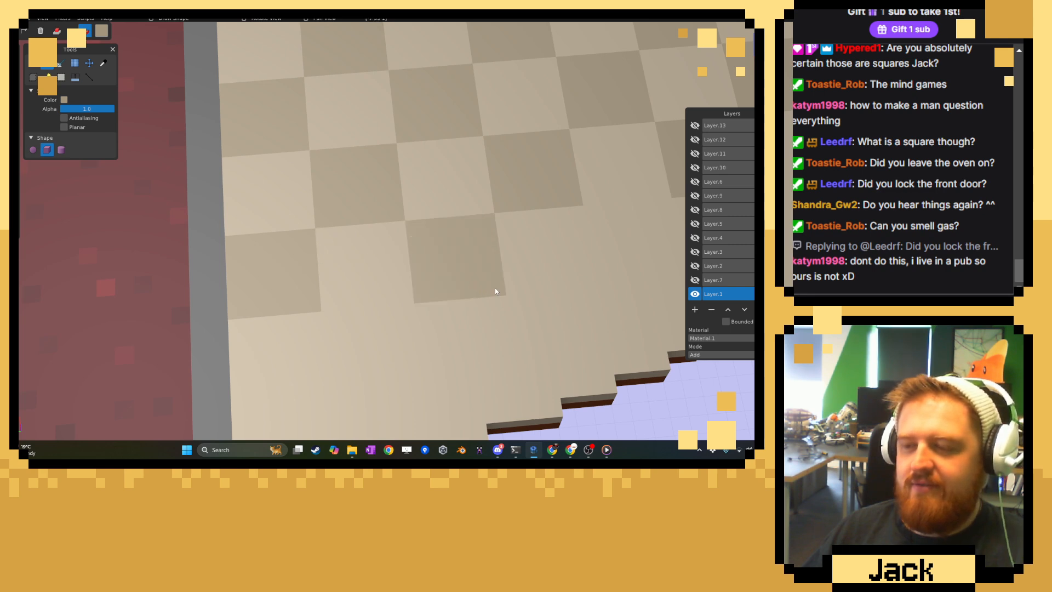
Complete the eleventh row with darker tan tiles in the fifth and seventh columns, out to the floor's curved edge.
right_click_drag(495, 291, 258, 281)
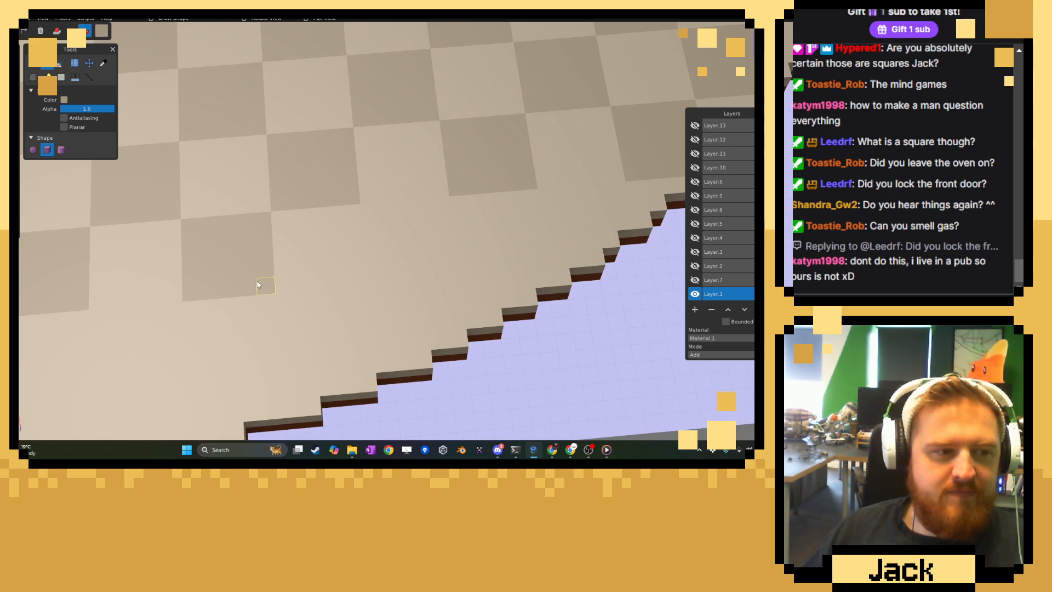
left_click_drag(376, 211, 441, 268)
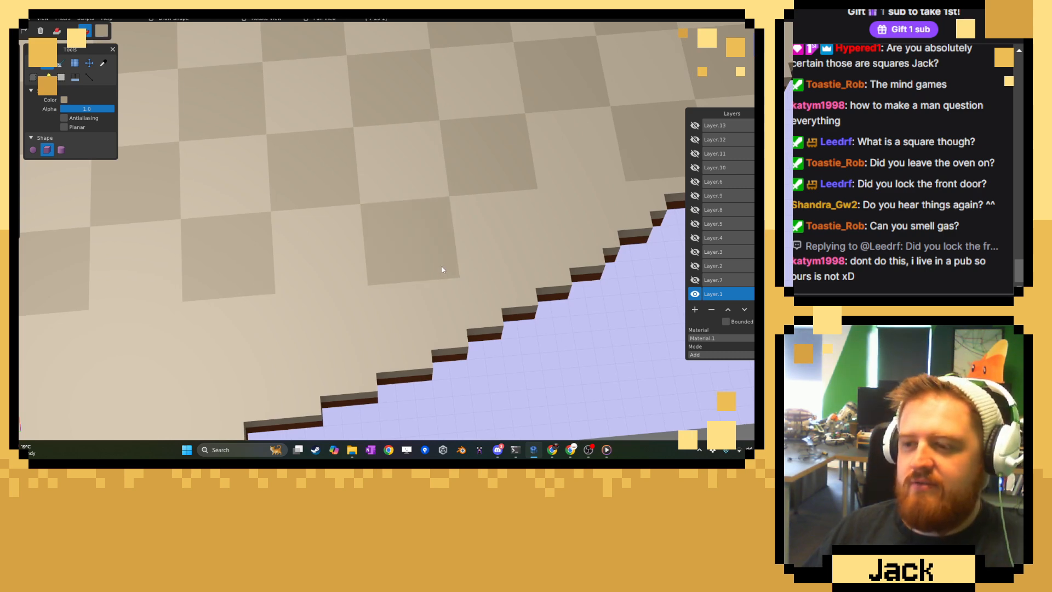
right_click_drag(556, 201, 386, 220)
left_click_drag(386, 222, 429, 277)
left_click_drag(455, 215, 458, 248)
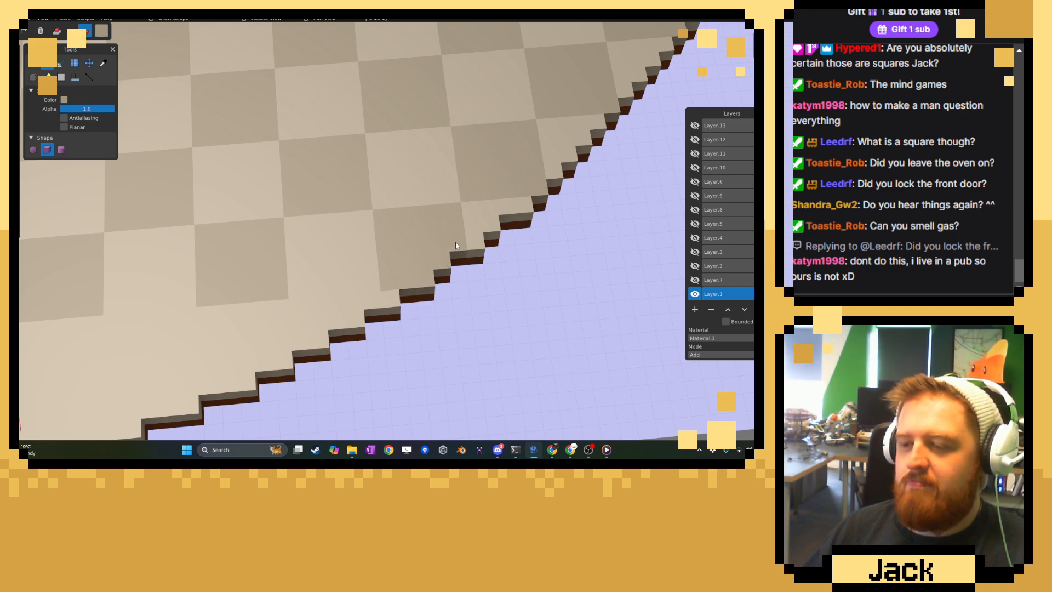
Paint the twelfth row's darker tan tiles in the second, fourth and sixth columns, ending at the curved edge.
right_click_drag(274, 274, 635, 182)
left_click_drag(288, 247, 370, 313)
left_click_drag(499, 256, 558, 289)
right_click_drag(537, 267, 348, 274)
left_click_drag(382, 257, 422, 249)
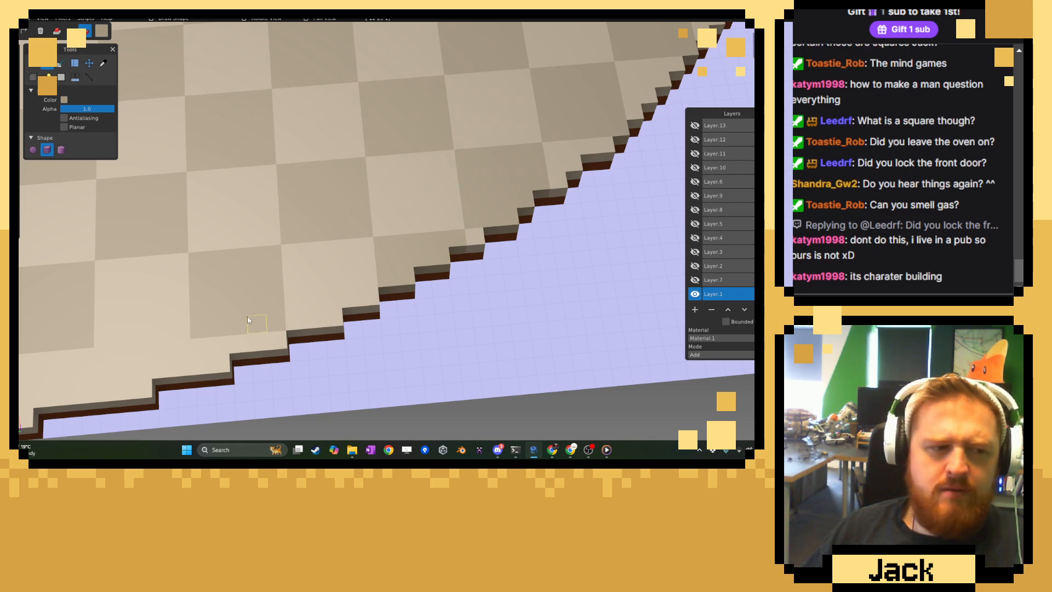
Finish the checkerboard with the thirteenth row's darker tan tiles in the first and third columns at the floor's edge.
right_click_drag(248, 317, 273, 274)
scroll(273, 278, "up", 4)
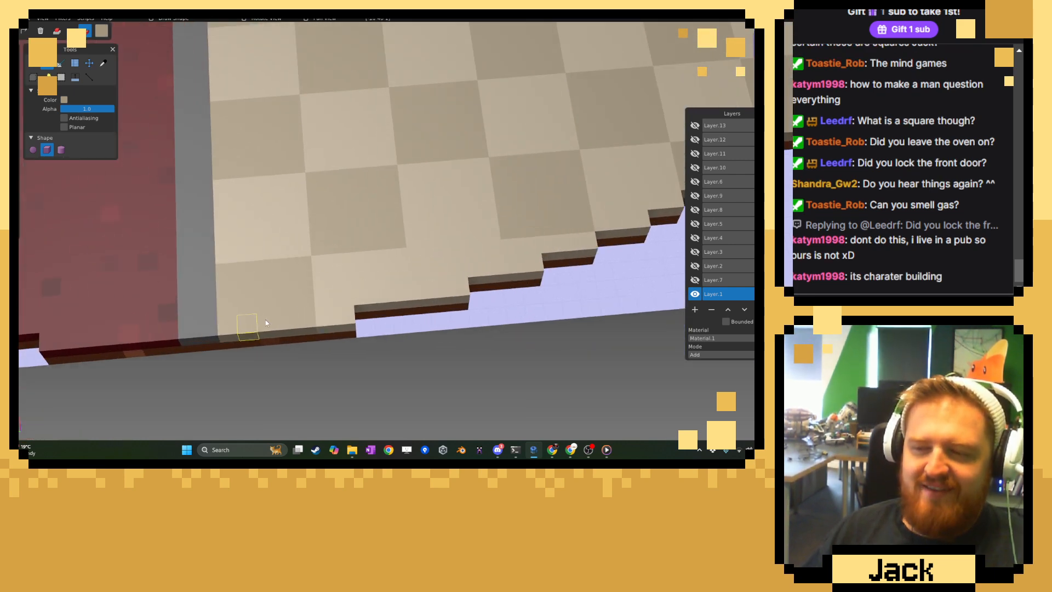
right_click_drag(265, 320, 322, 268)
left_click_drag(325, 268, 360, 312)
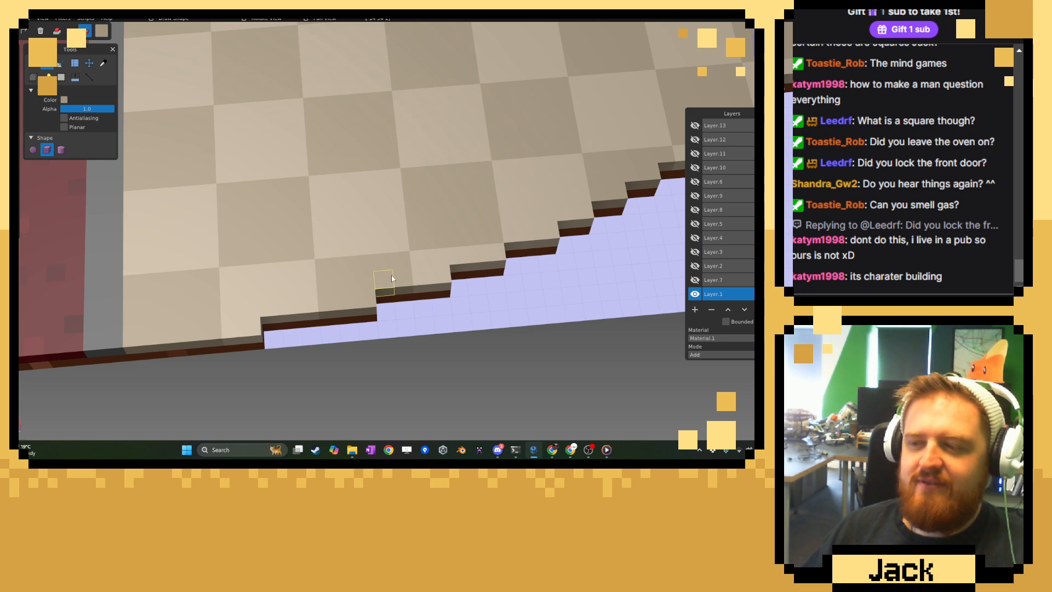
Select the beige and tan floor tiles of the first three columns beside the grey divider with the Fuzzy Select tool.
scroll(368, 272, "down", 15)
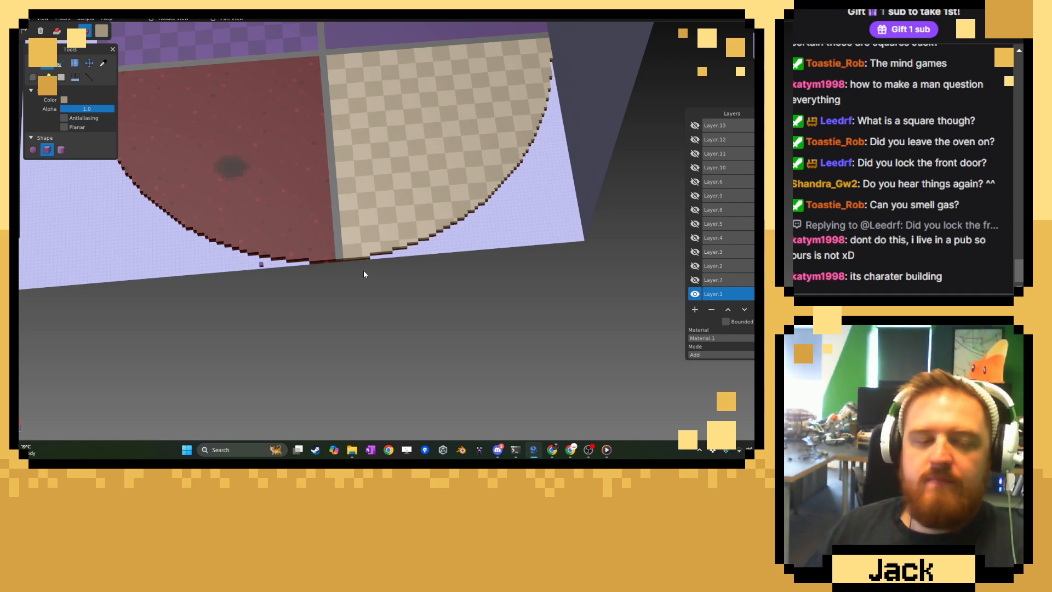
scroll(369, 266, "up", 4)
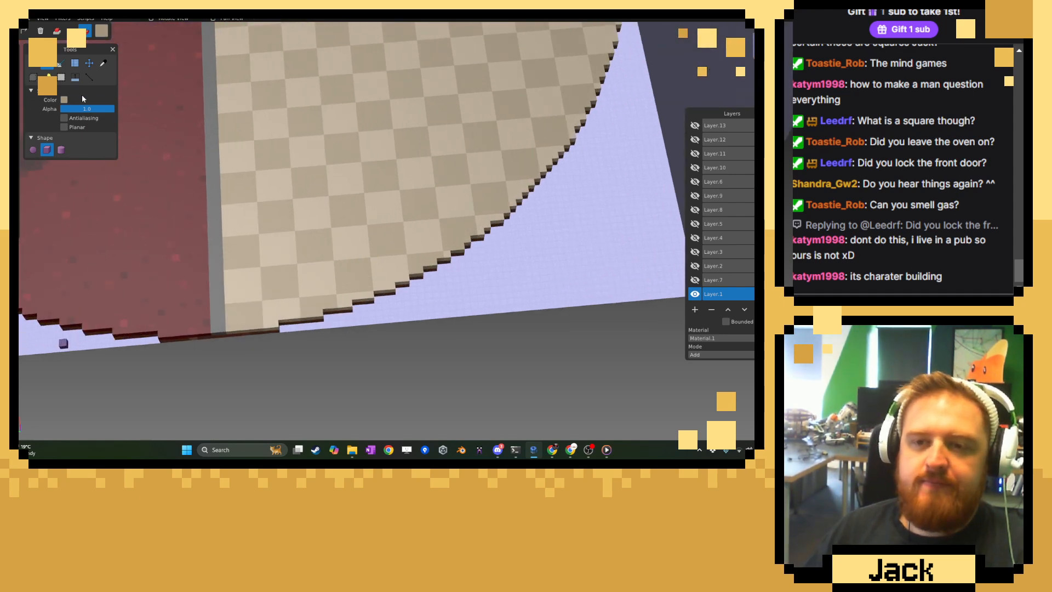
left_click(49, 77)
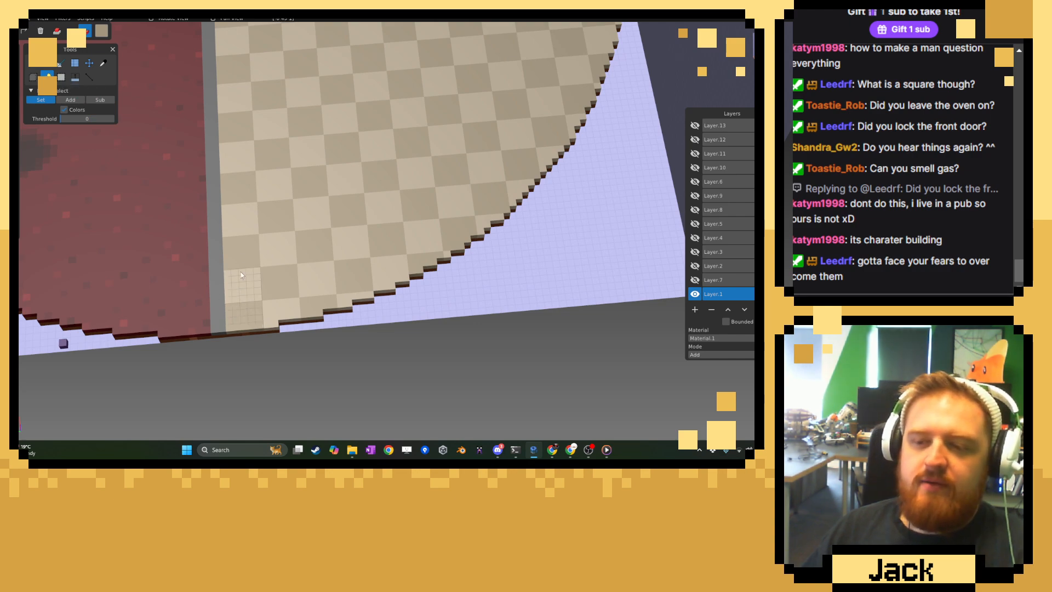
left_click(238, 248, "shift")
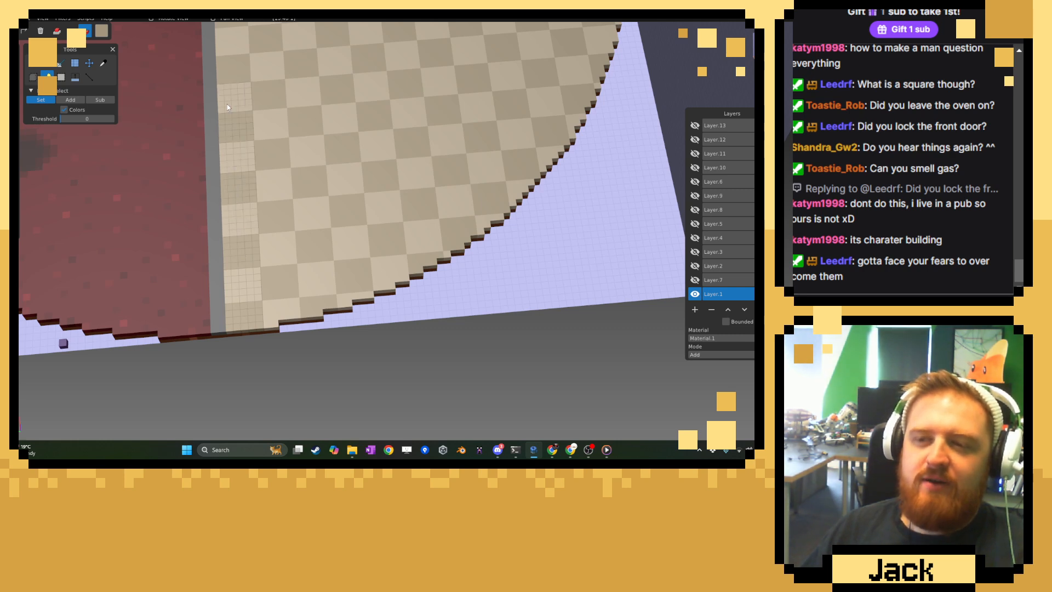
right_click_drag(230, 87, 269, 284)
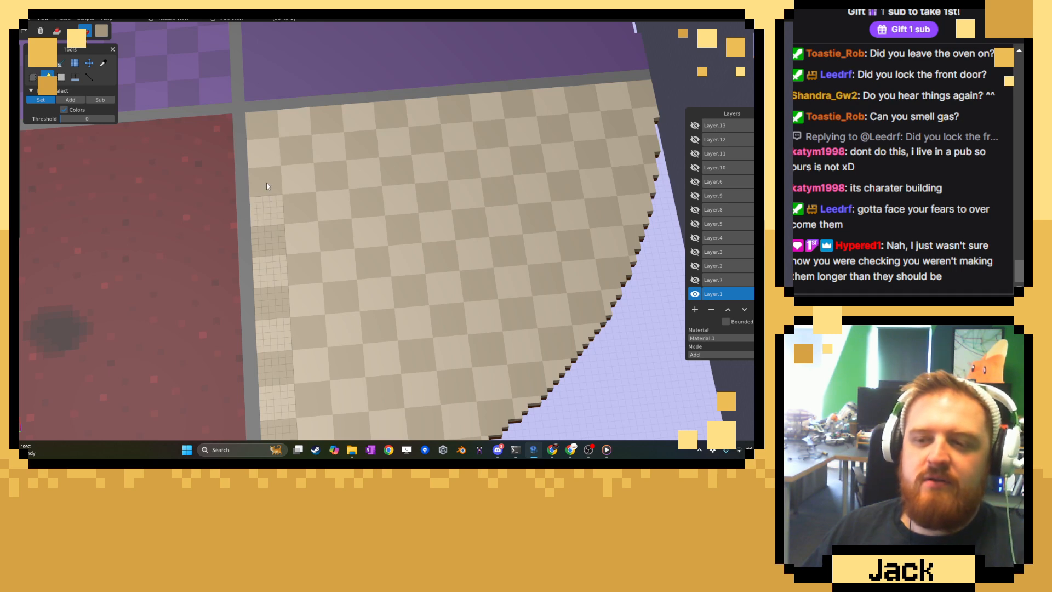
mouse_move(266, 137)
left_mouse_down()
mouse_move(297, 138)
mouse_move(309, 235)
left_mouse_up()
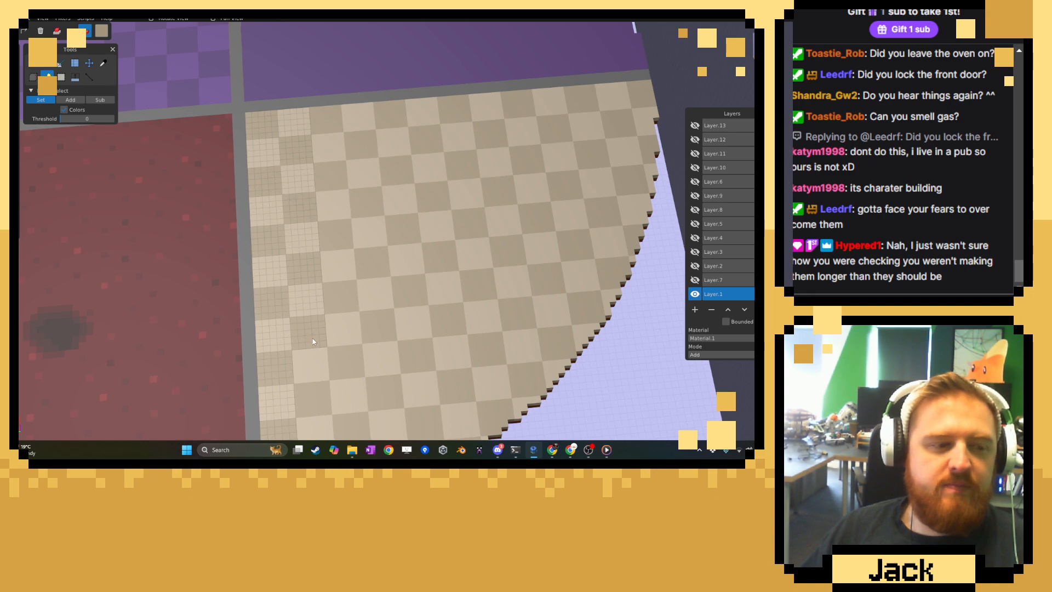
right_click_drag(314, 360, 325, 280)
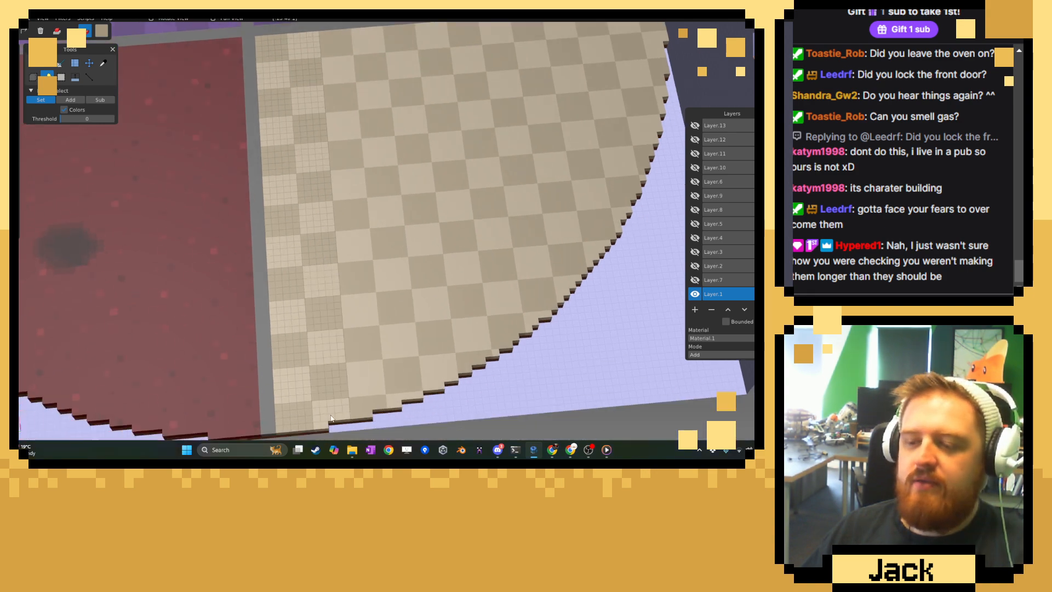
left_click_drag(360, 403, 354, 278)
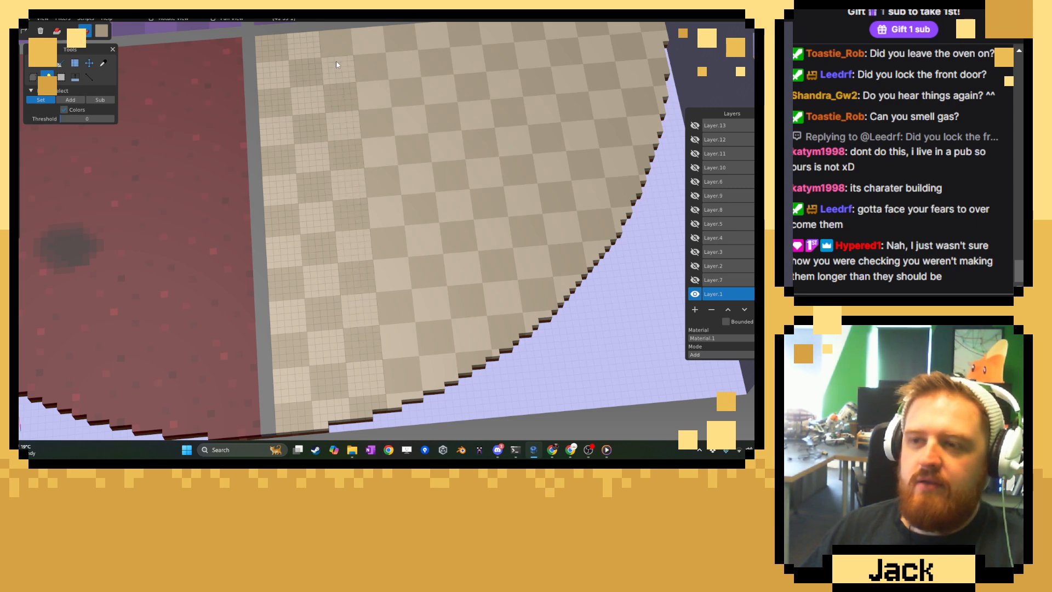
Add the beige and tan tiles of the fourth and fifth columns to the fuzzy selection.
left_click_drag(340, 87, 378, 69)
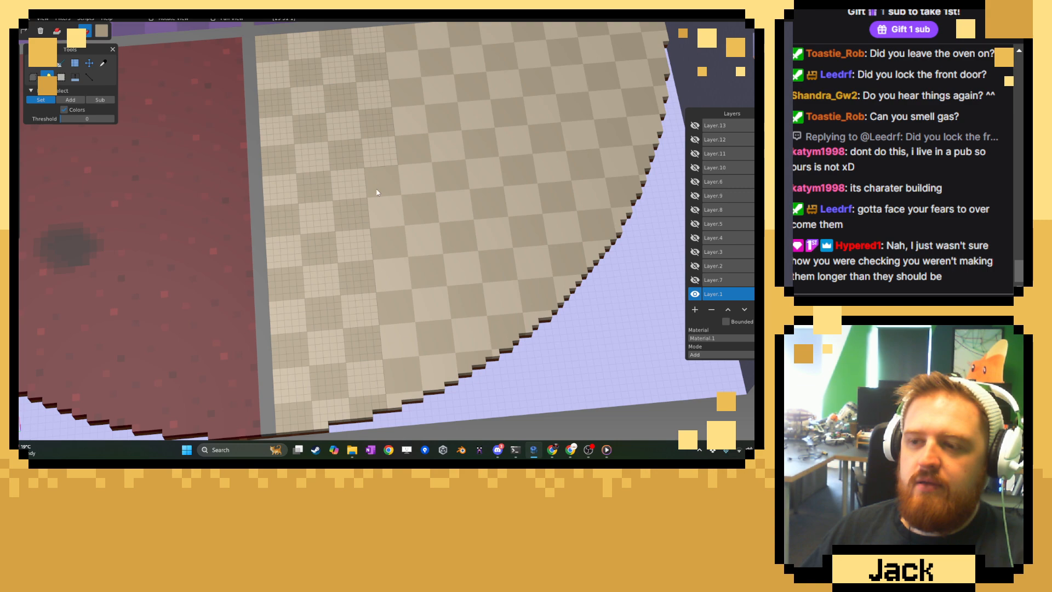
left_click(378, 220, "shift")
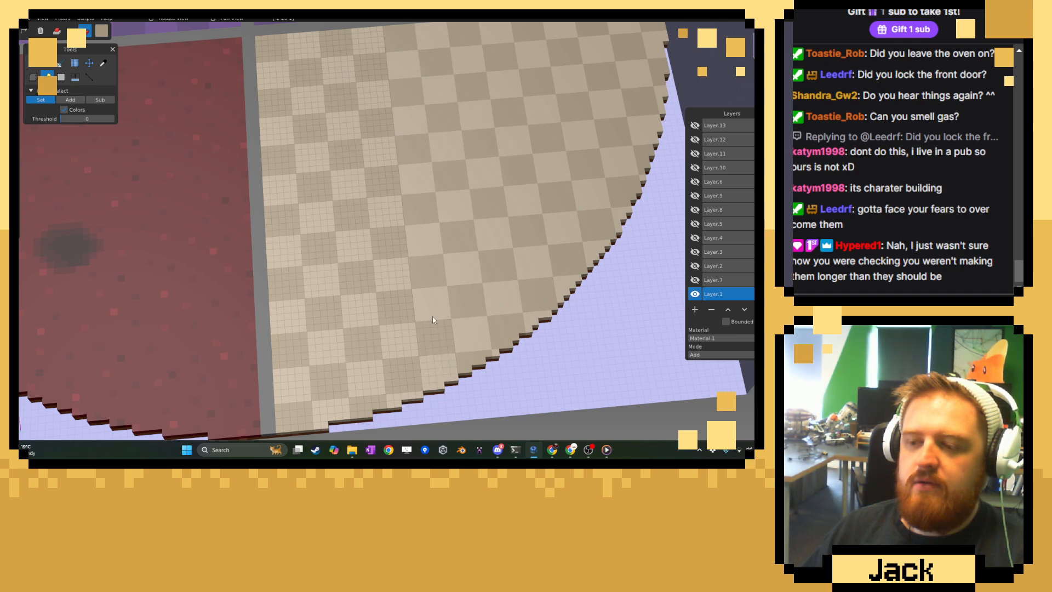
left_click(421, 181, "shift")
left_click(418, 153, "shift")
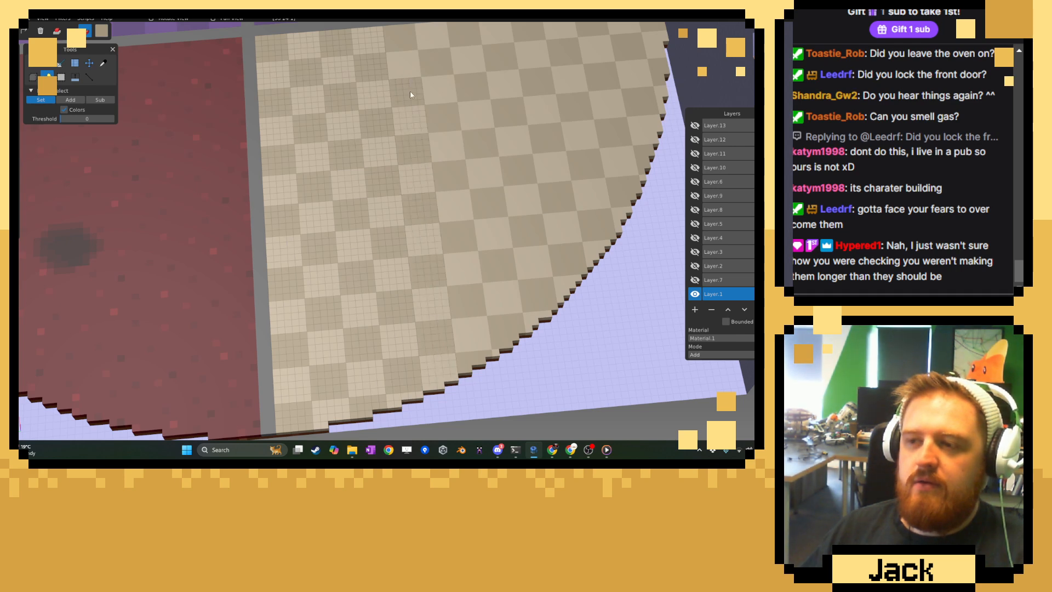
left_click(399, 42, "shift")
Extend the fuzzy selection over the remaining tile columns until the whole checkerboard floor up to the curved edge is selected.
mouse_move(440, 97)
right_mouse_down()
mouse_move(242, 162)
mouse_move(306, 188)
right_mouse_up()
left_click(312, 97, "shift")
left_click(337, 95, "shift")
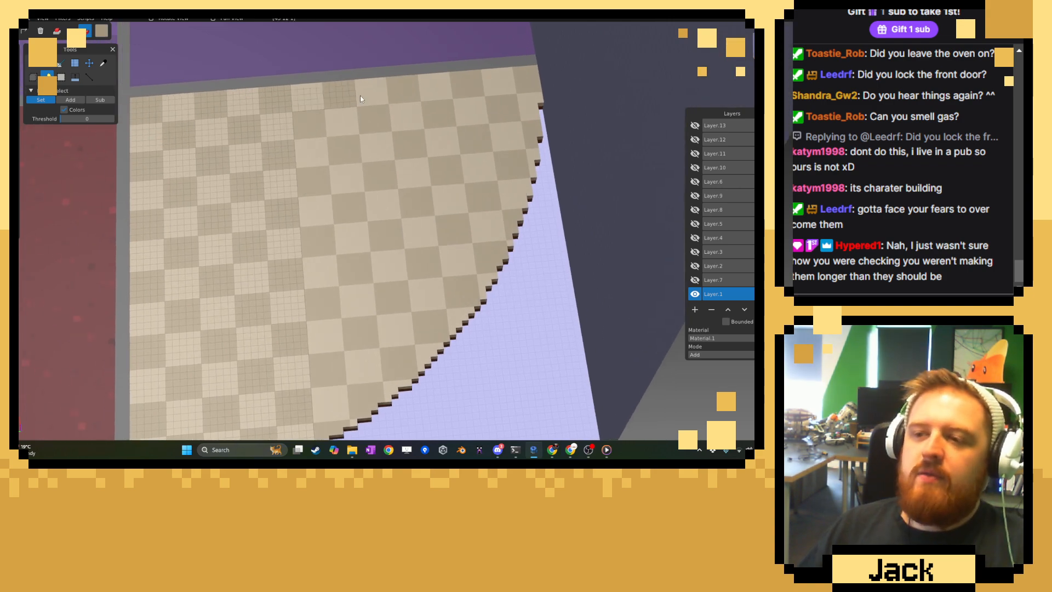
left_click(369, 96, "shift")
left_click(403, 94, "shift")
left_click(436, 92, "shift")
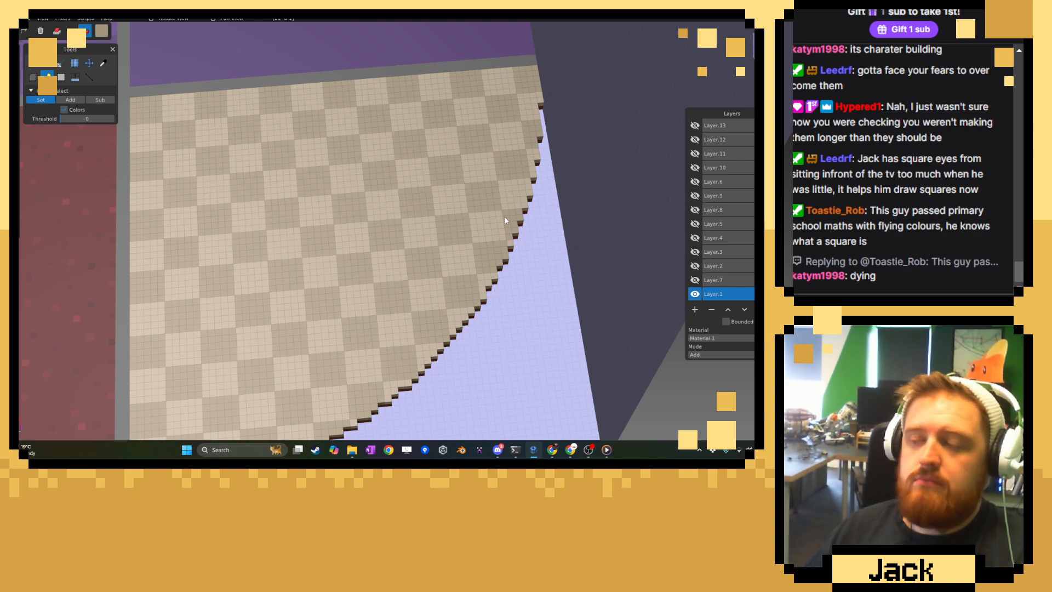
Cut the selected checkerboard floor to a new layer and toggle that layer's visibility off and on to check it.
middle_click_drag(428, 225, 410, 220)
right_click_drag(410, 222, 483, 163)
scroll(372, 261, "up", 3)
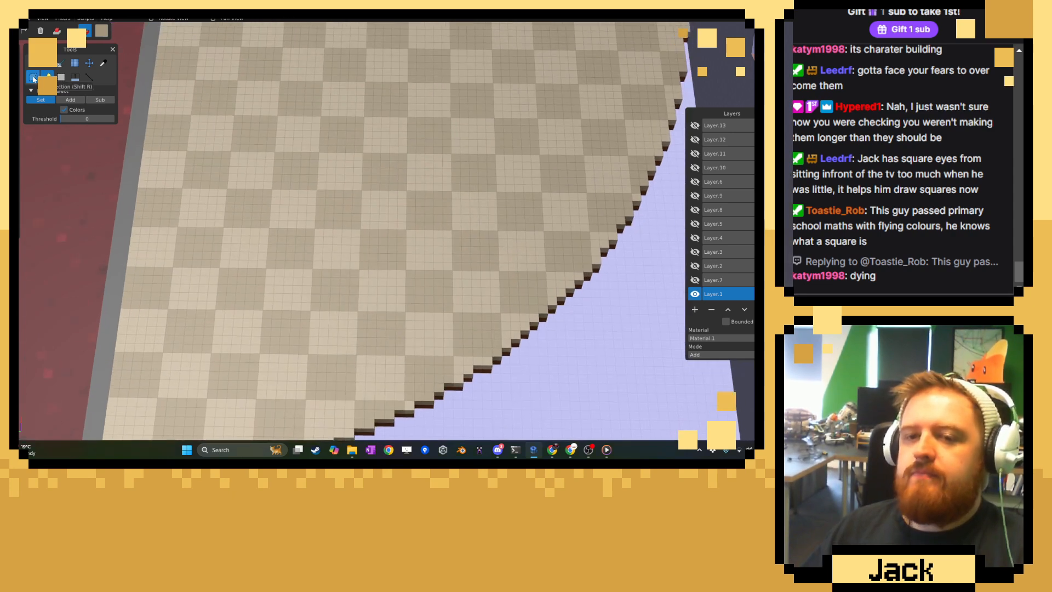
left_click(14, 82)
left_click(71, 85)
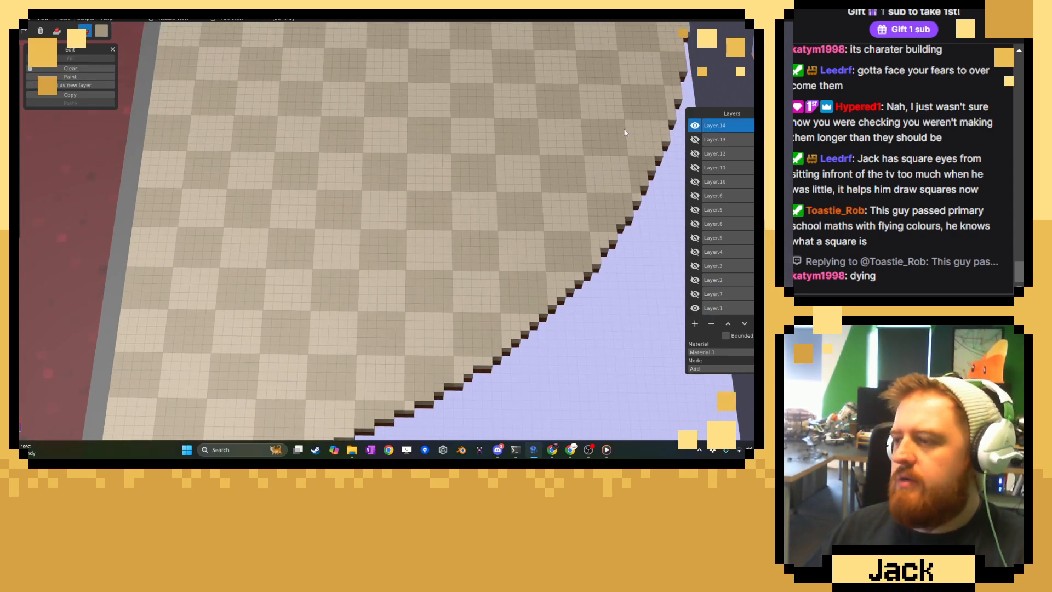
left_click(696, 125)
left_click(696, 126)
scroll(545, 141, "down", 4)
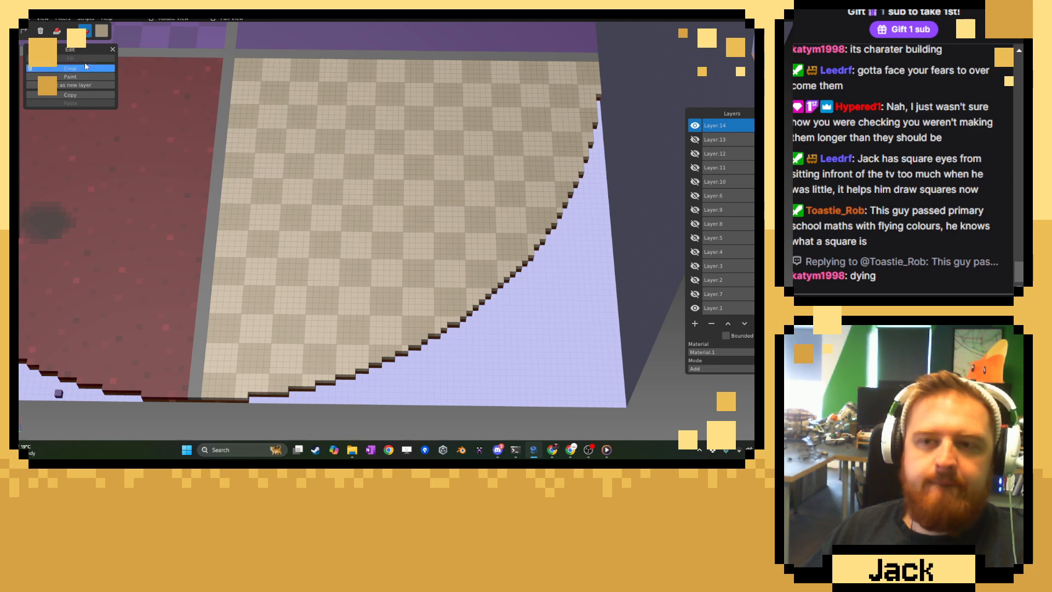
Adjust the checkerboard layer's colors to brightness -16.0 and saturation -32.0, with a slight contrast change.
left_click(63, 19)
left_click(68, 34)
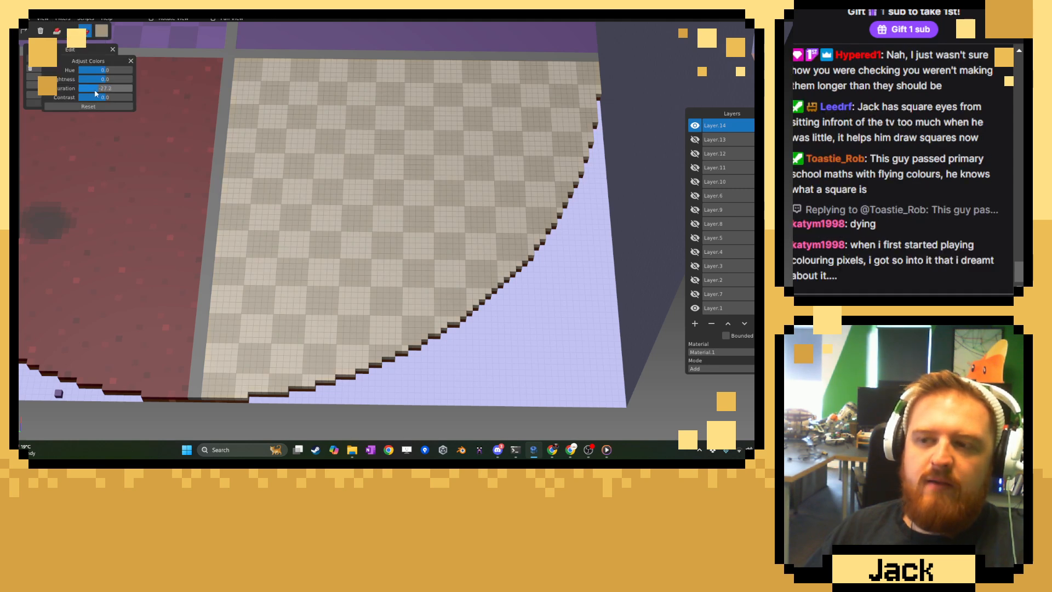
left_click_drag(98, 80, 97, 81)
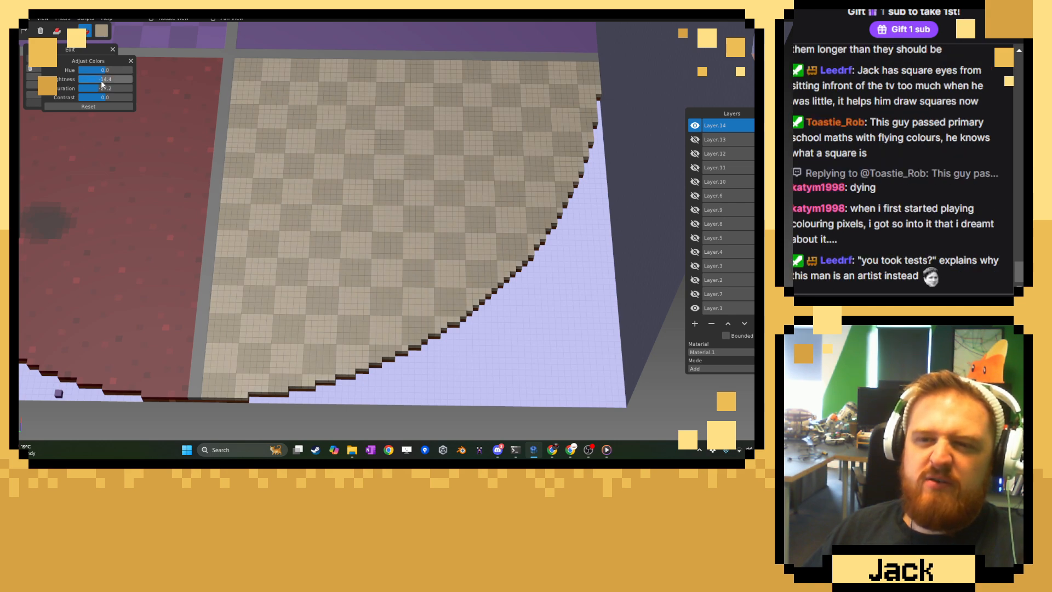
left_click_drag(105, 97, 100, 80)
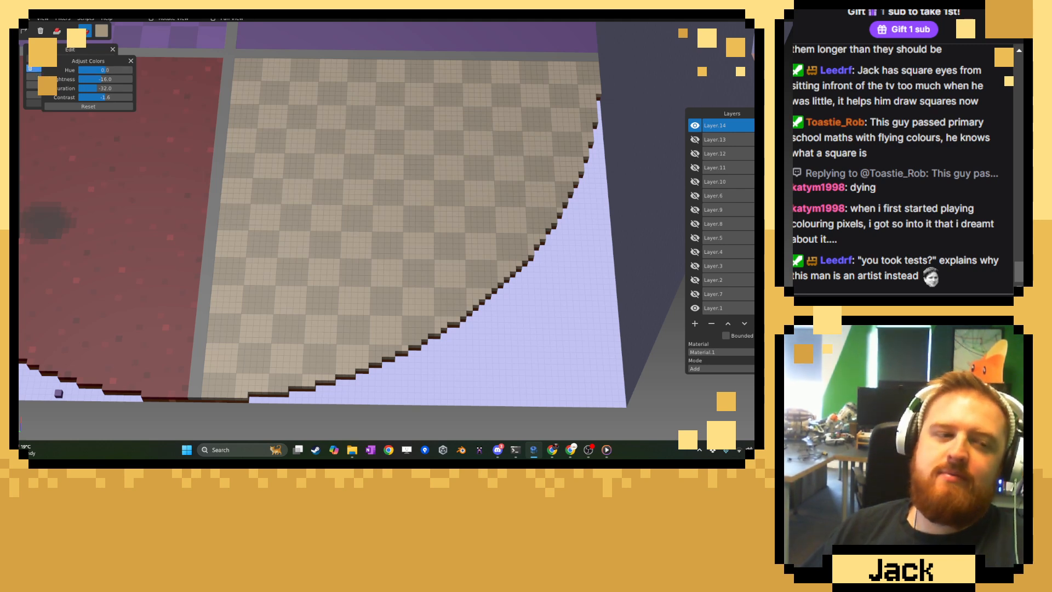
Clear the floor selection with the Rectangle Select tool and close the color adjustment.
left_click(14, 53)
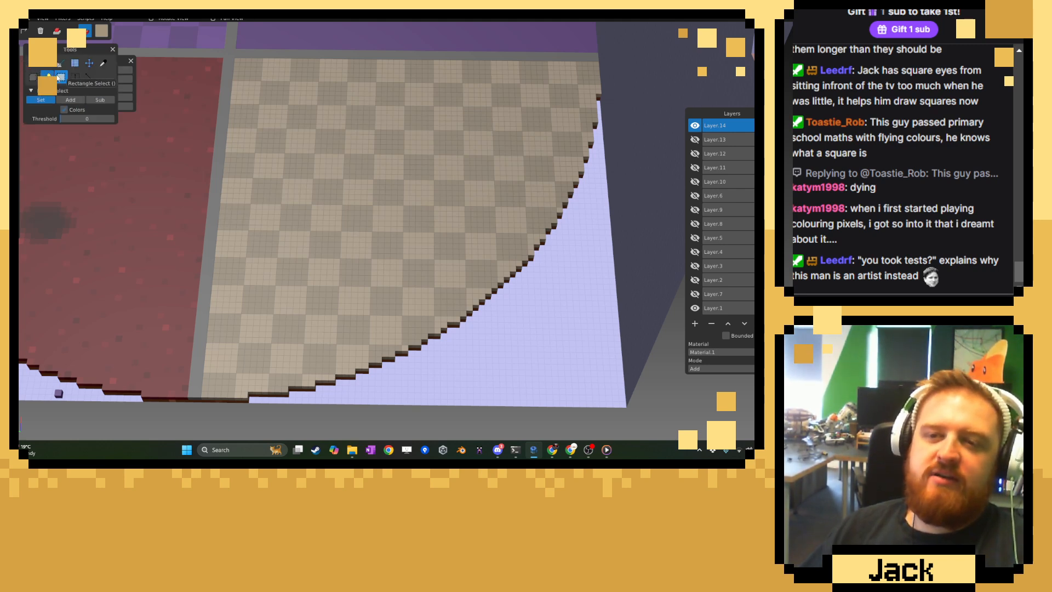
left_click(61, 77)
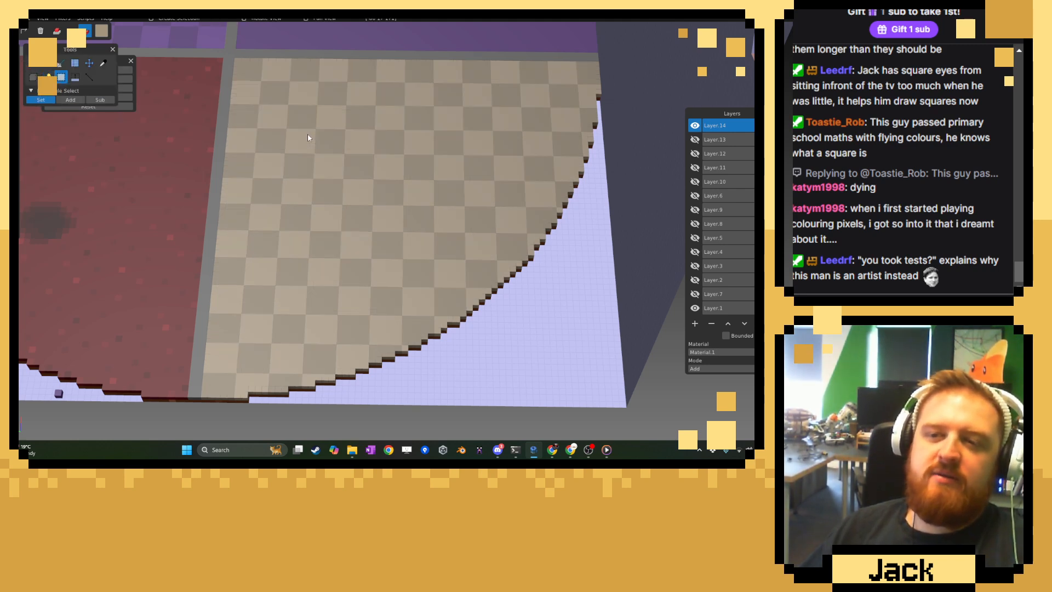
left_click(130, 61)
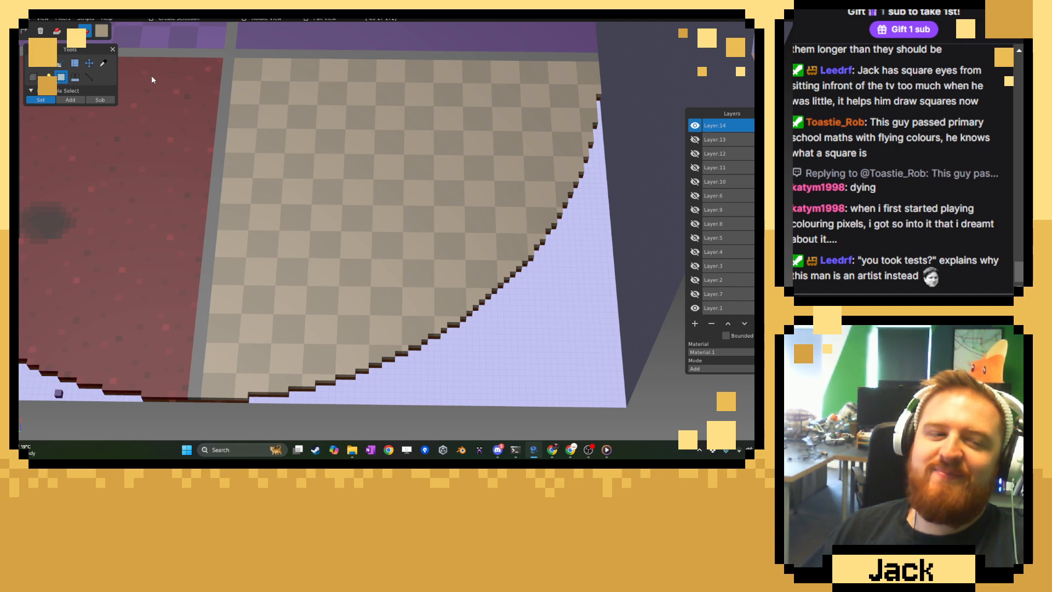
Show the hidden layers in the stack from Layer.7 up to Layer.12, leaving Layer.13 hidden.
scroll(485, 110, "up", 2)
right_click_drag(482, 112, 475, 229)
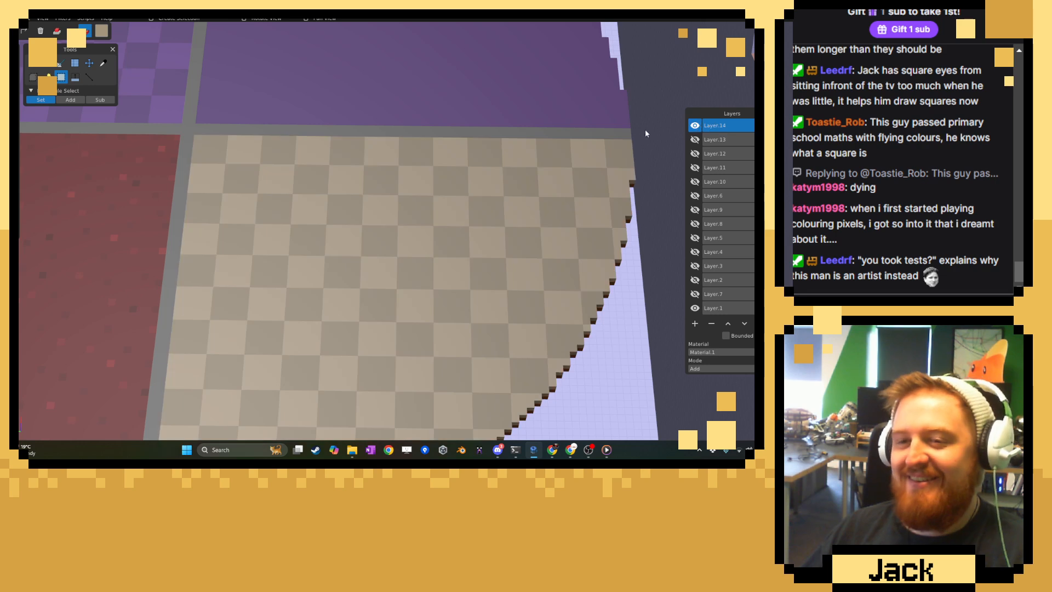
left_click(695, 294)
left_click(695, 279)
left_click(695, 265)
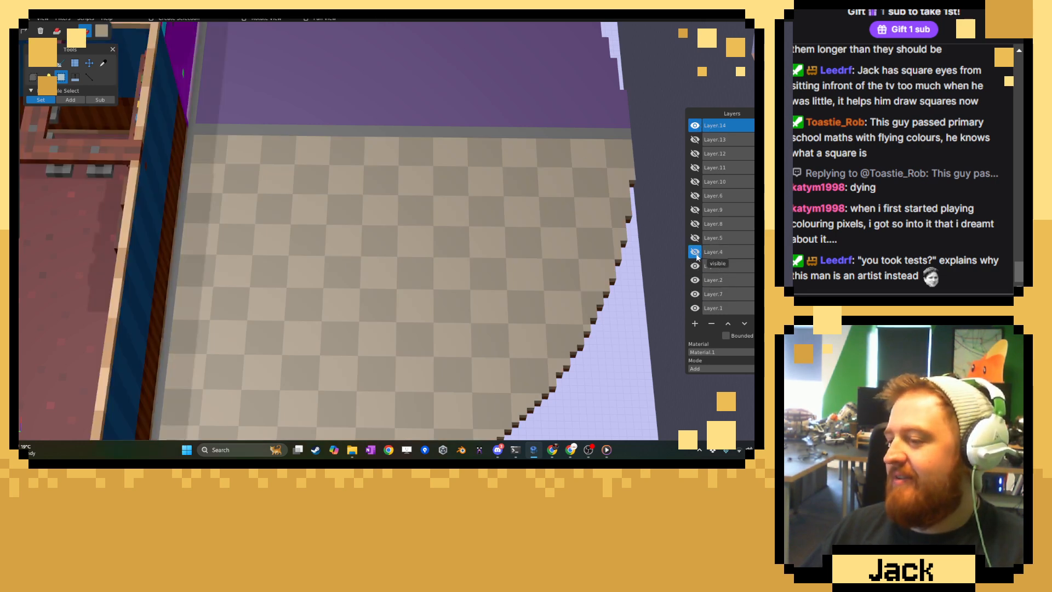
left_click(695, 252)
left_click(695, 238)
left_click(695, 223)
left_click(695, 209)
left_click(695, 195)
left_click(695, 181)
left_click(695, 167)
left_click(695, 154)
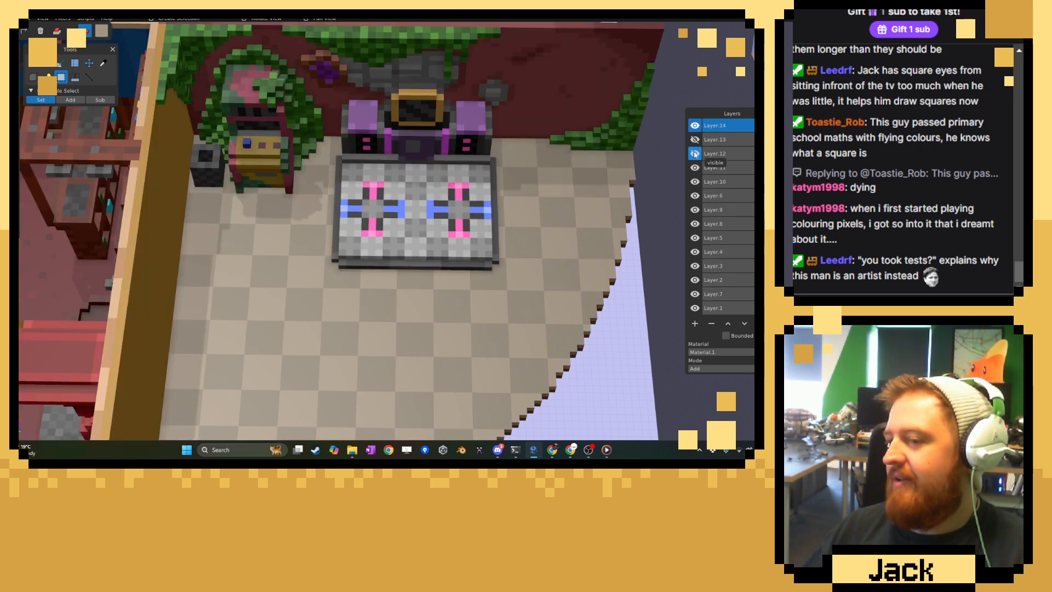
Show Layer.13 and view the level with all of its layers visible.
left_click(695, 139)
scroll(478, 226, "down", 8)
middle_click_drag(476, 224, 470, 252)
Hide every layer from Layer.7 up through Layer.13, keeping only Layer.1 and the checkerboard Layer.14 visible.
left_click(695, 294)
left_click(695, 280)
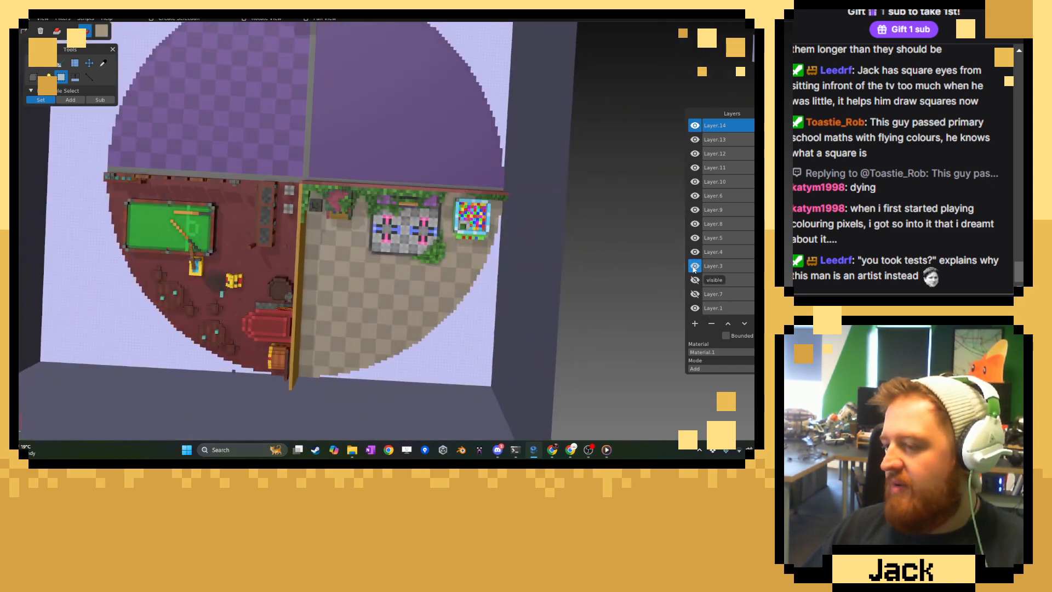
left_click(695, 266)
left_click(695, 252)
left_click(695, 238)
left_click(695, 223)
left_click(695, 209)
left_click(695, 195)
left_click(695, 182)
left_click(695, 167)
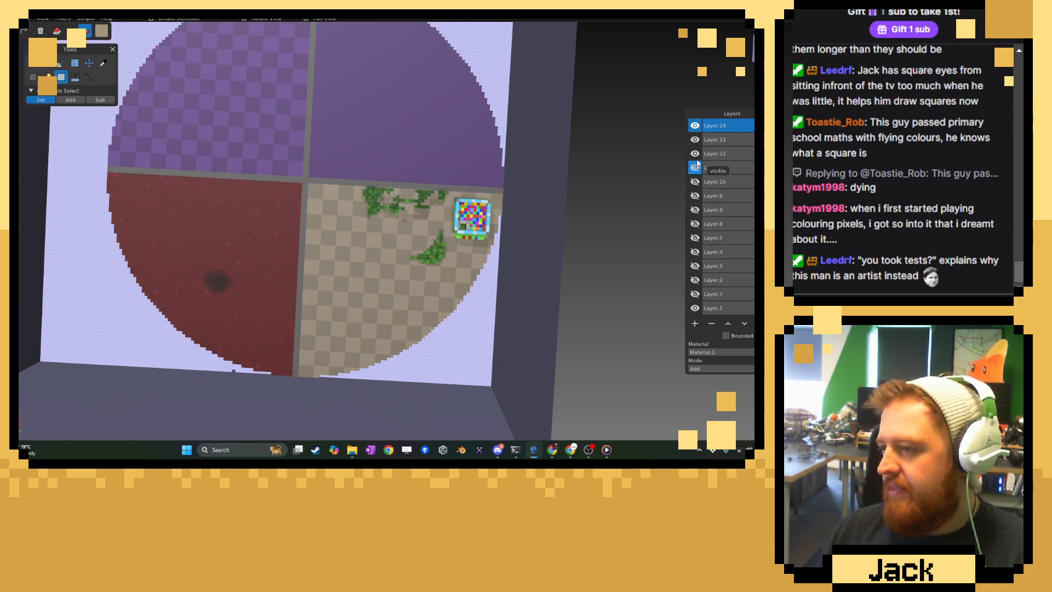
left_click(695, 154)
left_click(695, 140)
Sample the floor's dark tile color with the color picker and choose a slightly darker shade for the Brush.
middle_click_drag(611, 228, 486, 227)
scroll(485, 227, "up", 5)
left_click(704, 309)
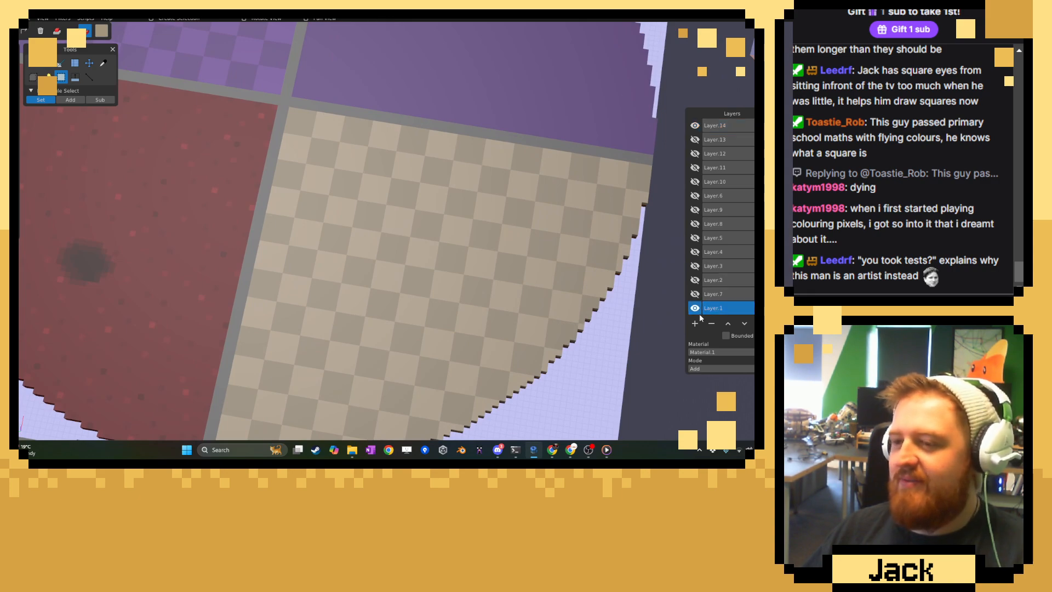
scroll(377, 252, "up", 5)
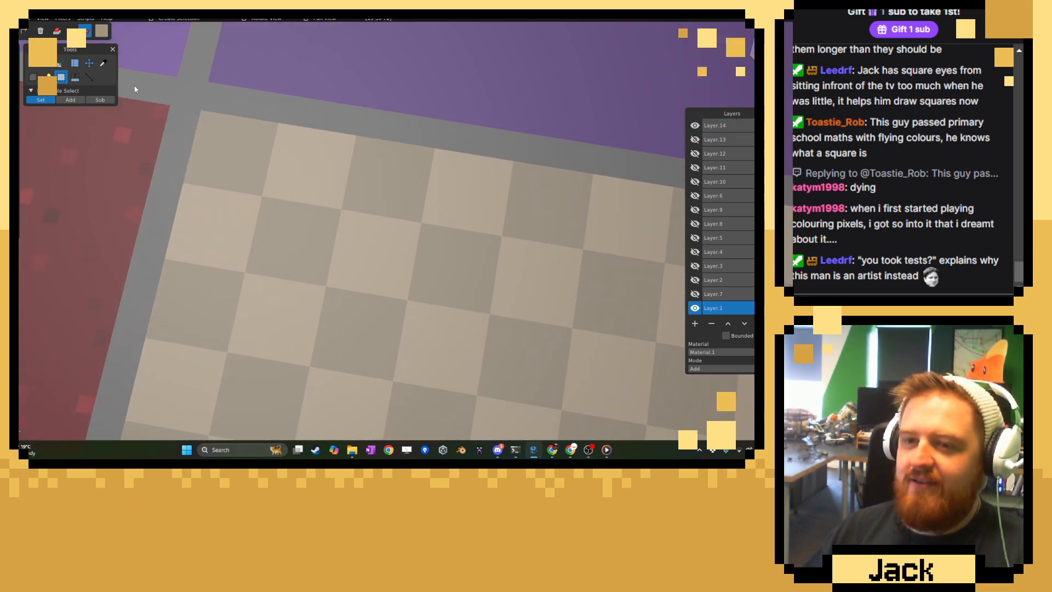
left_click(102, 63)
left_click(101, 31)
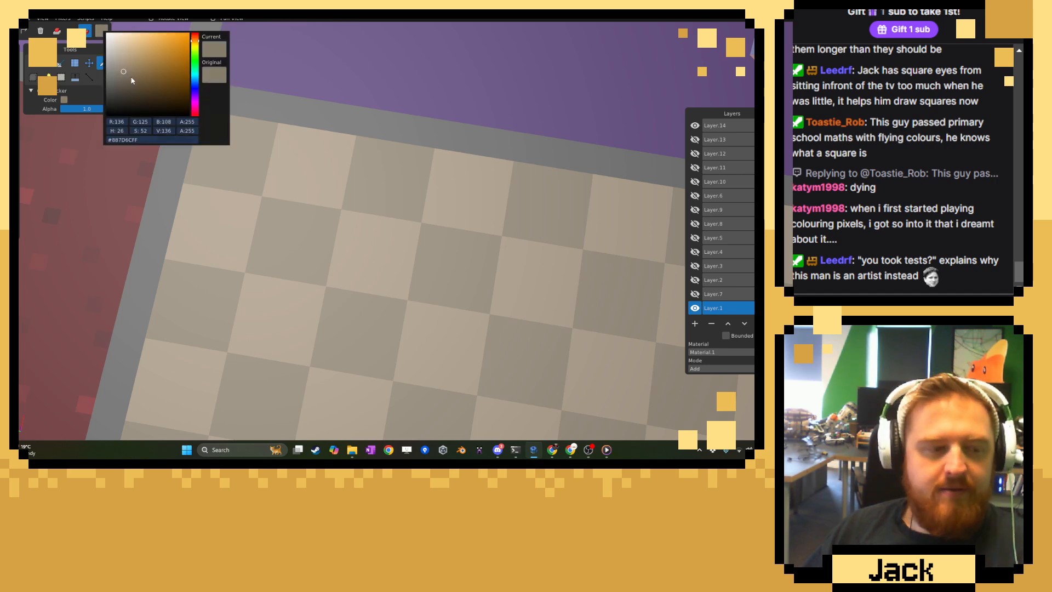
left_click(126, 78)
left_click(44, 68)
left_click(38, 69)
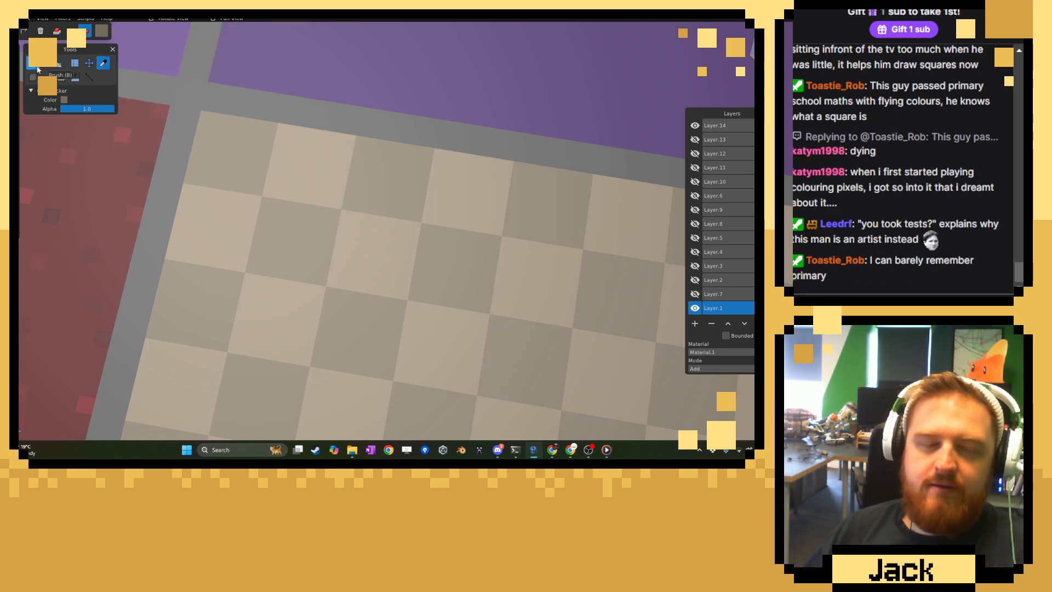
Select the checkerboard Layer.14 and add a new layer above it.
middle_click_drag(250, 188, 355, 223)
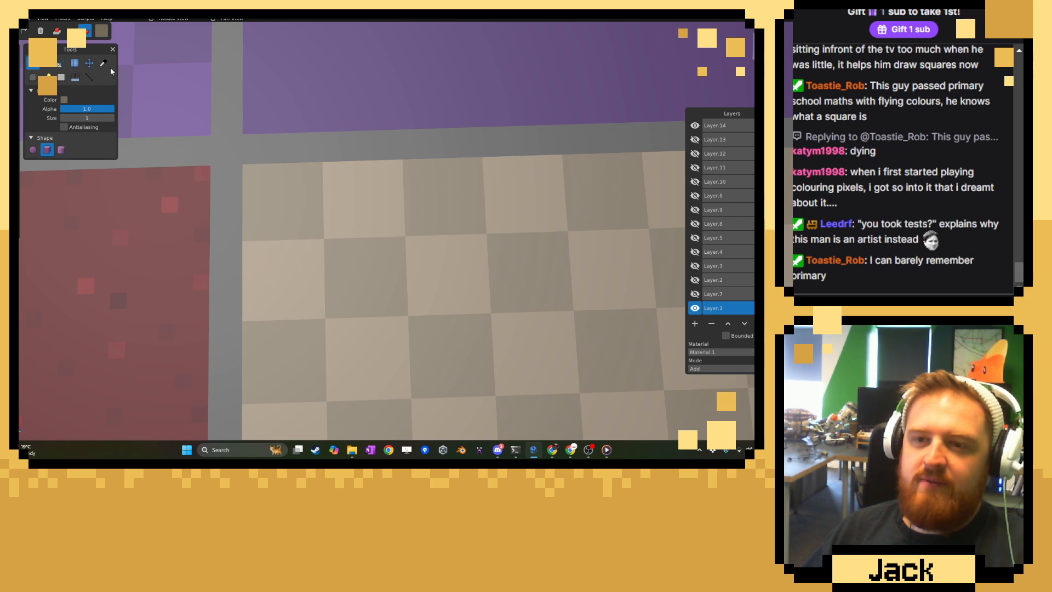
scroll(258, 178, "up", 1)
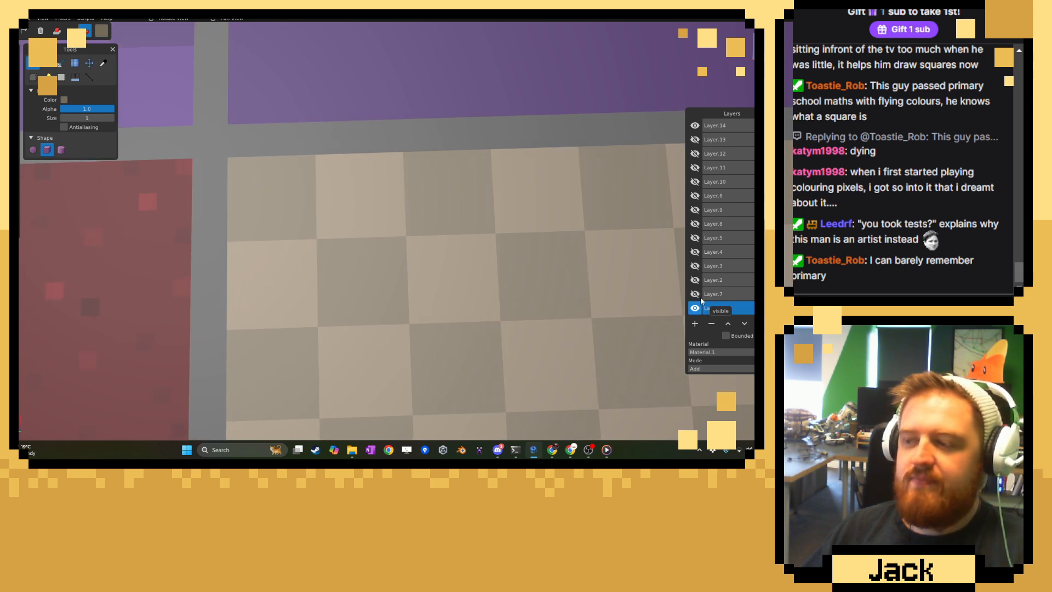
left_click(697, 300)
left_click(697, 300)
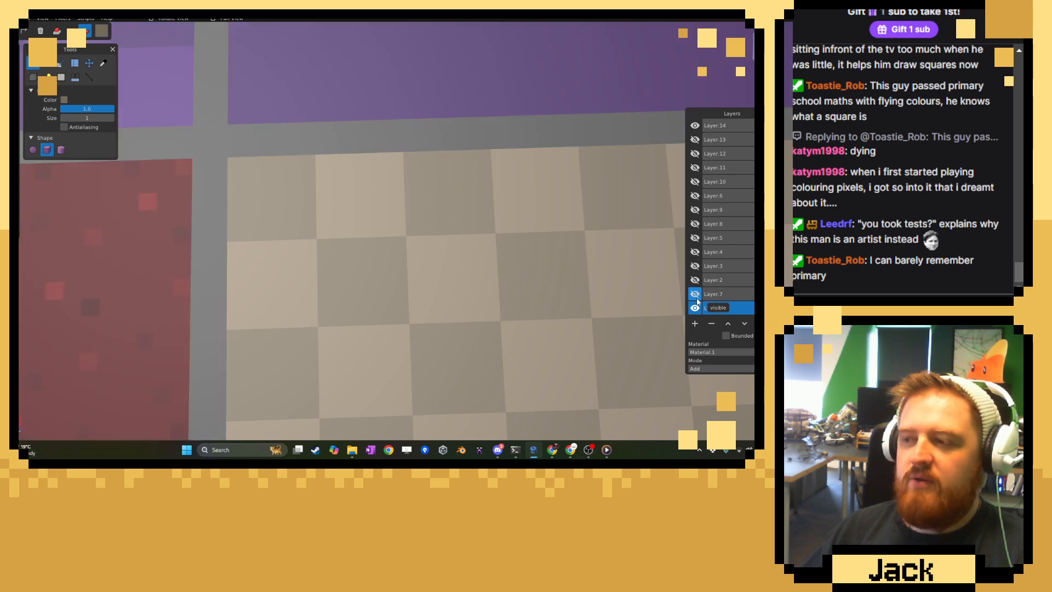
left_click(717, 127)
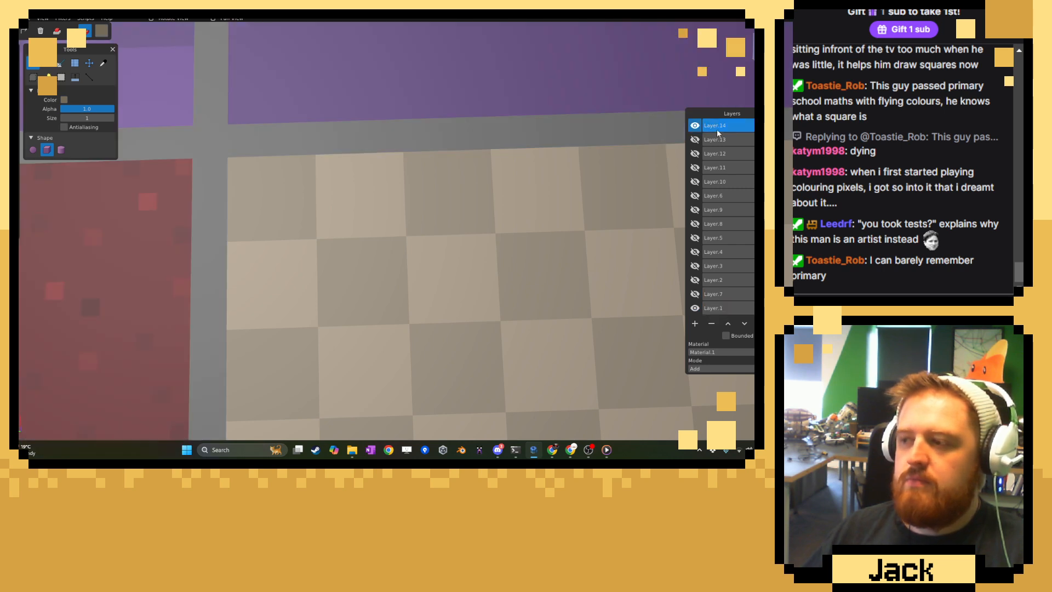
left_click(694, 324)
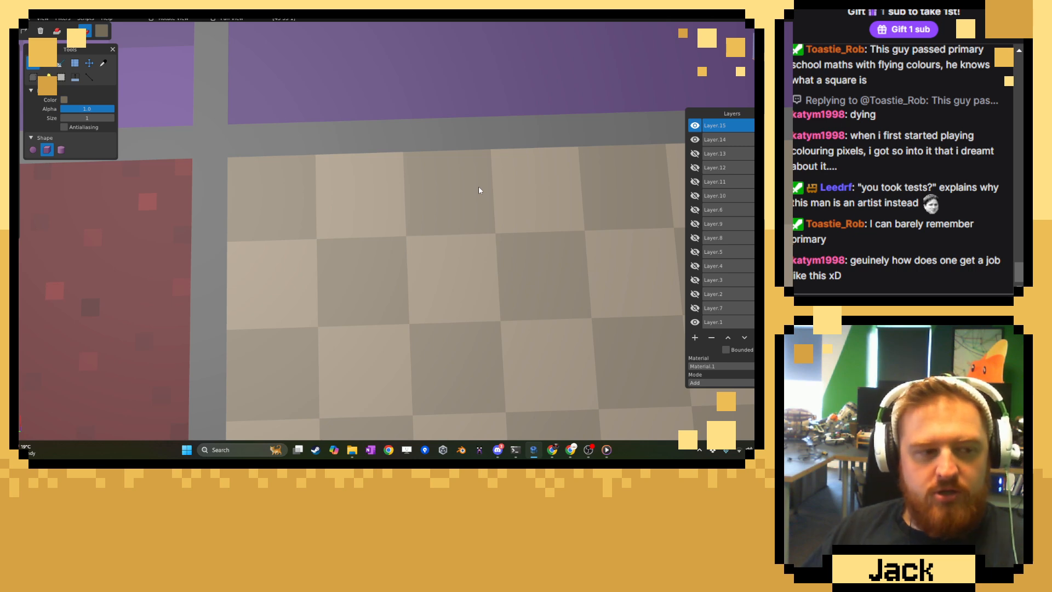
Undo the test voxel on the corner tile, resample the dark tile color and darken it to #7B6F5FFF for the Brush.
left_click(712, 139)
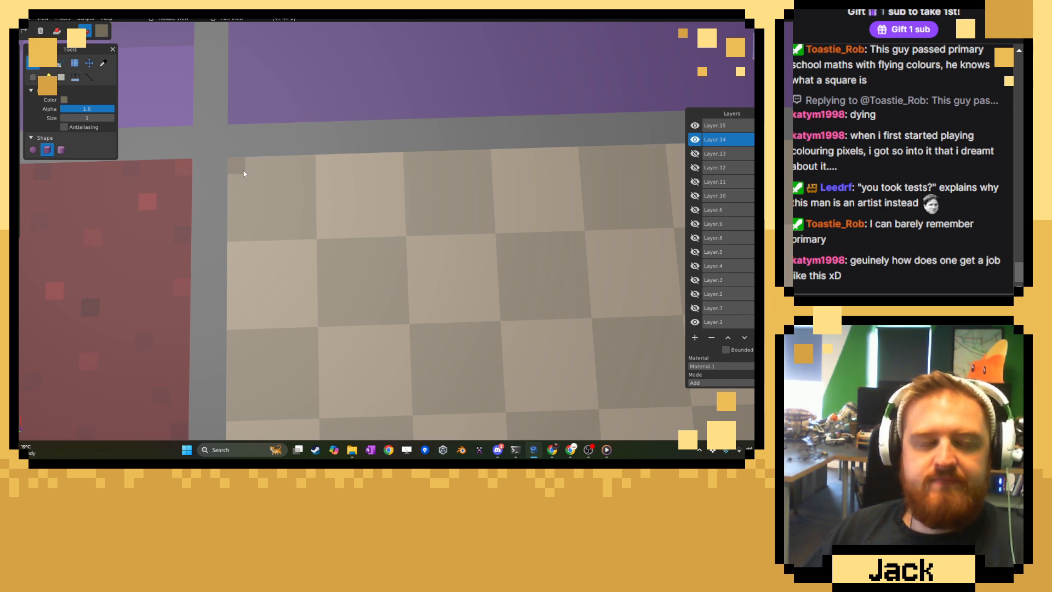
key("ctrl+z")
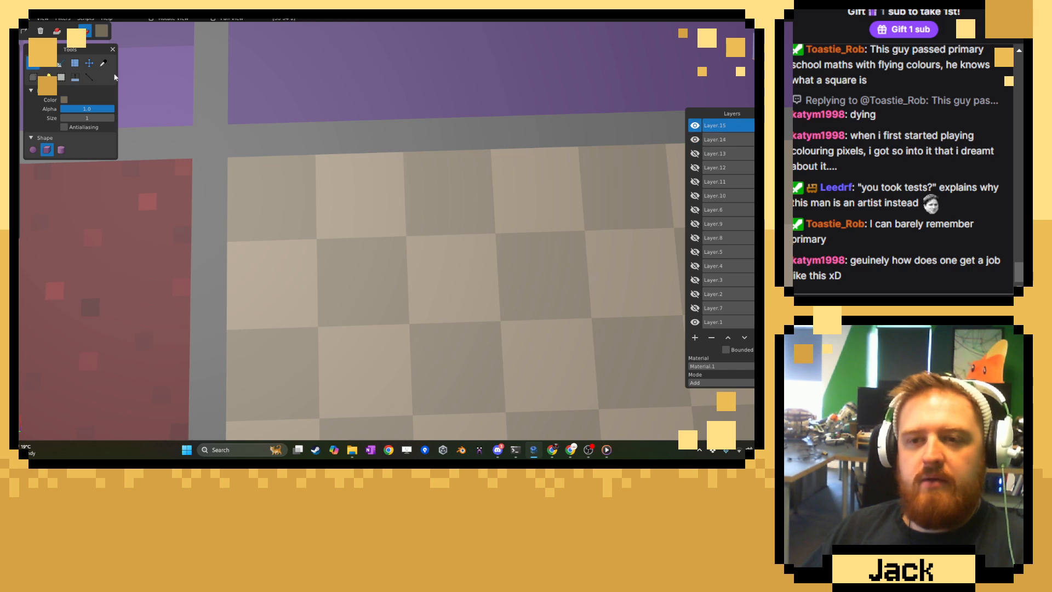
left_click(103, 63)
left_click(236, 182)
left_click(101, 31)
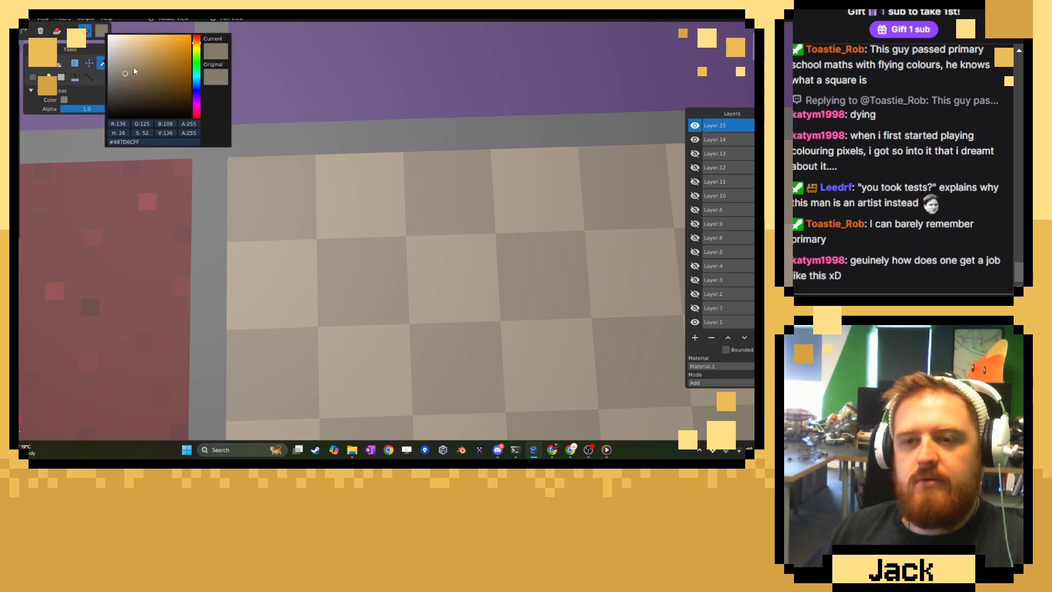
left_click(127, 78)
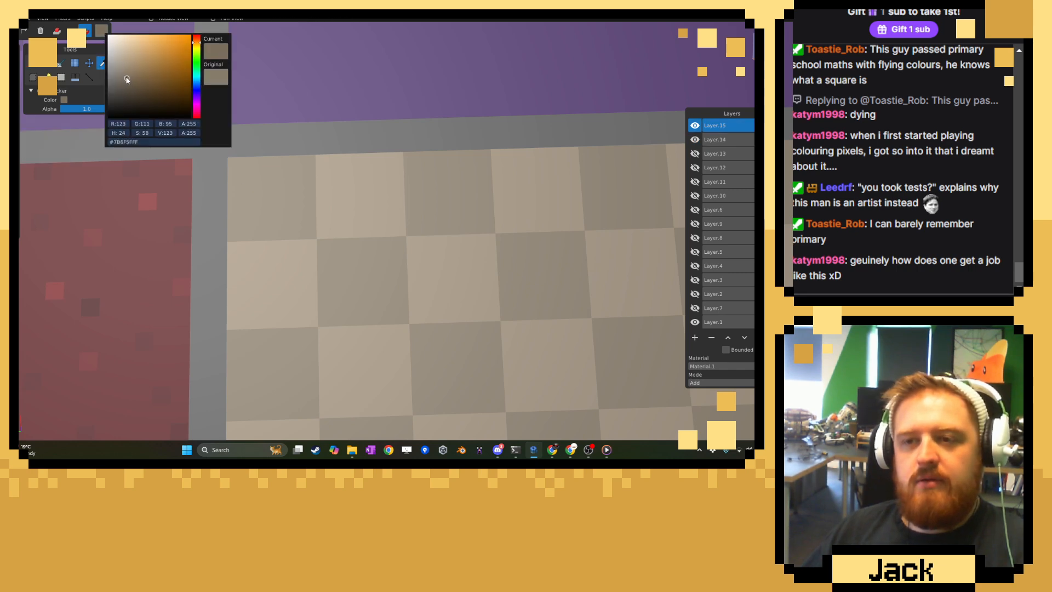
left_click(241, 76)
left_click(33, 63)
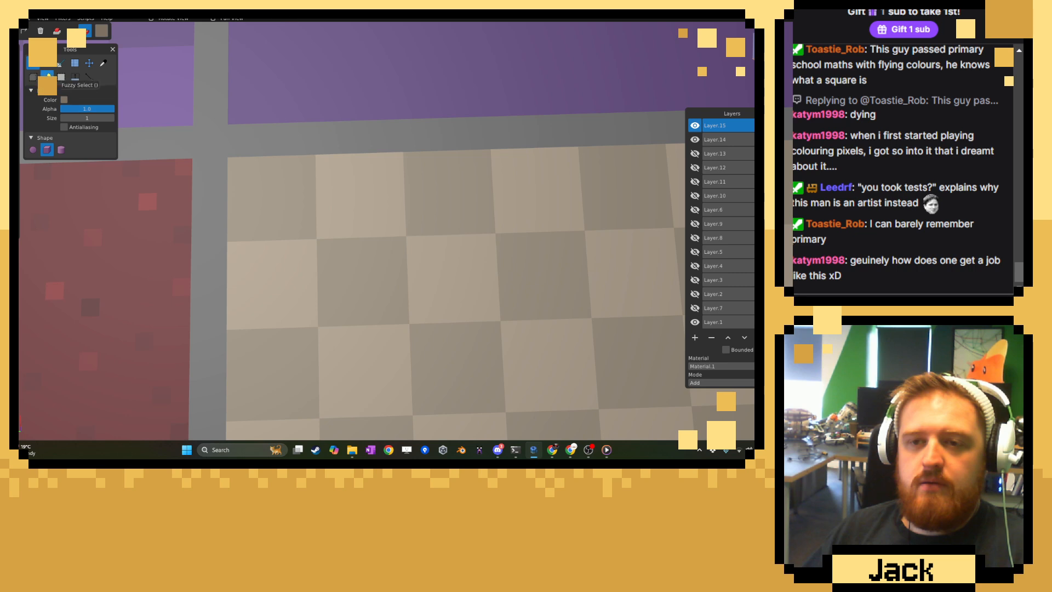
Paint scattered darker voxels on the corner tile and the second dark tile of the first floor row on Layer.14.
left_click(721, 140)
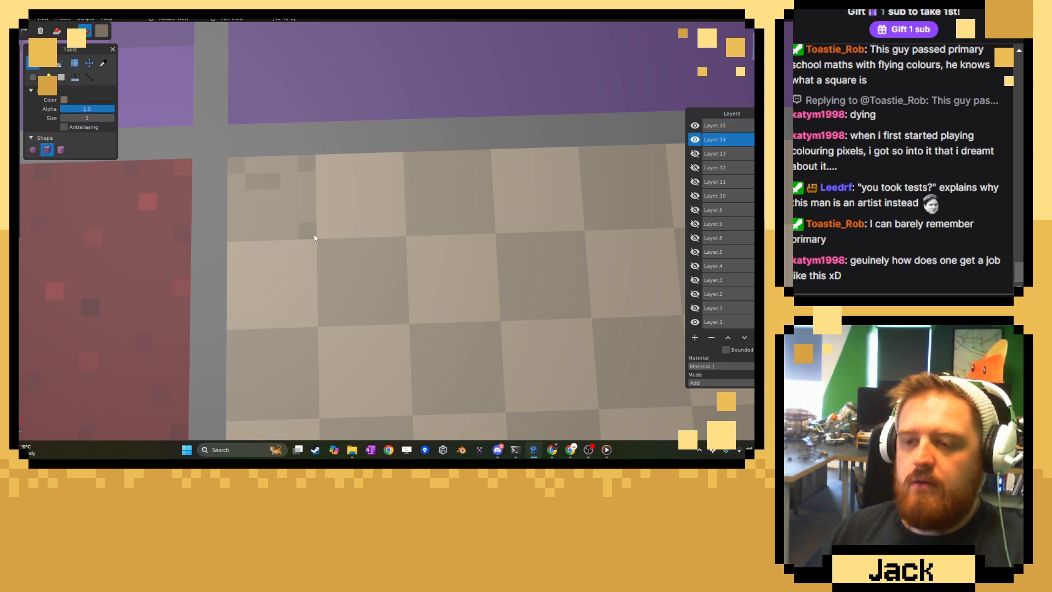
left_click_drag(311, 237, 309, 222)
left_click(259, 234)
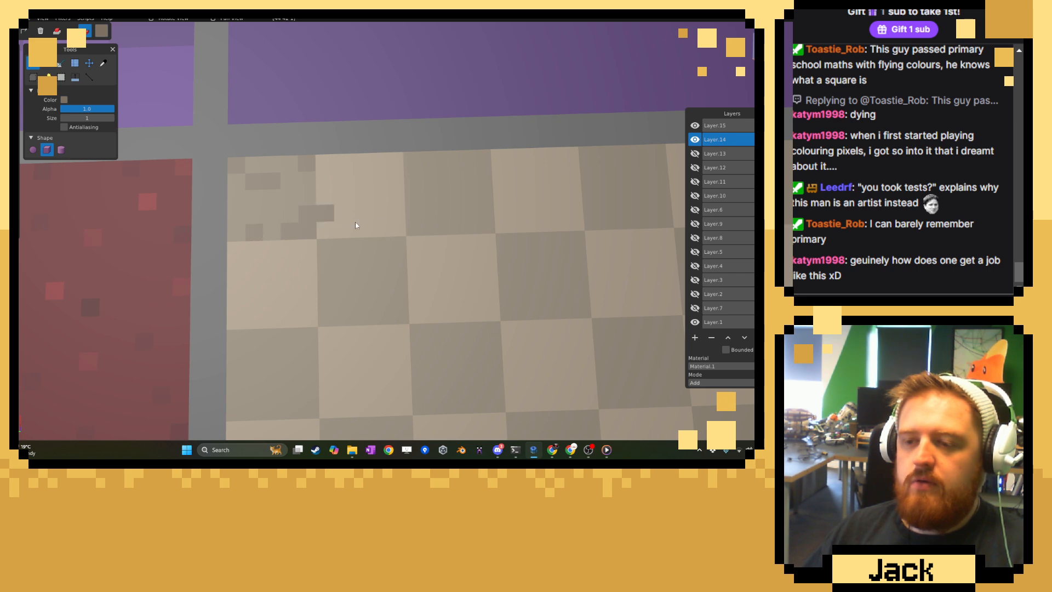
mouse_move(460, 244)
middle_mouse_down()
mouse_move(396, 215)
mouse_move(377, 245)
middle_mouse_up()
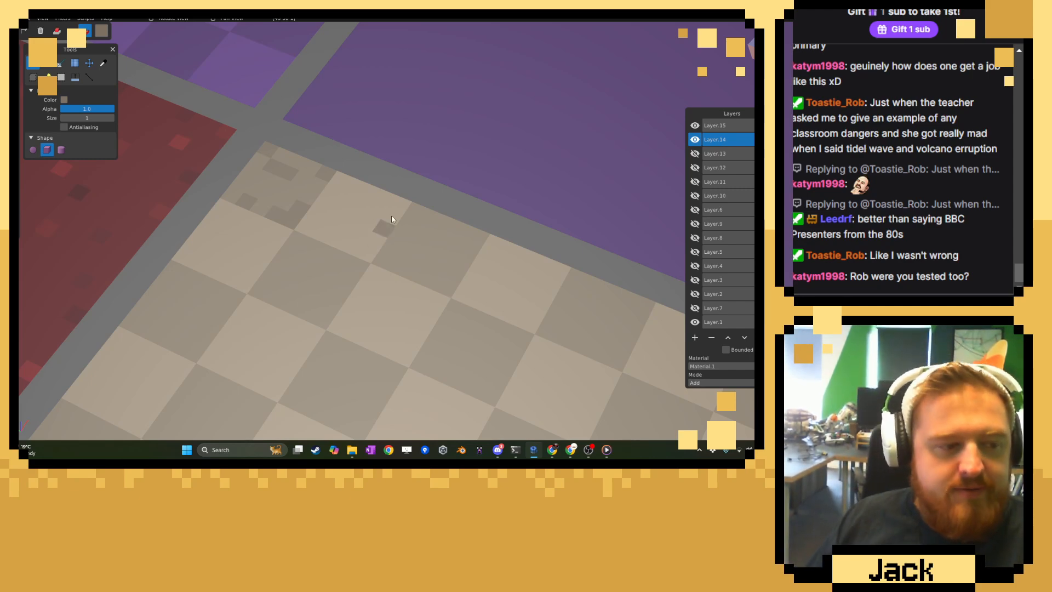
middle_click_drag(303, 193, 321, 167)
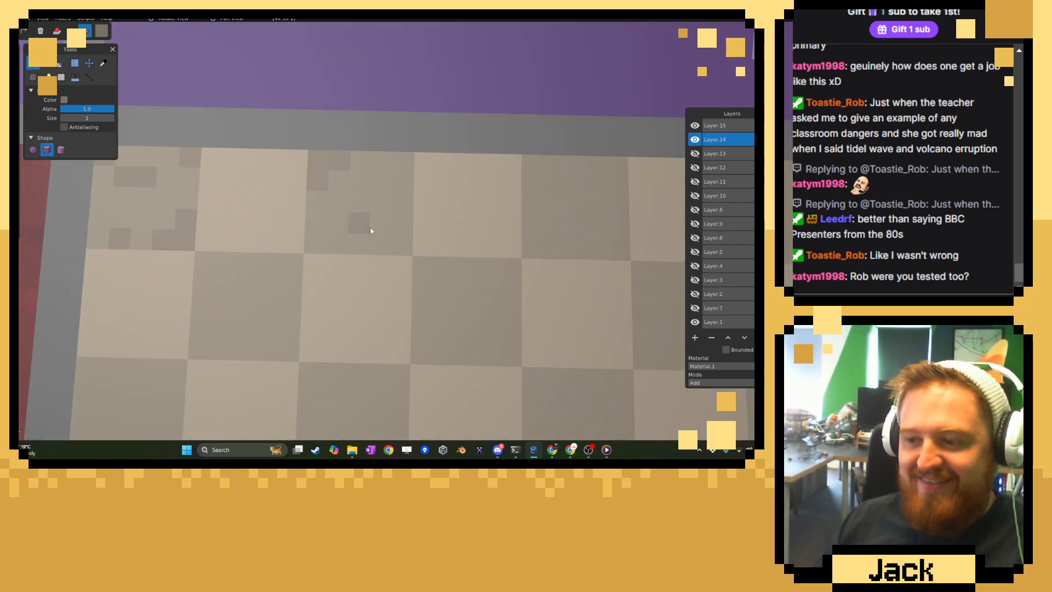
left_click(402, 247)
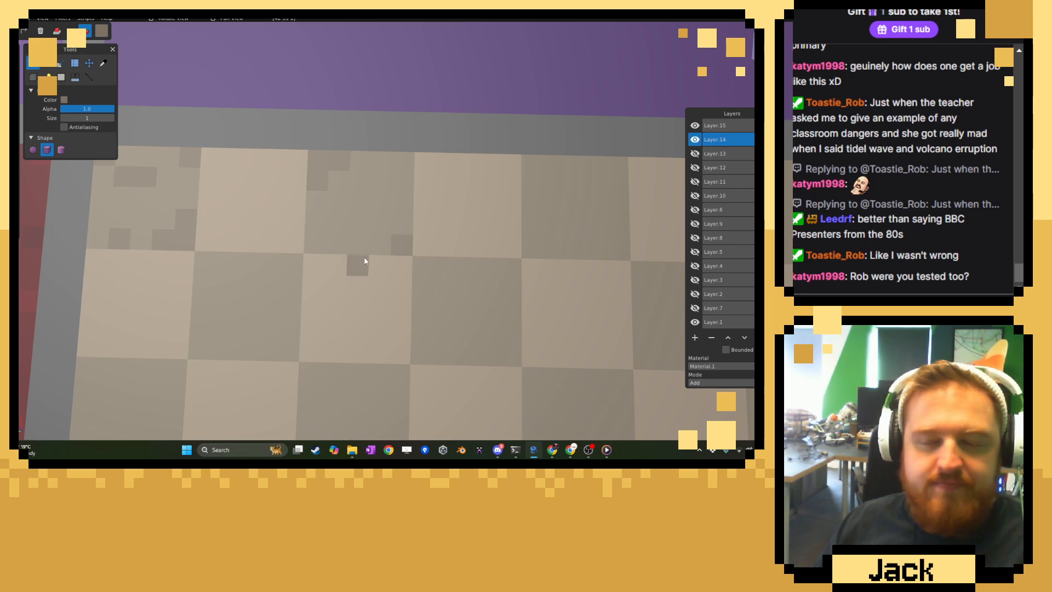
Paint darker voxels around the corners and edge of the third dark tile in the first floor row.
middle_click_drag(365, 261, 417, 198)
left_click(431, 168)
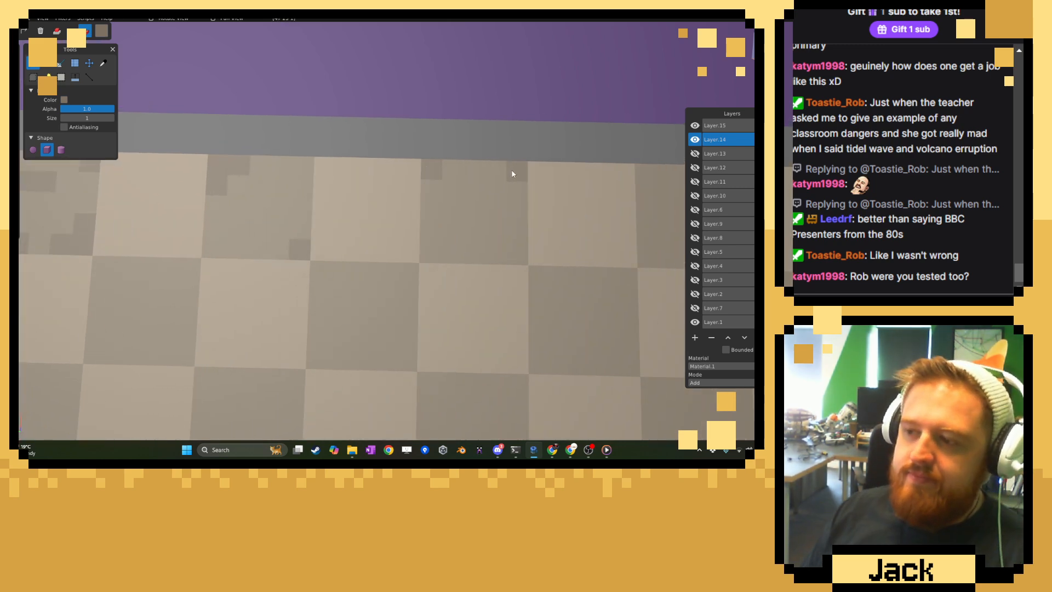
left_click(513, 171)
left_click(498, 170)
left_click(517, 192)
left_click(468, 254)
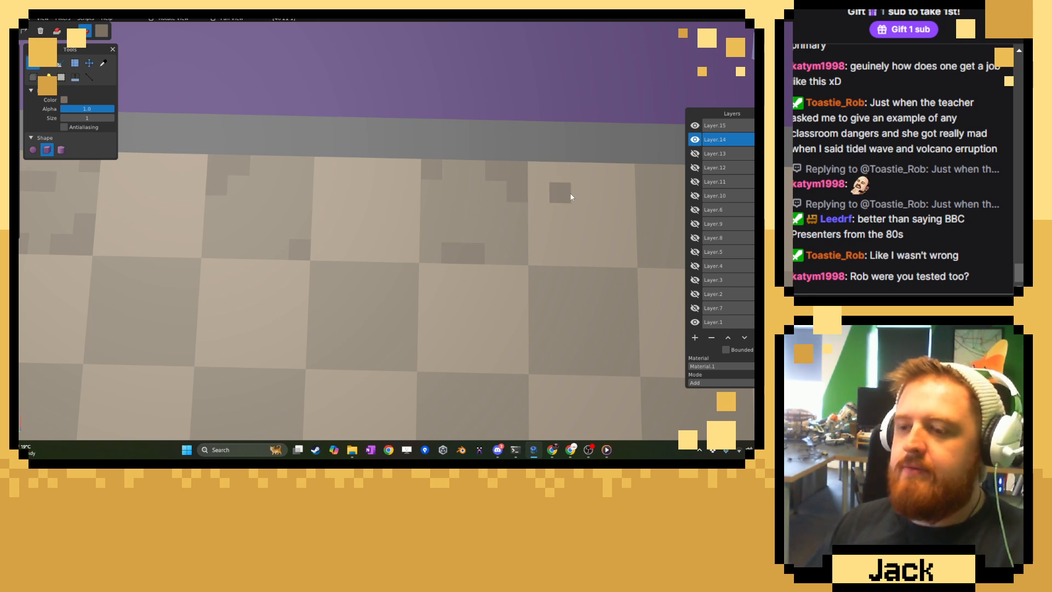
Add darker weathering voxels to the fourth and fifth dark tiles of the first floor row.
right_click_drag(589, 190, 361, 164)
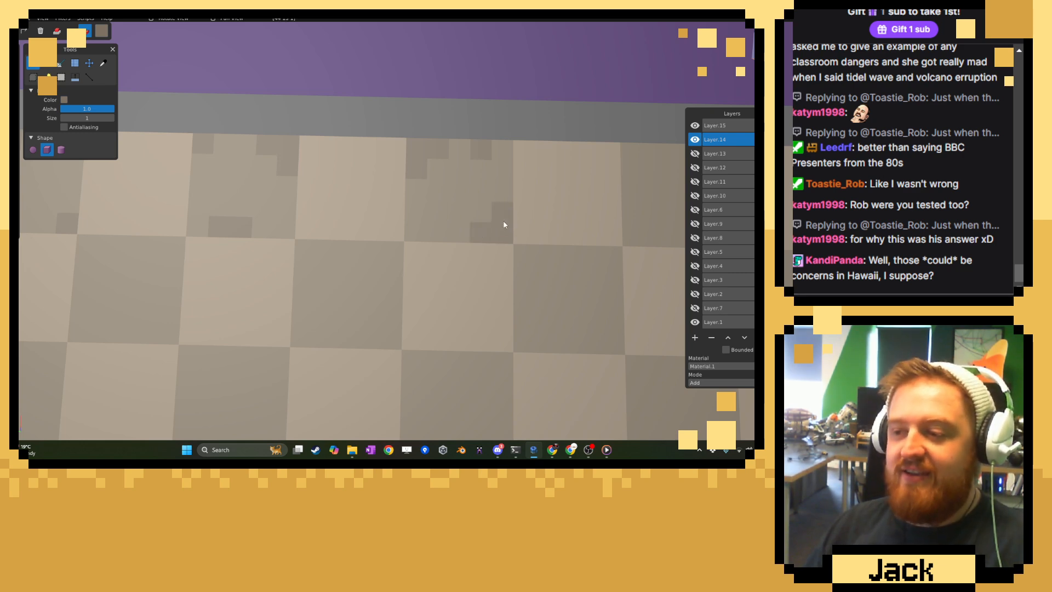
right_click_drag(540, 235, 391, 220)
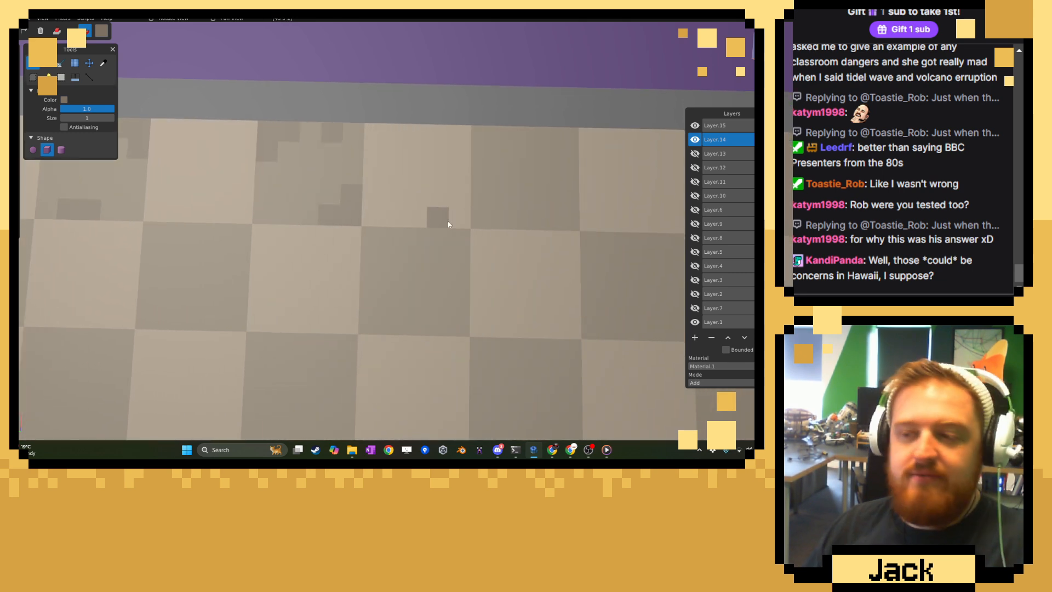
left_click(568, 221)
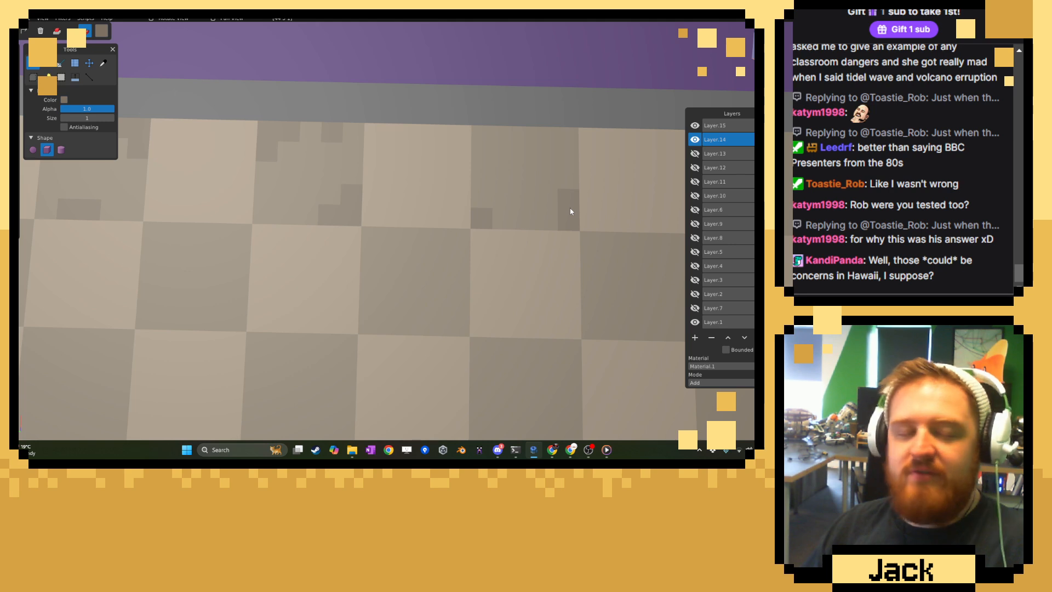
Paint darker voxels on the remaining dark tiles of the first row and the outermost full dark tile of the second row.
right_click_drag(569, 203, 349, 184)
left_click(462, 154)
left_click(527, 224)
left_click(499, 190)
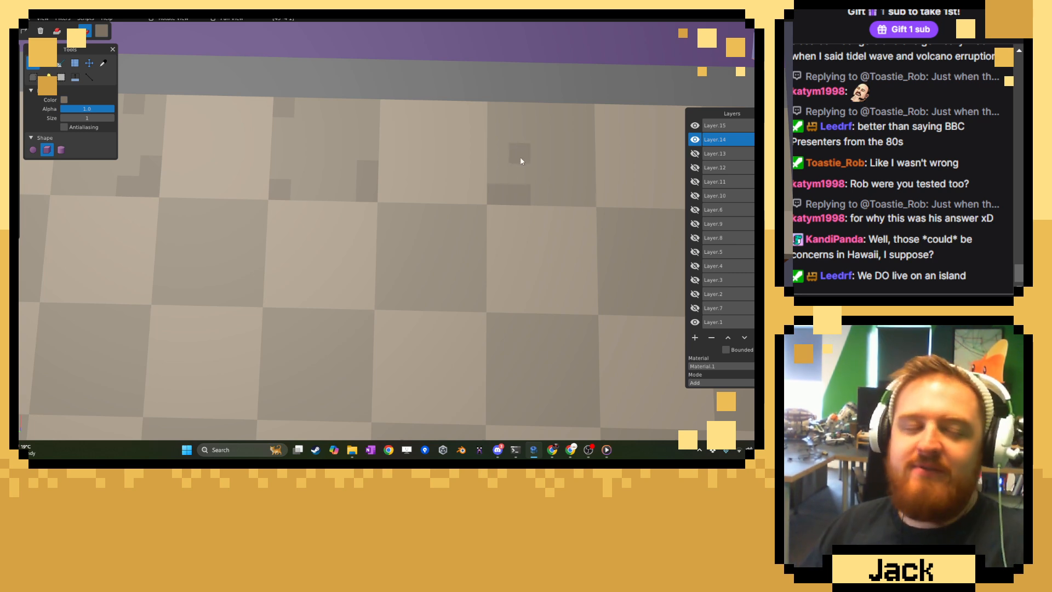
right_click_drag(567, 179, 424, 221)
left_click(447, 157)
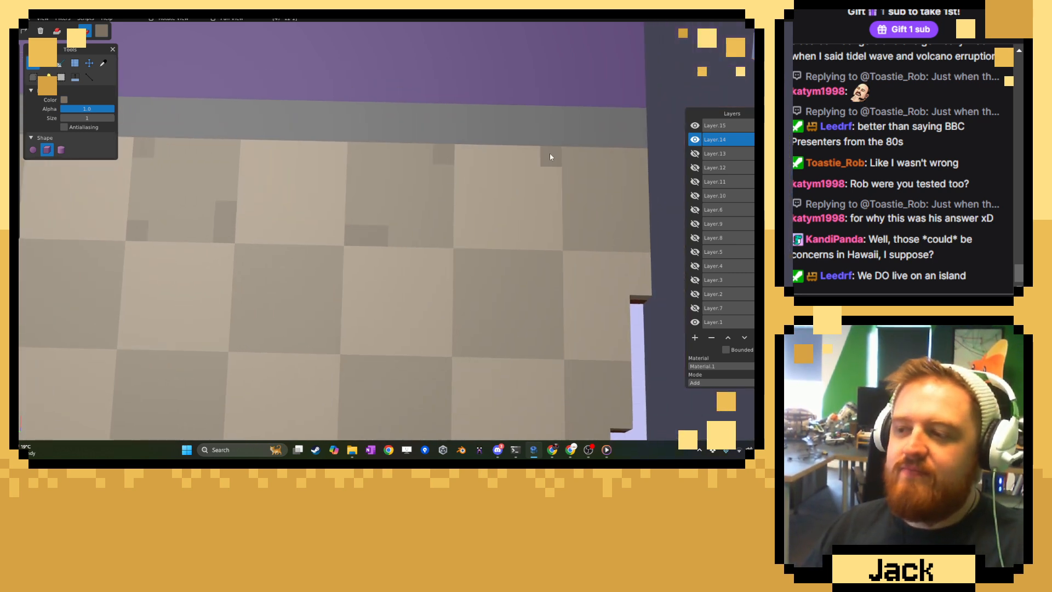
left_click(468, 255)
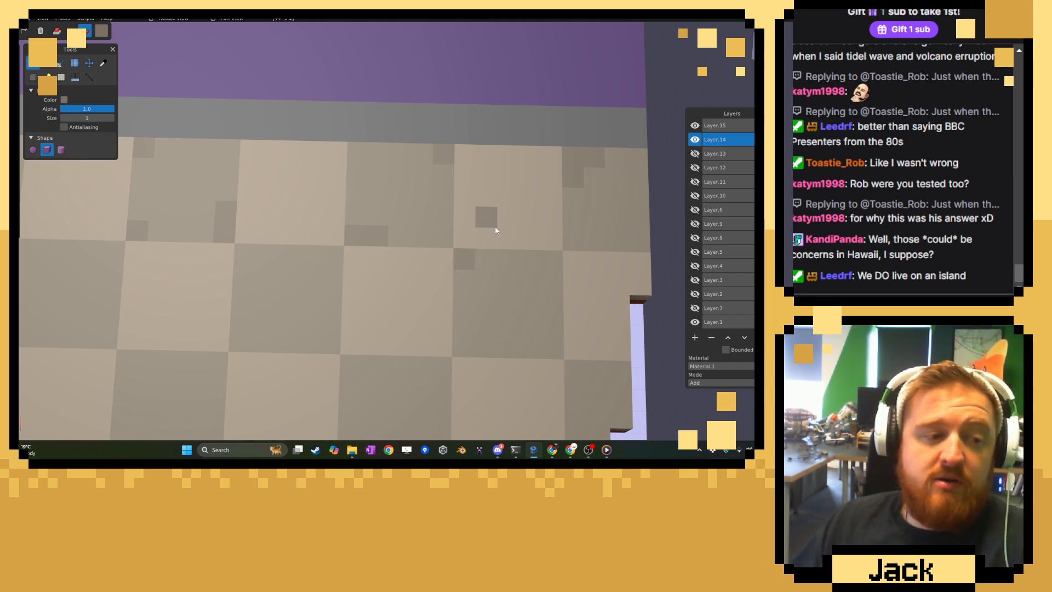
right_click_drag(483, 244, 445, 193)
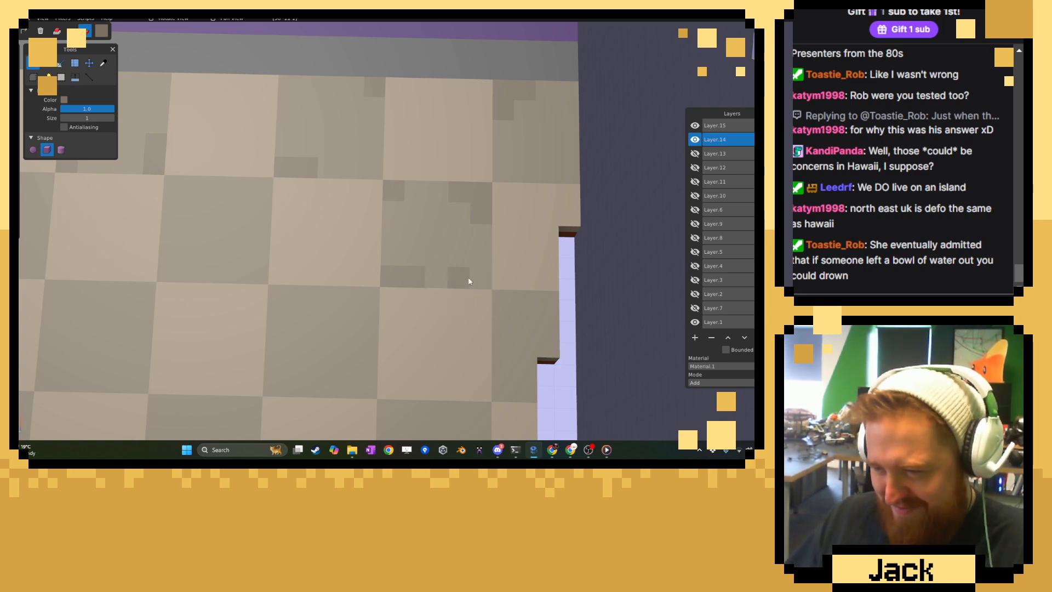
Paint darker voxel patches on the first dark tiles of the second and third rows beside the red room.
scroll(435, 301, "down", 2)
scroll(433, 302, "down", 2)
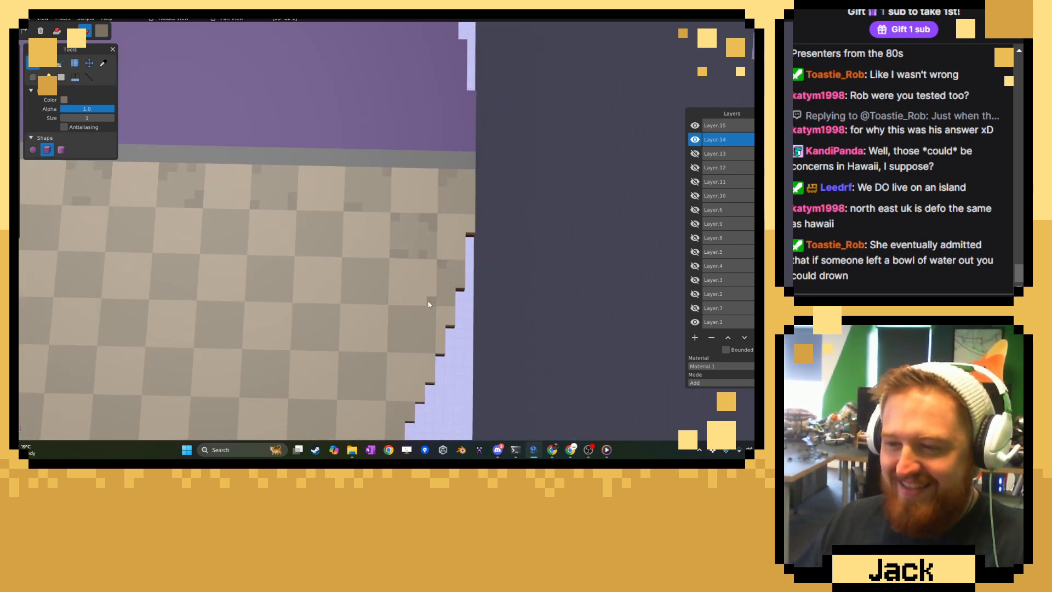
scroll(429, 301, "down", 4)
right_click_drag(306, 304, 409, 274)
right_click_drag(314, 272, 405, 272)
scroll(402, 272, "up", 3)
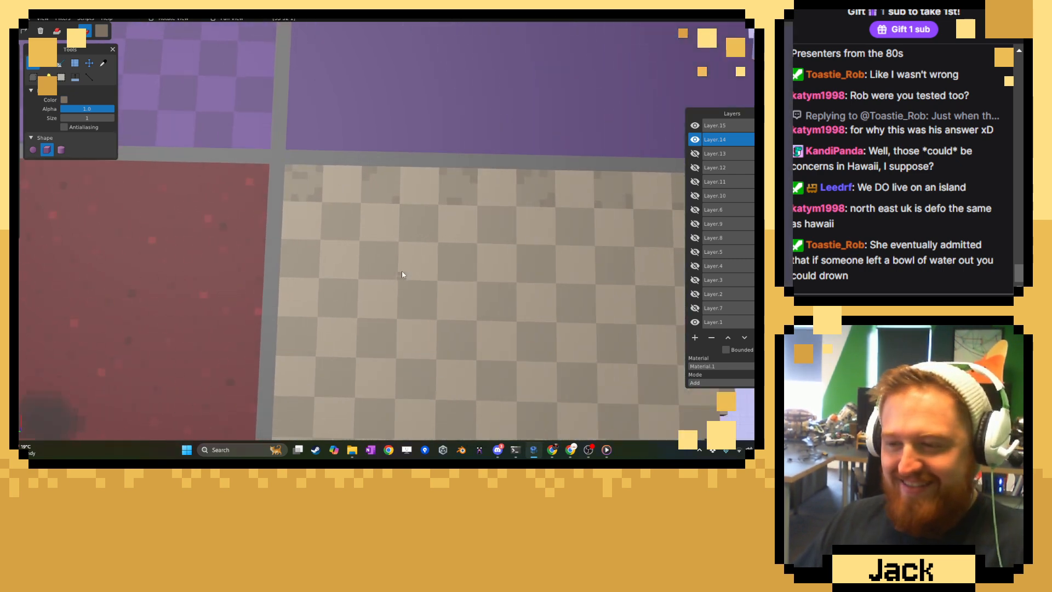
scroll(402, 271, "up", 2)
scroll(389, 241, "up", 2)
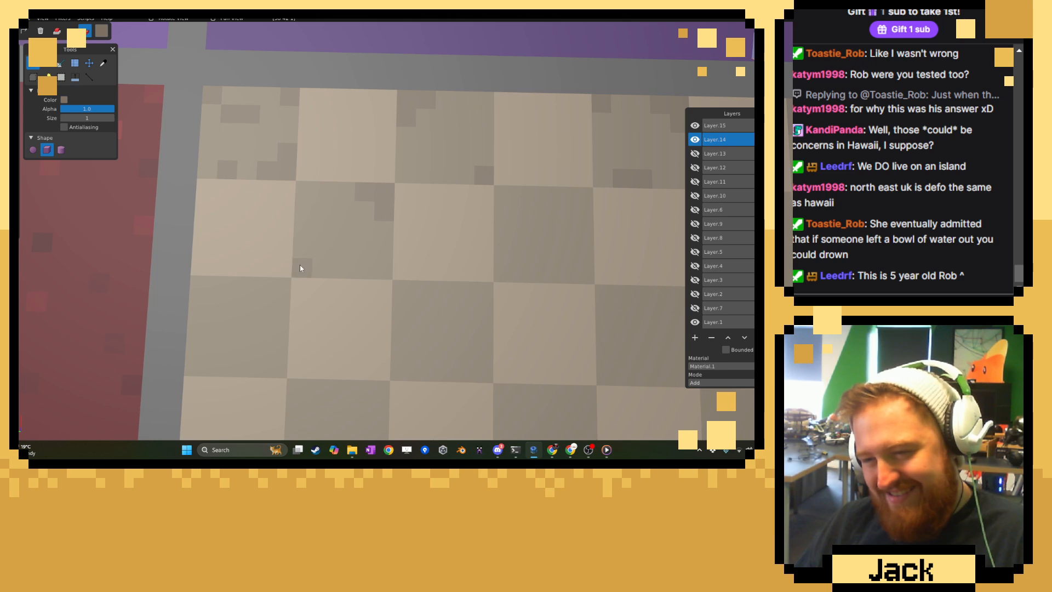
left_click(323, 250)
left_click(343, 268)
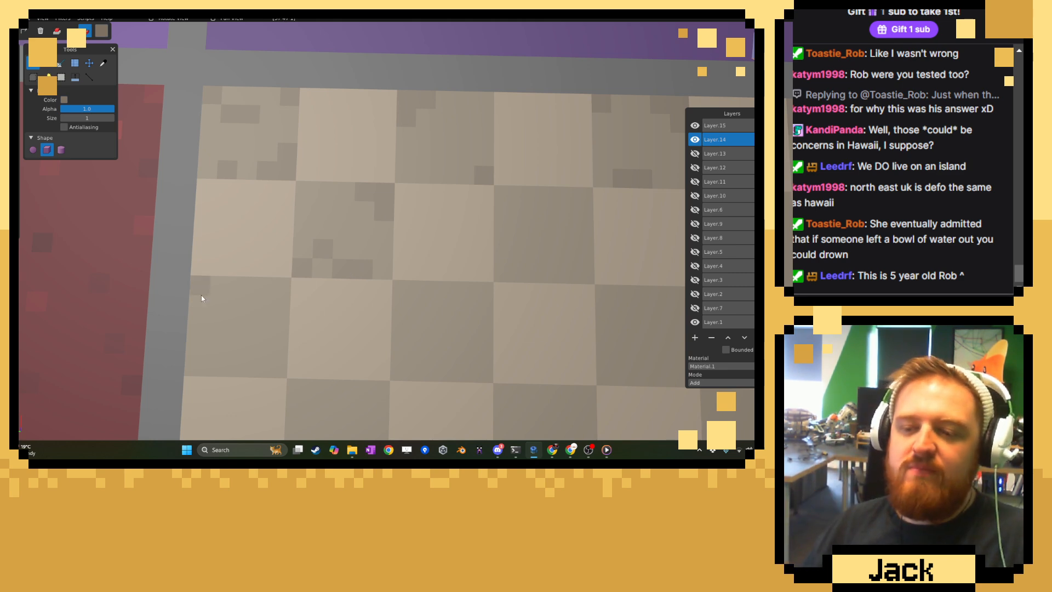
left_click_drag(202, 294, 220, 291)
left_click_drag(260, 367, 275, 369)
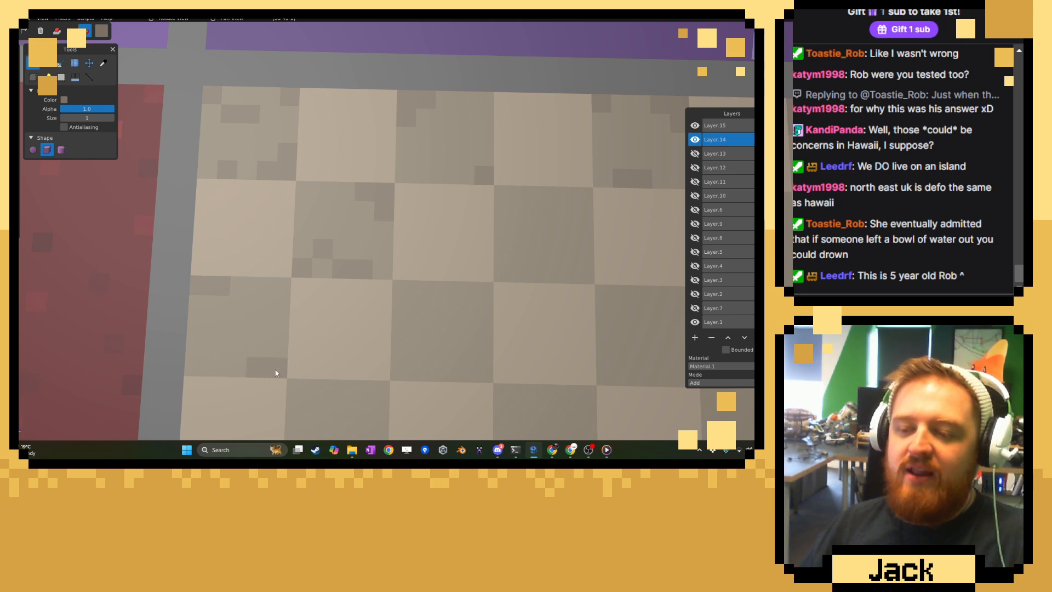
Paint darker voxel patches on the second and third dark tiles of the second and third floor rows.
middle_click_drag(446, 343, 291, 301)
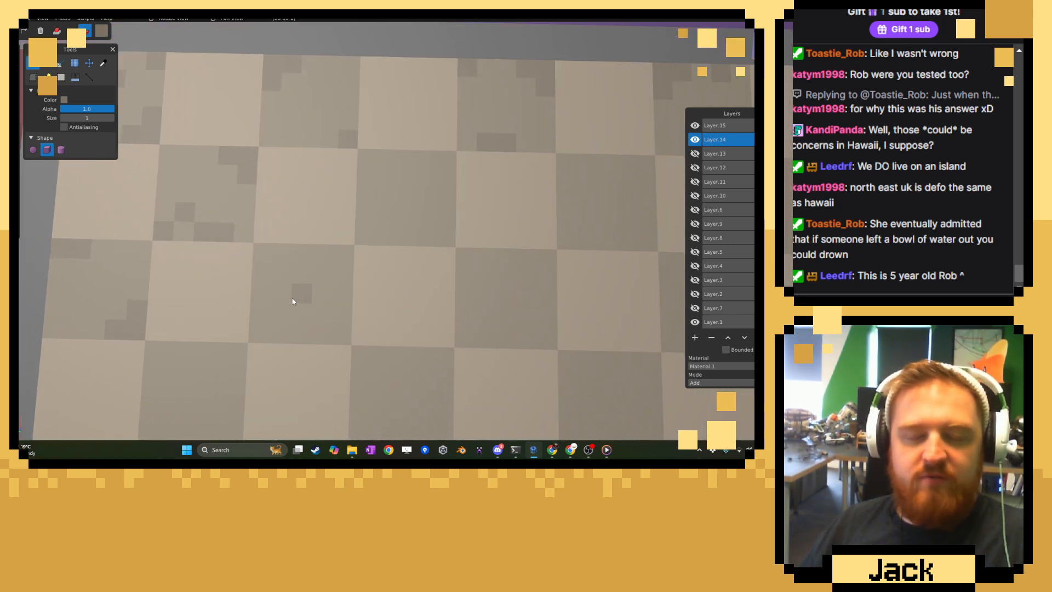
left_click_drag(333, 251, 347, 270)
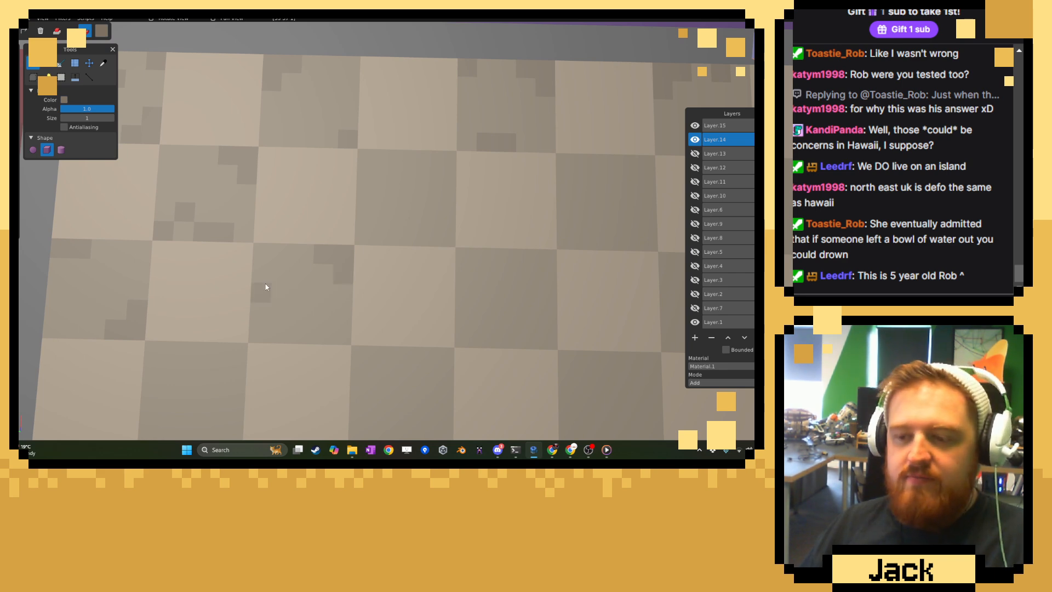
left_click_drag(265, 289, 267, 307)
middle_click_drag(495, 359, 326, 317)
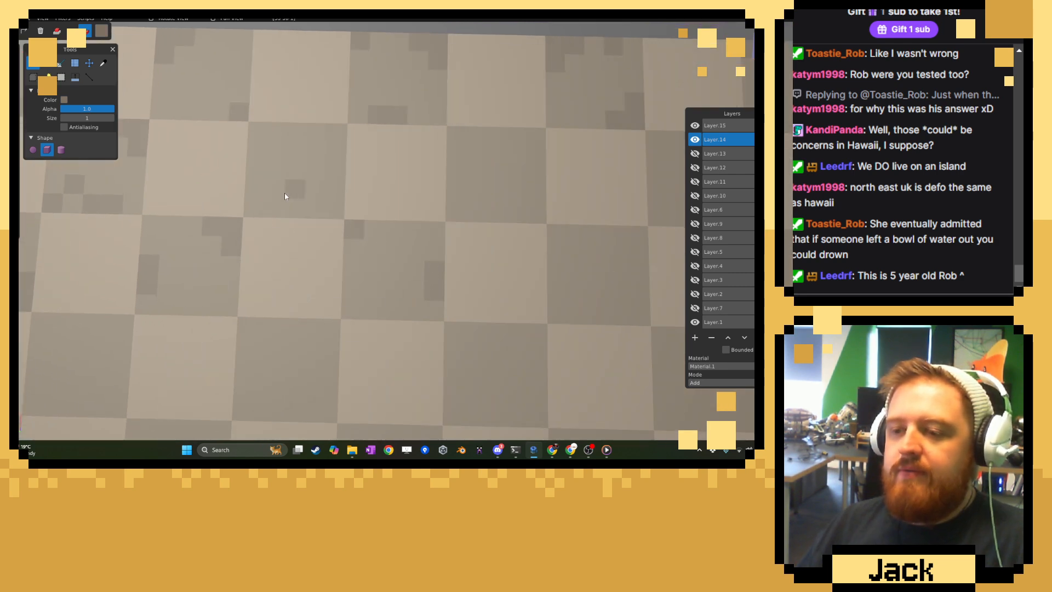
left_click_drag(277, 209, 288, 210)
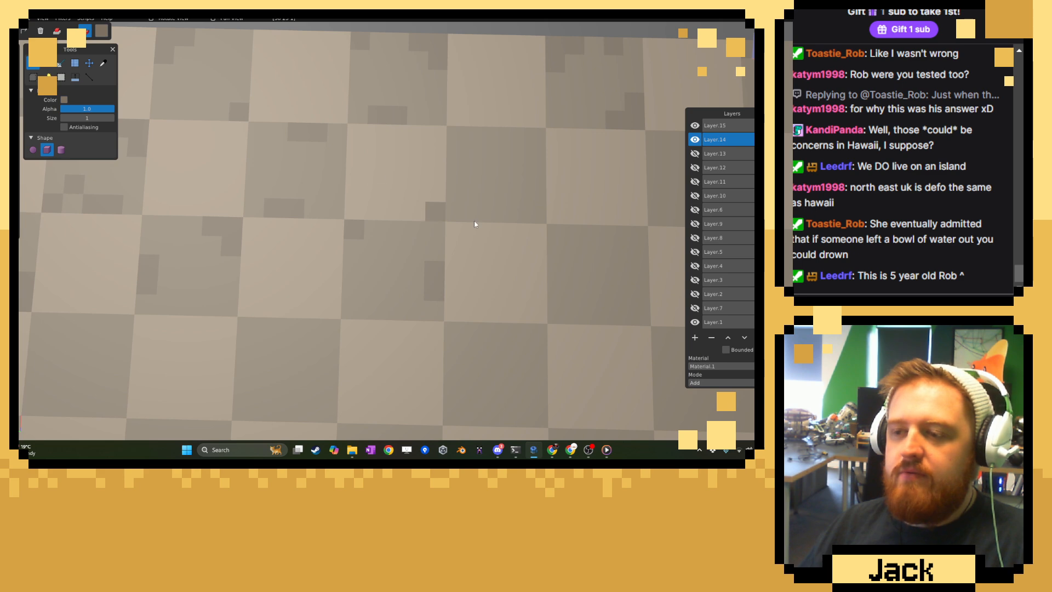
middle_click_drag(494, 247, 414, 270)
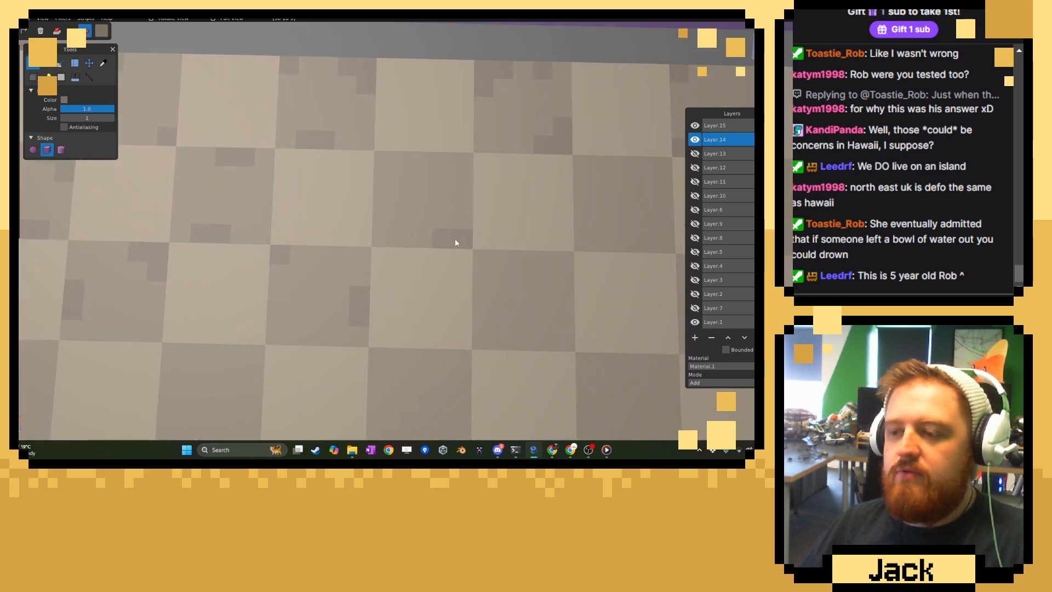
Scatter darker voxels across the middle and lower edge of the fourth dark tile in the third floor row.
middle_click_drag(660, 268, 495, 286)
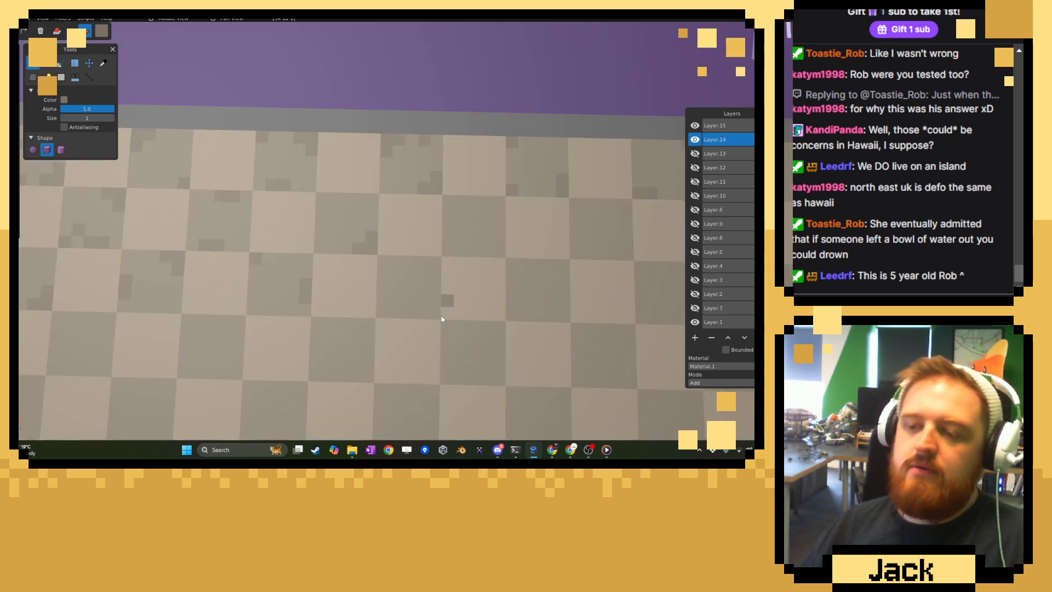
scroll(441, 321, "down", 3)
scroll(440, 321, "up", 3)
scroll(440, 321, "up", 3)
right_click_drag(440, 321, 379, 236)
left_click(361, 261)
left_click_drag(389, 314, 414, 311)
left_click(414, 260)
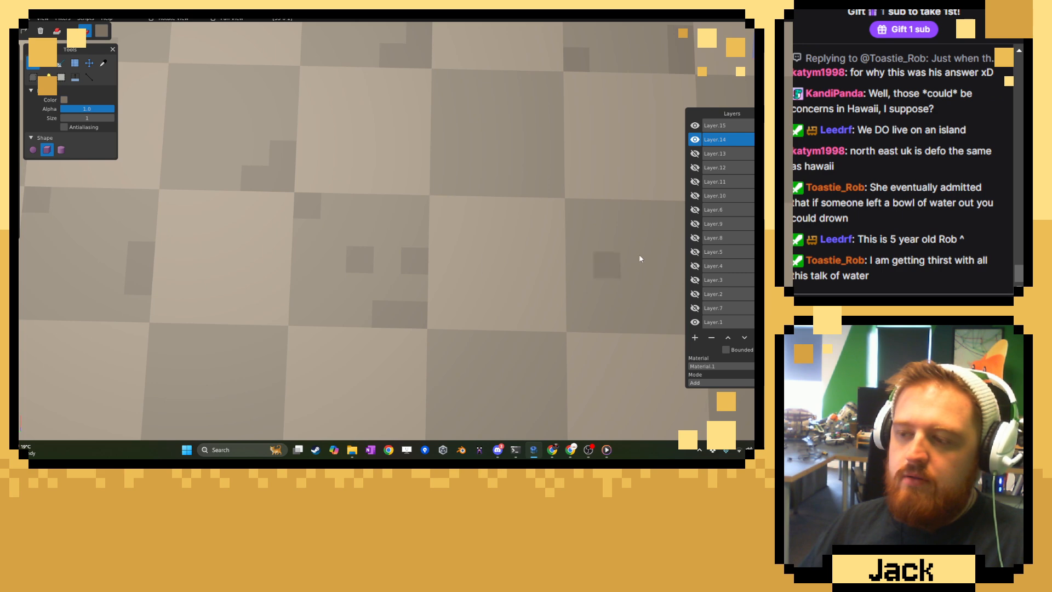
Paint darker voxels around the corners and edges of the fourth dark tile in the second row and the fifth in the third row.
mouse_move(648, 261)
right_mouse_down()
mouse_move(432, 252)
mouse_move(374, 268)
right_mouse_up()
scroll(423, 271, "down", 3)
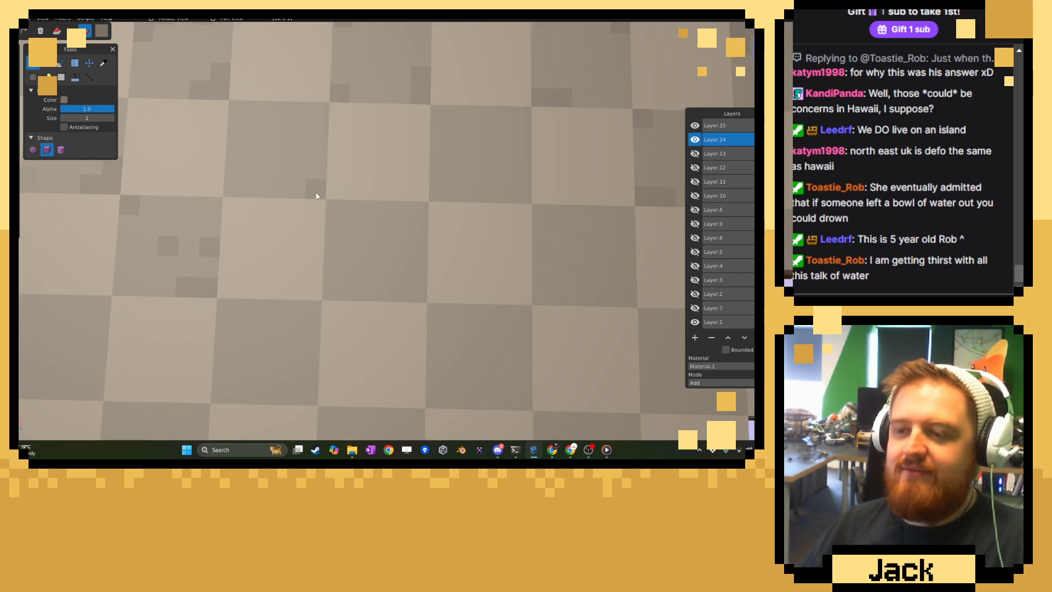
left_click_drag(316, 192, 316, 173)
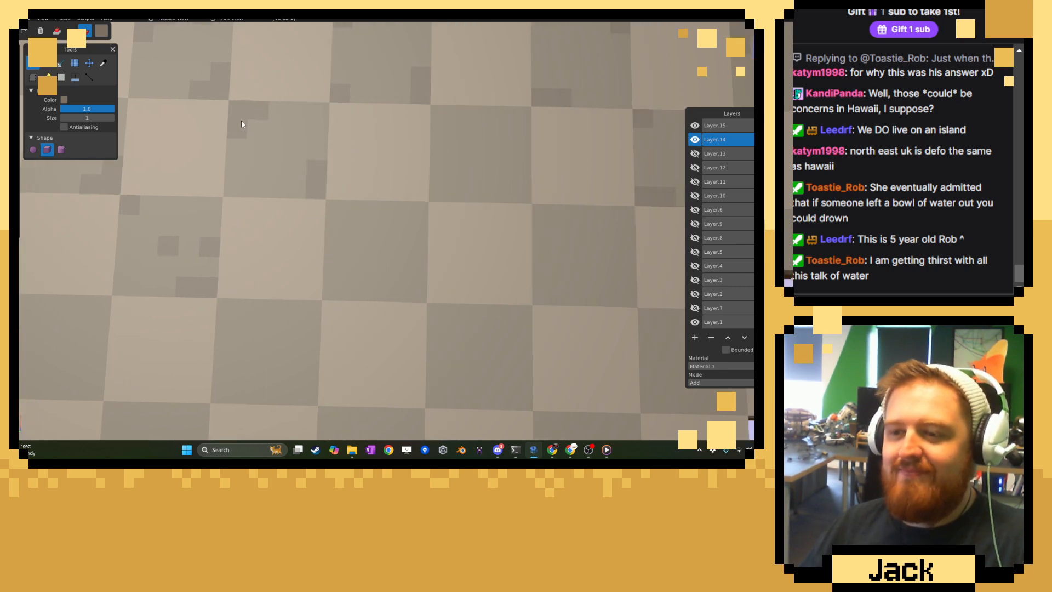
left_click_drag(405, 211, 417, 214)
left_click(415, 296)
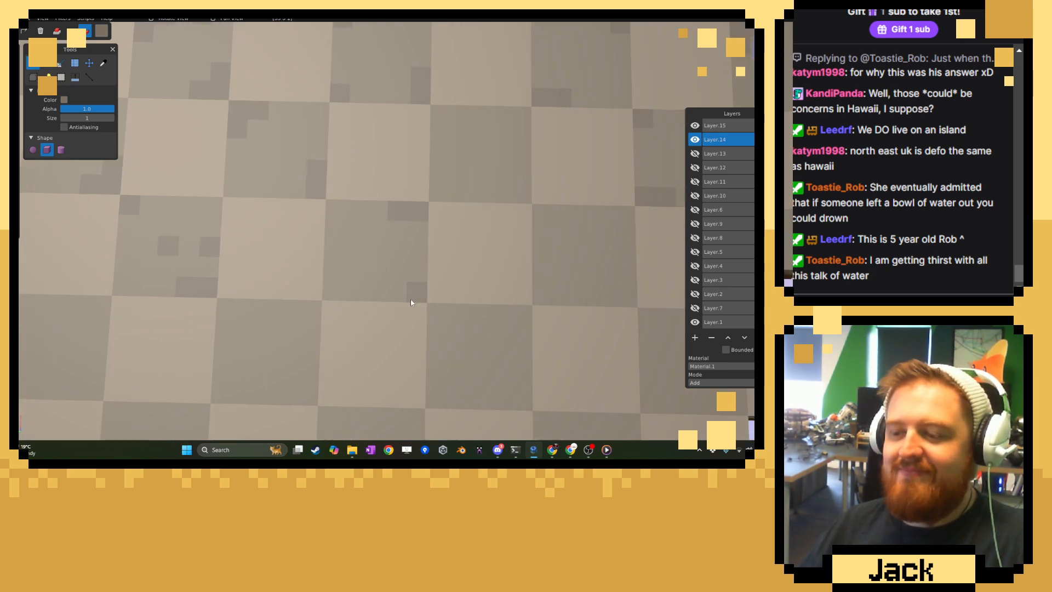
left_click(339, 294)
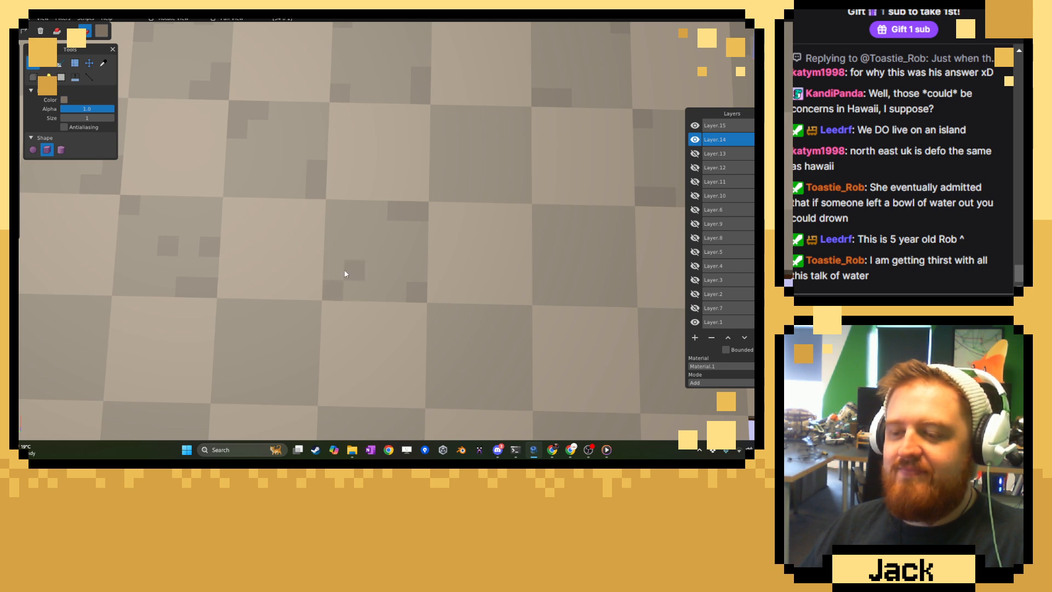
left_click_drag(346, 272, 337, 272)
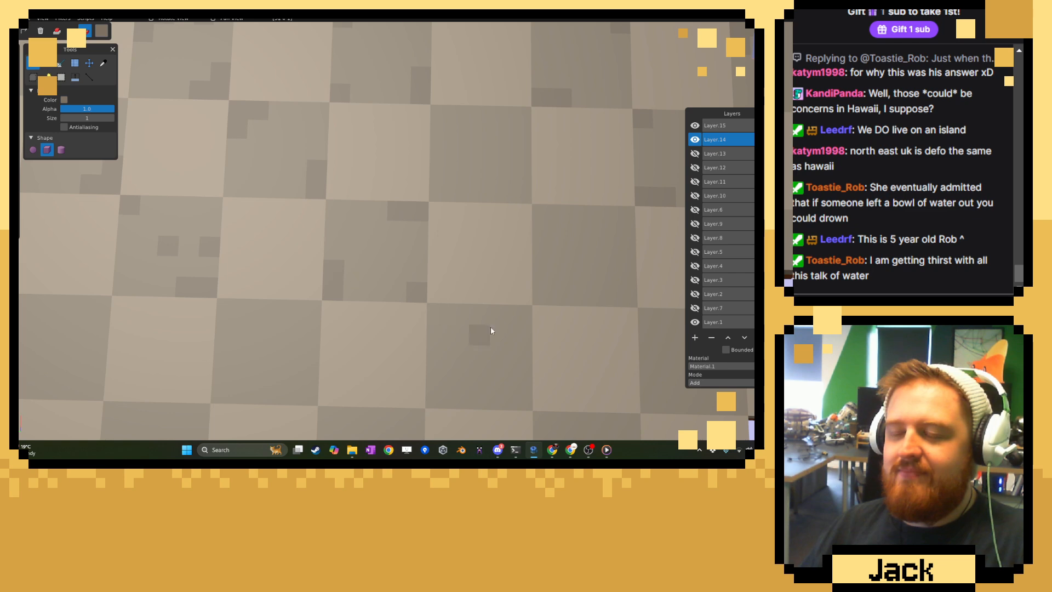
Add darker voxels to the fifth dark tile of the second row and the last dark tiles of the third row near the broken edge.
right_click_drag(481, 331, 247, 317)
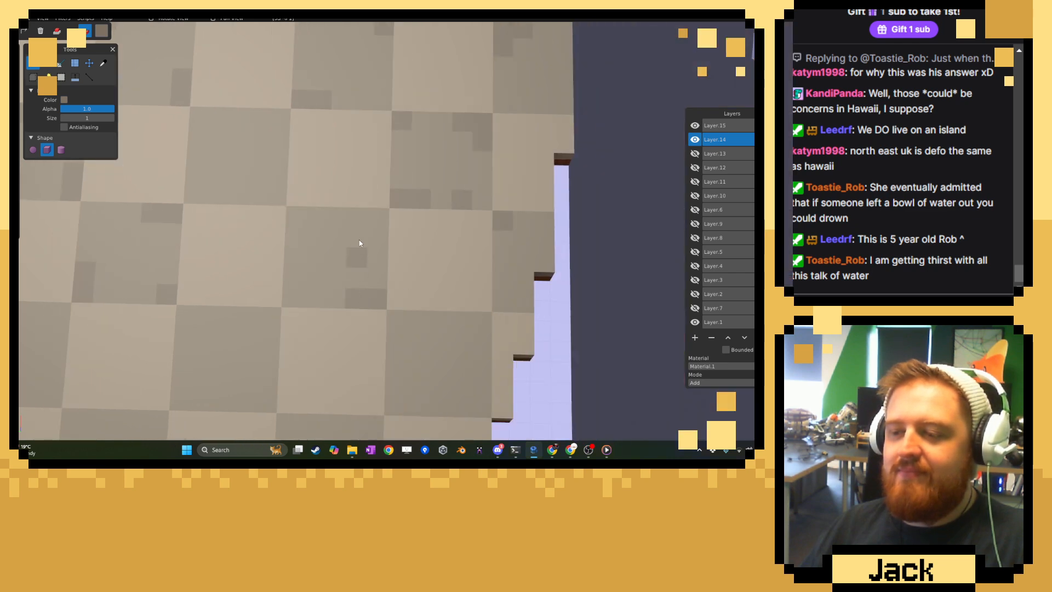
left_click_drag(327, 219, 336, 218)
left_click(195, 145)
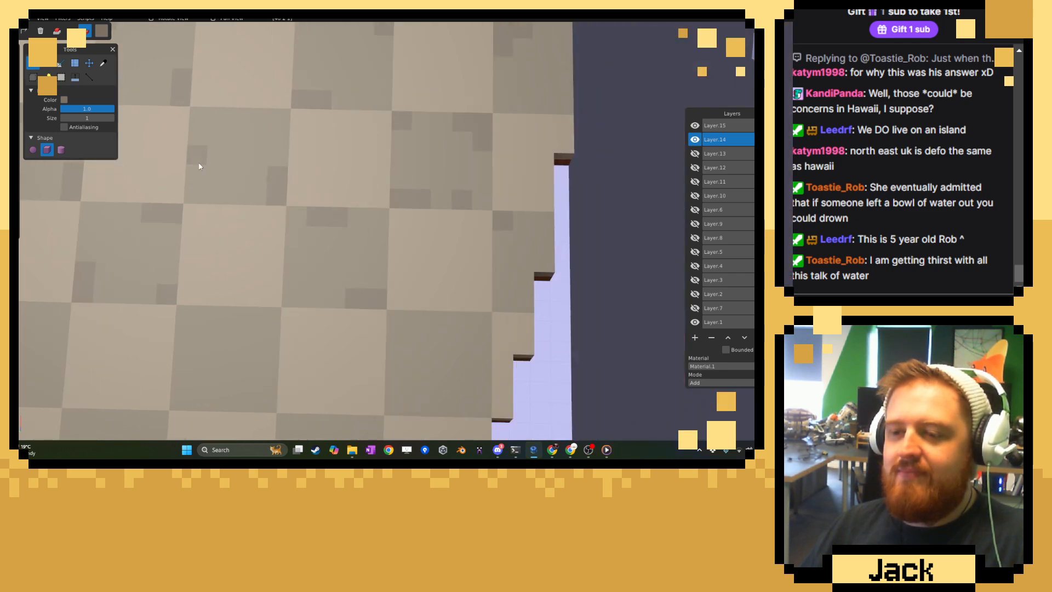
left_click(272, 116)
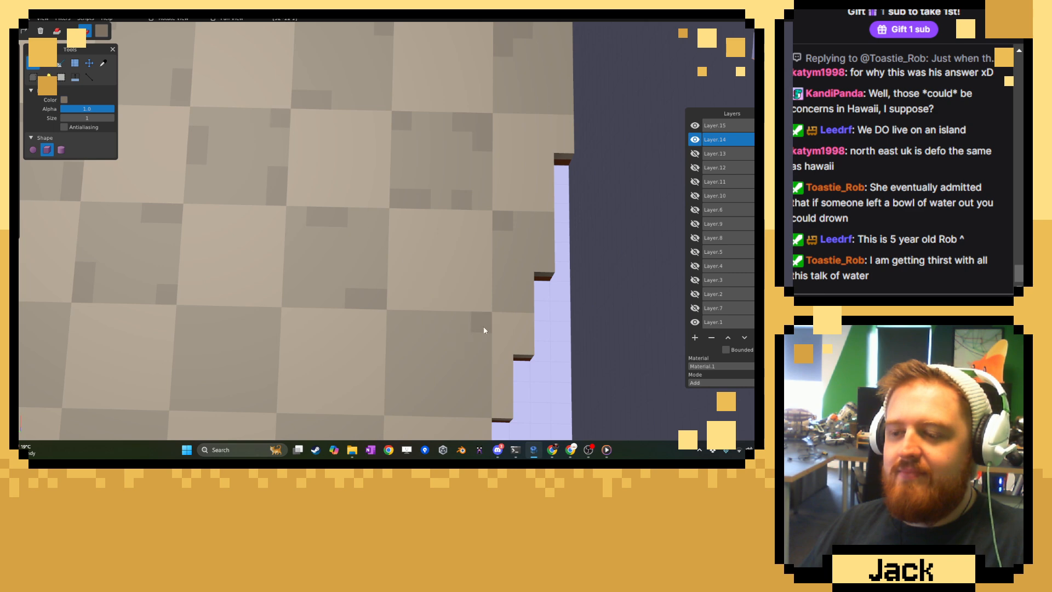
left_click(506, 304)
left_click_drag(543, 235, 544, 223)
Paint darker weathering voxels on the fifth and sixth dark tiles of the fourth row beside the broken floor edge.
right_click_drag(377, 362, 464, 288)
left_click(362, 239)
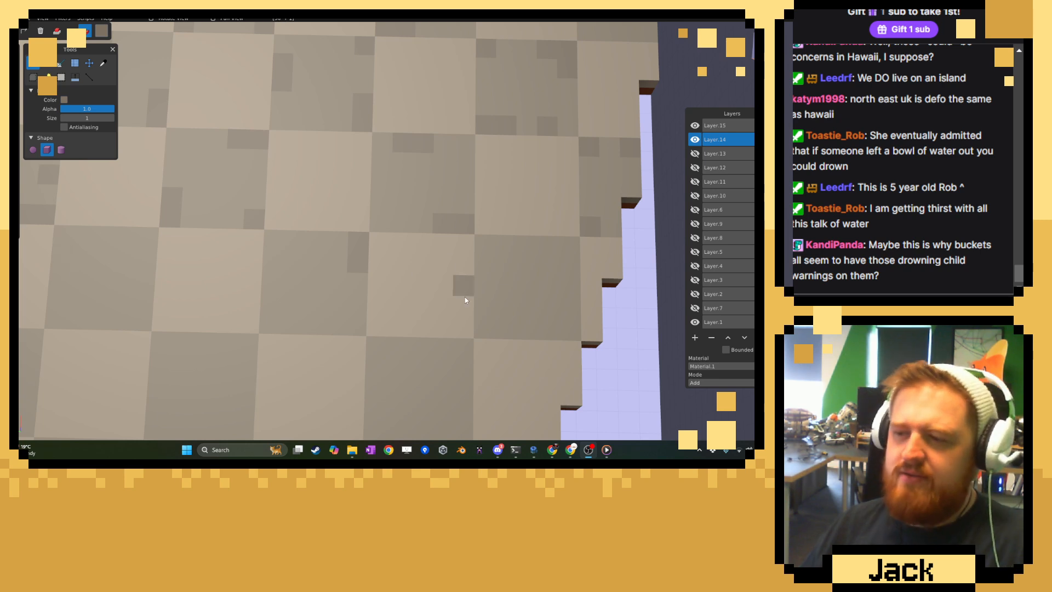
left_click_drag(489, 313, 497, 325)
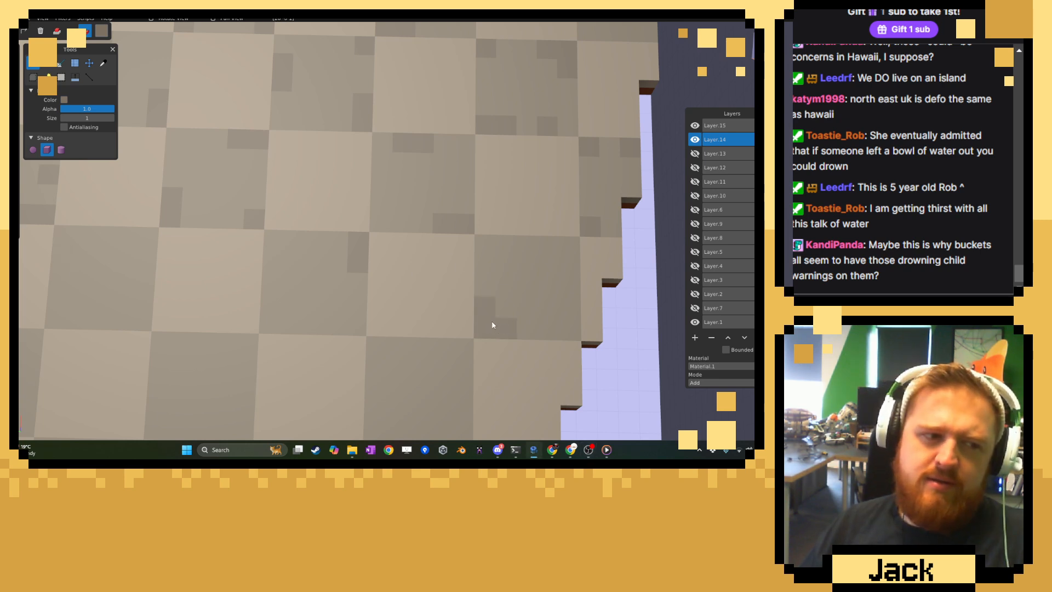
right_click_drag(523, 293, 473, 291)
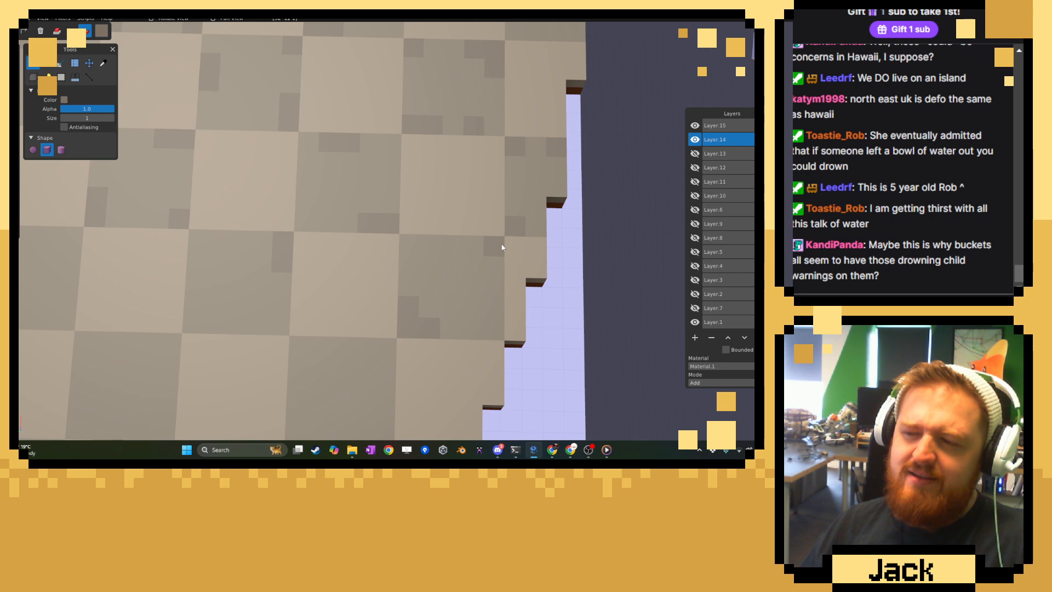
Paint darker voxels in the middle and corners of the outermost full dark tile of the fifth row.
right_click_drag(329, 386, 416, 263)
left_click_drag(414, 247, 432, 247)
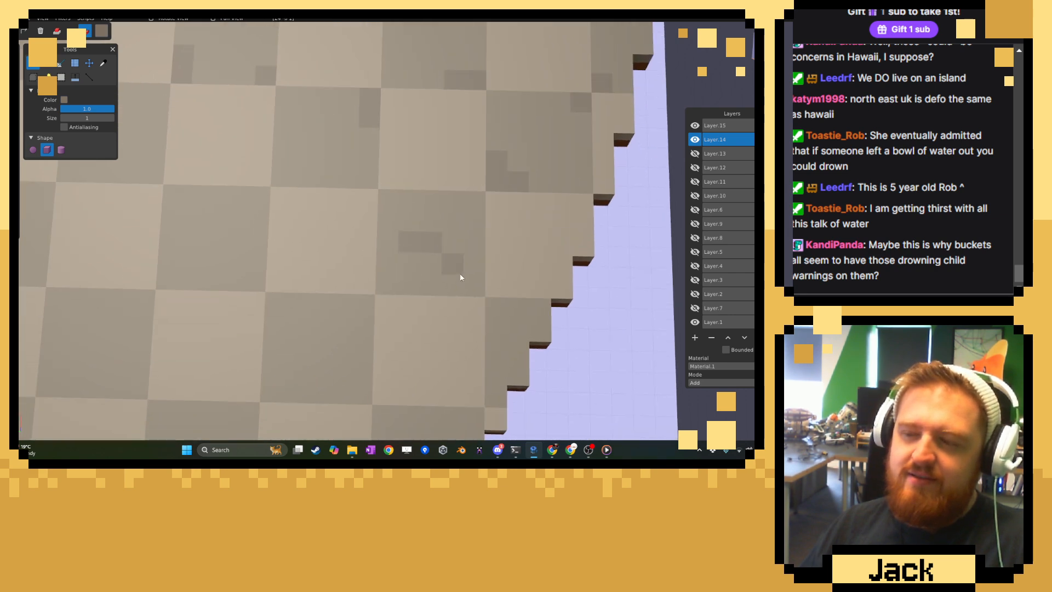
left_click(472, 281)
left_click_drag(391, 203, 411, 202)
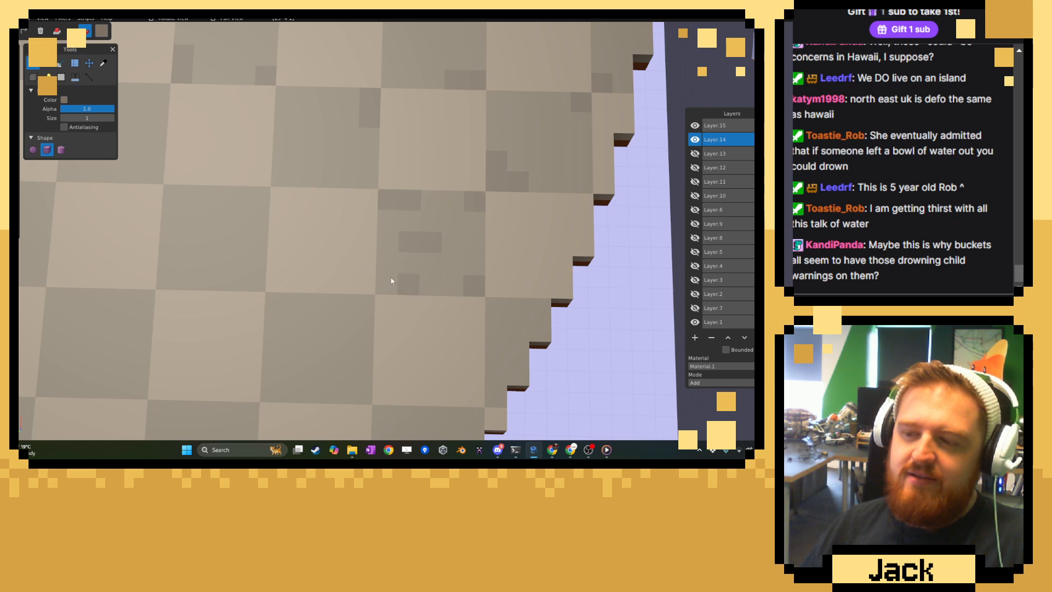
Weather the fifth and fourth dark tiles of the fifth row and the fourth dark tile of the fourth row with darker voxels.
right_click_drag(241, 282, 317, 281)
left_click(264, 202)
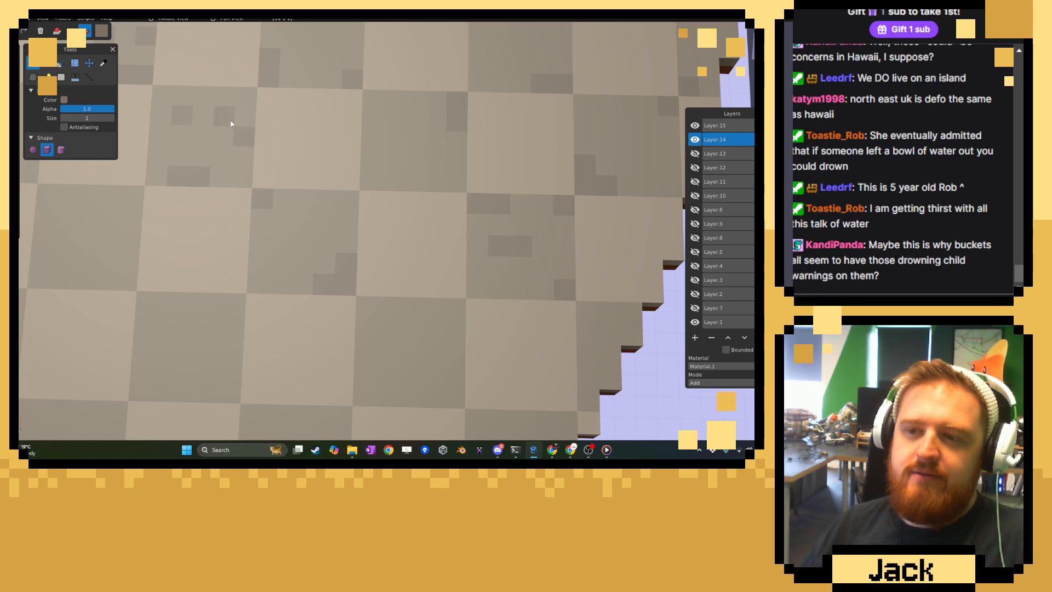
middle_click_drag(169, 172, 331, 187)
mouse_move(302, 250)
left_mouse_down()
mouse_move(321, 253)
mouse_move(330, 227)
left_mouse_up()
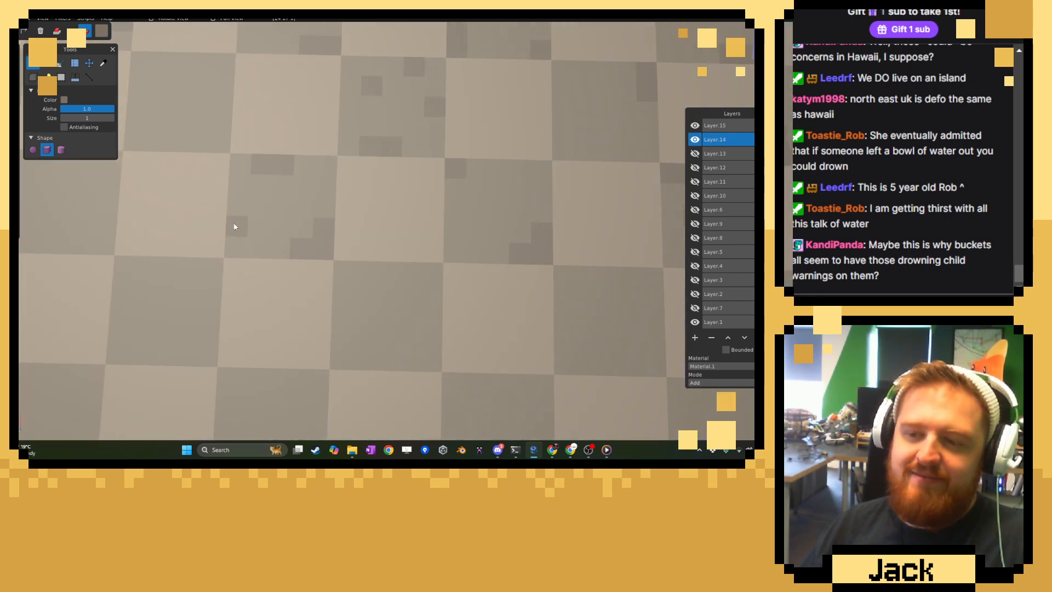
left_click_drag(234, 225, 241, 205)
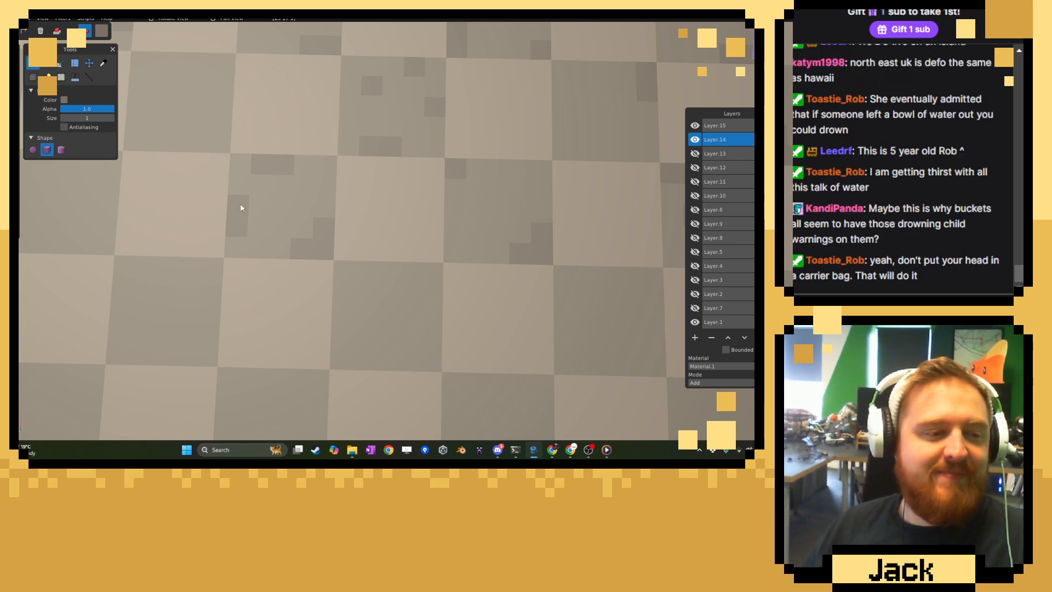
left_click(259, 211)
Paint a stepped darker corner on the fifth row's third dark tile and darker edge voxels on the fourth row's third dark tile.
right_click_drag(260, 213, 413, 207)
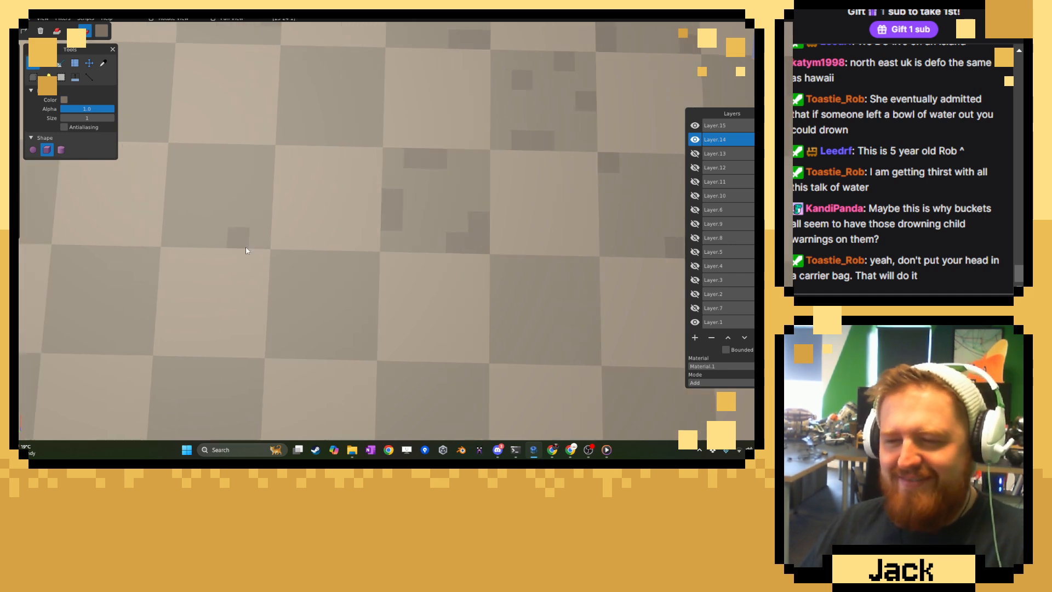
left_click_drag(245, 247, 261, 220)
left_click_drag(312, 139, 330, 122)
right_click_drag(331, 136, 320, 204)
left_click_drag(279, 129, 282, 134)
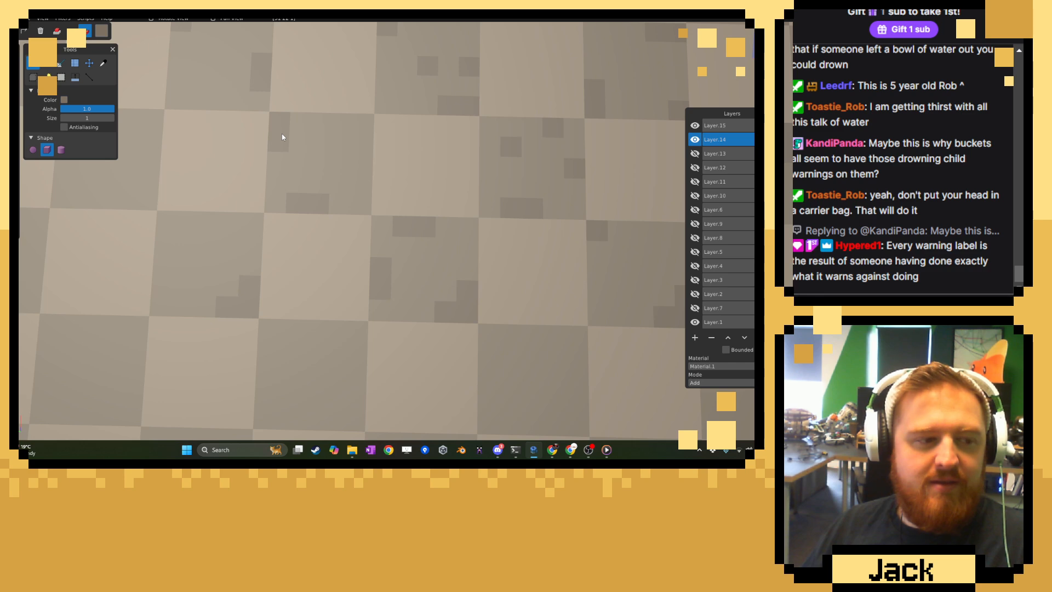
left_click(362, 123)
Paint darker voxels along the edges of the second and first dark tiles of the fourth floor row.
right_click_drag(241, 163, 438, 180)
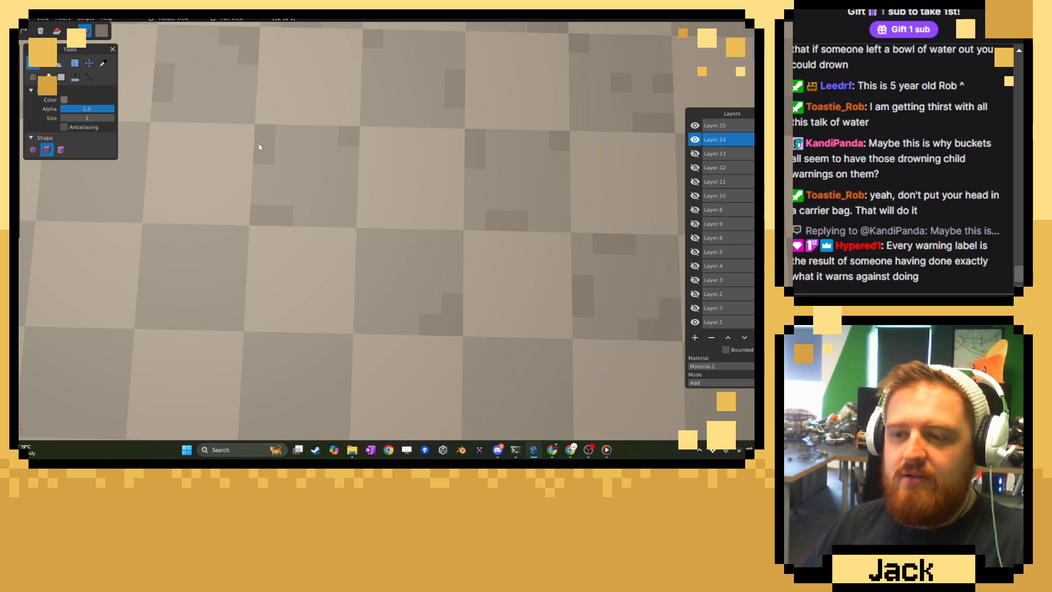
right_click_drag(138, 199, 334, 232)
left_click(363, 231)
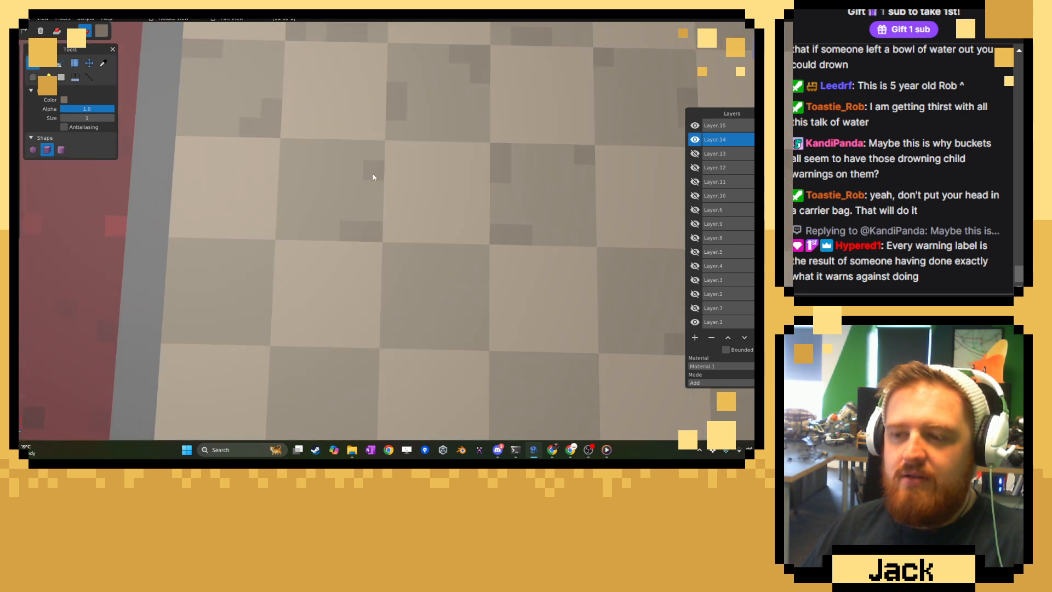
Scatter darker voxels over the first and second dark tiles of the fifth row beside the red room.
left_click(192, 270)
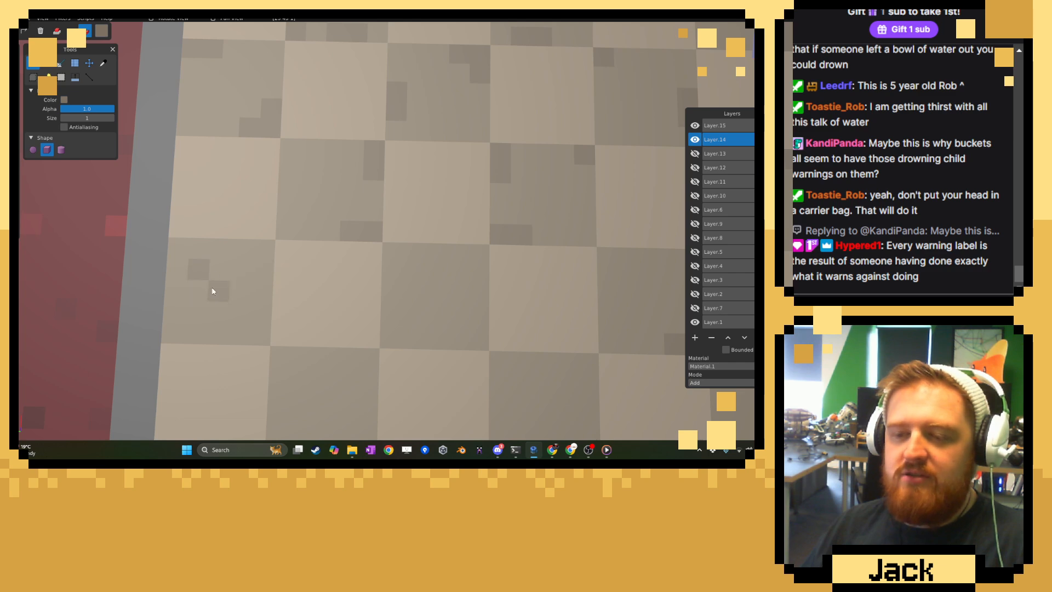
right_click_drag(250, 344, 262, 299)
left_click_drag(192, 295, 203, 289)
left_click(270, 289)
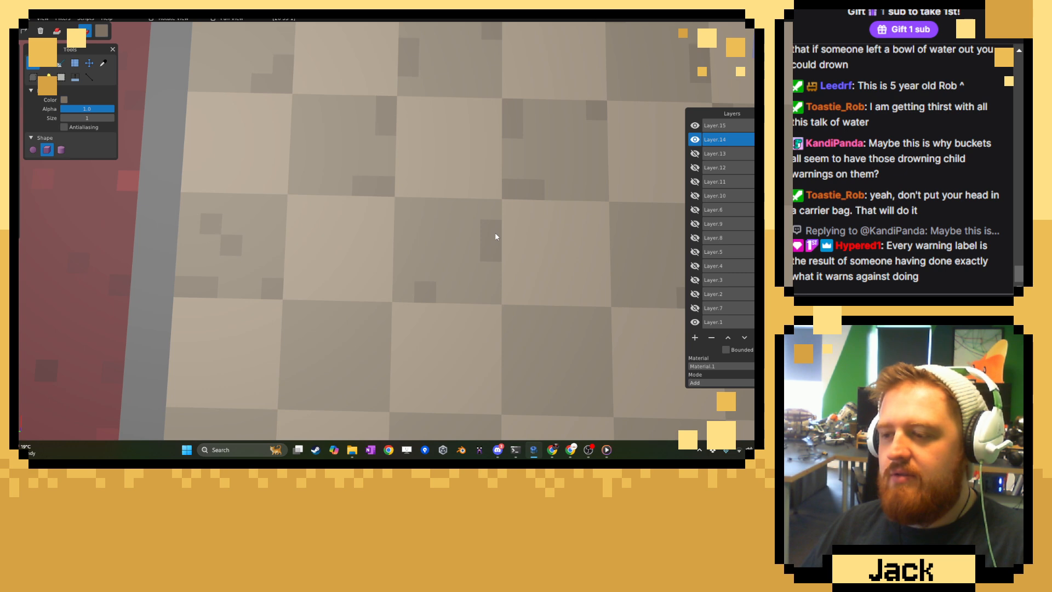
Paint a darker strip at the upper edge and darker lower corners on the second dark tile of the sixth row.
right_click_drag(498, 235, 300, 274)
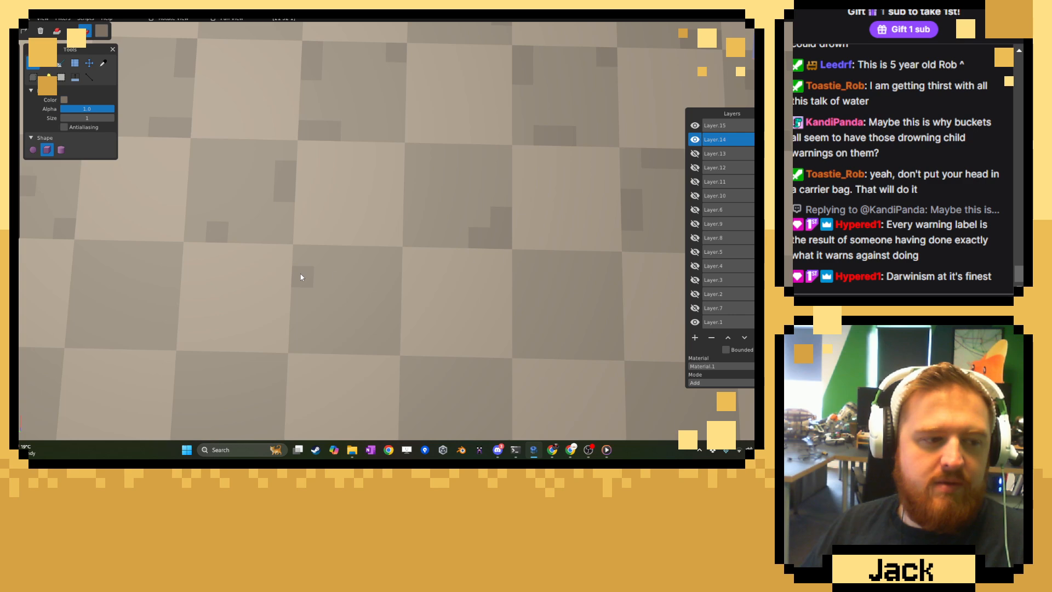
right_click_drag(300, 274, 212, 257)
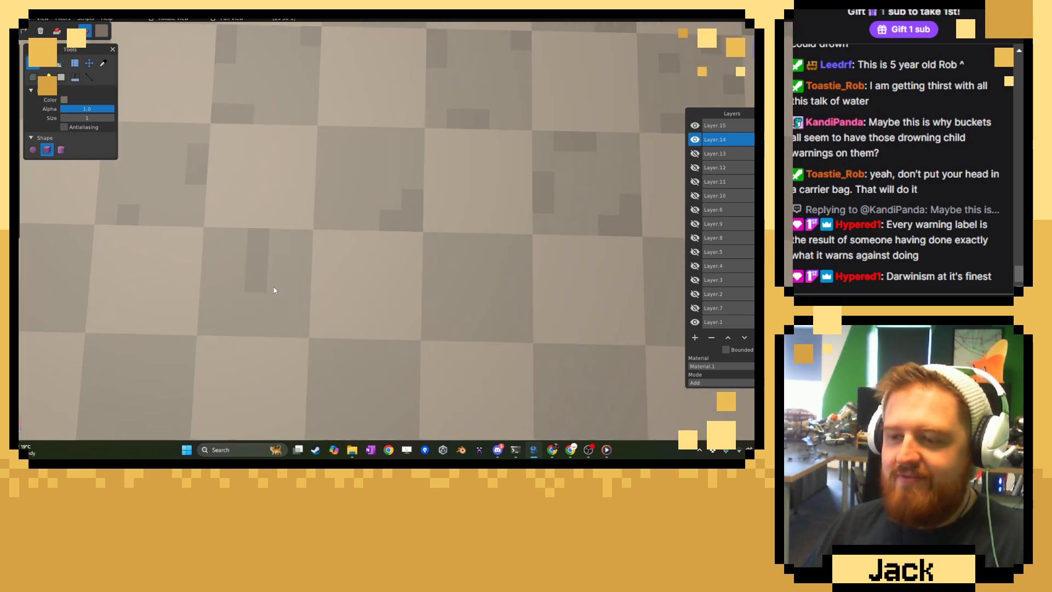
left_click(298, 326)
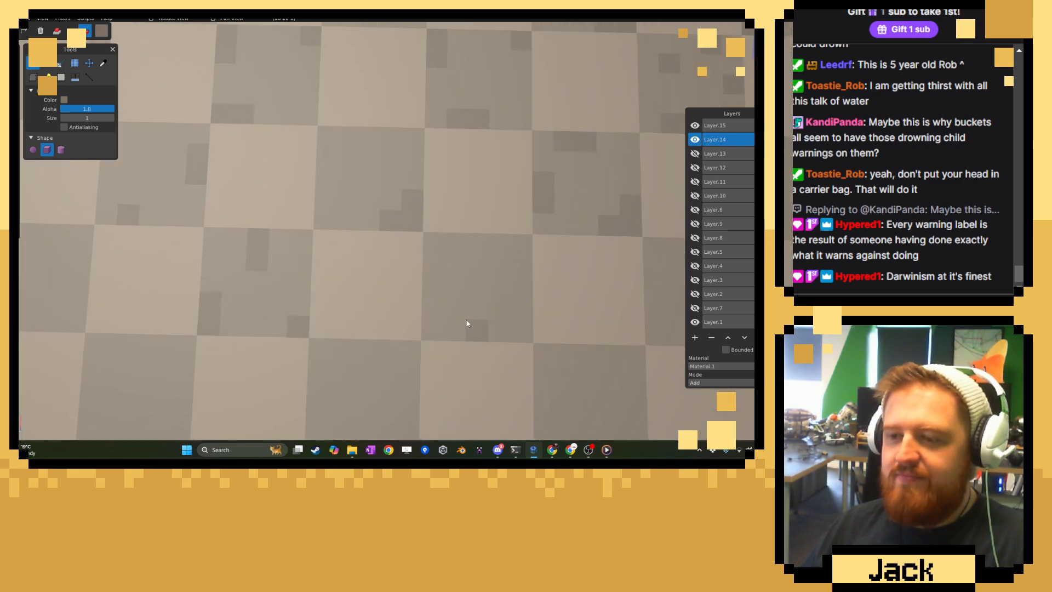
Paint a stepped darker patch in the upper corner of the sixth row's third dark tile.
scroll(383, 291, "down", 6)
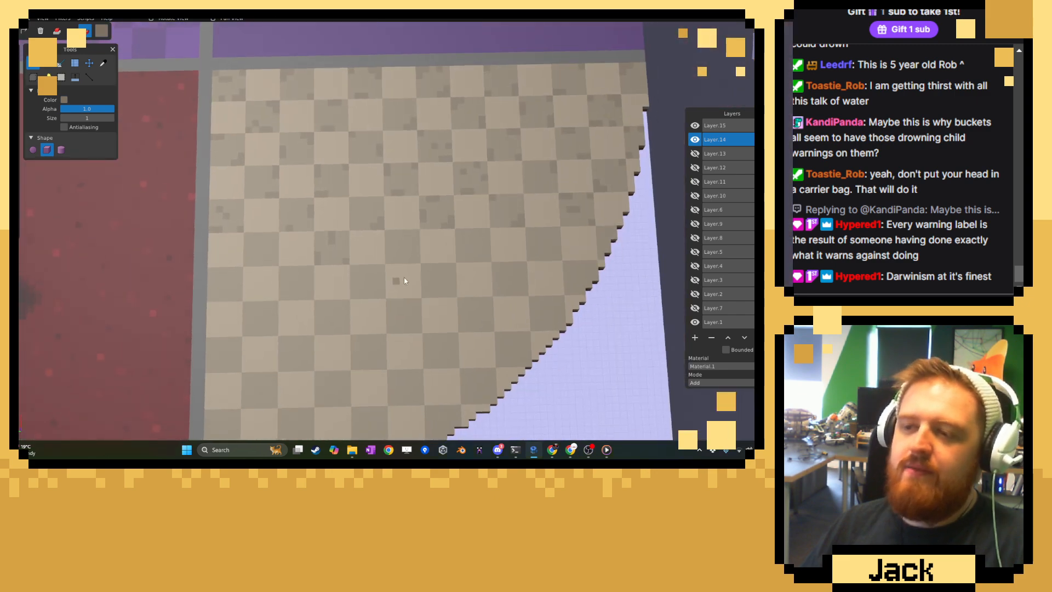
mouse_move(405, 280)
middle_mouse_down()
mouse_move(567, 227)
mouse_move(238, 233)
mouse_move(153, 267)
mouse_move(425, 256)
middle_mouse_up()
scroll(405, 263, "up", 5)
scroll(405, 263, "up", 3)
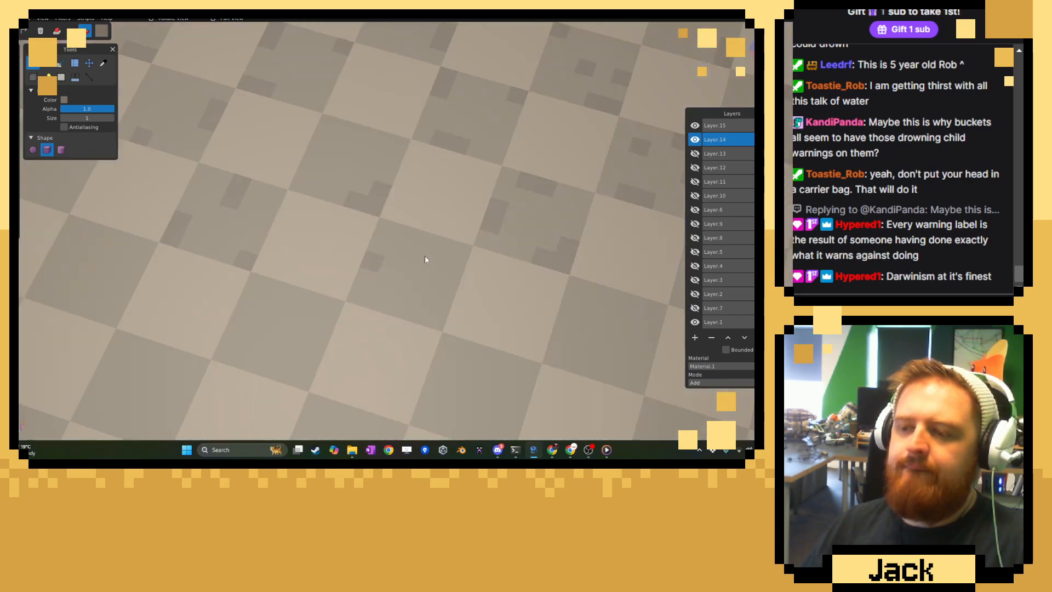
right_click_drag(426, 257, 369, 220)
scroll(368, 221, "up", 3)
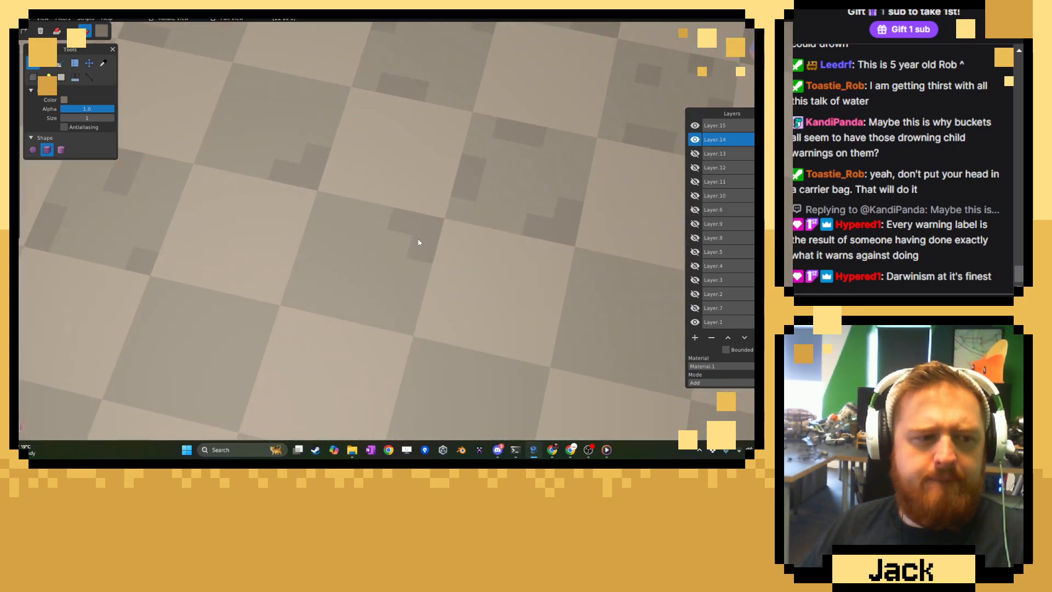
Weather the seventh row's fourth and third dark tiles with darker single voxels, short strips and a stepped lower corner.
scroll(422, 249, "up", 2)
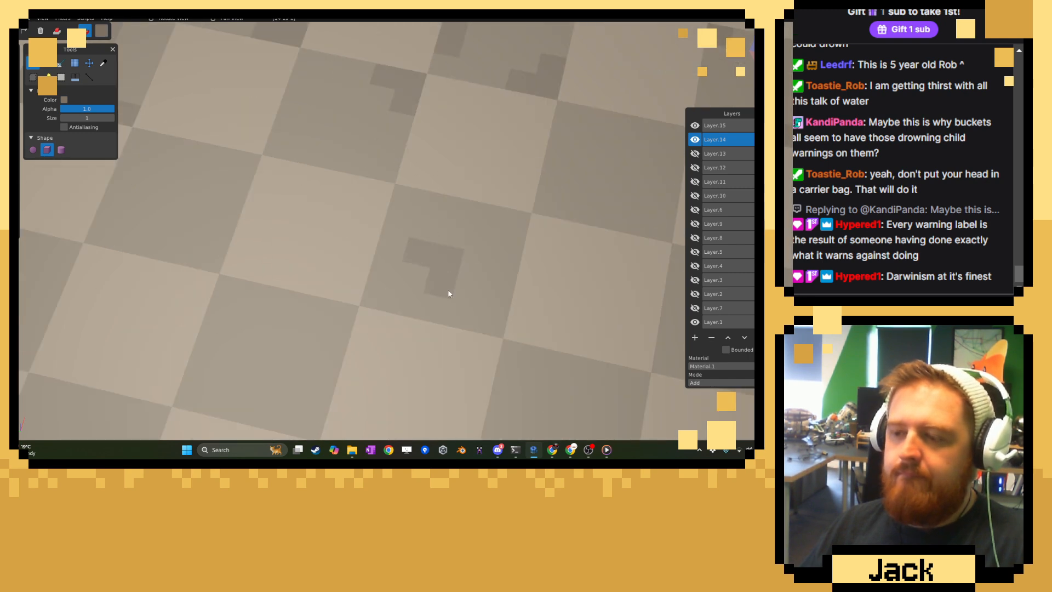
scroll(287, 219, "up", 1)
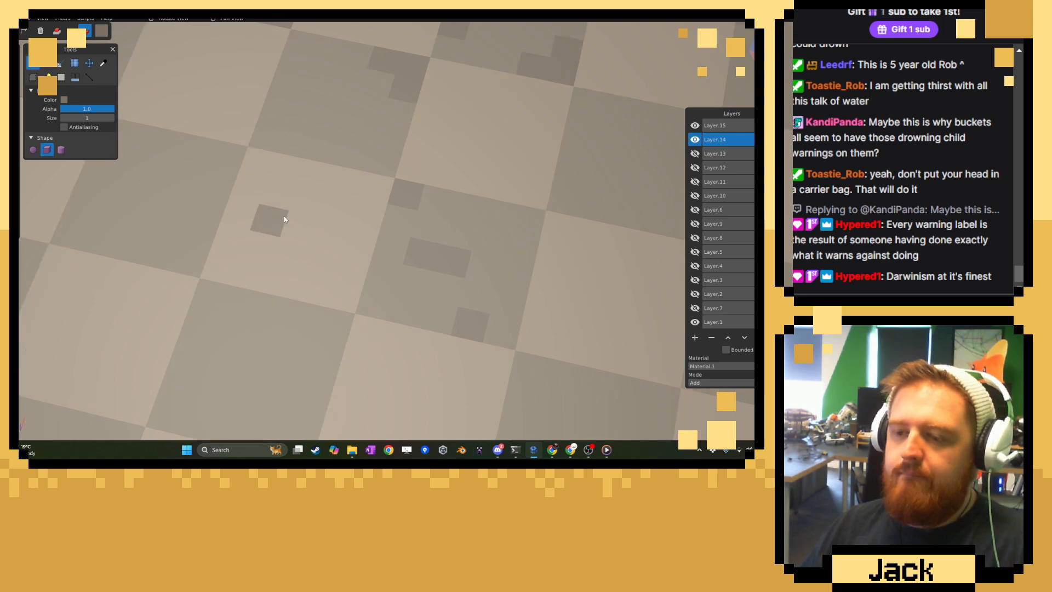
right_click_drag(287, 219, 403, 255)
left_click(303, 300)
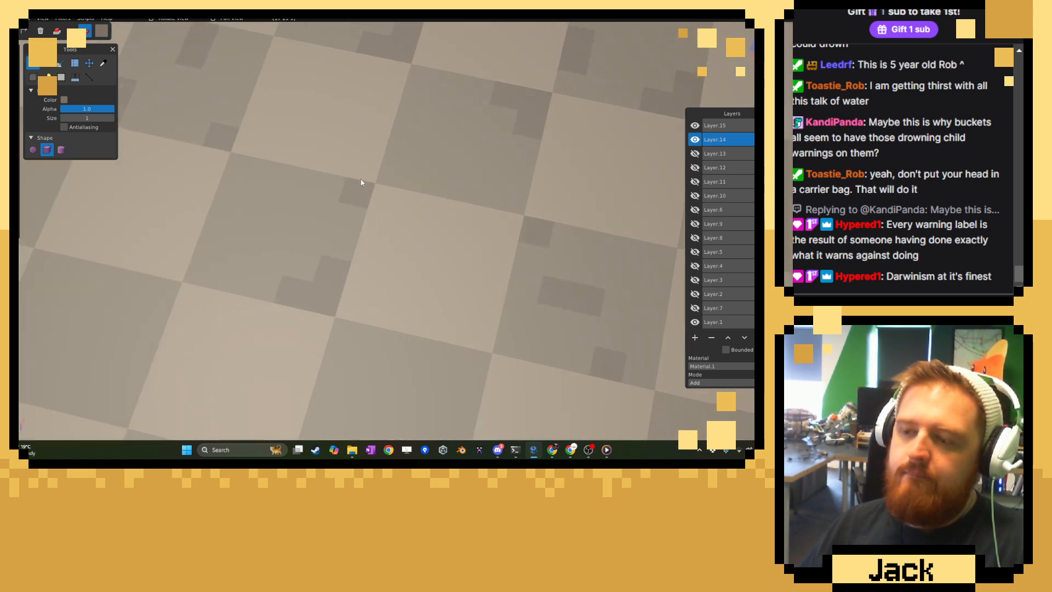
right_click_drag(241, 213, 396, 236)
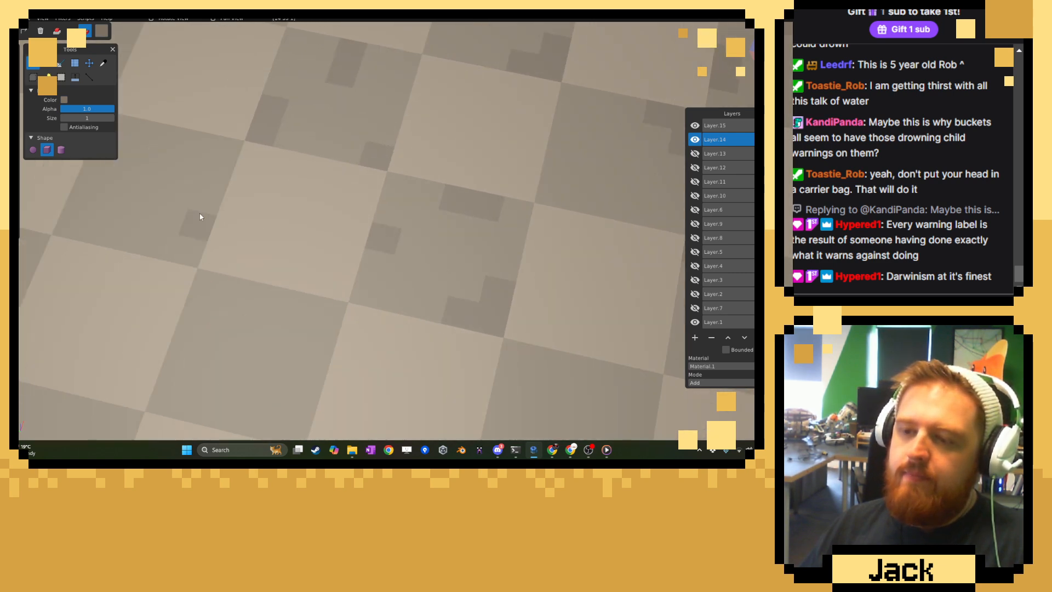
Paint a darker strip at the upper edge and two short vertical strips along the lower sides of the seventh row's second dark tile.
left_click_drag(200, 213, 189, 238)
mouse_move(184, 167)
right_mouse_down()
mouse_move(199, 184)
mouse_move(292, 209)
right_mouse_up()
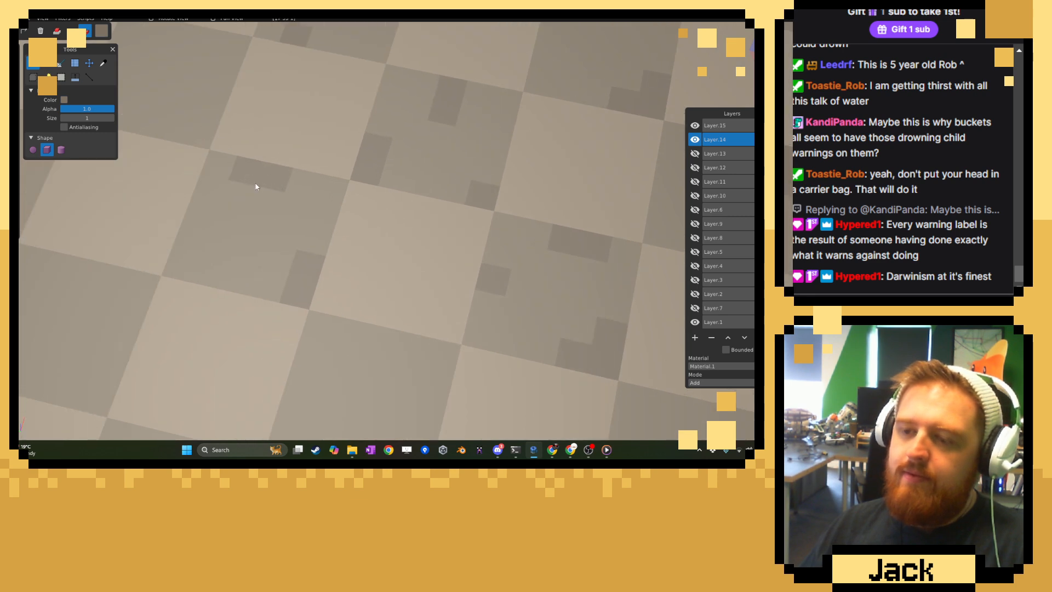
left_click(181, 245)
Scatter darker voxels over the first dark tiles of the sixth and seventh rows, beside the red room.
right_click_drag(153, 241, 291, 238)
left_click(391, 195)
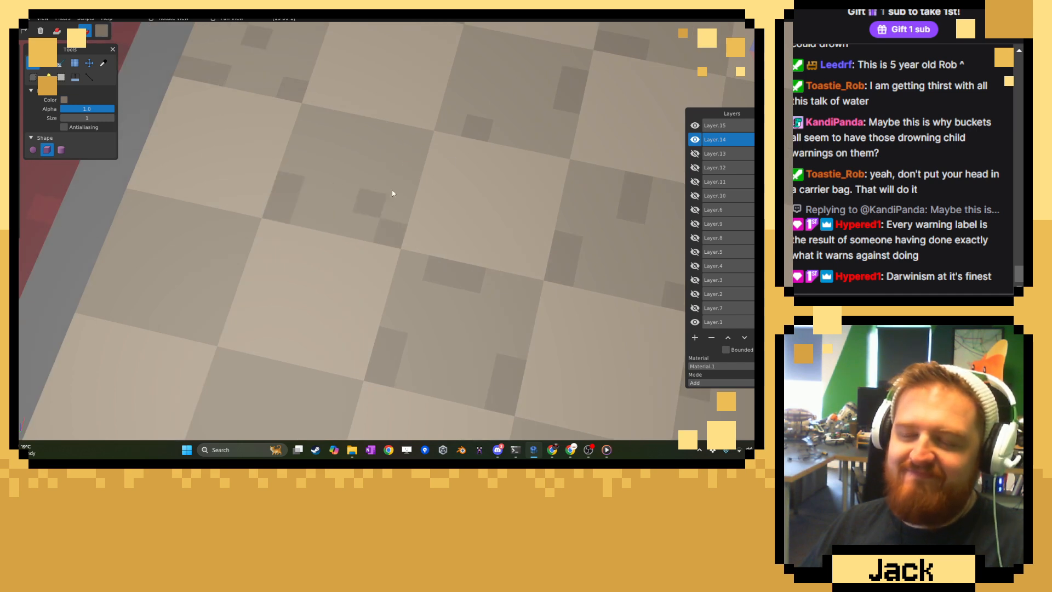
right_click_drag(407, 138, 413, 234)
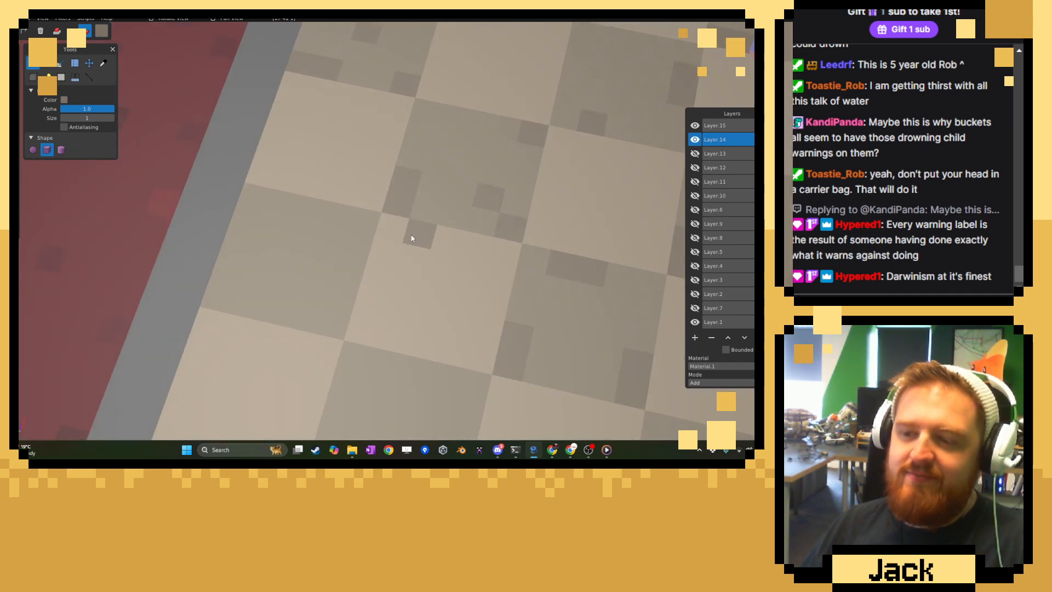
left_click(226, 292)
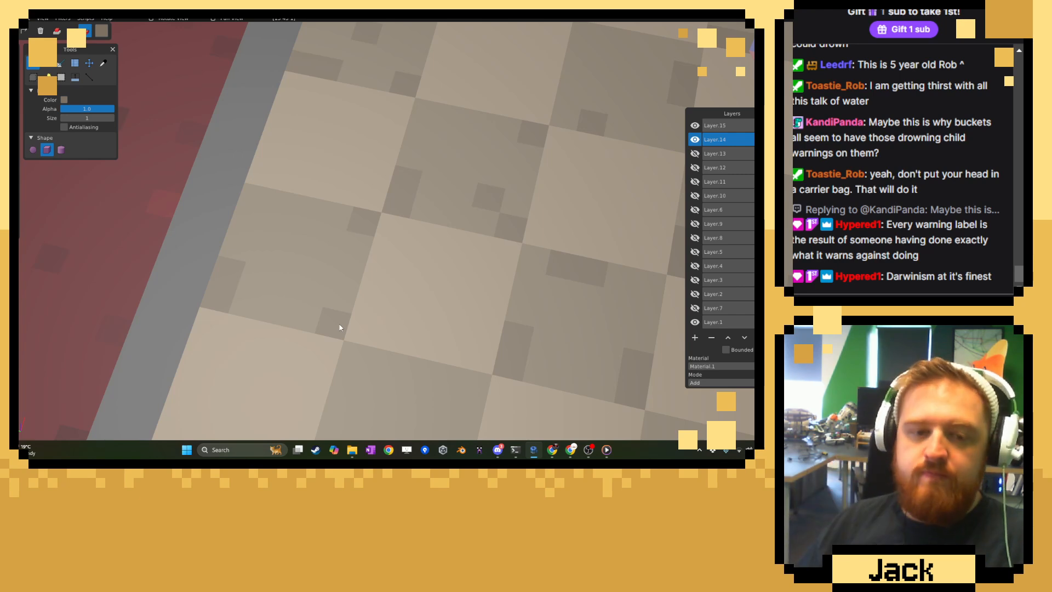
Scatter darker voxels along the upper, side and lower edges of the sixth row's fourth dark tile.
scroll(500, 280, "down", 5)
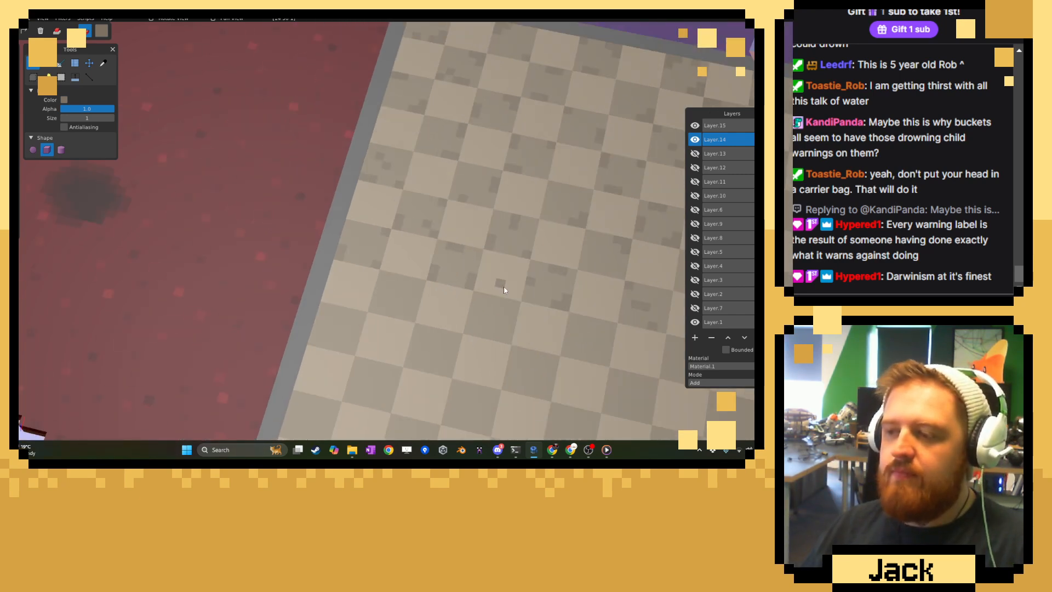
scroll(377, 273, "up", 8)
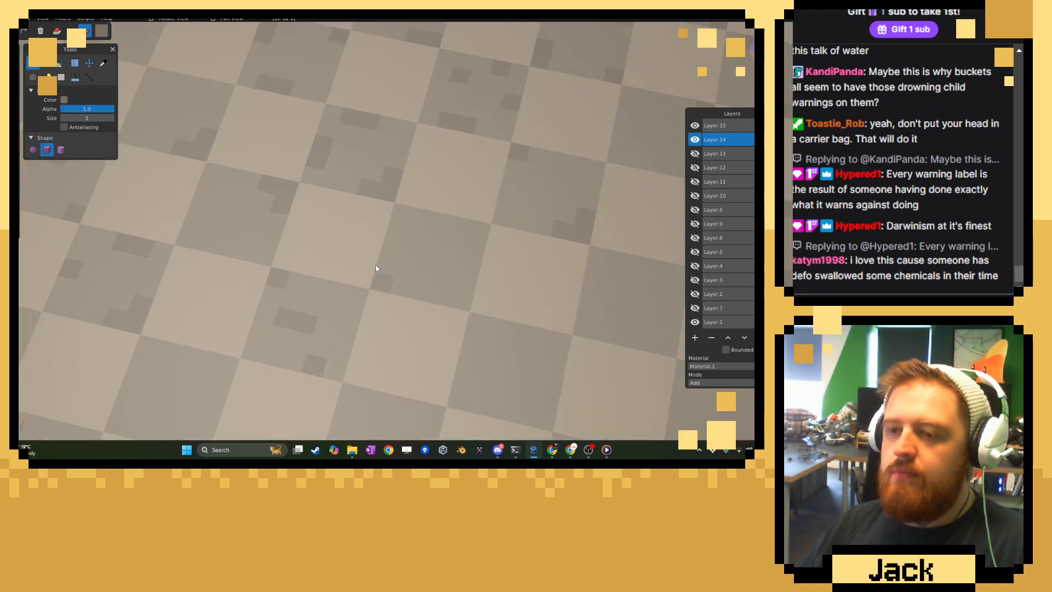
right_click_drag(490, 268, 353, 229)
scroll(353, 228, "up", 3)
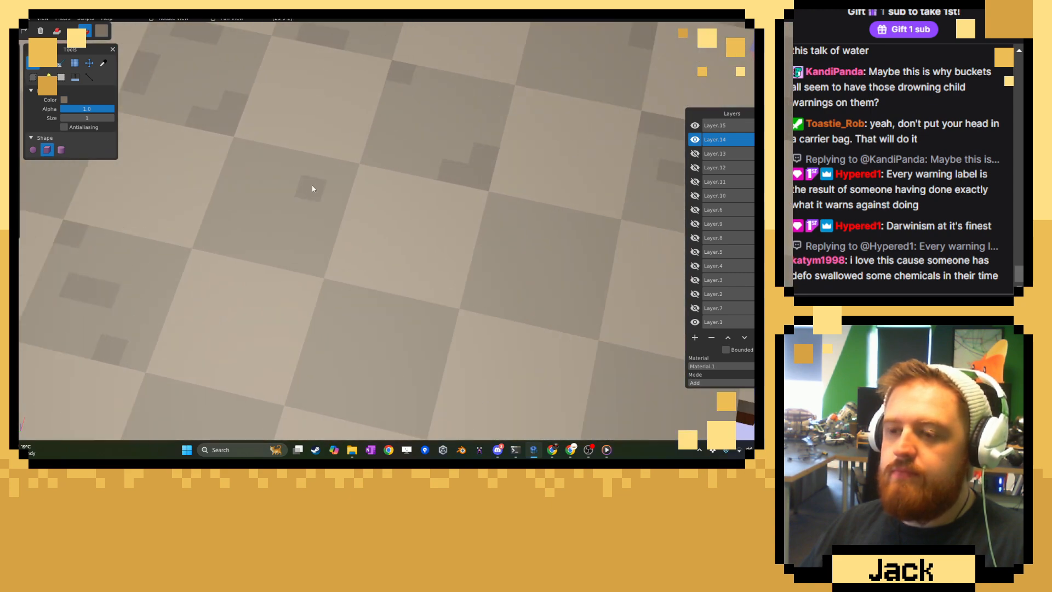
left_click_drag(343, 171, 338, 190)
left_click(226, 192)
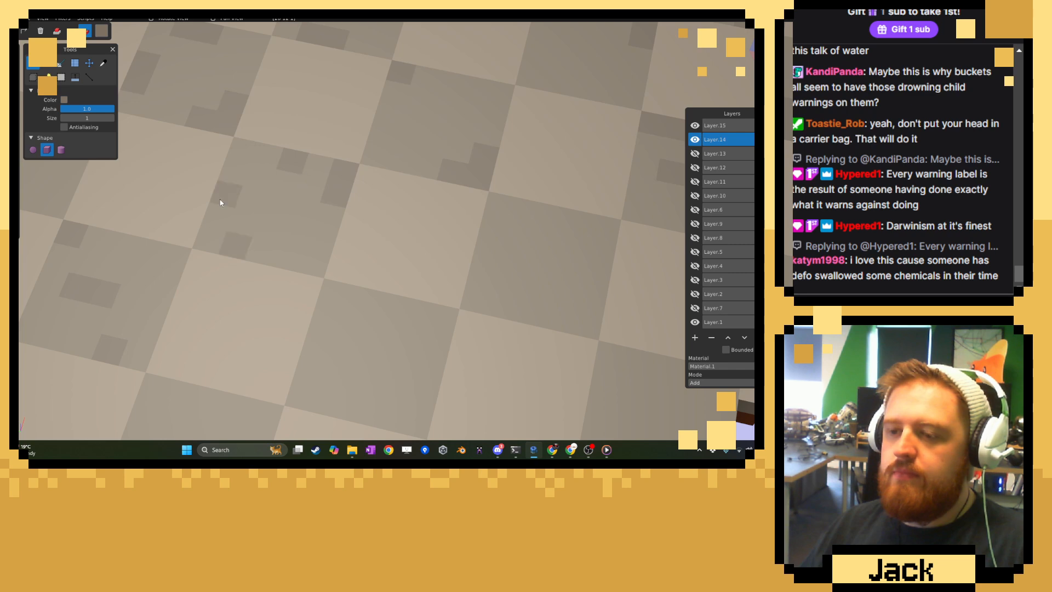
Paint an L-shaped darker patch in the upper corner and a short strip at the lower edge of the seventh row's fifth dark tile.
right_click_drag(435, 366, 453, 274)
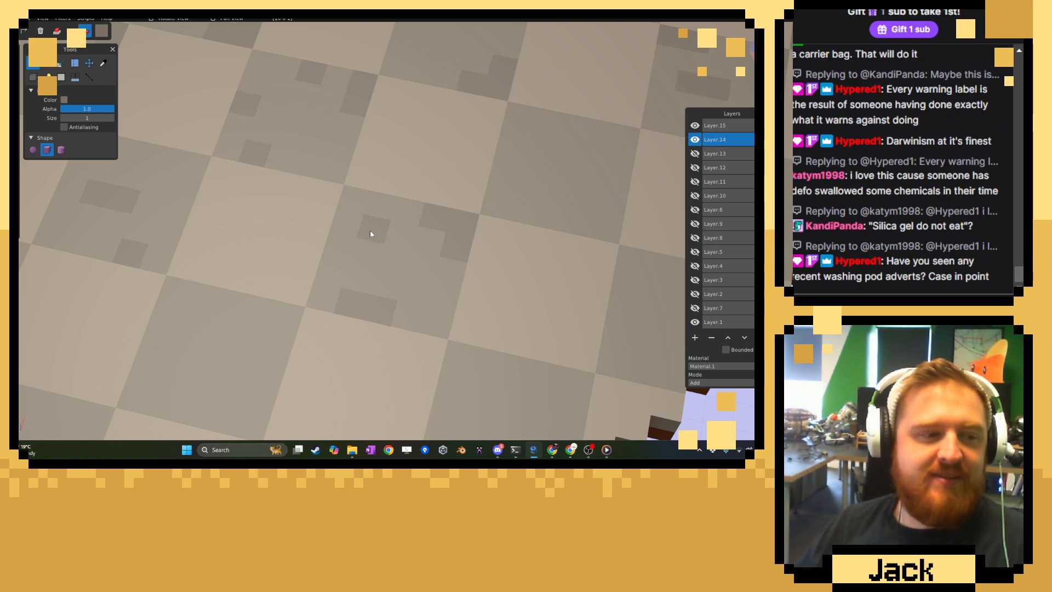
scroll(392, 270, "down", 5)
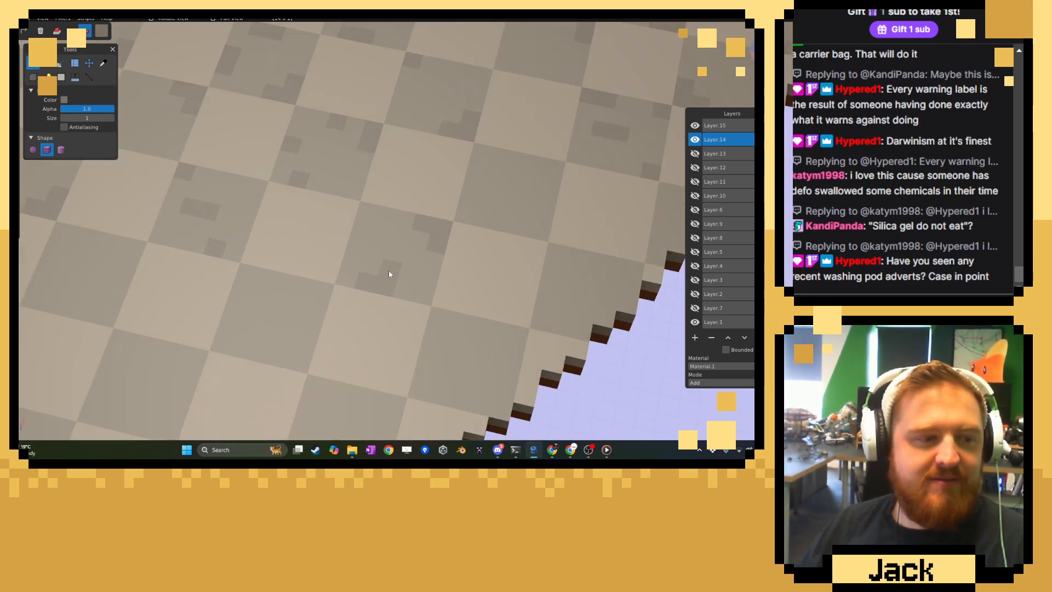
Paint darker patches on the remaining dark tiles of the sixth and seventh rows near the ragged floor edge.
scroll(328, 249, "up", 2)
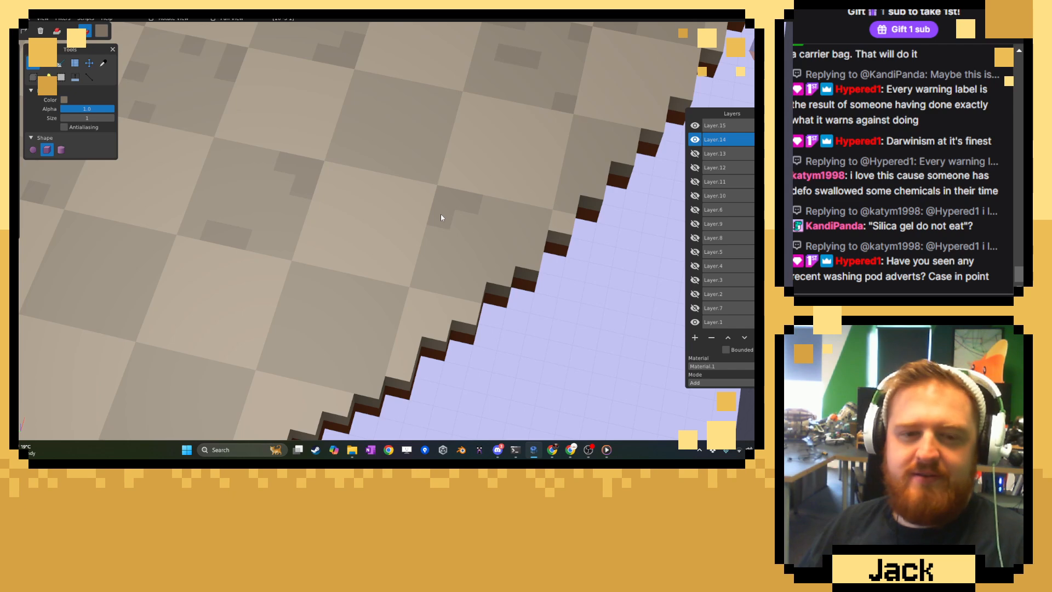
right_click_drag(500, 212, 381, 292)
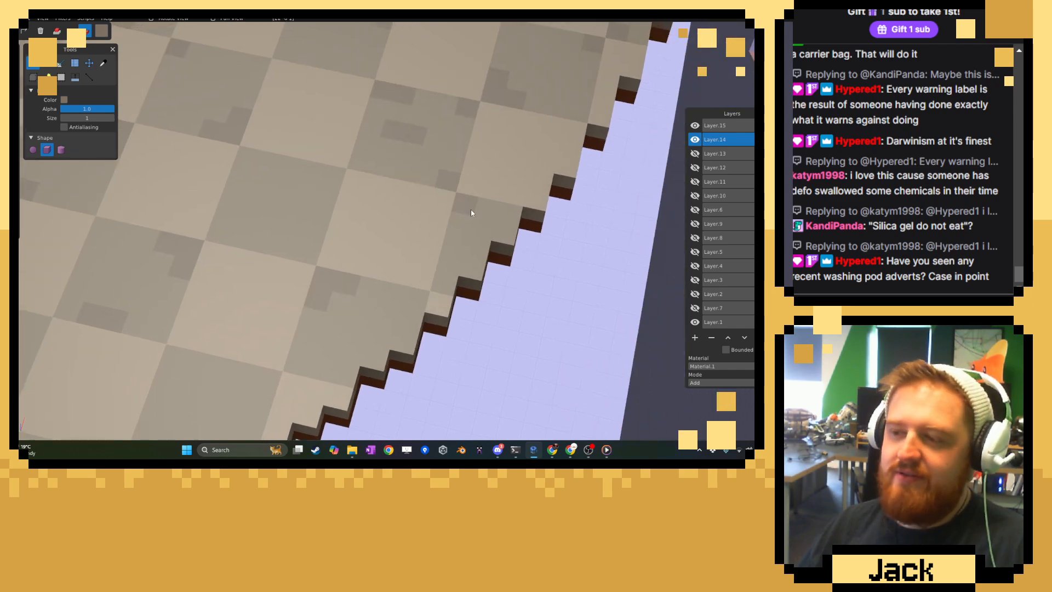
left_click_drag(237, 241, 262, 246)
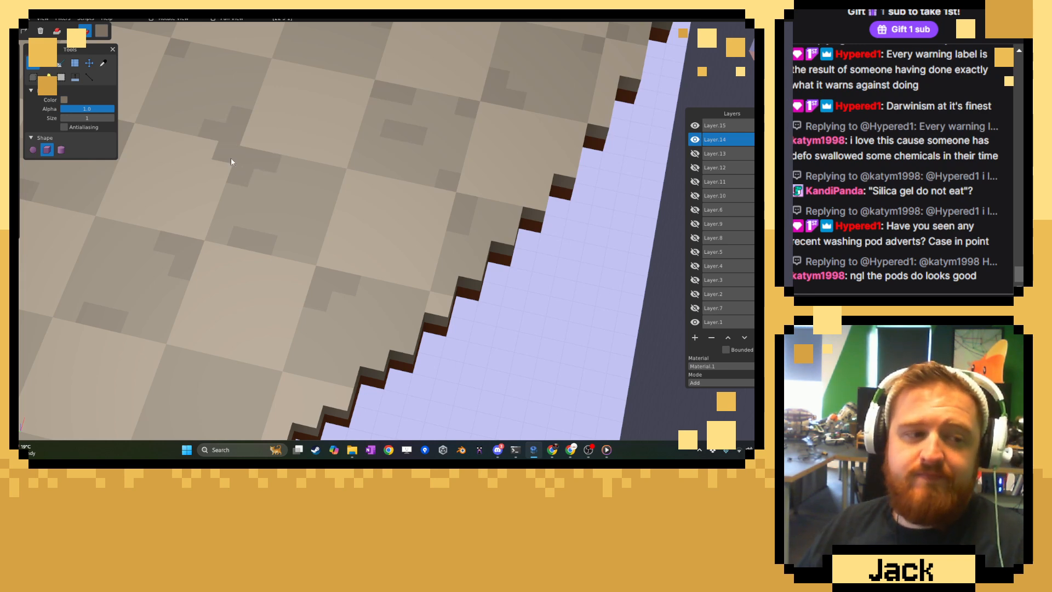
Paint a darker upper strip and stepped lower corner on the eighth row's second dark tile, and darker voxels low on its first.
scroll(235, 183, "down", 5)
middle_click_drag(325, 218, 423, 215)
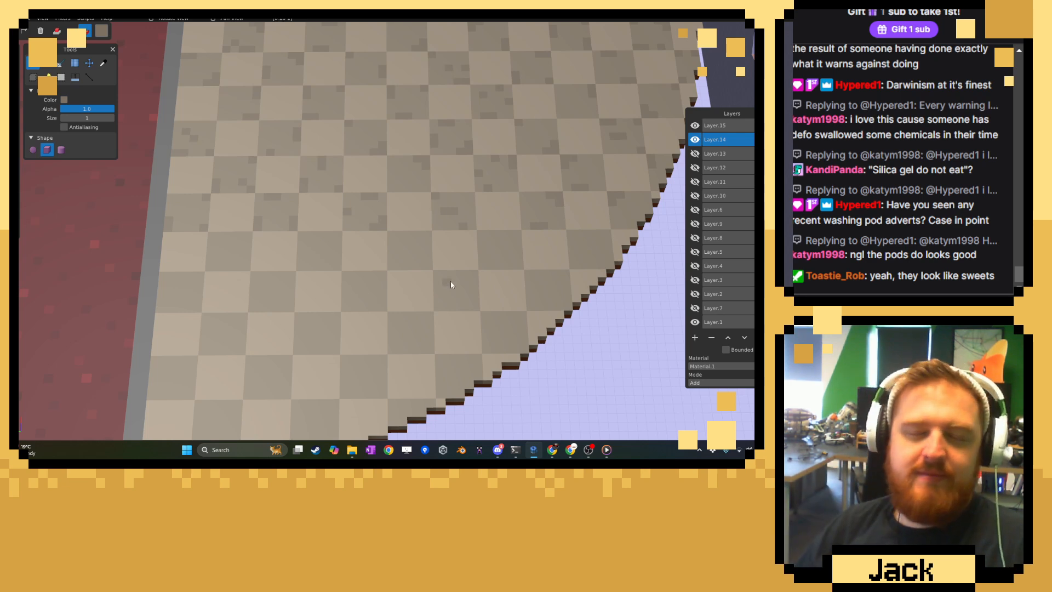
scroll(450, 282, "up", 5)
scroll(436, 250, "up", 2)
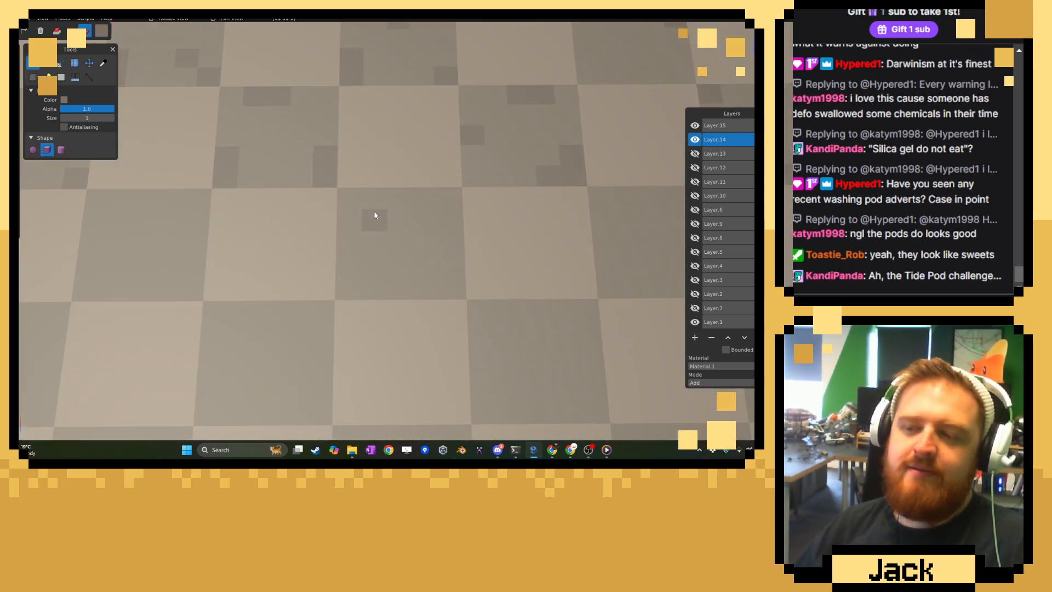
mouse_move(452, 267)
left_mouse_down()
mouse_move(449, 287)
mouse_move(430, 291)
left_mouse_up()
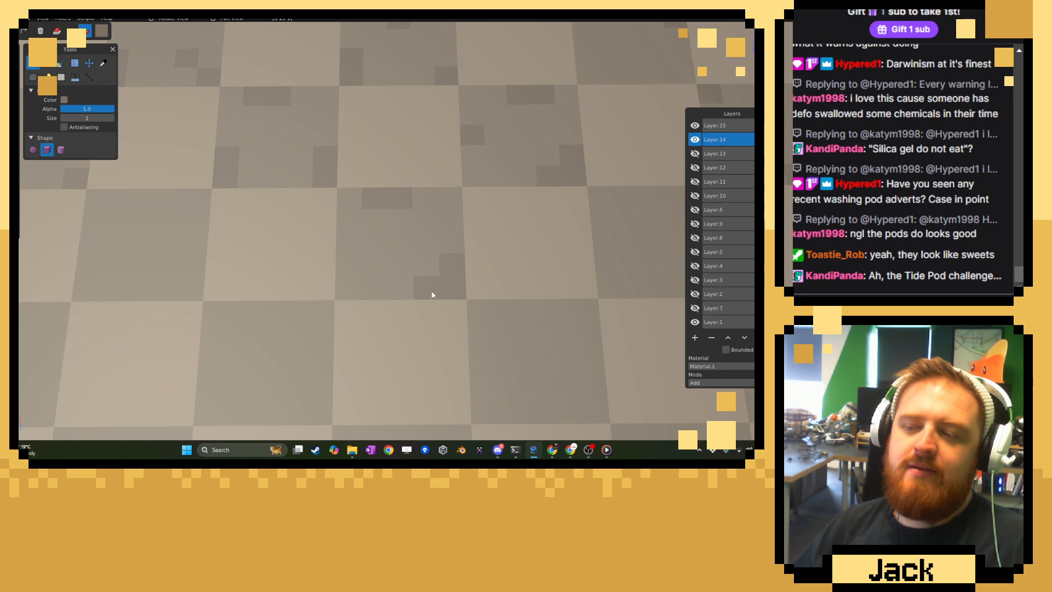
left_click_drag(89, 289, 117, 289)
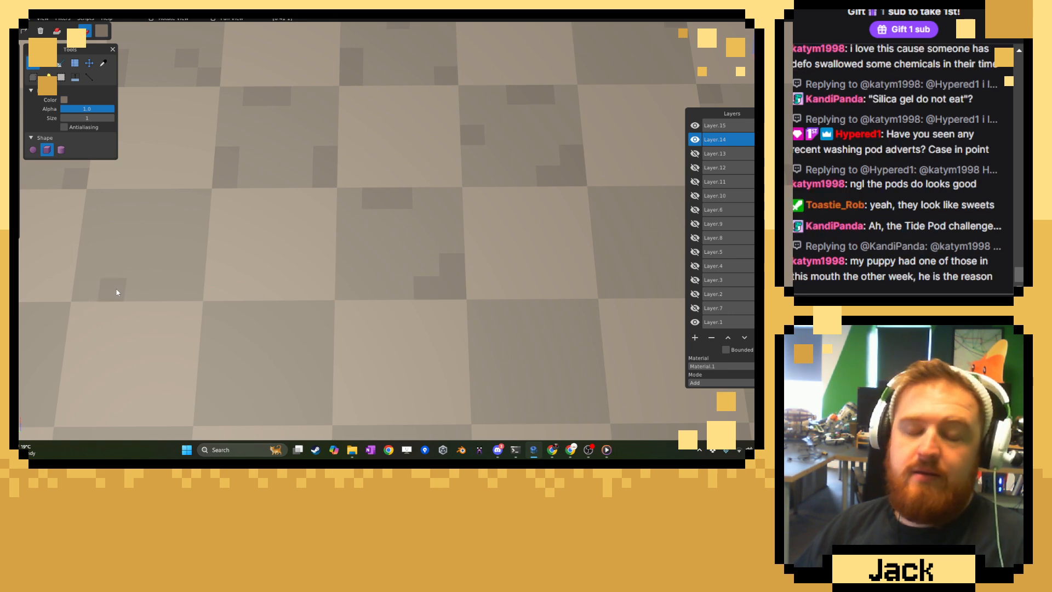
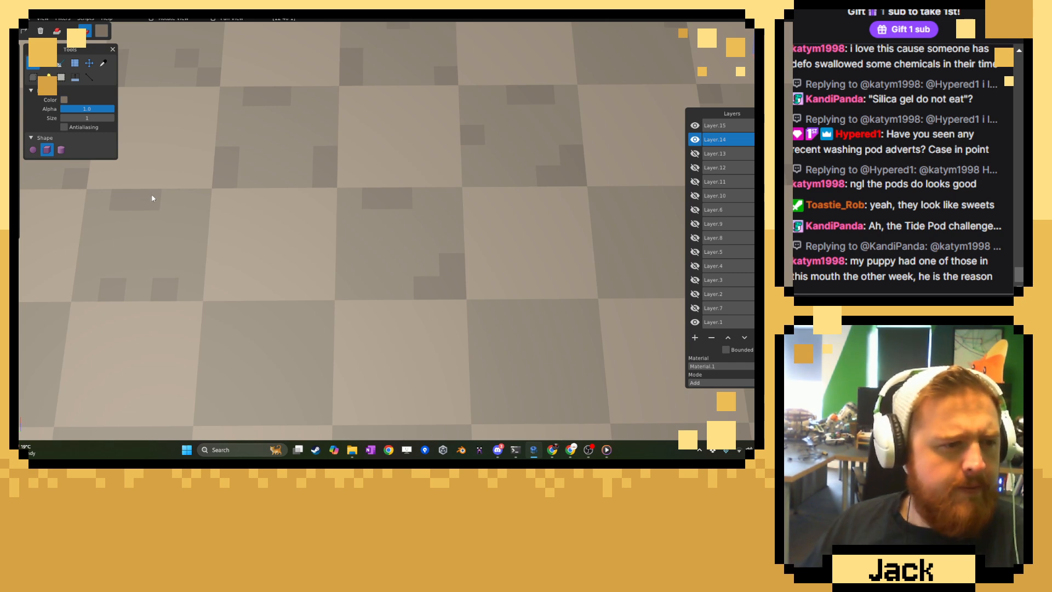
Paint darker corner, side and lower patches on the ninth row's first dark tile, and scatter darker voxels on its second.
right_click_drag(269, 258, 494, 274)
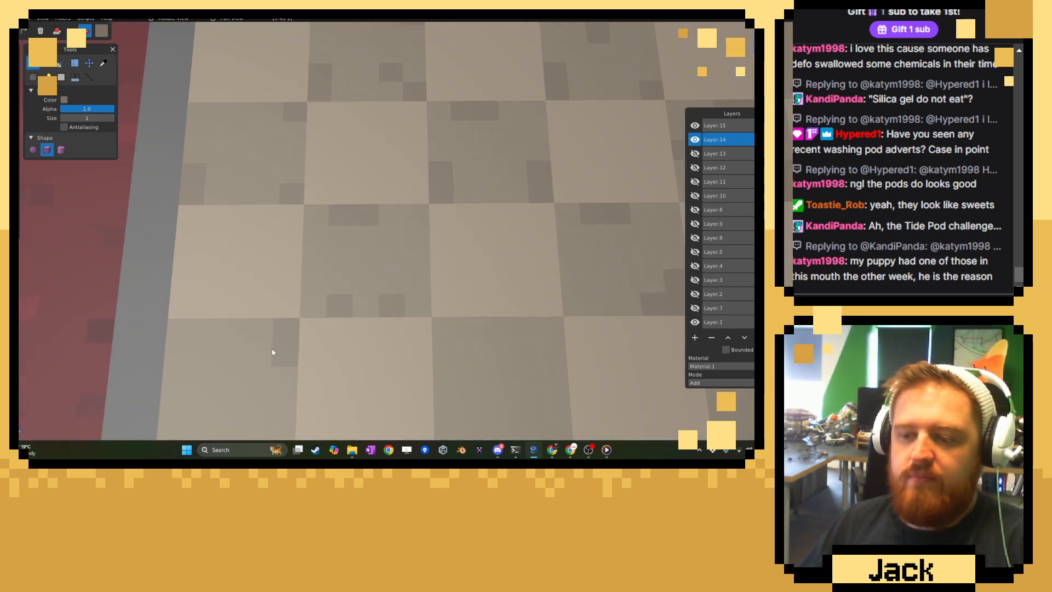
right_click_drag(316, 360, 200, 306)
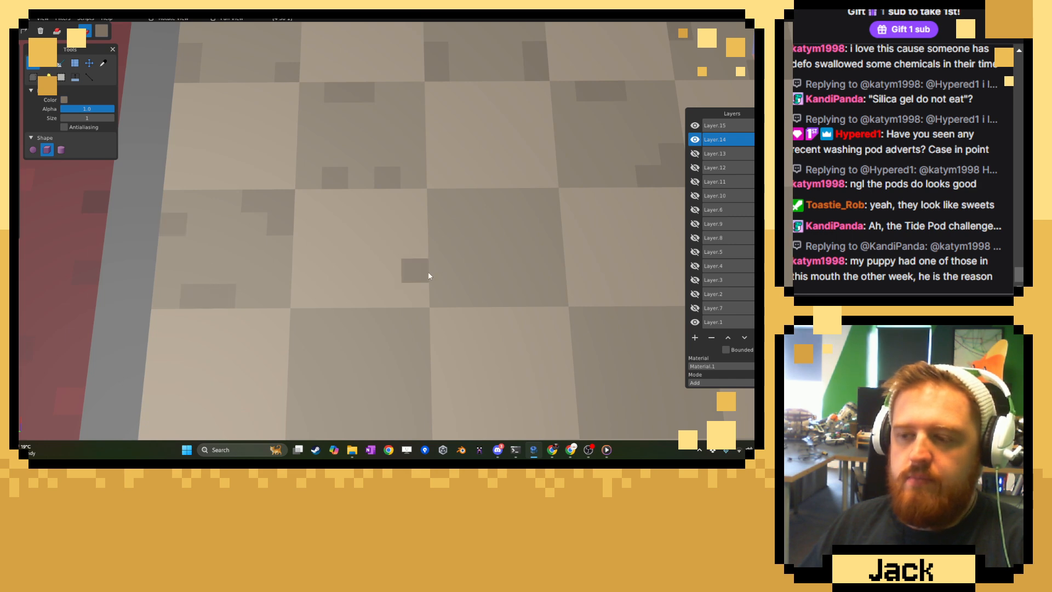
right_click_drag(416, 270, 294, 249)
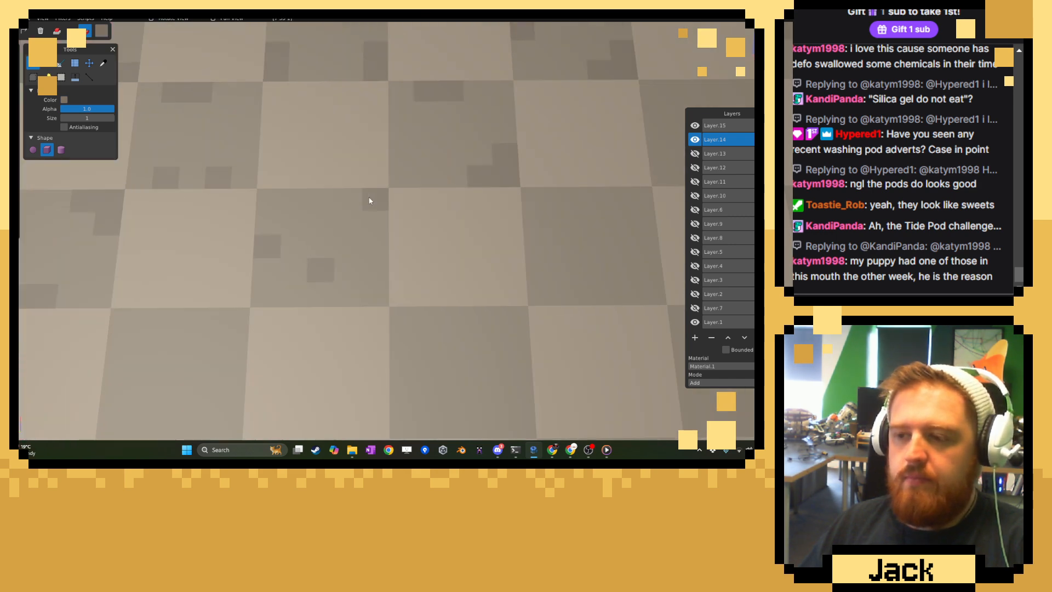
Paint a darker lower strip and voxels on the tenth row's first dark tile, and darker patches on the eleventh row's second.
right_click_drag(399, 291, 328, 296)
left_click_drag(244, 272, 273, 269)
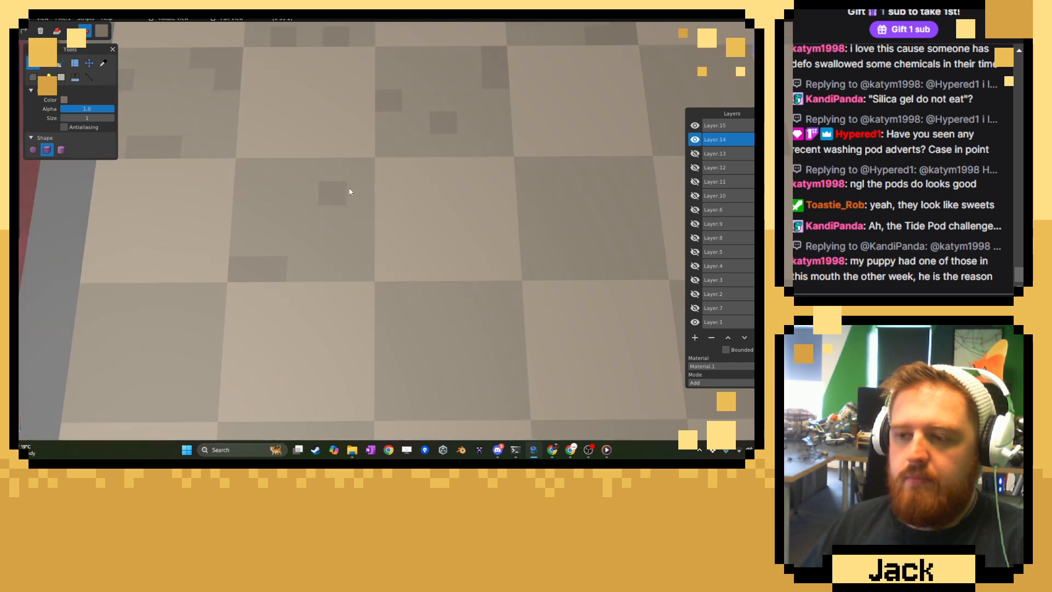
right_click_drag(291, 201, 344, 201)
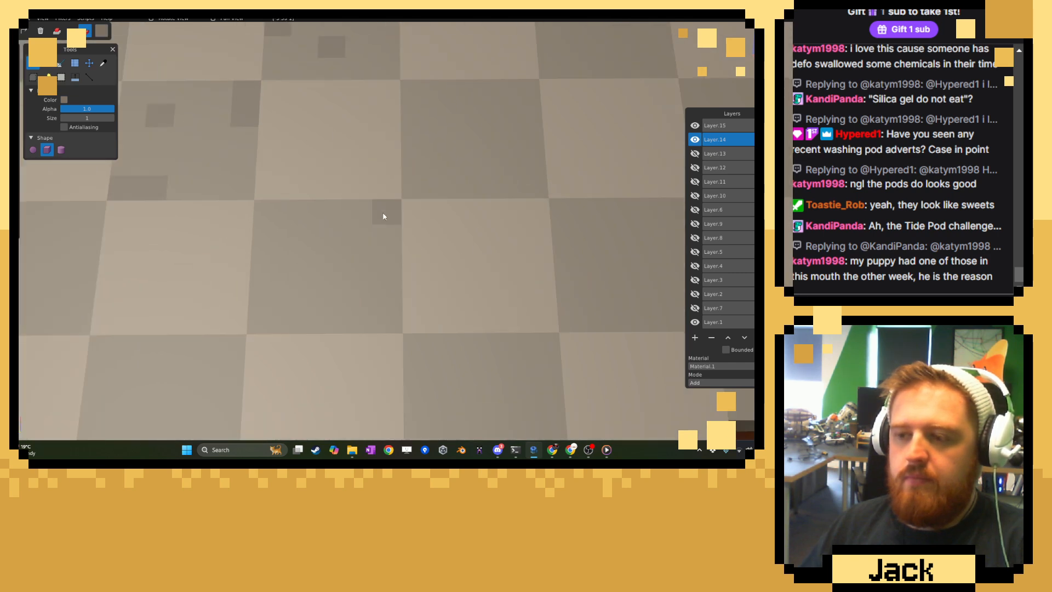
Paint a short darker strip along the side of the tenth row's second dark tile, with single voxels near its upper and opposite edges.
mouse_move(509, 245)
right_mouse_down()
mouse_move(397, 258)
mouse_move(384, 367)
right_mouse_up()
left_click_drag(412, 302, 410, 289)
left_click(347, 219)
left_click(293, 295)
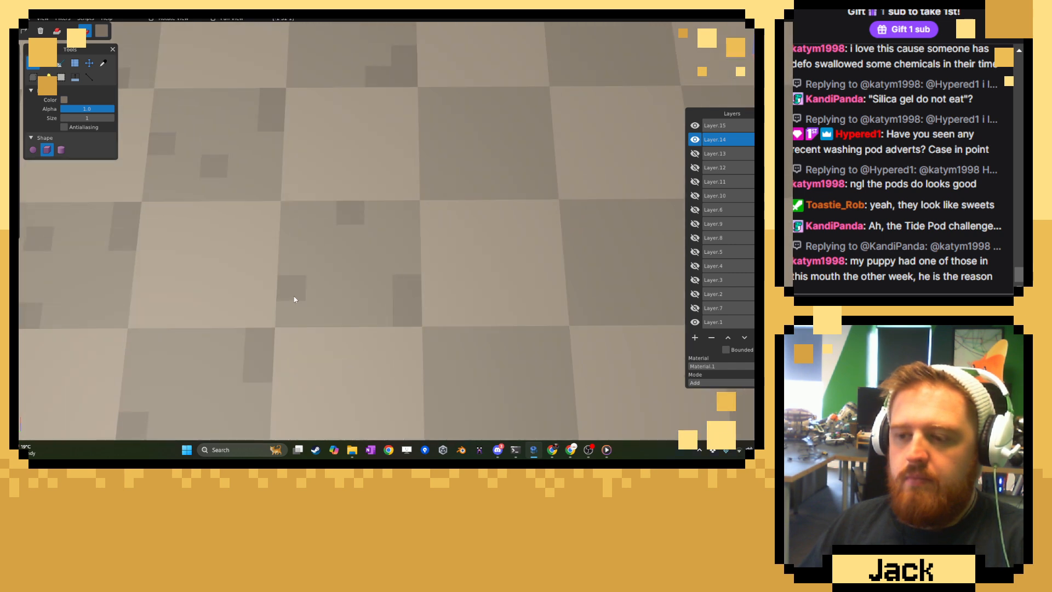
Paint a darker side strip and corner voxels on the ninth row's third dark tile, and a lower strip on the eighth row's third.
right_click_drag(448, 248, 382, 342)
left_click_drag(362, 249, 361, 267)
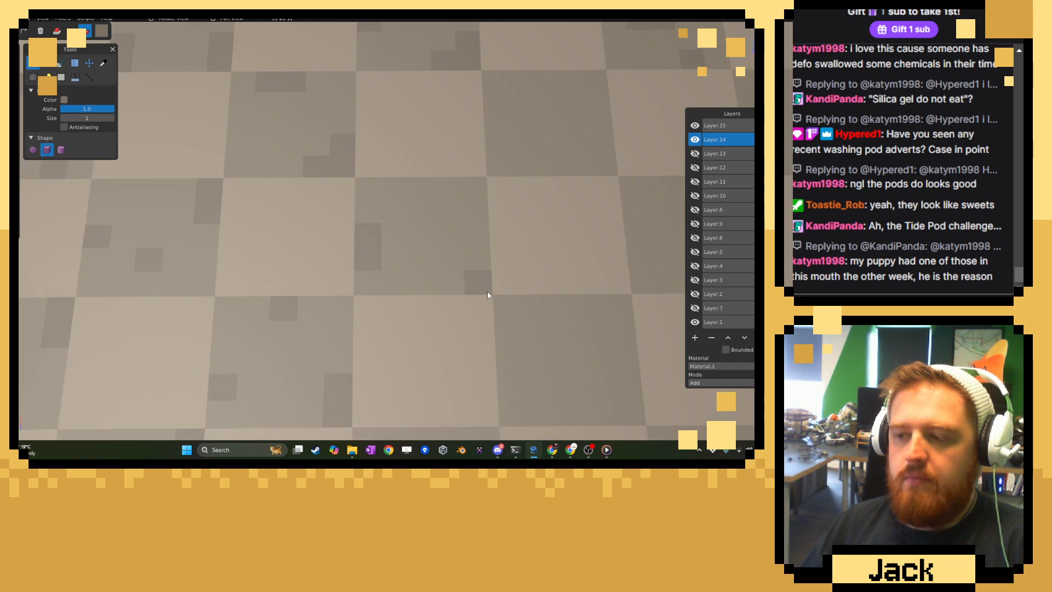
left_click_drag(558, 167, 575, 166)
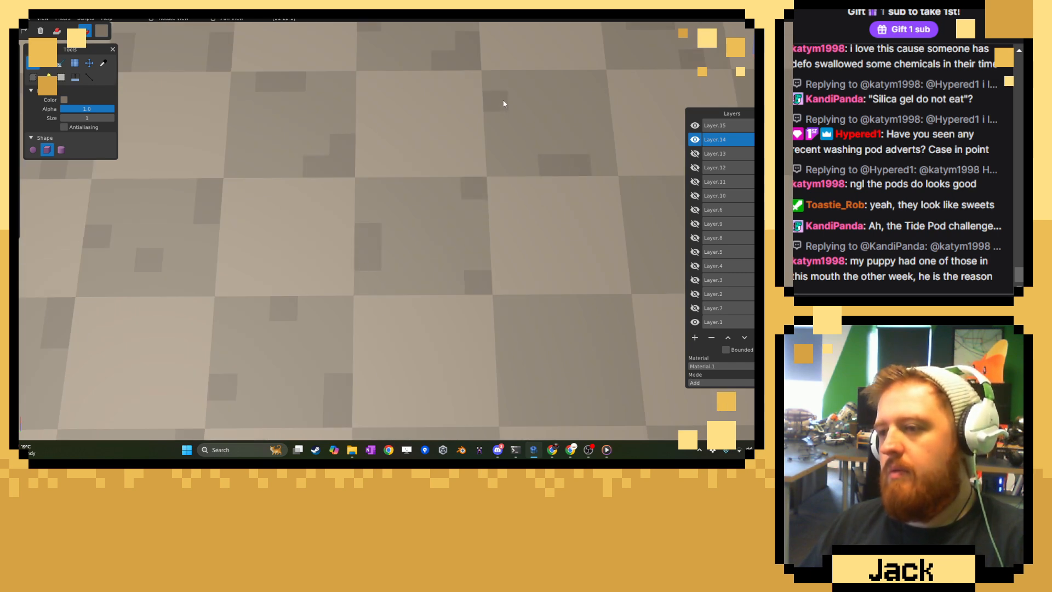
Scatter darker voxels on the ninth row's fourth dark tile, and paint voxels and a short upper strip on the eighth row's fourth.
right_click_drag(516, 120, 326, 251)
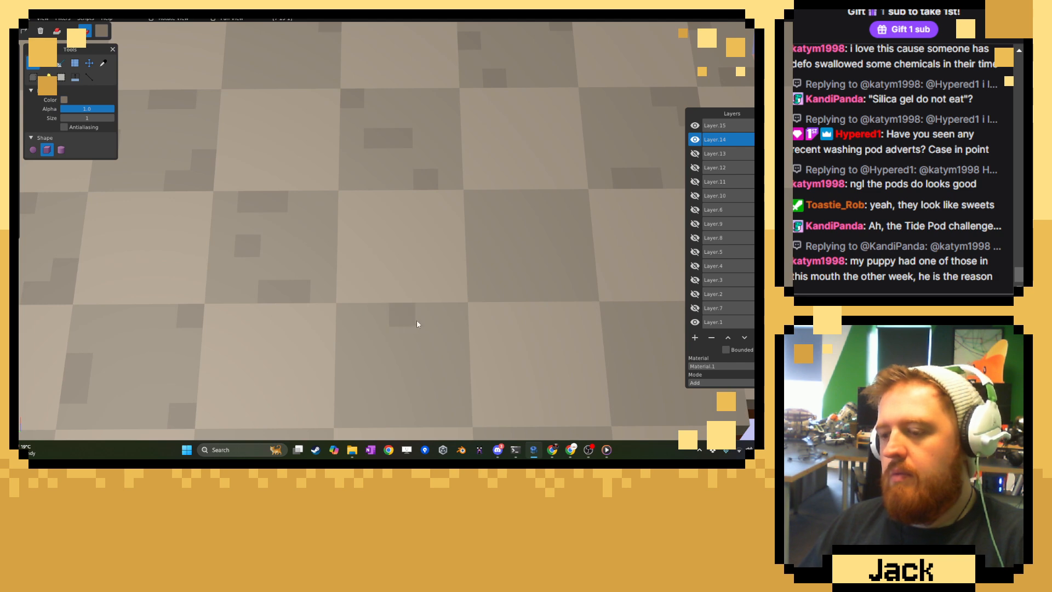
left_click(458, 318)
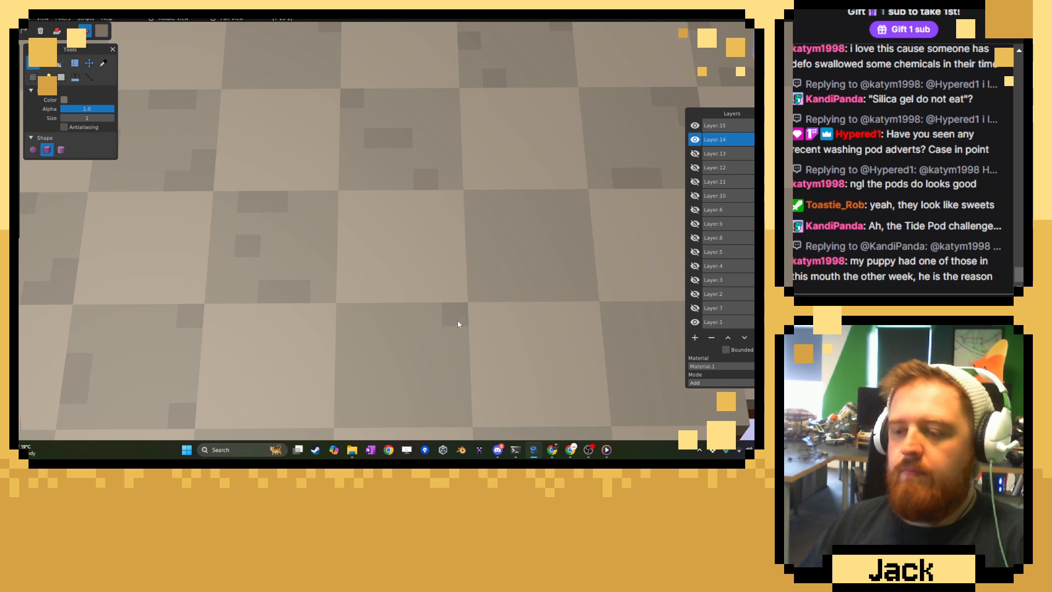
left_click(485, 245)
left_click(534, 268)
left_click(525, 184)
key("ctrl+z")
left_click_drag(534, 201, 553, 201)
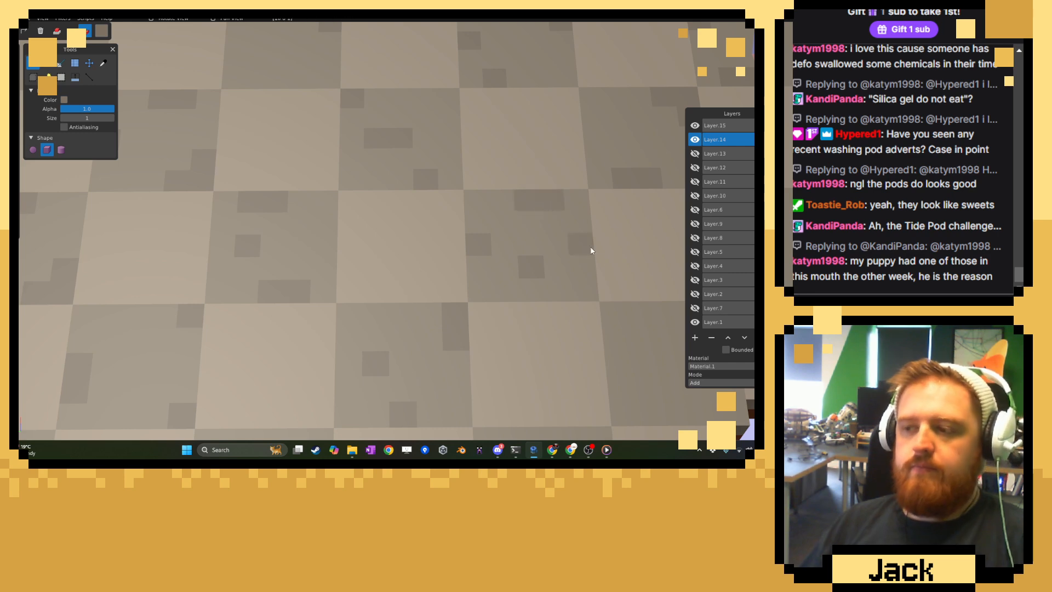
Paint darker voxels and an L-shaped upper patch on the fifth dark tiles of the eighth and ninth rows near the ragged edge.
right_click_drag(591, 251, 336, 317)
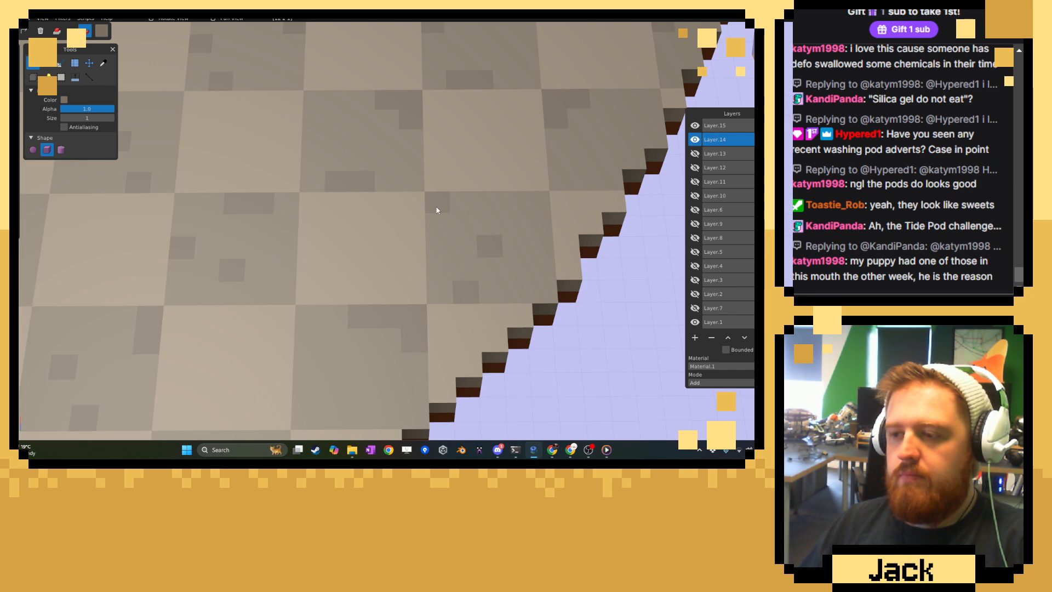
right_click_drag(542, 264, 445, 236)
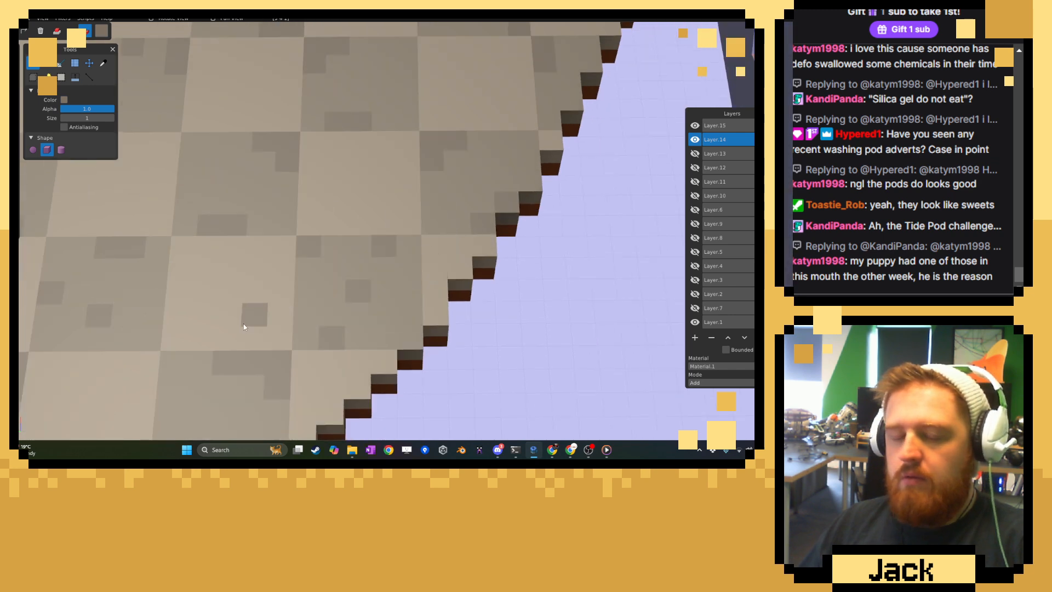
Paint an upper strip and stepped lower corner on the tenth row's fourth dark tile, and an L-shaped patch on the eleventh row's fourth.
right_click_drag(244, 324, 482, 156)
right_click_drag(331, 263, 355, 240)
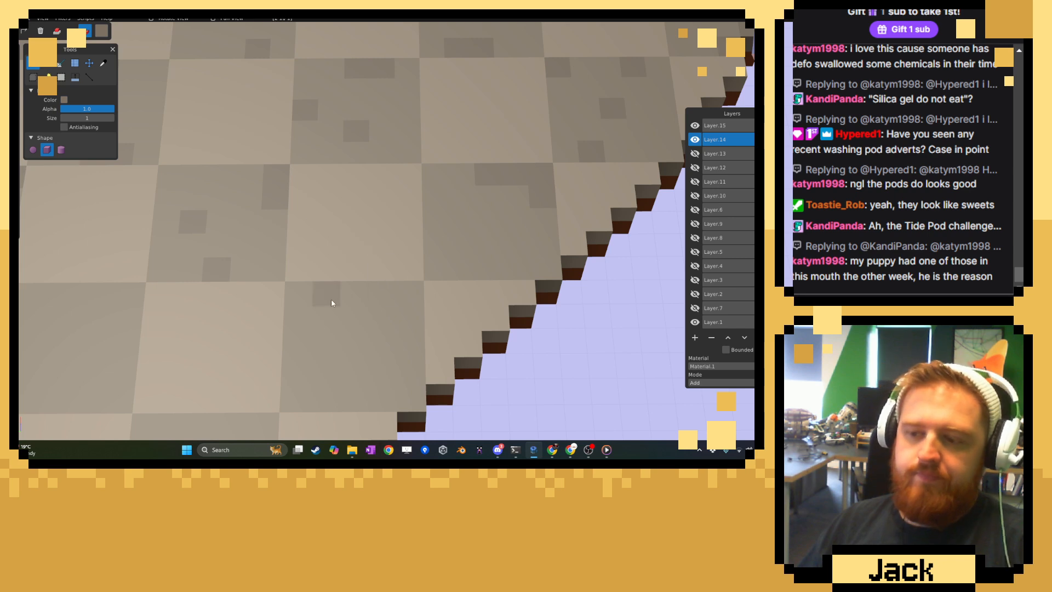
right_click_drag(360, 305, 430, 277)
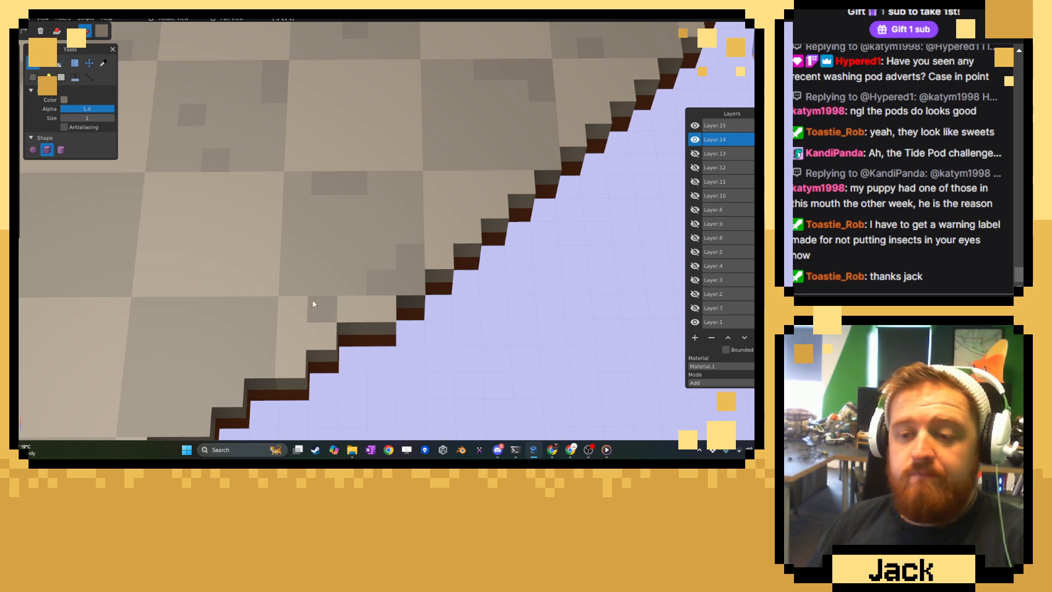
middle_click_drag(313, 305, 367, 242)
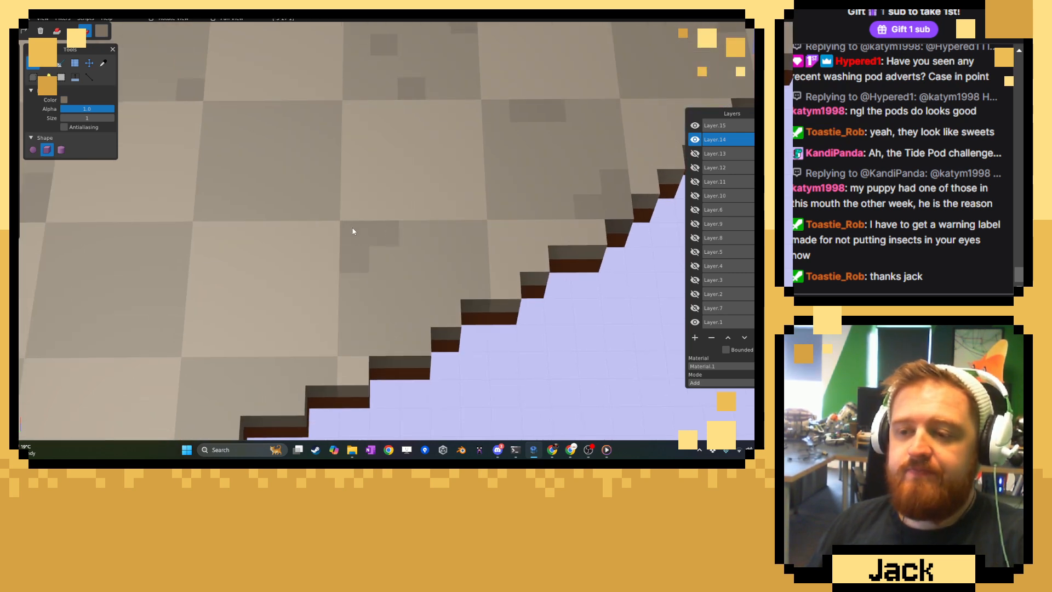
Paint a stepped darker lower corner and scattered darker voxels on the tenth row's third dark tile.
left_click_drag(316, 215, 324, 189)
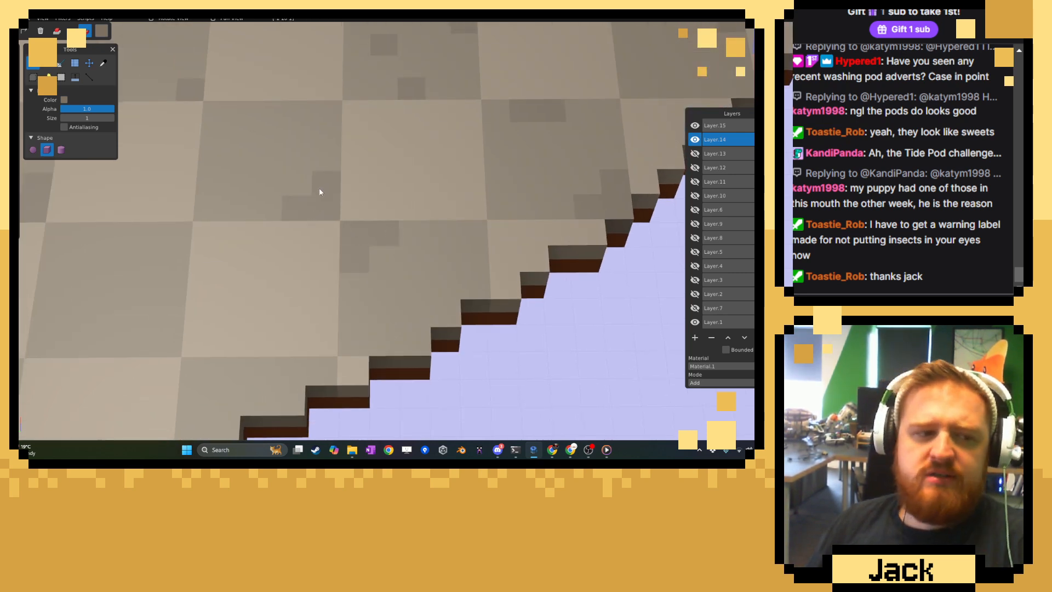
middle_click_drag(322, 192, 305, 223)
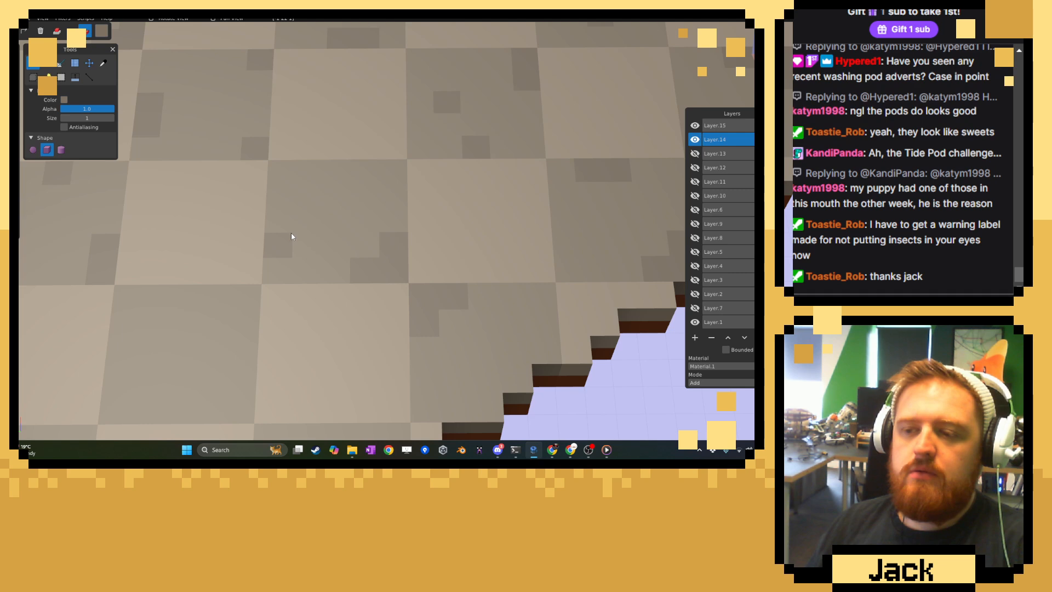
left_click(353, 188)
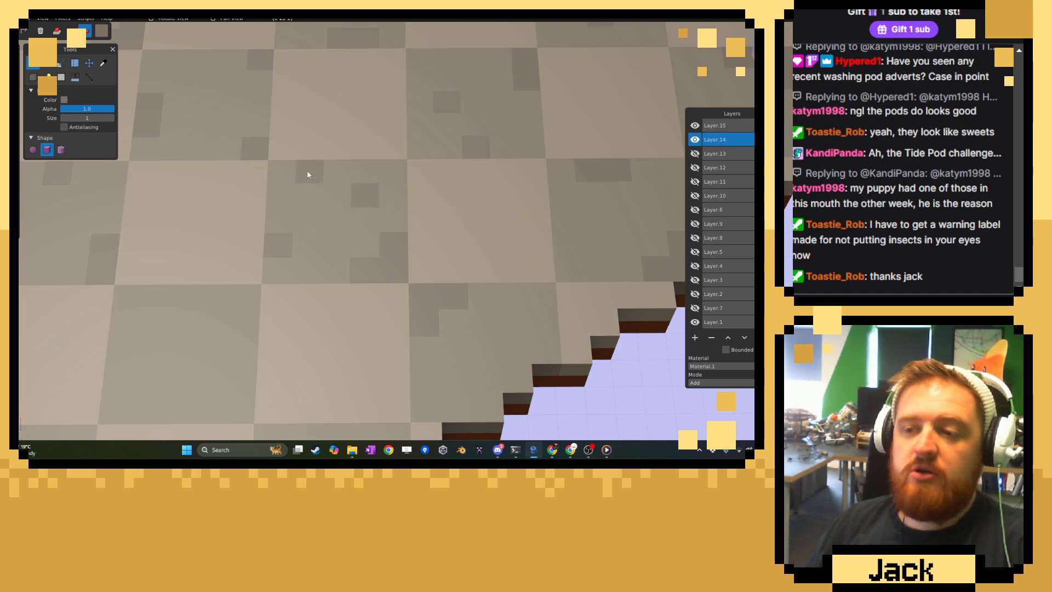
Paint darker voxels and a lower strip on the eleventh row's third dark tile, and an upper strip on the twelfth row's third.
middle_click_drag(324, 174, 292, 249)
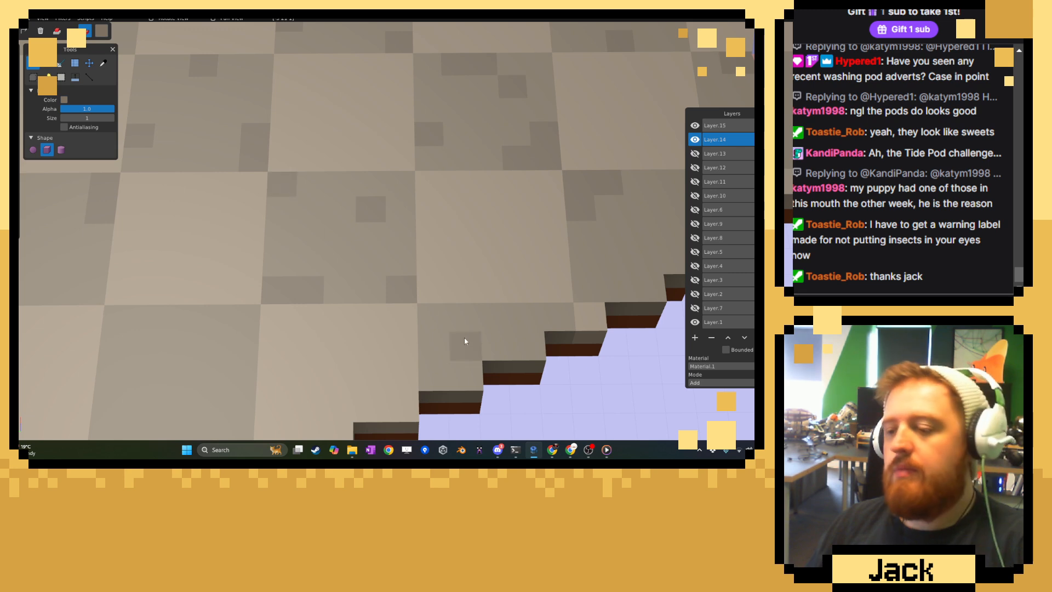
left_click_drag(499, 319, 466, 318)
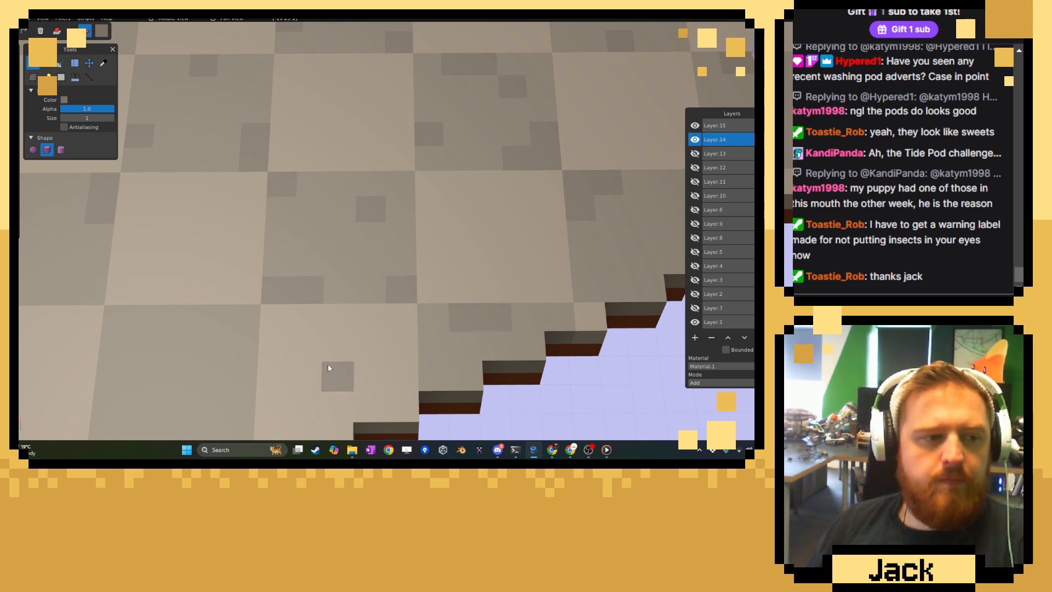
Paint short darker strips at the lower and upper edges of the twelfth row's second dark tile, and one voxel at its side.
right_click_drag(328, 365, 378, 278)
right_click_drag(309, 304, 395, 274)
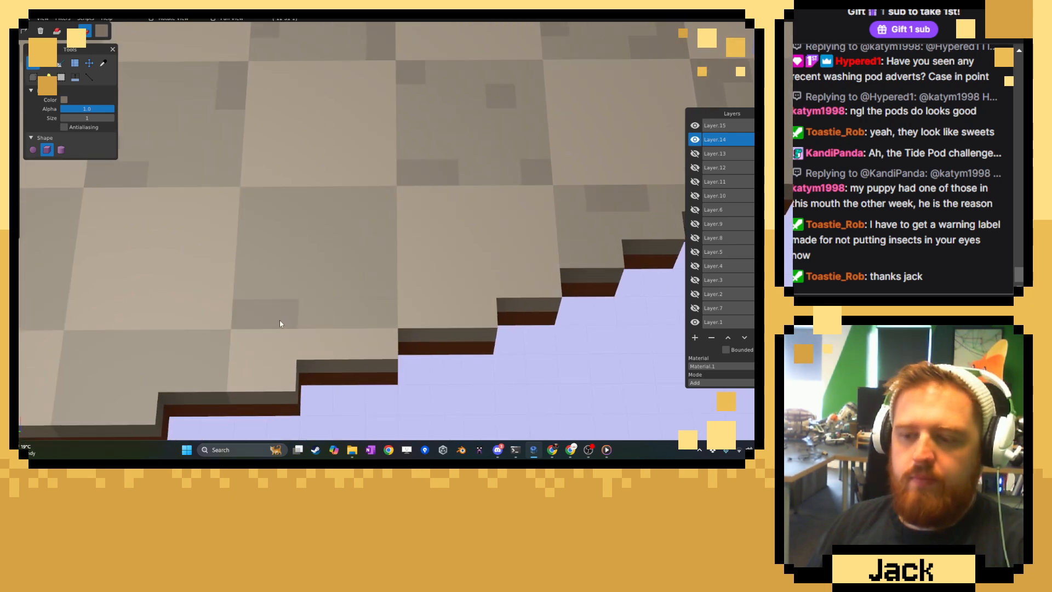
left_click(385, 254)
left_click_drag(258, 202, 286, 199)
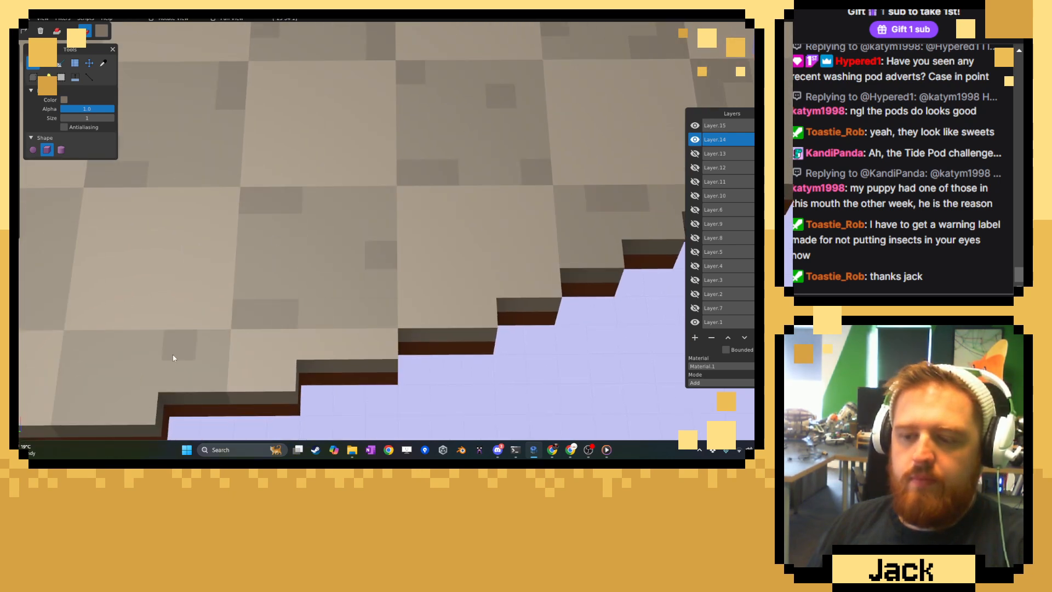
Paint darker strips and voxels on the twelfth row's first dark tile and on both dark tiles of the thirteenth row.
mouse_move(215, 347)
right_mouse_down()
mouse_move(364, 289)
mouse_move(378, 254)
right_mouse_up()
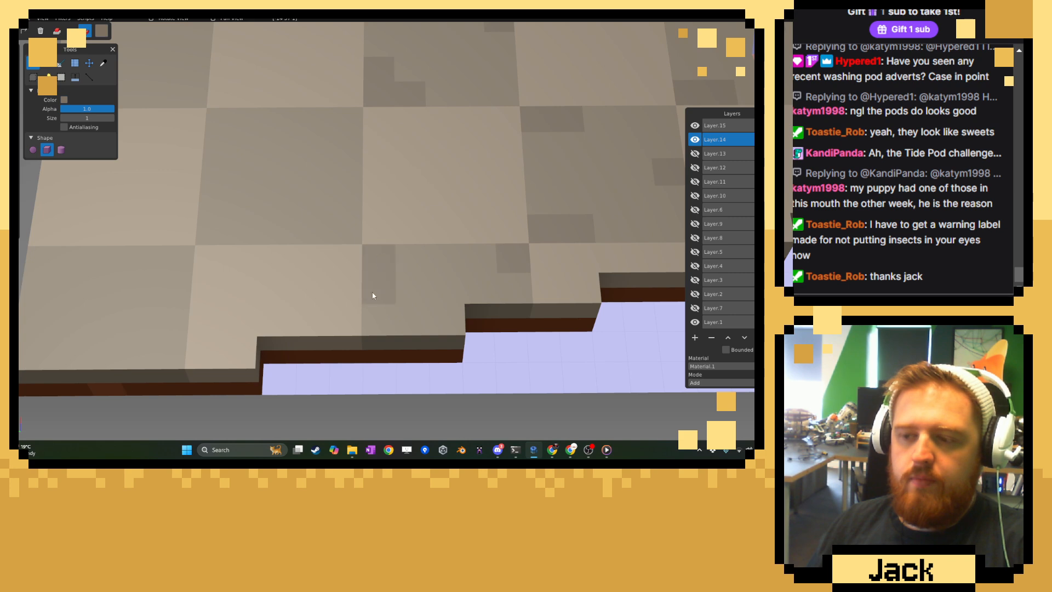
left_click_drag(337, 236, 314, 230)
left_click_drag(211, 180, 249, 146)
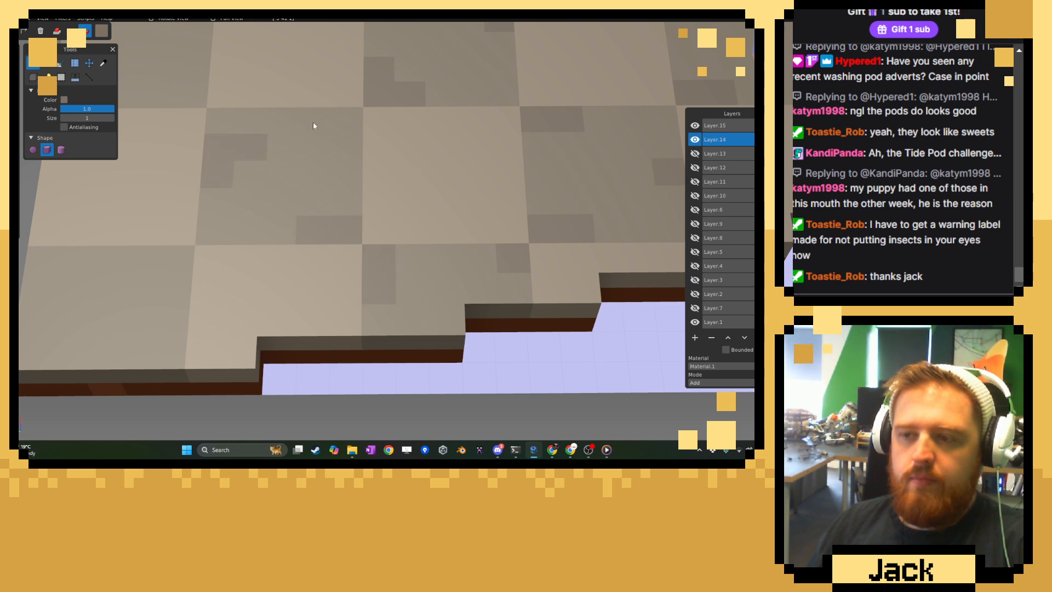
left_click(337, 120)
left_click(315, 174)
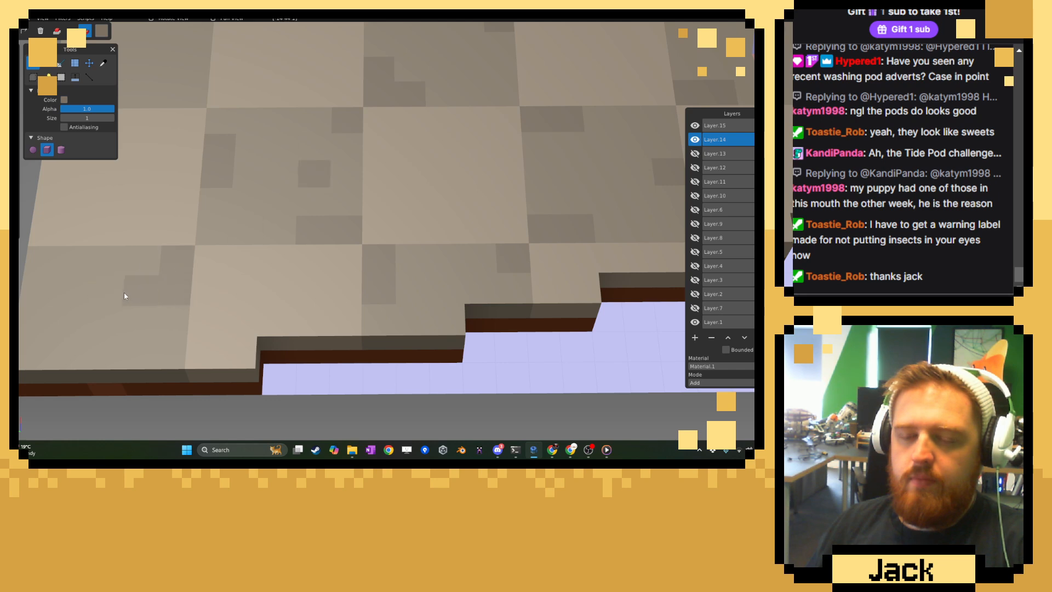
Paint darker patches near the upper edge of the eleventh row's first dark tile, beside the grey divider.
scroll(216, 335, "down", 3)
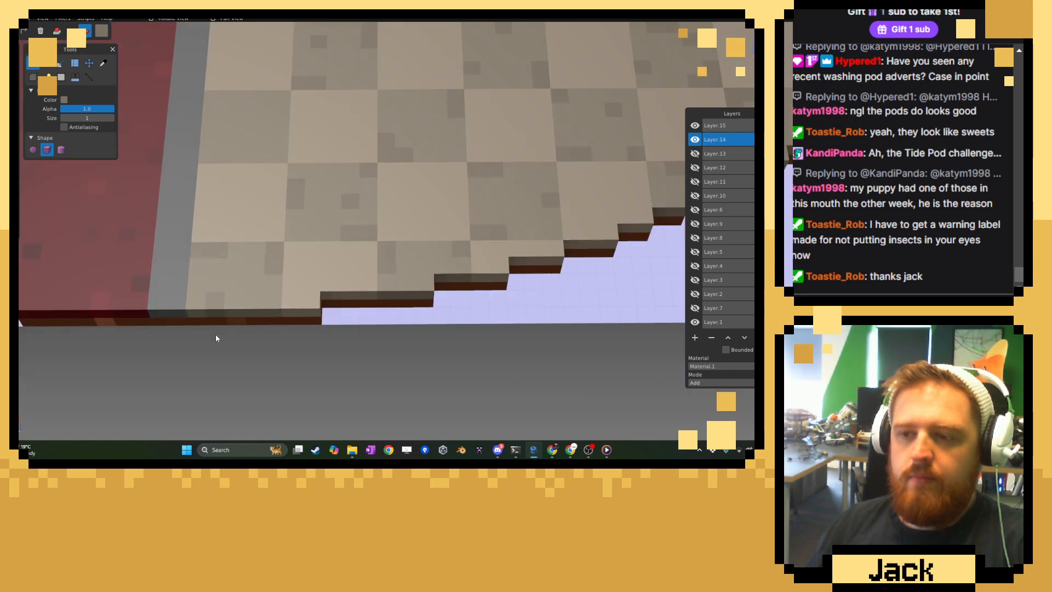
scroll(217, 336, "down", 12)
right_click_drag(366, 207, 344, 329)
scroll(344, 326, "up", 10)
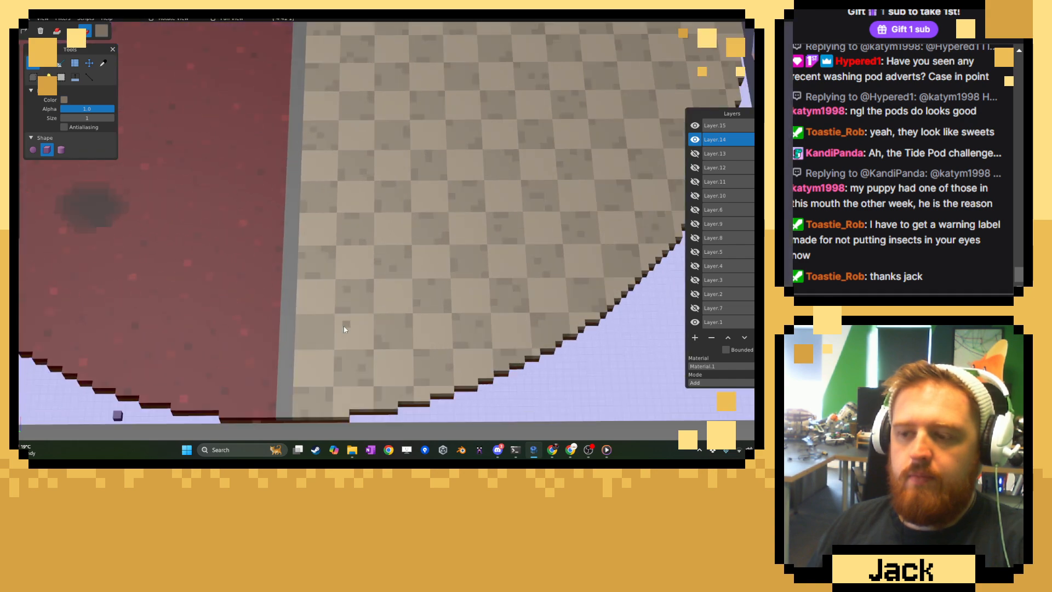
scroll(374, 264, "up", 3)
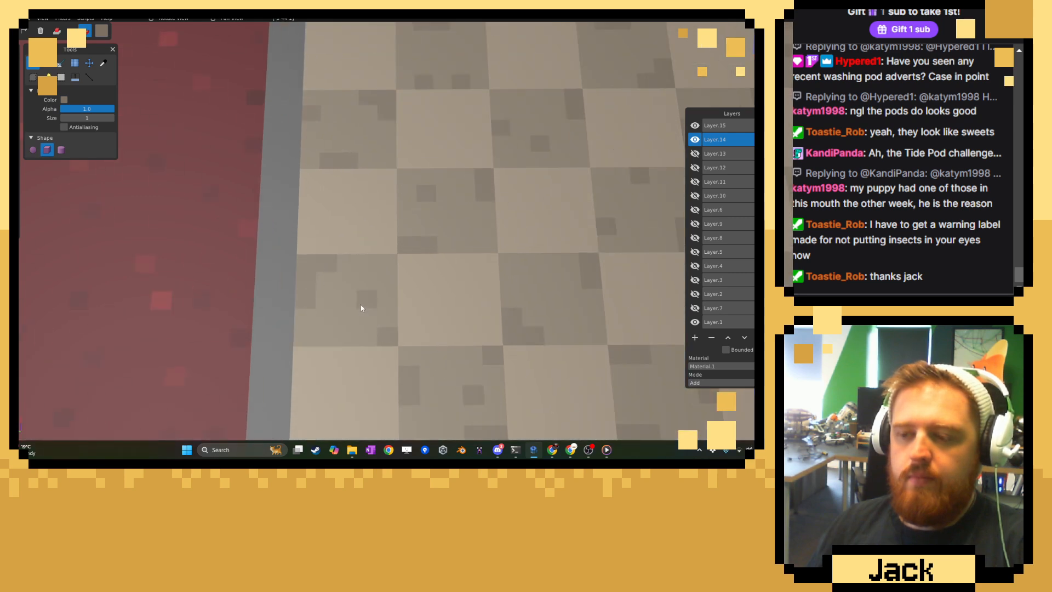
Look over the whole weathered checkerboard floor for missed dark tiles, and compare it with the platform's other rooms.
right_click_drag(519, 296, 378, 352)
right_click_drag(531, 237, 383, 340)
right_click_drag(514, 208, 328, 377)
right_click_drag(484, 269, 401, 349)
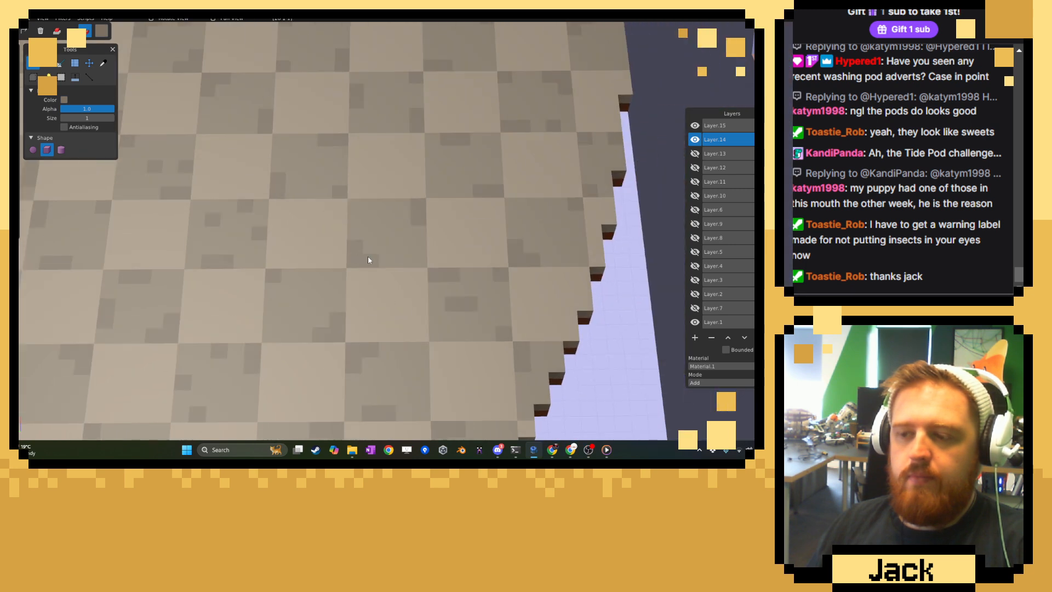
scroll(435, 360, "down", 5)
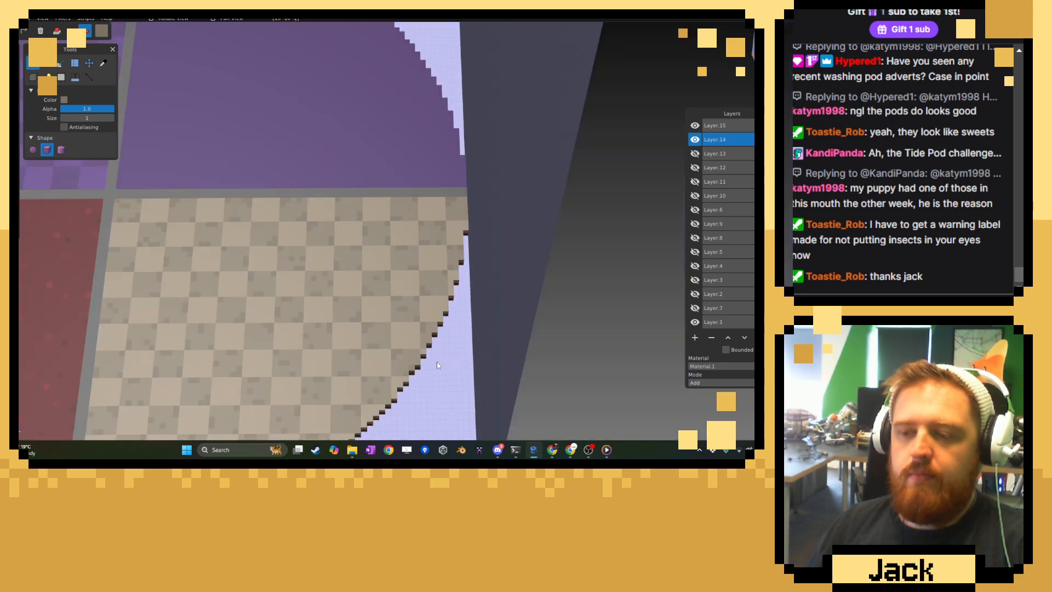
scroll(438, 364, "down", 5)
right_click_drag(437, 364, 466, 314)
mouse_move(395, 329)
middle_mouse_down()
mouse_move(476, 307)
mouse_move(398, 314)
middle_mouse_up()
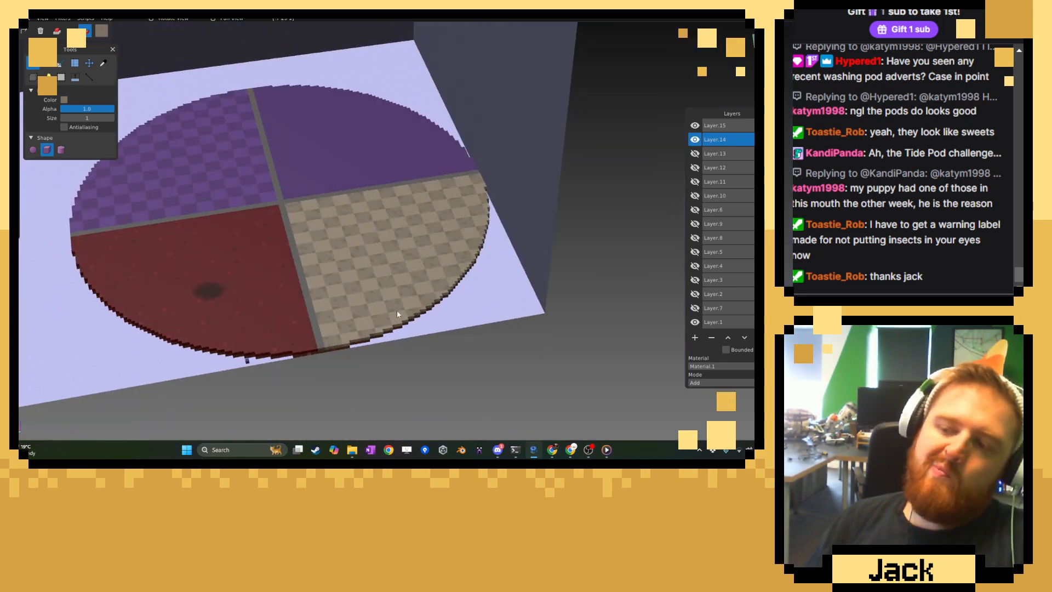
Sample a light floor tile's colour and shift the brush colour to olive green #74834BFF.
scroll(390, 307, "up", 10)
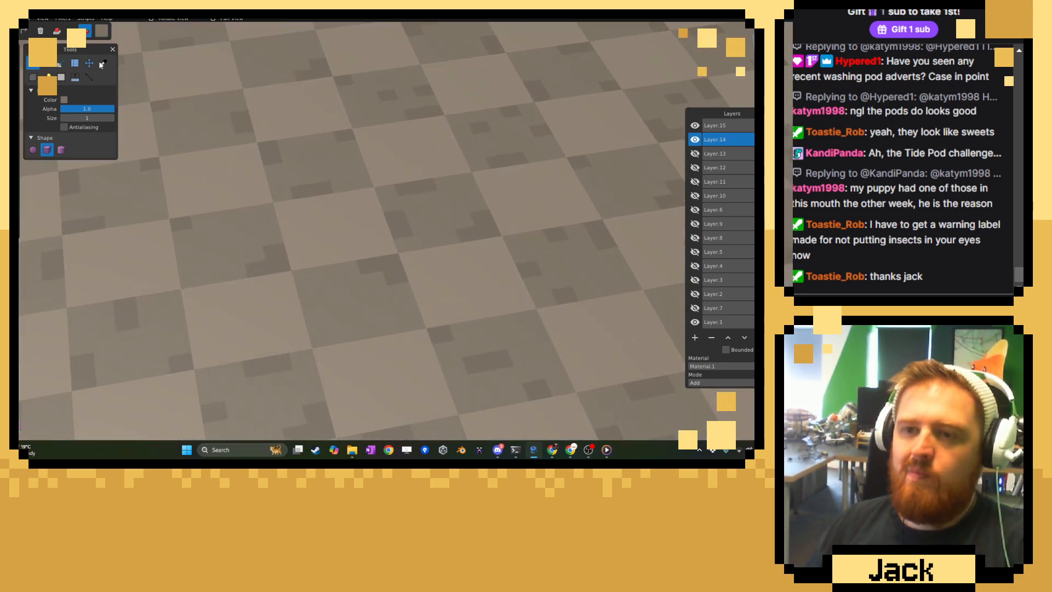
left_click(101, 63)
left_click(163, 124)
left_click(102, 31)
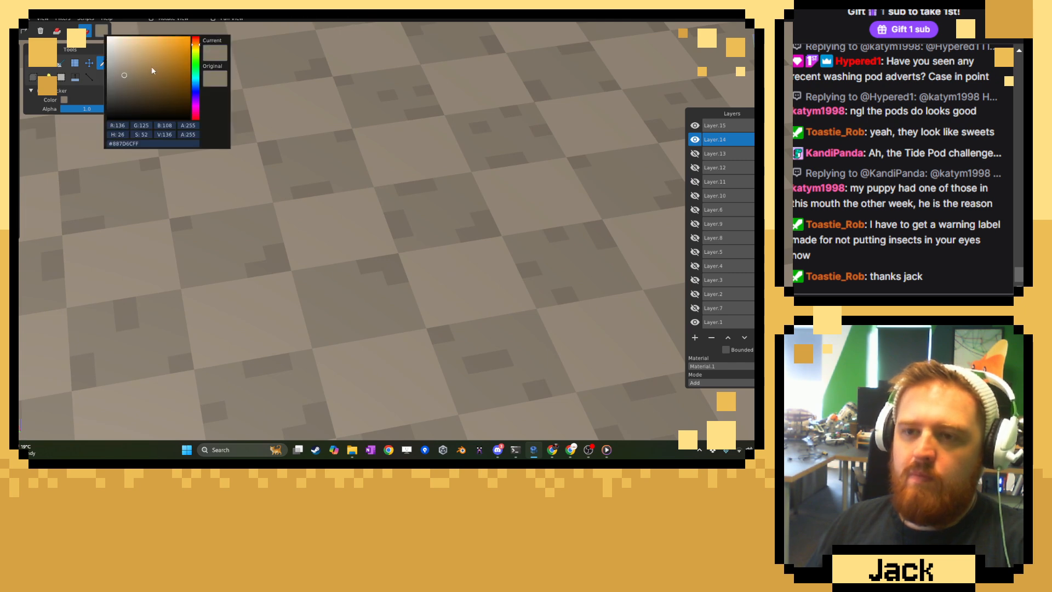
left_click_drag(196, 58, 193, 57)
left_click(142, 76)
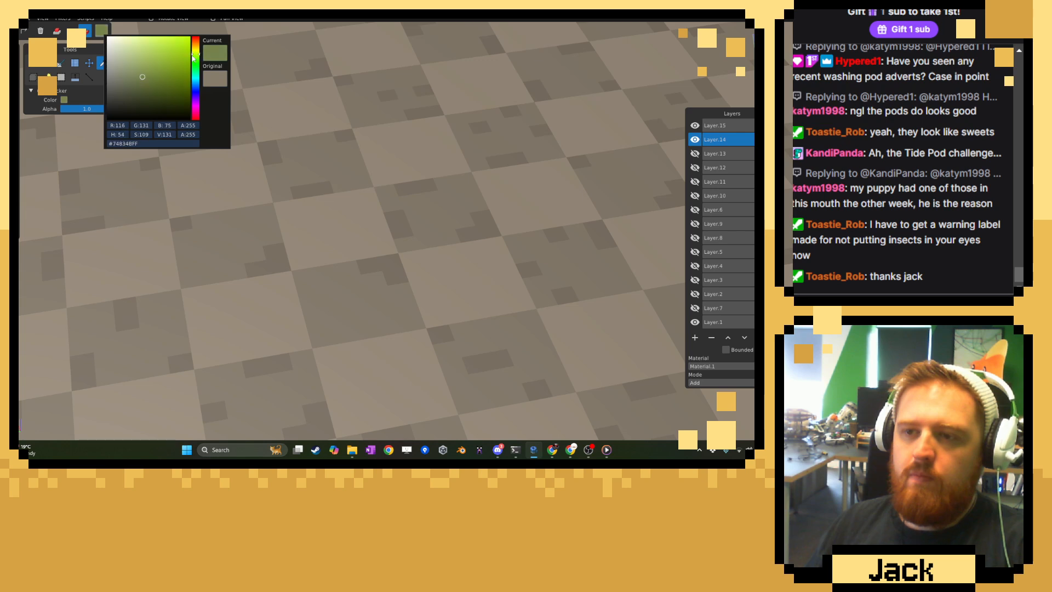
Shift the brush to a richer moss green and paint scattered moss voxels on dark tiles in the middle of the checkerboard.
left_click(150, 77)
left_click(302, 116)
left_click(33, 63)
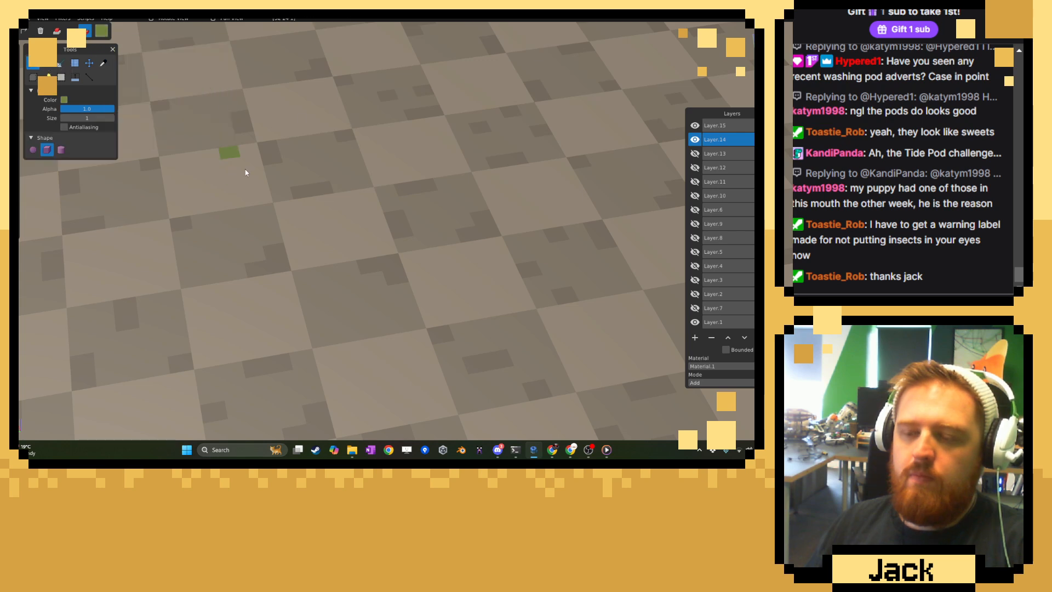
middle_click_drag(303, 288, 306, 318)
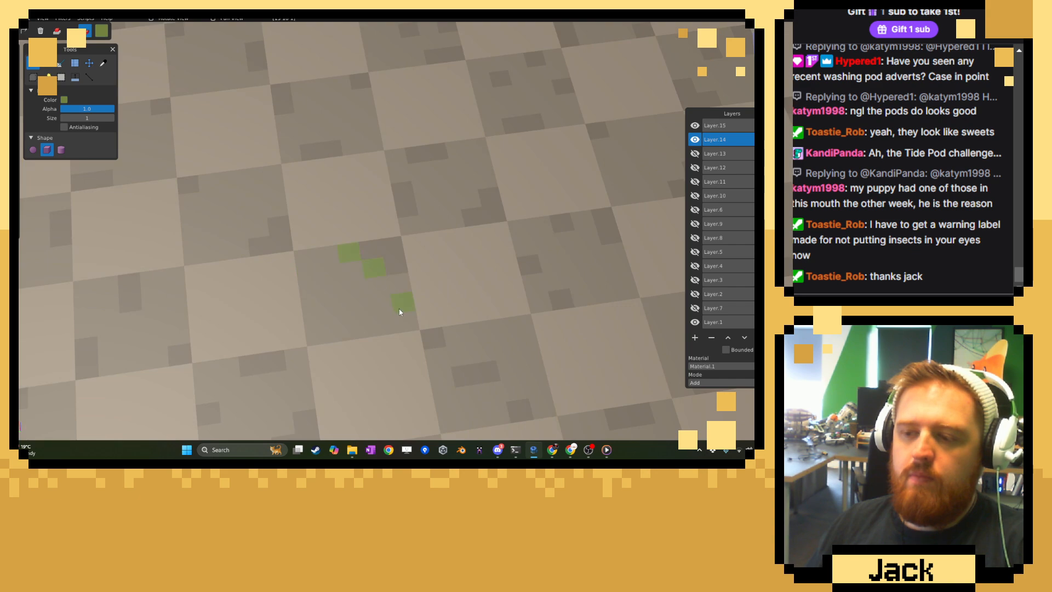
left_click(420, 232)
right_click_drag(558, 142, 443, 253)
left_click(445, 228)
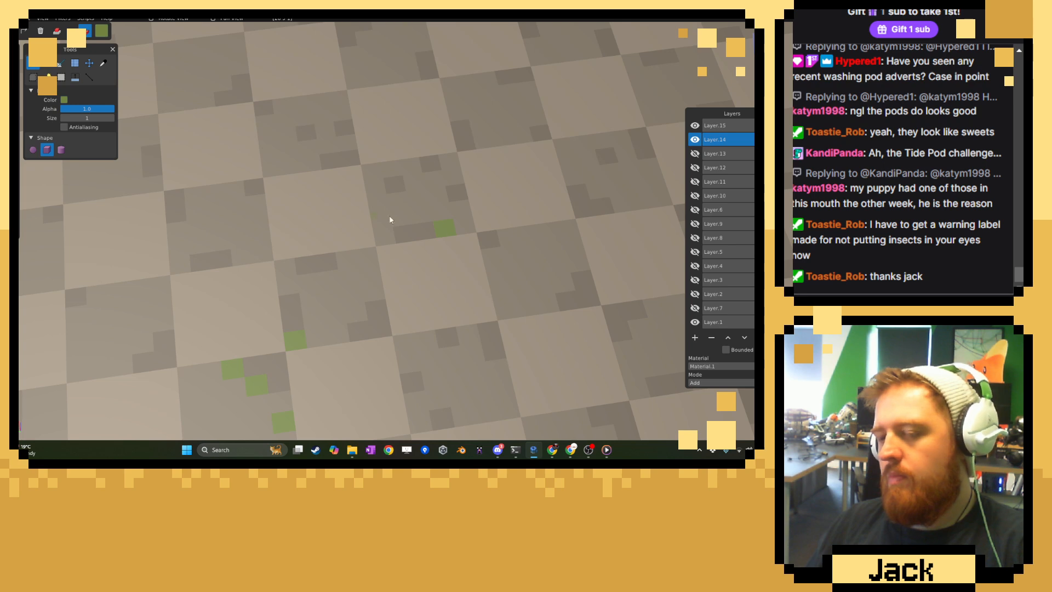
Paint moss strips and single voxels on dark tiles from the floor's middle towards the red room's divider.
right_click_drag(132, 178, 397, 266)
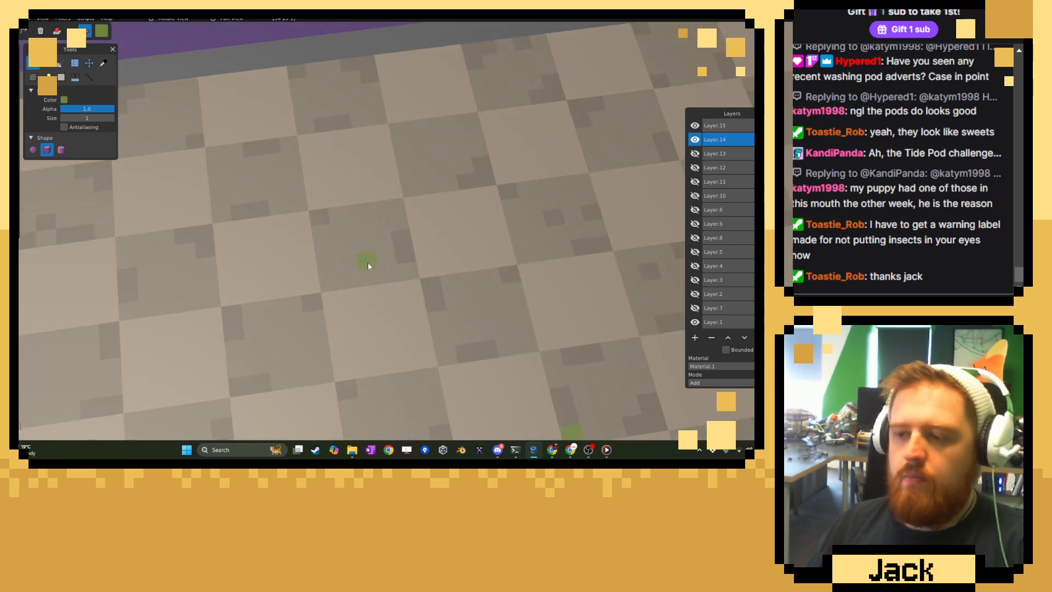
left_click(397, 208)
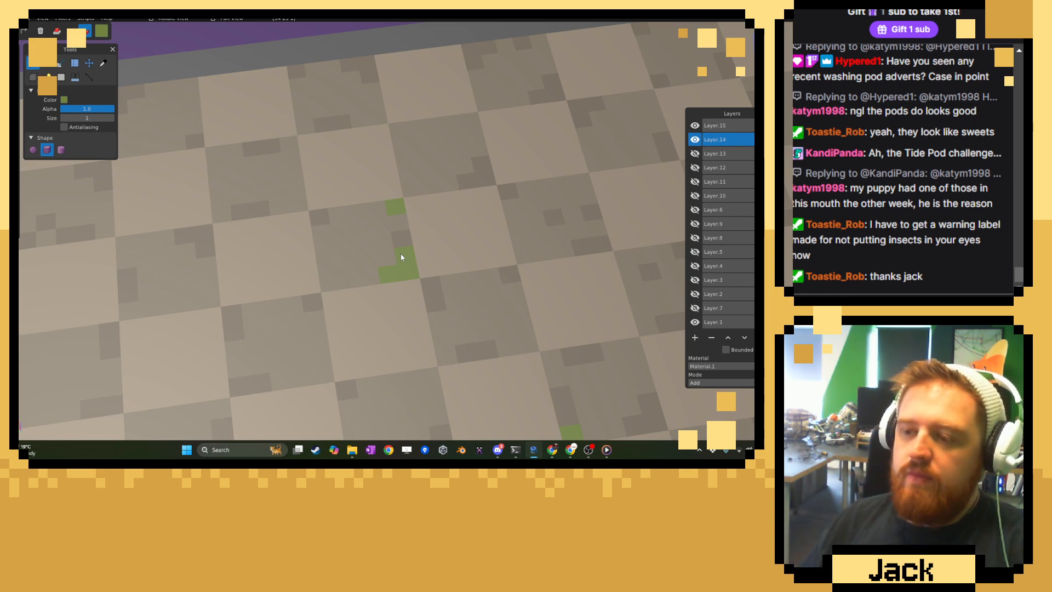
right_click_drag(252, 332, 539, 292)
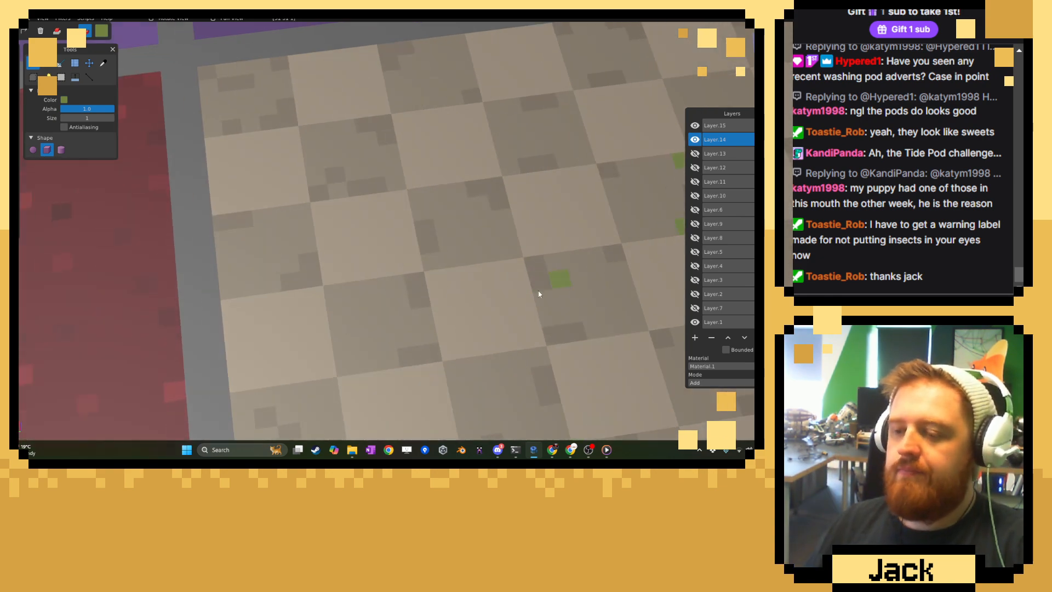
left_click(315, 178)
Paint small moss patches on the first-row dark tiles along the plain purple room's divider.
right_click_drag(432, 129, 346, 266)
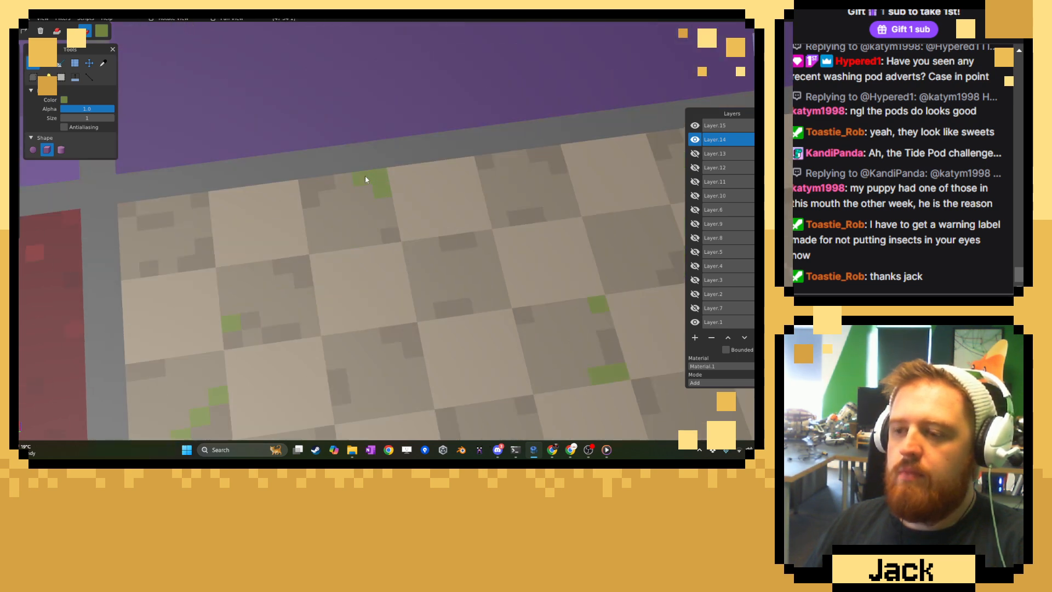
left_click_drag(497, 195, 489, 178)
right_click_drag(433, 248, 83, 293)
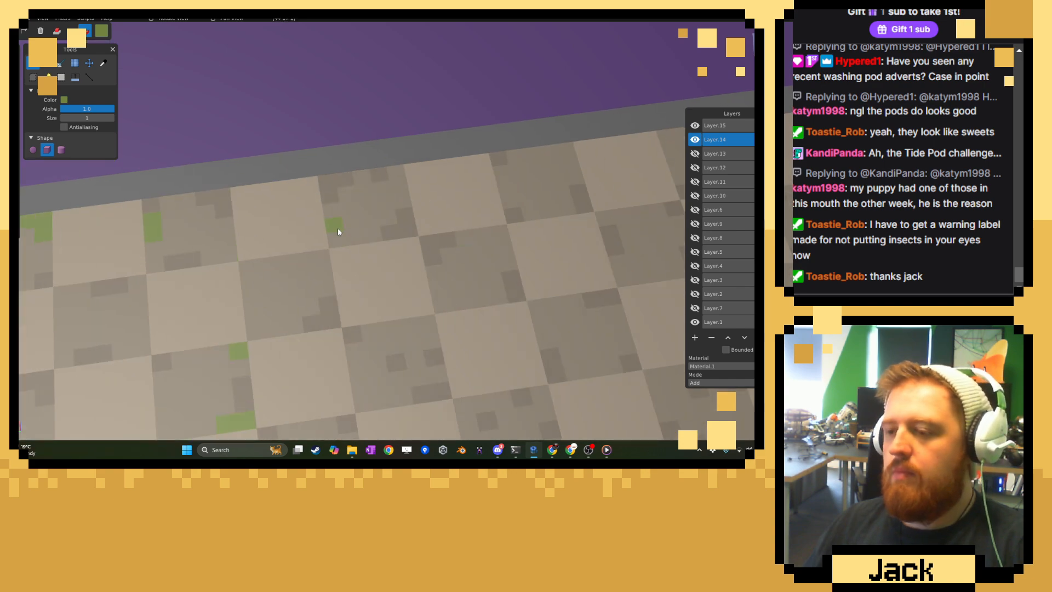
scroll(370, 238, "down", 10)
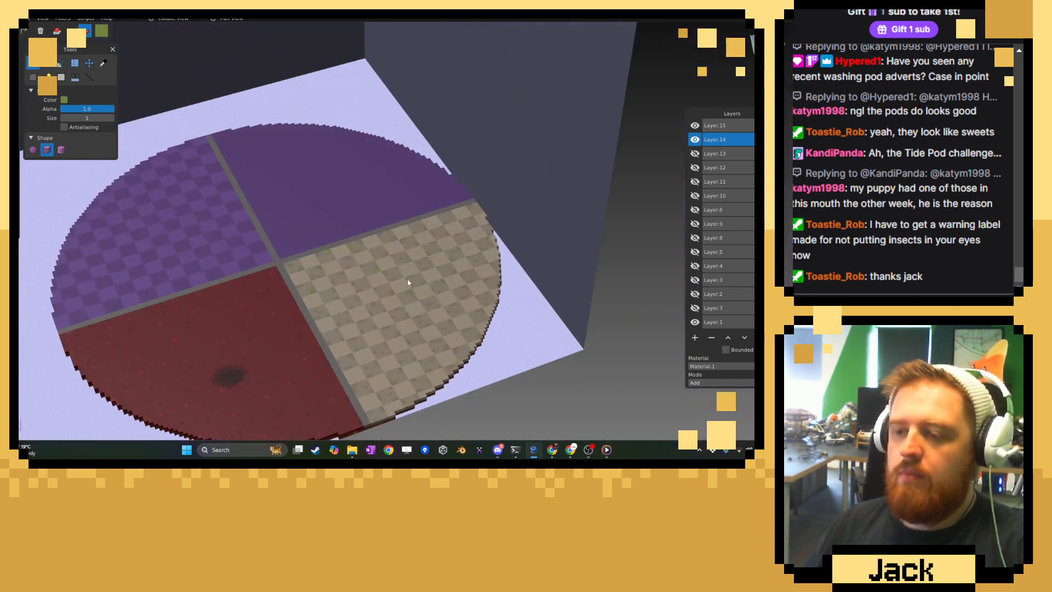
Paint an L-shaped moss patch on a dark tile near the red room's divider, plus short strips and voxels on central dark tiles.
scroll(439, 269, "up", 10)
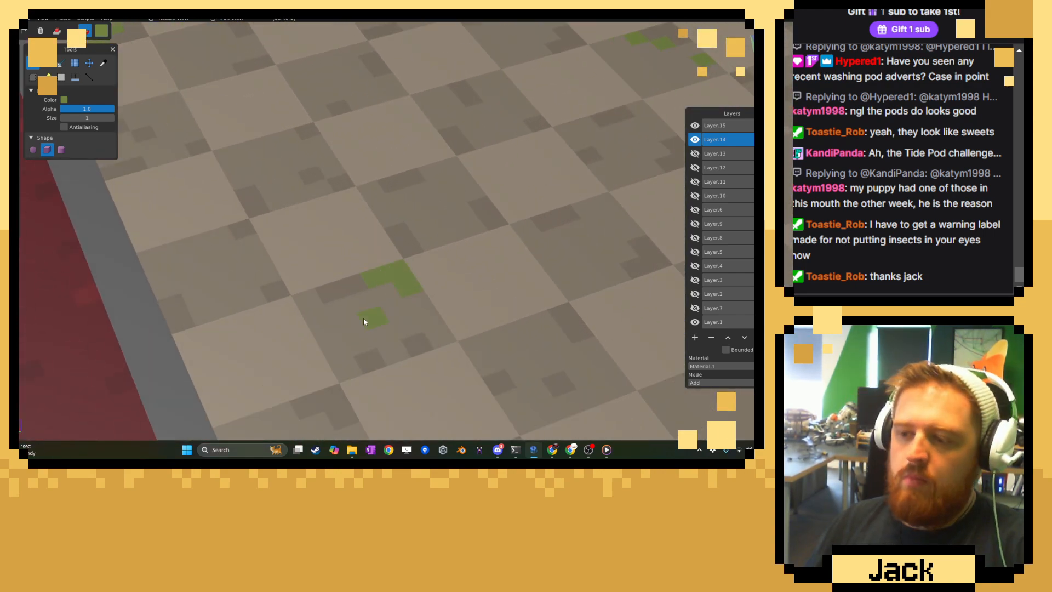
right_click_drag(344, 176, 202, 298)
right_click_drag(392, 227, 376, 273)
left_click(385, 280)
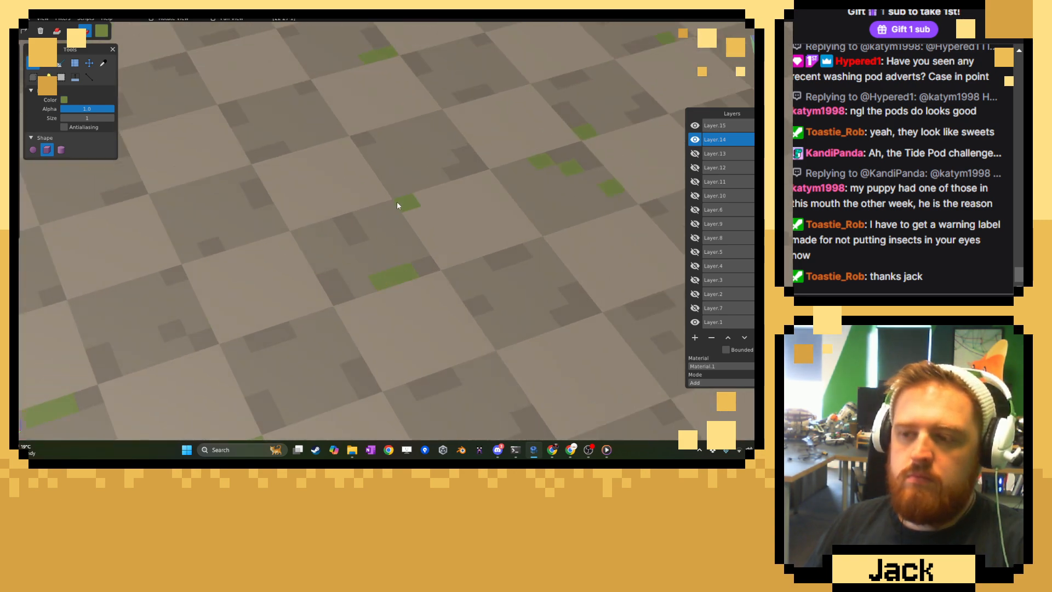
left_click(402, 192)
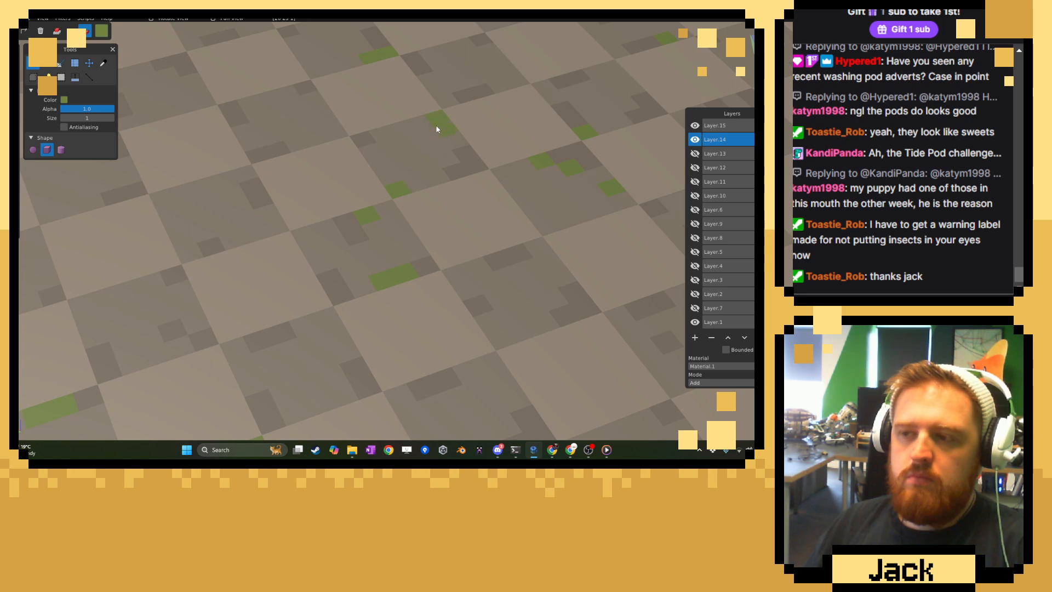
left_click(447, 131)
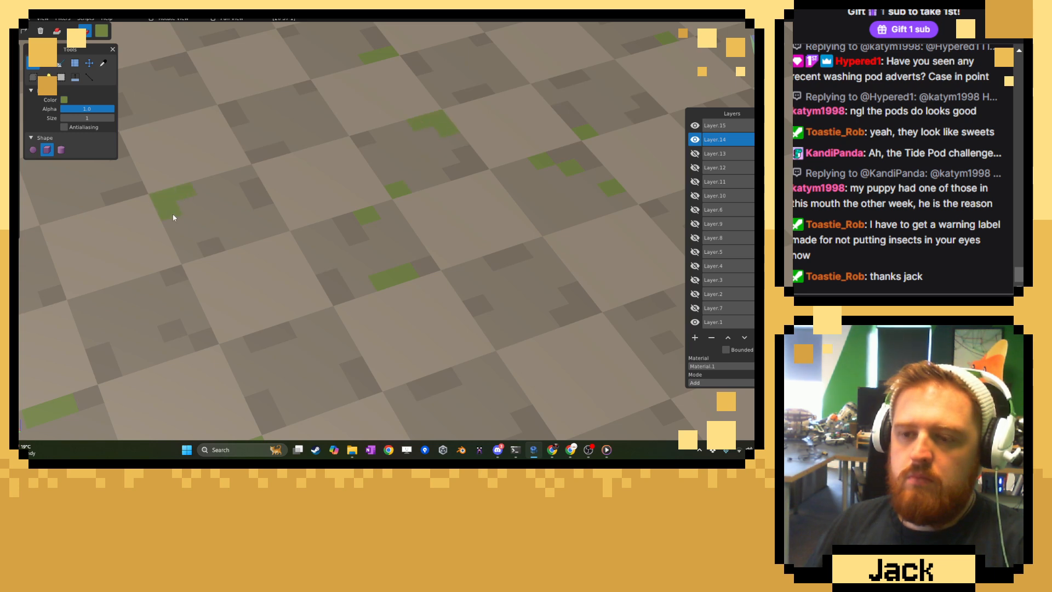
Paint moss voxels and short strips on three neighbouring dark tiles closer to the floor's curved outer edge.
right_click_drag(444, 335, 320, 281)
right_click_drag(470, 282, 321, 212)
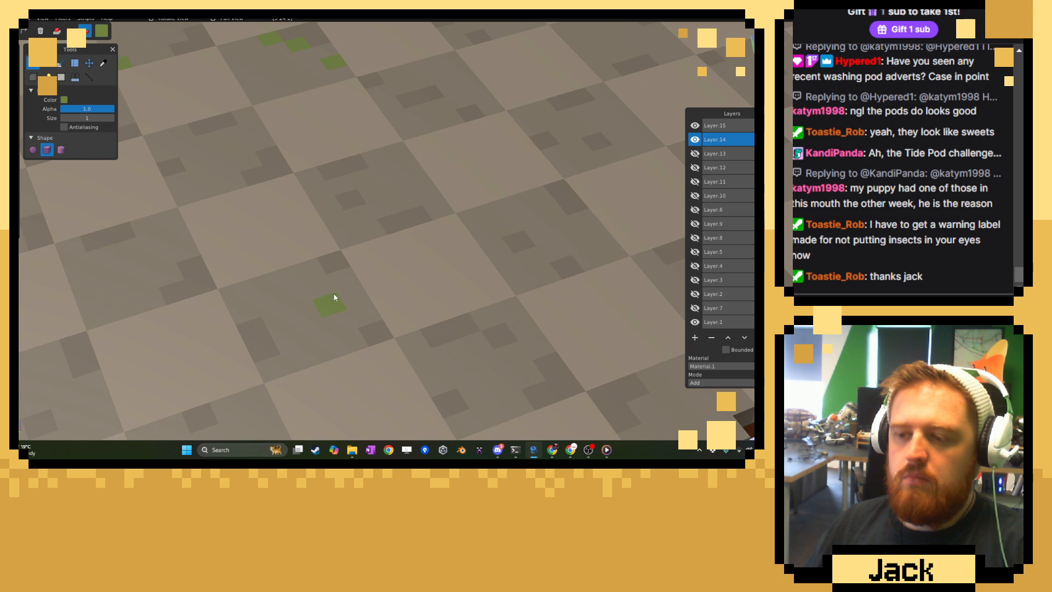
left_click(467, 404)
left_click(508, 283)
left_click(613, 245)
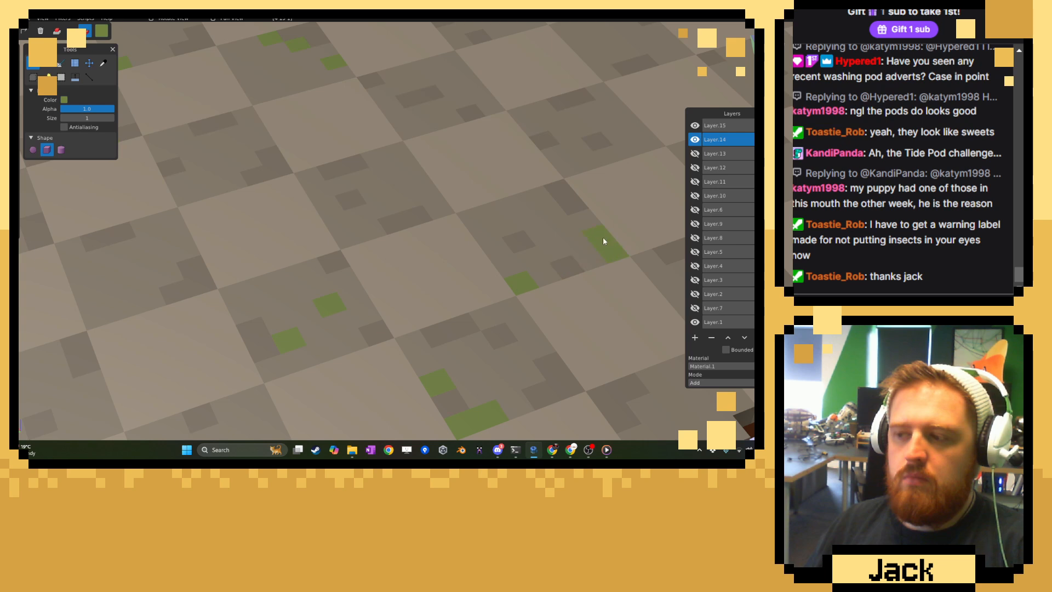
left_click(603, 237)
scroll(546, 296, "down", 3)
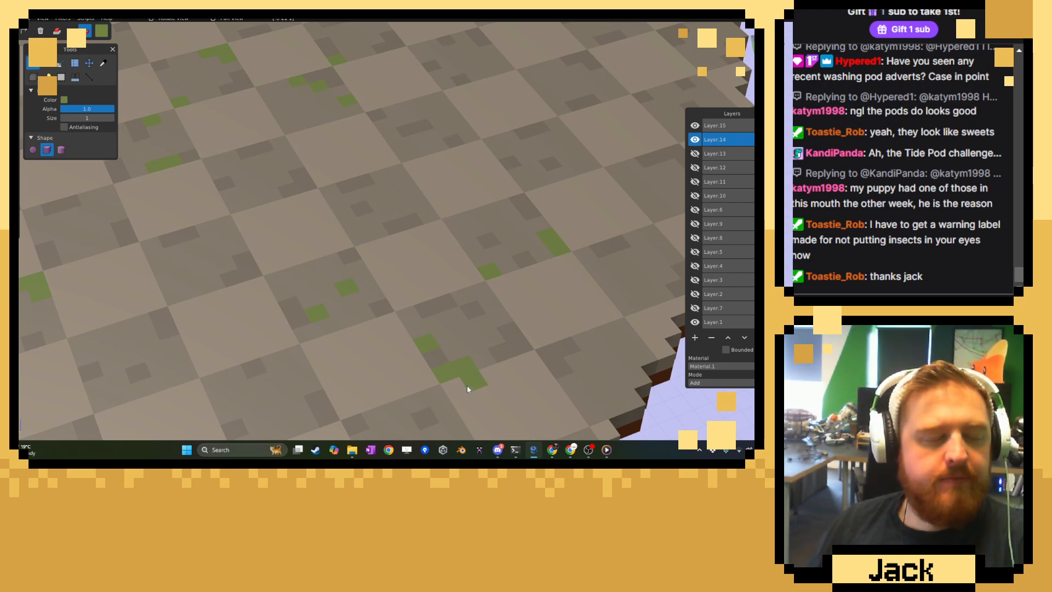
Paint an angular moss patch and a loose voxel cluster on the dark tiles beside the curved rim.
right_click_drag(456, 277, 308, 375)
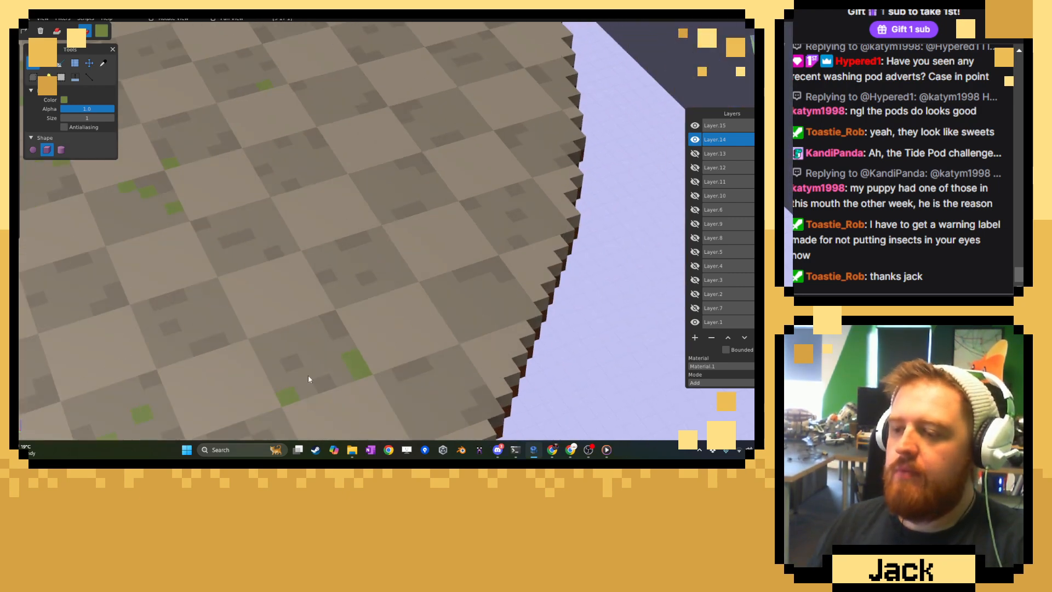
scroll(308, 376, "up", 3)
left_click(420, 296)
left_click(397, 262)
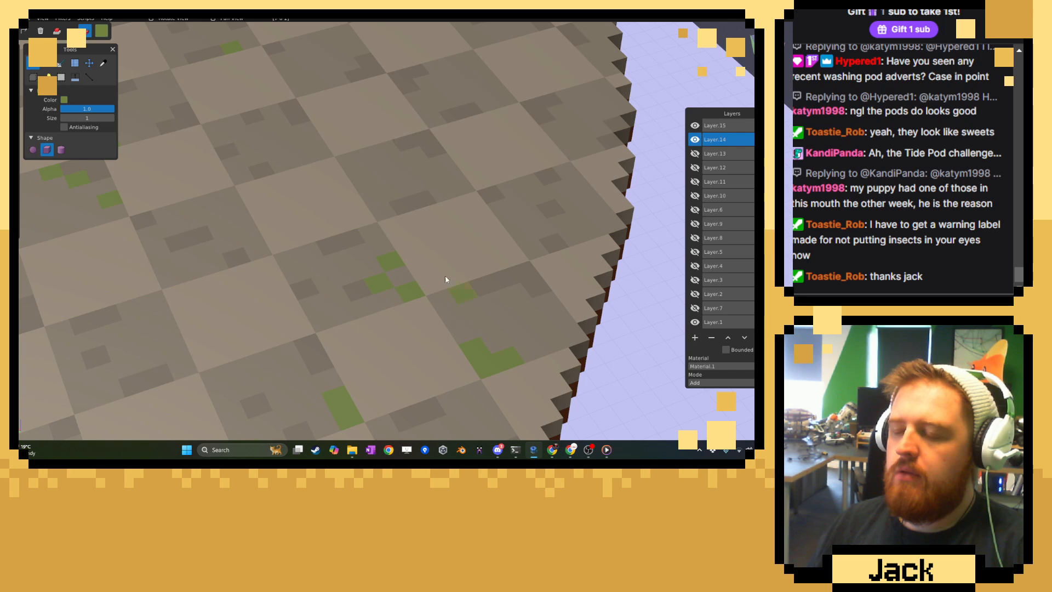
Scatter four moss voxels over the next dark tile inward from the rim, one row towards the purple room.
right_click_drag(446, 277, 403, 371)
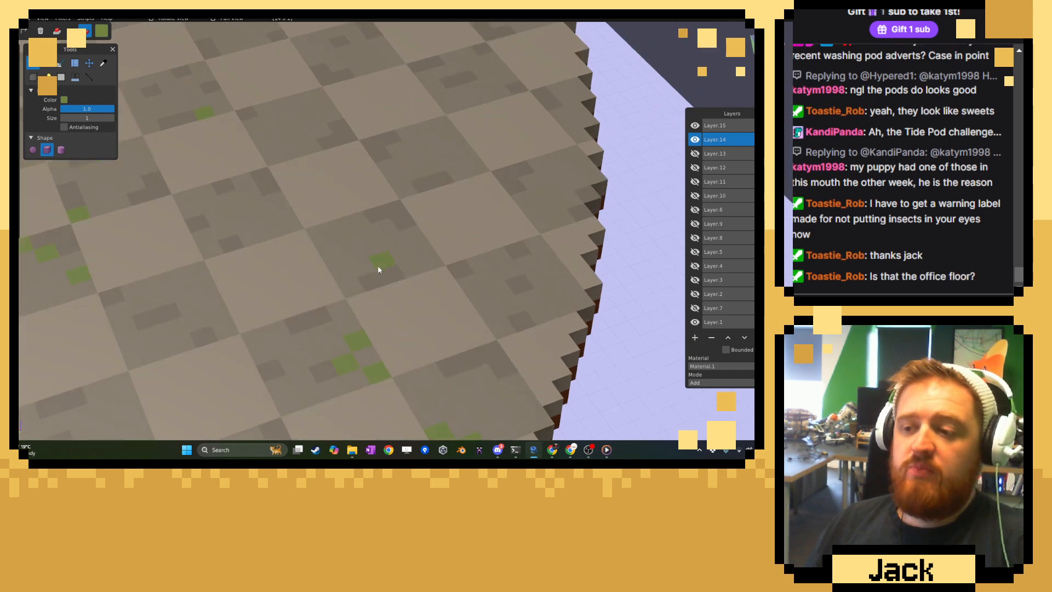
left_click(328, 236)
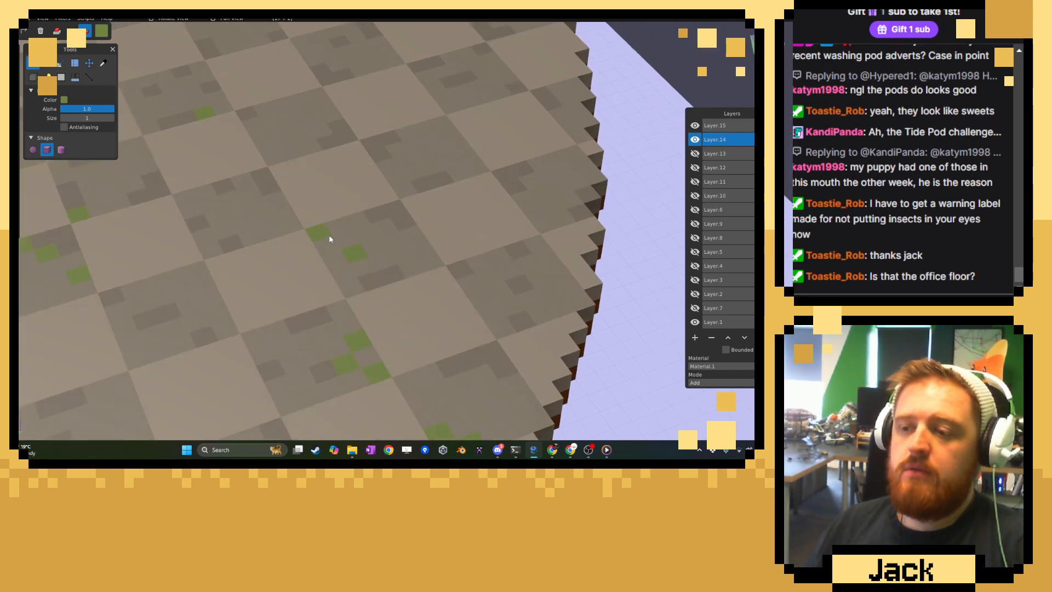
left_click(361, 225)
left_click(379, 230)
Paint a two-voxel moss strip on the upper edge of the dark tile at the stepped outer rim.
right_click_drag(484, 265, 443, 294)
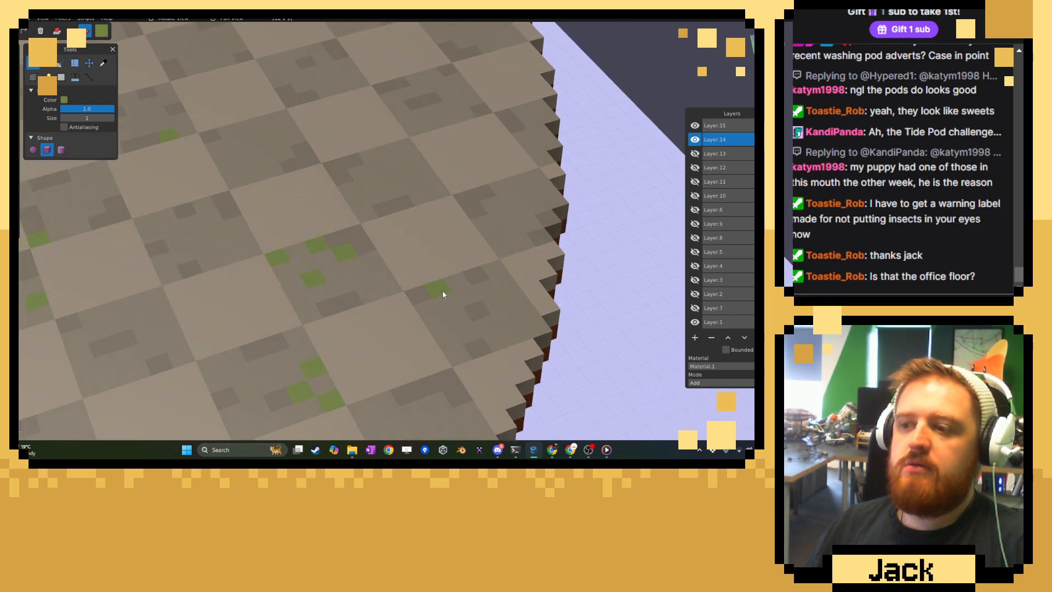
scroll(442, 295, "up", 3)
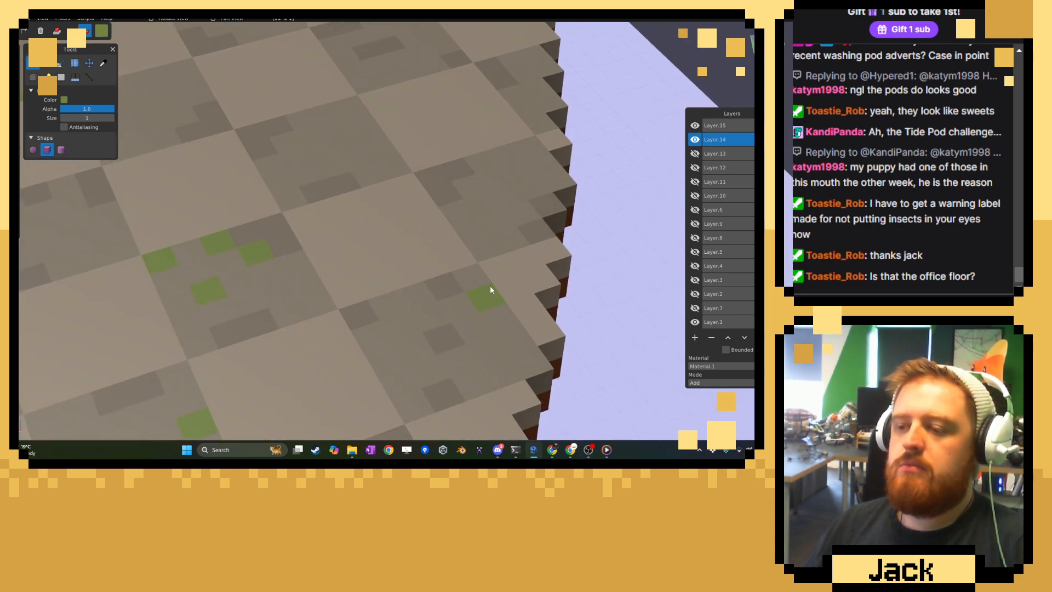
left_click(498, 296)
middle_click_drag(408, 221, 371, 255)
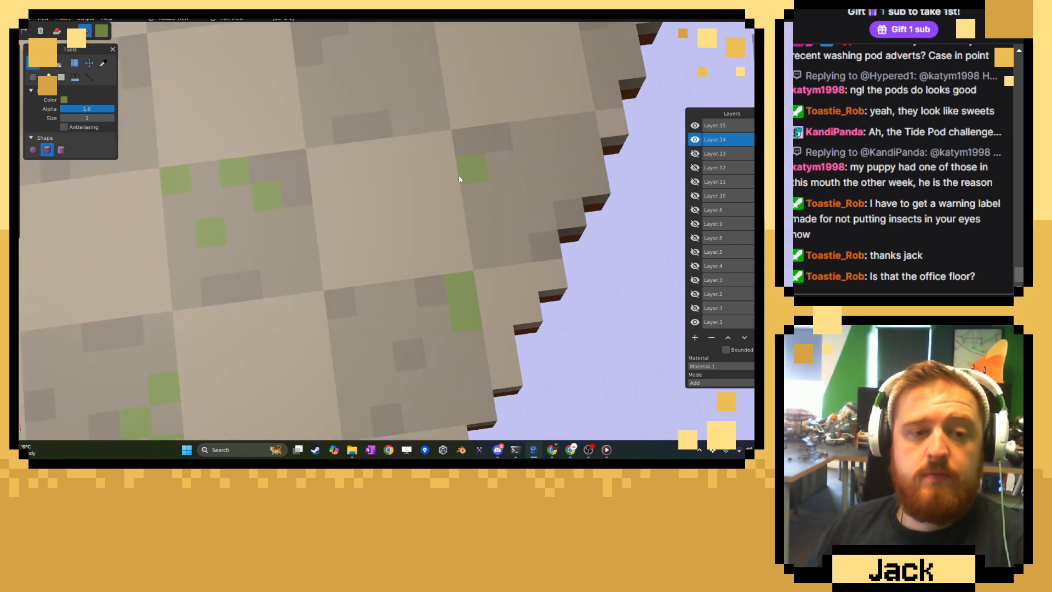
right_click_drag(460, 178, 395, 293)
scroll(417, 296, "down", 10)
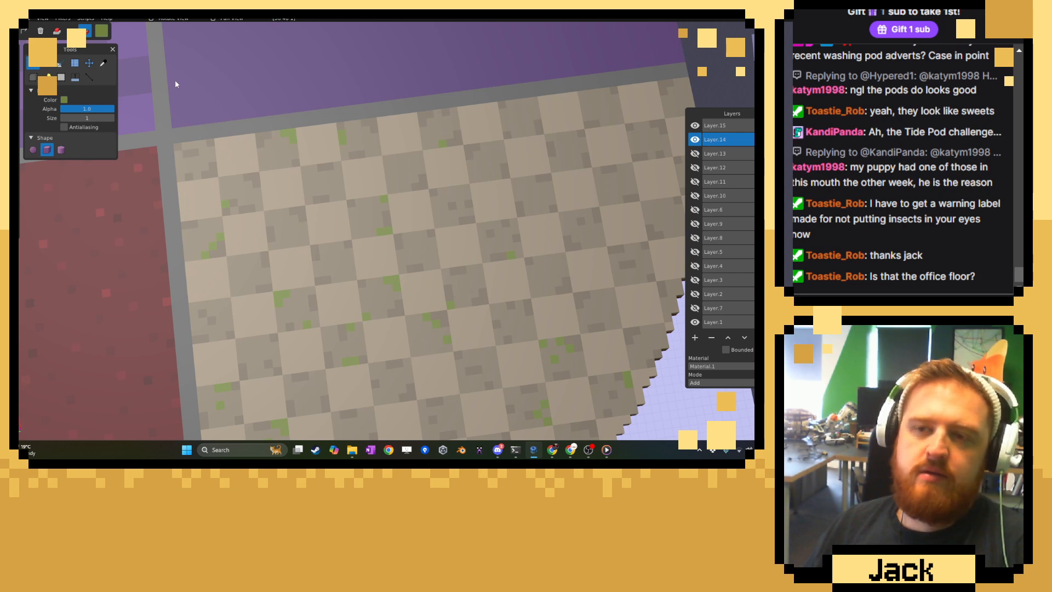
Try a darker green brush by outlining an irregular patch across several tiles in the floor's upper middle.
left_click(102, 31)
left_click(148, 87)
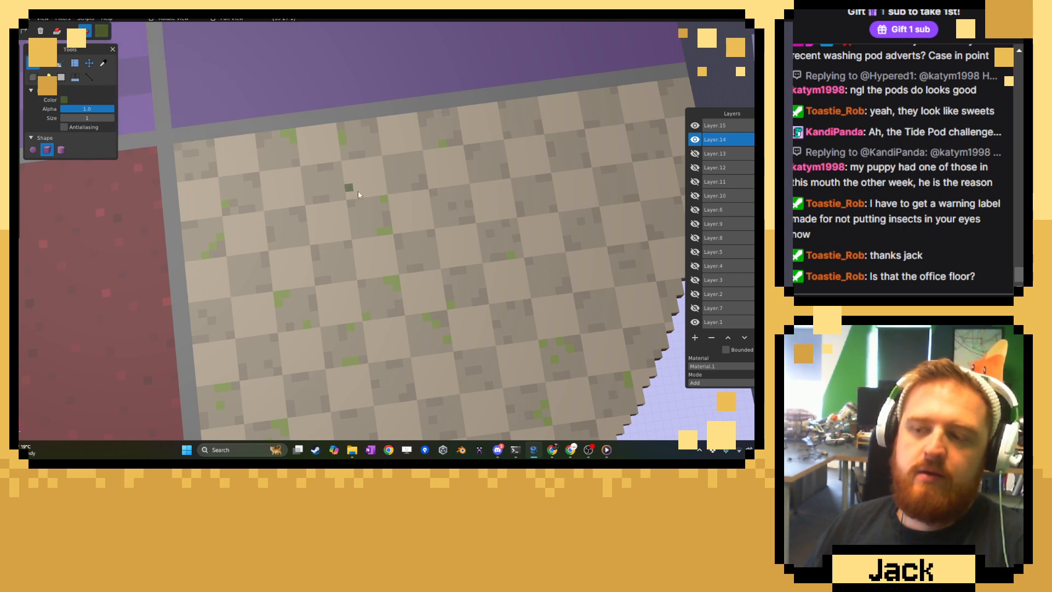
mouse_move(450, 225)
left_mouse_down()
mouse_move(452, 285)
mouse_move(470, 235)
left_mouse_up()
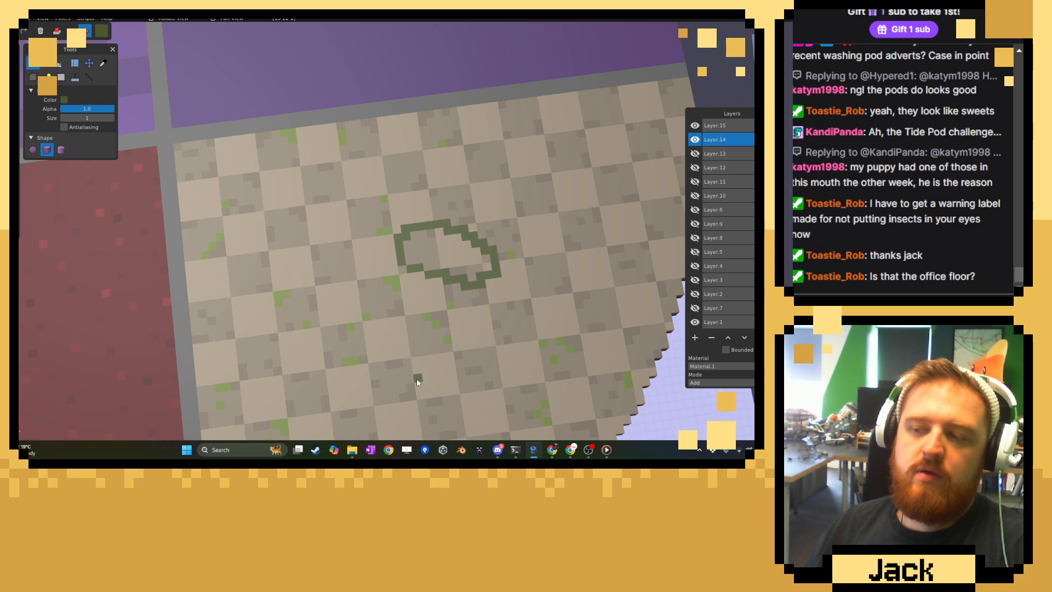
scroll(422, 379, "down", 3)
mouse_move(424, 377)
middle_mouse_down()
mouse_move(443, 296)
mouse_move(417, 360)
middle_mouse_up()
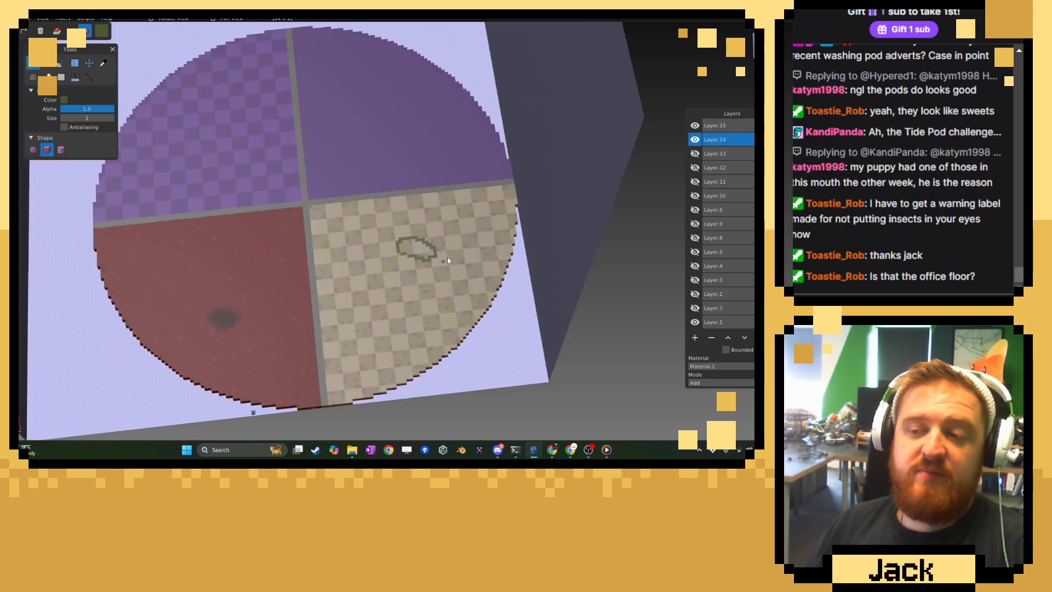
middle_click_drag(447, 256, 412, 239)
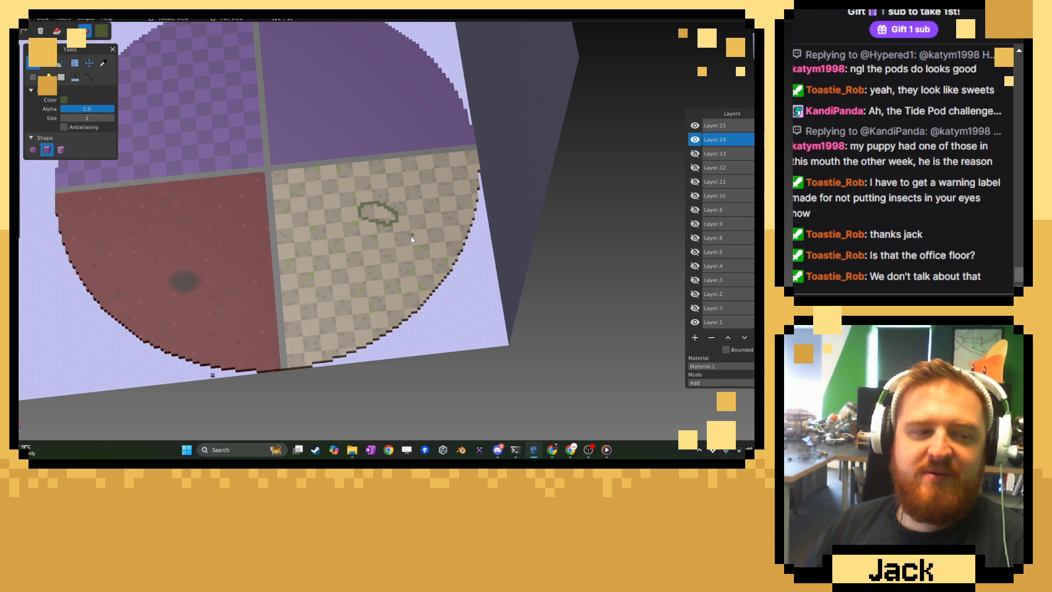
scroll(412, 239, "up", 2)
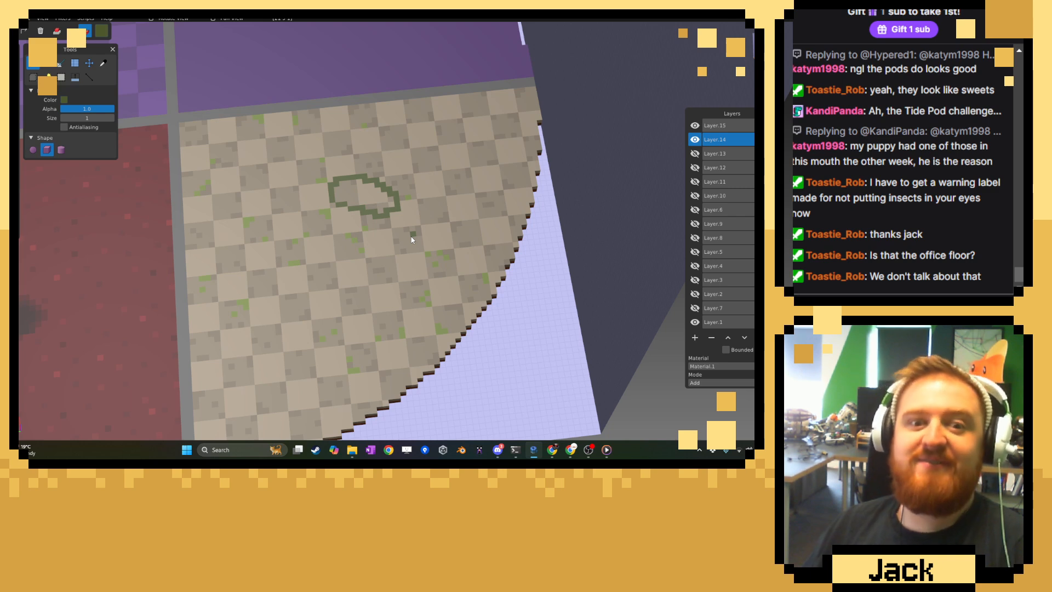
scroll(410, 240, "up", 2)
right_click_drag(409, 240, 409, 317)
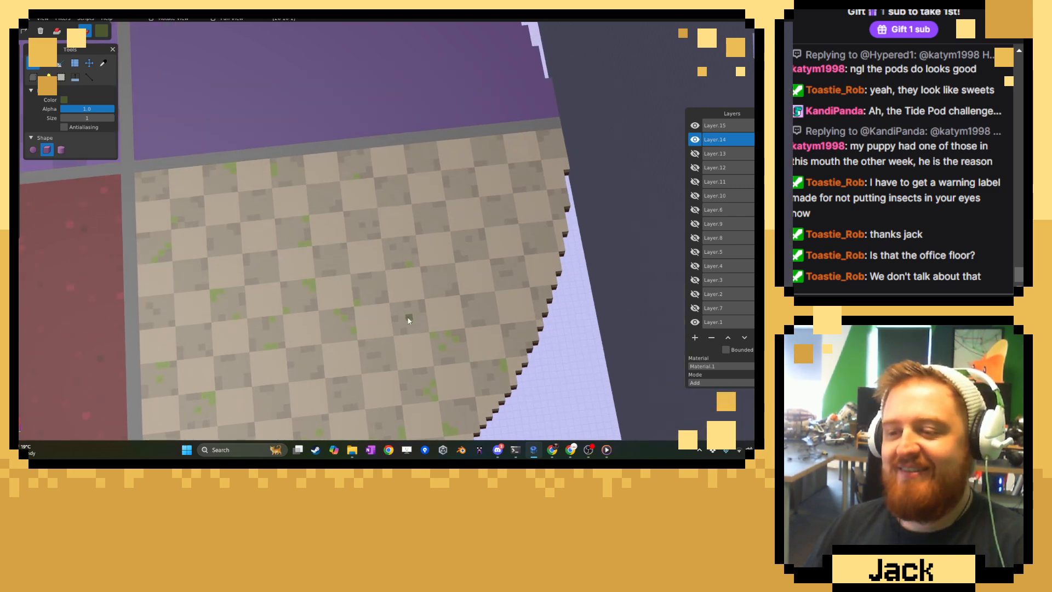
Sample the lighter moss green from the floor and paint strips and voxels on dark tiles at the purple divider's outer end.
scroll(408, 317, "up", 2)
left_click(100, 68)
scroll(230, 208, "up", 2)
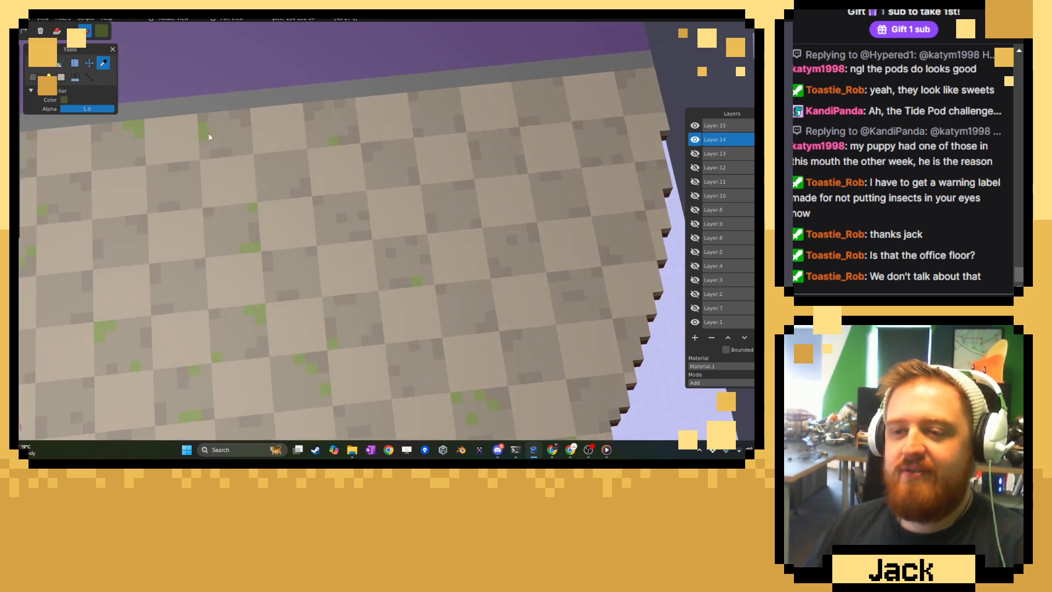
key("b")
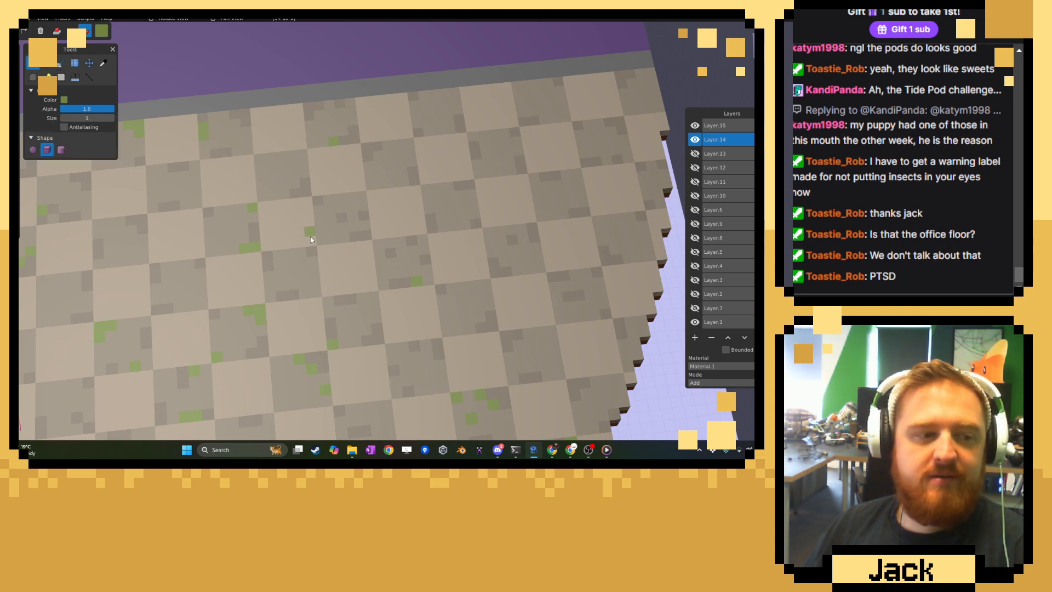
right_click_drag(418, 202, 261, 299)
scroll(261, 298, "up", 2)
left_click_drag(429, 191, 425, 179)
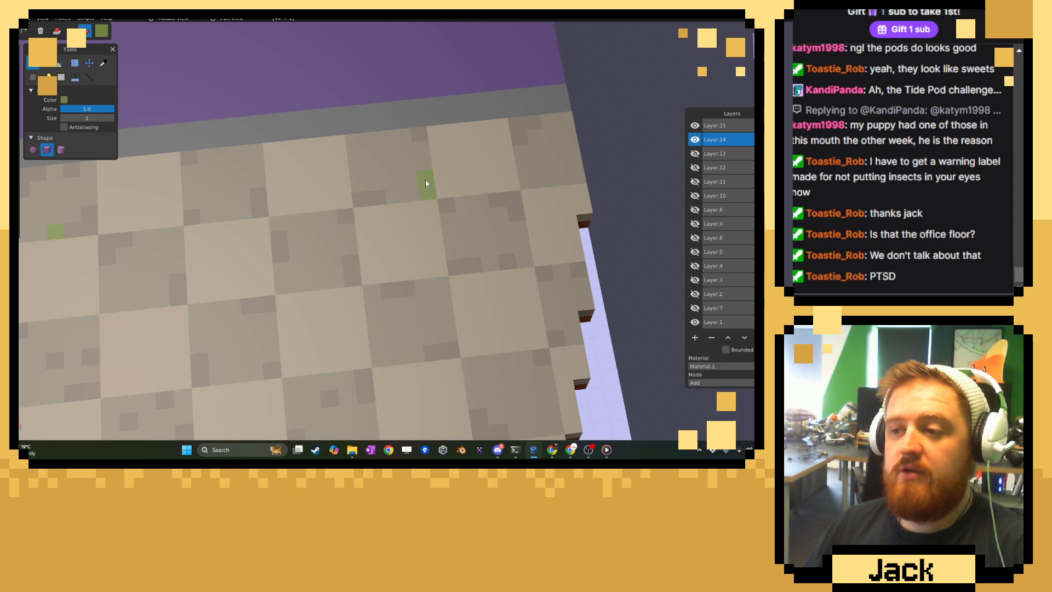
left_click(559, 180)
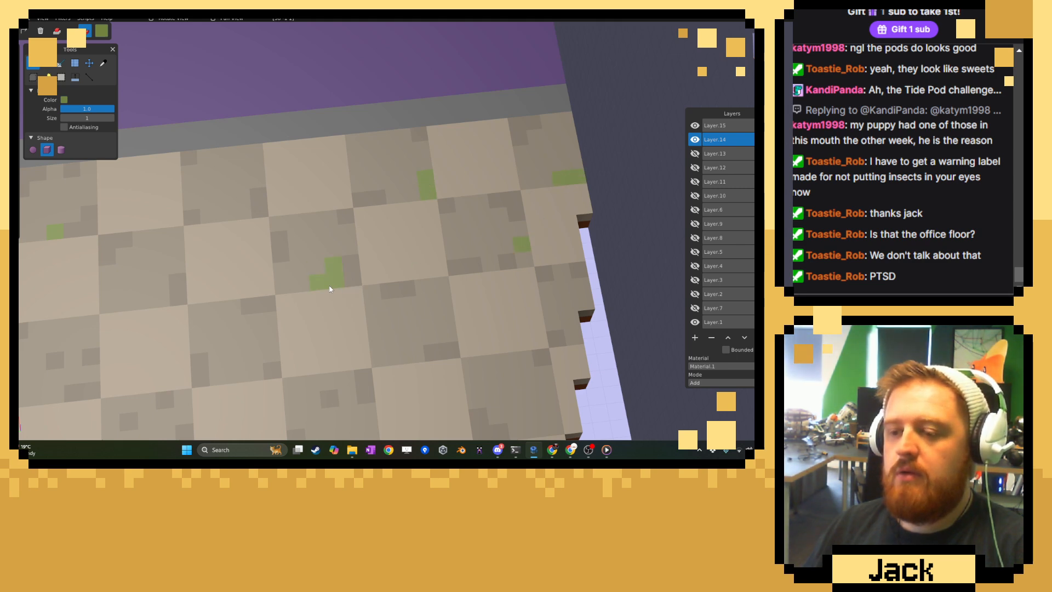
Paint moss voxels on dark tiles in the floor's far corner between the red room's divider and the curved rim.
scroll(351, 303, "down", 8)
right_click_drag(347, 326, 465, 146)
right_click_drag(337, 348, 288, 211)
left_click(283, 199)
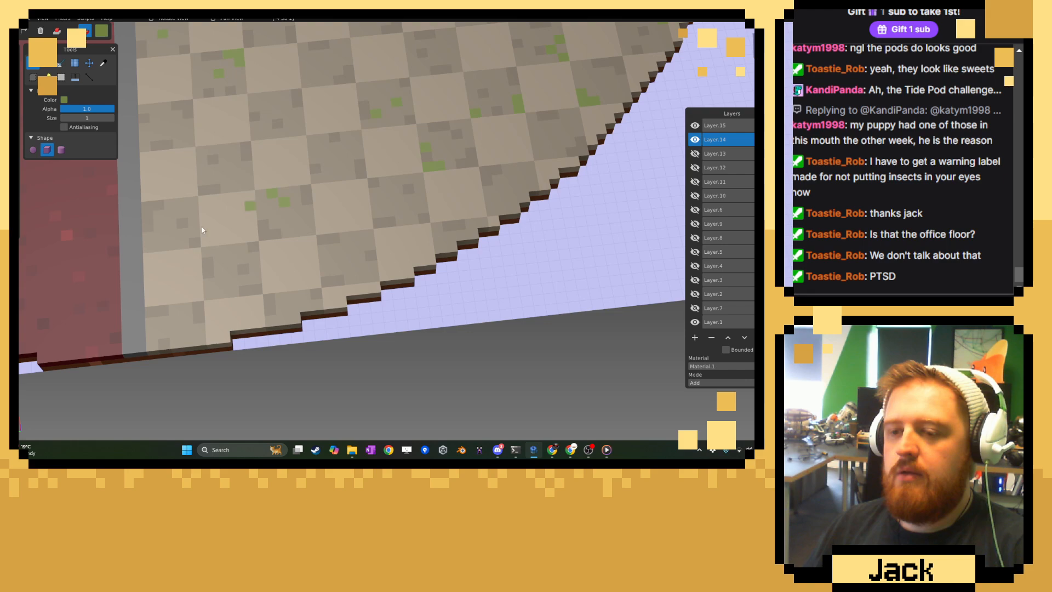
right_click_drag(388, 243, 285, 208)
Switch the brush to a slightly deeper moss green and extend the small patch on a dark tile in the floor's middle.
left_click(106, 65)
right_click_drag(277, 298, 448, 361)
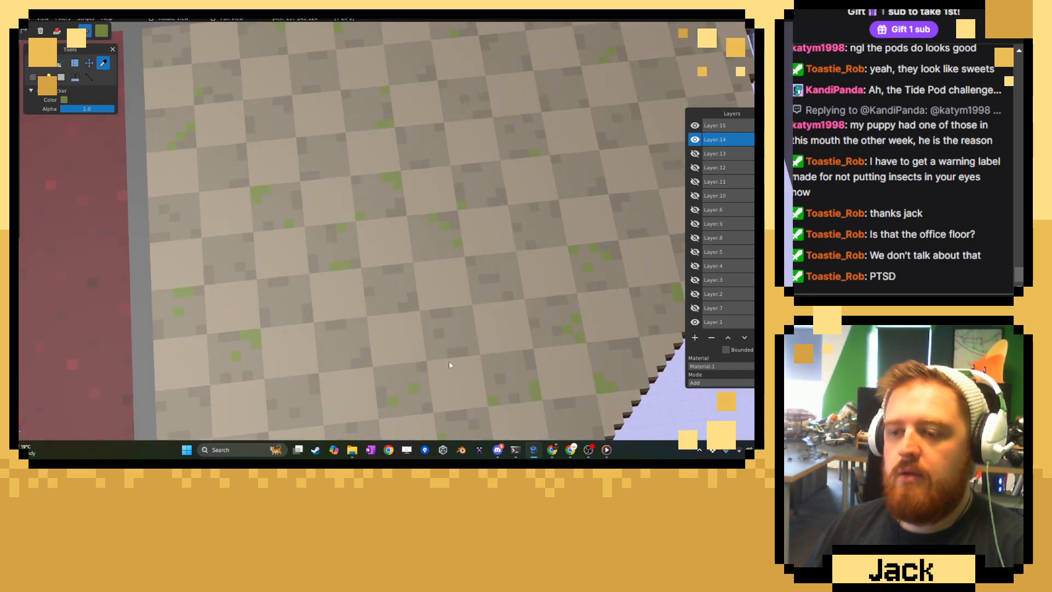
scroll(448, 361, "up", 4)
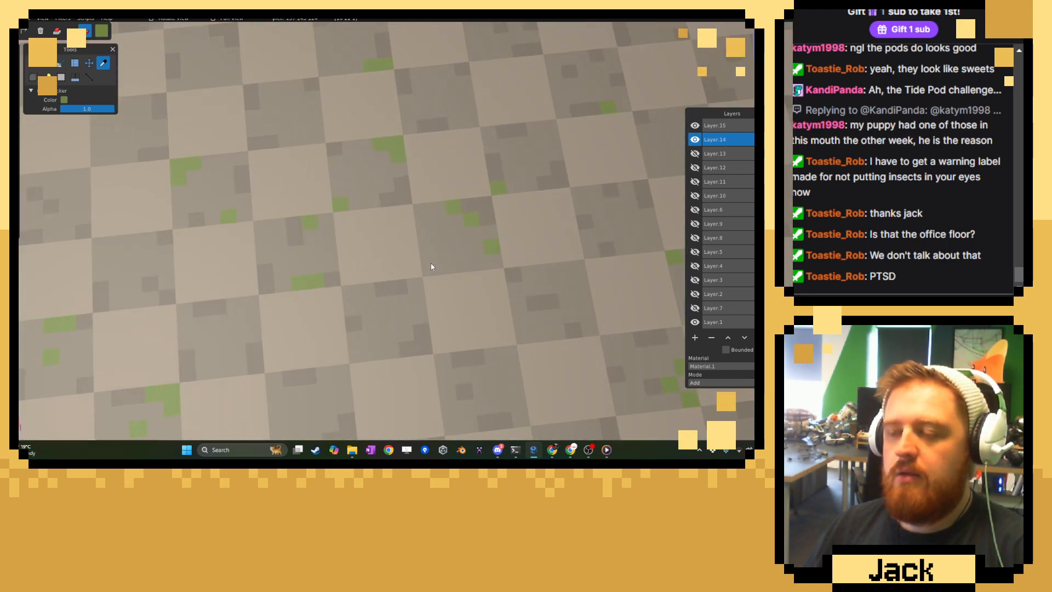
left_click(104, 33)
left_click(155, 81)
left_click(240, 85)
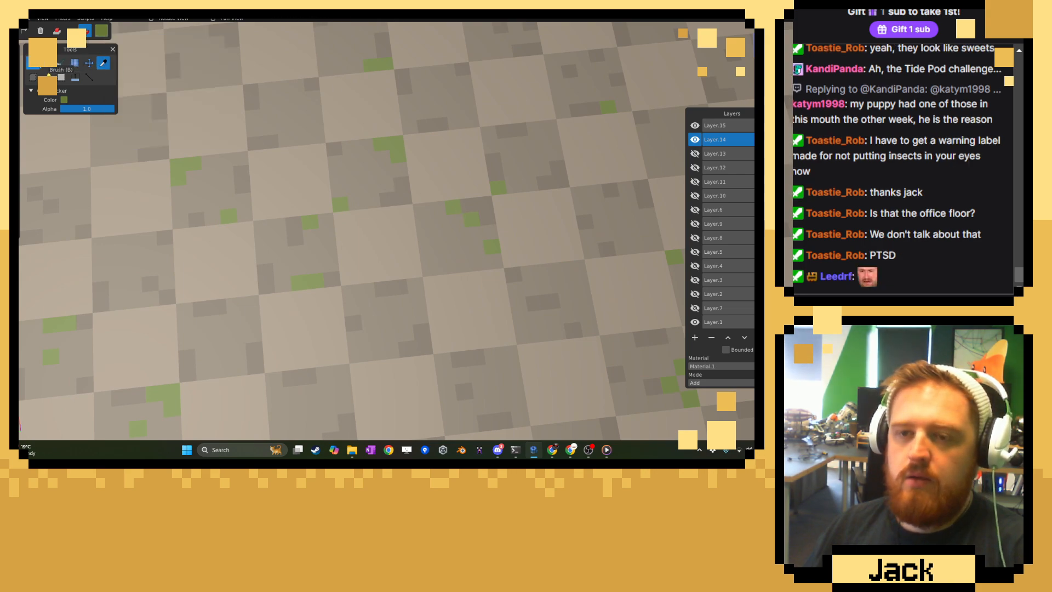
left_click(35, 64)
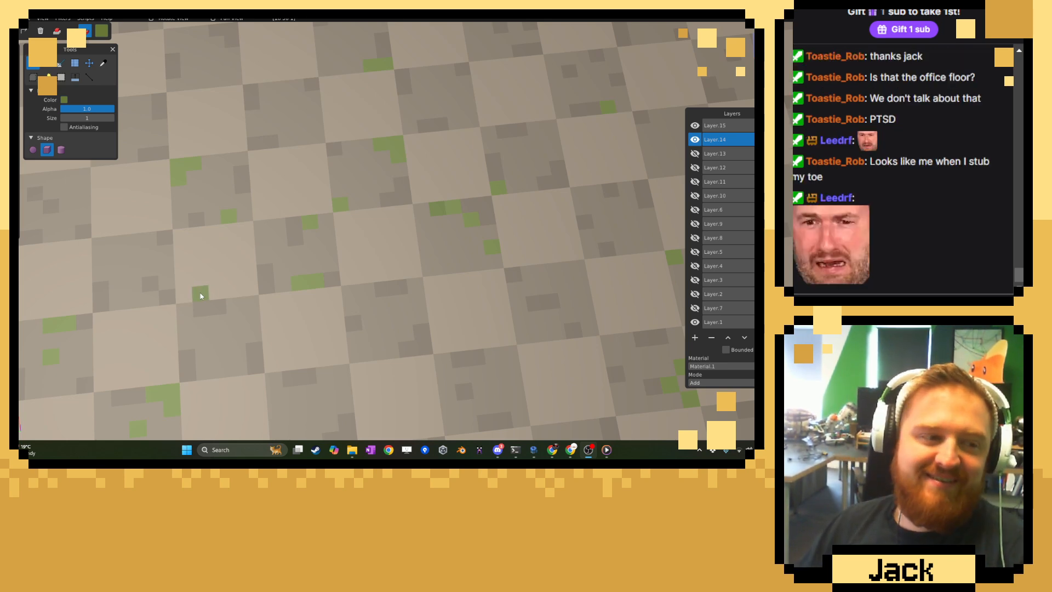
Add deeper green moss voxels along the purple divider and on the dark tile beside the stepped rim.
middle_click_drag(296, 286, 452, 273)
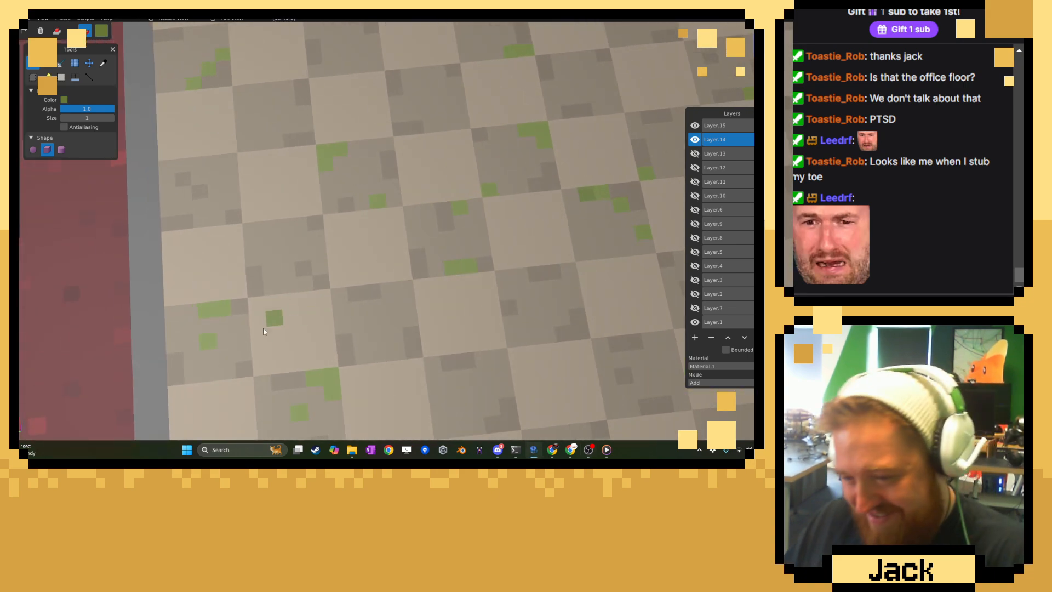
middle_click_drag(274, 317, 299, 295)
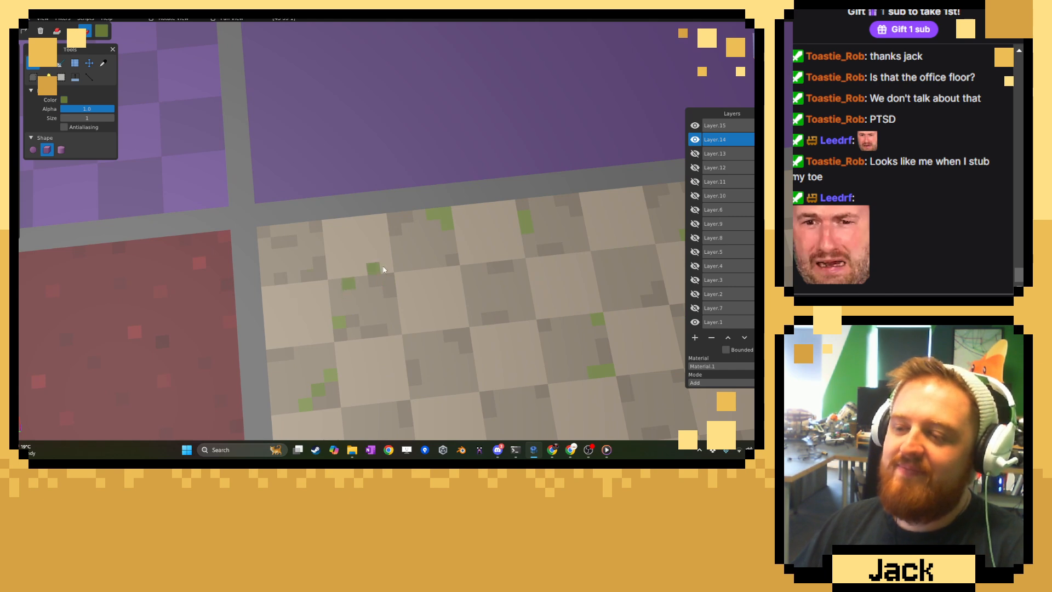
middle_click_drag(429, 265, 176, 270)
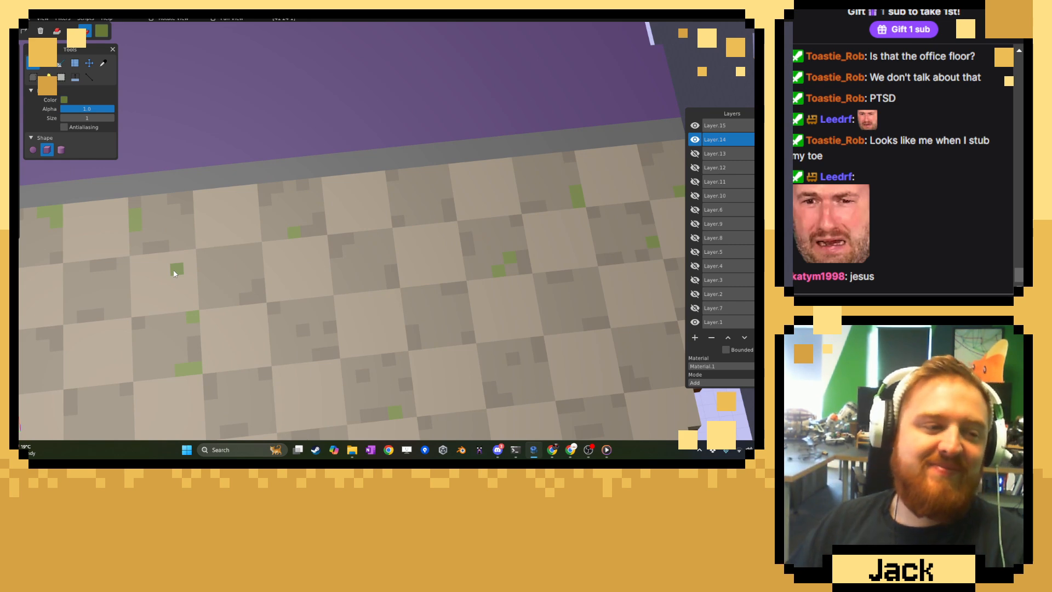
right_click_drag(525, 249, 326, 246)
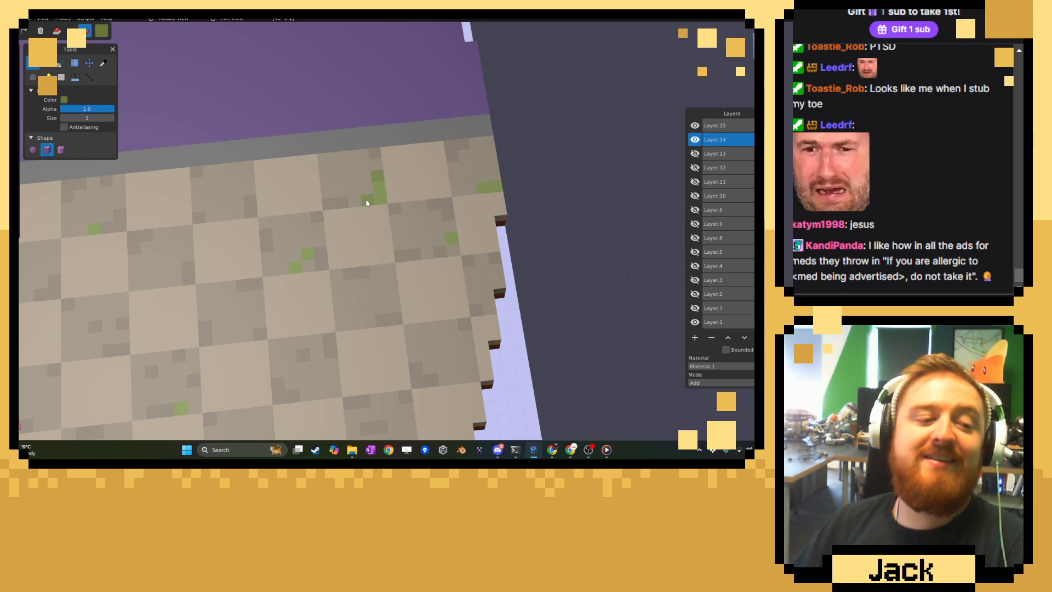
scroll(431, 246, "up", 1)
right_click_drag(434, 314, 404, 208)
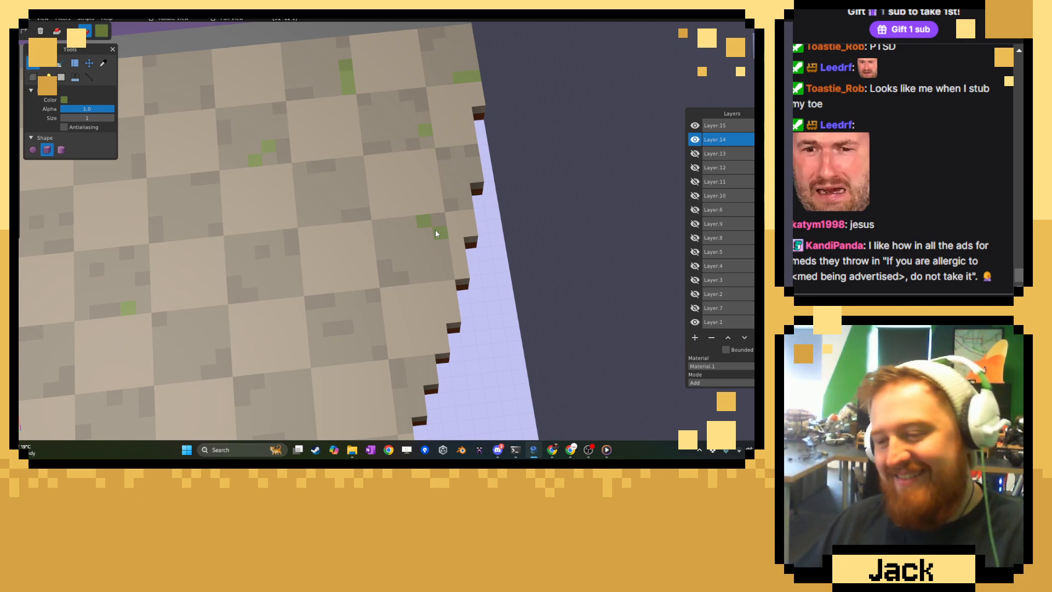
Check the overall moss spread and extend the moss patch on the dark tile along the floor's curved rim.
scroll(424, 286, "down", 2)
scroll(424, 285, "down", 5)
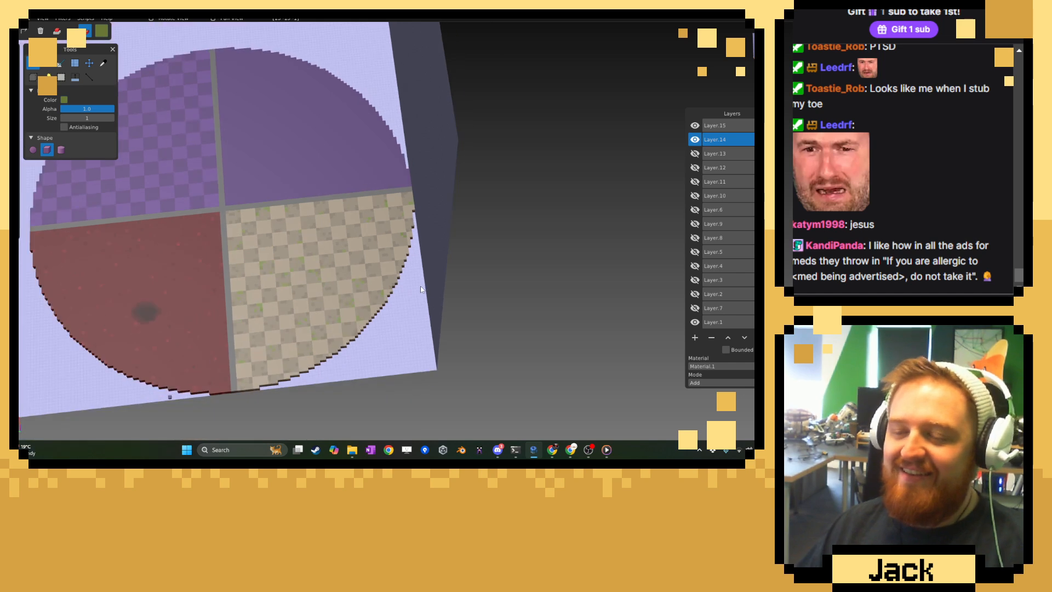
scroll(367, 248, "down", 1)
scroll(369, 274, "up", 4)
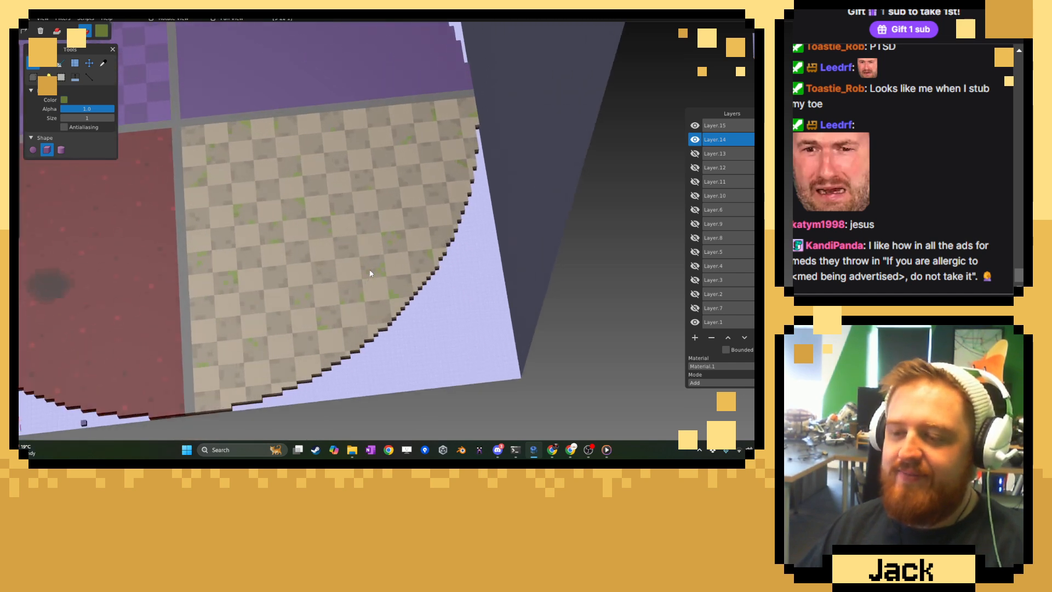
scroll(394, 225, "up", 3)
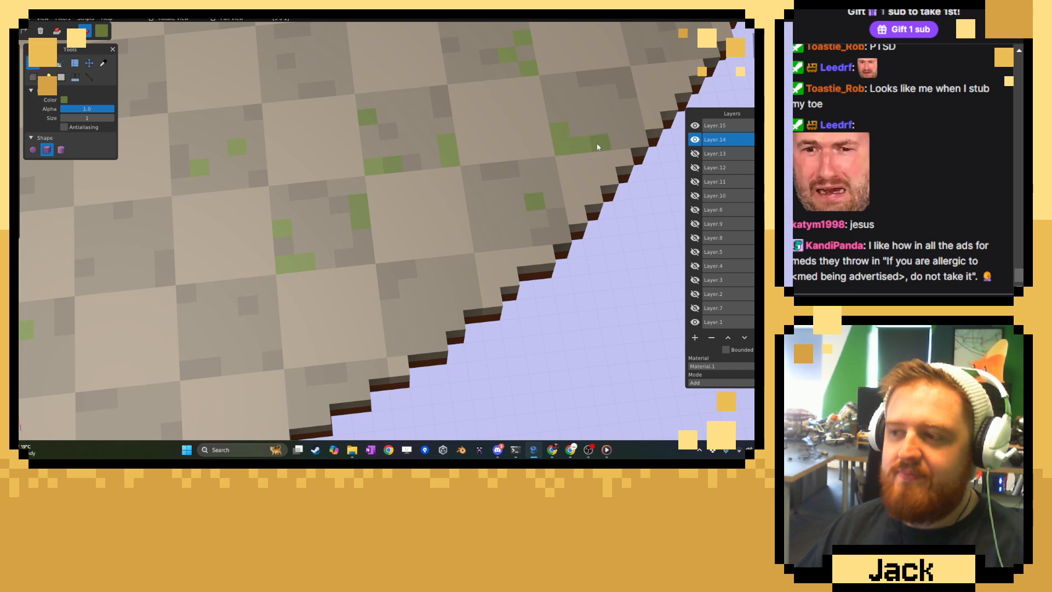
scroll(346, 307, "up", 3)
right_click_drag(424, 217, 603, 366)
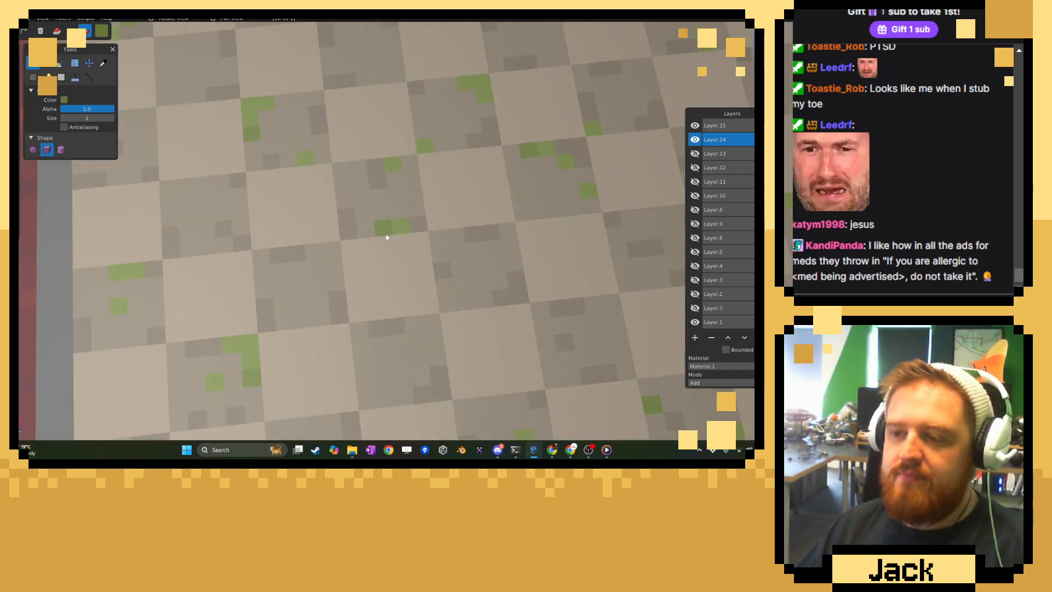
Add moss voxels to the existing patches on dark tiles near the red room's divider.
right_click_drag(224, 428, 363, 258)
left_click(308, 296)
right_click_drag(388, 342, 386, 162)
right_click_drag(348, 118, 371, 378)
mouse_move(328, 192)
right_mouse_down()
mouse_move(335, 232)
mouse_move(404, 249)
right_mouse_up()
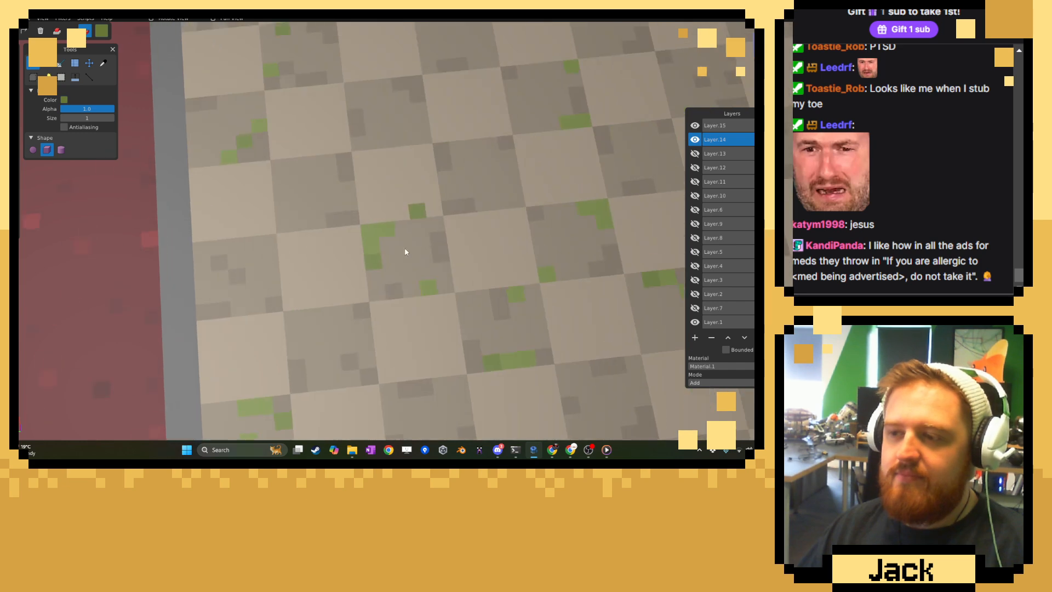
mouse_move(291, 140)
right_mouse_down()
mouse_move(331, 120)
mouse_move(351, 173)
right_mouse_up()
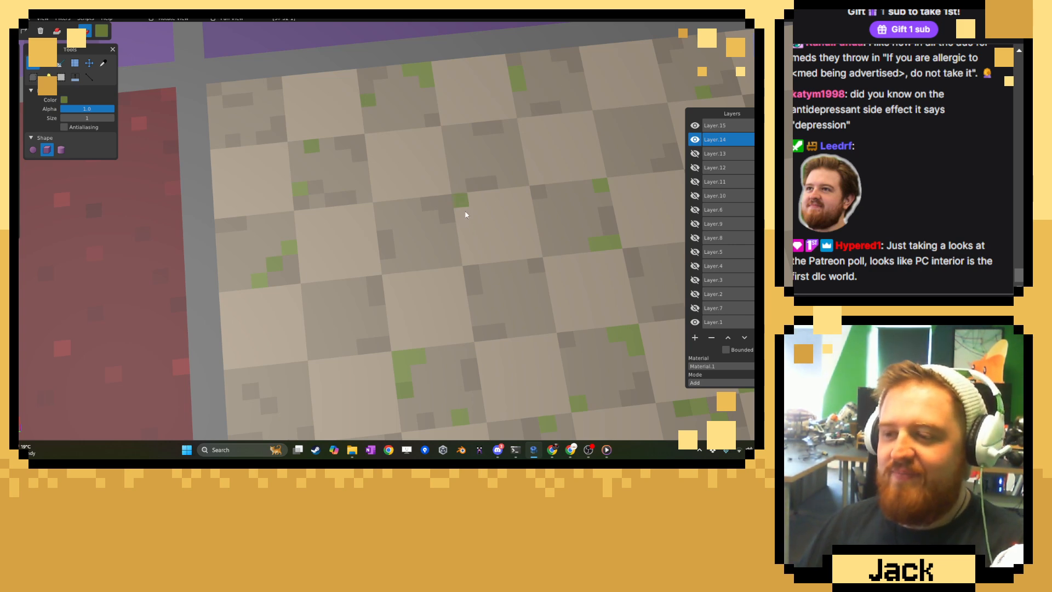
Paint a small corner patch of deeper green moss on a bare dark tile in the floor's middle.
scroll(578, 245, "down", 5)
right_click_drag(568, 244, 334, 221)
scroll(335, 222, "up", 5)
left_click_drag(440, 275, 452, 264)
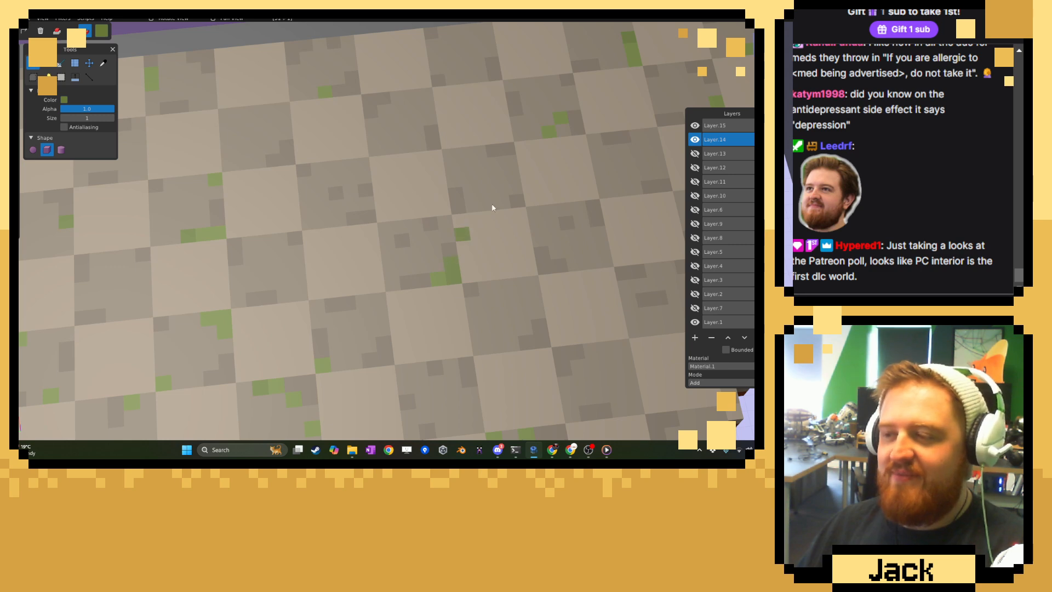
Extend the moss patches on dark tiles from the purple divider down along the stepped outer rim.
right_click_drag(569, 139, 479, 209)
scroll(479, 209, "up", 1)
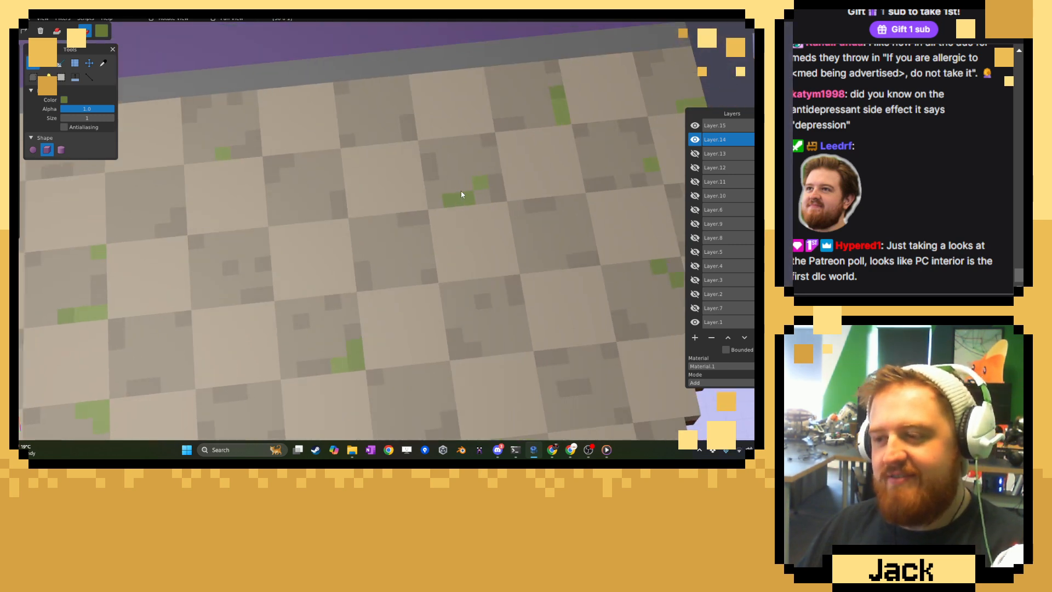
right_click_drag(483, 186, 360, 250)
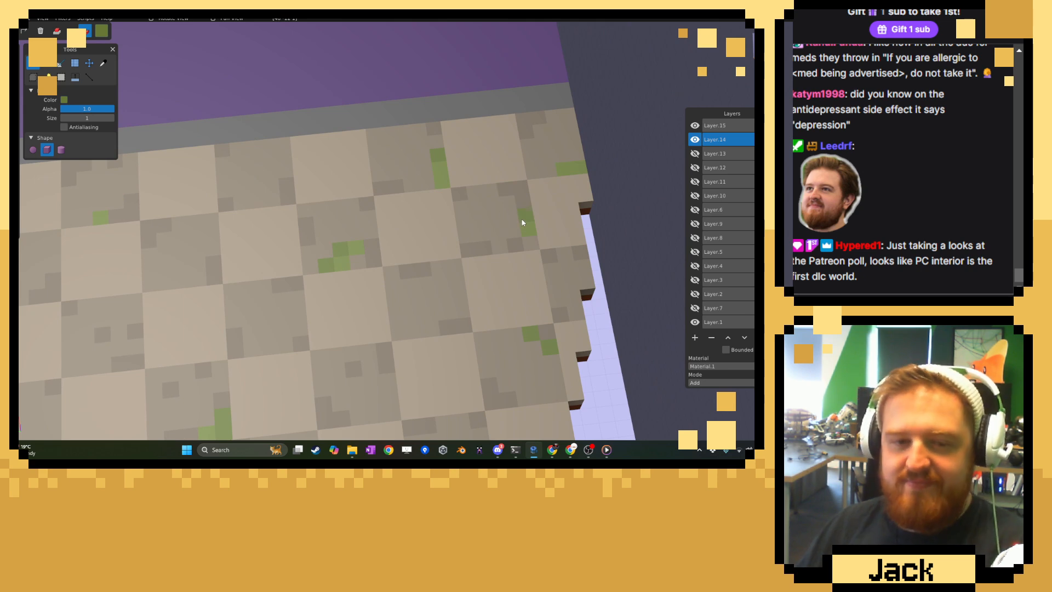
right_click_drag(452, 265, 457, 108)
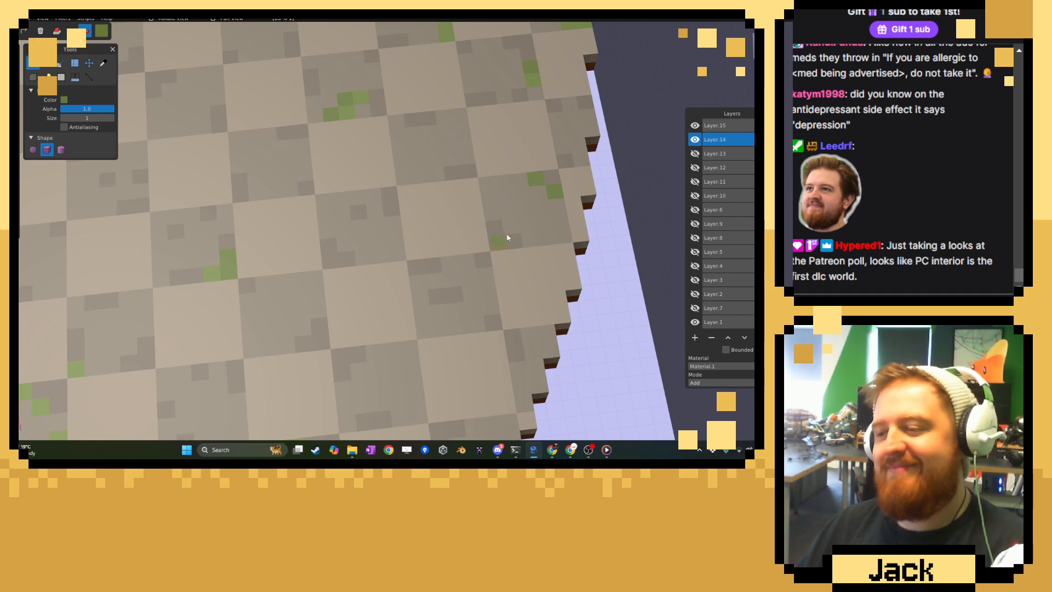
right_click_drag(174, 299, 286, 103)
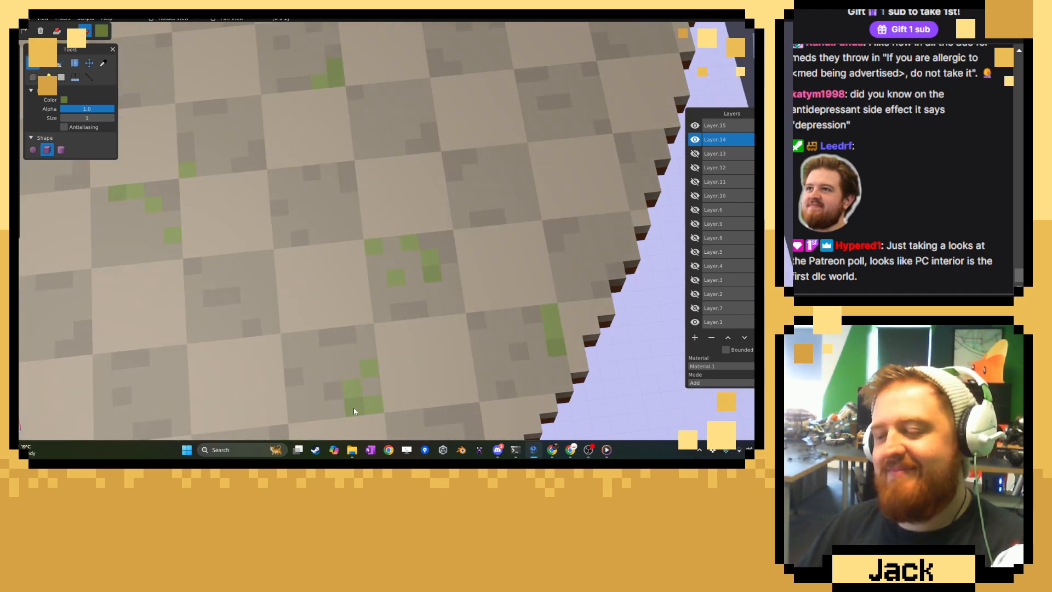
right_click_drag(353, 408, 403, 251)
Sample the light tile colour and shift it to a darker tan for the brush.
scroll(403, 254, "down", 10)
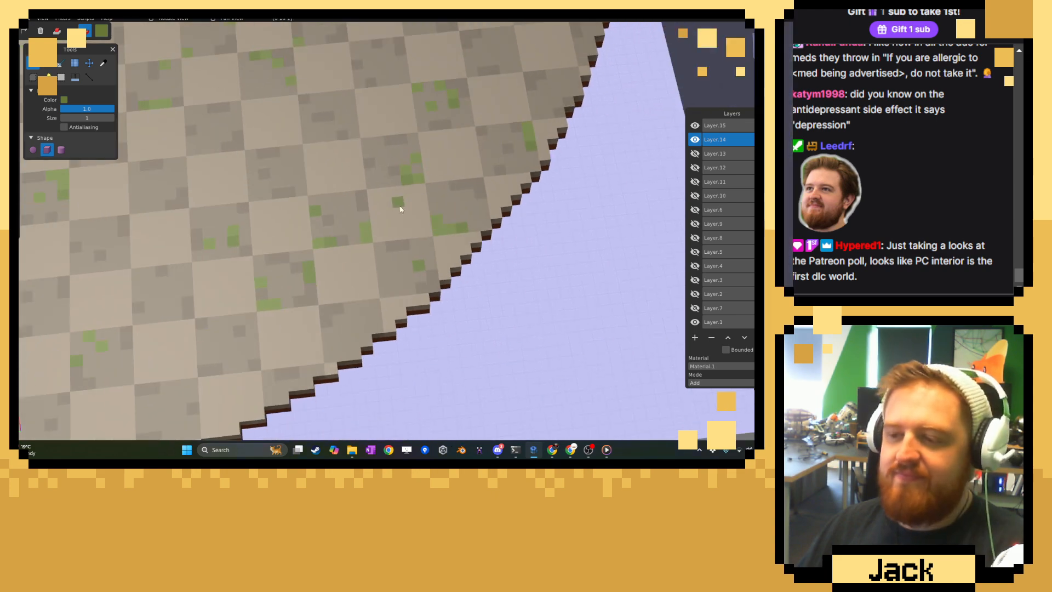
scroll(378, 84, "down", 5)
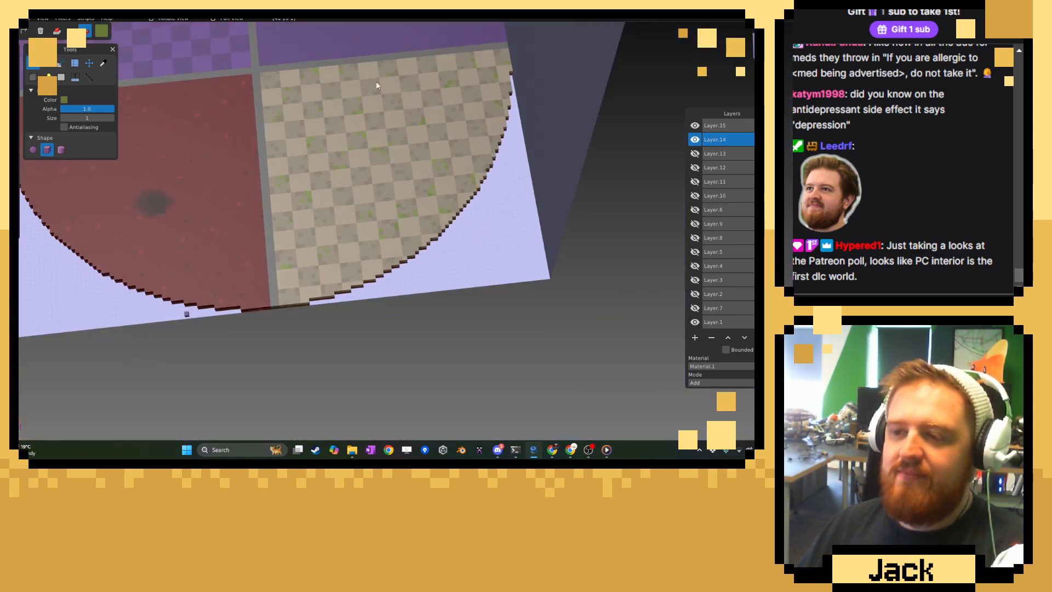
middle_click_drag(378, 84, 487, 111)
scroll(489, 108, "up", 10)
right_click_drag(488, 107, 313, 184)
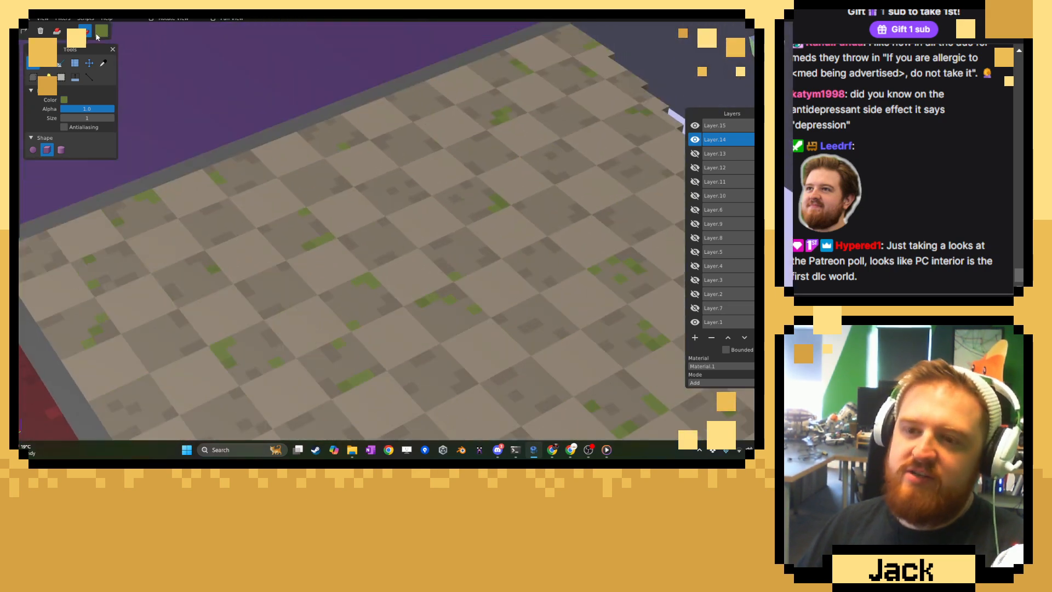
left_click(103, 63)
scroll(330, 246, "up", 8)
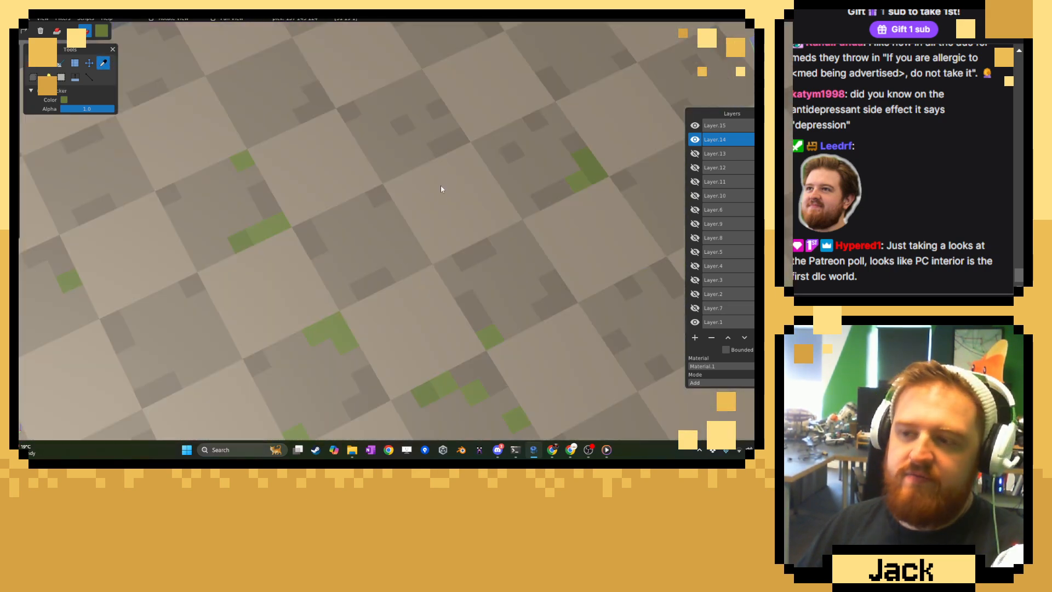
left_click(442, 202)
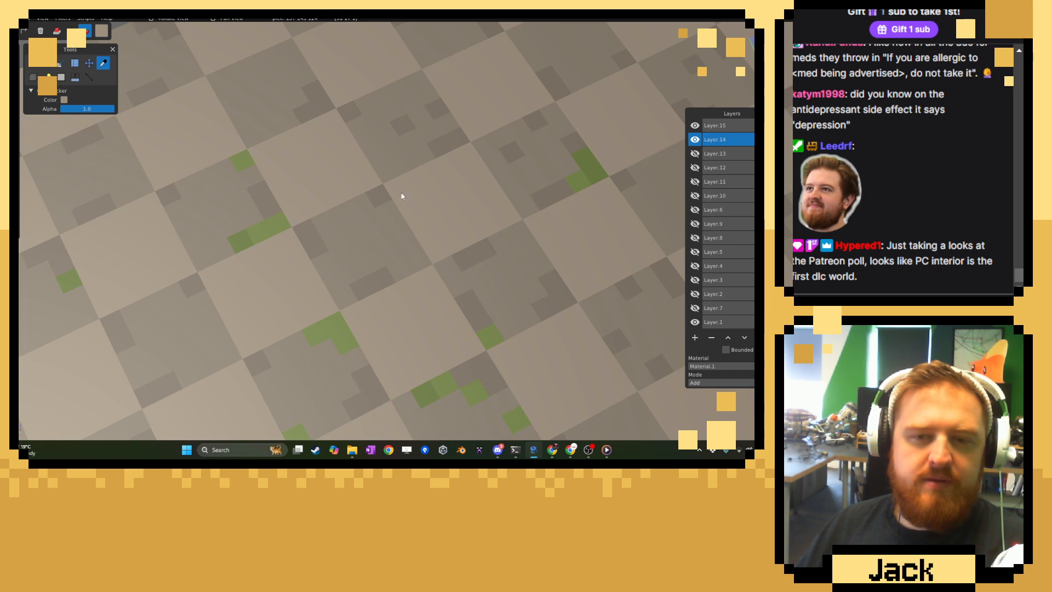
left_click(101, 31)
left_click_drag(123, 67, 130, 66)
left_click(76, 64)
left_click(38, 65)
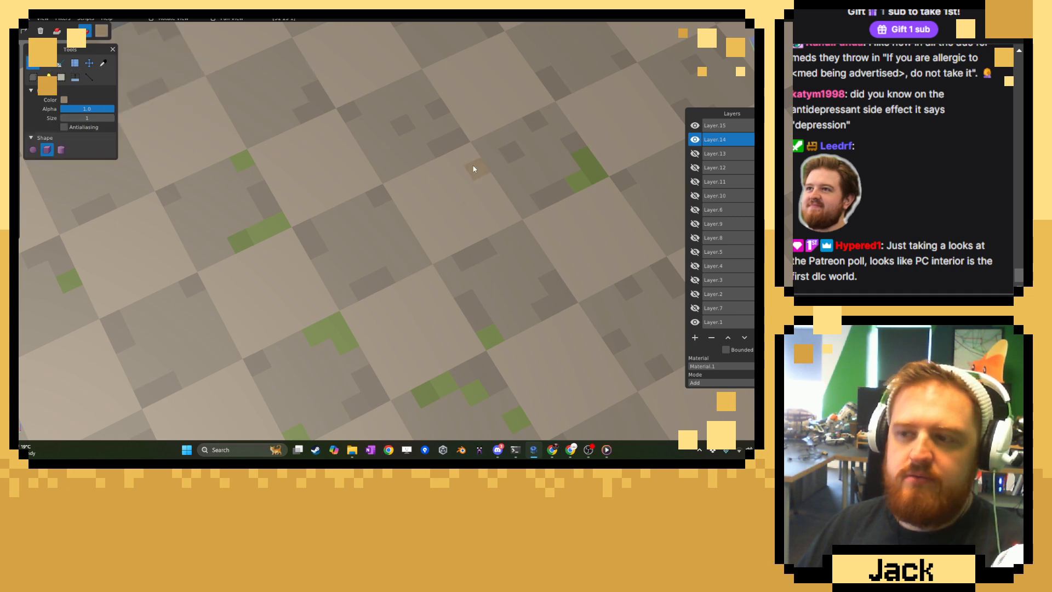
Paint tan weathering voxels and short strips on two neighbouring light tiles in the floor's middle.
left_click(424, 194)
left_click(471, 230)
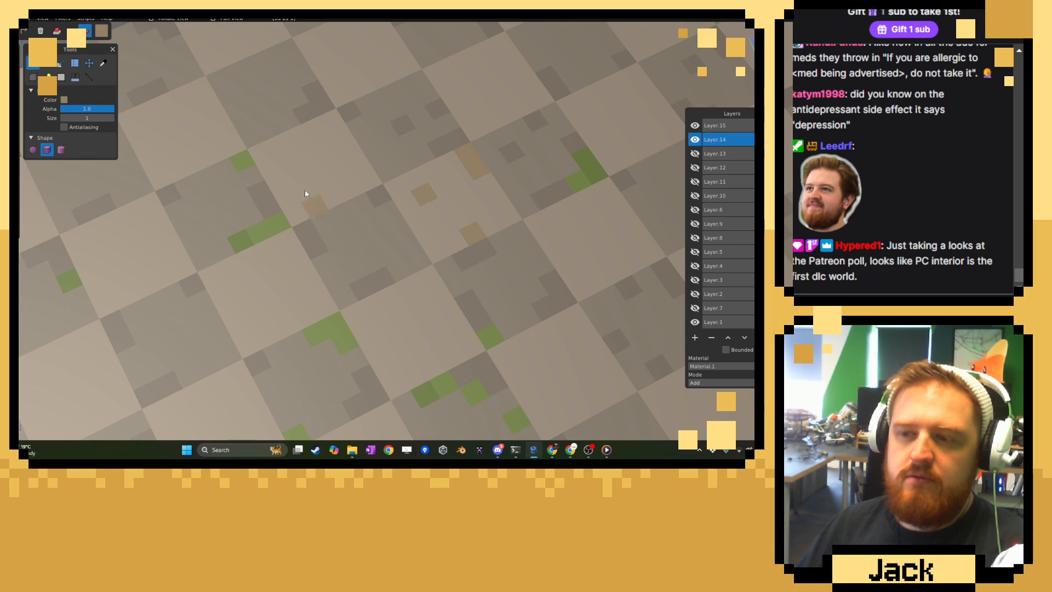
left_click_drag(314, 140, 281, 154)
Scatter single tan voxels over three more light tiles around the ones already weathered.
left_click(136, 270)
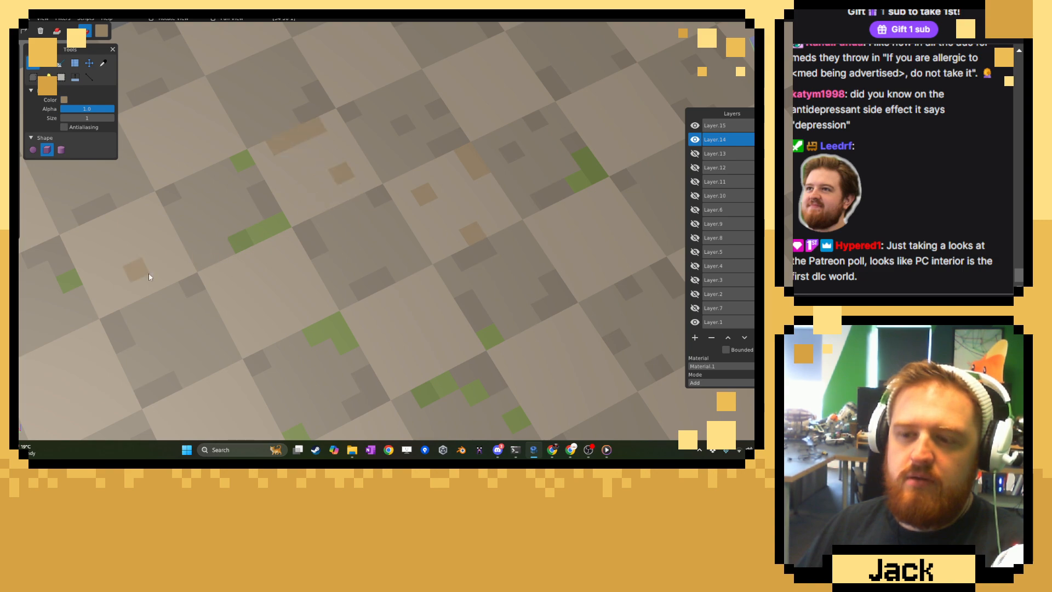
left_click(100, 245)
left_click(184, 268)
left_click(160, 178)
left_click(181, 130)
left_click(146, 110)
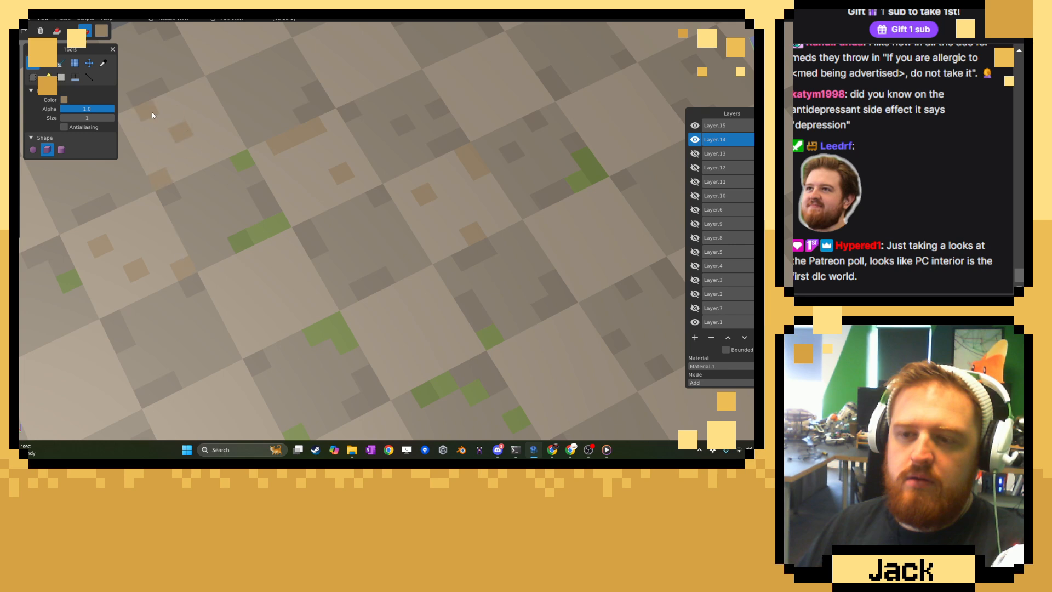
left_click(200, 86)
left_click(373, 80)
left_click(349, 41)
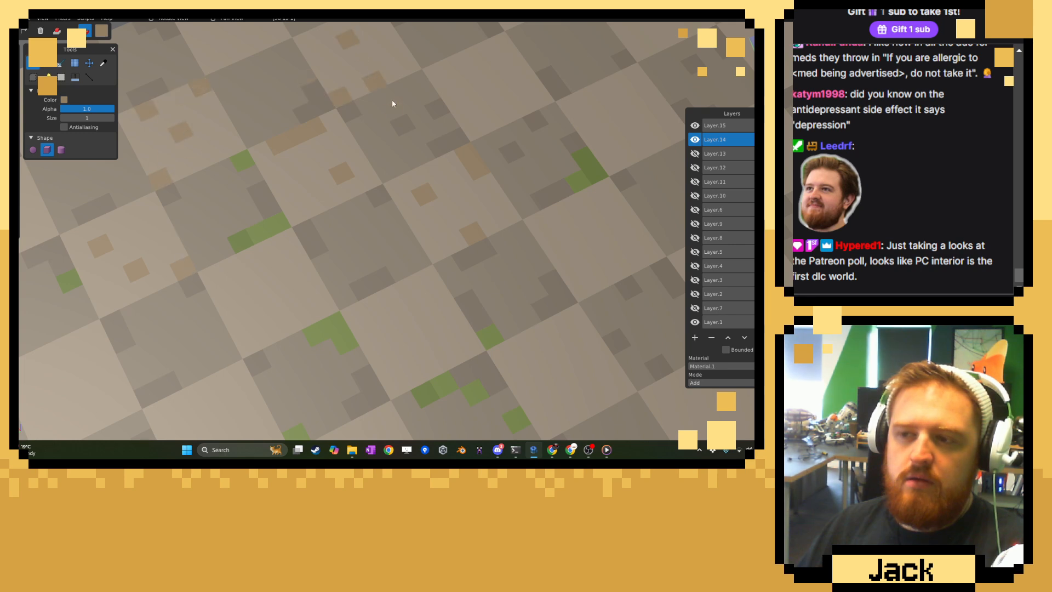
Continue the tan weathering toward the purple divider, placing two voxels on the light tile bordering it.
right_click_drag(394, 102, 489, 249)
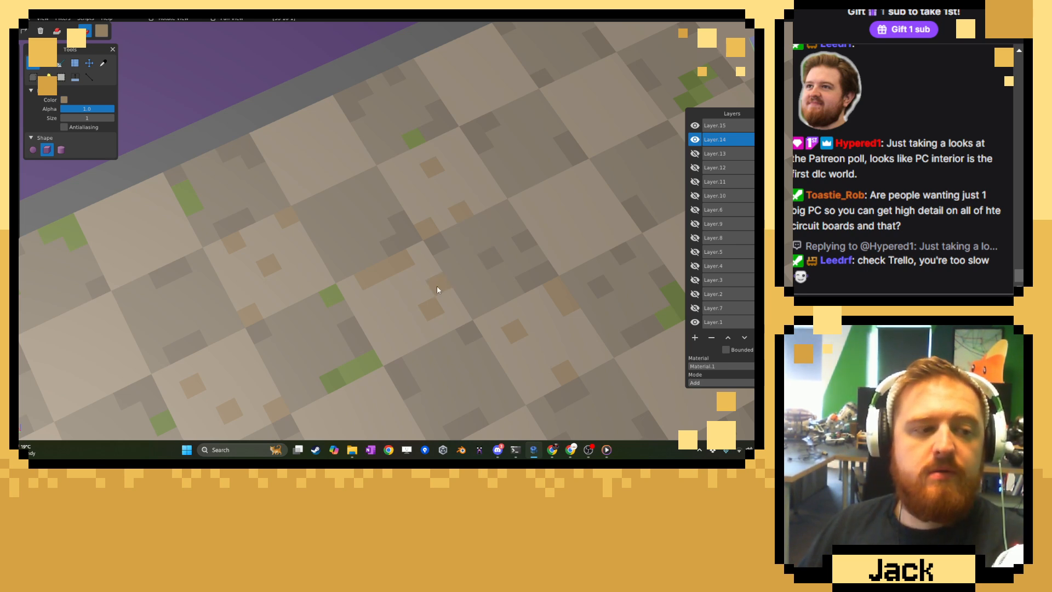
middle_click_drag(437, 244, 406, 193)
left_click(412, 195)
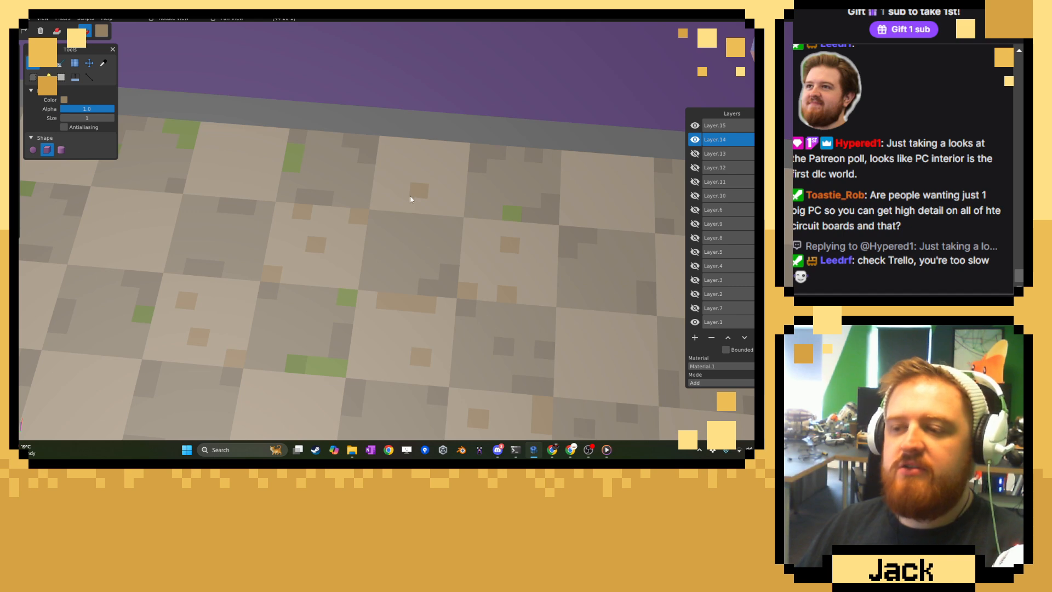
left_click(399, 165)
Paint tan voxels on the light tile between two moss patches at the purple divider and on the next light tile toward the corner.
left_click(271, 180)
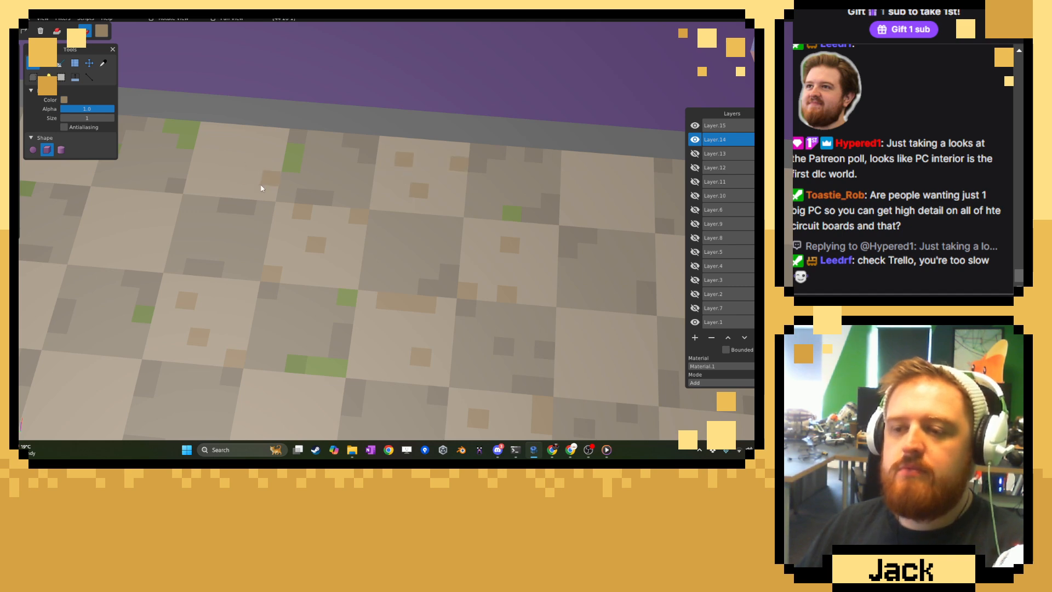
left_click(202, 159)
left_click(244, 133)
left_click(214, 189)
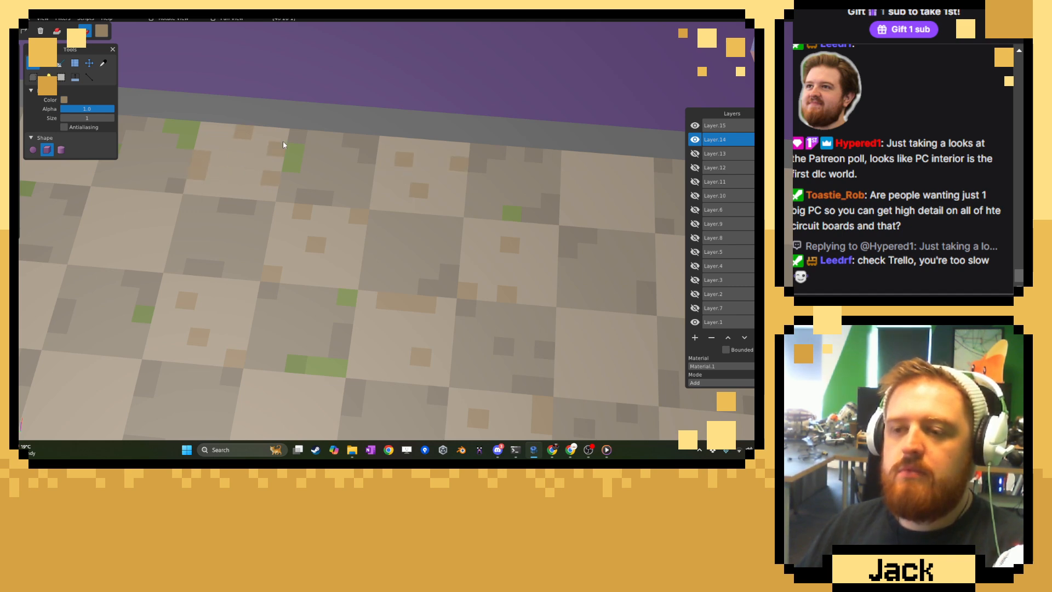
mouse_move(296, 138)
middle_mouse_down()
mouse_move(183, 211)
mouse_move(374, 208)
middle_mouse_up()
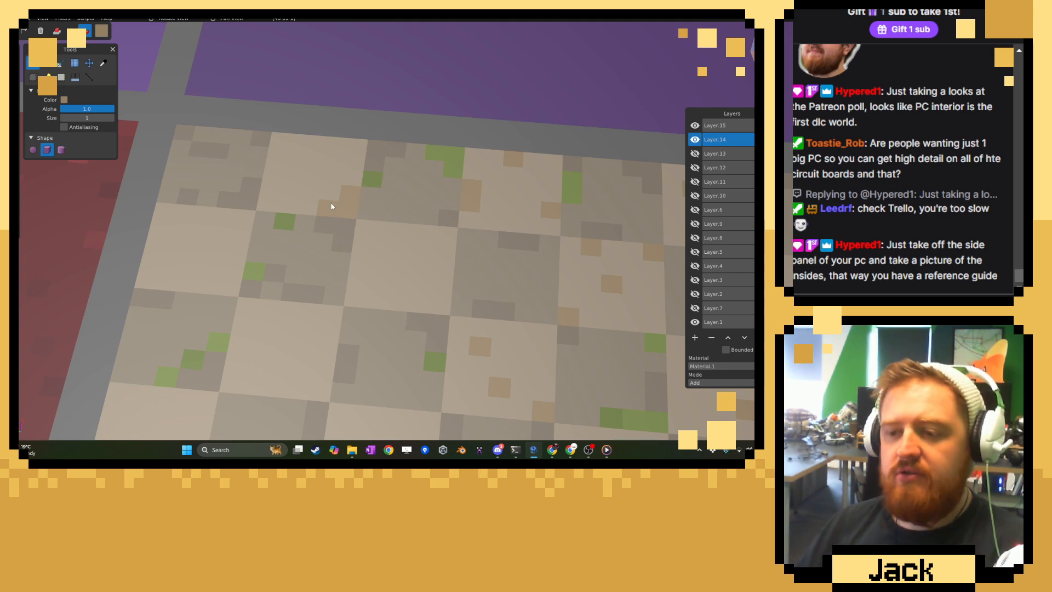
Paint tan weathering voxels on the light tile beside the red-room divider and on the light tile at the purple divider near the corner.
left_click_drag(170, 216, 198, 231)
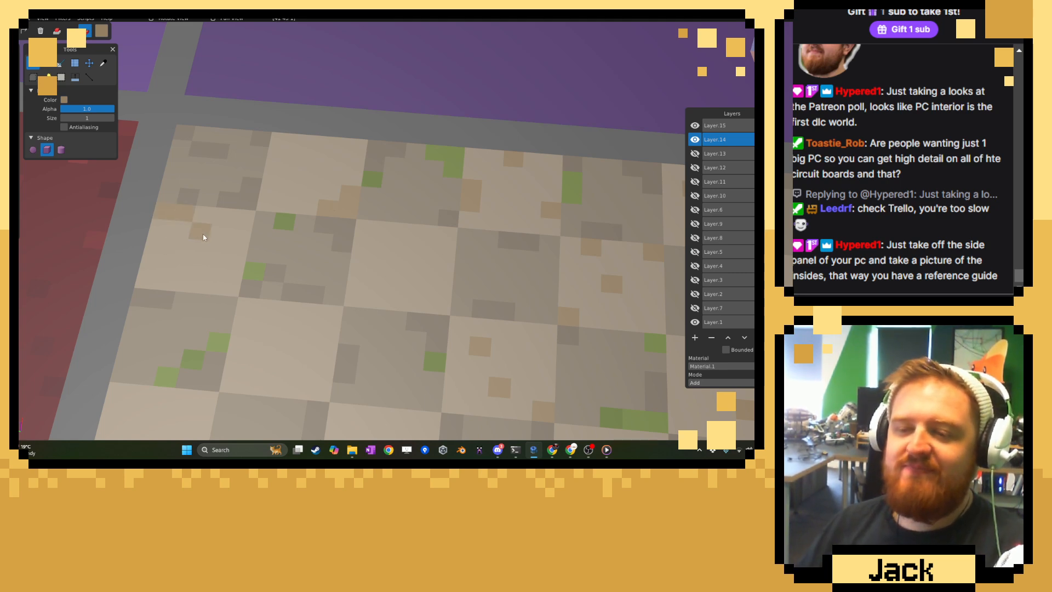
left_click(152, 262)
left_click(230, 287)
left_click(267, 204)
left_click(274, 170)
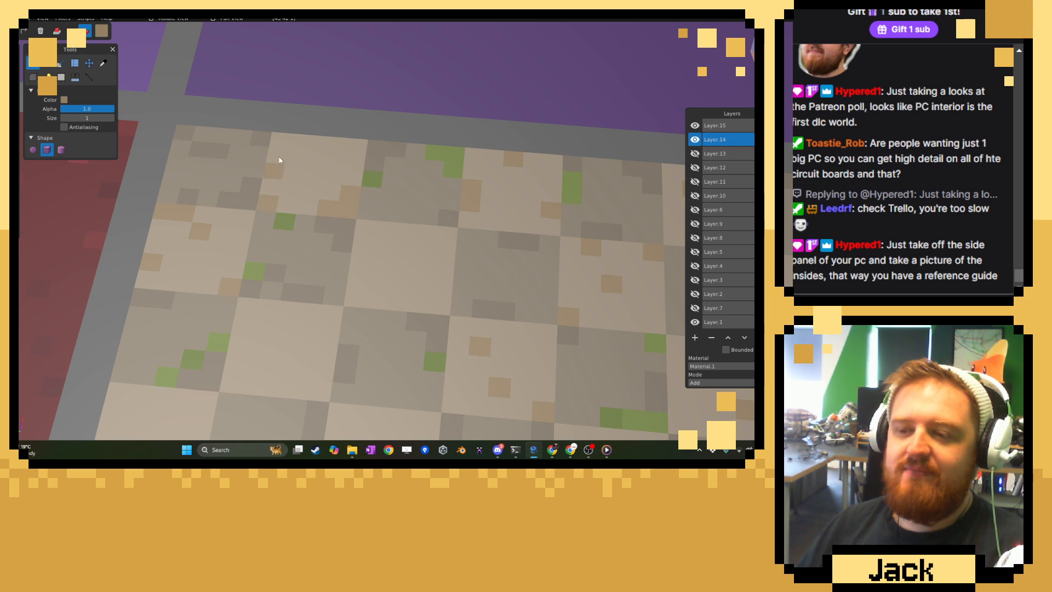
left_click(282, 144)
Scatter single tan voxels over the next light tile along the red-room divider, just past the diagonal moss patch.
right_click_drag(229, 235, 283, 227)
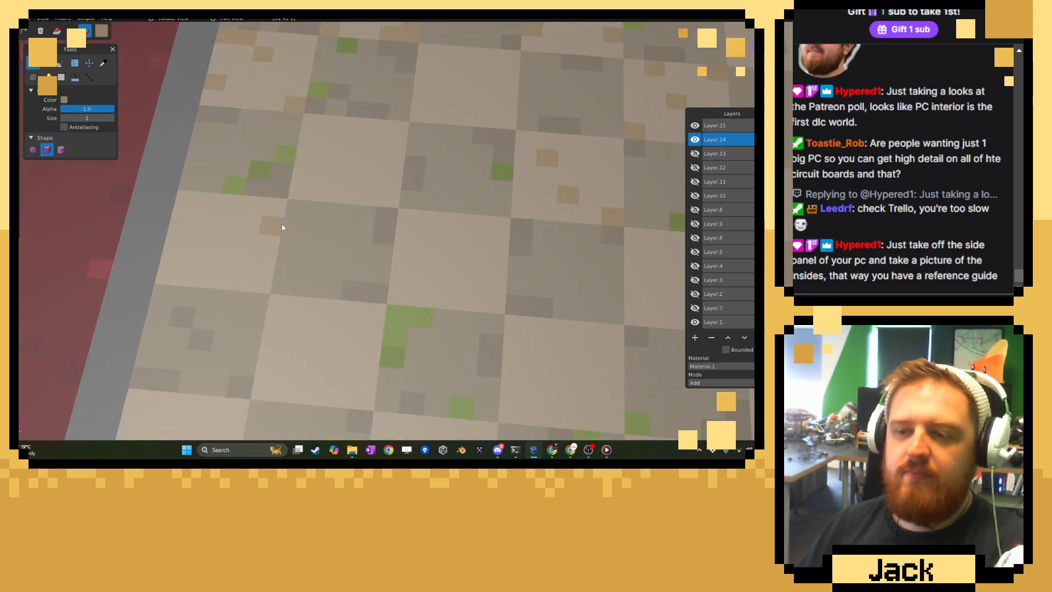
left_click(270, 270)
left_click(229, 281)
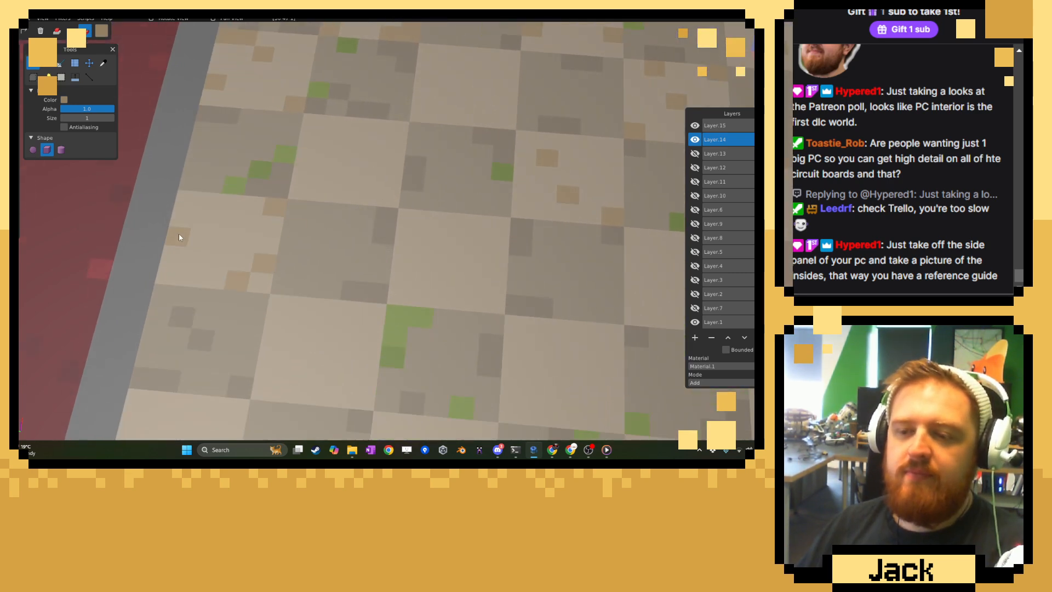
left_click(191, 182)
left_click(200, 204)
left_click(200, 203)
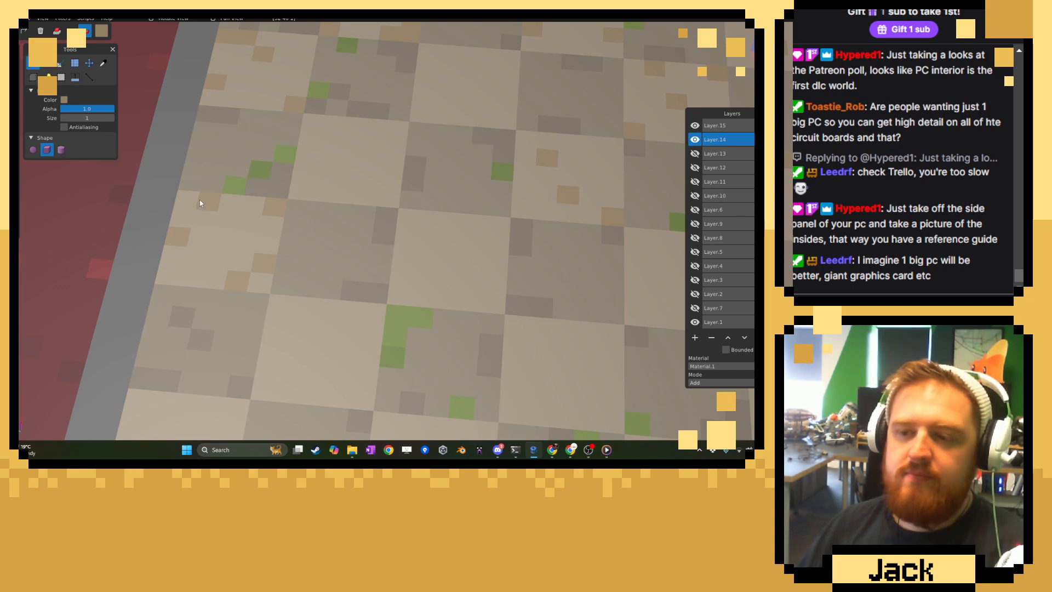
left_click(193, 201)
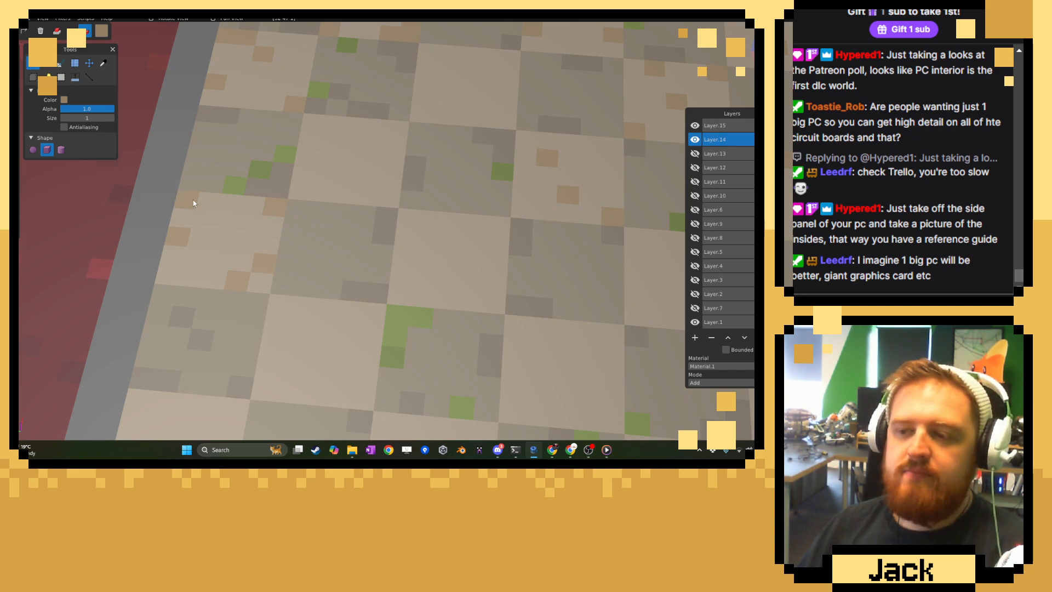
Paint tan voxels and a stepped cluster on the light tile one column farther in, above the L-shaped moss patch.
left_click(406, 250)
right_click_drag(436, 246, 338, 202)
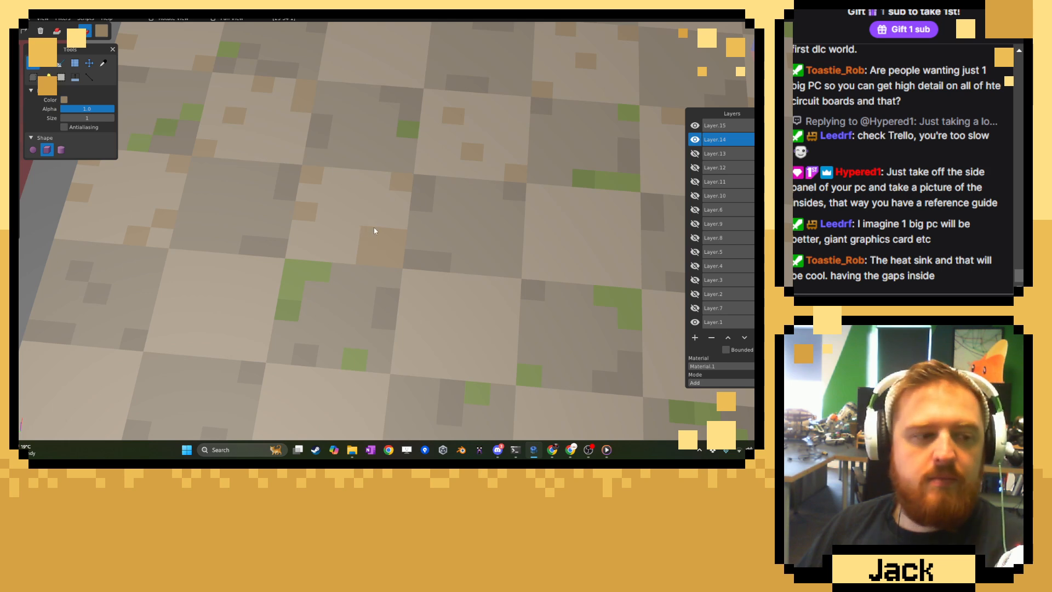
right_click_drag(373, 227, 392, 228)
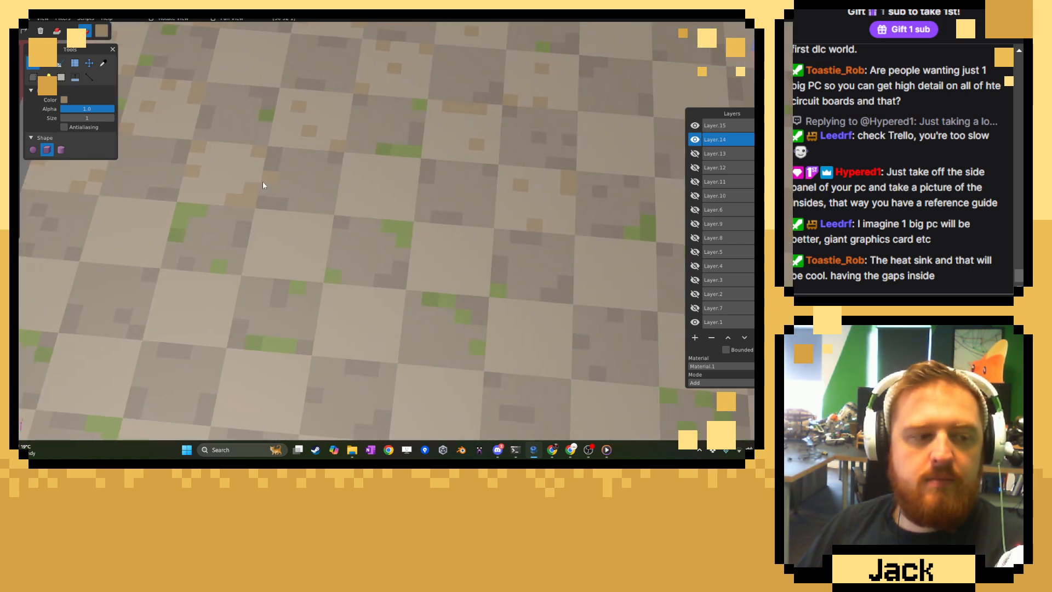
Paint tan clusters in two corners of the light tile between the moss strip and the L-shaped moss patch mid-floor.
scroll(266, 182, "down", 5)
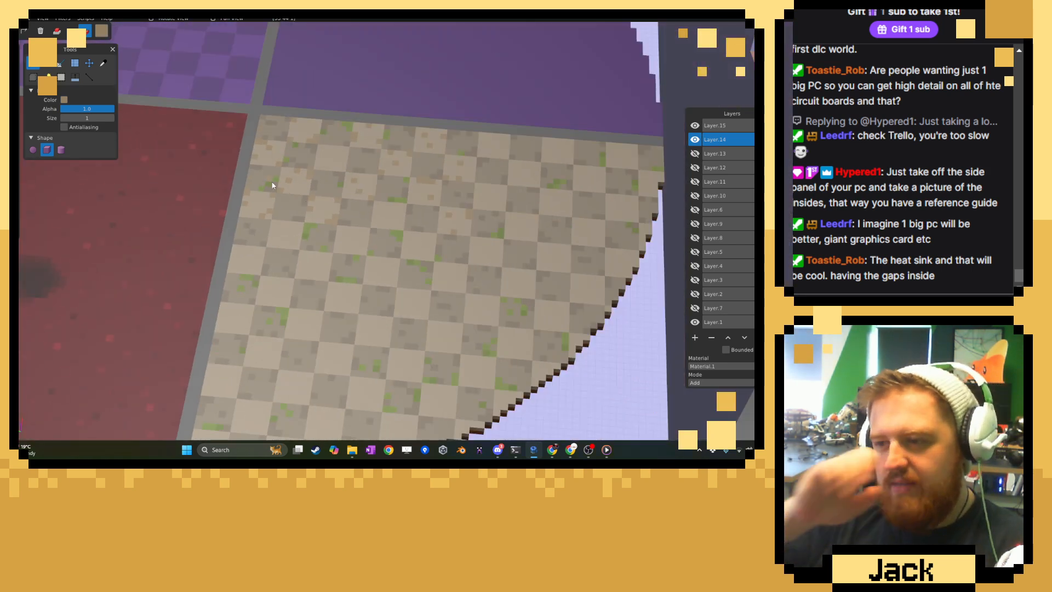
right_click_drag(273, 187, 356, 187)
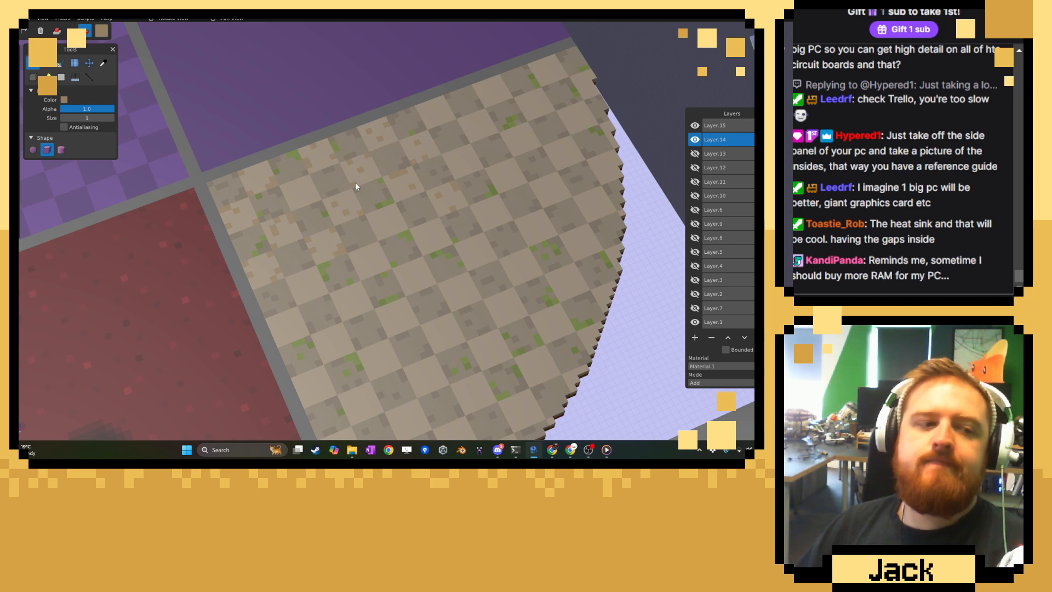
right_click_drag(373, 191, 397, 224)
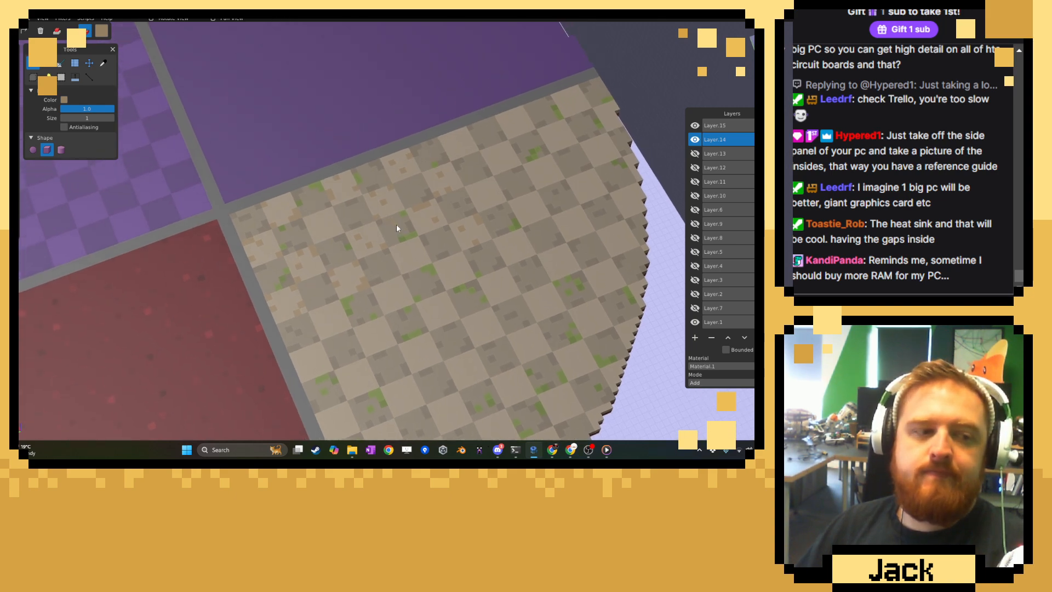
scroll(397, 228, "up", 5)
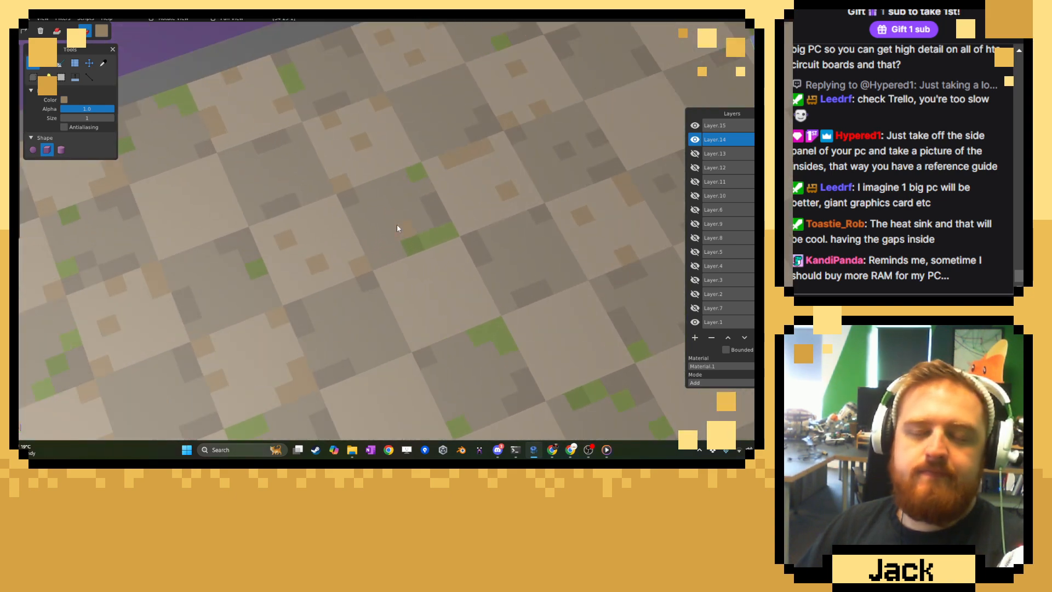
scroll(333, 205, "up", 4)
right_click_drag(333, 205, 303, 192)
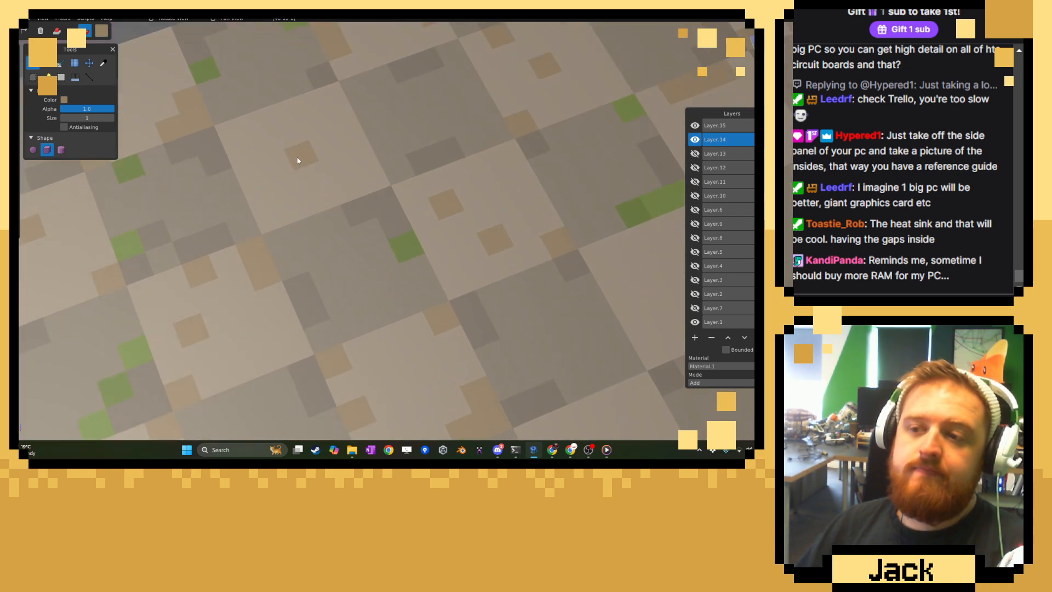
right_click_drag(495, 201, 129, 174)
left_click(335, 196)
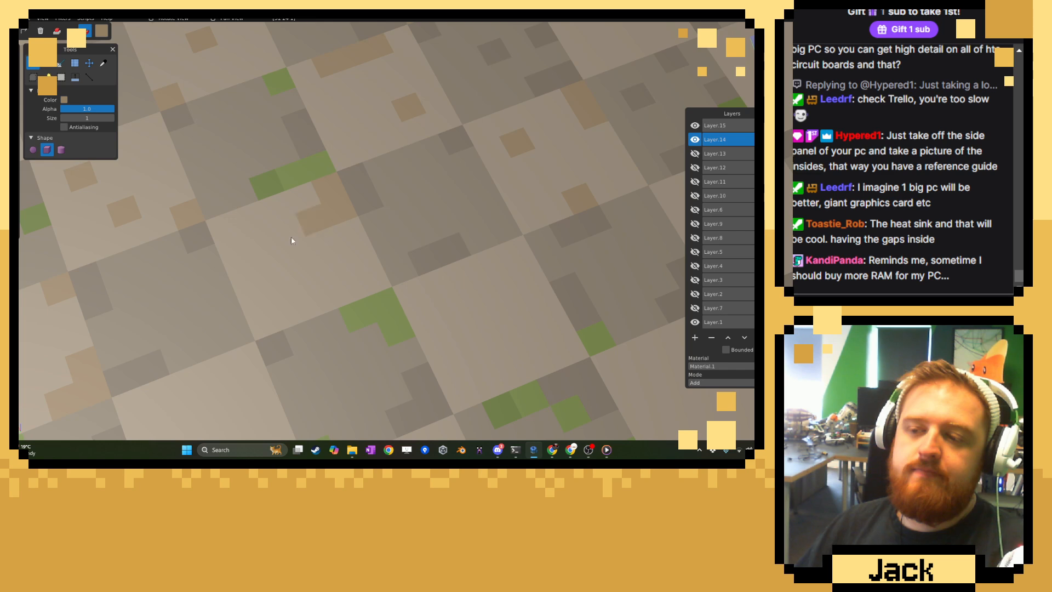
left_click(266, 317)
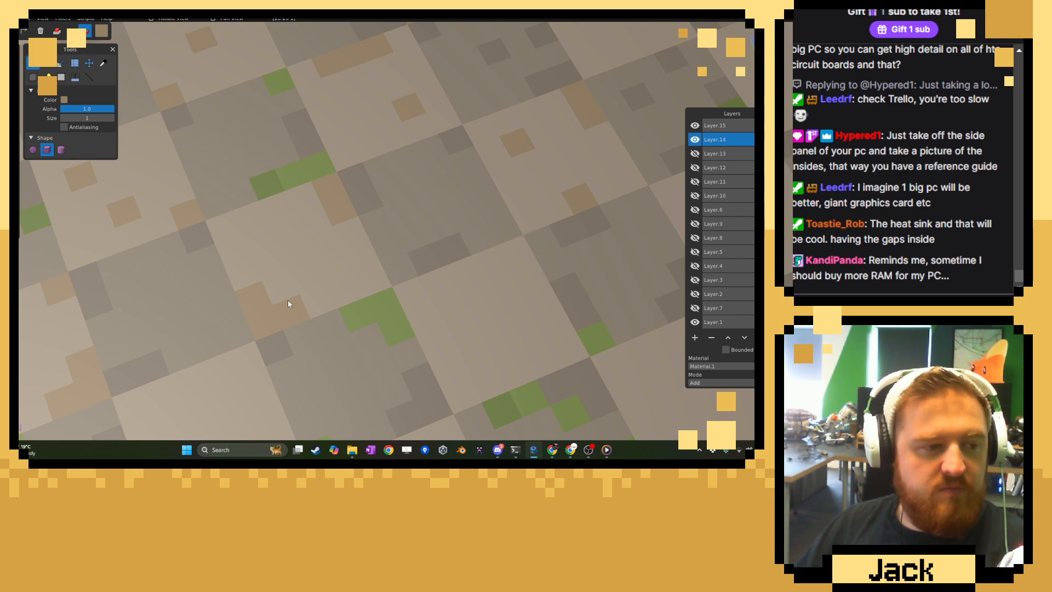
left_click(313, 278)
Paint an L-shaped tan cluster and two single tan voxels on the next light tile, bordered by three moss patches.
right_click_drag(474, 287, 308, 228)
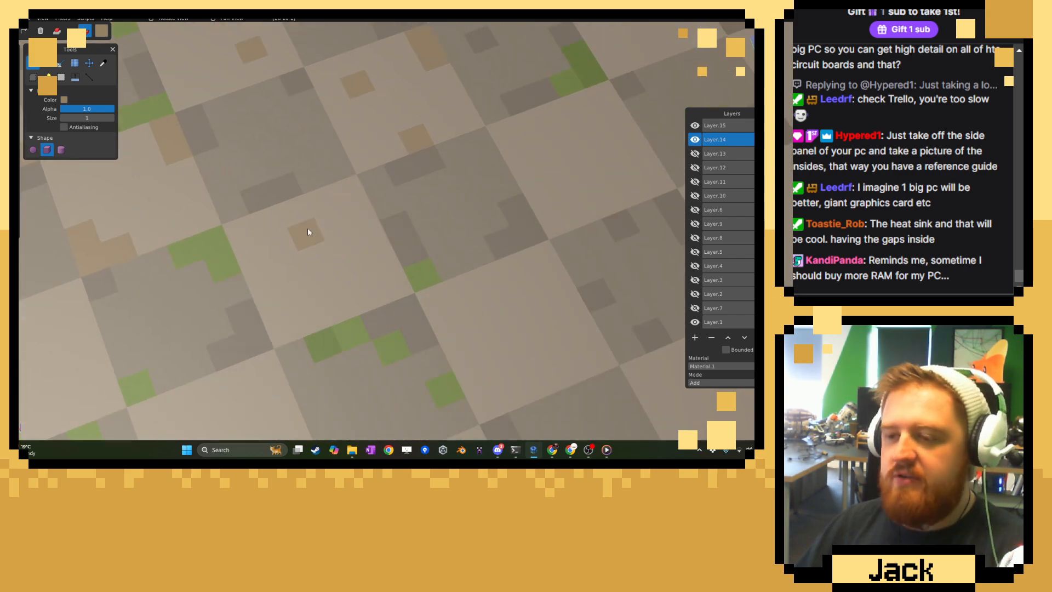
left_click(348, 204)
left_click_drag(344, 211, 324, 203)
left_click(282, 331)
left_click(328, 284)
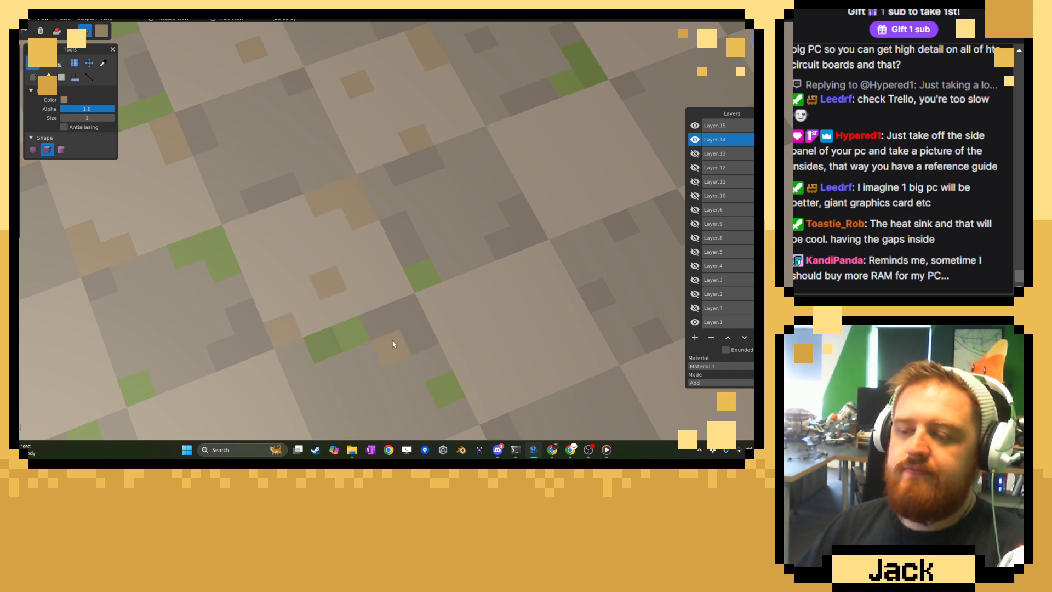
Add a stepped tan cluster beside the single moss voxel and two tan voxels elsewhere on that light tile.
right_click_drag(470, 355, 357, 225)
mouse_move(359, 241)
left_mouse_down()
mouse_move(370, 265)
mouse_move(397, 257)
left_mouse_up()
left_click(404, 138)
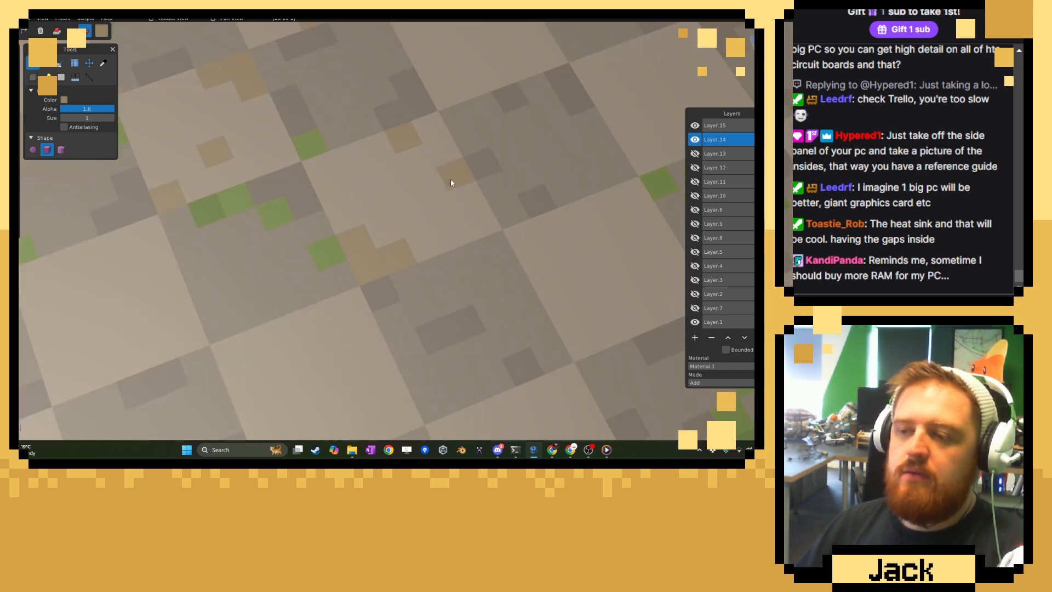
left_click(451, 178)
Scatter single tan voxels over the light tile diagonal to the stepped cluster and over its neighbouring light tile.
right_click_drag(297, 343, 311, 265)
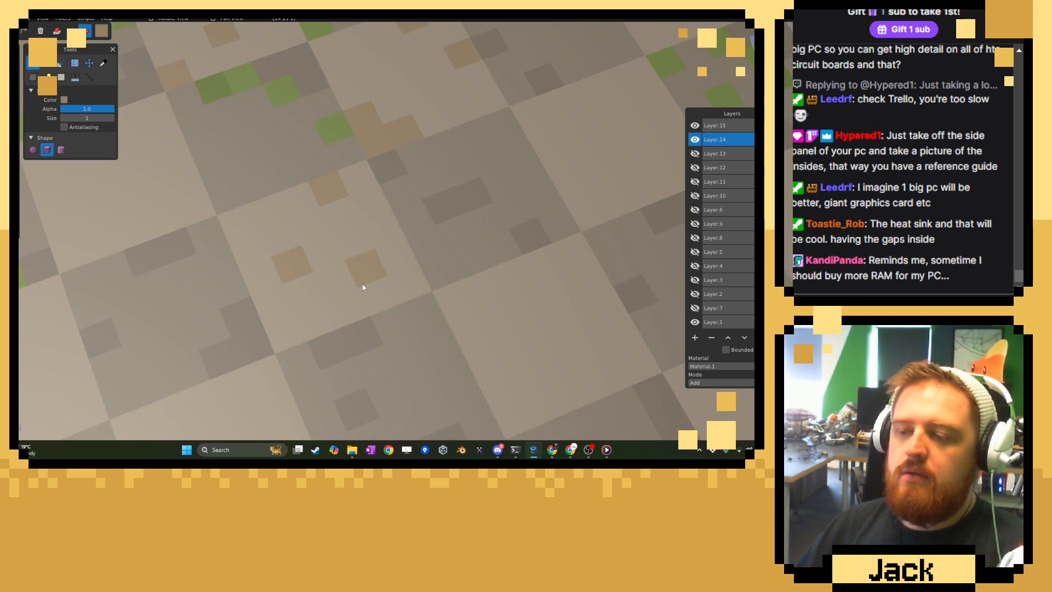
right_click_drag(251, 235, 414, 254)
left_click(414, 254)
left_click(323, 274)
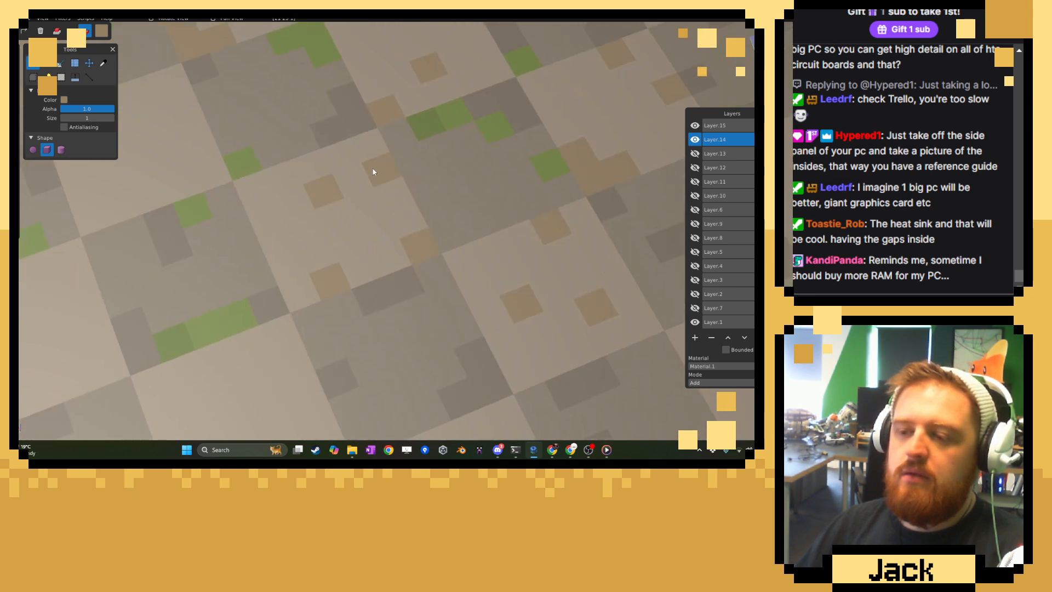
Scatter three tan voxels on the light tile below the moss strip and three on the next light tile.
right_click_drag(333, 340, 331, 160)
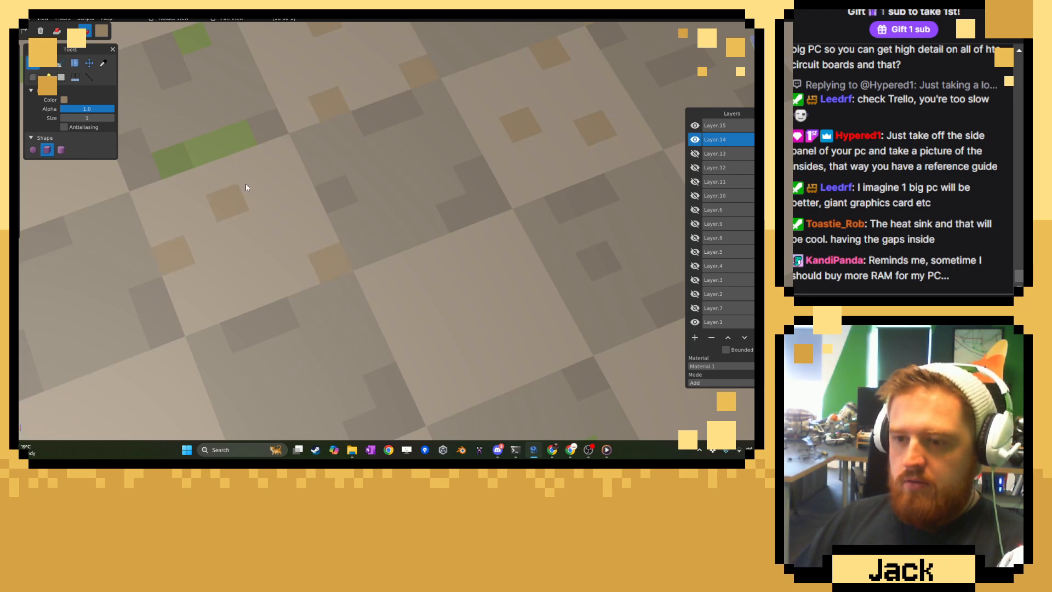
right_click_drag(240, 207, 371, 93)
left_click(341, 192)
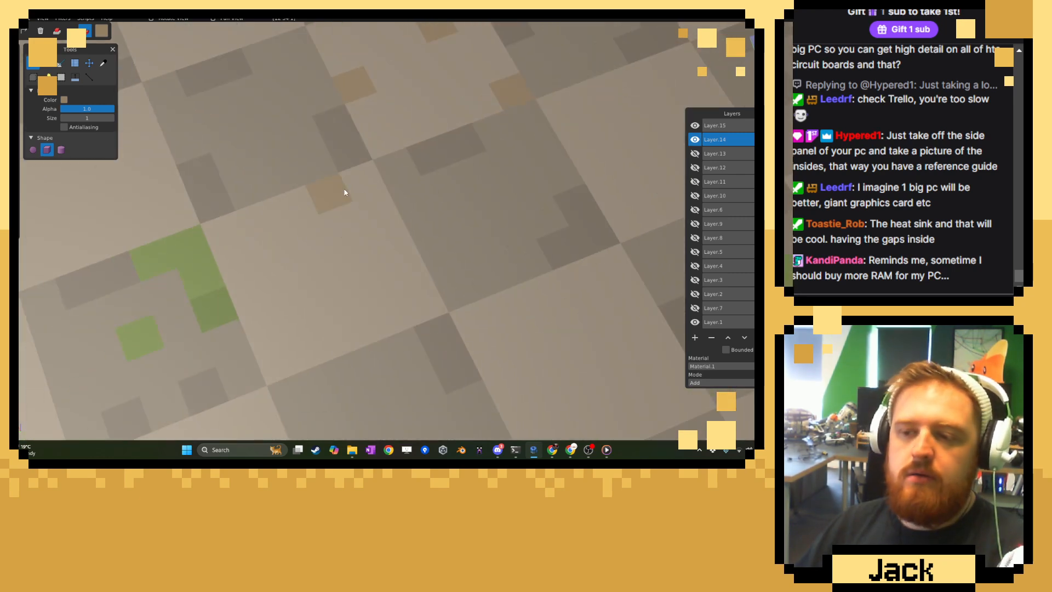
left_click(278, 248)
left_click(360, 324)
Place tan voxels on the light tile between two matching moss patches and on the light tile bordering the red-room divider.
right_click_drag(150, 268, 371, 285)
left_click(344, 179)
left_click(314, 283)
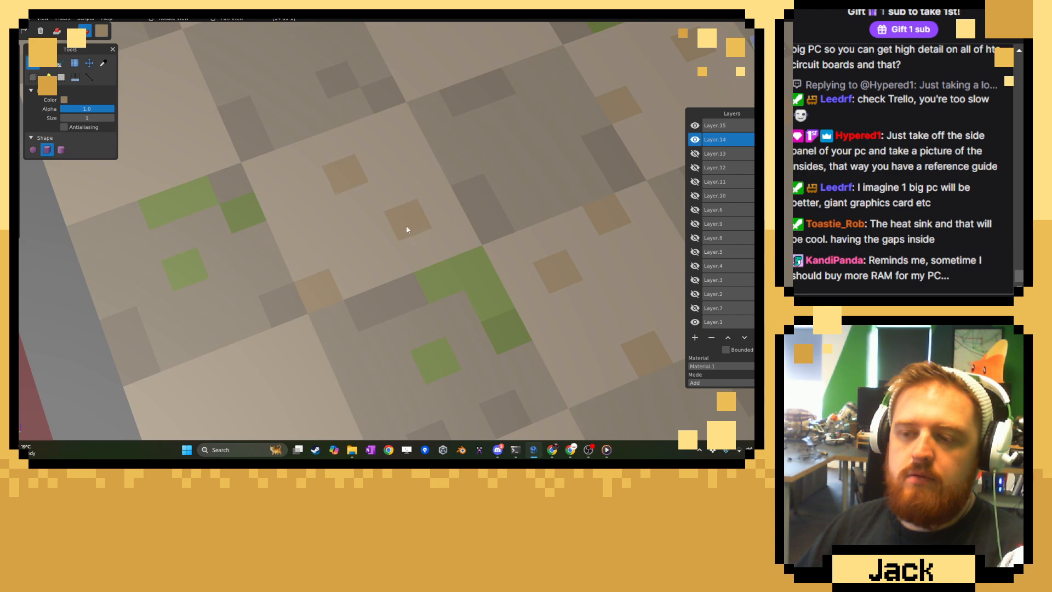
left_click(197, 159)
right_click_drag(86, 187, 239, 313)
left_click(243, 258)
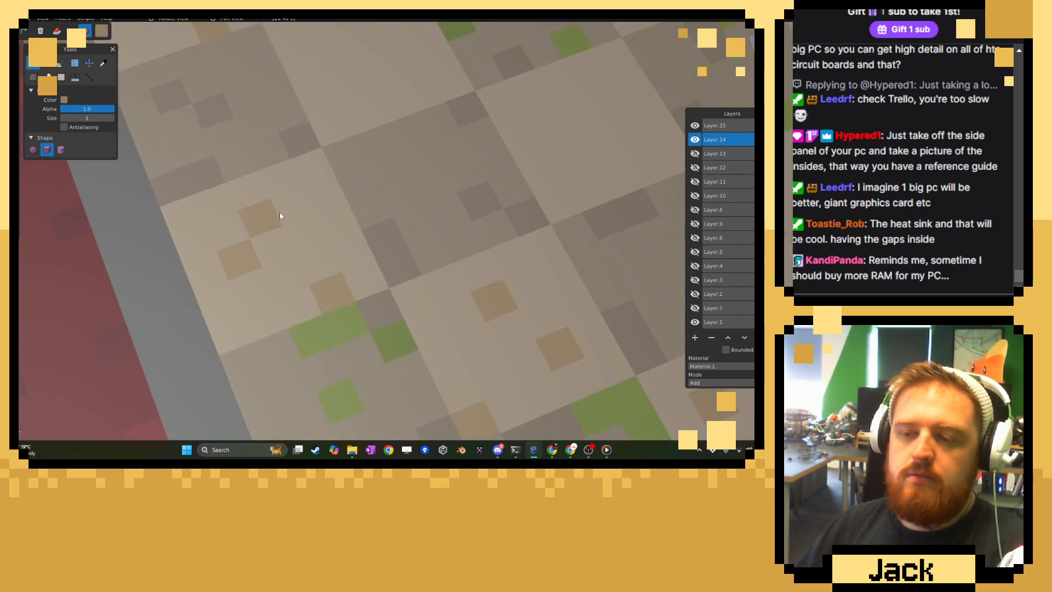
left_click(296, 209)
Place spaced tan voxels on the light tile diagonally inward from the divider tile, undoing the unwanted placement.
right_click_drag(298, 157, 321, 289)
left_click(352, 254)
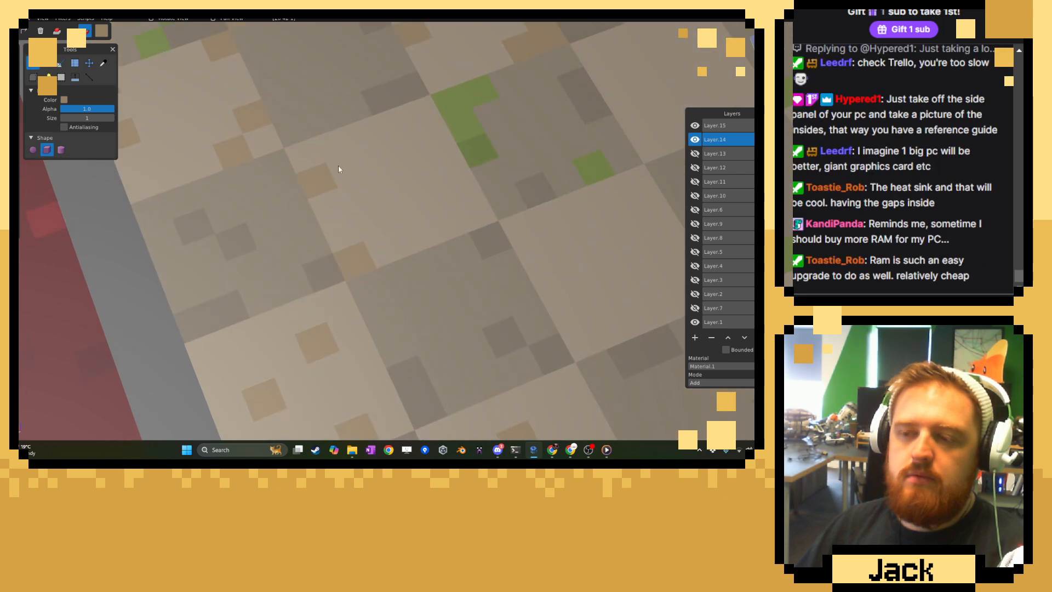
key("ctrl+z")
key("ctrl+z")
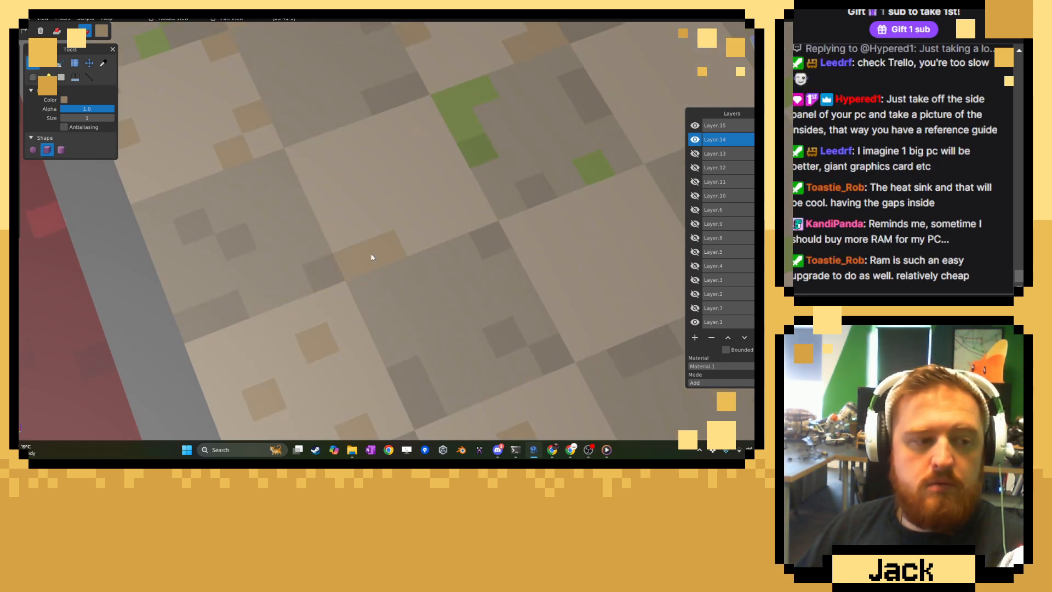
left_click(361, 159)
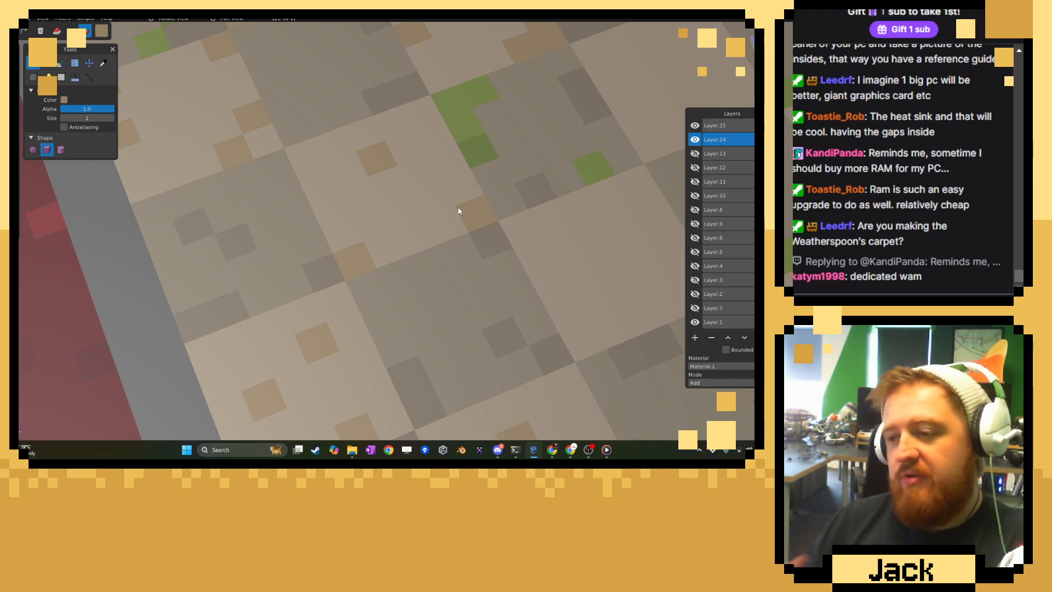
Paint single tan voxels and a two-voxel corner strip on the adjacent light tile between the moss patches.
left_click(531, 228)
left_click(595, 252)
left_click(590, 334)
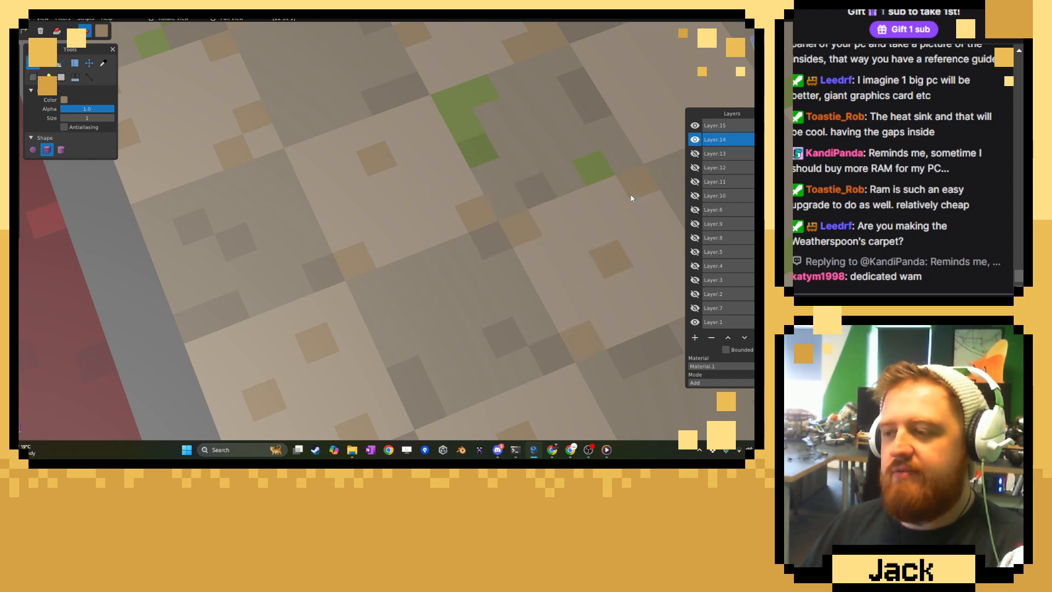
middle_click_drag(631, 198, 332, 212)
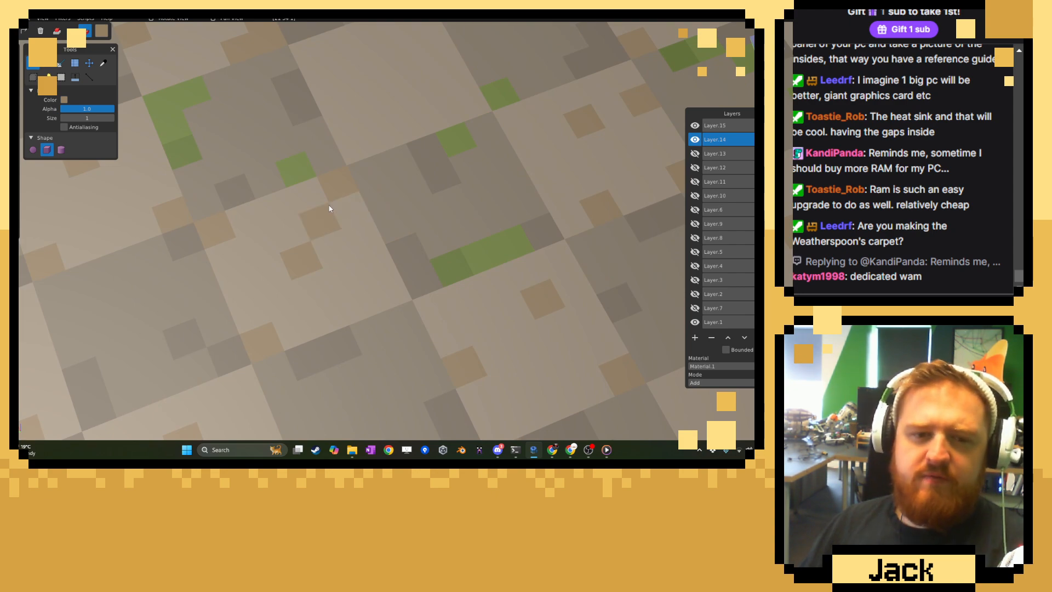
left_click(342, 222)
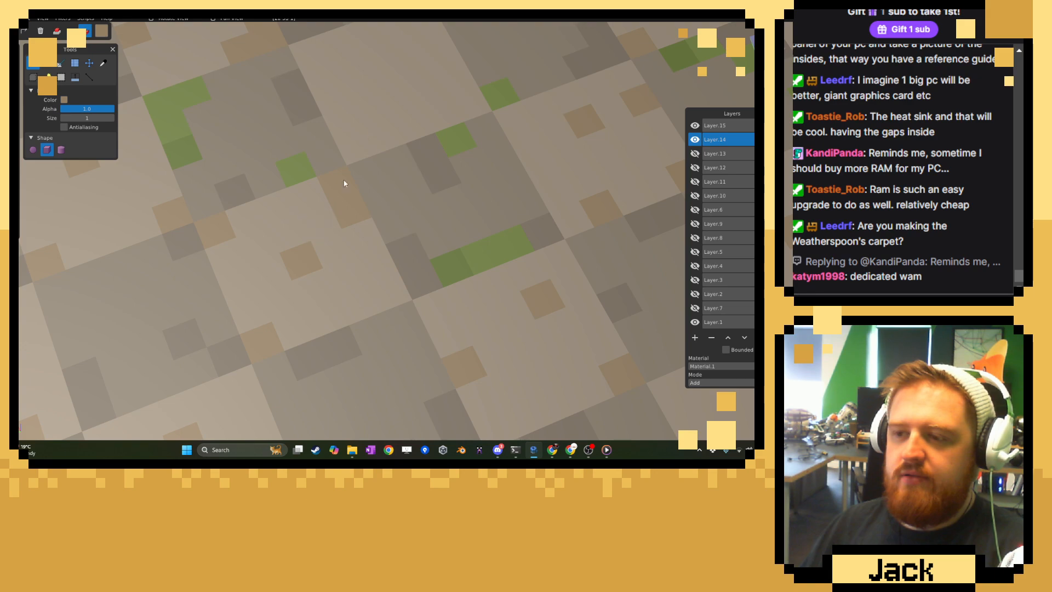
Paint a stepped tan cluster and single tan voxels on an untouched light tile along the purple divider.
middle_click_drag(344, 182, 386, 248)
scroll(336, 264, "down", 10)
scroll(386, 248, "up", 6)
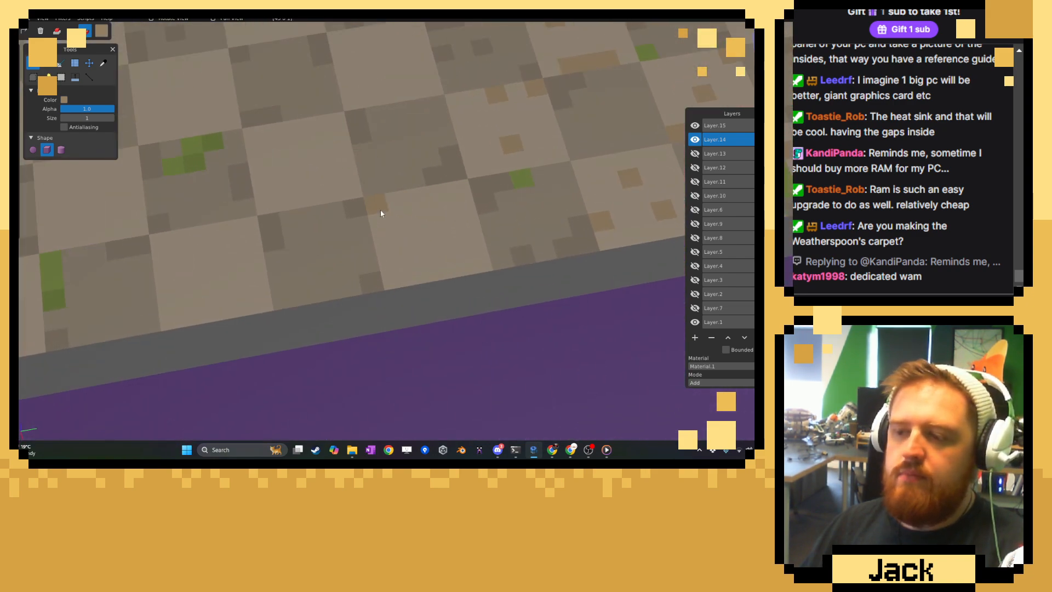
left_click(377, 208)
left_click(383, 222)
left_click(403, 198)
left_click(465, 208)
left_click(469, 247)
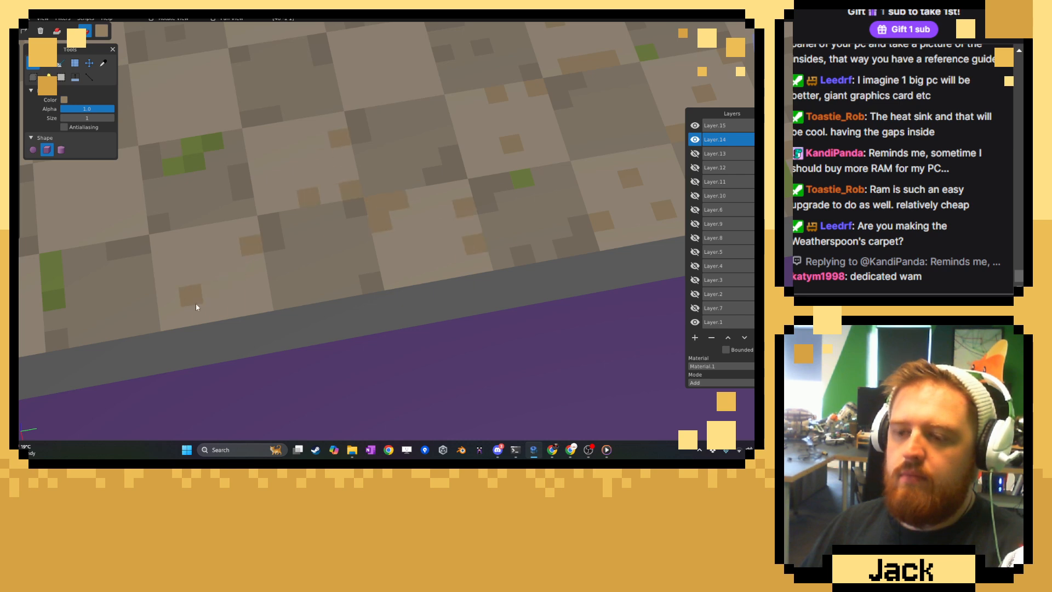
Scatter single tan voxels on the next light tiles along the purple divider, on both sides of the vertical moss strip.
left_click(180, 243)
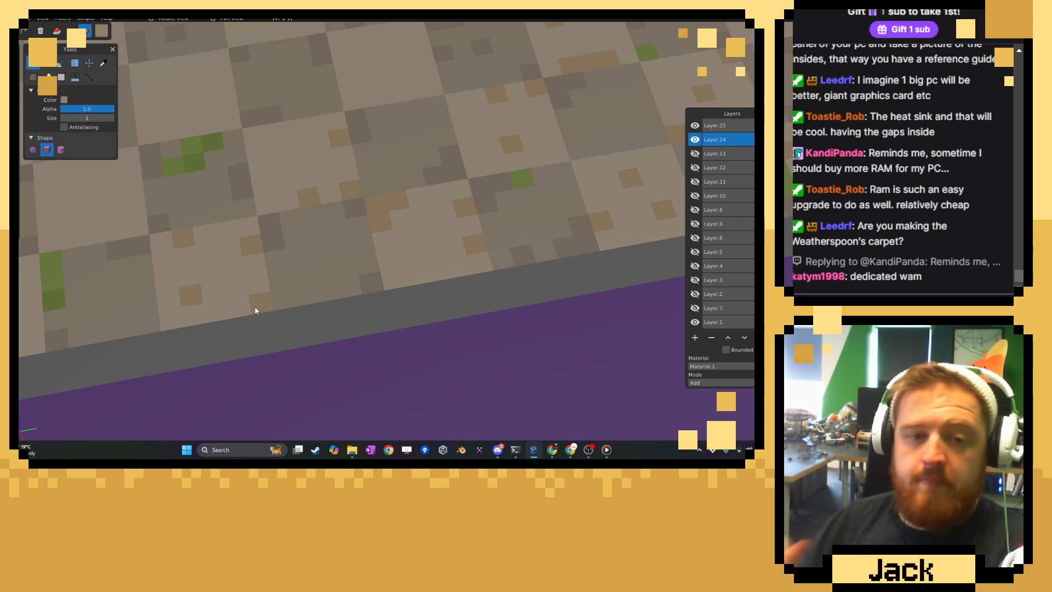
right_click_drag(156, 230, 371, 228)
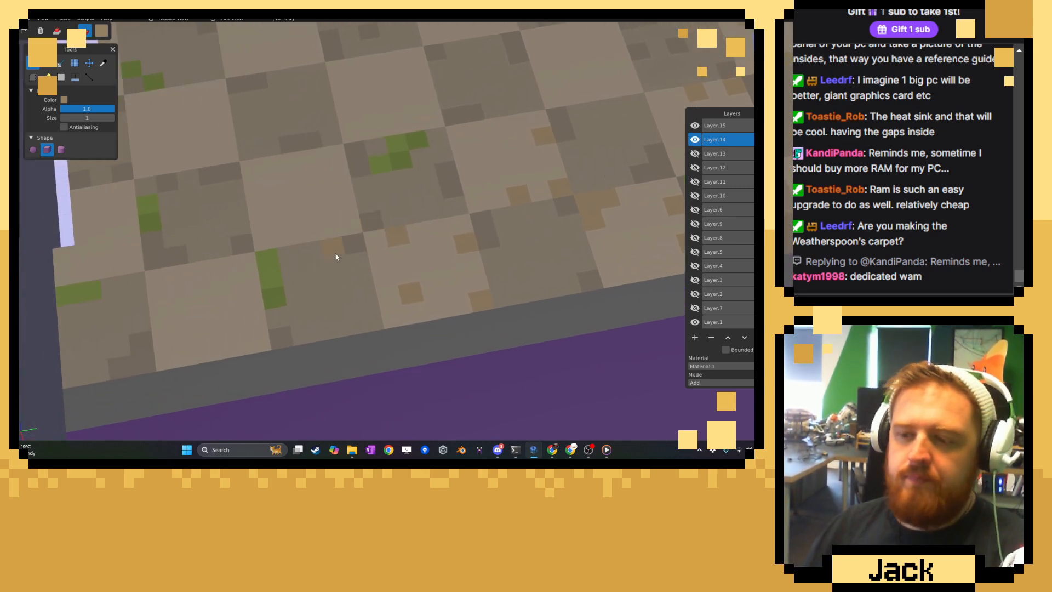
left_click(230, 285)
left_click(236, 346)
left_click(183, 337)
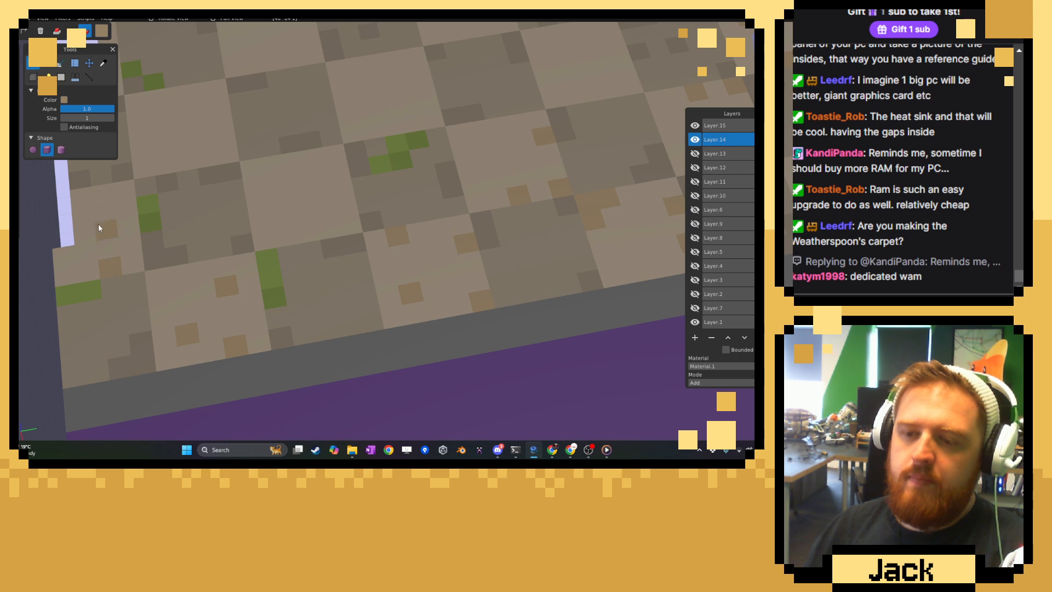
Paint single tan voxels and a stepped tan strip across the next light tiles near the outer rim.
left_click(321, 193)
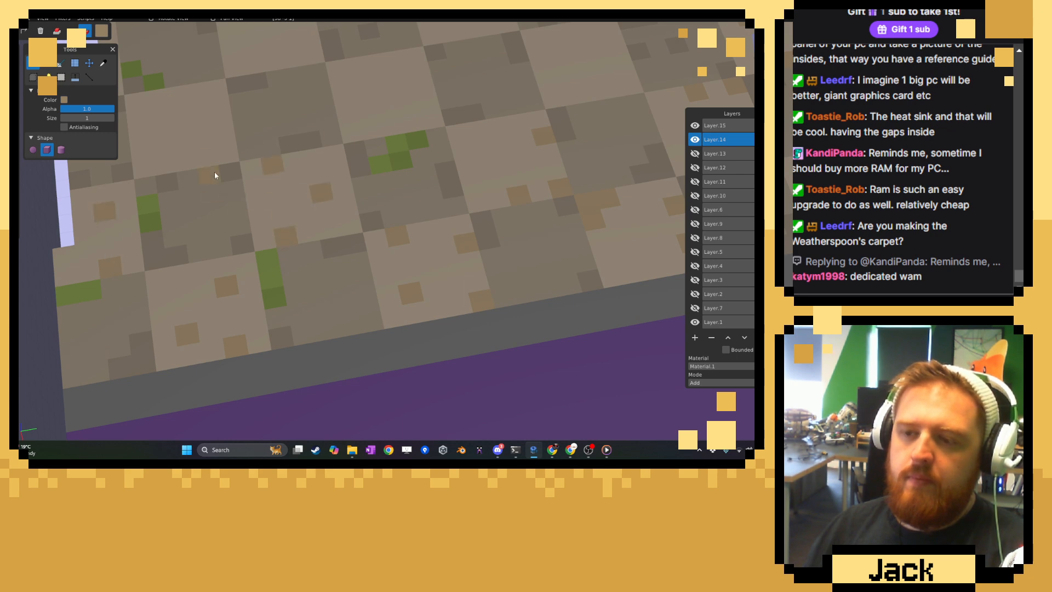
right_click_drag(229, 140, 352, 180)
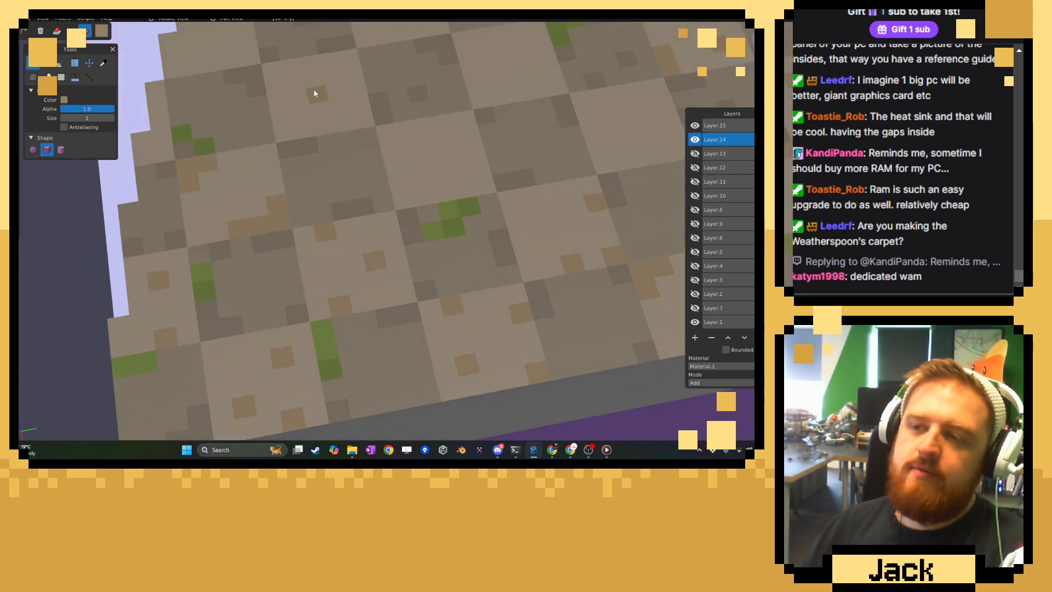
left_click(310, 64)
Paint a tan corner cluster and single tan voxels on the light tile diagonally adjoining the stepped moss patch.
left_click(387, 129)
left_click(392, 148)
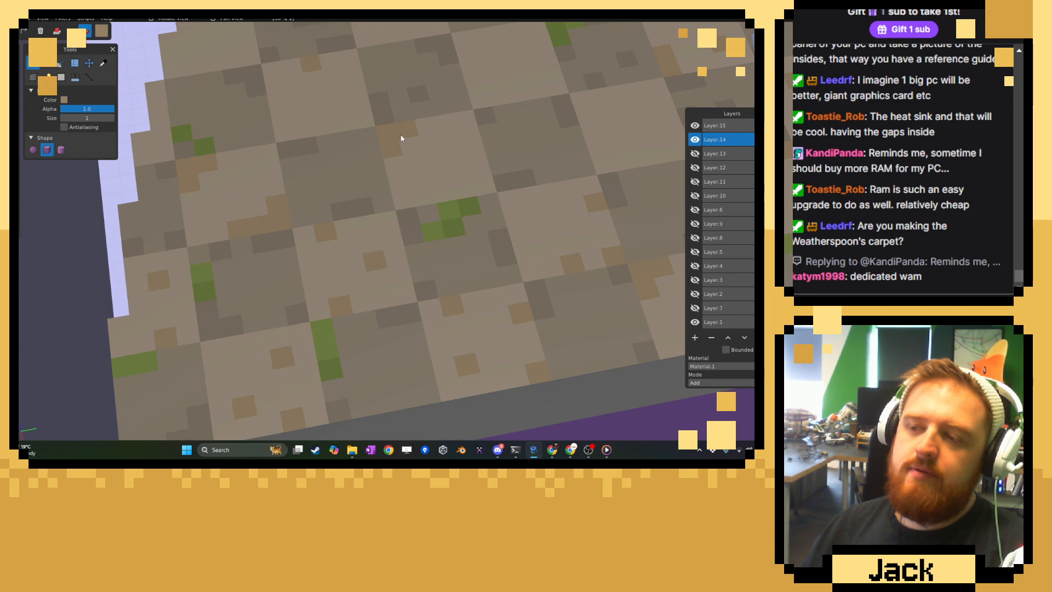
left_click(441, 176)
left_click(472, 157)
Scatter three single tan voxels on the light tile beside the L-shaped moss patch.
right_click_drag(484, 140, 475, 268)
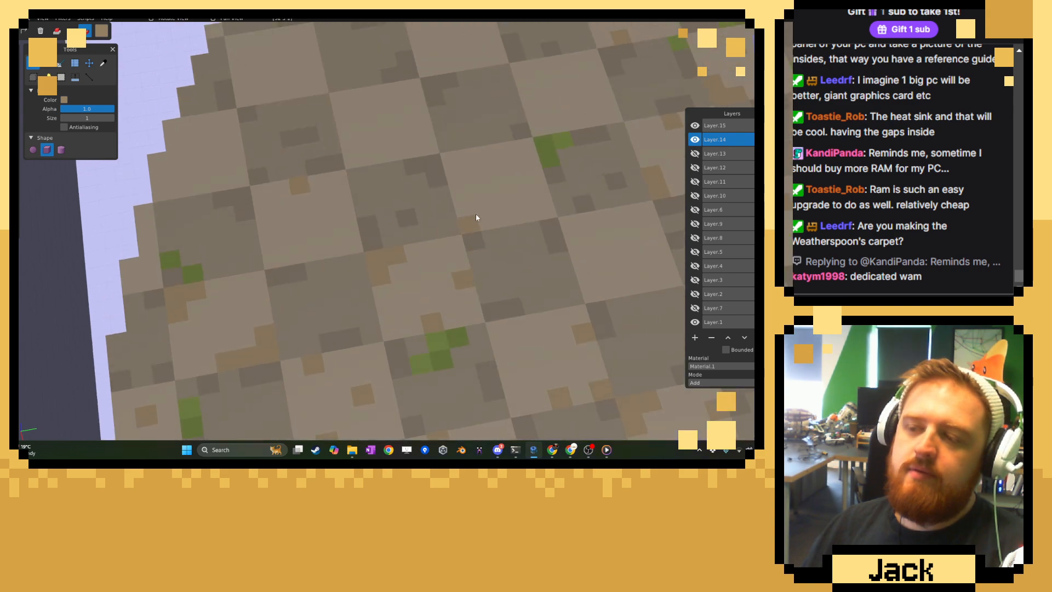
left_click(512, 166)
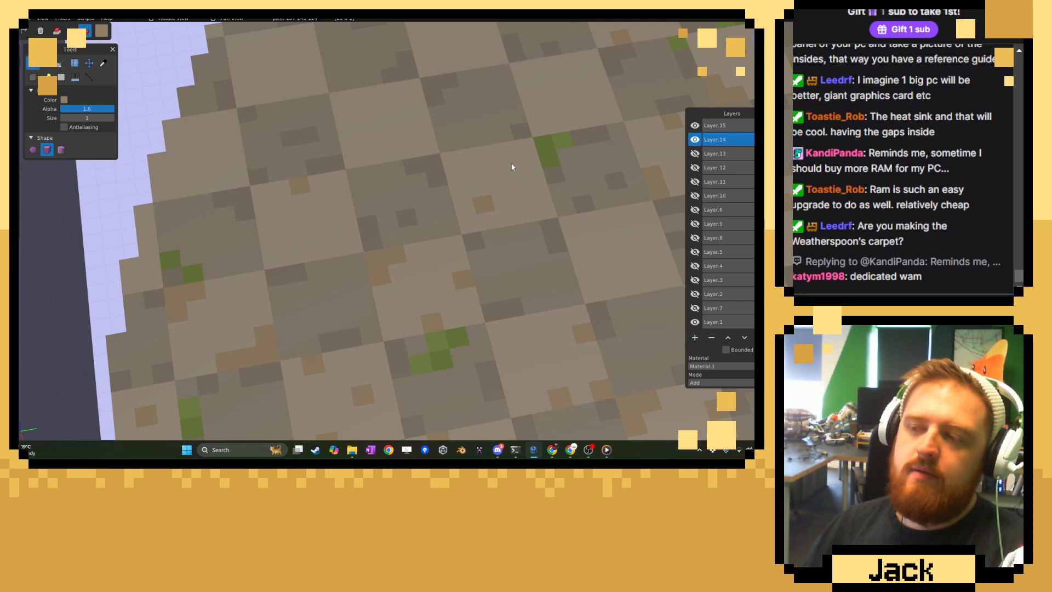
left_click(546, 198)
Paint a staggered tan group and a two-voxel edge strip on the next light tile, plus tan voxels on the neighbouring light rim tile.
right_click_drag(327, 118, 385, 189)
left_click(403, 196)
left_click(409, 178)
left_click(400, 170)
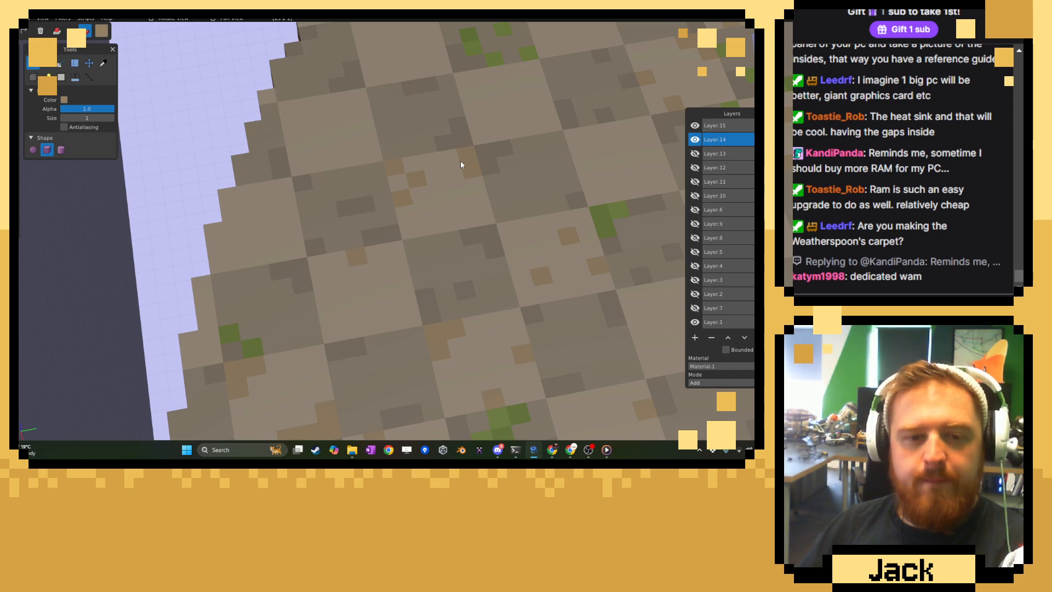
left_click(426, 198)
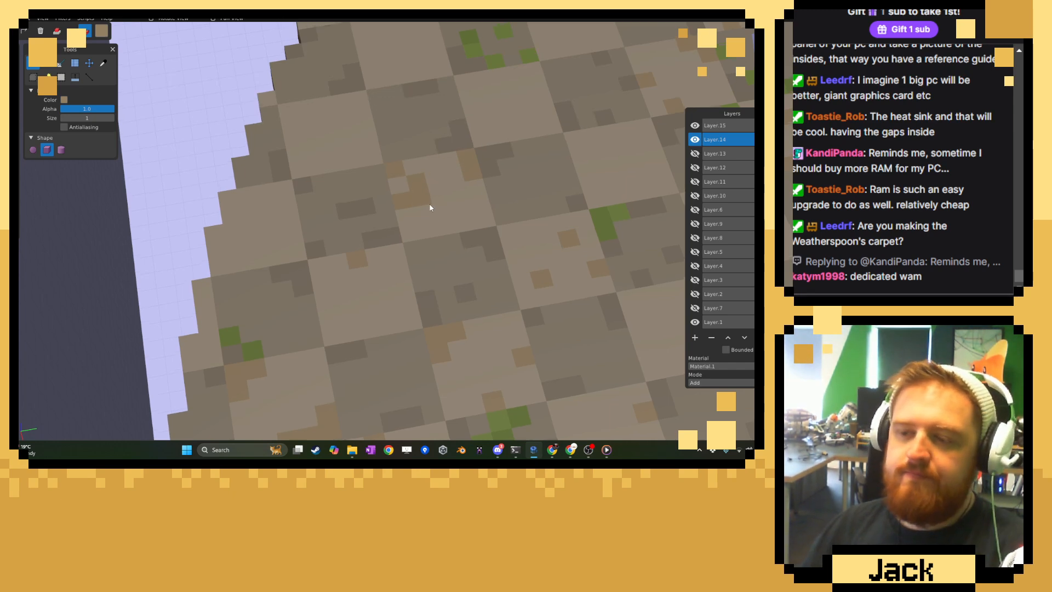
middle_click_drag(430, 208, 446, 280)
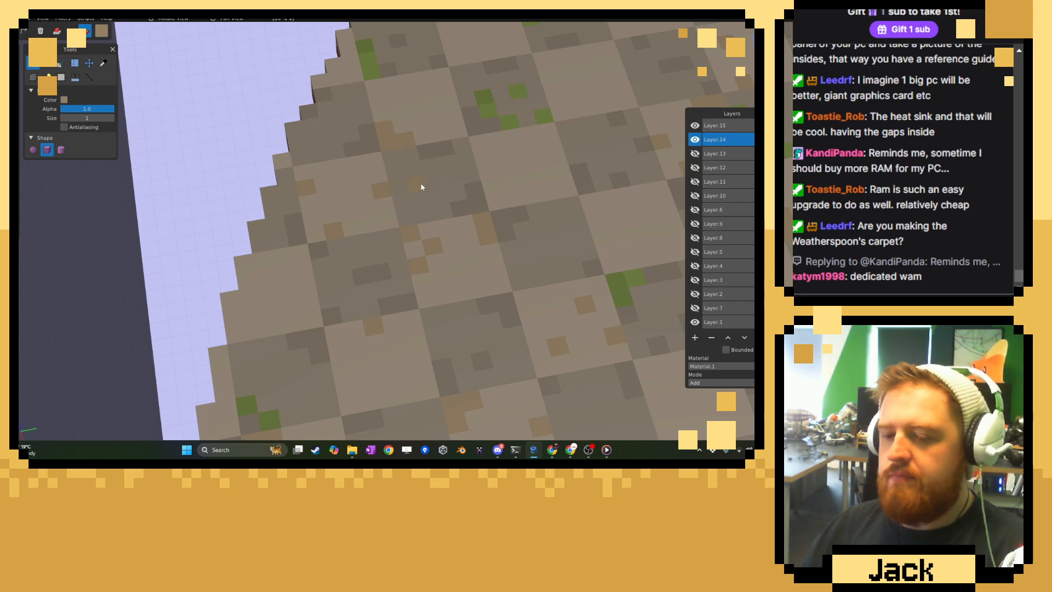
Add tan voxels along the edge of the light tile beside the scattered moss group, undoing the unwanted placements.
middle_click_drag(420, 185, 431, 274)
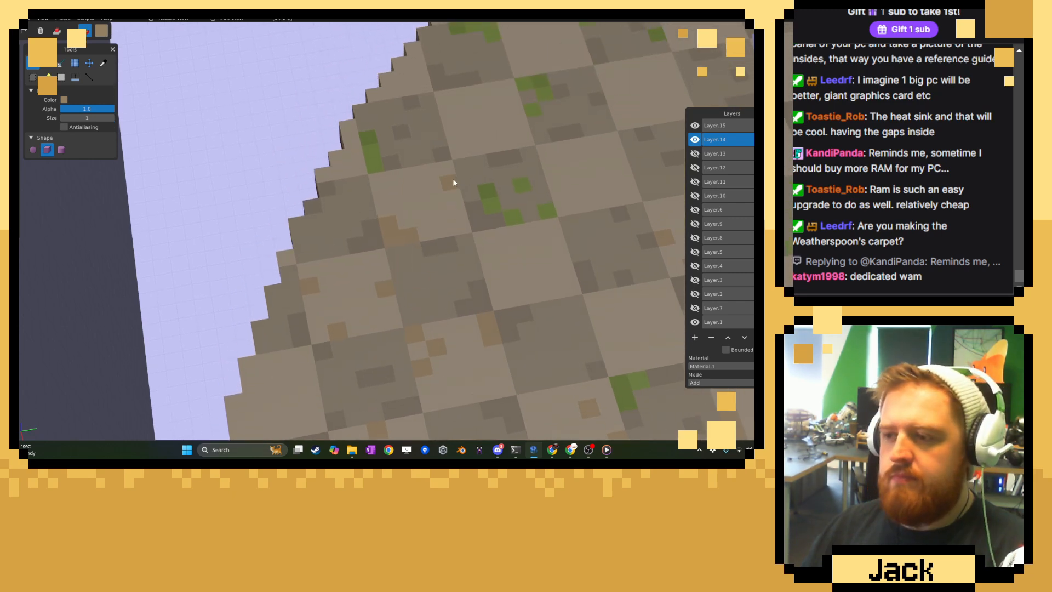
left_click(455, 155)
left_click(488, 143)
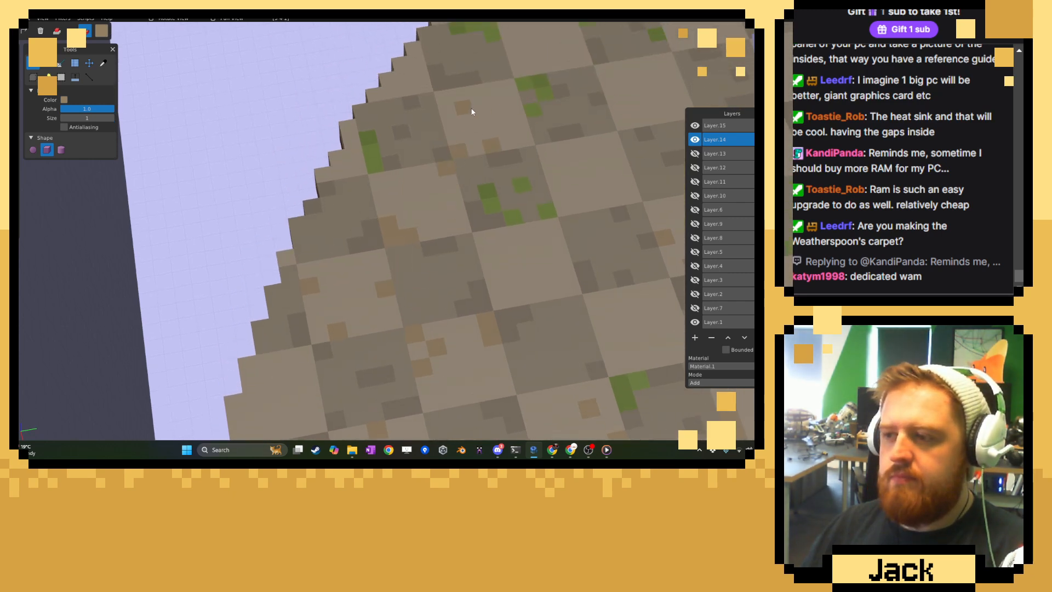
key("ctrl+z")
key("ctrl+z")
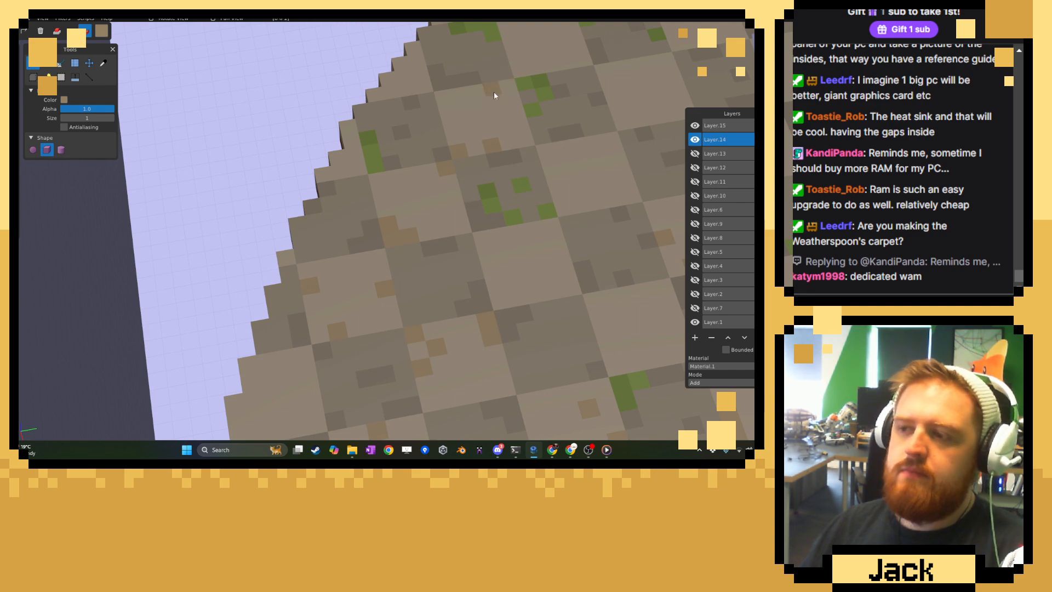
Scatter tan voxels and a two-voxel edge strip on the light tile between the two moss groups, undoing the extra centre voxel.
left_click(520, 126)
left_click(549, 151)
left_click(585, 172)
left_click(610, 140)
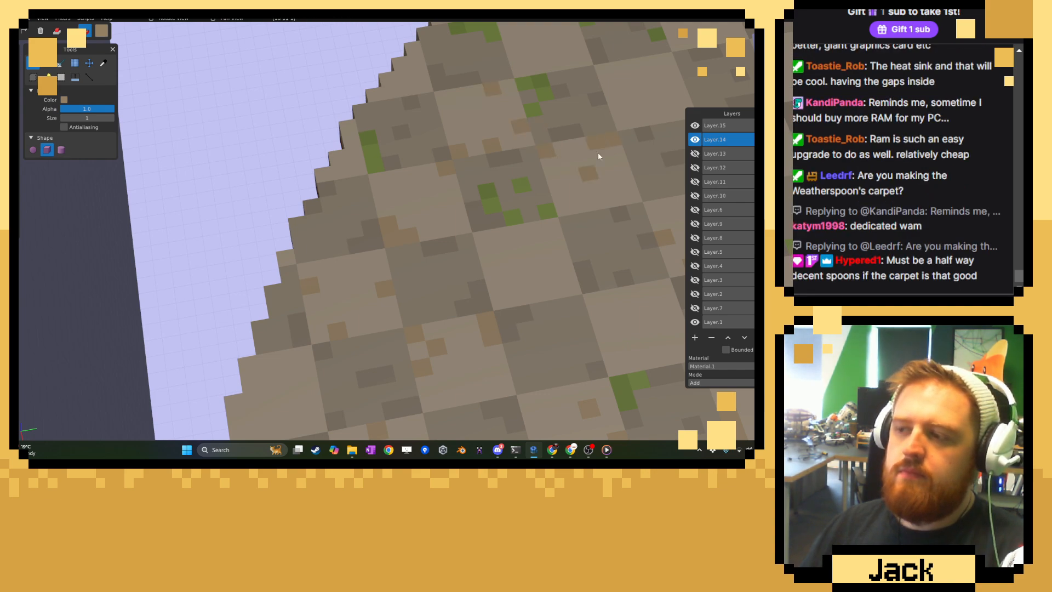
left_click(567, 207)
middle_click_drag(594, 212, 462, 237)
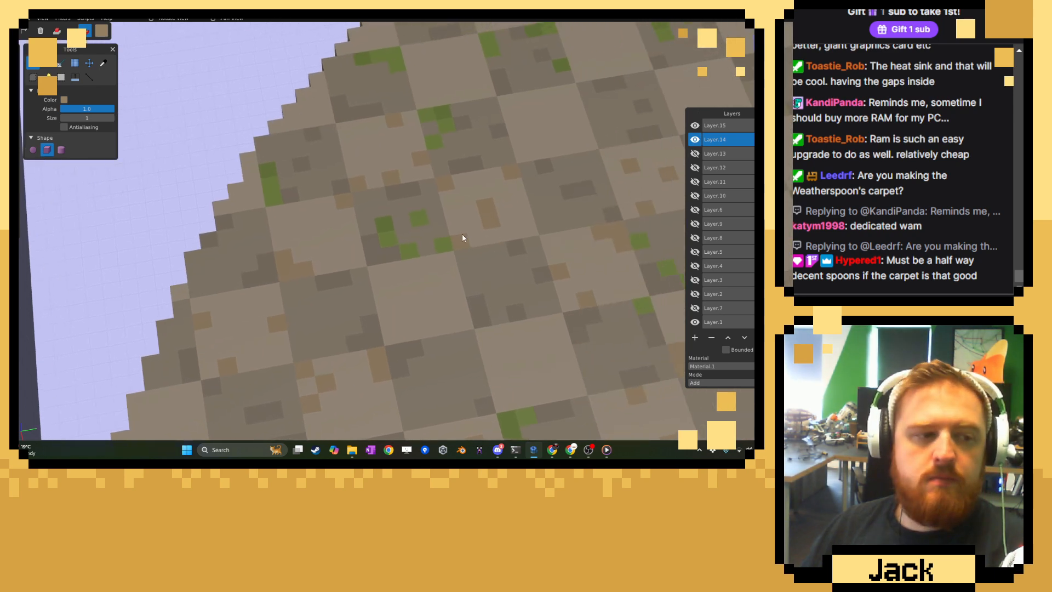
key("ctrl+z")
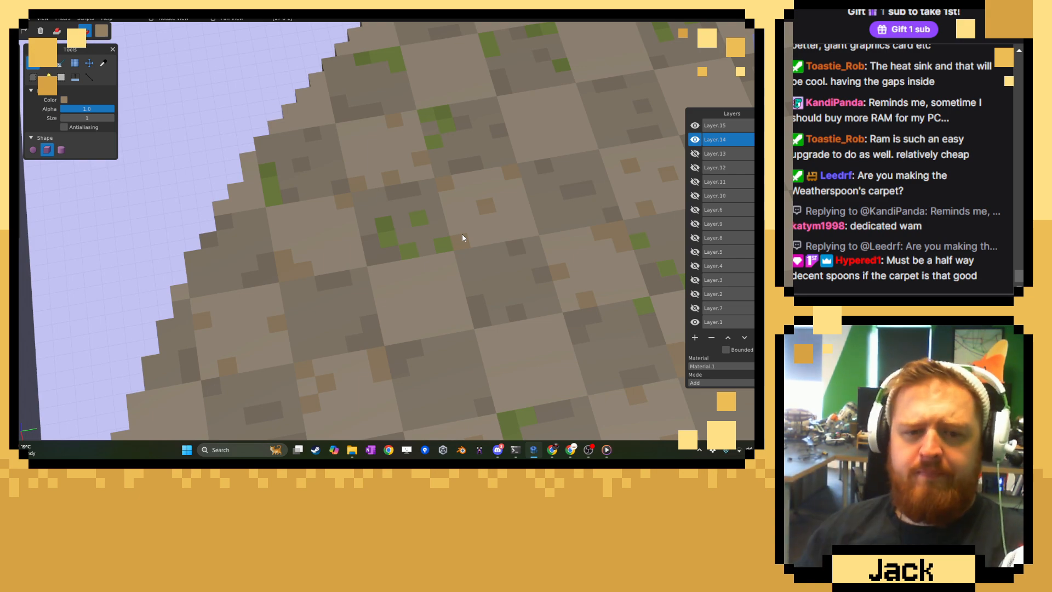
Examine the whole circular level and the tan weathering across the checkerboard quadrant.
scroll(420, 233, "down", 5)
scroll(430, 243, "down", 3)
right_click_drag(430, 243, 343, 171)
middle_click_drag(342, 170, 450, 357)
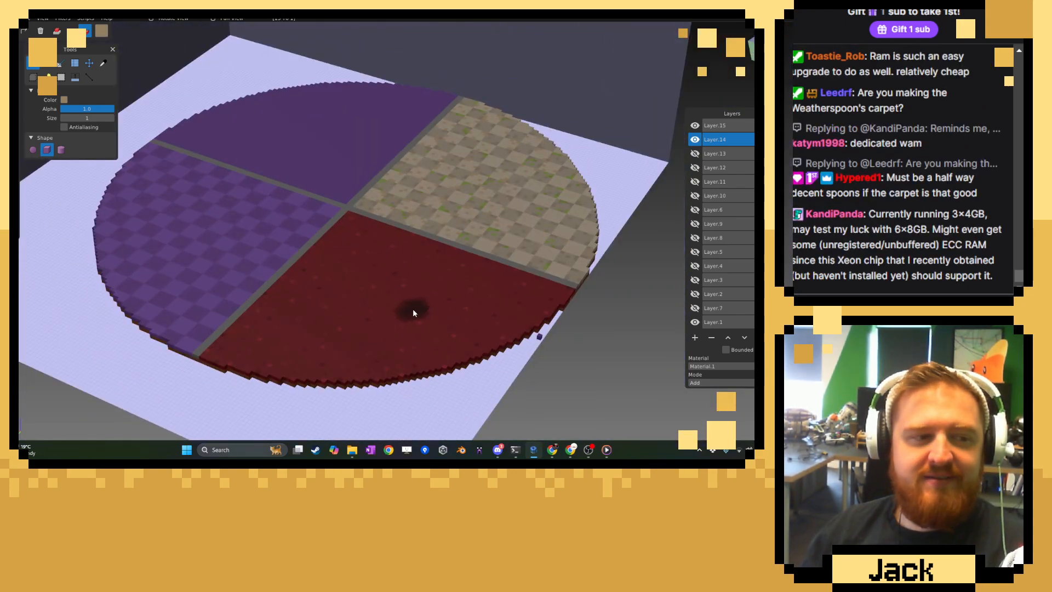
middle_click_drag(416, 293, 382, 305)
right_click_drag(501, 314, 396, 291)
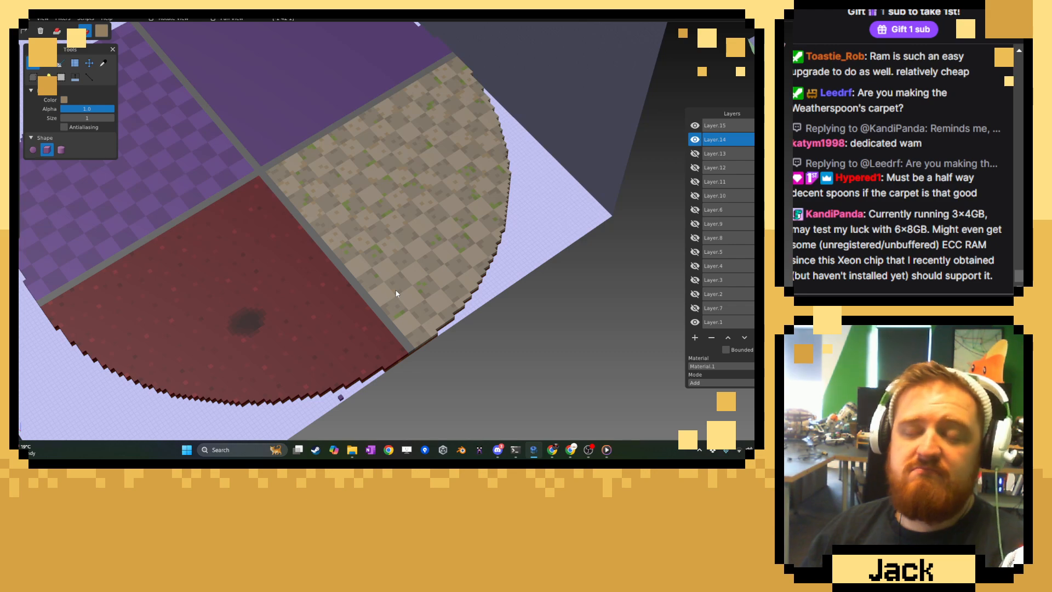
Paint a stepped tan cluster above the two moss spots and single tan voxels on the neighbouring light tile.
scroll(397, 293, "up", 10)
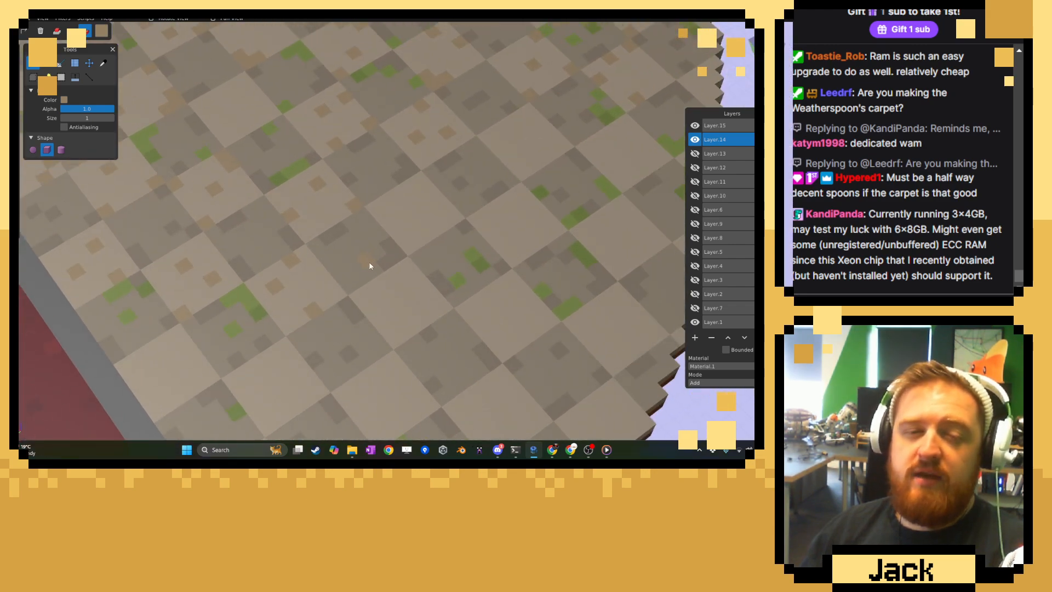
scroll(369, 266, "up", 5)
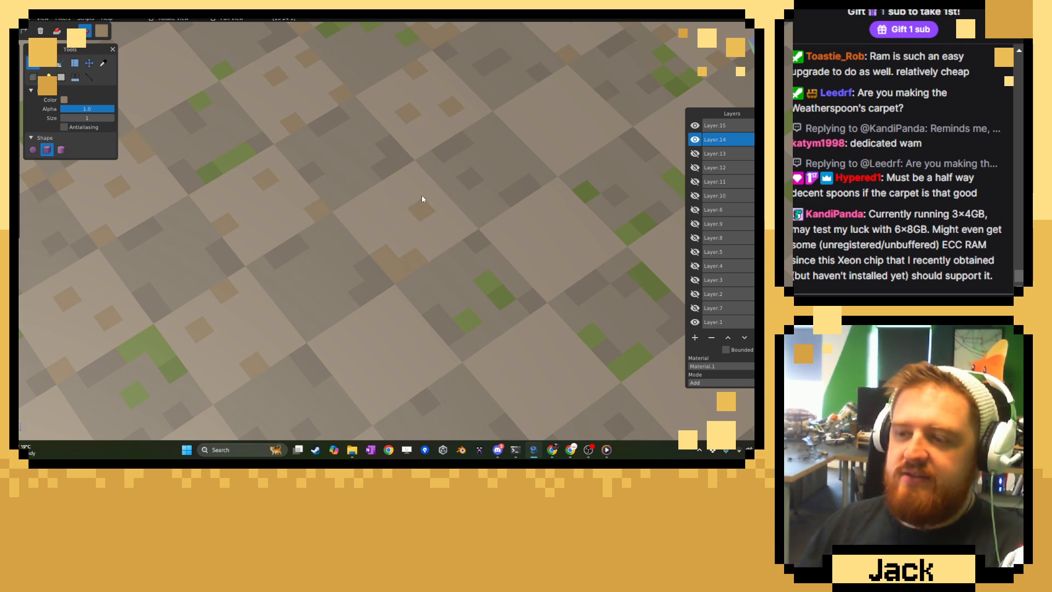
left_click(418, 181)
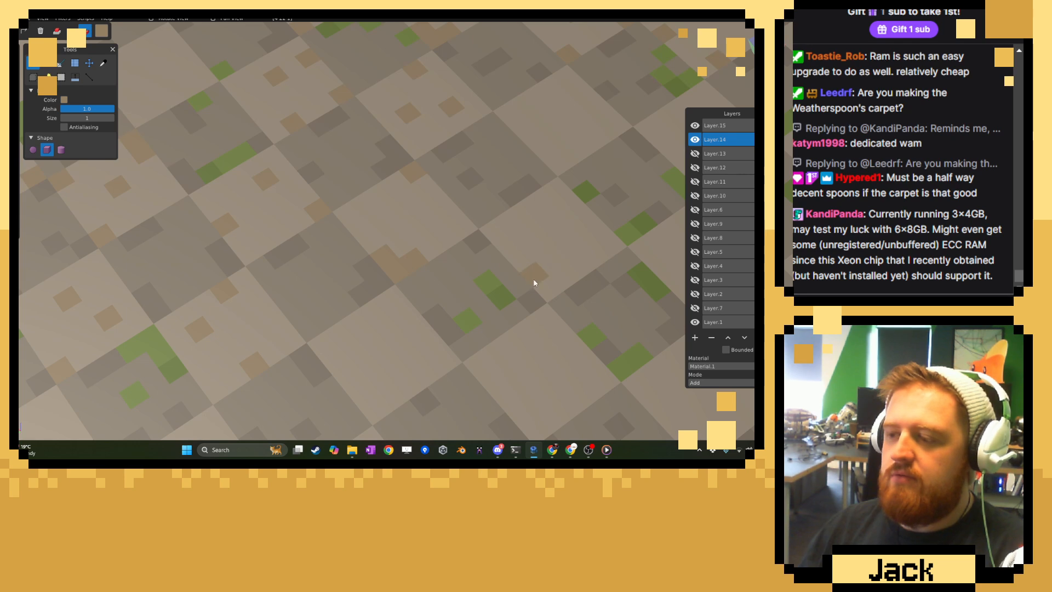
left_click(586, 272)
left_click(549, 197)
Scatter single tan voxels over the light tiles between the moss patches toward the stepped outer rim.
middle_click_drag(550, 197, 495, 205)
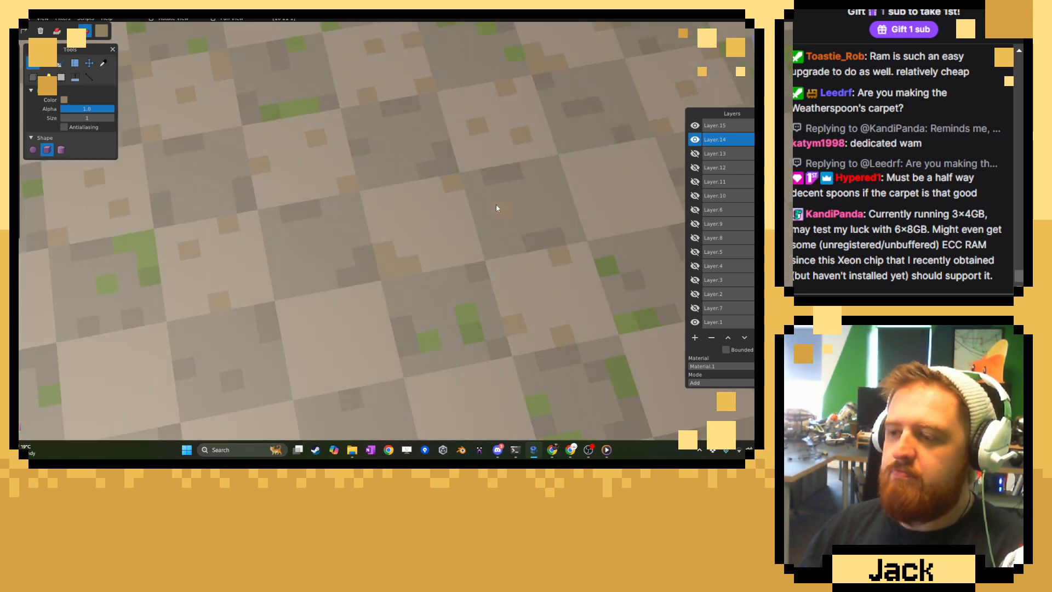
right_click_drag(495, 205, 407, 249)
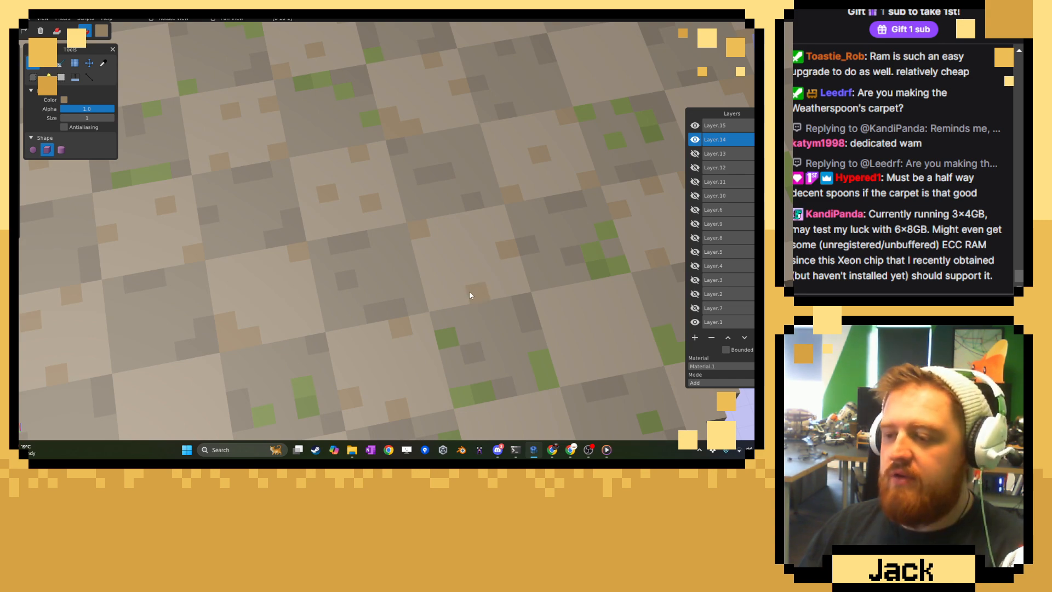
right_click_drag(470, 295, 360, 268)
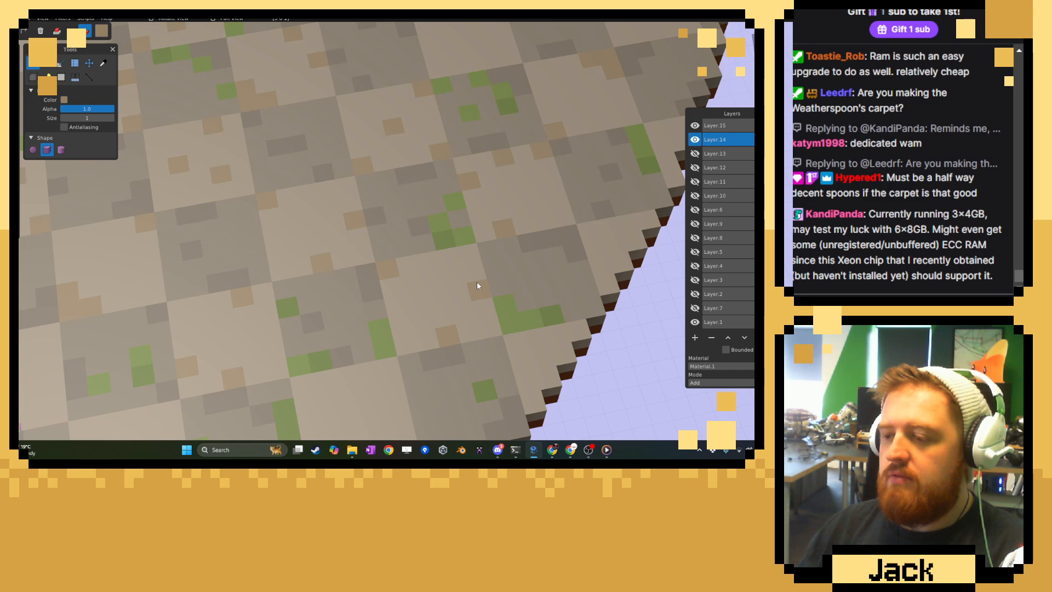
right_click_drag(476, 297, 331, 246)
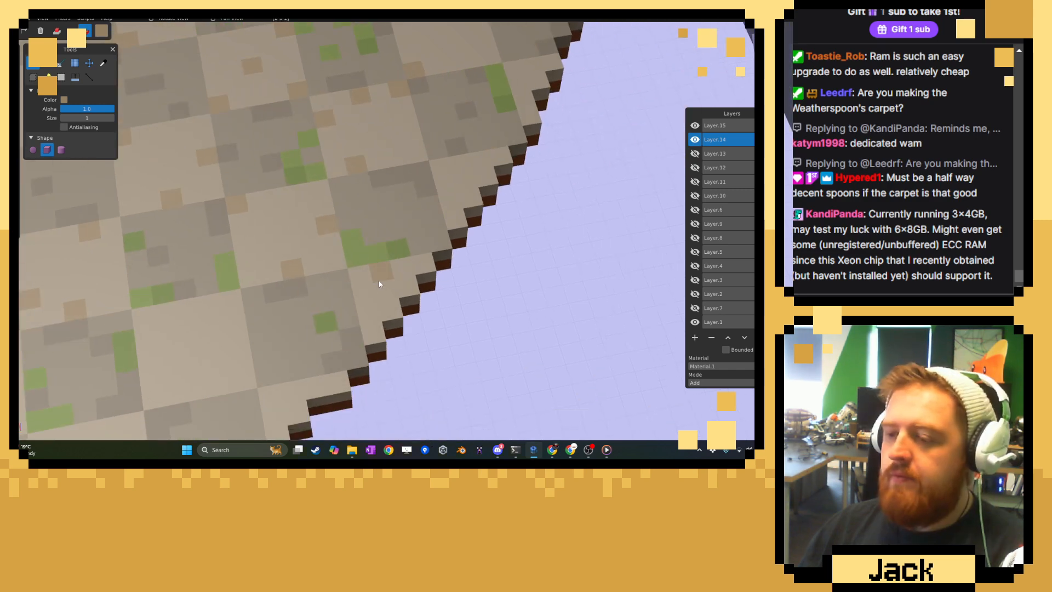
Paint tan strips and single tan voxels on the light tiles along the stepped rim, next to the small moss patches.
right_click_drag(372, 283, 341, 325)
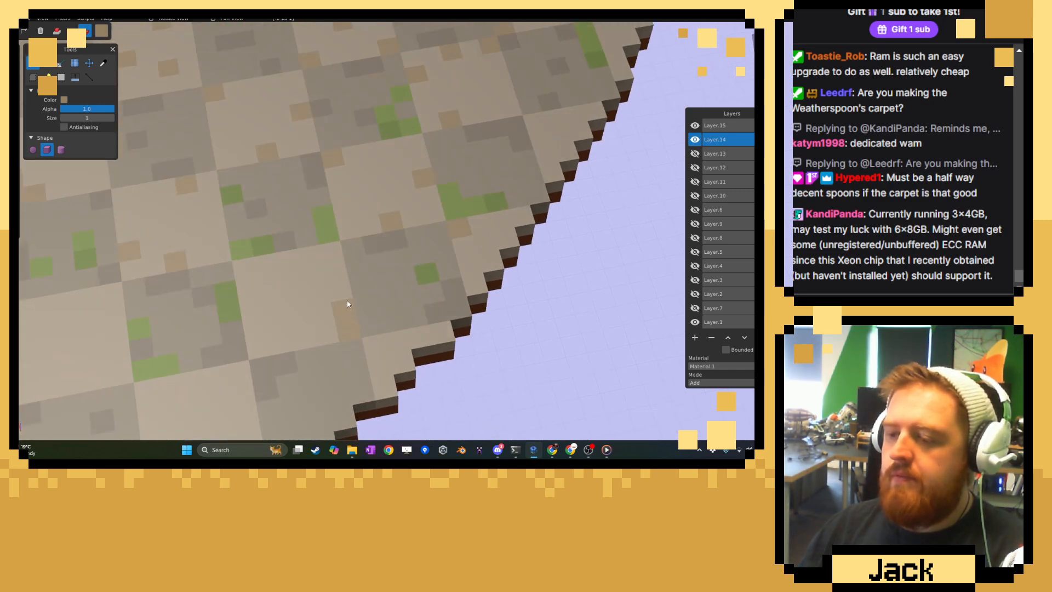
right_click_drag(390, 353, 393, 221)
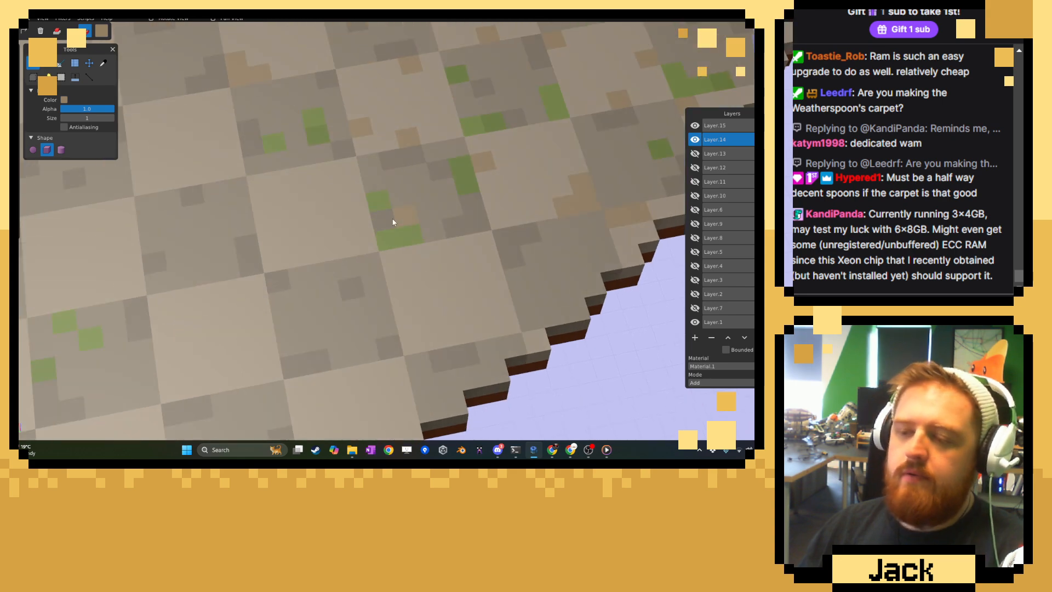
left_click_drag(484, 333, 510, 325)
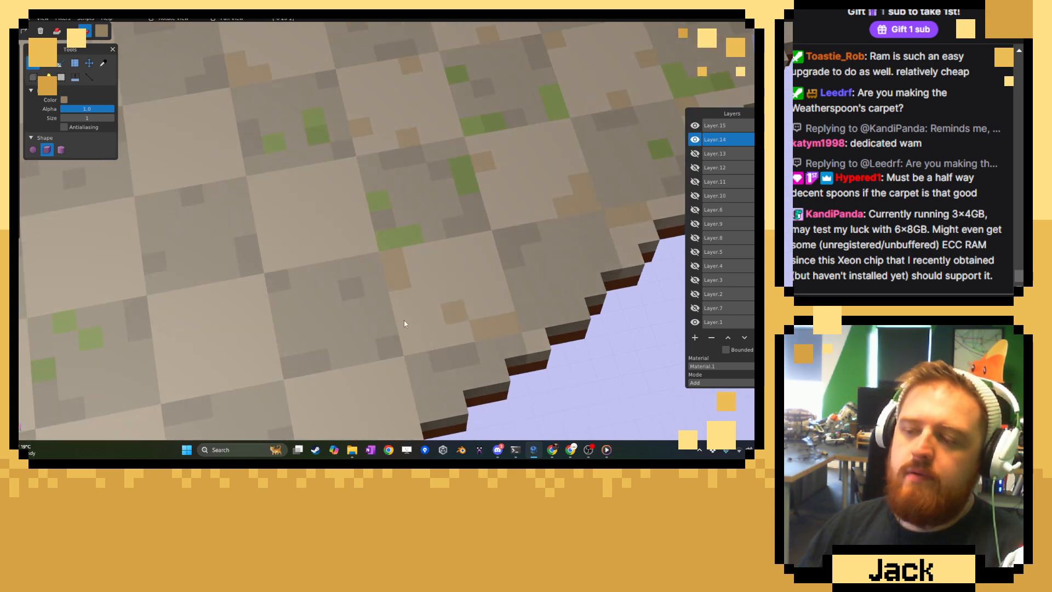
Paint a diagonal tan pair and two single tan voxels on the light tile beside the three scattered moss voxels.
right_click_drag(239, 310, 392, 249)
left_click_drag(330, 299, 361, 322)
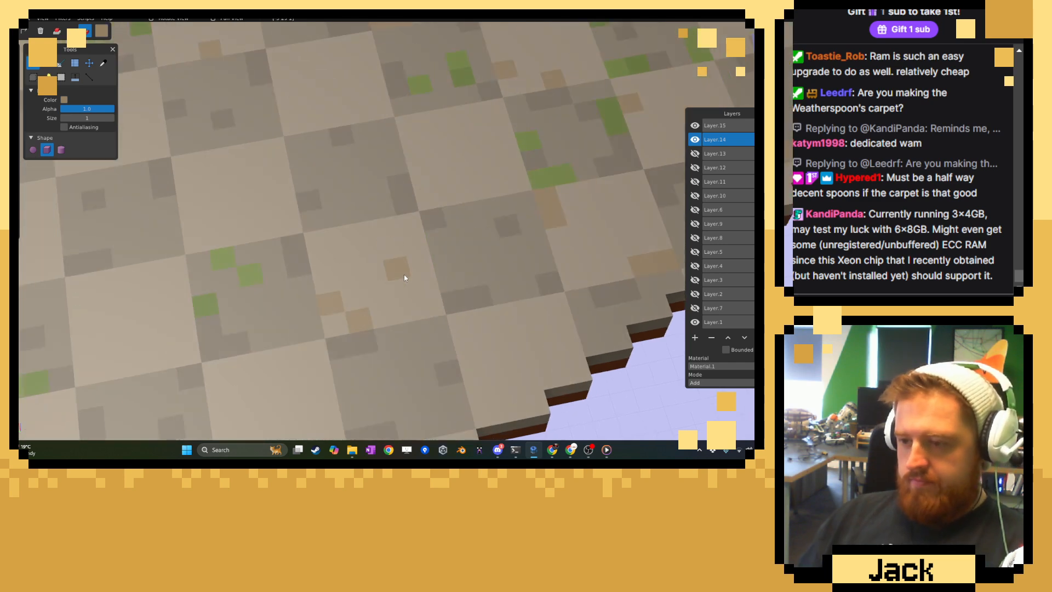
left_click(404, 275)
Scatter single tan voxels on the adjacent light tile at the stepped rim and on the rim edge beside it.
left_click(466, 325)
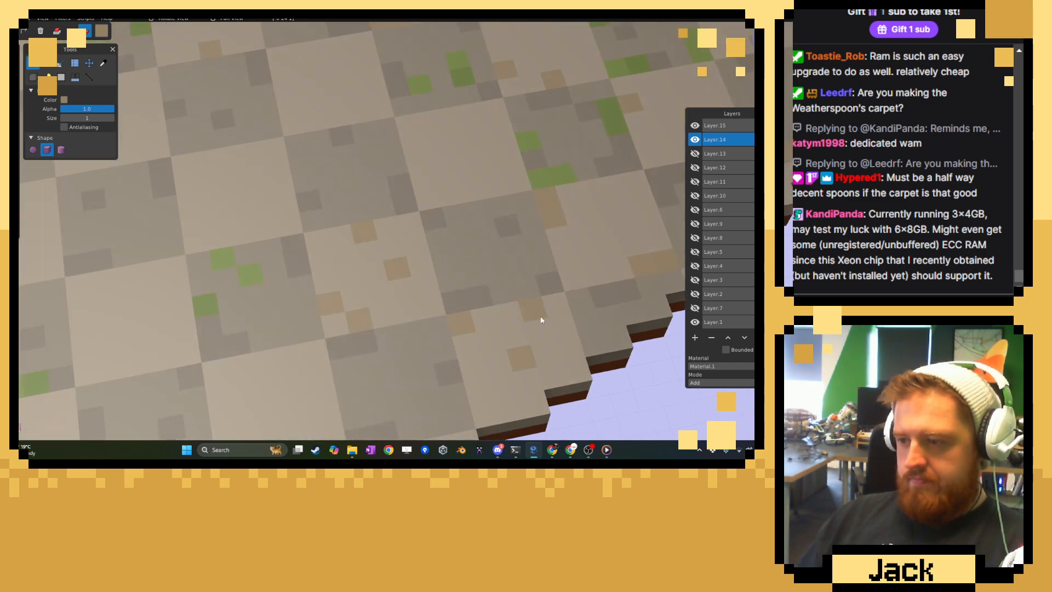
right_click_drag(505, 323, 492, 207)
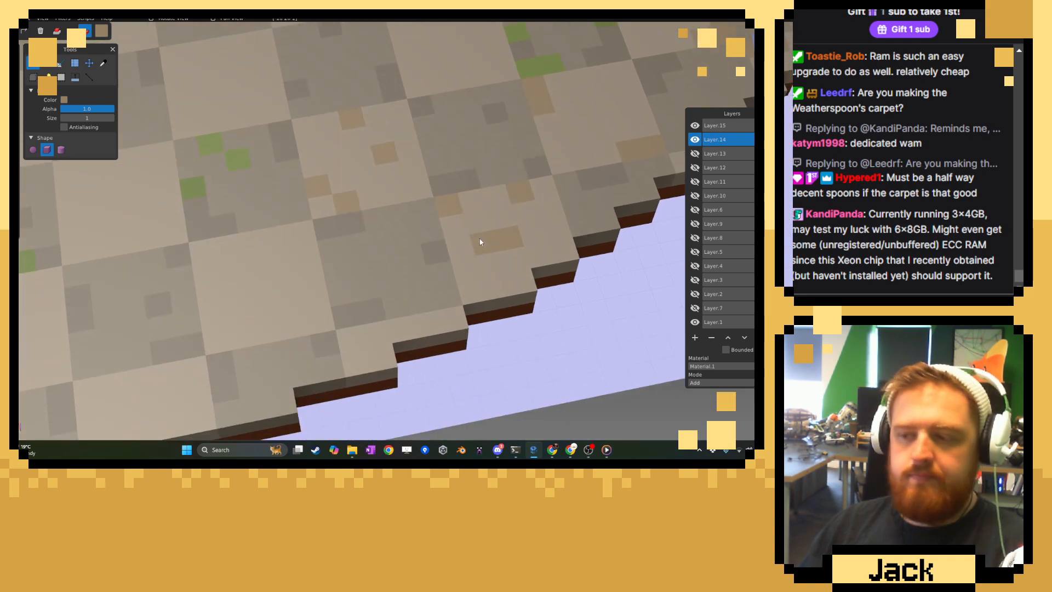
left_click(478, 289)
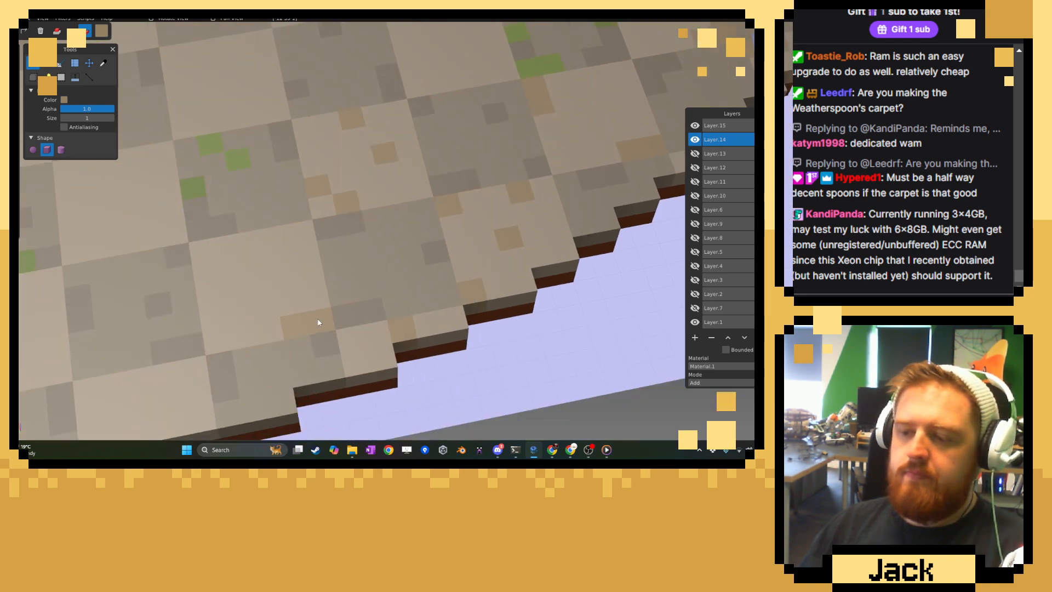
Paint a long tan edge strip, a short corner strip and a single centre voxel on the light tile below the scattered moss voxels.
left_click(258, 288)
left_click(209, 252)
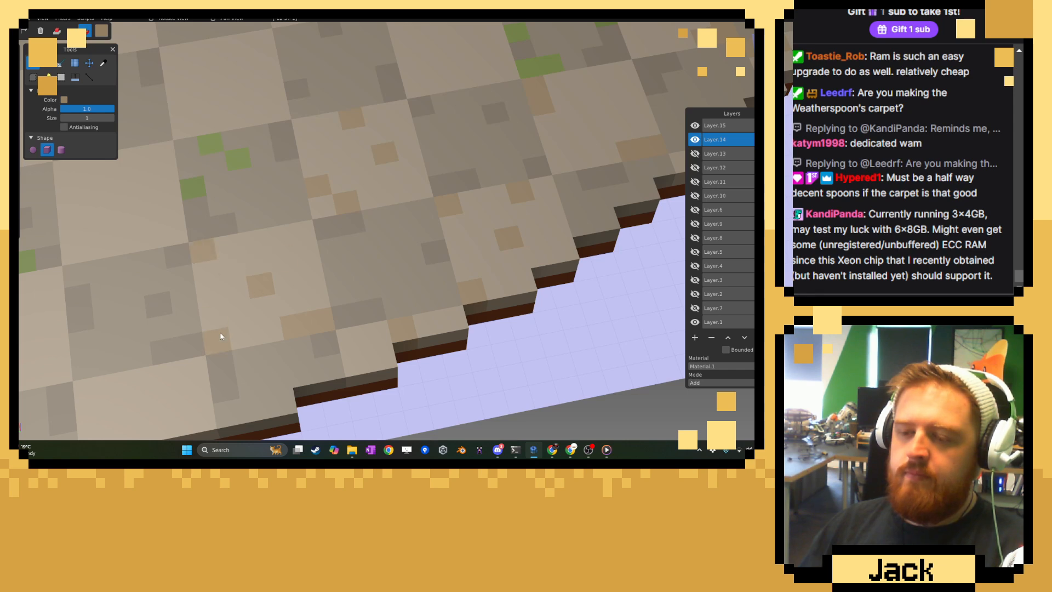
right_click_drag(221, 332, 415, 320)
Paint tan corner clusters and single tan voxels on the light tile beside the horizontal moss strip and on its dark neighbours.
left_click_drag(324, 213, 352, 205)
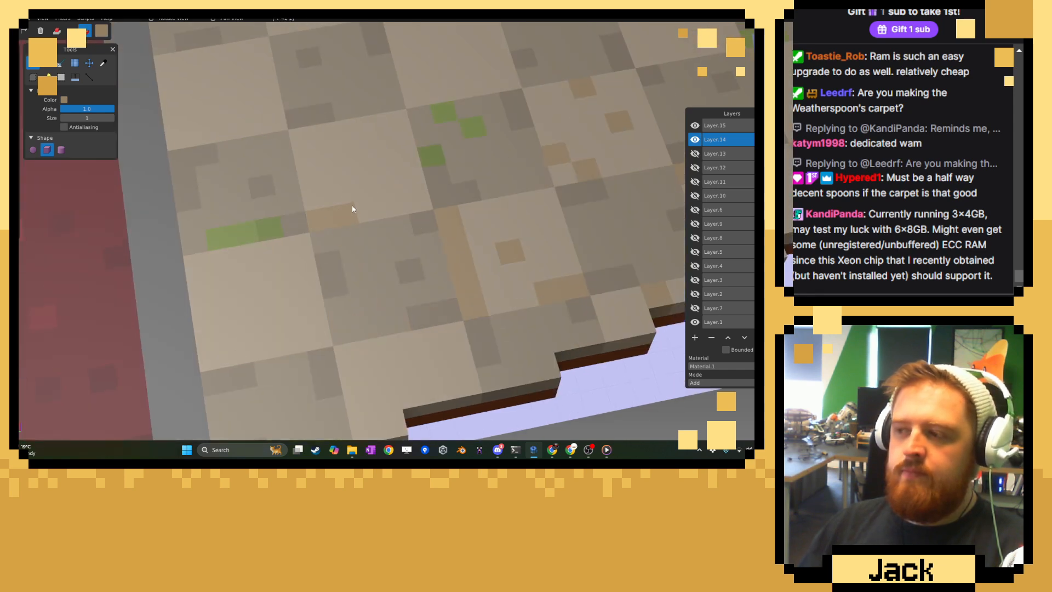
left_click(376, 130)
left_click(401, 160)
left_click(310, 144)
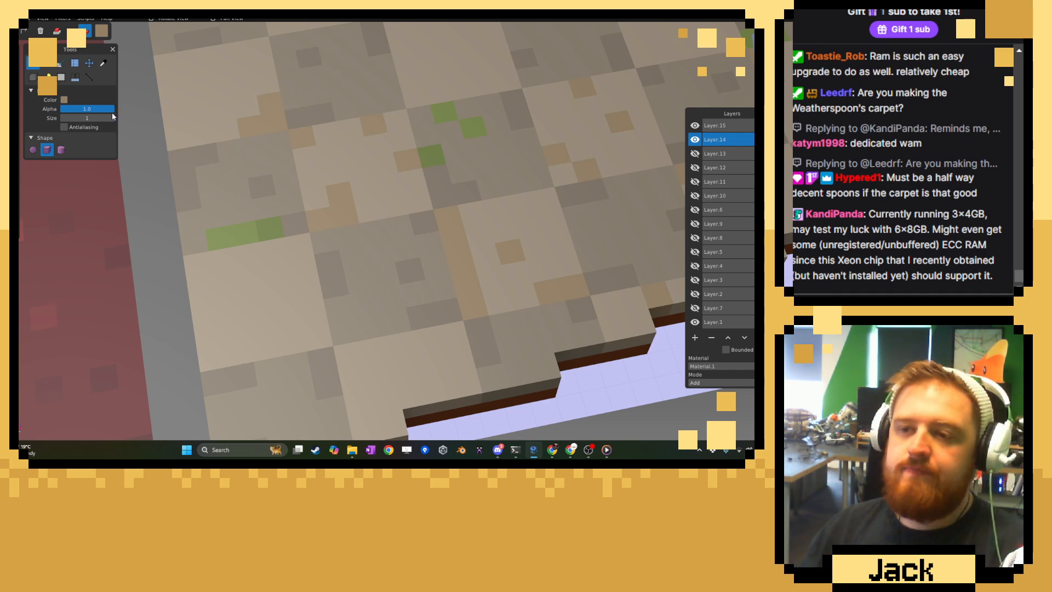
Scatter single tan voxels over the light tile below the horizontal moss strip and paint tan corner clusters on the light rim tile.
left_click(277, 294)
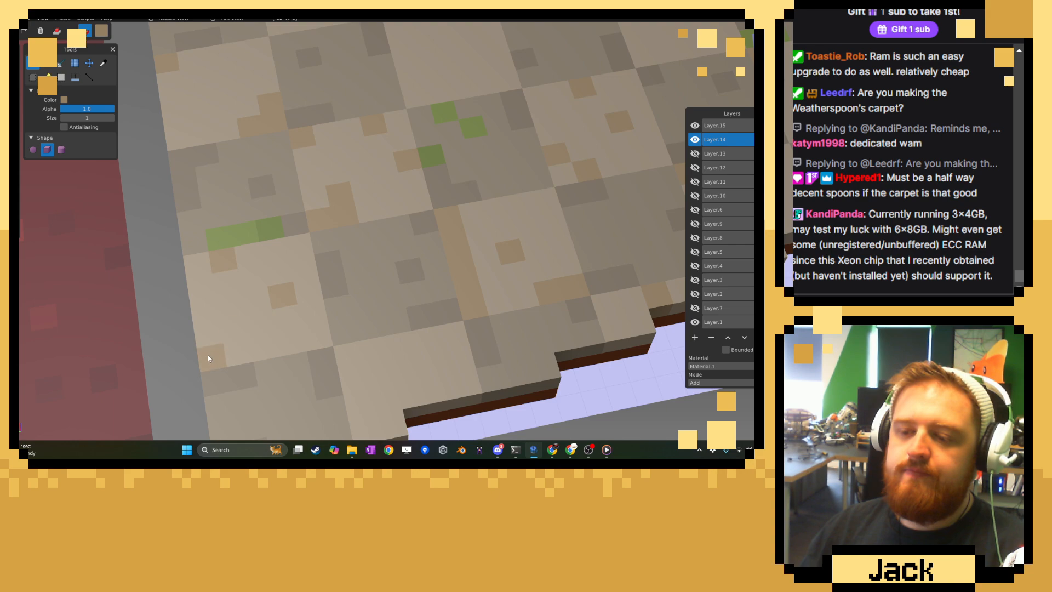
left_click(359, 362)
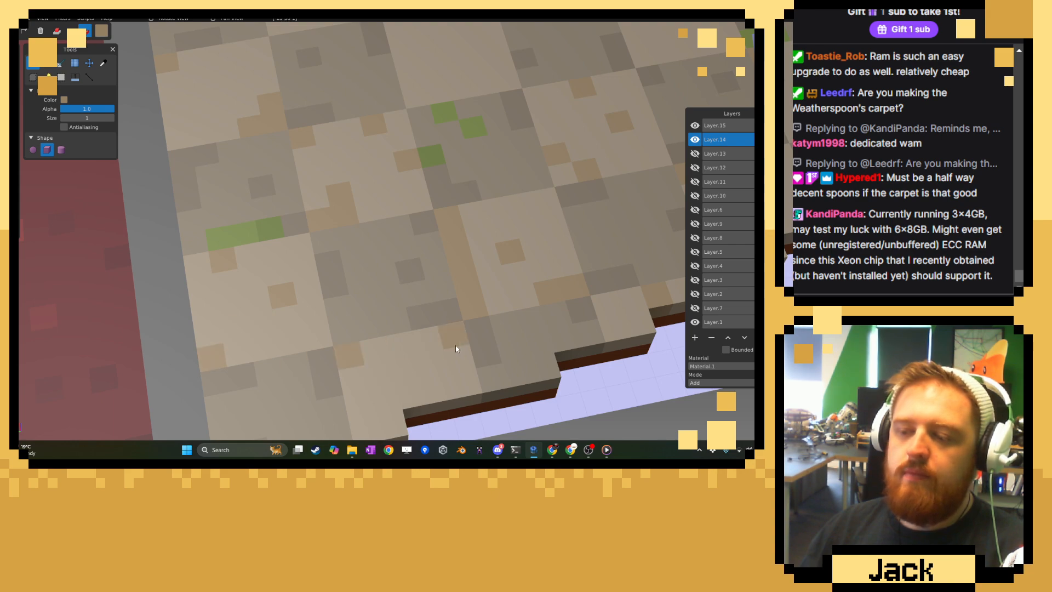
left_click(439, 340)
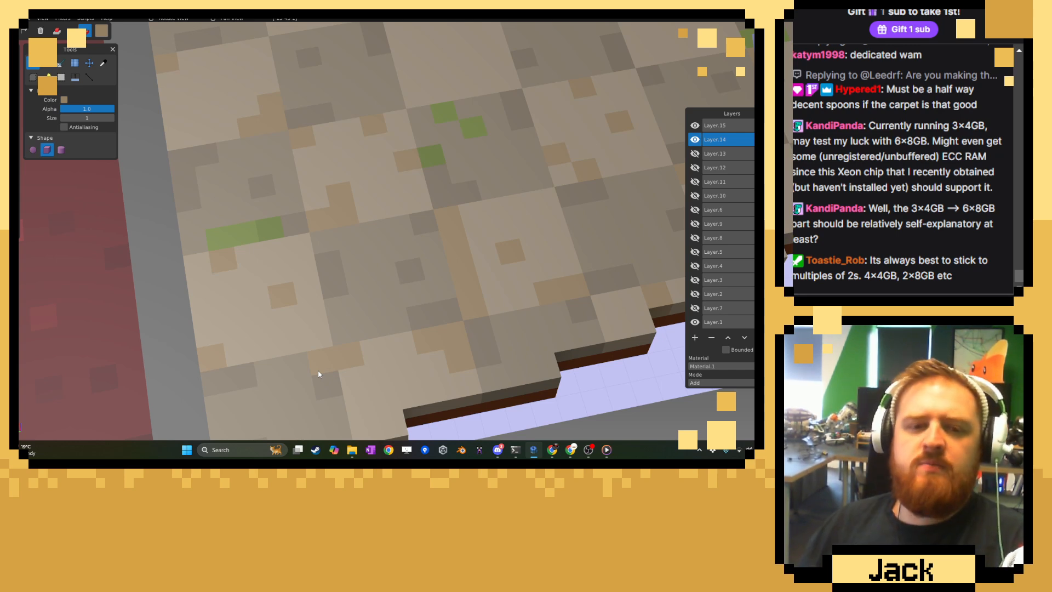
Sample the light tile colour and paint out the middle of the long tan edge strip.
scroll(406, 266, "down", 8)
scroll(407, 269, "down", 4)
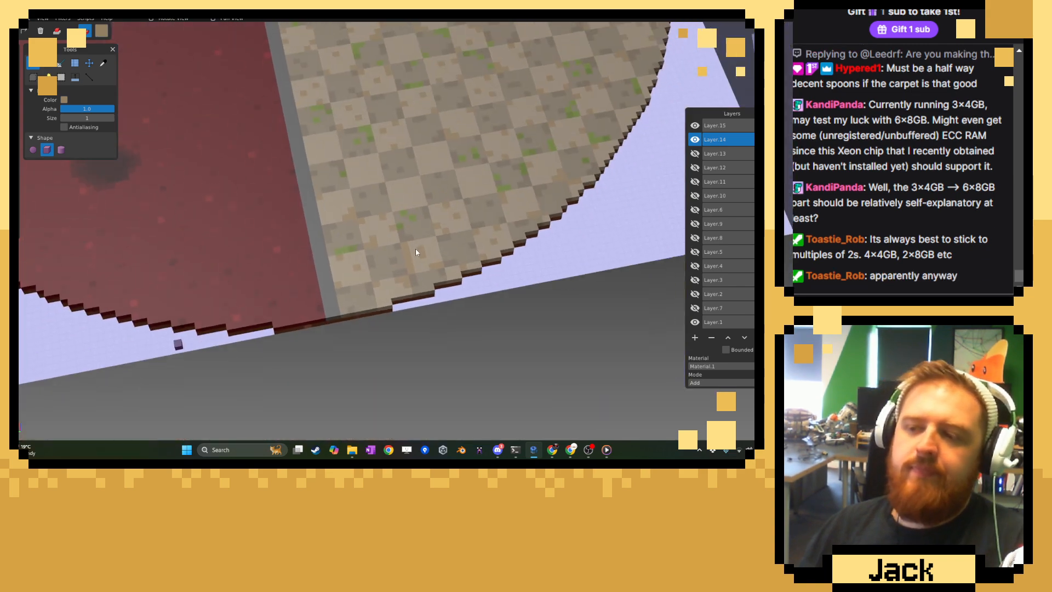
scroll(450, 278, "up", 5)
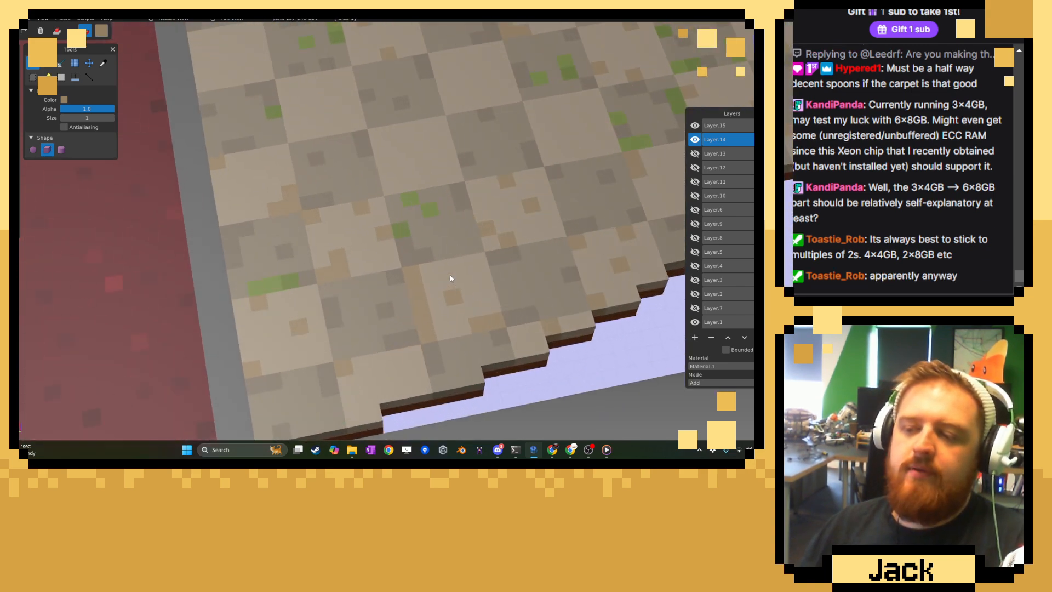
key("c")
scroll(392, 212, "up", 2)
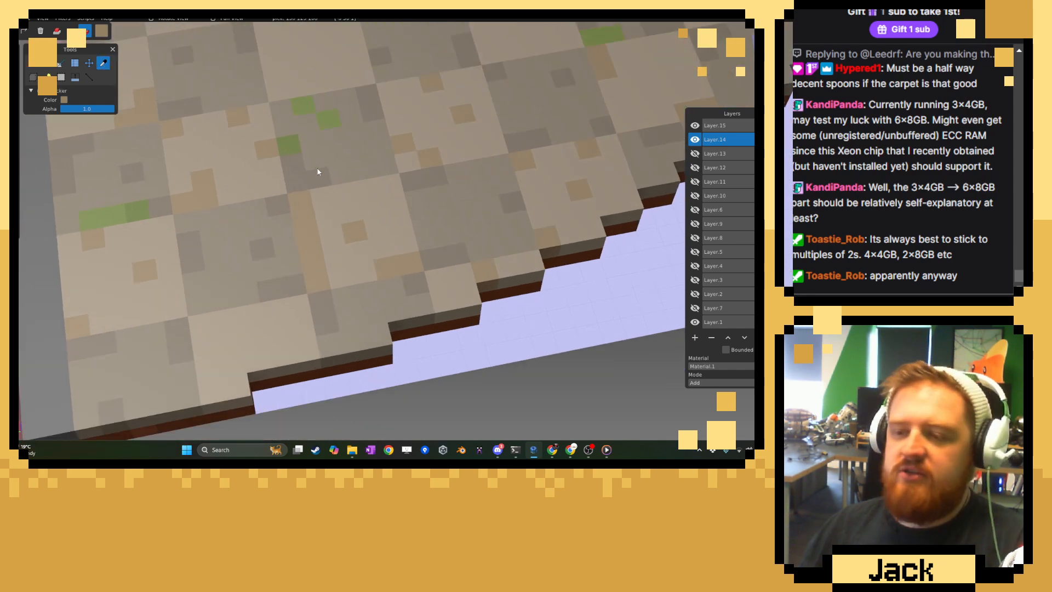
key("s")
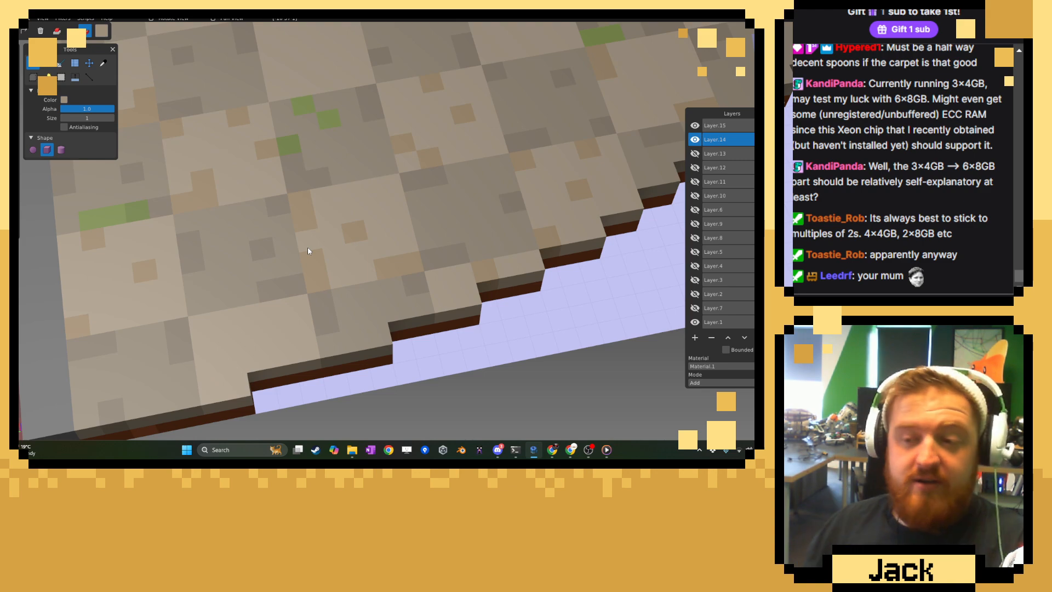
Sample the tan colour again and brush single tan voxels onto the light tile at the stepped rim.
left_click(103, 67)
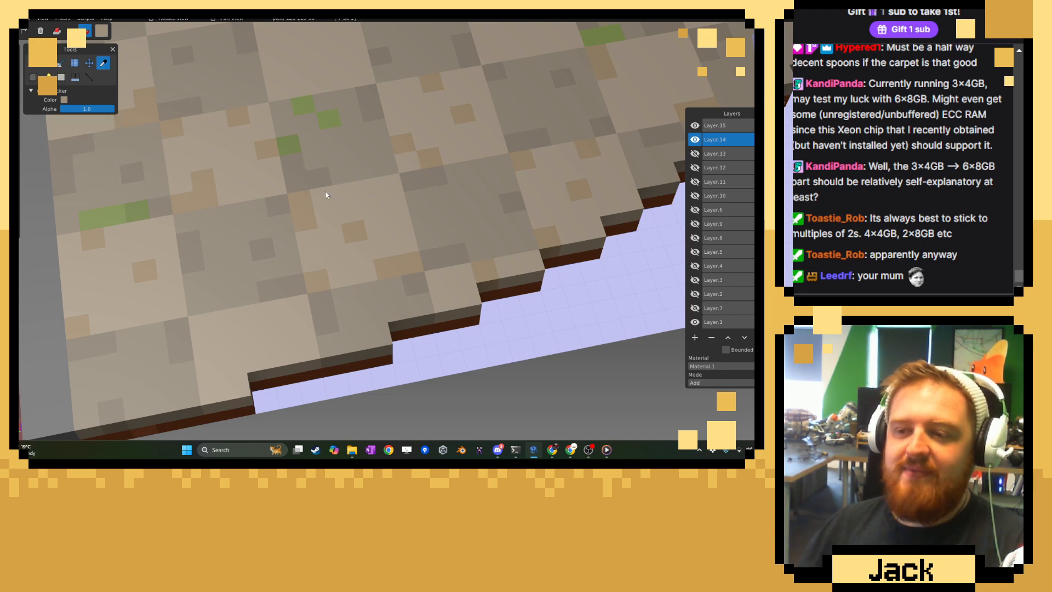
left_click(36, 66)
left_click(206, 323)
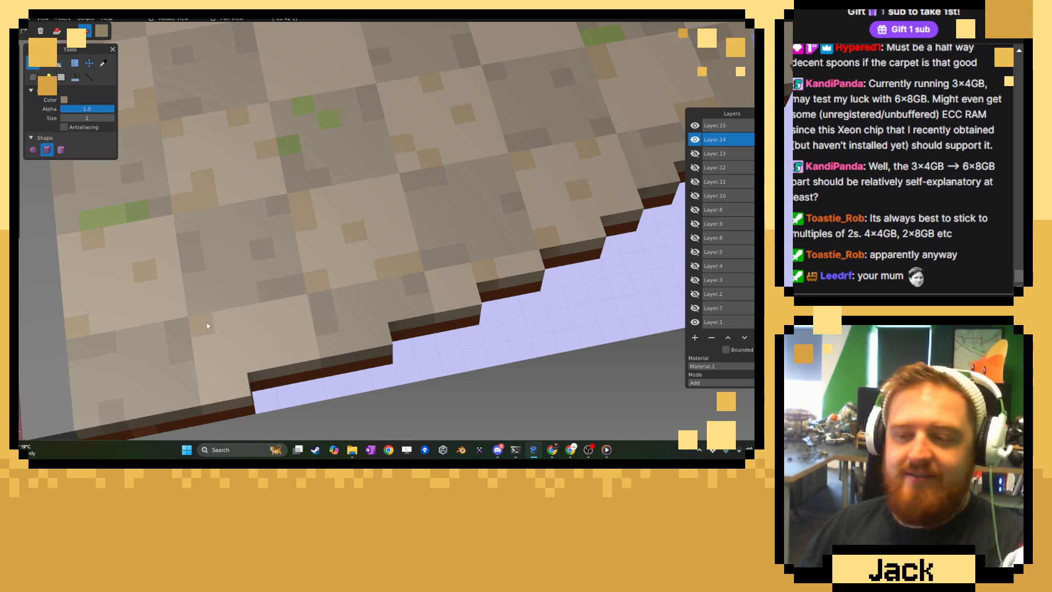
left_click(295, 309)
Paint a short tan corner strip and single tan voxels on the bare light tile beside the lone moss voxel near the grey divider.
scroll(475, 271, "down", 1)
scroll(475, 270, "down", 7)
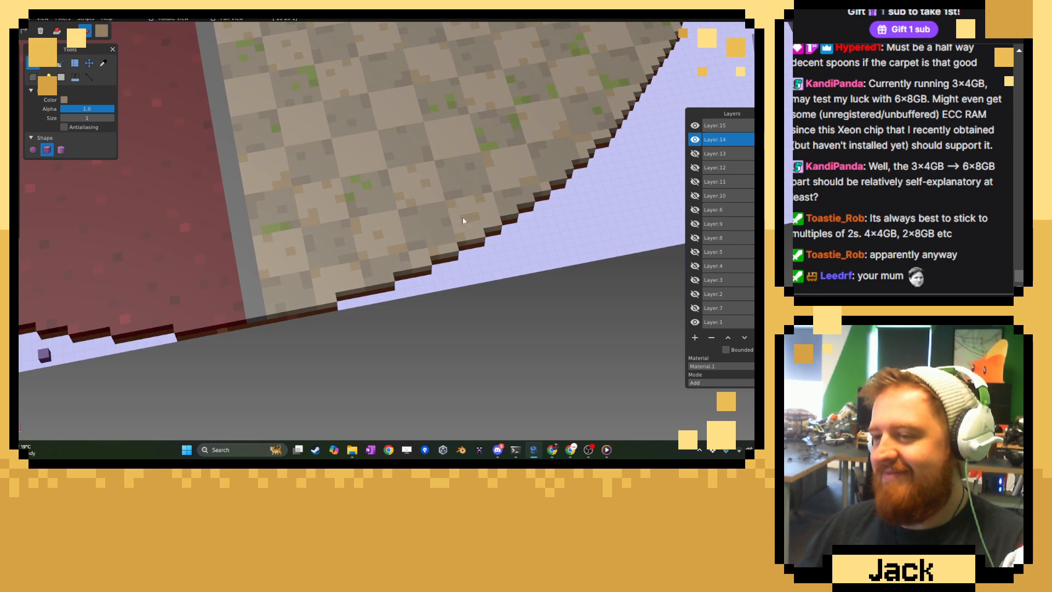
right_click_drag(462, 217, 424, 334)
scroll(422, 333, "up", 8)
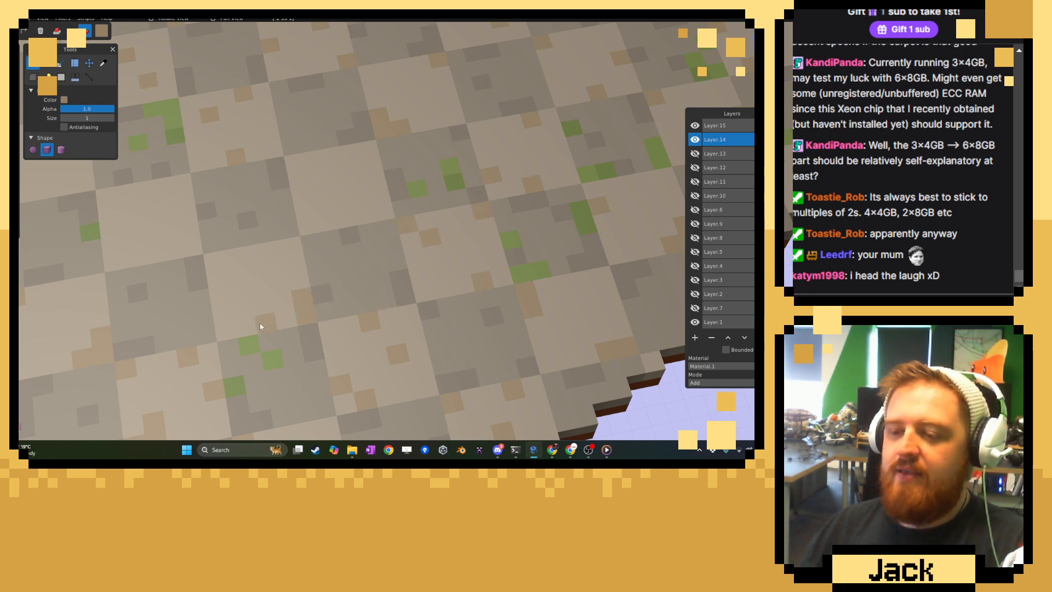
right_click_drag(268, 256, 399, 261)
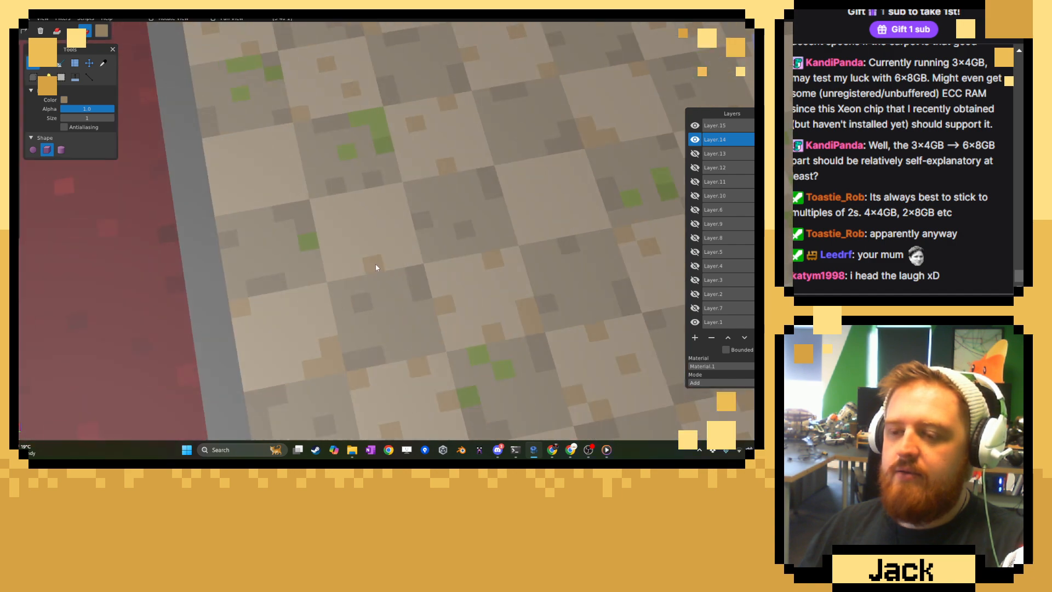
left_click(333, 268)
left_click_drag(323, 209, 338, 205)
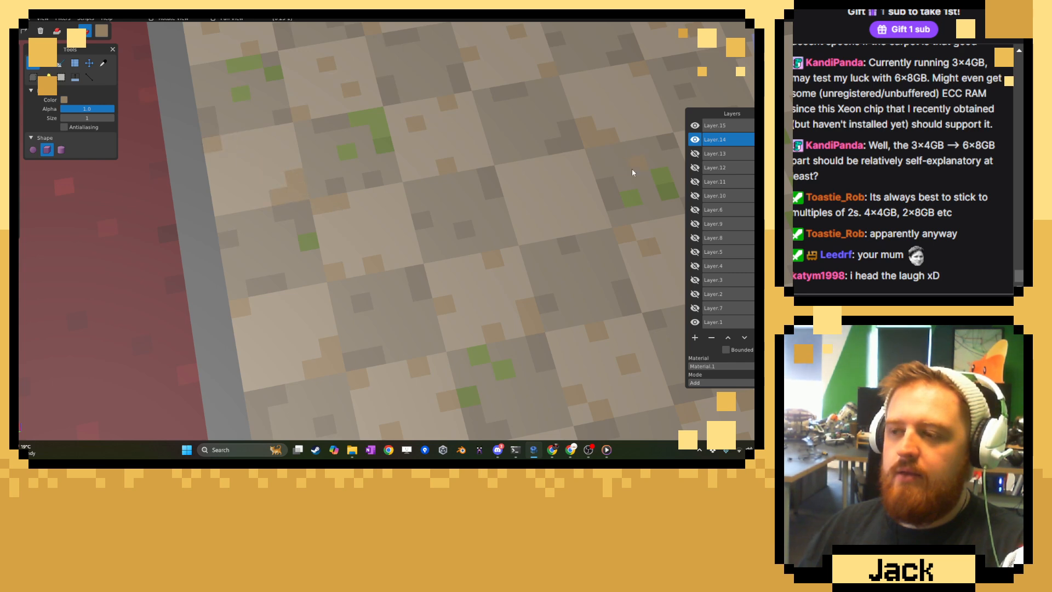
Scatter single tan voxels on the bare light tiles in the middle of the floor, including the one below the L-shaped moss patch.
right_click_drag(632, 169, 505, 237)
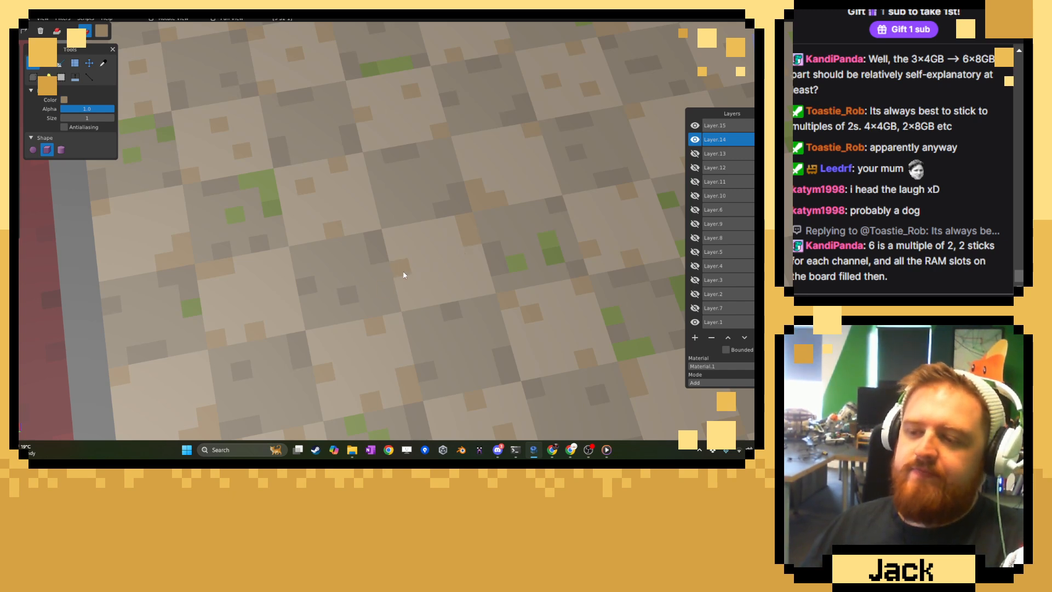
scroll(405, 275, "down", 6)
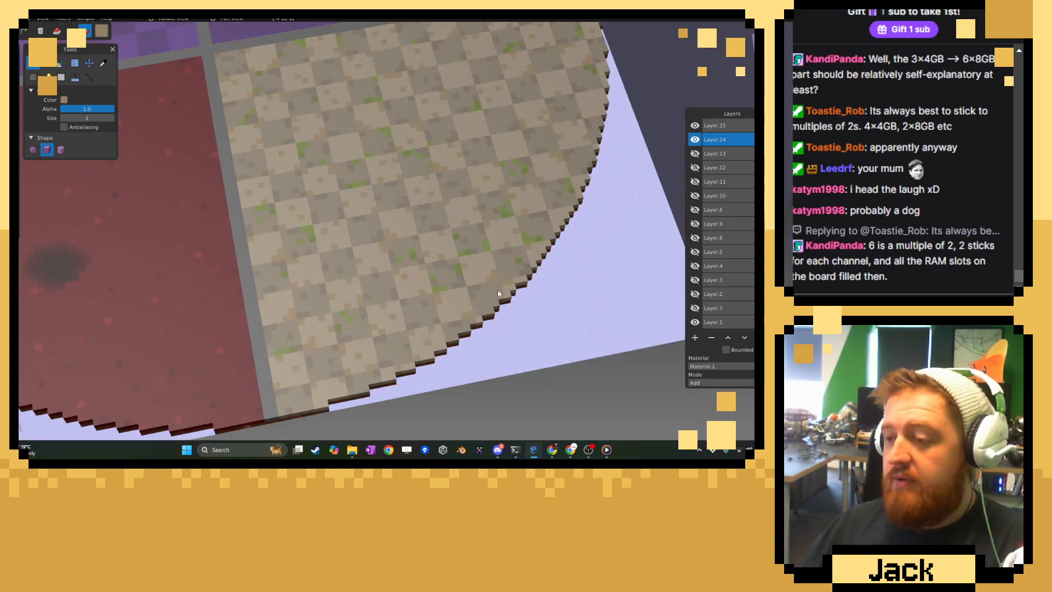
right_click_drag(499, 293, 421, 346)
right_click_drag(413, 225, 411, 276)
scroll(411, 276, "up", 8)
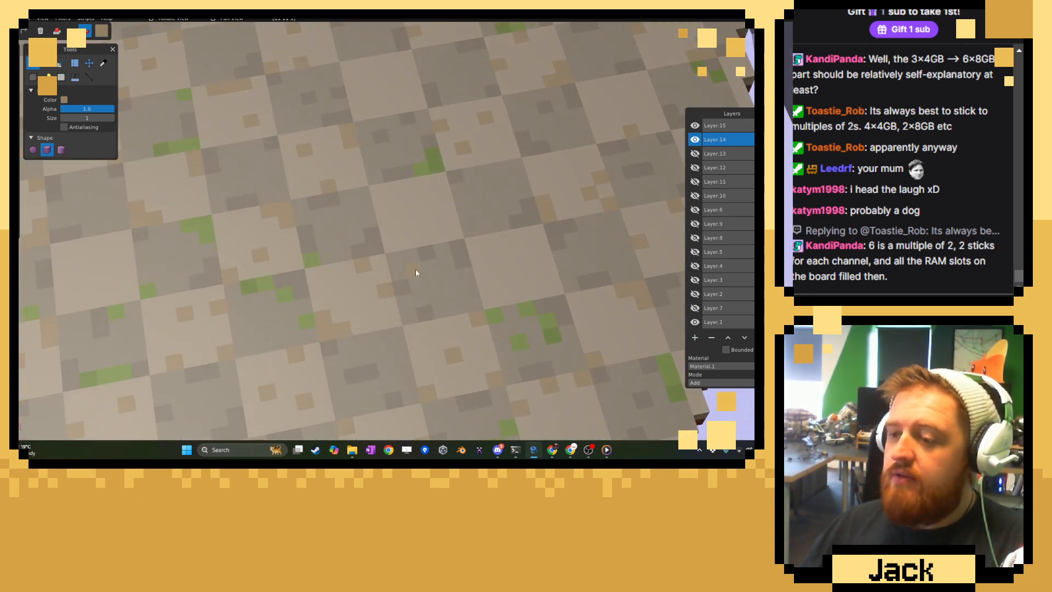
right_click_drag(451, 223, 402, 291)
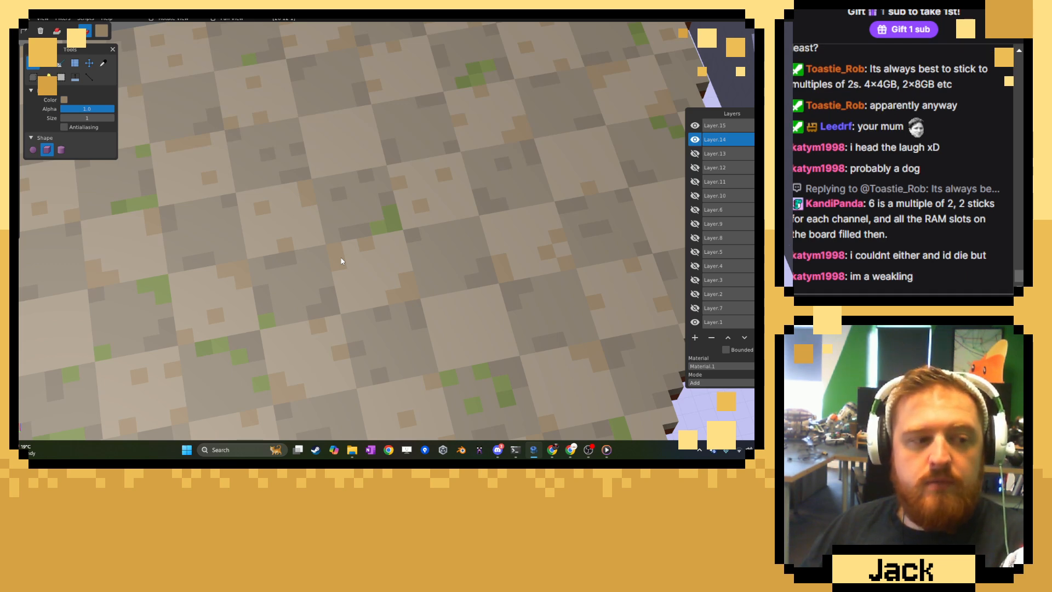
Paint a tan corner cluster and single tan voxels on the bare light tile above the scattered moss cluster.
right_click_drag(411, 288, 337, 239)
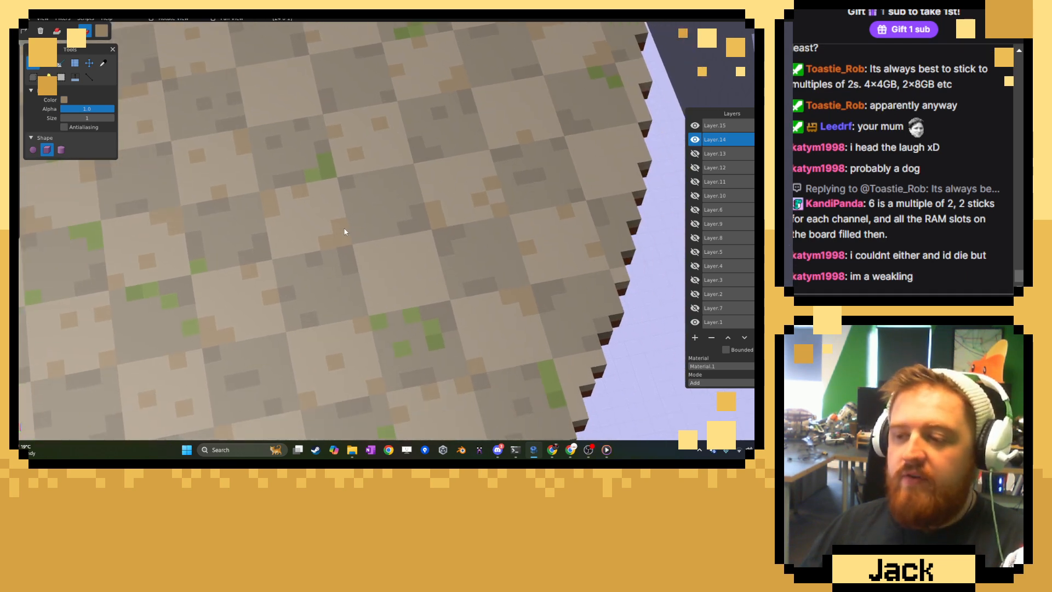
scroll(366, 252, "up", 2)
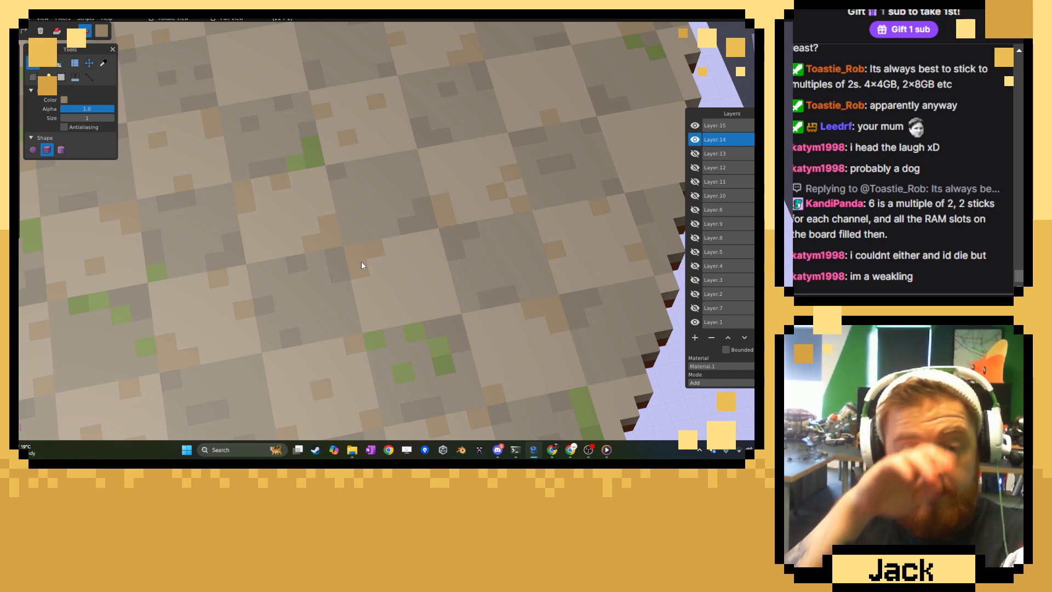
left_click_drag(362, 266, 366, 310)
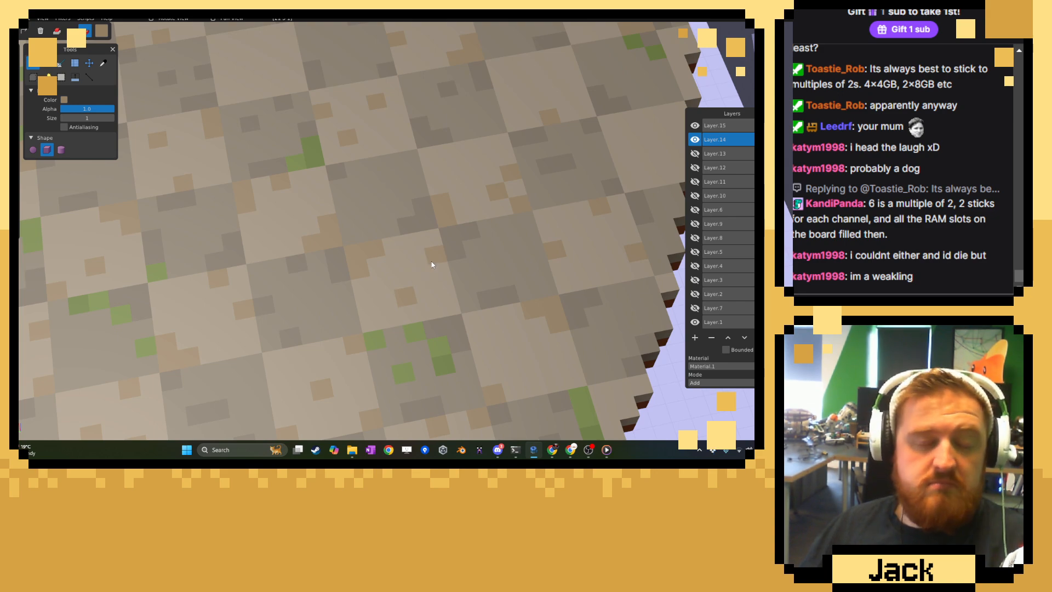
Scatter single tan voxels on the bare light tile at the stepped rim and around its neighbouring dark tile.
right_click_drag(432, 265, 520, 295)
scroll(521, 294, "up", 3)
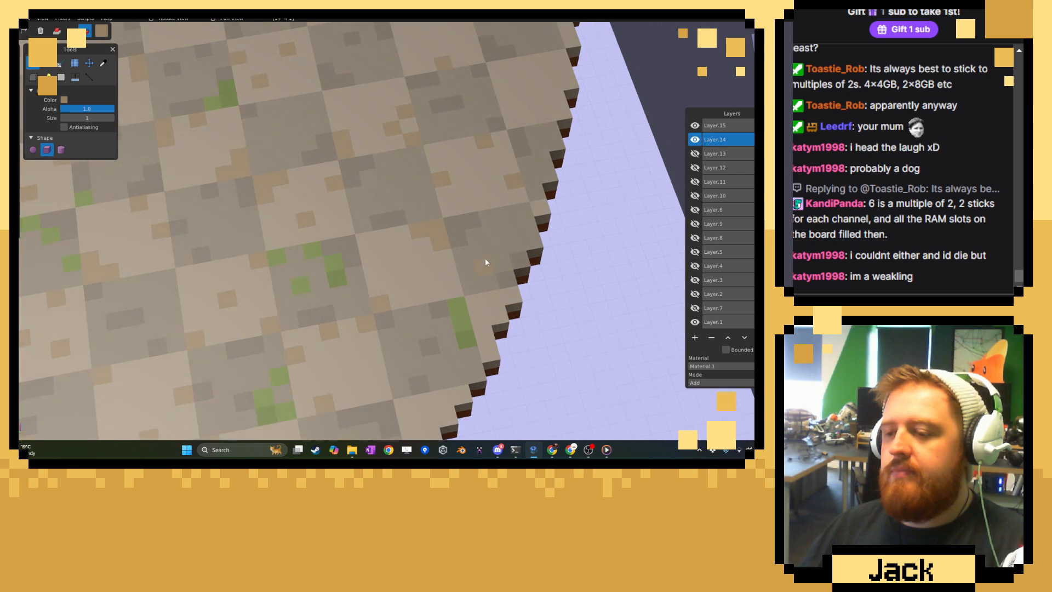
scroll(504, 322, "up", 1)
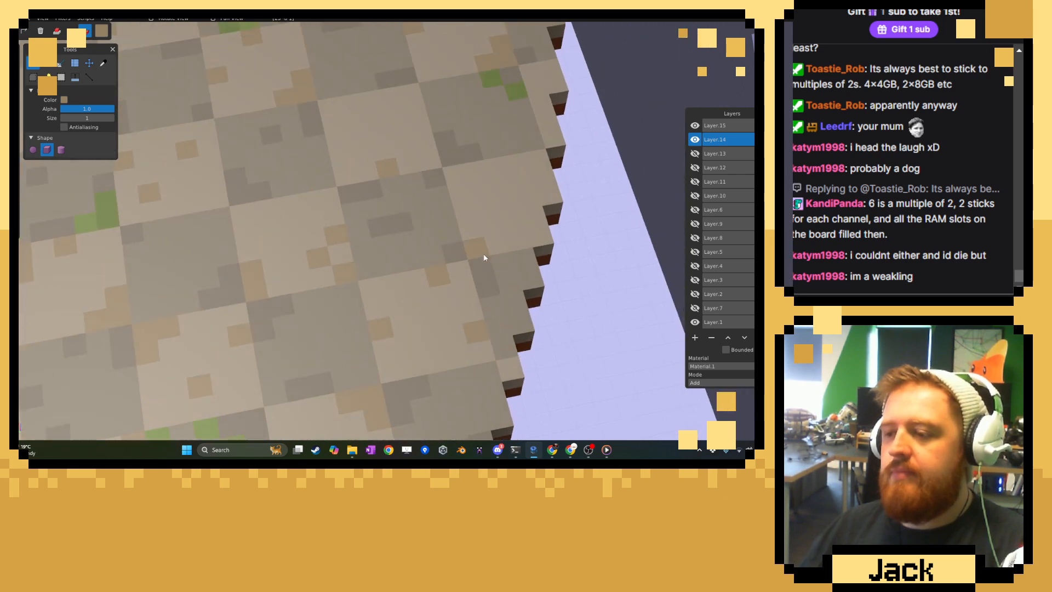
scroll(481, 254, "up", 1)
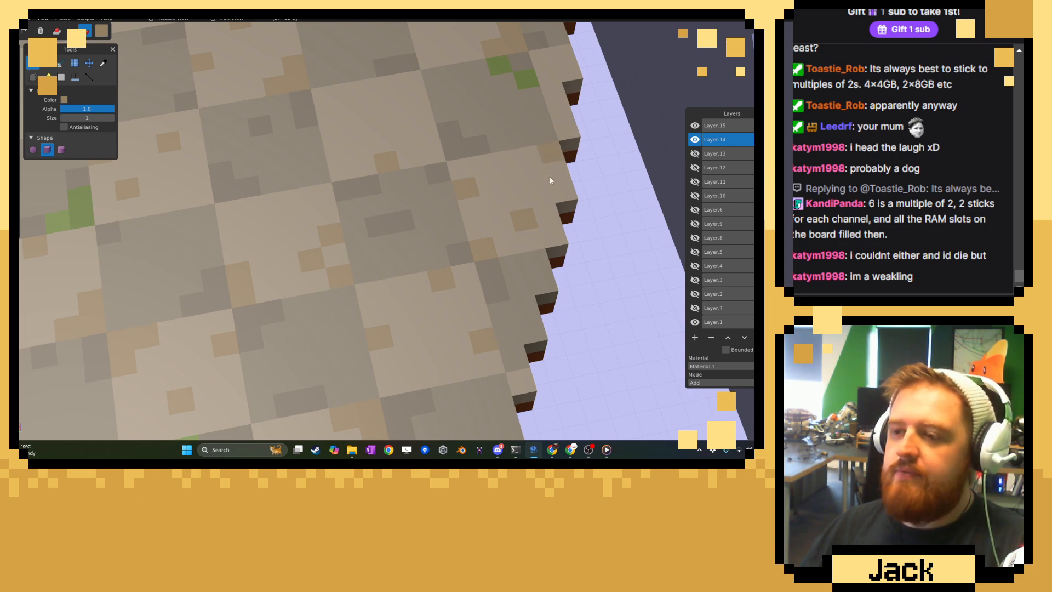
Make all hidden layers from Layer.13 down to Layer.7 visible again, bringing back the props, vines and room walls.
scroll(424, 249, "down", 1)
scroll(494, 347, "down", 5)
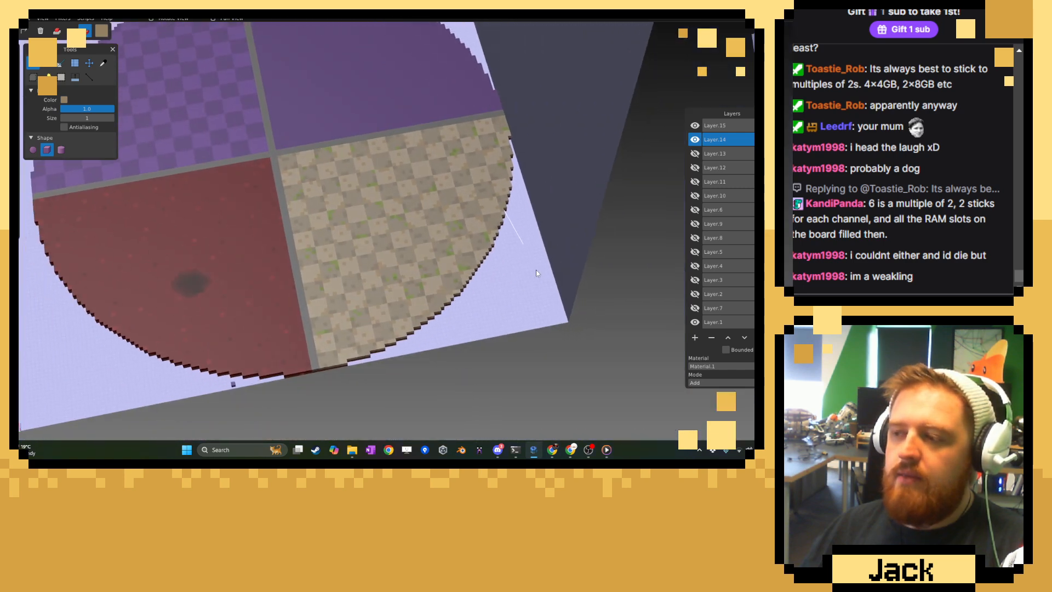
middle_click_drag(536, 270, 626, 196)
left_click(695, 154)
left_click(695, 168)
left_click(695, 181)
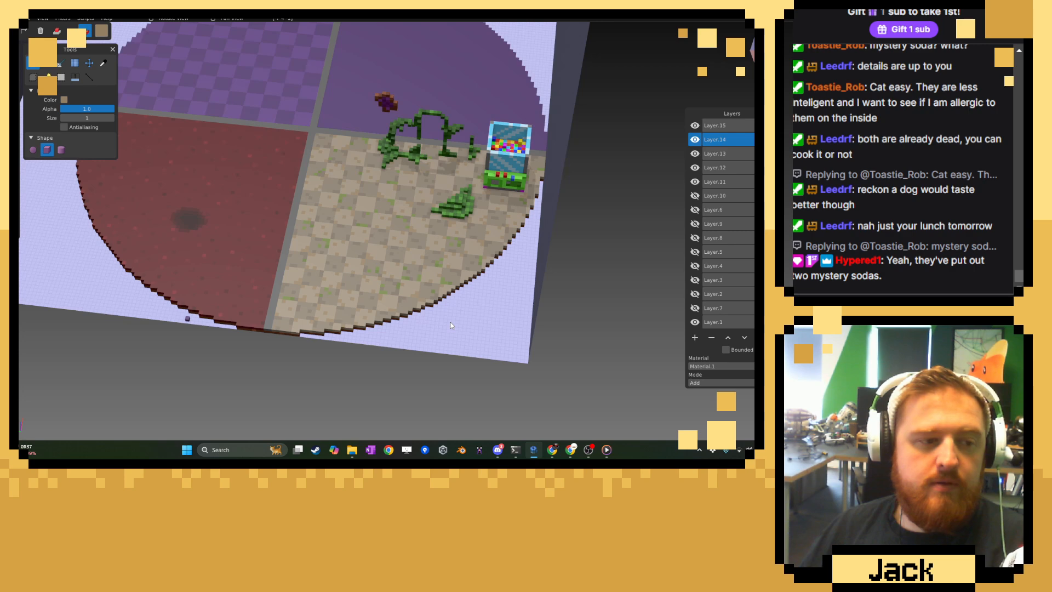
middle_click_drag(463, 246, 387, 242)
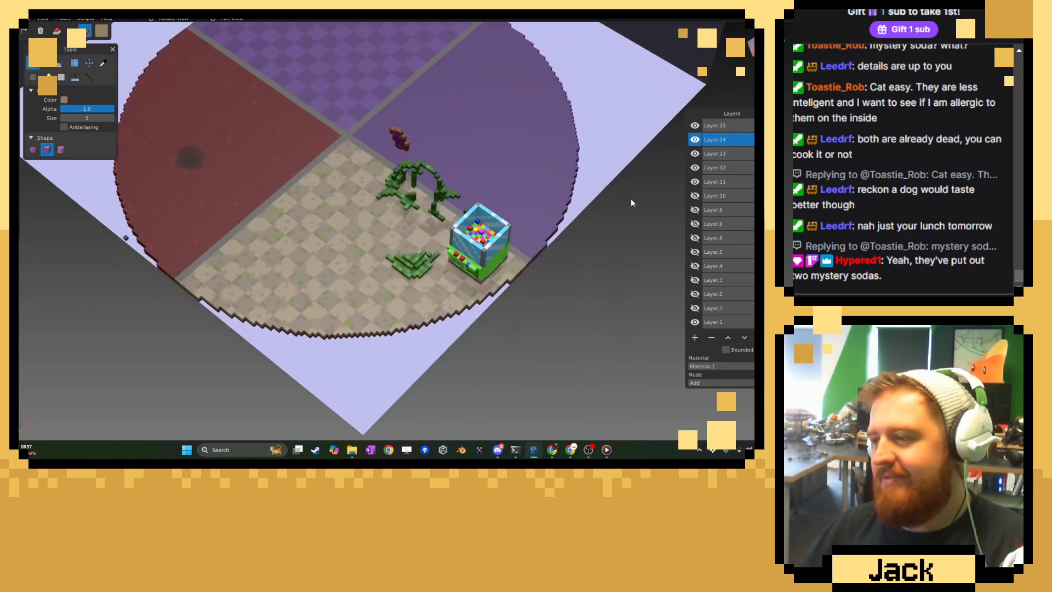
left_click(695, 195)
left_click(695, 209)
left_click(695, 224)
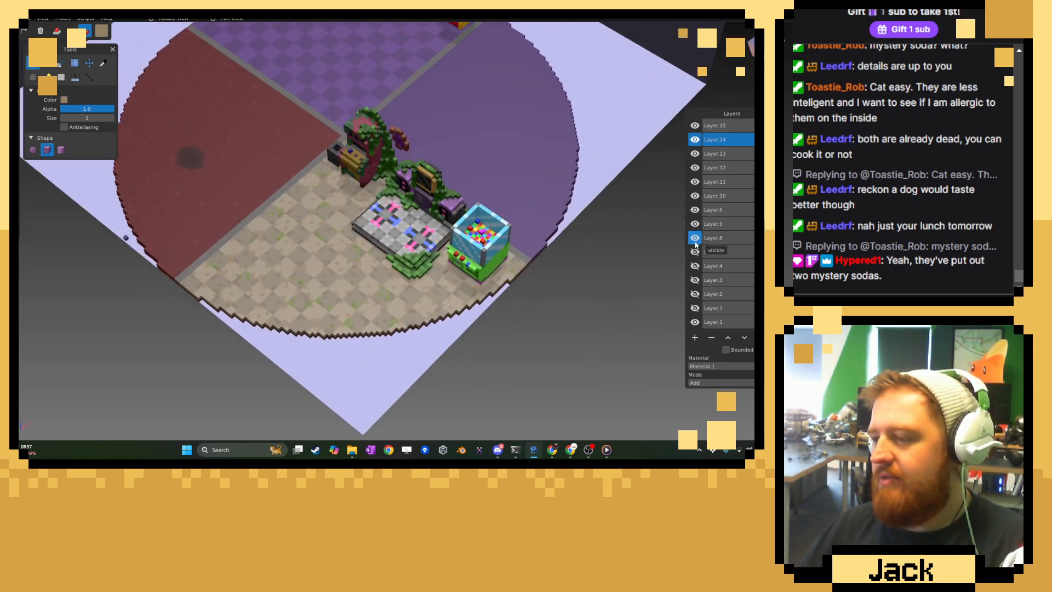
left_click(695, 237)
left_click(695, 251)
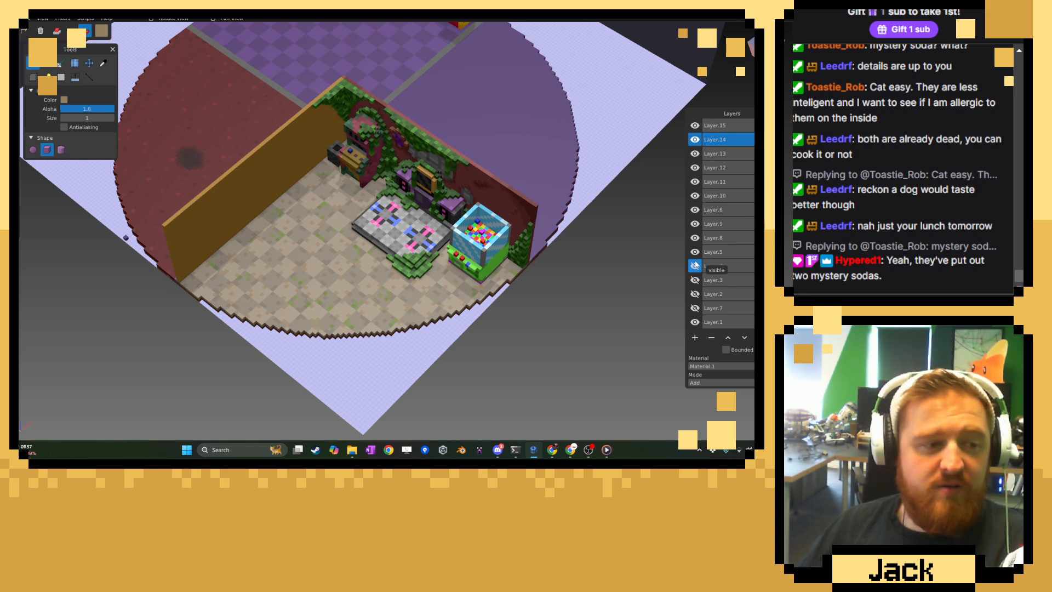
left_click(695, 266)
left_click(695, 280)
left_click(695, 294)
left_click(695, 308)
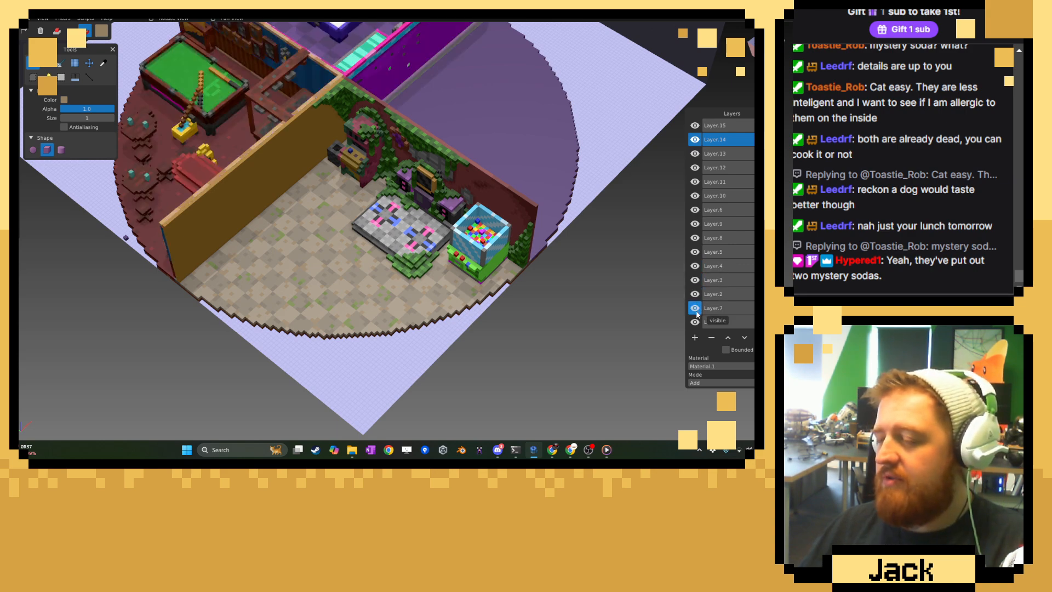
Examine the weathered floor with all props shown, closing in on the yellow arcade cabinet and toggling Layer.13 off and on.
scroll(378, 271, "down", 3)
middle_click_drag(379, 271, 497, 235)
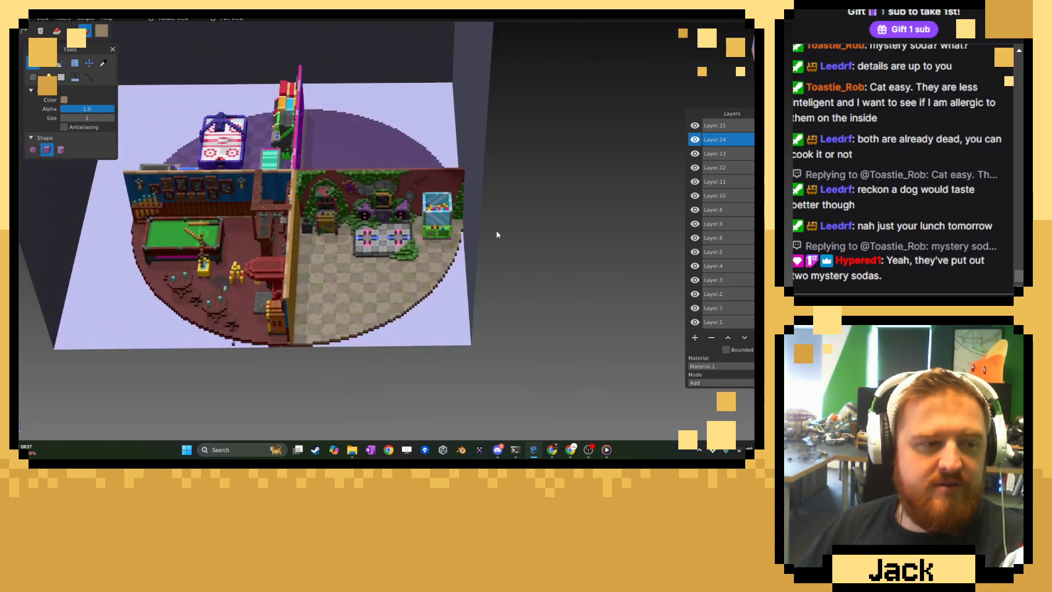
scroll(487, 227, "up", 4)
right_click_drag(321, 238, 404, 229)
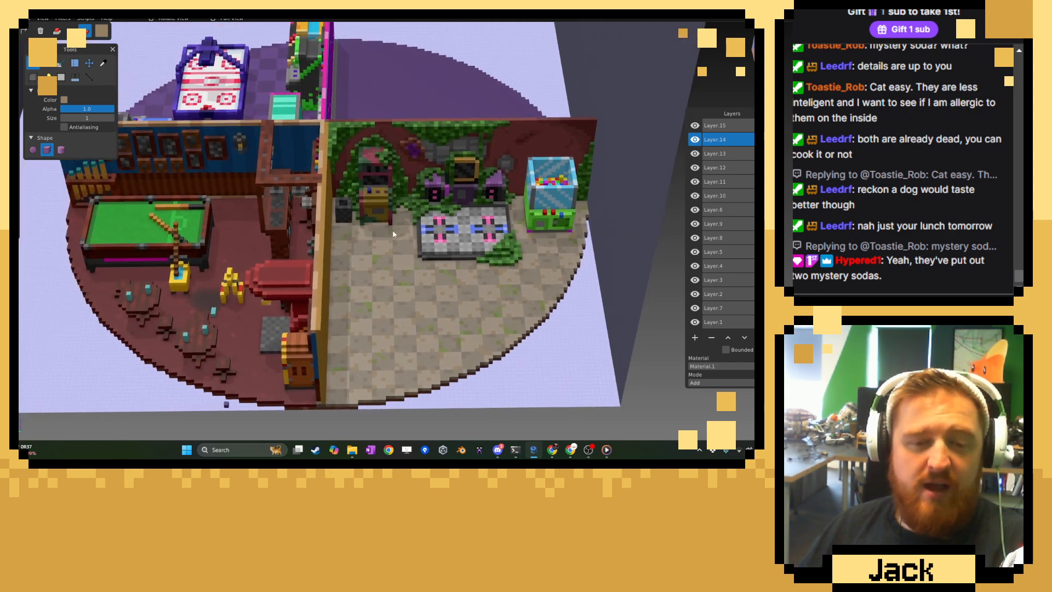
scroll(403, 229, "up", 4)
scroll(368, 226, "up", 4)
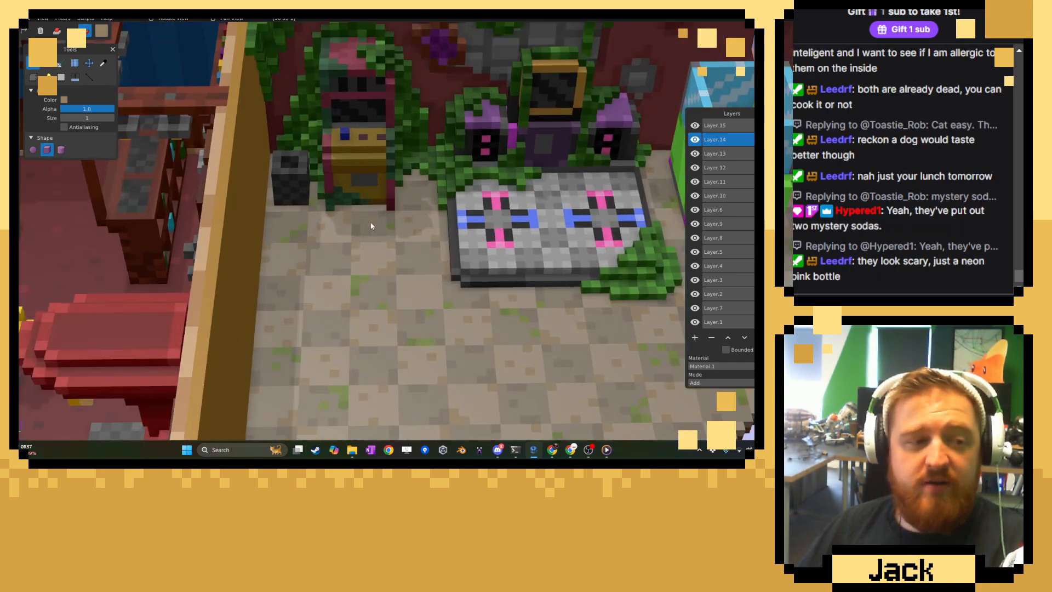
scroll(370, 222, "up", 4)
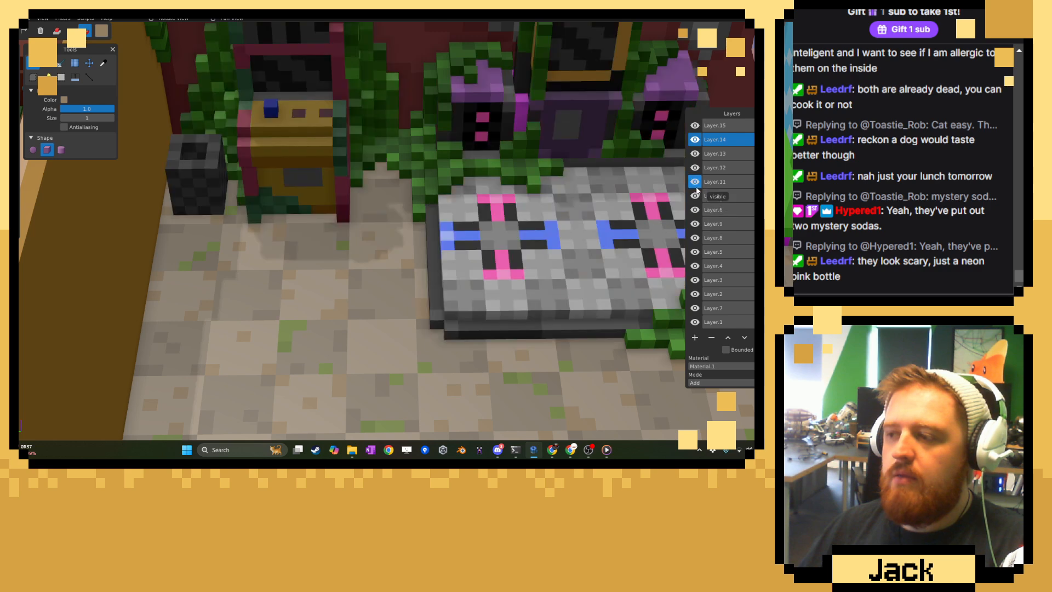
left_click(696, 154)
left_click(694, 154)
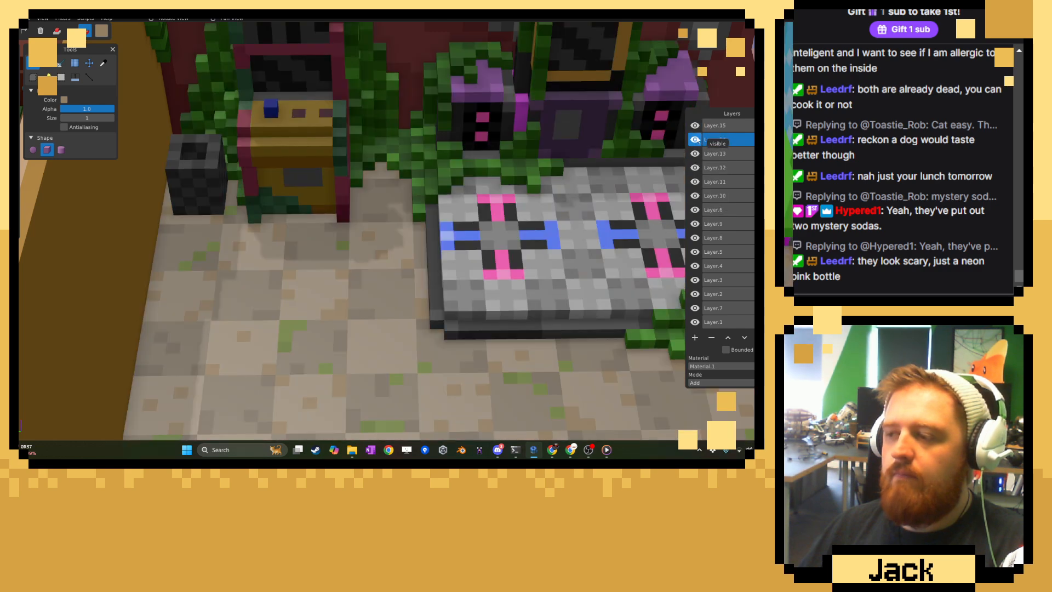
Sample dark green from the vines and paint a floor patch plus a separate single voxel between the yellow cabinet and the dance platform.
left_click(103, 62)
right_click_drag(356, 203, 359, 234)
scroll(357, 234, "up", 3)
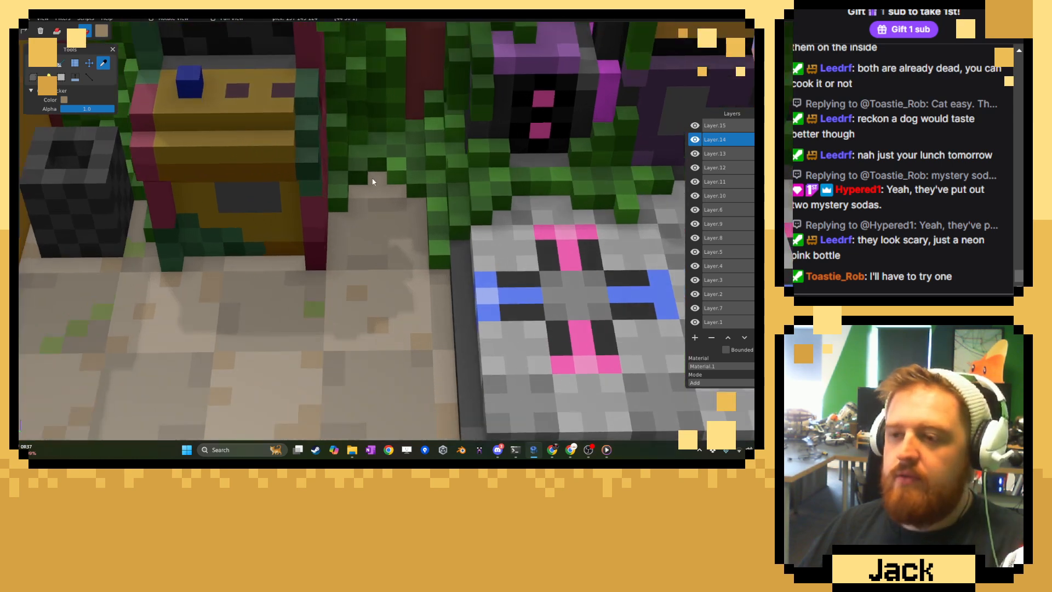
left_click(377, 165)
key("b")
left_click(355, 288)
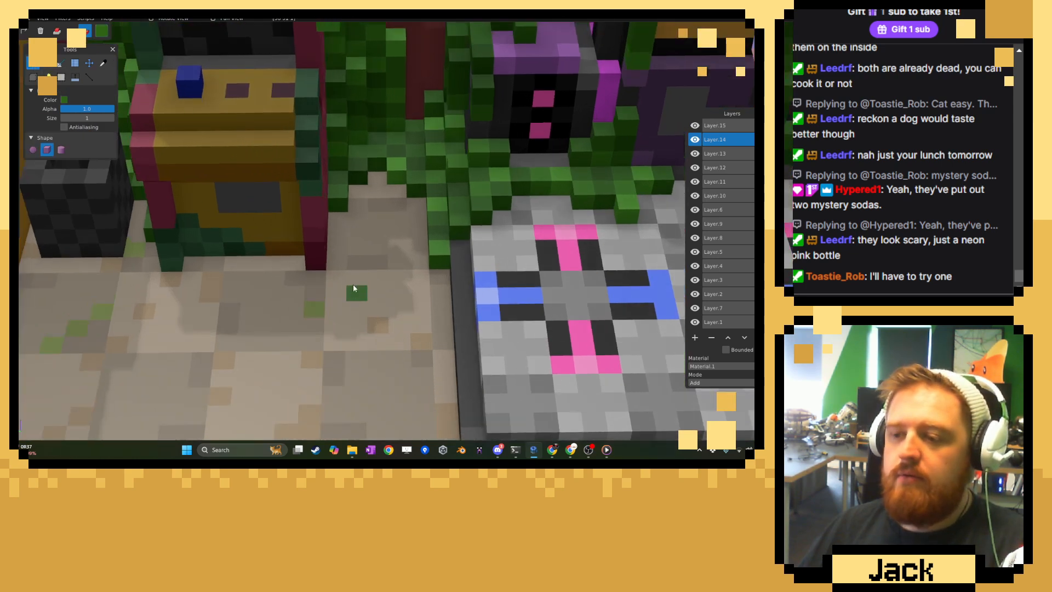
left_click(383, 282)
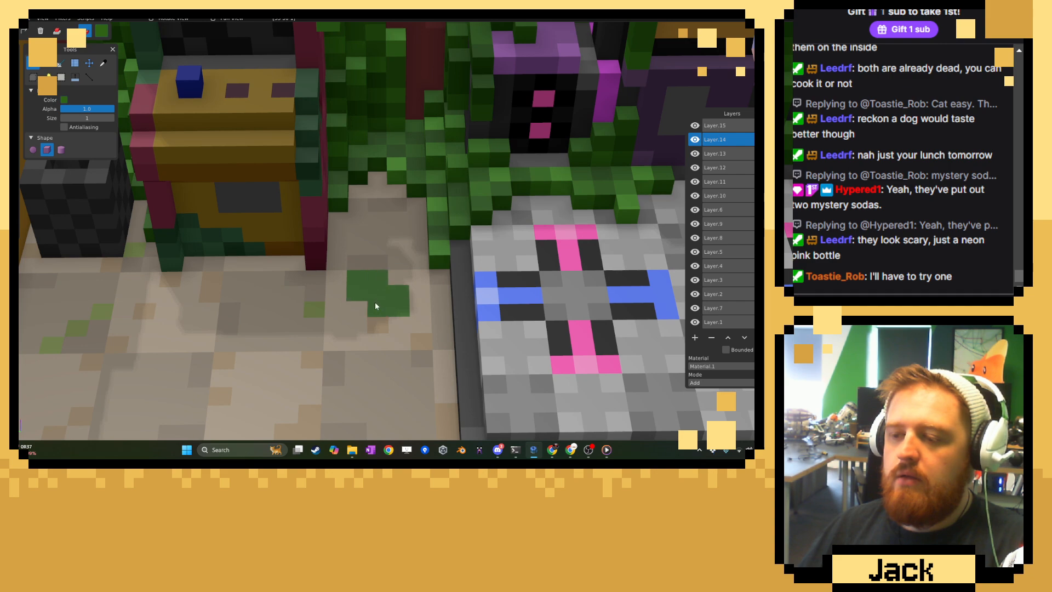
left_click(378, 247)
Paint a dark green patch over the moss in front of the black bin and scatter single voxels around the yellow cabinet's base.
right_click_drag(207, 294, 299, 291)
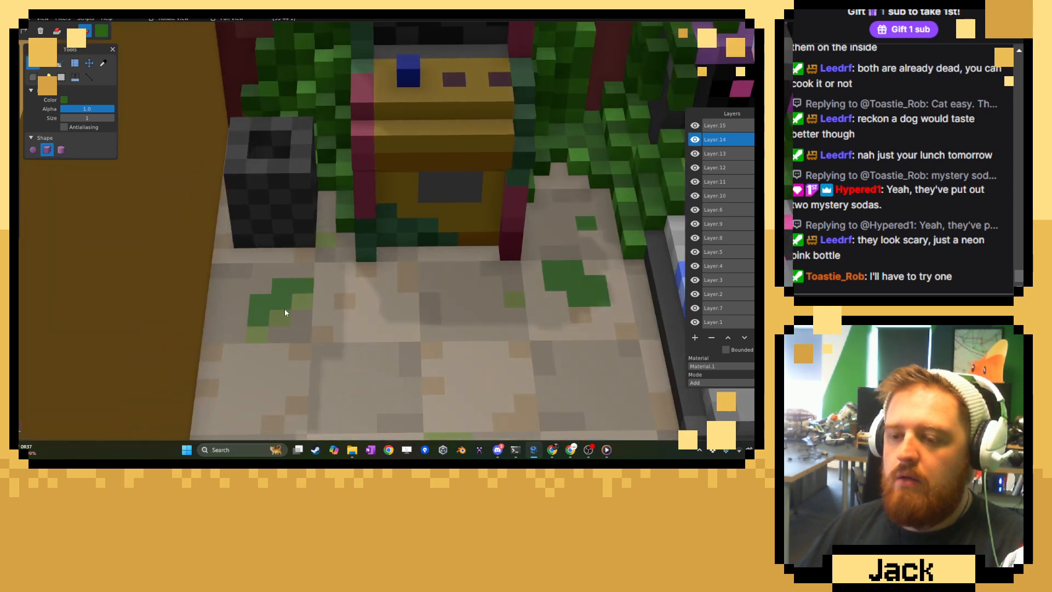
left_click_drag(284, 309, 299, 305)
right_click_drag(568, 402, 352, 347)
scroll(352, 347, "down", 10)
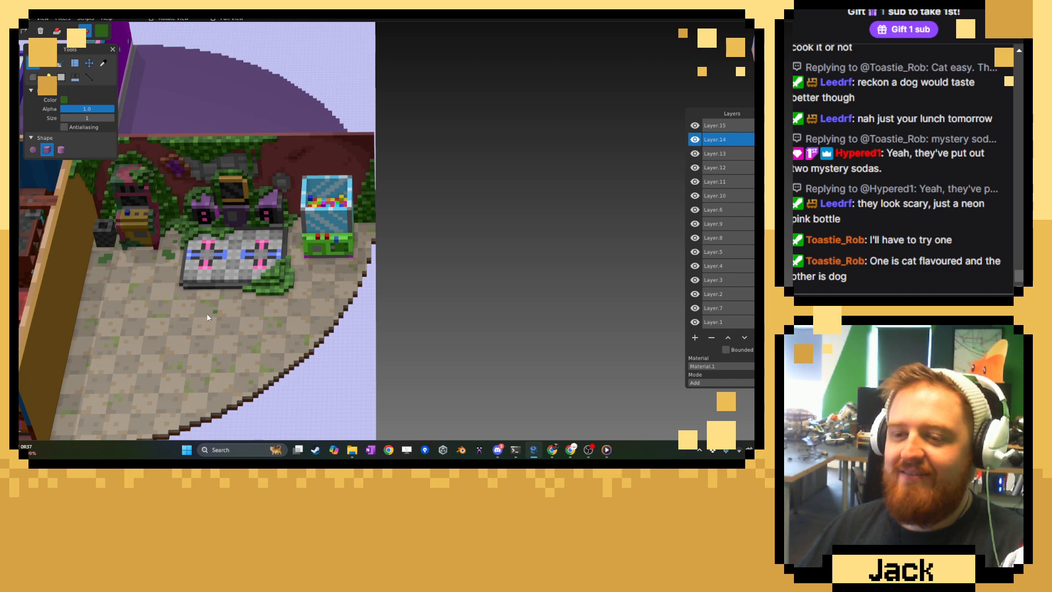
scroll(391, 280, "up", 8)
scroll(391, 280, "up", 2)
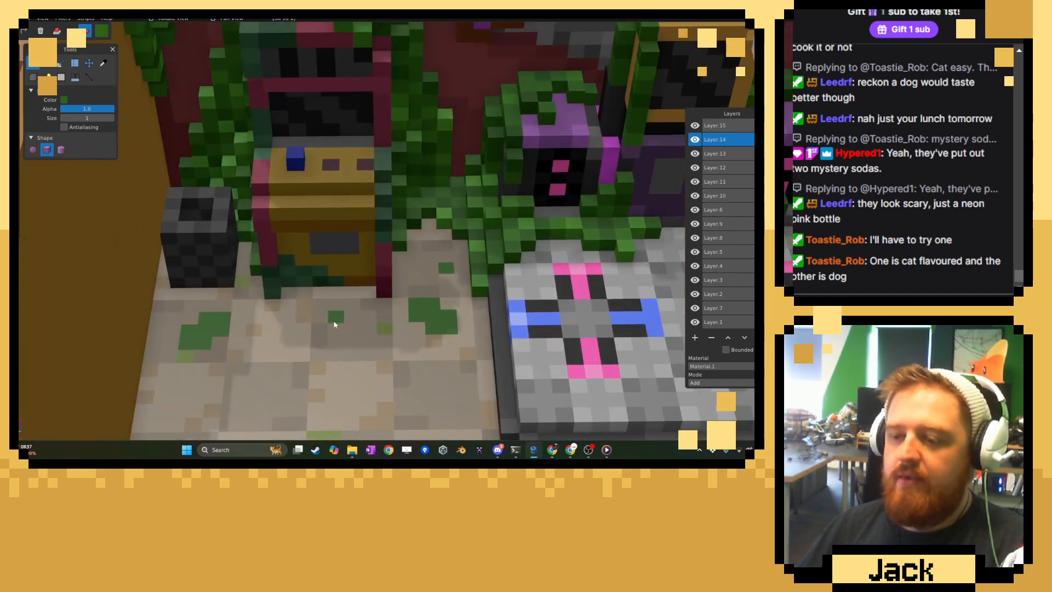
right_click_drag(481, 340, 360, 264)
left_click(249, 281)
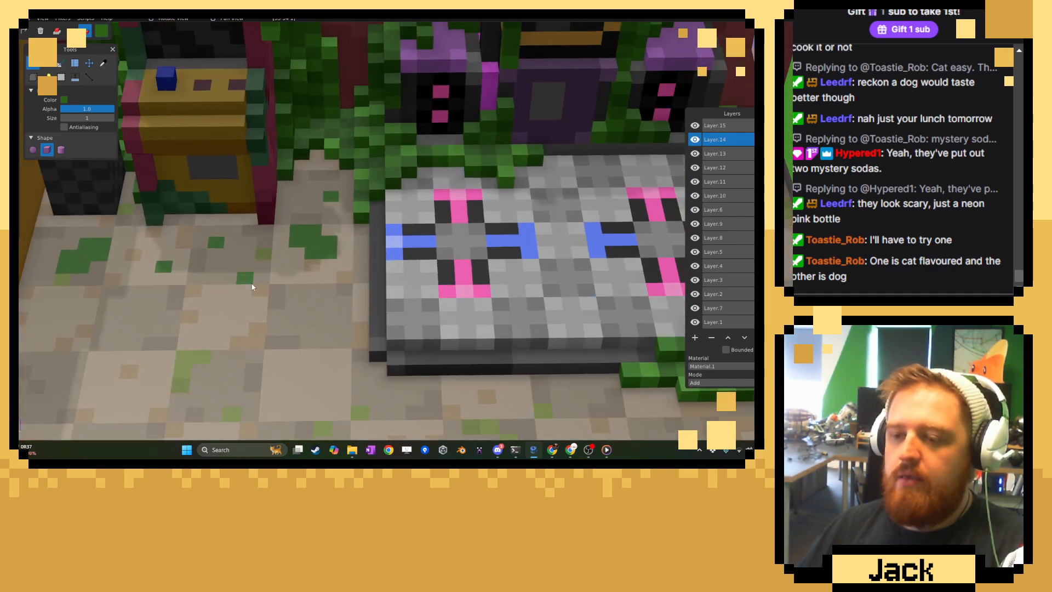
left_click(124, 223)
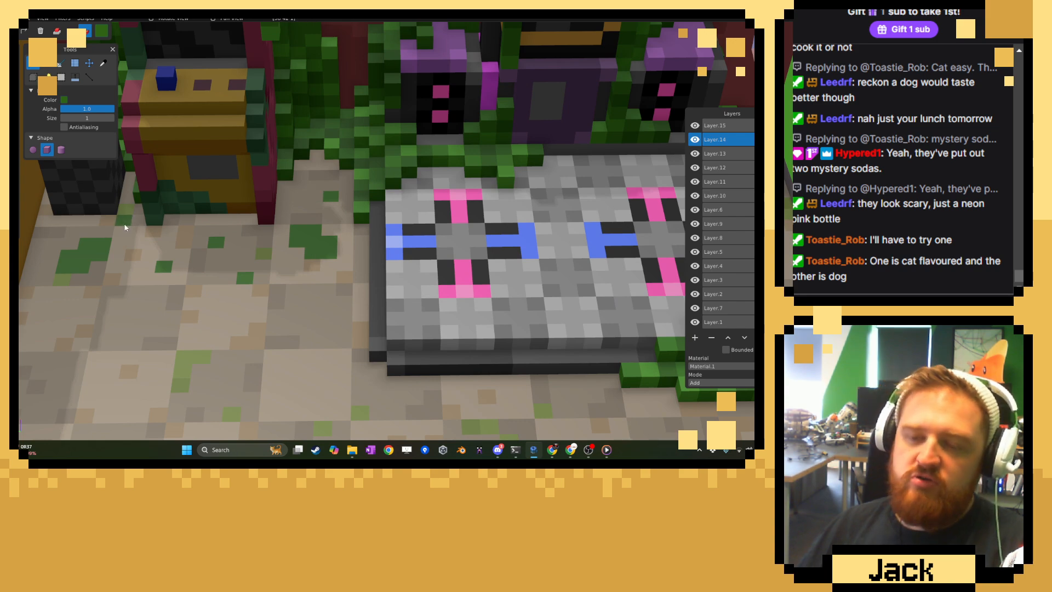
Paint a dark green patch over the moss on the floor strip between the glass ball machine and the stepped rim.
right_click_drag(73, 244, 285, 259)
right_click_drag(639, 257, 219, 277)
right_click_drag(676, 298, 419, 213)
left_click(420, 213)
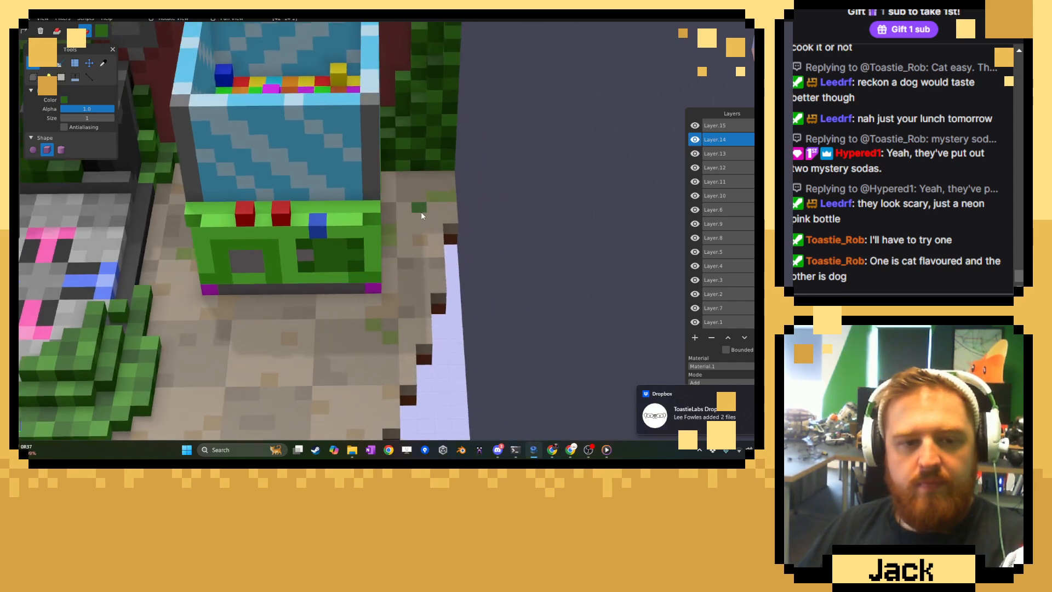
left_click(430, 222)
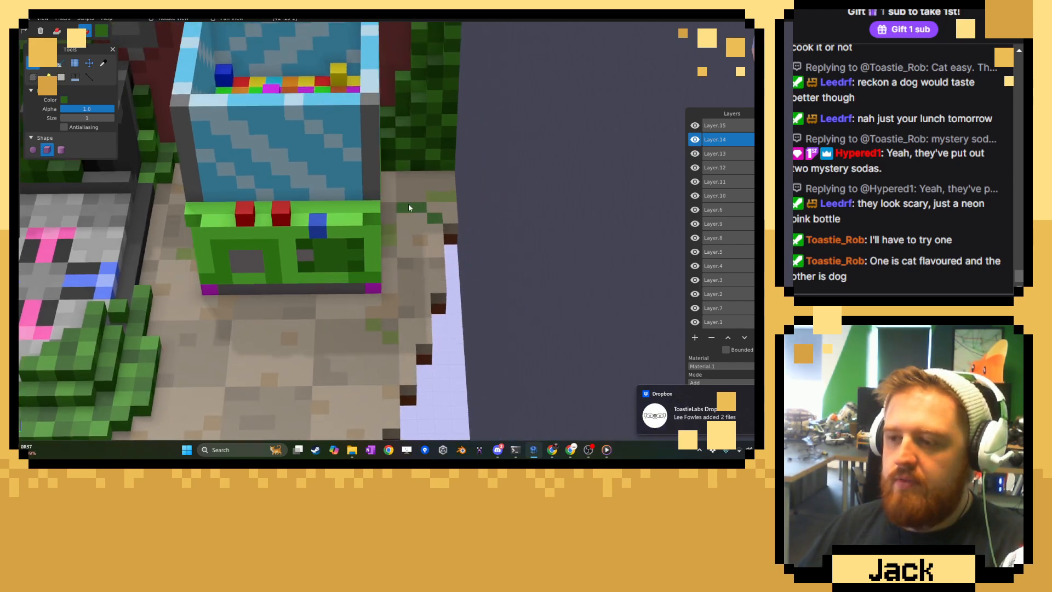
left_click(421, 217)
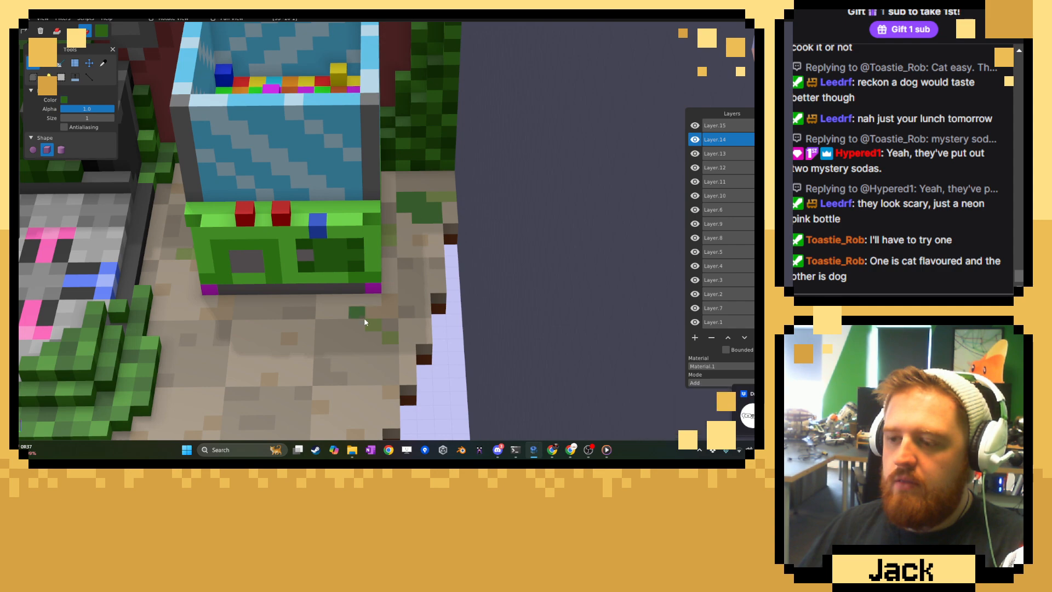
Paint a stepped dark green patch on the floor in front of the glass ball machine, beside the light moss.
left_click(354, 341)
left_click(344, 351)
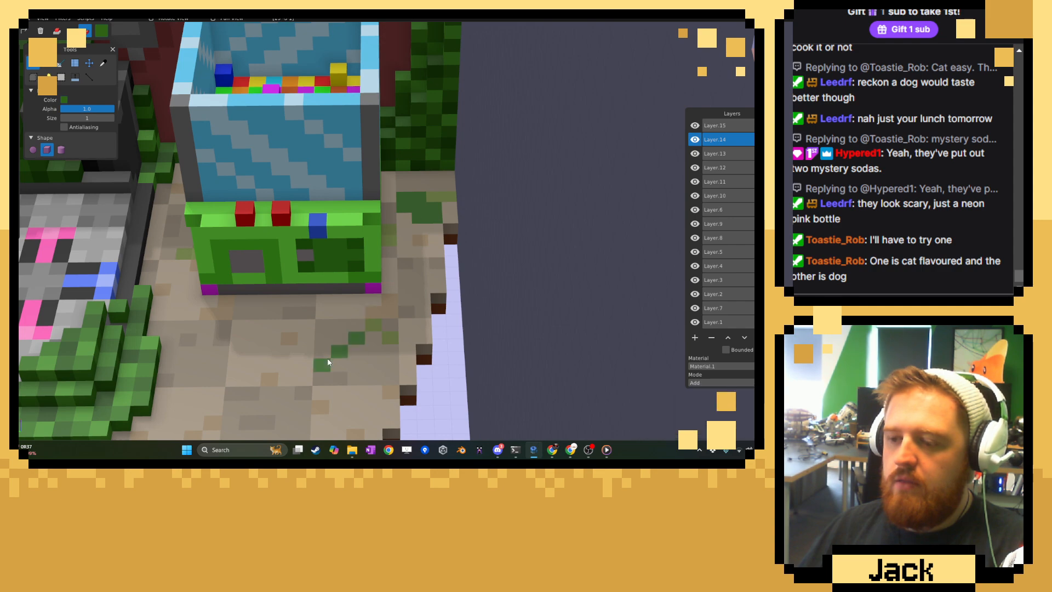
left_click(344, 360)
left_click(353, 353)
left_click(327, 353)
left_click(342, 343)
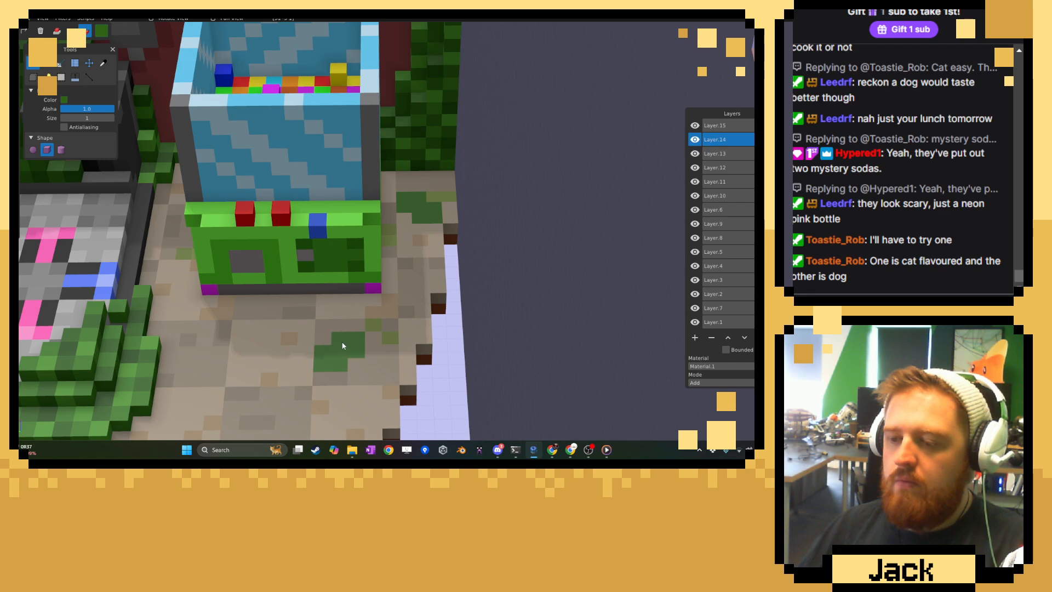
Scatter single dark green voxels between the ball machine and the dance platform, and along the wooden wall near the black bin.
right_click_drag(343, 346, 400, 350)
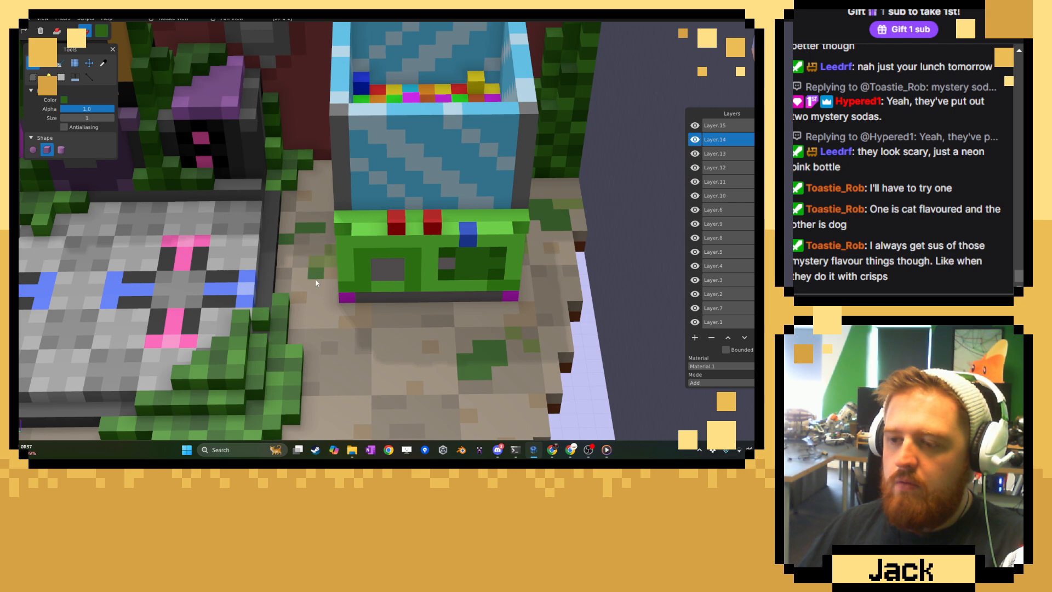
right_click_drag(279, 336, 613, 277)
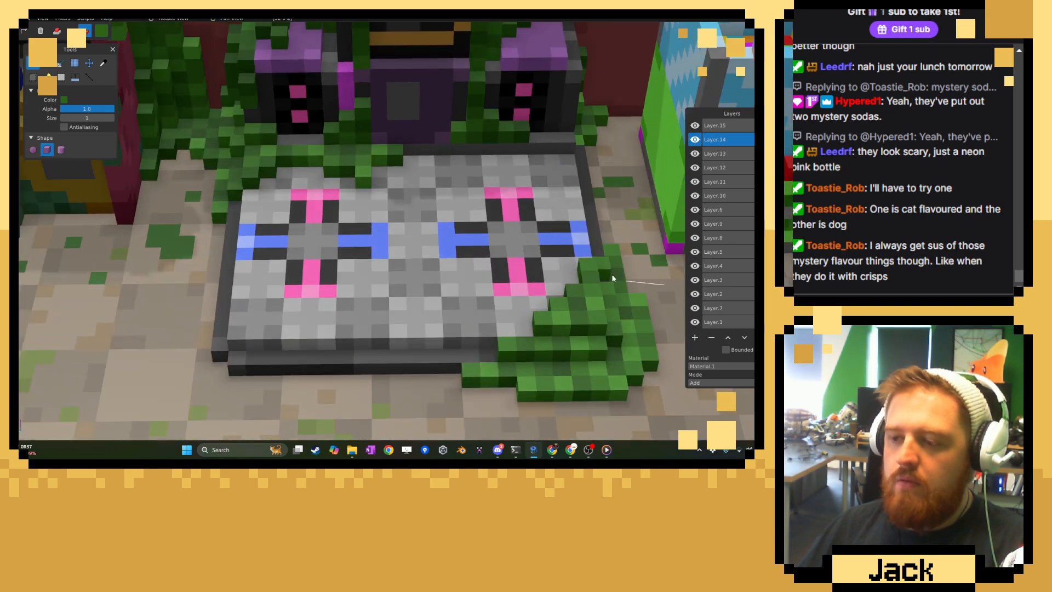
mouse_move(255, 298)
right_mouse_down()
mouse_move(346, 290)
mouse_move(393, 307)
mouse_move(445, 370)
right_mouse_up()
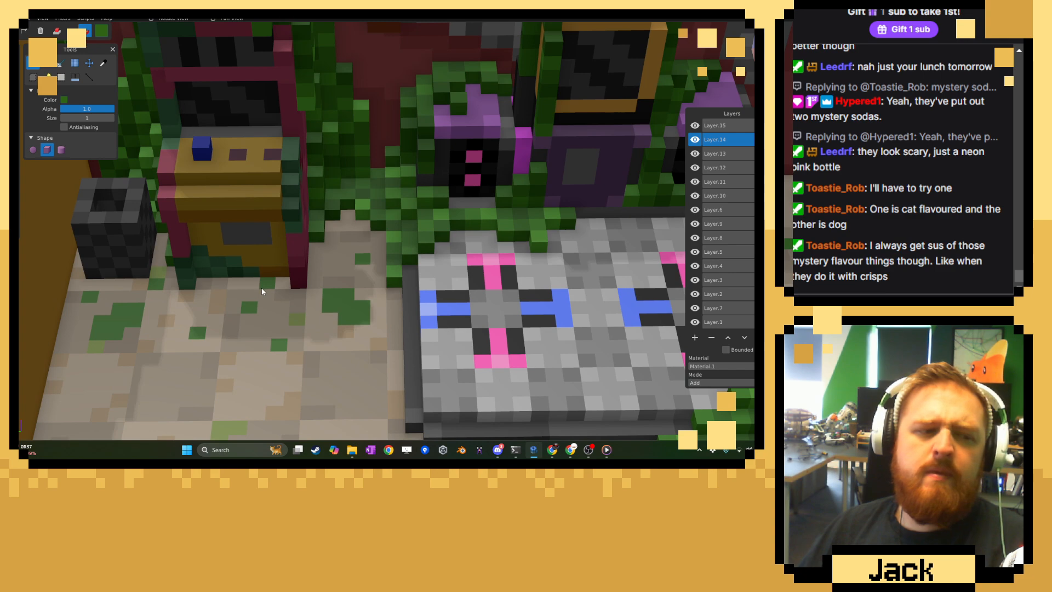
right_click_drag(151, 313, 336, 250)
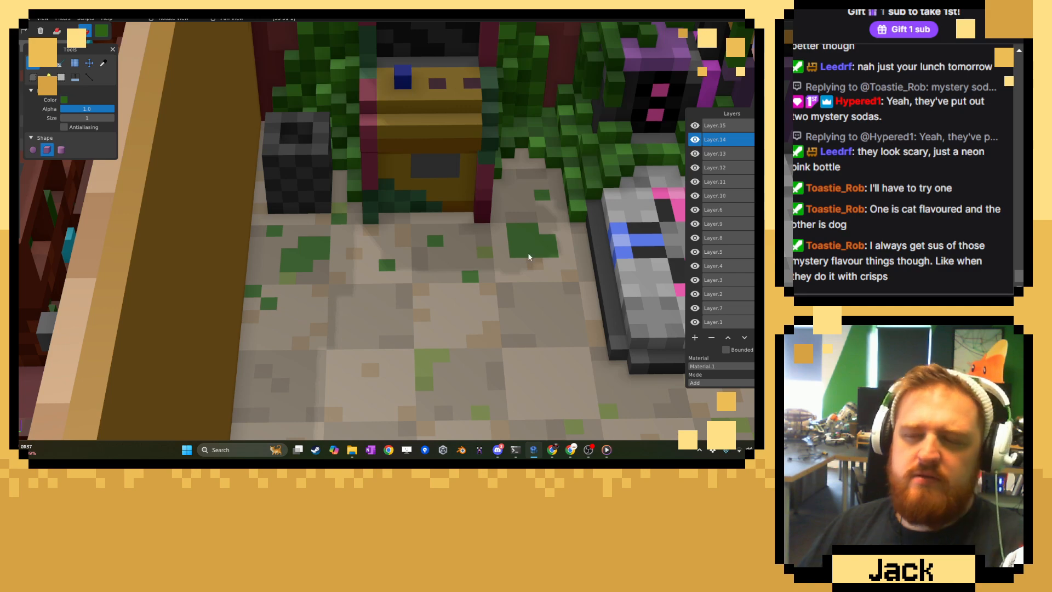
Add single dark green voxels on the floor around the ball machine's front corner nearest the stepped rim.
middle_click_drag(677, 247, 469, 246, "shift")
scroll(469, 246, "down", 4)
middle_click_drag(723, 248, 460, 252, "shift")
scroll(460, 250, "up", 5)
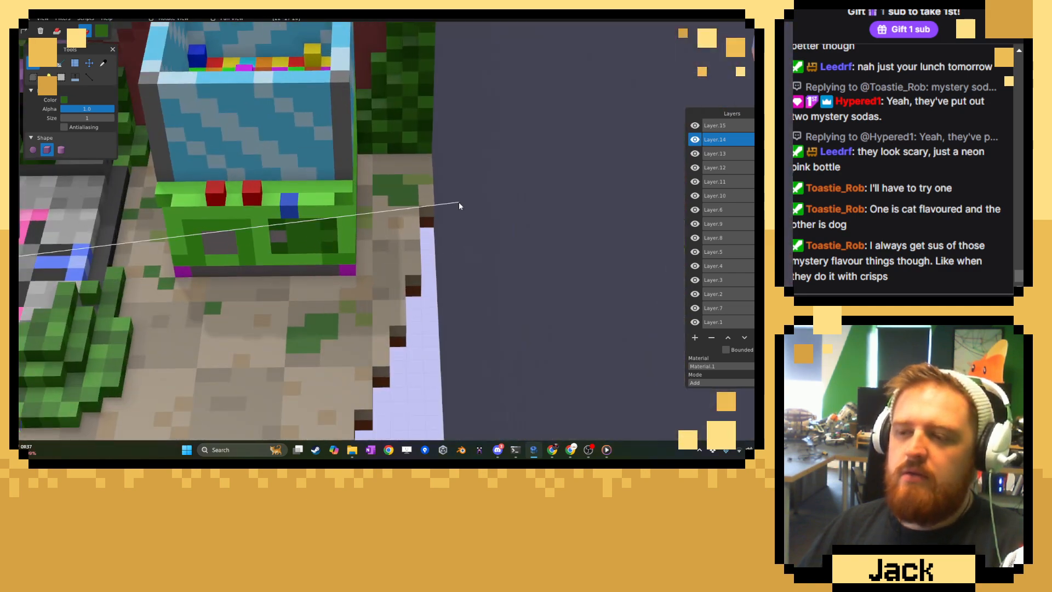
middle_click_drag(459, 204, 455, 256, "shift")
scroll(454, 257, "up", 1)
middle_click_drag(433, 208, 393, 280)
scroll(425, 267, "up", 3)
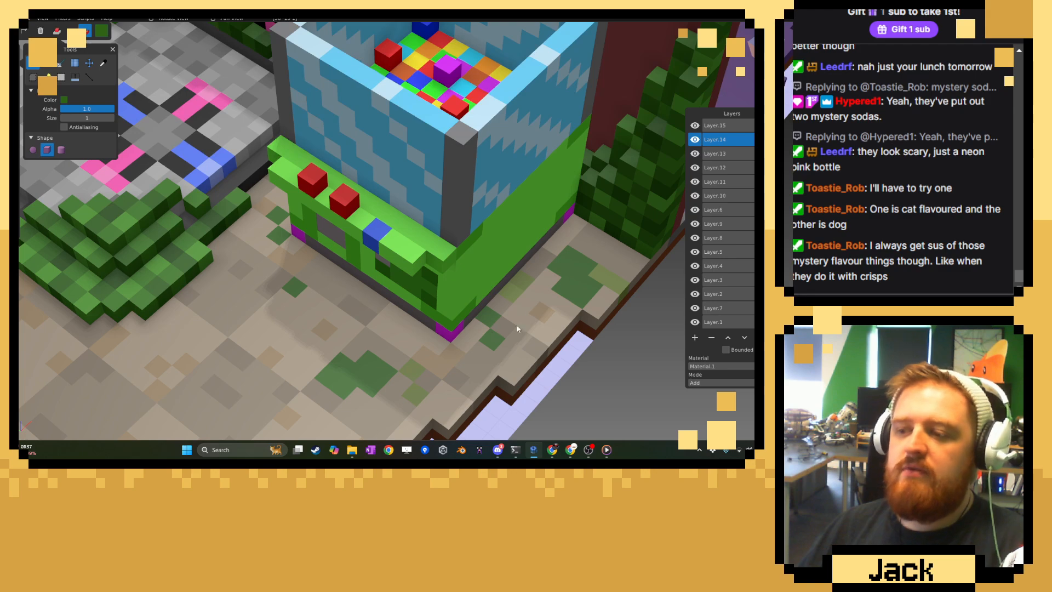
middle_click_drag(518, 329, 499, 314)
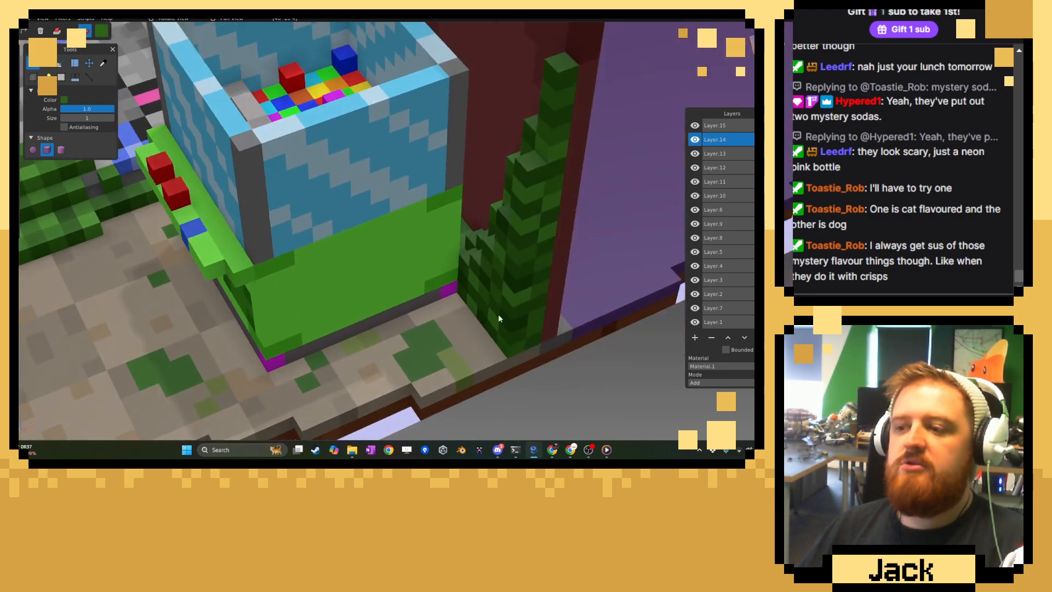
Sample a darker green from the vine column behind the ball machine and return to the brush.
left_click(103, 63)
left_click(42, 68)
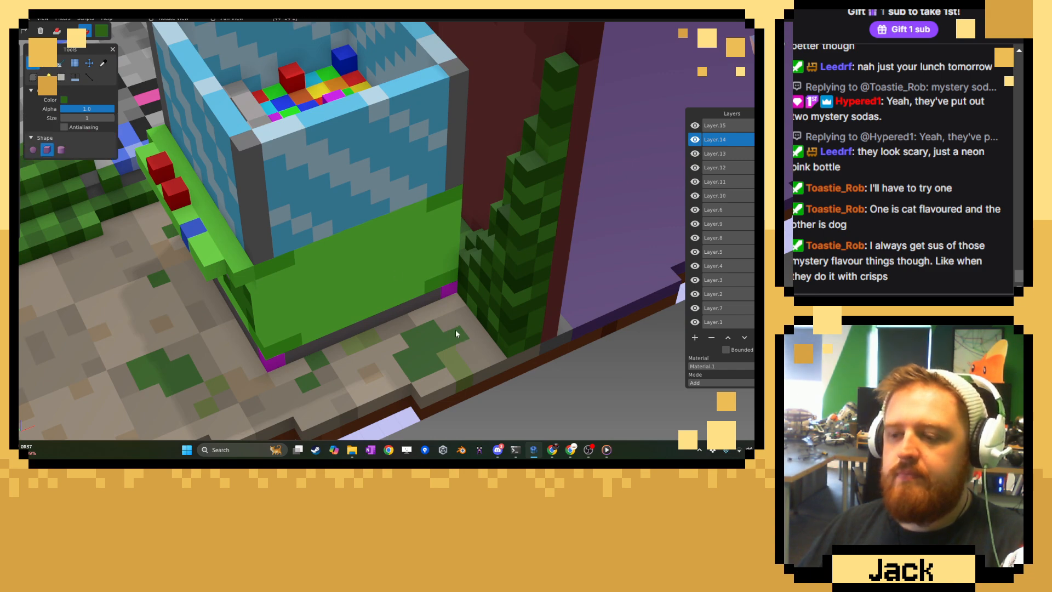
key("c")
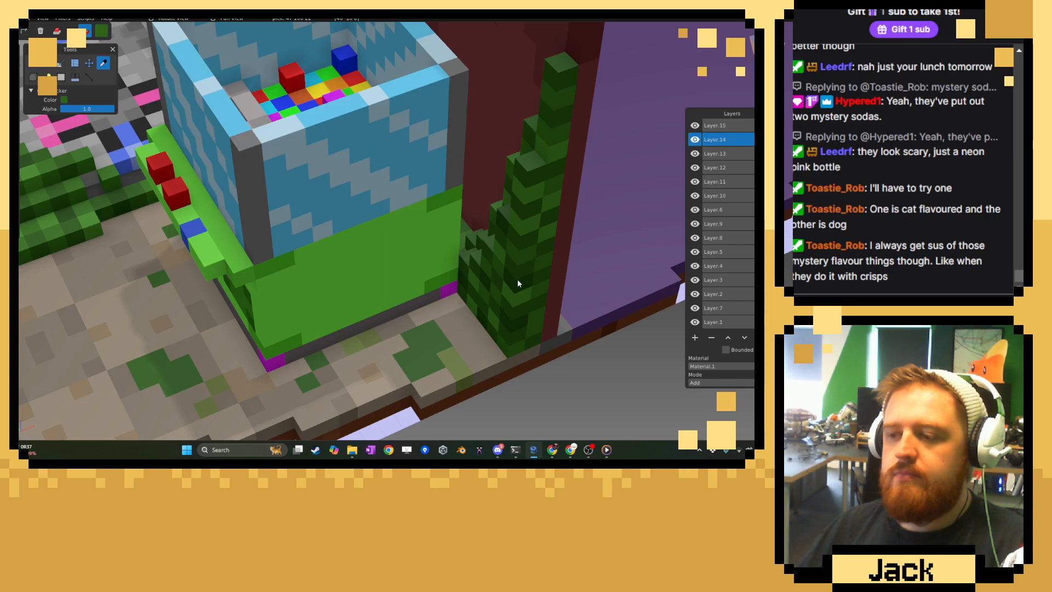
key("s")
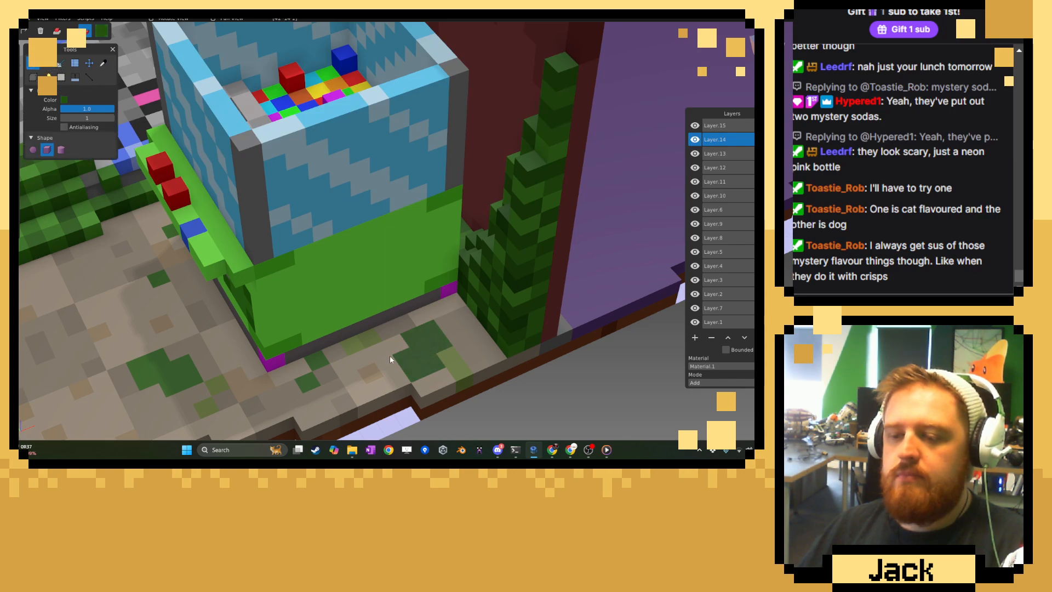
Examine the dark green patches around the props and the level as a whole, toggling Layer.14 off and on to check the floor.
right_click_drag(178, 305, 575, 316)
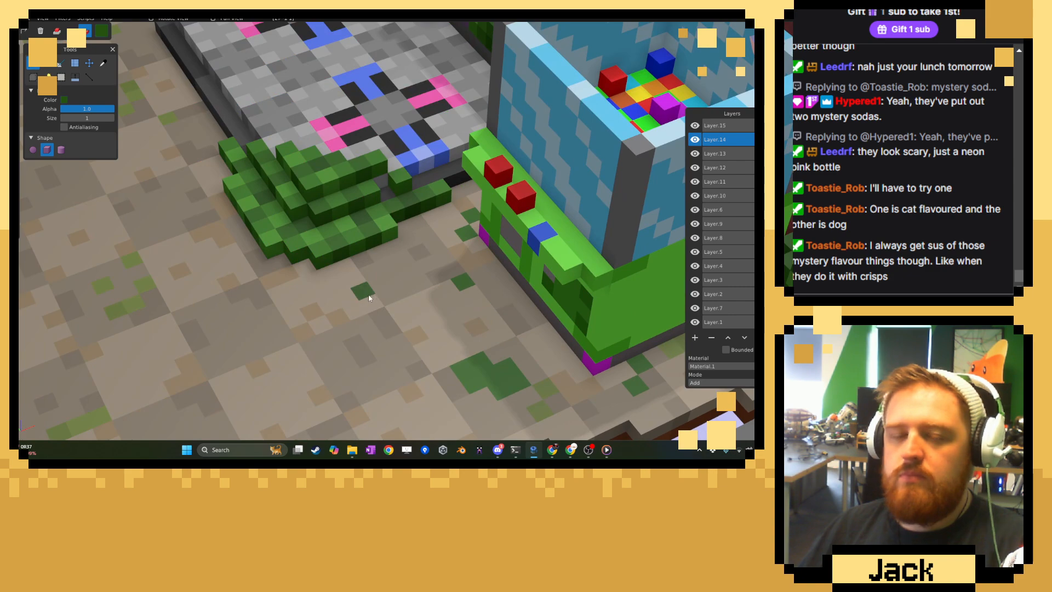
middle_click_drag(368, 295, 438, 298)
right_click_drag(350, 289, 402, 294)
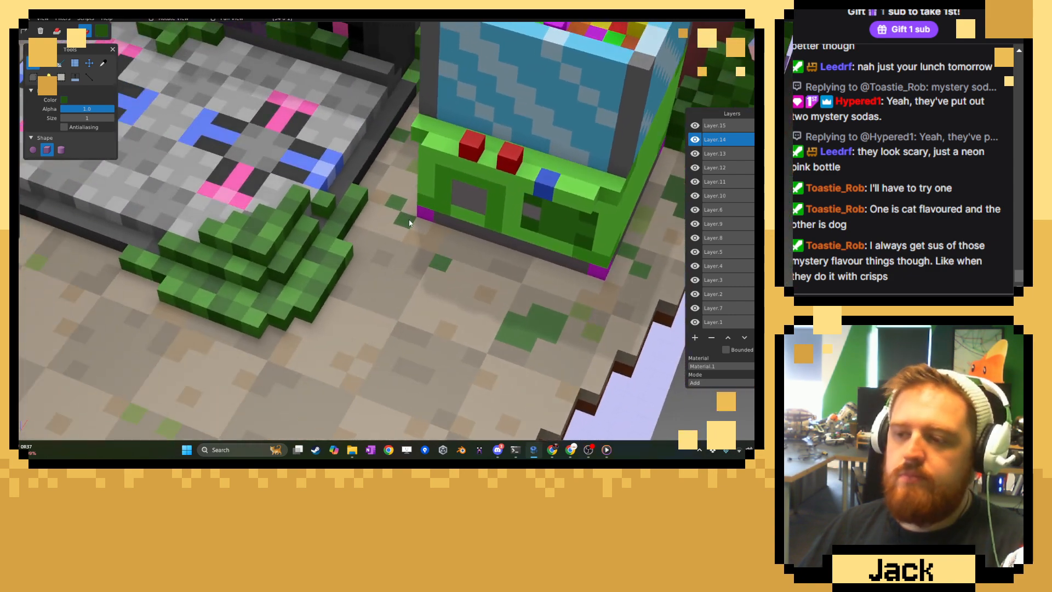
right_click_drag(231, 257, 432, 293)
middle_click_drag(432, 294, 488, 294)
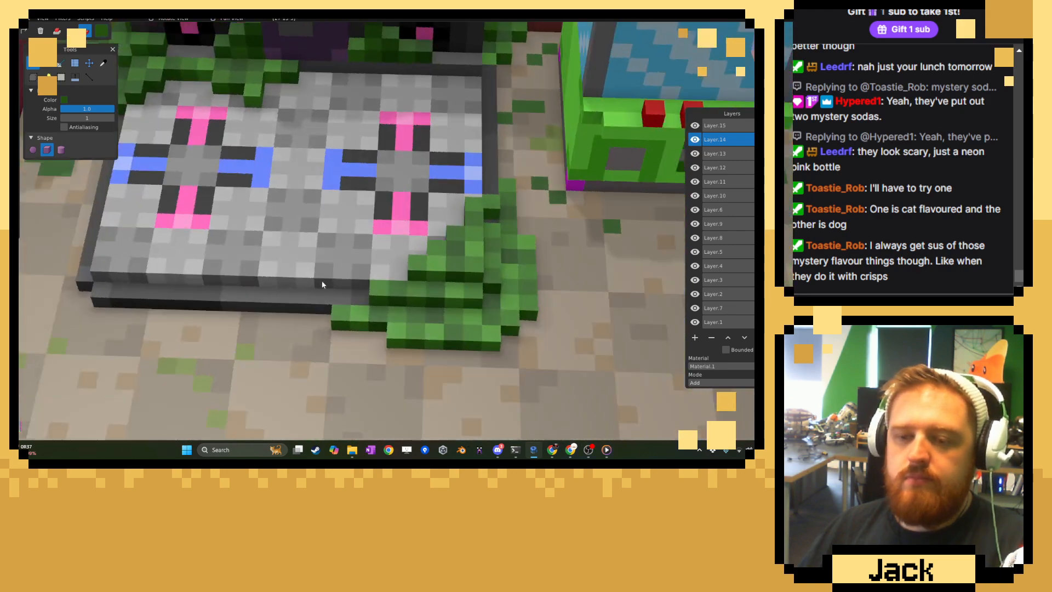
right_click_drag(106, 281, 548, 274)
scroll(401, 261, "down", 3)
middle_click_drag(402, 264, 382, 314)
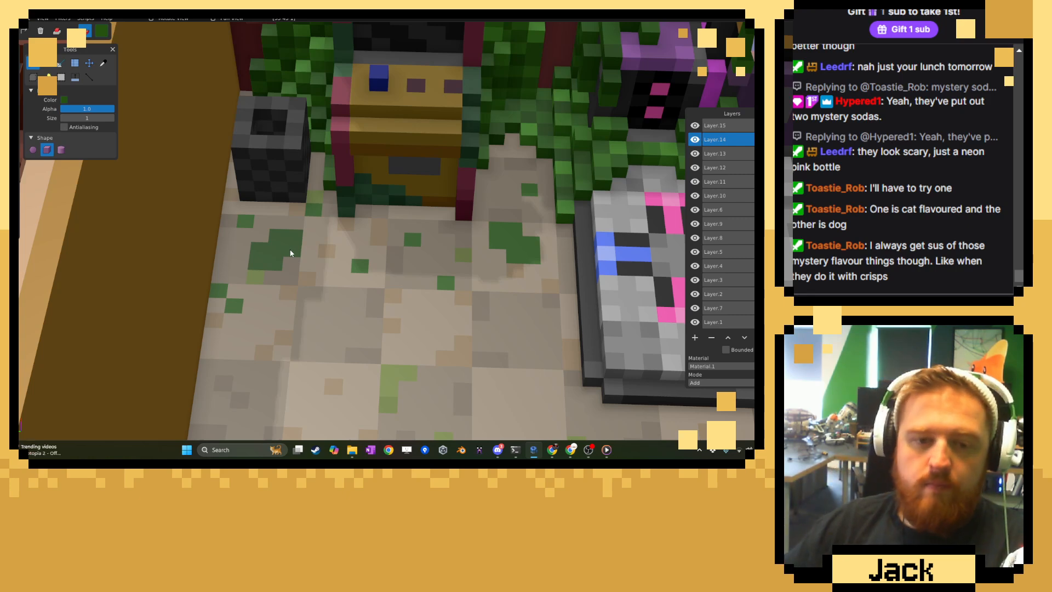
scroll(318, 298, "down", 10)
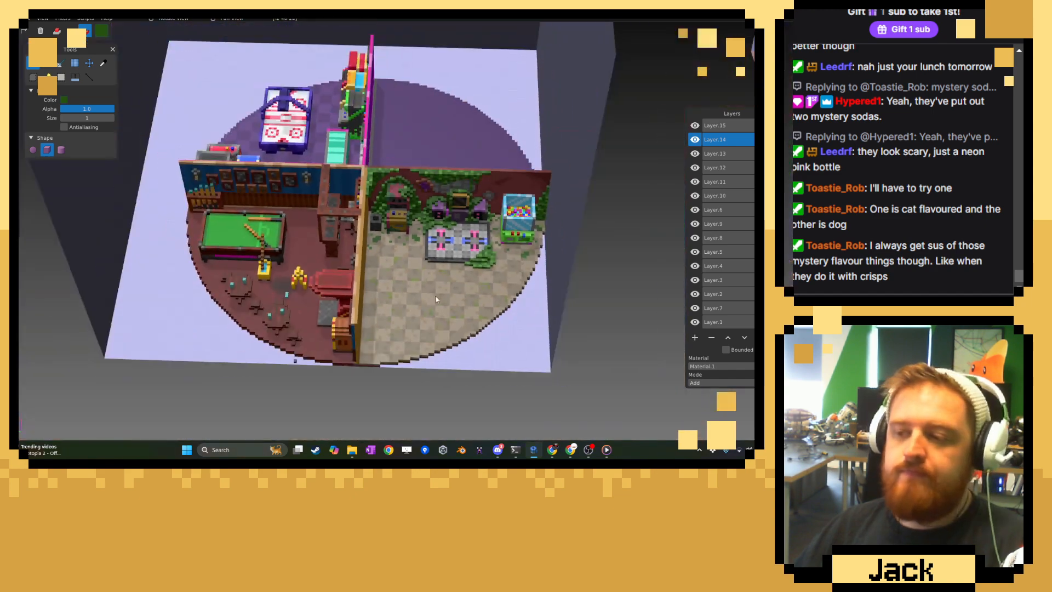
middle_click_drag(435, 299, 392, 296)
scroll(399, 289, "up", 6)
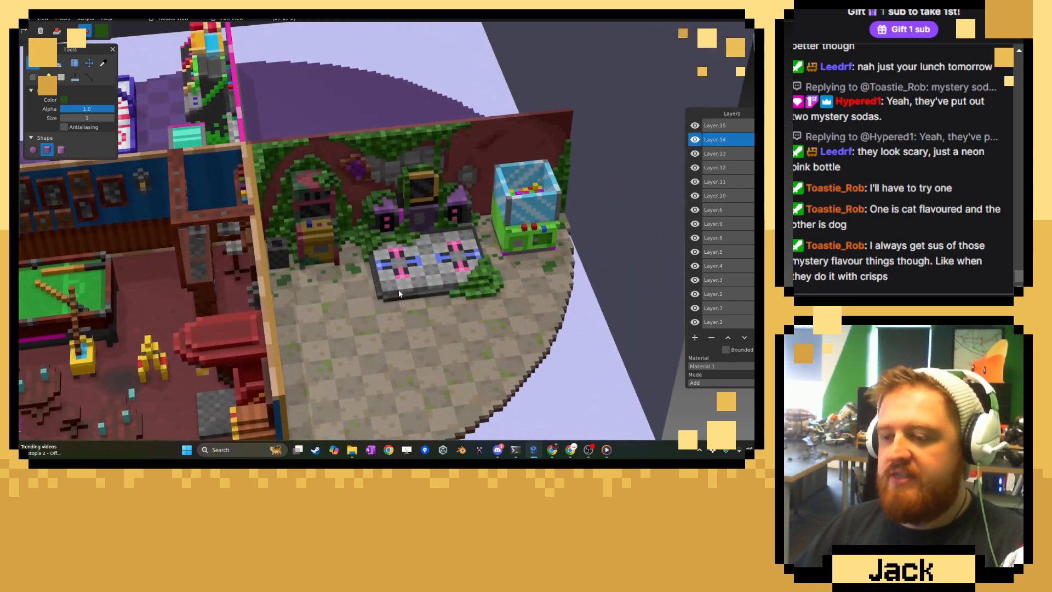
scroll(400, 290, "up", 5)
left_click(695, 139)
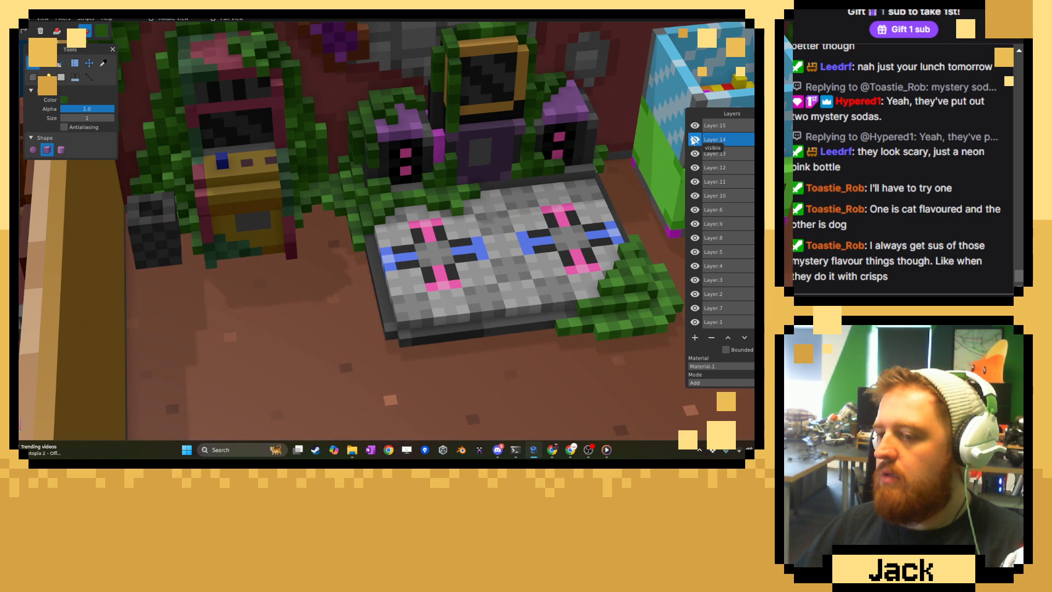
left_click(694, 140)
Add a new layer and set the brush colour to brown #765B3D.
left_click(694, 338)
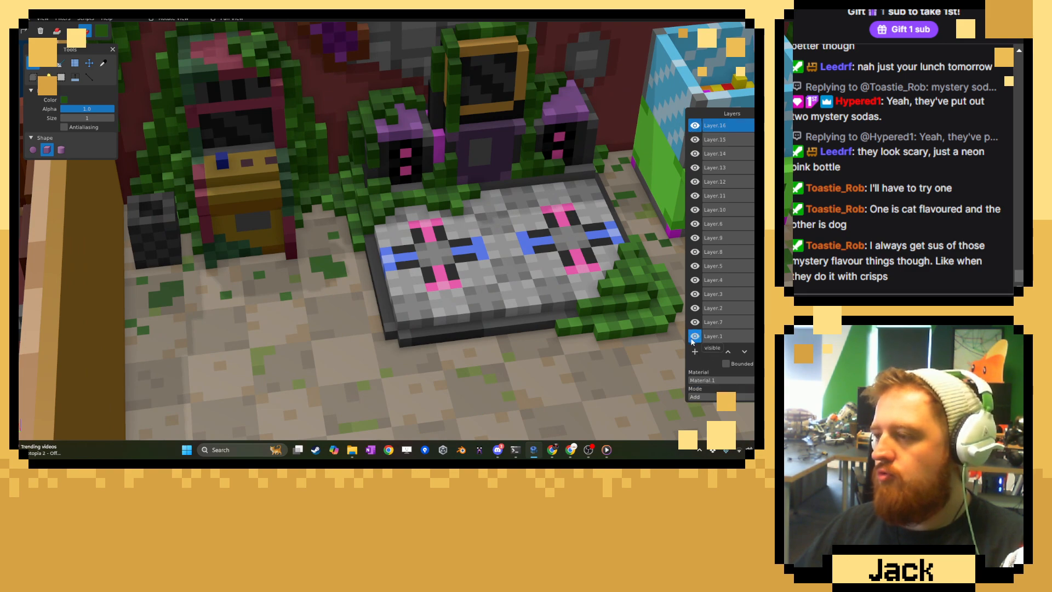
left_click(103, 32)
left_click_drag(204, 39, 146, 74)
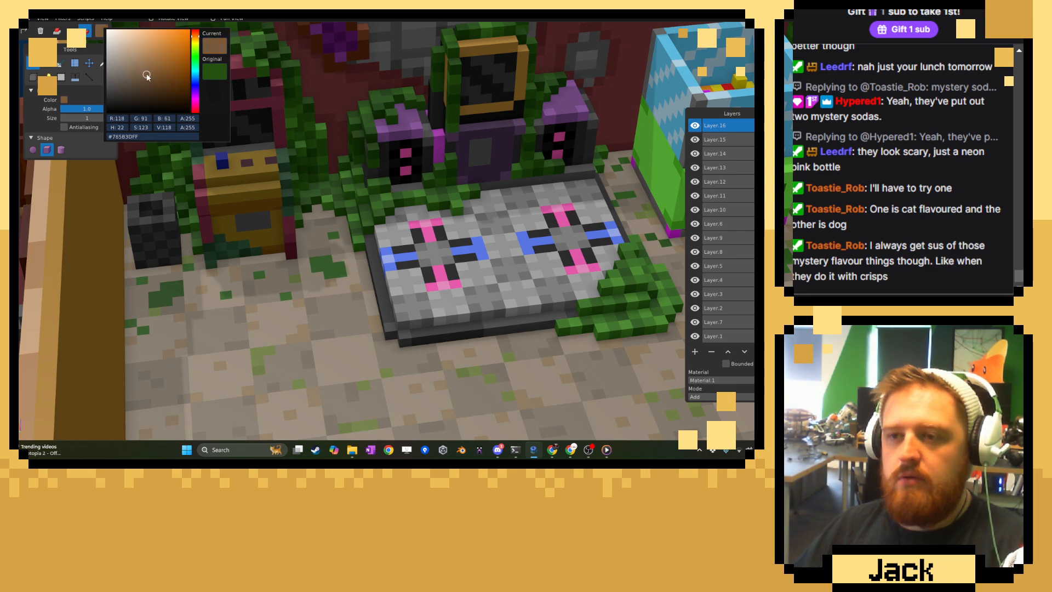
left_click(347, 211)
middle_click_drag(313, 305, 311, 310)
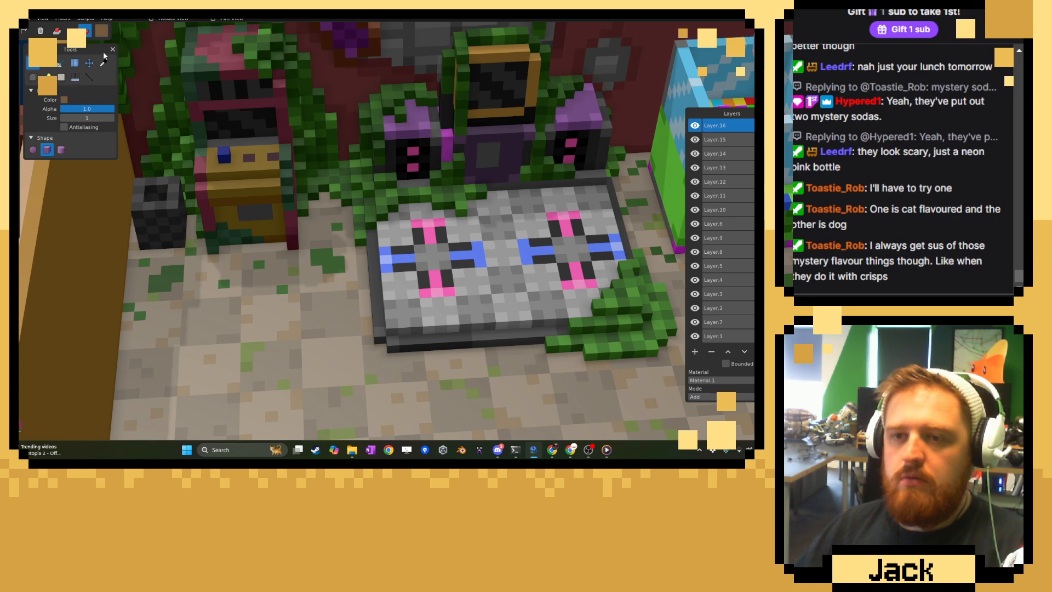
On Layer.14, outline and fill a rounded brown dirt patch on the floor between the yellow cabinet and the dance platform.
left_click(713, 155)
right_click_drag(306, 336, 352, 273)
scroll(352, 272, "up", 2)
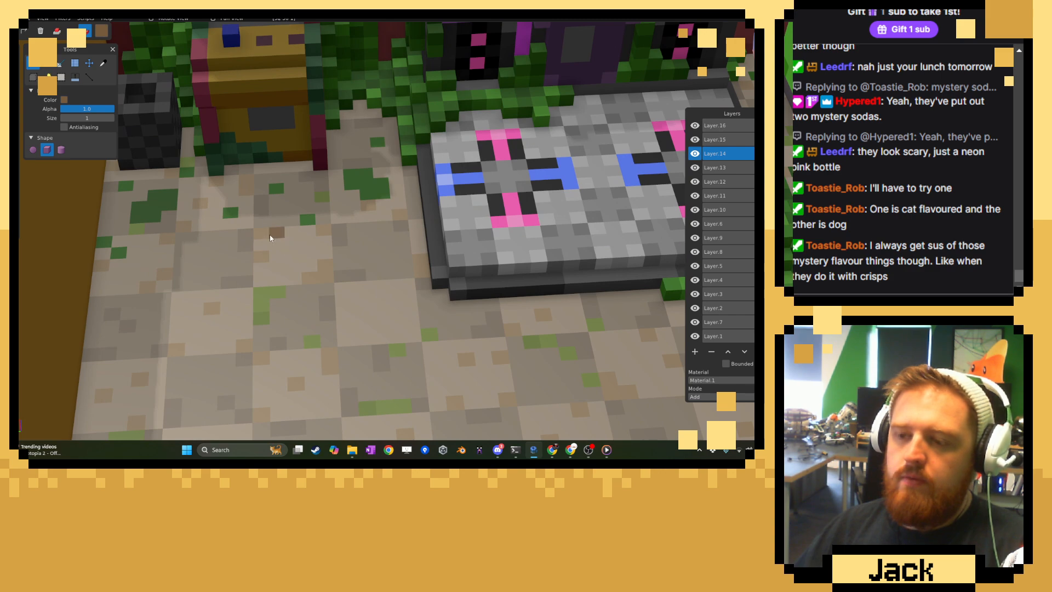
mouse_move(271, 239)
left_mouse_down()
mouse_move(247, 252)
mouse_move(267, 297)
mouse_move(328, 330)
mouse_move(378, 296)
mouse_move(365, 250)
mouse_move(310, 225)
left_mouse_up()
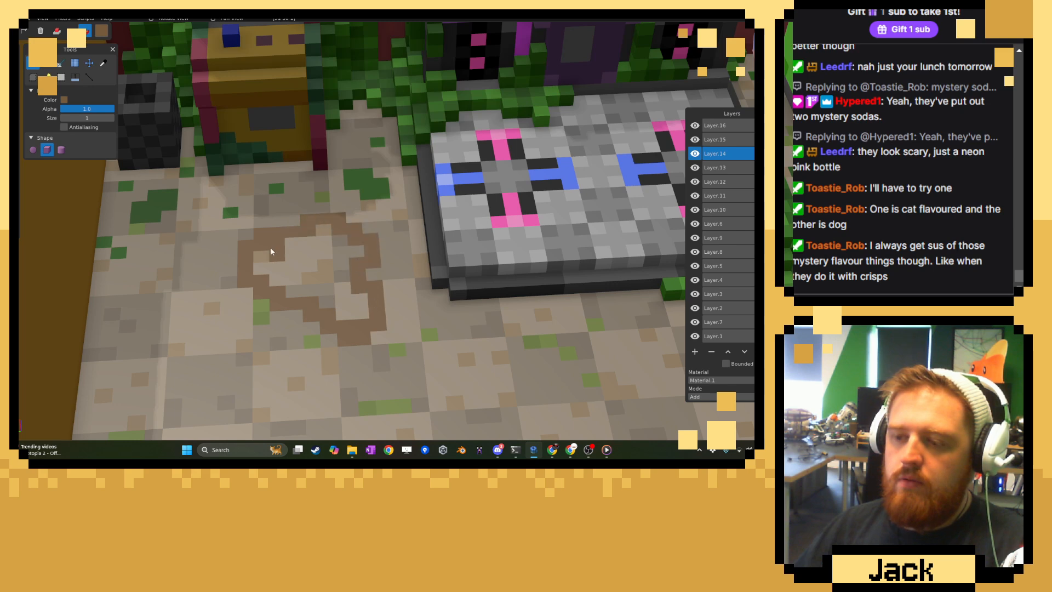
mouse_move(289, 261)
left_mouse_down()
mouse_move(341, 249)
mouse_move(303, 294)
left_mouse_up()
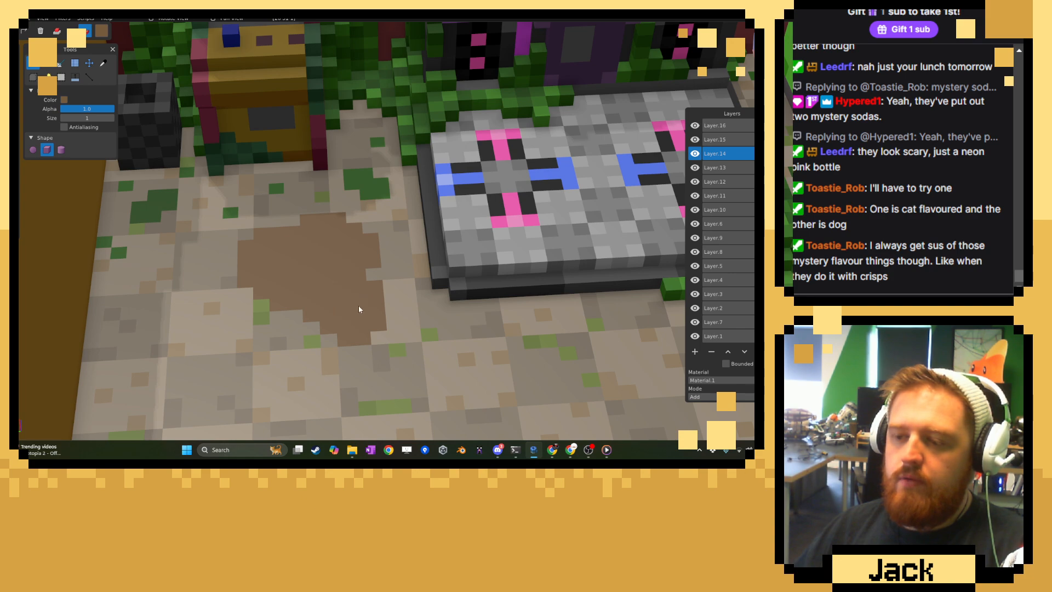
scroll(344, 303, "down", 10)
middle_click_drag(342, 312, 375, 282)
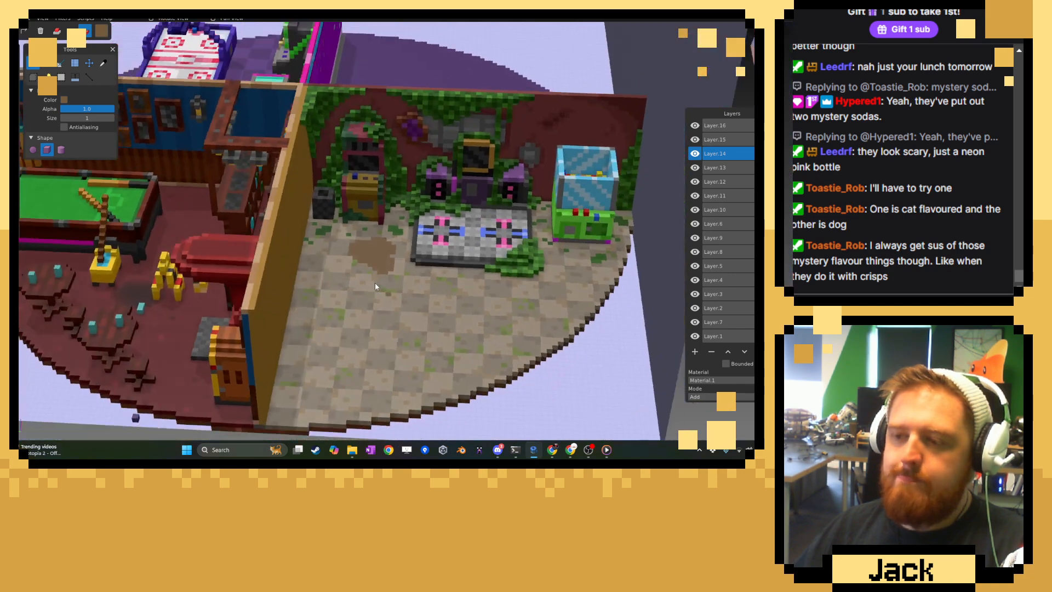
Darken the brown brush colour and paint darker voxels around the rim of the dirt patch.
scroll(373, 279, "up", 3)
scroll(373, 278, "up", 6)
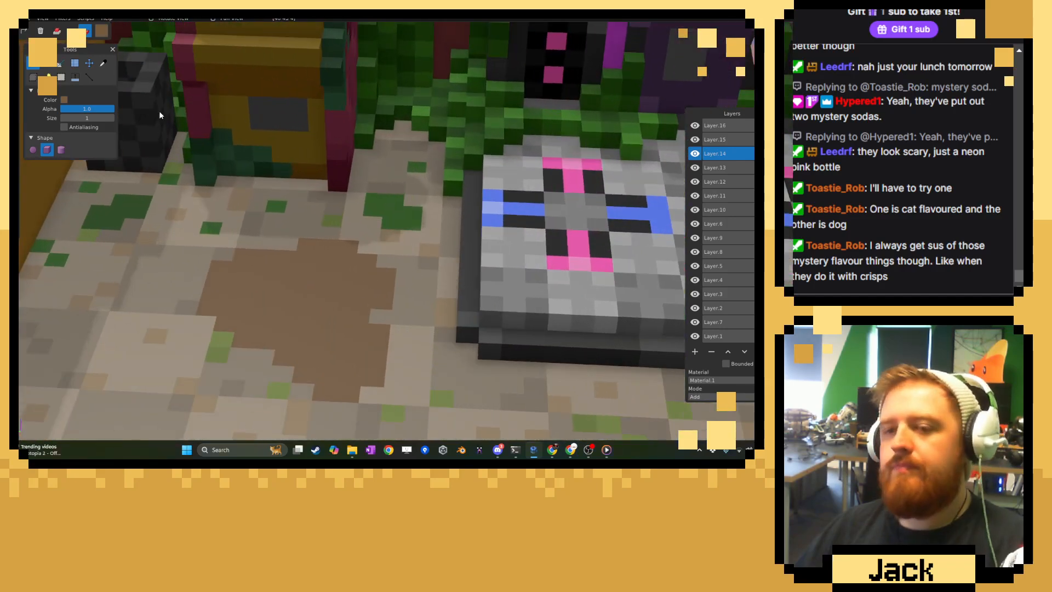
left_click(101, 64)
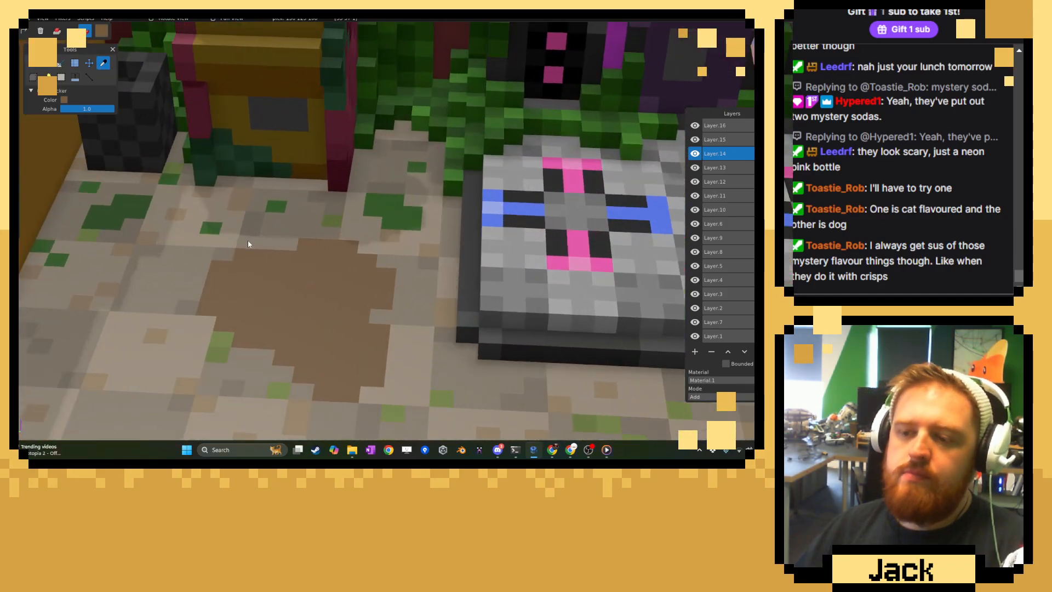
left_click(101, 30)
left_click(145, 81)
left_click(232, 93)
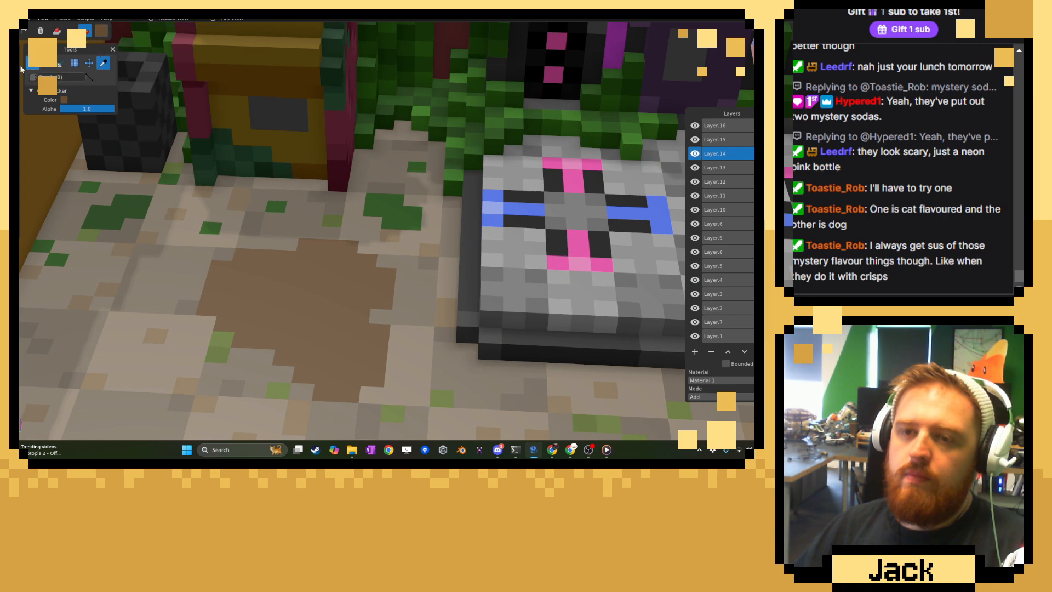
left_click(34, 63)
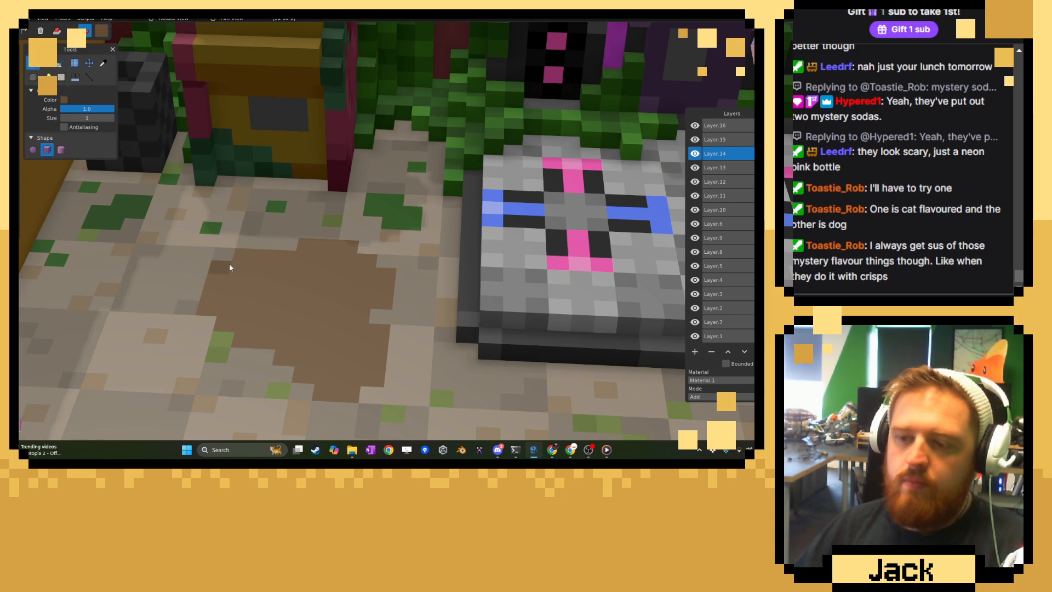
left_click_drag(229, 263, 284, 264)
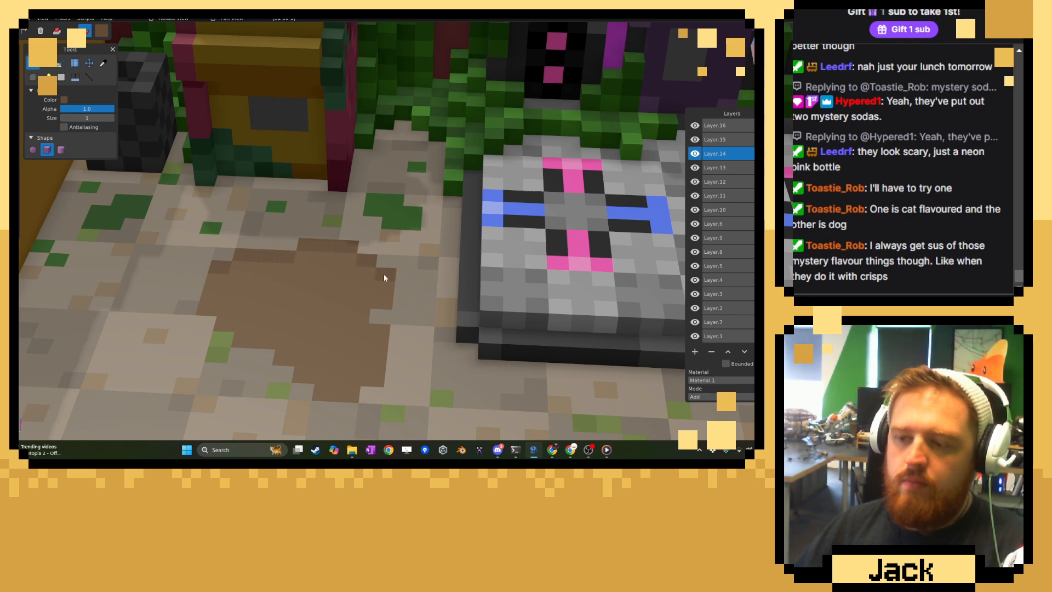
left_click_drag(378, 331, 376, 349)
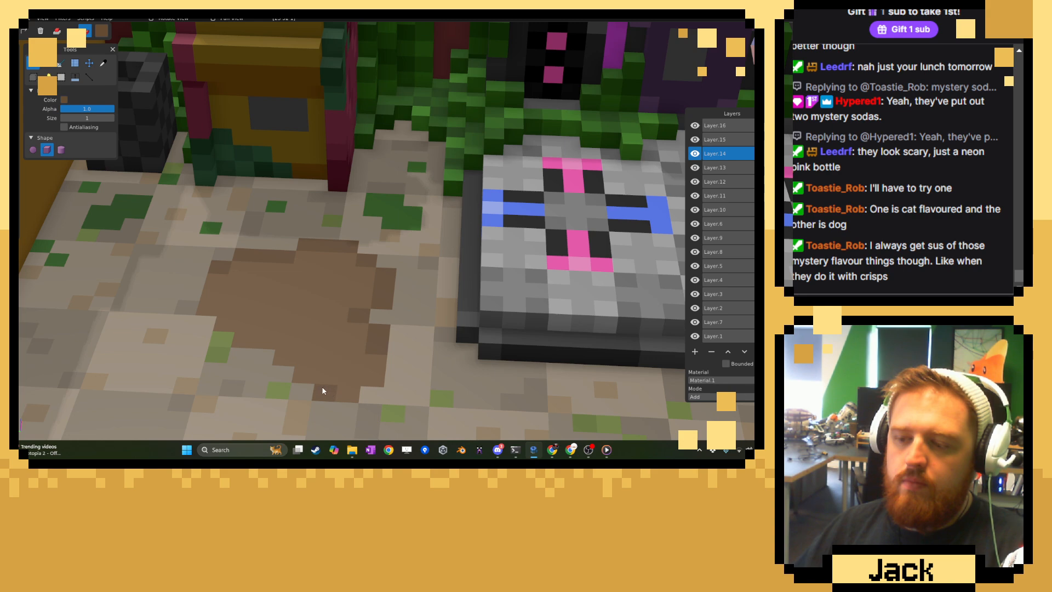
Try a lighter brown on a broad area in the middle of the dirt patch.
left_click(103, 63)
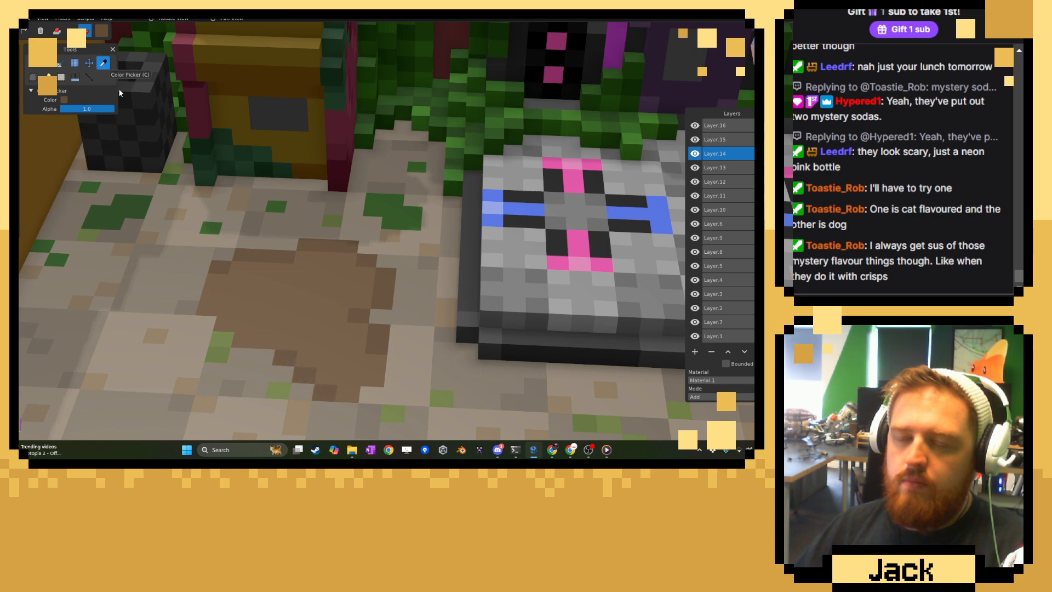
left_click(102, 31)
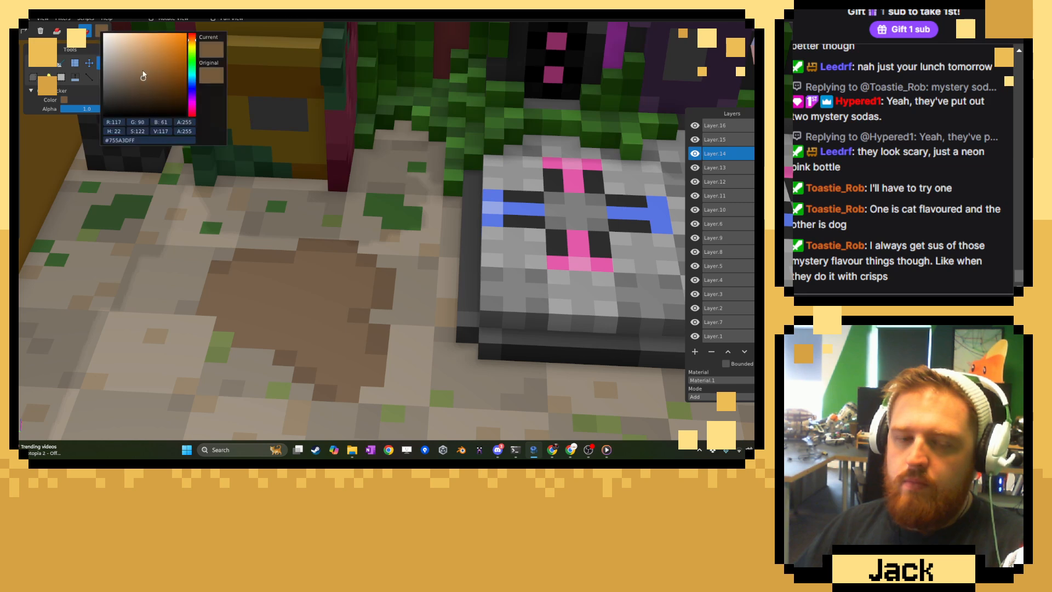
left_click(268, 114)
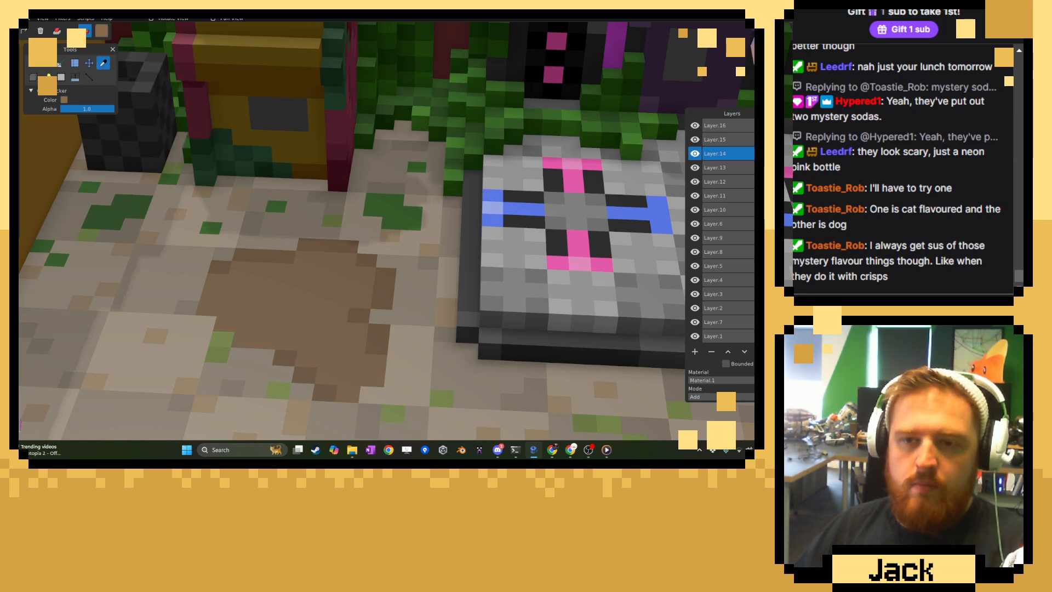
left_click(34, 63)
mouse_move(259, 294)
left_mouse_down()
mouse_move(305, 329)
mouse_move(296, 299)
left_mouse_up()
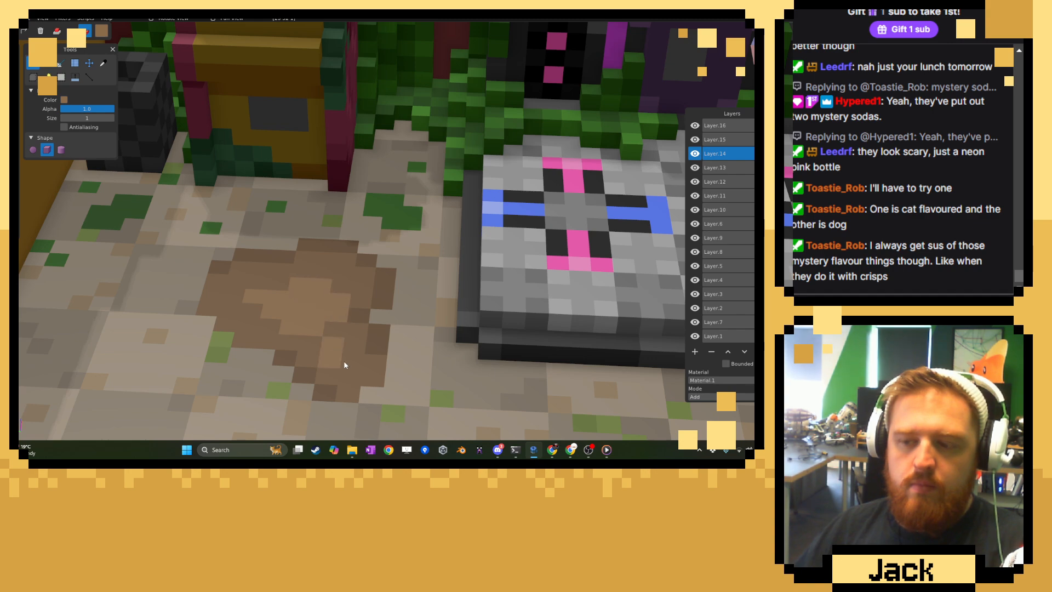
Undo the lighter brown strokes in the middle of the dirt patch.
scroll(343, 290, "down", 10)
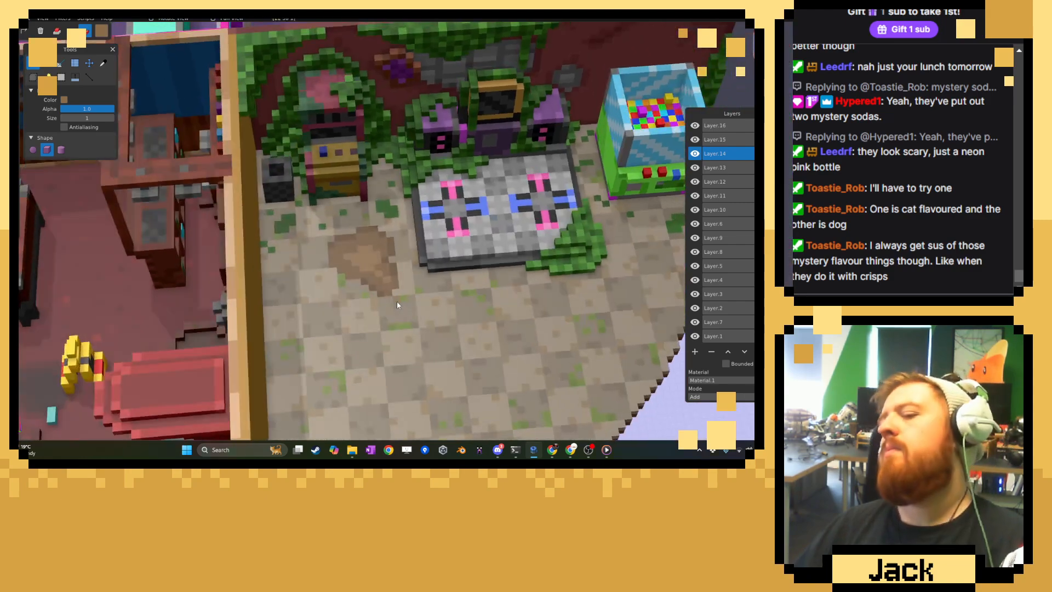
key("ctrl+z")
key("ctrl+z")
key("ctrl+z")
key("ctrl+z")
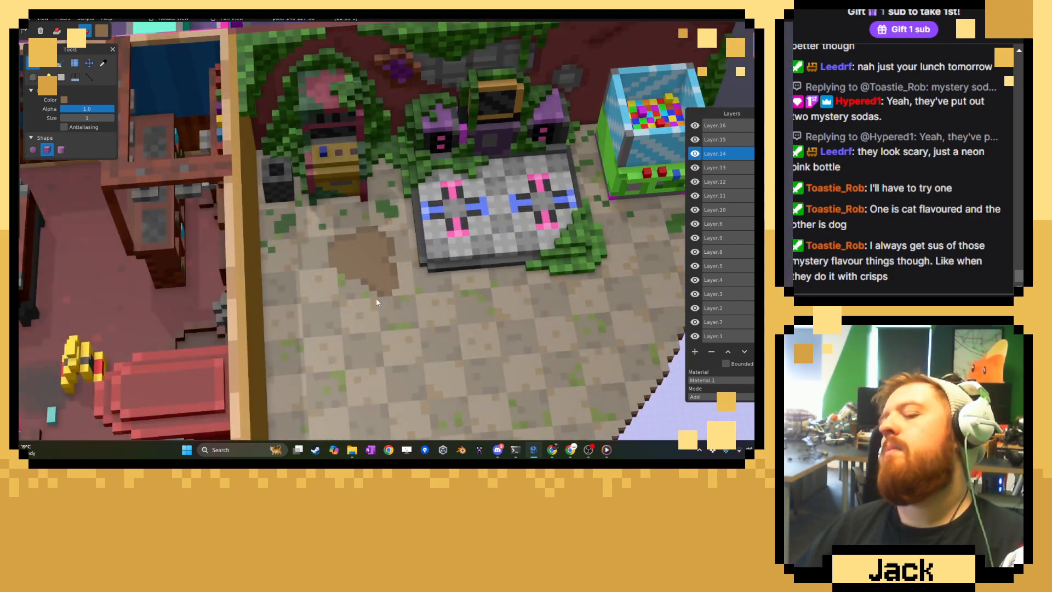
Sample the dirt patch's main brown, lighten it slightly and return to the brush.
middle_click_drag(377, 299, 321, 263)
scroll(323, 274, "up", 8)
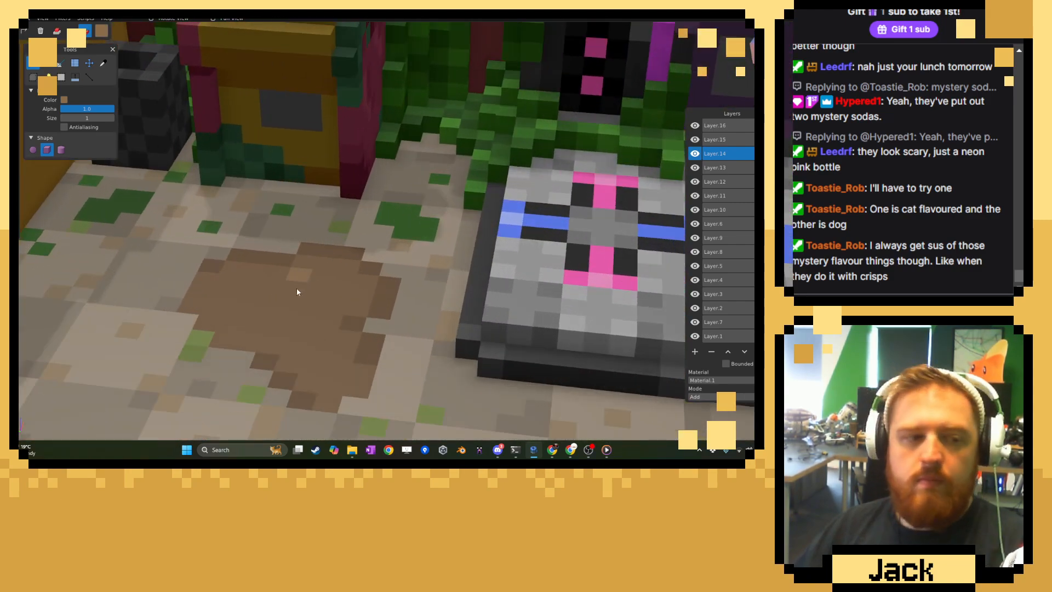
scroll(310, 299, "up", 2)
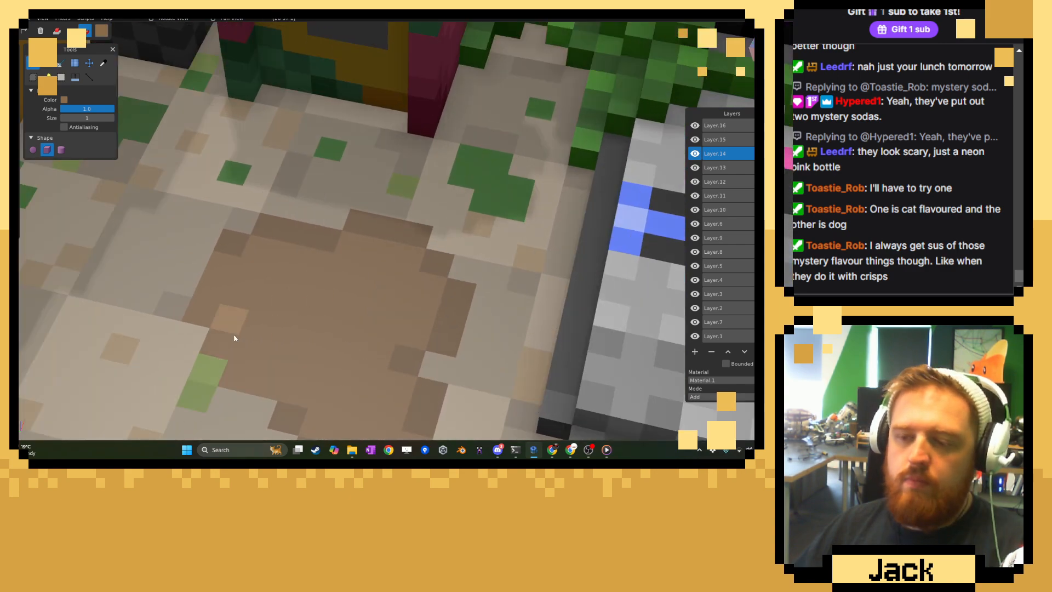
left_click(103, 63)
left_click(271, 312)
left_click(99, 32)
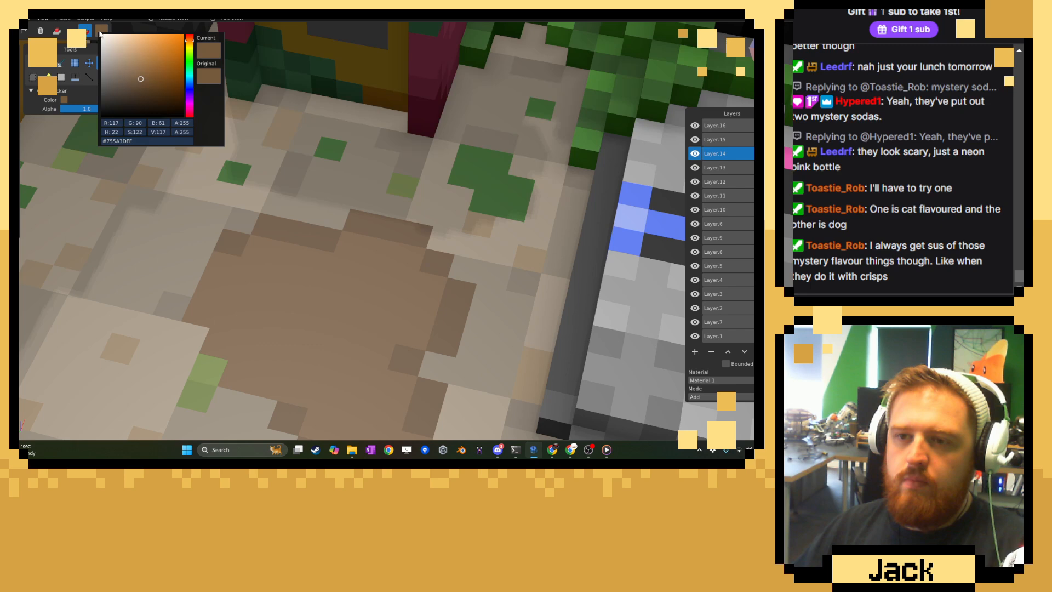
left_click(140, 75)
left_click(55, 73)
left_click(35, 64)
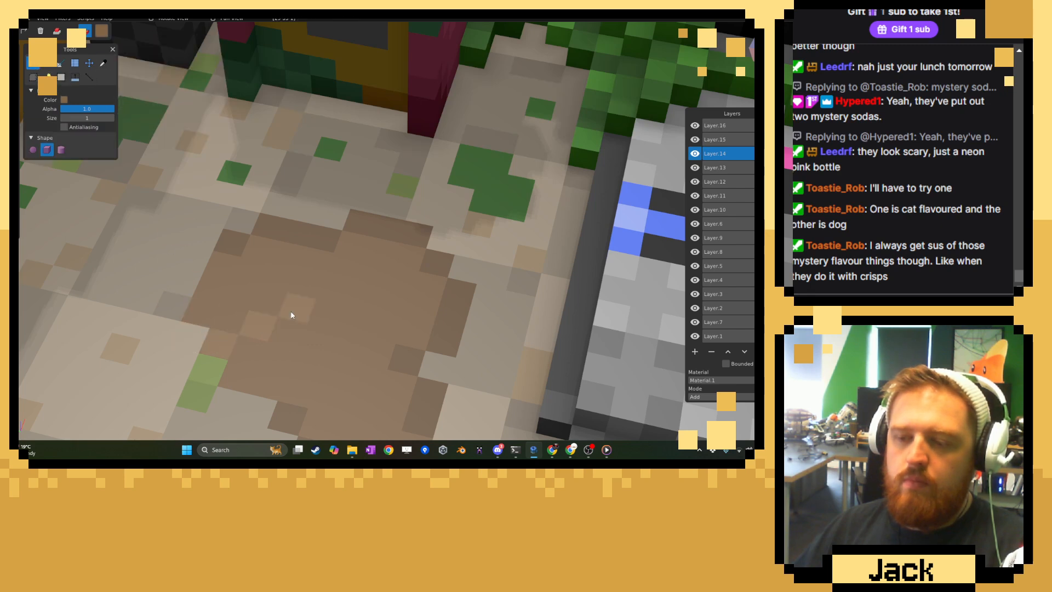
Paint stepped diagonal streaks of the slightly lighter brown across the dirt patch.
left_click_drag(330, 297, 383, 273)
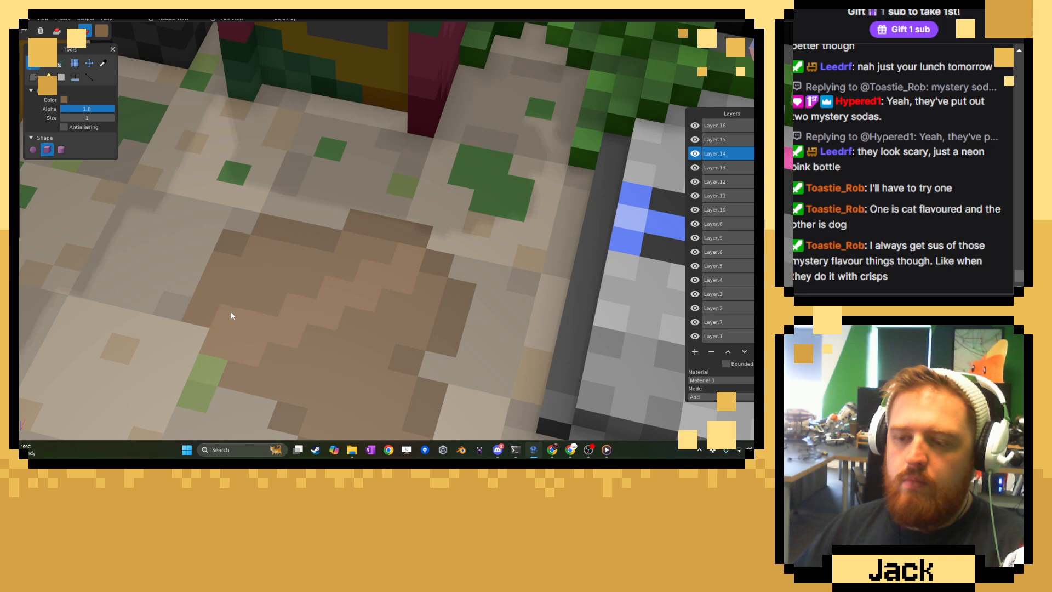
left_click_drag(232, 311, 393, 252)
right_click_drag(304, 388, 277, 311)
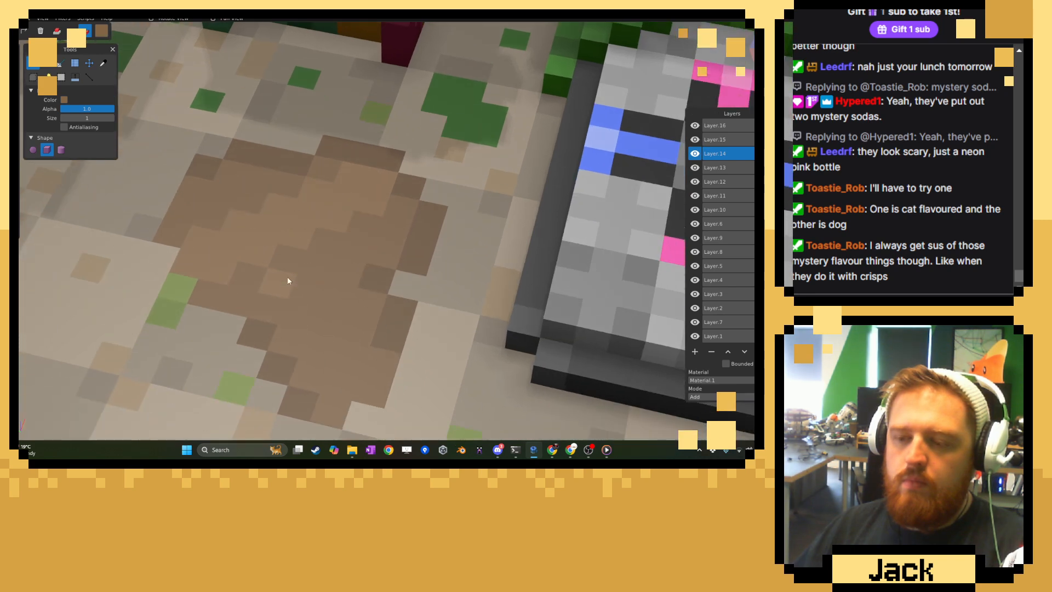
left_click_drag(296, 317, 326, 311)
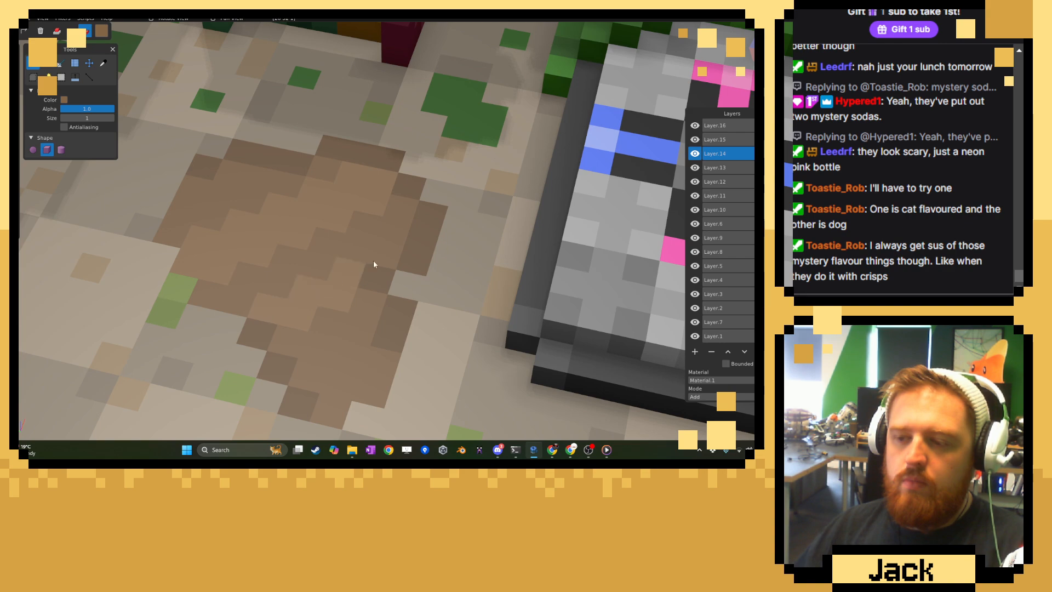
Sample the dirt patch's darker rim brown and touch up its edge with darker voxels.
scroll(280, 338, "down", 10)
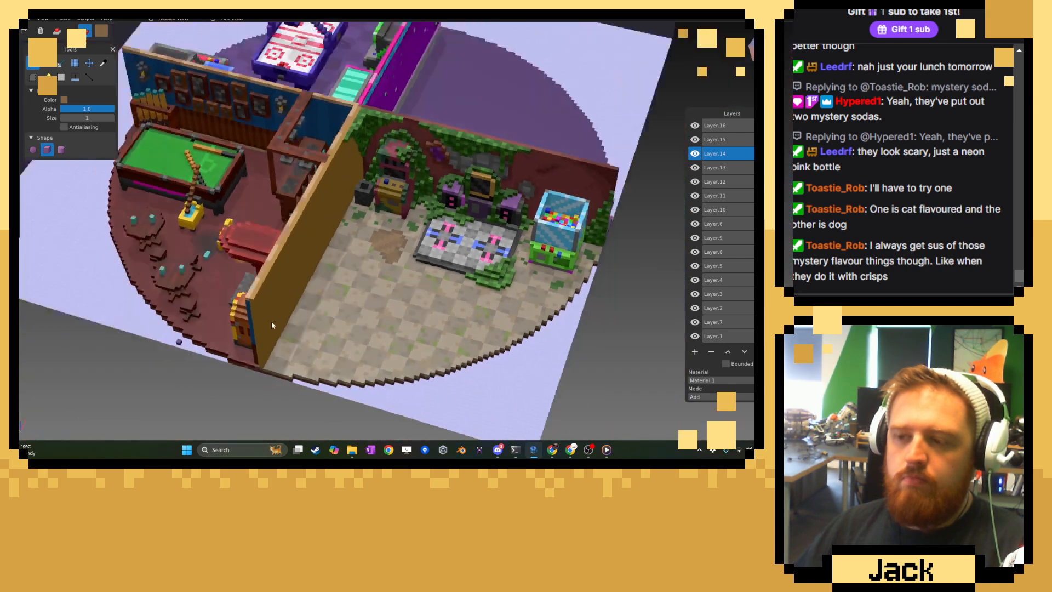
middle_click_drag(219, 307, 327, 330)
scroll(327, 330, "up", 5)
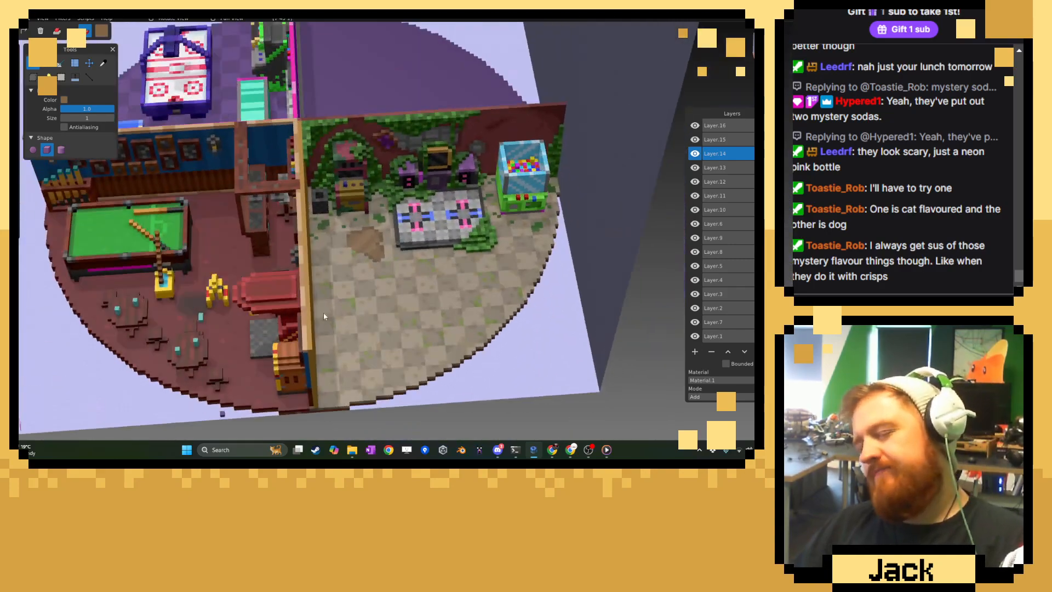
scroll(372, 320, "up", 8)
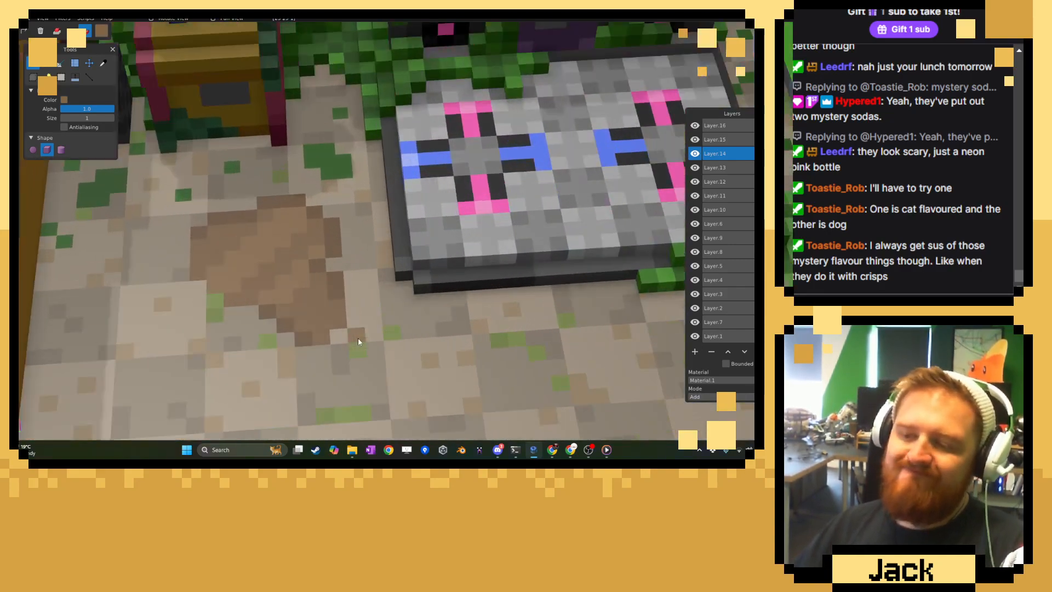
scroll(372, 320, "up", 2)
key("c")
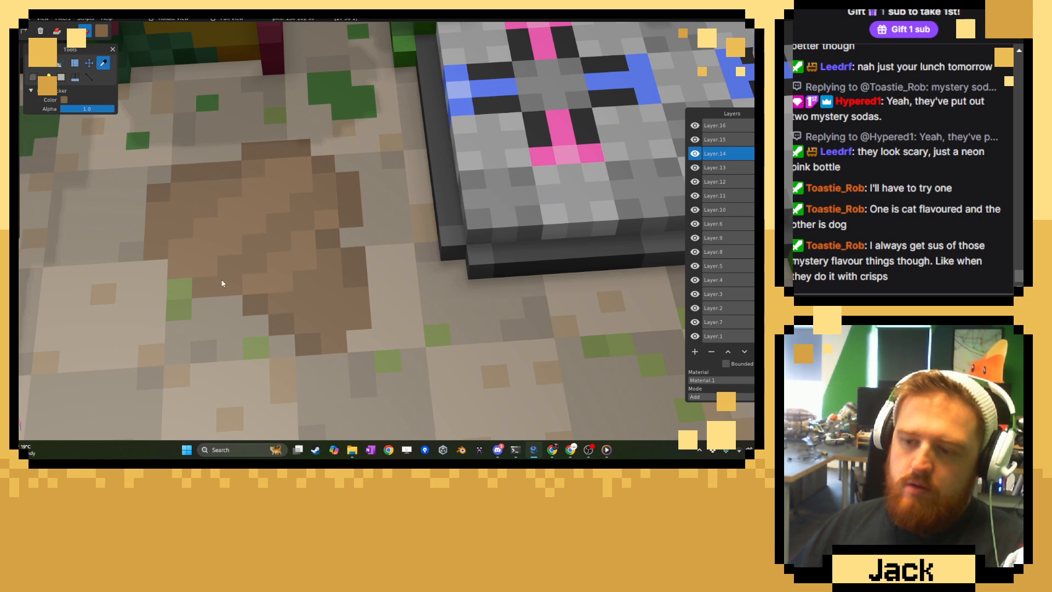
key("b")
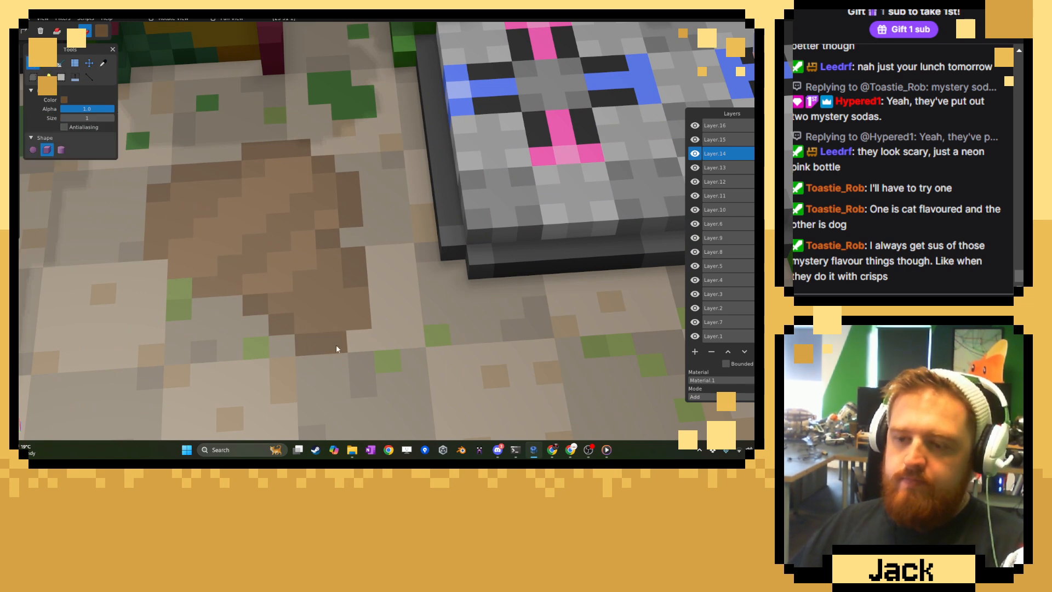
Sample the adjacent floor tile's grey-beige and paint over edge voxels to trim the dirt patch's outline.
key("c")
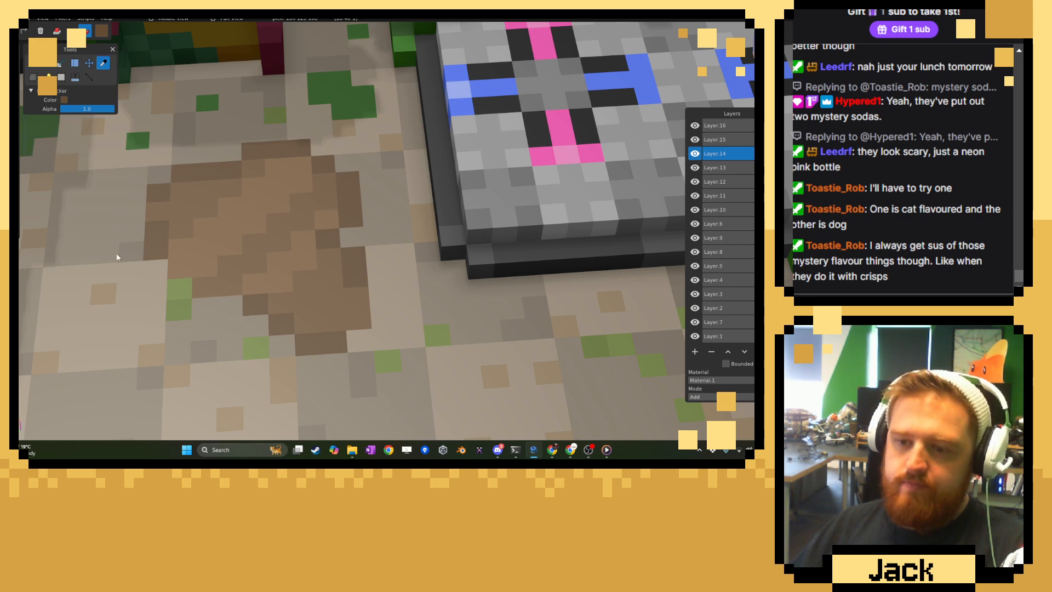
left_click(126, 261)
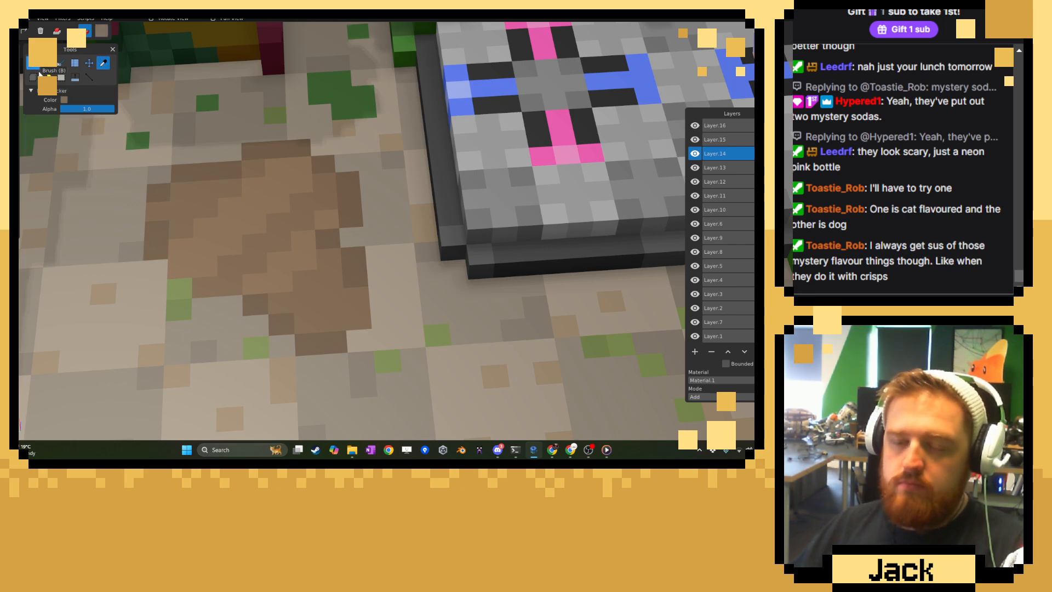
left_click(33, 62)
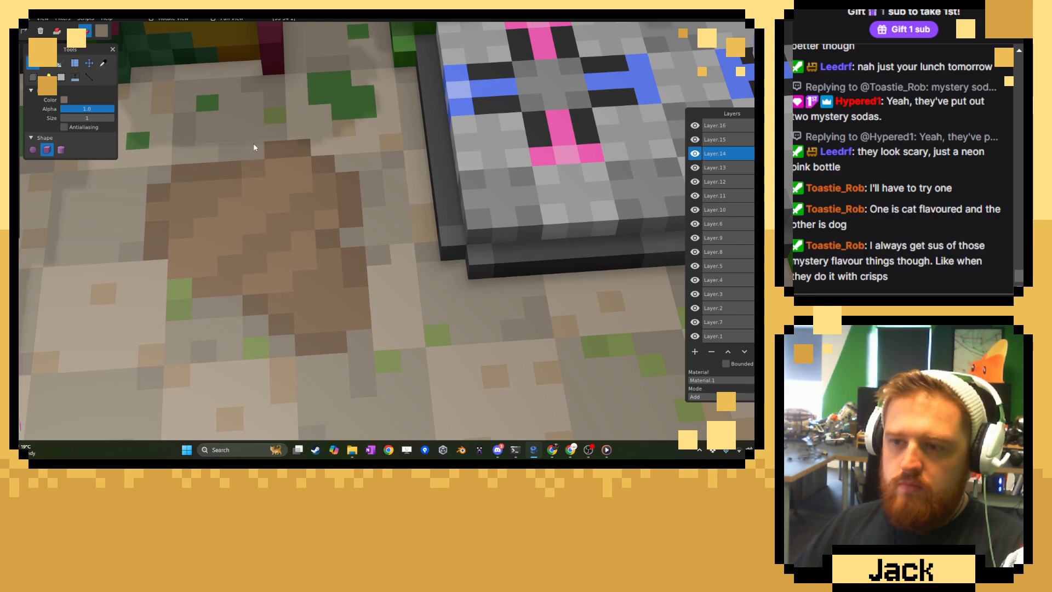
scroll(254, 175, "down", 6)
scroll(254, 175, "down", 10)
middle_click_drag(254, 175, 218, 172)
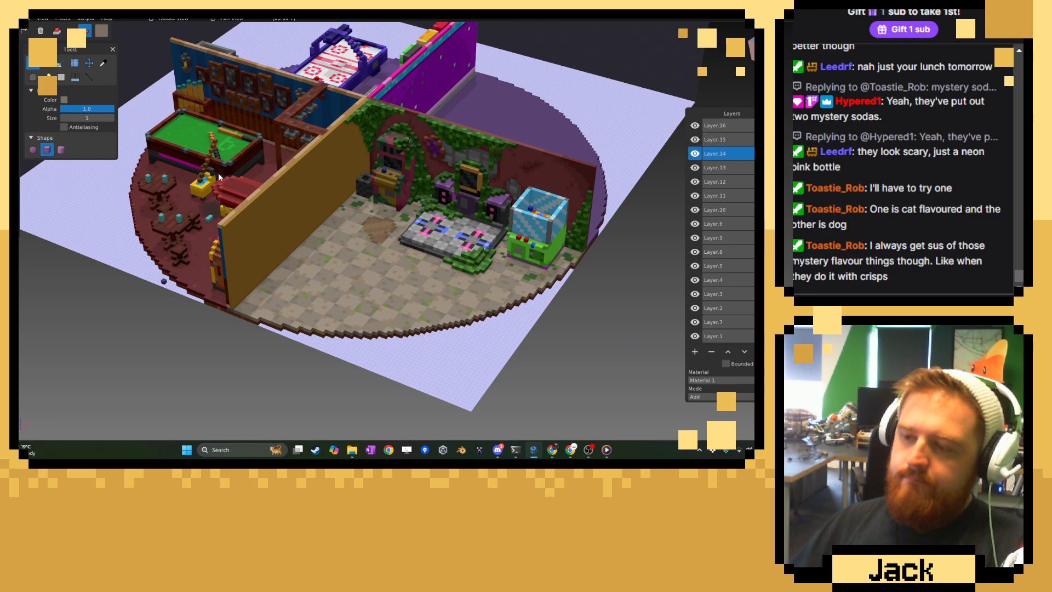
Sample a darker brown and add single dark voxels along the dirt patch's edge facing away from the dance platform.
scroll(394, 288, "up", 10)
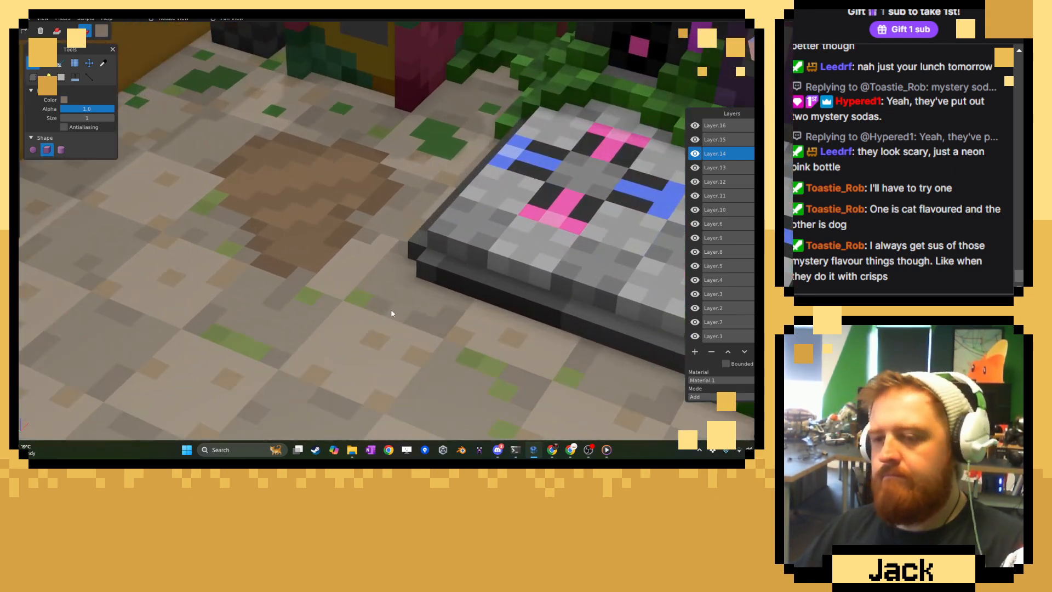
scroll(393, 311, "up", 1)
right_click_drag(393, 312, 420, 342)
left_click(103, 64)
left_click(218, 173)
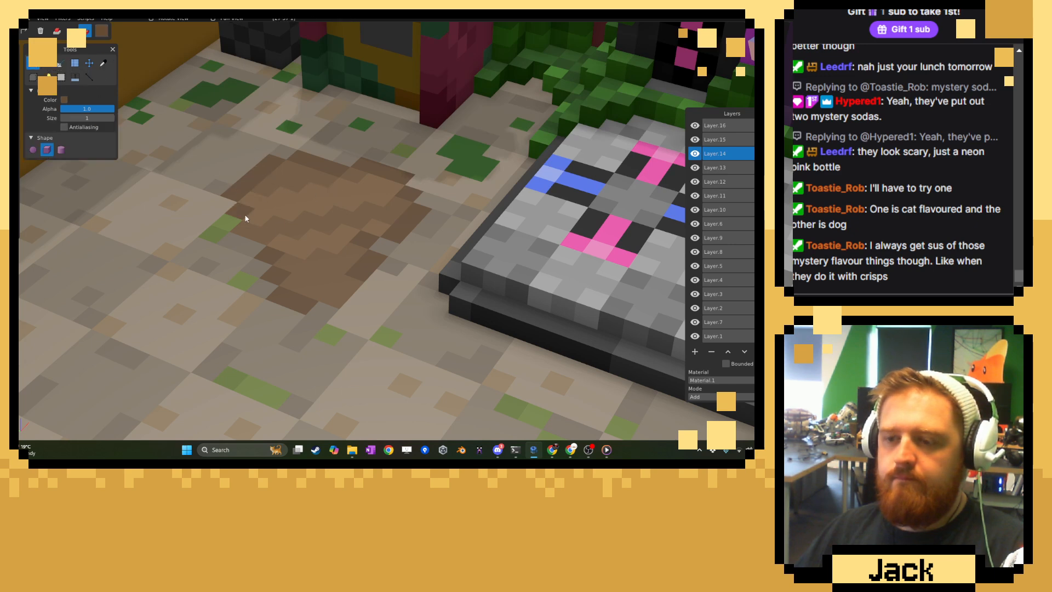
left_click(263, 236)
left_click(289, 263)
left_click(337, 297)
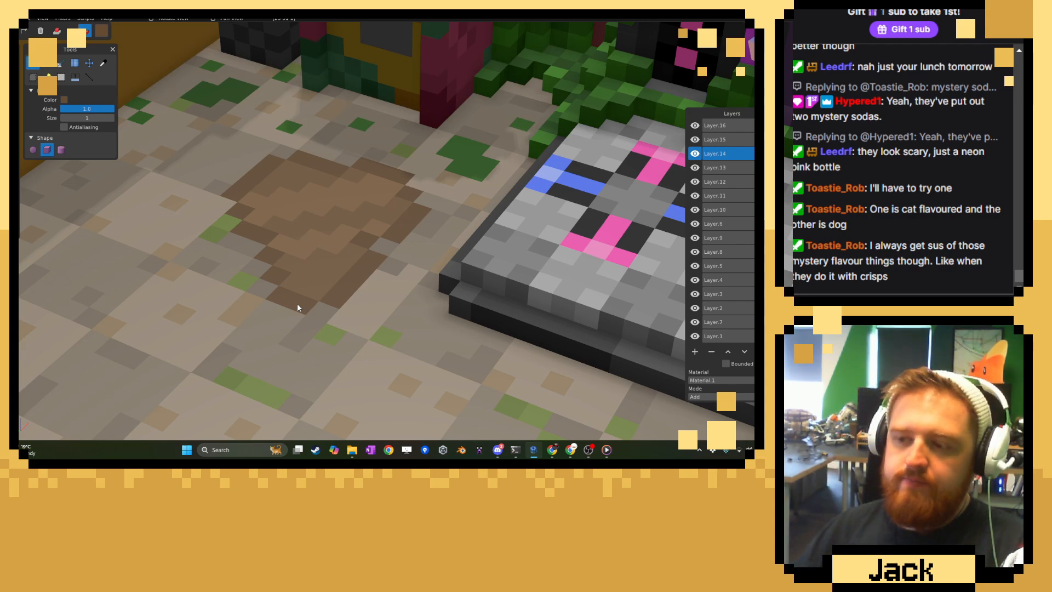
Examine the brown dirt patch and weathered checkerboard floor of the arcade room from several distances and angles.
scroll(297, 308, "down", 10)
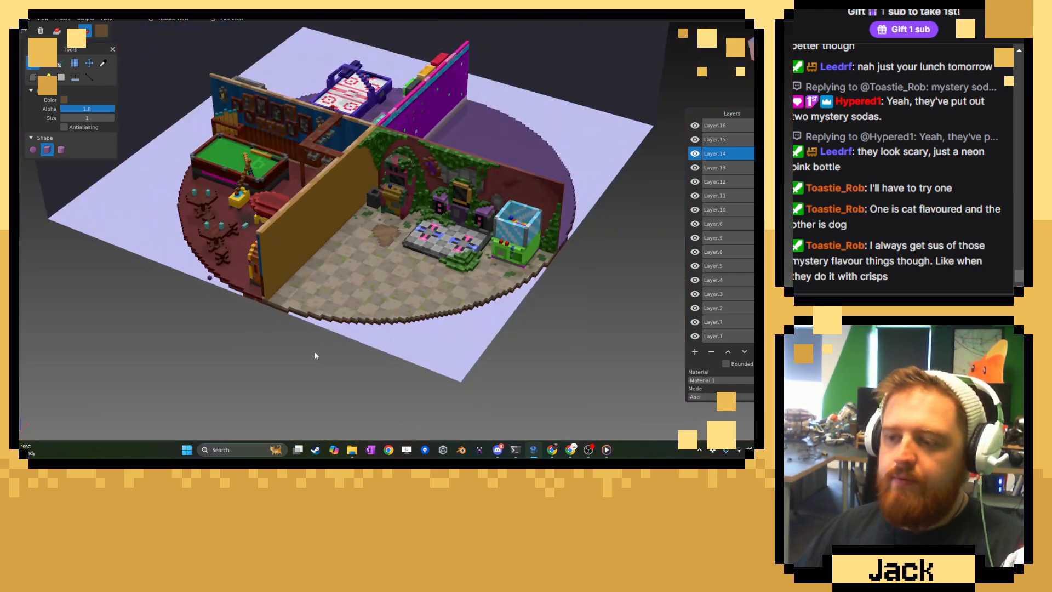
right_click_drag(276, 361, 373, 255)
scroll(373, 255, "up", 10)
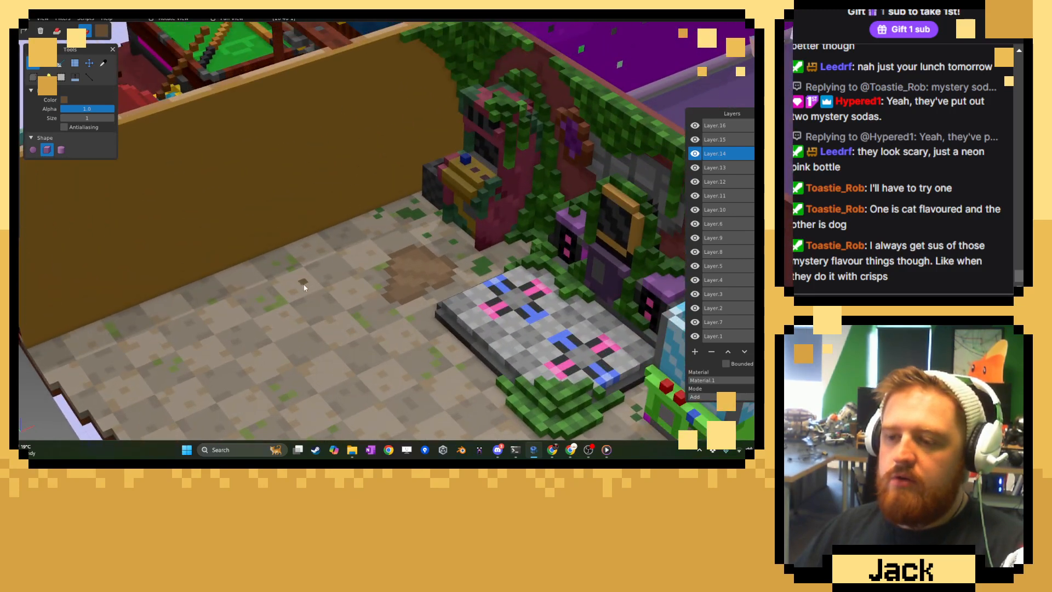
right_click_drag(304, 286, 324, 248)
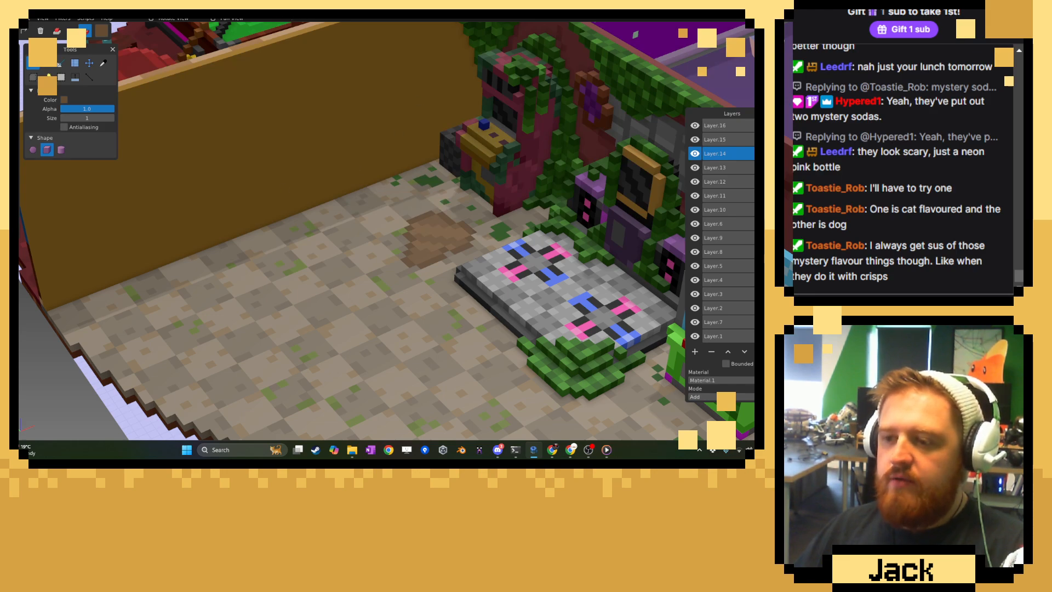
scroll(510, 116, "down", 10)
middle_click_drag(431, 176, 471, 172)
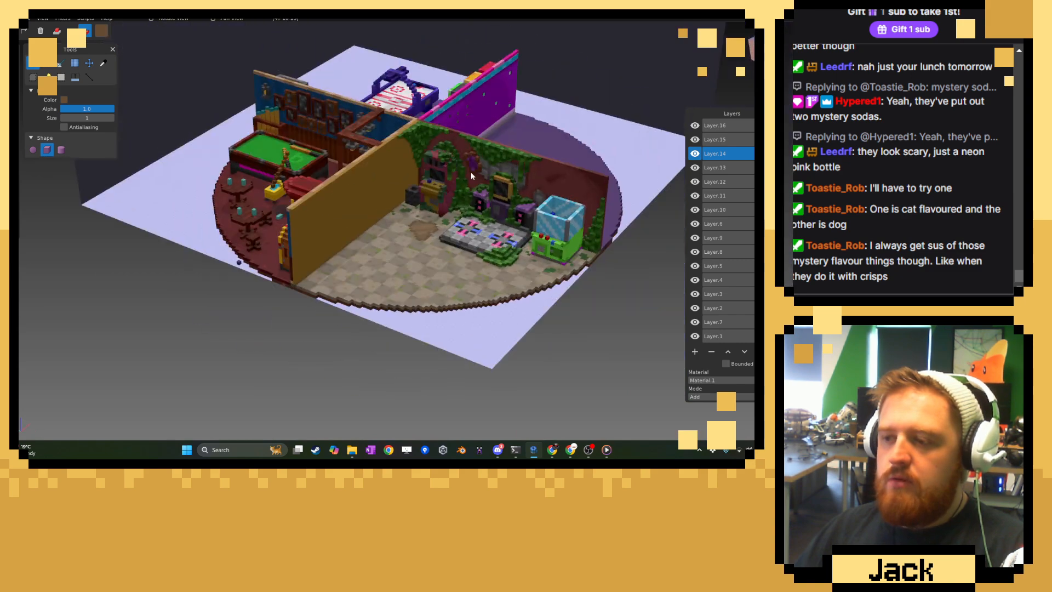
scroll(461, 179, "up", 4)
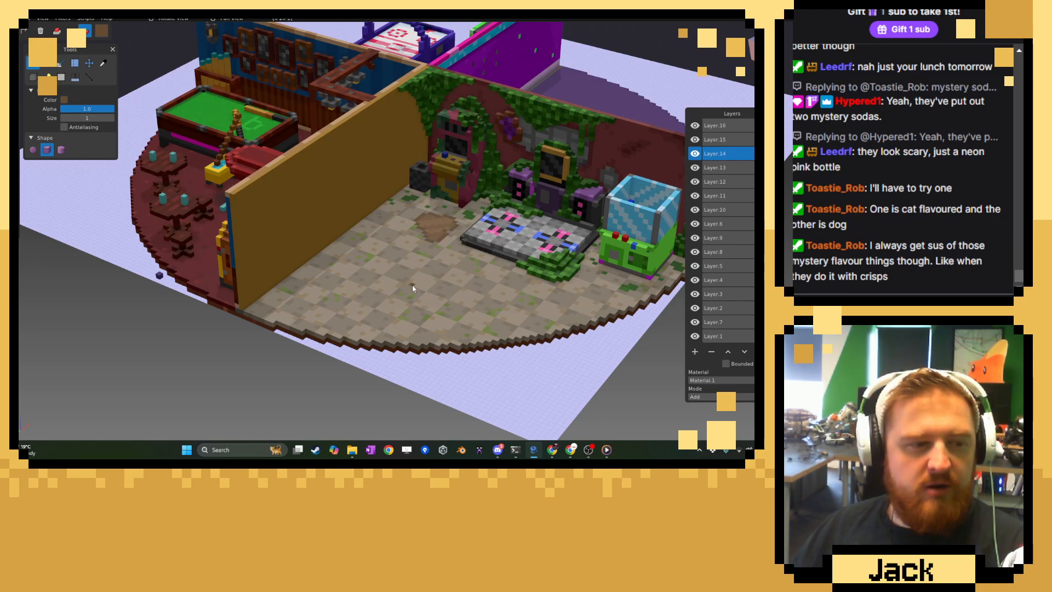
scroll(406, 296, "up", 3)
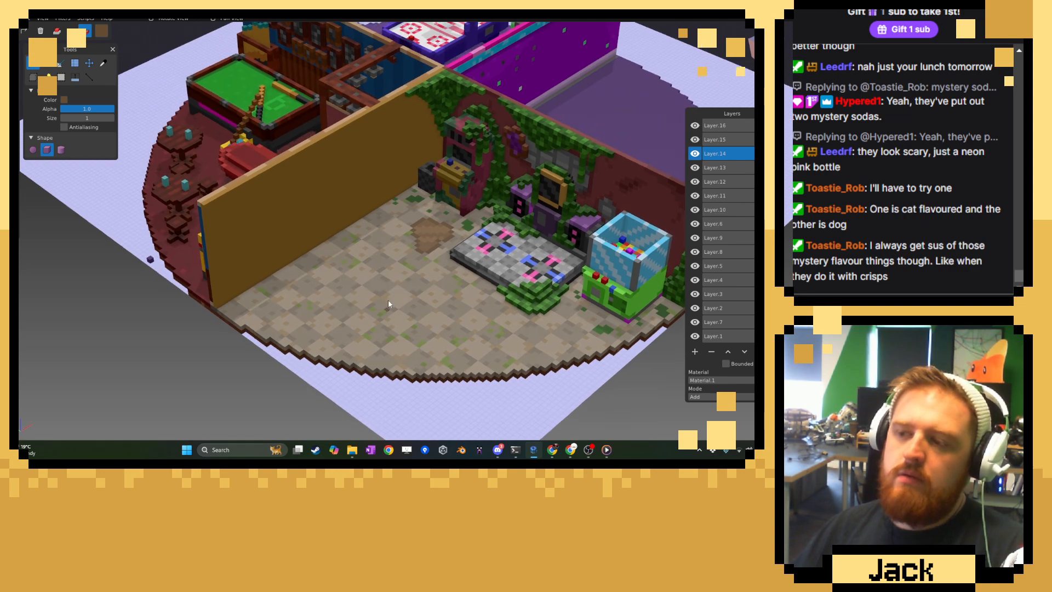
scroll(389, 301, "up", 1)
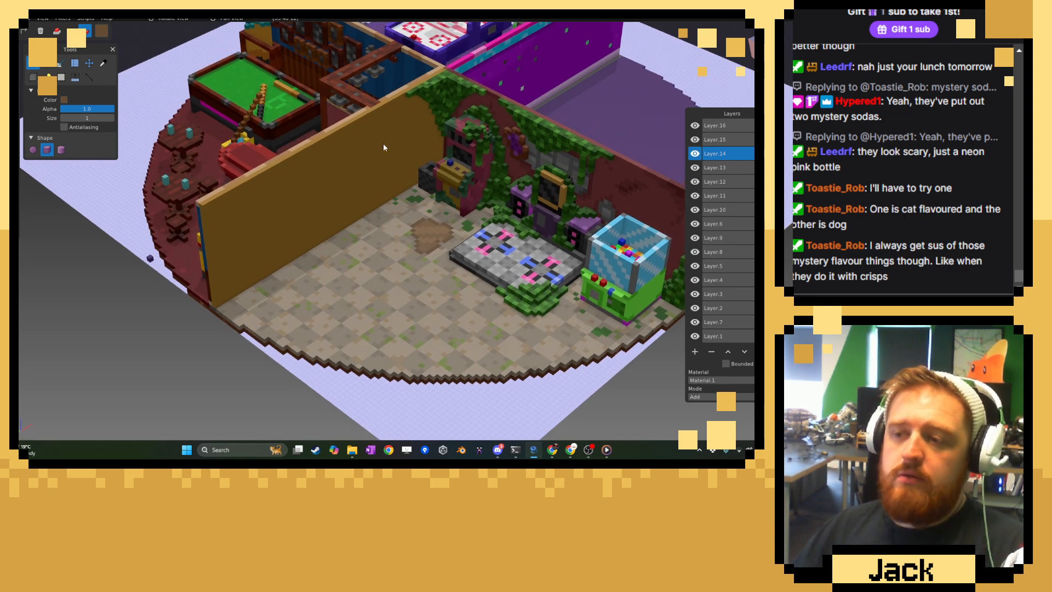
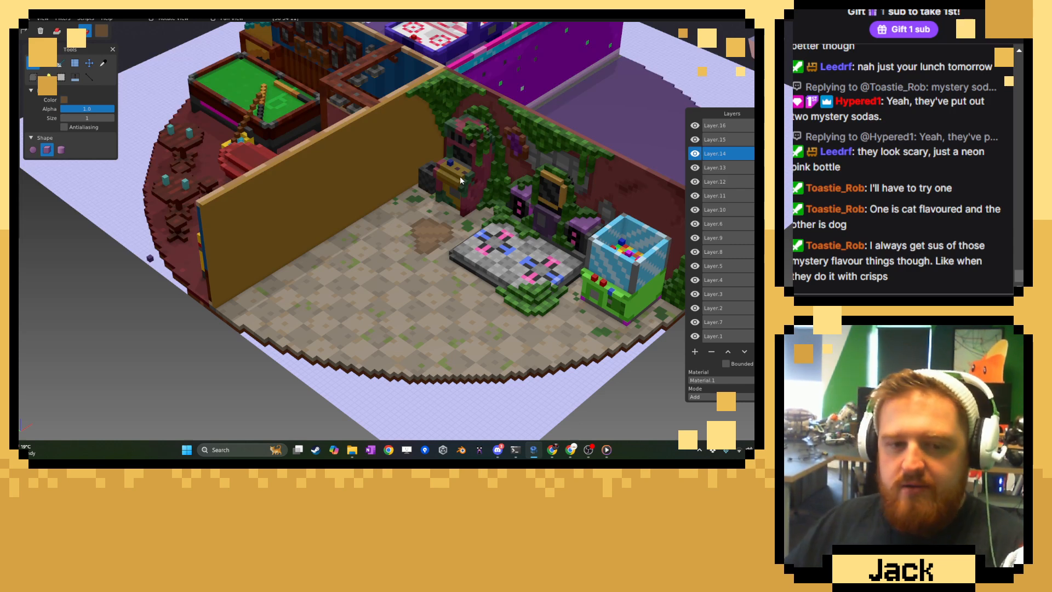
Examine the arcade room from several angles and check individual layers' visibility to find the one holding its two walls.
left_click(695, 168)
left_click(695, 168)
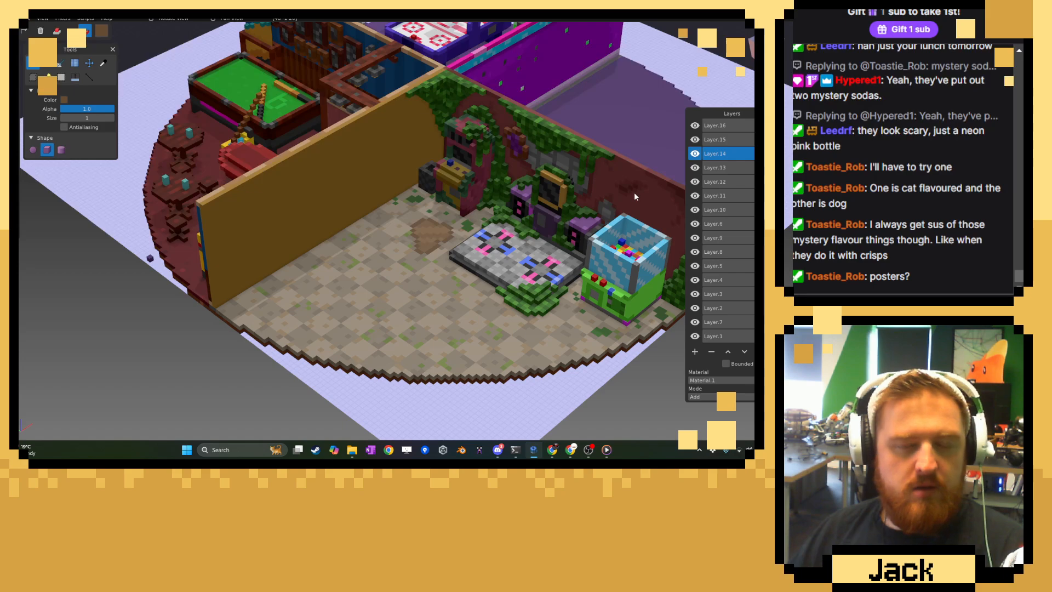
middle_click_drag(634, 191, 588, 195)
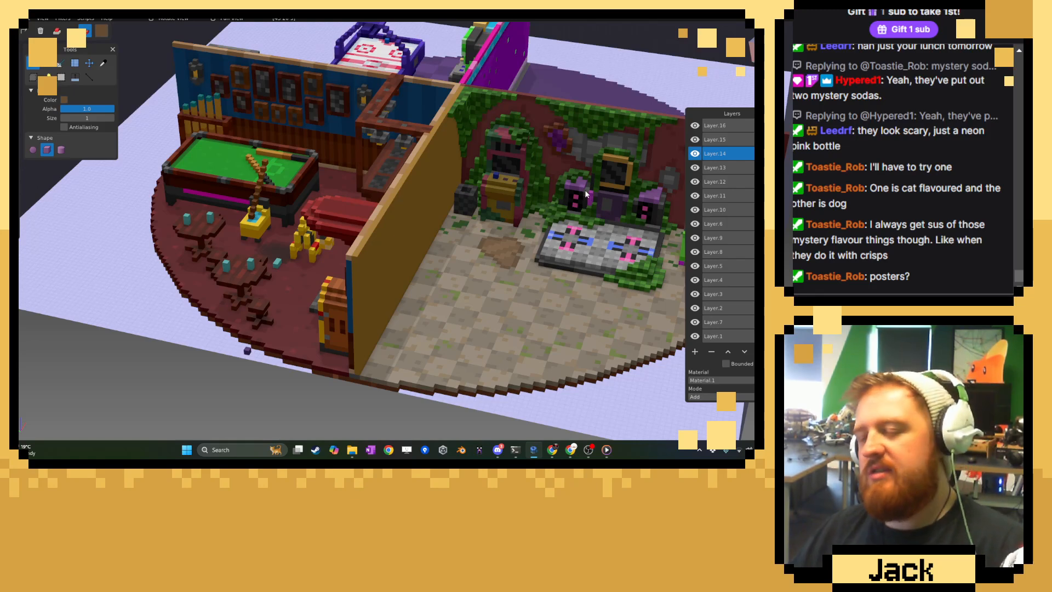
middle_click_drag(548, 230, 478, 220)
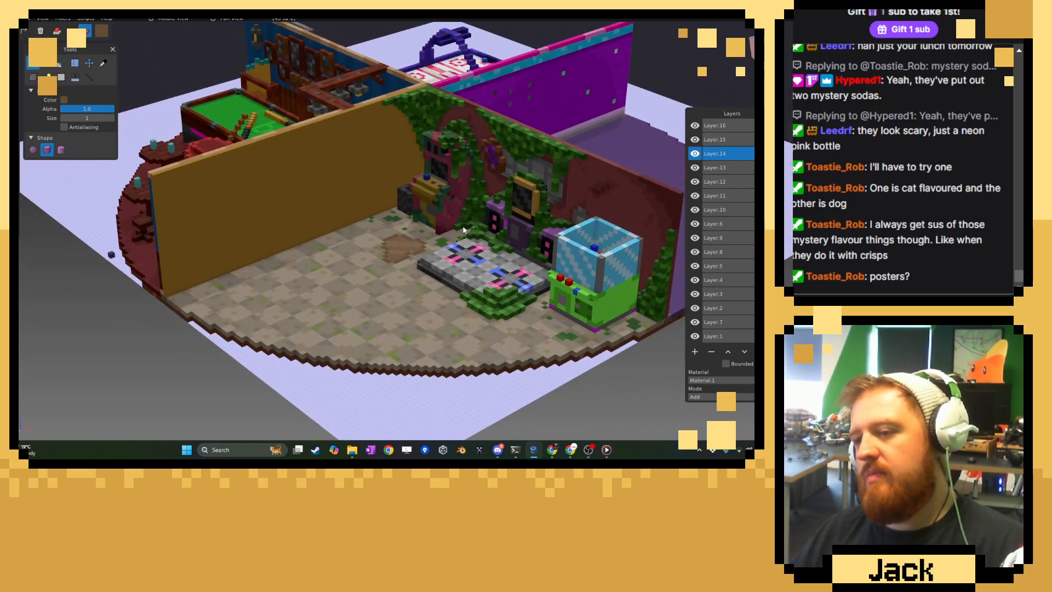
left_click(697, 311)
left_click(697, 311)
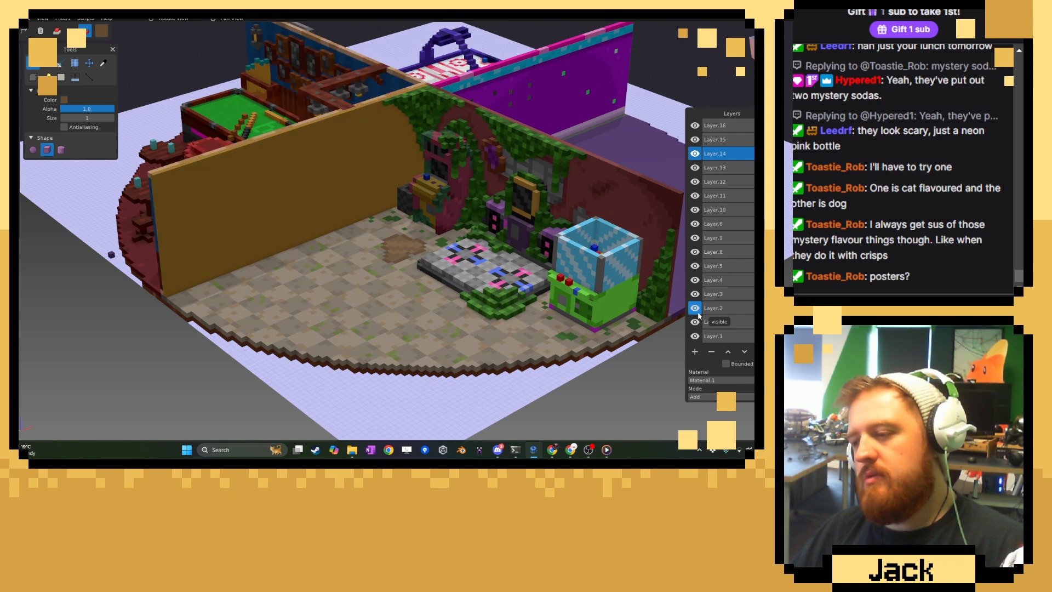
left_click(697, 321)
left_click(696, 336)
left_click(696, 336)
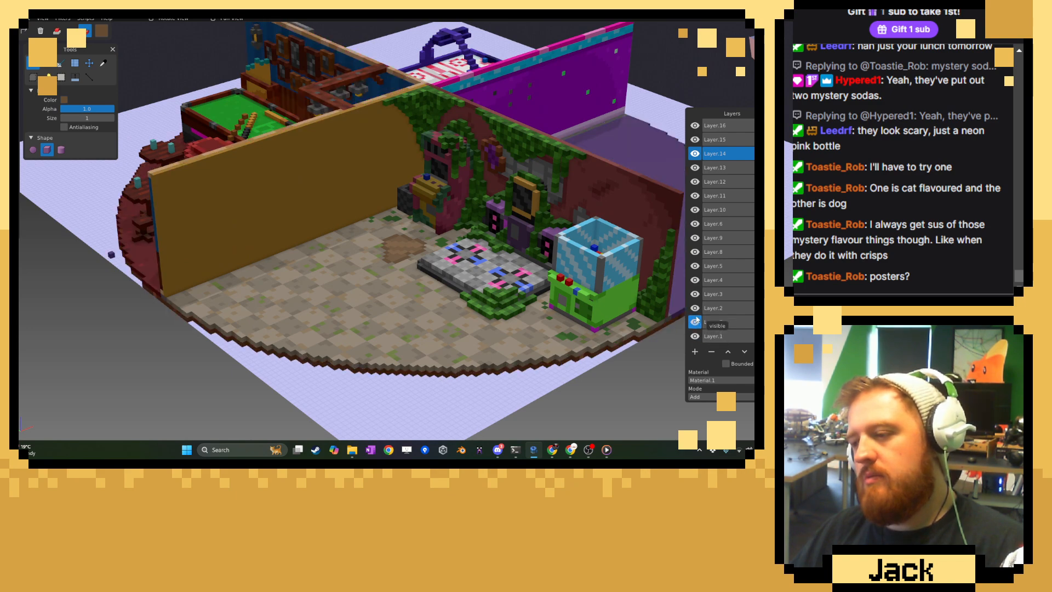
left_click(697, 295)
left_click(696, 295)
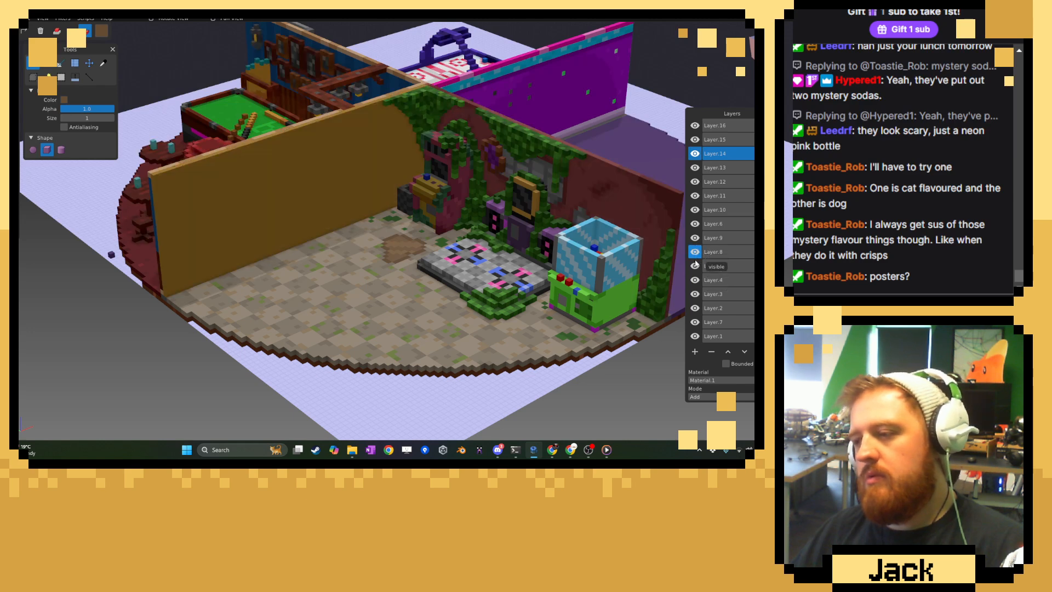
left_click(695, 266)
left_click(695, 280)
left_click(695, 265)
left_click(695, 280)
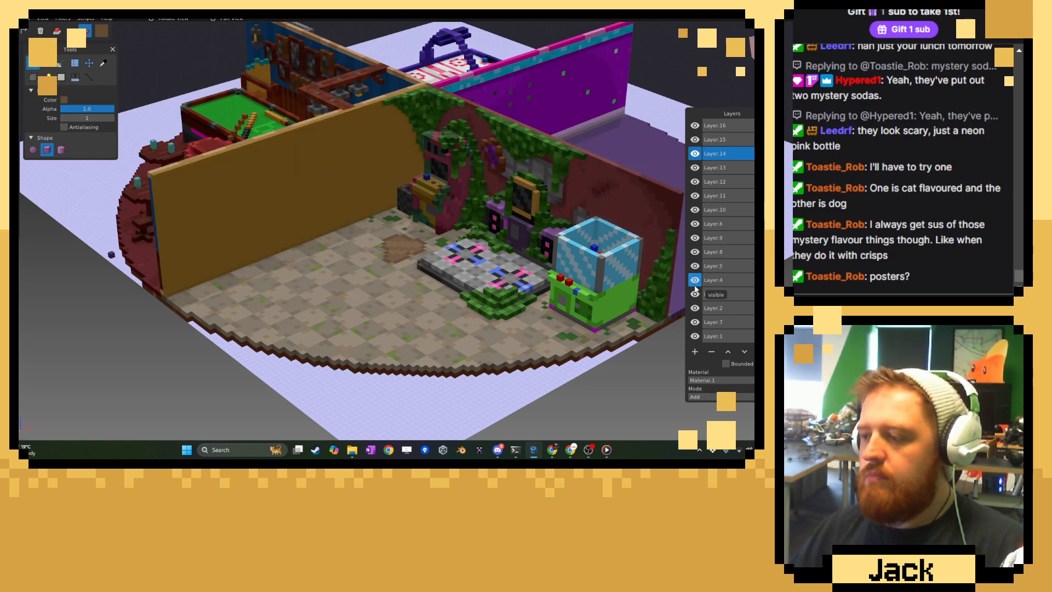
Hide Layer.4, Layer.3, Layer.2, Layer.7 and Layer.1.
left_click(695, 281)
left_click(695, 294)
left_click(695, 309)
left_click(695, 322)
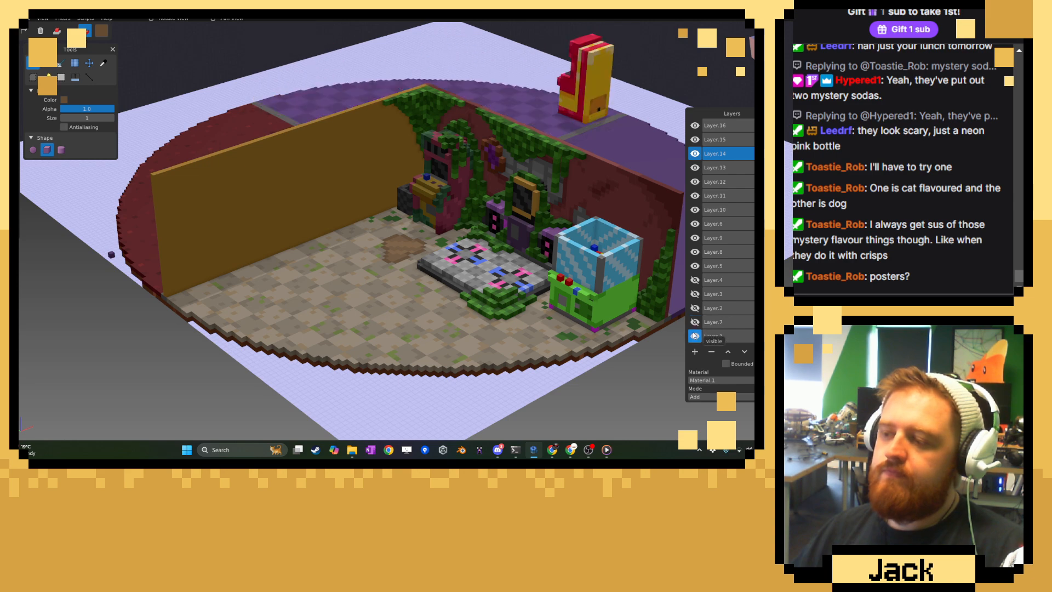
left_click(695, 336)
Hide Layer.8, Layer.9, Layer.6 and Layer.10 through Layer.16, and make Layer.5 the active layer.
left_click(695, 251)
left_click(695, 238)
left_click(695, 224)
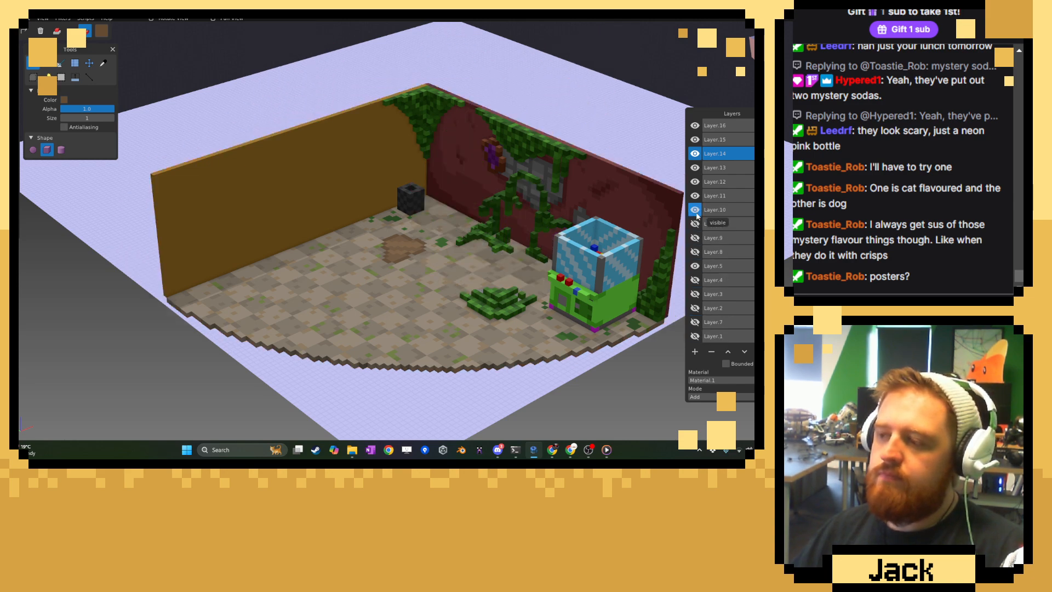
left_click(695, 209)
left_click(695, 196)
left_click(695, 181)
left_click(695, 167)
left_click(695, 154)
left_click(695, 139)
left_click(695, 126)
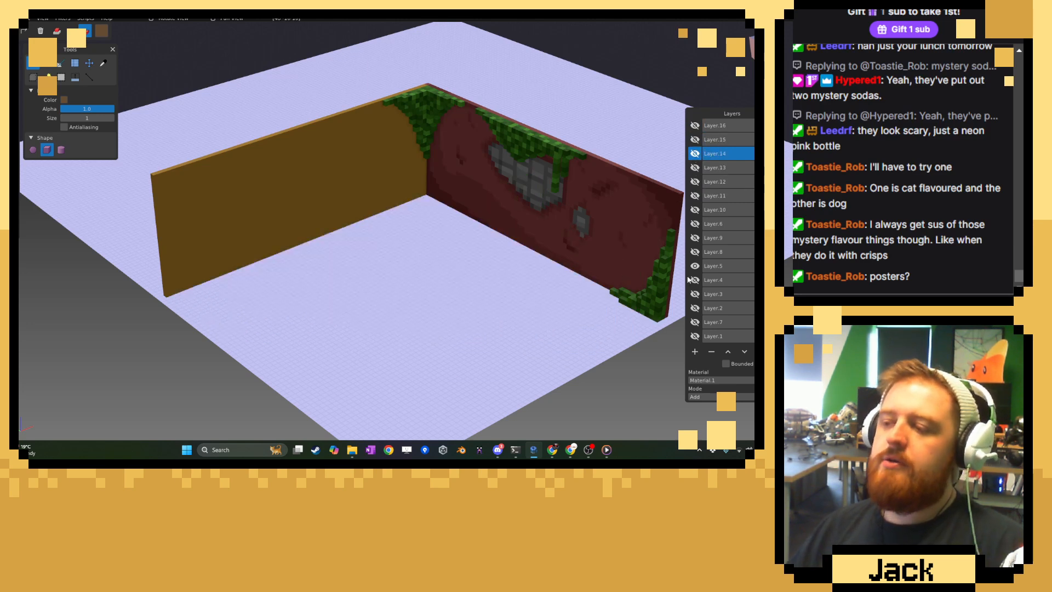
left_click(714, 267)
Sample the brown wall's colour, darken it to #8C6725FF, and switch to the brush.
middle_click_drag(584, 301, 160, 193)
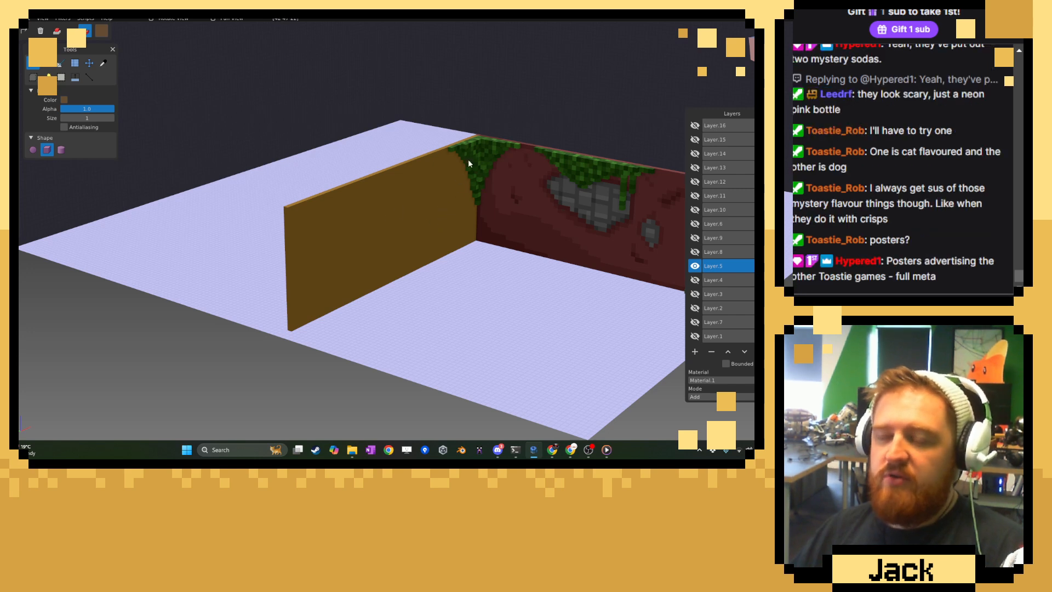
left_click(102, 64)
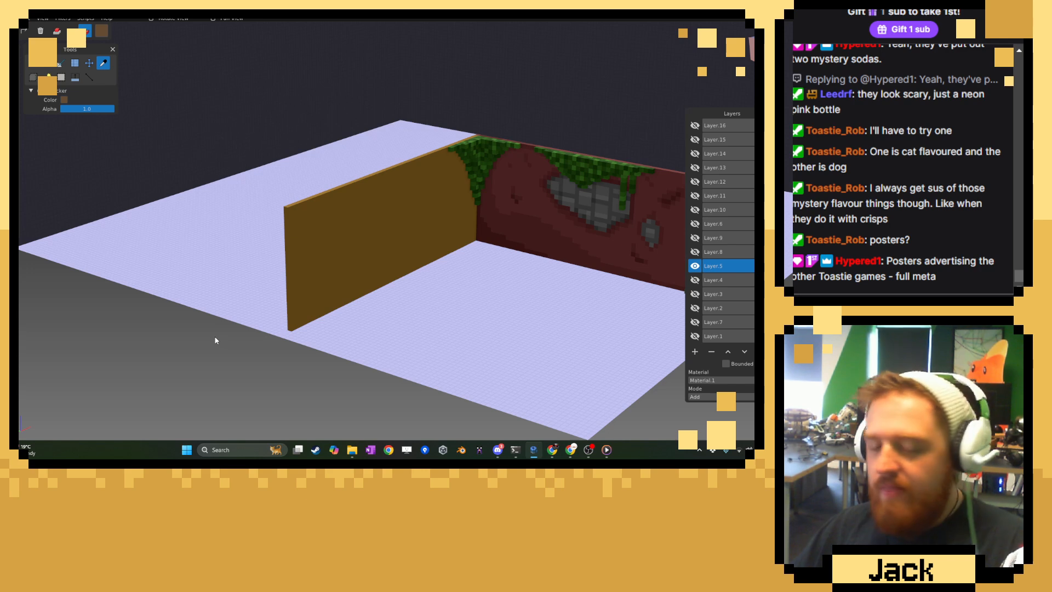
scroll(510, 347, "up", 3)
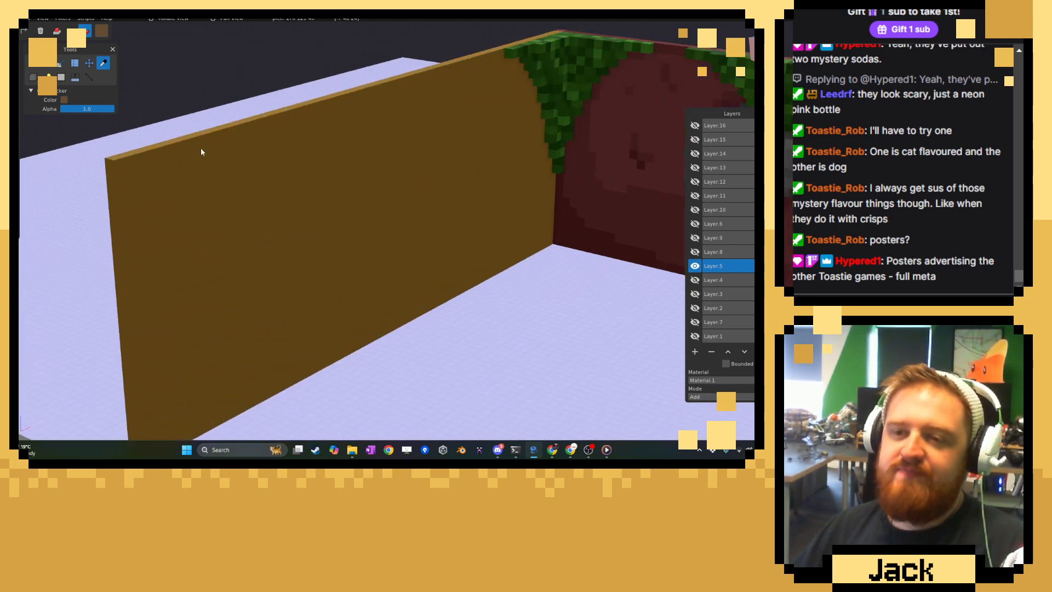
left_click(101, 31)
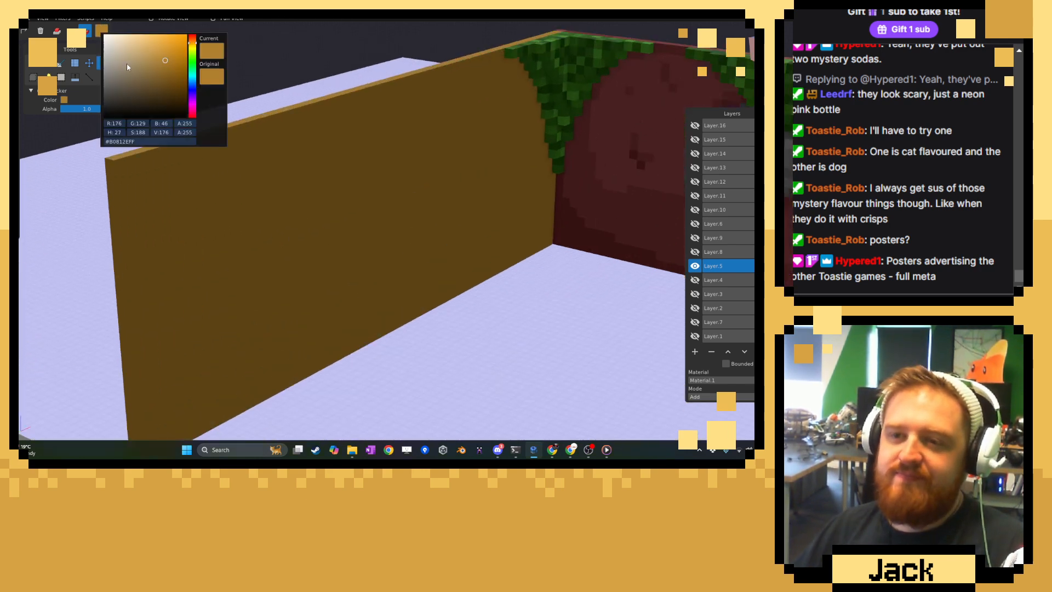
left_click(165, 66)
left_click(165, 72)
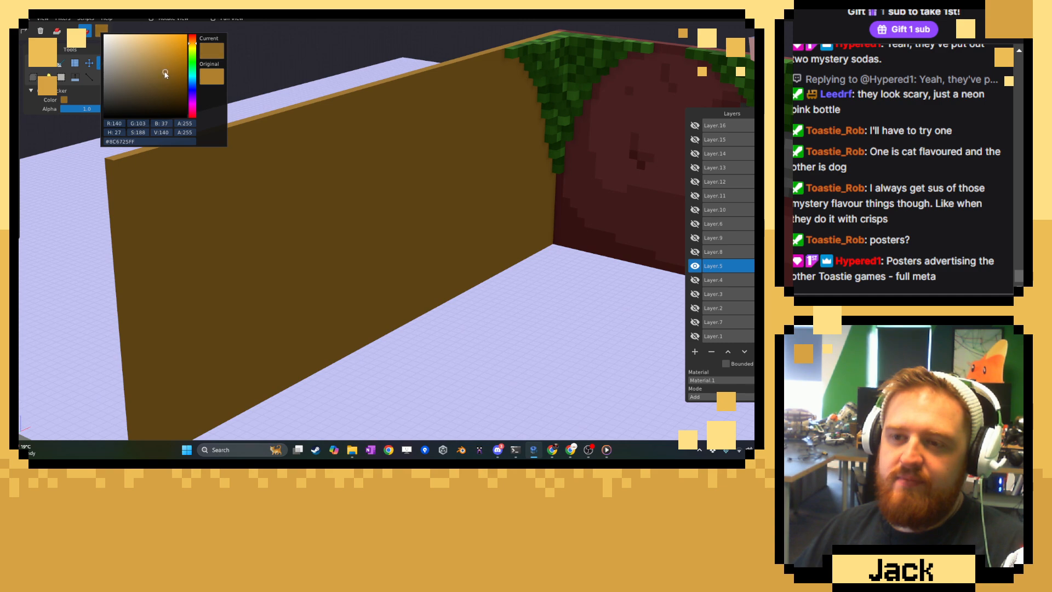
left_click(34, 64)
Paint a dark brown strip along the top edge of the brown wall's outer face, matching the width of the ivy behind it.
mouse_move(329, 171)
middle_mouse_down()
mouse_move(595, 188)
mouse_move(477, 233)
middle_mouse_up()
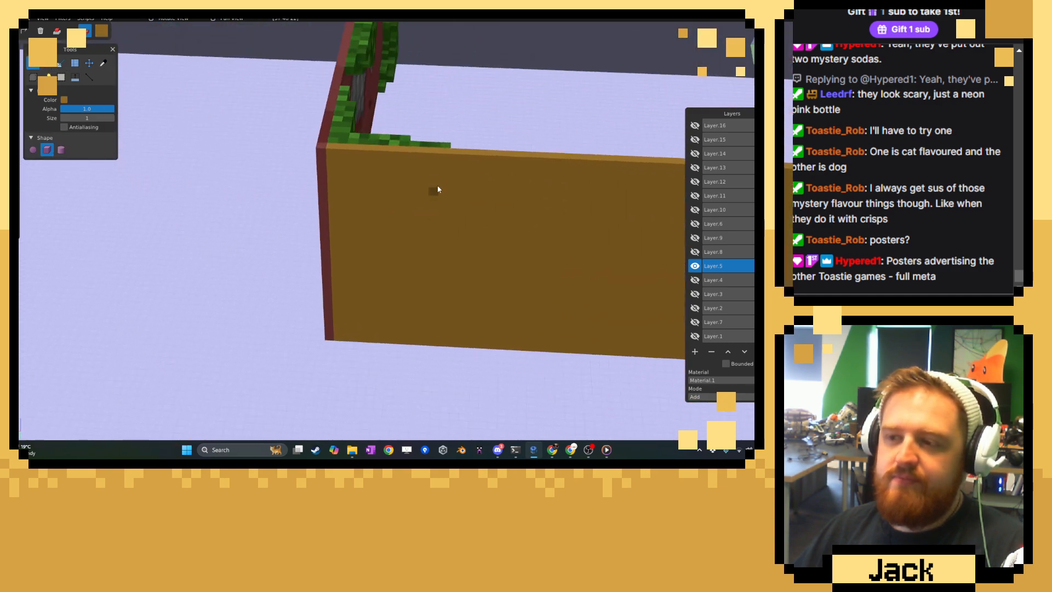
middle_click_drag(446, 157, 448, 189)
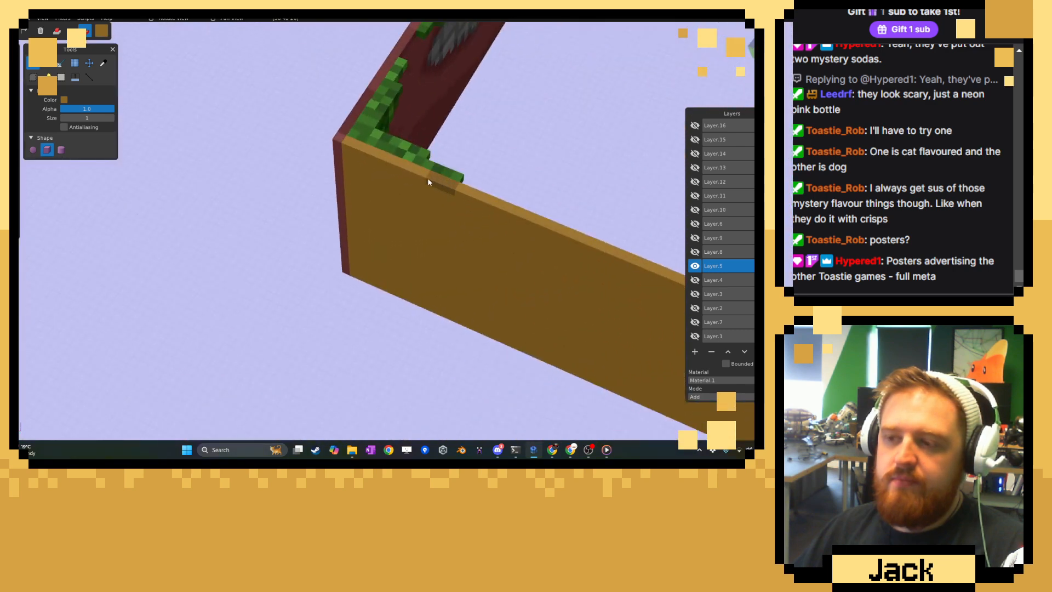
middle_click_drag(347, 149, 335, 237)
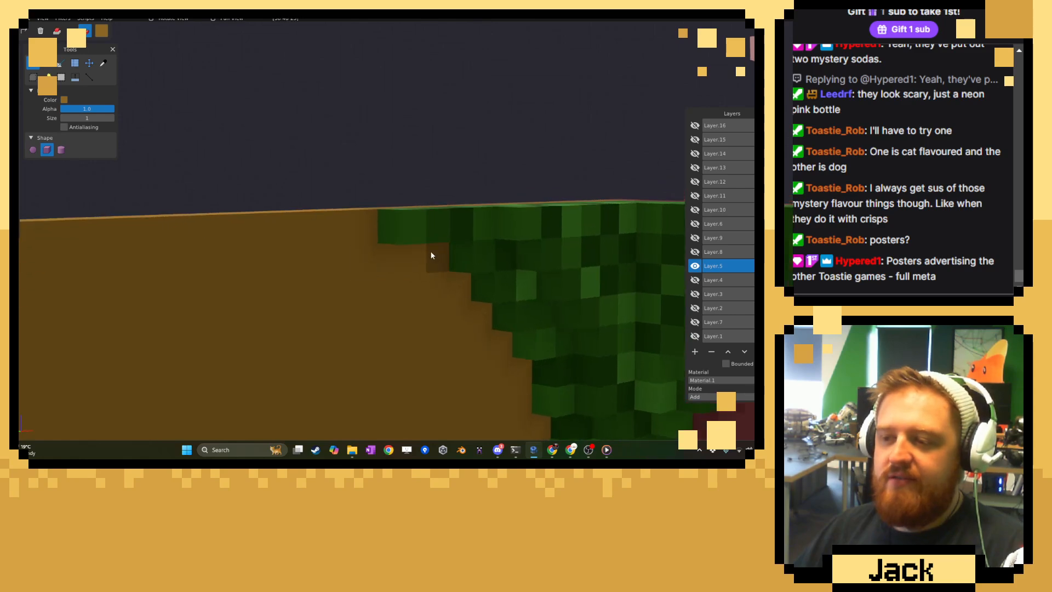
middle_click_drag(432, 253, 540, 247)
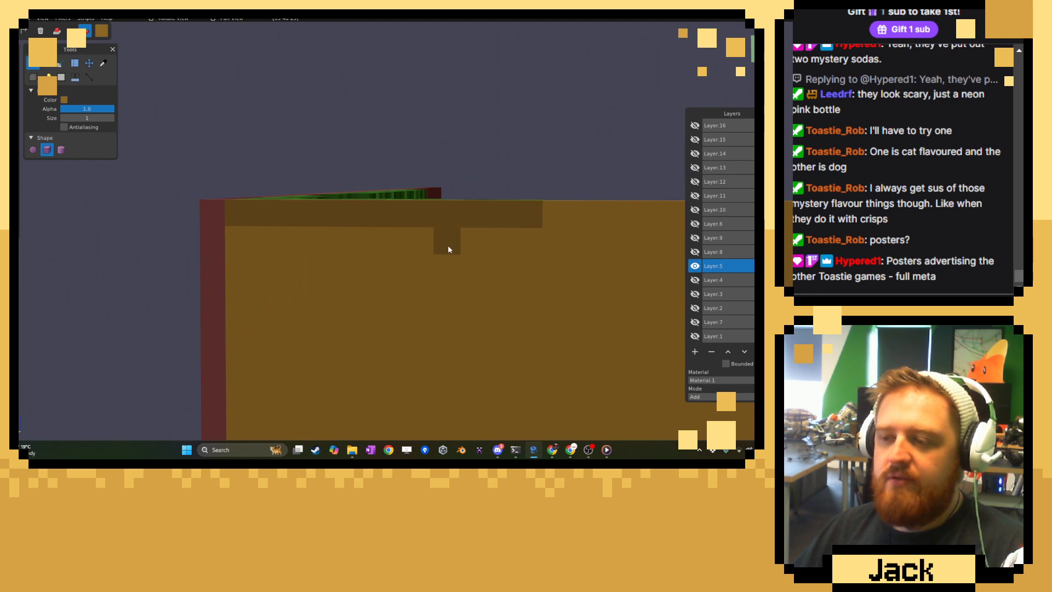
Paint a stair-stepped dark brown outline down the wall's outer face from the top strip to the corner, following the ivy's edge behind it.
middle_click_drag(534, 255, 447, 259)
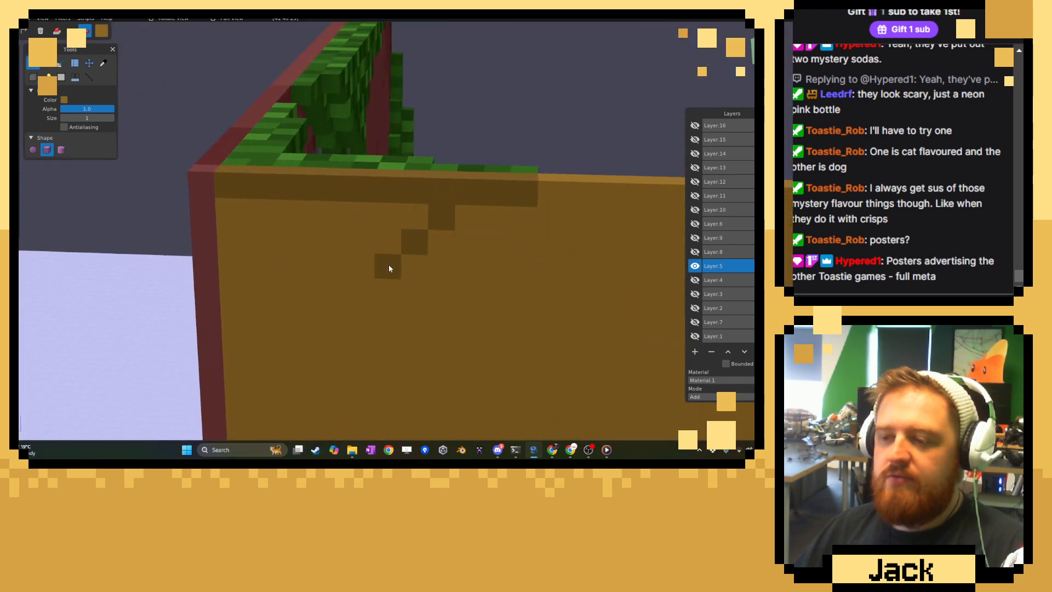
left_click(361, 290)
middle_click_drag(603, 282, 236, 276)
middle_click_drag(403, 285, 304, 259)
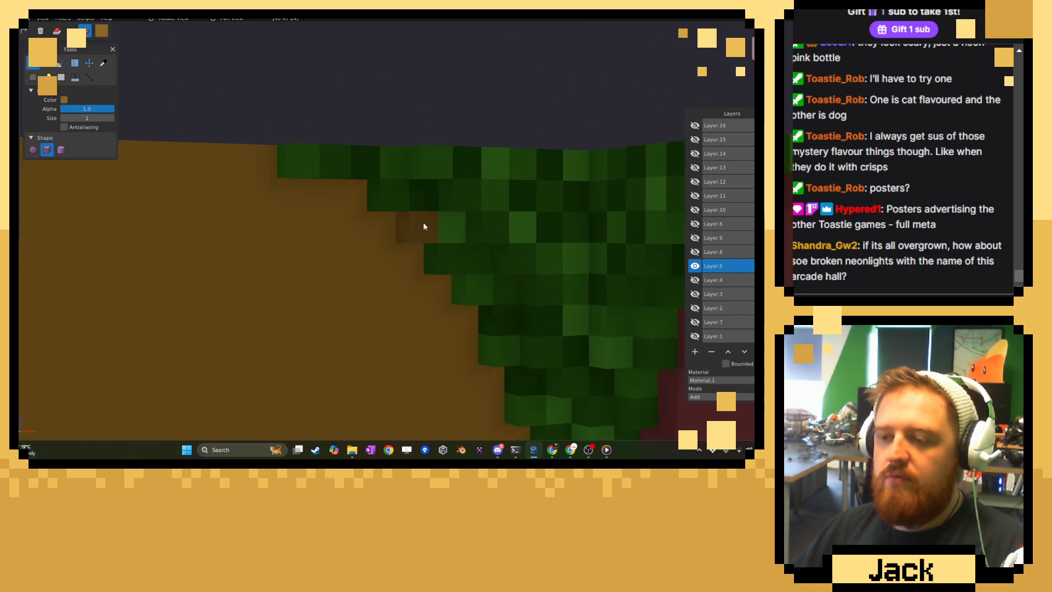
mouse_move(437, 340)
middle_mouse_down()
mouse_move(581, 345)
mouse_move(418, 272)
middle_mouse_up()
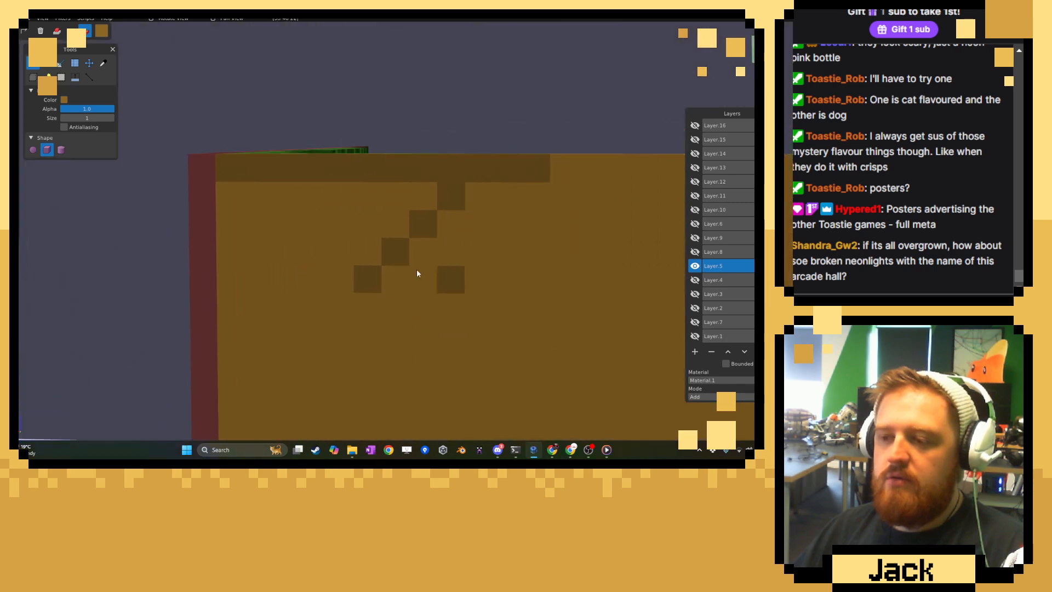
left_click(337, 324)
middle_click_drag(337, 325, 403, 308)
scroll(445, 360, "down", 3)
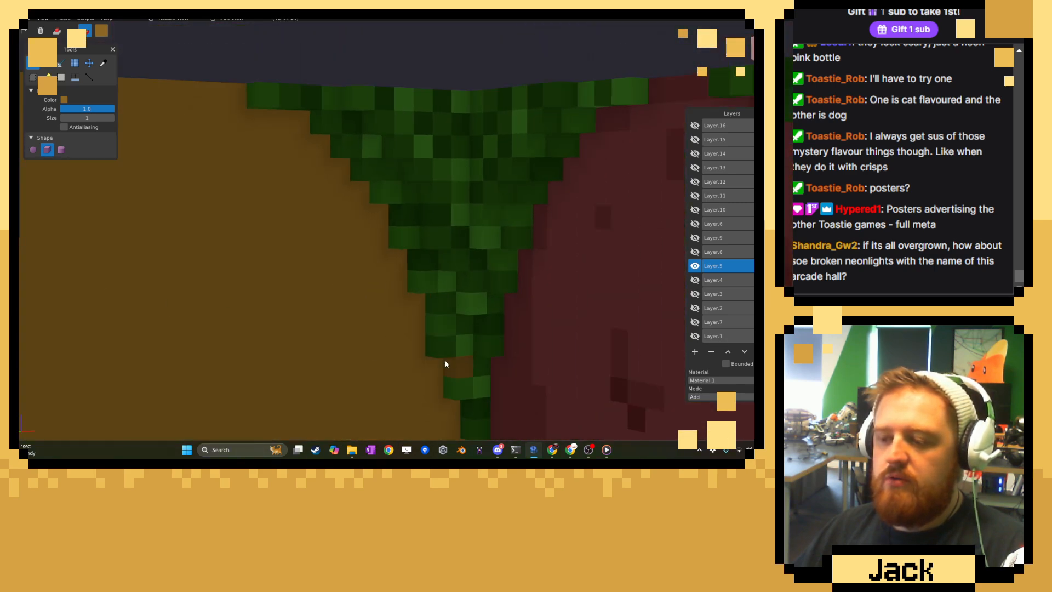
right_click_drag(445, 359, 457, 279)
mouse_move(453, 276)
middle_mouse_down()
mouse_move(510, 316)
mouse_move(570, 312)
mouse_move(358, 253)
mouse_move(264, 254)
mouse_move(570, 261)
mouse_move(366, 203)
middle_mouse_up()
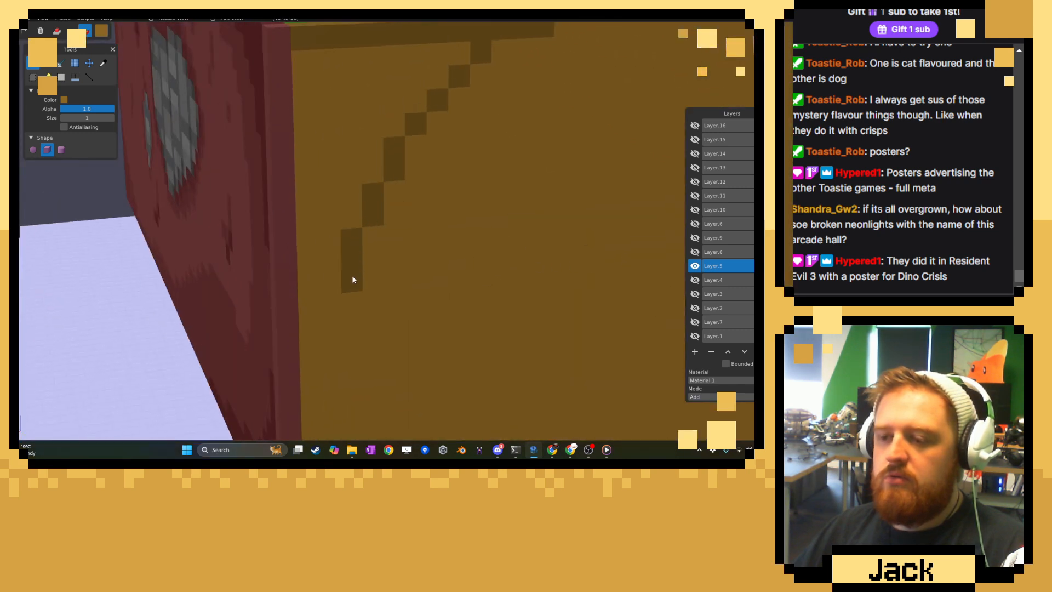
middle_click_drag(310, 369, 394, 335)
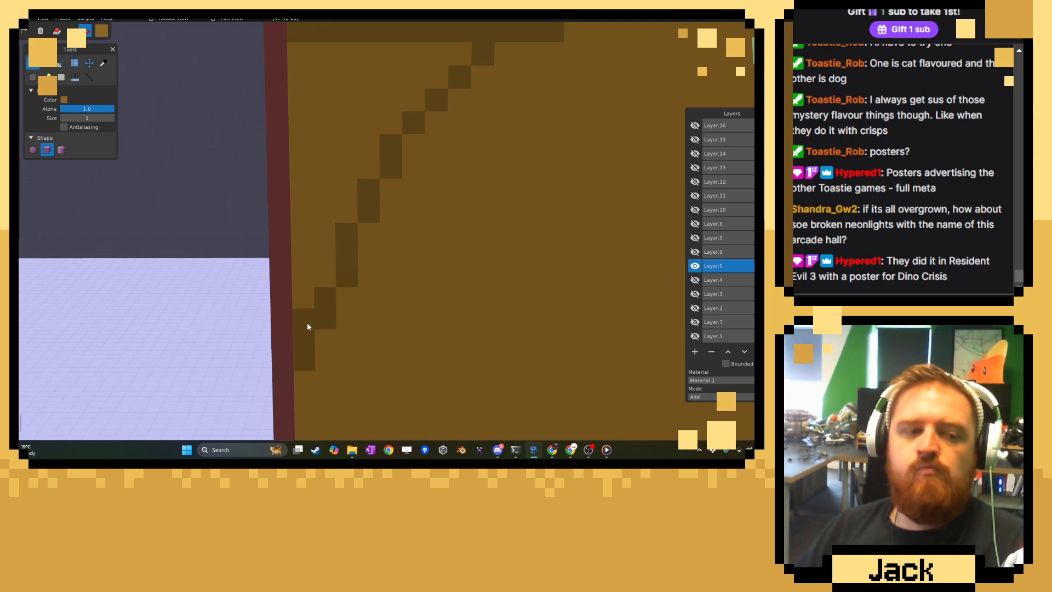
Fill the area between the stepped outline and the red corner edge with the same dark brown.
mouse_move(311, 313)
left_mouse_down()
mouse_move(336, 196)
mouse_move(314, 224)
mouse_move(364, 183)
mouse_move(387, 117)
left_mouse_up()
left_click_drag(447, 63, 383, 52)
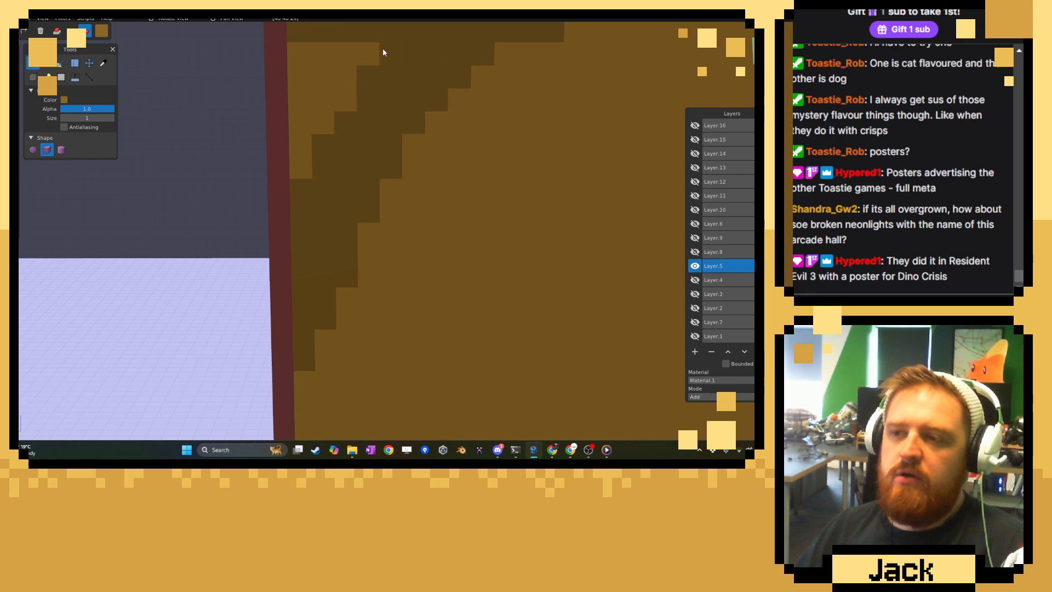
mouse_move(307, 155)
left_mouse_down()
mouse_move(329, 138)
mouse_move(362, 69)
left_mouse_up()
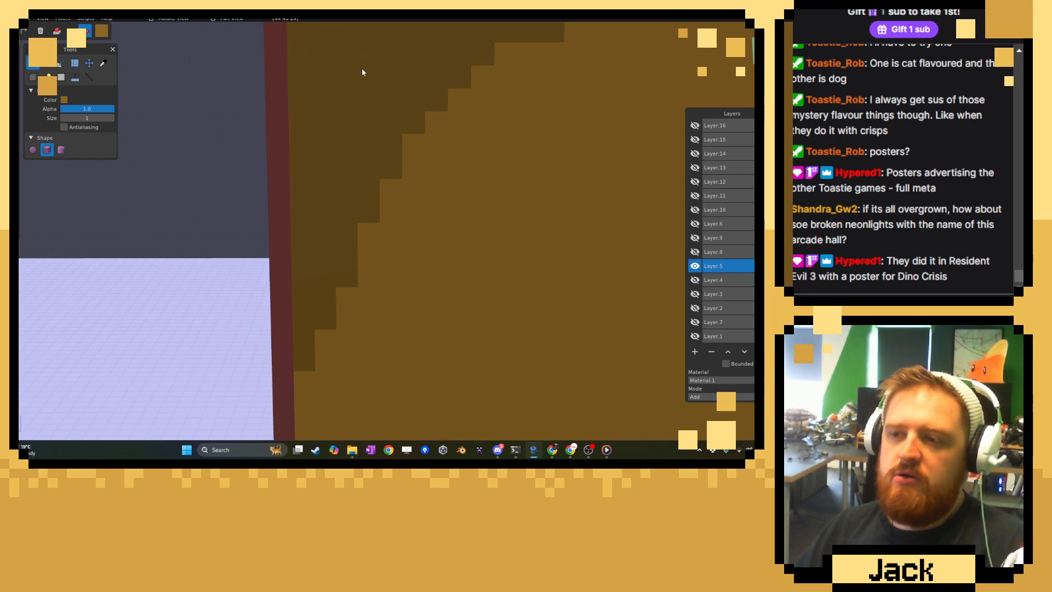
middle_click_drag(361, 69, 200, 98)
Mix a darker shade from the patch's brown and paint a smaller stepped patch with it in the upper corner of the shaded area.
left_click(104, 64)
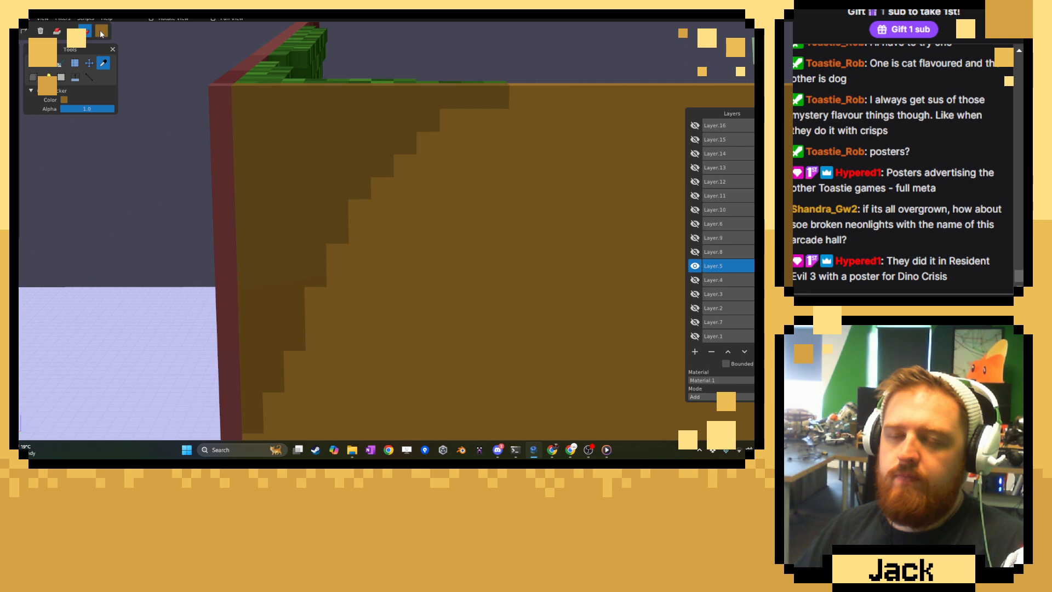
left_click(101, 31)
left_click(165, 76)
left_click(288, 139)
left_click(33, 63)
mouse_move(349, 97)
left_mouse_down()
mouse_move(285, 132)
mouse_move(235, 226)
left_mouse_up()
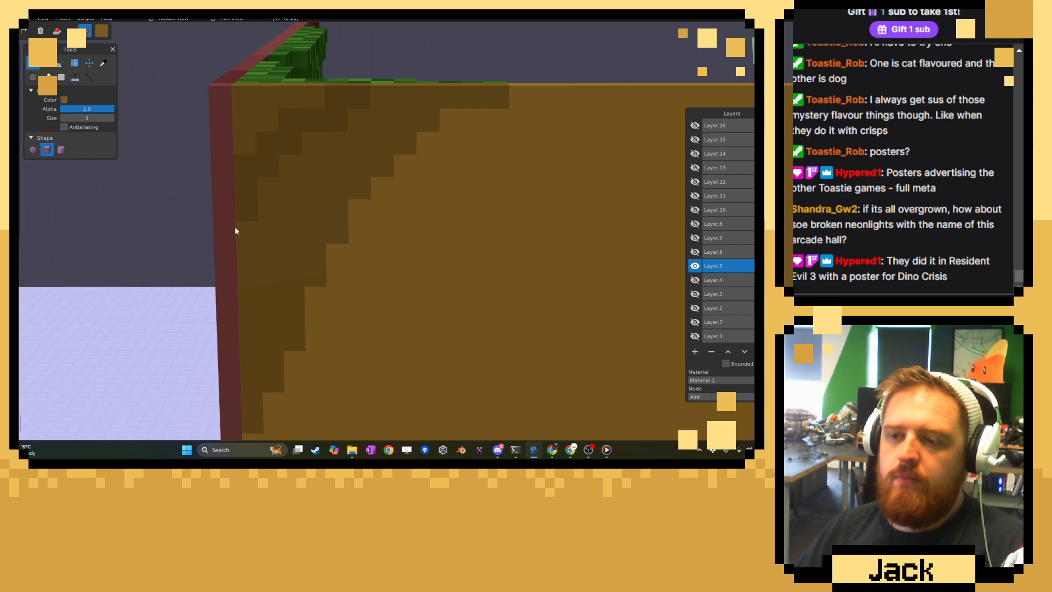
key("ctrl+z")
mouse_move(397, 97)
left_mouse_down()
mouse_move(320, 130)
mouse_move(261, 232)
mouse_move(245, 104)
left_mouse_up()
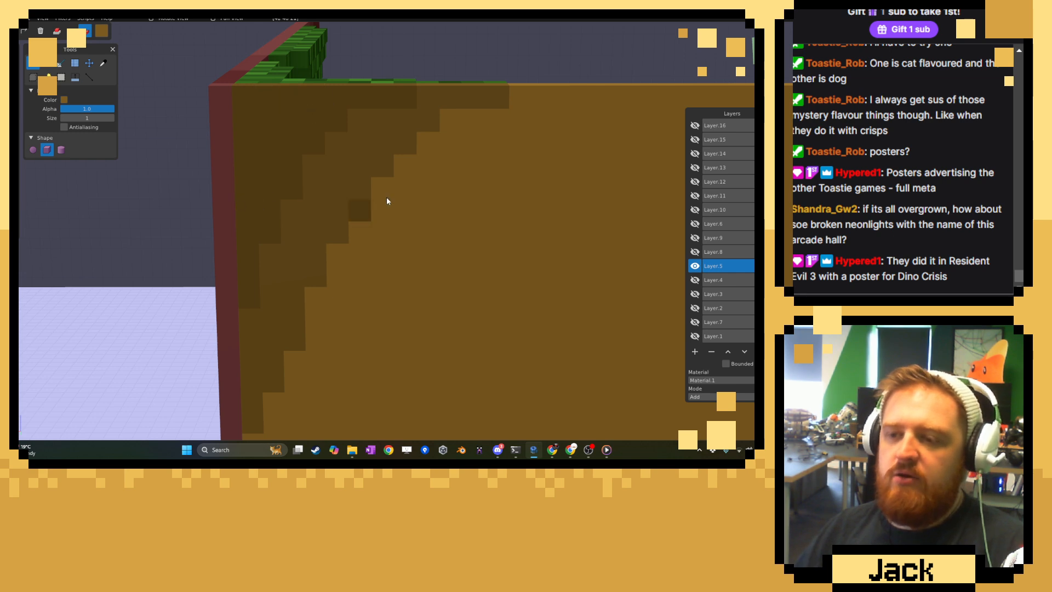
Sample the wall's base brown, shift its hue towards orange, and switch to the Fuzzy Select tool.
scroll(428, 192, "down", 14)
mouse_move(429, 192)
middle_mouse_down()
mouse_move(398, 159)
mouse_move(117, 141)
mouse_move(429, 183)
middle_mouse_up()
scroll(289, 182, "up", 5)
scroll(251, 183, "up", 8)
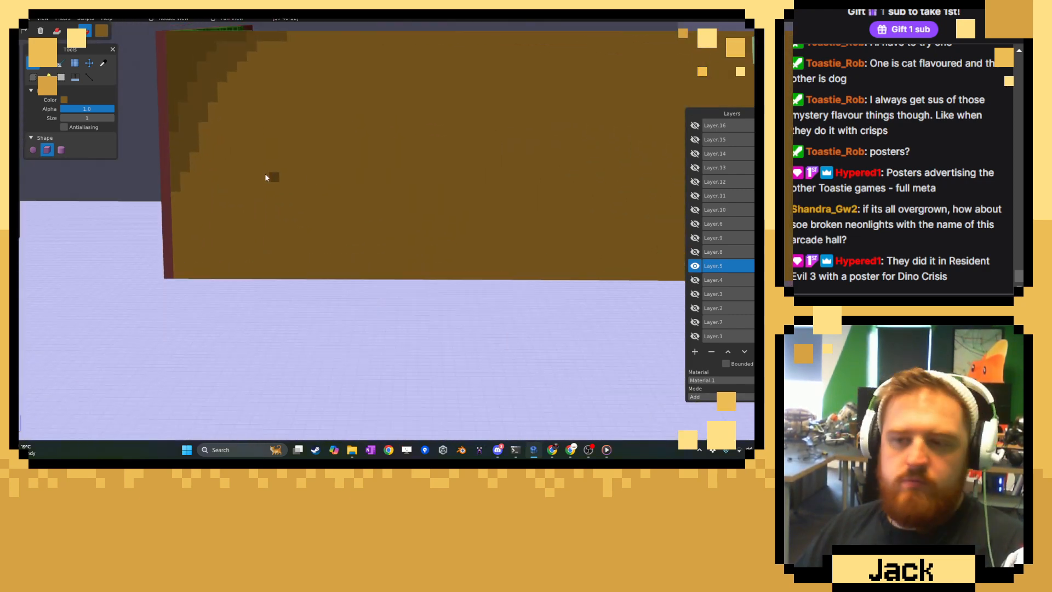
left_click(103, 63)
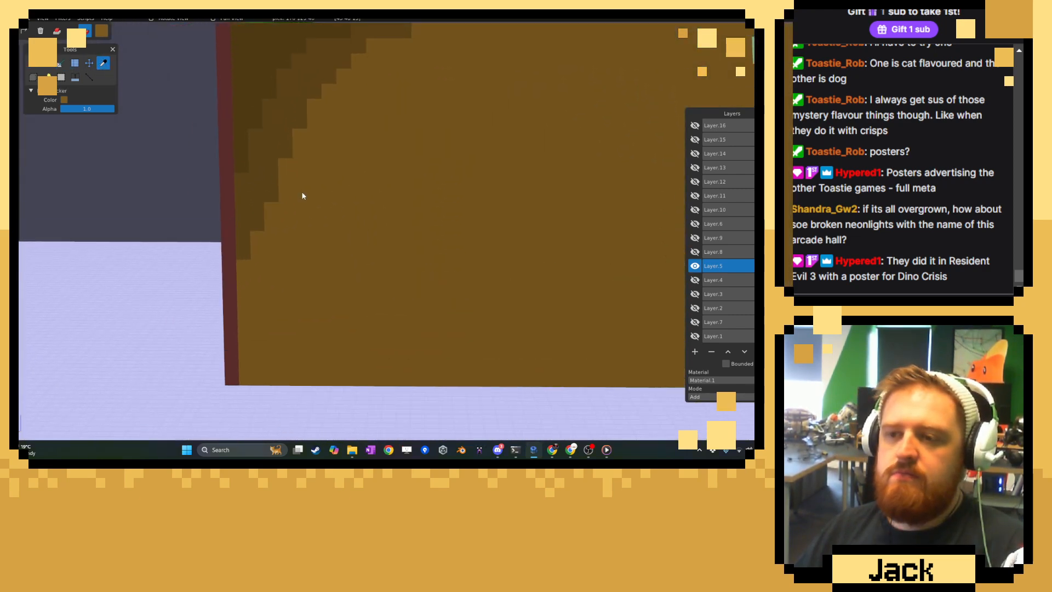
left_click(101, 31)
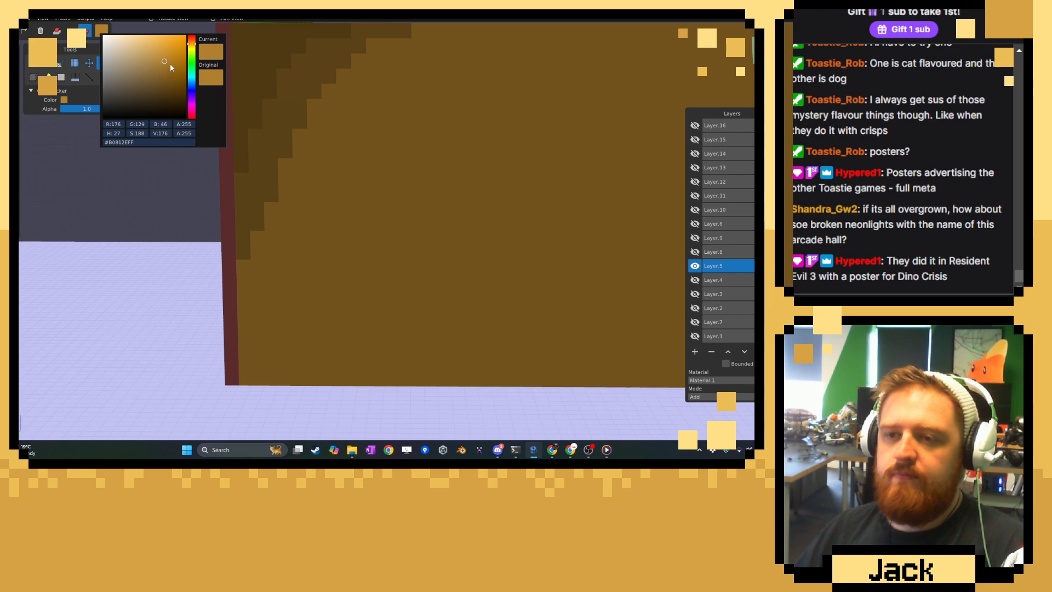
left_click(190, 43)
left_click_drag(170, 66, 165, 63)
left_click(33, 88)
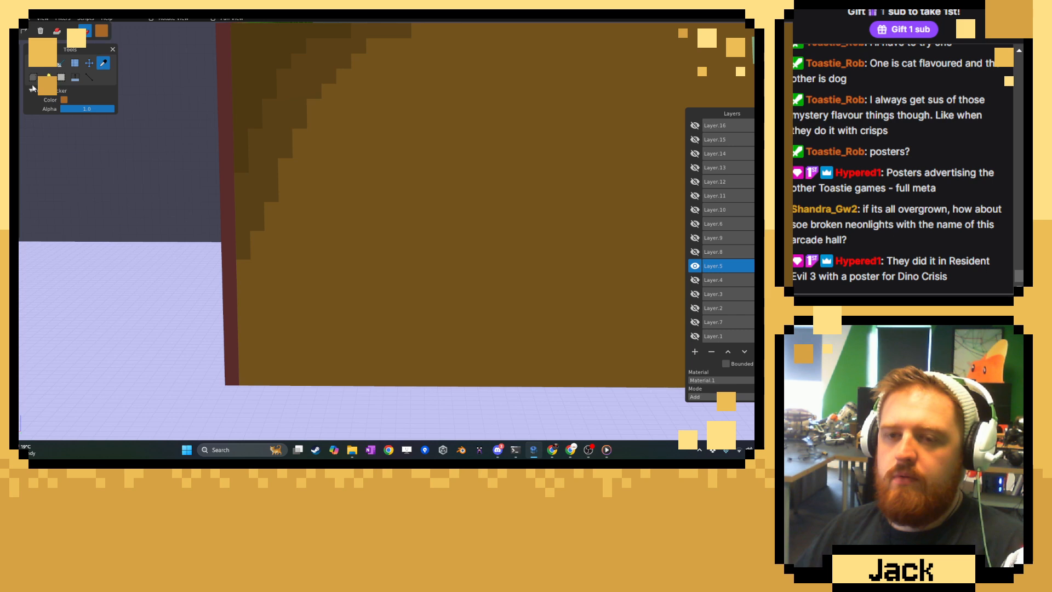
left_click(48, 76)
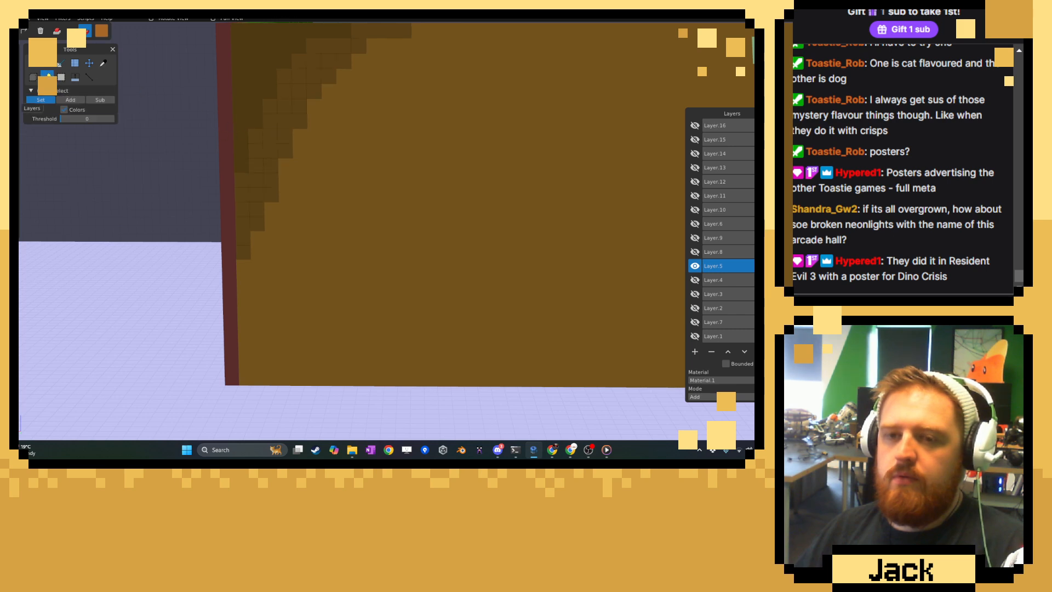
Recolour the selected stepped band with the orange-tinted brown and clear the selection.
left_click(15, 94)
left_click(61, 80)
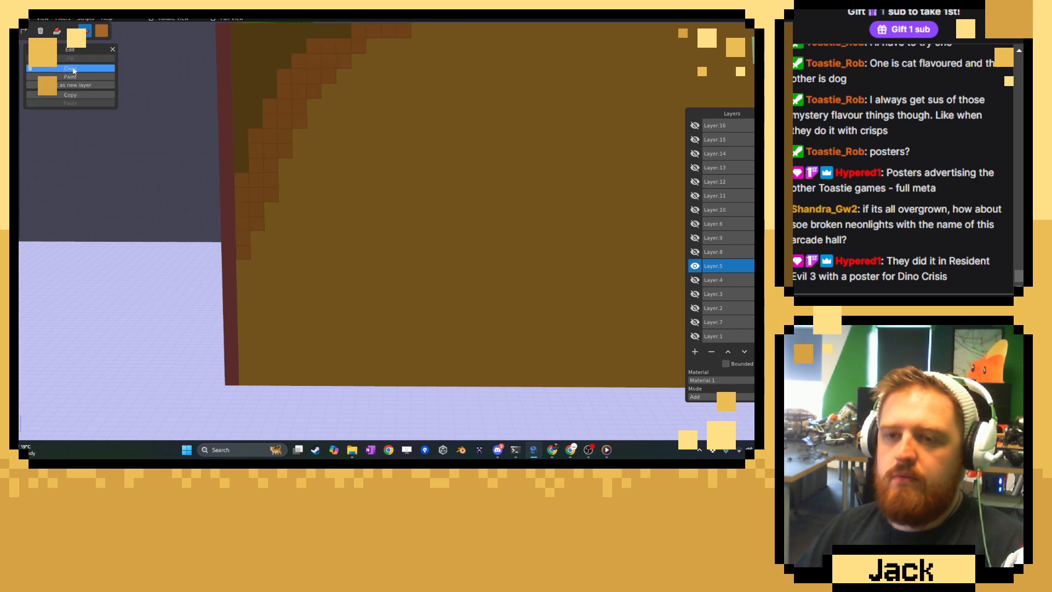
key("ctrl+d")
left_click(15, 71)
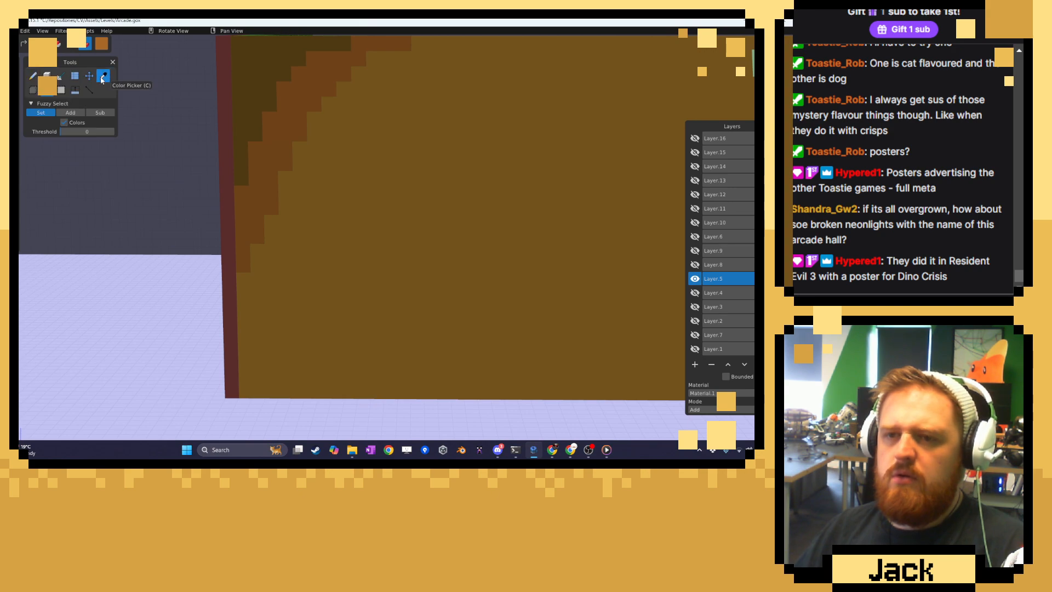
Mix a slightly darker shade from the wall's base brown and recolour the outer stepped band with it.
left_click(105, 77)
left_click(102, 47)
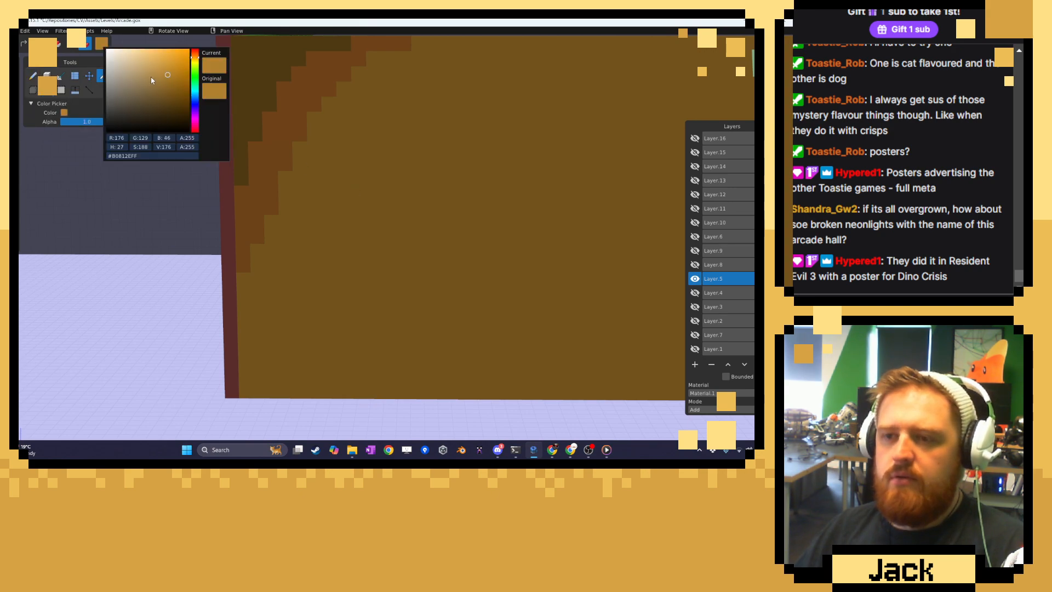
left_click(169, 81)
left_click(66, 91)
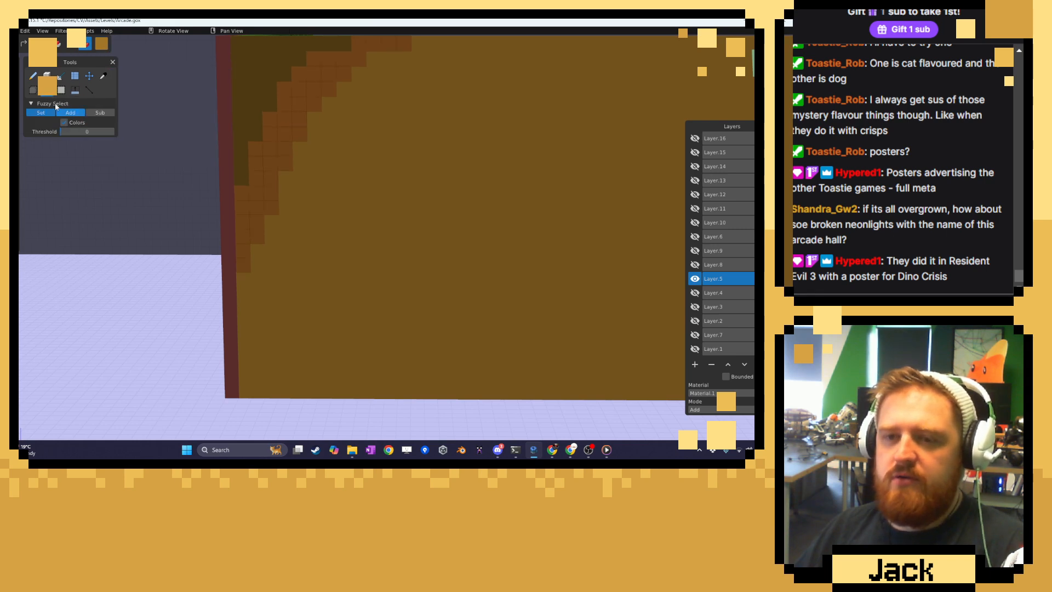
left_click(14, 100)
left_click(44, 89)
left_click(46, 92)
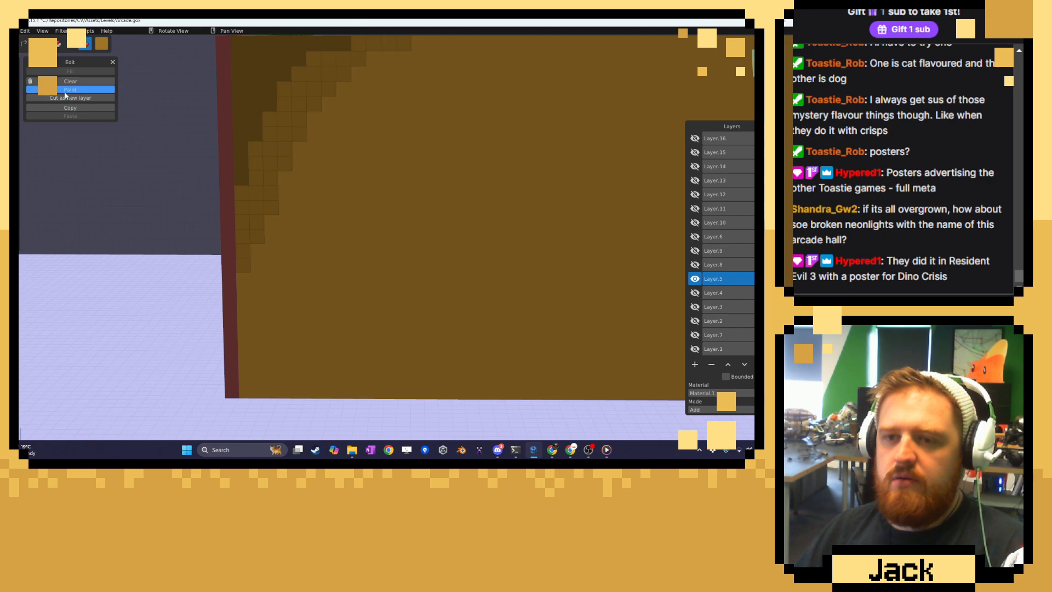
Recolour the inner corner patch with a softer brown, mixed slightly darker than the surrounding stepped band.
left_click(13, 63)
right_click_drag(255, 120, 266, 176)
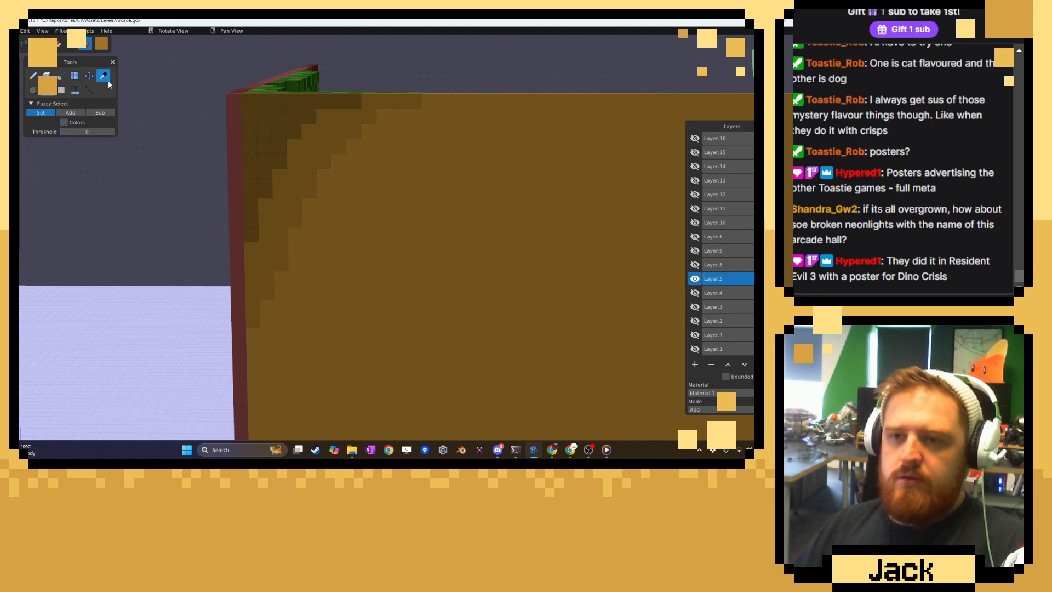
key("c")
left_click(103, 45)
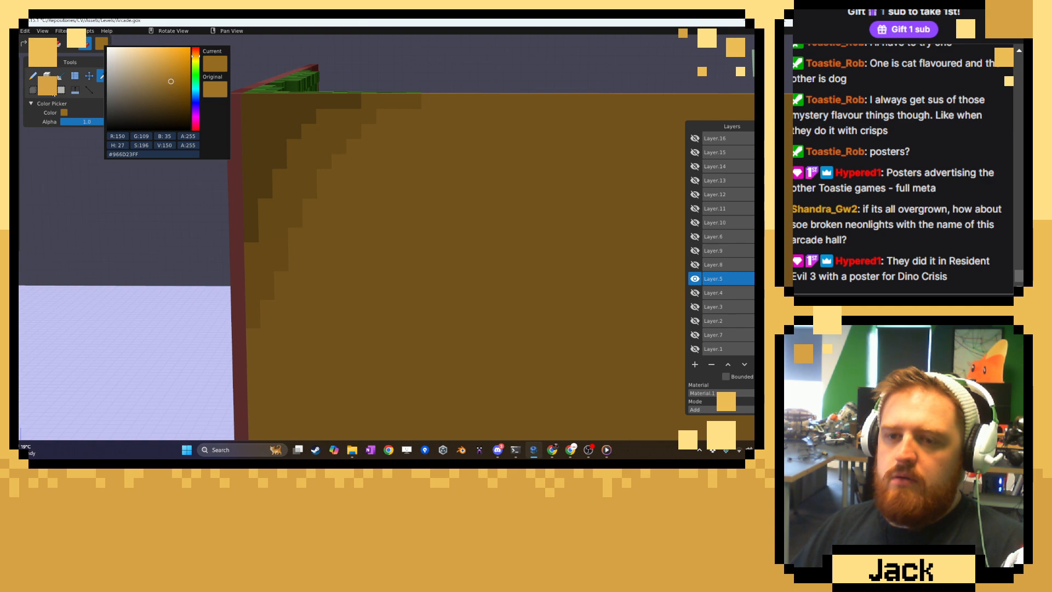
left_click(48, 89)
left_click(15, 96)
left_click(70, 90)
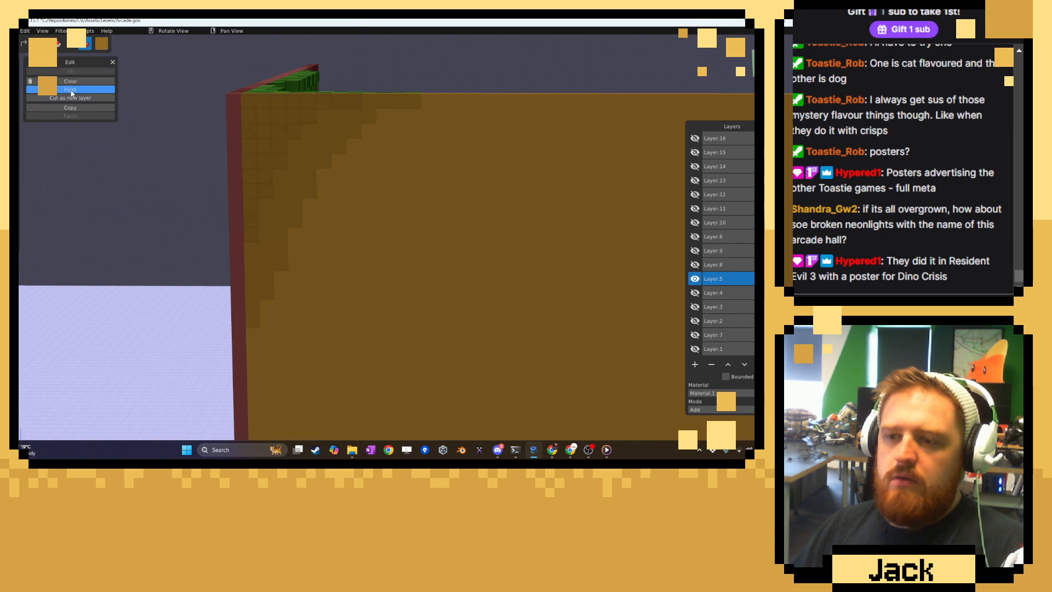
left_click(101, 44)
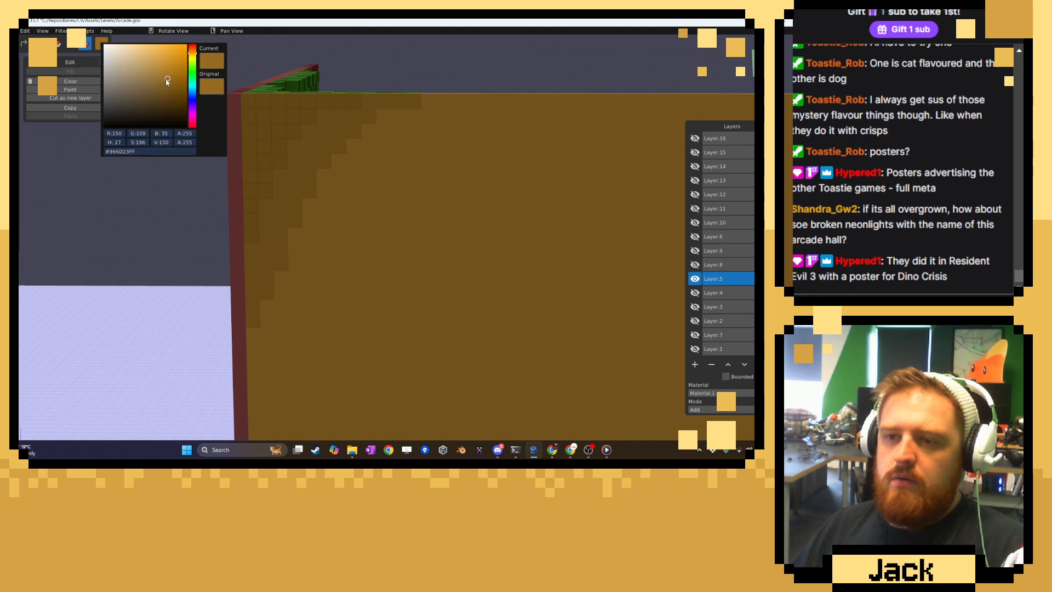
left_click(62, 91)
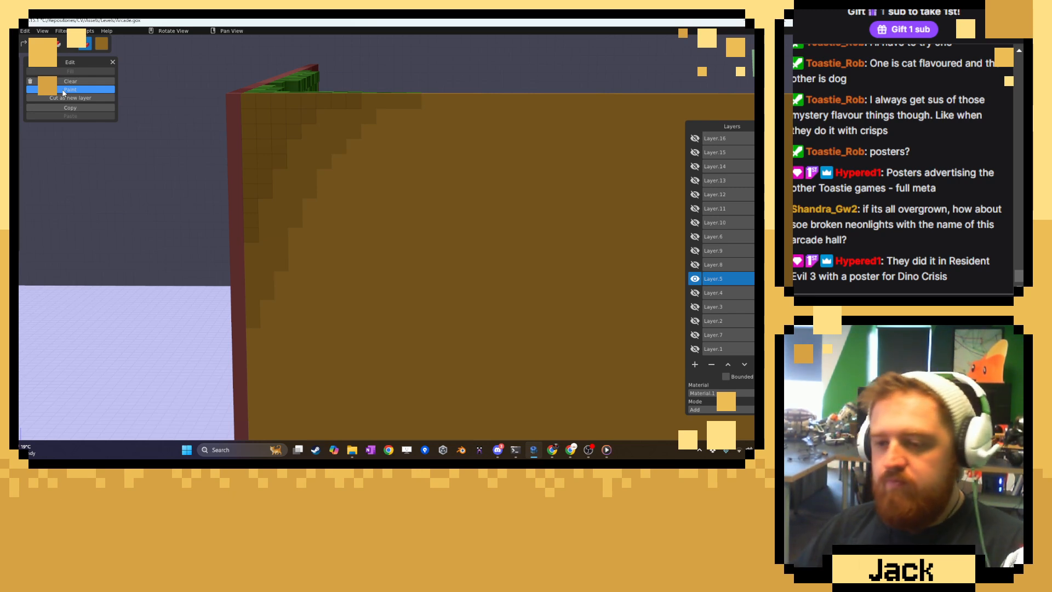
Check the softened shading from several angles, then save the scene and close the program.
scroll(500, 367, "down", 6)
middle_click_drag(468, 341, 409, 342)
scroll(409, 342, "up", 8)
middle_click_drag(383, 251, 432, 237)
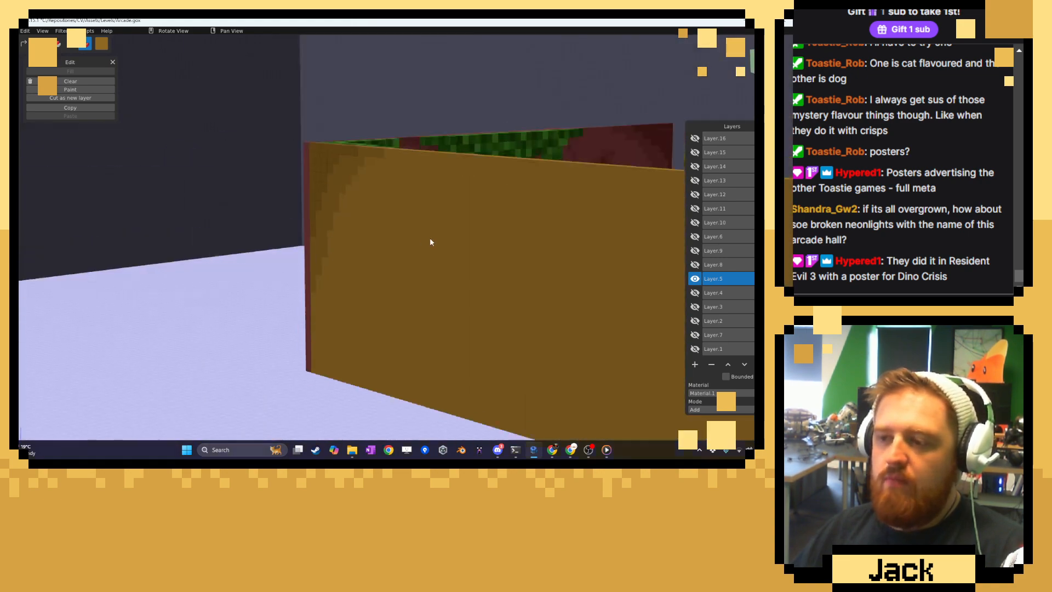
left_click(14, 65)
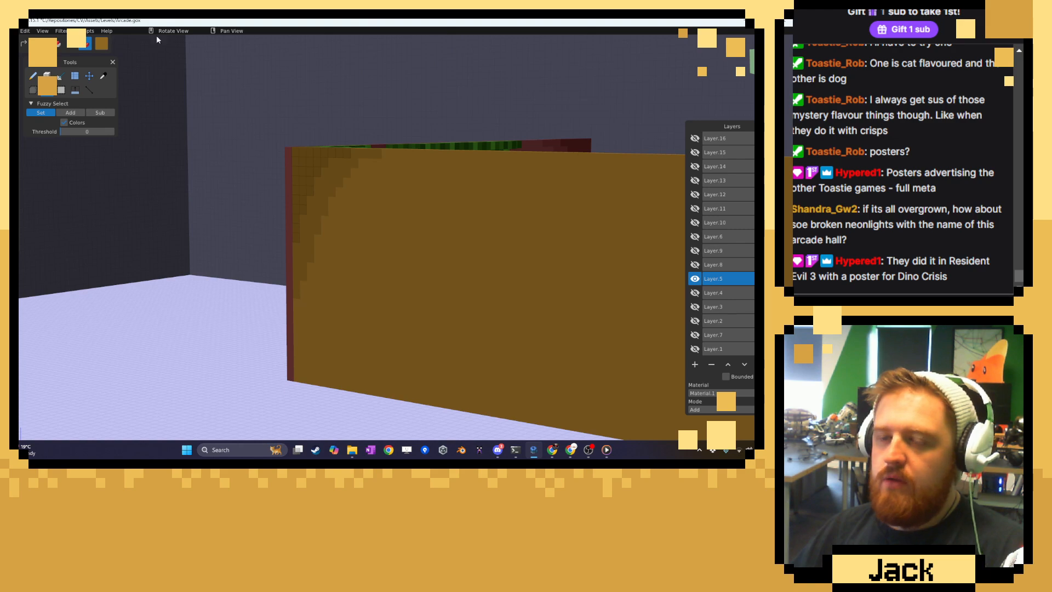
left_click(10, 31)
left_click(17, 47)
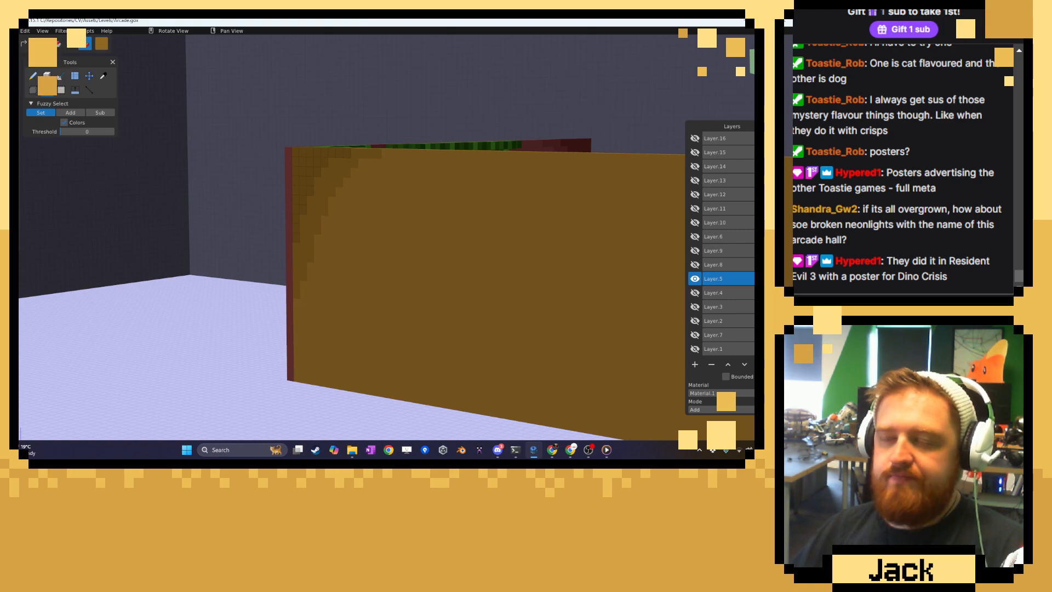
left_click(785, 24)
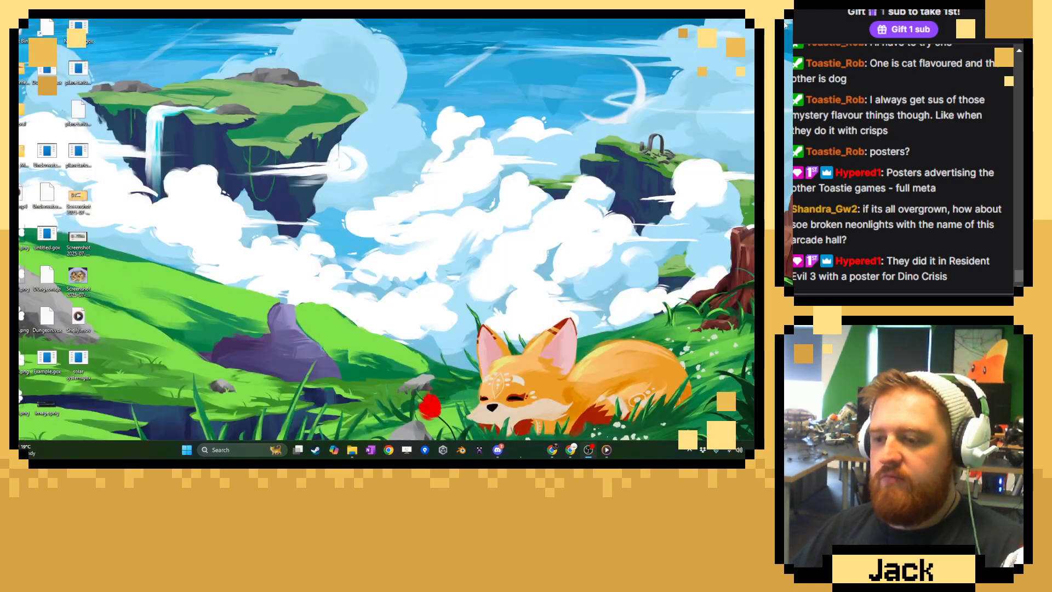
Relaunch Goxel through a Windows search and reopen the recent Arcade.gox scene.
left_click(274, 451)
type("g")
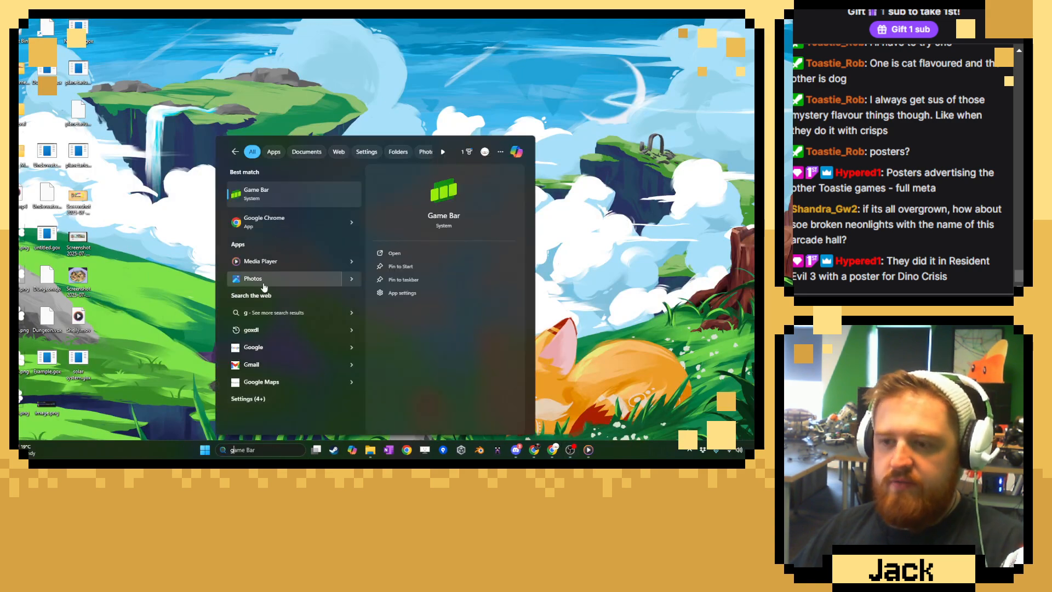
type("oxel")
key("Return")
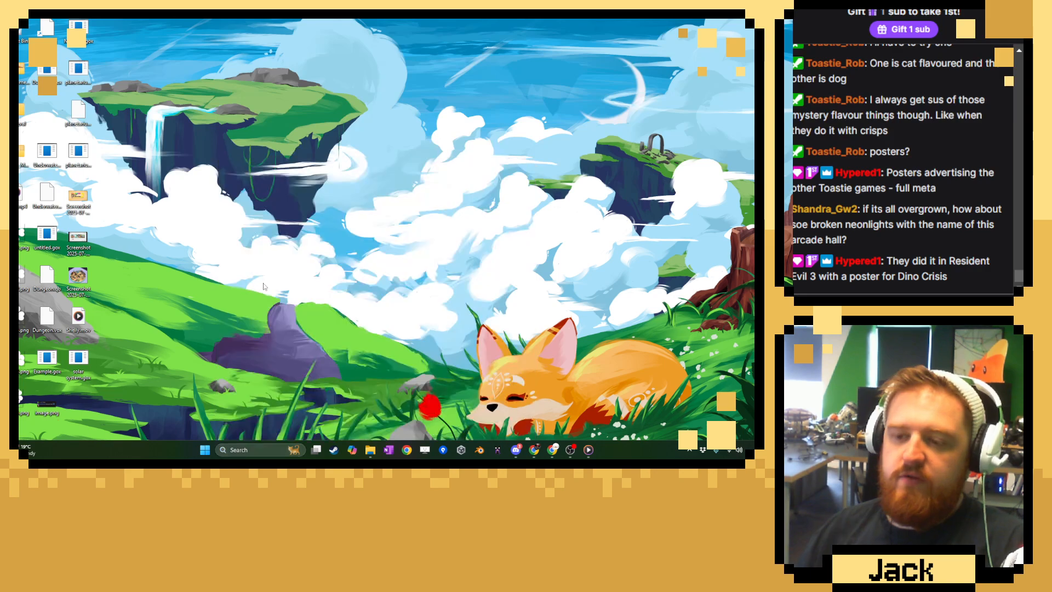
left_click(9, 18)
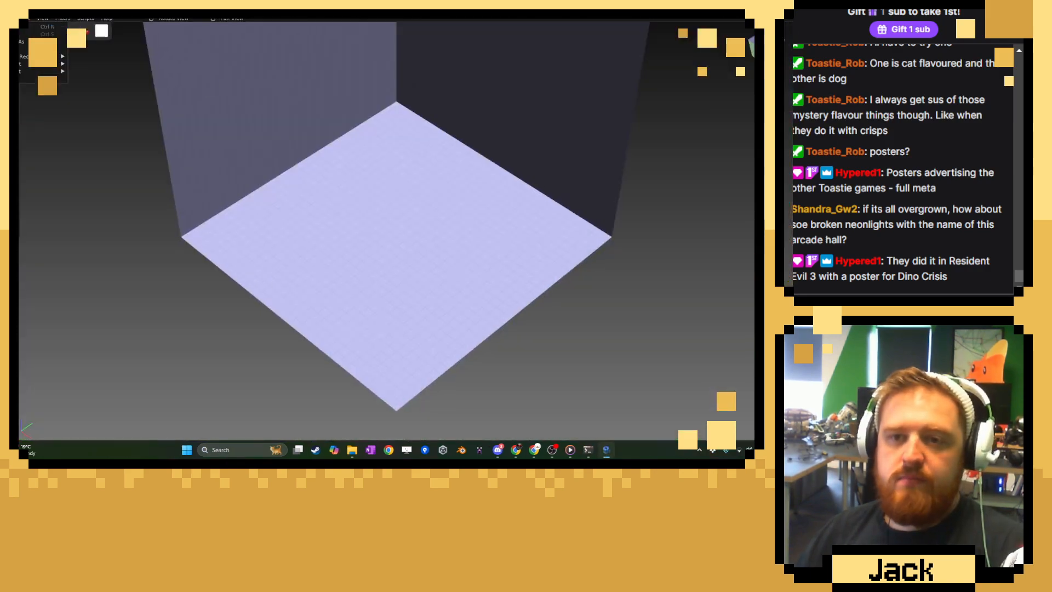
mouse_move(22, 56)
left_click(105, 59)
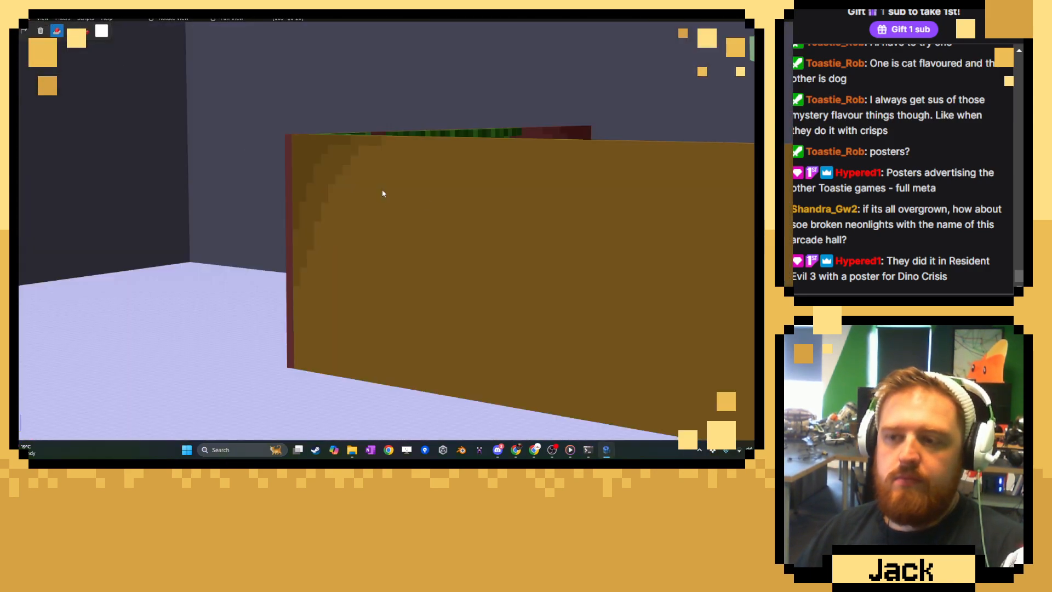
Sample the darker brown from the wall's shaded corner and switch to the Brush tool.
scroll(441, 219, "down", 5)
middle_click_drag(430, 213, 502, 213)
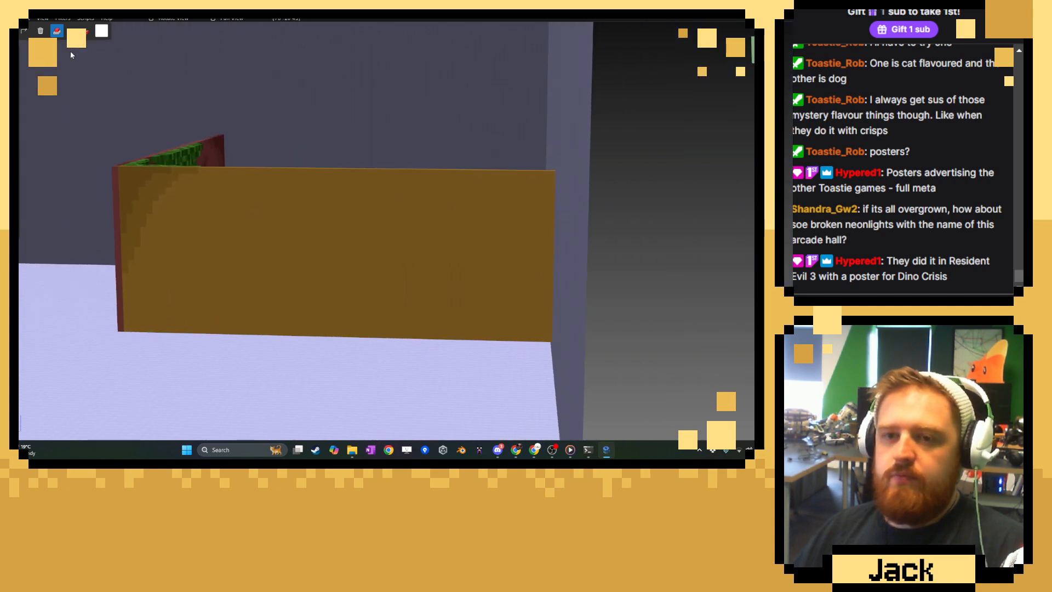
left_click(24, 63)
left_click(103, 63)
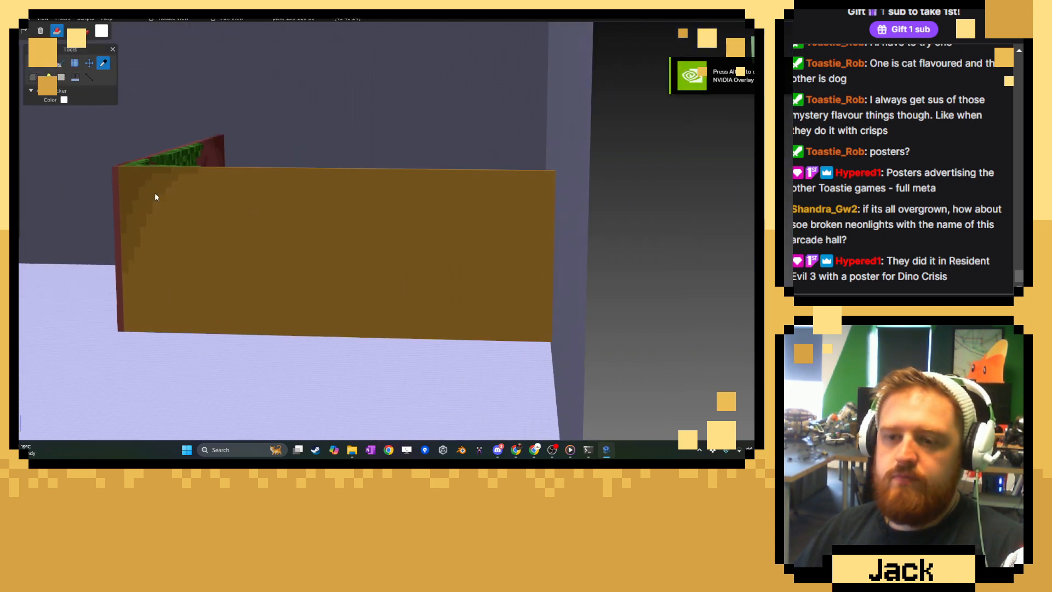
left_click(122, 170)
left_click(33, 63)
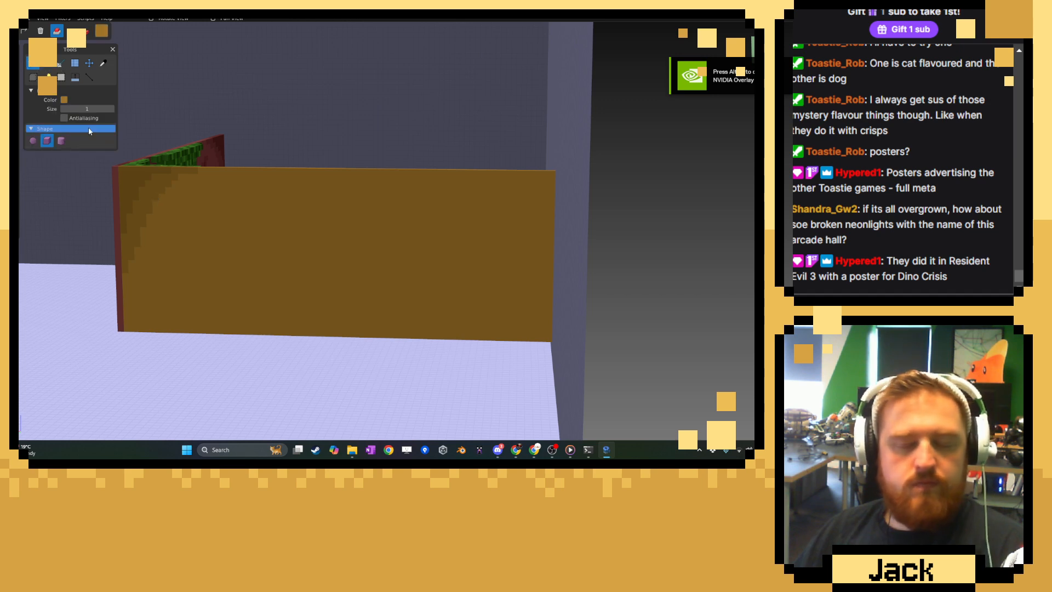
Make Layer.5 the active layer and float the layer list beside the wall, clear of the tool settings.
scroll(456, 289, "up", 2)
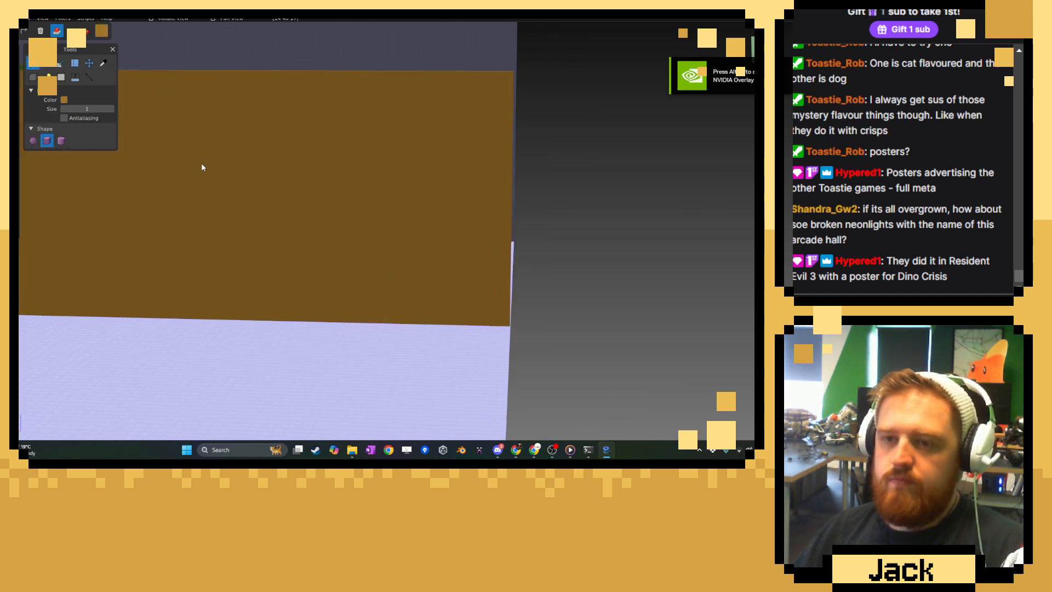
right_click_drag(201, 165, 321, 193)
left_click(21, 97)
left_click(59, 202)
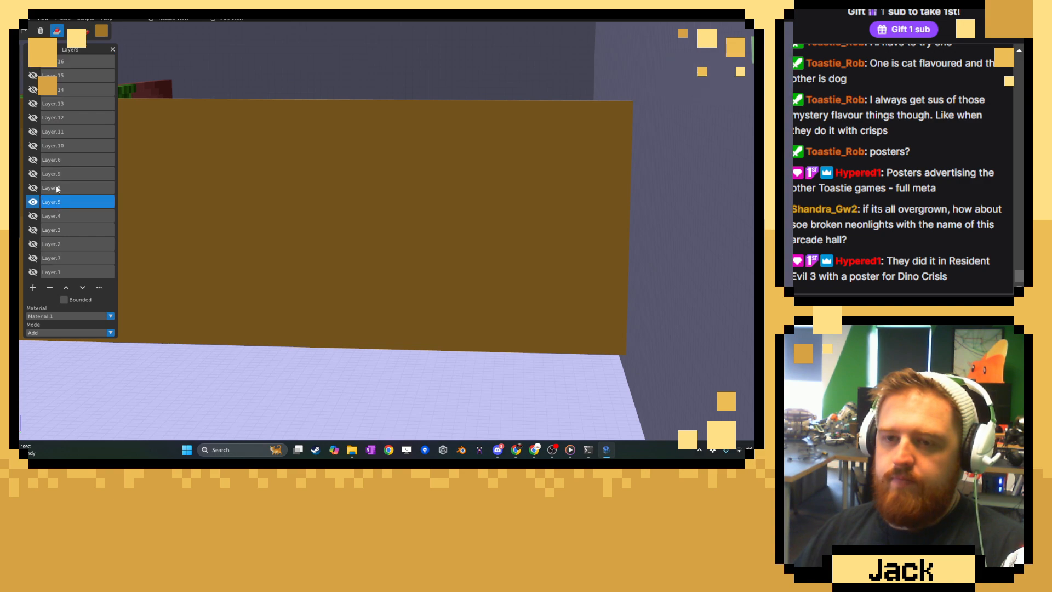
left_click_drag(73, 51, 742, 113)
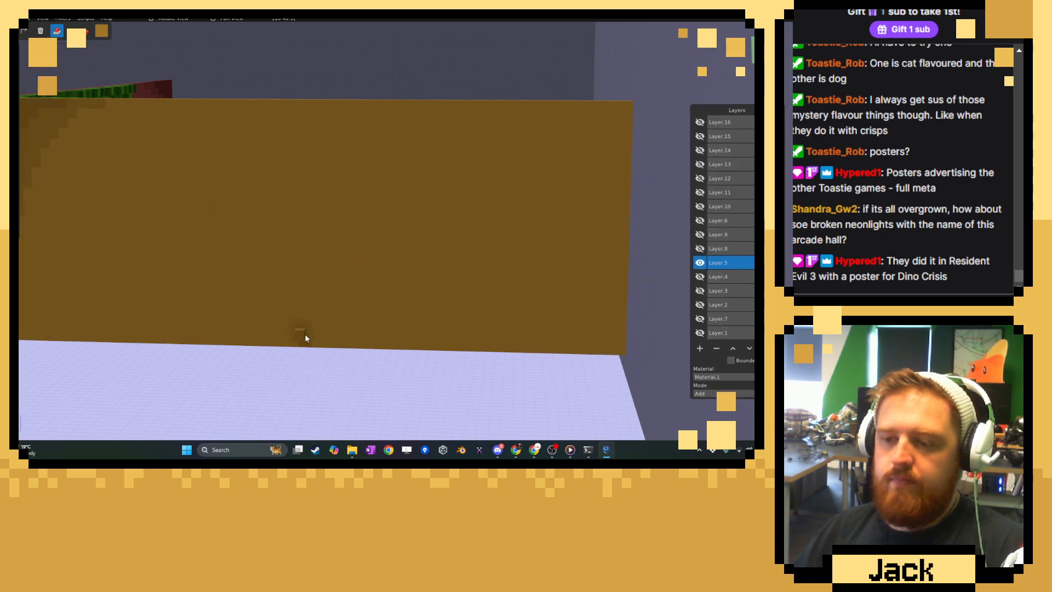
right_click_drag(414, 318, 396, 313)
right_click_drag(60, 153, 122, 156)
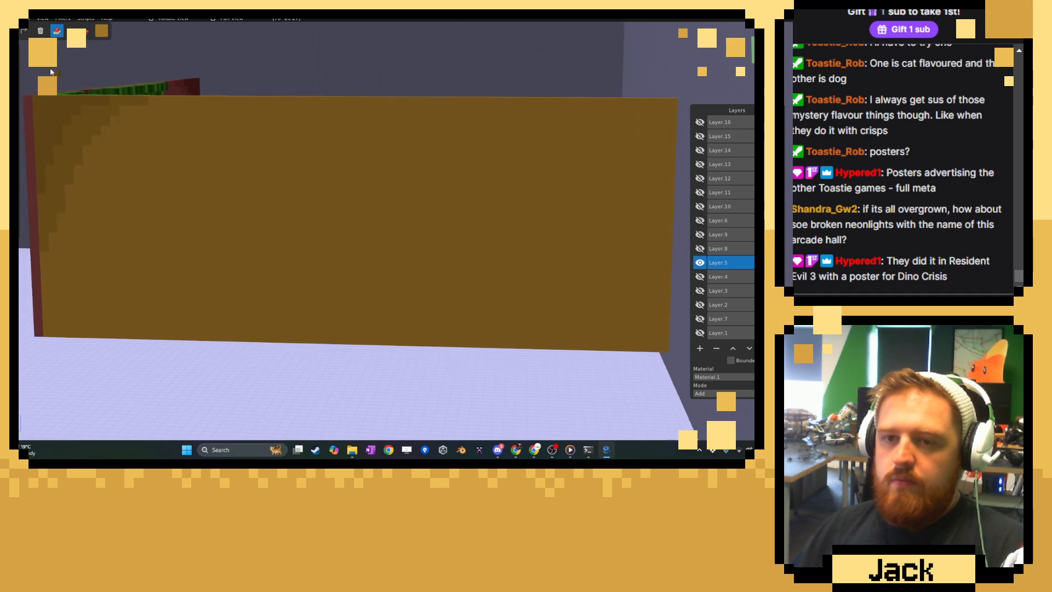
Set the brush to Paint mode and paint a wavy stepped outline from the wall's base around its far end to the top edge.
left_click(24, 60)
left_click(103, 63)
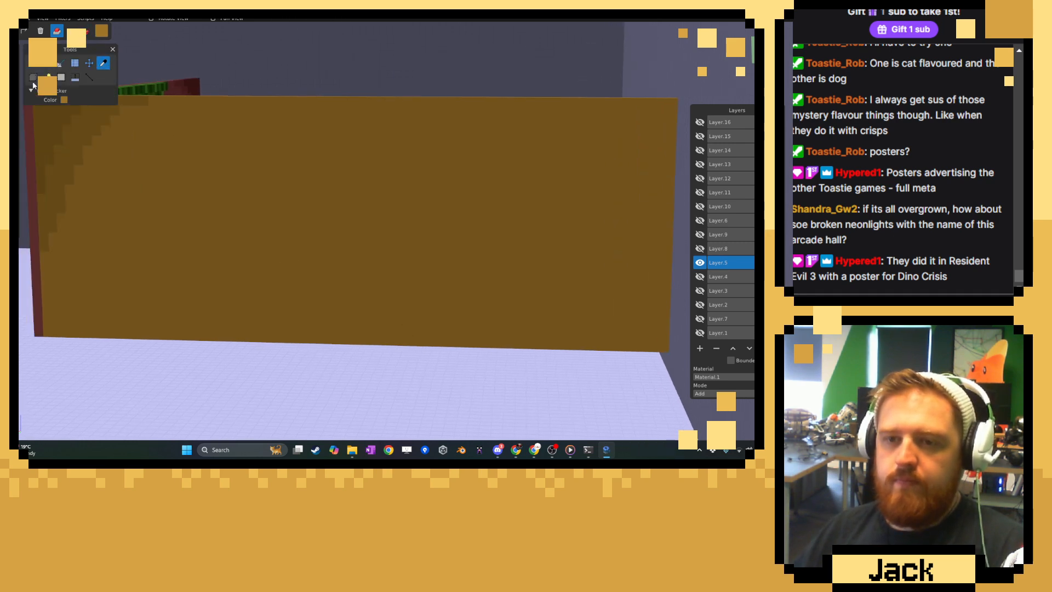
left_click(33, 64)
left_click(85, 32)
right_click_drag(511, 326, 366, 300)
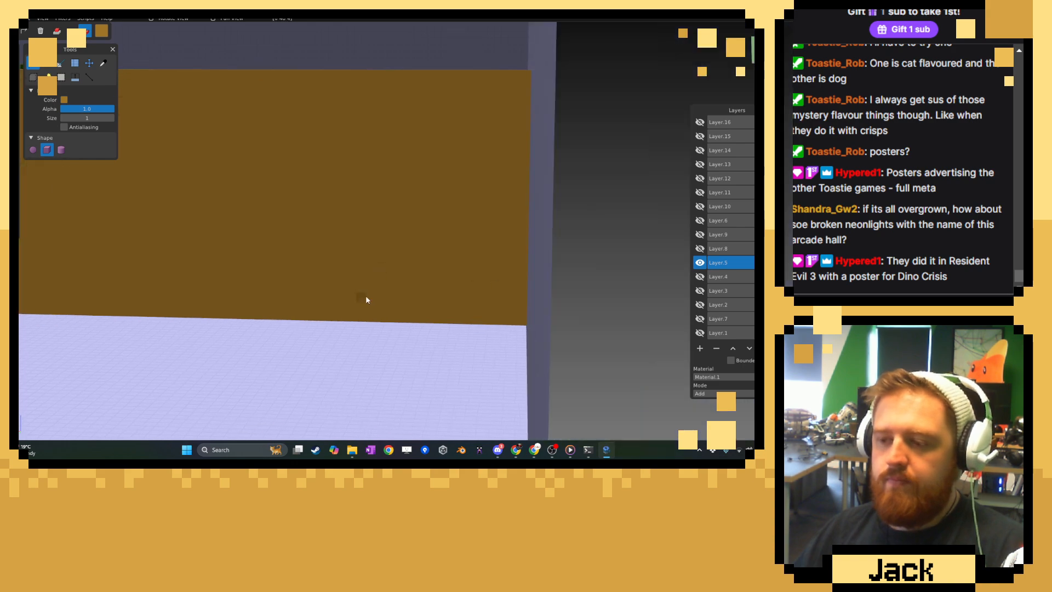
left_click_drag(289, 318, 501, 280)
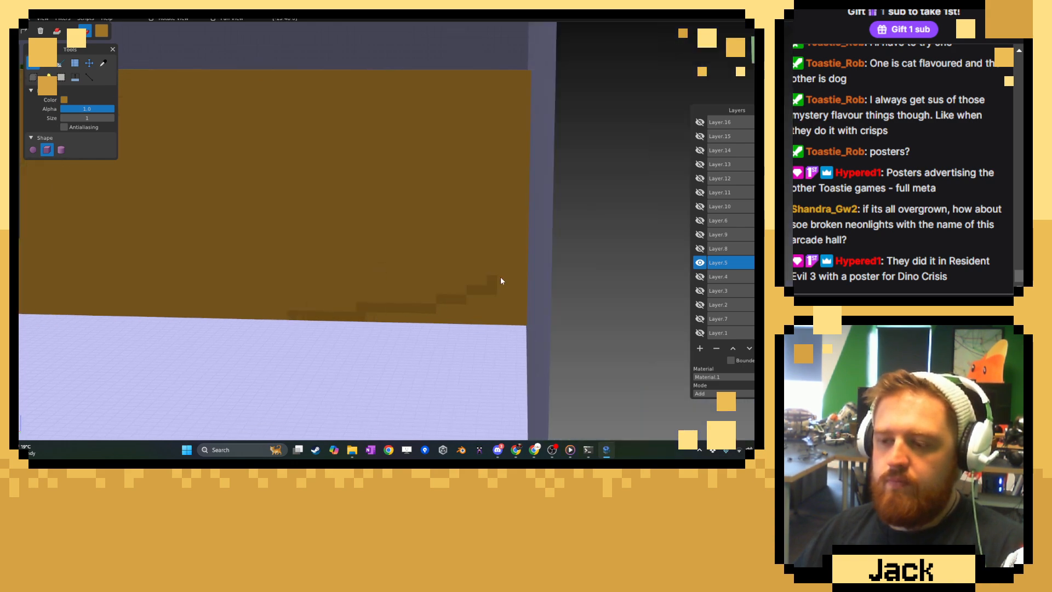
left_click_drag(498, 188, 438, 139)
left_click_drag(400, 94, 281, 137)
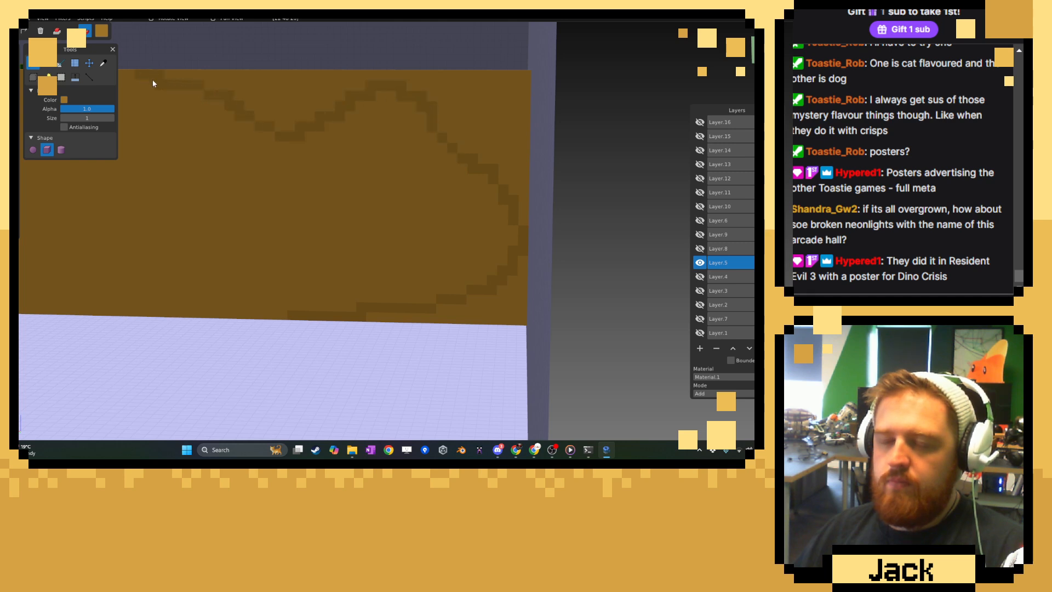
Paint a dark brown strip along the wall's top edge, above the wavy outline.
right_click_drag(283, 172, 412, 204)
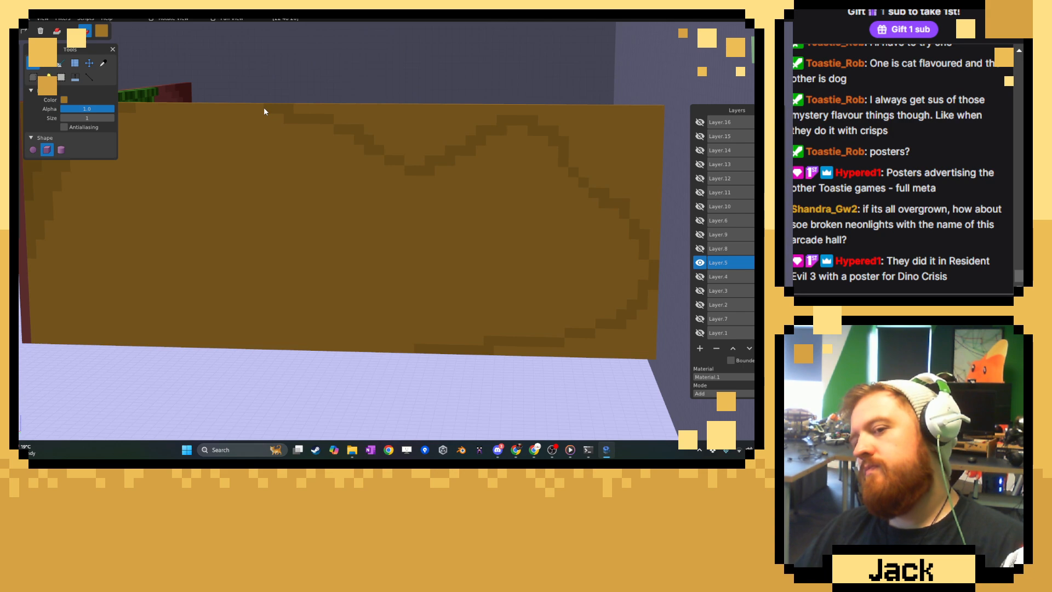
scroll(323, 210, "up", 3)
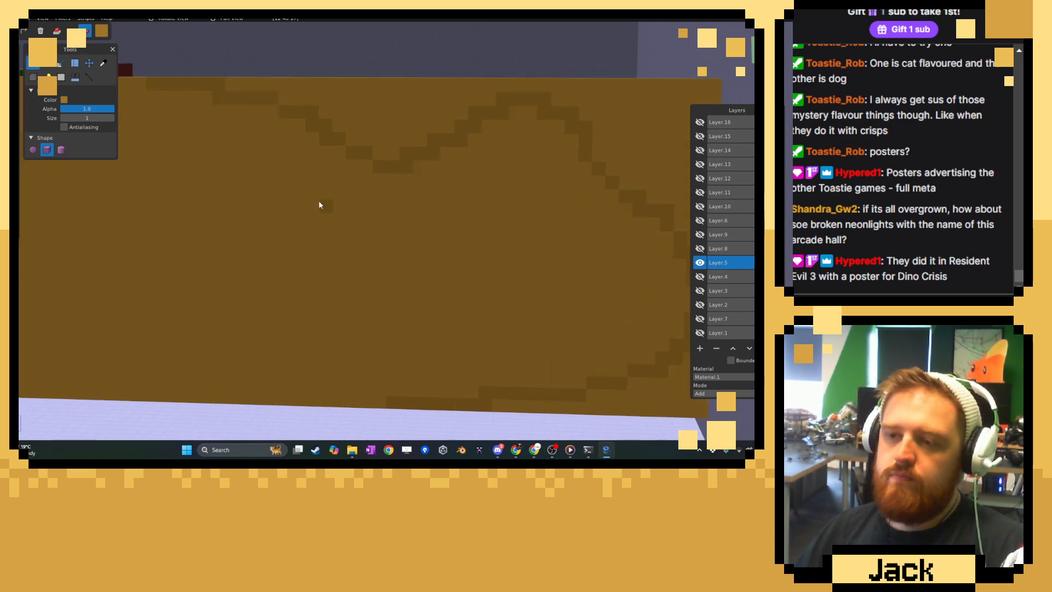
left_click_drag(225, 86, 419, 87)
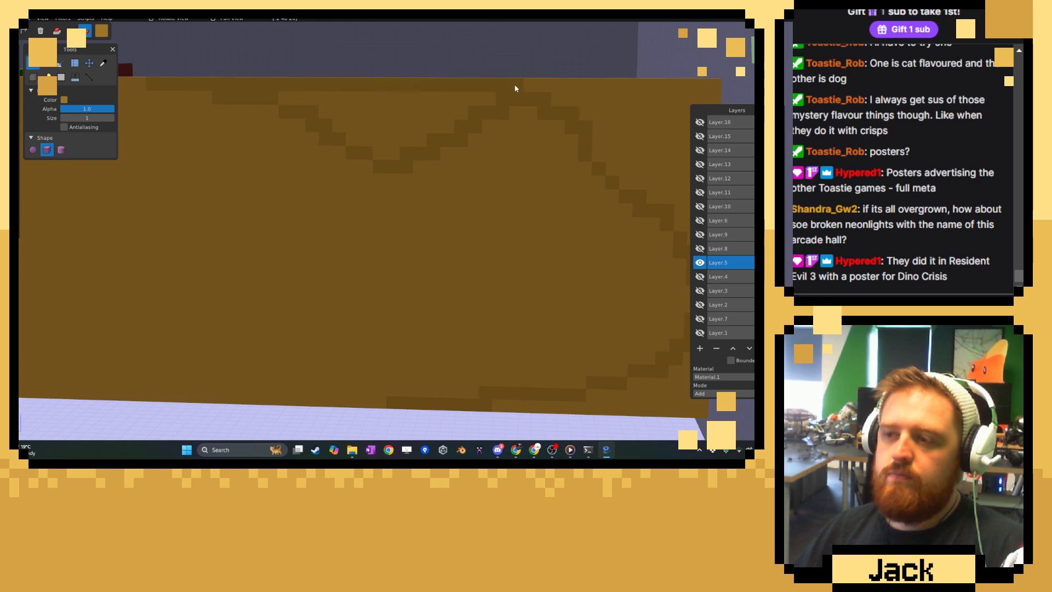
Fill the gap between the wavy outline and the wall's top edge and far end with dark brown.
right_click_drag(681, 90, 436, 98)
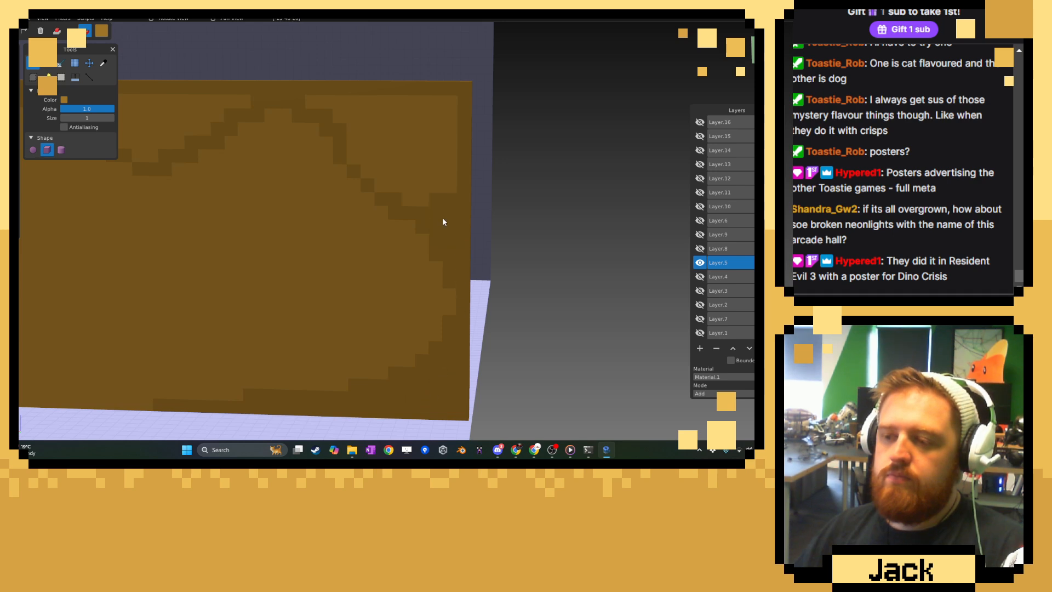
mouse_move(444, 221)
left_mouse_down()
mouse_move(403, 179)
mouse_move(435, 178)
left_mouse_up()
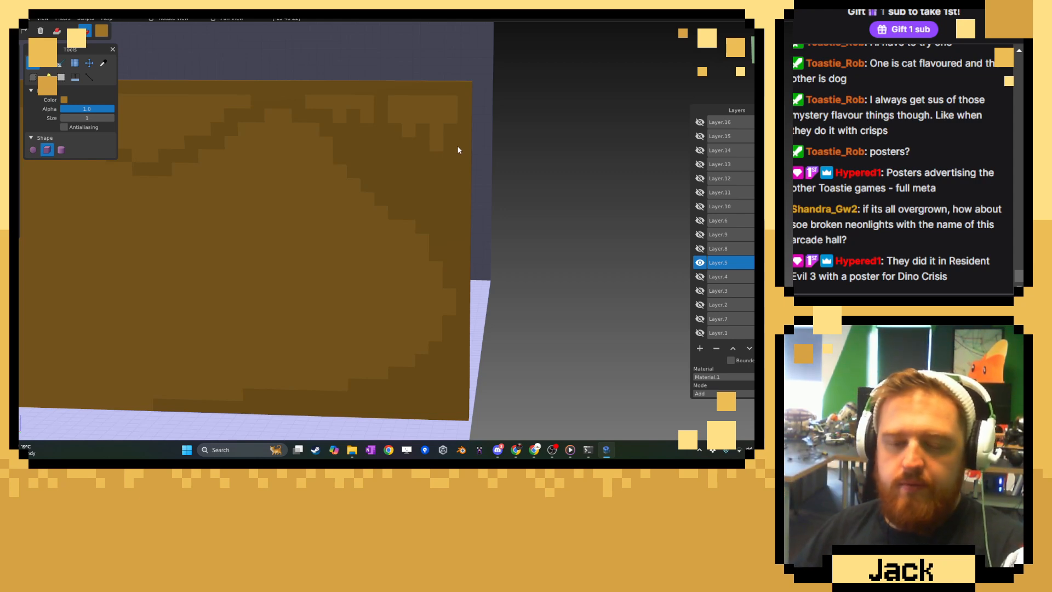
mouse_move(321, 187)
right_mouse_down()
mouse_move(441, 268)
mouse_move(503, 273)
right_mouse_up()
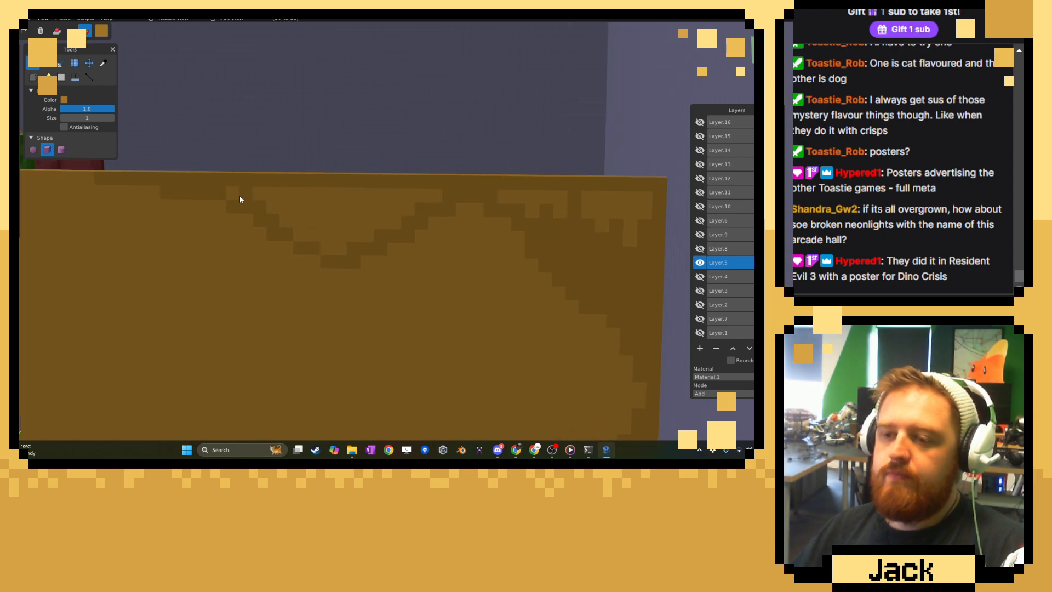
mouse_move(239, 196)
left_mouse_down()
mouse_move(369, 198)
mouse_move(359, 219)
mouse_move(303, 212)
mouse_move(328, 232)
mouse_move(291, 235)
mouse_move(317, 254)
left_mouse_up()
mouse_move(488, 201)
left_mouse_down()
mouse_move(626, 206)
mouse_move(626, 242)
left_mouse_up()
scroll(223, 229, "down", 6)
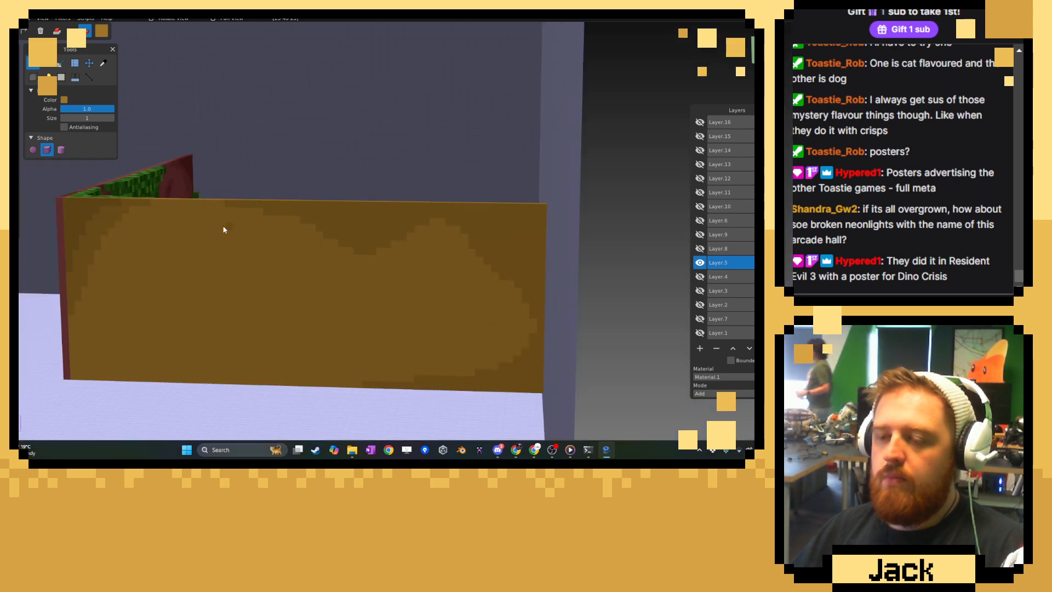
Smooth the inner edge of the shaded band by painting over protruding light steps near the wall's far end.
right_click_drag(223, 229, 249, 237)
right_click_drag(483, 246, 409, 189)
scroll(409, 189, "up", 4)
scroll(409, 191, "up", 2)
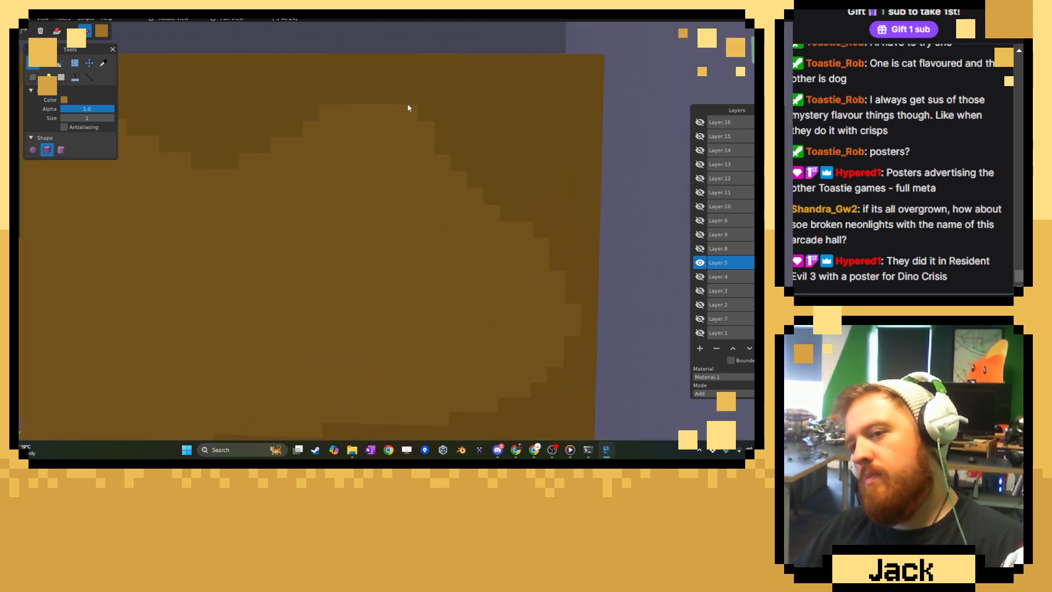
left_click_drag(408, 107, 585, 293)
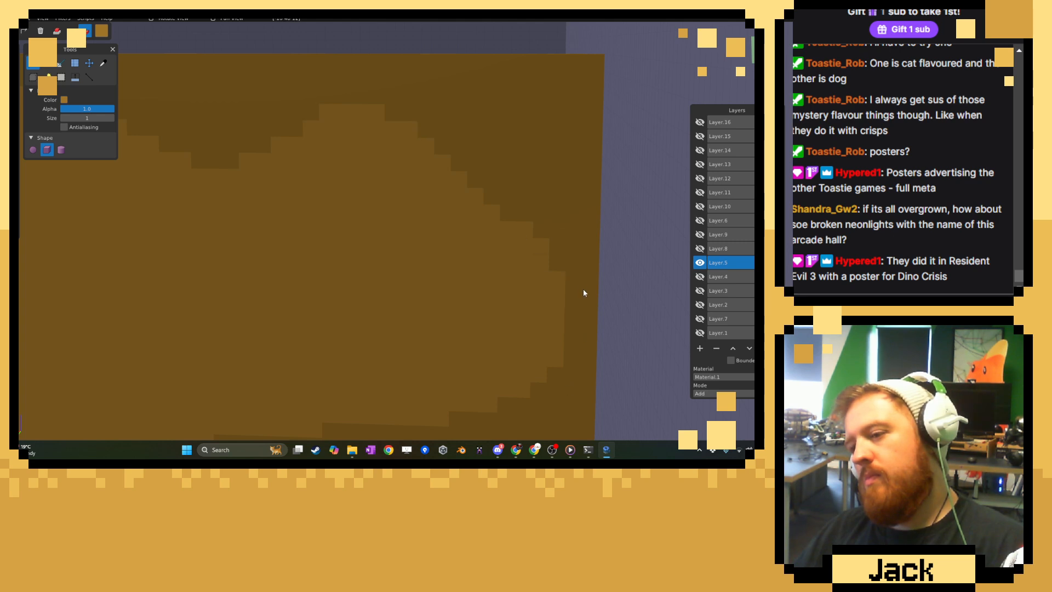
left_click(555, 360)
left_click(561, 285)
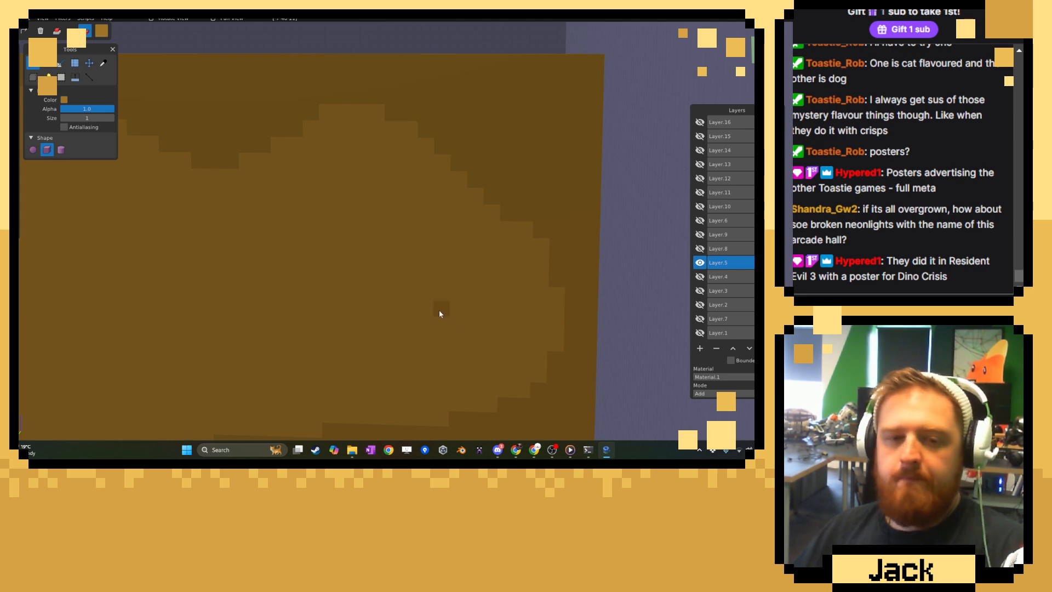
Sample the darkest brown from the wall's upper corner beside the red wall and switch back to the Brush tool.
right_click_drag(315, 272, 351, 273)
middle_click_drag(352, 277, 359, 197)
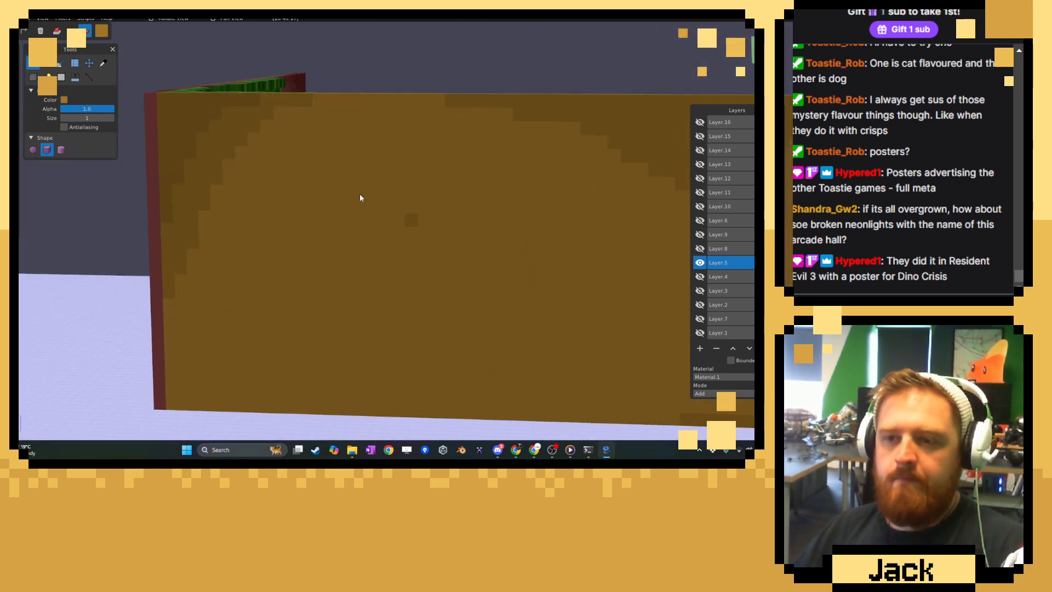
left_click(104, 63)
left_click(179, 116)
left_click(35, 64)
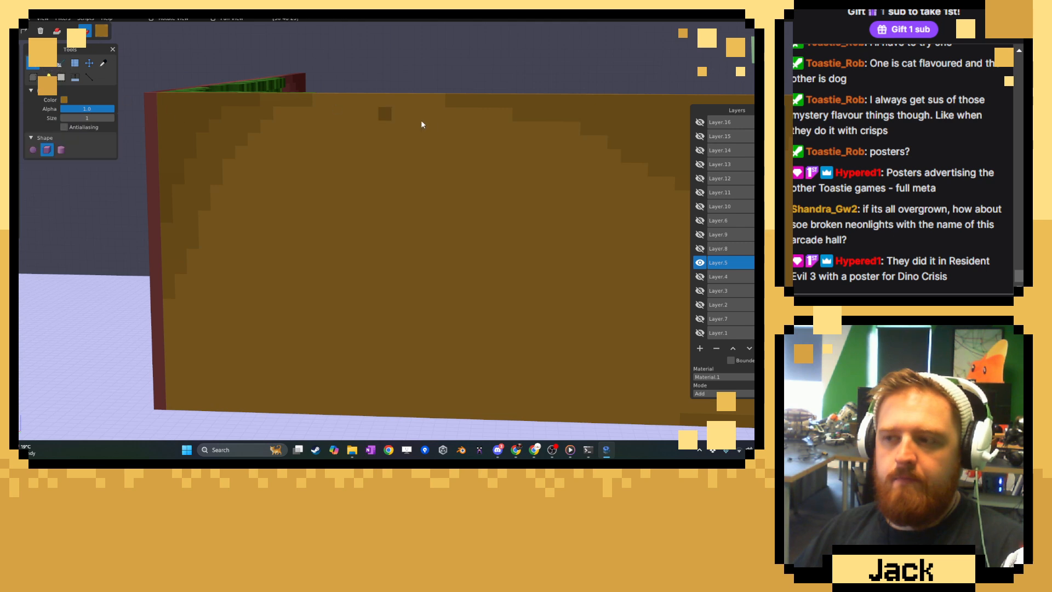
Paint a darker stepped band along the wall's top edge, inside the existing shading.
right_click_drag(592, 137, 344, 138)
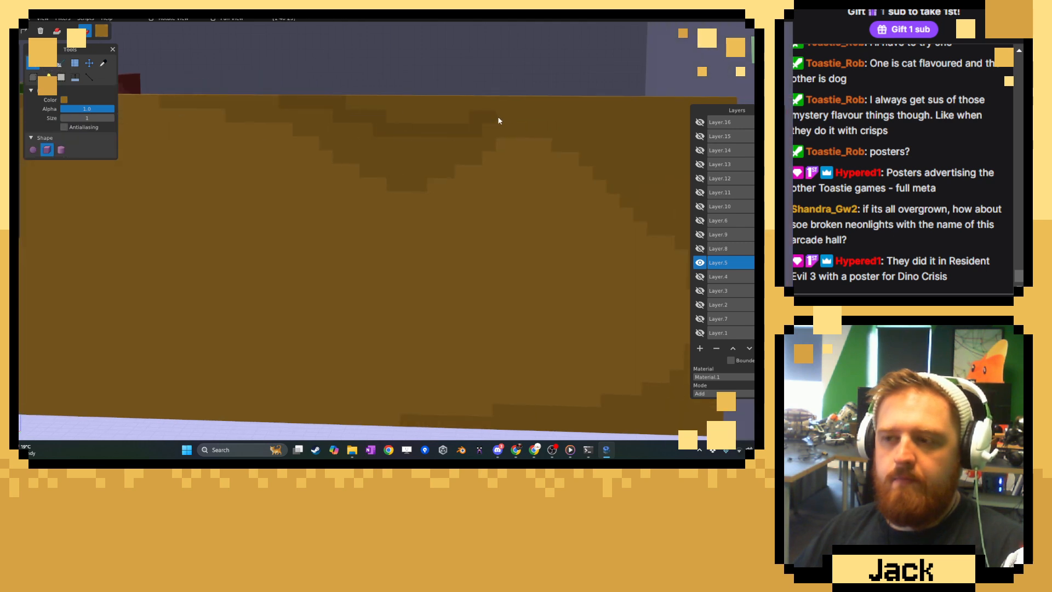
right_click_drag(538, 108, 333, 126)
left_click_drag(272, 105, 378, 121)
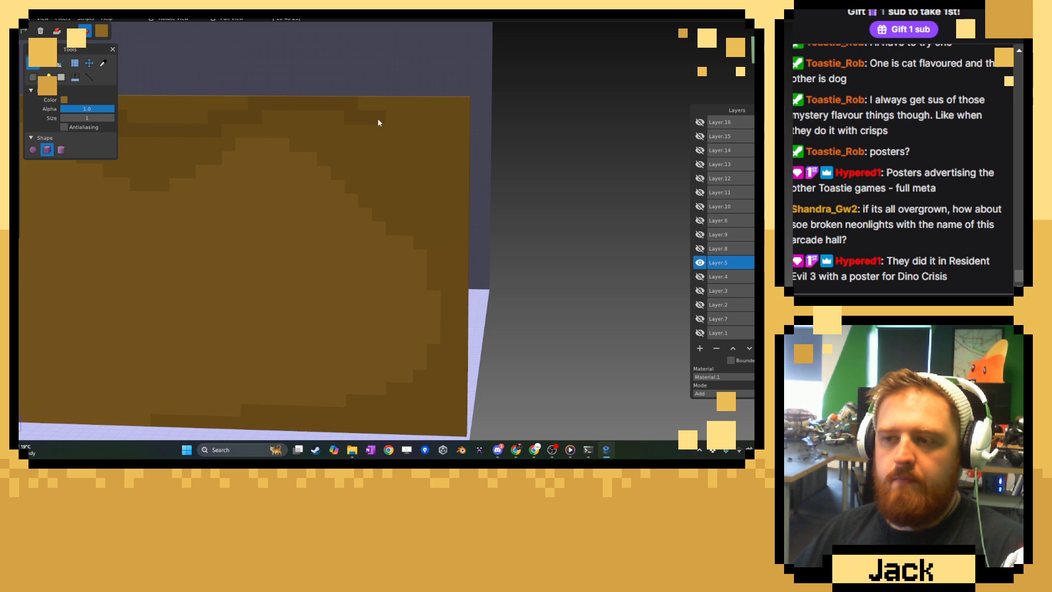
Continue the darkest brown band down the wall's far end, filling in the upper and base corners with stepped edges.
right_click_drag(466, 218, 432, 175)
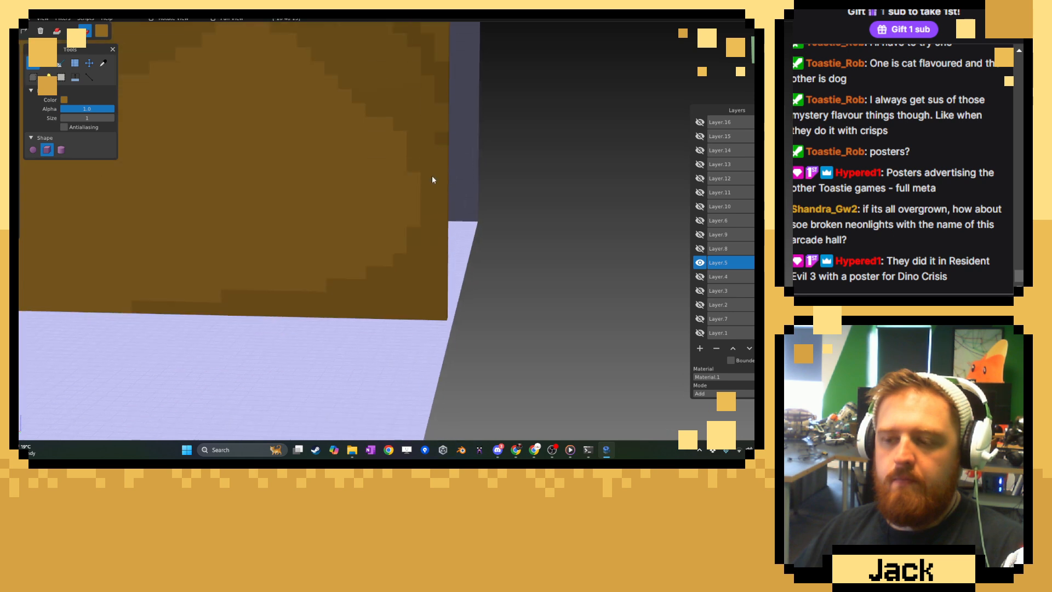
left_click_drag(364, 310, 449, 268)
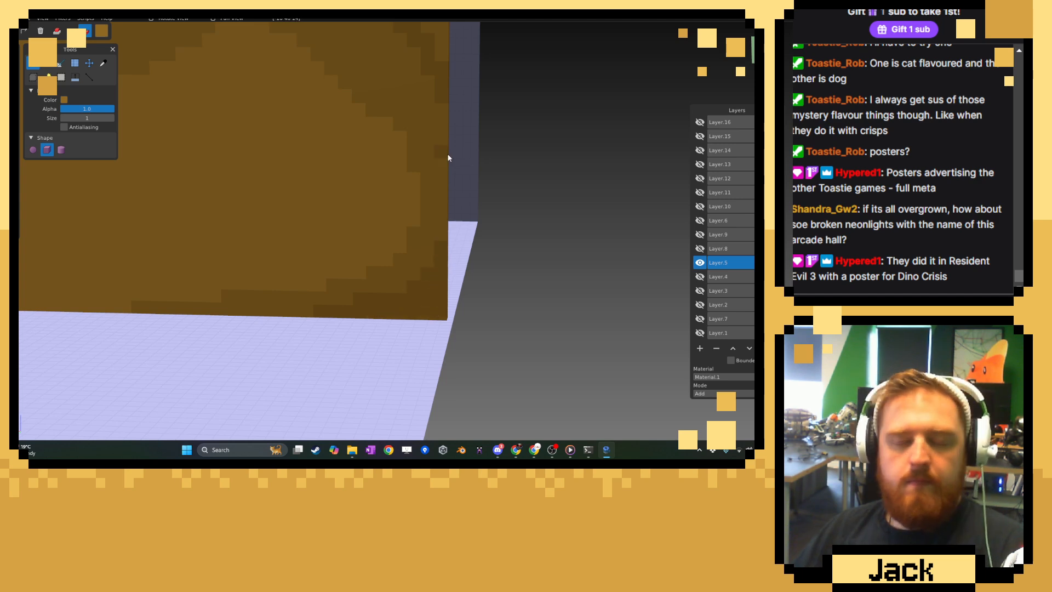
right_click_drag(448, 155, 454, 308)
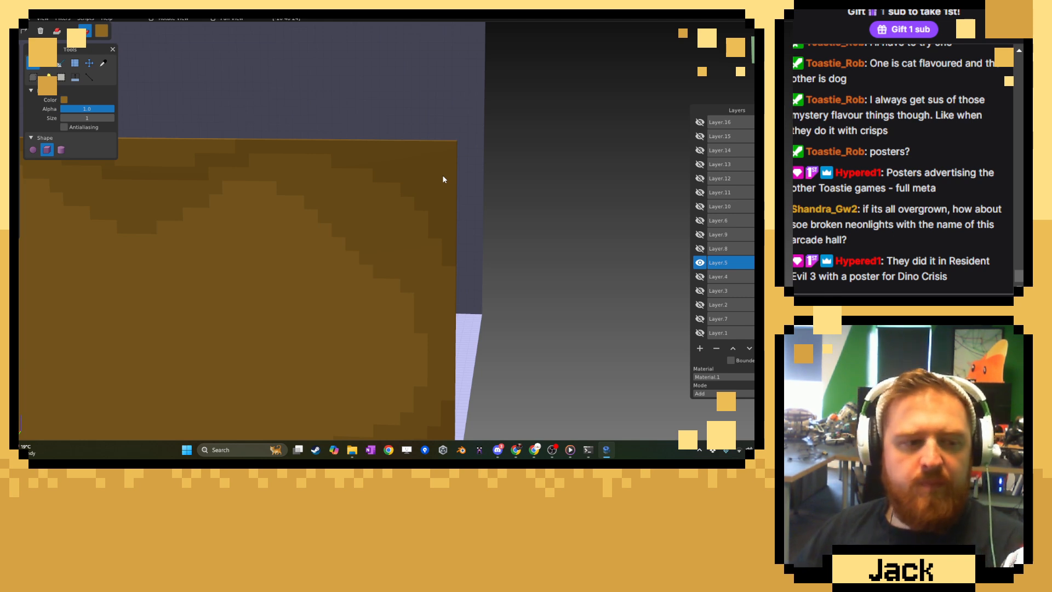
right_click_drag(353, 197, 568, 260)
scroll(565, 260, "up", 3)
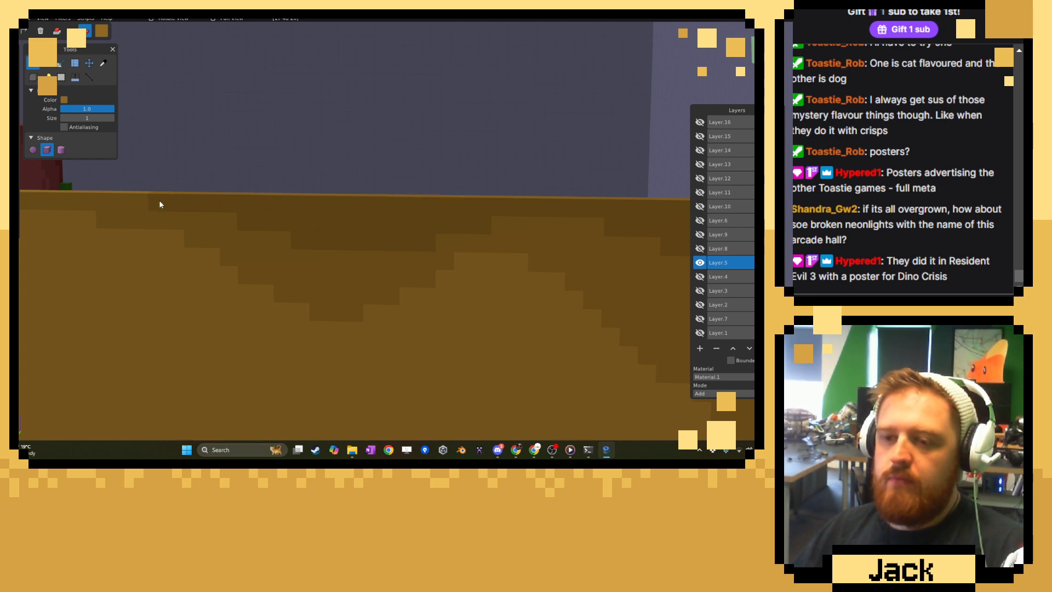
scroll(402, 274, "down", 5)
middle_click_drag(421, 227, 123, 251)
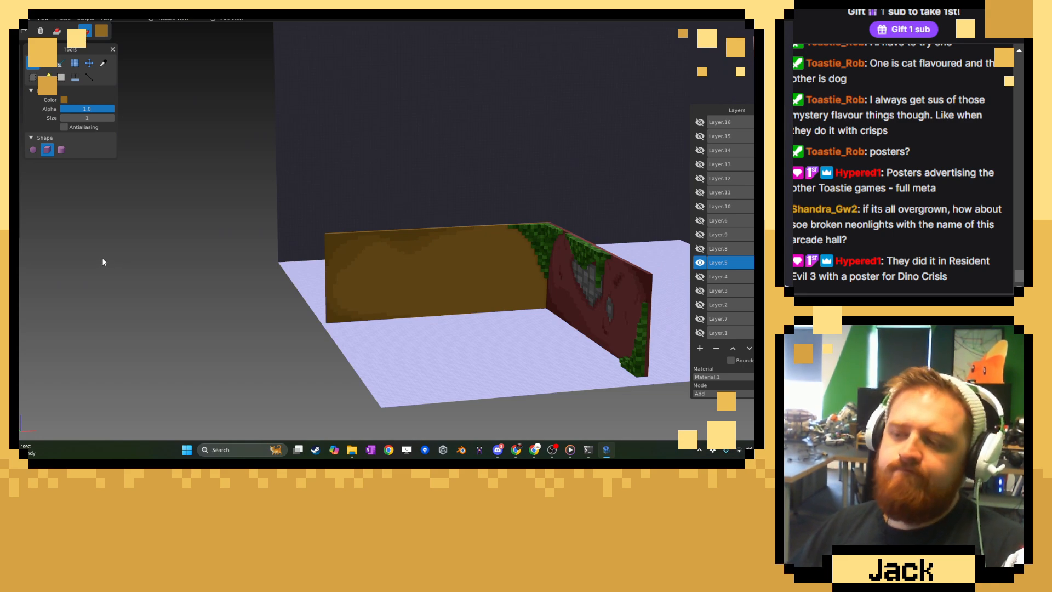
Sample the mid-tone brown from the stepped shading on the wall's inner face and switch back to the Brush tool.
middle_click_drag(101, 257, 176, 260)
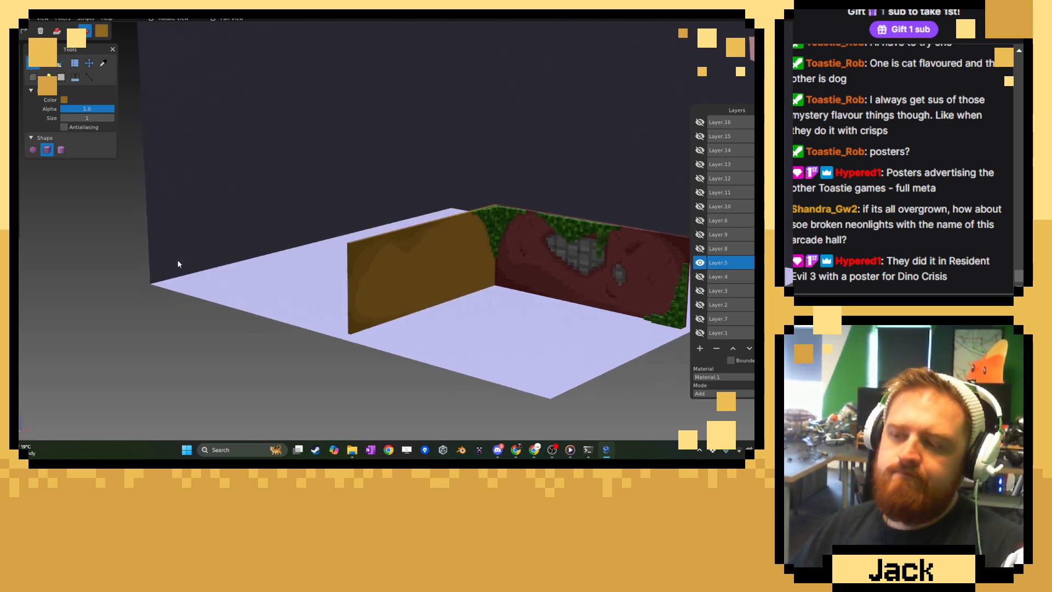
middle_click_drag(485, 273, 385, 258)
scroll(382, 258, "up", 5)
right_click_drag(259, 239, 315, 211)
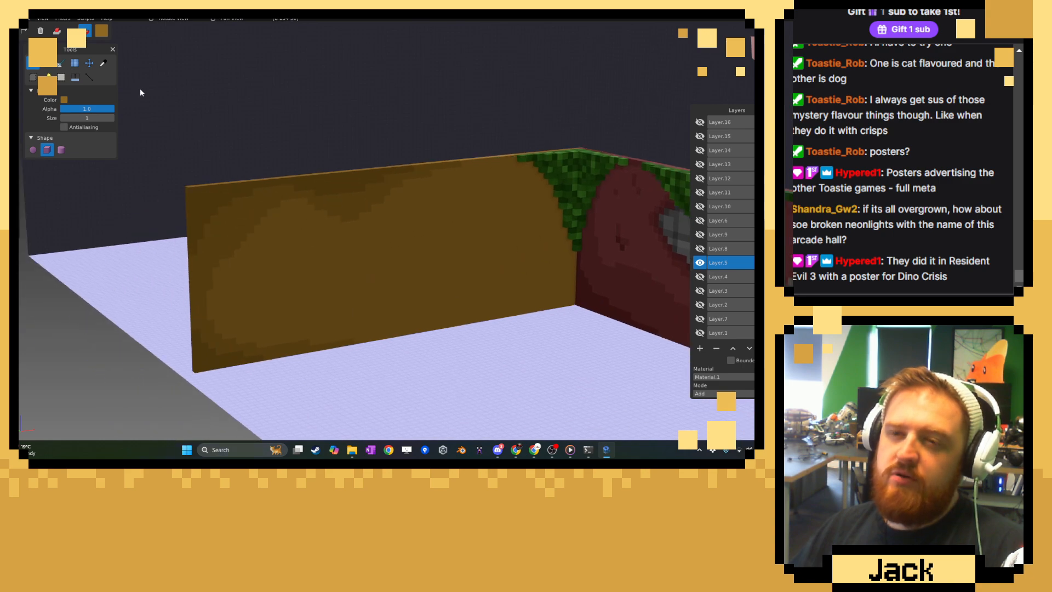
left_click(103, 64)
right_click_drag(581, 166, 417, 173)
right_click_drag(331, 210, 576, 181)
scroll(403, 178, "up", 5)
left_click(403, 179)
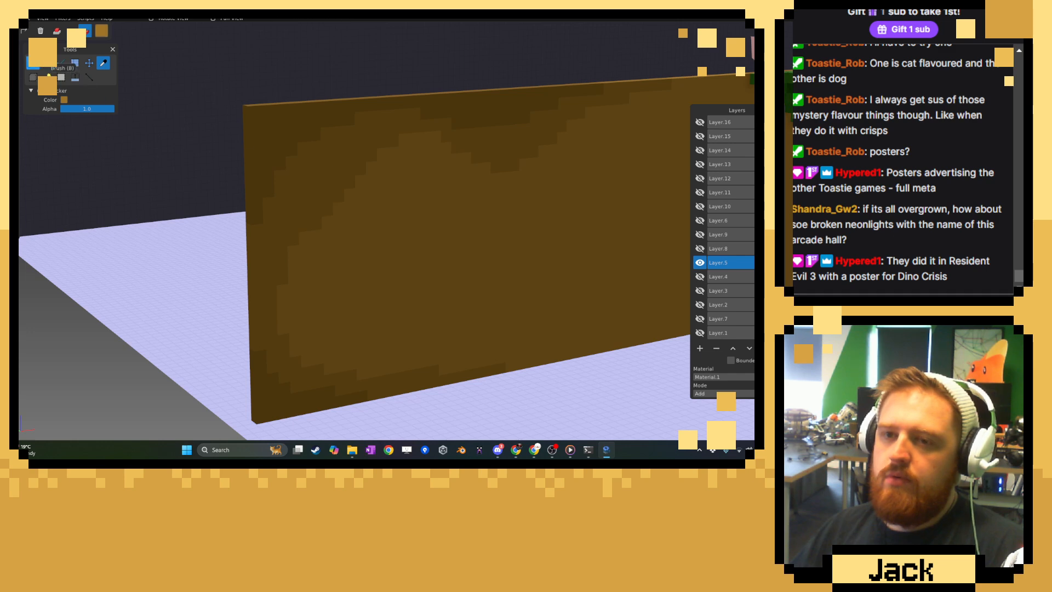
left_click(34, 64)
Undo a trial curve and paint a closed, irregular mid-brown patch outline on the wall's inner face, thickened along its top.
middle_click_drag(485, 213, 458, 201)
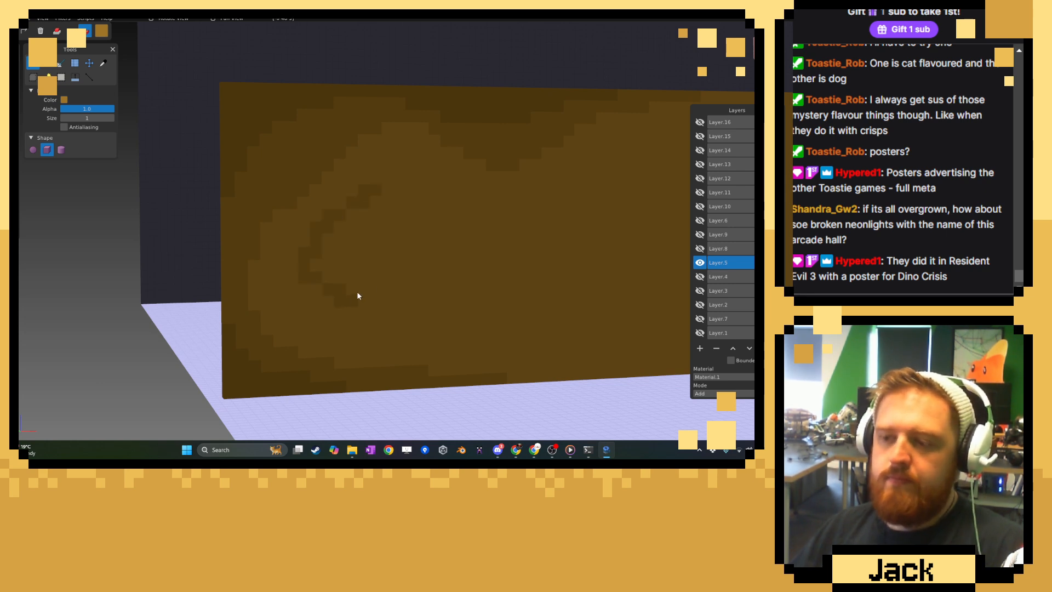
mouse_move(357, 296)
left_mouse_down()
mouse_move(436, 281)
mouse_move(466, 241)
left_mouse_up()
key("ctrl+z")
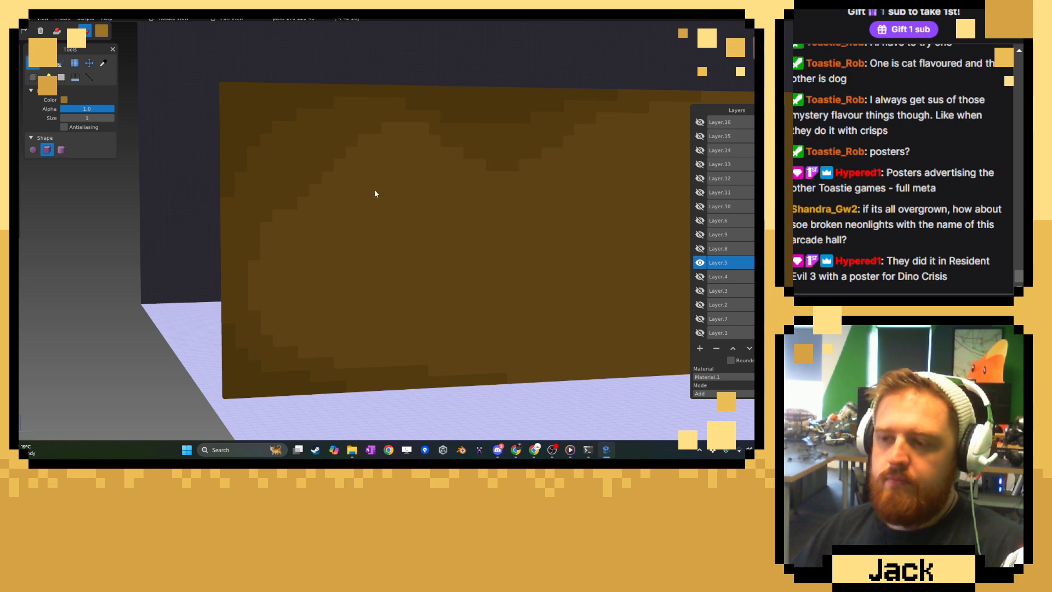
left_click_drag(415, 270, 485, 239)
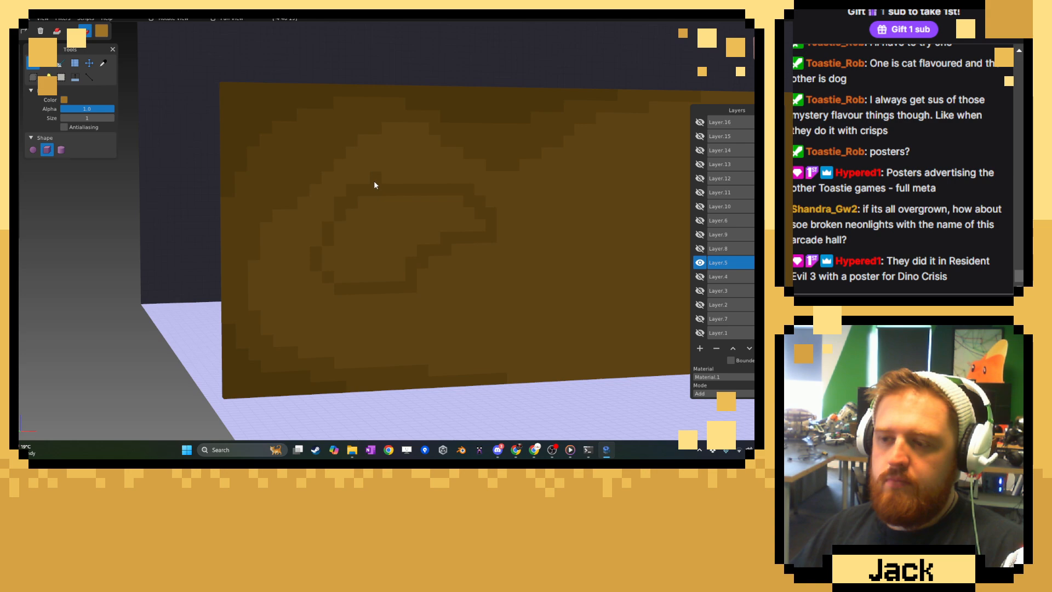
left_click_drag(374, 181, 431, 184)
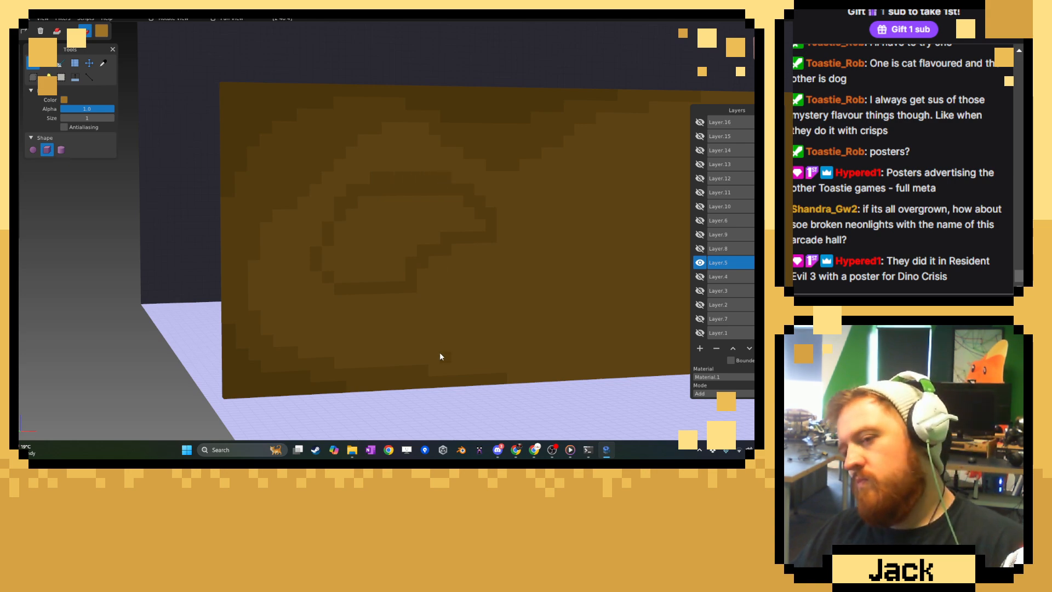
Sample the darkest brown from the upper corner at the free end of the brown wall.
scroll(441, 352, "down", 5)
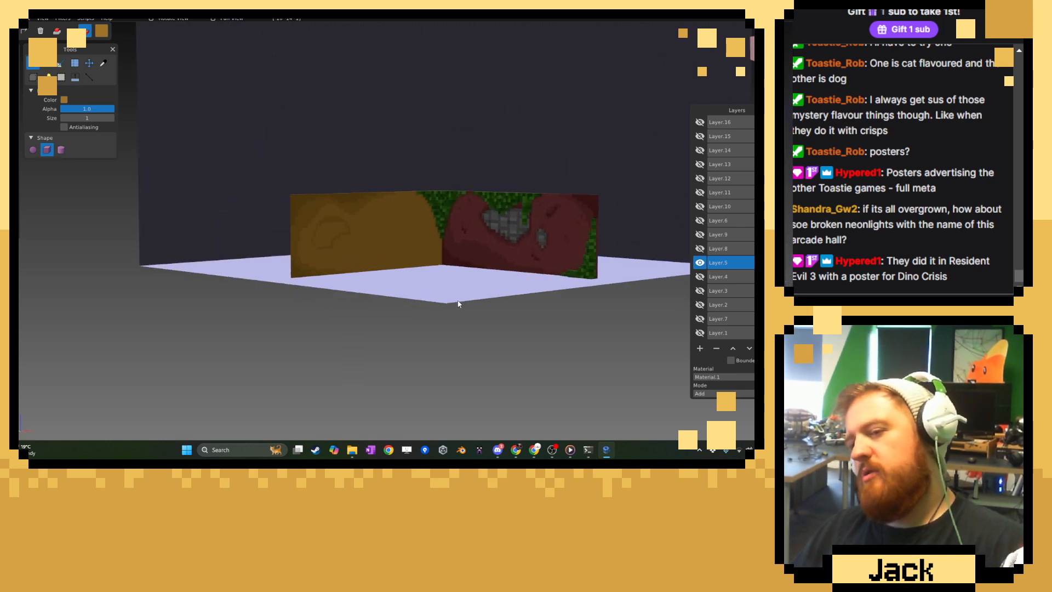
scroll(459, 304, "up", 5)
right_click_drag(485, 268, 417, 314)
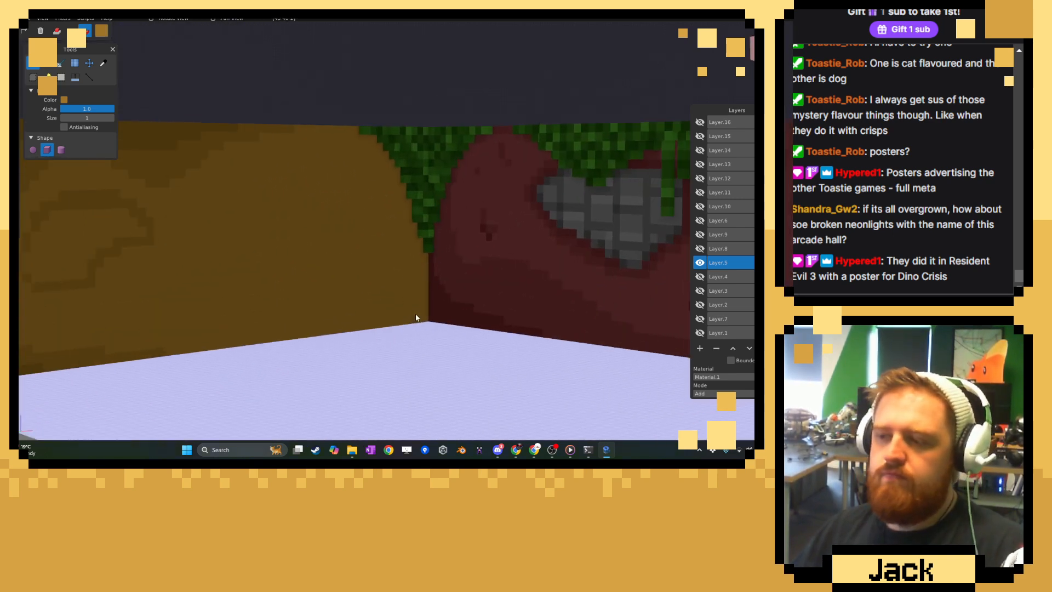
scroll(416, 313, "up", 4)
scroll(416, 314, "down", 4)
right_click_drag(250, 258, 458, 260)
scroll(458, 260, "up", 2)
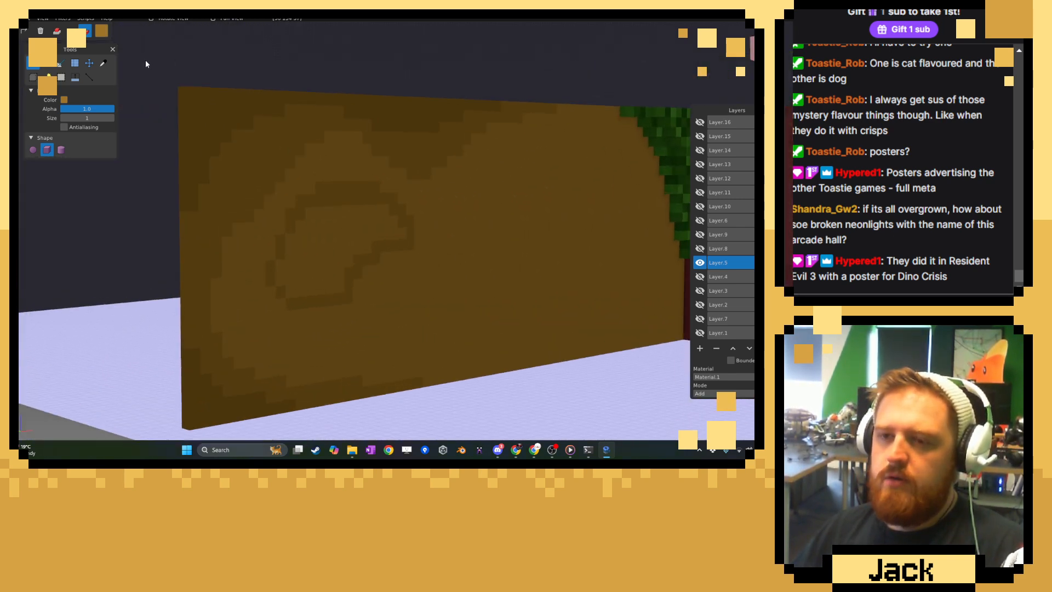
left_click(103, 63)
left_click(189, 121)
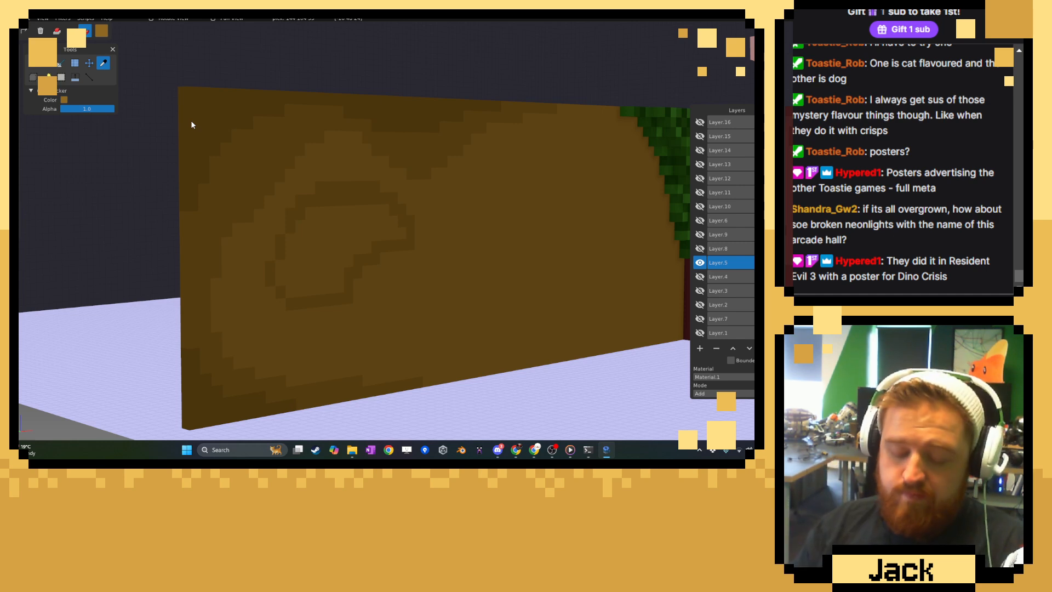
Brush a darkest-brown ring just inside the irregular patch outline, following its steps all the way round.
middle_click_drag(355, 185, 317, 177)
scroll(317, 177, "up", 2)
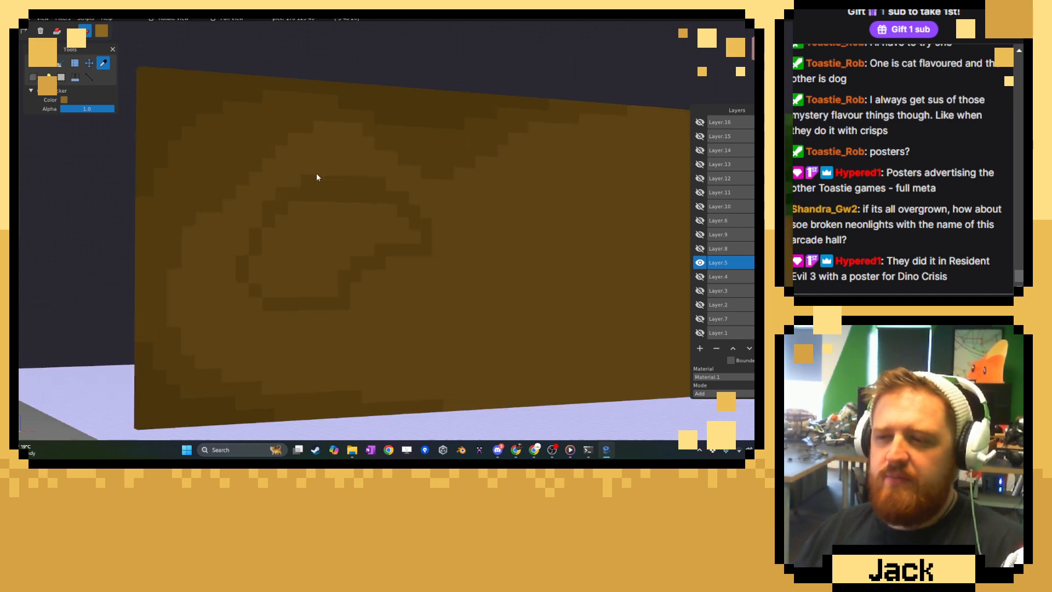
scroll(317, 177, "down", 4)
scroll(317, 177, "down", 8)
scroll(322, 178, "up", 10)
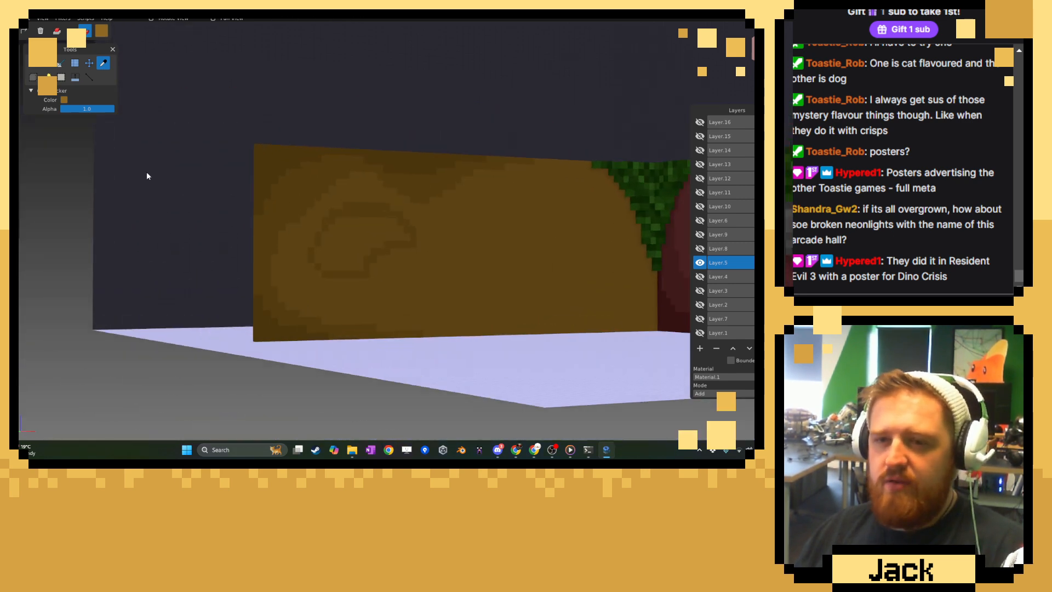
left_click(34, 63)
scroll(245, 241, "up", 4)
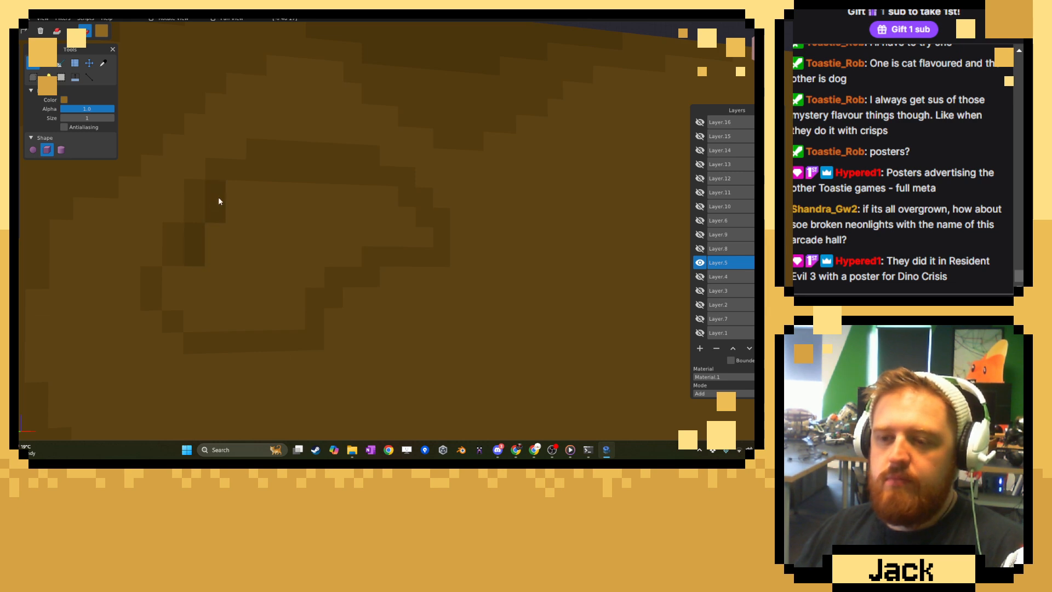
mouse_move(262, 181)
left_mouse_down()
mouse_move(369, 182)
mouse_move(424, 218)
left_mouse_up()
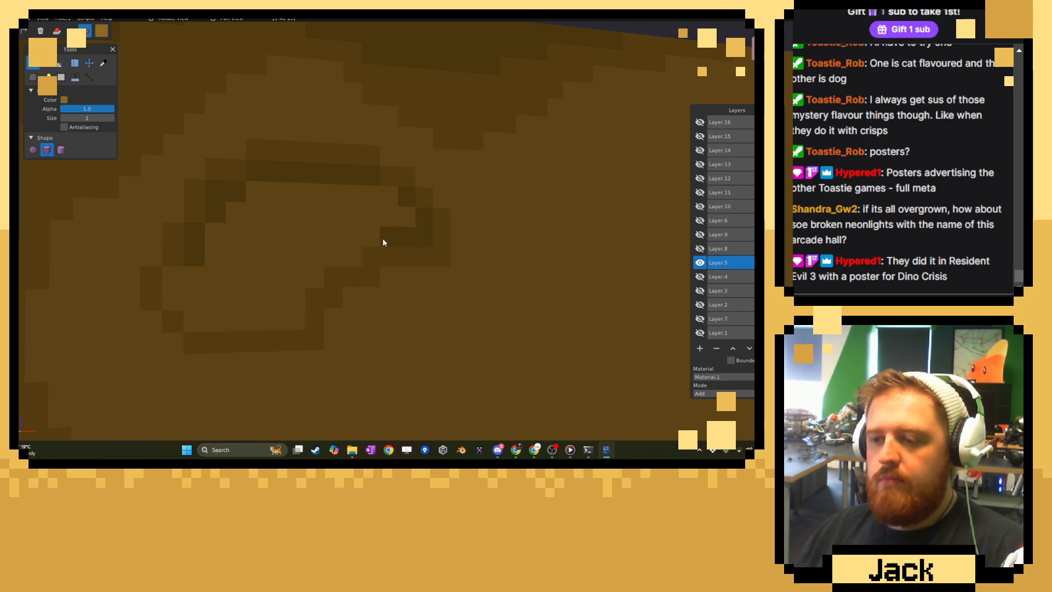
mouse_move(323, 293)
left_mouse_down()
mouse_move(291, 321)
mouse_move(224, 324)
left_mouse_up()
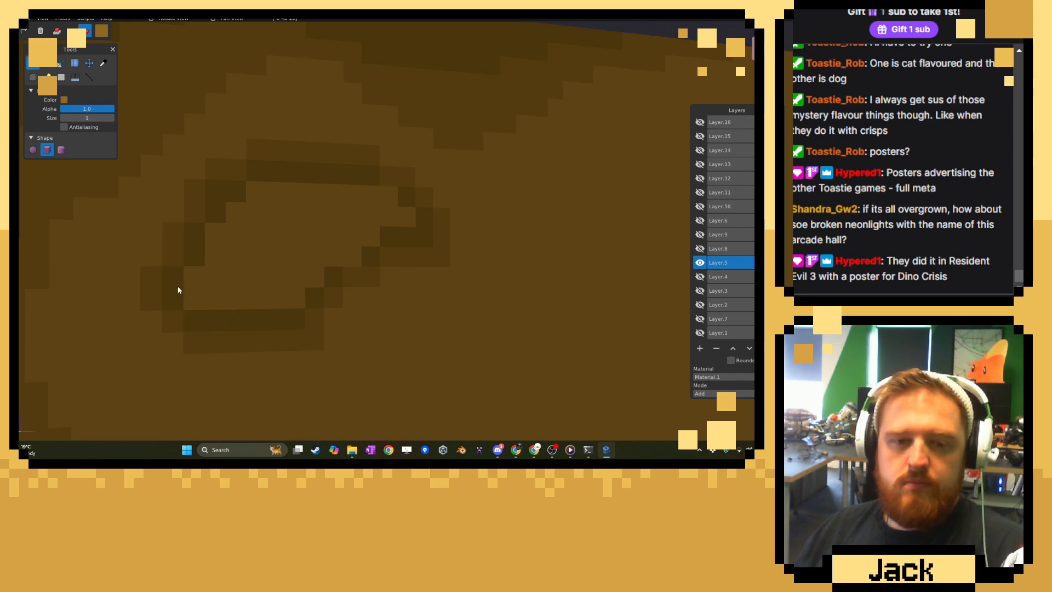
left_click(360, 259)
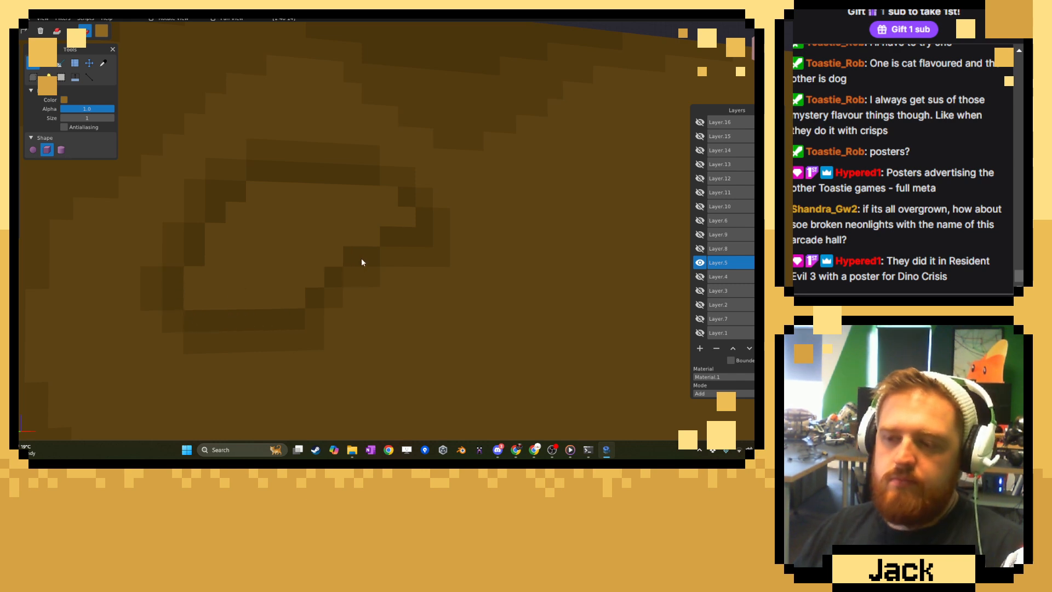
Sample the grey from the exposed brickwork on the adjacent red wall.
left_click(103, 63)
scroll(444, 253, "down", 12)
middle_click_drag(450, 254, 426, 248)
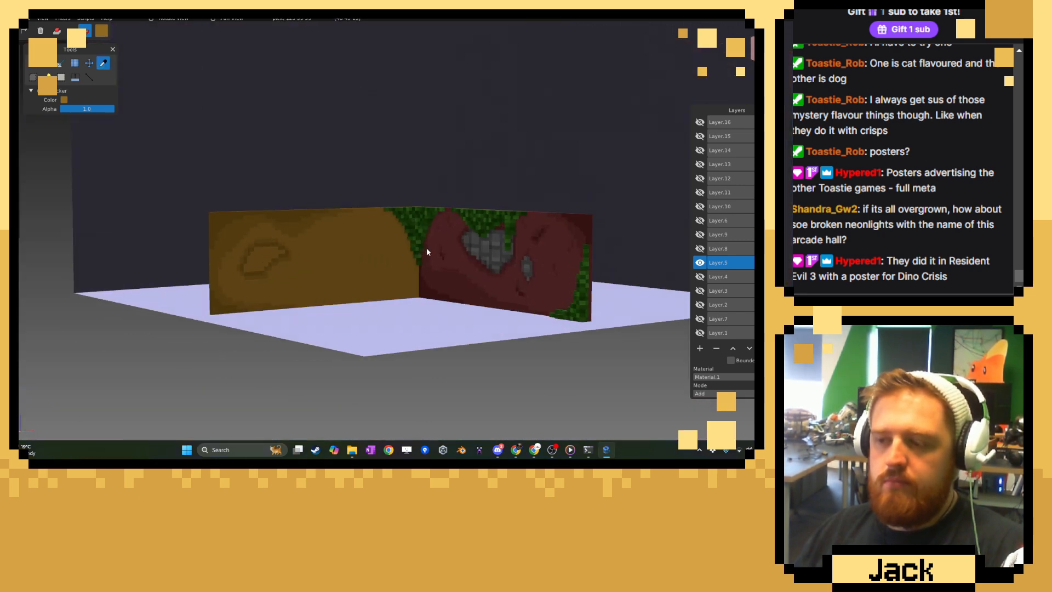
scroll(433, 250, "up", 8)
left_click(615, 242)
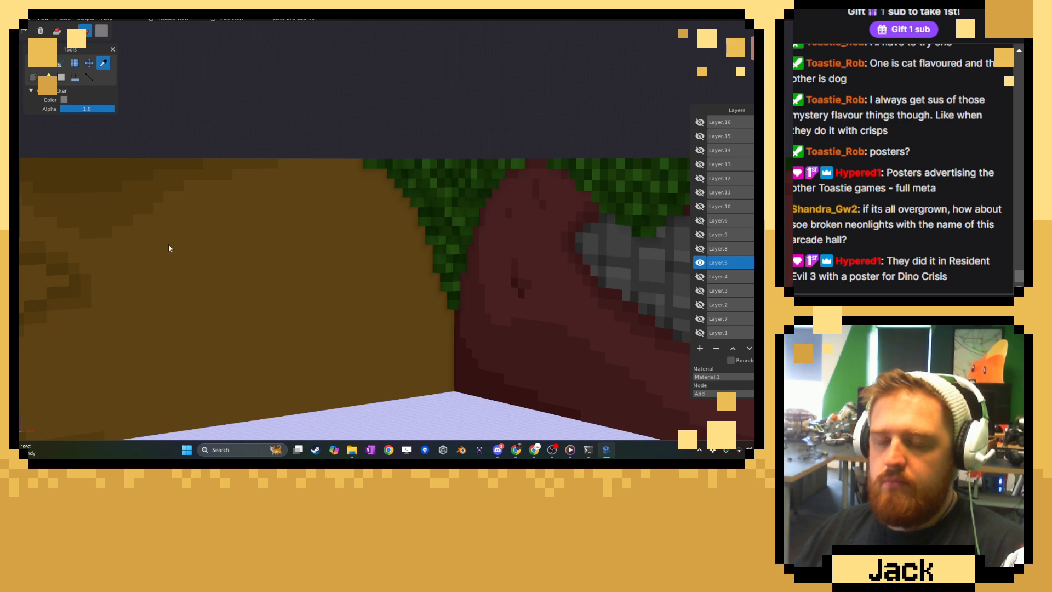
Fill the whole interior of the brown wall's irregular patch with the sampled grey, up to the dark ring.
middle_click_drag(169, 244, 313, 202)
scroll(312, 205, "up", 3)
scroll(309, 214, "up", 6)
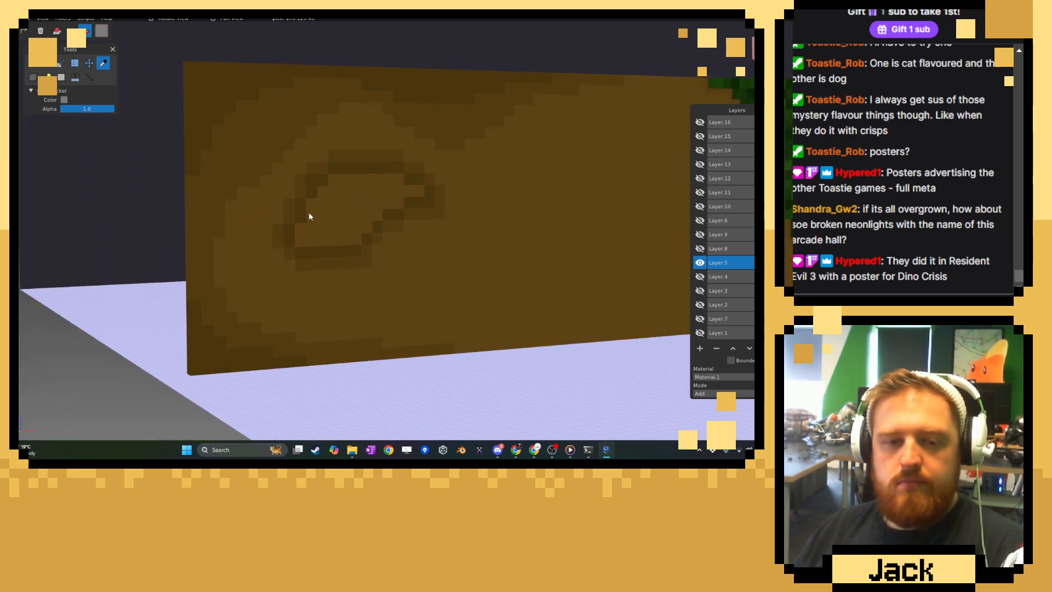
left_click(32, 62)
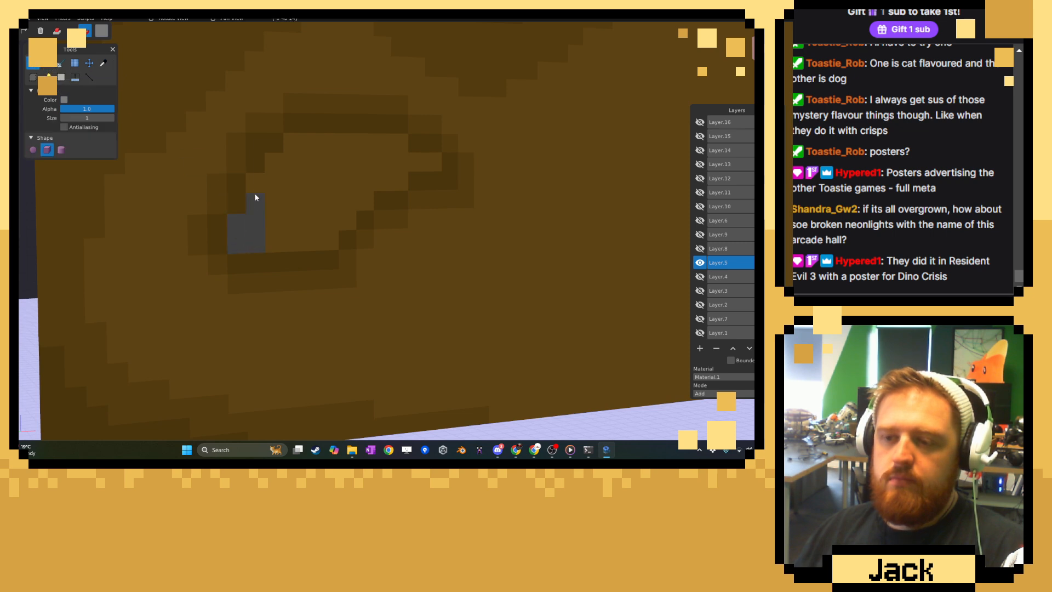
left_click_drag(274, 171, 280, 238)
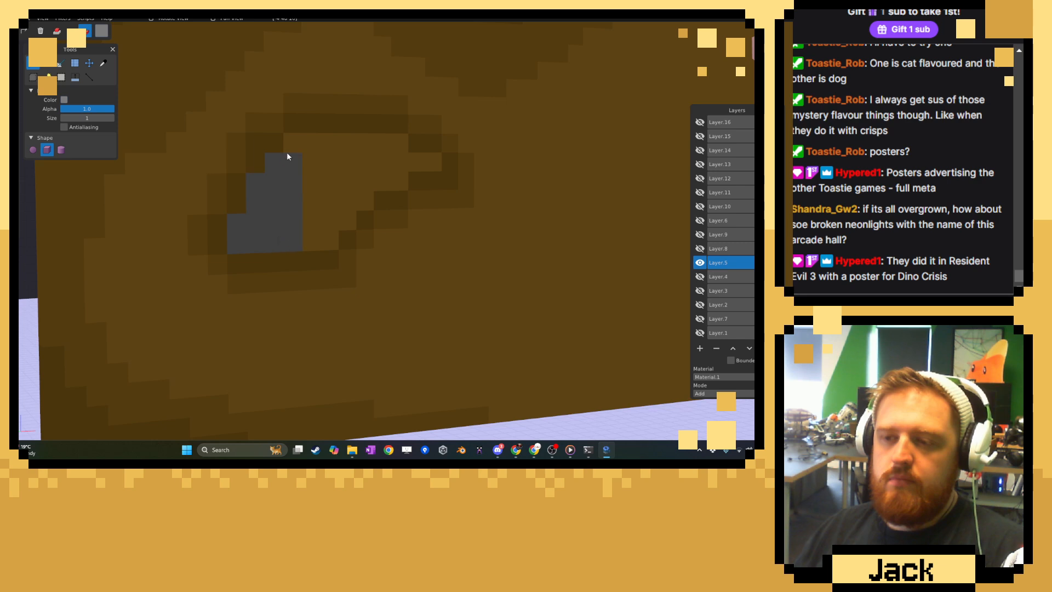
mouse_move(288, 156)
left_mouse_down()
mouse_move(391, 147)
mouse_move(364, 200)
mouse_move(333, 223)
left_mouse_up()
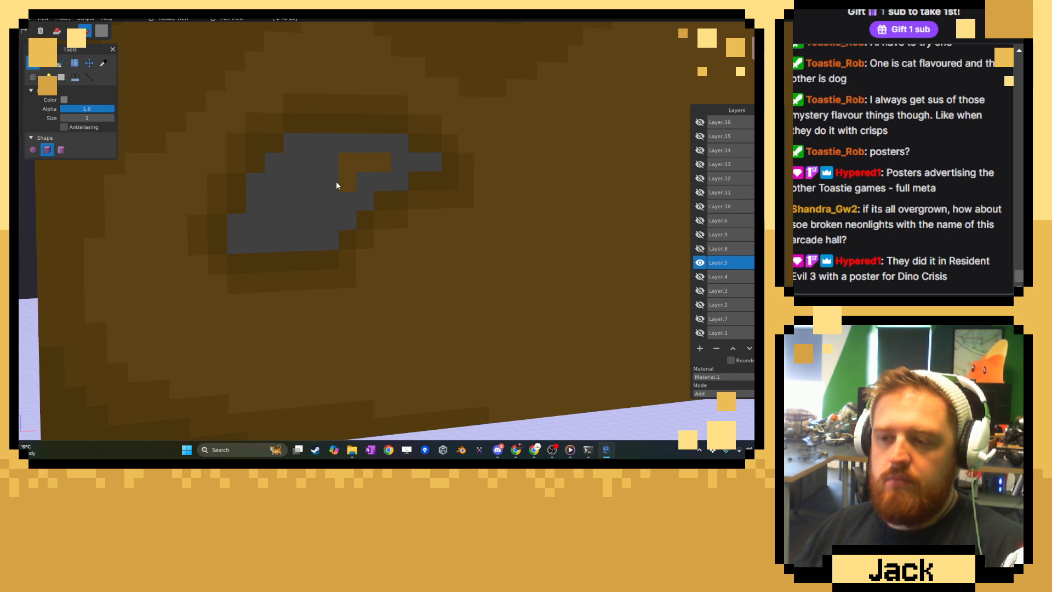
mouse_move(336, 180)
left_mouse_down()
mouse_move(371, 166)
mouse_move(363, 172)
left_mouse_up()
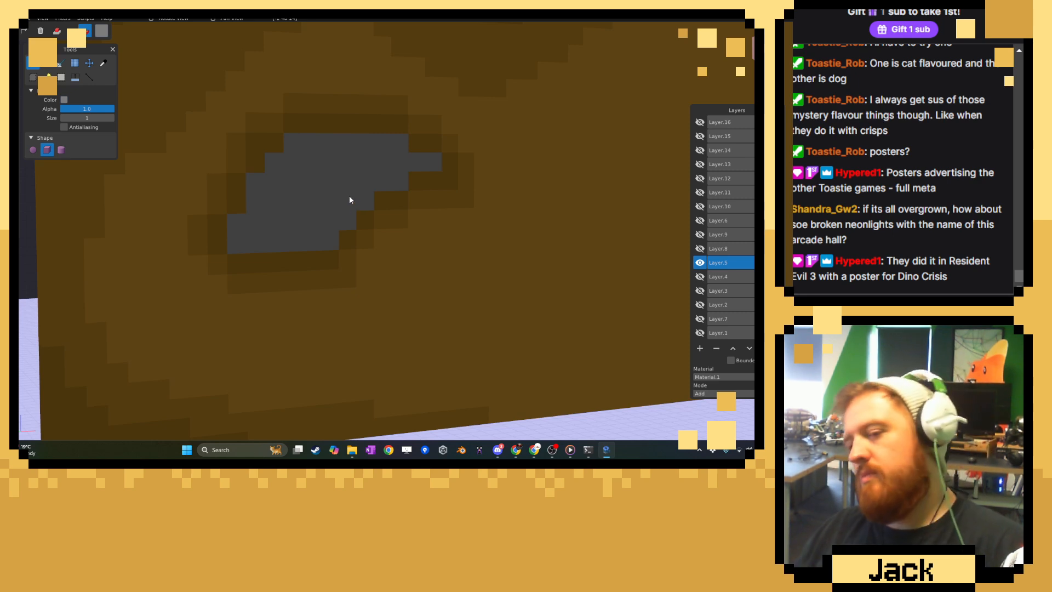
Sample the darker mortar grey from the exposed brickwork on the red wall for the brush.
scroll(340, 199, "down", 10)
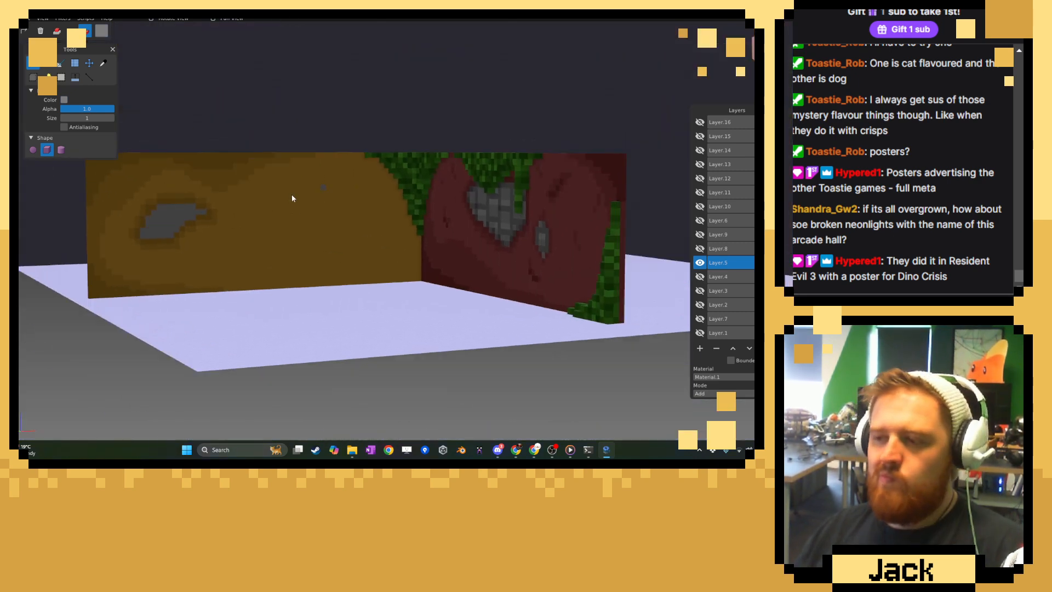
middle_click_drag(292, 199, 371, 200)
scroll(371, 201, "up", 6)
left_click(103, 63)
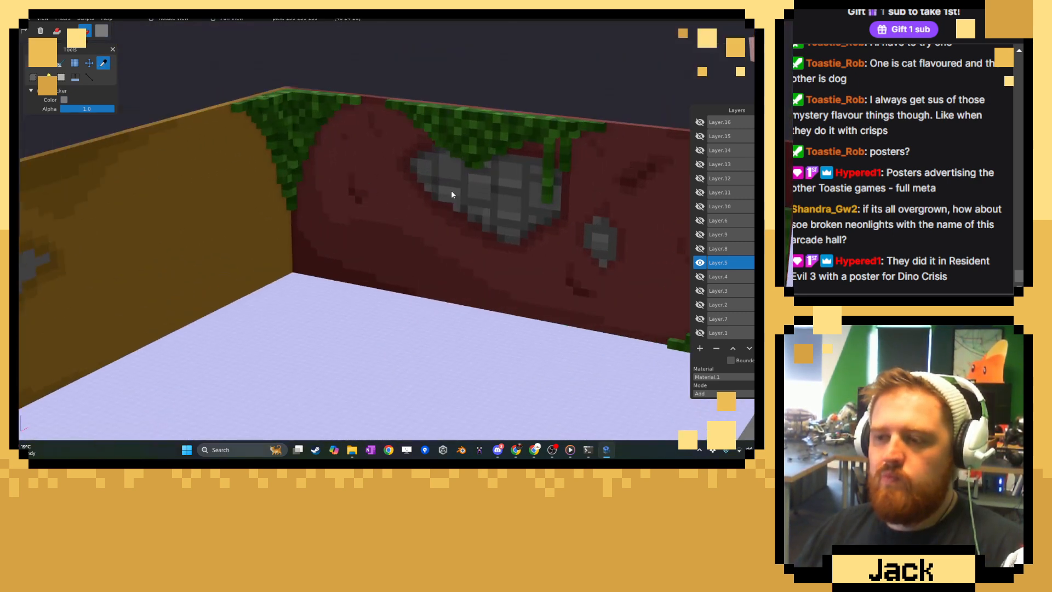
left_click(457, 187)
left_click(33, 64)
Brush dark-grey mortar lines around the upper bricks of the brown wall's grey patch.
right_click_drag(166, 251, 238, 258)
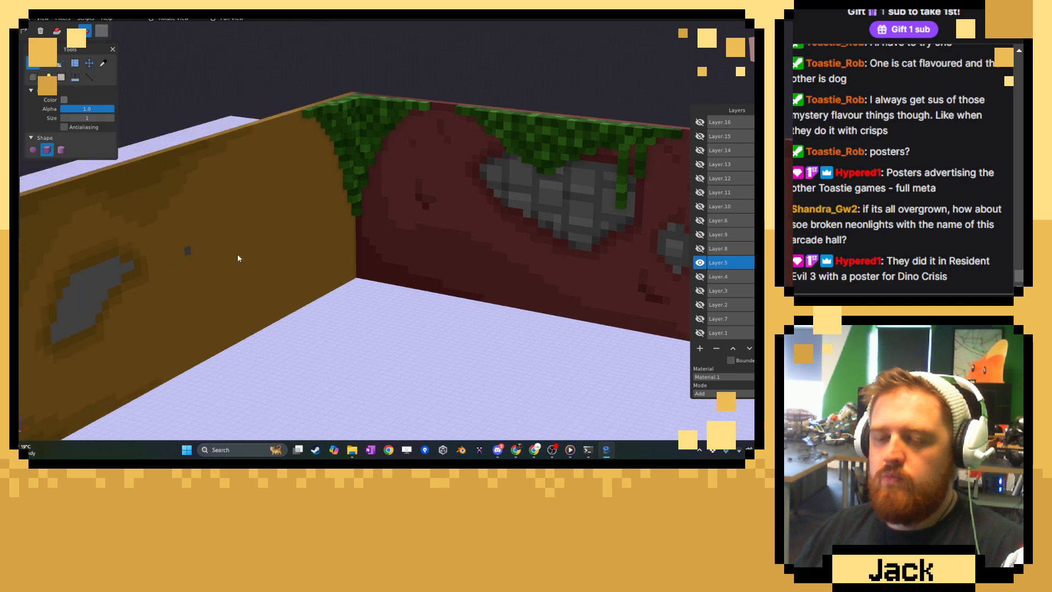
middle_click_drag(238, 255, 164, 278)
scroll(110, 261, "up", 2)
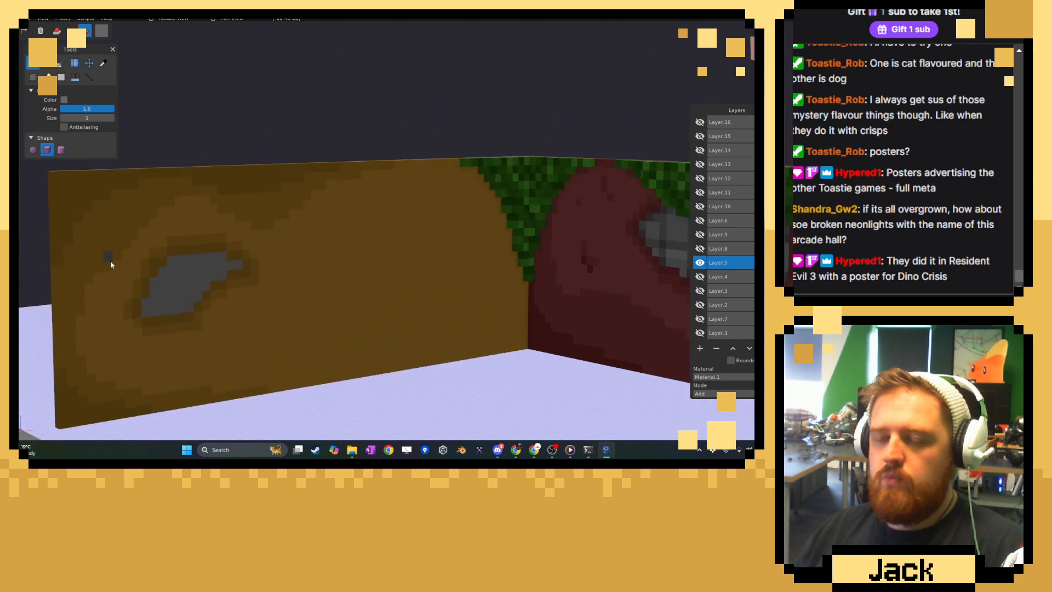
scroll(295, 242, "up", 5)
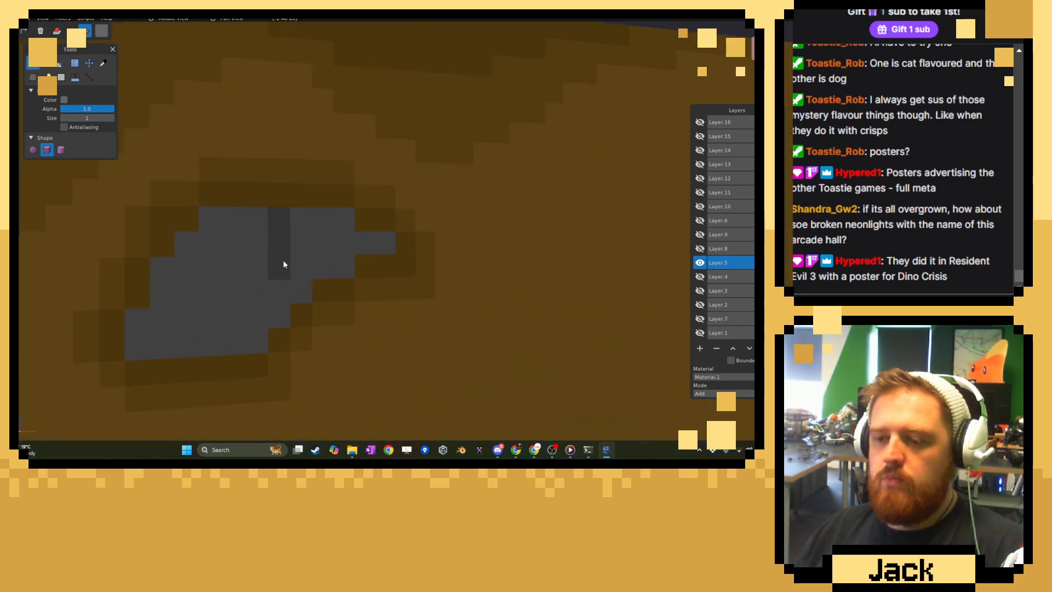
left_click_drag(285, 266, 322, 268)
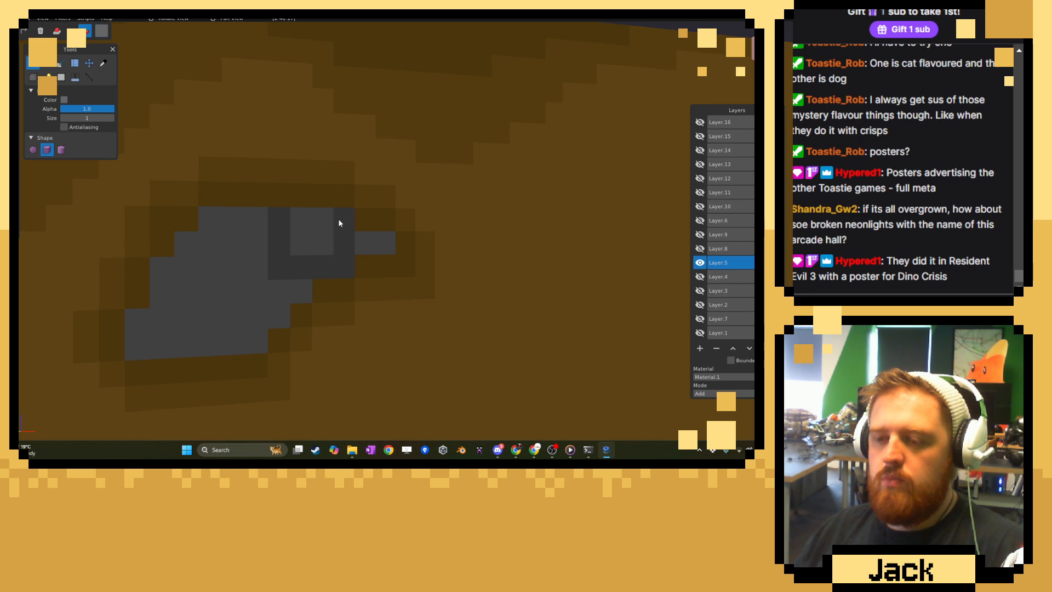
left_click_drag(248, 239, 225, 237)
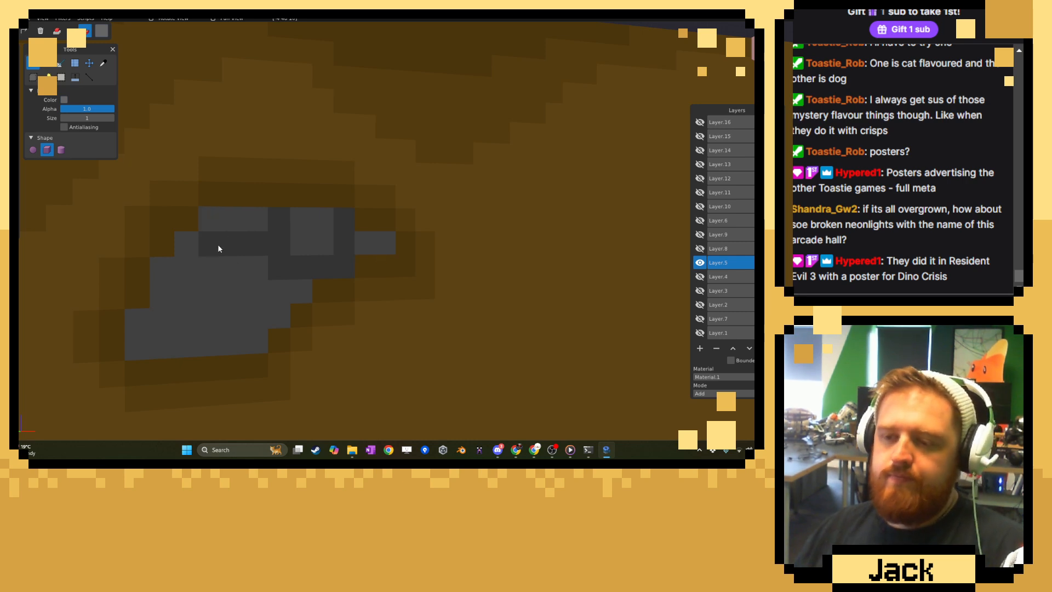
mouse_move(214, 248)
left_mouse_down()
mouse_move(188, 249)
mouse_move(193, 289)
mouse_move(277, 286)
mouse_move(258, 313)
mouse_move(207, 322)
mouse_move(248, 323)
left_mouse_up()
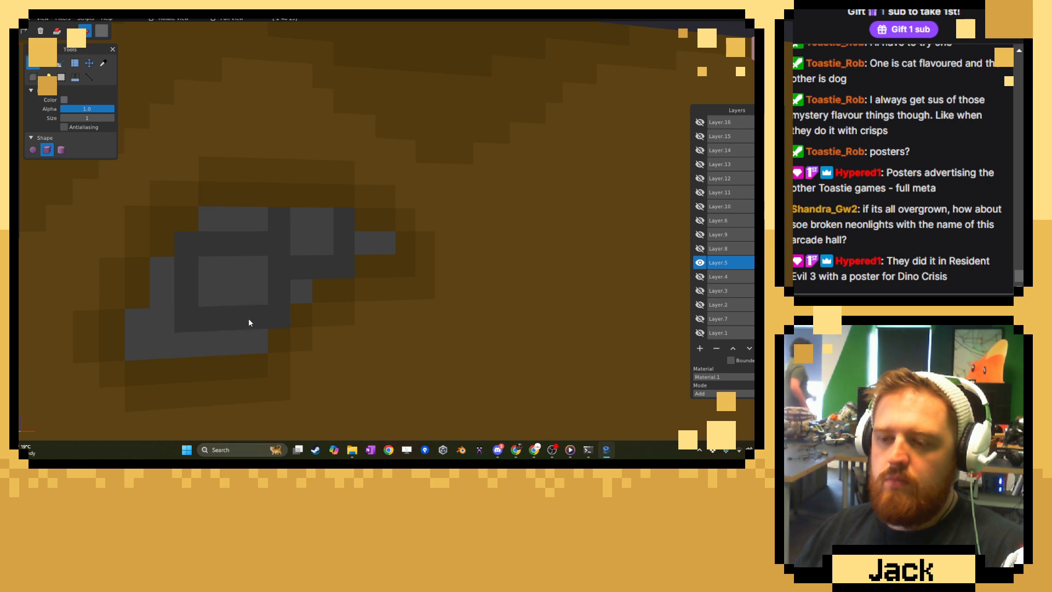
key("ctrl+z")
key("ctrl+z")
key("ctrl+z")
Outline a two-voxel-wide central brick in dark grey and extend the mortar lines to the patch's edges.
mouse_move(212, 270)
left_mouse_down()
mouse_move(224, 327)
mouse_move(278, 294)
mouse_move(281, 307)
mouse_move(268, 305)
left_mouse_up()
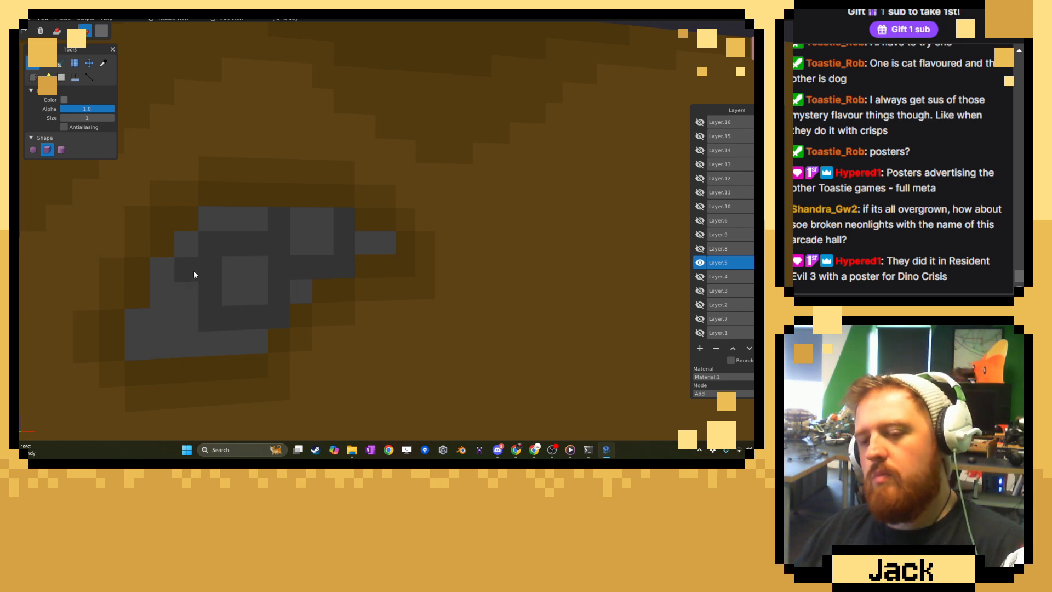
left_click(169, 271)
left_click(214, 228)
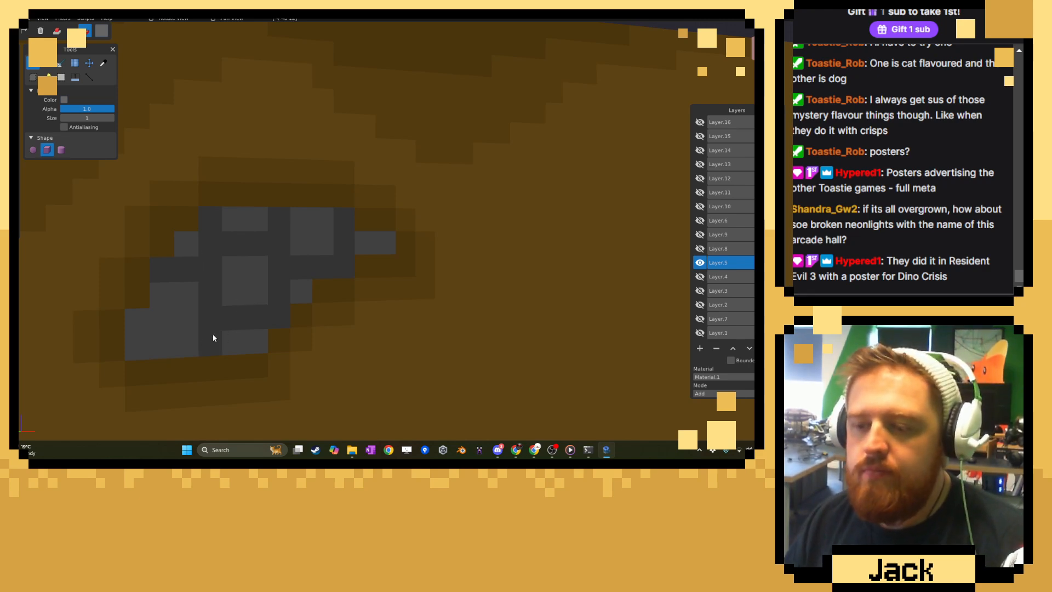
Sample the lighter brick grey from the red wall's exposed brickwork for the brush.
scroll(215, 335, "down", 5)
scroll(259, 336, "down", 5)
right_click_drag(408, 287, 276, 319)
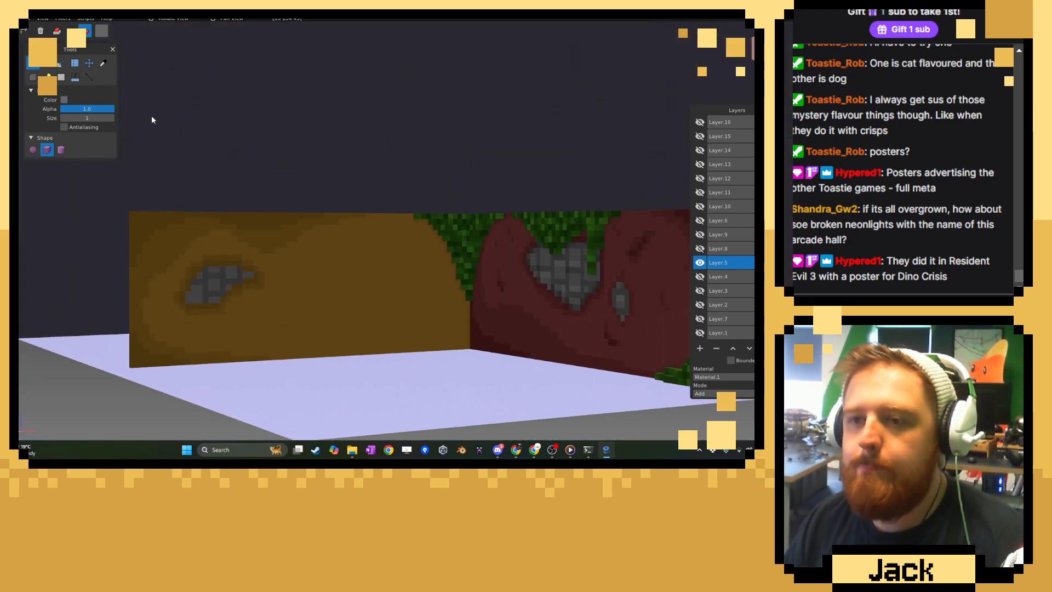
left_click(108, 69)
right_click_drag(388, 172, 348, 178)
scroll(380, 225, "up", 5)
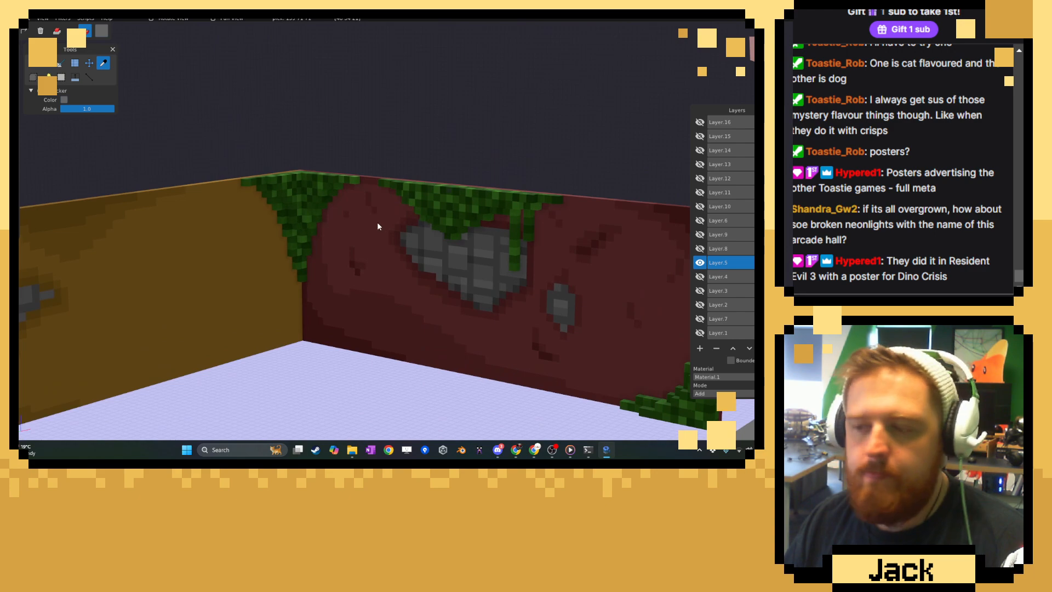
scroll(376, 202, "up", 2)
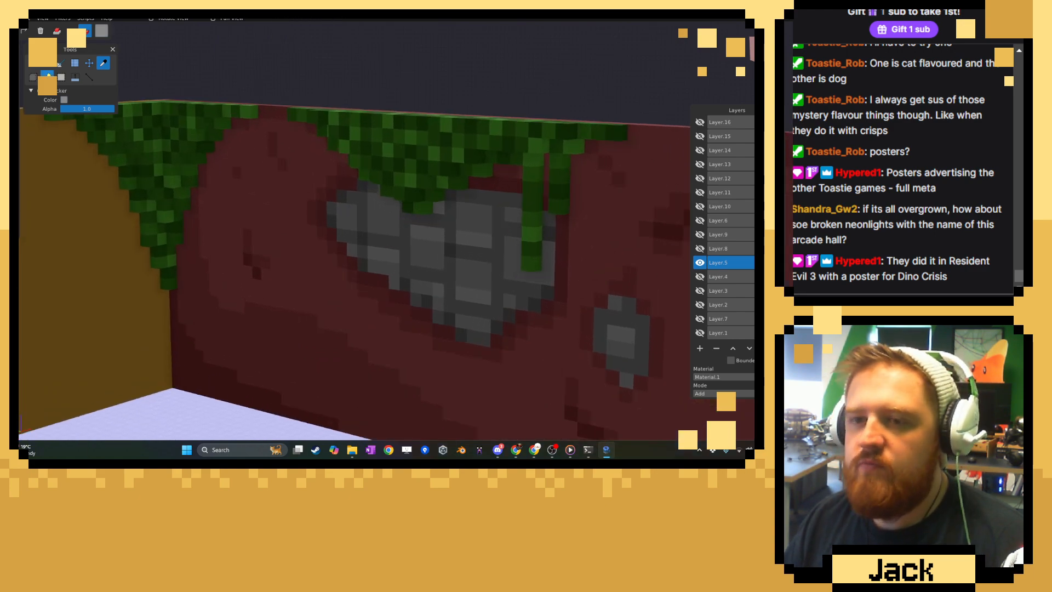
key("b")
Paint lighter grey highlights on the bricks of the brown wall's patch, modelled on the red wall's brick shading.
right_click_drag(406, 239, 395, 206)
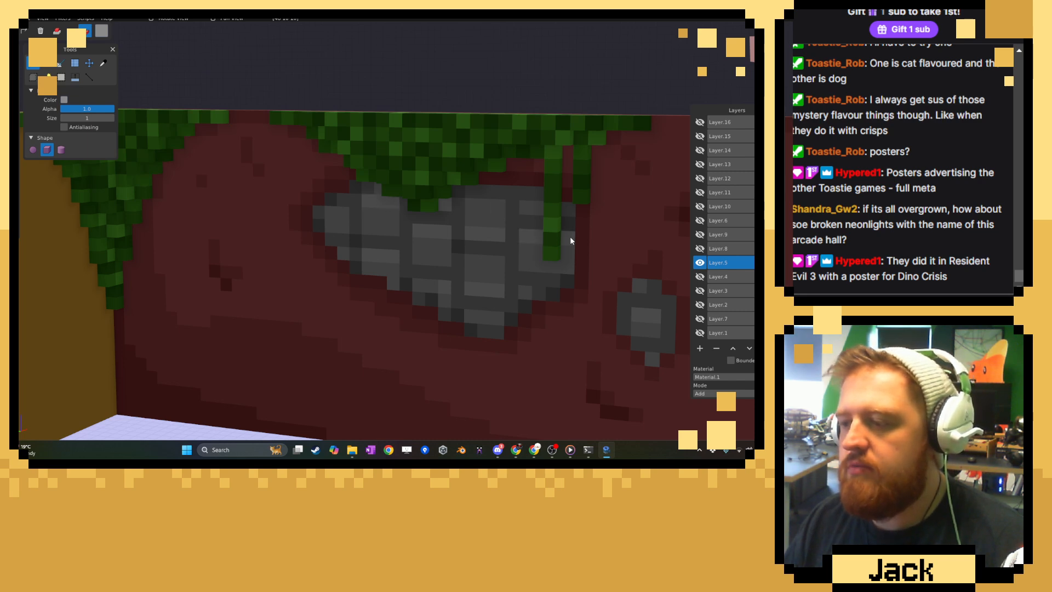
right_click_drag(572, 240, 394, 240)
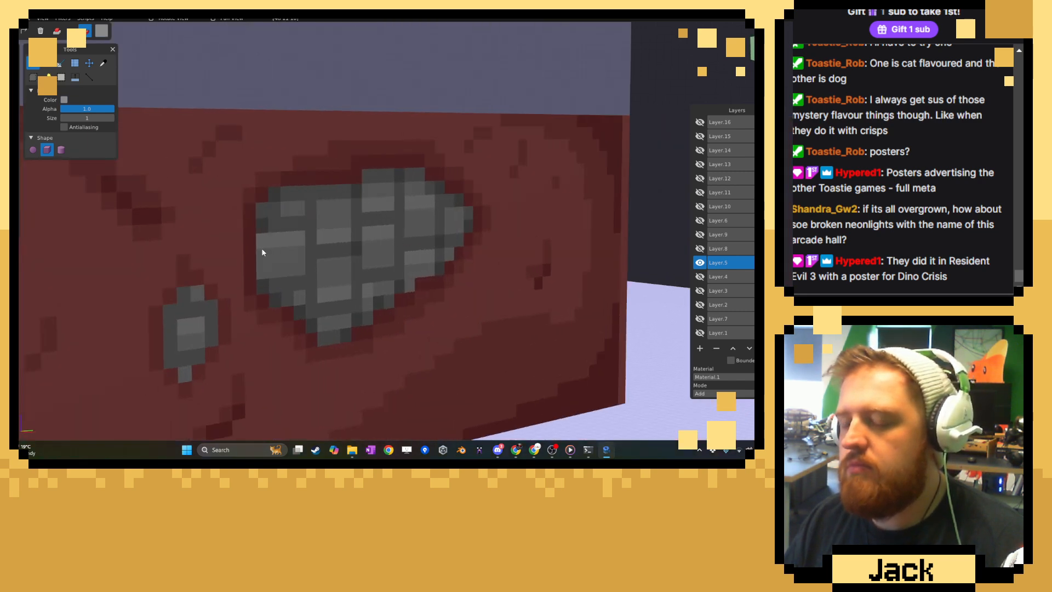
middle_click_drag(262, 249, 381, 280)
scroll(378, 280, "down", 5)
right_click_drag(350, 282, 487, 282)
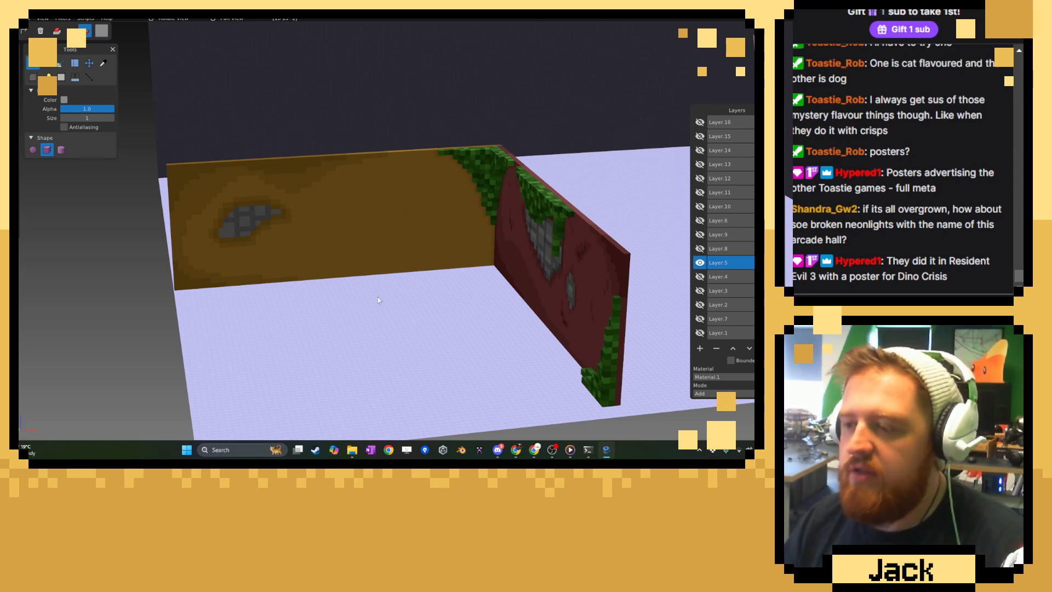
scroll(350, 239, "up", 10)
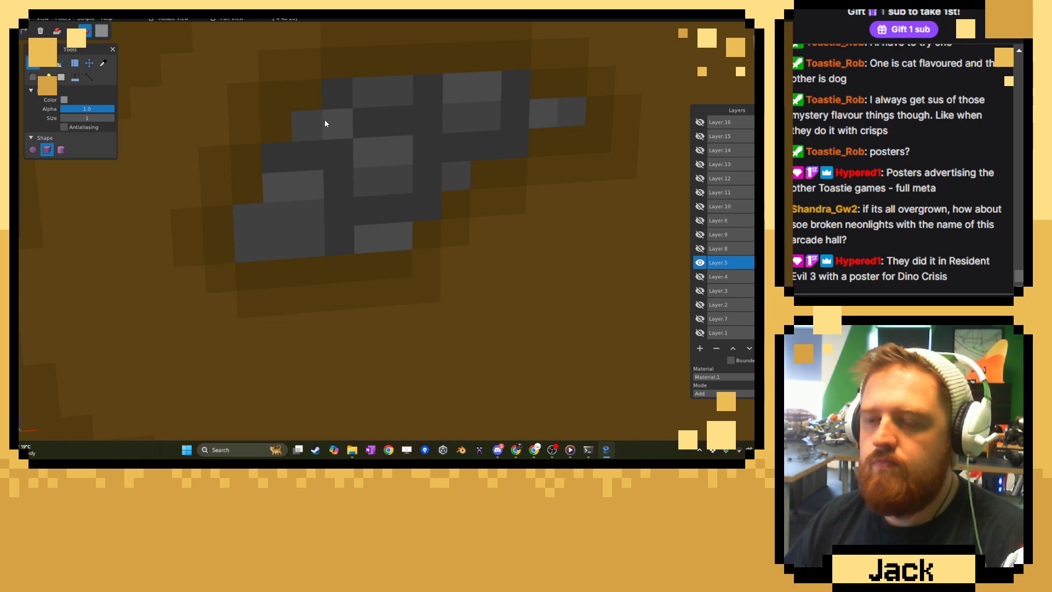
scroll(334, 134, "down", 3)
scroll(346, 157, "down", 8)
middle_click_drag(347, 163, 260, 238)
scroll(363, 193, "down", 5)
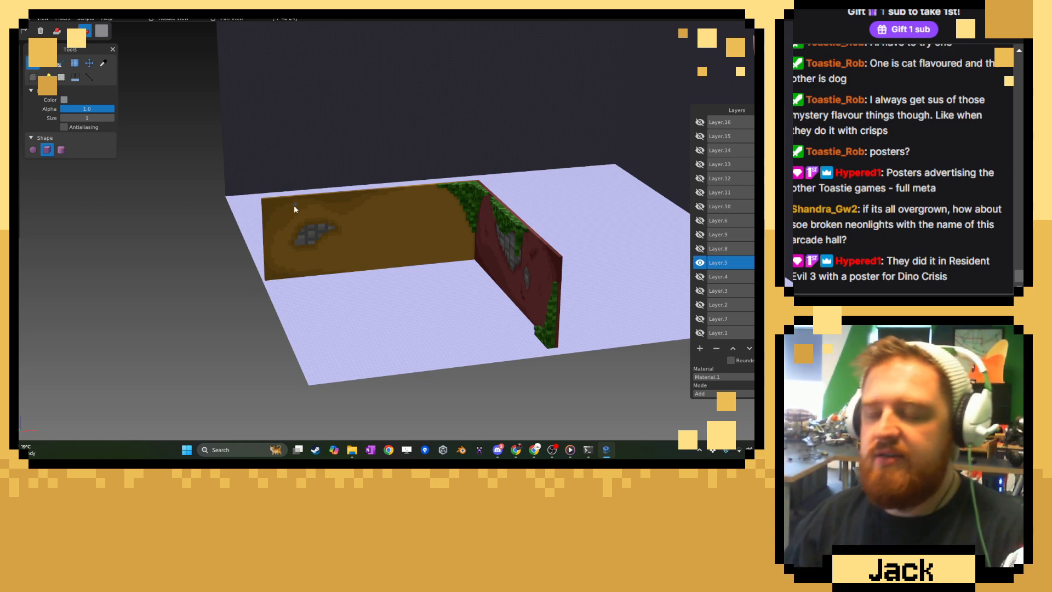
Sample the mid-brown from the shading above the grey patch on the brown wall for the brush.
scroll(325, 256, "up", 2)
scroll(325, 256, "up", 3)
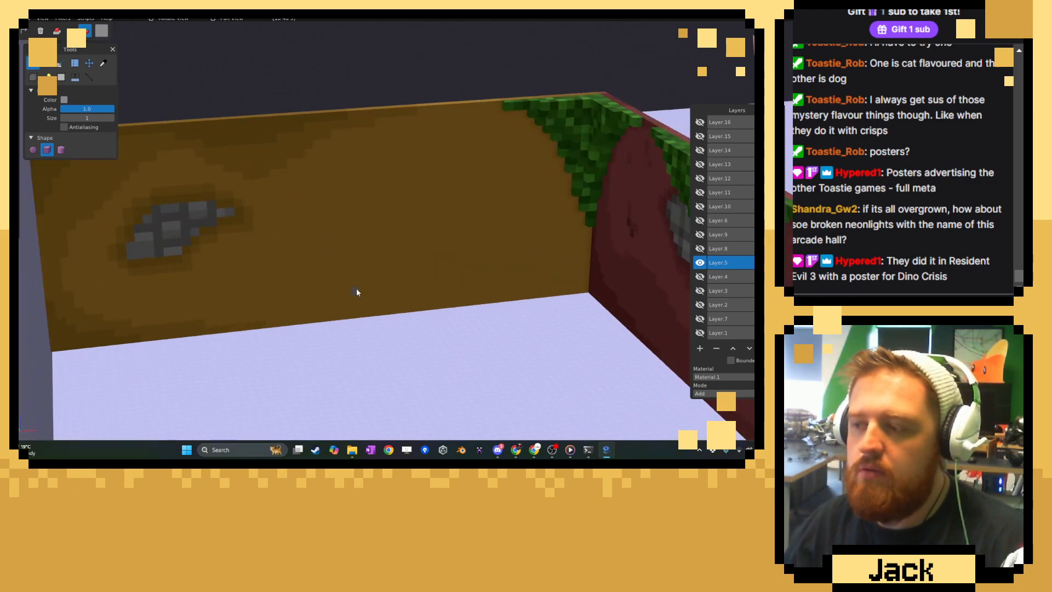
middle_click_drag(356, 291, 423, 219)
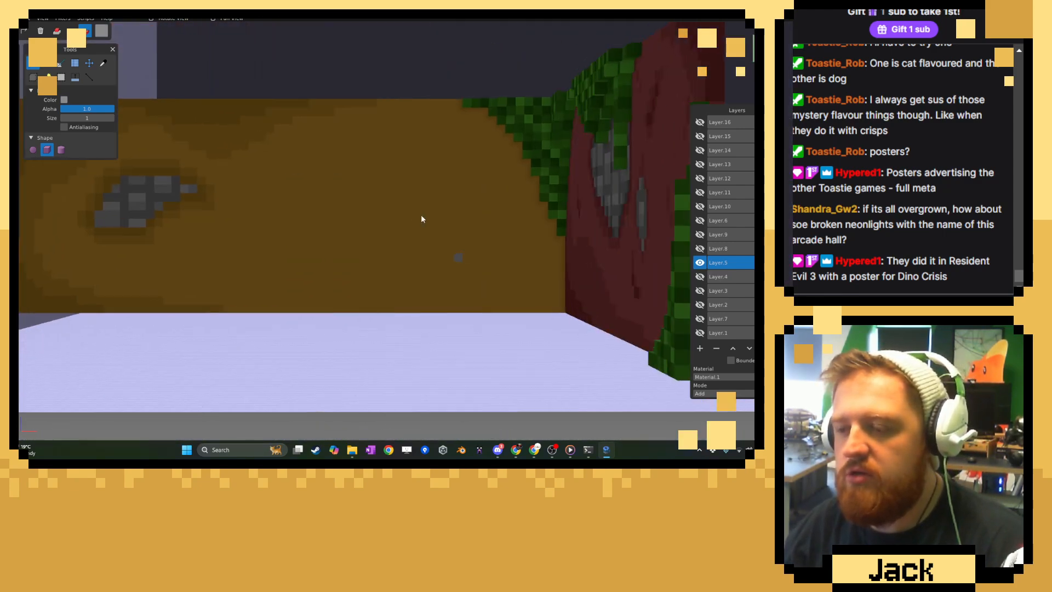
key("c")
left_click(202, 141)
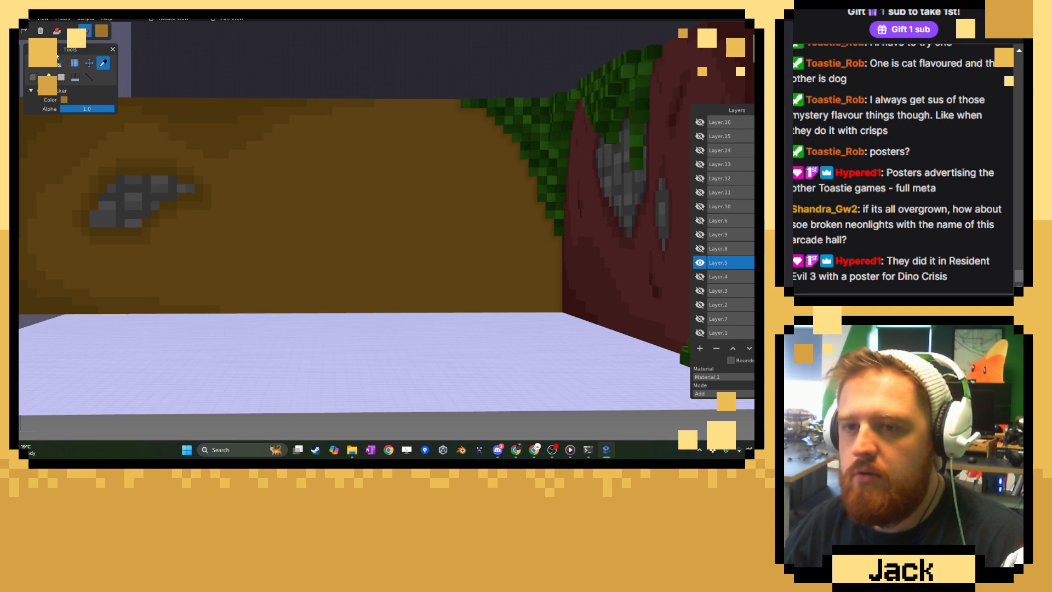
key("b")
Paint and fill a stepped mid-brown shadow in the brown wall's lower corner beside the red wall, undoing a stray stroke.
mouse_move(202, 141)
middle_mouse_down()
mouse_move(480, 258)
mouse_move(458, 247)
middle_mouse_up()
scroll(460, 248, "up", 3)
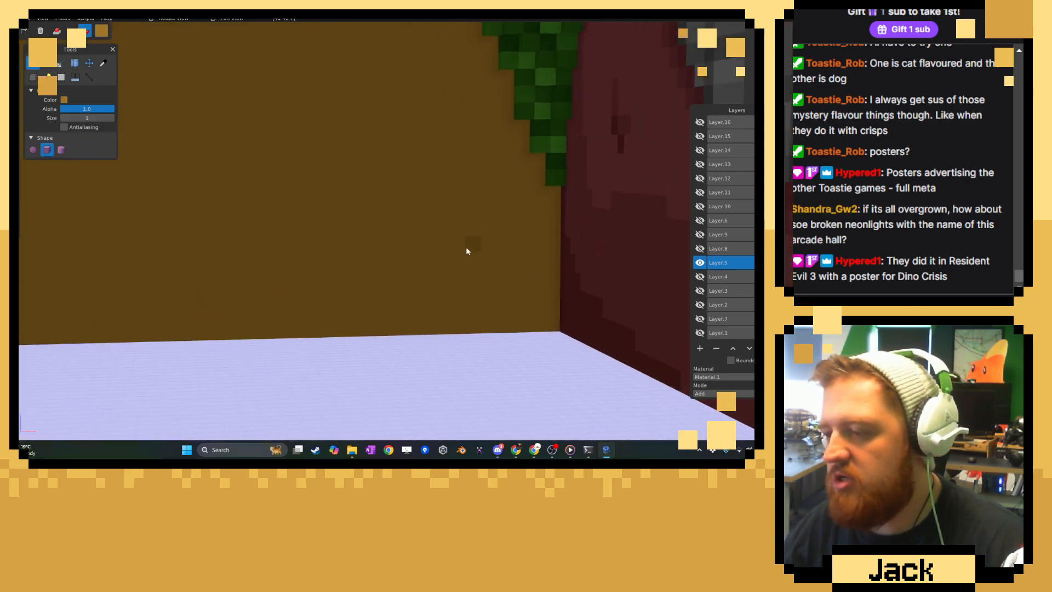
mouse_move(548, 209)
left_mouse_down()
mouse_move(496, 279)
mouse_move(335, 332)
left_mouse_up()
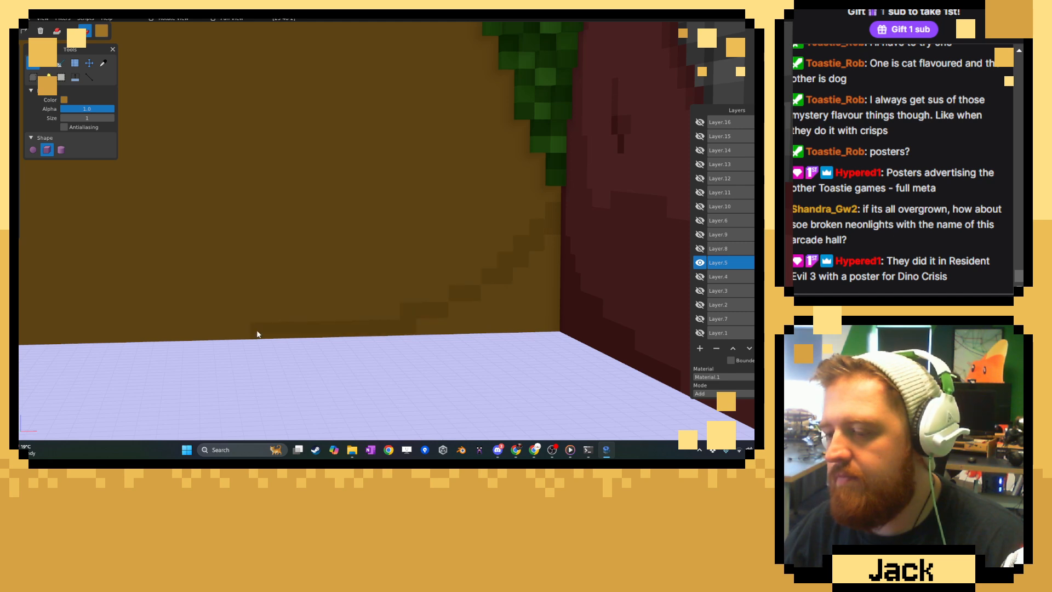
mouse_move(504, 282)
left_mouse_down()
mouse_move(545, 259)
mouse_move(563, 222)
mouse_move(544, 323)
mouse_move(546, 287)
left_mouse_up()
key("ctrl+z")
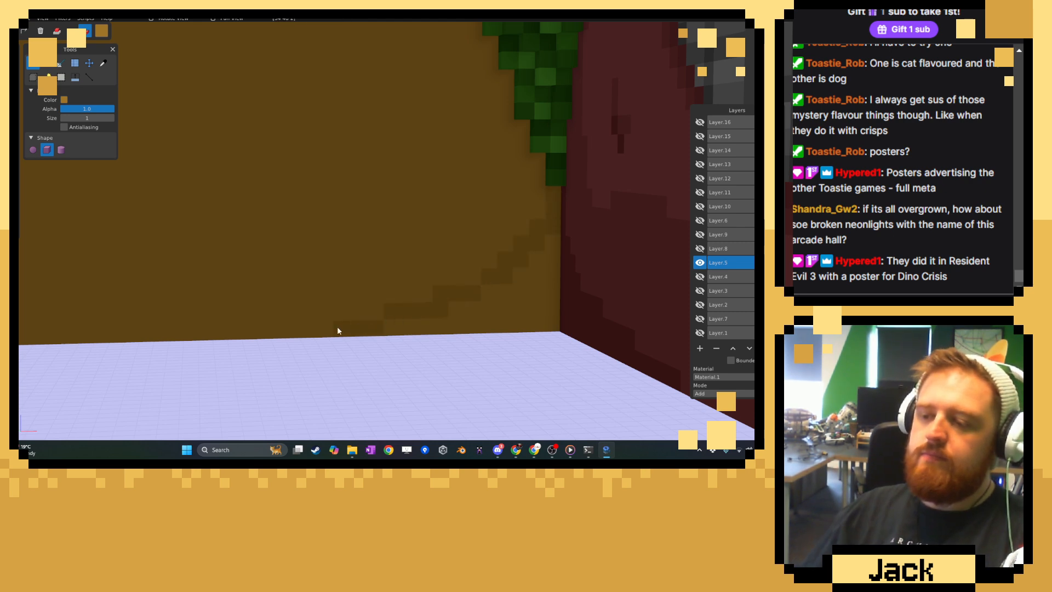
left_click_drag(385, 329, 492, 328)
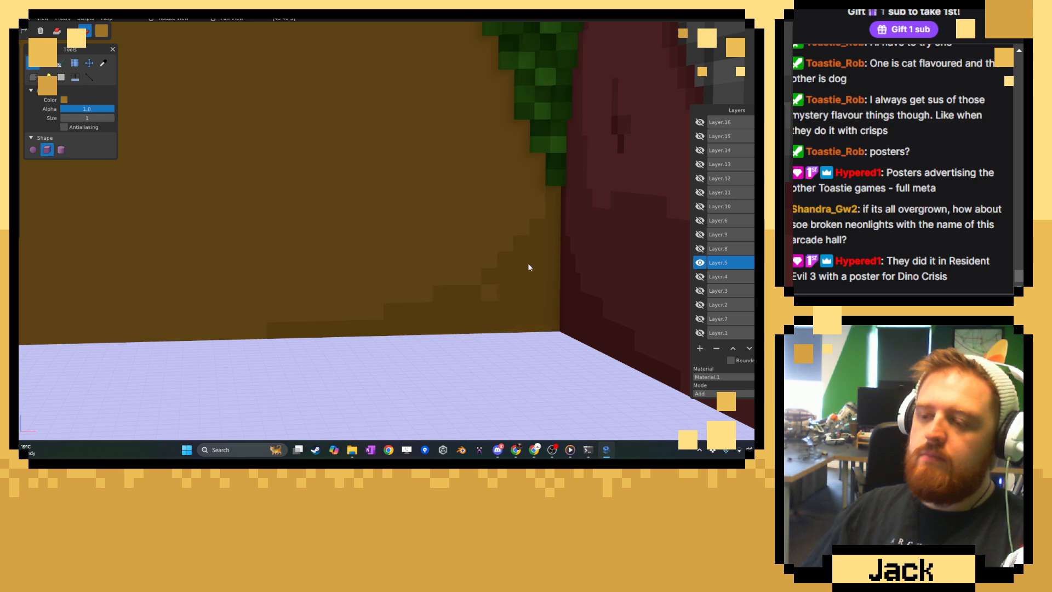
scroll(226, 259, "down", 10)
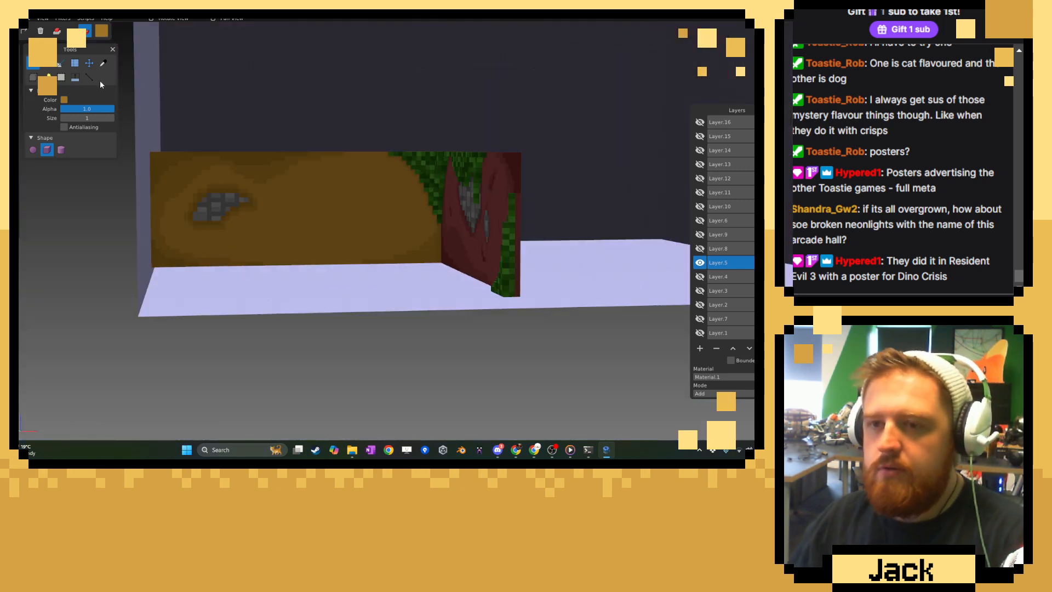
Sample the darkest brown and paint a smaller stepped shadow inside the mid-brown one in the lower corner.
left_click(103, 65)
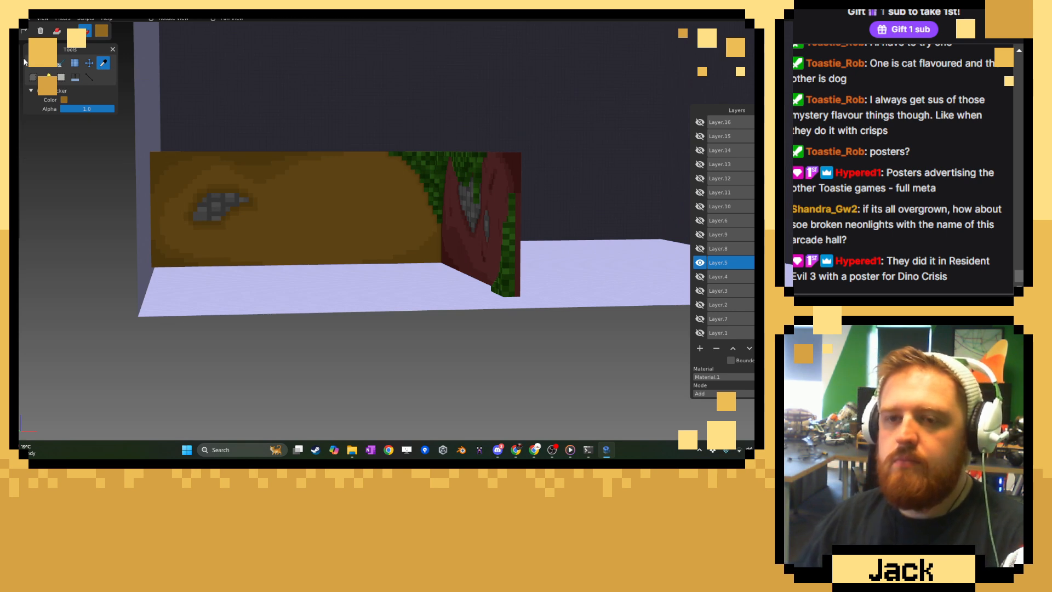
left_click(32, 63)
scroll(406, 271, "up", 10)
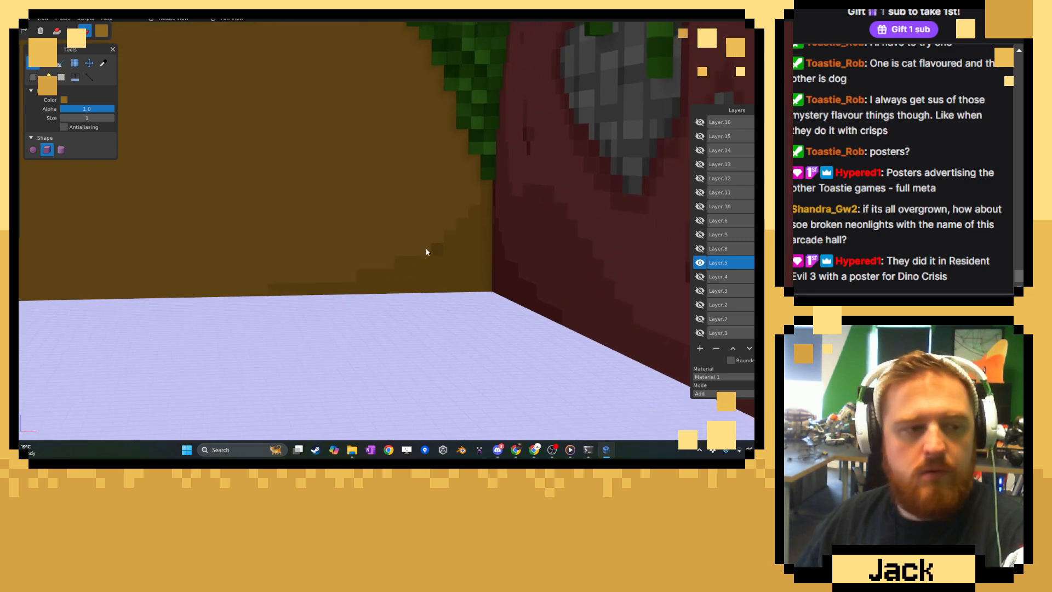
scroll(405, 221, "up", 3)
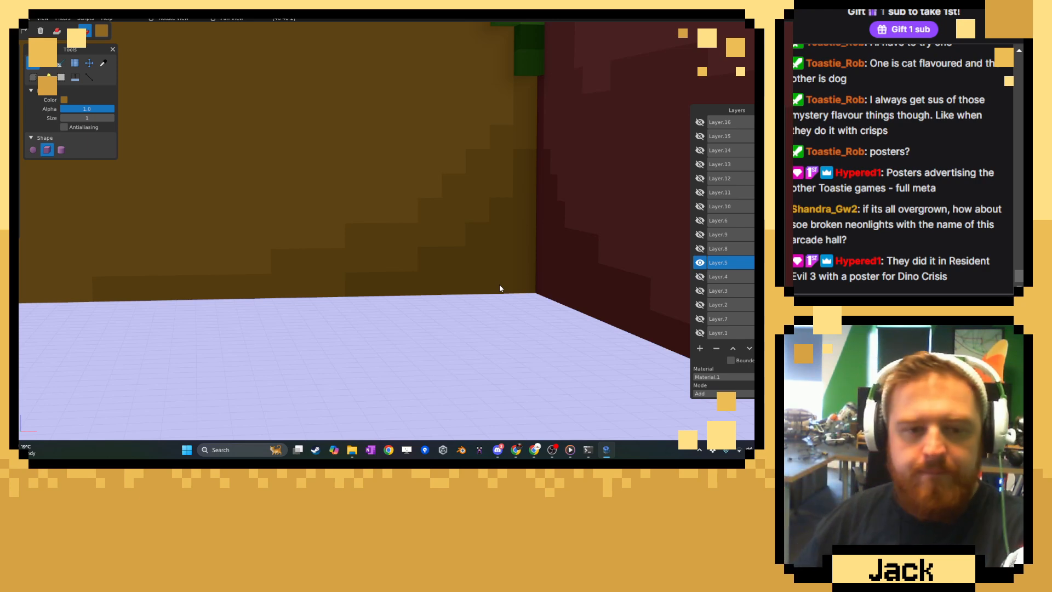
scroll(532, 270, "down", 8)
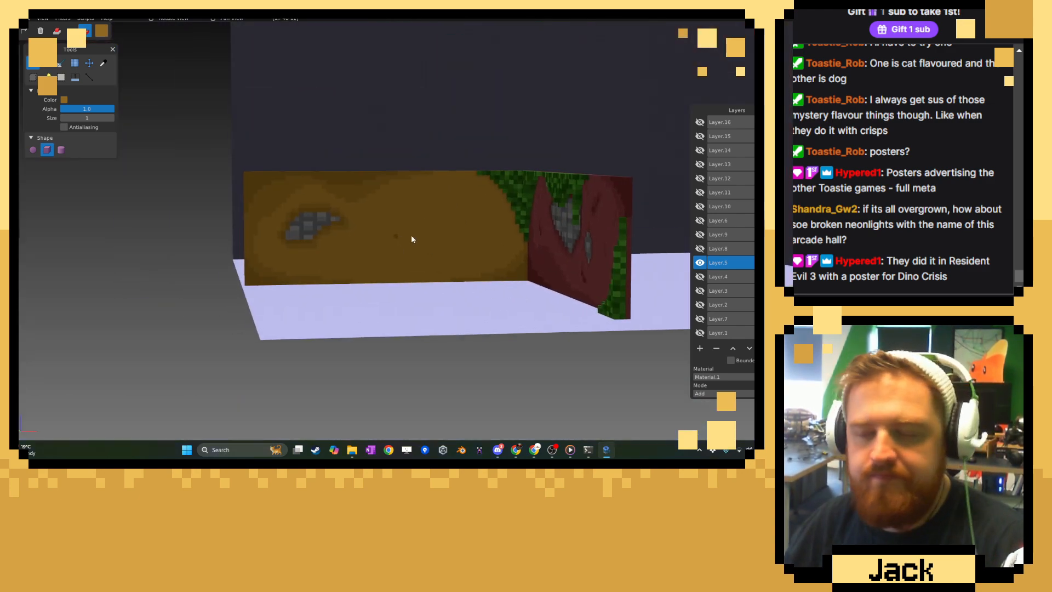
Sample the mid-brown shading and paint small stepped crack marks around the grey patch and high on the brown wall, undoing a stray stroke.
middle_click_drag(413, 240, 518, 246)
scroll(505, 252, "up", 5)
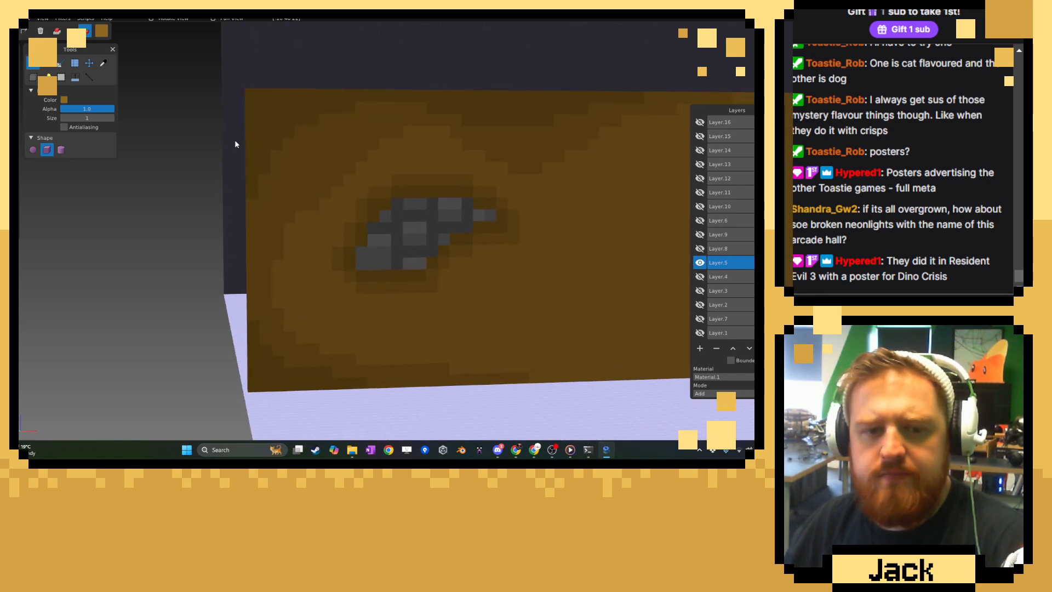
left_click(103, 63)
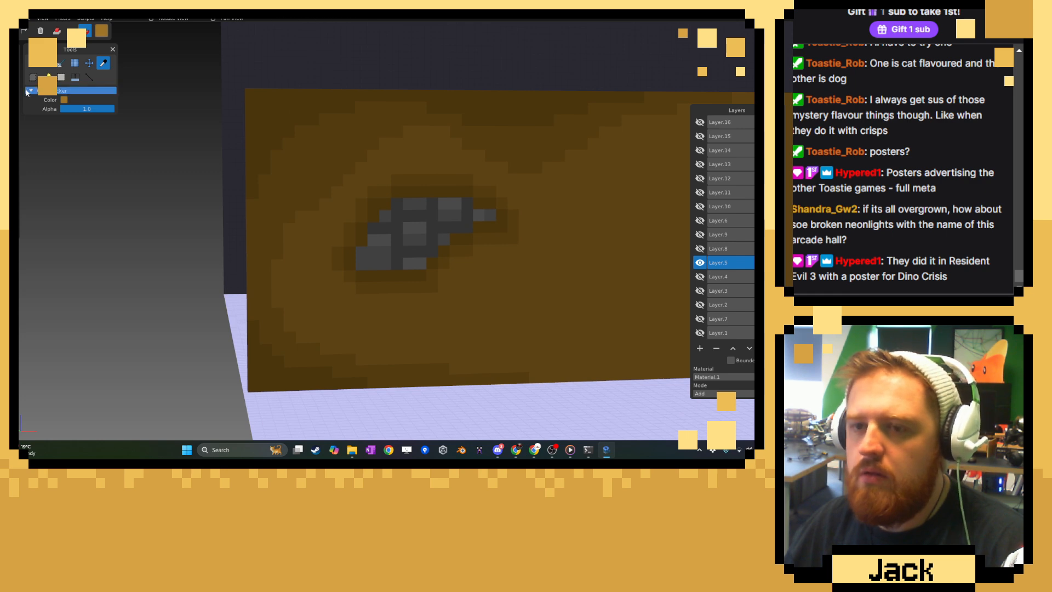
left_click(33, 63)
scroll(382, 342, "up", 5)
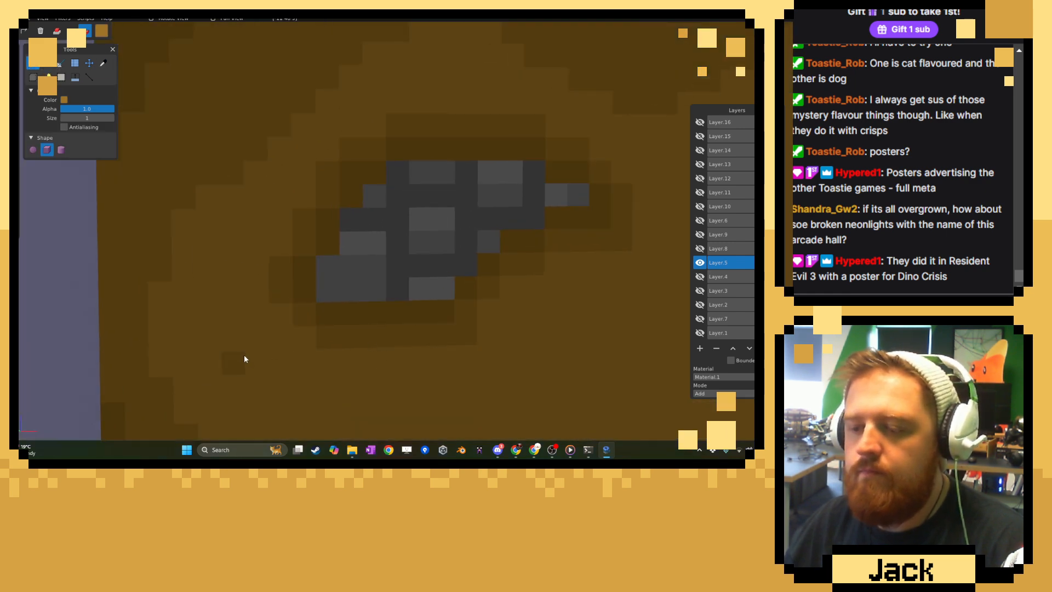
left_click_drag(244, 359, 253, 399)
key("ctrl+z")
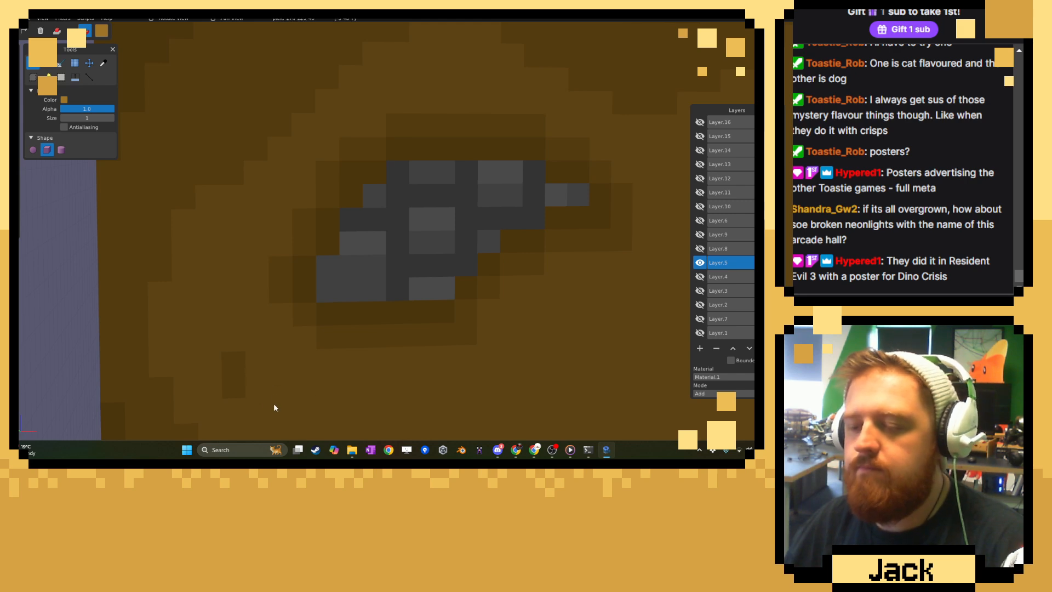
right_click_drag(550, 342, 373, 366)
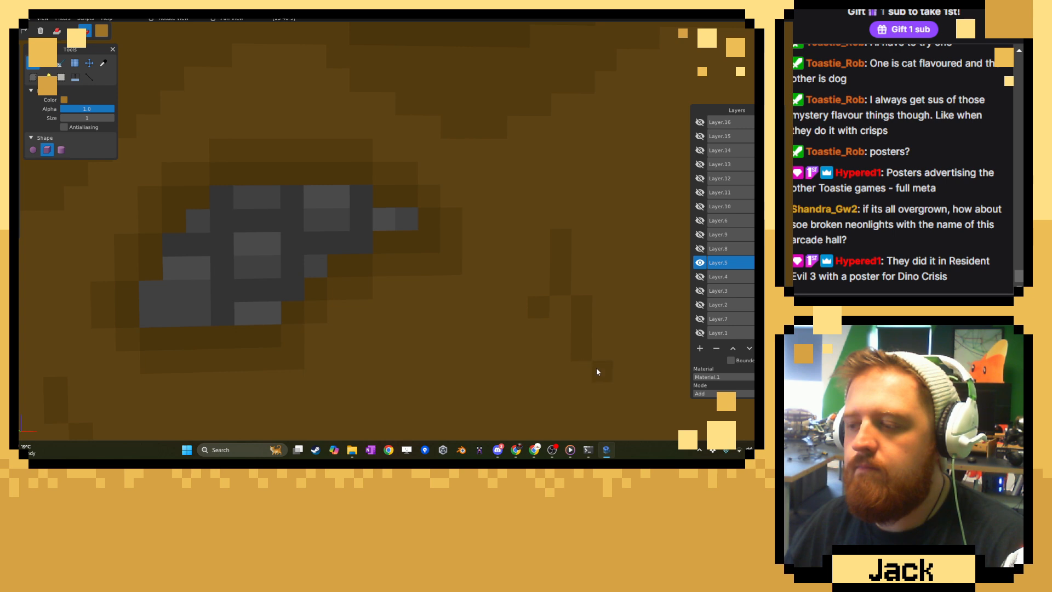
right_click_drag(575, 171, 513, 188)
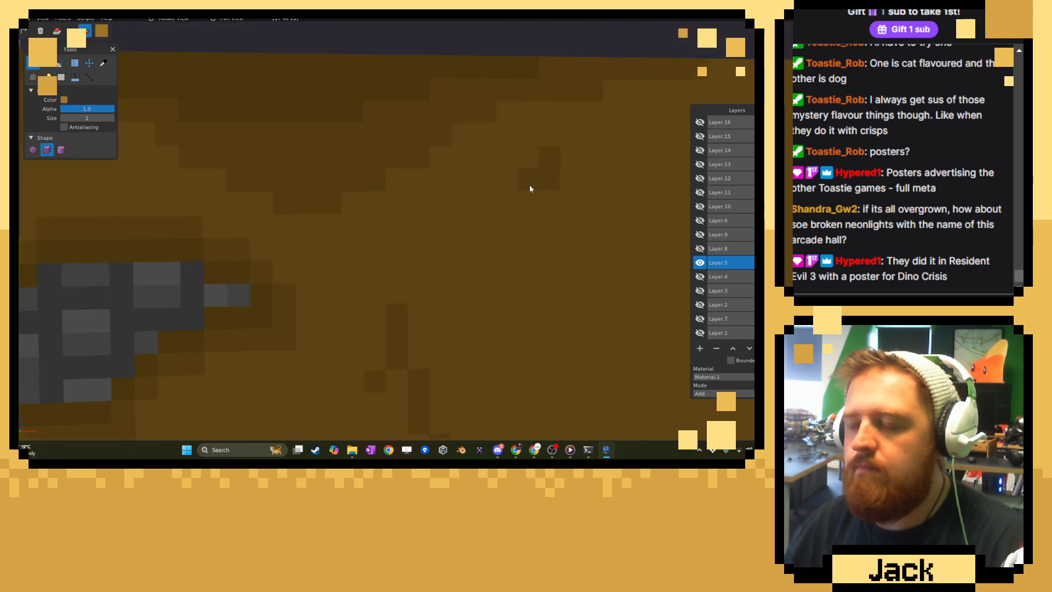
Paint more small mid-brown crack marks on the brown wall beside the hanging vines near the red wall corner.
scroll(529, 195, "down", 5)
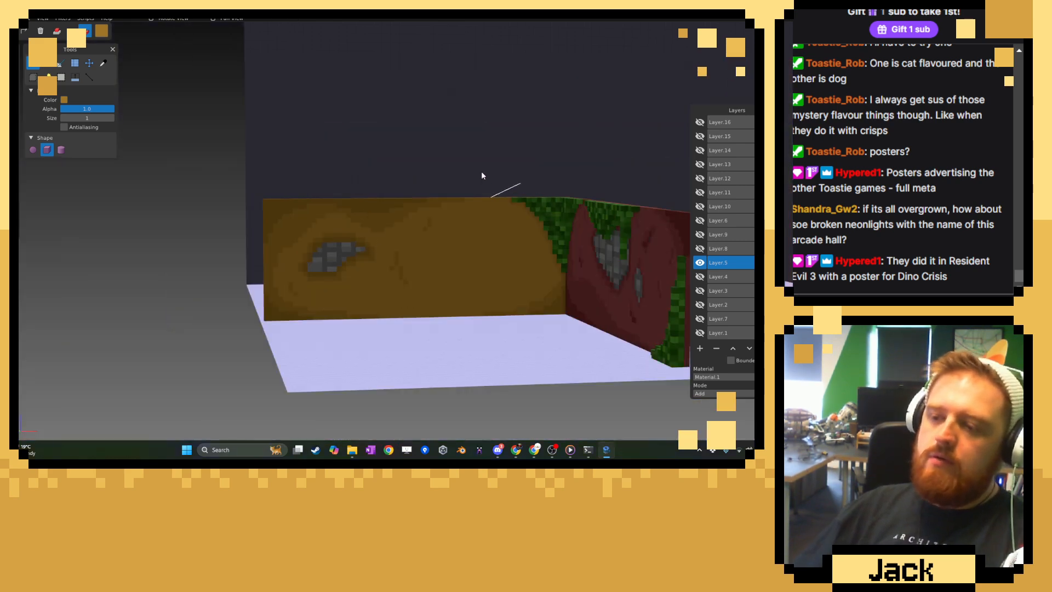
right_click_drag(481, 172, 462, 166)
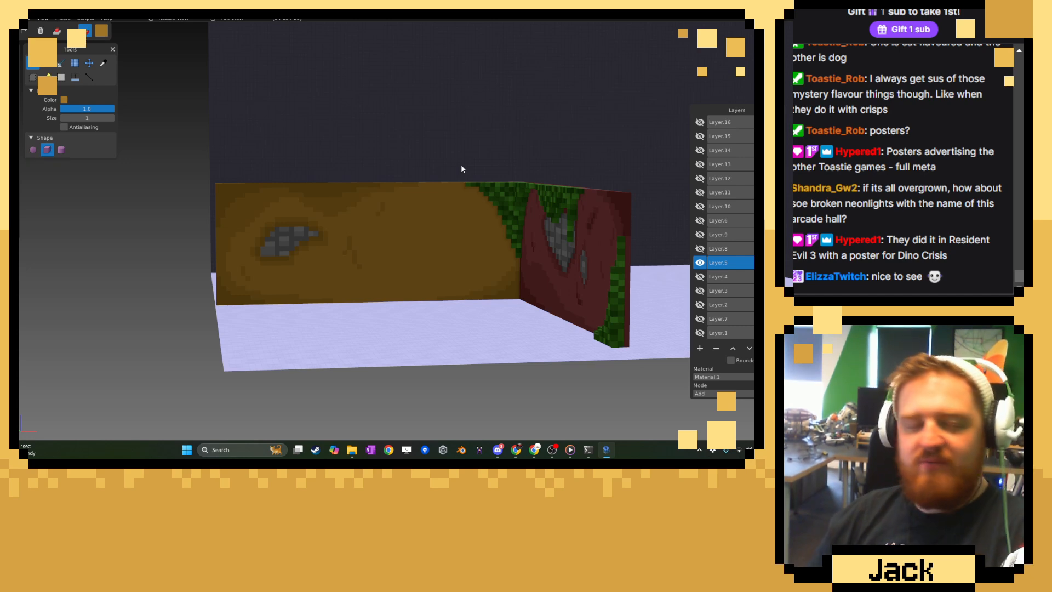
scroll(501, 189, "down", 2)
middle_click_drag(503, 192, 468, 235)
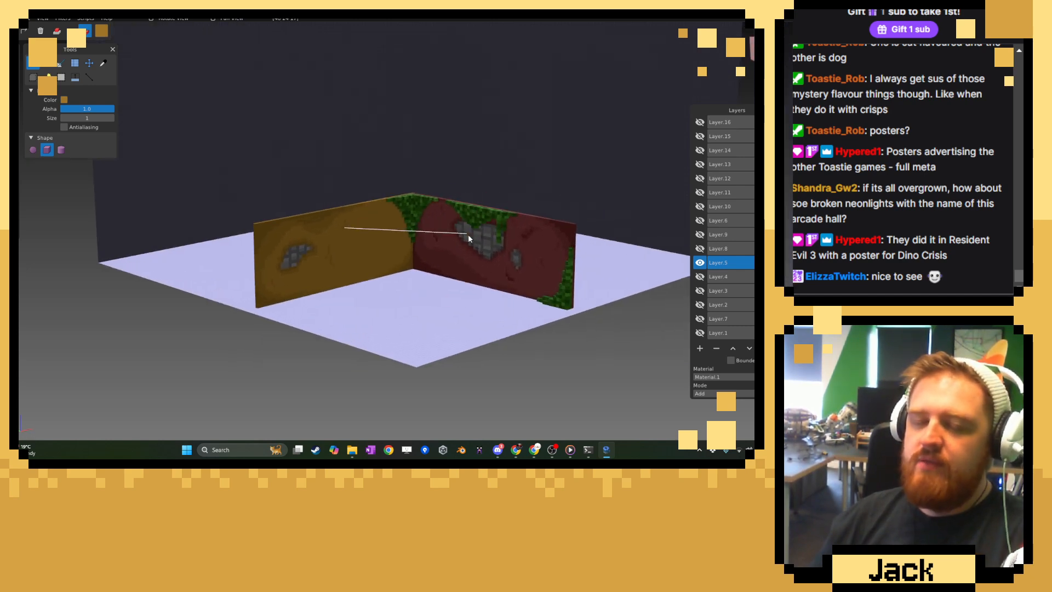
scroll(468, 235, "up", 2)
scroll(468, 236, "up", 5)
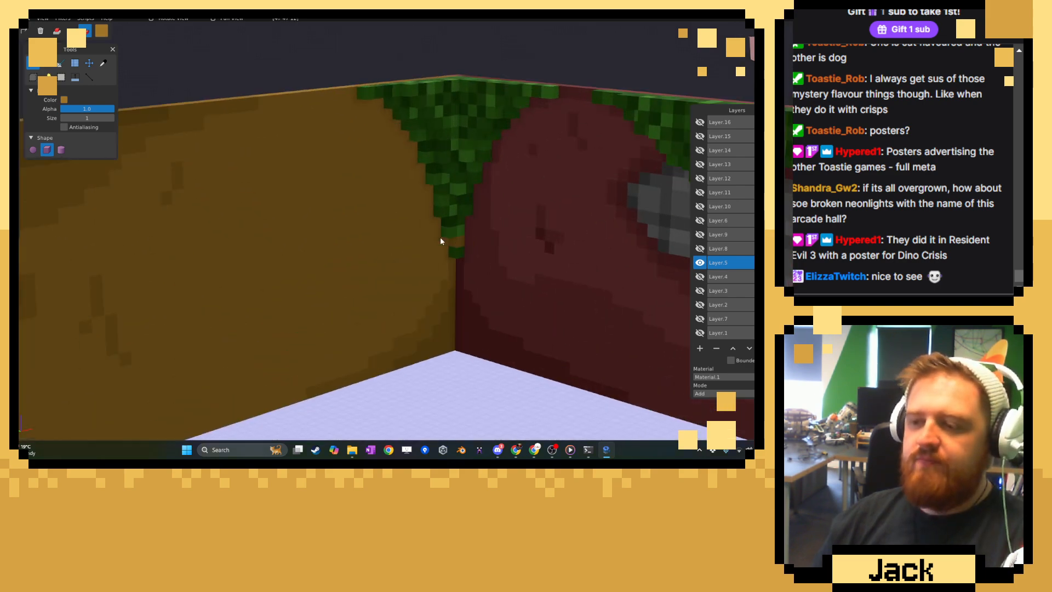
scroll(385, 233, "up", 2)
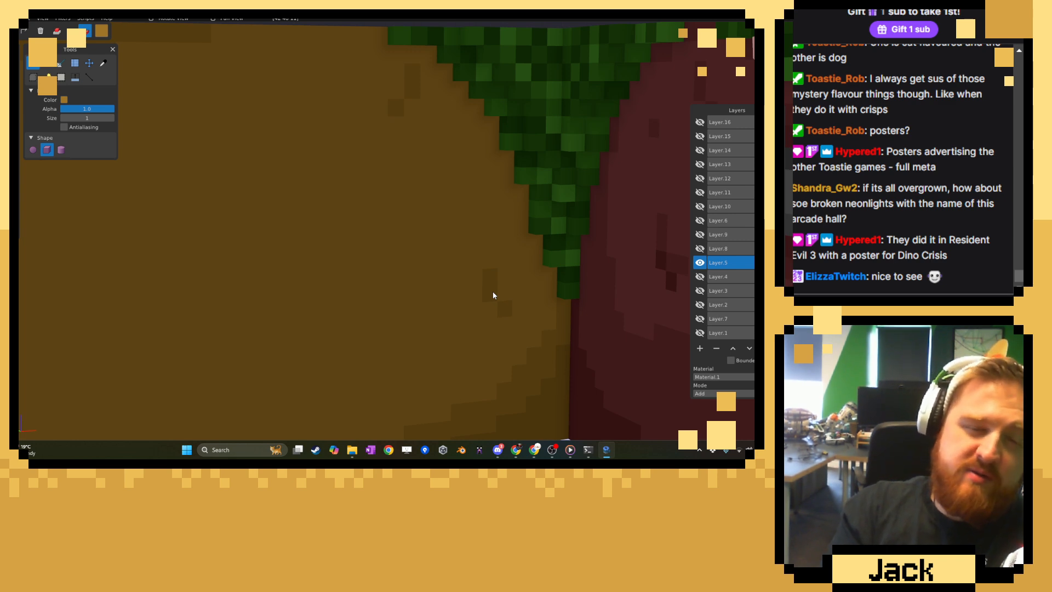
left_click(591, 328)
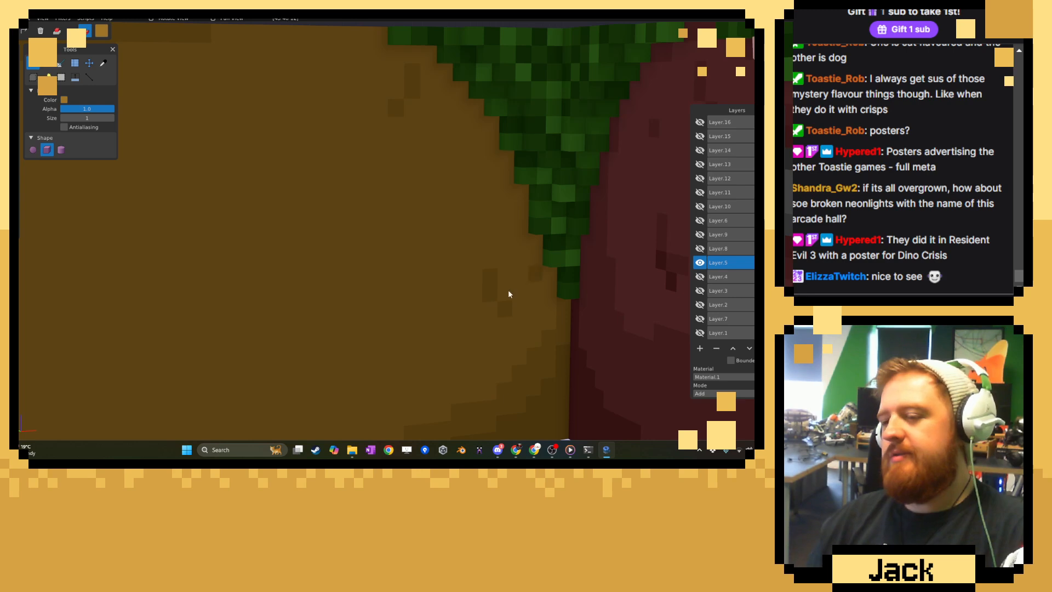
Sample the darkest brown and add darker blocks to each of the small crack marks across the brown wall.
scroll(508, 290, "down", 6)
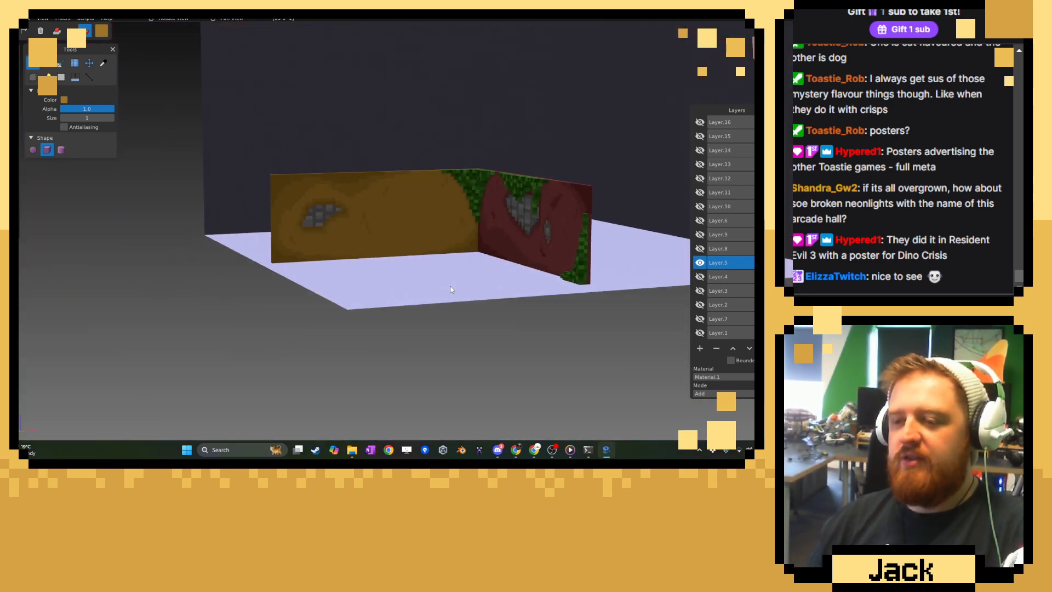
scroll(449, 285, "up", 5)
left_click(103, 63)
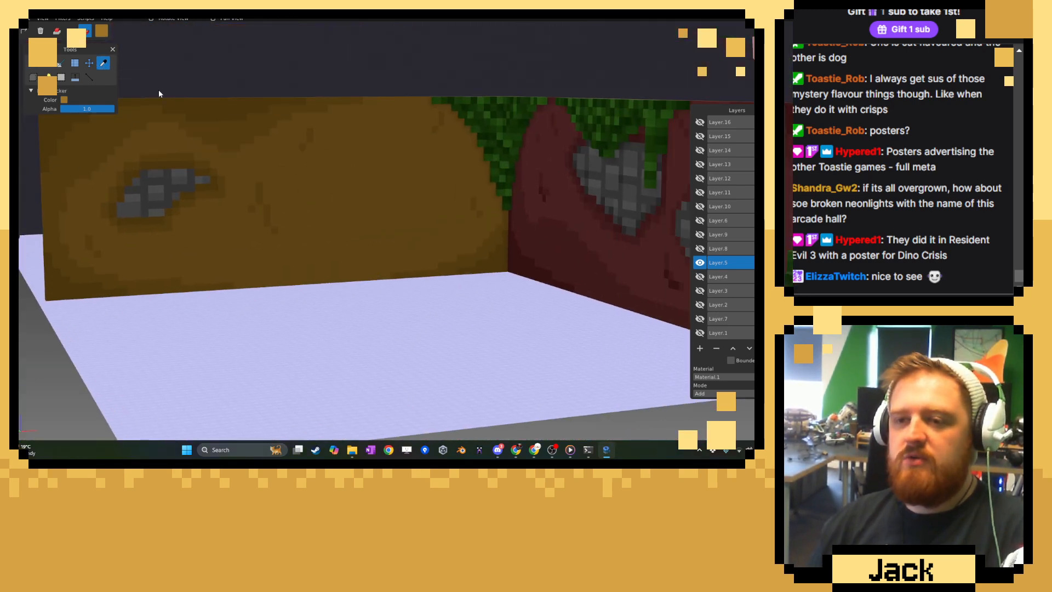
key("b")
scroll(348, 181, "up", 6)
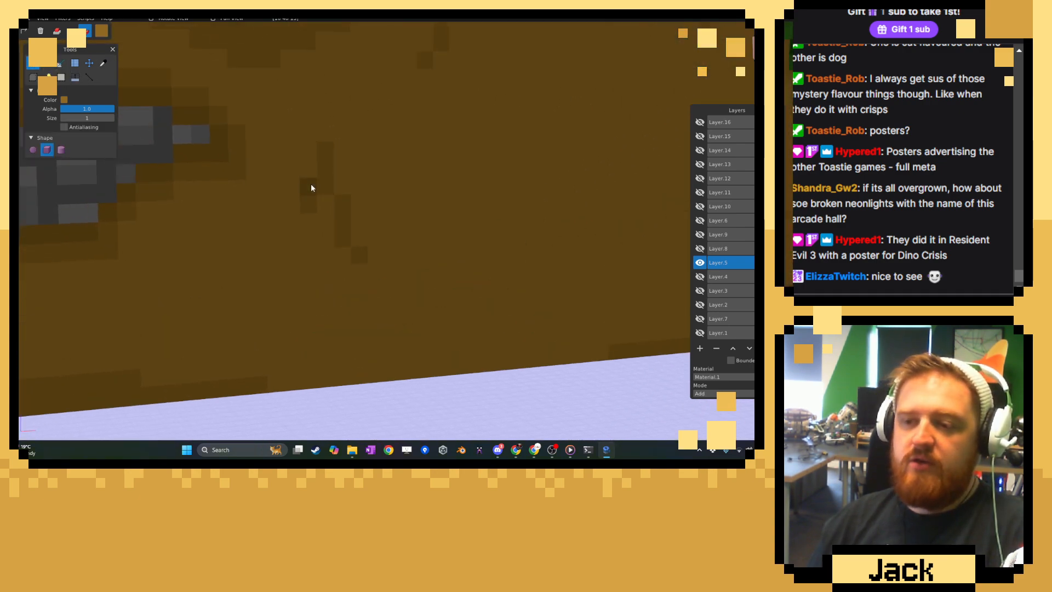
left_click_drag(311, 183, 307, 179)
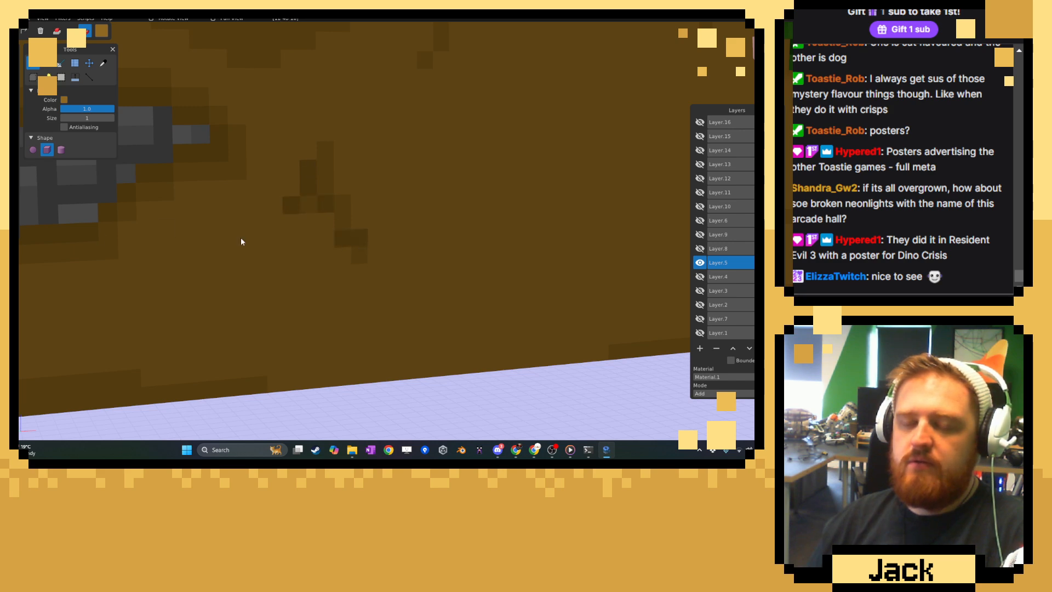
middle_click_drag(242, 238, 335, 243)
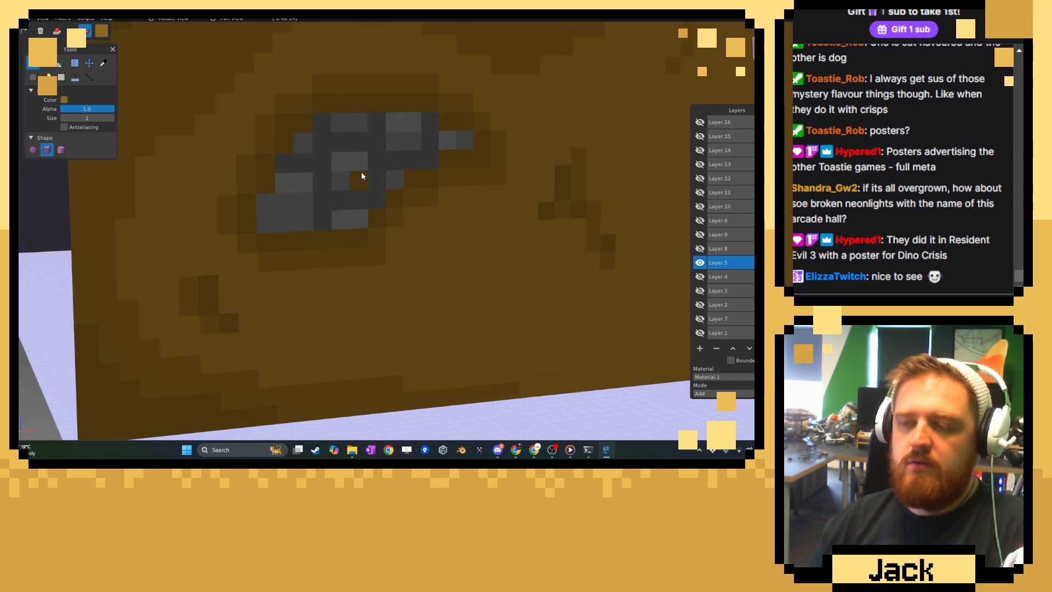
middle_click_drag(361, 175, 287, 252)
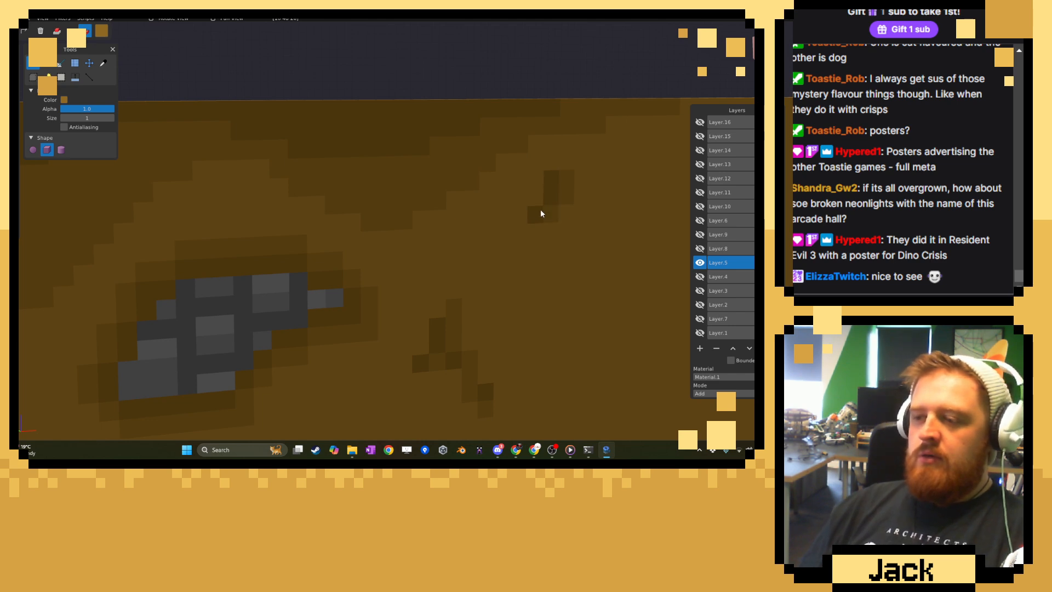
middle_click_drag(564, 207, 358, 218)
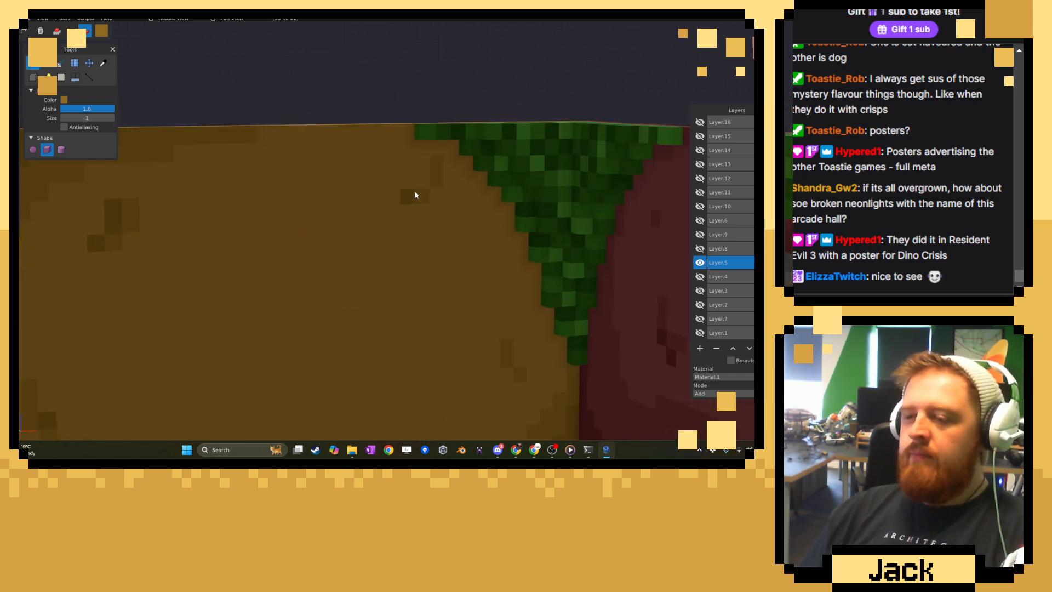
middle_click_drag(501, 321, 417, 217)
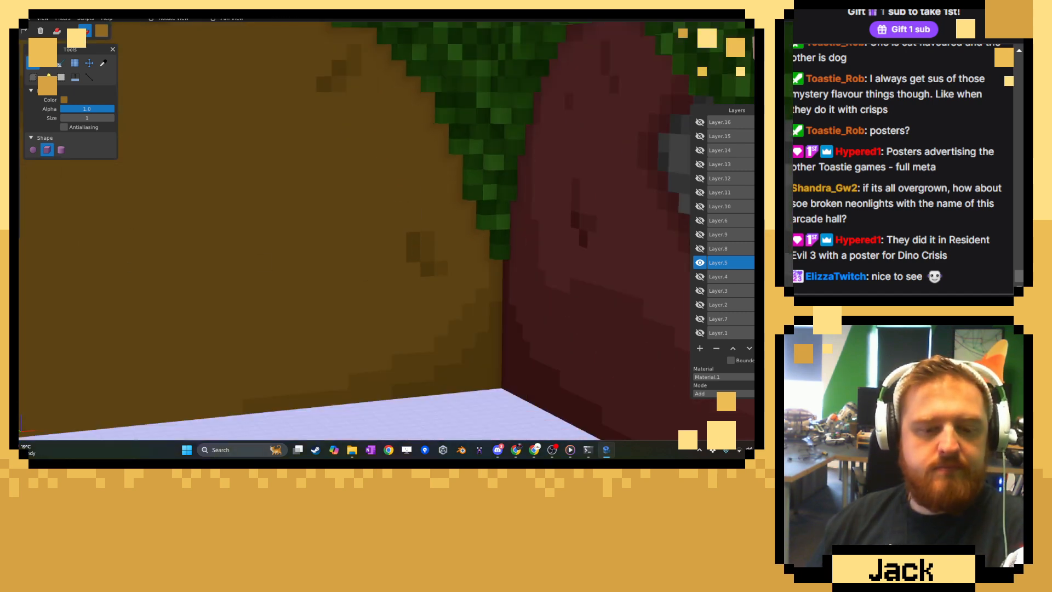
Make all the hidden layers visible again, from Layer.1 up to Layer.16.
left_click(700, 276)
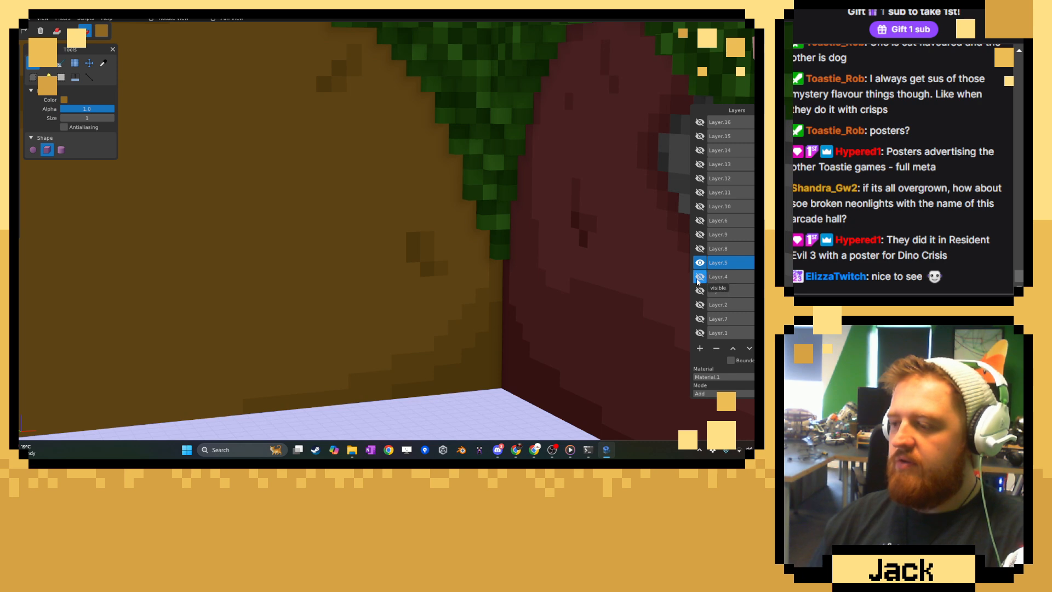
left_click(700, 290)
left_click(702, 305)
left_click(701, 319)
left_click(701, 333)
left_click(701, 249)
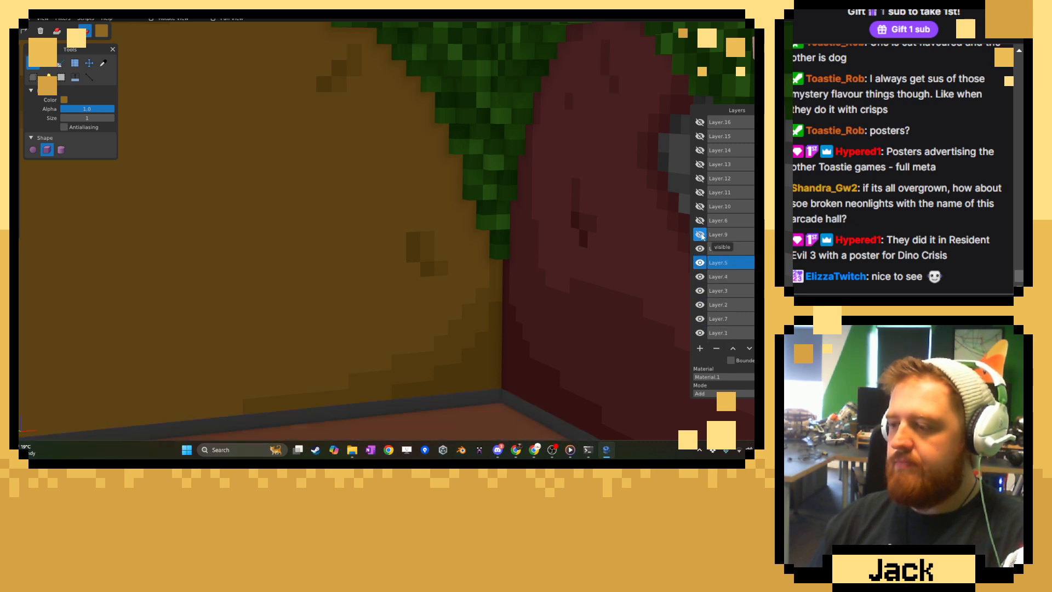
left_click(701, 235)
left_click(701, 221)
left_click(700, 206)
left_click(700, 192)
left_click(700, 178)
left_click(701, 164)
left_click(700, 150)
left_click(701, 136)
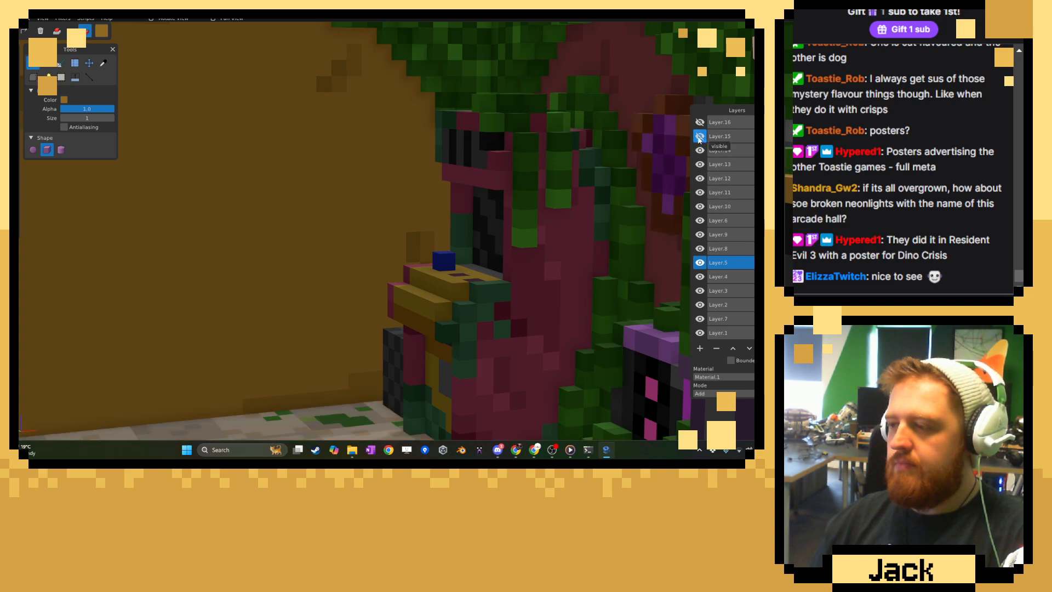
left_click(701, 122)
Examine the complete arcade model from all sides, including the neighbouring rooms and the finished brown wall.
scroll(466, 239, "down", 15)
middle_click_drag(437, 235, 525, 252)
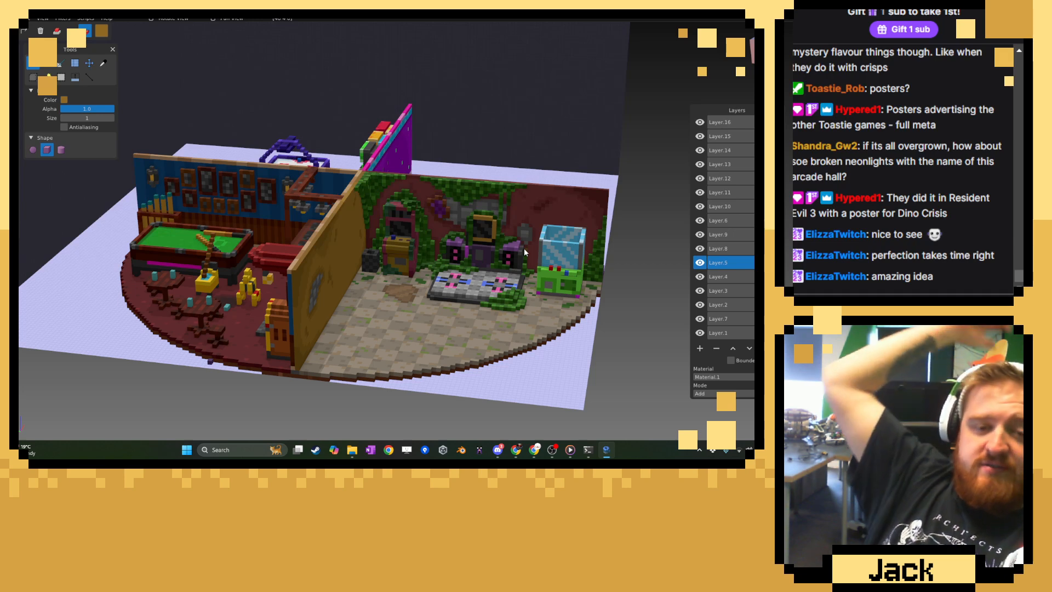
middle_click_drag(490, 232, 324, 246)
middle_click_drag(428, 245, 567, 331)
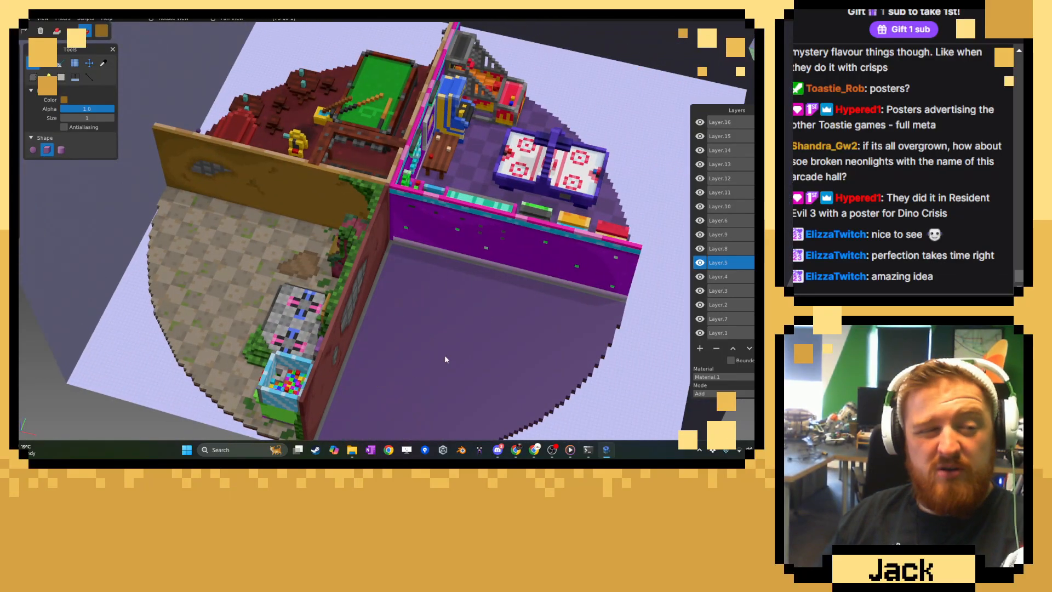
middle_click_drag(444, 353, 542, 284)
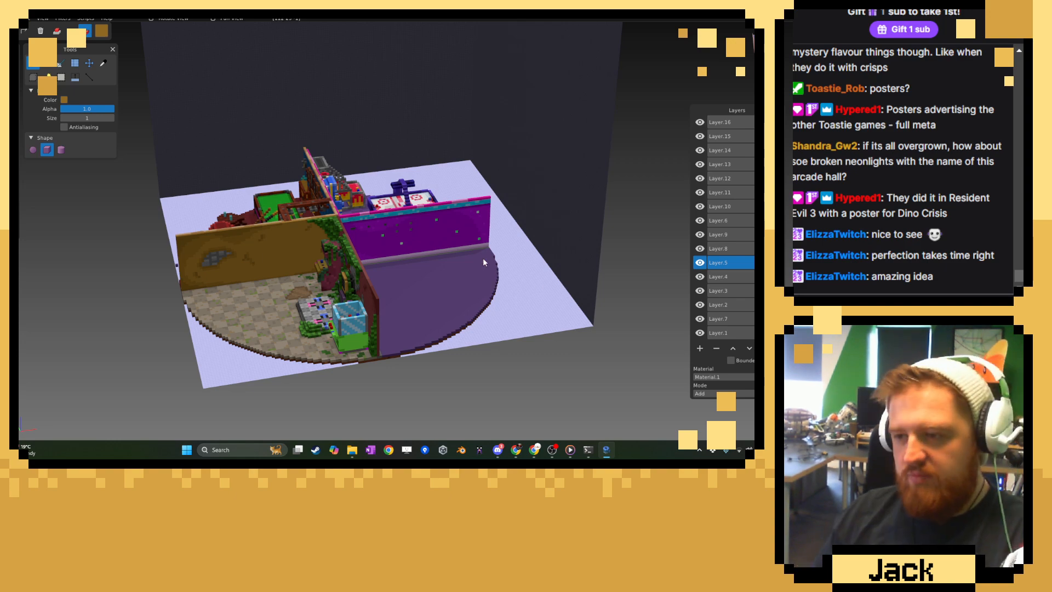
middle_click_drag(482, 258, 399, 190)
right_click_drag(466, 233, 317, 175)
scroll(384, 187, "up", 7)
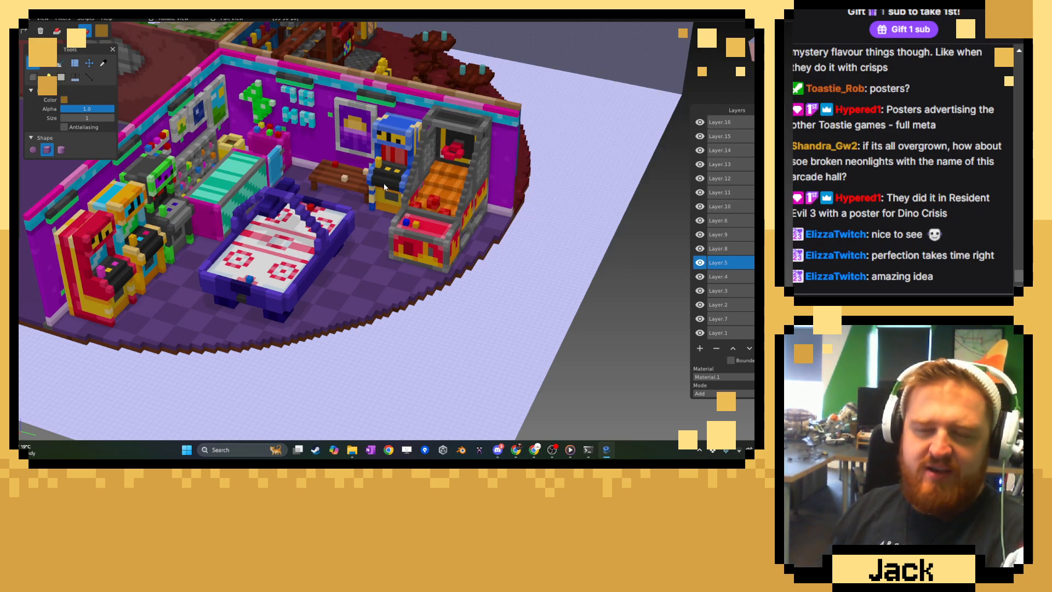
scroll(384, 188, "down", 6)
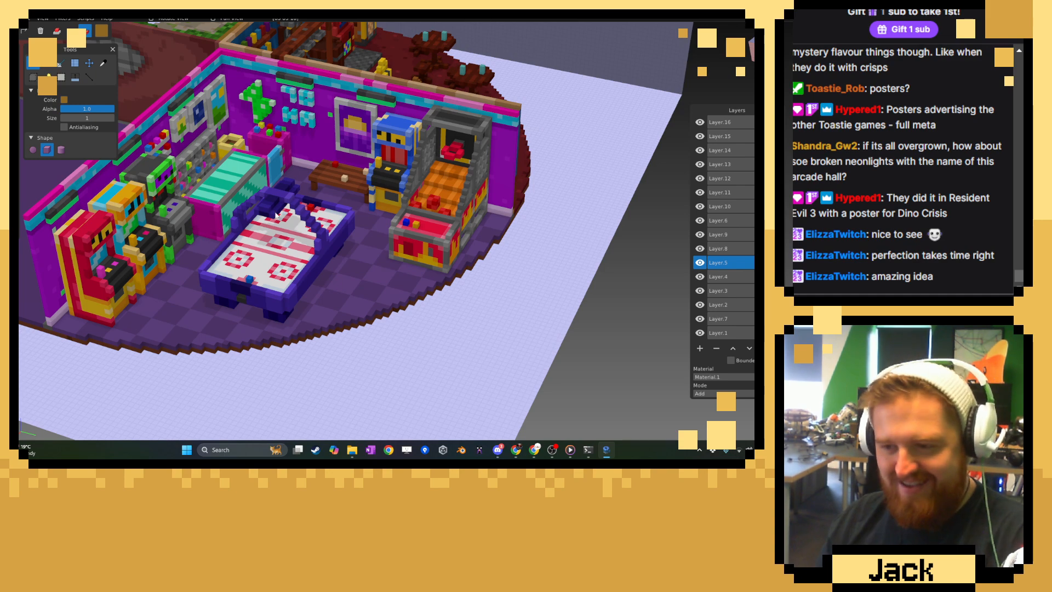
middle_click_drag(275, 186, 329, 203)
scroll(422, 177, "up", 8)
right_click_drag(327, 203, 461, 107)
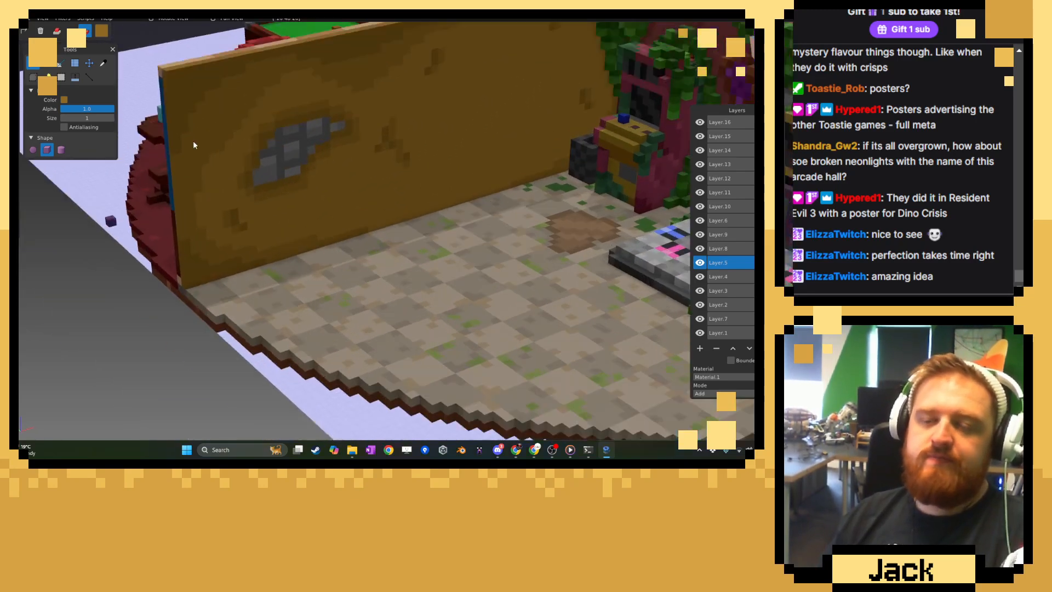
scroll(193, 144, "up", 3)
right_click_drag(337, 148, 253, 181)
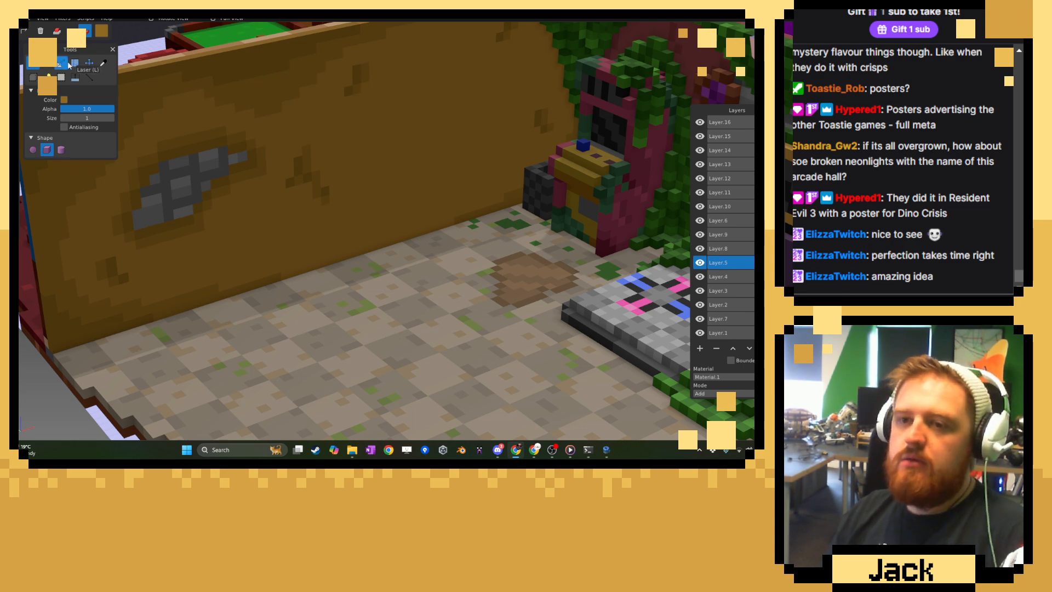
Change the brush colour to a darker reddish brown.
left_click(64, 100)
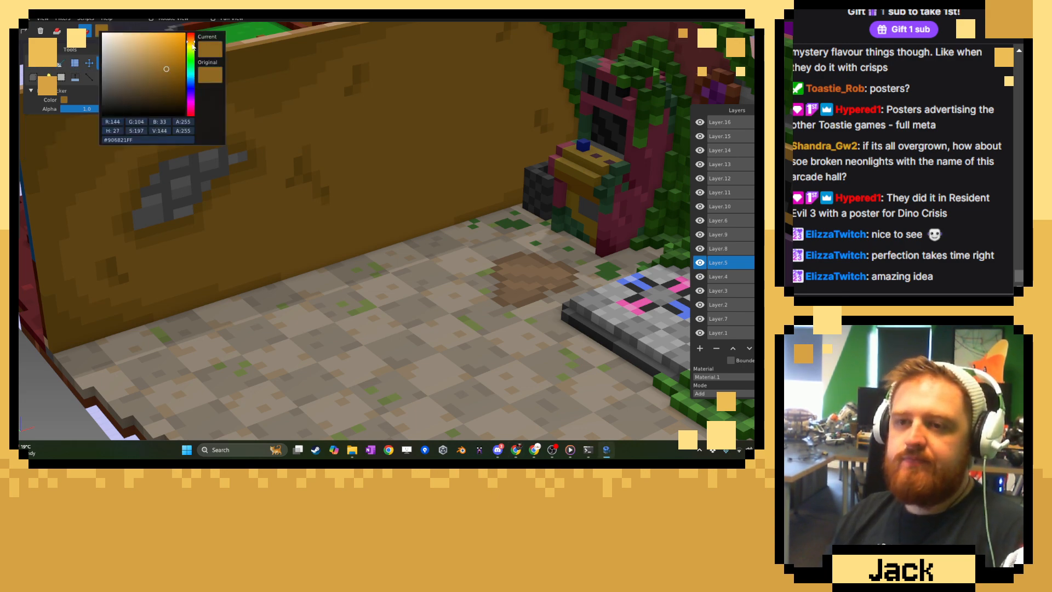
left_click_drag(193, 46, 156, 78)
left_click(188, 39)
Add a new layer above Layer.16 and activate the Brush tool facing the brown wall beside the pink arcade machine.
left_click(720, 121)
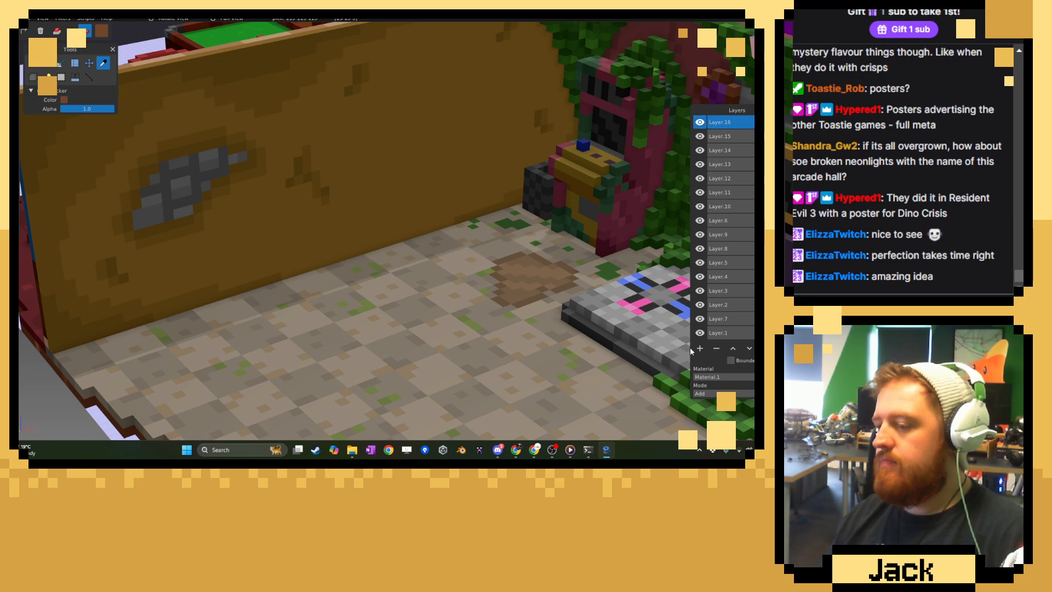
left_click(699, 349)
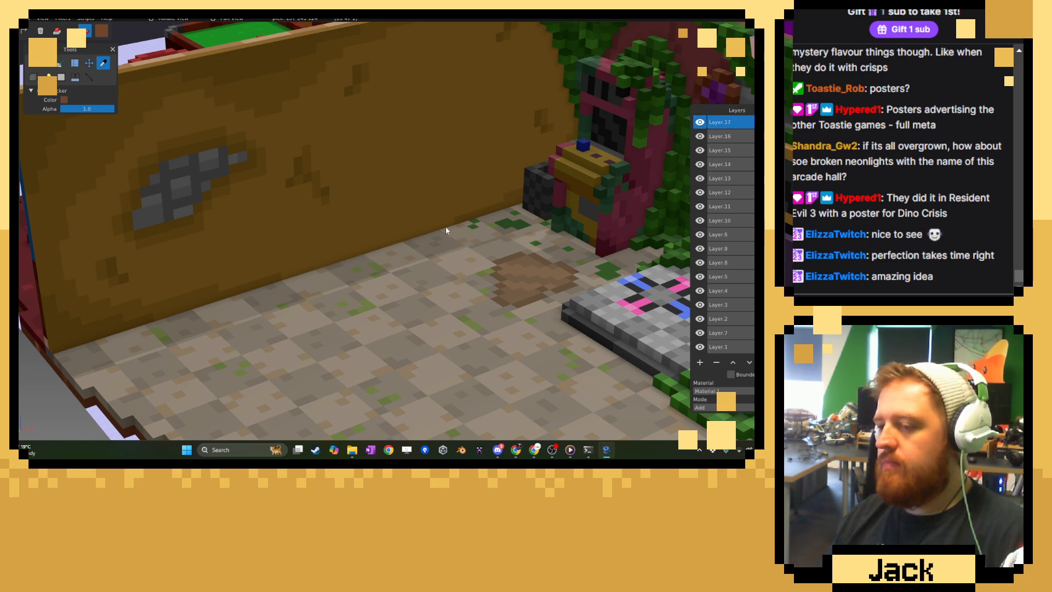
scroll(437, 222, "down", 8)
middle_click_drag(437, 223, 511, 208)
scroll(510, 207, "up", 6)
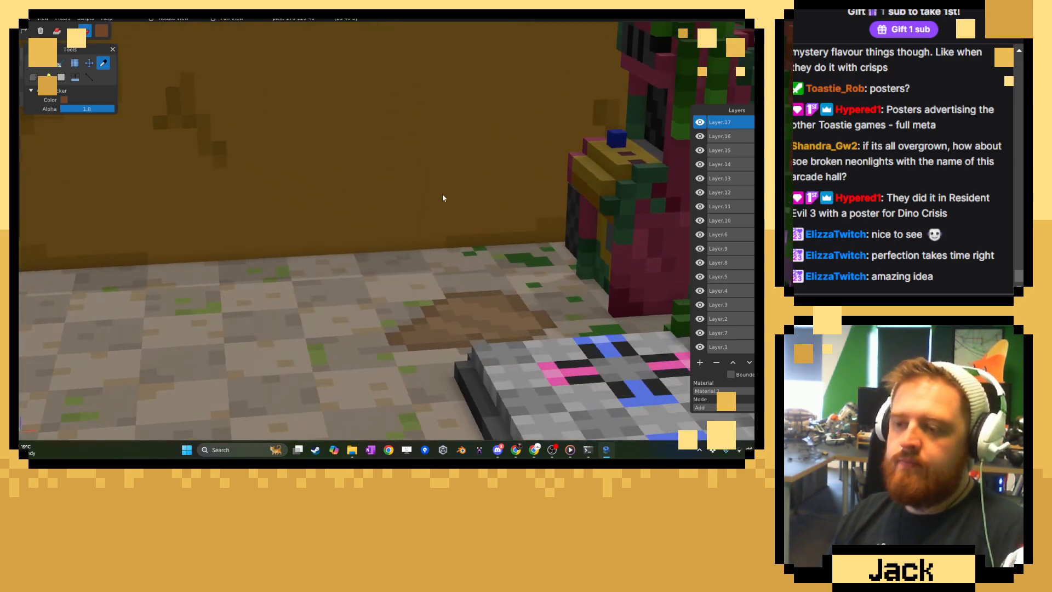
right_click_drag(443, 198, 395, 231)
left_click(33, 63)
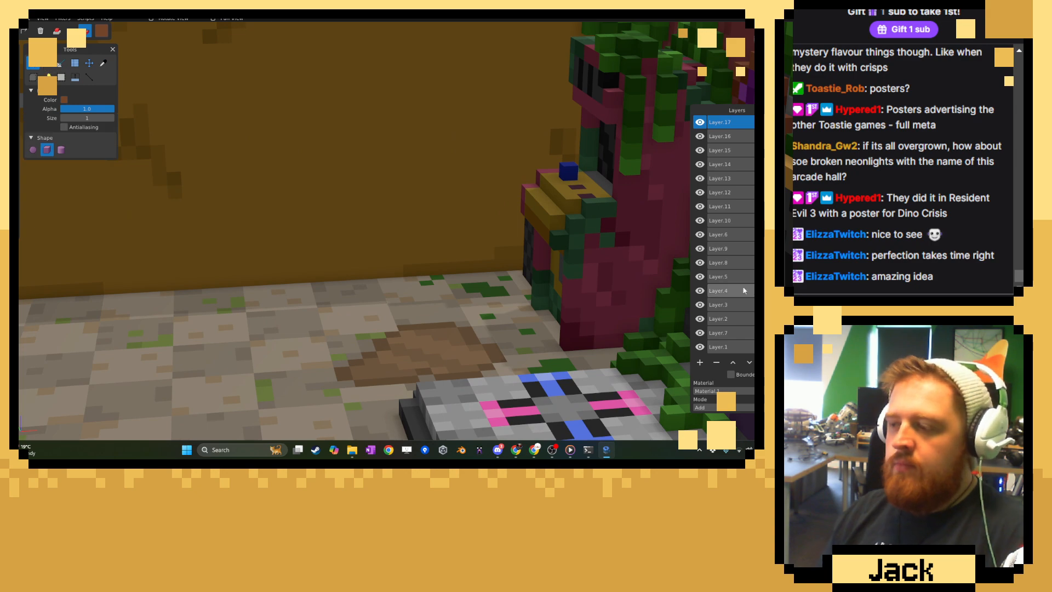
Toggle lower layers off and on to find the one holding the brown wall, and make Layer.5 the active layer.
left_click(702, 263)
left_click(702, 262)
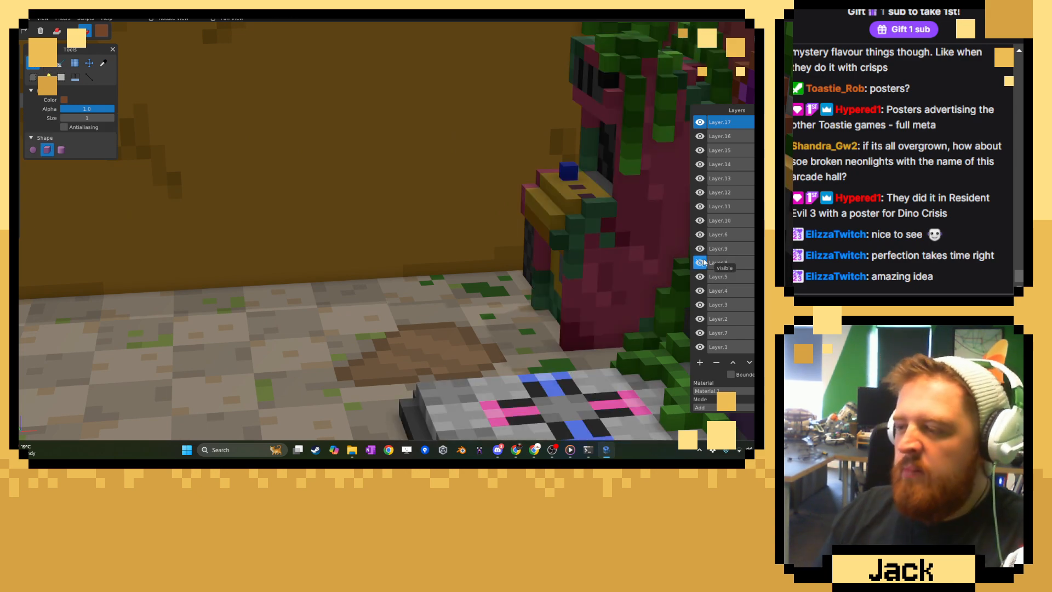
left_click(702, 276)
left_click(703, 276)
left_click(718, 277)
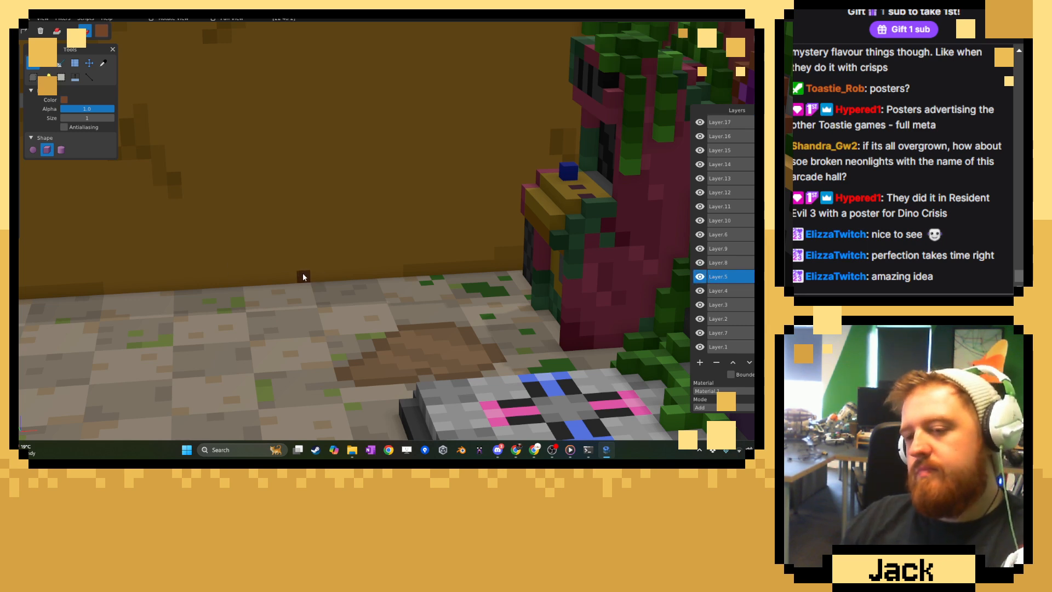
Paint the left post of a reddish-brown door frame up from the floor on the brown wall, and start its top beam.
left_click_drag(304, 277, 304, 235)
middle_click_drag(300, 70, 523, 237)
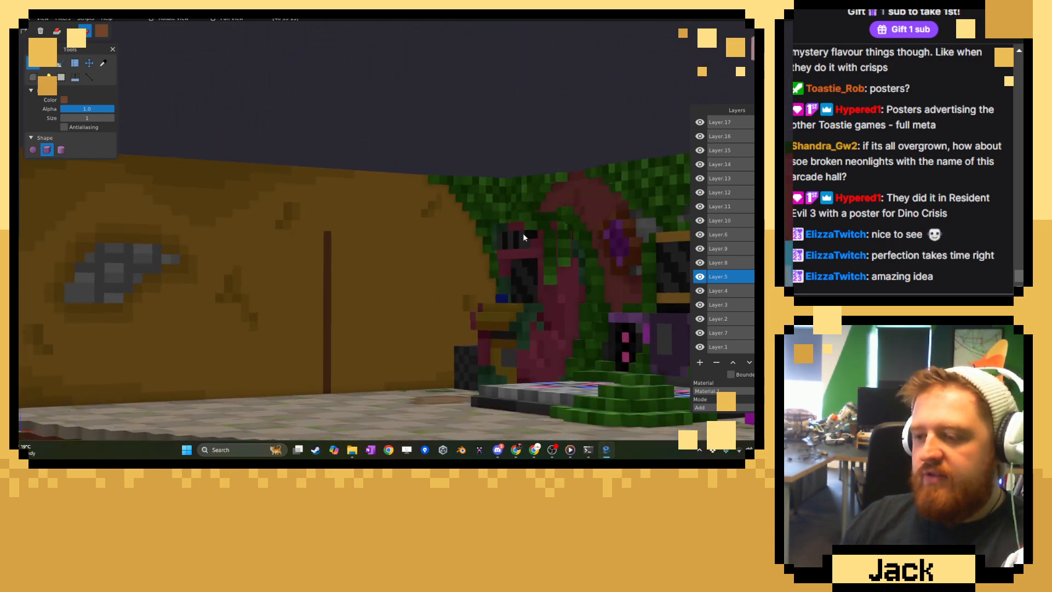
middle_click_drag(498, 309, 469, 317)
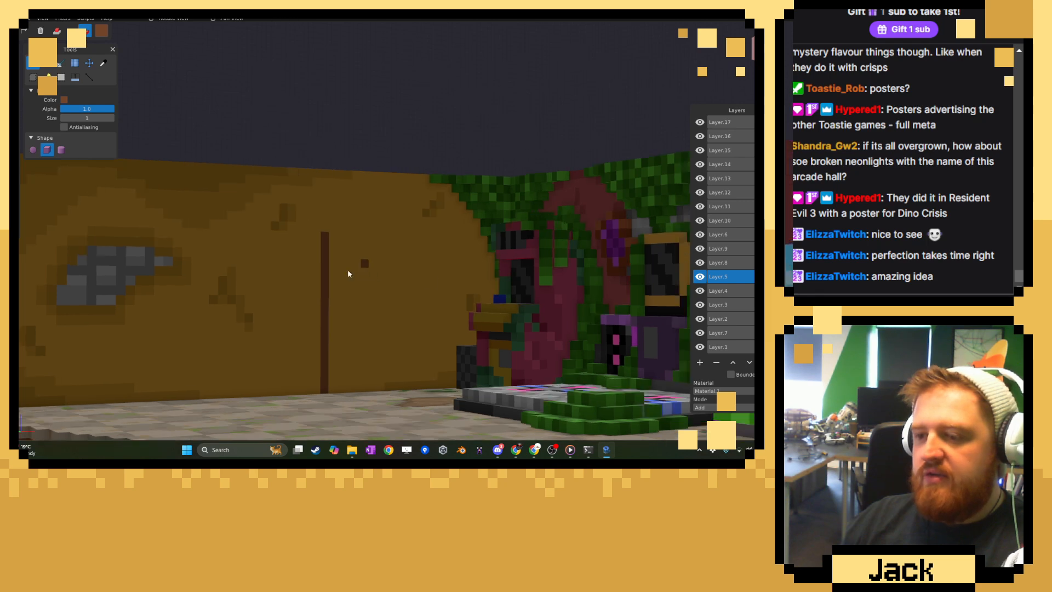
scroll(323, 260, "up", 3)
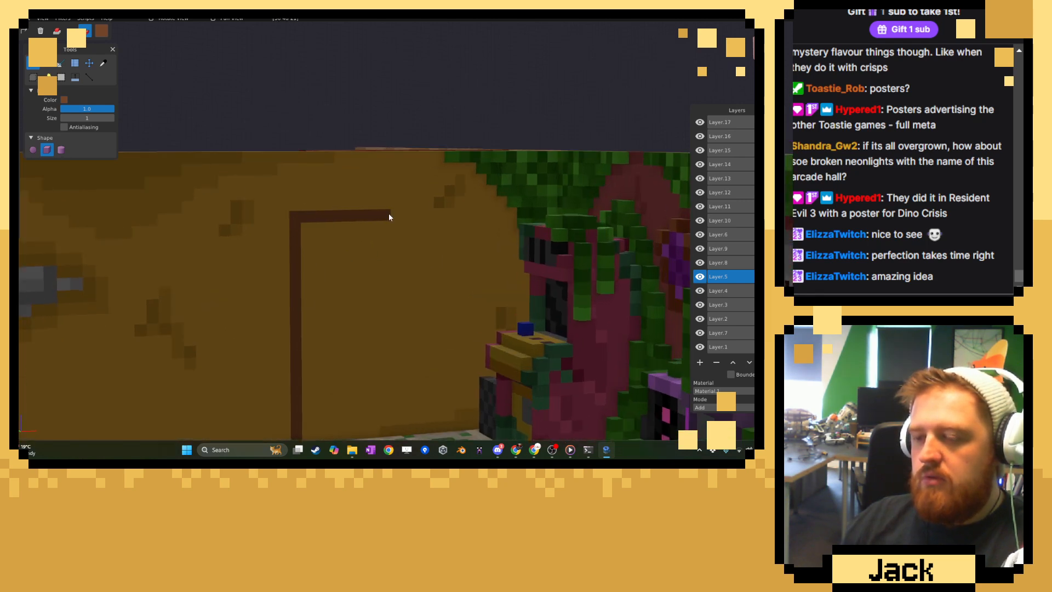
Undo the door frame's top beam, repaint it one voxel lower and paint the right post down to the floor.
key("ctrl+z")
key("ctrl+z")
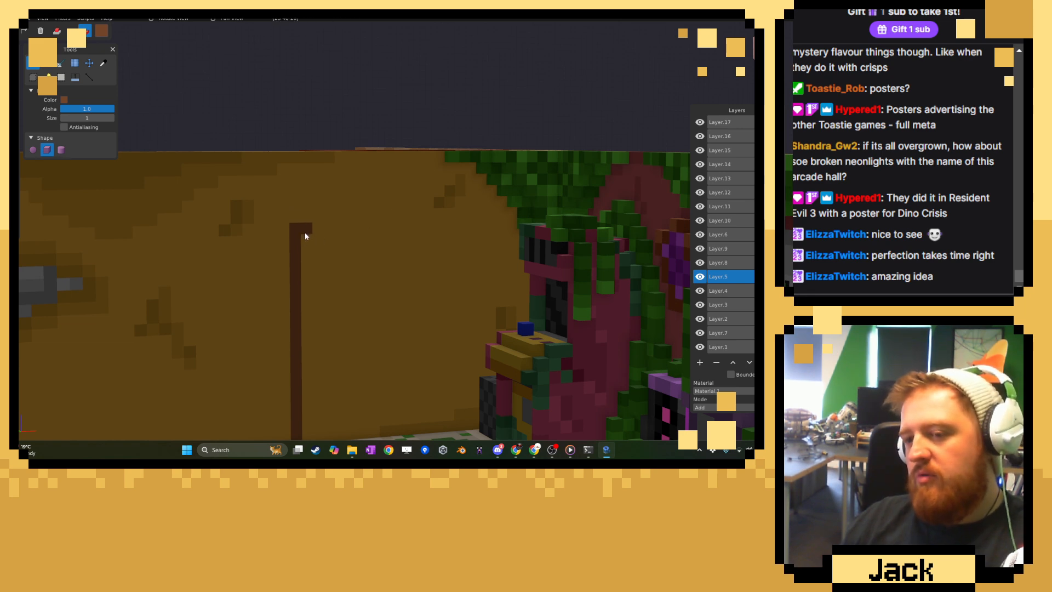
left_click_drag(389, 231, 393, 231)
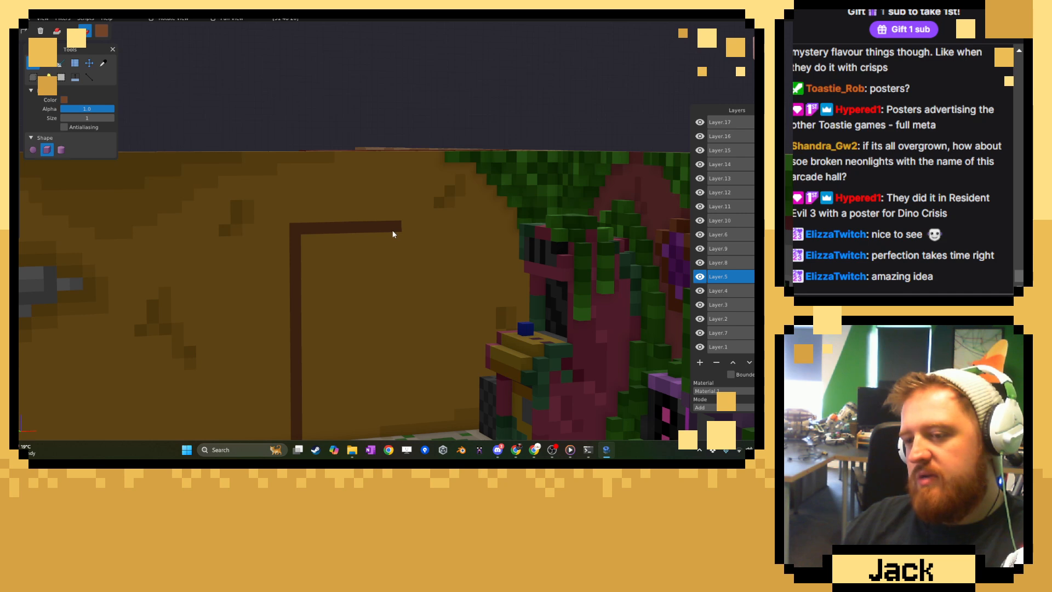
scroll(392, 297, "down", 5)
middle_click_drag(392, 297, 370, 307)
right_click_drag(370, 307, 370, 264)
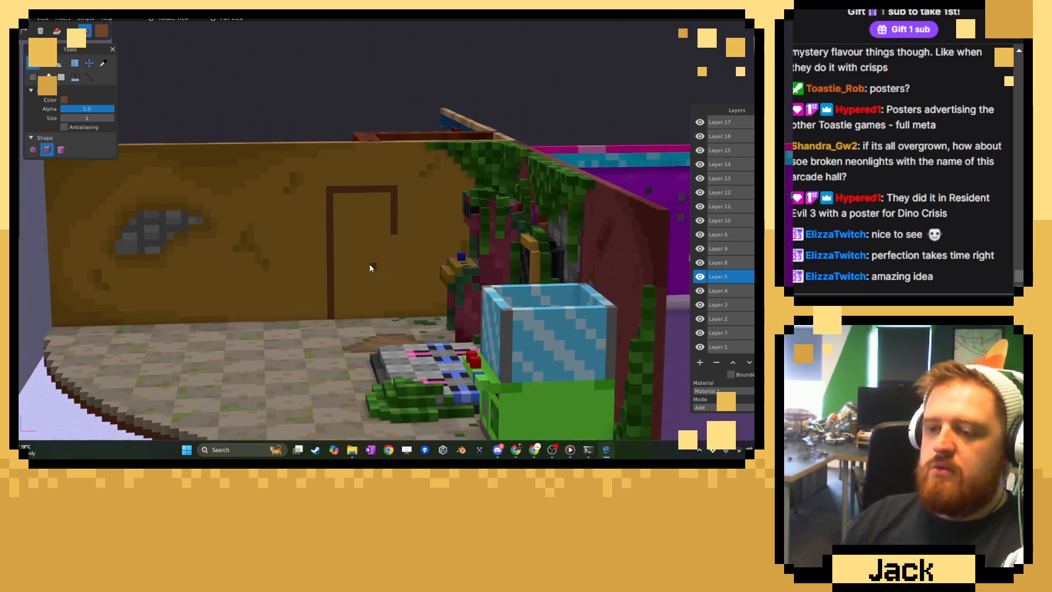
scroll(398, 231, "up", 4)
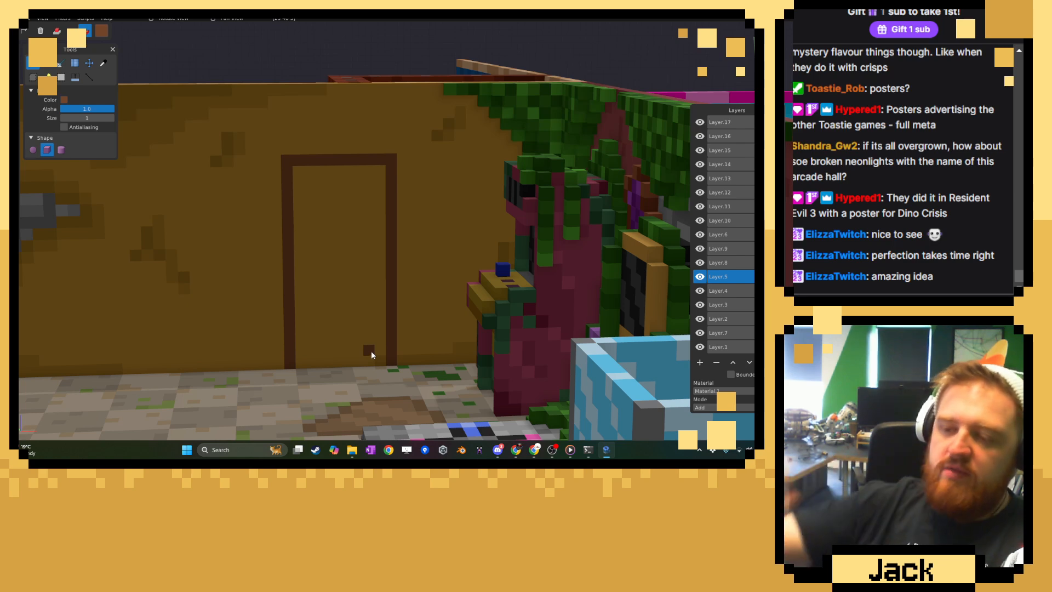
Darken the brush colour to #643B21 and paint scattered patches of it along the door frame's beam and posts.
scroll(250, 338, "up", 2)
left_click(102, 63)
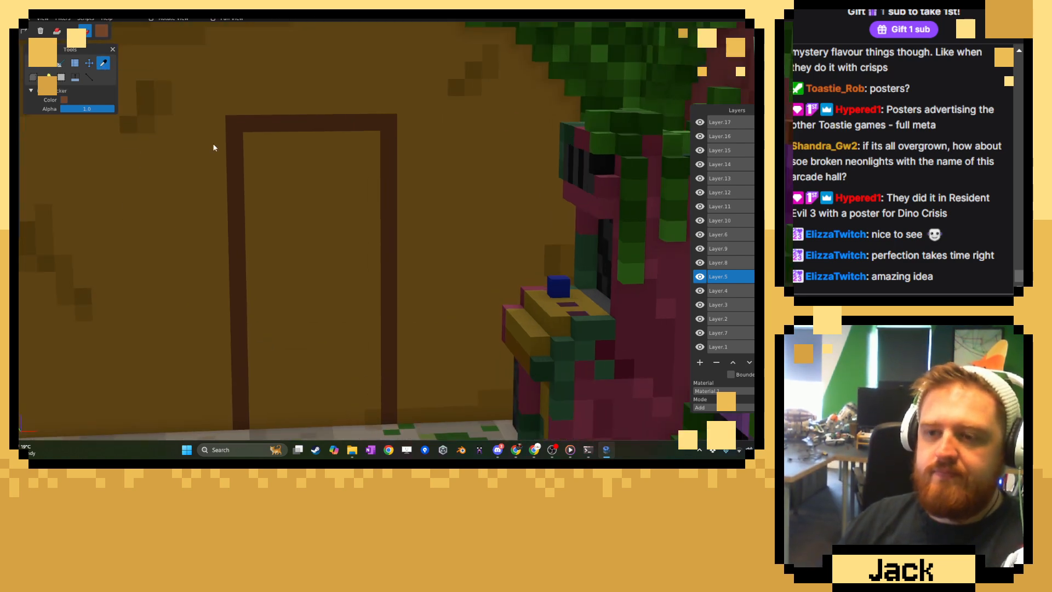
left_click(101, 31)
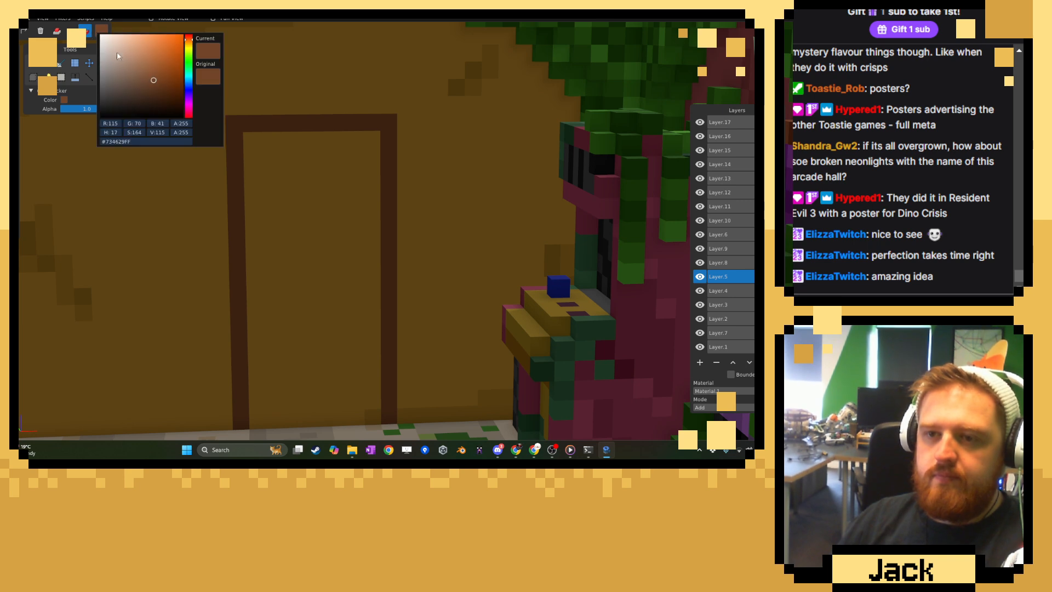
left_click(156, 85)
left_click(275, 79)
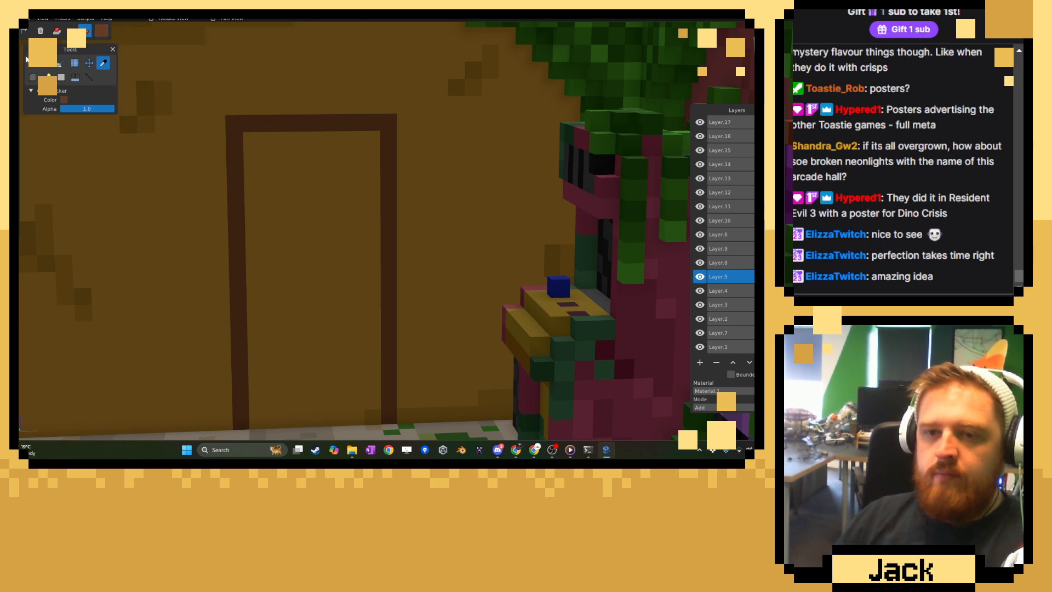
key("b")
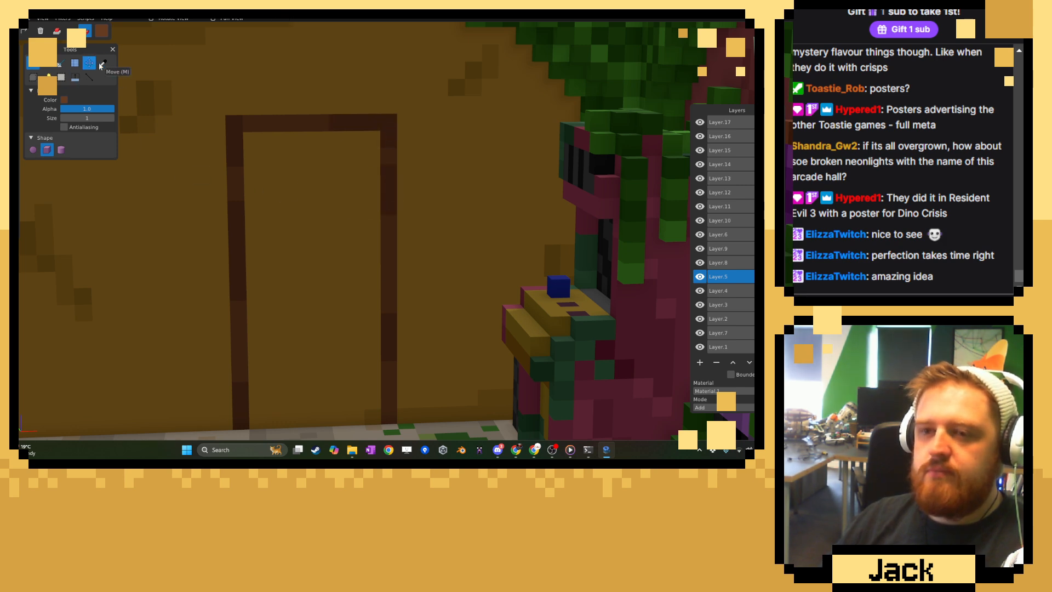
Darken the brush colour further to #532E16 and paint a few dark voxels on the door frame's corners and posts.
key("c")
left_click(100, 34)
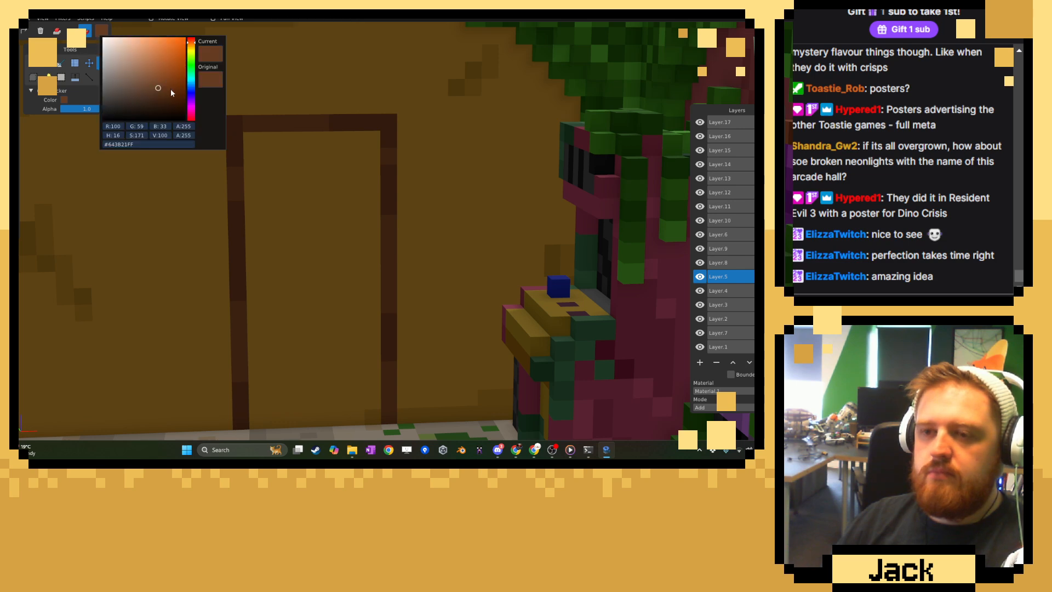
left_click(164, 94)
left_click(24, 68)
left_click(33, 65)
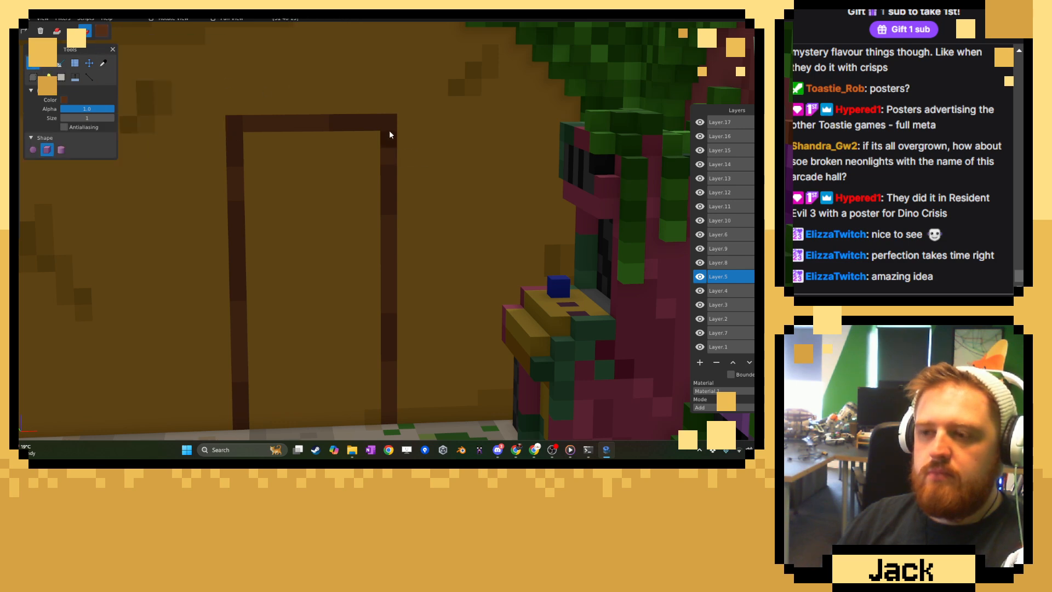
left_click(388, 128)
left_click(388, 156)
left_click(388, 187)
left_click_drag(391, 285, 389, 307)
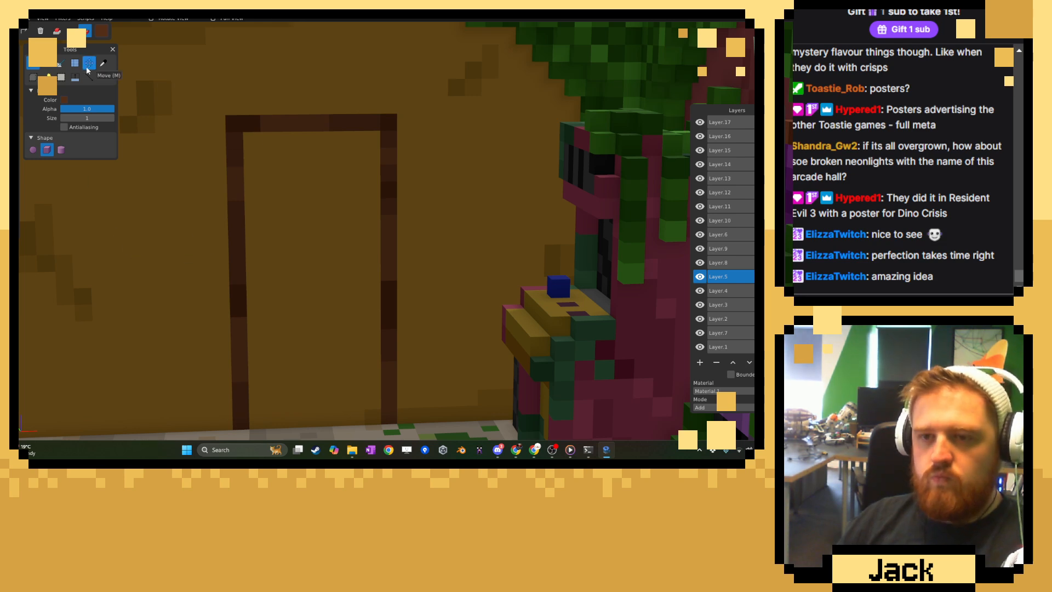
Pick the frame's lightest brown and add a raised beam and right post over the painted door frame with the Shape tool.
left_click(103, 62)
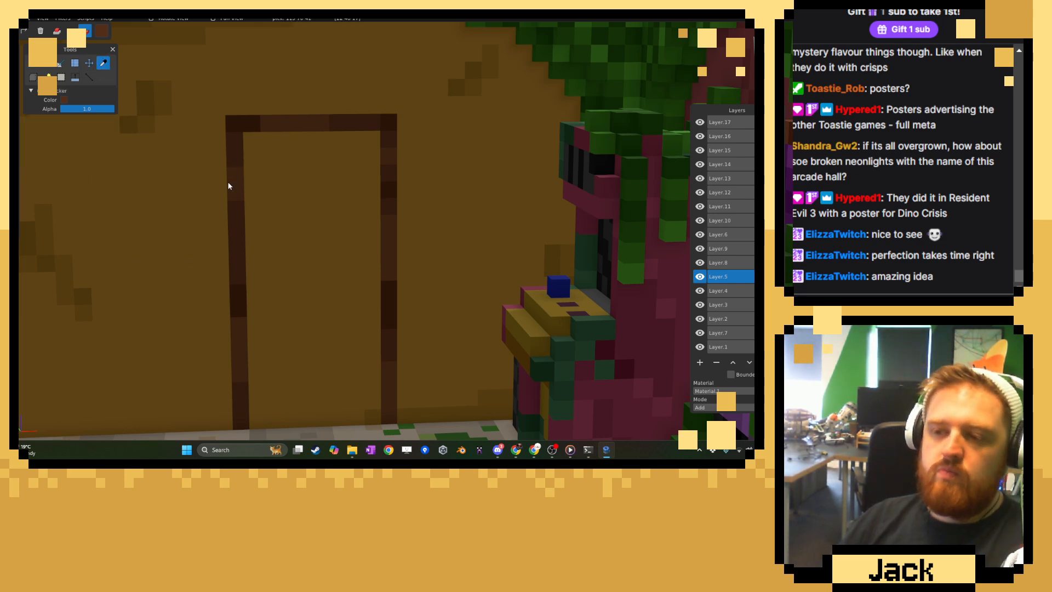
left_click(387, 229)
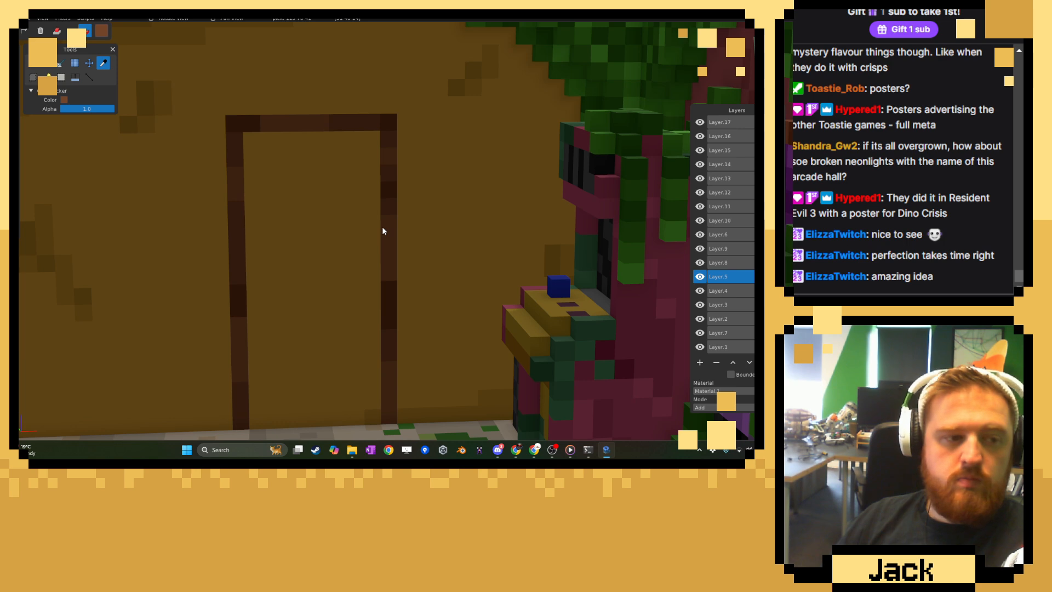
left_click(57, 31)
left_click(47, 63)
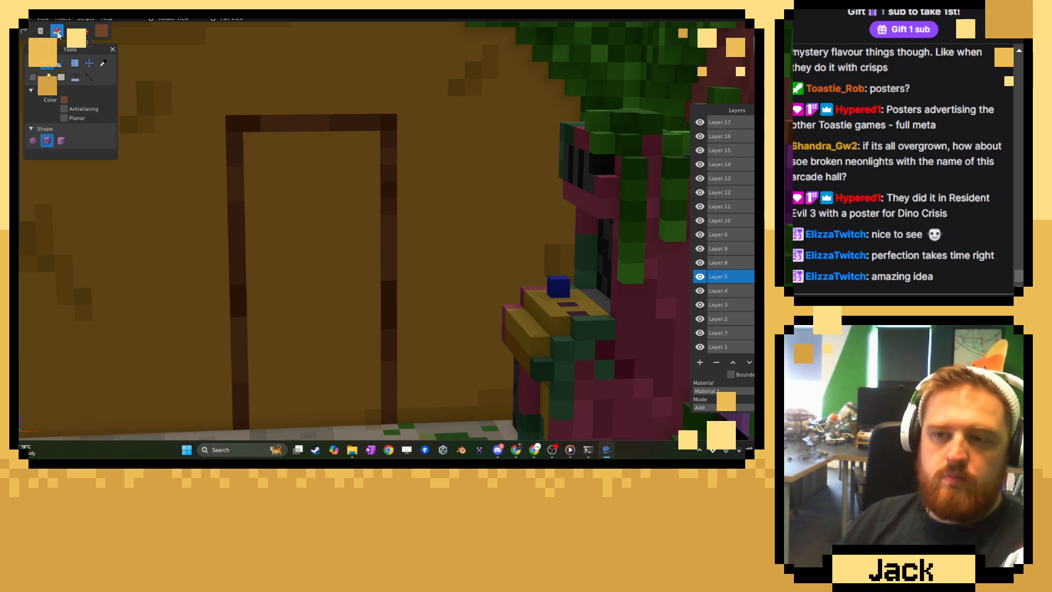
left_click_drag(241, 136, 373, 123)
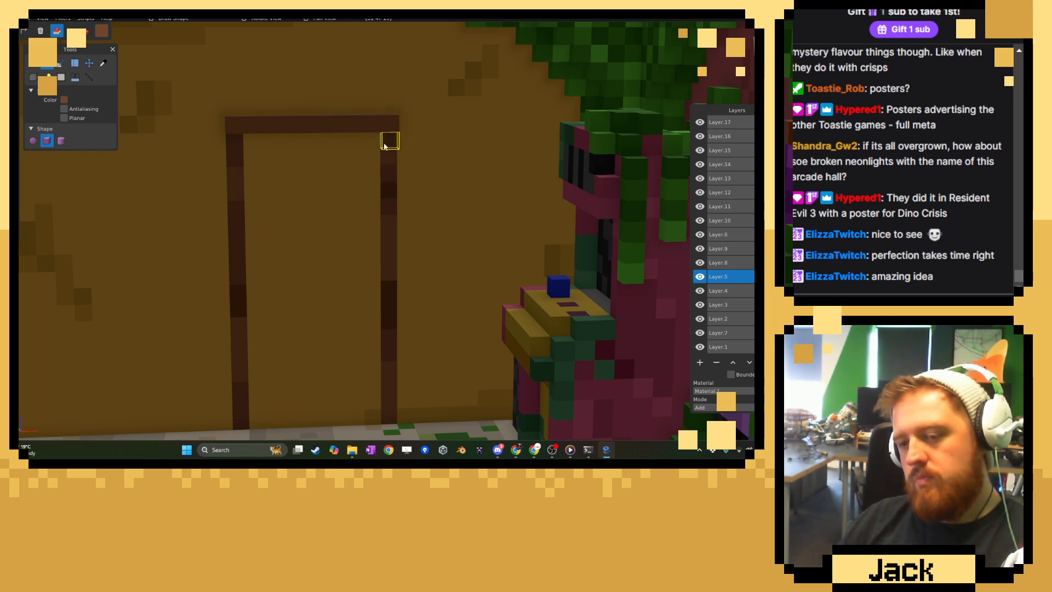
left_click_drag(384, 145, 390, 418)
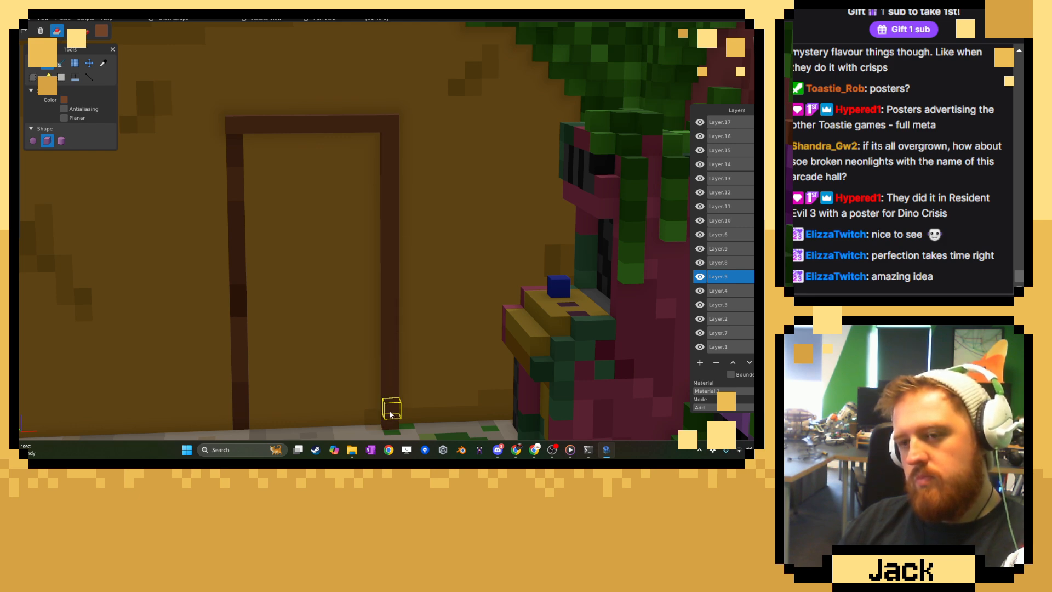
Pick the mid brown from the left post and paint patches of it on the raised beam and right post.
left_click(103, 63)
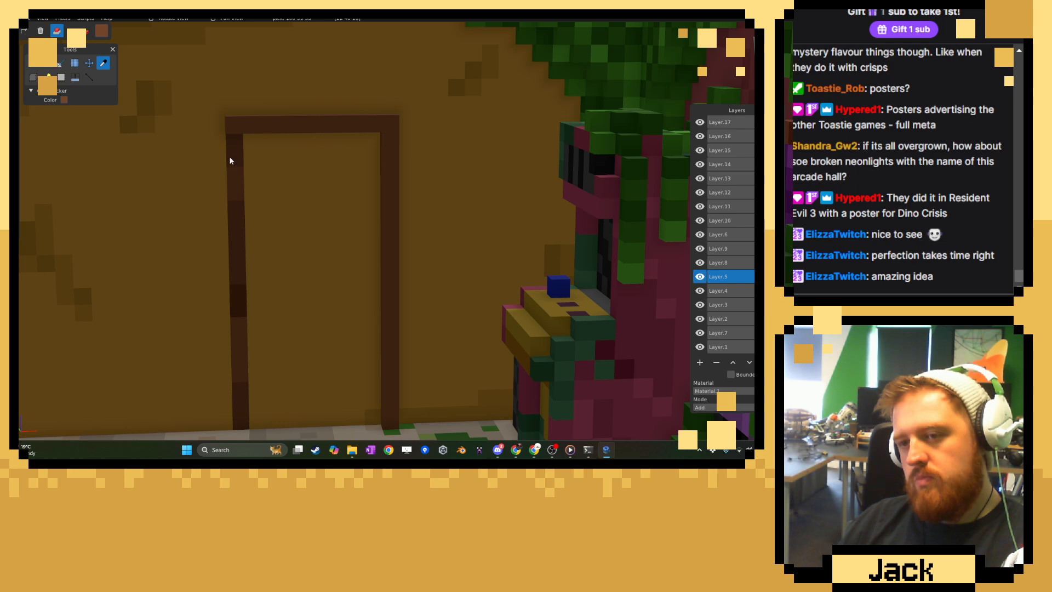
left_click(231, 161)
left_click(32, 63)
left_click(85, 31)
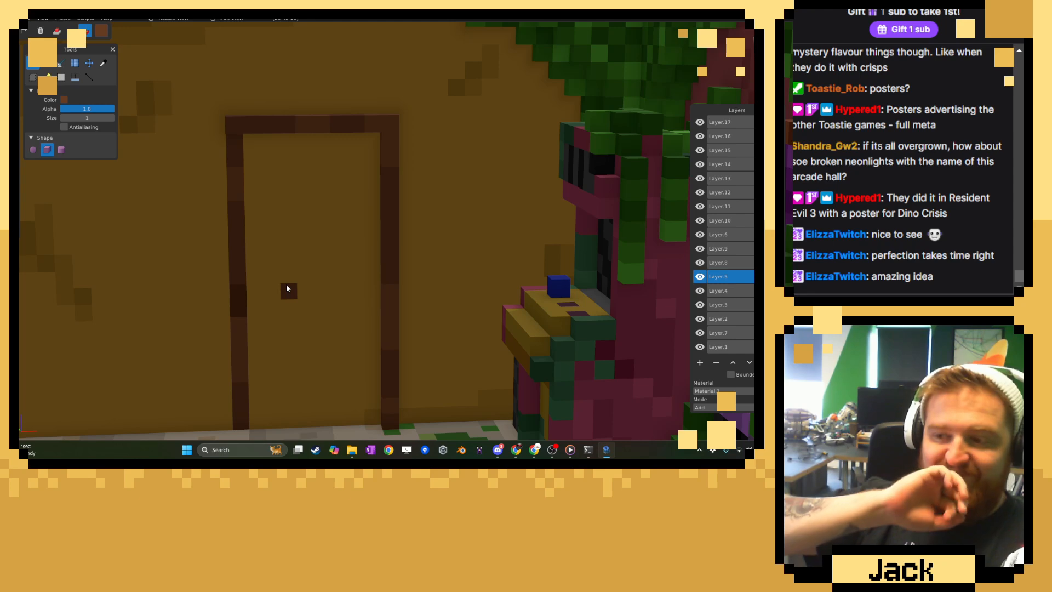
Pick the door frame's darkest brown and paint scattered dark voxels on the raised beam and right post.
left_click(103, 62)
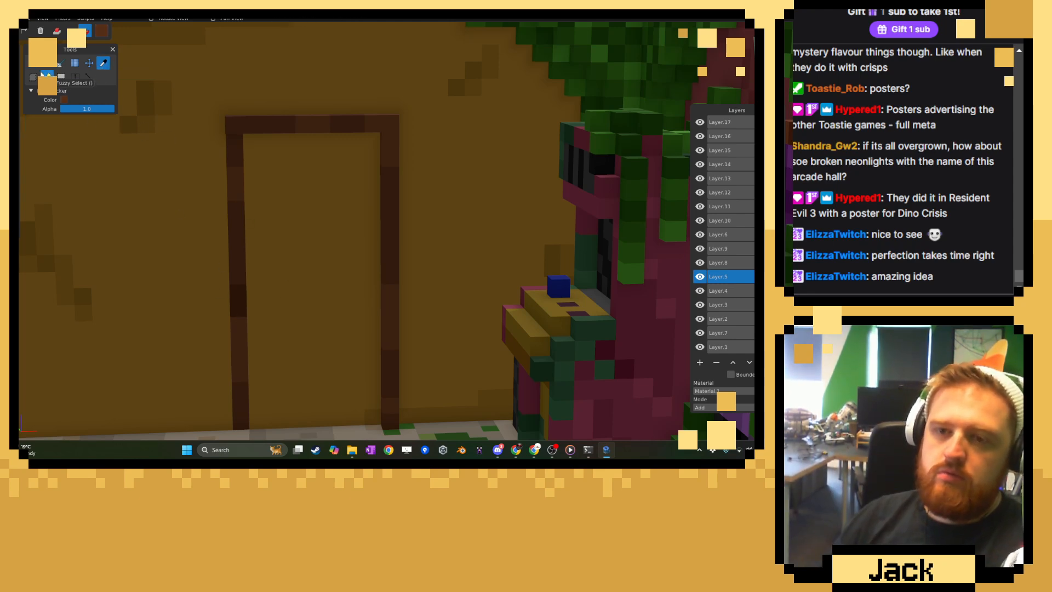
left_click(33, 62)
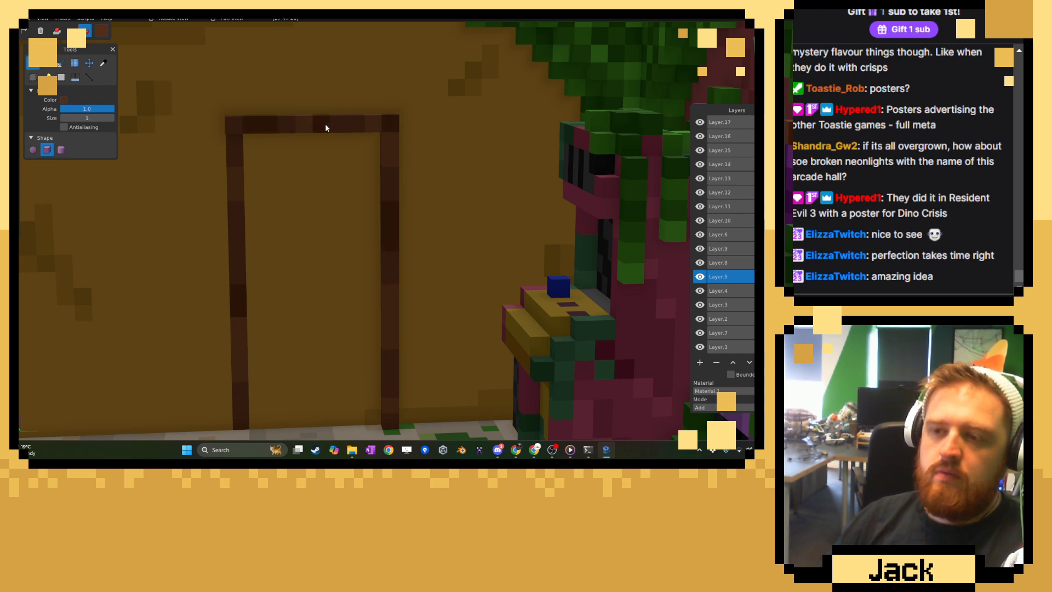
mouse_move(255, 249)
middle_mouse_down()
mouse_move(316, 236)
mouse_move(294, 225)
mouse_move(263, 234)
middle_mouse_up()
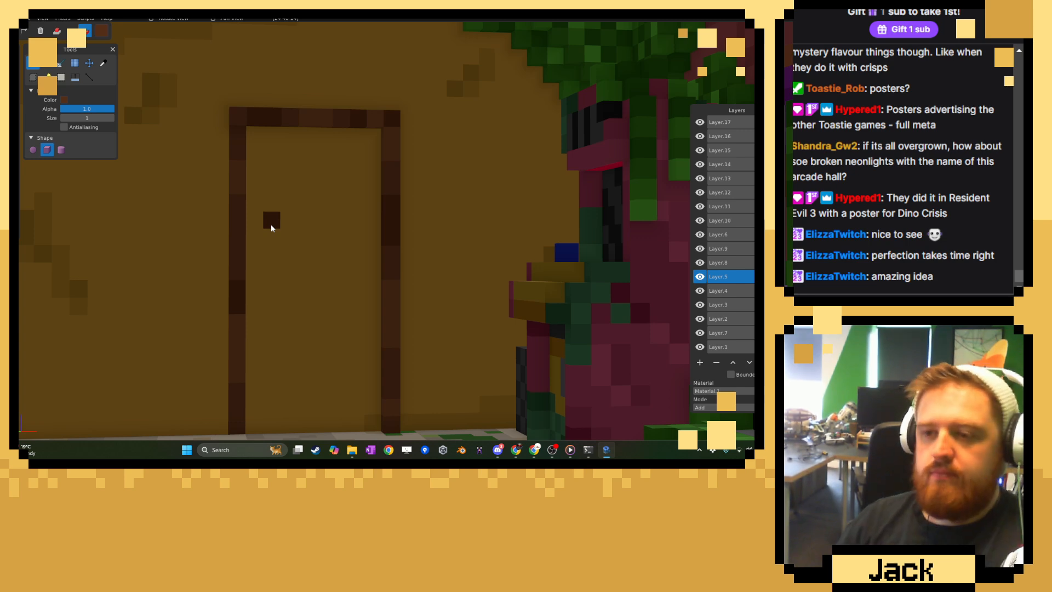
Pick the frame's lightest brown and add a raised left post from the beam down to the floor with the Shape tool.
left_click(103, 63)
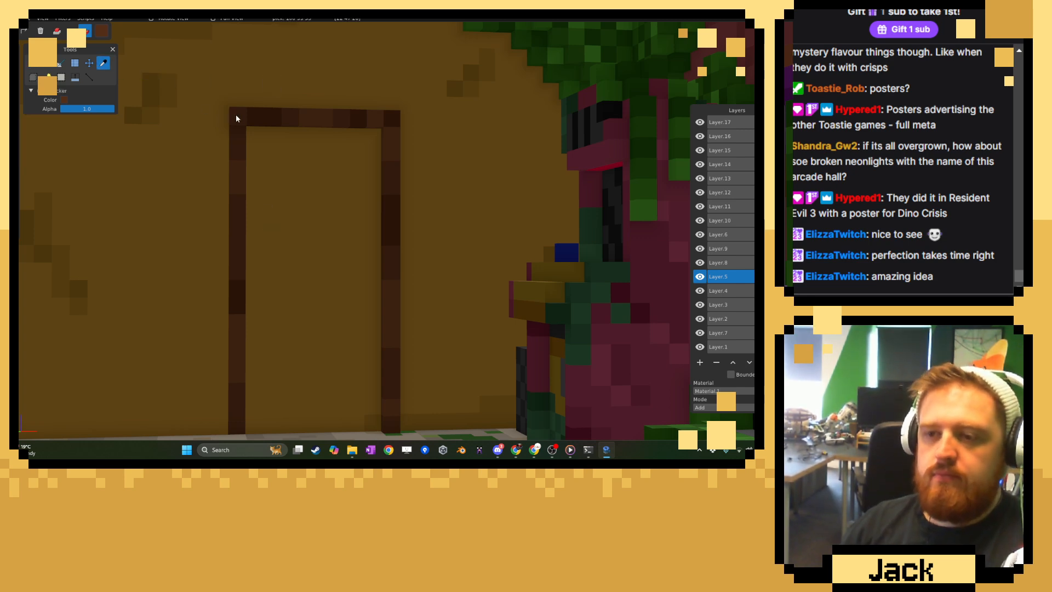
left_click(57, 31)
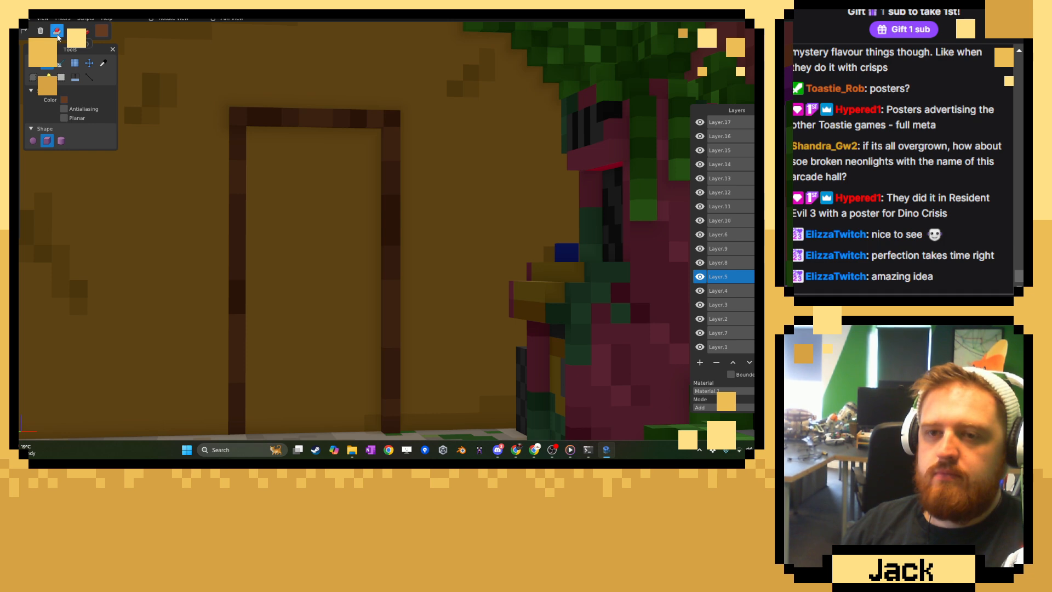
left_click_drag(238, 131, 240, 397)
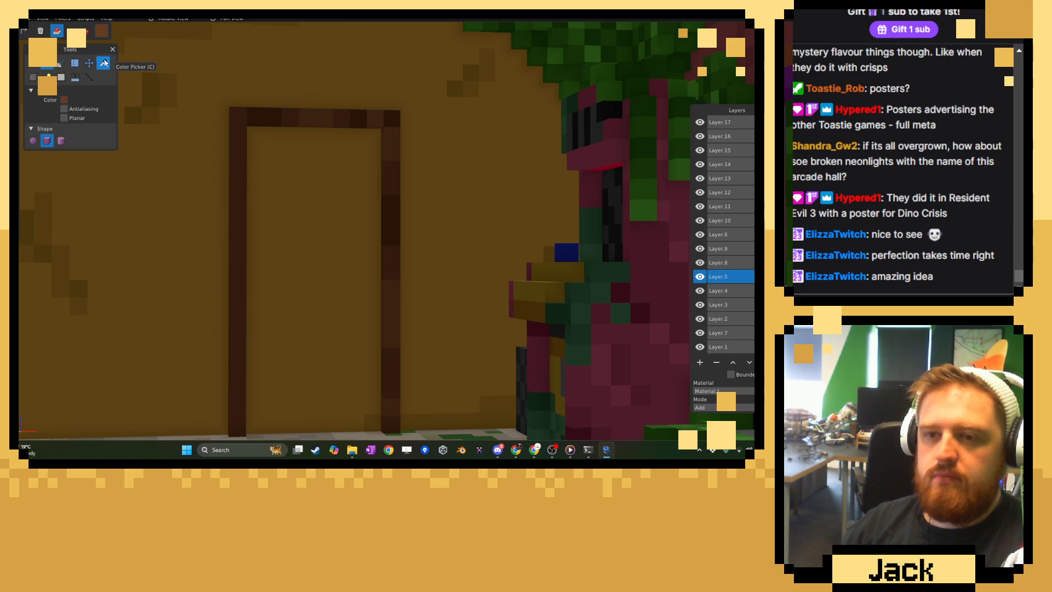
Pick the darker frame browns and paint weathered patches down the raised left post of the door frame.
left_click(103, 63)
key("b")
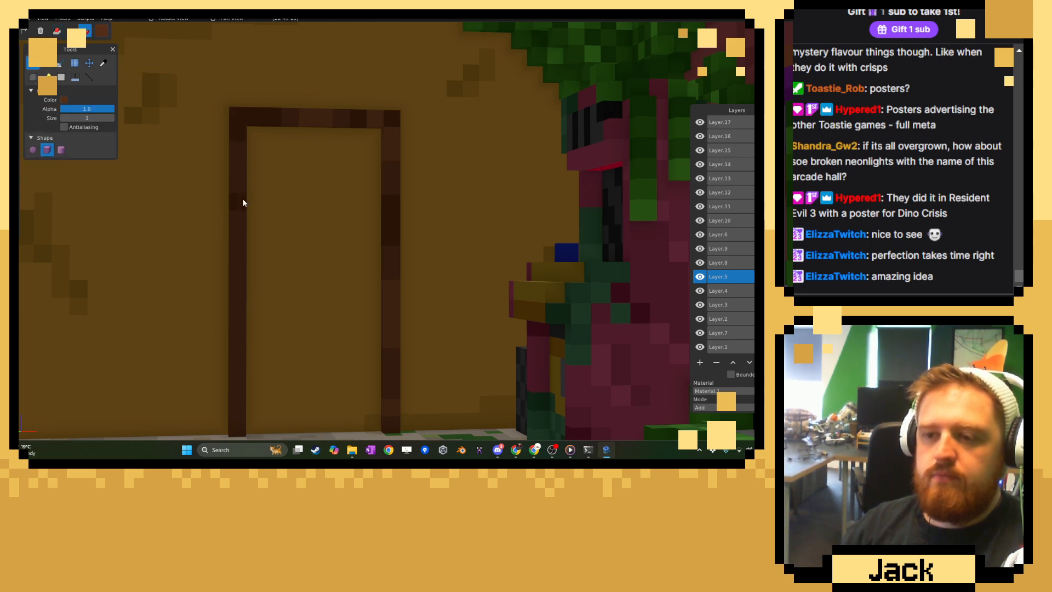
left_click_drag(242, 201, 244, 273)
right_click_drag(254, 277, 265, 209)
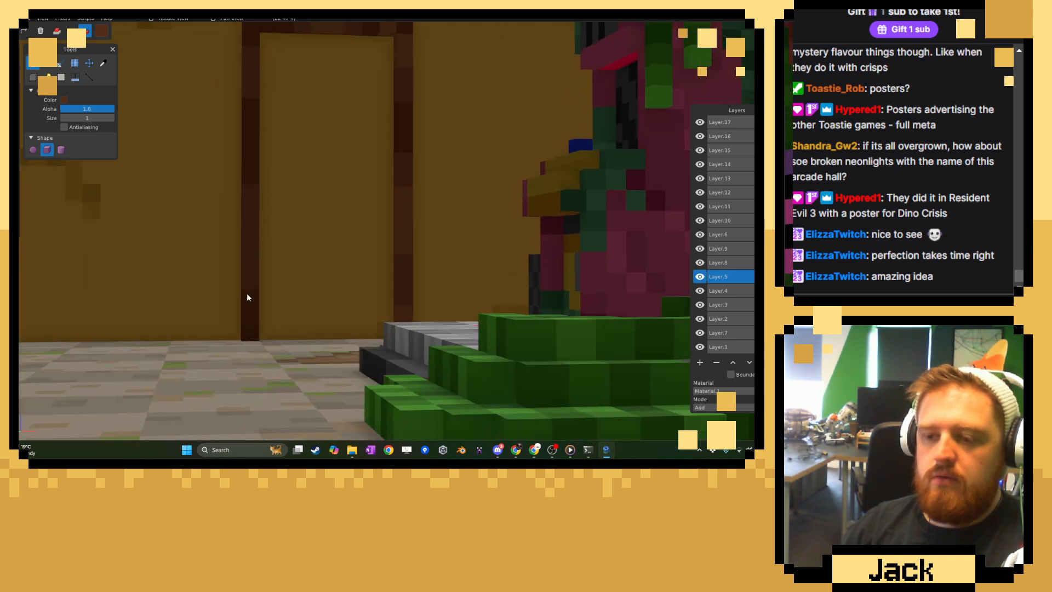
Examine the raised door frame in the context of the whole arcade model and its neighbouring rooms.
scroll(351, 231, "down", 5)
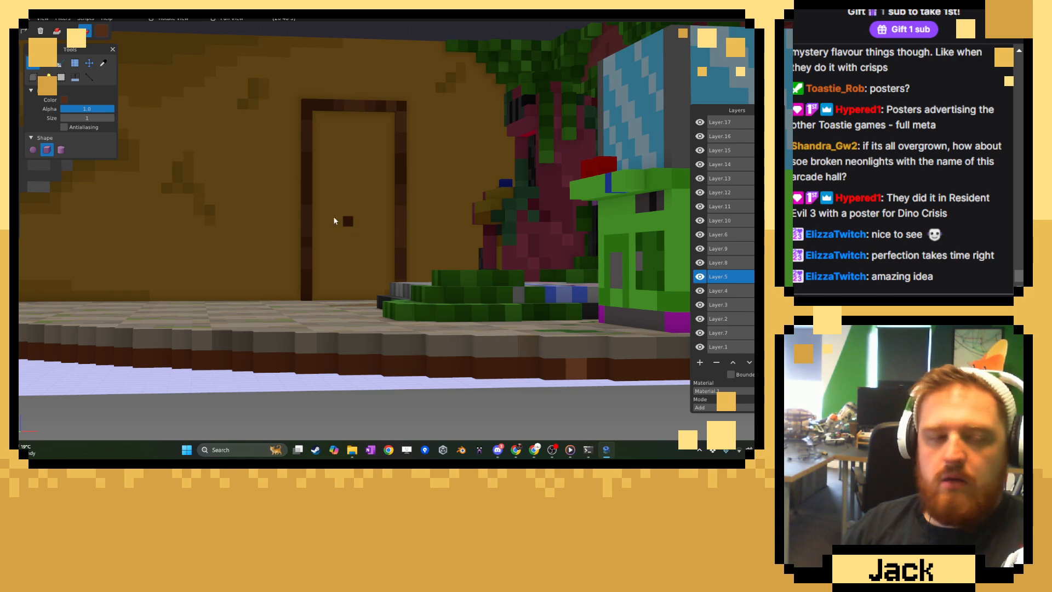
scroll(295, 157, "down", 6)
middle_click_drag(296, 155, 330, 172)
scroll(384, 153, "down", 4)
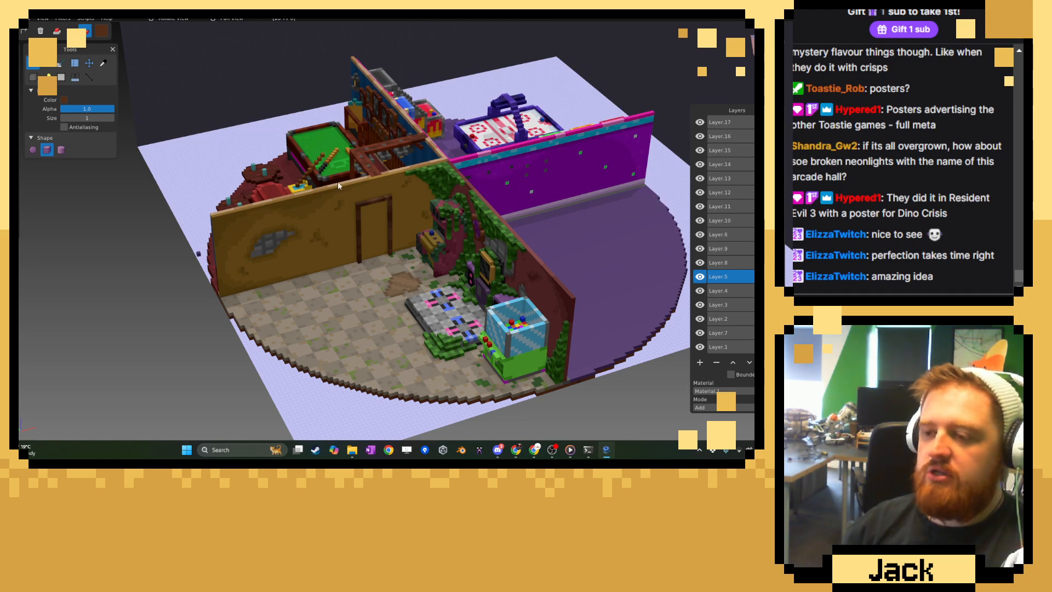
scroll(338, 182, "up", 5)
scroll(337, 185, "down", 5)
middle_click_drag(331, 189, 308, 192)
Change the paint colour from the frame's brown to a muted dark teal for the door.
scroll(353, 191, "up", 8)
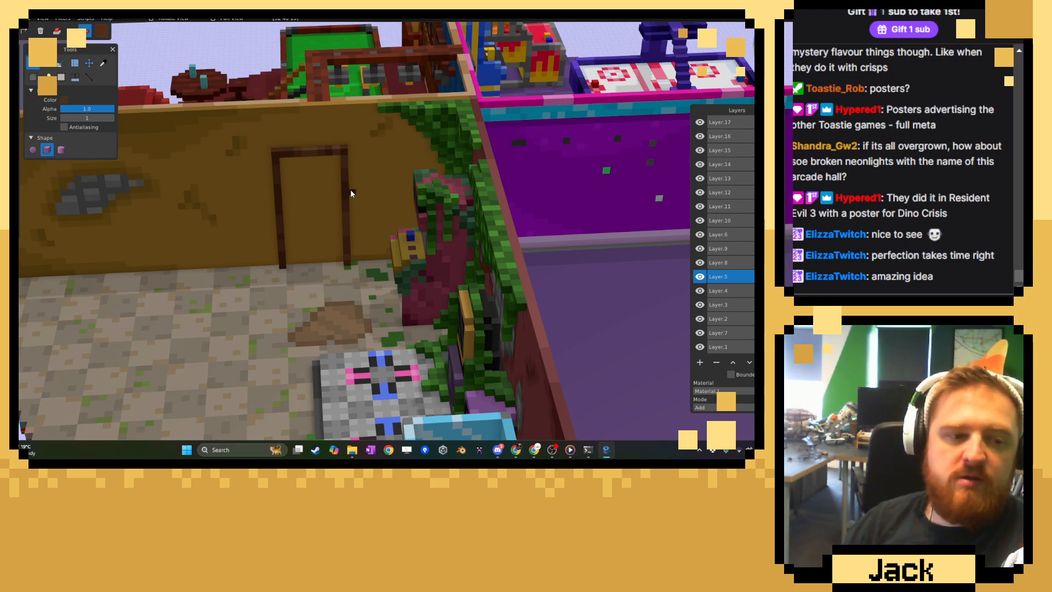
scroll(351, 189, "up", 5)
left_click(100, 30)
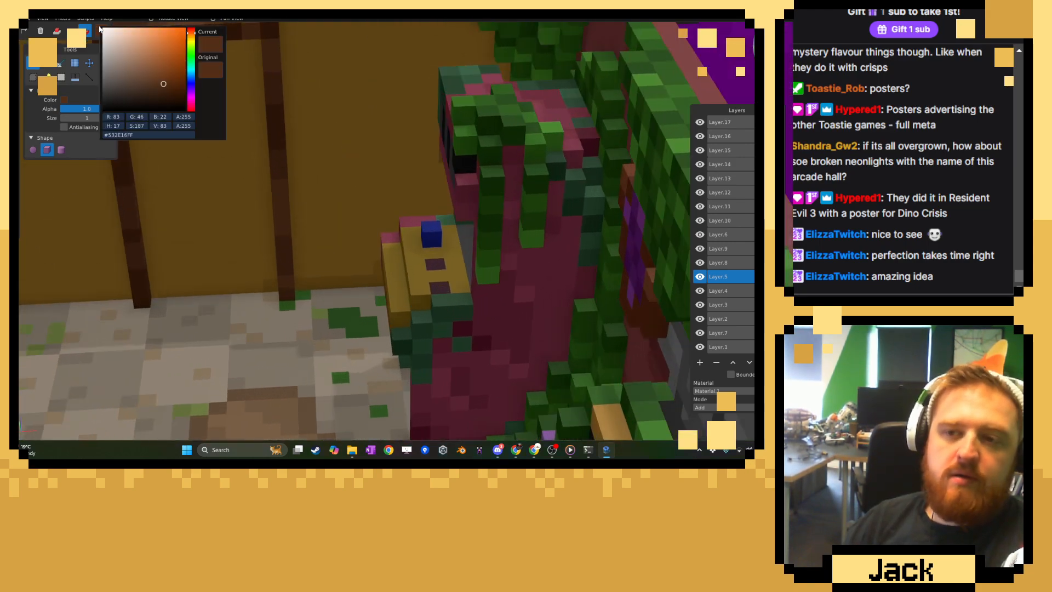
left_click(191, 70)
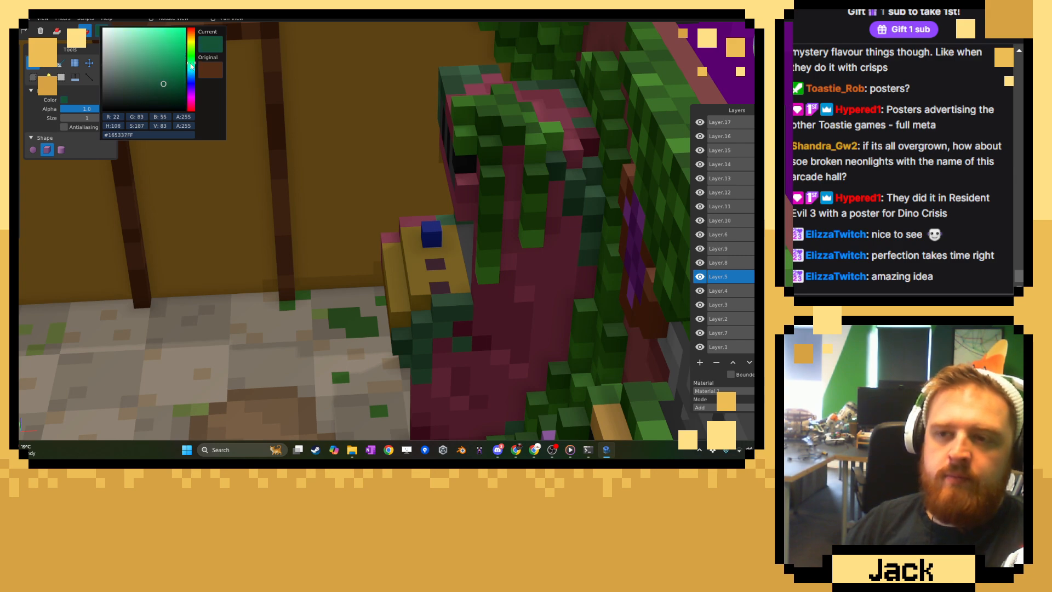
left_click_drag(170, 78, 138, 82)
left_click(357, 105)
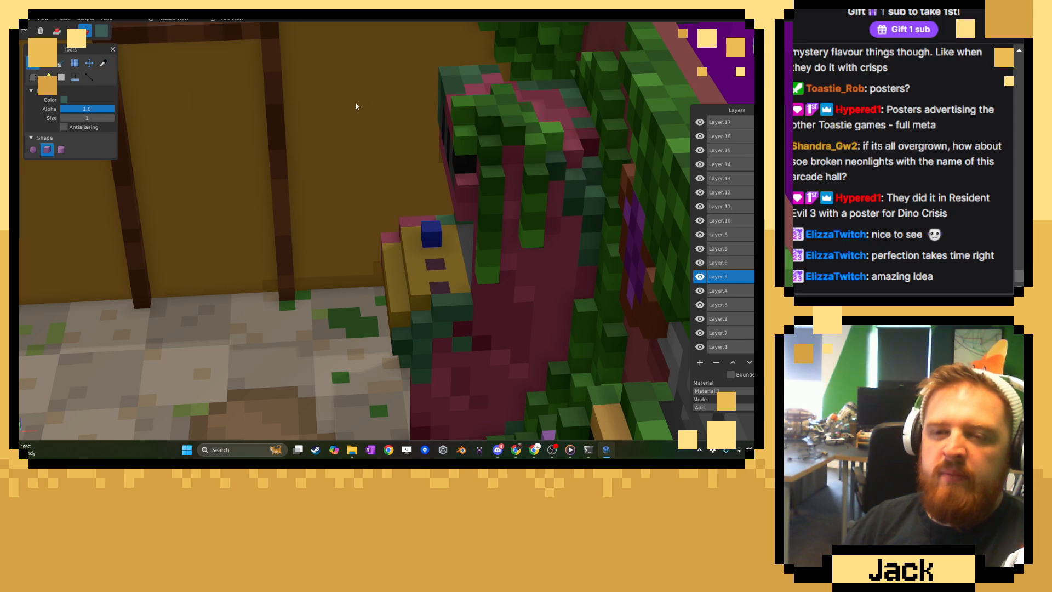
Undo the trial teal brush mark and fill the whole opening inside the door frame with a flat teal door using the Shape tool.
middle_click_drag(241, 105, 281, 127, "shift")
middle_click_drag(134, 92, 169, 105)
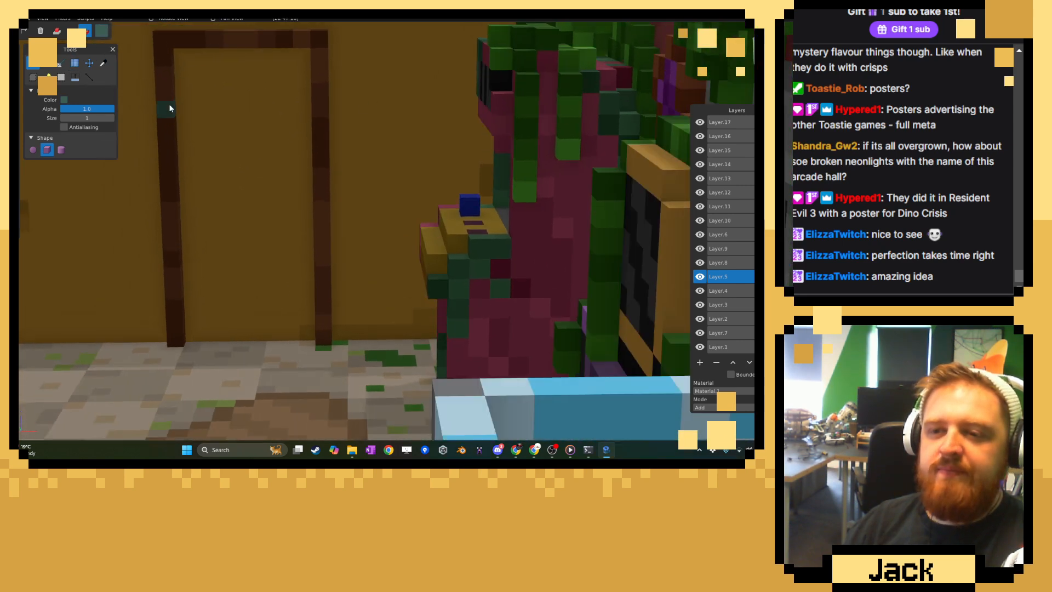
left_click_drag(185, 71, 256, 210)
key("ctrl+z")
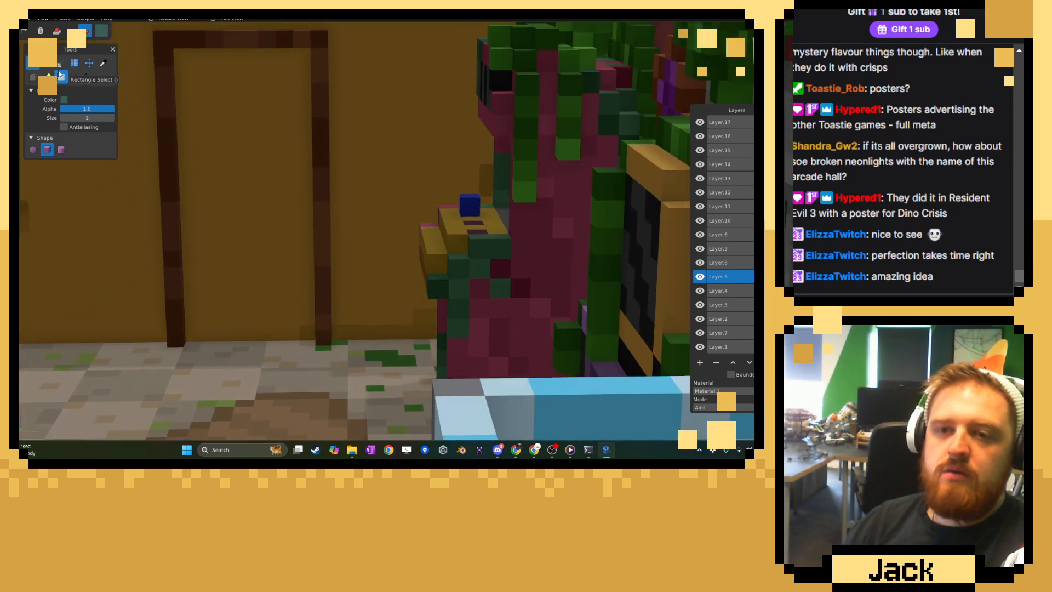
left_click(48, 64)
mouse_move(180, 51)
left_mouse_down()
mouse_move(271, 281)
mouse_move(305, 329)
left_mouse_up()
scroll(307, 265, "down", 11)
middle_click_drag(346, 210, 379, 213)
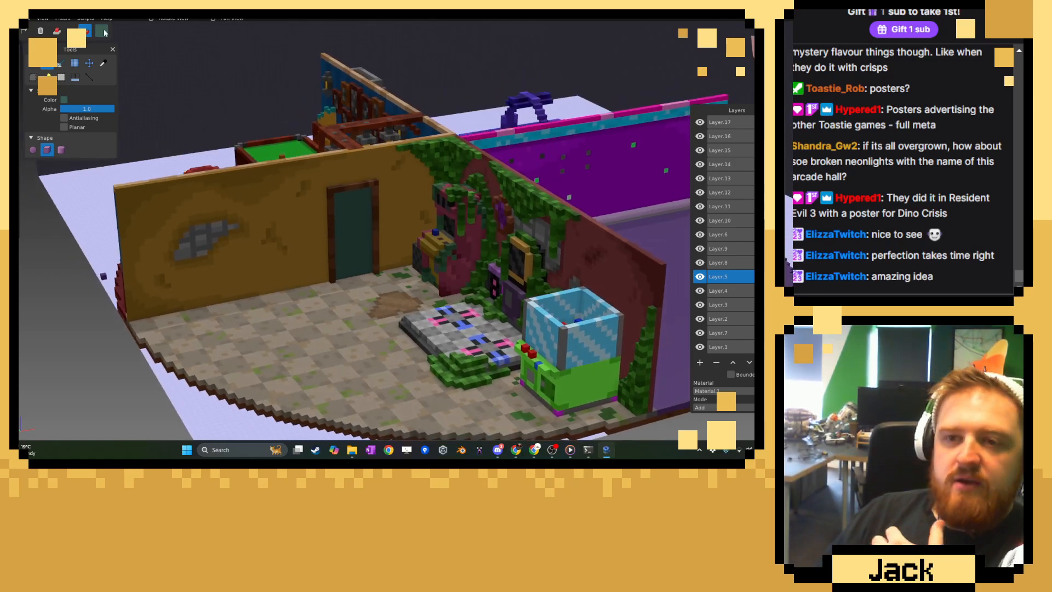
Set the paint colour to the greyer teal #4D6A62 and redraw the door surface inside the frame with it.
left_click(104, 31)
left_click(129, 81)
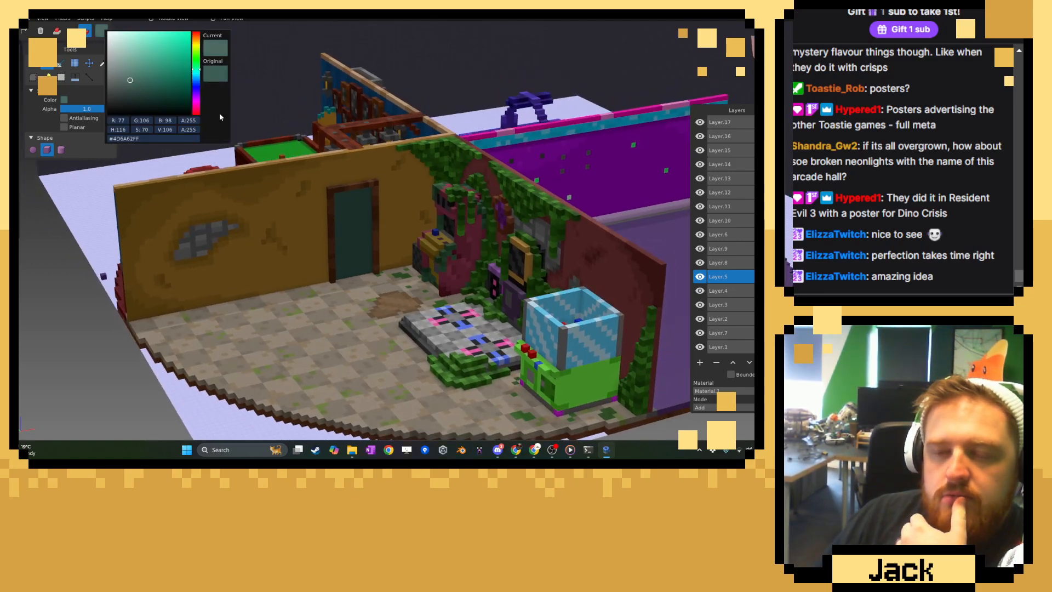
right_click(148, 93)
left_click(294, 202)
middle_click_drag(321, 218, 284, 212)
scroll(283, 215, "up", 6)
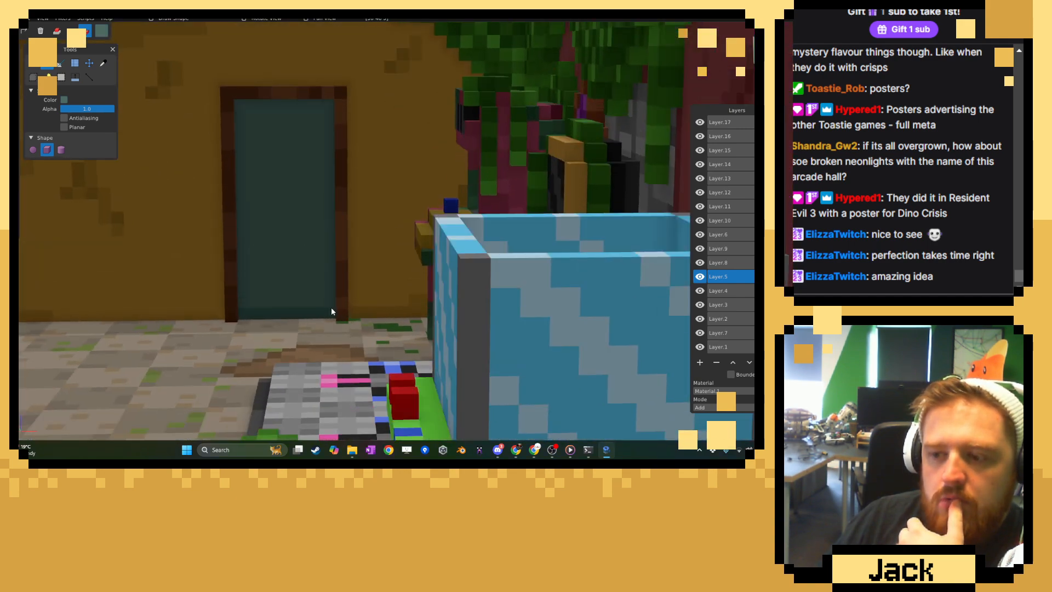
Pick the door's teal, darken it to #3B5951, and paint two upper door panels with the brush.
scroll(346, 224, "down", 8)
middle_click_drag(346, 223, 462, 223)
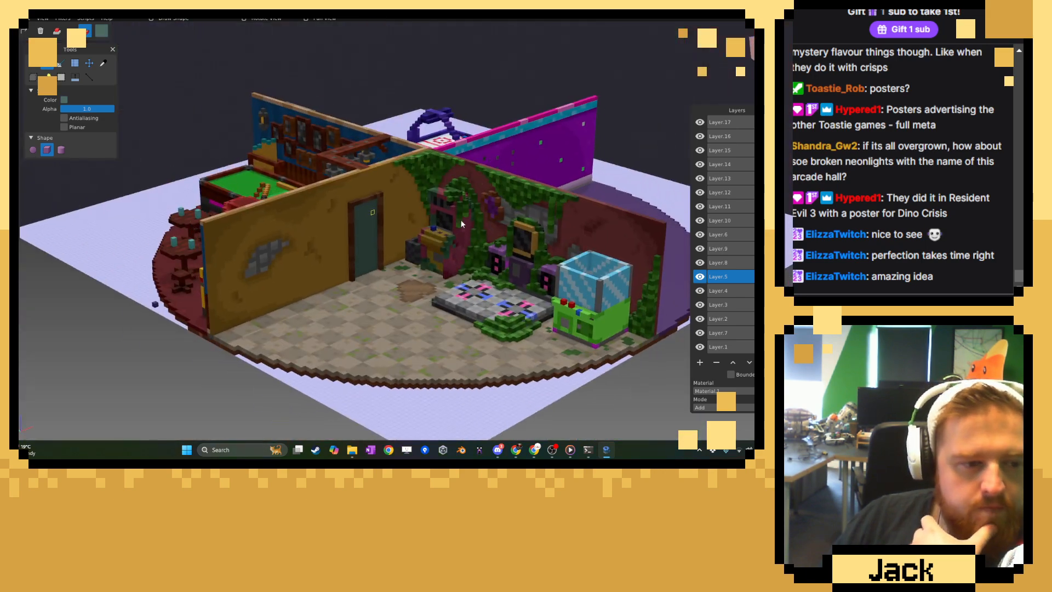
scroll(439, 217, "up", 8)
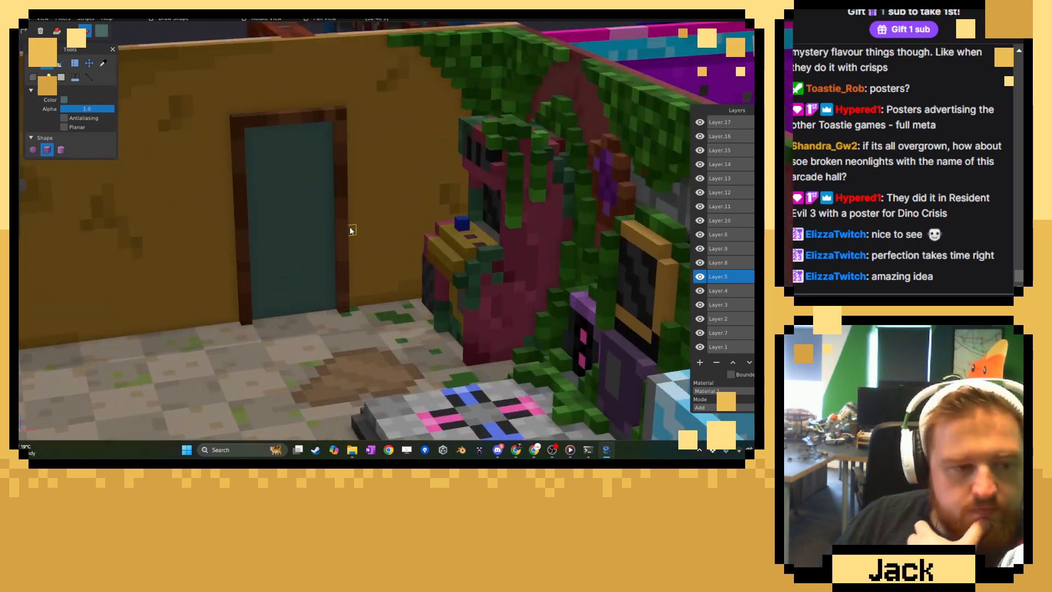
scroll(332, 223, "up", 6)
scroll(213, 189, "down", 2)
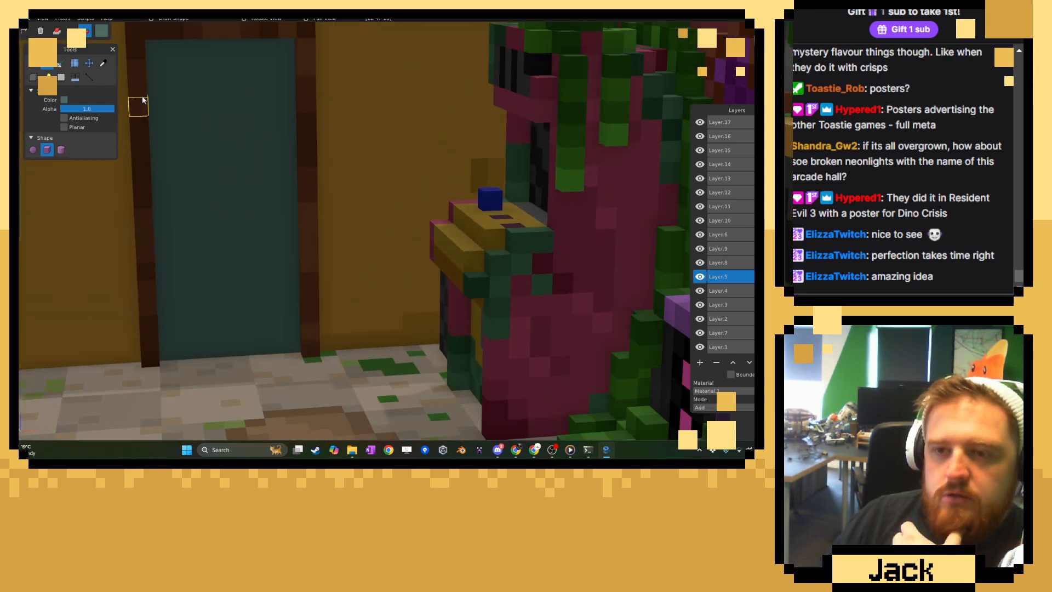
left_click(107, 64)
left_click(101, 34)
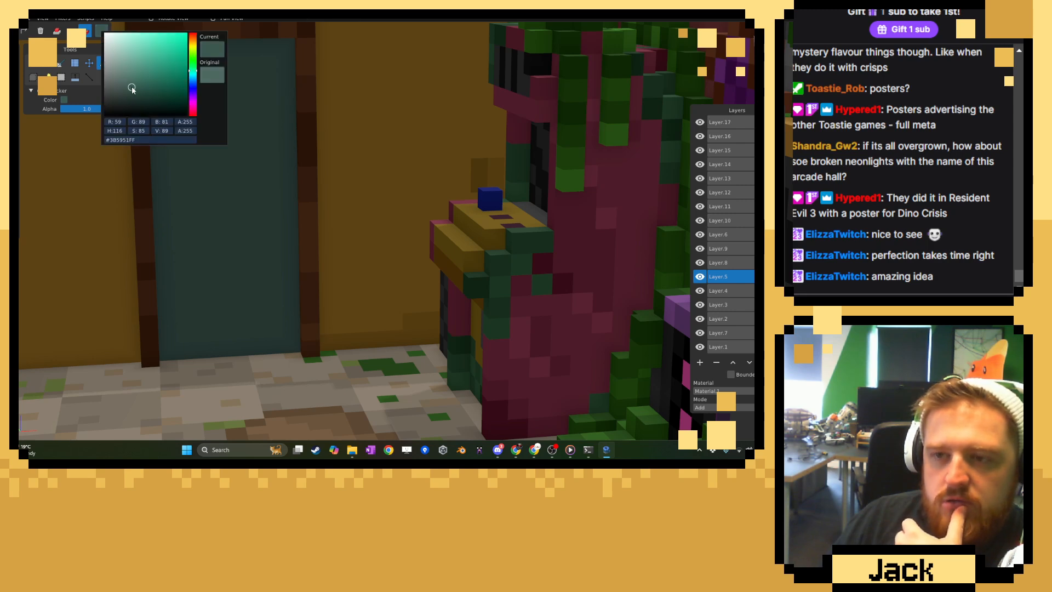
left_click(249, 91)
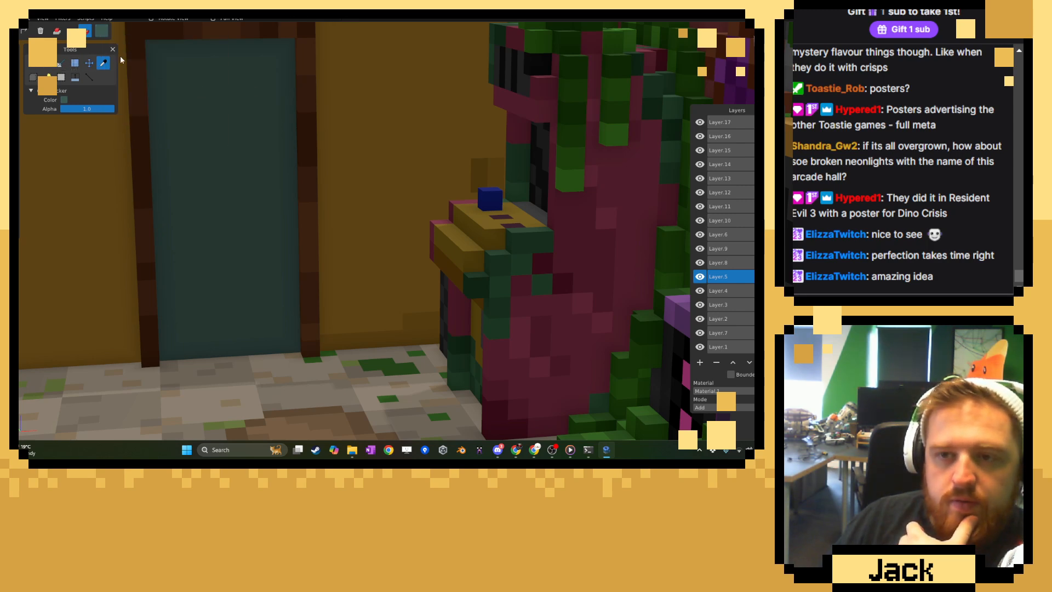
left_click(33, 62)
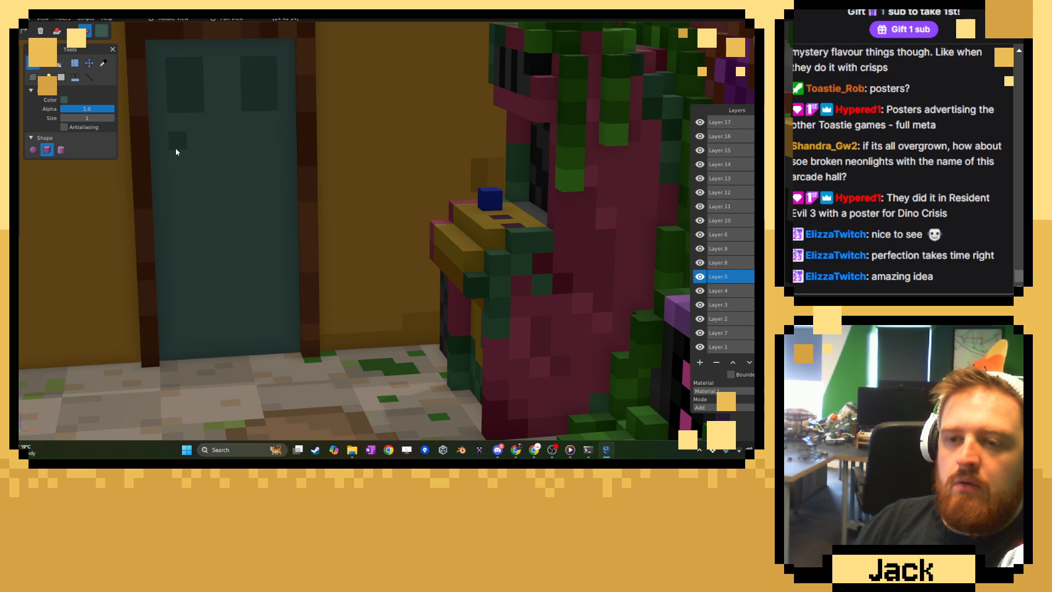
Undo the trial middle-left panel, pick the door's base teal, and shorten the two upper panels by one voxel row.
mouse_move(175, 152)
left_mouse_down()
mouse_move(177, 228)
mouse_move(194, 168)
left_mouse_up()
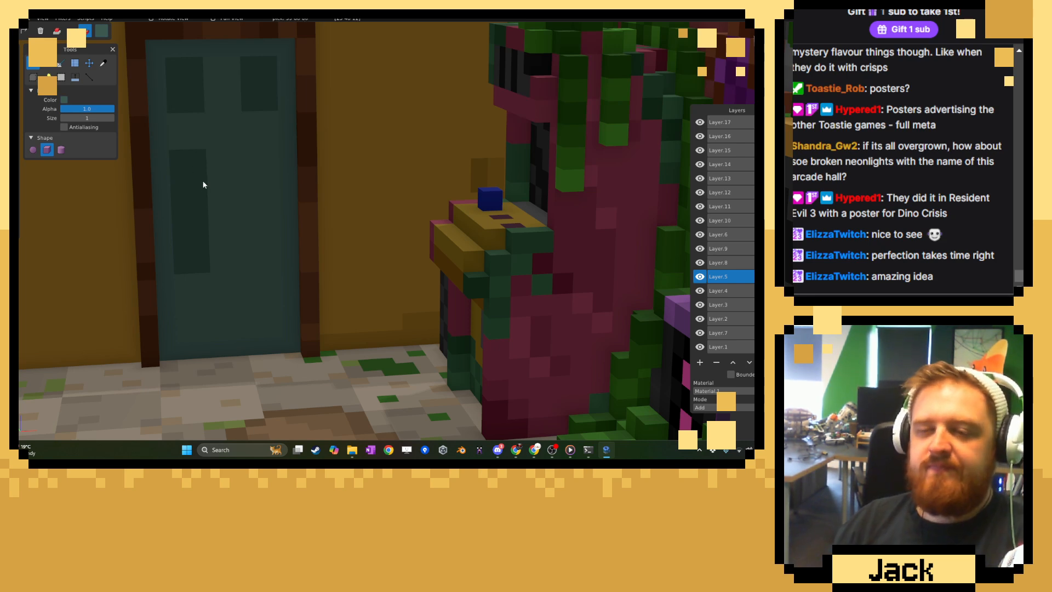
key("ctrl+z")
left_click(103, 63)
left_click(214, 159)
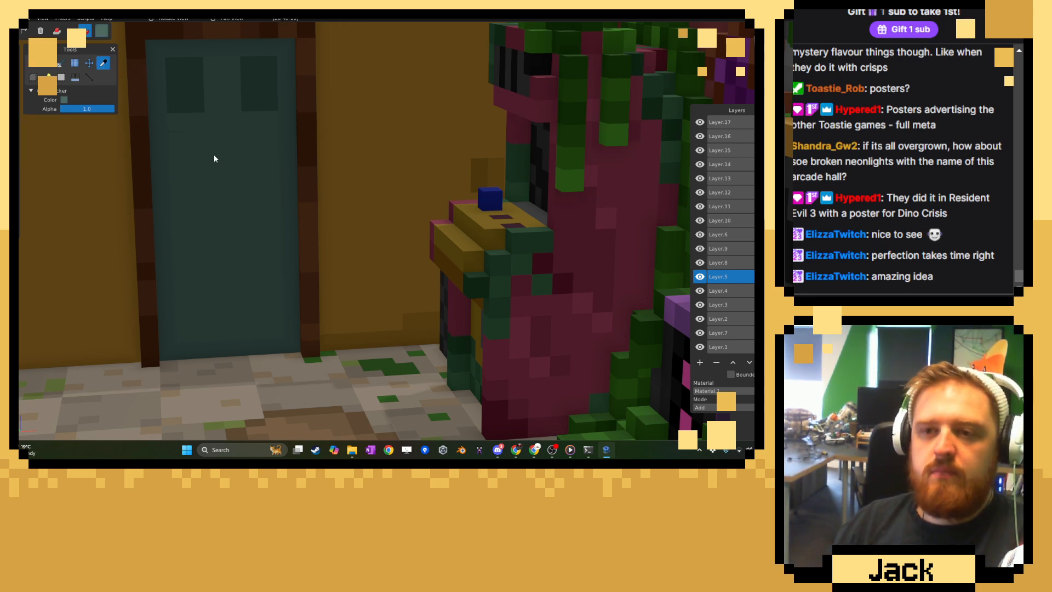
key("b")
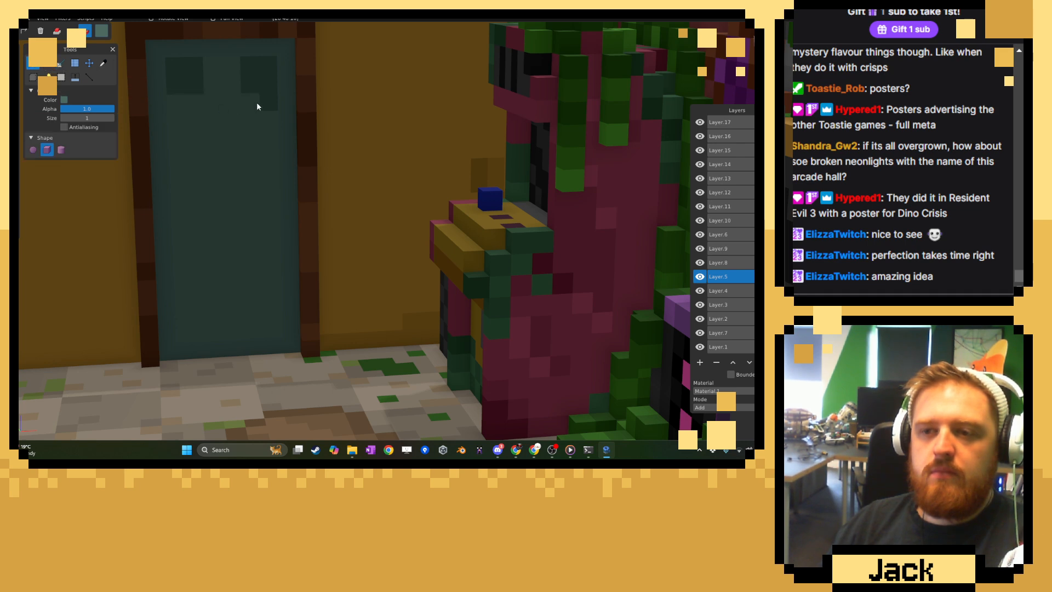
Pick the darker panel teal and paint tall middle and lower panels on both halves of the door.
left_click(103, 63)
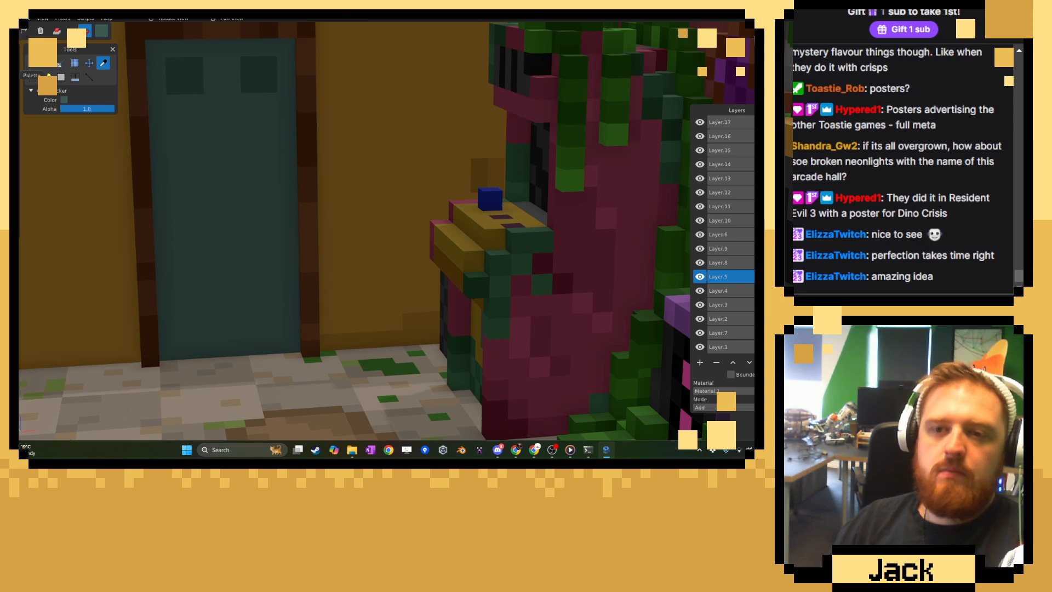
left_click(37, 67)
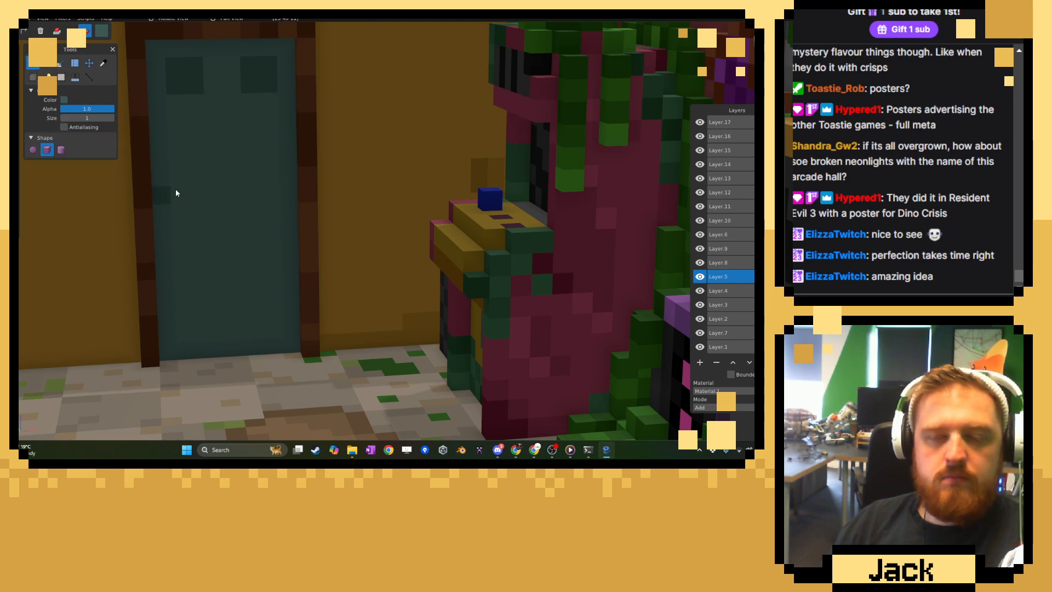
mouse_move(185, 113)
left_mouse_down()
mouse_move(197, 199)
mouse_move(183, 192)
mouse_move(184, 159)
left_mouse_up()
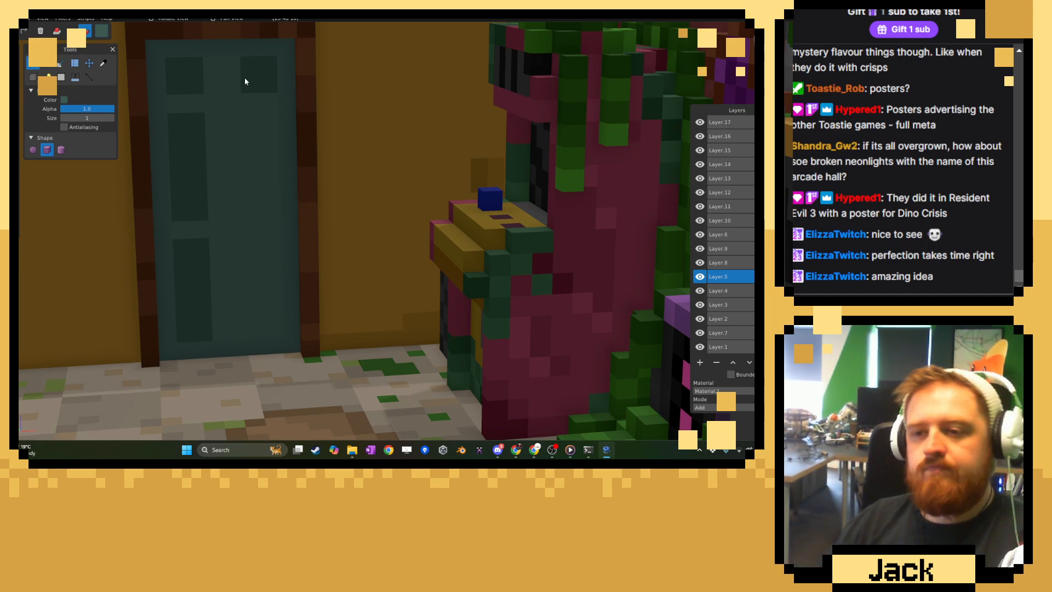
left_click(252, 122)
left_click_drag(256, 125, 272, 212)
left_click(262, 269)
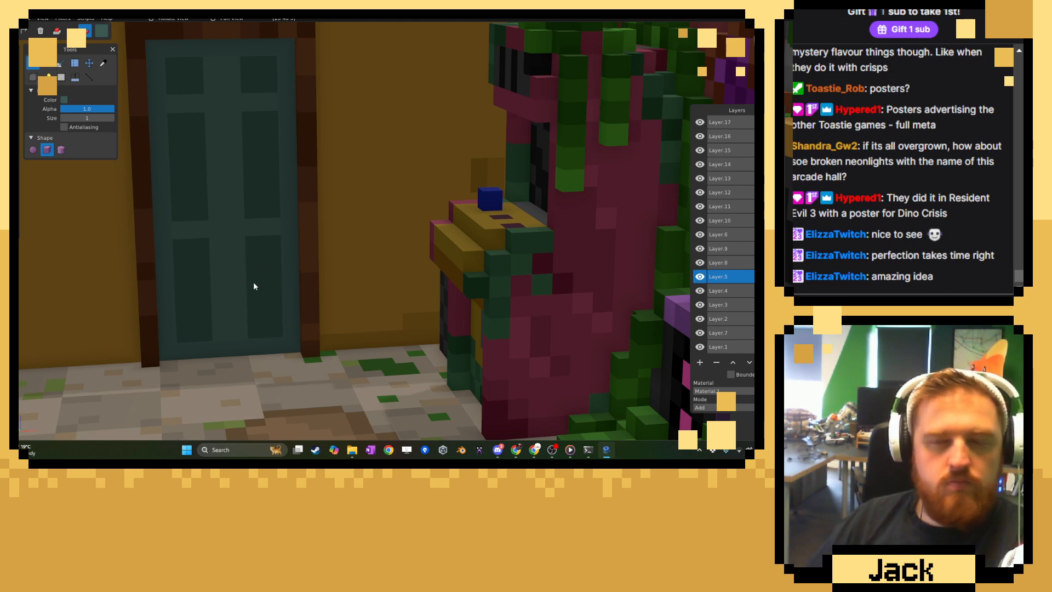
Switch to a golden brown and paint a two-by-two plate high on the door's centre and a narrow vertical strip on its left edge.
left_click(63, 100)
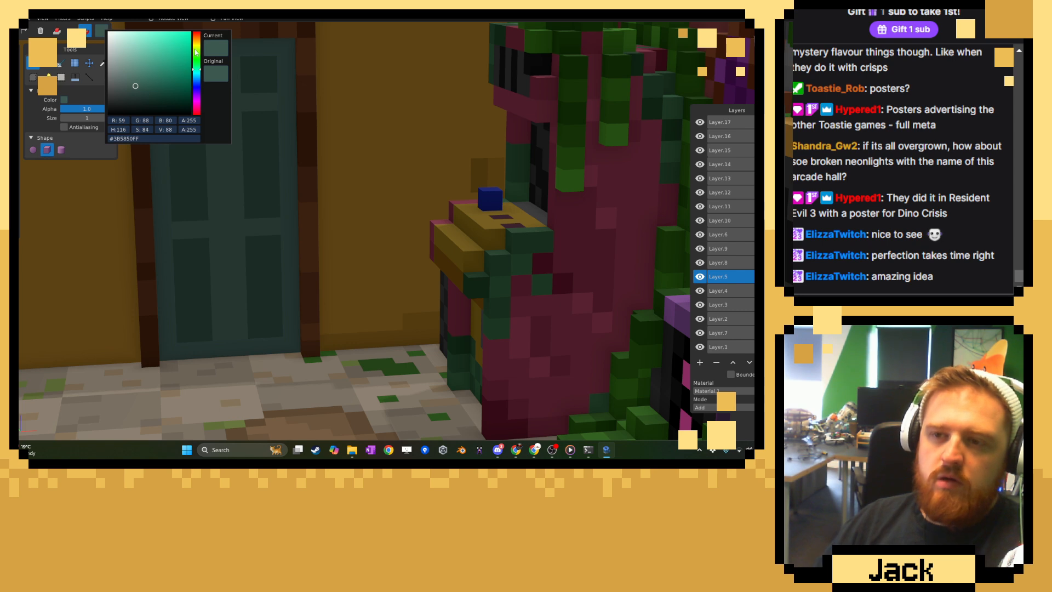
left_click_drag(195, 52, 167, 62)
left_click(101, 104)
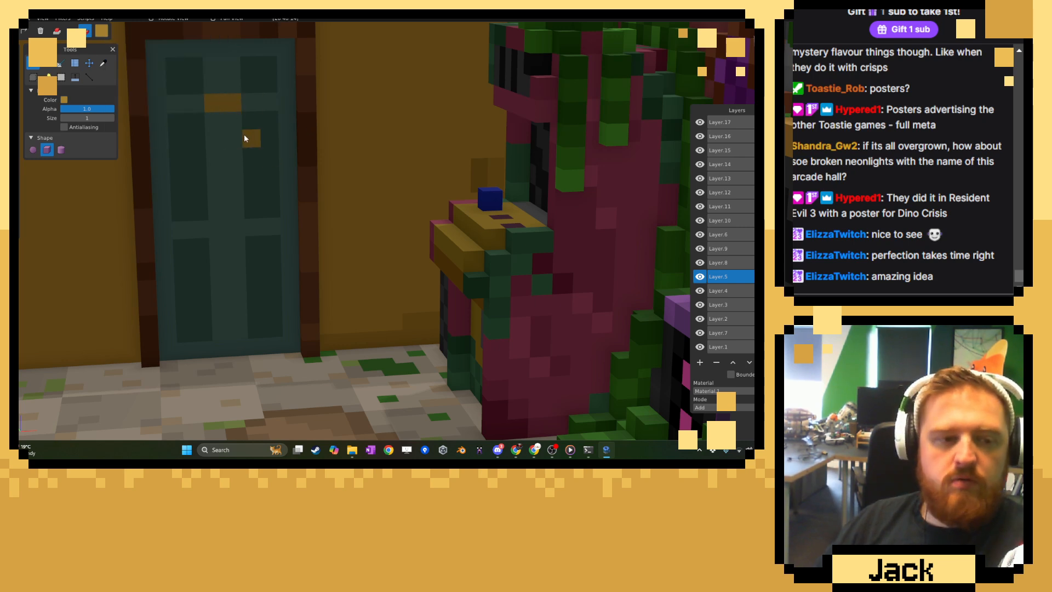
left_click(223, 118)
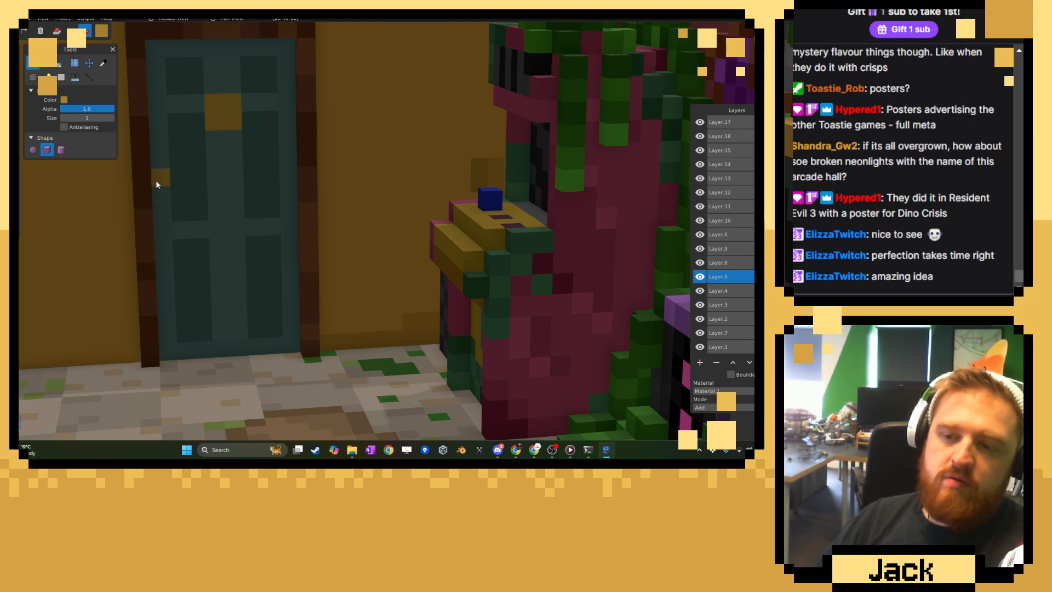
left_click_drag(156, 181, 162, 250)
mouse_move(198, 213)
middle_mouse_down()
mouse_move(140, 209)
mouse_move(271, 215)
mouse_move(211, 219)
middle_mouse_up()
Pick the door's base teal #4D6A62 and choose a slightly darker shade of it for brushing the door.
scroll(213, 209, "down", 8)
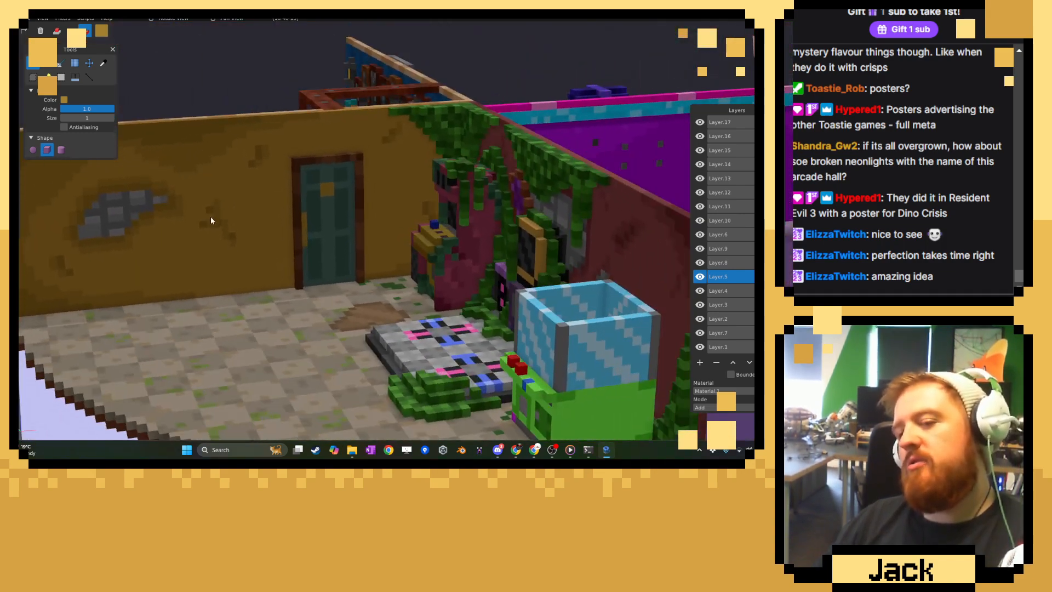
scroll(213, 219, "up", 6)
middle_click_drag(290, 248, 263, 242)
scroll(263, 242, "up", 5)
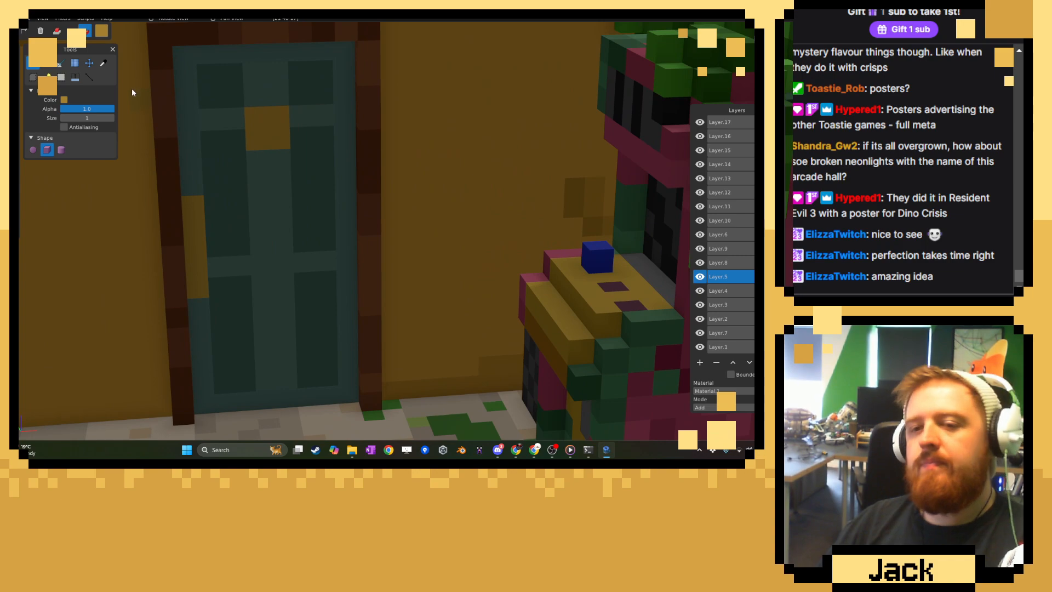
left_click(105, 65)
left_click(183, 101)
left_click(100, 34)
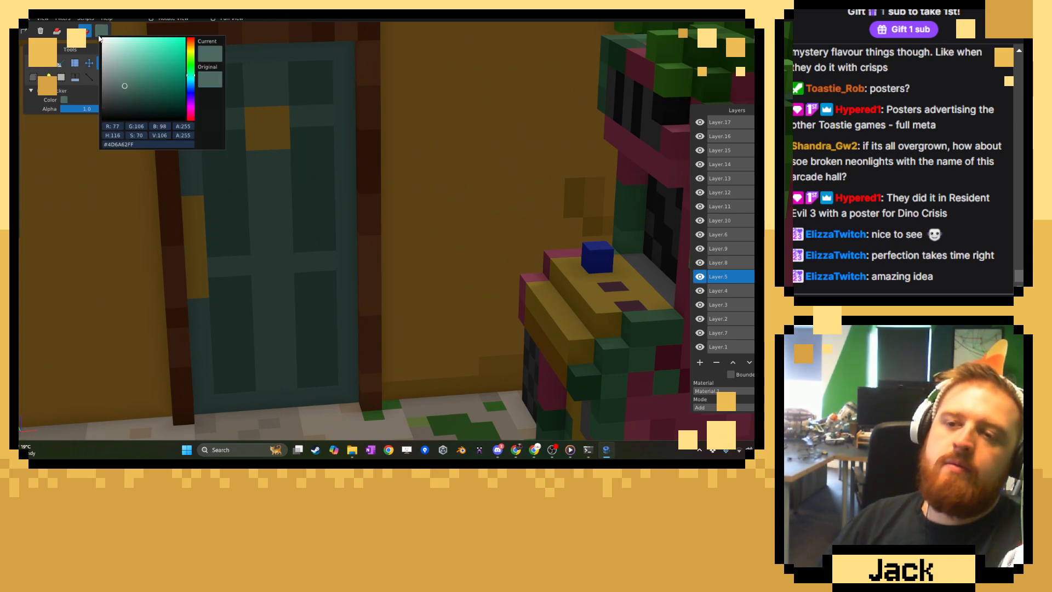
left_click(125, 91)
left_click(257, 98)
mouse_move(256, 98)
middle_mouse_down()
mouse_move(222, 86)
mouse_move(185, 106)
middle_mouse_up()
left_click(36, 65)
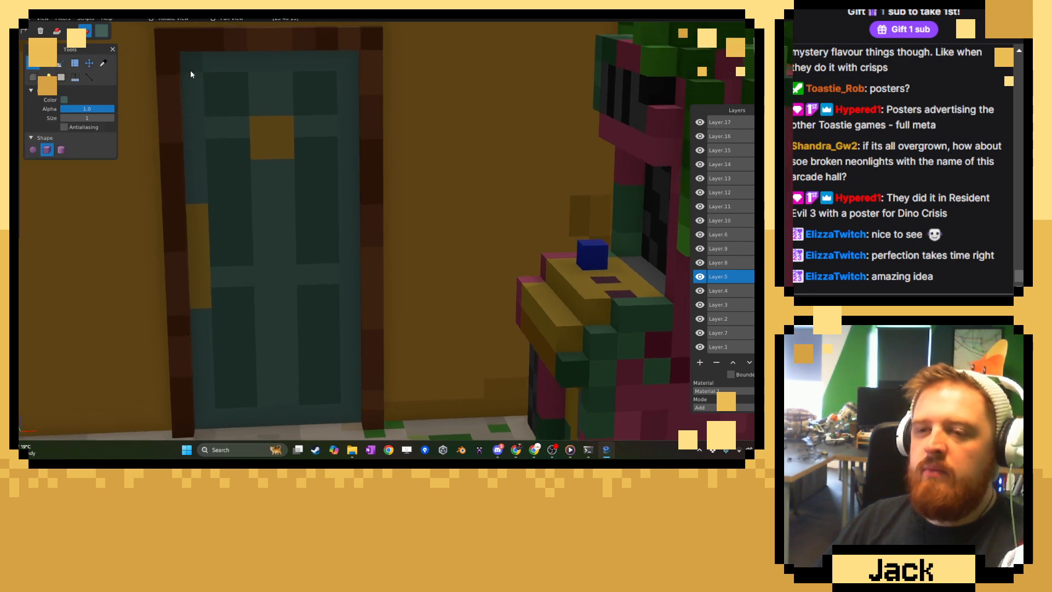
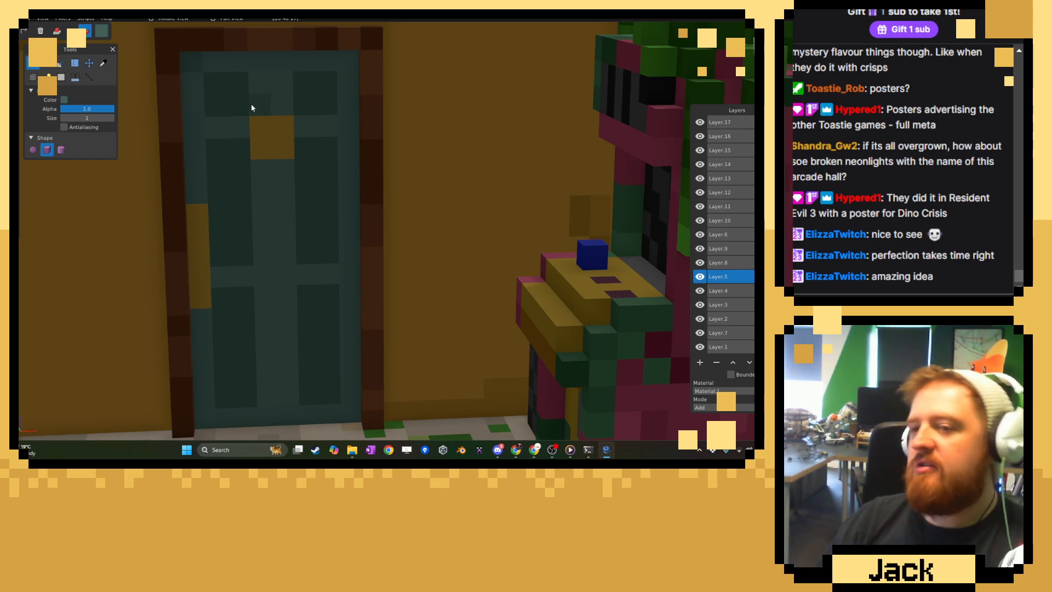
Brush scattered voxels of the slightly darker teal across the door's panels, crossbar, side edges and base.
right_click_drag(310, 190, 337, 109)
scroll(361, 241, "down", 4)
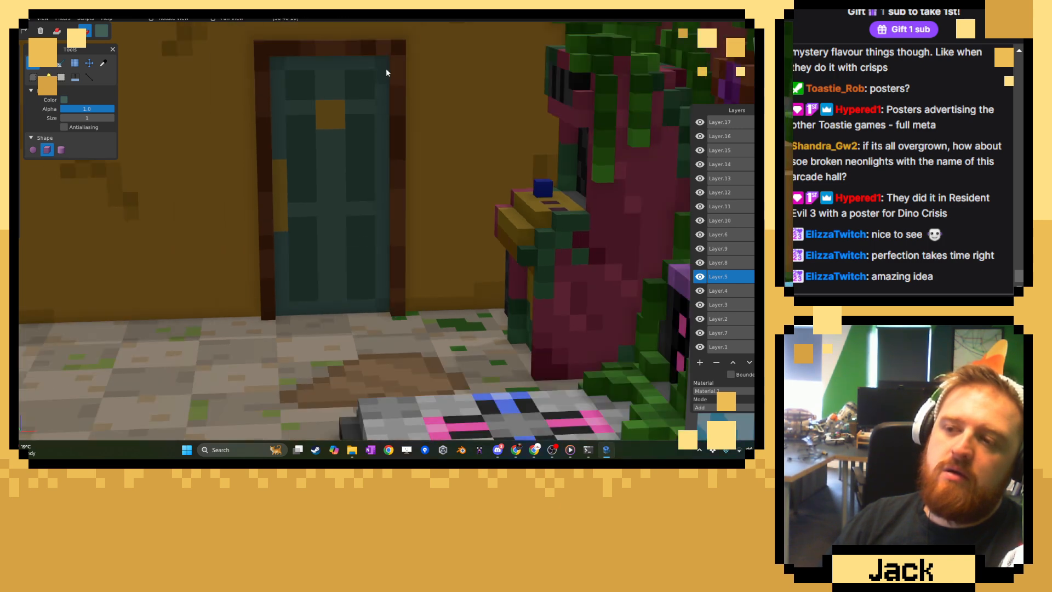
left_click(430, 96)
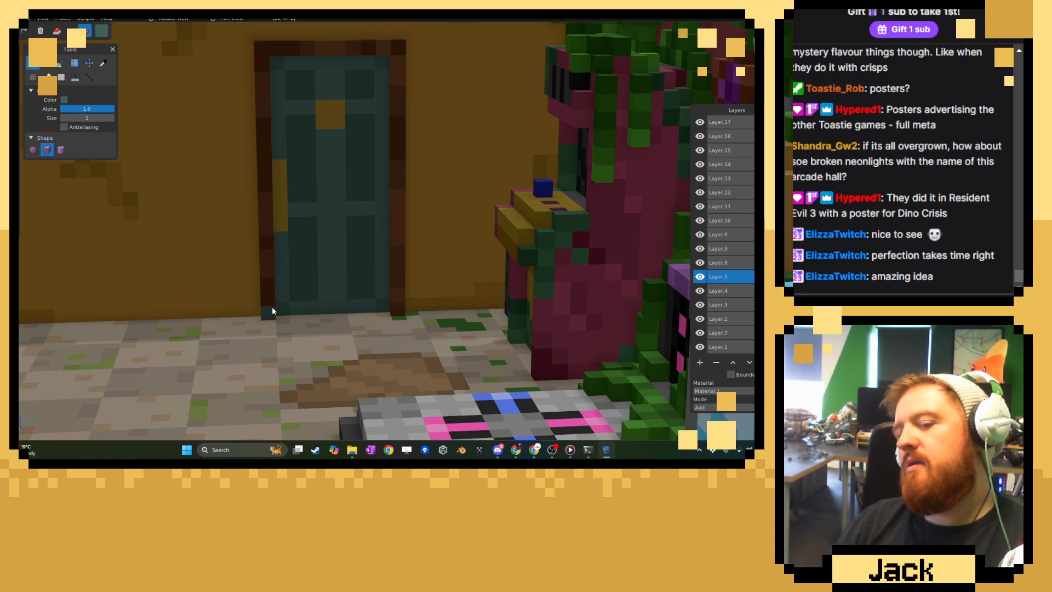
scroll(272, 307, "up", 5)
key("c")
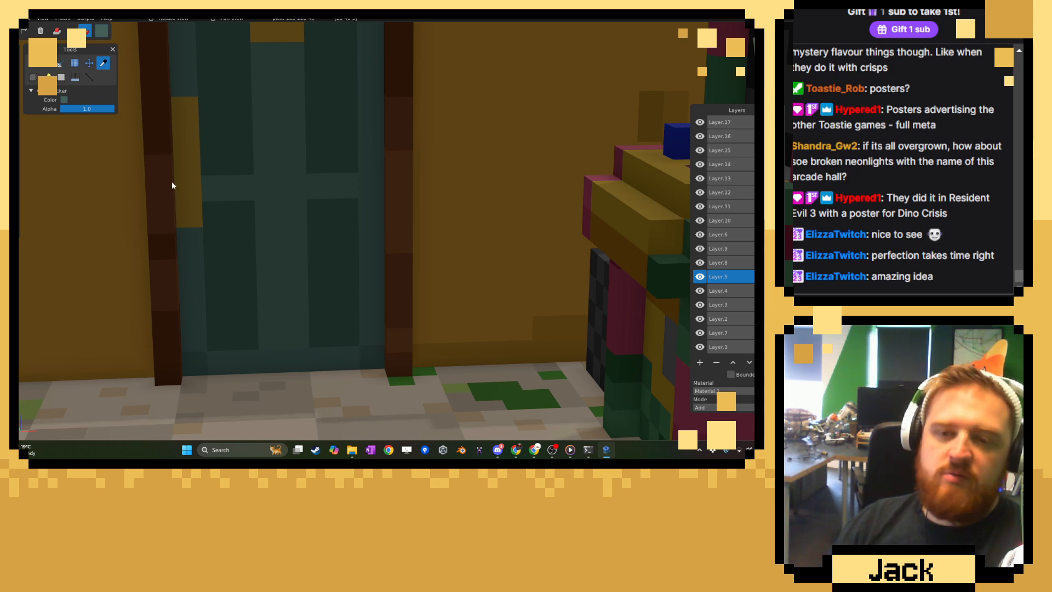
key("b")
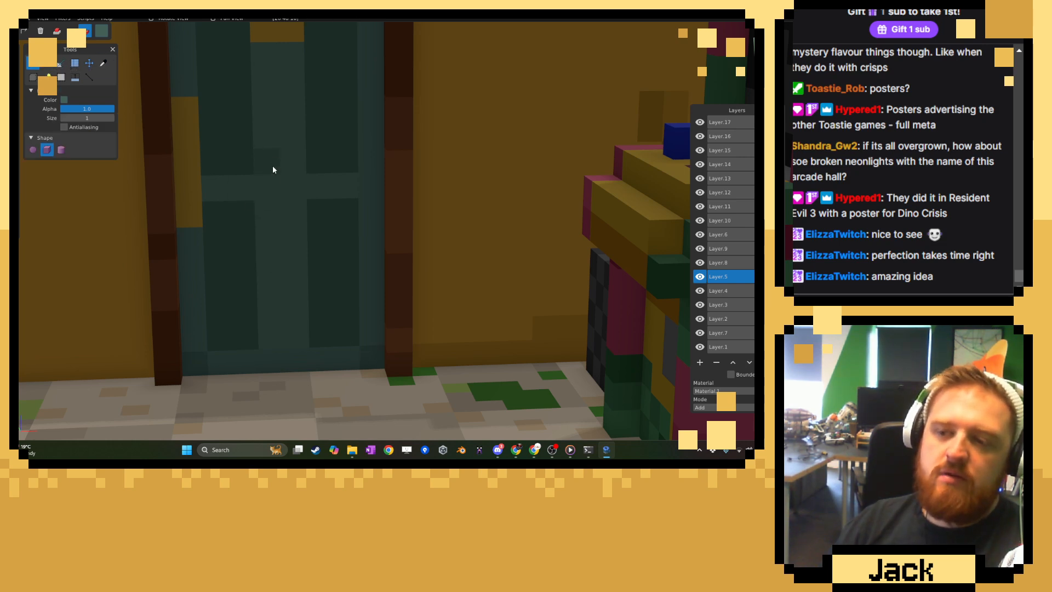
scroll(227, 170, "up", 3)
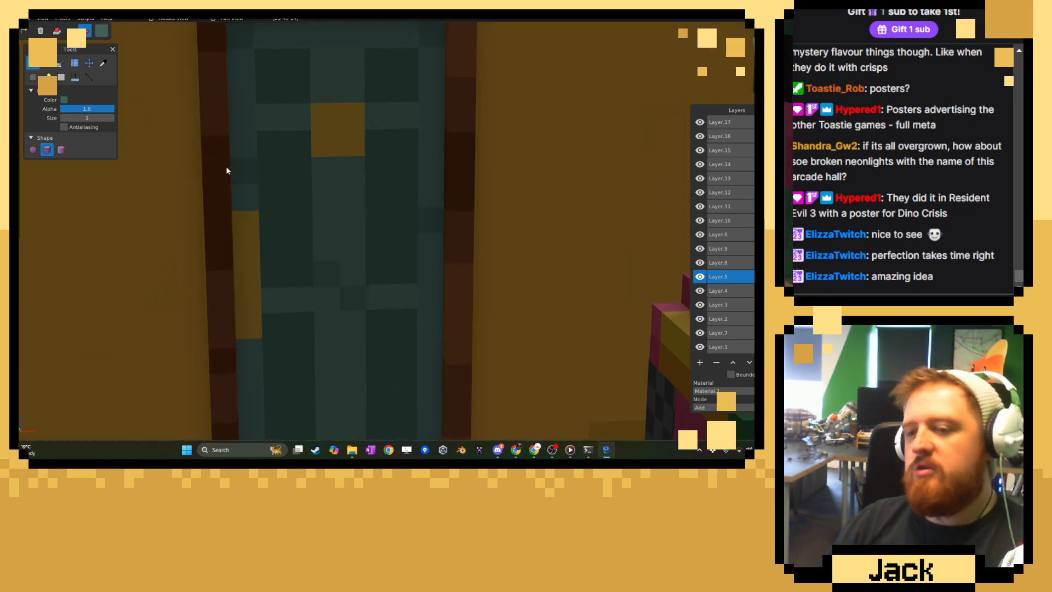
middle_click_drag(331, 110, 397, 78)
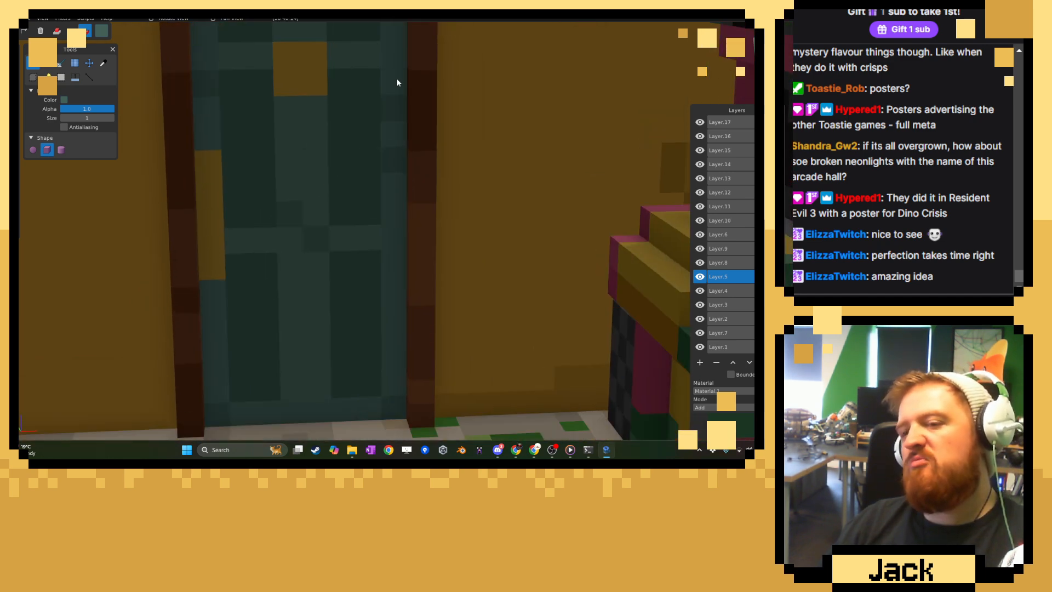
right_click_drag(399, 155, 390, 58)
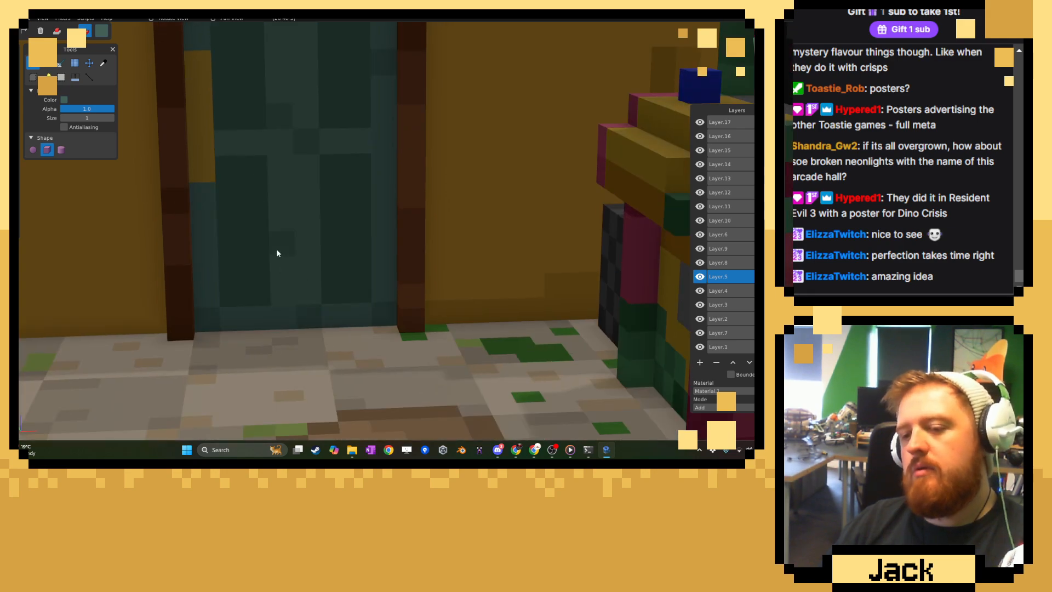
scroll(376, 233, "down", 8)
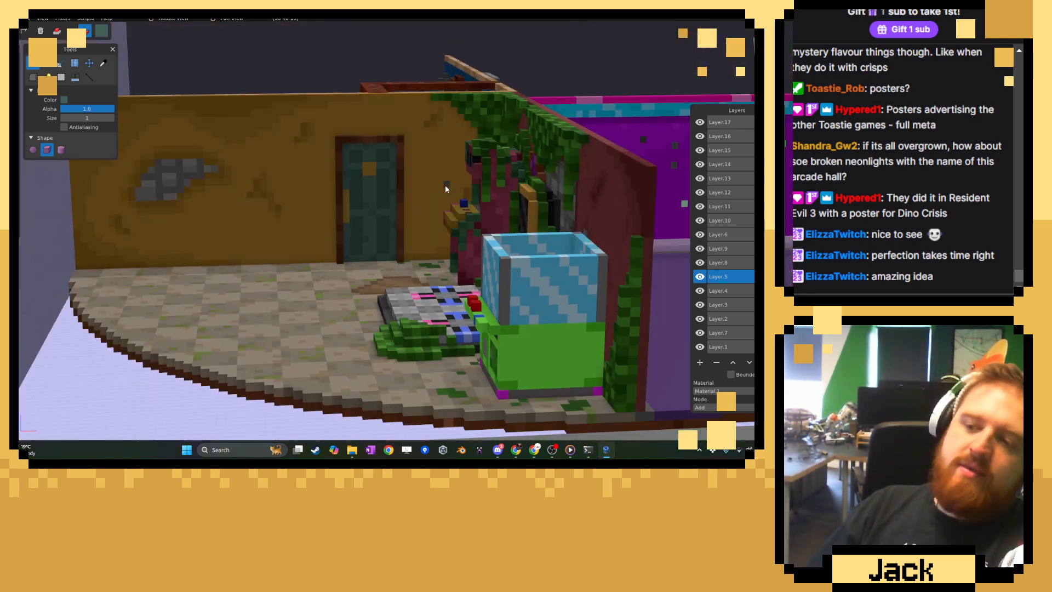
middle_click_drag(411, 182, 462, 192)
scroll(462, 193, "up", 12)
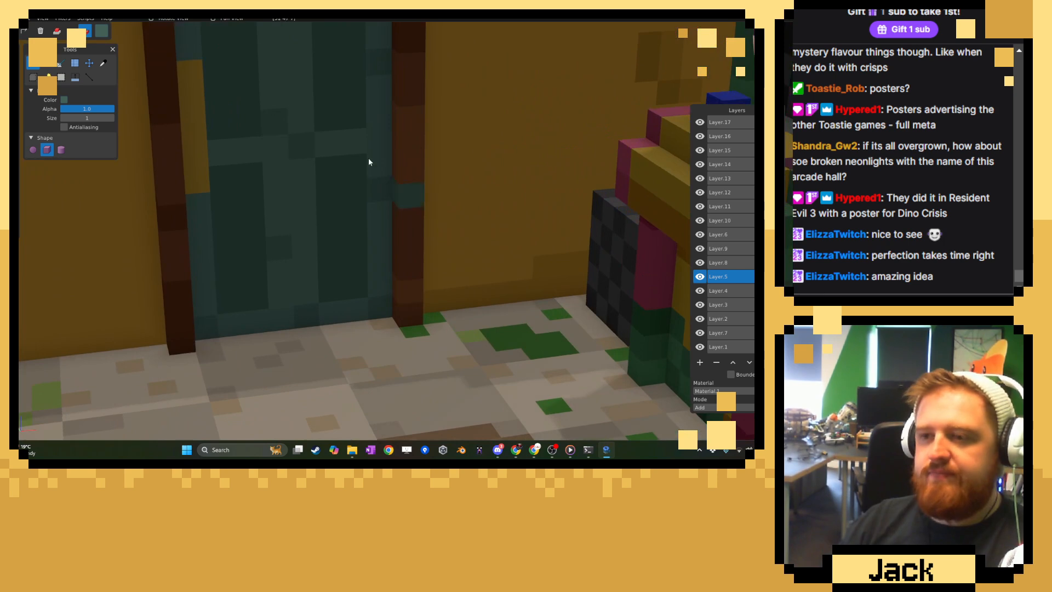
right_click_drag(368, 159, 407, 192)
Pick the golden brown from the door's plate, choose a slightly darker shade, and paint alternate voxels of the plate and edge strip with it.
left_click(103, 63)
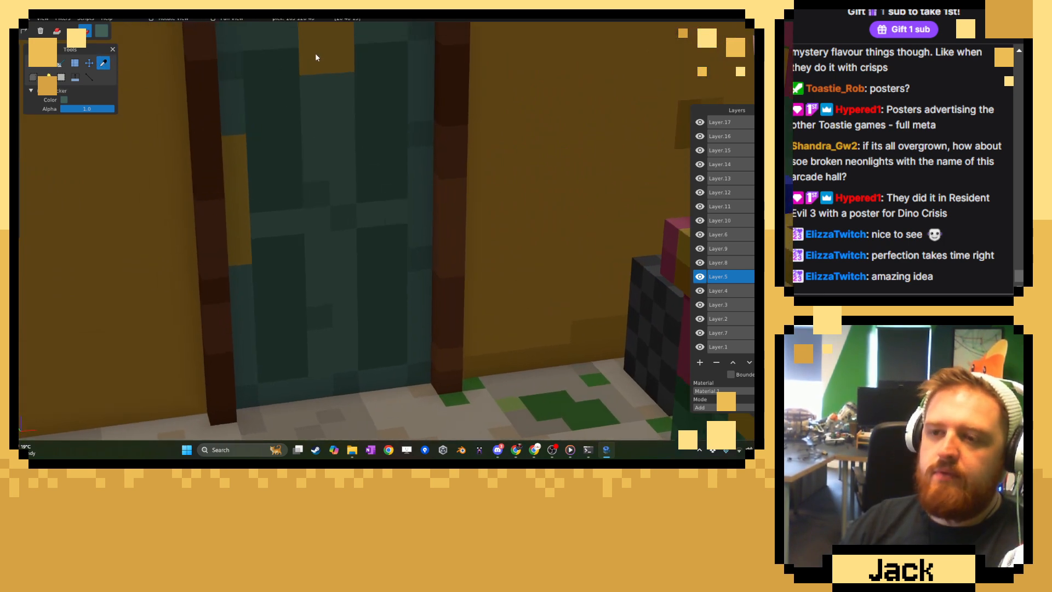
left_click(315, 53)
left_click(101, 31)
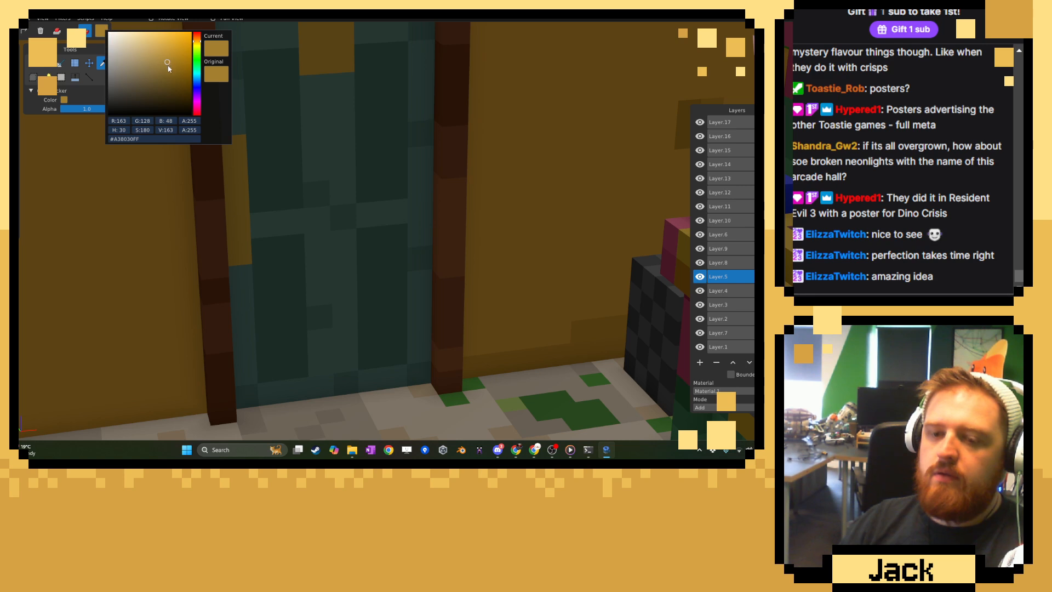
left_click(169, 67)
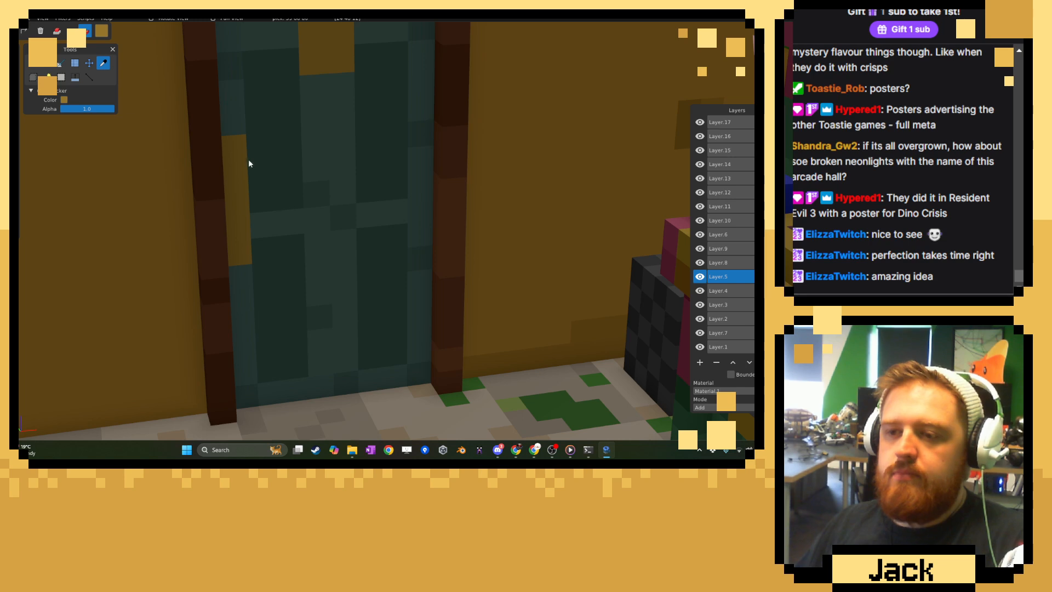
left_click(34, 62)
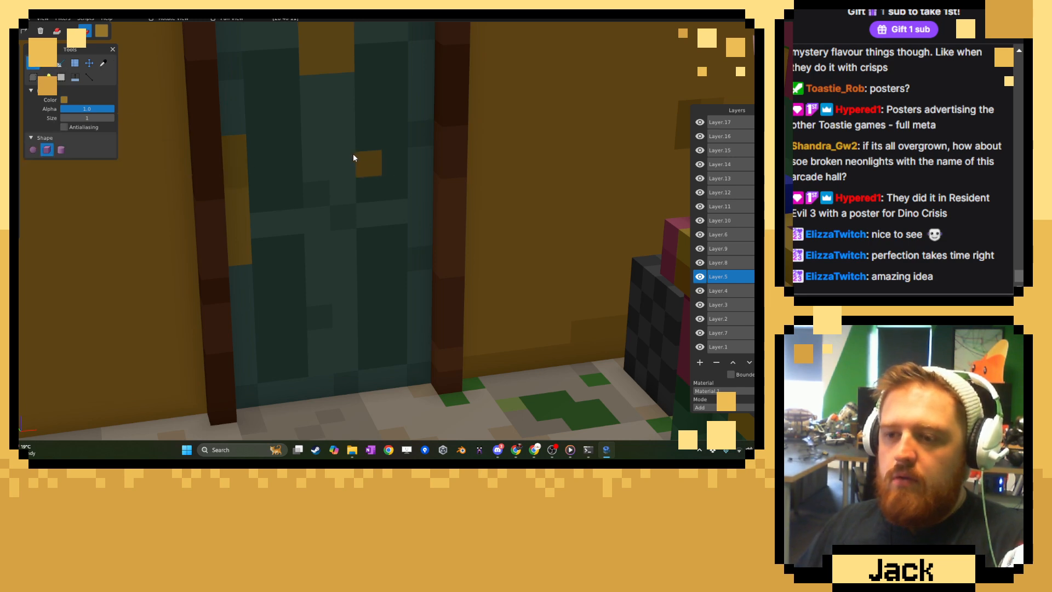
right_click_drag(343, 139, 325, 211)
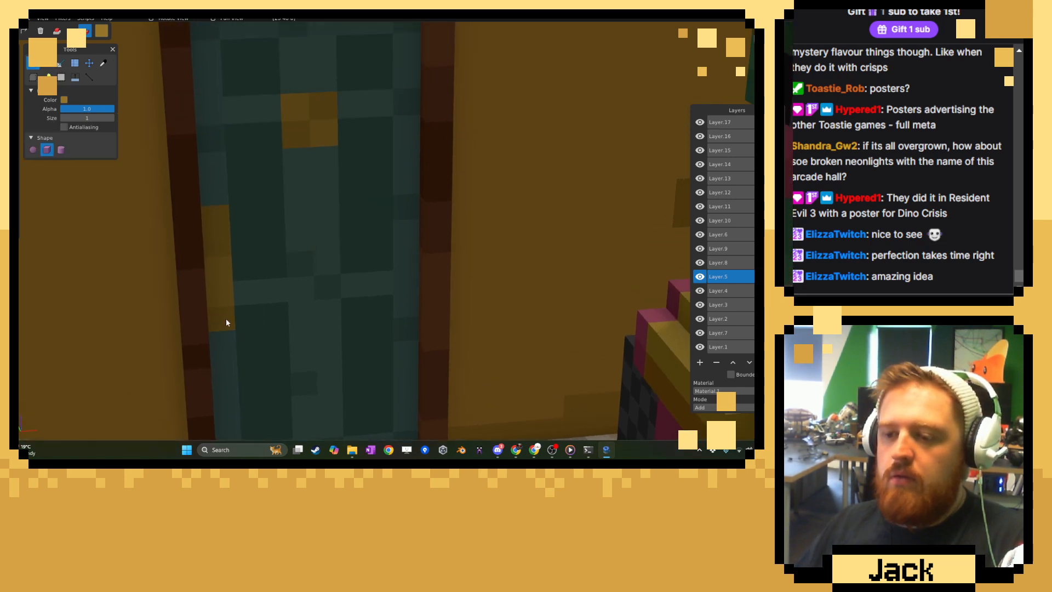
Examine the weathered door up close and within the whole arcade room from several angles.
scroll(389, 289, "down", 15)
middle_click_drag(389, 289, 408, 264)
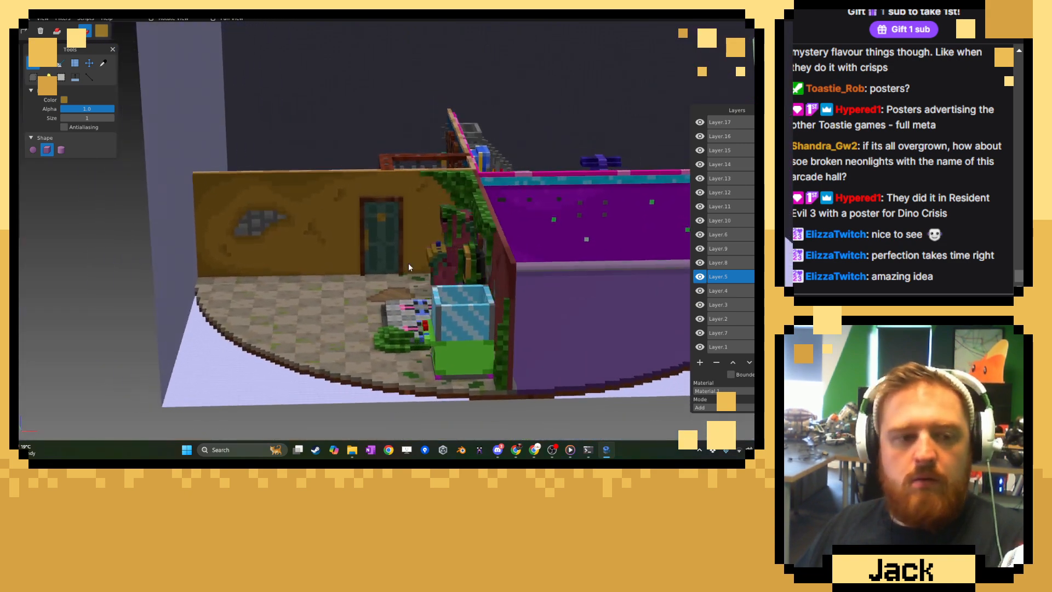
scroll(425, 262, "up", 10)
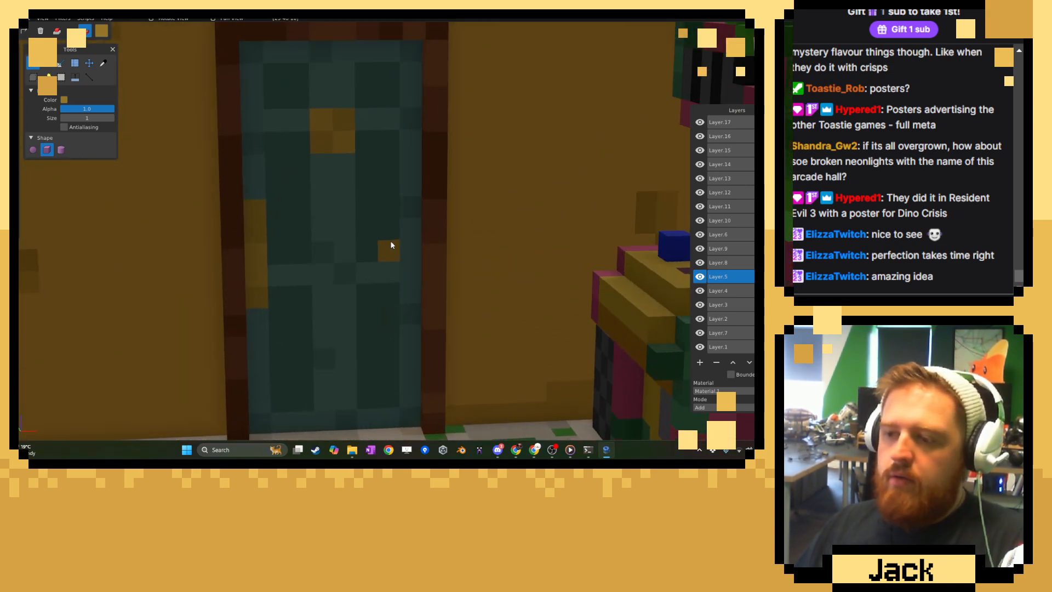
scroll(415, 260, "down", 5)
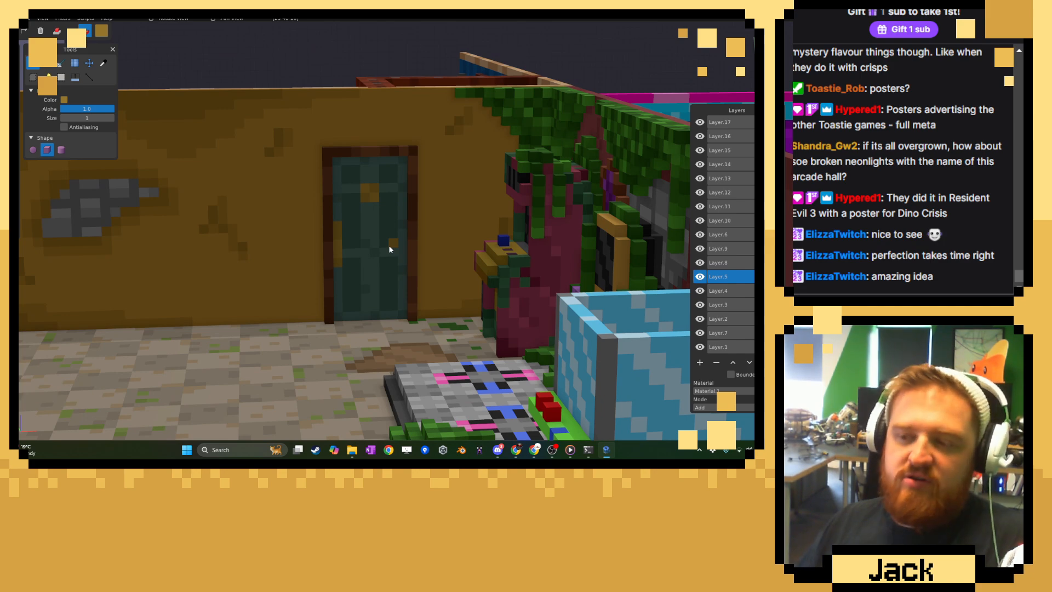
scroll(389, 246, "down", 1)
scroll(327, 334, "down", 8)
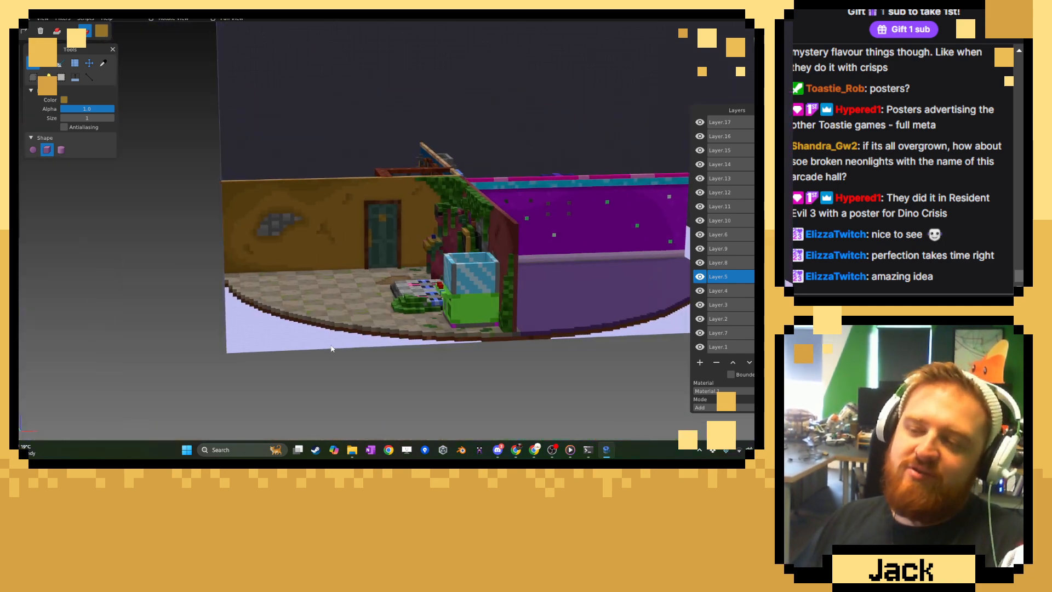
middle_click_drag(328, 323, 353, 336)
scroll(352, 334, "up", 6)
scroll(353, 335, "down", 5)
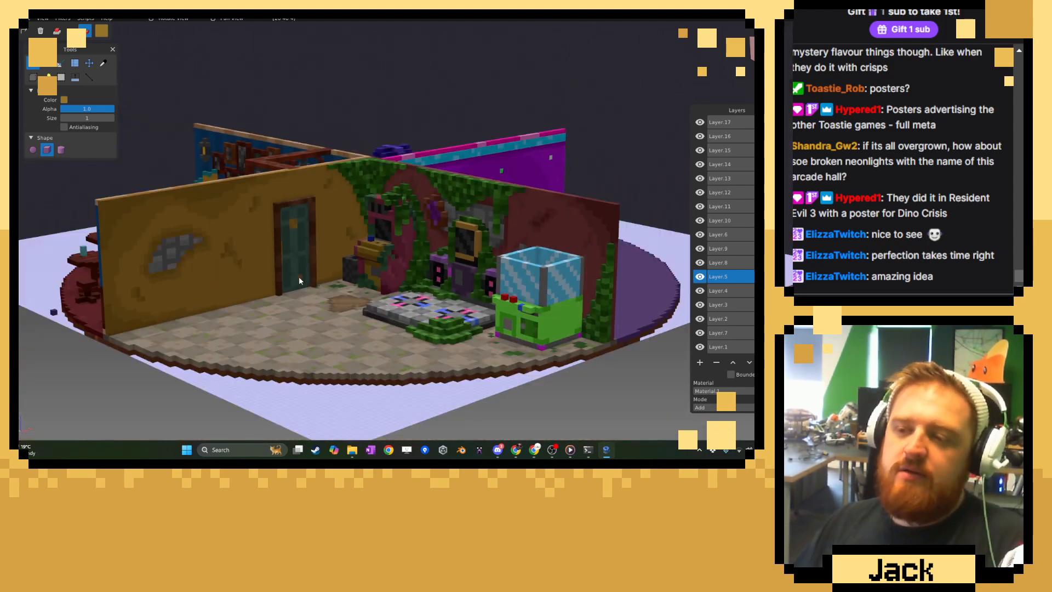
right_click_drag(298, 276, 328, 280)
scroll(428, 290, "up", 4)
scroll(426, 286, "down", 5)
scroll(279, 286, "up", 8)
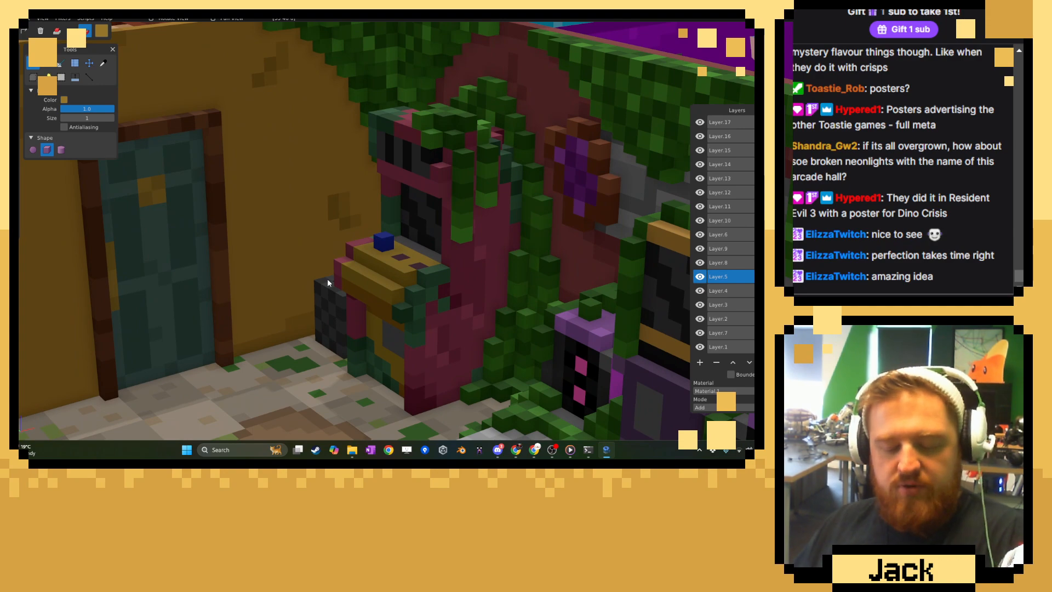
middle_click_drag(325, 313, 282, 247)
right_click_drag(282, 247, 357, 294)
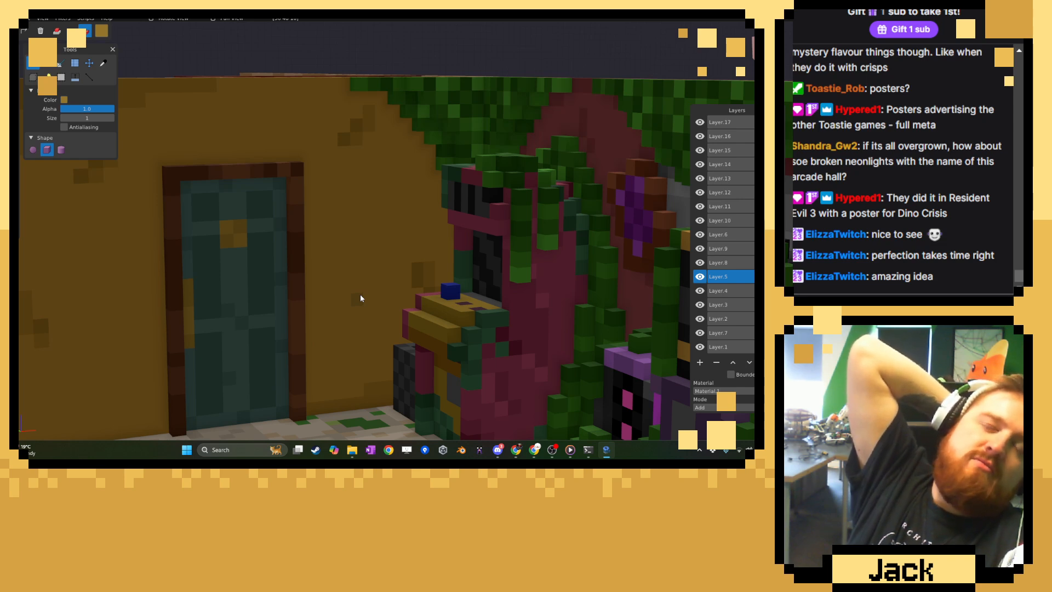
Pick the door frame's brown and add a raised rectangular frame, about six voxels wide and nine high, on the wall between door and arcade cabinet.
left_click(108, 65)
scroll(251, 202, "up", 2)
left_click(256, 205)
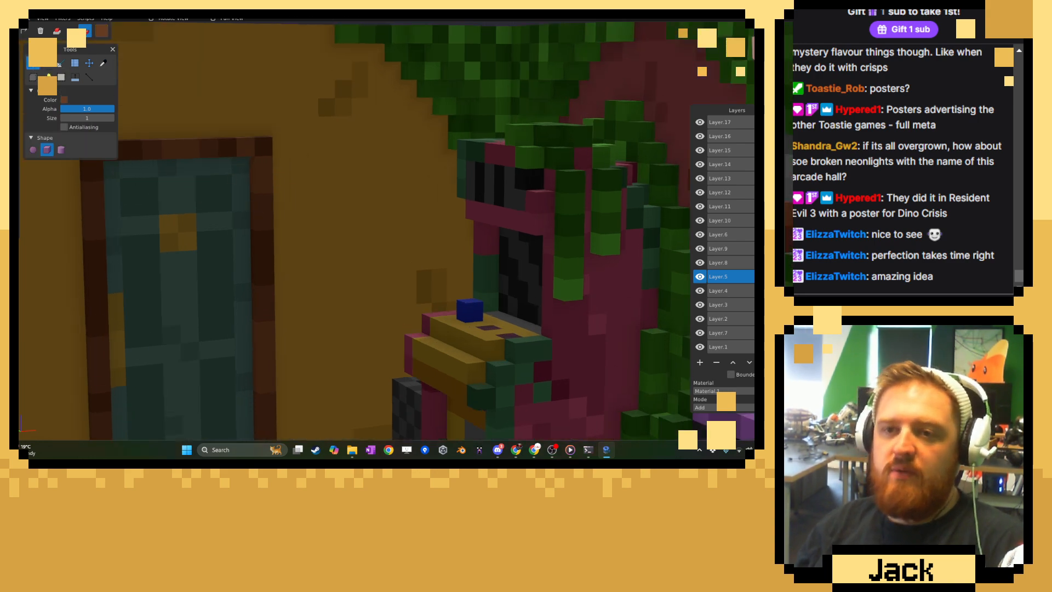
left_click(57, 32)
middle_click_drag(267, 153, 258, 155)
middle_click_drag(337, 165, 312, 153)
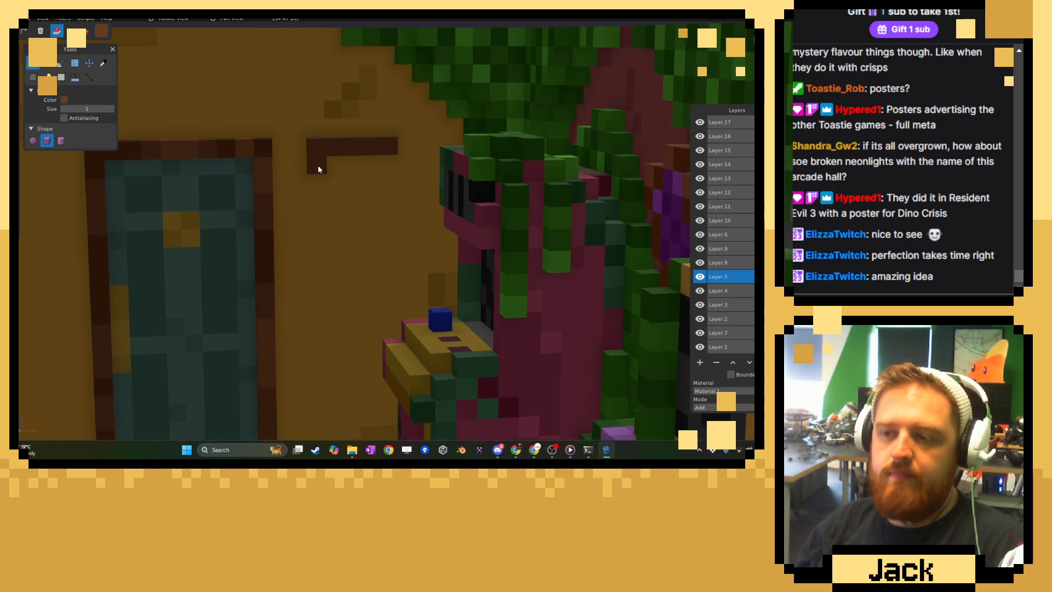
left_click_drag(325, 272, 321, 172)
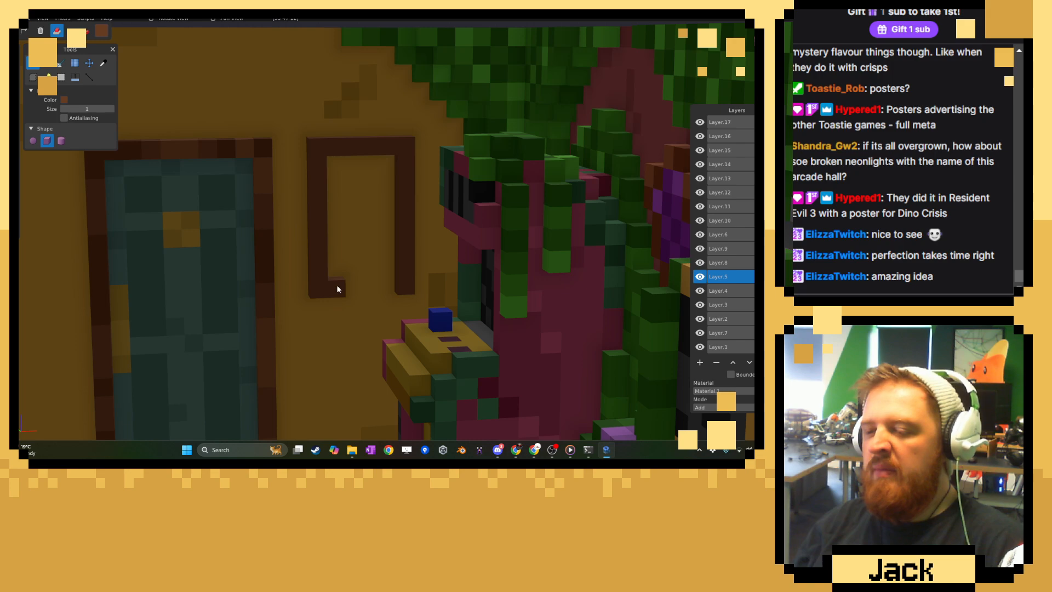
scroll(382, 287, "down", 10)
middle_click_drag(380, 287, 355, 282)
scroll(391, 274, "down", 5)
scroll(354, 281, "up", 10)
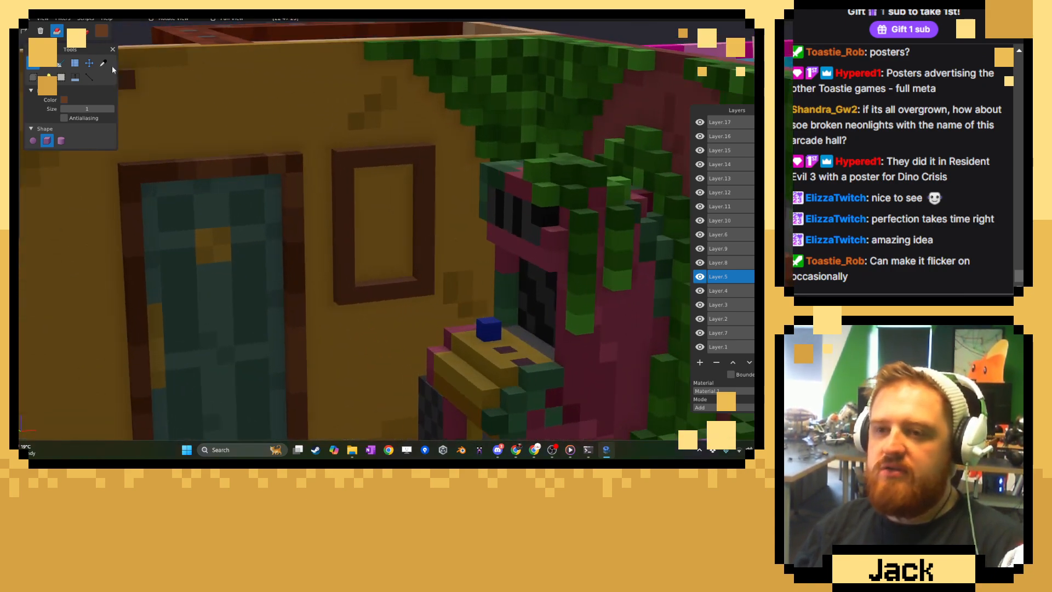
Pick darker browns from the door frame and paint scattered voxels of the new wall frame to vary its tone.
left_click(104, 63)
scroll(273, 252, "up", 3)
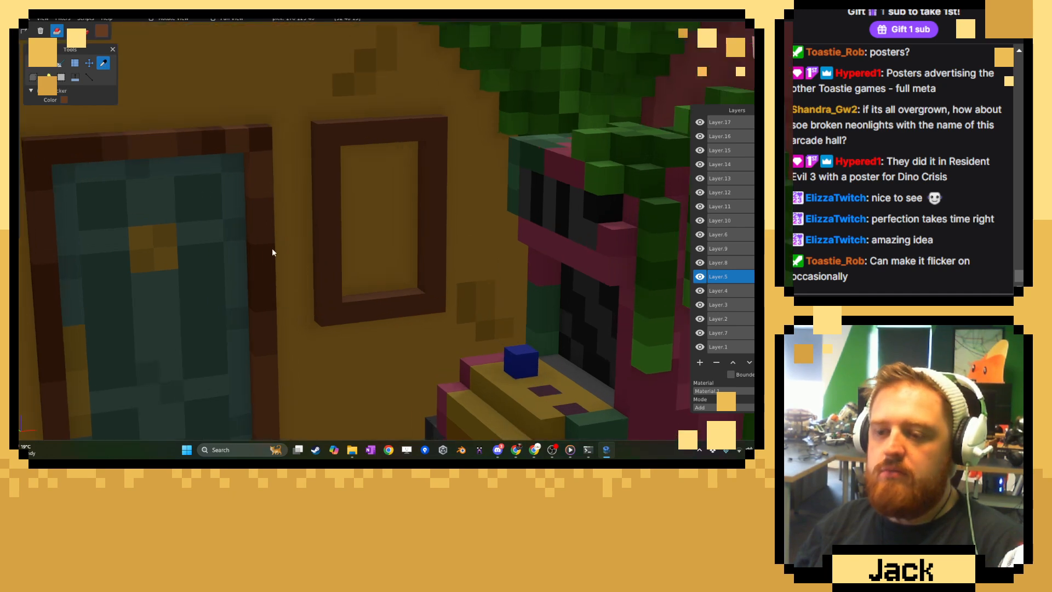
left_click(33, 63)
left_click(85, 31)
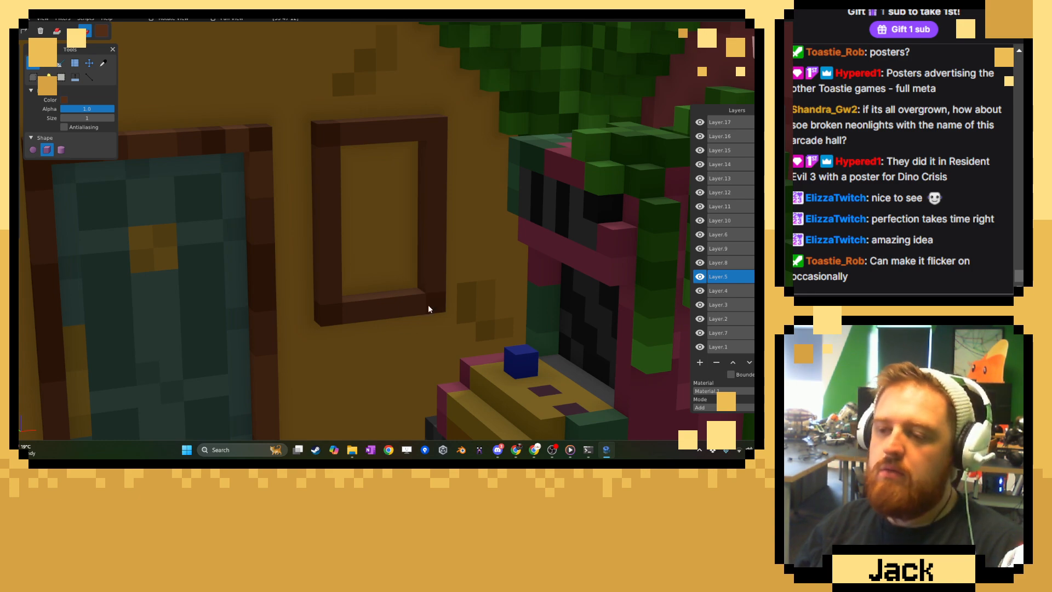
left_click(103, 63)
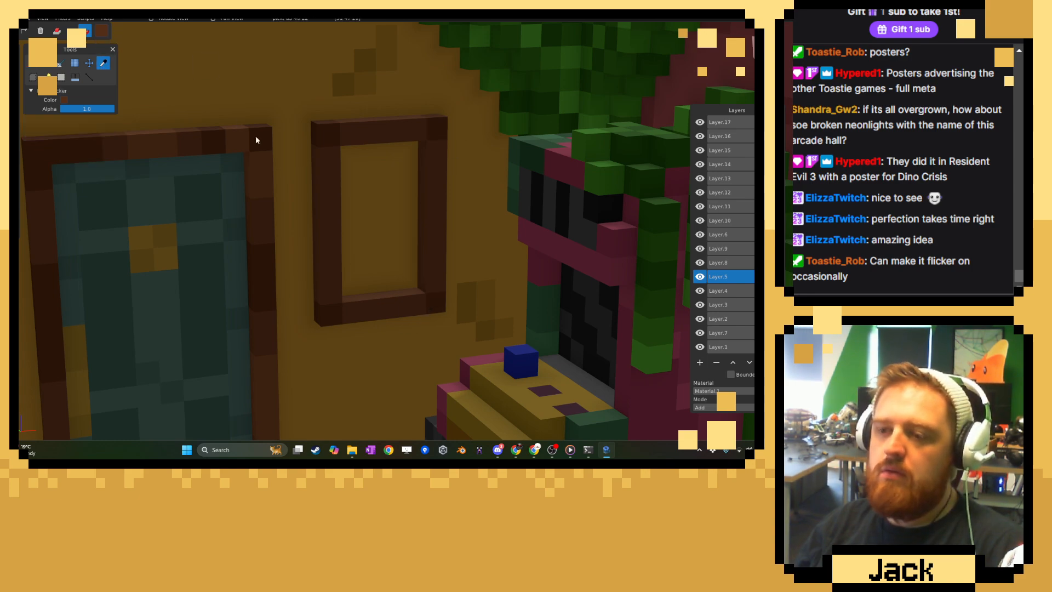
scroll(266, 202, "down", 12)
middle_click_drag(269, 202, 294, 205)
scroll(362, 216, "up", 10)
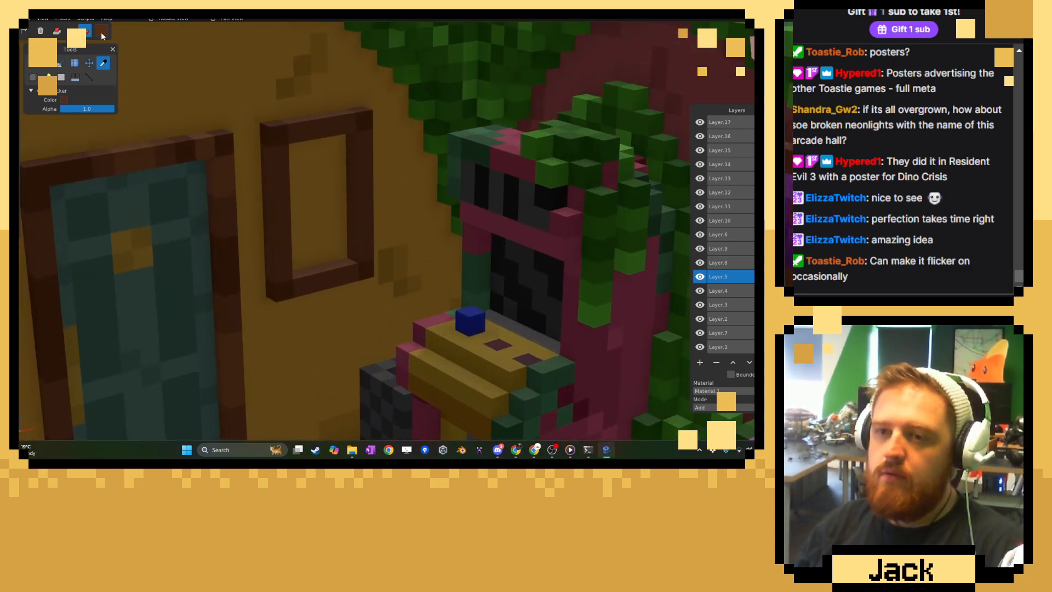
Choose dark purple (#4C1A60) and add scattered voxels along the inner edge and centre of the brown wall frame.
left_click(101, 32)
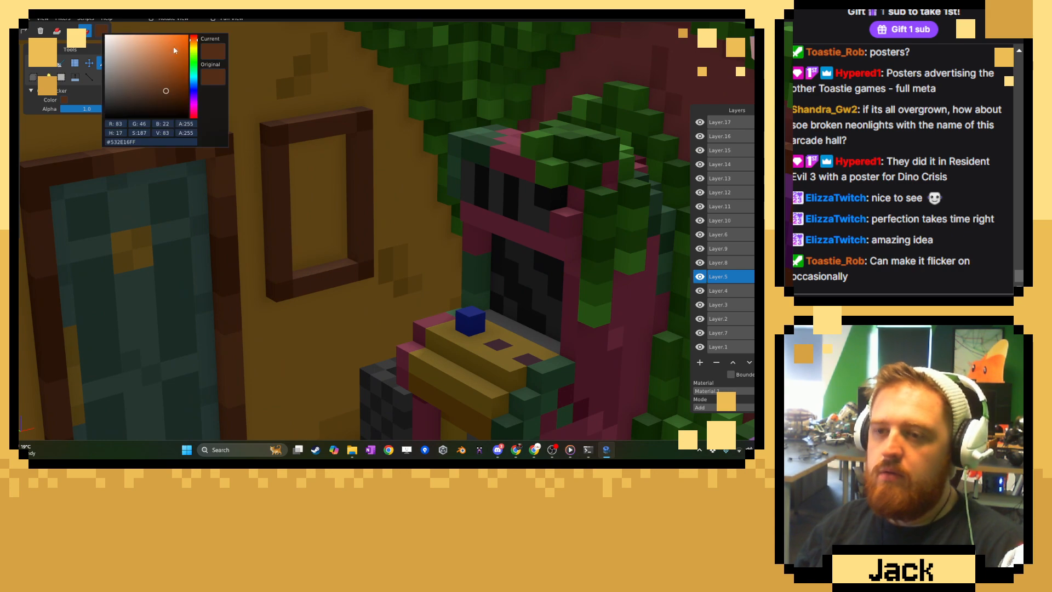
left_click(194, 56)
left_click_drag(165, 84, 193, 99)
left_click(84, 66)
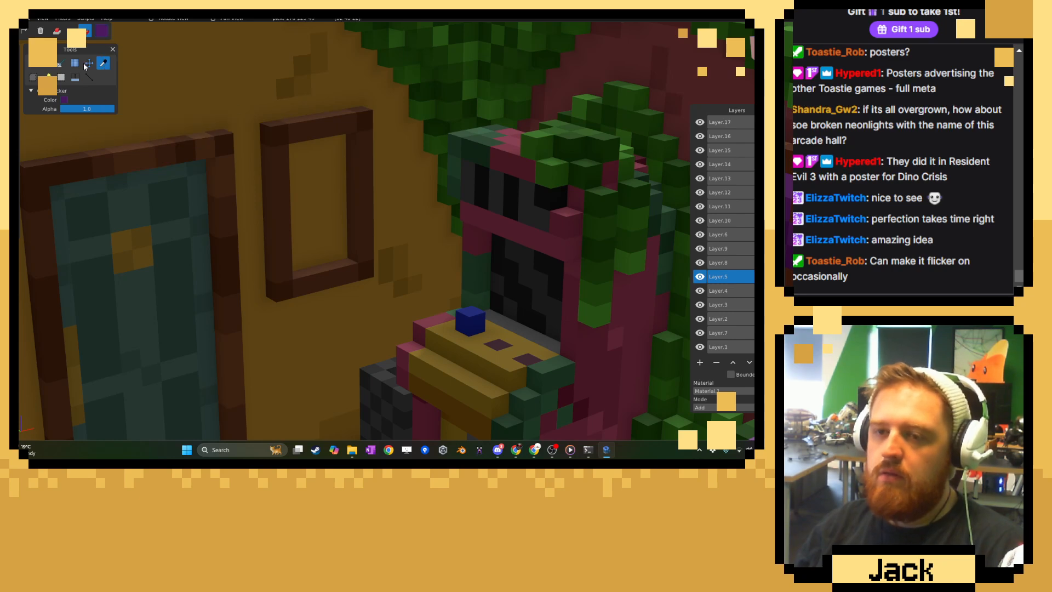
left_click(58, 34)
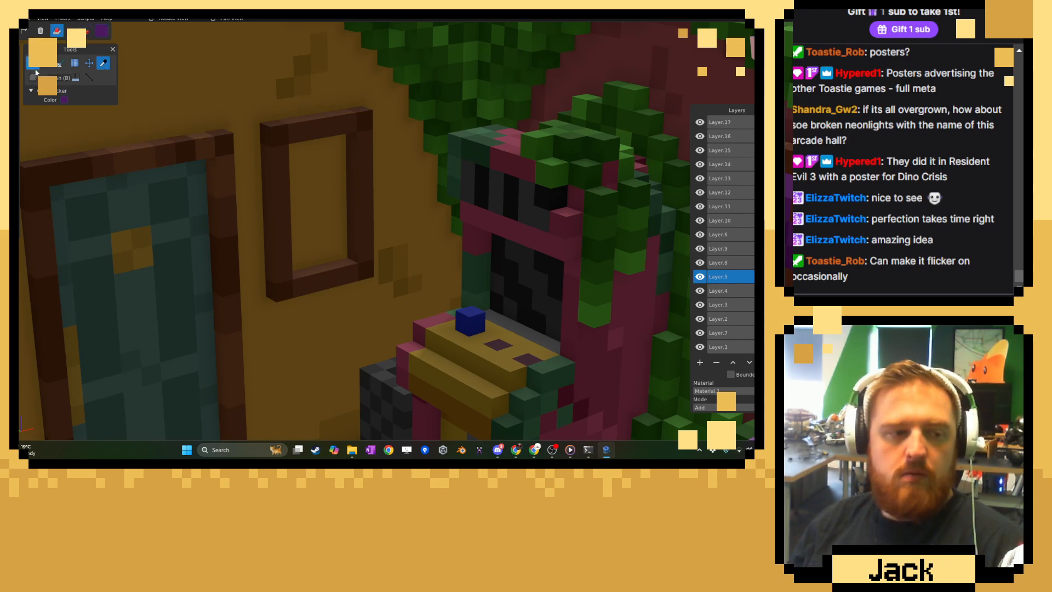
left_click(34, 63)
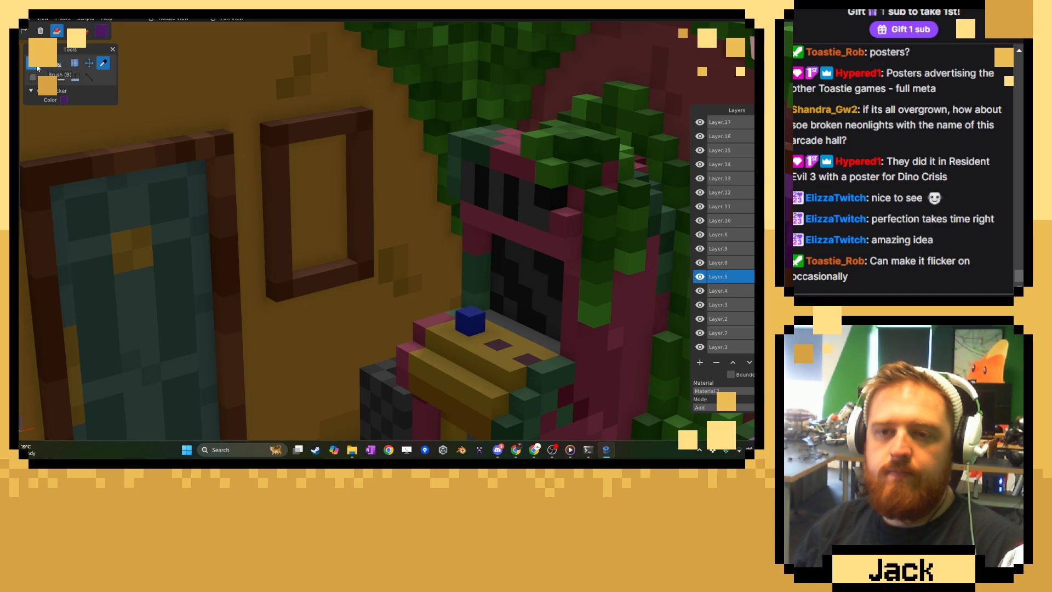
middle_click_drag(386, 192, 300, 248)
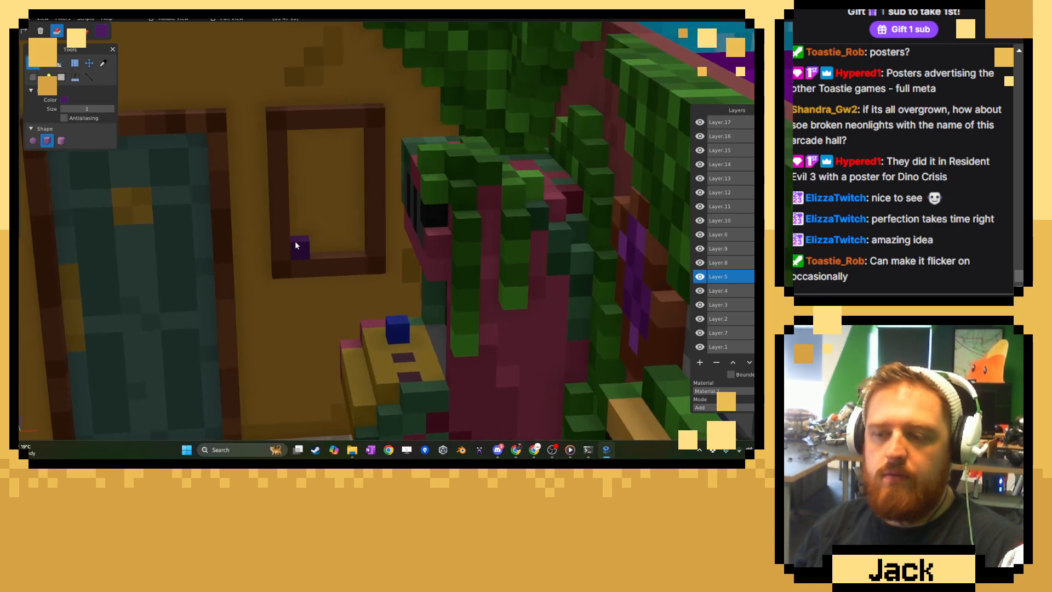
left_click(296, 245)
left_click(333, 203)
left_click(305, 190)
left_click(303, 185)
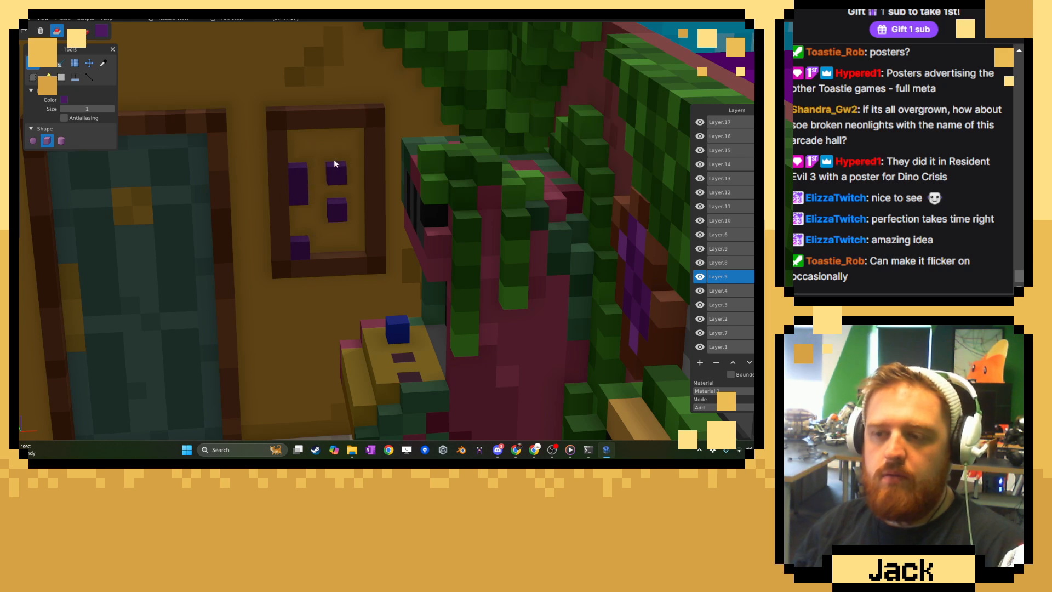
Add a stepped purple shape across the upper part of the frame's interior and one more voxel near its lower side.
left_click(336, 143)
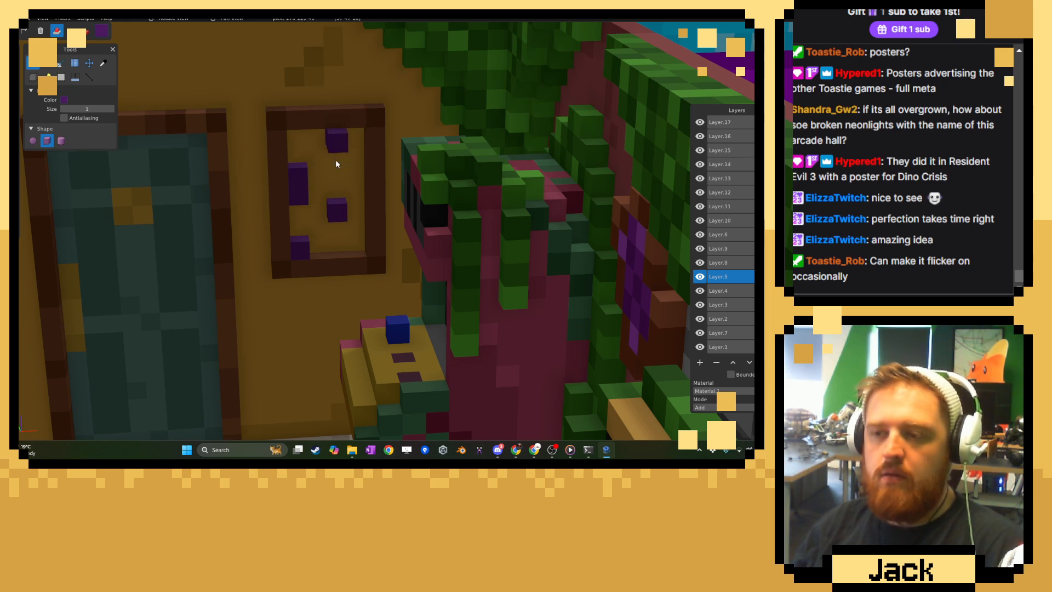
left_click(337, 163)
left_click(318, 156)
left_click(356, 155)
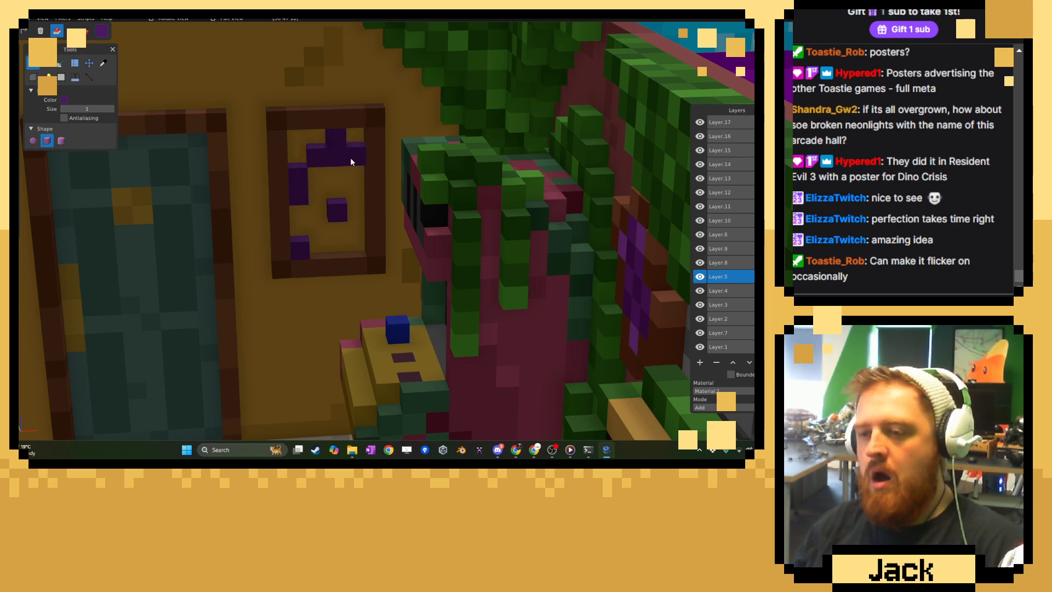
left_click(355, 225)
left_click(239, 195)
Choose a dark blue and fill the remaining empty voxels inside the frame around the purple shapes.
key("c")
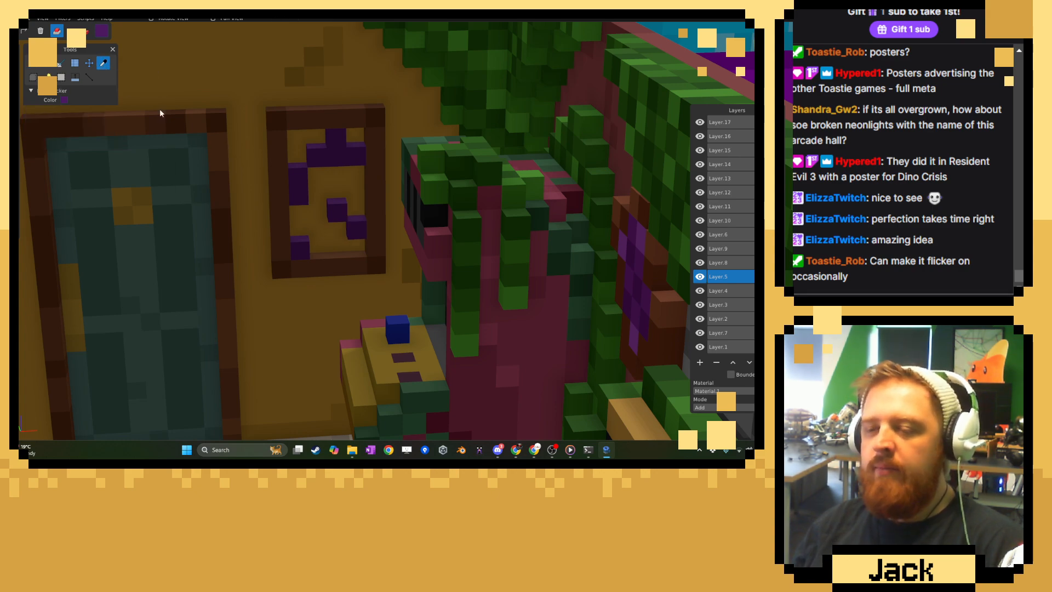
left_click(102, 31)
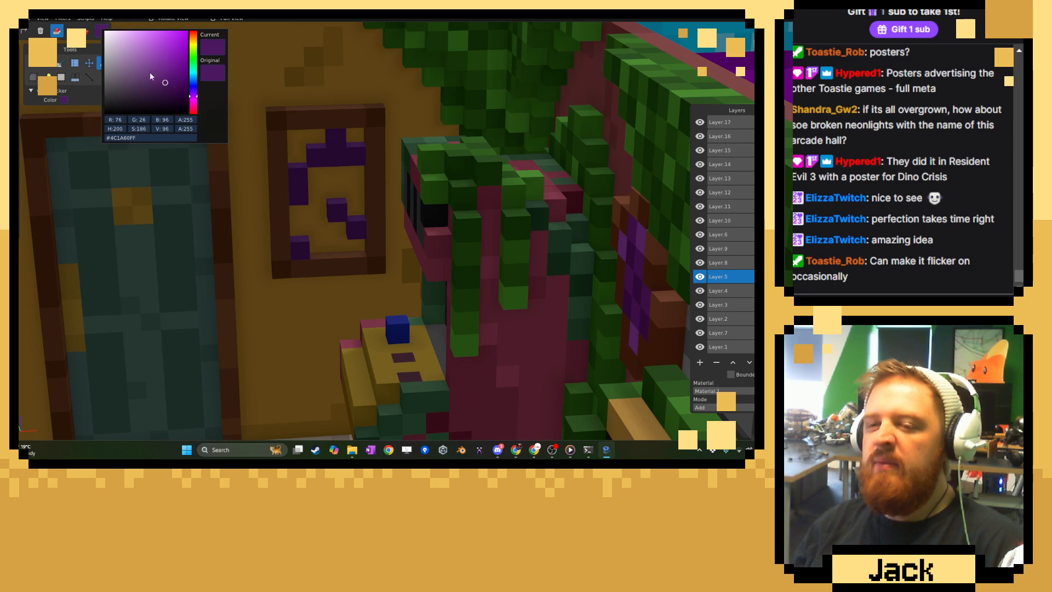
left_click_drag(190, 86, 185, 83)
left_click(319, 160)
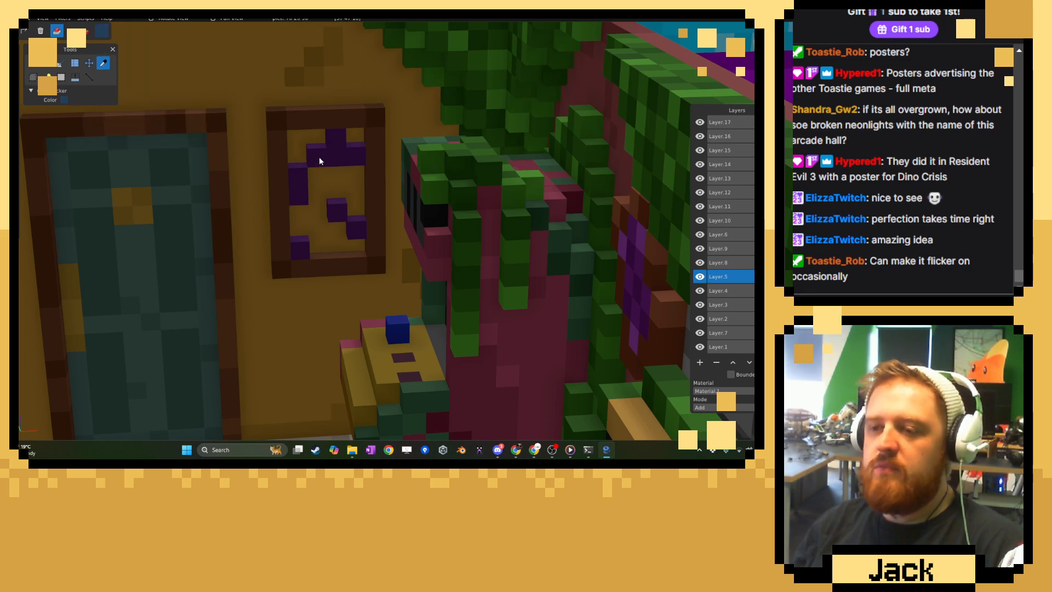
left_click(36, 65)
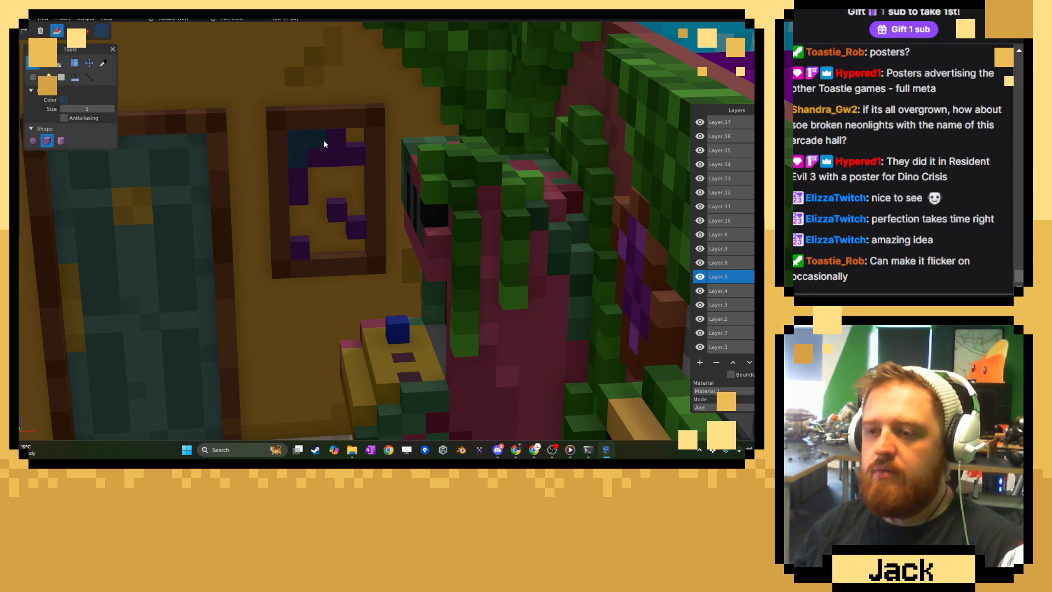
left_click_drag(316, 177, 313, 224)
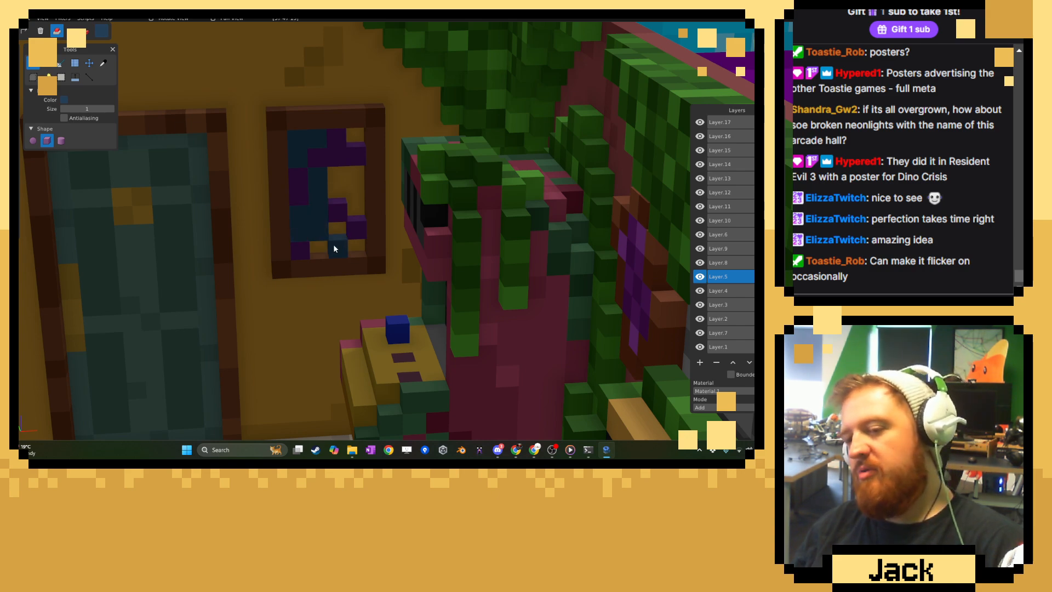
mouse_move(356, 213)
left_mouse_down()
mouse_move(353, 173)
mouse_move(340, 182)
left_mouse_up()
left_click(355, 133)
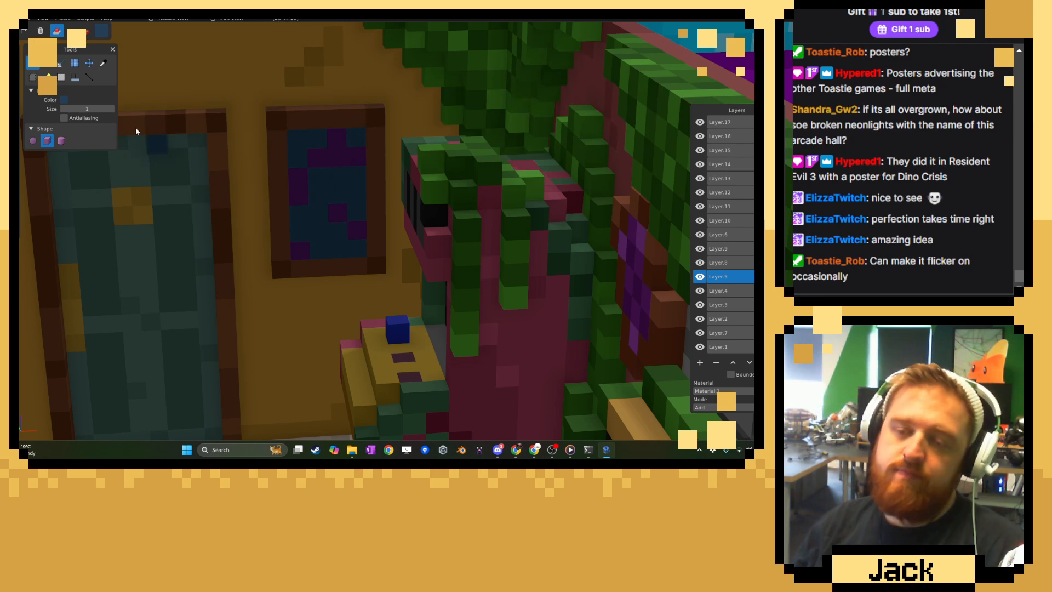
Paint the poster's lower area with its purple, and recolour the upper part of the purple edge column with its dark blue.
left_click(103, 63)
left_click(337, 213)
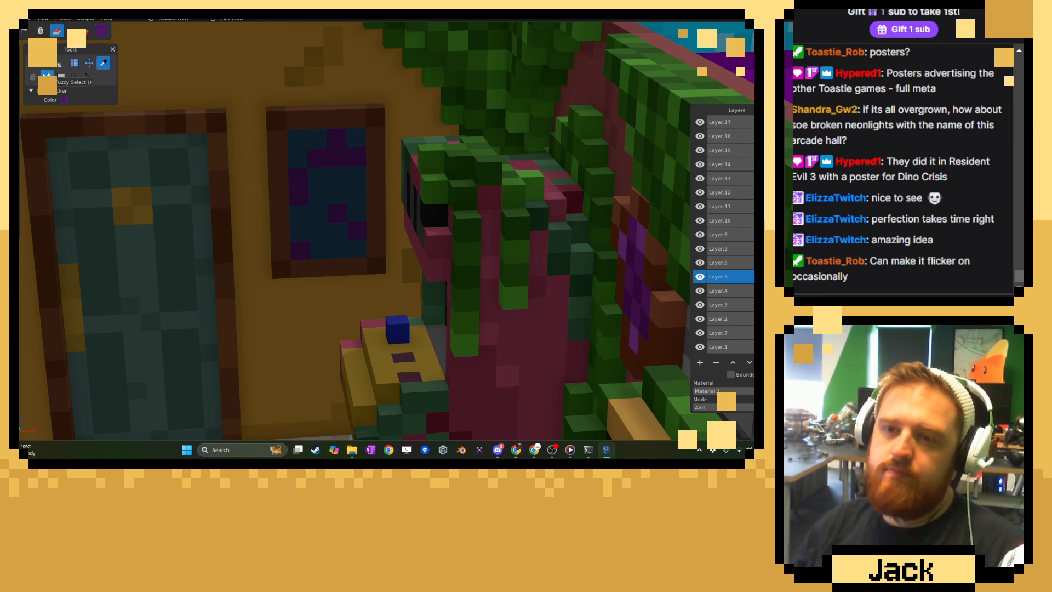
left_click(38, 66)
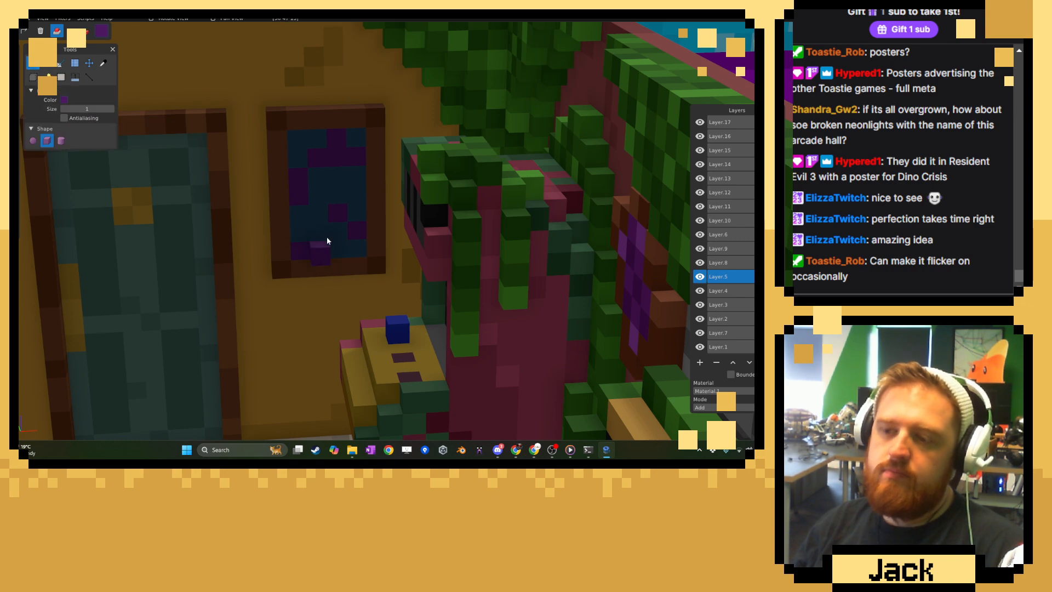
left_click(85, 31)
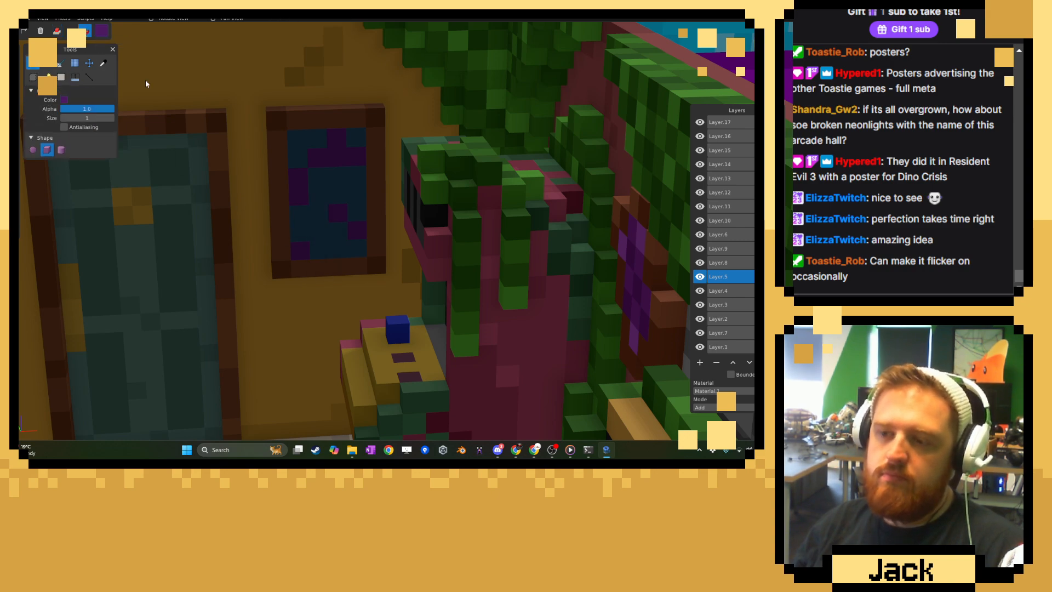
mouse_move(348, 225)
left_mouse_down()
mouse_move(307, 217)
mouse_move(324, 247)
mouse_move(347, 239)
left_mouse_up()
key("c")
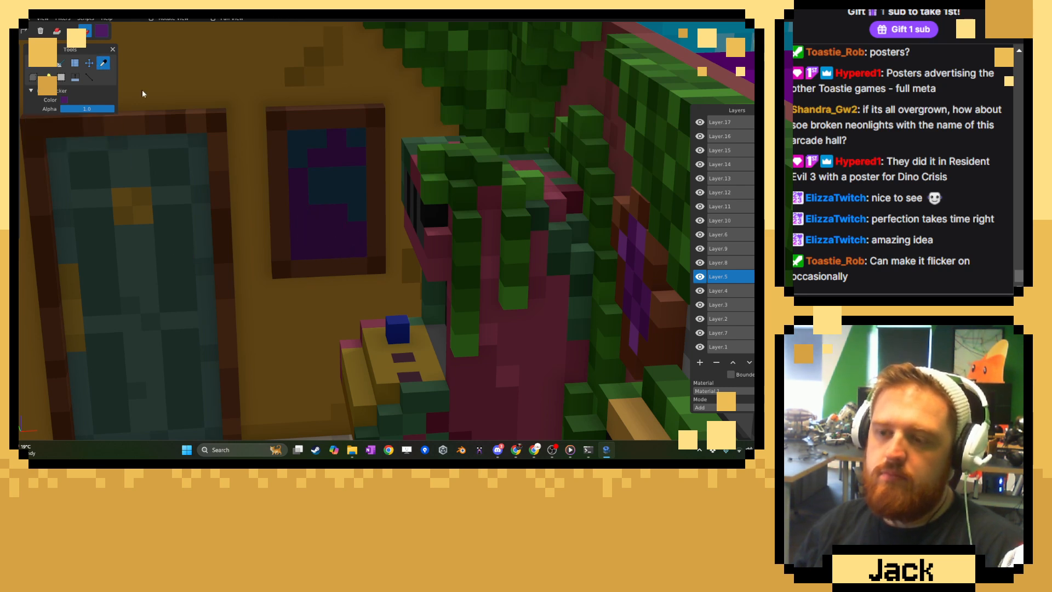
left_click(355, 197)
key("b")
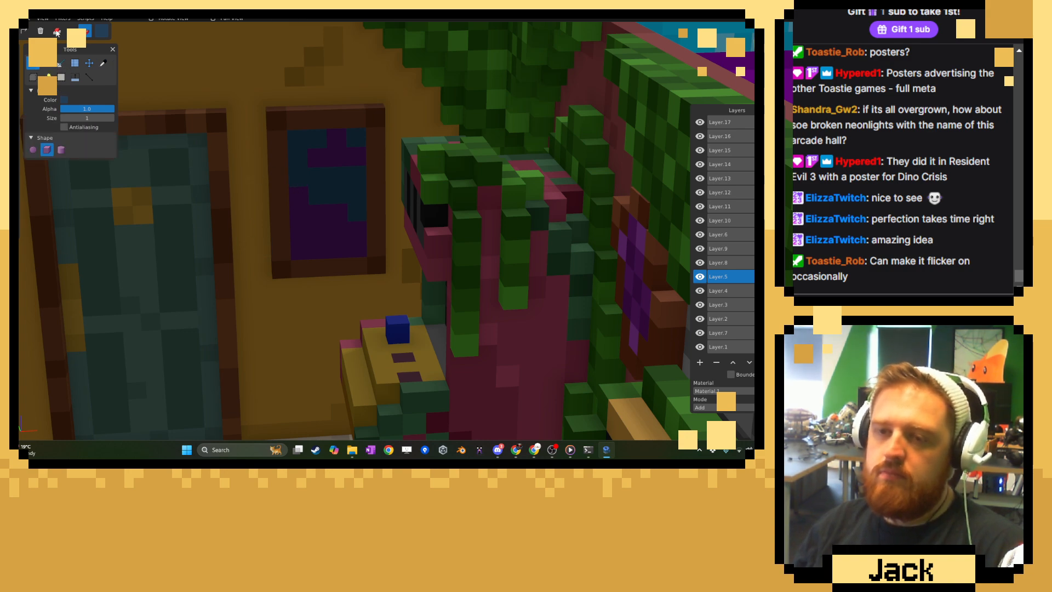
Pick the poster's purple, choose a greyer shade, and repaint most of its lower purple area with it.
left_click(103, 63)
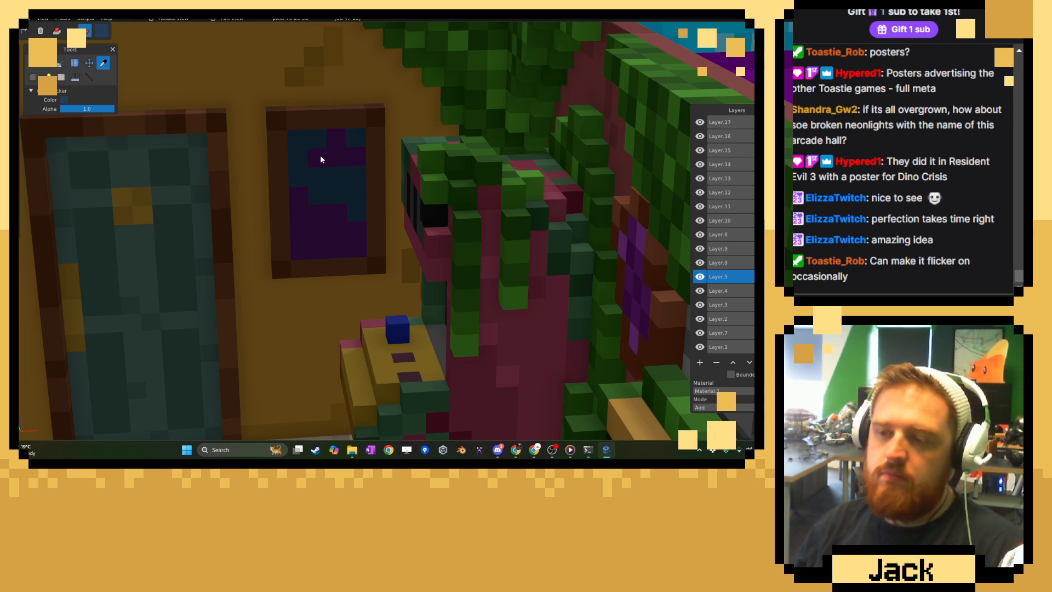
left_click(103, 36)
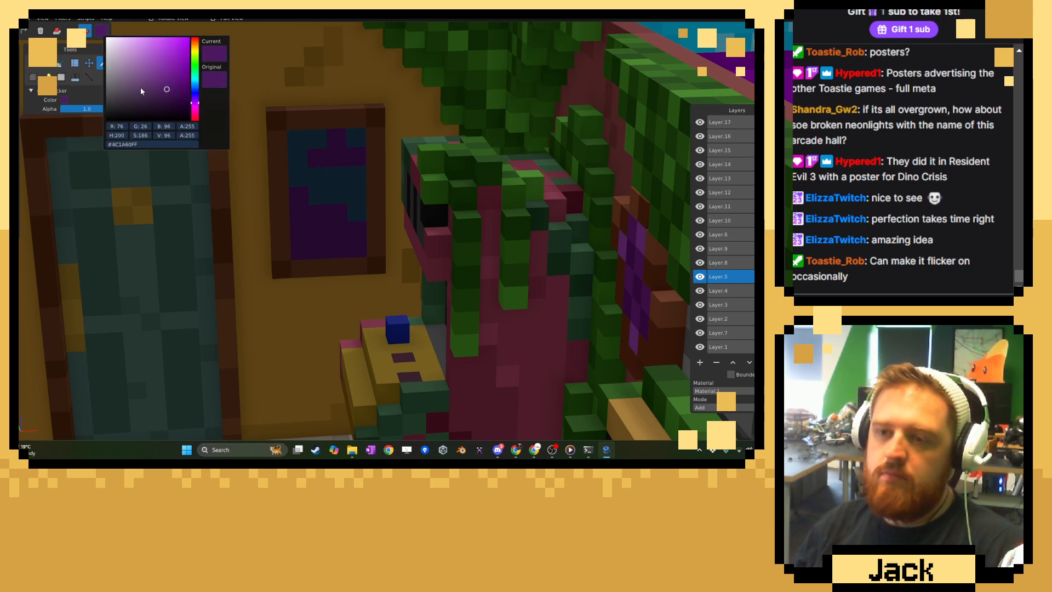
left_click(142, 90)
left_click(113, 132)
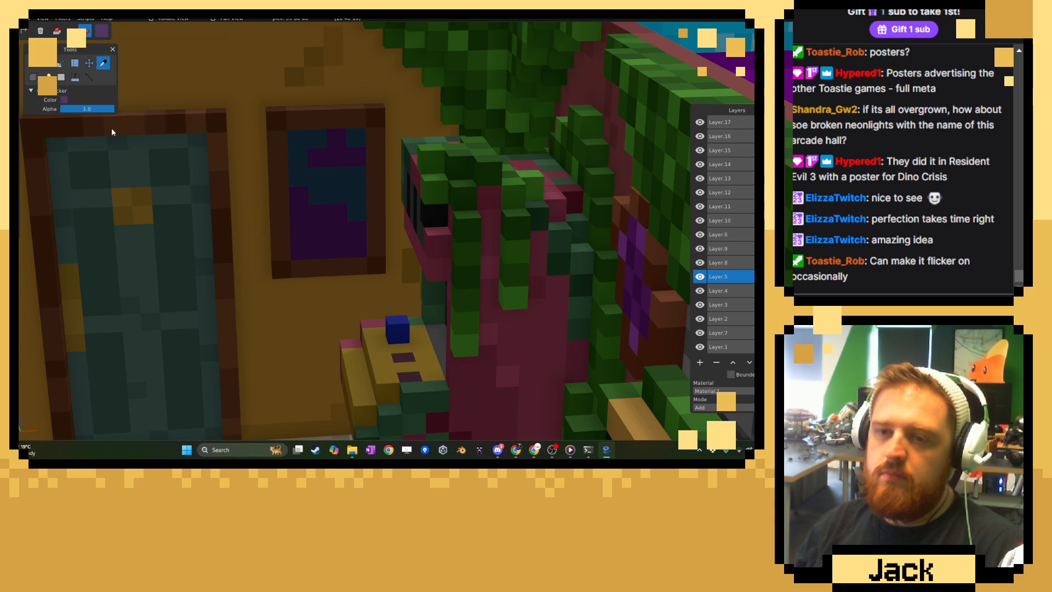
left_click(29, 64)
mouse_move(305, 203)
left_mouse_down()
mouse_move(303, 245)
mouse_move(356, 250)
left_mouse_up()
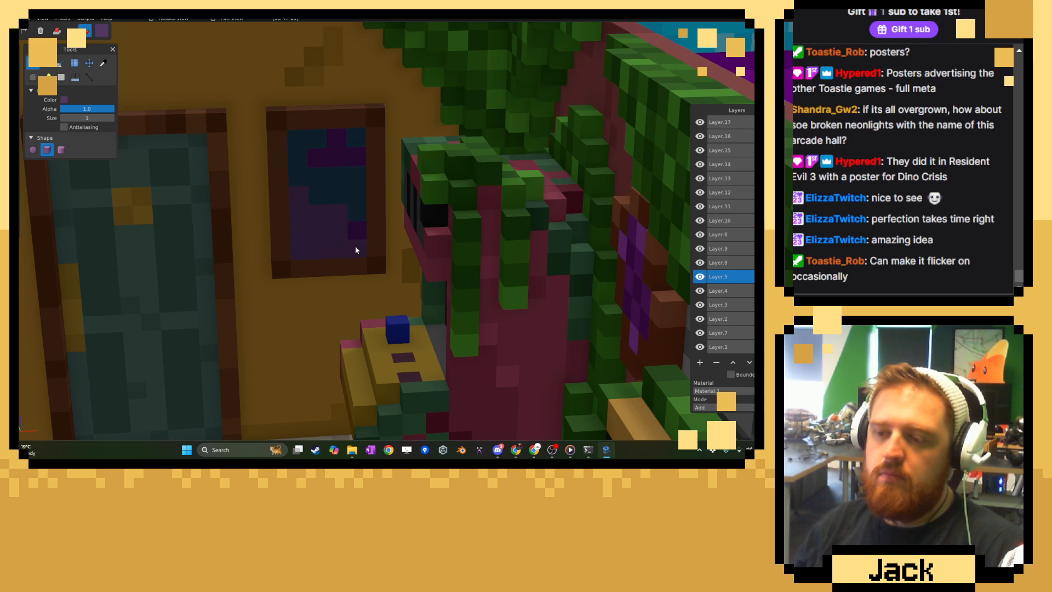
Darken the muted purple further and repaint the poster's purple areas with it.
left_click(101, 31)
left_click_drag(141, 99, 142, 104)
left_click(348, 208)
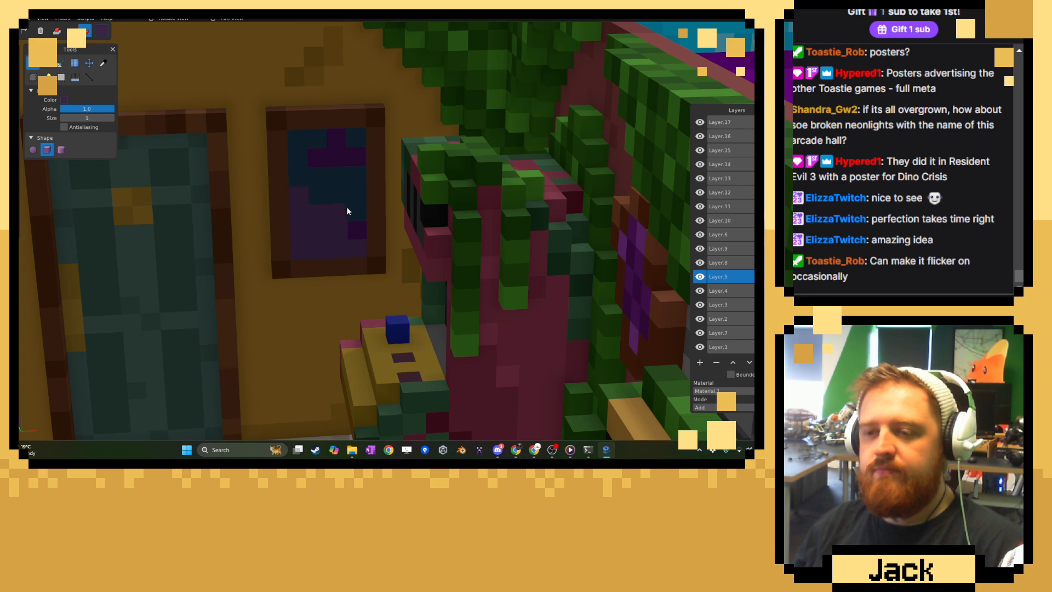
mouse_move(303, 199)
left_mouse_down()
mouse_move(303, 242)
mouse_move(318, 230)
mouse_move(352, 239)
left_mouse_up()
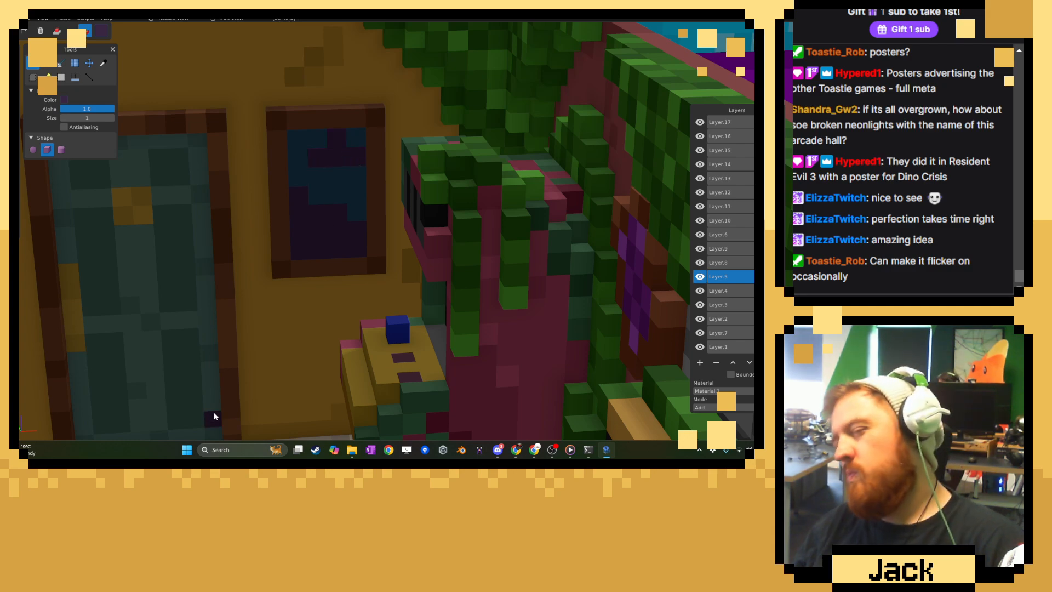
Examine the framed poster within the whole arcade room from several angles and distances.
scroll(508, 255, "down", 15)
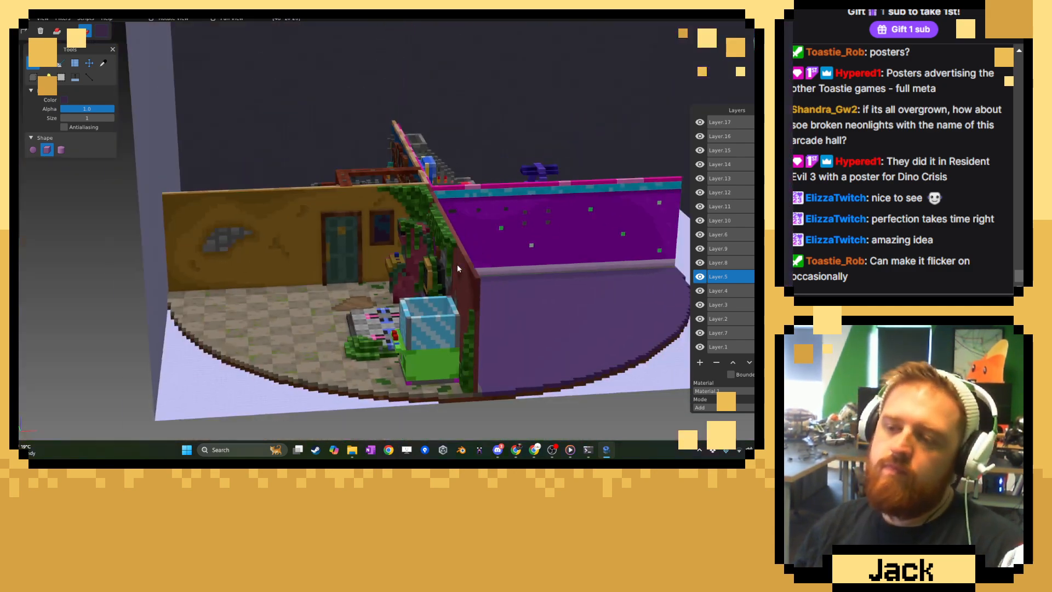
middle_click_drag(457, 264, 528, 265)
scroll(528, 268, "down", 6)
scroll(532, 248, "up", 3)
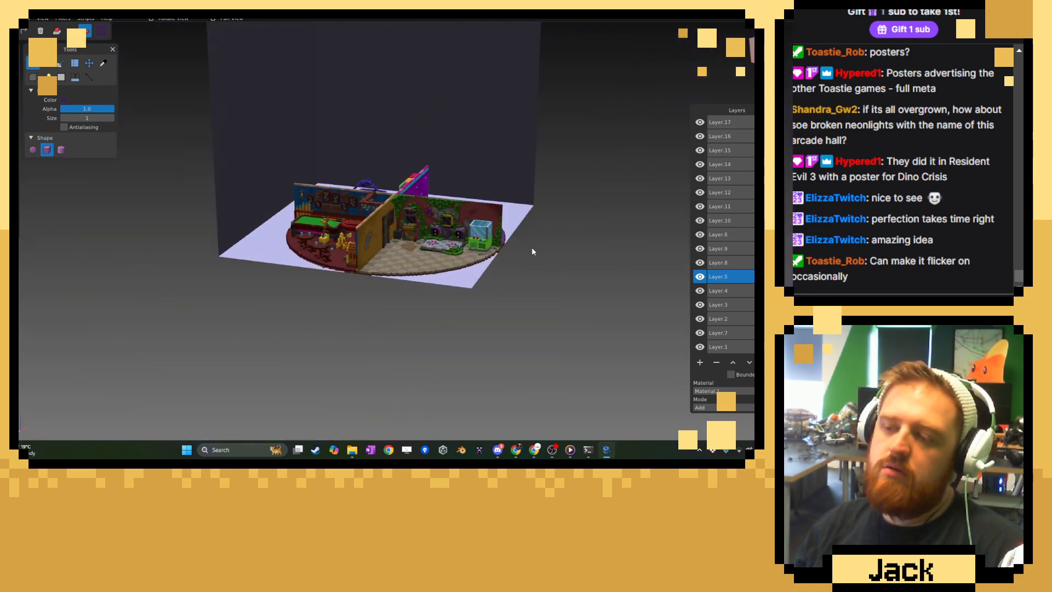
scroll(449, 253, "up", 10)
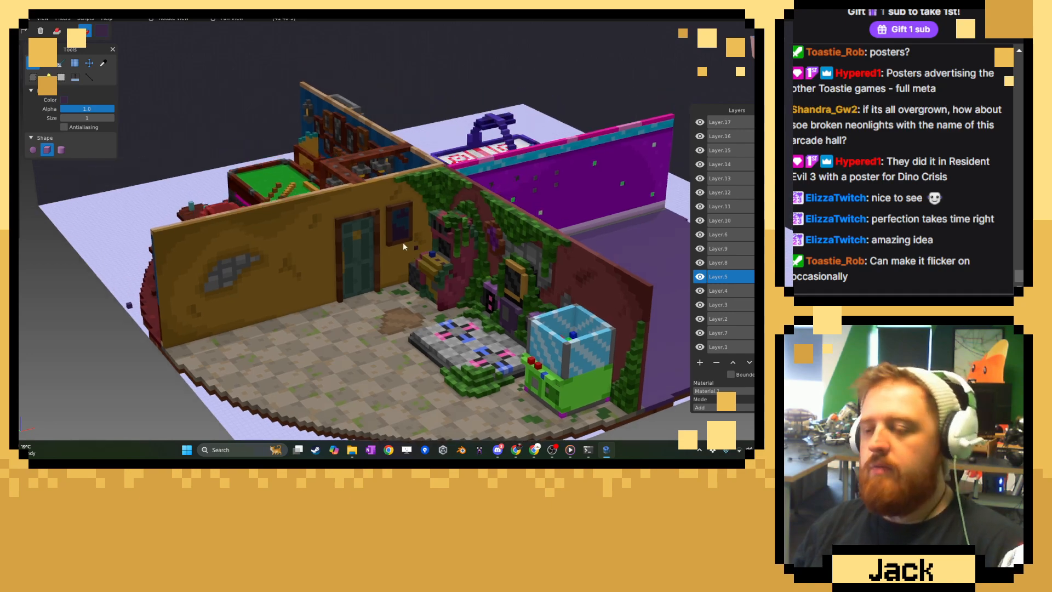
scroll(348, 229, "up", 5)
Pick a dark green from the existing corner vines and make Layer.17 active for the new foliage.
left_click(102, 63)
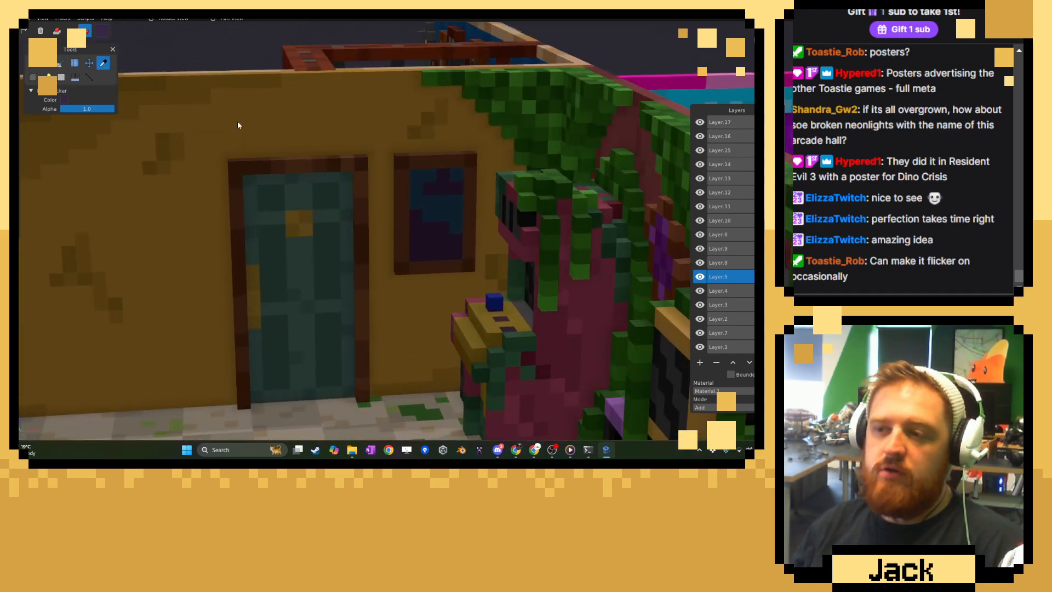
scroll(352, 205, "up", 3)
scroll(352, 207, "up", 1)
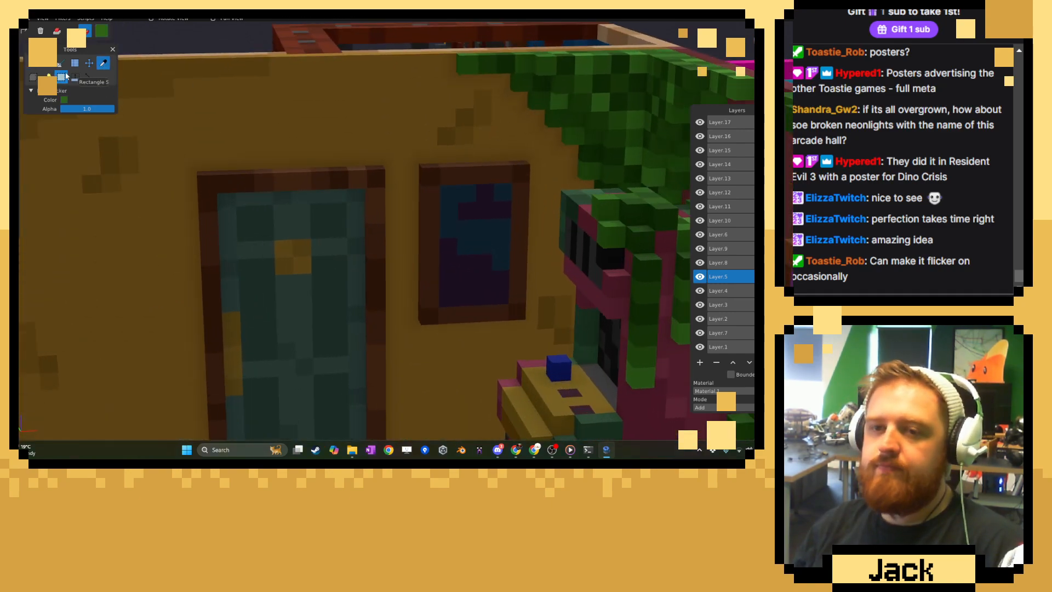
left_click(38, 68)
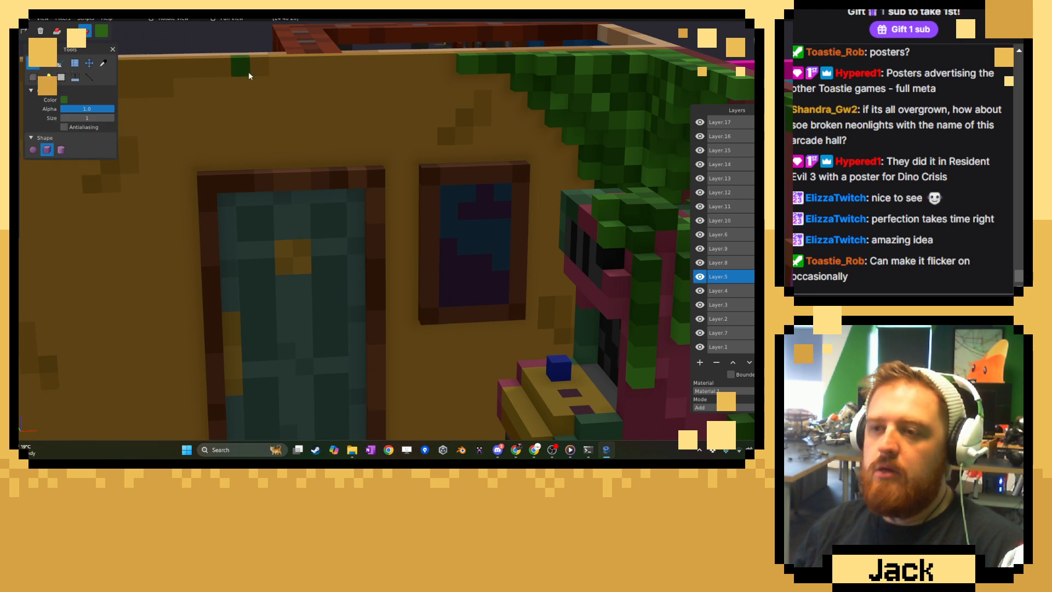
left_click(47, 63)
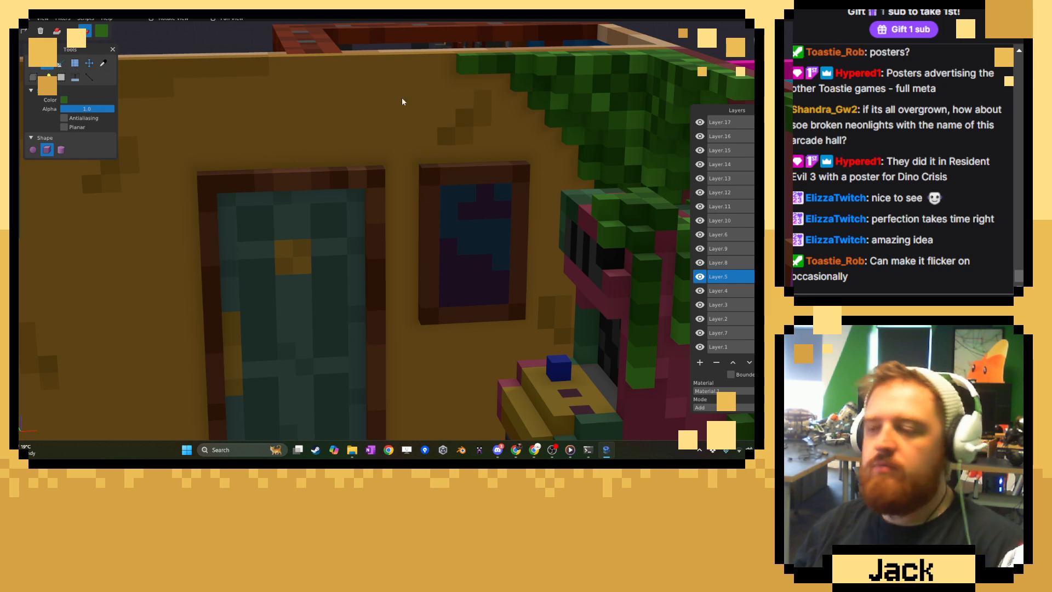
left_click(720, 122)
right_click_drag(310, 149, 345, 129)
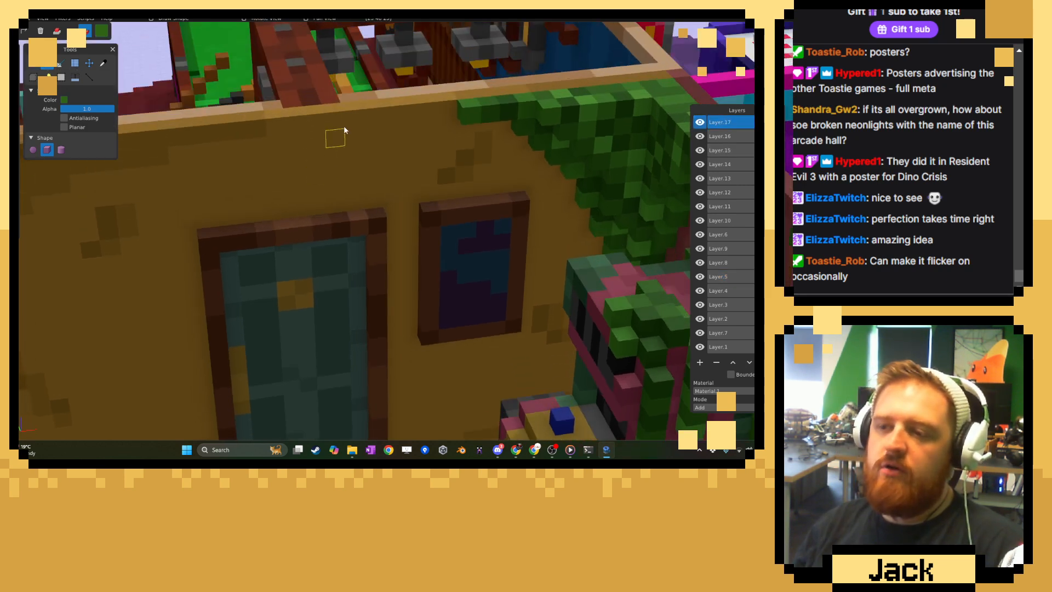
Add a stepped dark-green vine trail from the ochre wall's top edge down to the door frame.
left_click(57, 31)
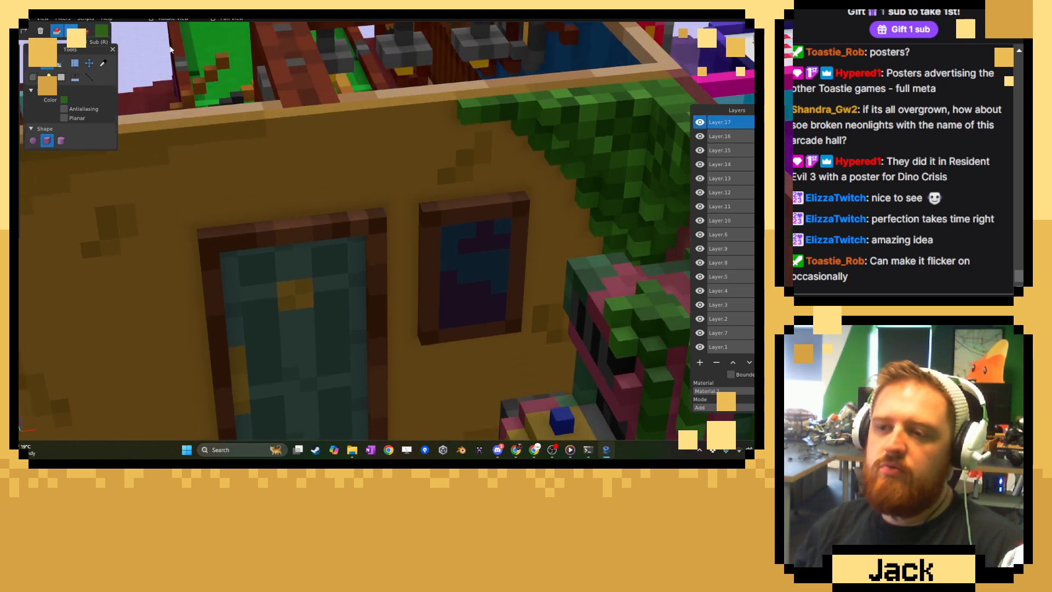
left_click(339, 109)
left_click(341, 121)
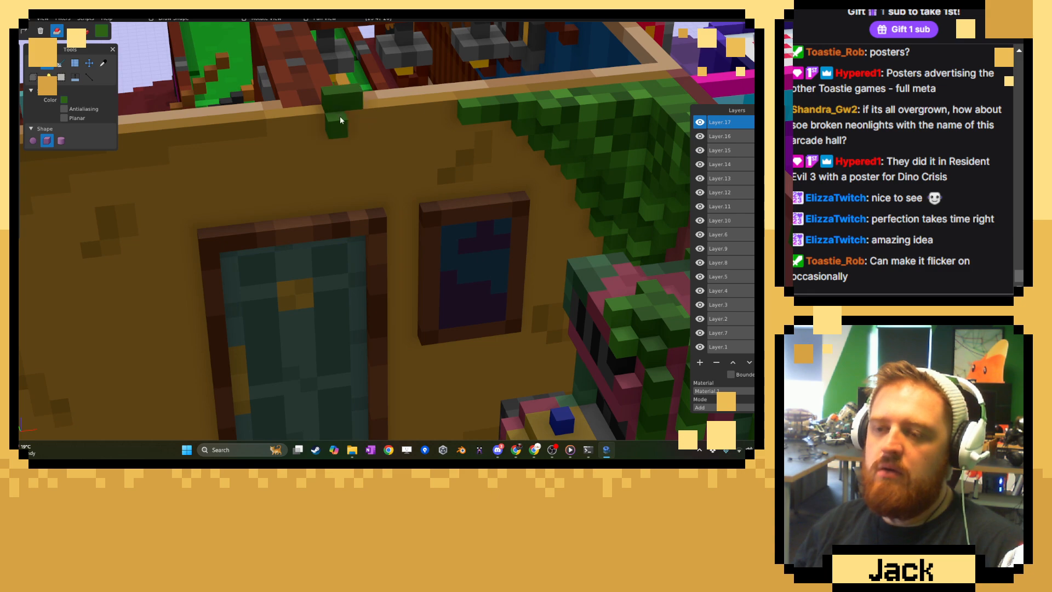
left_click(318, 145)
mouse_move(321, 167)
right_mouse_down()
mouse_move(321, 156)
mouse_move(306, 217)
right_mouse_up()
left_click(307, 217)
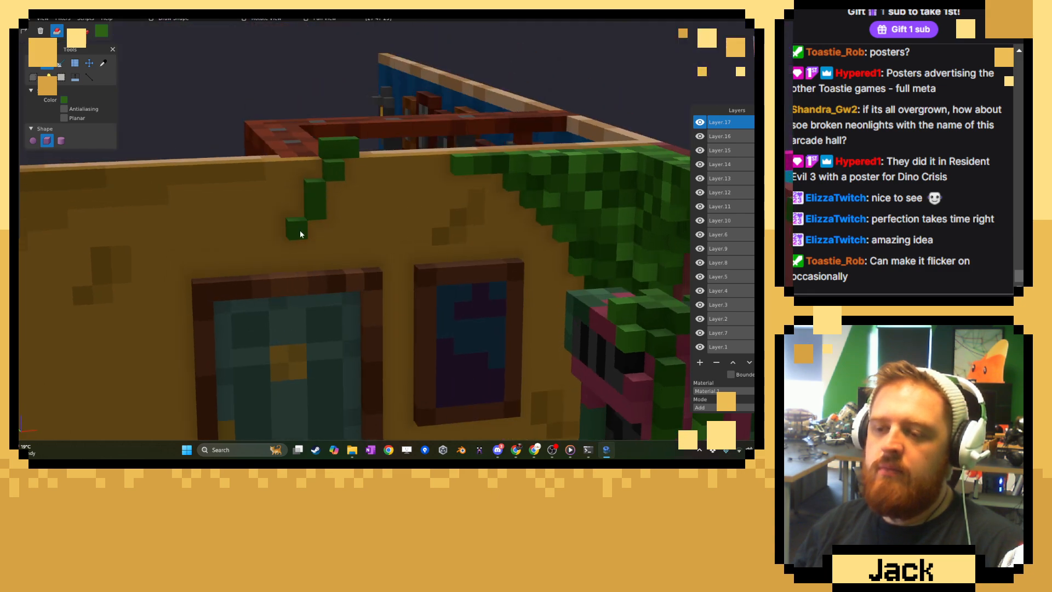
left_click(300, 235)
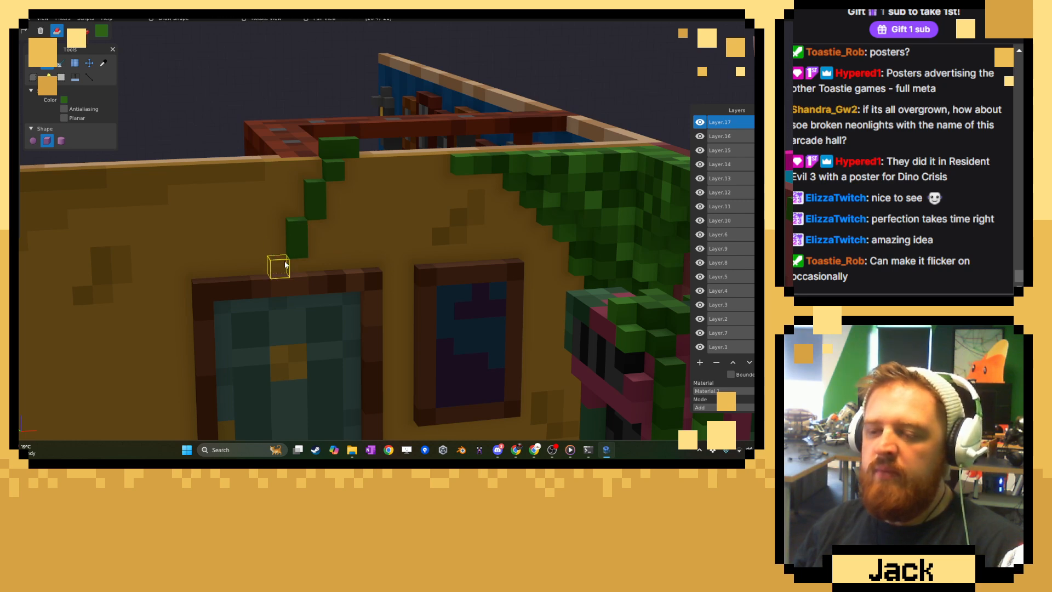
left_click(282, 269)
Run green voxels along the top of the door frame and build a stepped triangular cluster of foliage above it.
right_click_drag(282, 268, 341, 209)
mouse_move(320, 220)
left_mouse_down()
mouse_move(301, 212)
mouse_move(427, 209)
left_mouse_up()
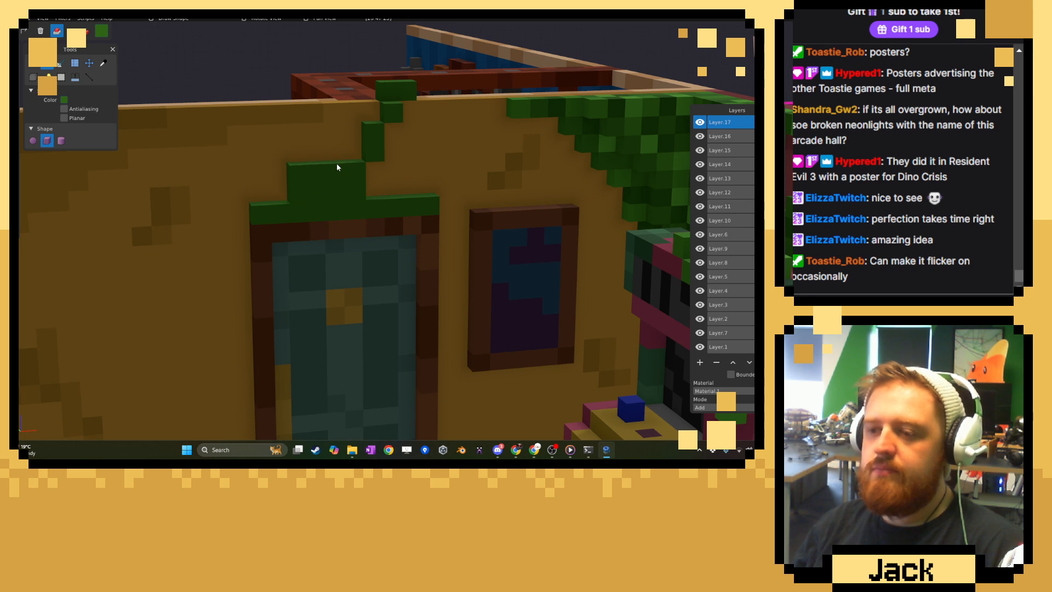
left_click(59, 63)
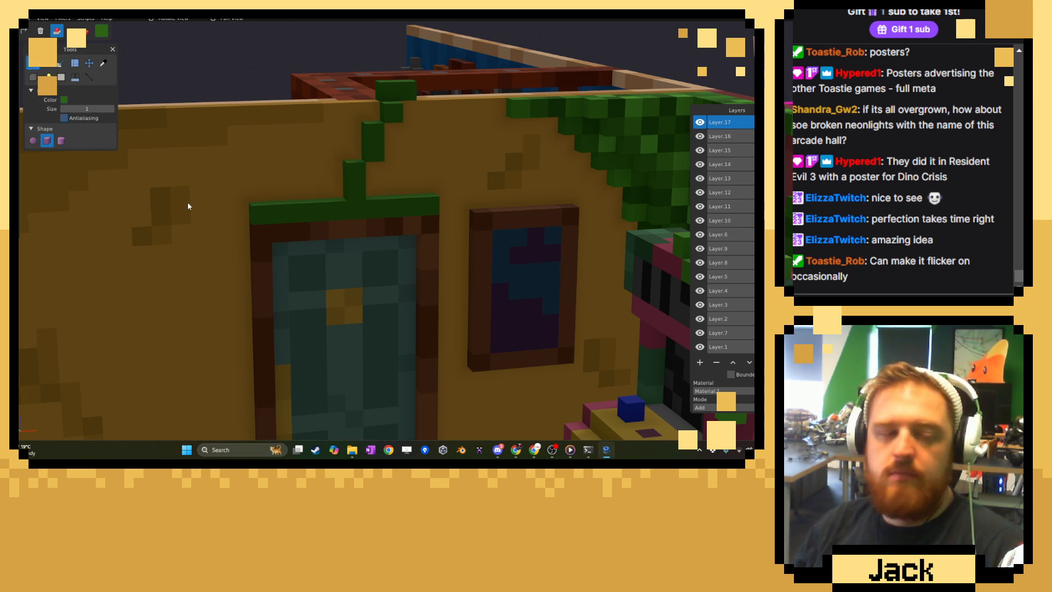
left_click(197, 221)
key("ctrl+z")
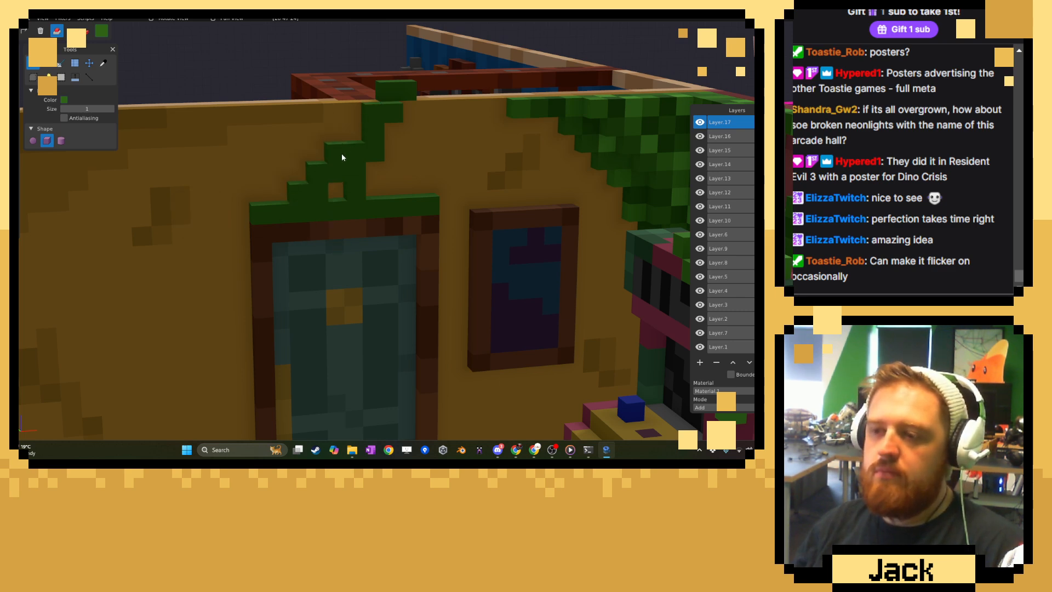
left_click_drag(376, 186, 411, 190)
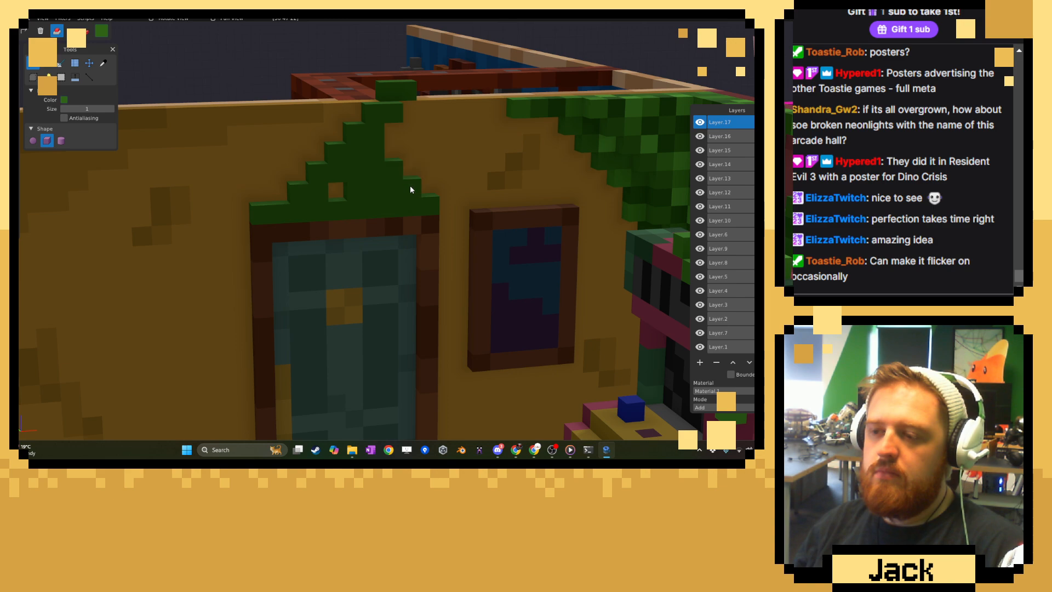
Extend the foliage along the wall's top edge on both sides of the cluster above the door.
scroll(413, 291, "down", 14)
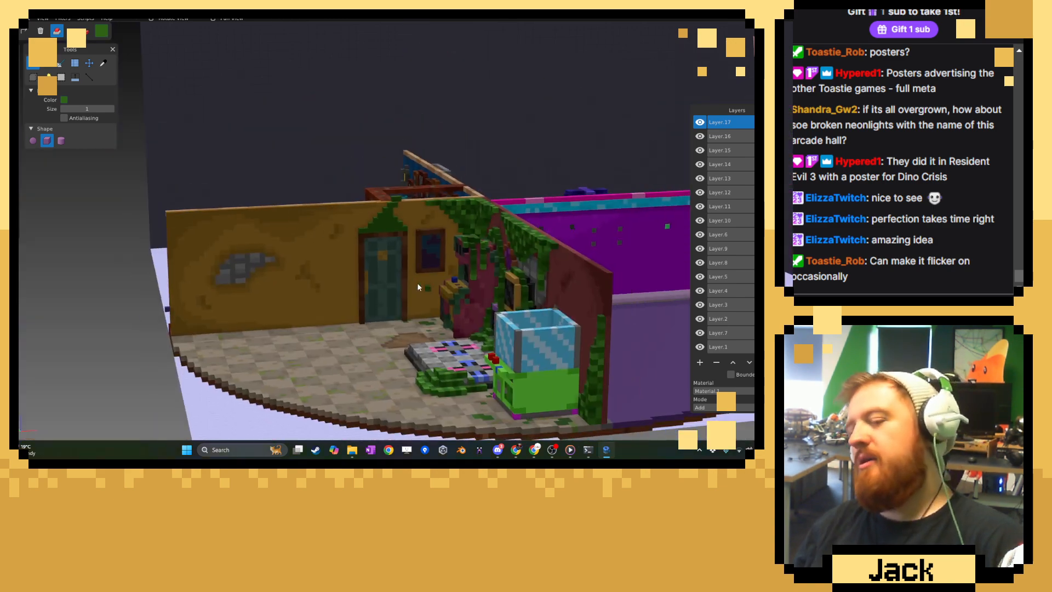
middle_click_drag(416, 282, 467, 313)
scroll(468, 313, "up", 15)
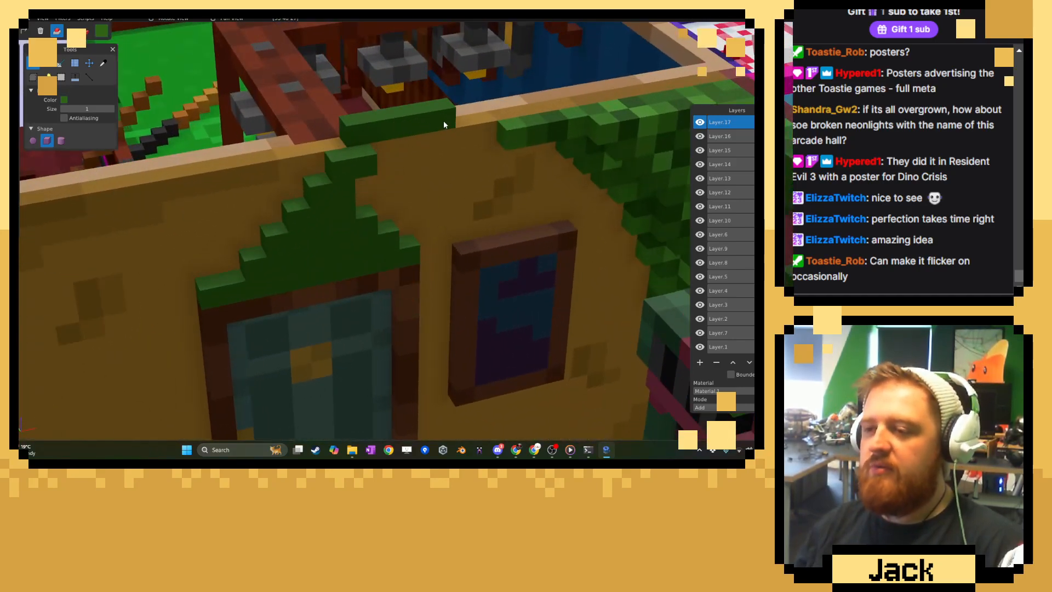
left_click_drag(340, 143, 235, 164)
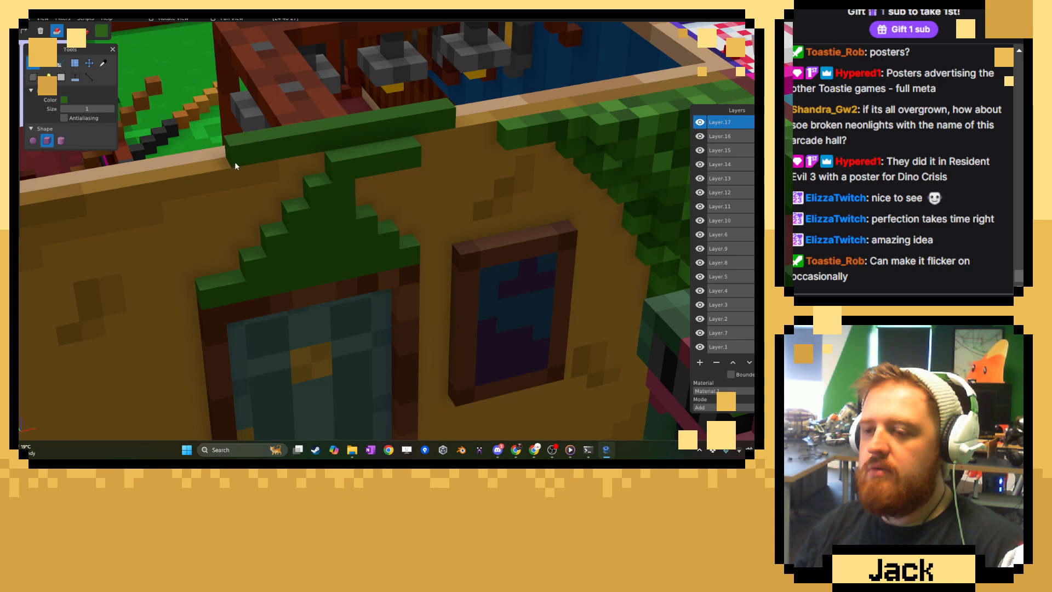
scroll(373, 279, "down", 11)
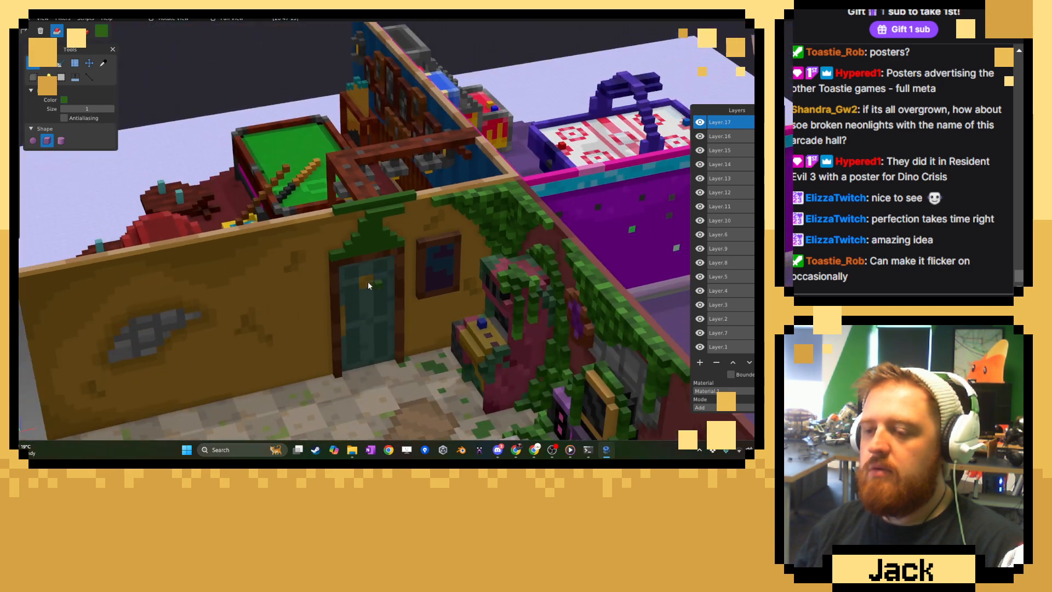
middle_click_drag(367, 281, 307, 267)
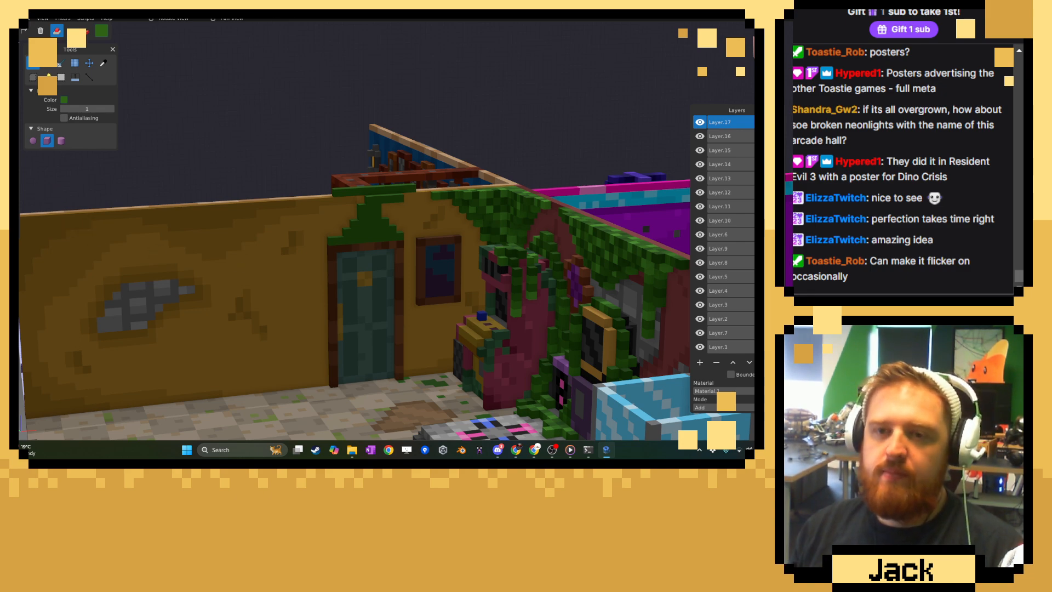
Thicken the foliage above the door and hang green vines over both upper corners of its frame.
scroll(280, 214, "up", 4)
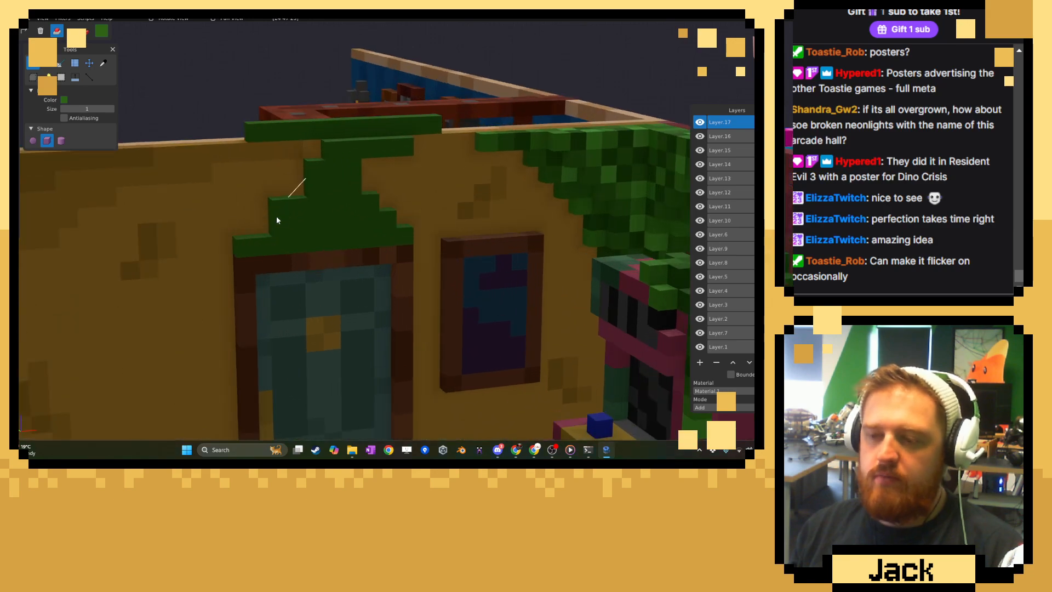
right_click_drag(276, 216, 308, 98)
left_click_drag(280, 110, 280, 184)
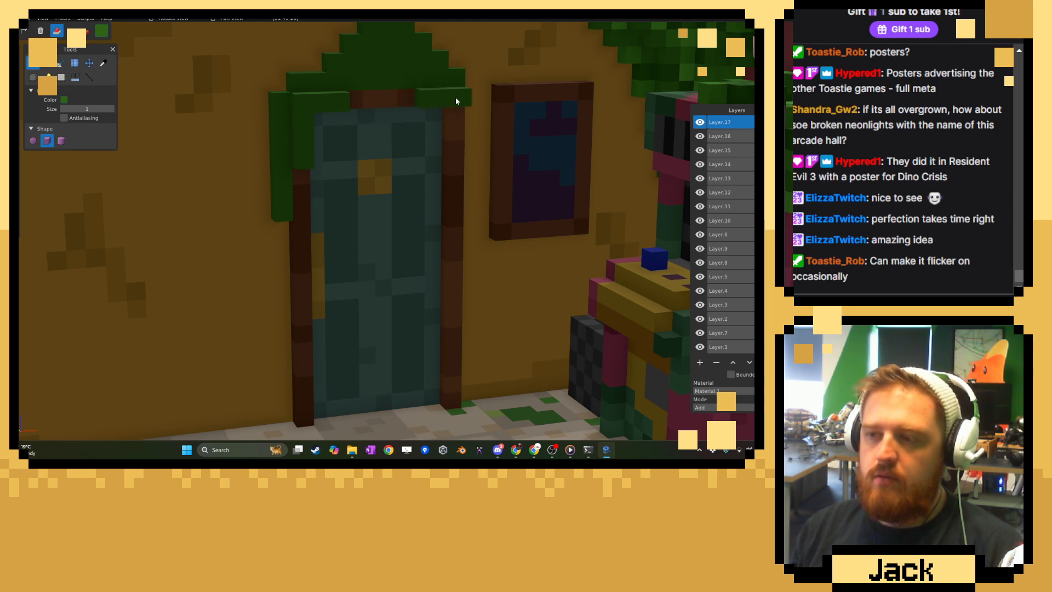
middle_click_drag(449, 135, 428, 155)
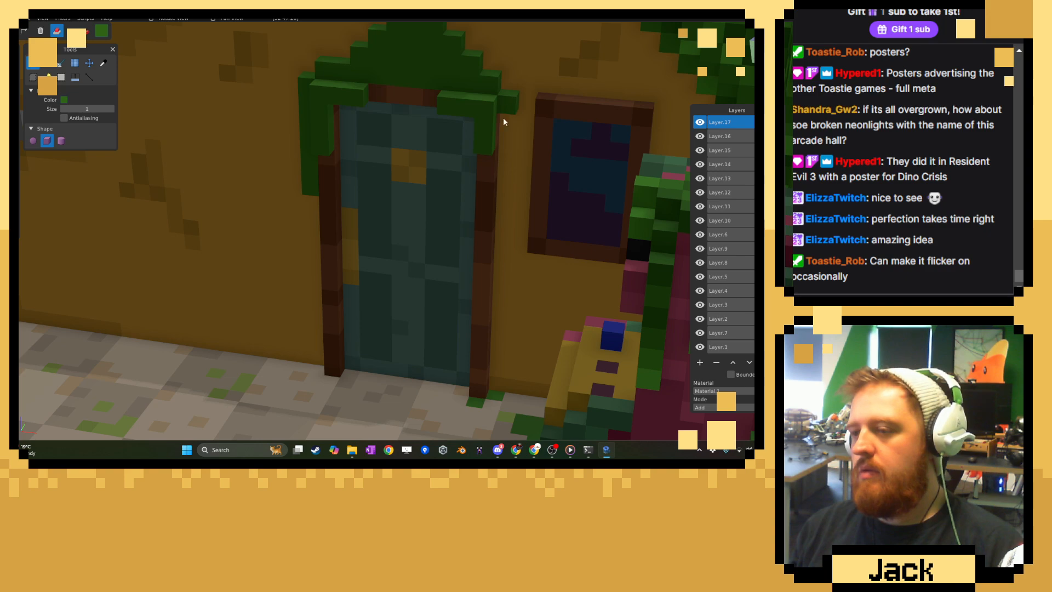
scroll(230, 141, "down", 8)
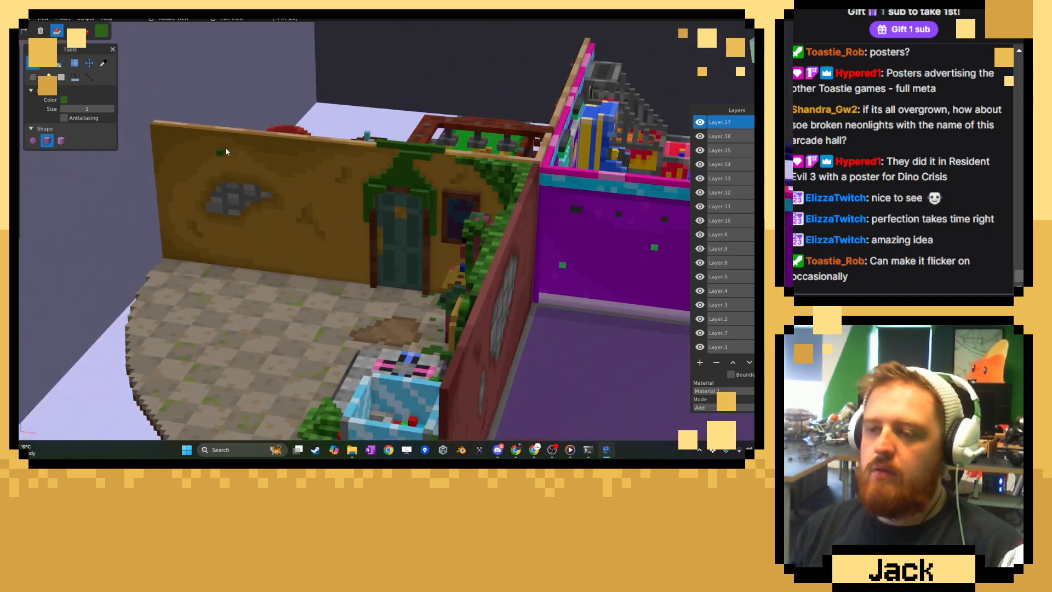
middle_click_drag(226, 147, 343, 163)
scroll(344, 166, "up", 10)
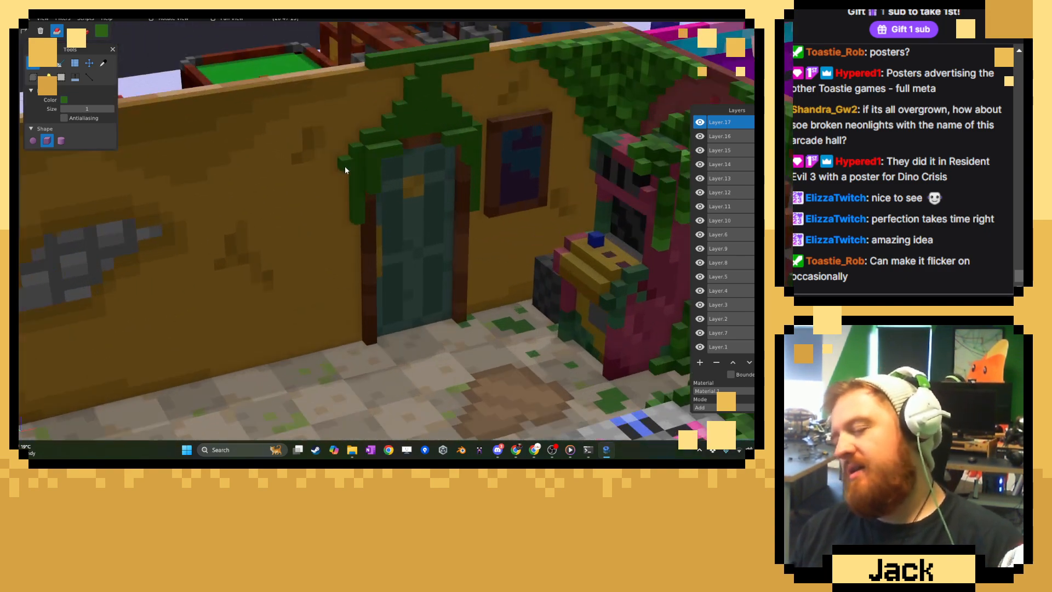
Undo the foliage over and around the door, back to a short vine trail at the wall's top edge.
middle_click_drag(469, 285, 455, 258, "shift")
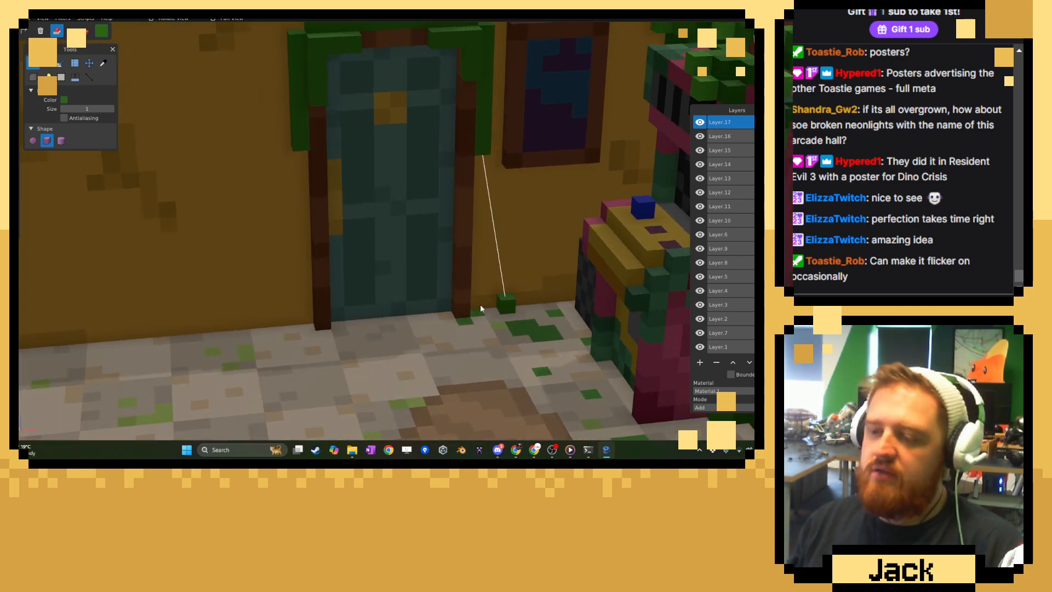
middle_click_drag(480, 304, 387, 272, "shift")
scroll(412, 250, "up", 2)
middle_click_drag(387, 230, 403, 209)
scroll(408, 224, "down", 10)
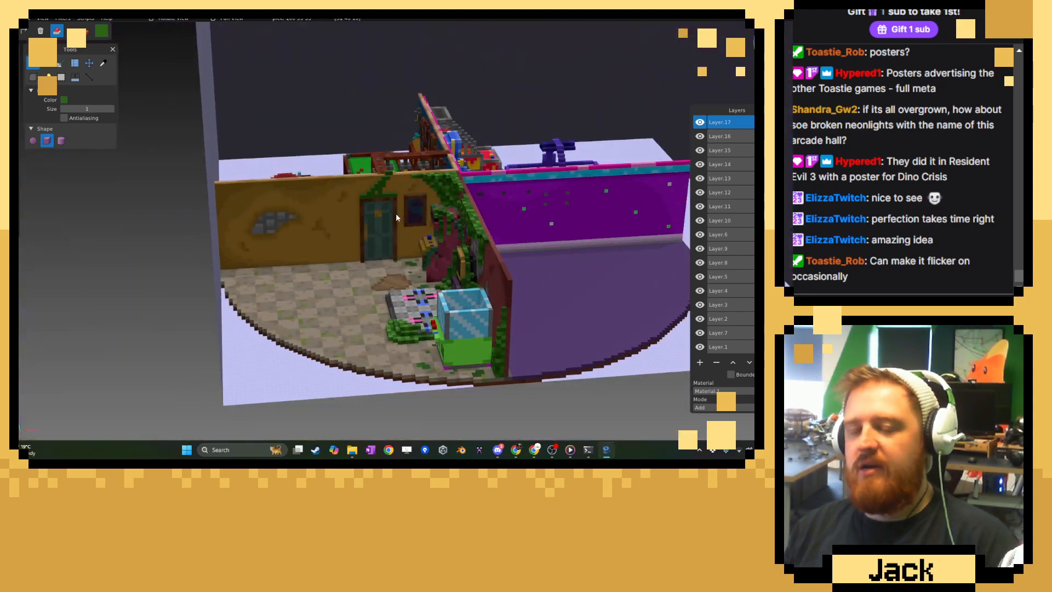
scroll(392, 219, "up", 5)
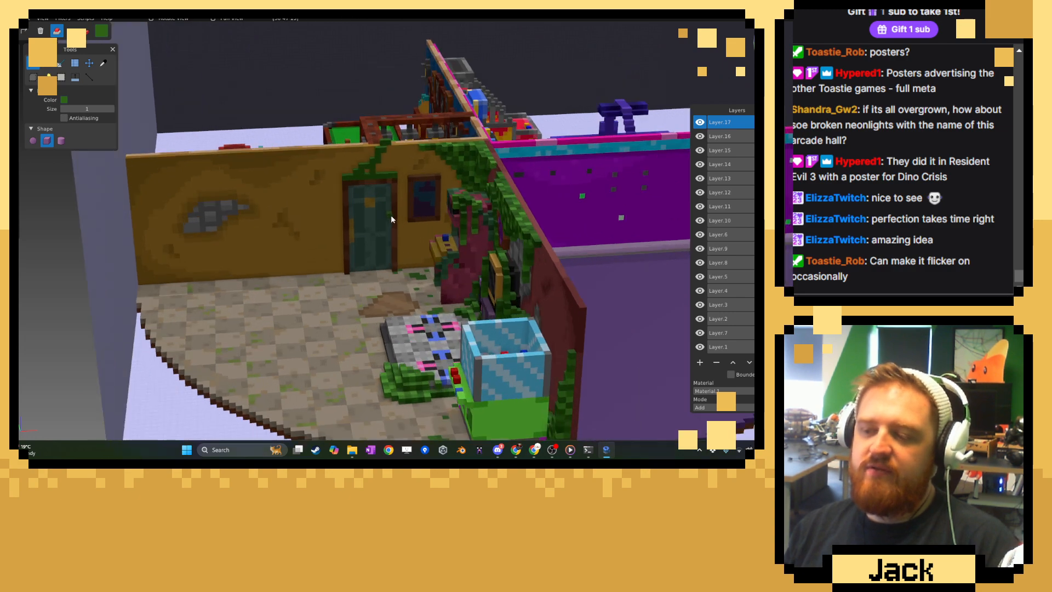
key("ctrl+z")
key("ctrl+z")
key("ctrl+z")
key("ctrl+z")
key("ctrl+z")
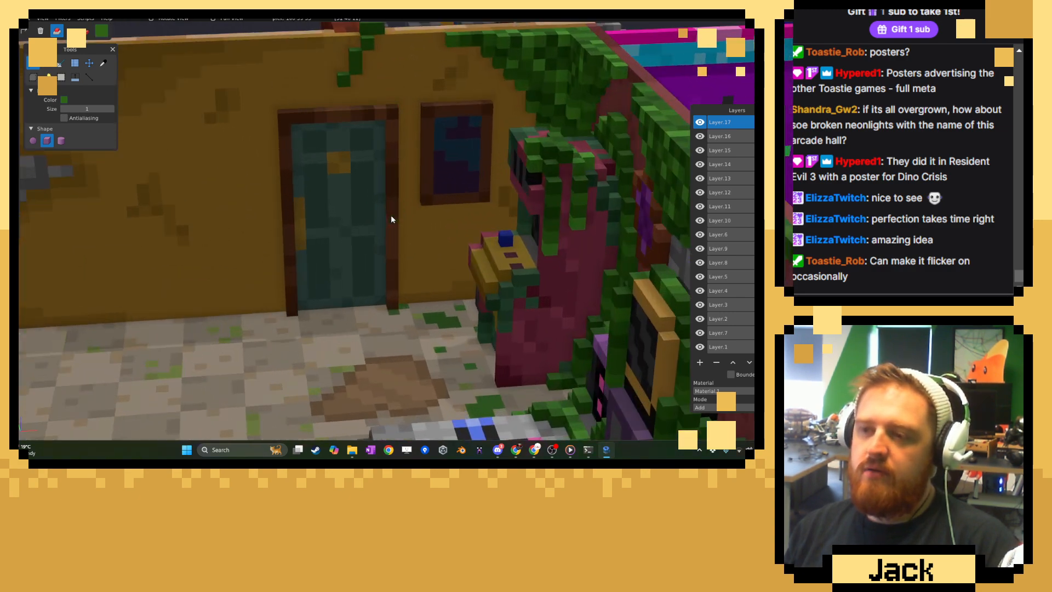
Draw and fill a stepped dark-green fringe along the wall's top edge above the door, and remove the voxels protruding above the wall.
right_click_drag(390, 215, 382, 290)
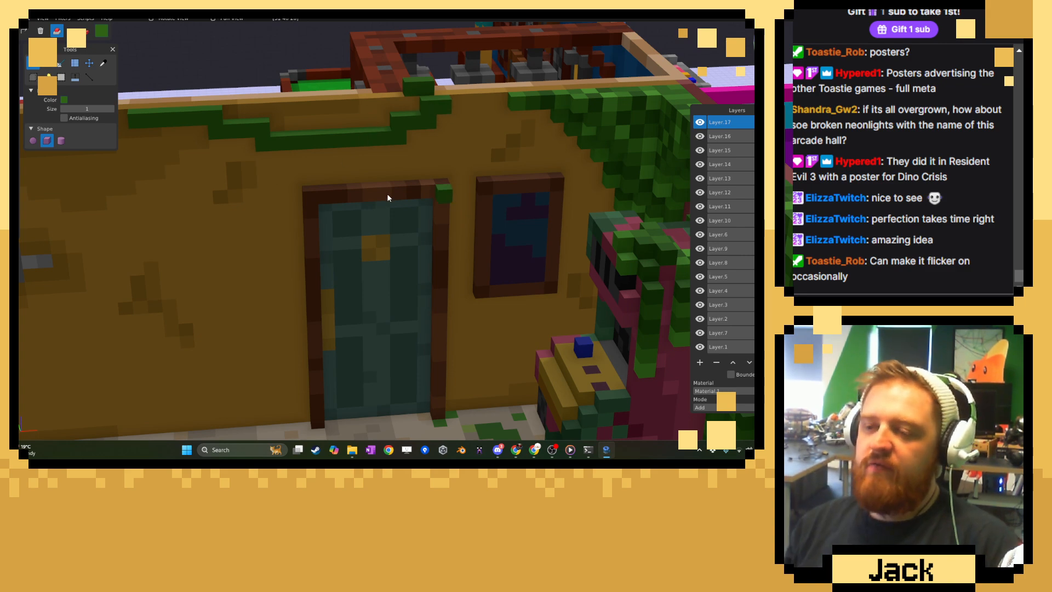
mouse_move(277, 113)
left_mouse_down()
mouse_move(418, 103)
mouse_move(371, 124)
mouse_move(278, 131)
left_mouse_up()
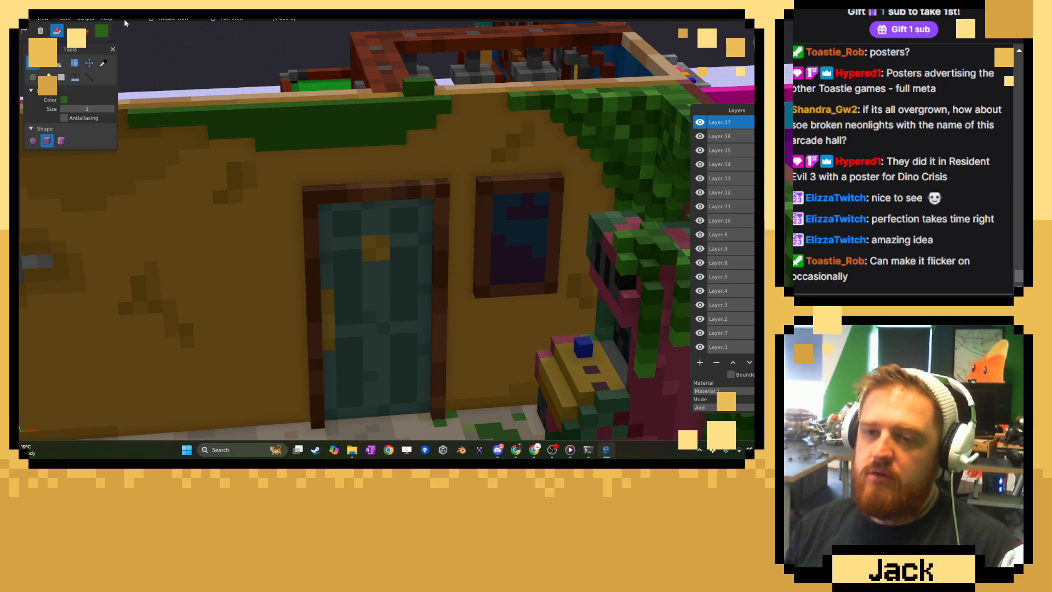
left_click(72, 31)
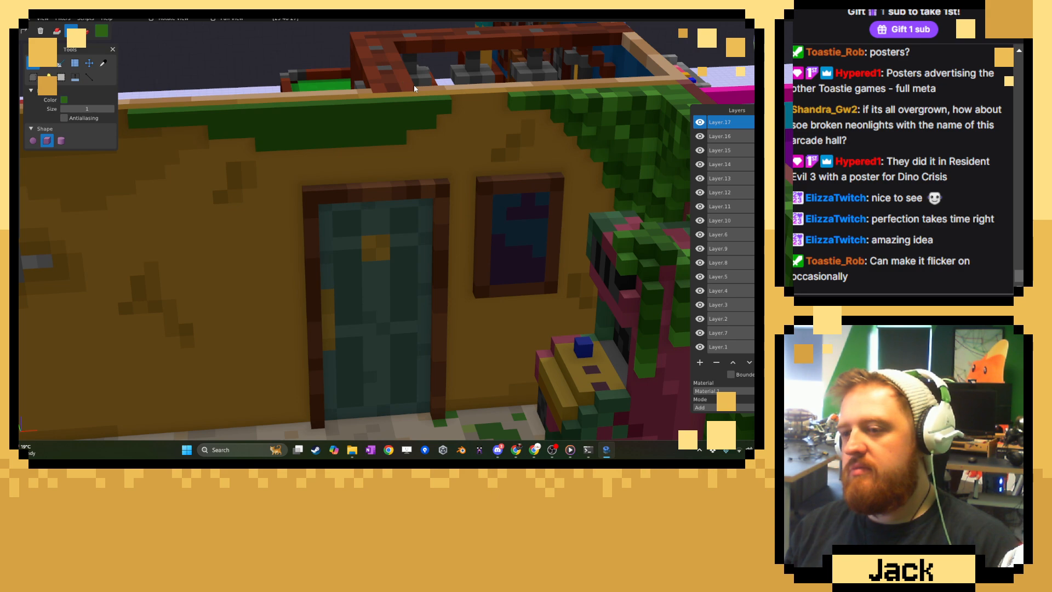
Sample a lighter green from the corner foliage and paint scattered lighter voxels across the dark-green fringe above the door.
scroll(578, 235, "down", 12)
middle_click_drag(464, 249, 567, 243)
scroll(567, 243, "up", 6)
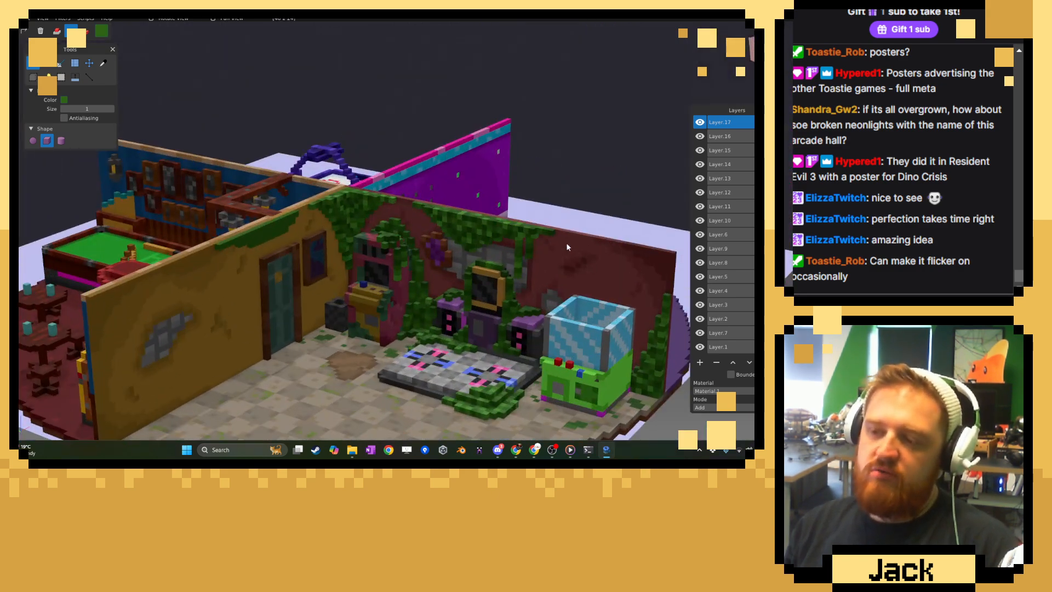
middle_click_drag(406, 222, 322, 317)
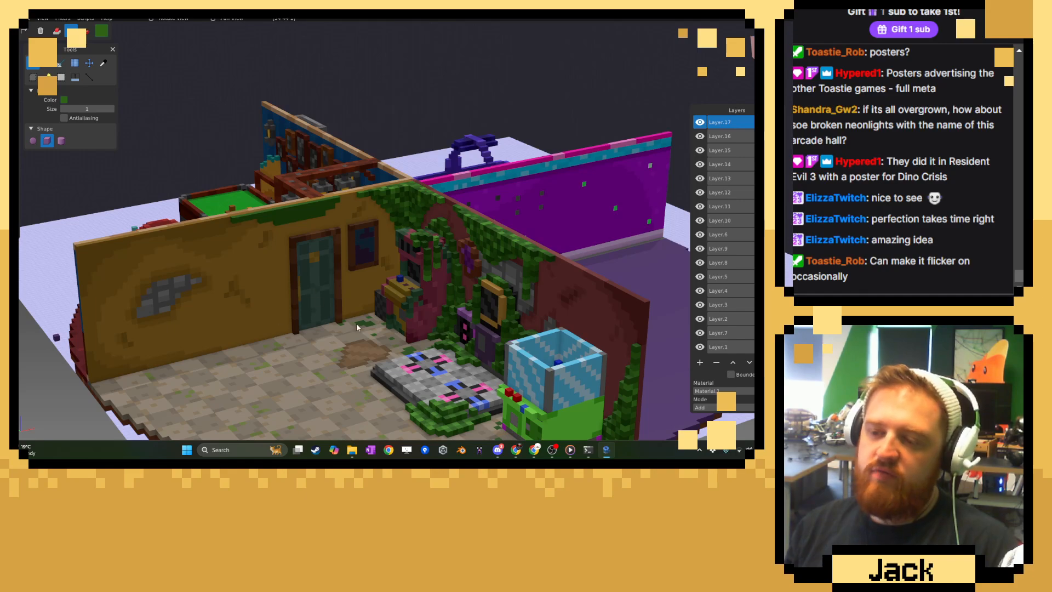
scroll(340, 280, "up", 8)
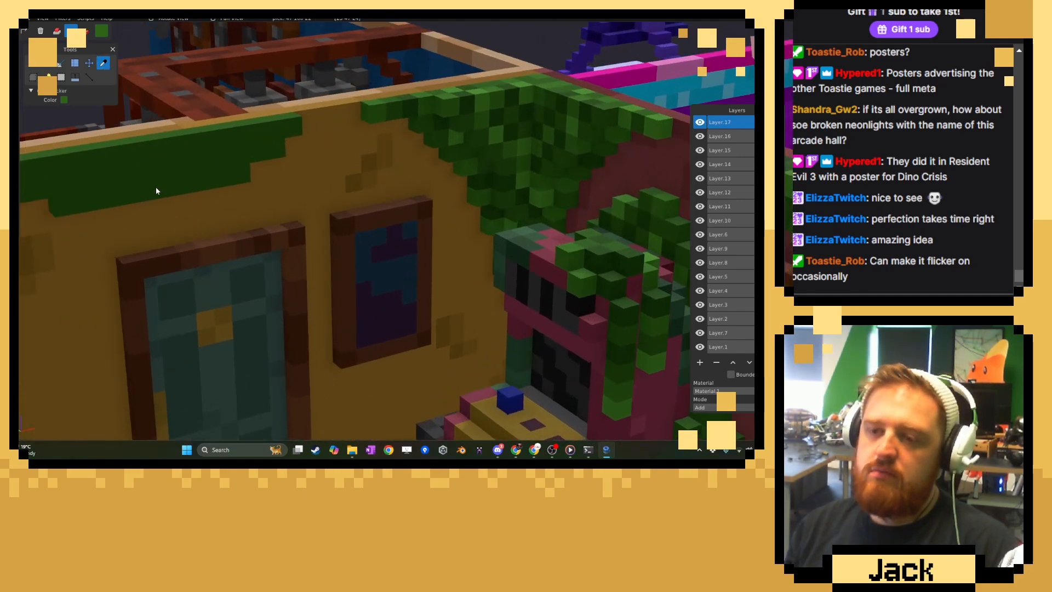
middle_click_drag(169, 155, 143, 159)
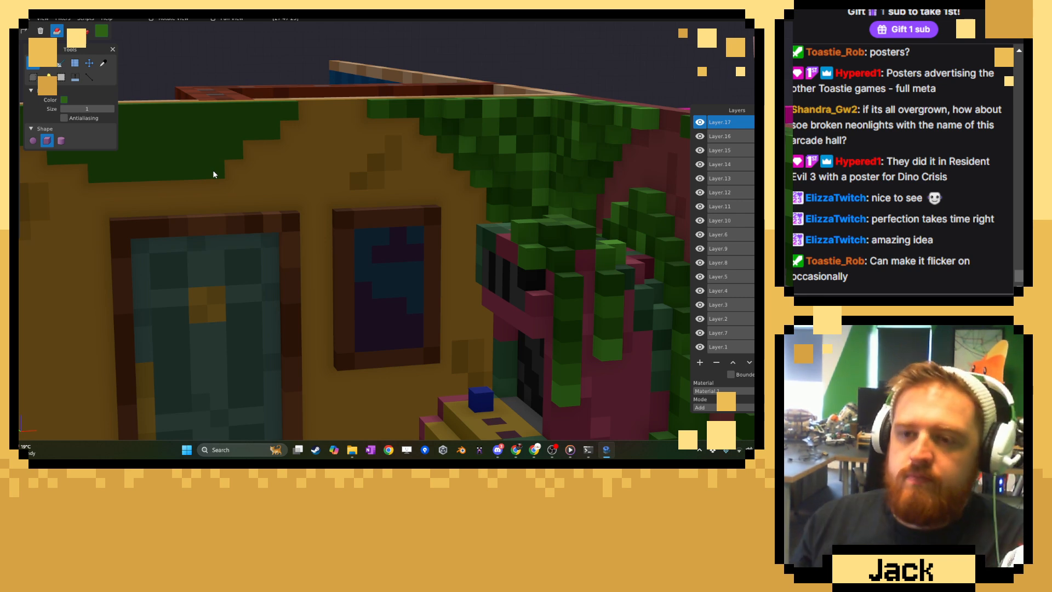
left_click(107, 66)
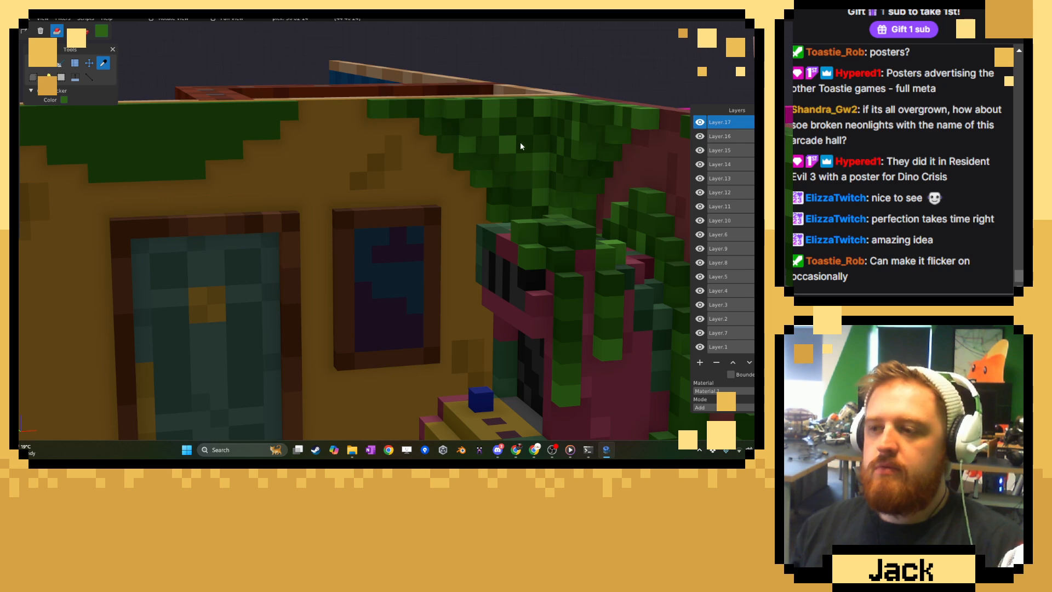
left_click(489, 130)
left_click(36, 65)
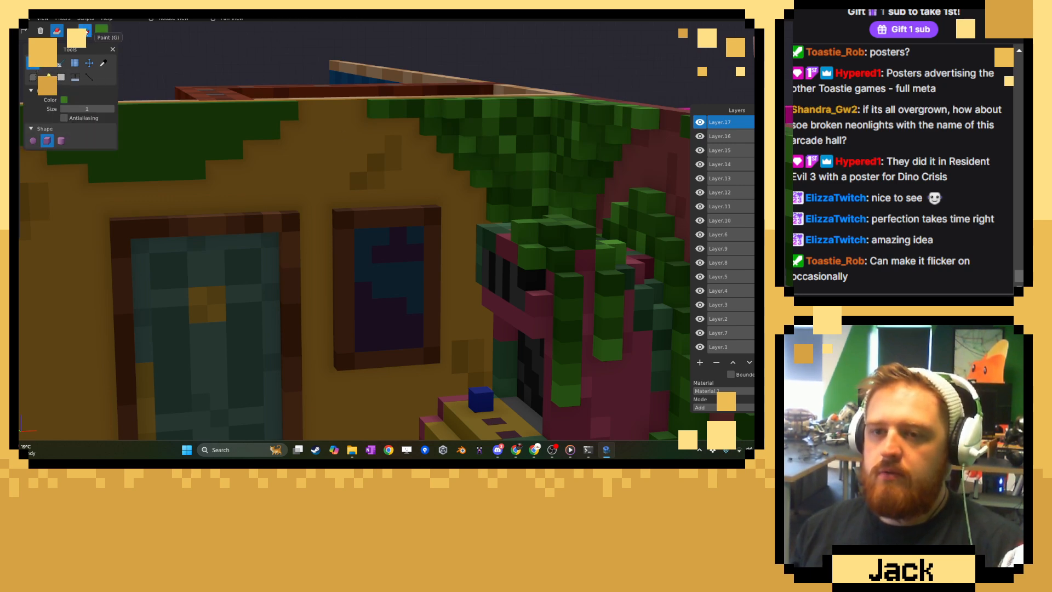
left_click(189, 145)
left_click(226, 109)
right_click_drag(178, 131, 407, 136)
left_click(369, 133)
left_click(330, 173)
left_click(306, 148)
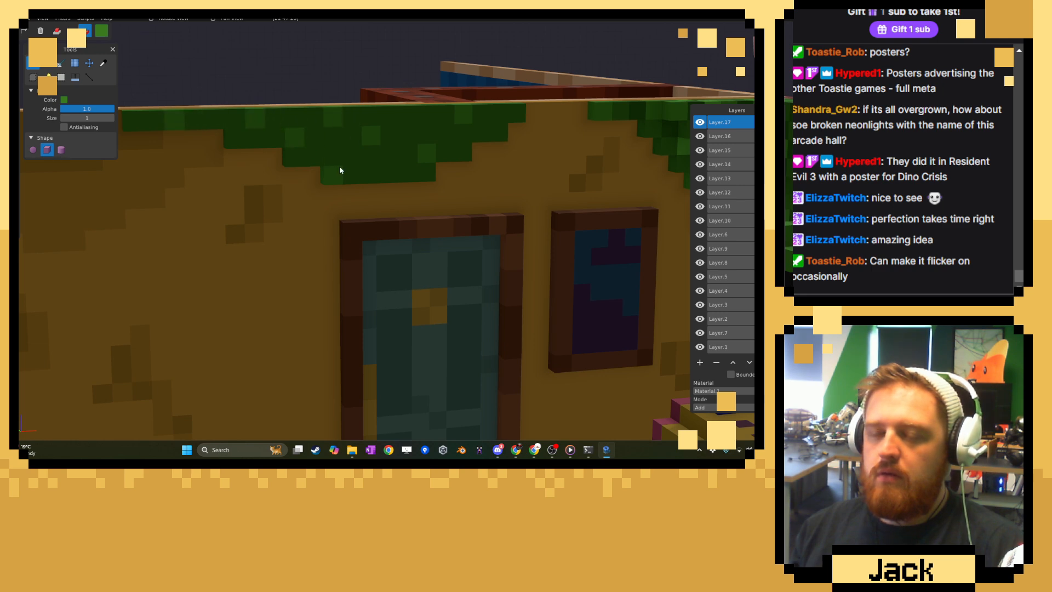
Sample a darker green and paint scattered dark voxels over the fringe above the door.
left_click(104, 63)
mouse_move(181, 83)
right_mouse_down()
mouse_move(301, 94)
mouse_move(498, 183)
mouse_move(550, 160)
right_mouse_up()
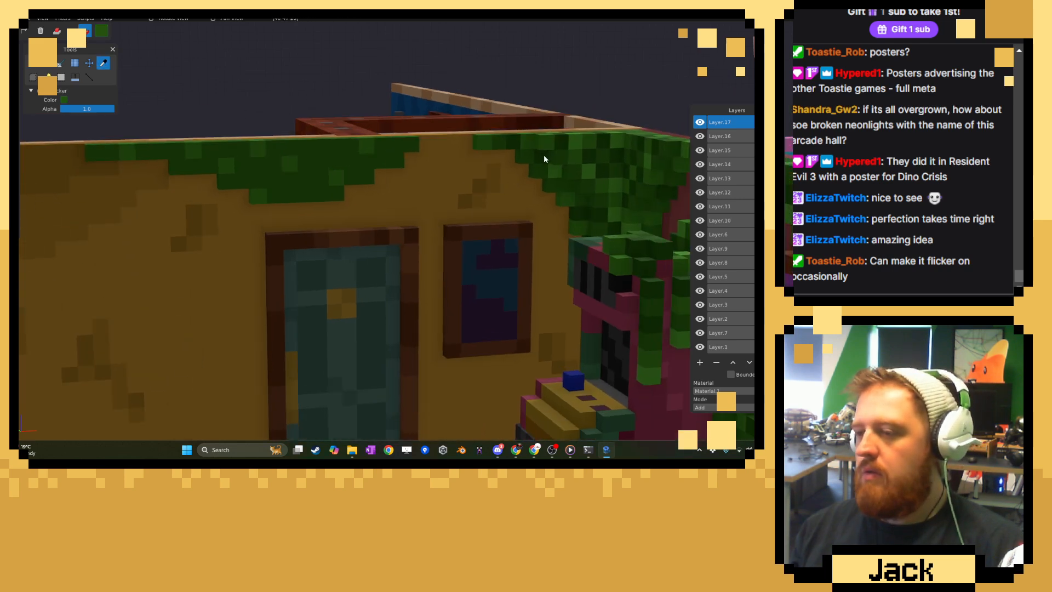
left_click(32, 63)
right_click_drag(190, 170, 279, 176)
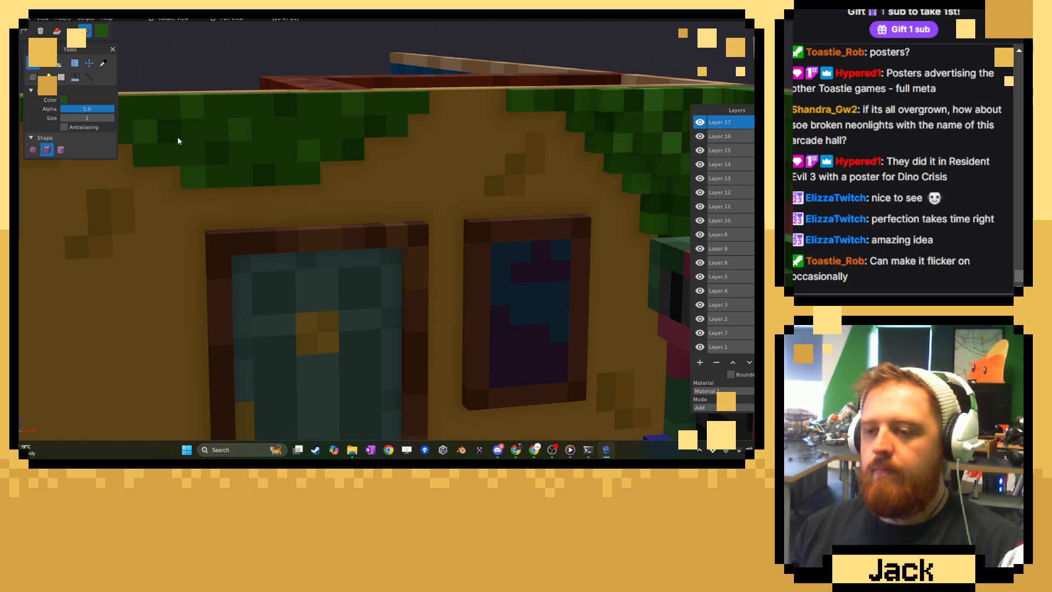
right_click_drag(179, 140, 249, 149)
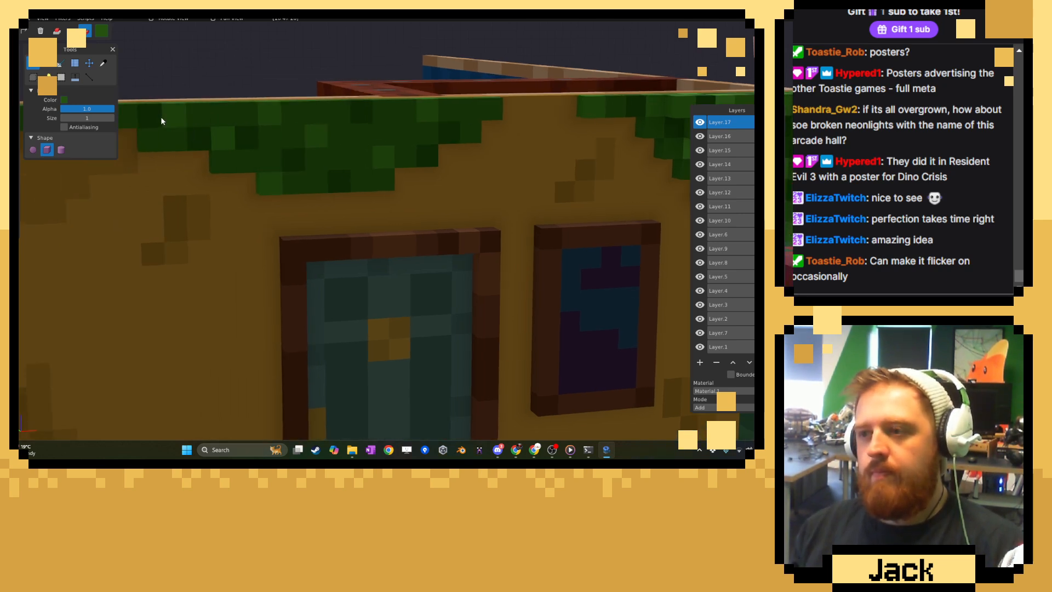
Sample a mid green and a bright green from the corner foliage and dab both onto the fringe as accent voxels.
left_click(103, 64)
right_click_drag(424, 119, 282, 123)
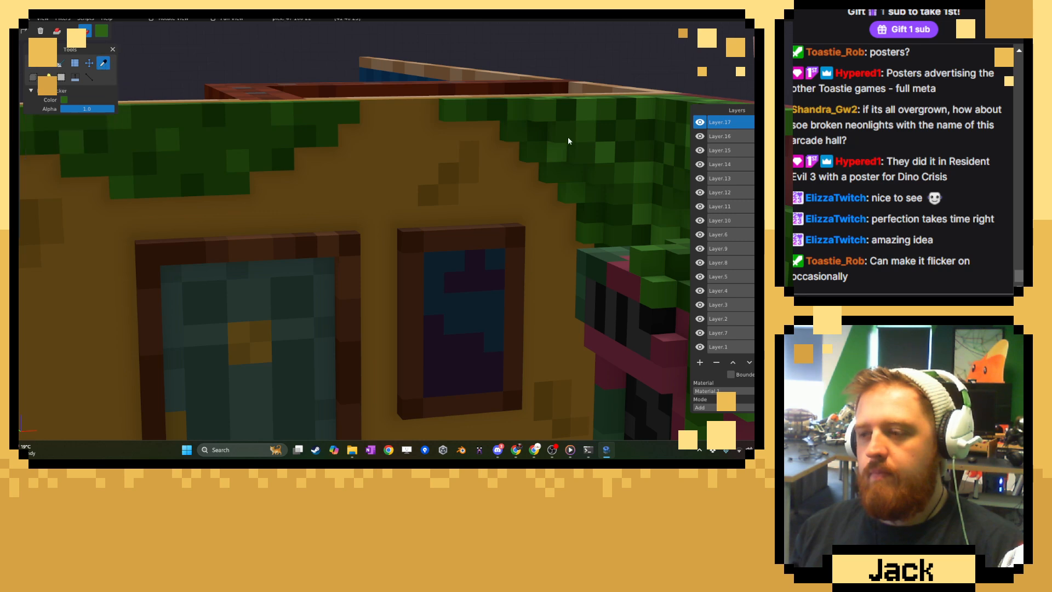
left_click(33, 63)
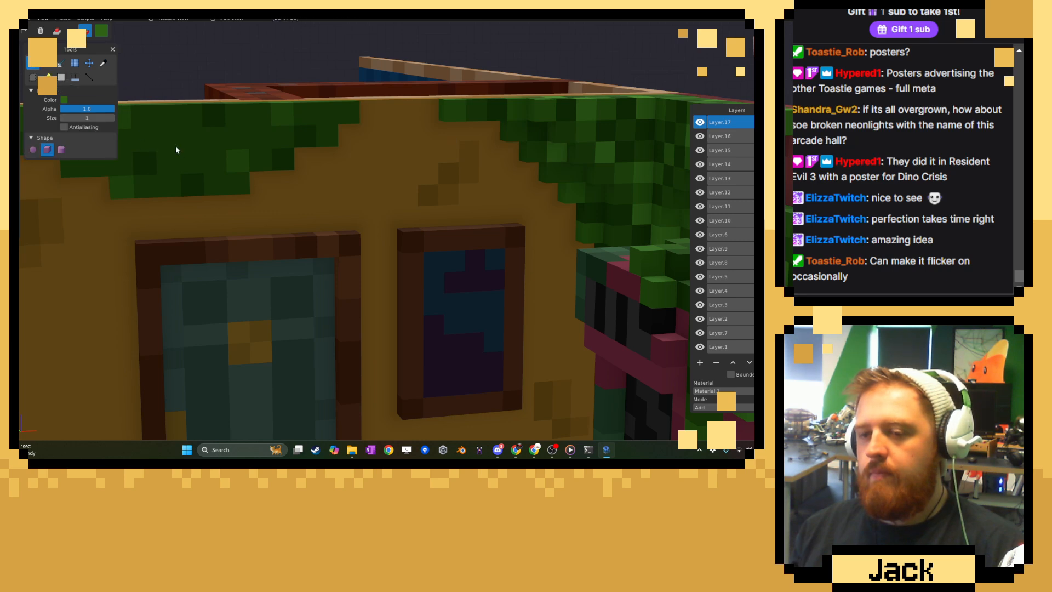
left_click(103, 63)
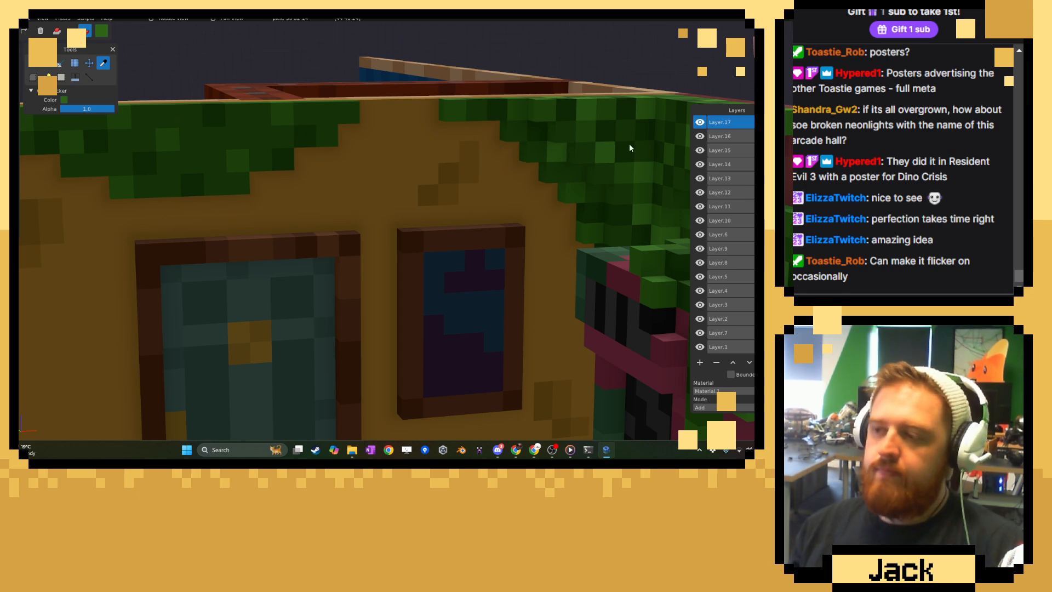
left_click(614, 150)
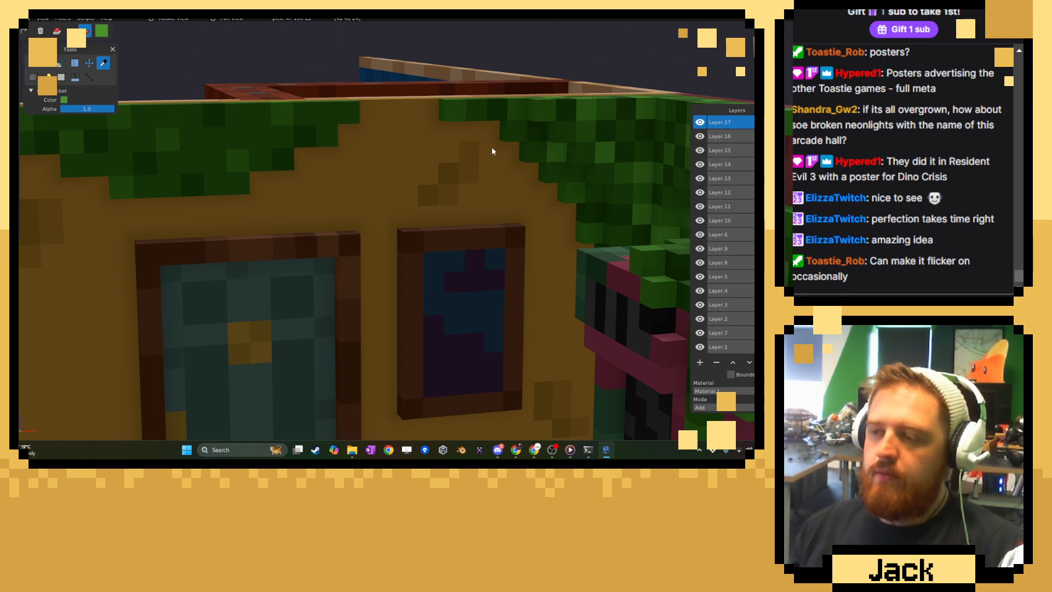
left_click(33, 62)
left_click(232, 137)
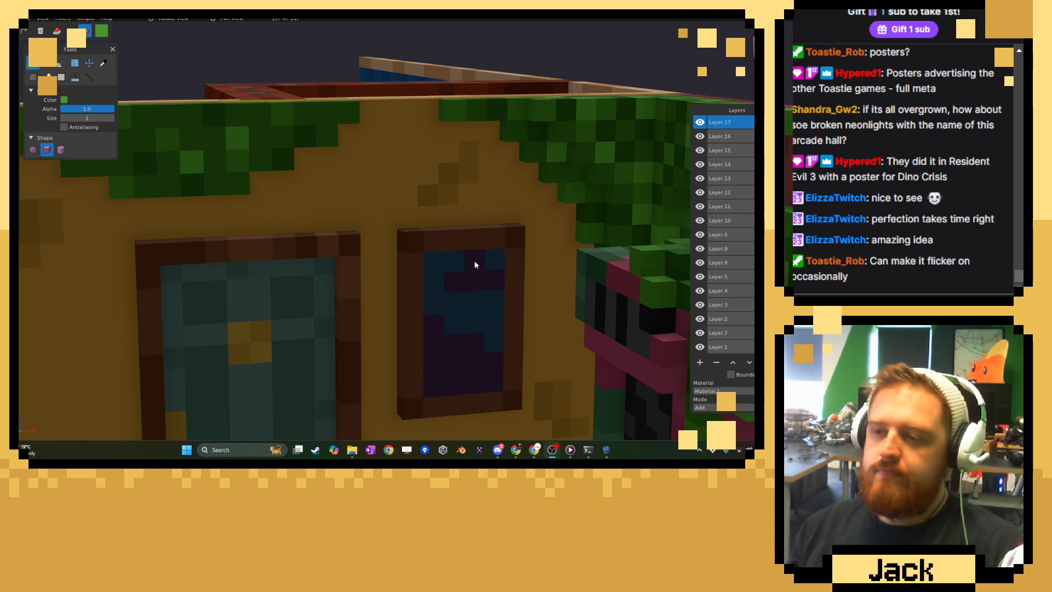
Sample a mid green and extend the fringe's top row slightly towards the poster side.
middle_click_drag(318, 165, 214, 185)
scroll(297, 205, "down", 10)
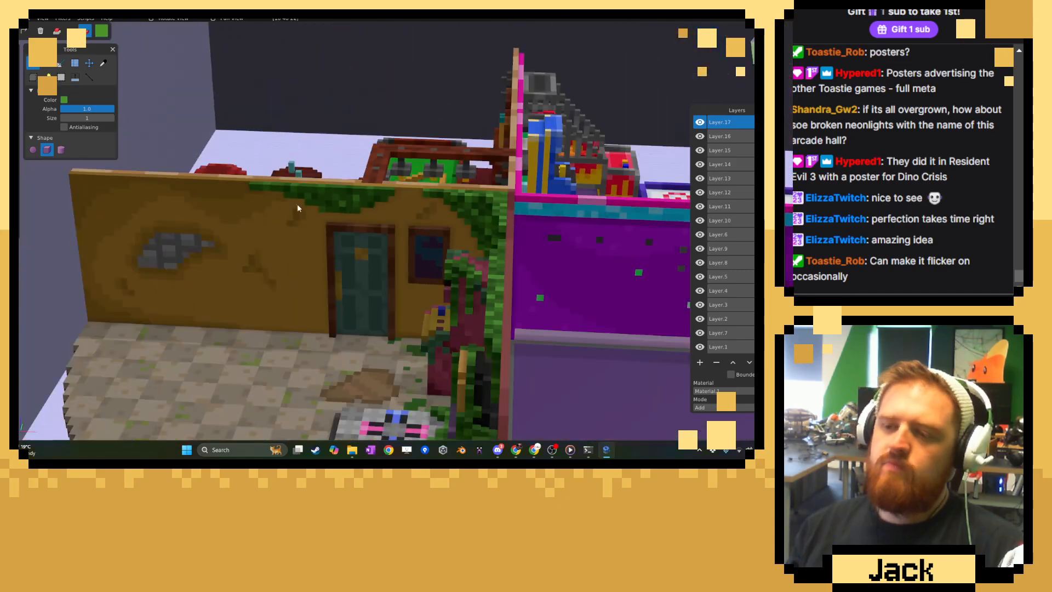
middle_click_drag(297, 205, 419, 210)
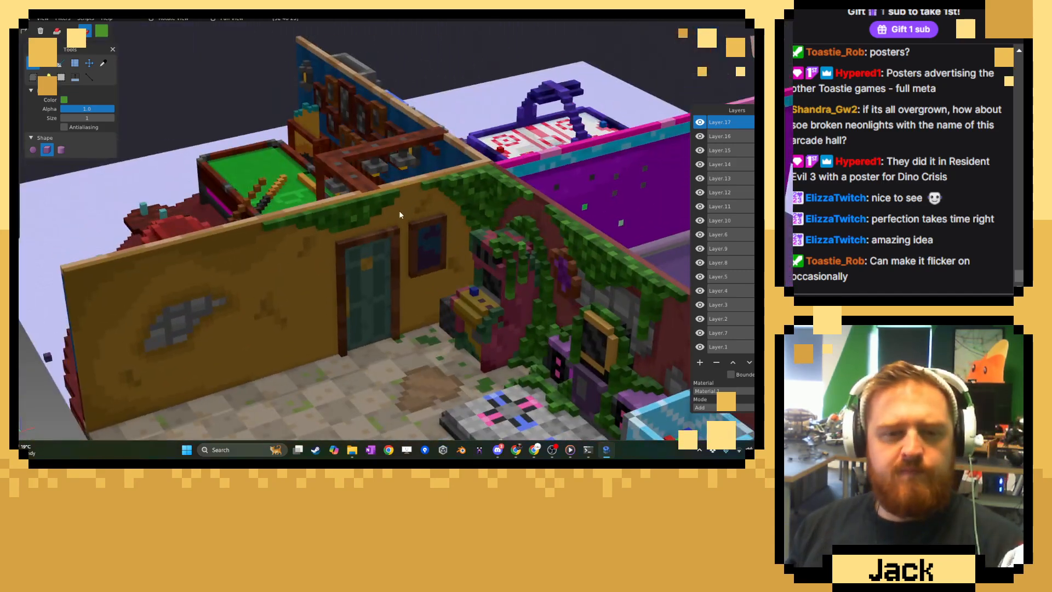
scroll(412, 203, "up", 5)
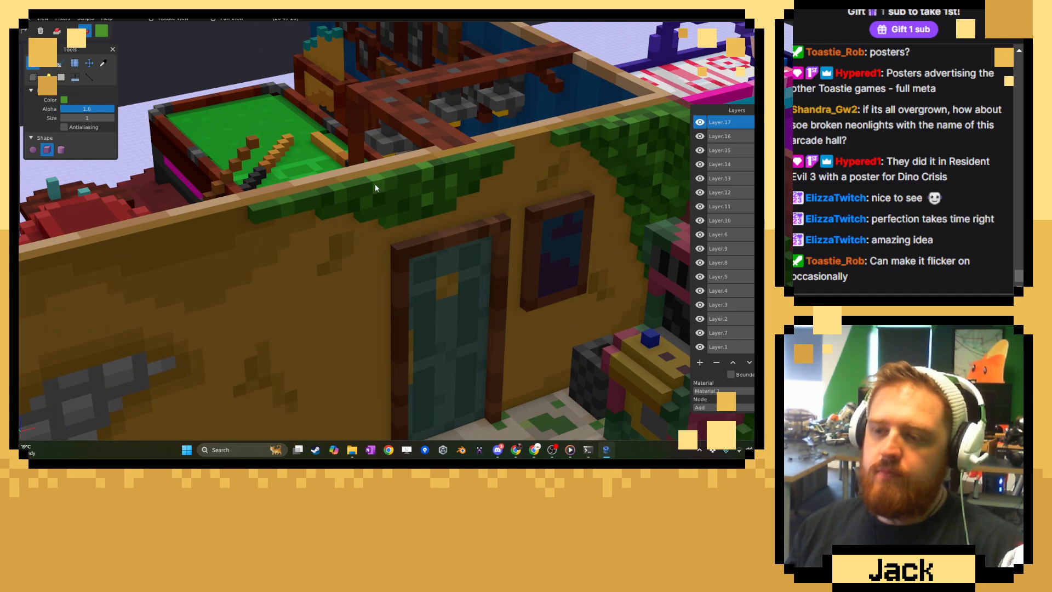
middle_click_drag(375, 183, 421, 219)
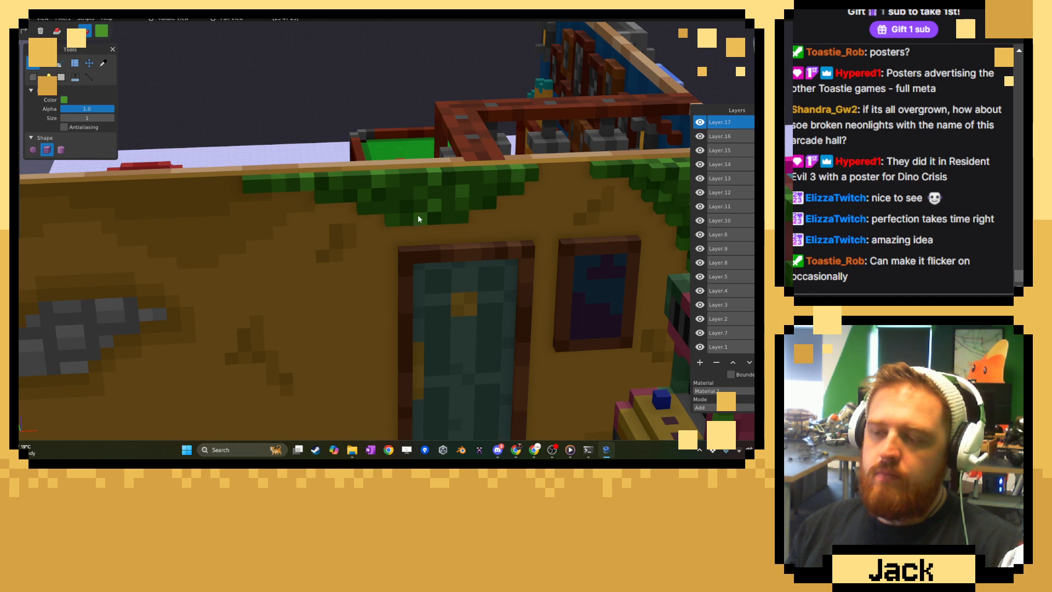
middle_click_drag(417, 215, 439, 229)
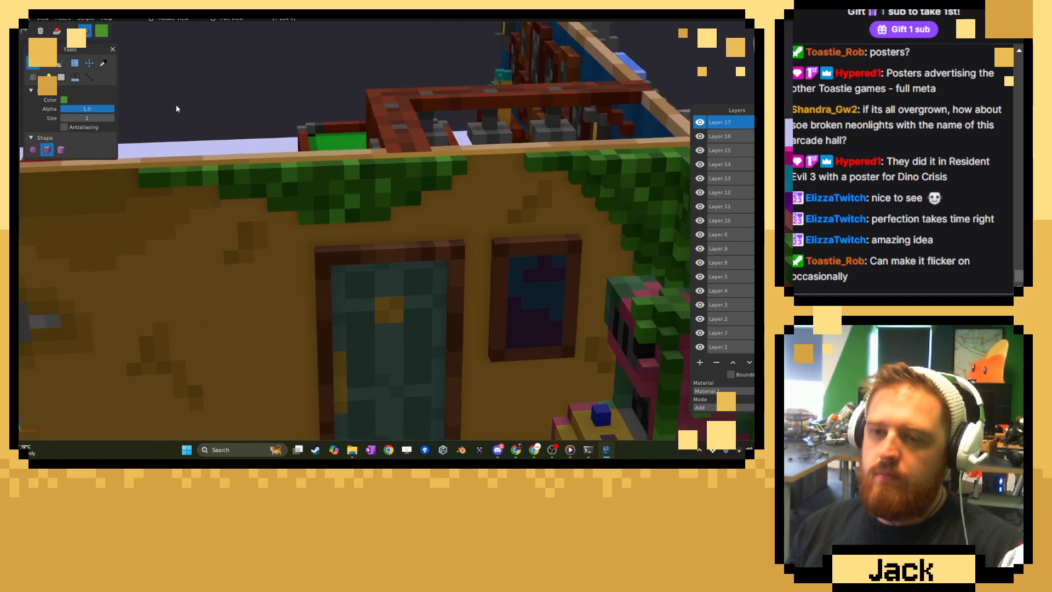
left_click(108, 64)
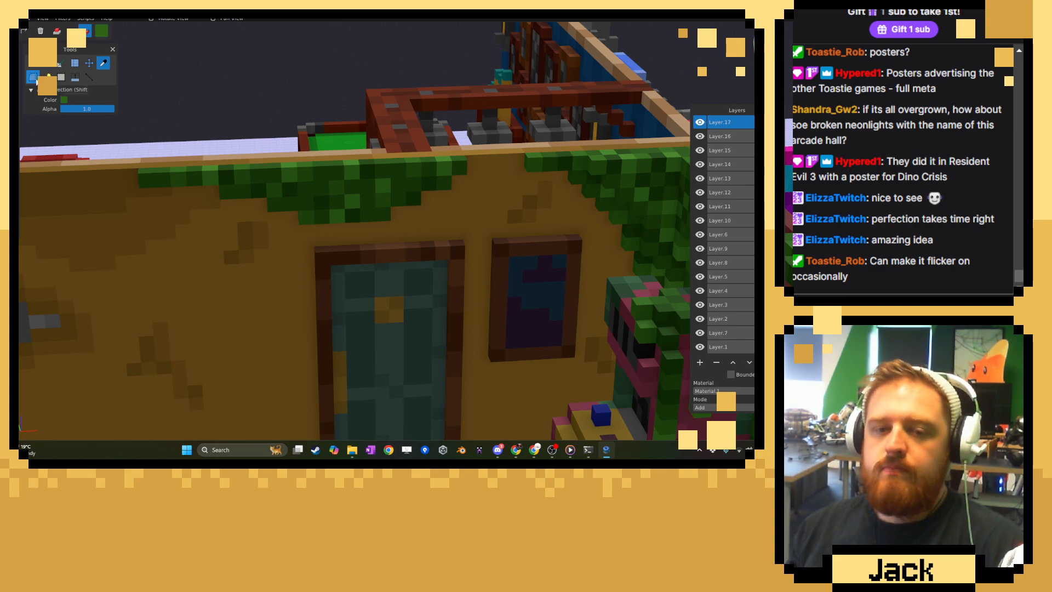
left_click(32, 63)
left_click(464, 162)
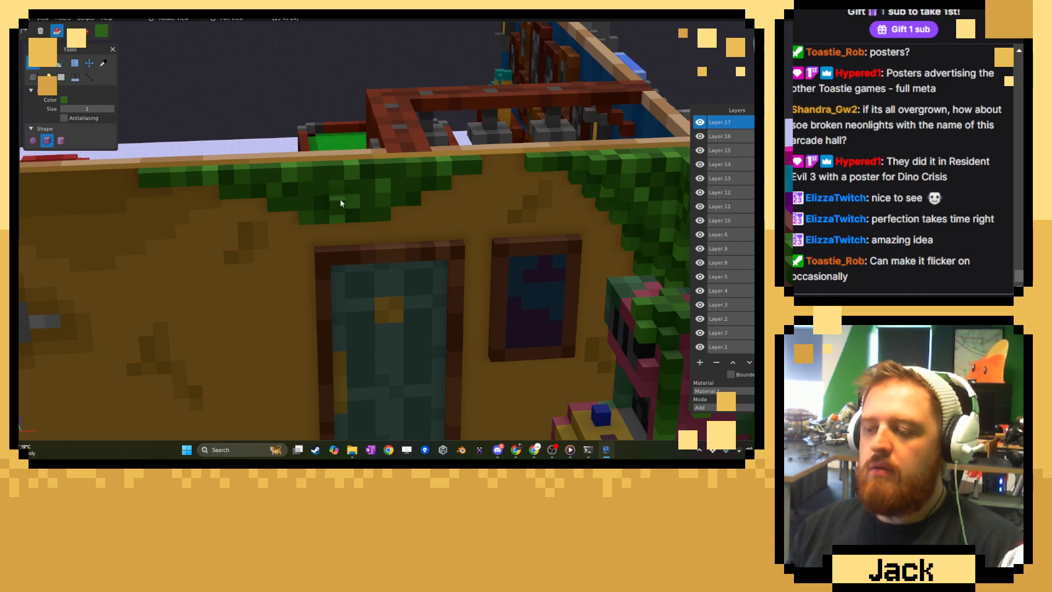
Look over the whole diorama from several sides and save the model.
scroll(340, 203, "down", 15)
middle_click_drag(336, 204, 565, 203)
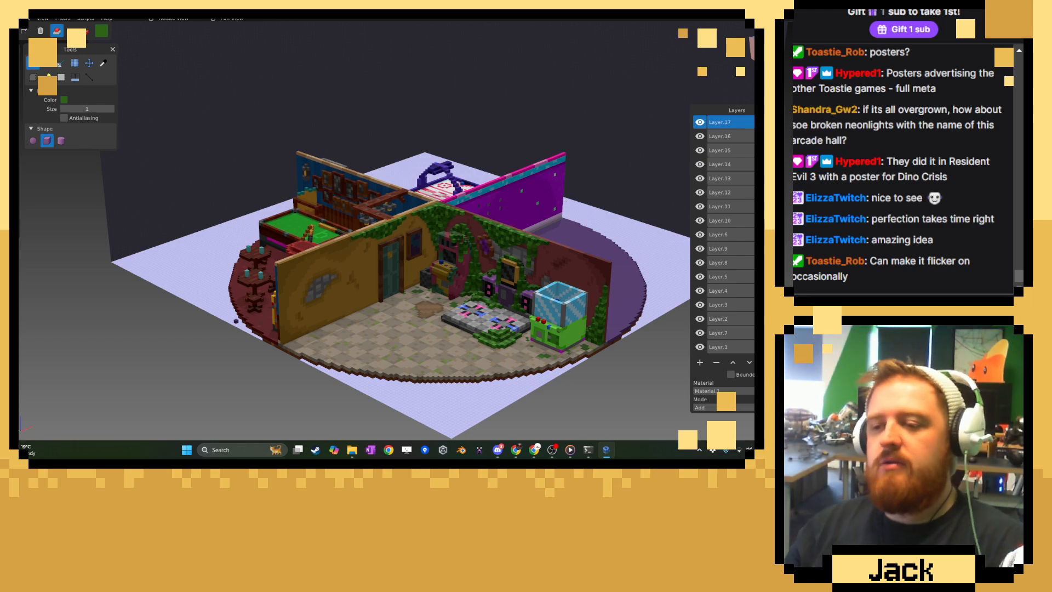
right_click_drag(565, 203, 541, 182)
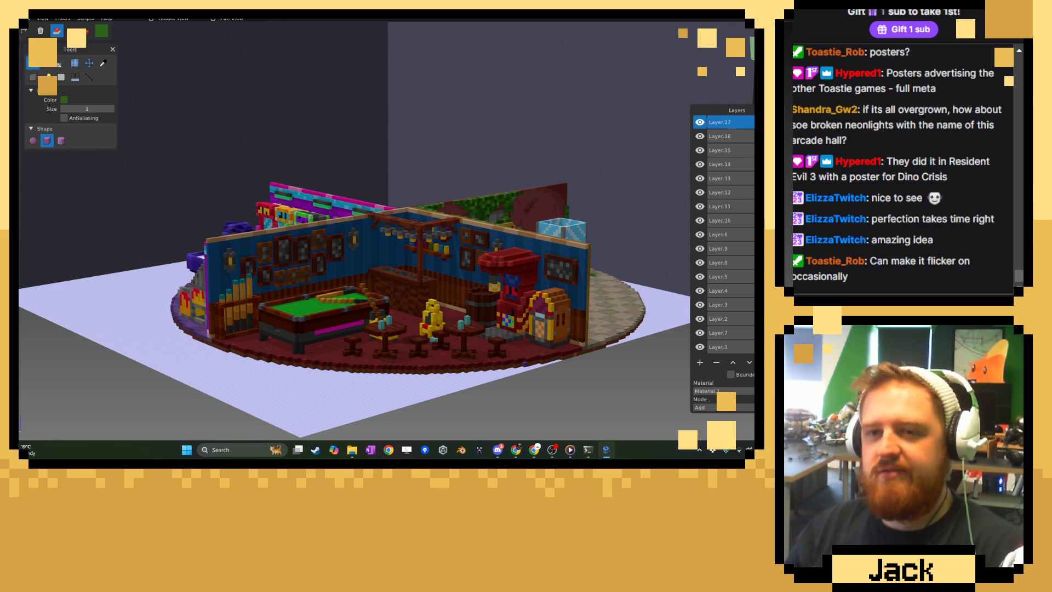
right_click_drag(307, 164, 296, 196)
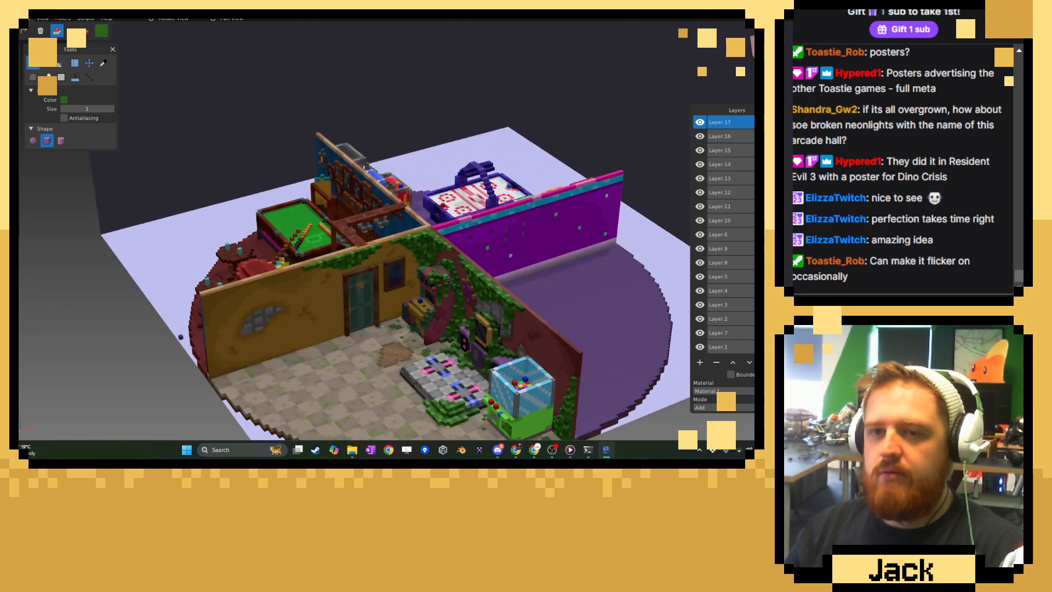
left_click(25, 18)
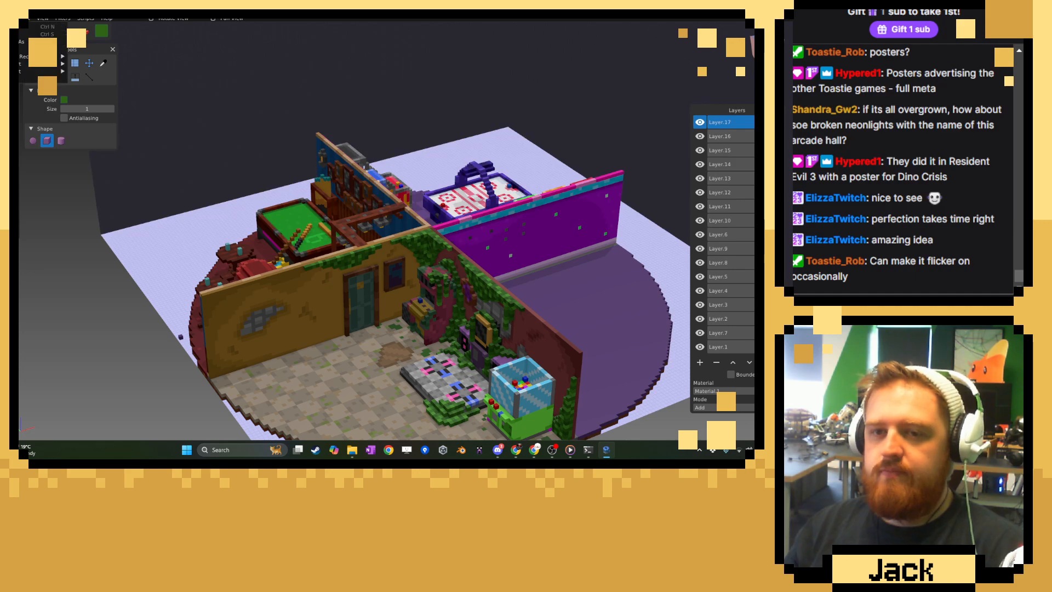
left_click(20, 34)
Sample a green from the foliage and build a raised layer of voxels over the middle of the fringe above the door.
right_click_drag(331, 305, 327, 223)
scroll(328, 223, "up", 10)
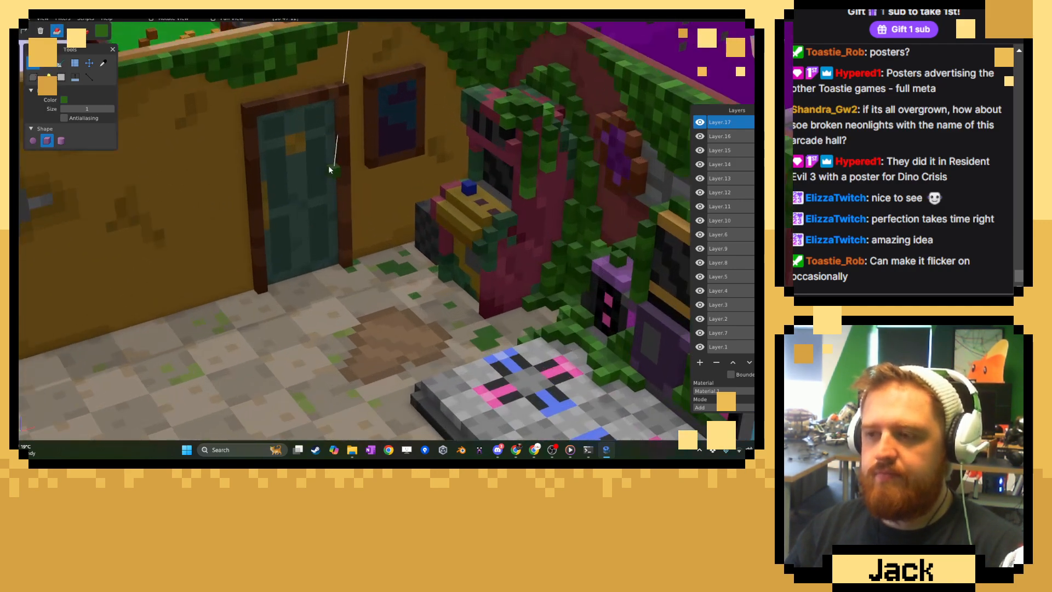
right_click_drag(329, 167, 334, 213)
scroll(334, 212, "up", 3)
left_click(102, 63)
right_click_drag(336, 87, 371, 159)
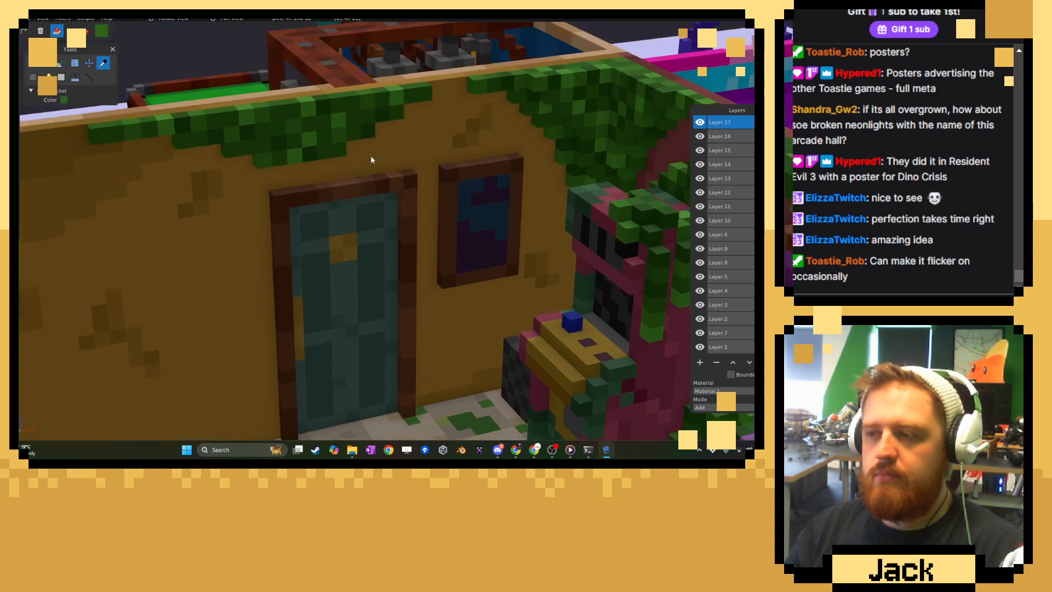
key("b")
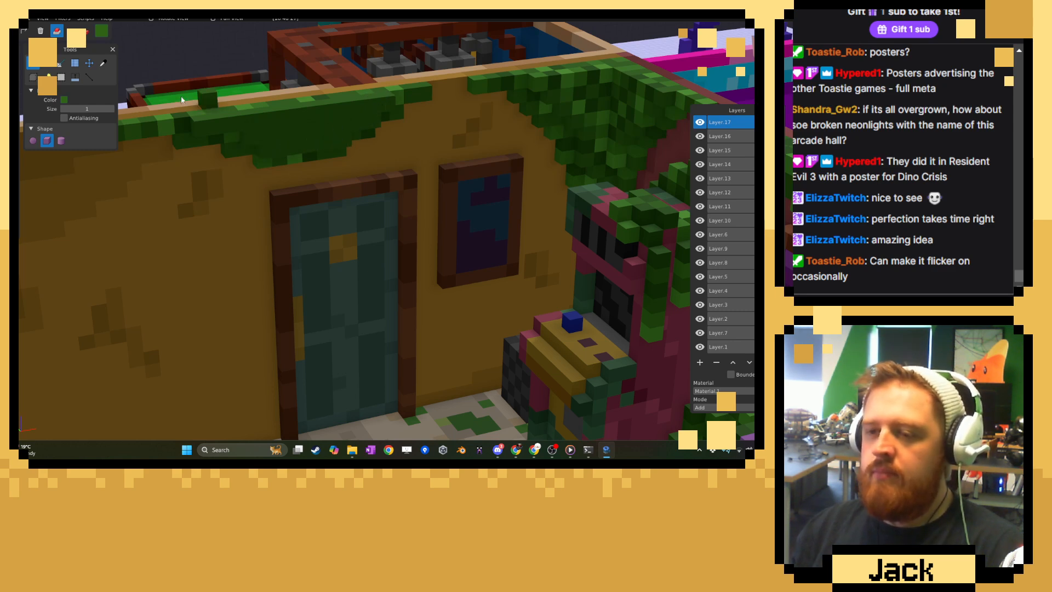
left_click(101, 65)
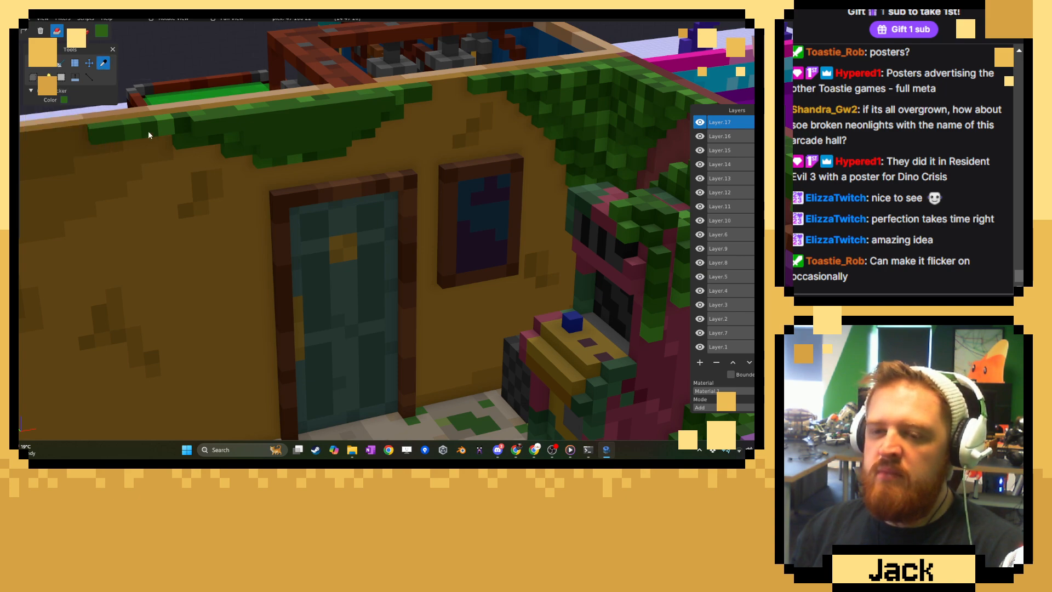
key("b")
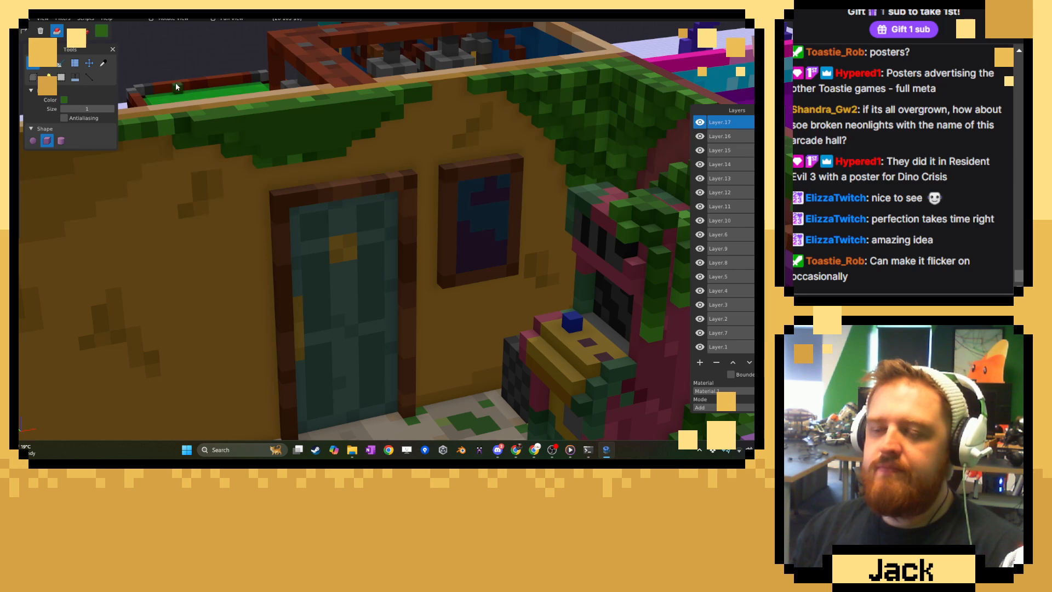
Sample a dark green from the fringe and paint scattered dark voxels over its raised layer above the door.
left_click(85, 31)
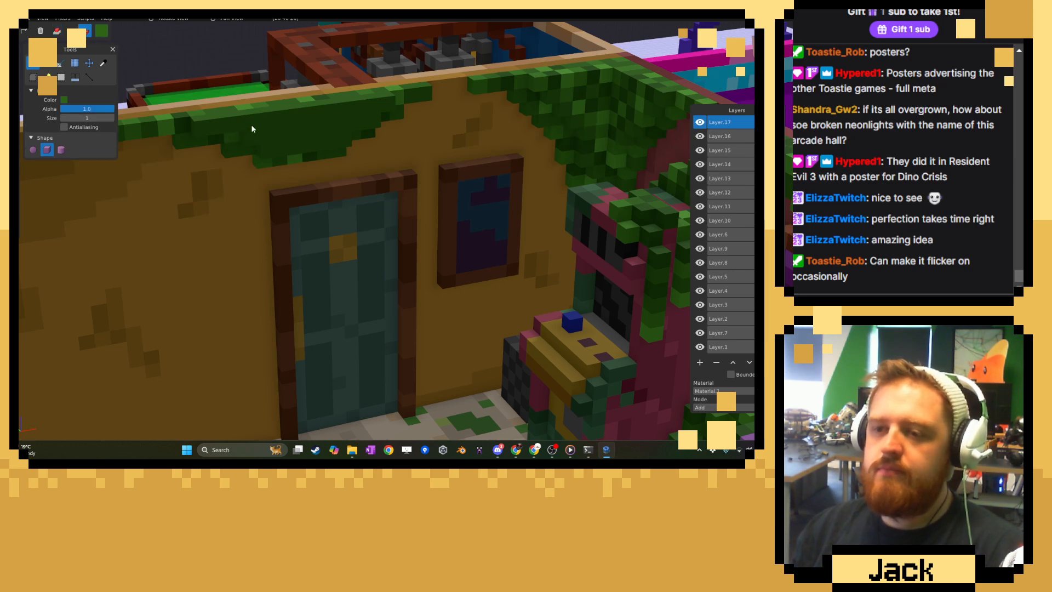
left_click(101, 62)
left_click(187, 131)
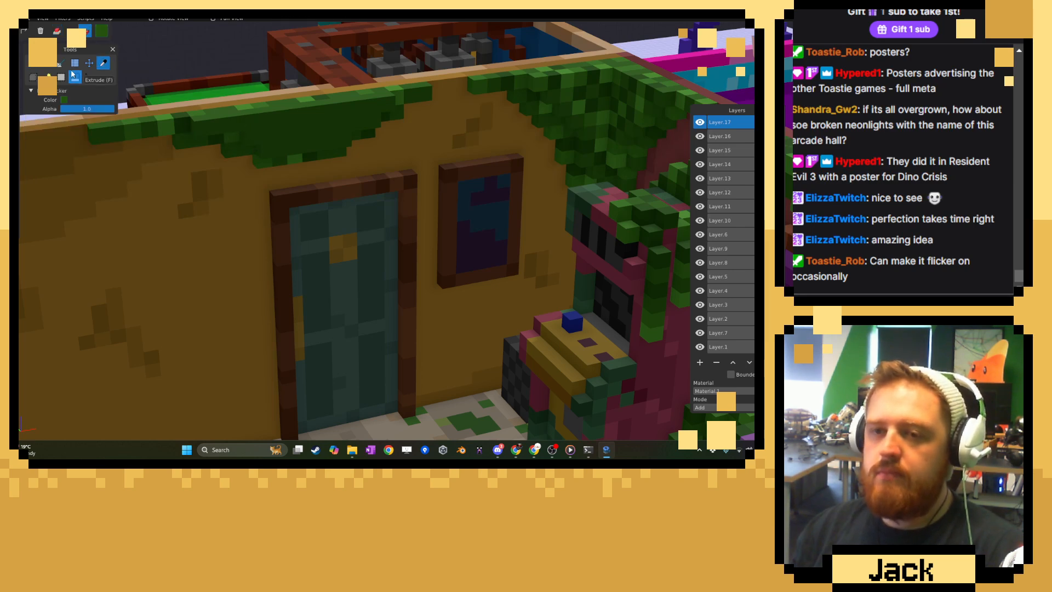
key("b")
middle_click_drag(242, 92, 285, 148)
scroll(284, 144, "up", 3)
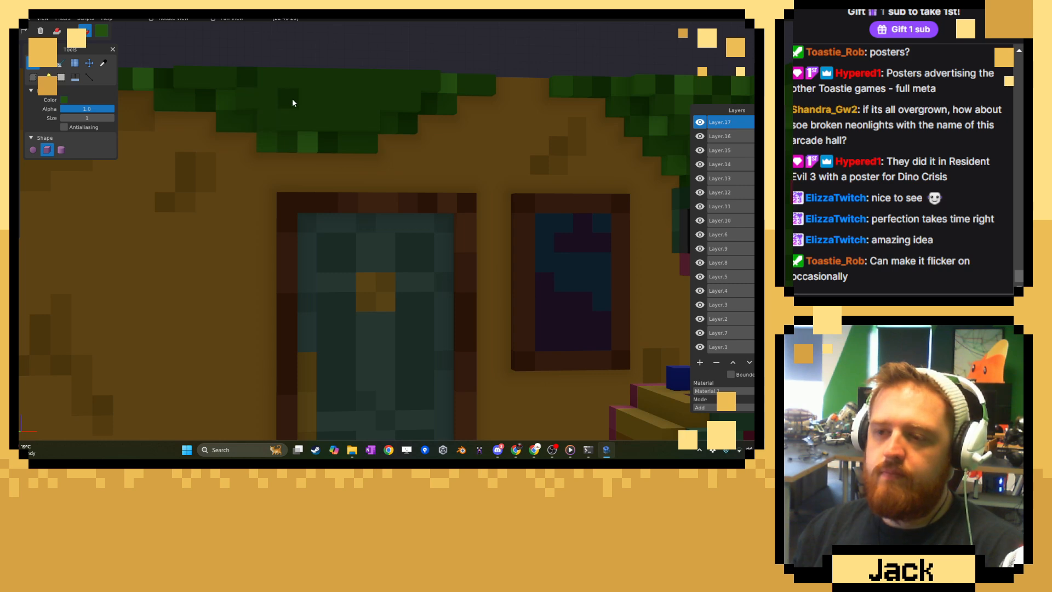
left_click(415, 85)
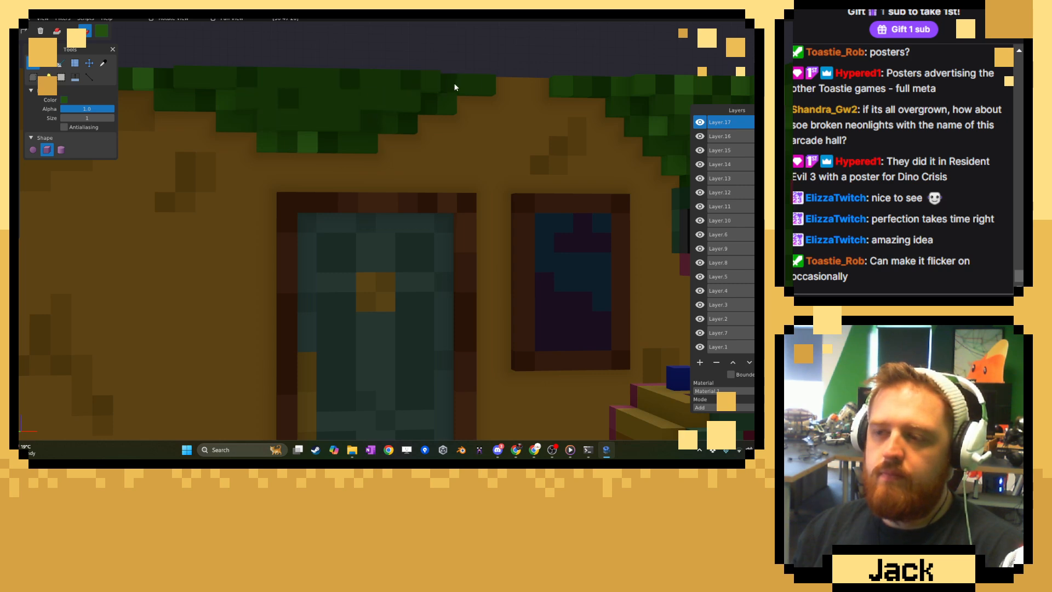
left_click(487, 89)
Sample a bright green and a mid green from the fringe and paint both as accents across the raised layer.
left_click(104, 63)
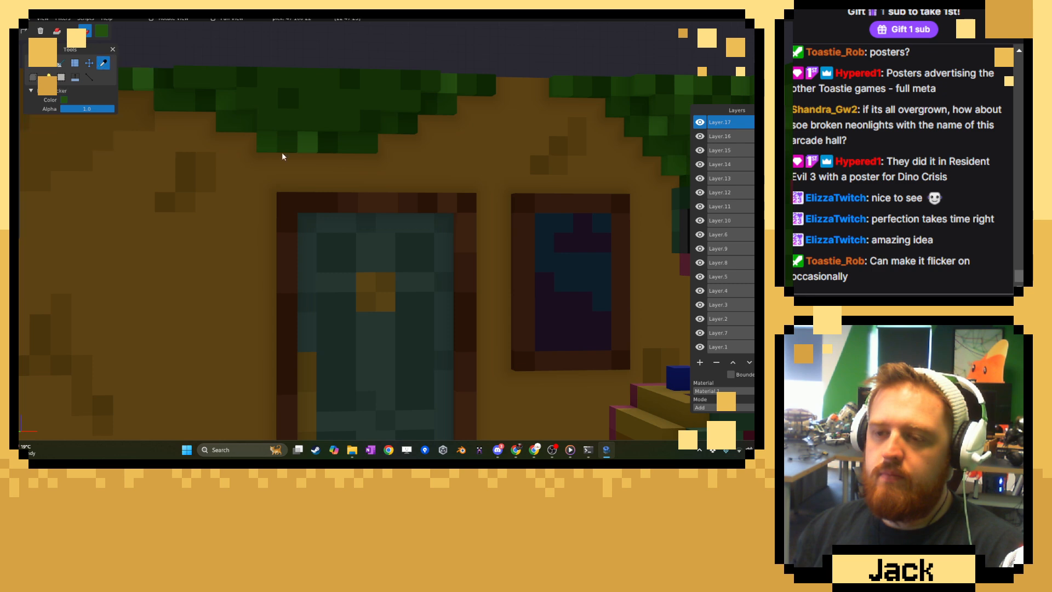
left_click(306, 147)
left_click(38, 64)
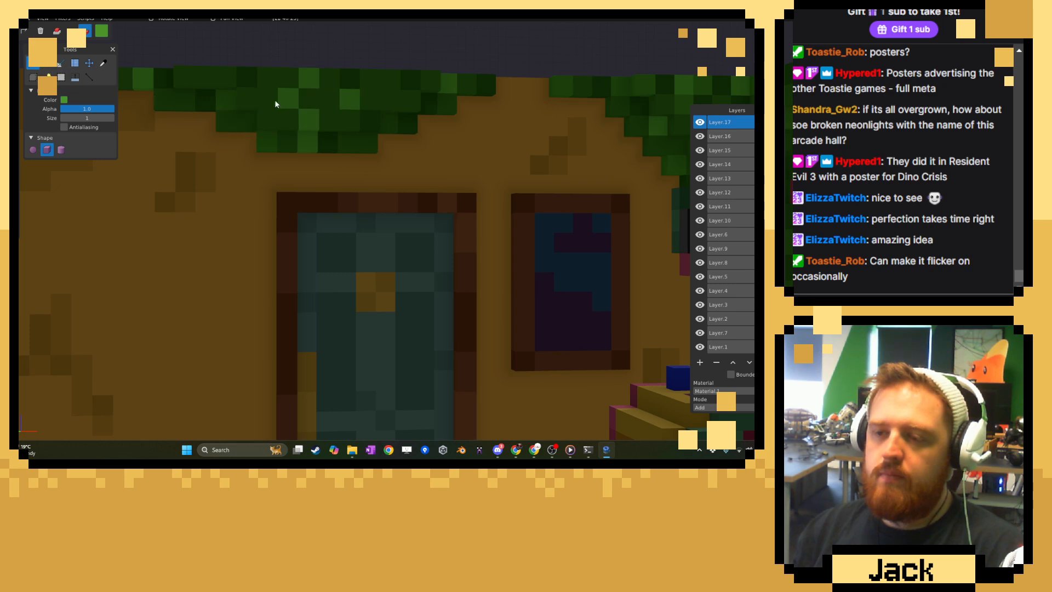
left_click(103, 63)
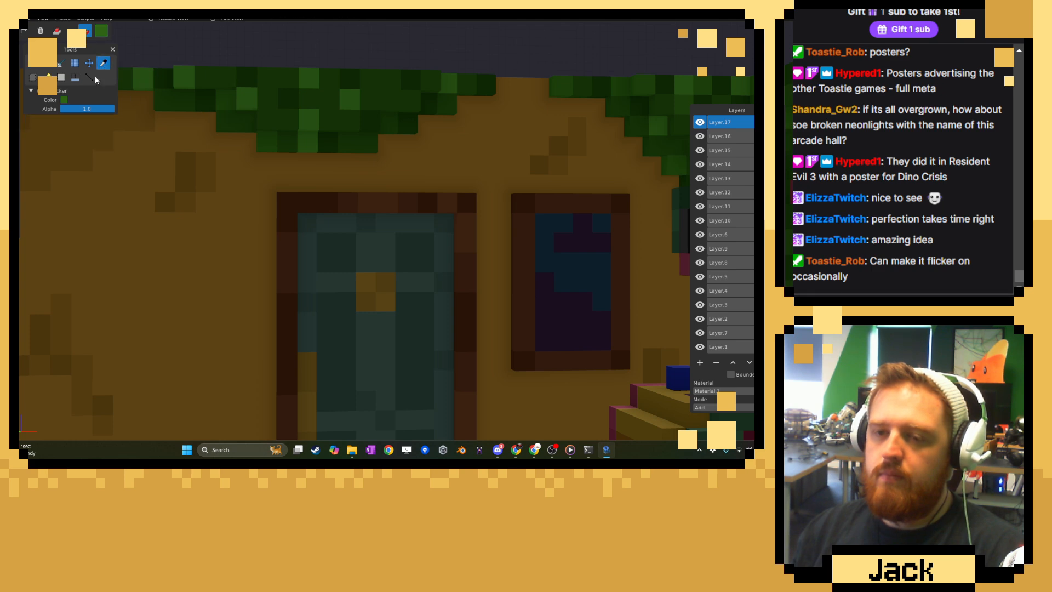
left_click(42, 64)
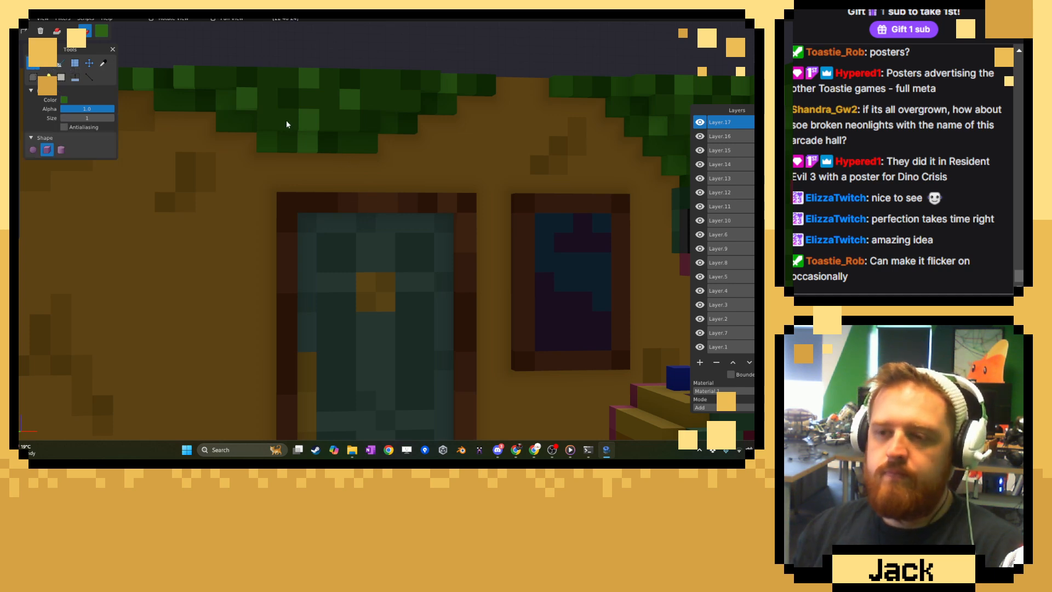
Sample a medium green from the foliage and paint further accent voxels into the fringe above the door.
left_click(103, 64)
scroll(453, 177, "down", 3)
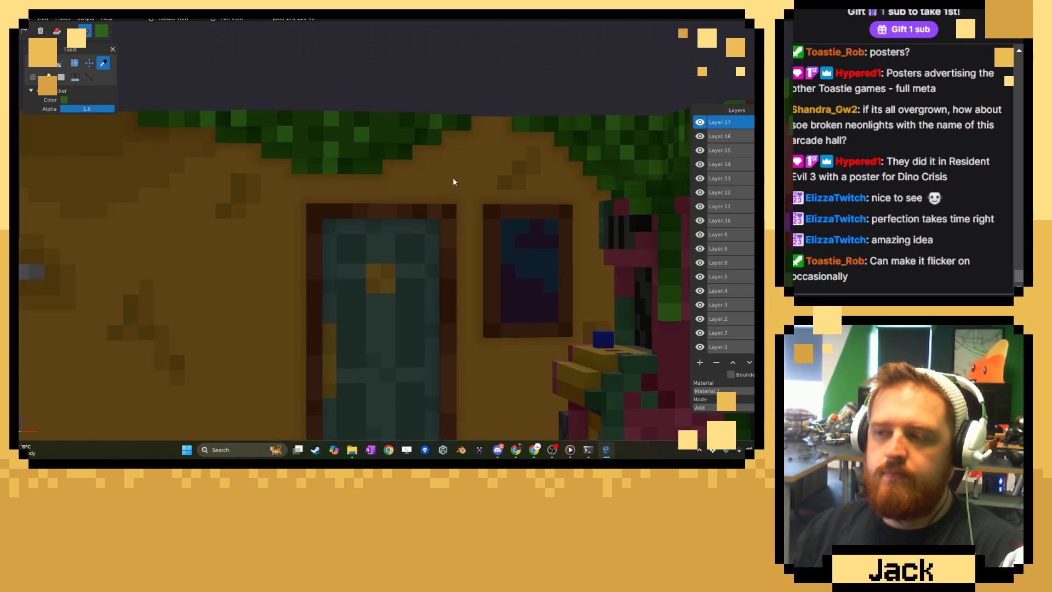
right_click_drag(453, 177, 434, 181)
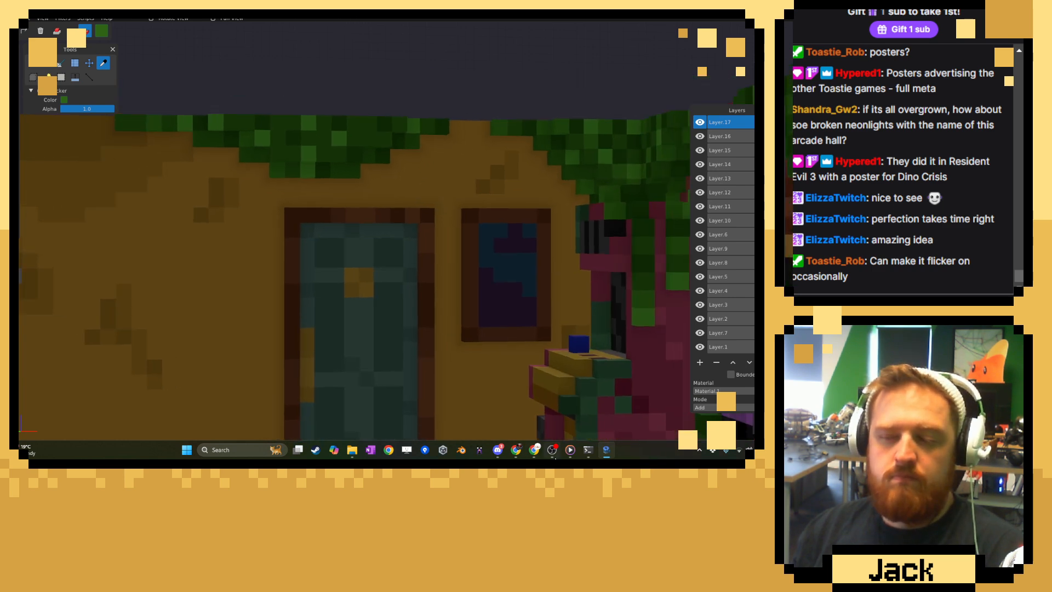
left_click(571, 452)
left_click(572, 452)
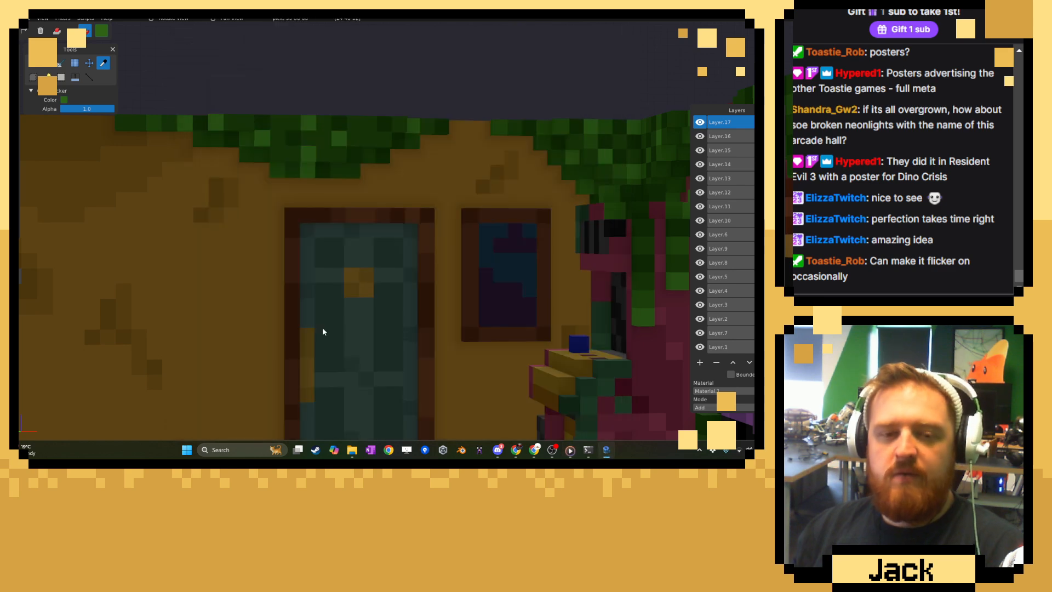
right_click_drag(304, 268, 140, 90)
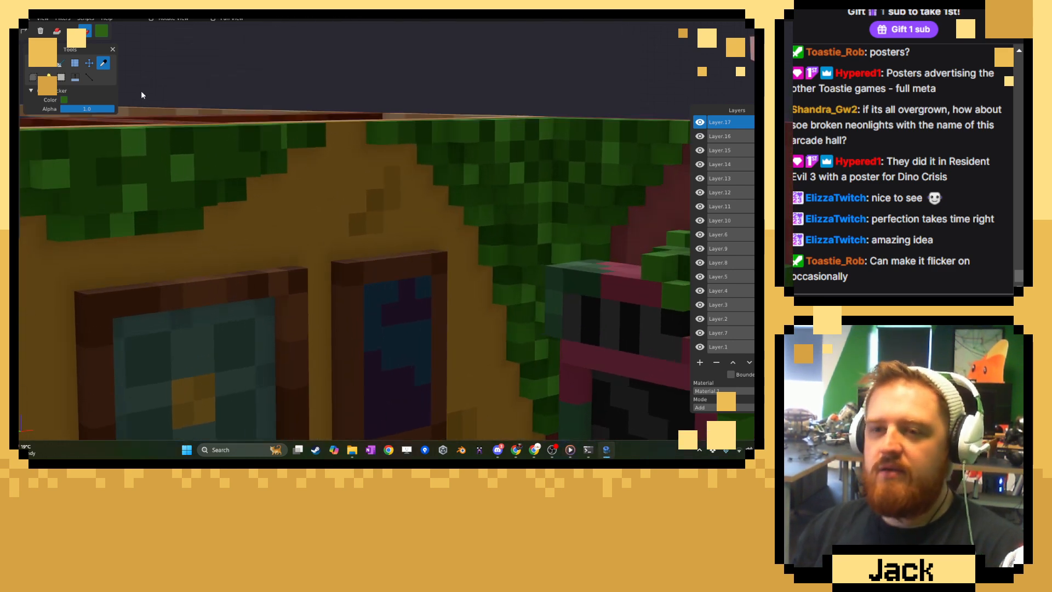
left_click(32, 63)
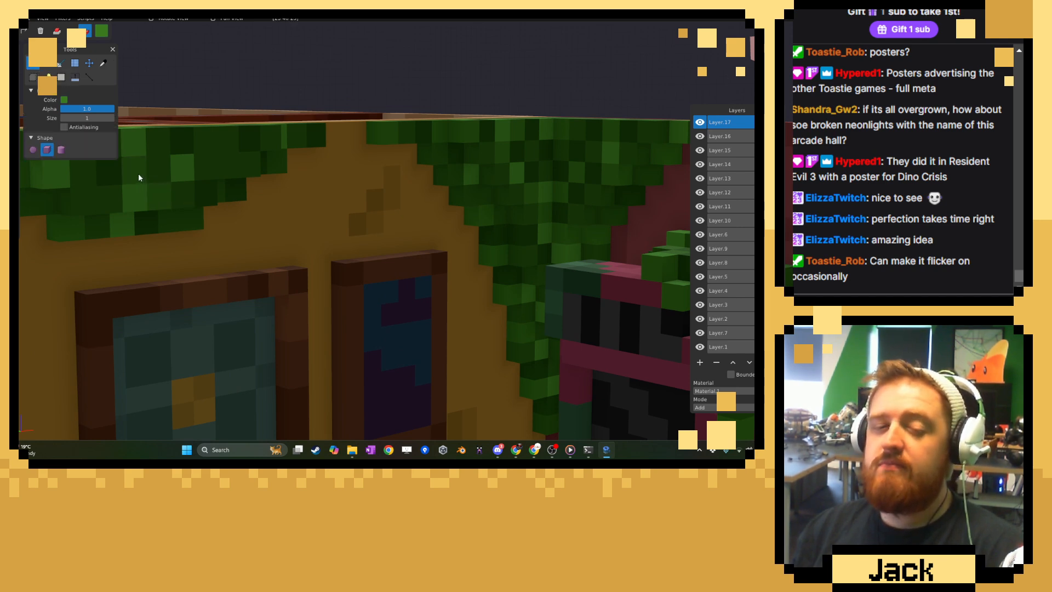
right_click_drag(138, 173, 308, 205)
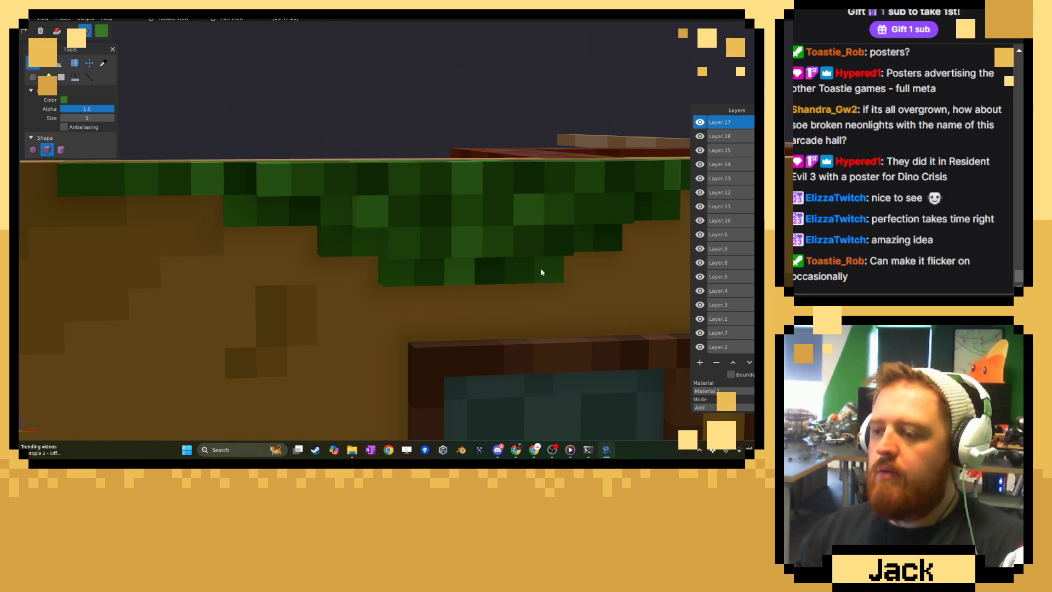
Sample a dark green from the fringe and add an L-shaped patch of voxels on the floor beside the door frame, below the poster.
scroll(541, 267, "down", 15)
scroll(447, 243, "up", 2)
scroll(448, 242, "down", 10)
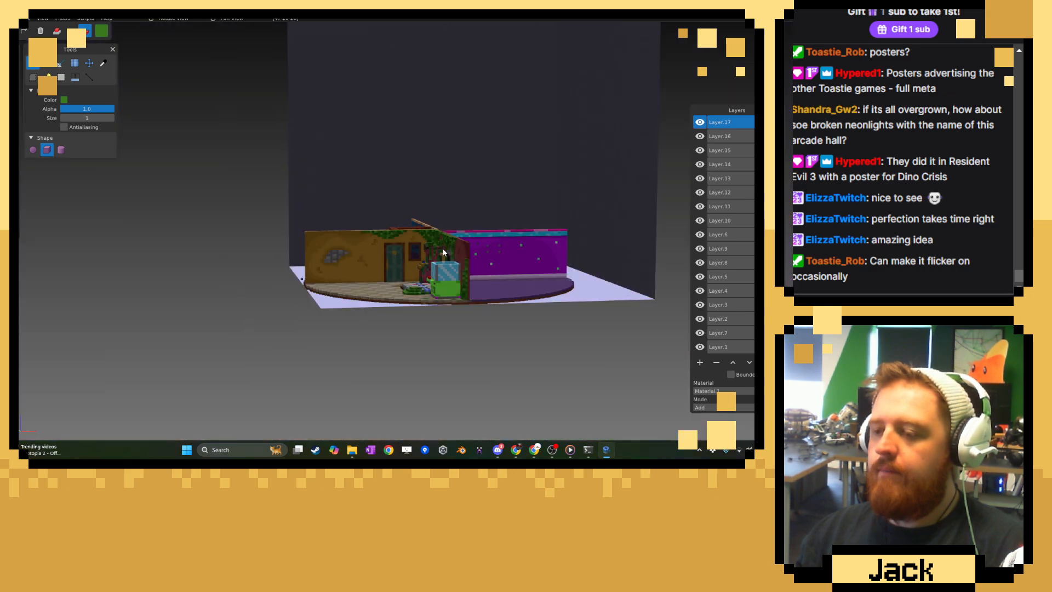
scroll(463, 250, "up", 12)
scroll(468, 256, "down", 5)
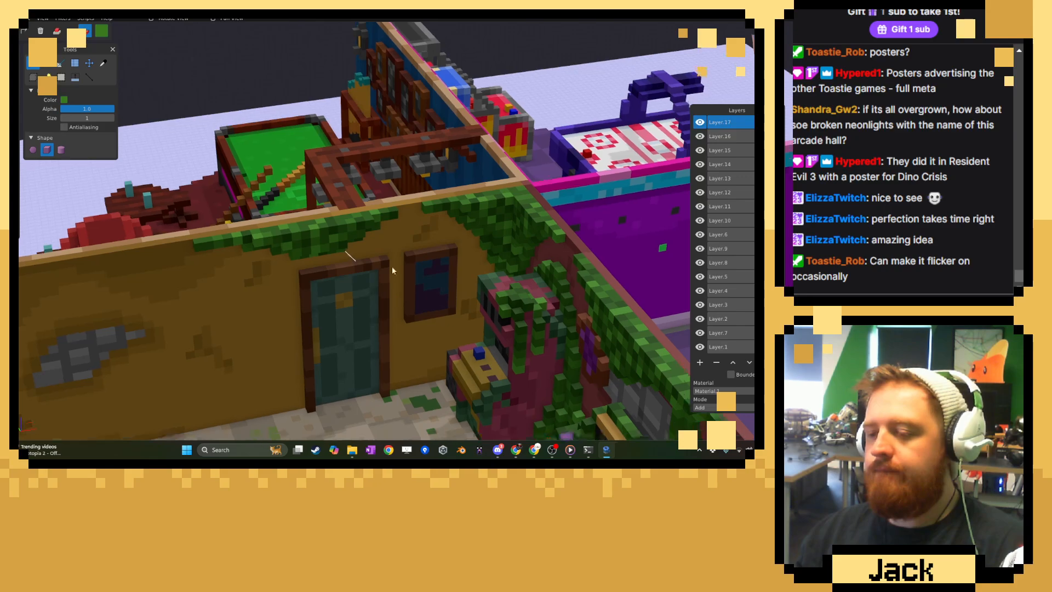
scroll(392, 266, "up", 15)
left_click(102, 64)
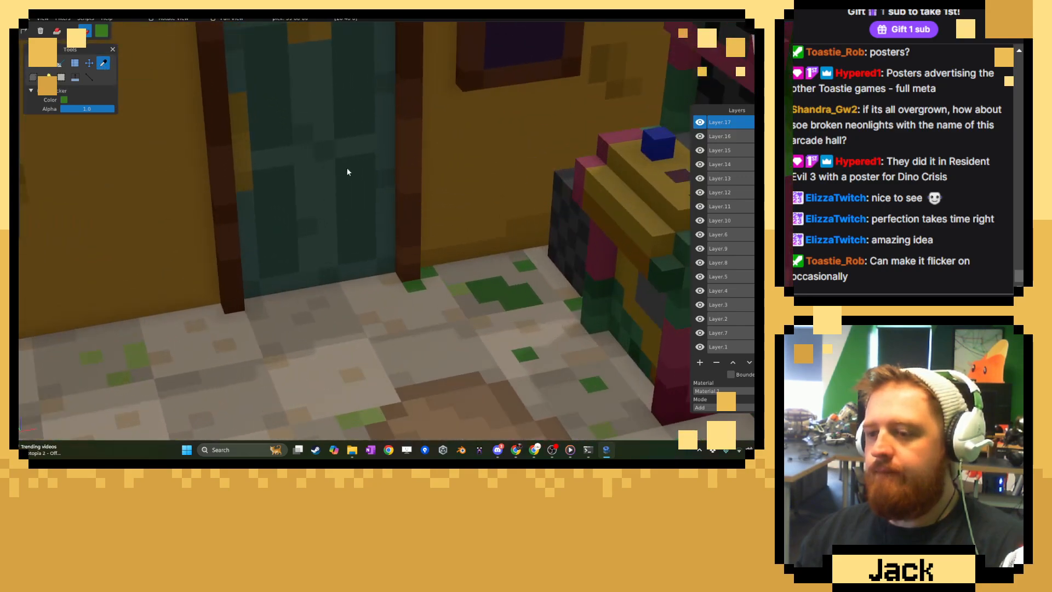
scroll(356, 165, "down", 8)
scroll(328, 235, "up", 3)
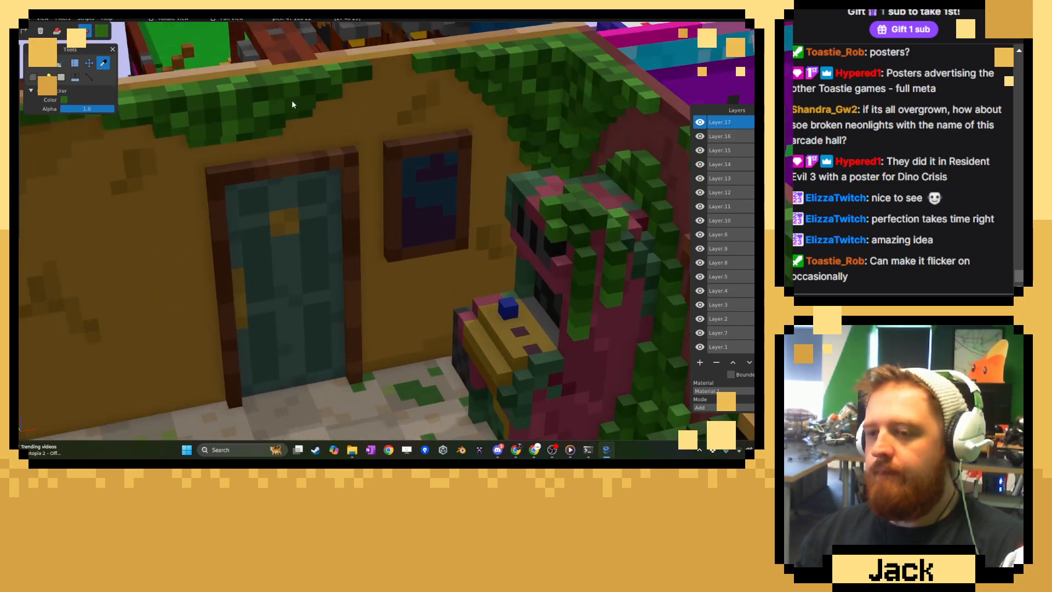
left_click(34, 69)
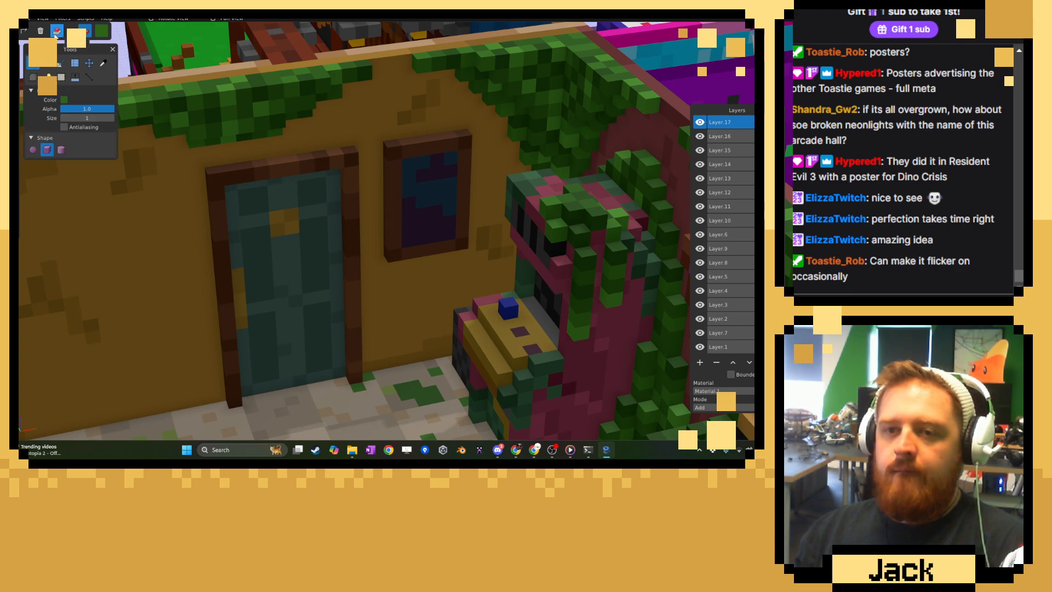
scroll(343, 236, "up", 6)
right_click_drag(353, 285, 353, 221)
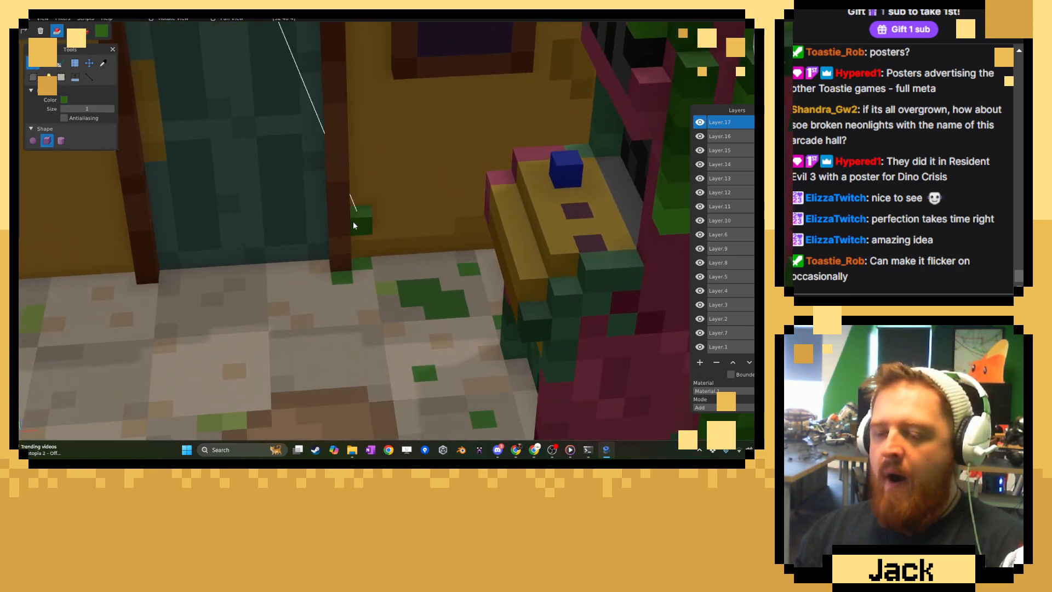
scroll(351, 261, "up", 5)
mouse_move(347, 303)
left_mouse_down()
mouse_move(332, 263)
mouse_move(370, 301)
left_mouse_up()
left_click(412, 256)
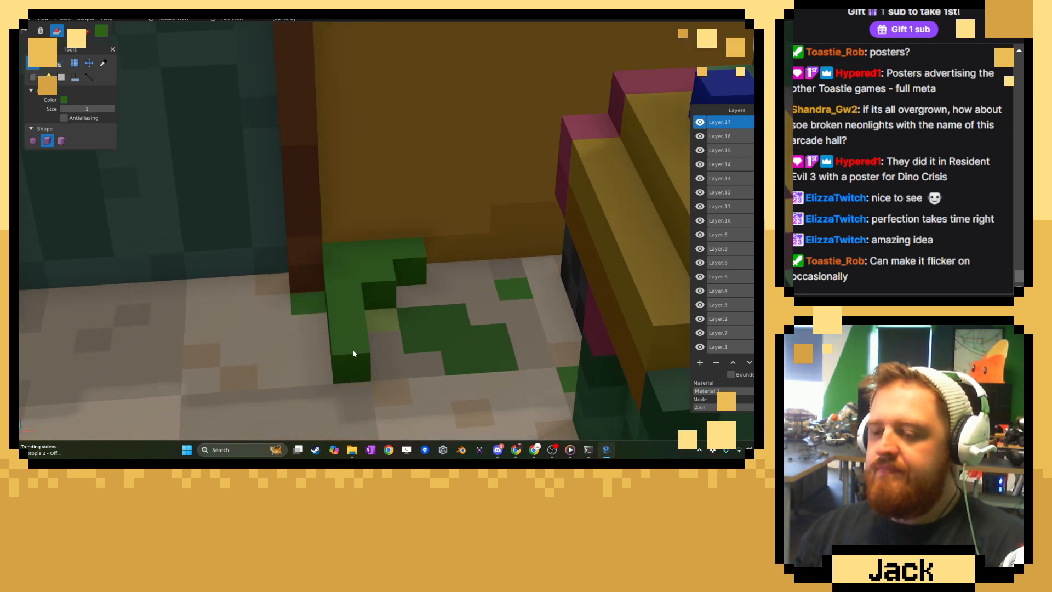
Give the floor patch a stepped edge and extend it along the base of the wall to the dark box behind the arcade machine.
left_click(353, 349)
left_click(384, 310)
left_click(407, 286)
middle_click_drag(413, 267, 435, 203)
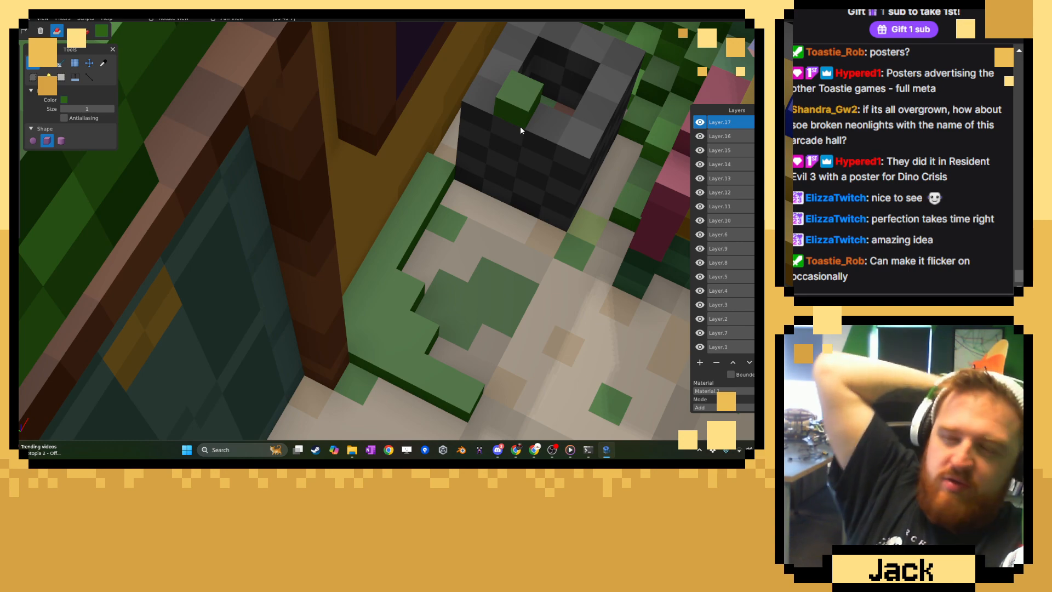
middle_click_drag(461, 197, 419, 199)
middle_click_drag(504, 183, 429, 232)
Widen the floor patch in front of the door frame and fill out its stepped edge, undoing the stray last voxel.
scroll(337, 236, "down", 8)
scroll(416, 213, "up", 3)
scroll(416, 212, "up", 5)
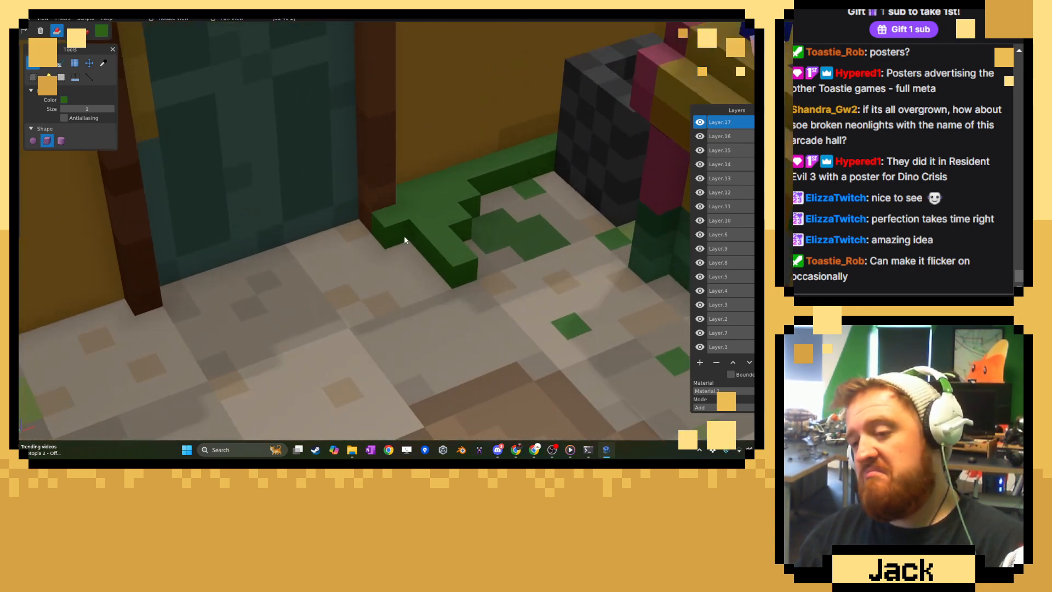
left_click(359, 219)
left_click(474, 271)
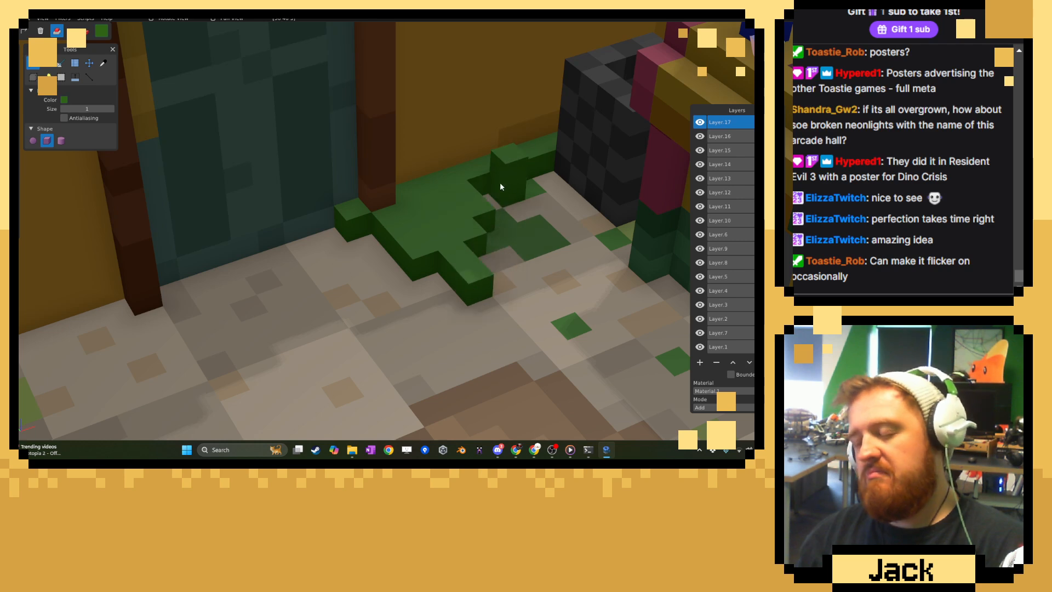
left_click(500, 182)
left_click(410, 288)
key("ctrl+z")
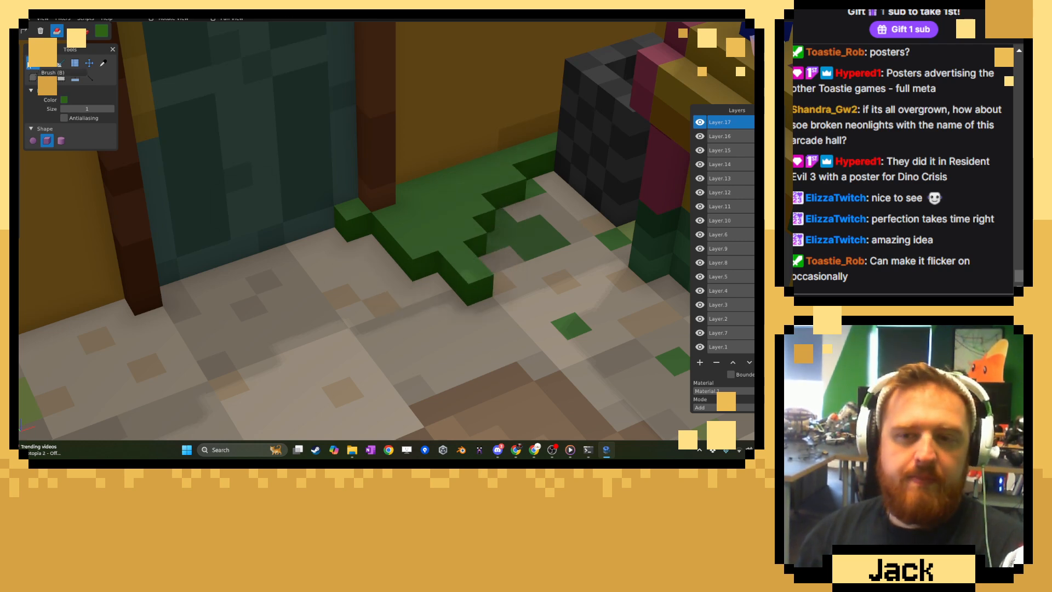
Sample a brighter green from the foliage and paint scattered accent voxels over the floor patch beside the door.
left_click(103, 63)
scroll(292, 149, "down", 10)
scroll(318, 163, "down", 4)
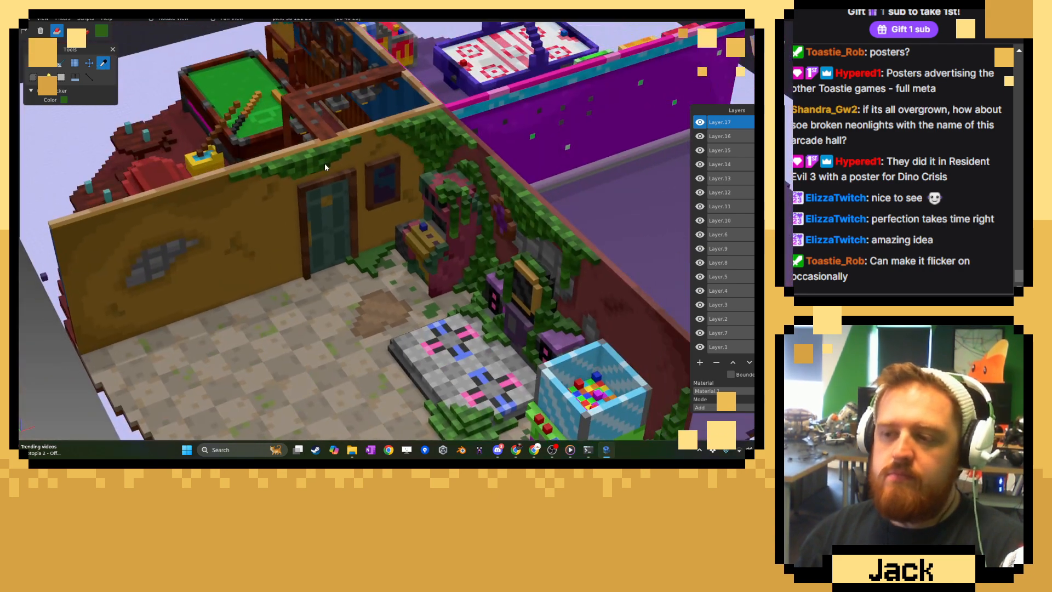
scroll(307, 161, "up", 8)
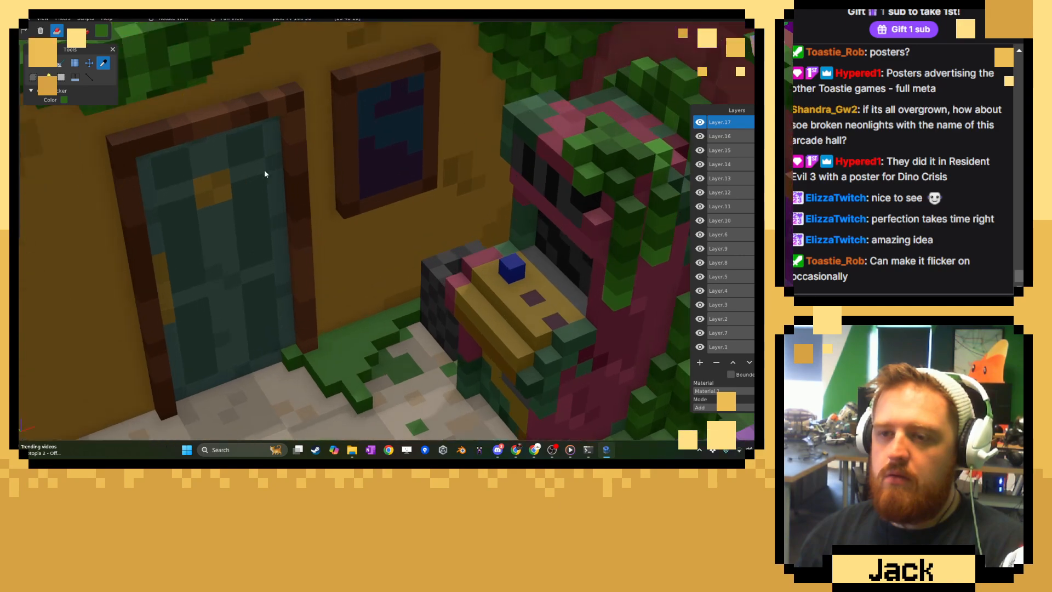
left_click(31, 62)
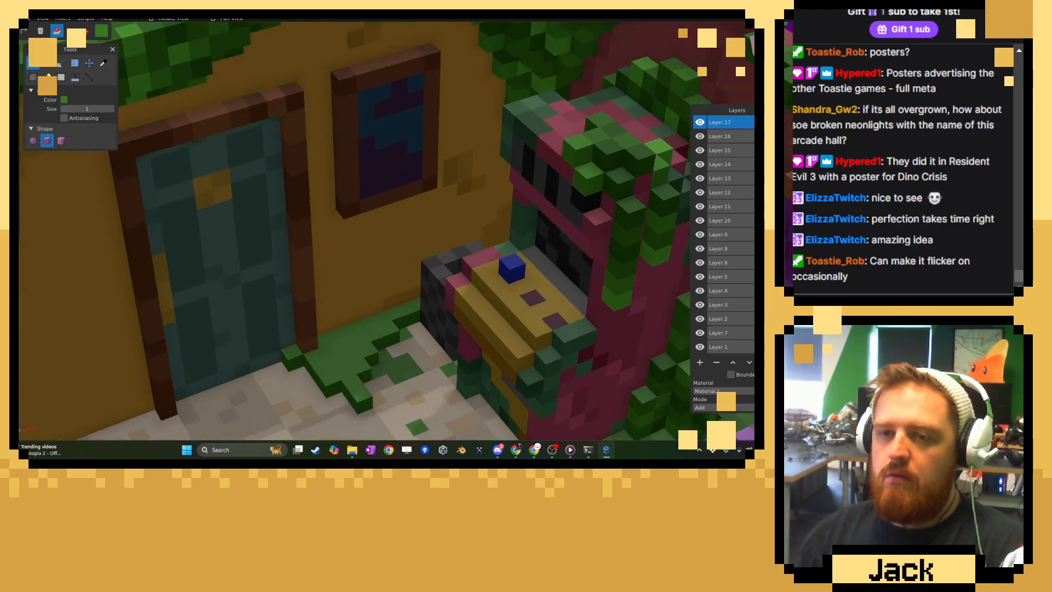
left_click(85, 30)
middle_click_drag(329, 346, 300, 364)
right_click_drag(300, 364, 358, 291)
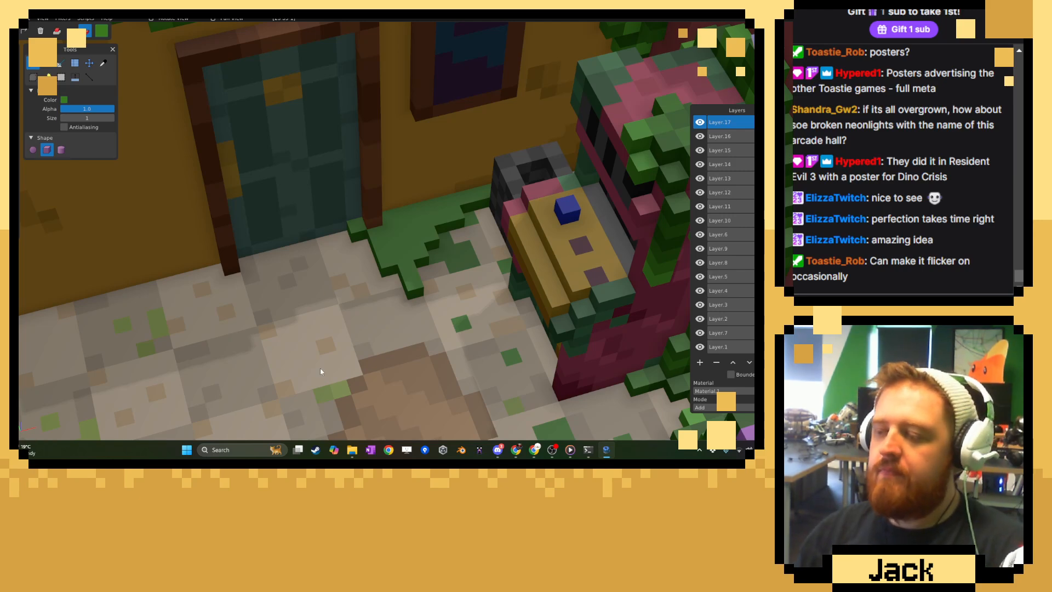
scroll(368, 271, "up", 5)
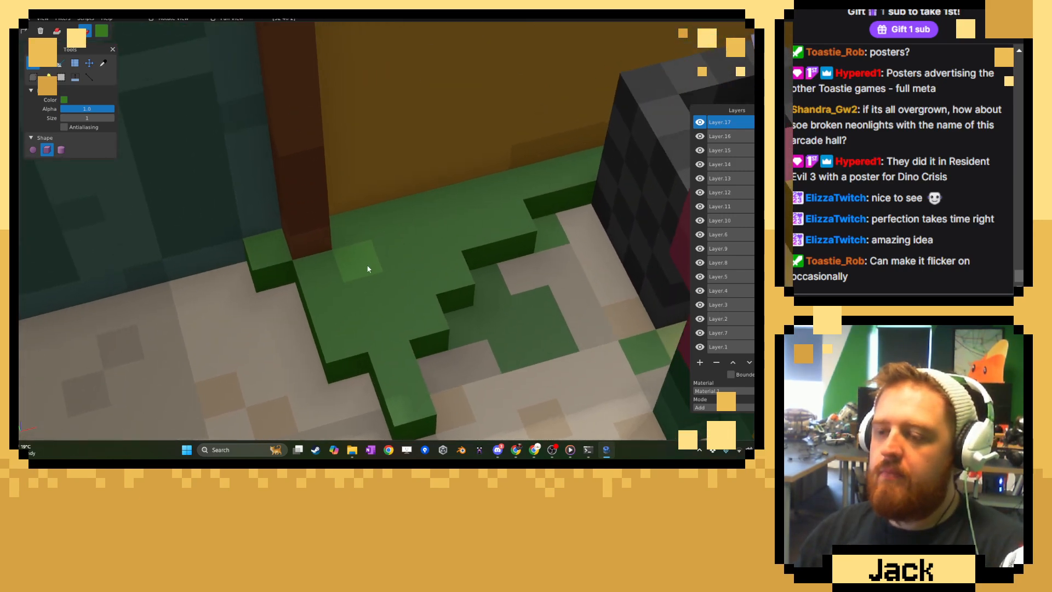
left_click(408, 245)
left_click(353, 345)
left_click(468, 203)
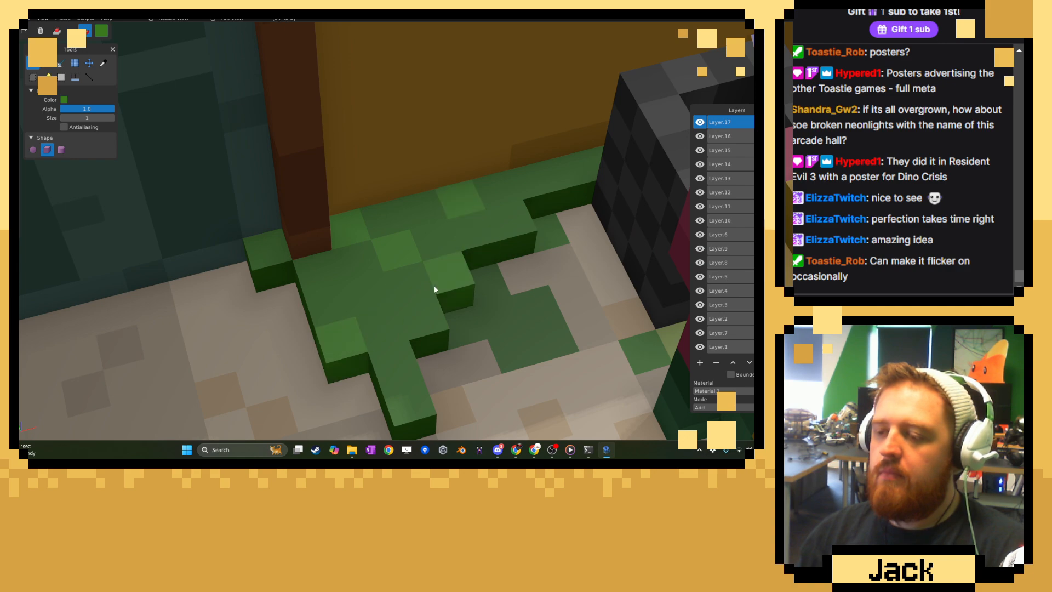
left_click(415, 315)
left_click(401, 393)
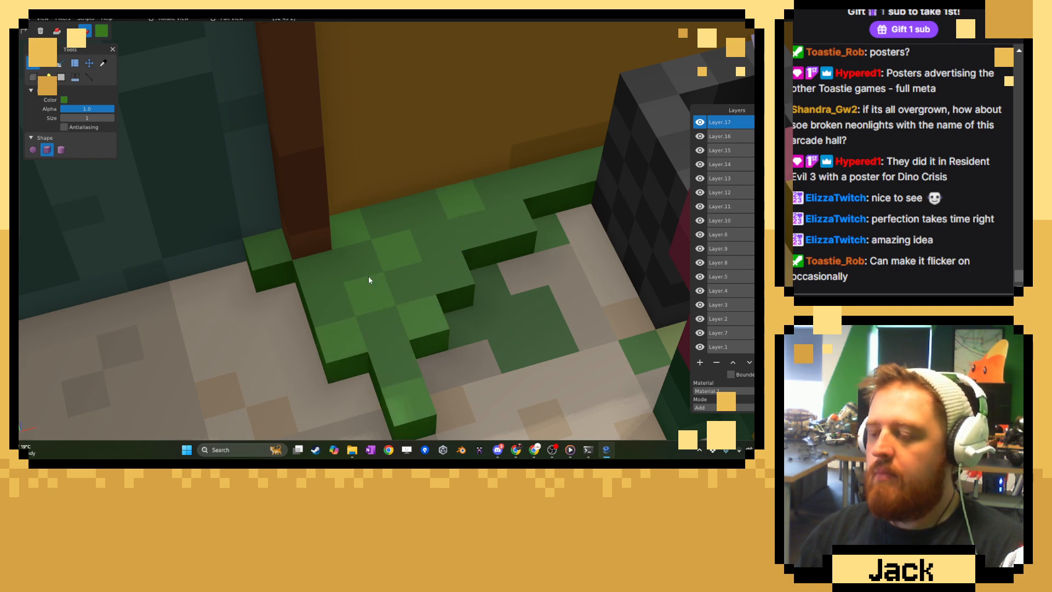
Sample a dark green from the foliage above the door and paint scattered darker voxels over the floor patch beside the door frame.
middle_click_drag(369, 279, 434, 252)
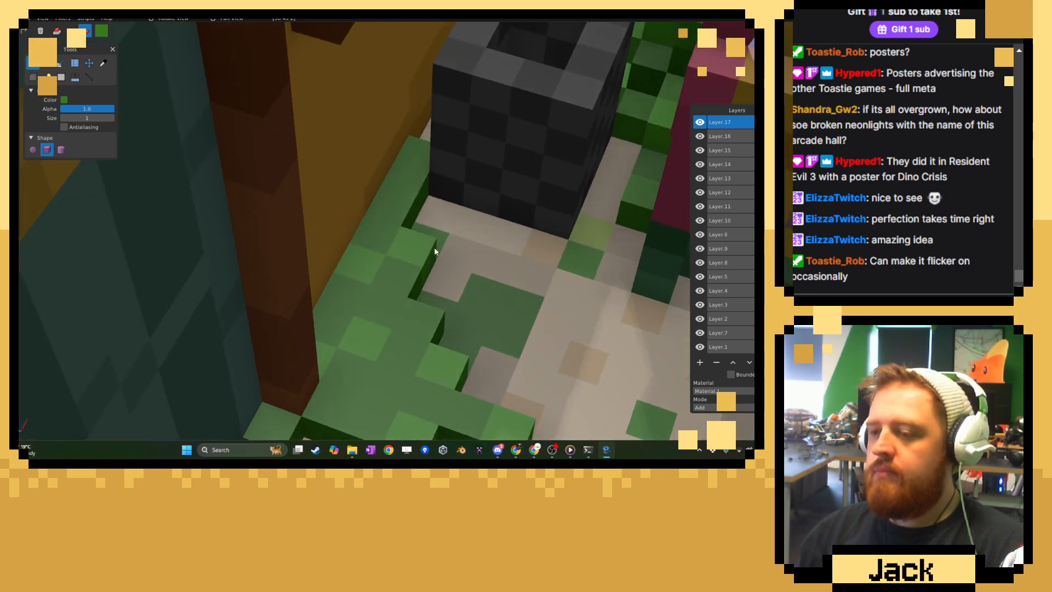
left_click(104, 64)
middle_click_drag(357, 229, 204, 108)
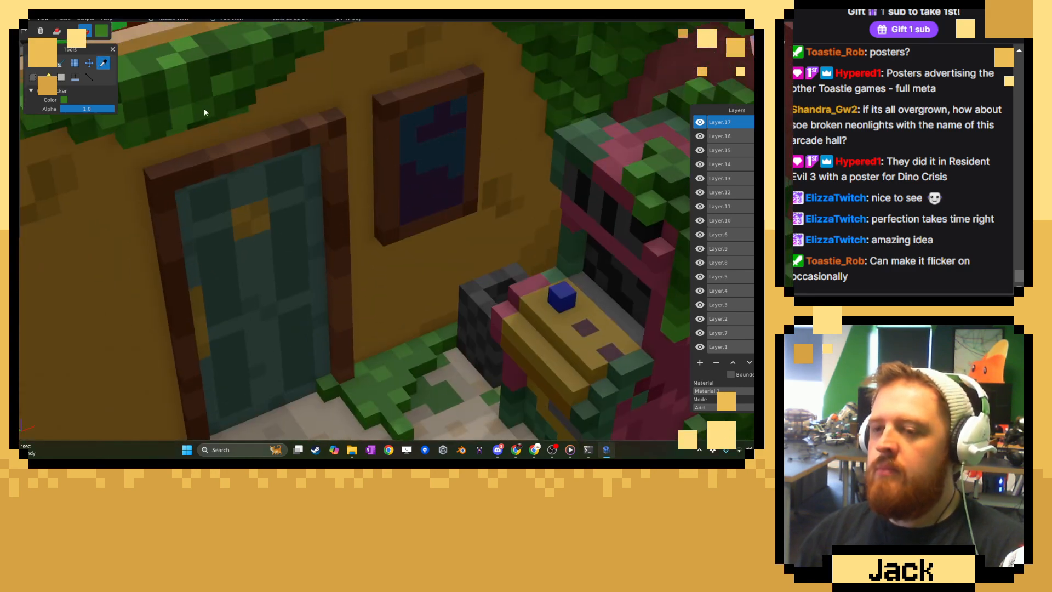
left_click(33, 63)
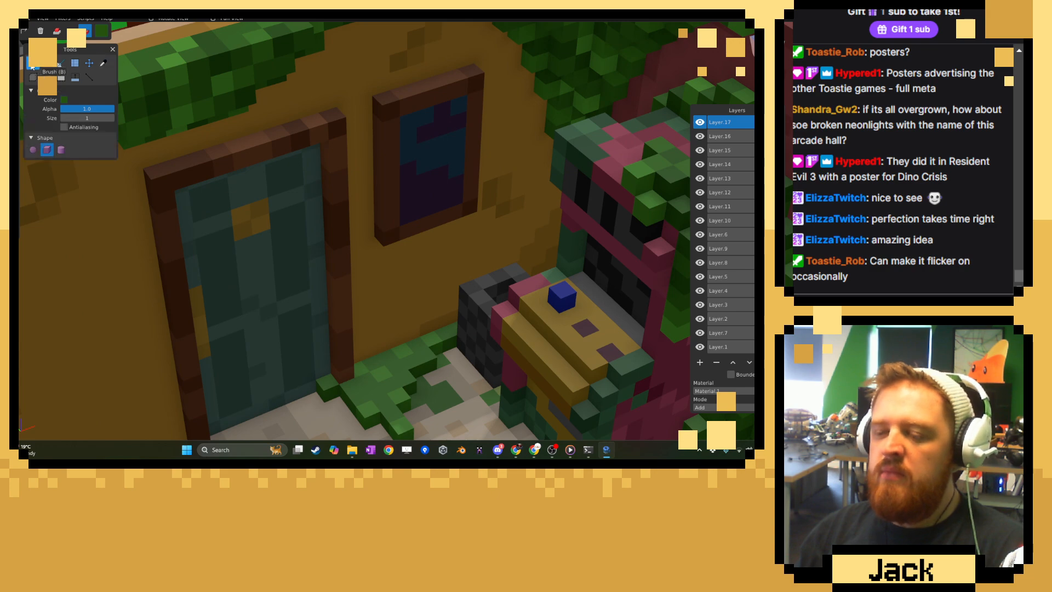
middle_click_drag(316, 265, 357, 254)
scroll(373, 307, "up", 3)
middle_click_drag(373, 308, 387, 342)
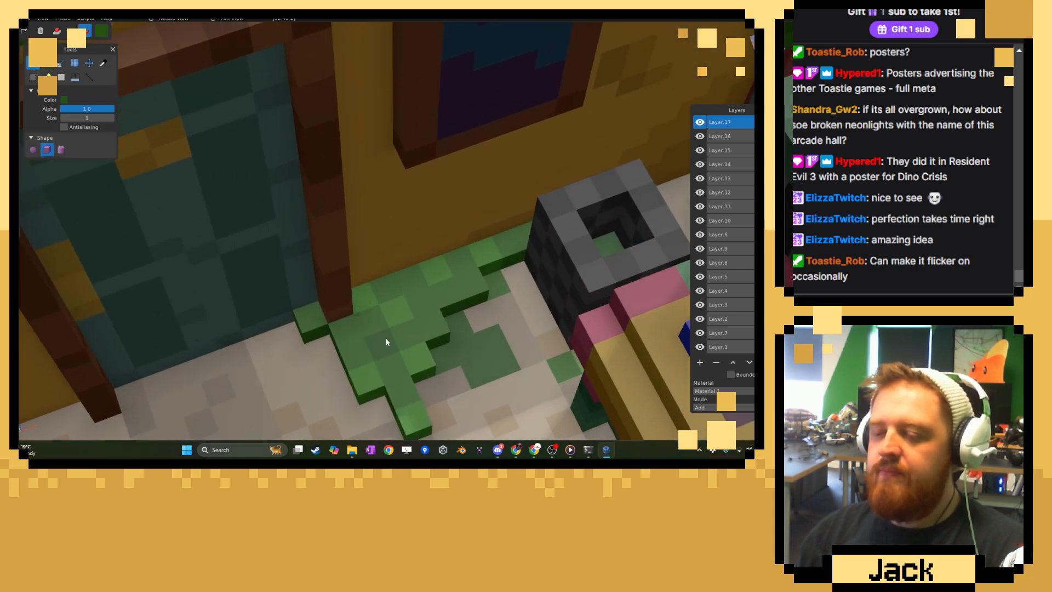
left_click(407, 281)
left_click(439, 321)
left_click(464, 286)
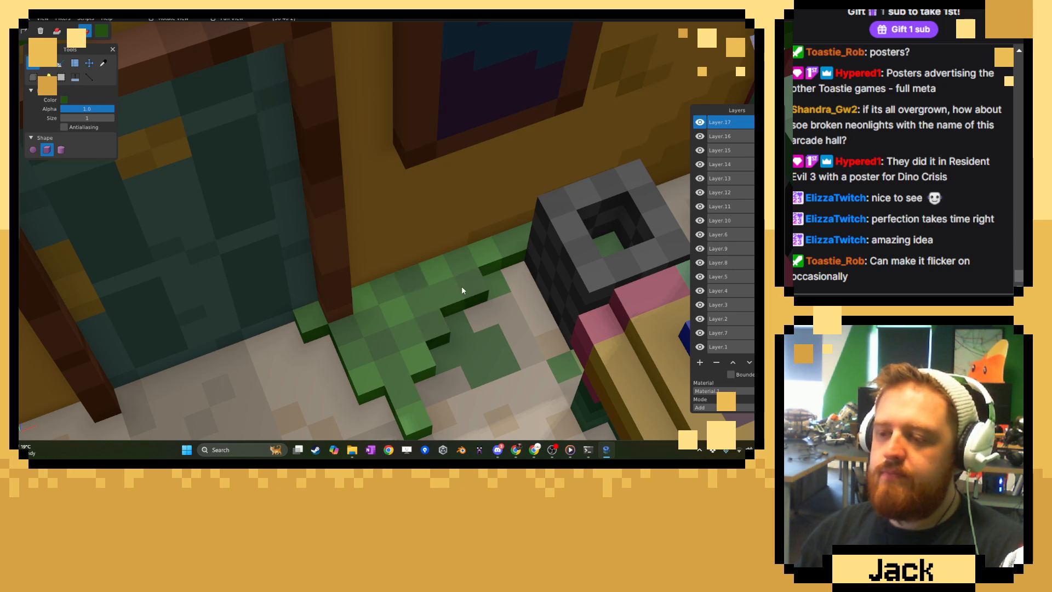
left_click(462, 262)
left_click(513, 241)
left_click(428, 268)
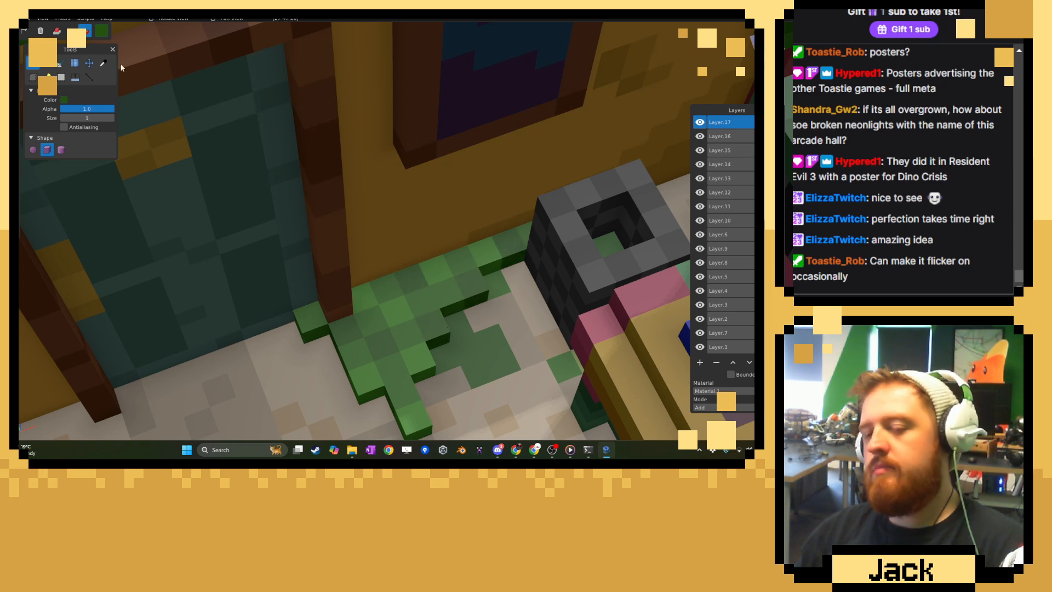
Sample a bright green from the wall-top foliage and paint a few highlight voxels on the floor patch.
left_click(103, 62)
middle_click_drag(328, 238, 237, 196)
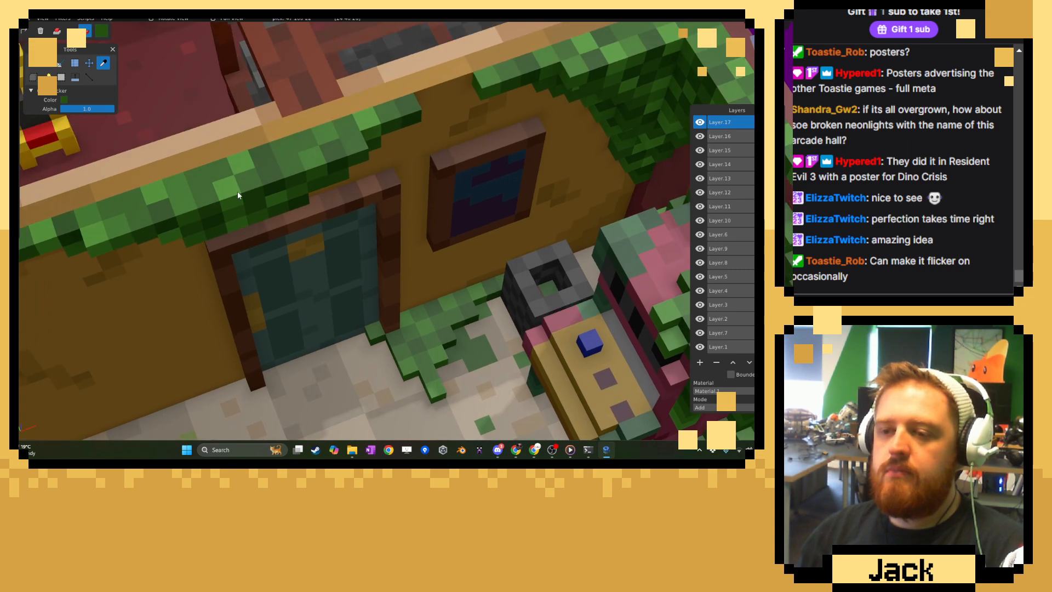
left_click(238, 195)
left_click(33, 62)
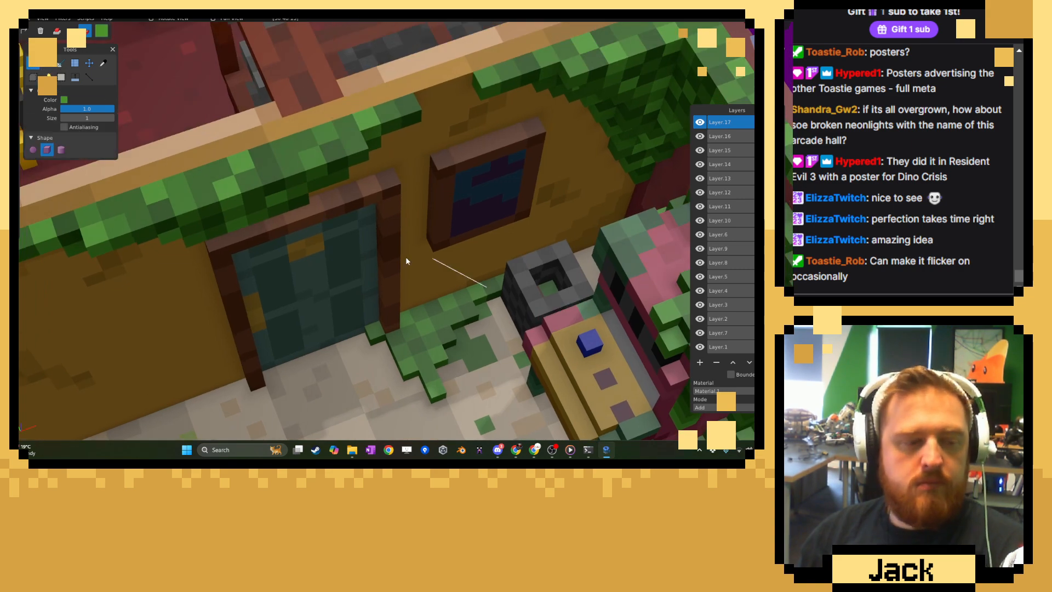
scroll(442, 243, "up", 6)
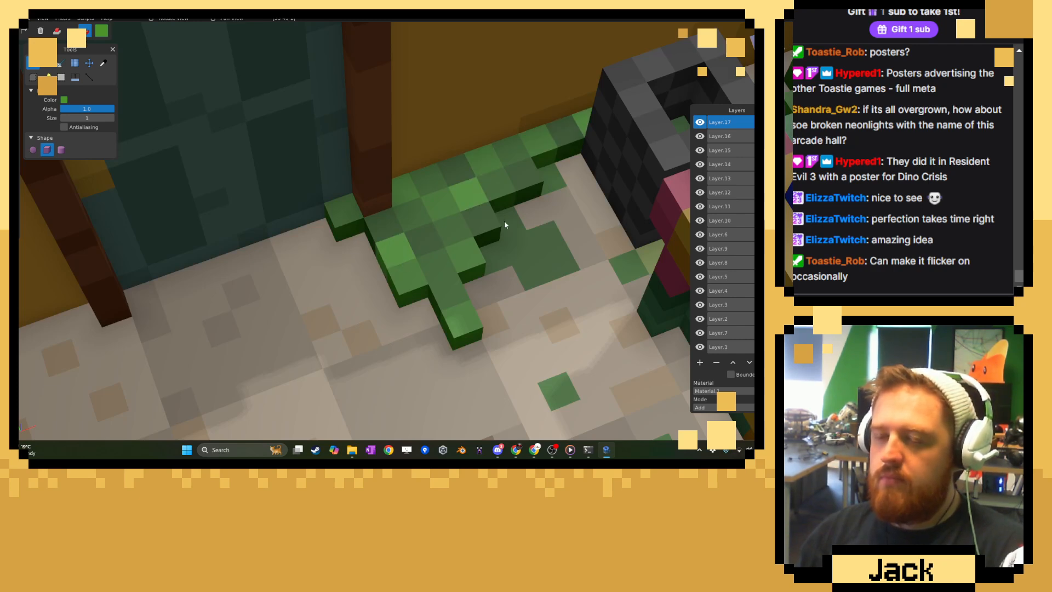
Sample a green from the floor patch and attach a second, stepped layer of voxels around the door frame's base and along the wall.
left_click(103, 64)
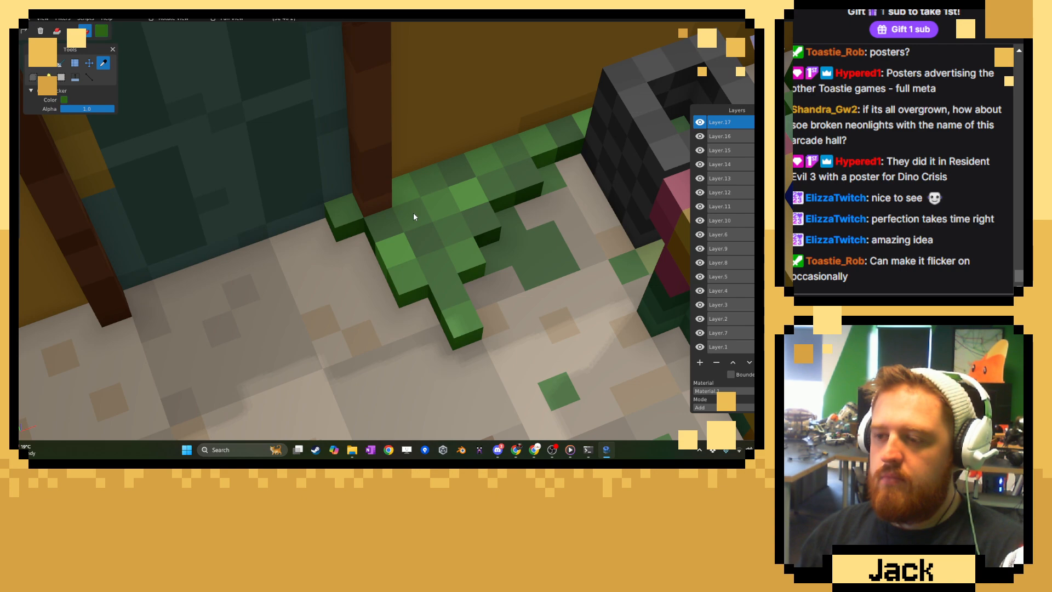
left_click(32, 63)
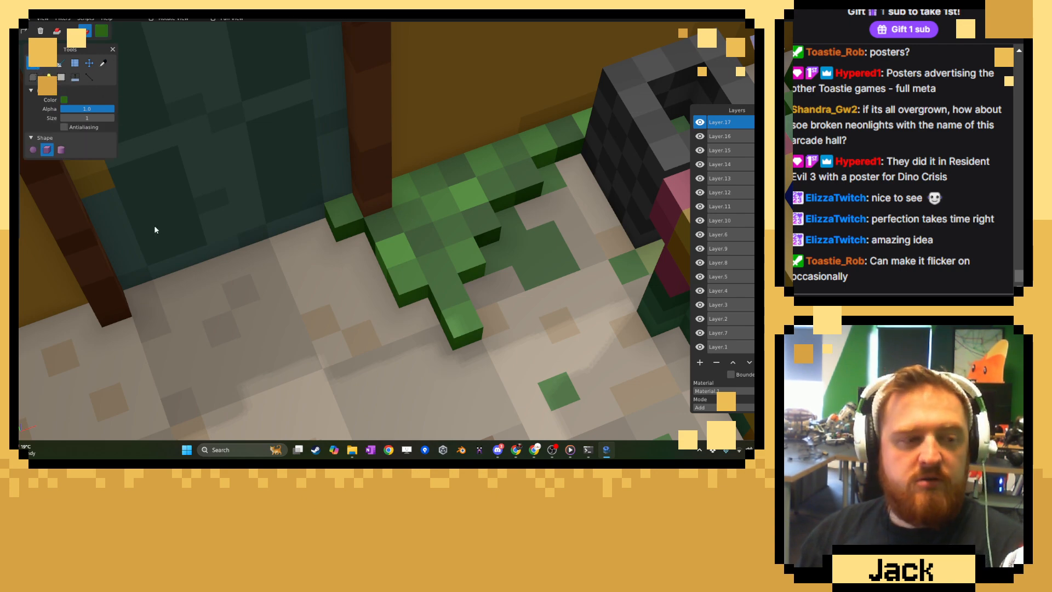
left_click(57, 31)
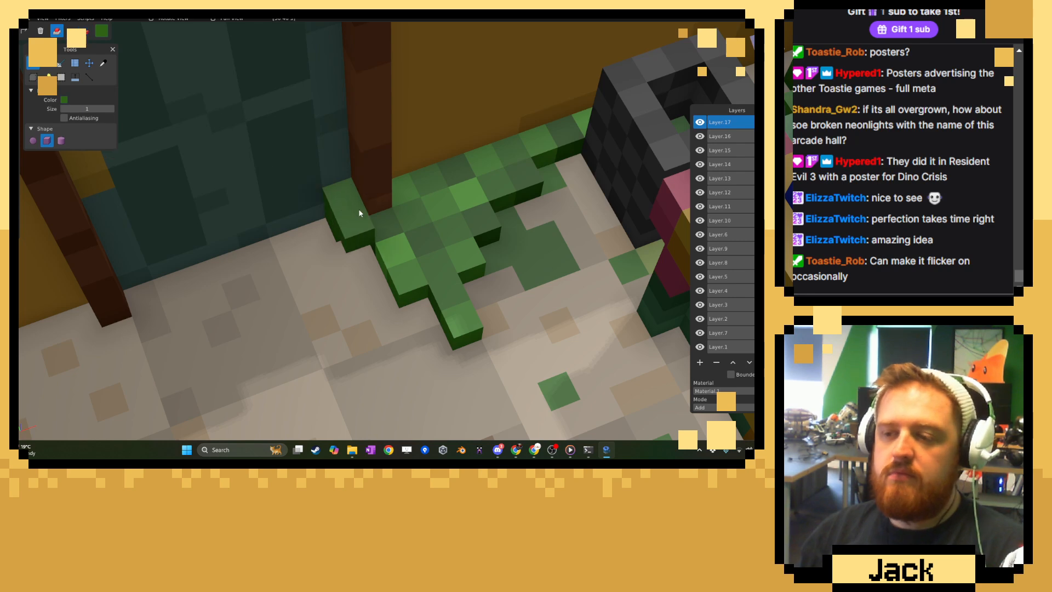
left_click(379, 209)
left_click(406, 235)
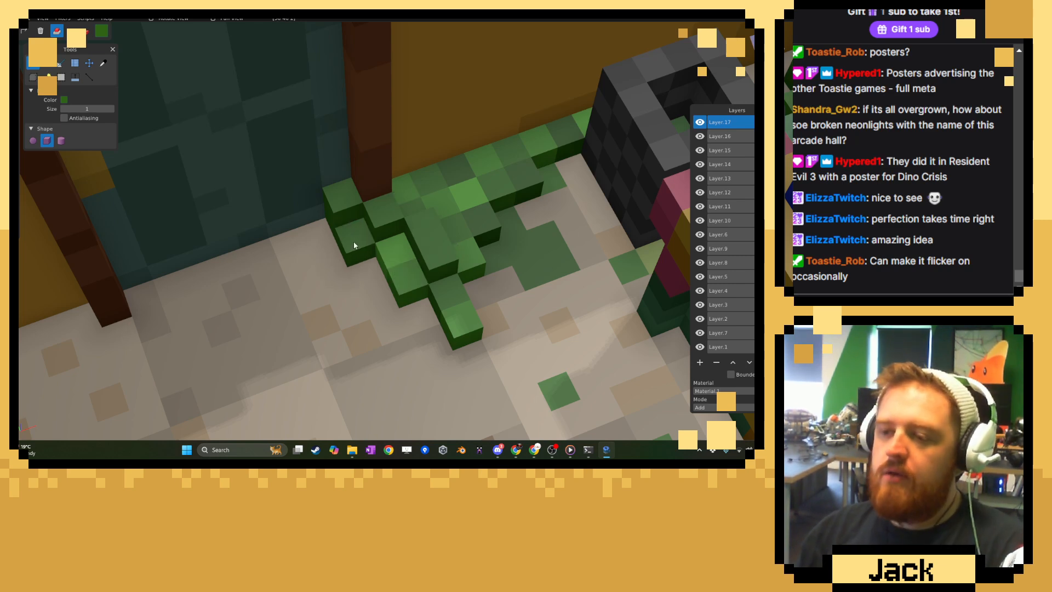
mouse_move(447, 204)
middle_mouse_down()
mouse_move(367, 229)
mouse_move(357, 214)
middle_mouse_up()
left_click_drag(356, 213, 483, 201)
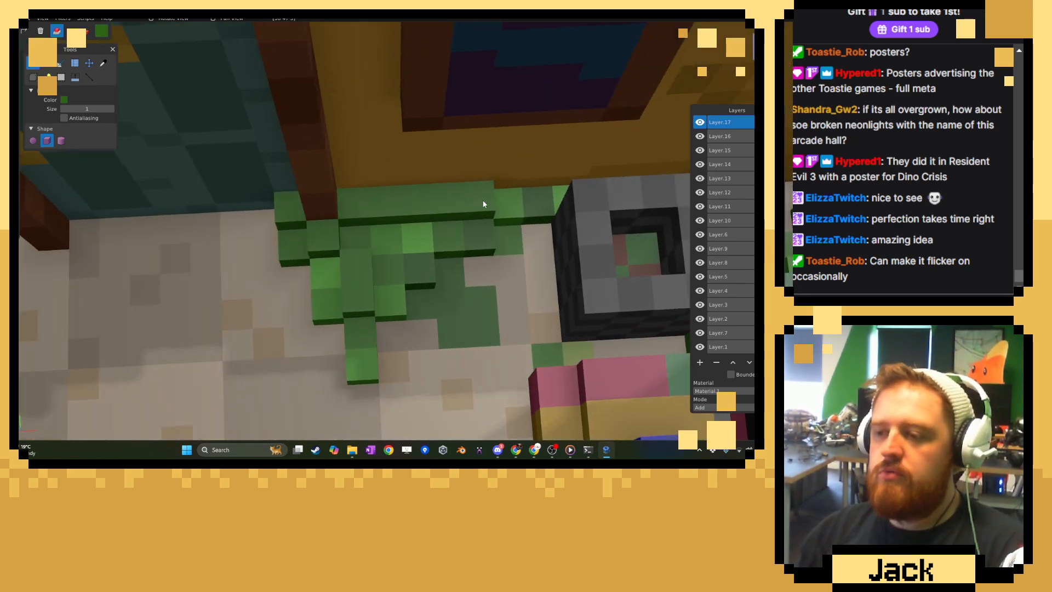
mouse_move(367, 239)
left_mouse_down()
mouse_move(422, 232)
mouse_move(393, 251)
left_mouse_up()
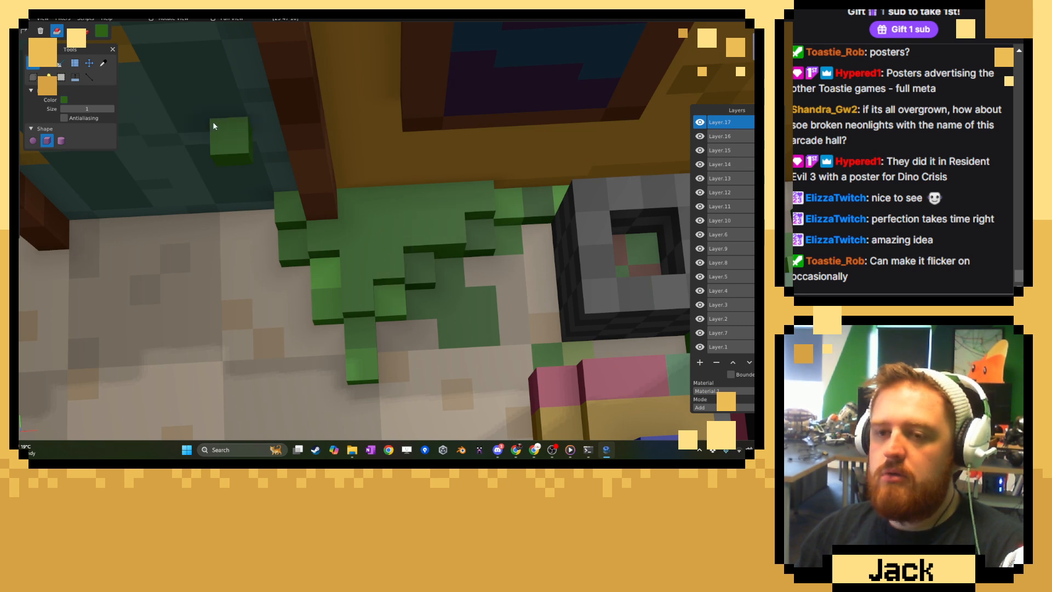
Sample the patch's brighter green and paint scattered highlight voxels across the newly raised layer.
left_click(103, 63)
left_click(326, 278)
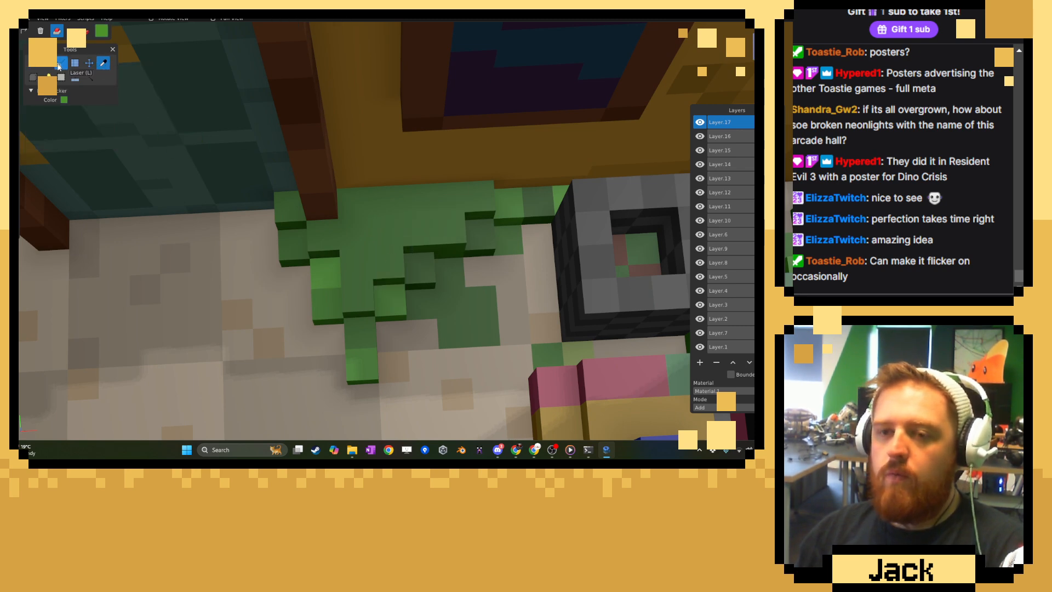
left_click(34, 65)
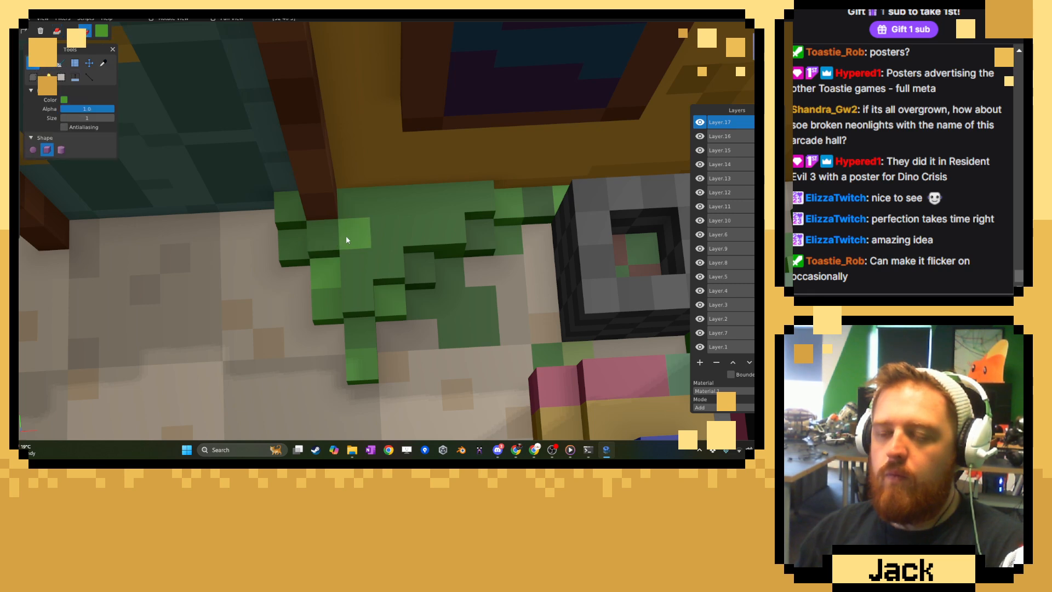
left_click_drag(399, 253, 470, 191)
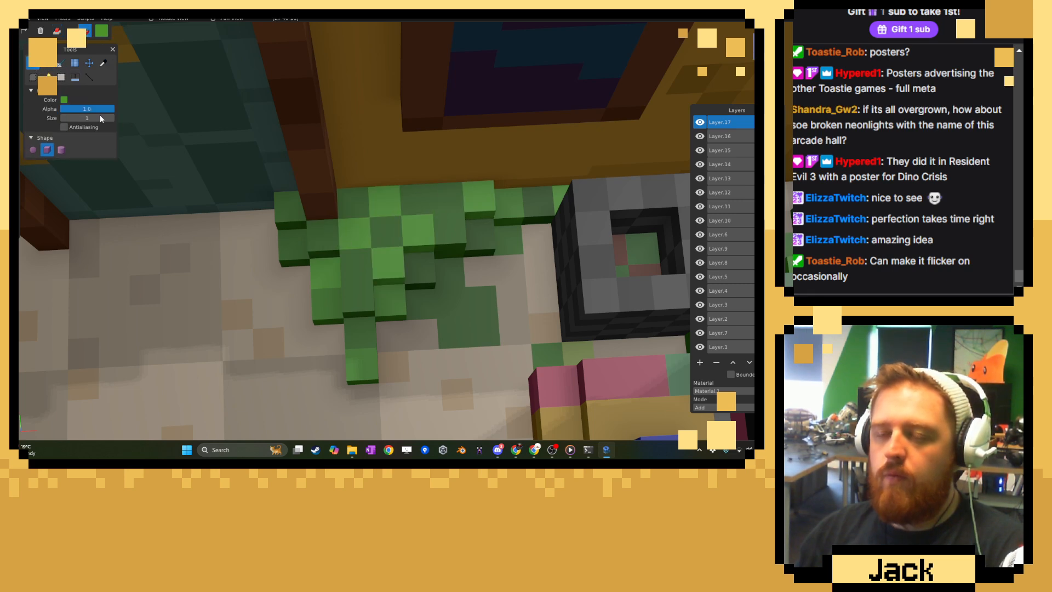
Sample a mid-tone green and recolor individual voxels on the raised layer to break up the highlights.
left_click(103, 63)
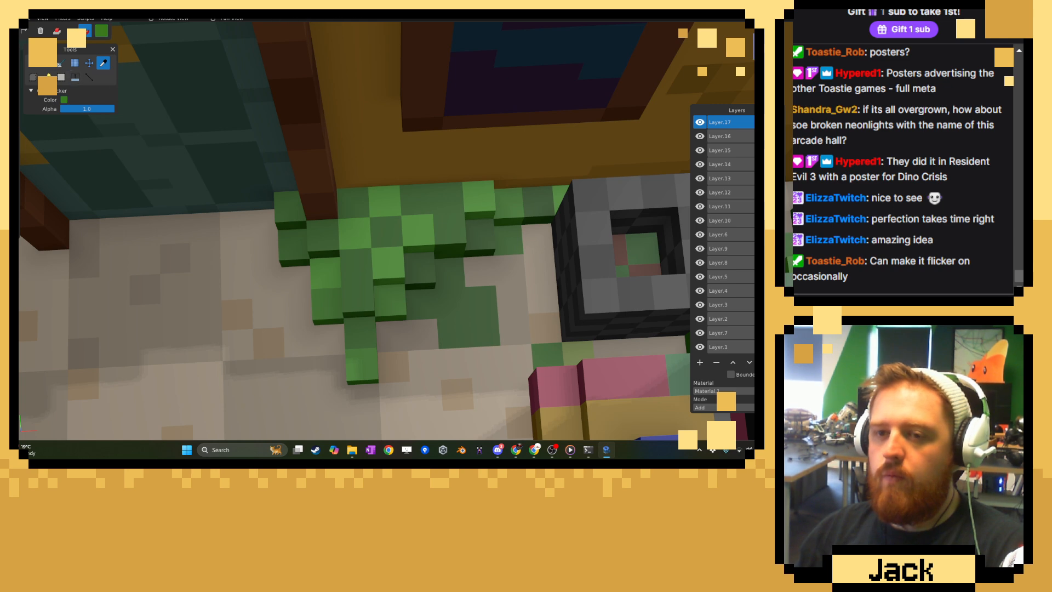
left_click(34, 64)
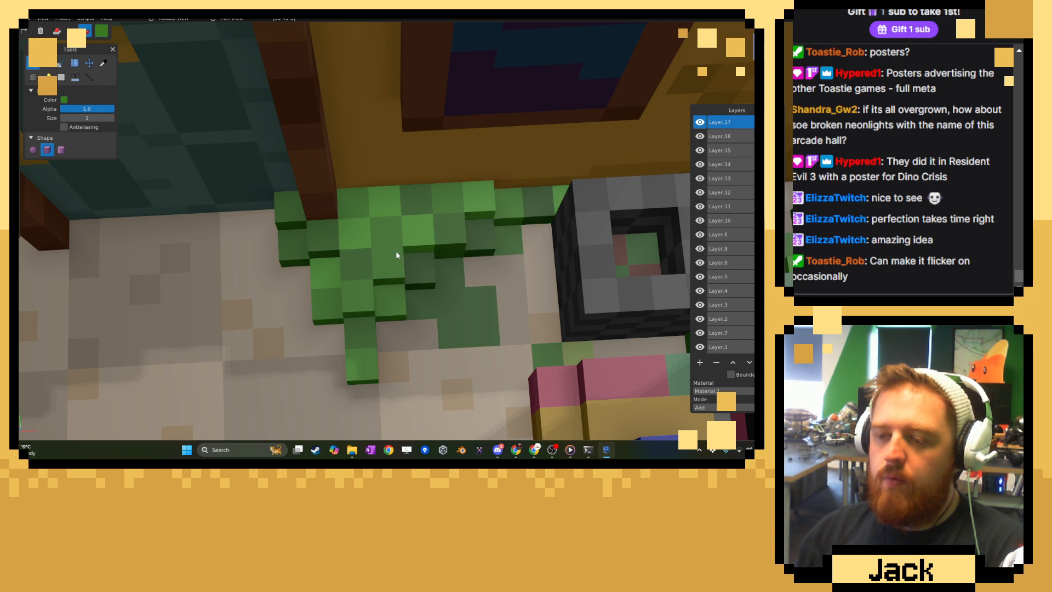
scroll(397, 252, "down", 8)
middle_click_drag(422, 257, 490, 194)
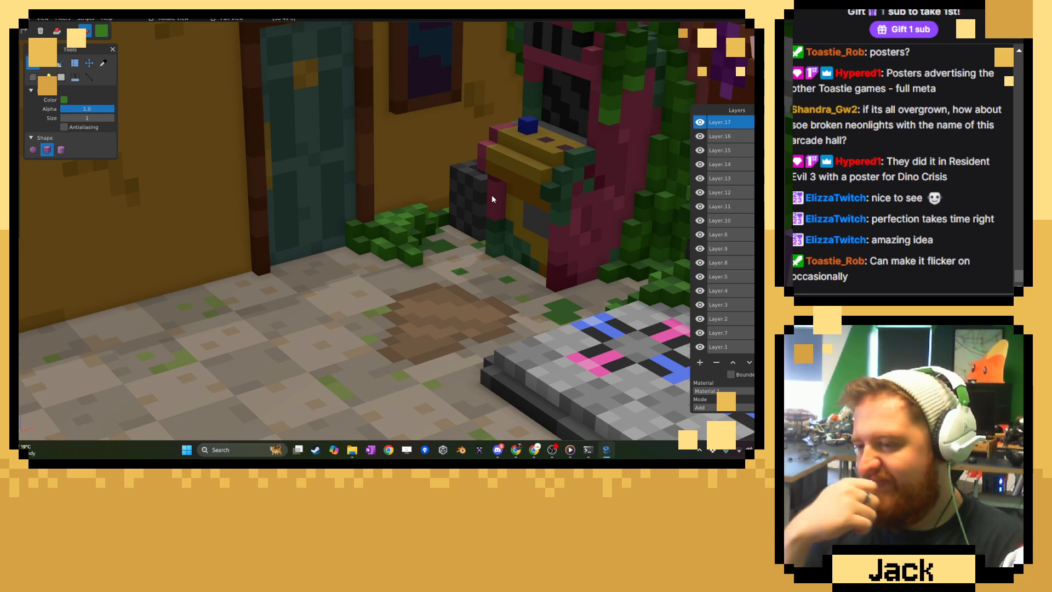
middle_click_drag(472, 194, 378, 228)
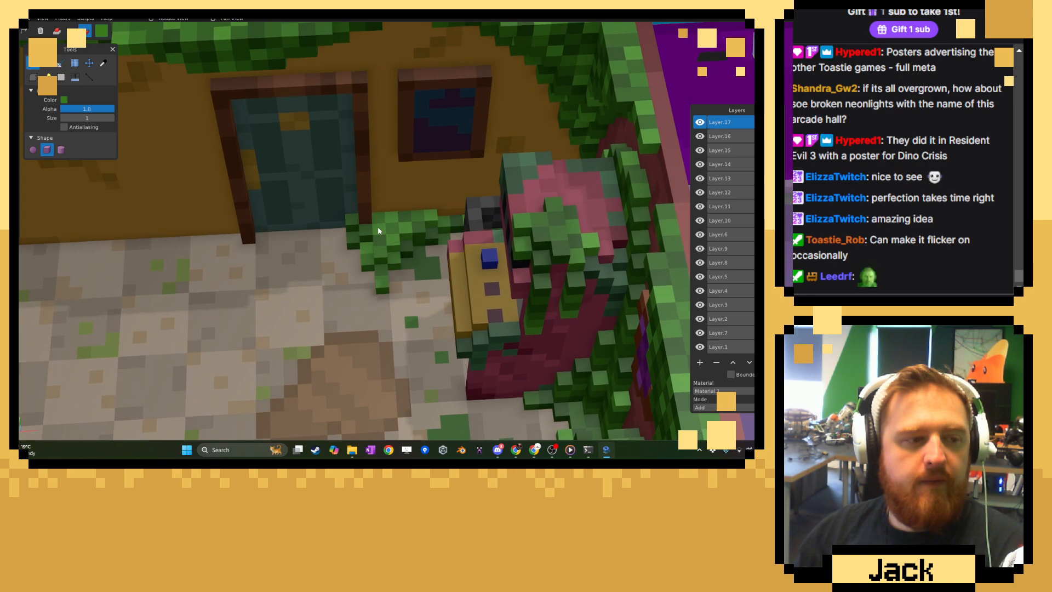
Sample a green from the raised patch and attach voxels climbing the ochre wall beside the door frame, with a stepped base.
scroll(378, 231, "up", 3)
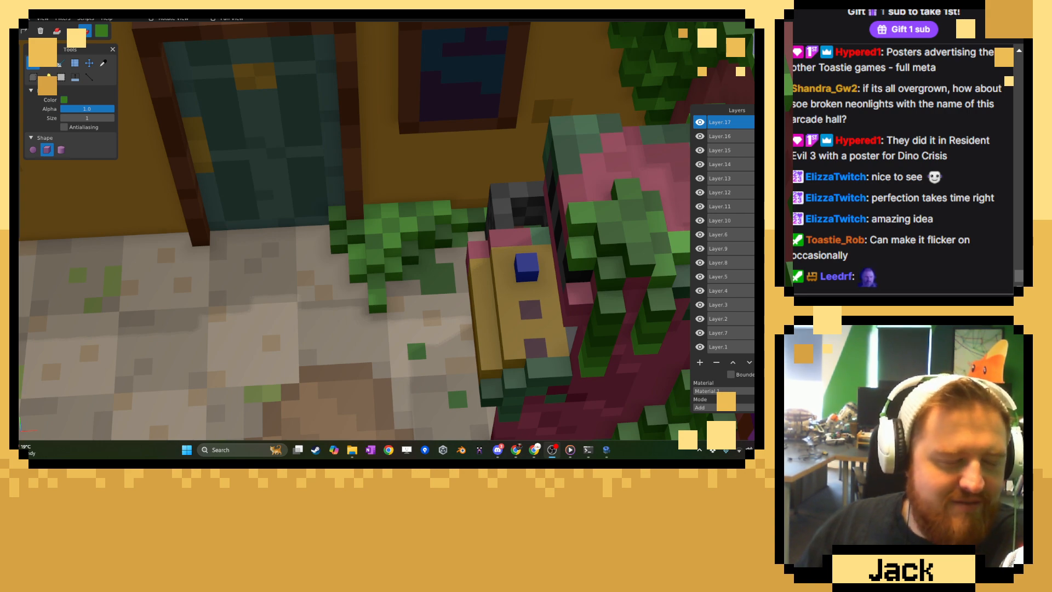
scroll(373, 229, "up", 5)
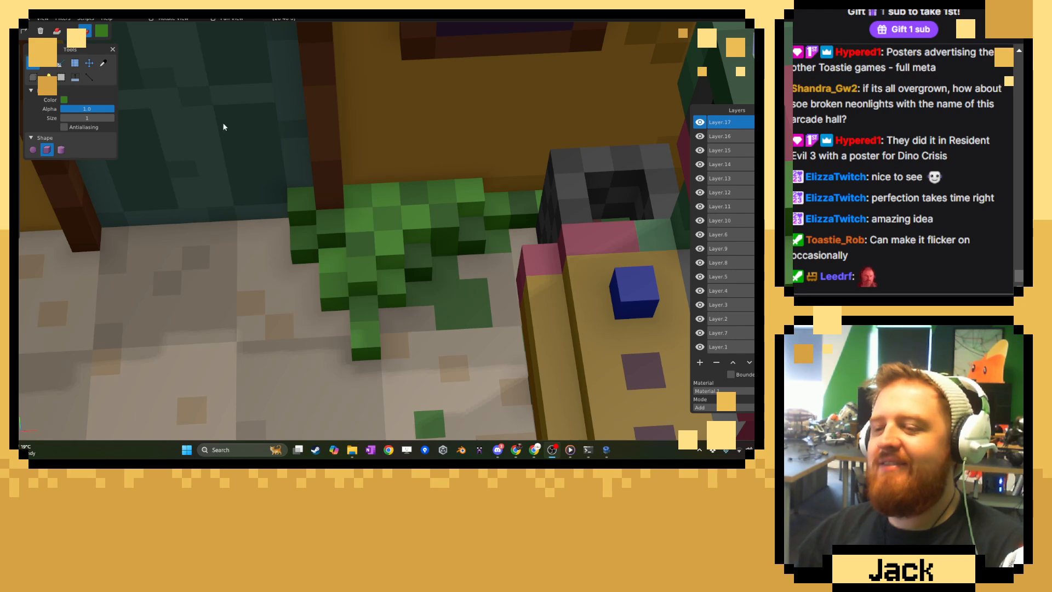
left_click(103, 63)
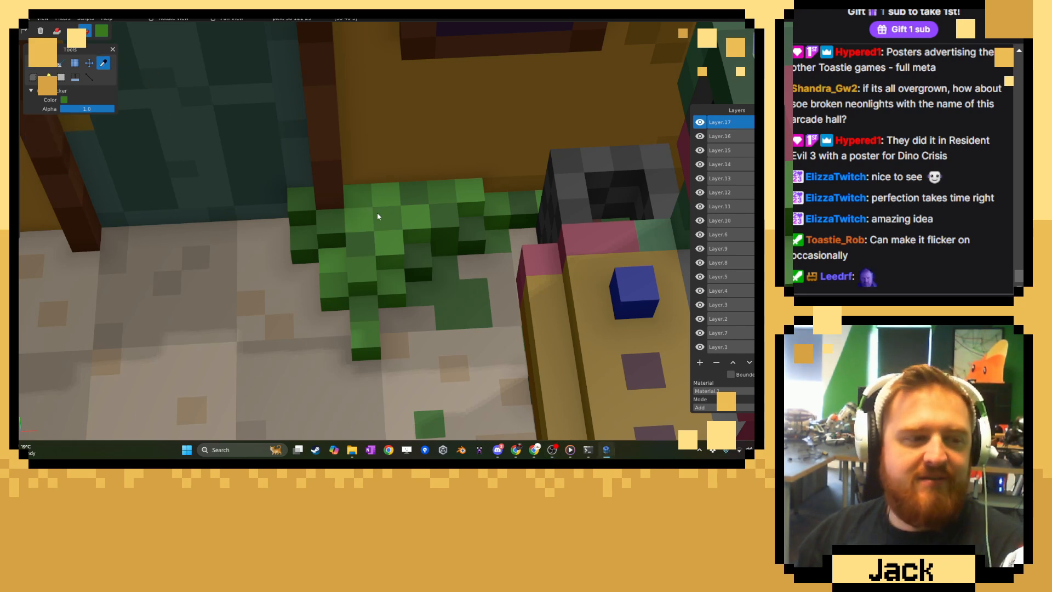
left_click(33, 63)
left_click(56, 31)
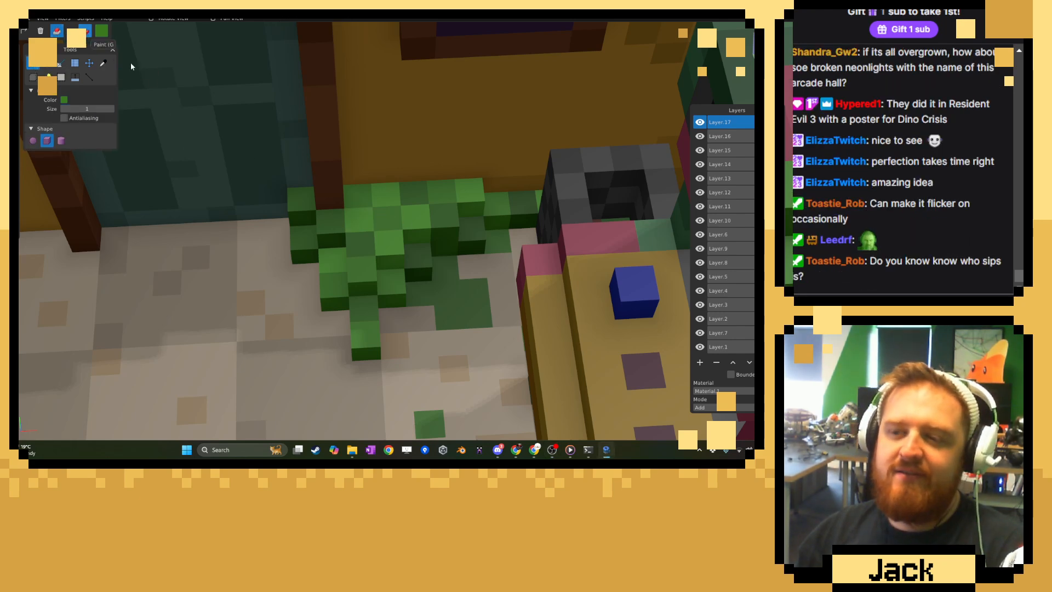
left_click(357, 163)
left_click(362, 205)
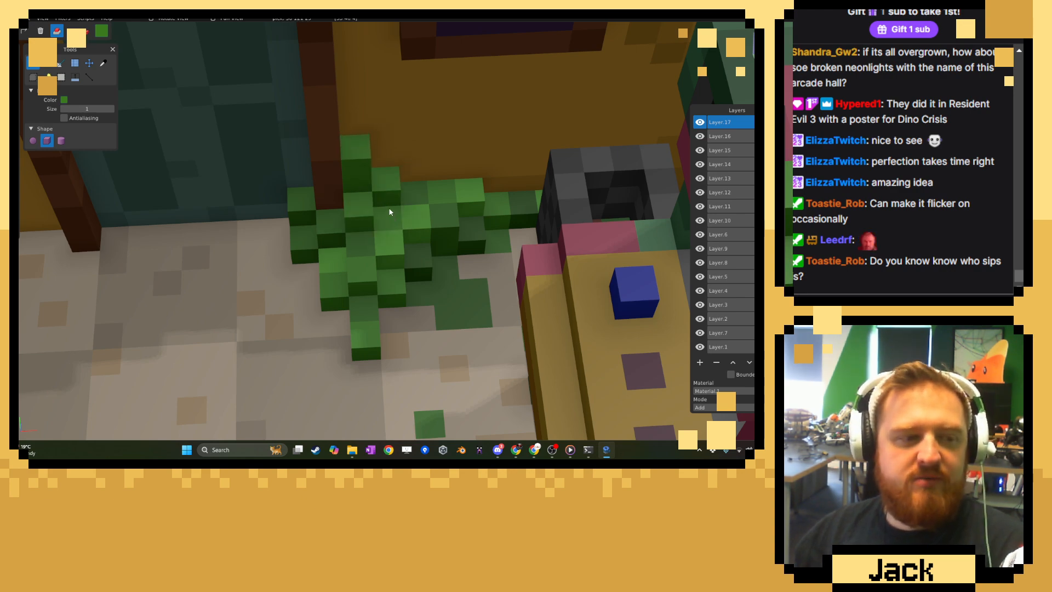
left_click(393, 184)
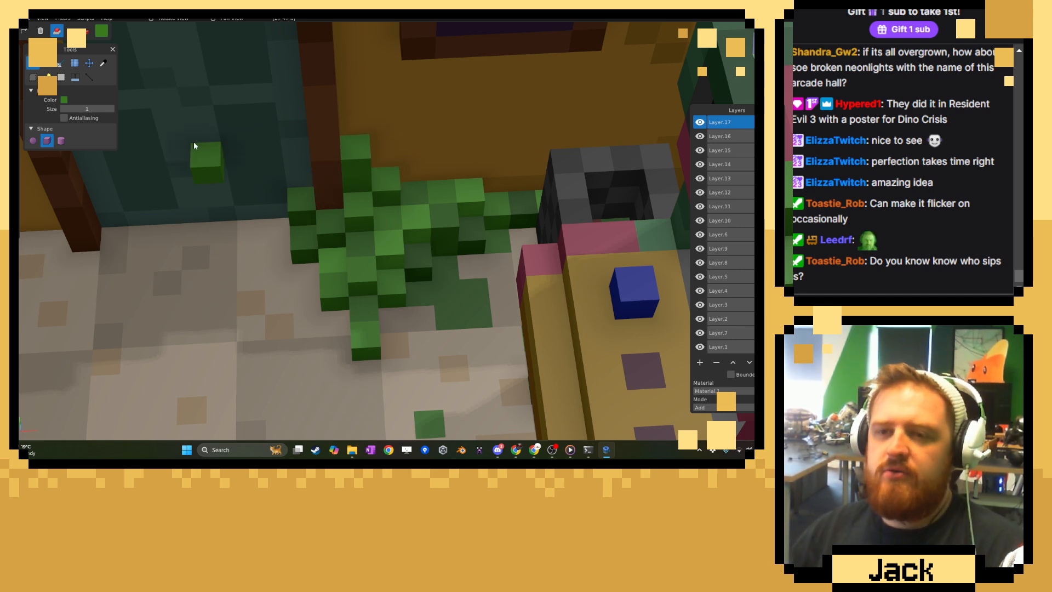
Sample a darker green from the patch and paint shaded voxels on the foliage climbing beside the door frame.
left_click(103, 62)
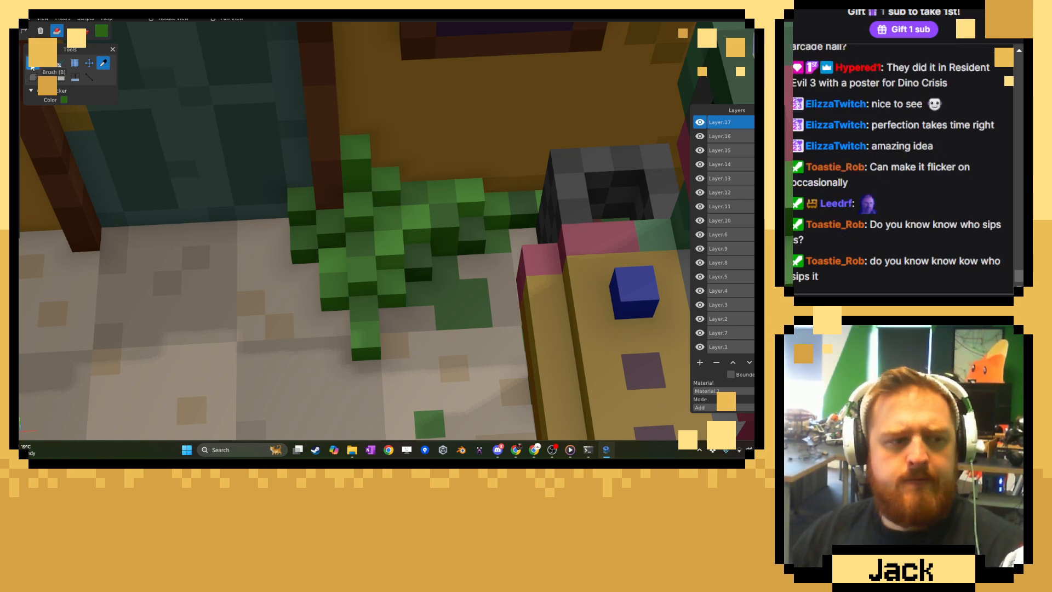
left_click(32, 64)
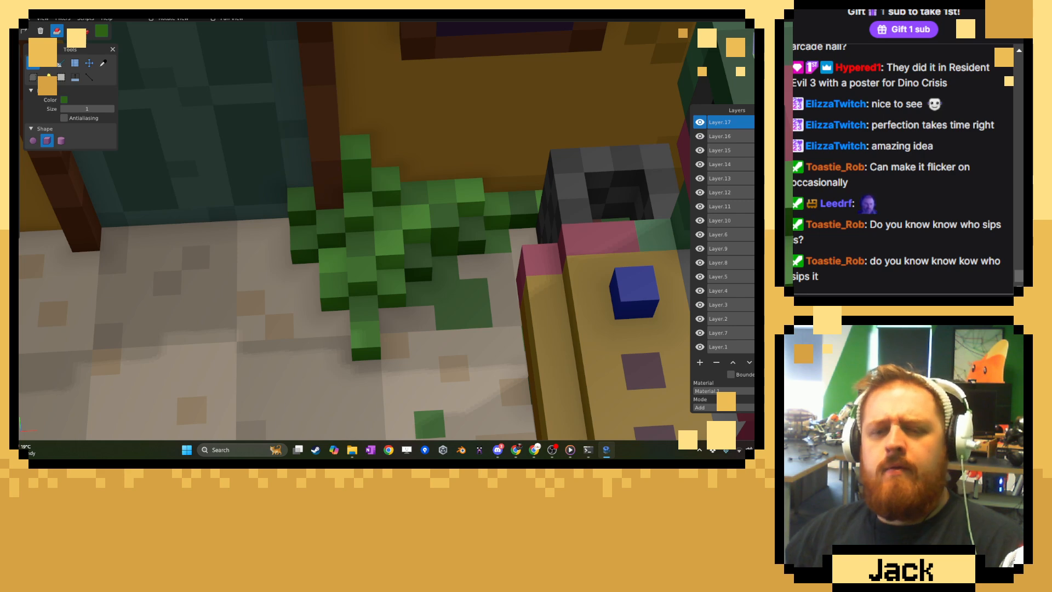
left_click(105, 65)
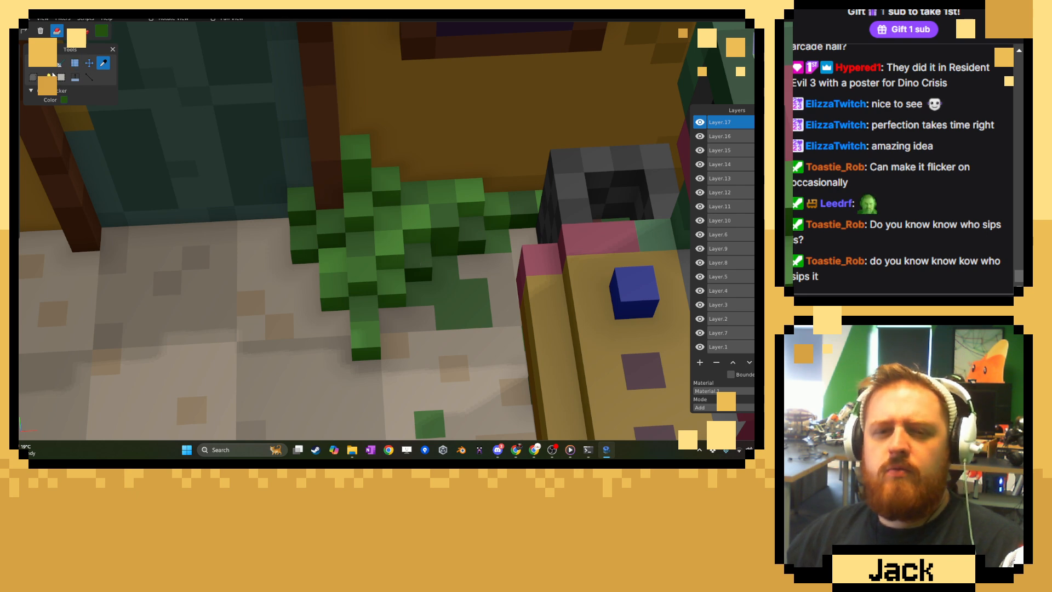
left_click(31, 63)
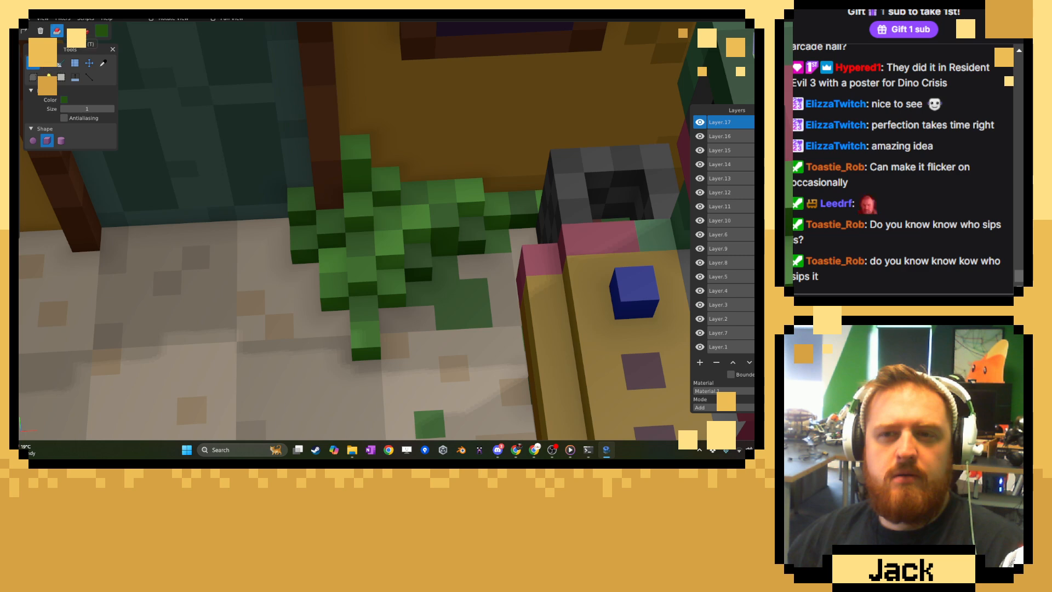
left_click(85, 31)
middle_click_drag(184, 113, 347, 183)
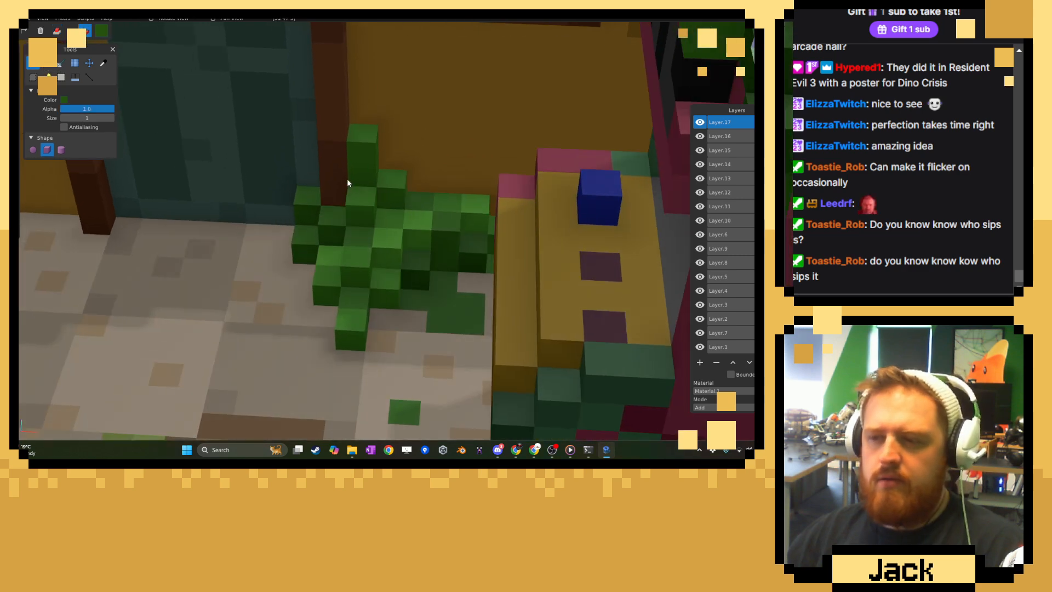
left_click_drag(382, 198, 360, 148)
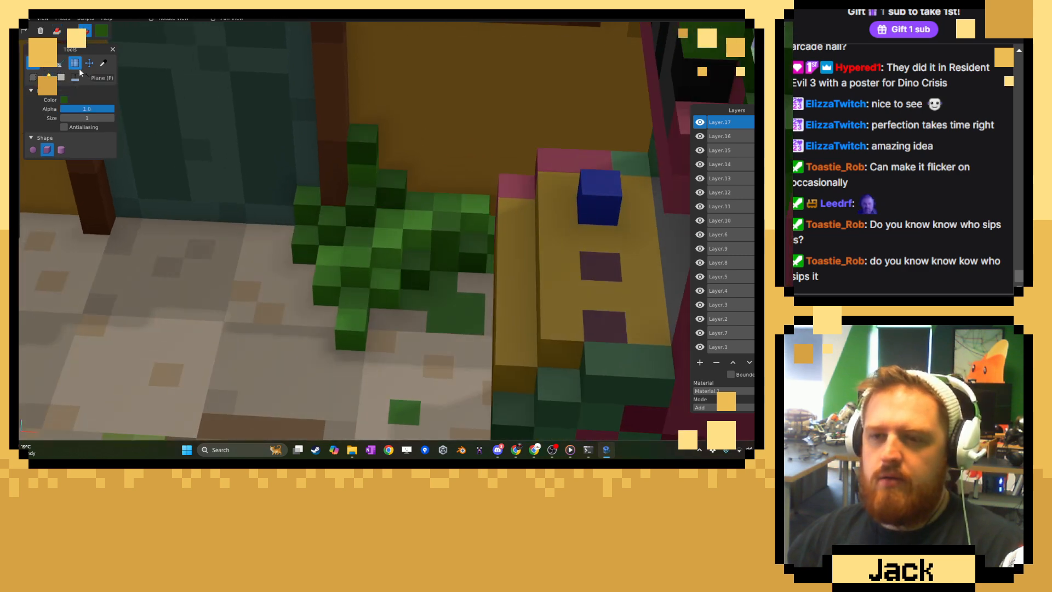
Sample a brighter green from the foliage patch and paint highlight voxels on the growth climbing beside the door frame.
left_click(103, 63)
left_click(380, 252)
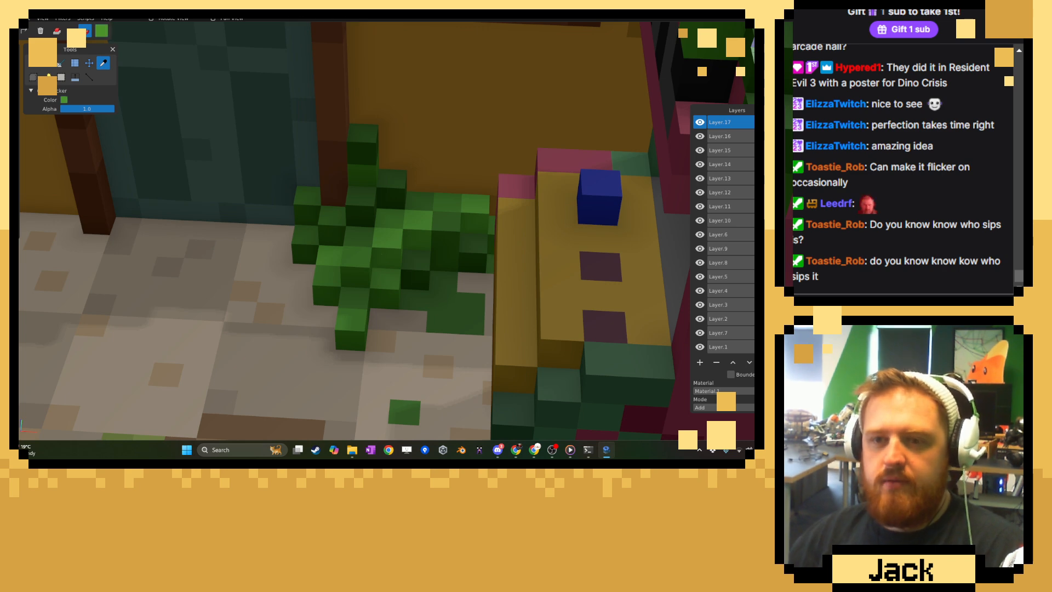
left_click(33, 63)
left_click(354, 143)
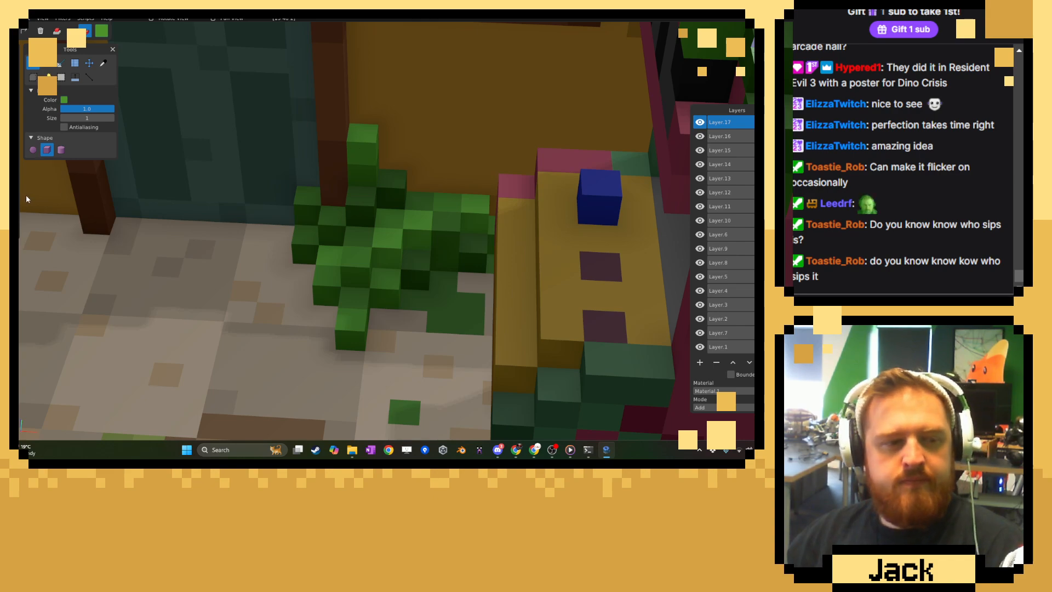
scroll(139, 196, "down", 8)
middle_click_drag(164, 202, 280, 187)
scroll(297, 187, "down", 7)
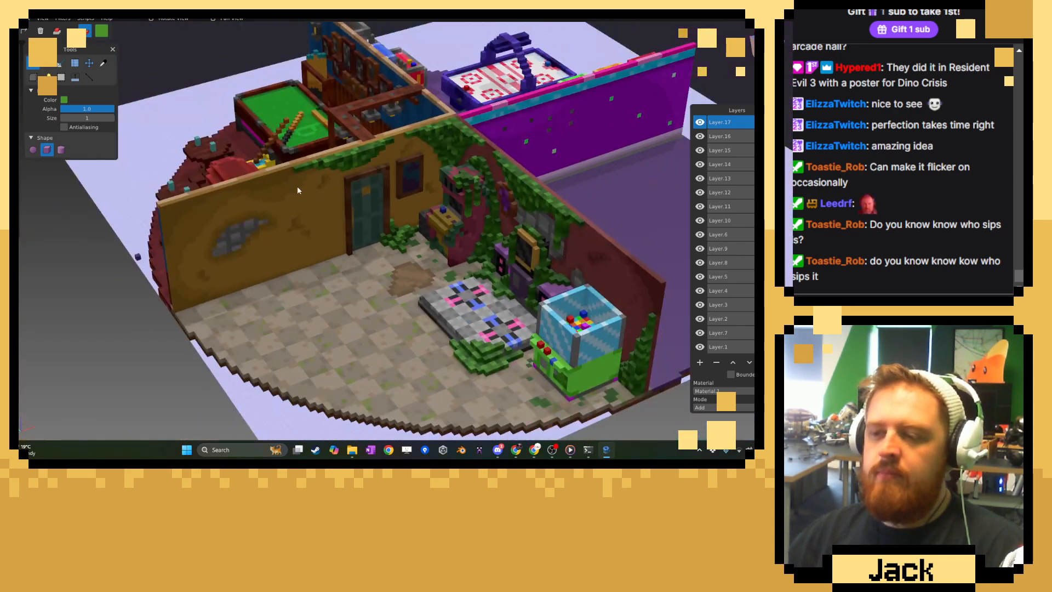
Sample a darker green from the wall foliage and attach voxels along the poster frame's top edge and down its door-facing side.
scroll(297, 190, "up", 10)
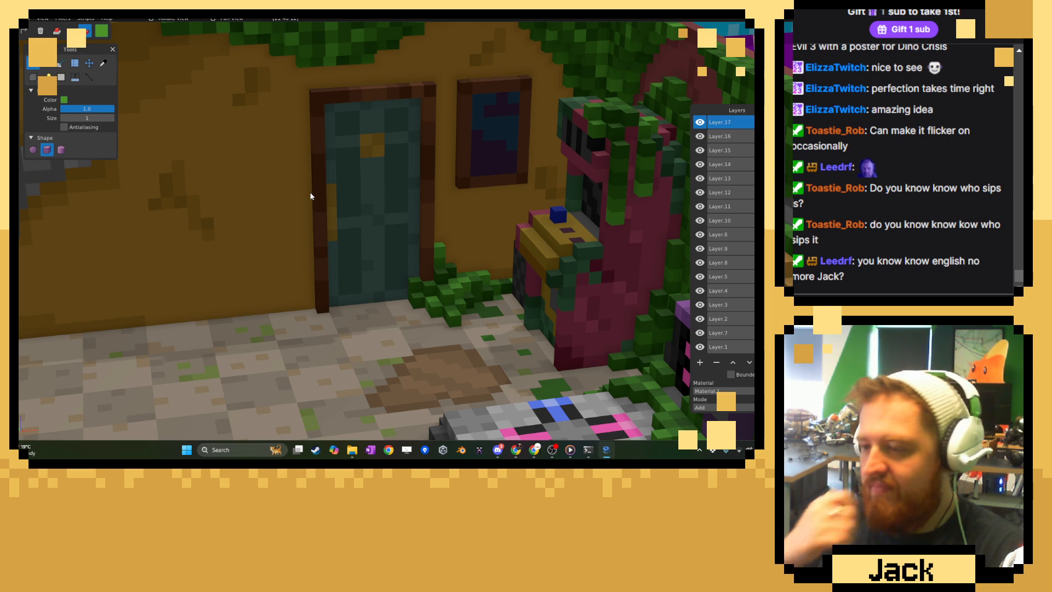
middle_click_drag(303, 167, 188, 241)
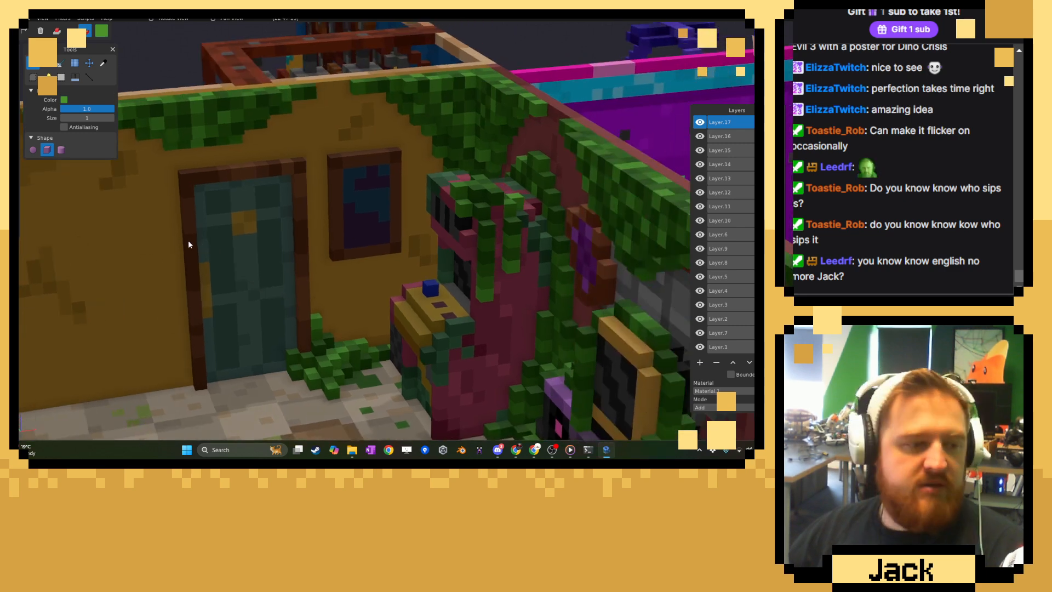
scroll(189, 242, "up", 5)
scroll(188, 244, "down", 5)
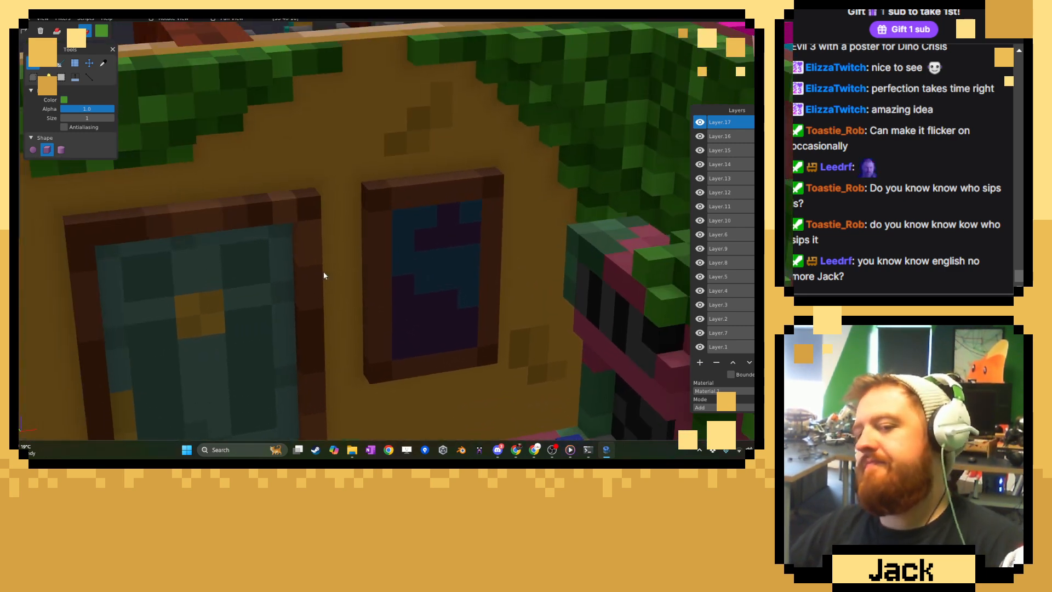
left_click(103, 63)
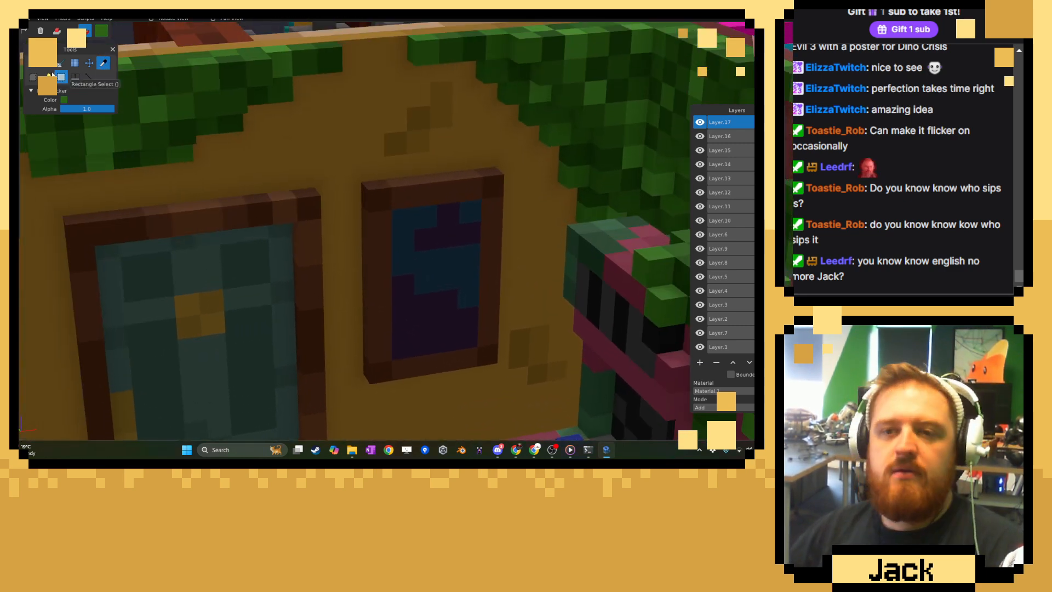
left_click(34, 64)
left_click(57, 31)
right_click_drag(395, 141, 325, 168)
scroll(325, 168, "up", 4)
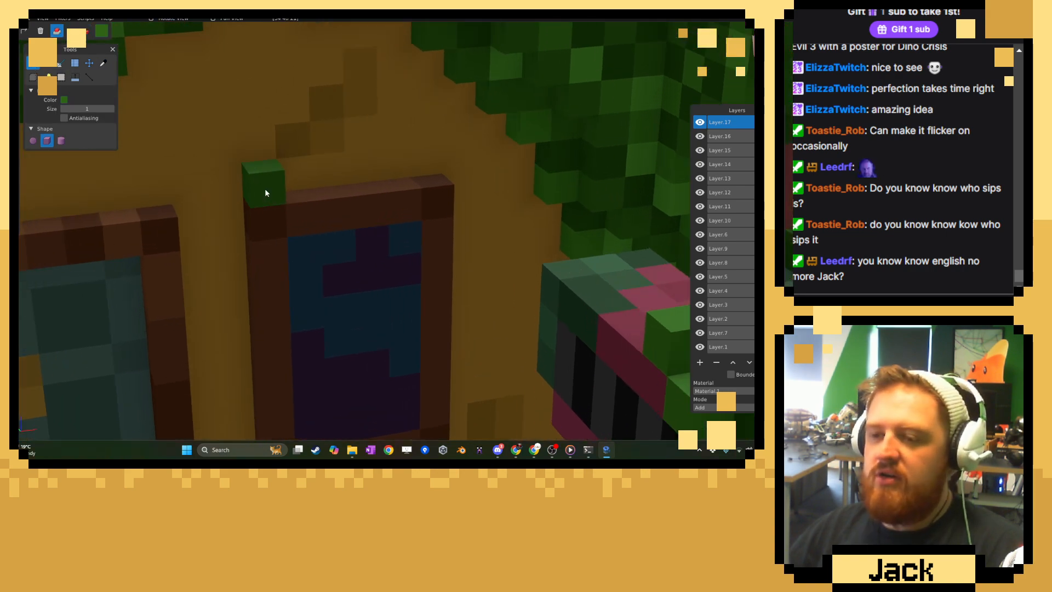
left_click_drag(265, 188, 367, 180)
left_click_drag(229, 222, 236, 329)
right_click_drag(299, 351, 329, 173)
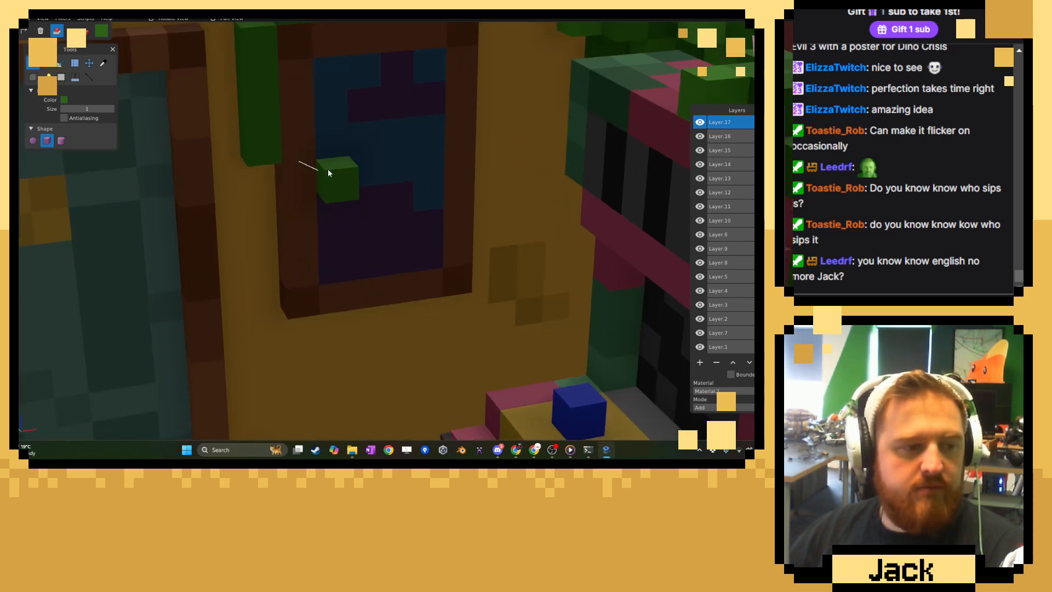
left_click_drag(262, 181, 266, 247)
Stack a stepped cluster of green voxels above the poster frame and extend the side column up toward it.
right_click_drag(337, 52, 338, 201)
left_click_drag(329, 143, 392, 137)
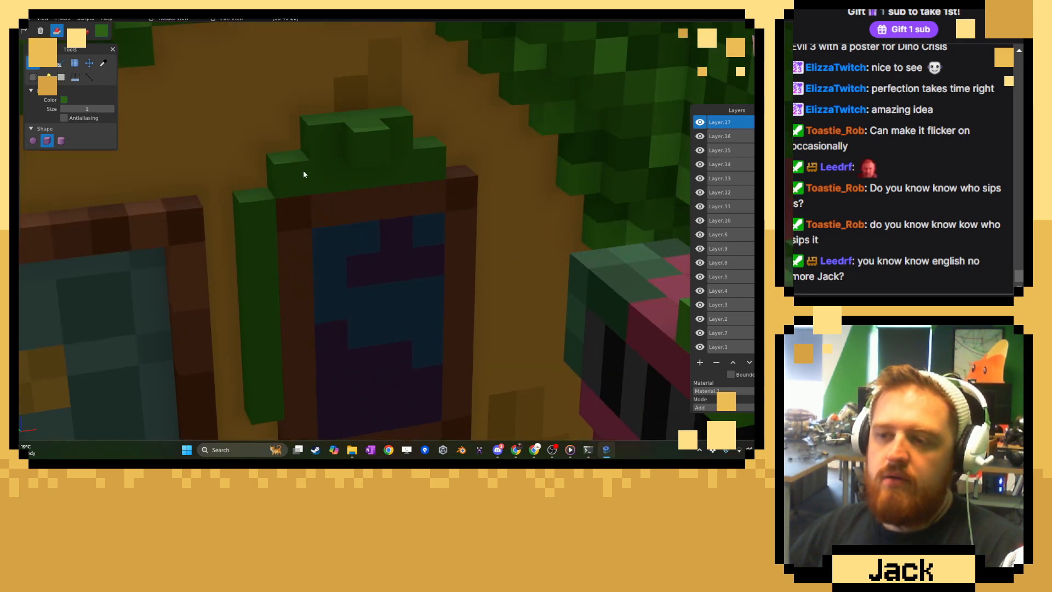
left_click(254, 196)
scroll(432, 229, "down", 10)
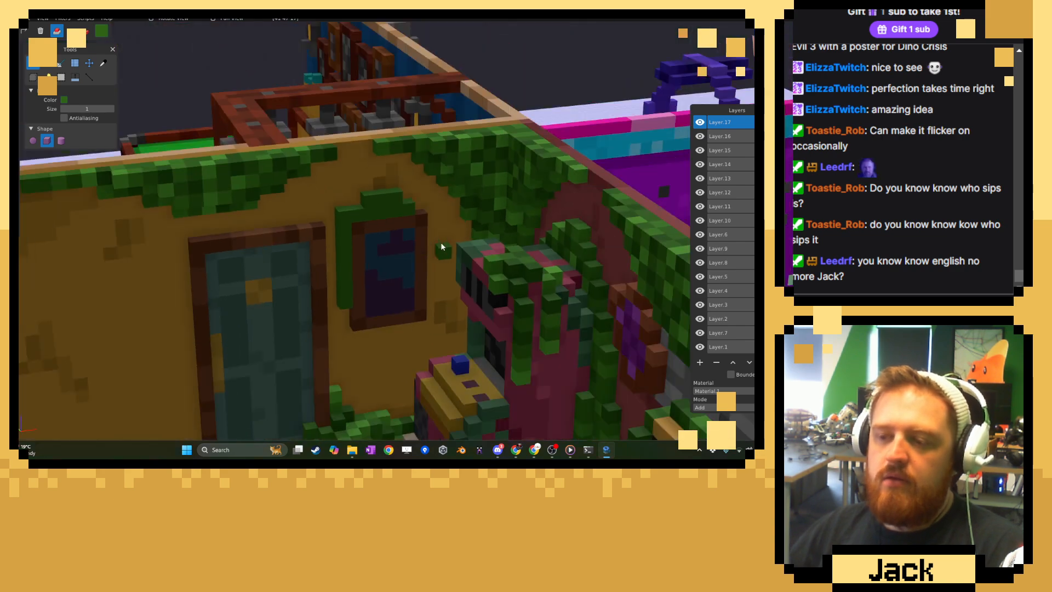
Sample a darker green from the corner foliage and paint scattered shaded voxels across the growth around the poster frame.
left_click(101, 65)
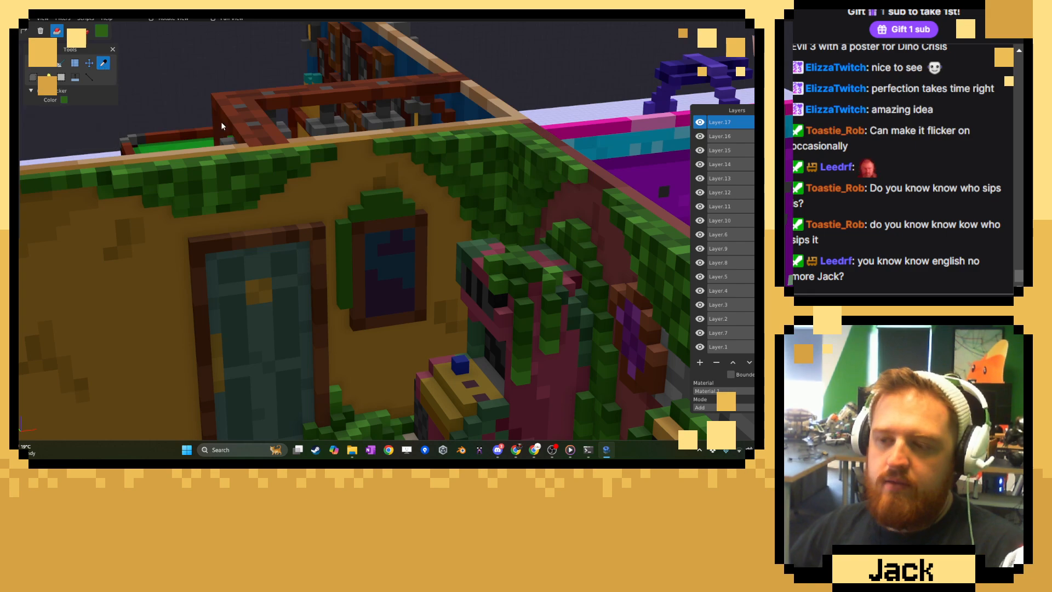
scroll(466, 189, "down", 8)
middle_click_drag(471, 190, 521, 193)
scroll(522, 192, "up", 10)
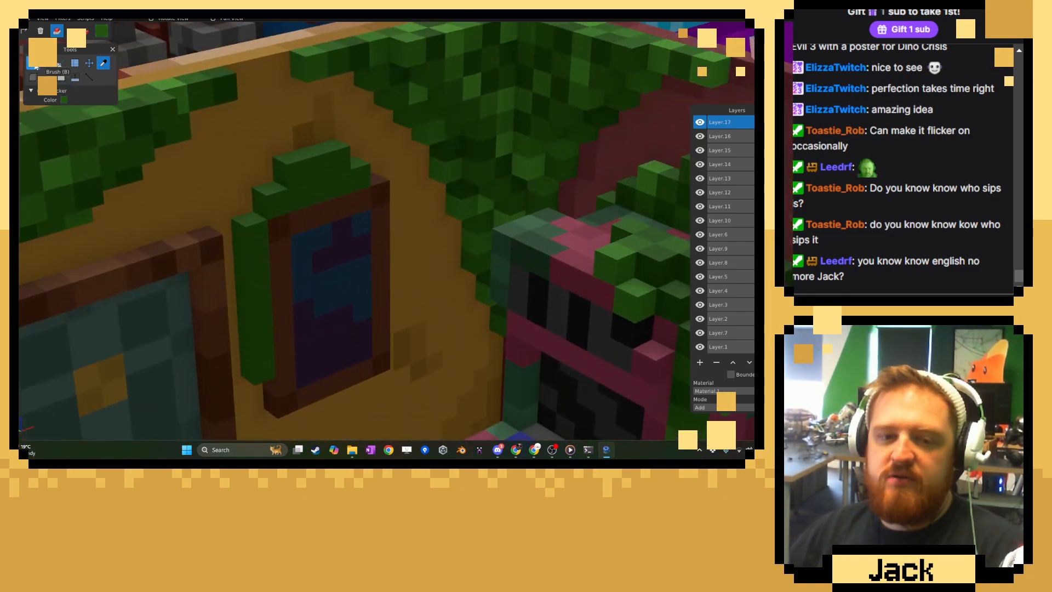
left_click(35, 65)
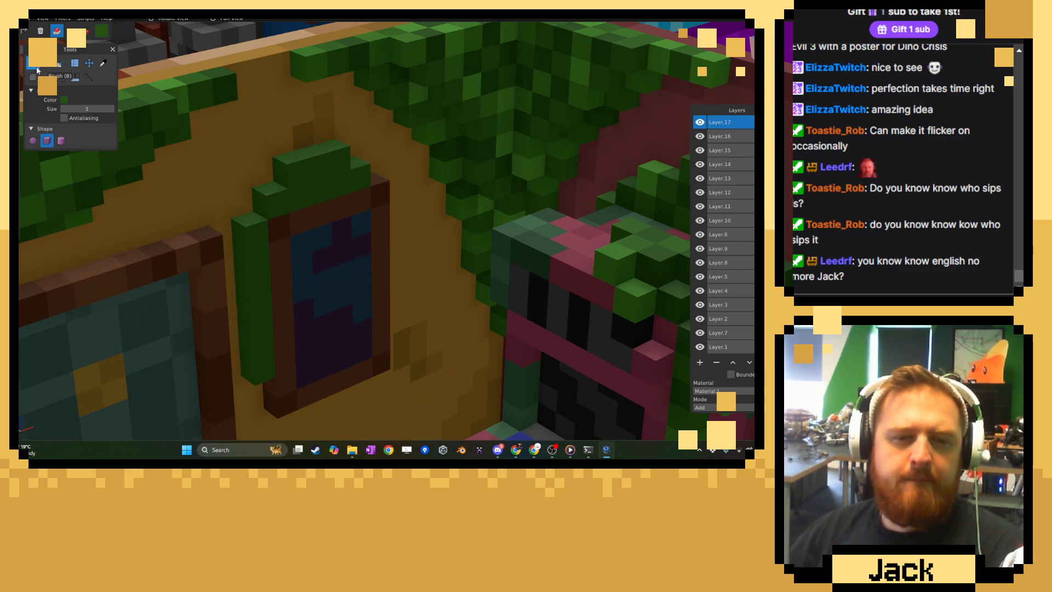
left_click(102, 62)
left_click(34, 64)
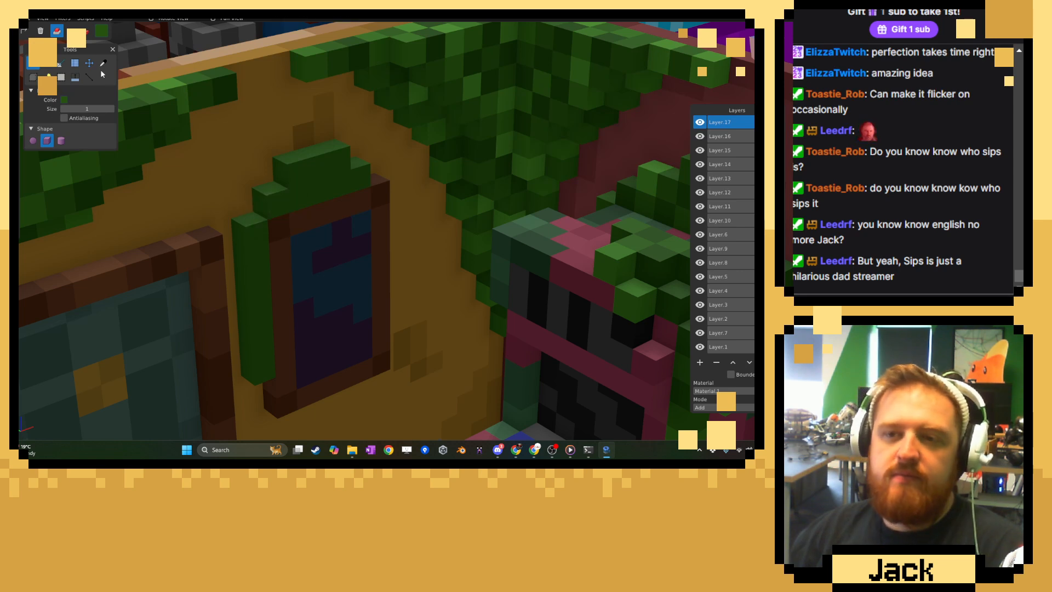
left_click(86, 31)
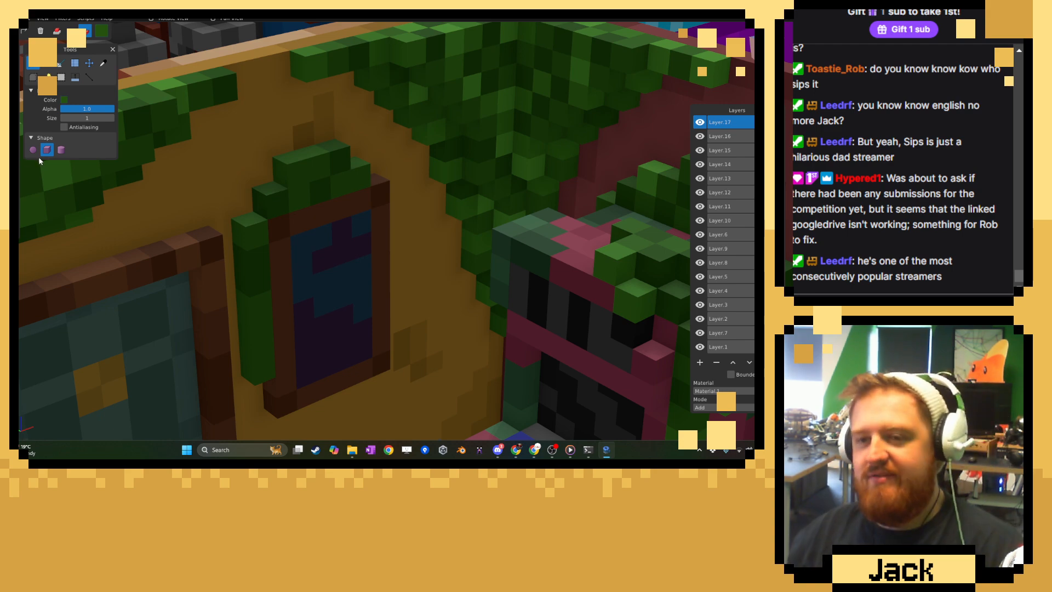
Sample a bright green and a mid-tone green from the wall foliage and paint mottled highlights on the growth around the poster frame.
left_click(103, 63)
left_click(62, 180)
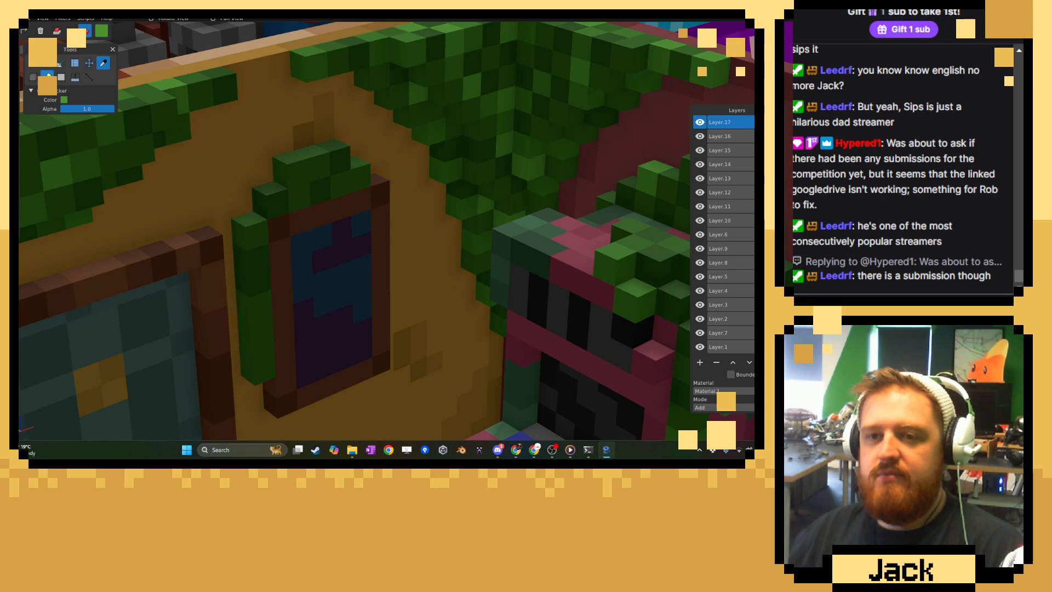
left_click(36, 68)
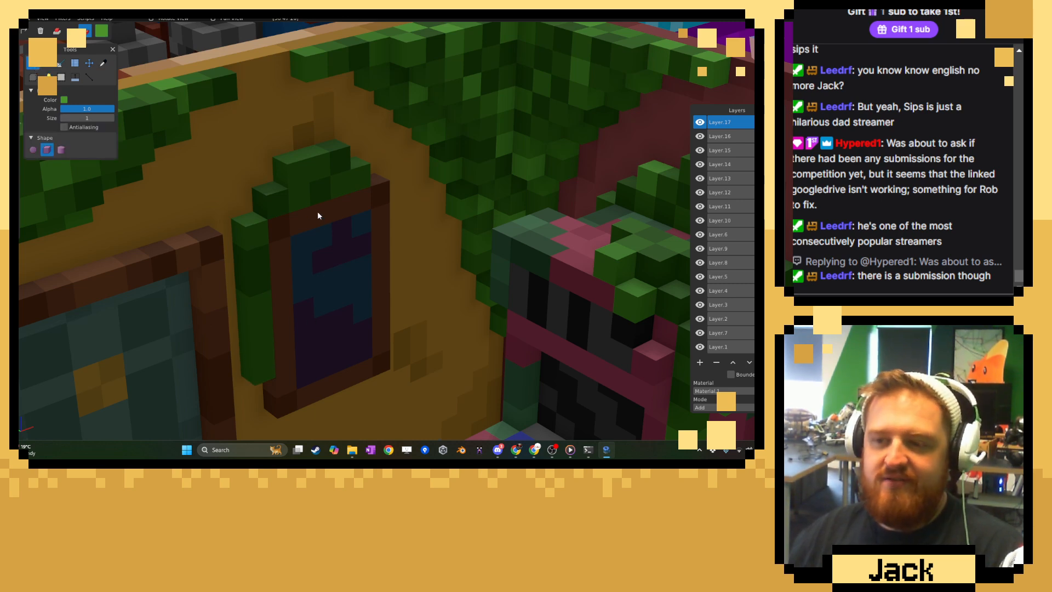
left_click(293, 170)
left_click(103, 62)
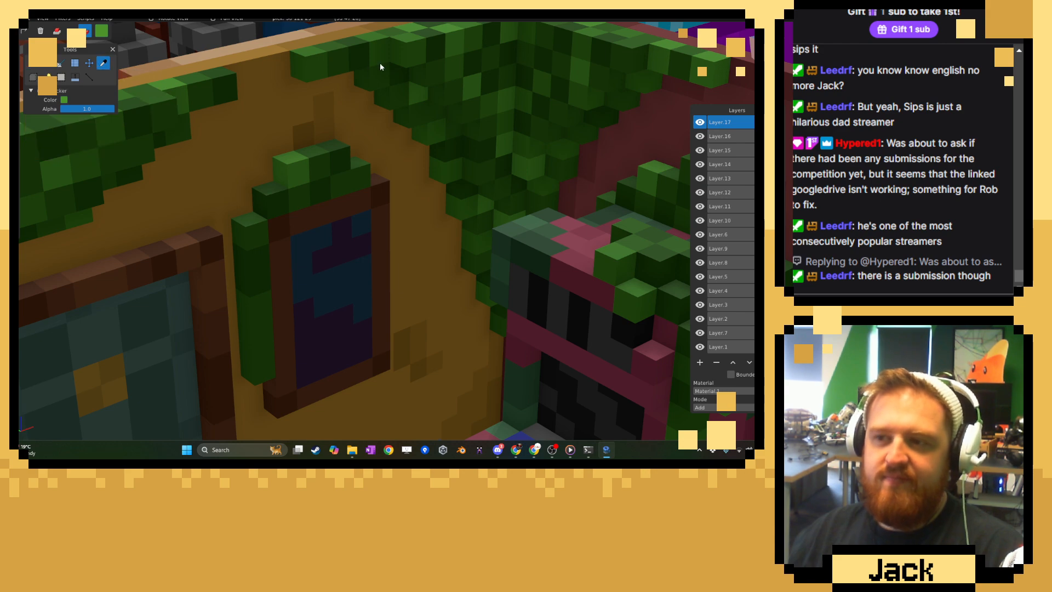
left_click(33, 63)
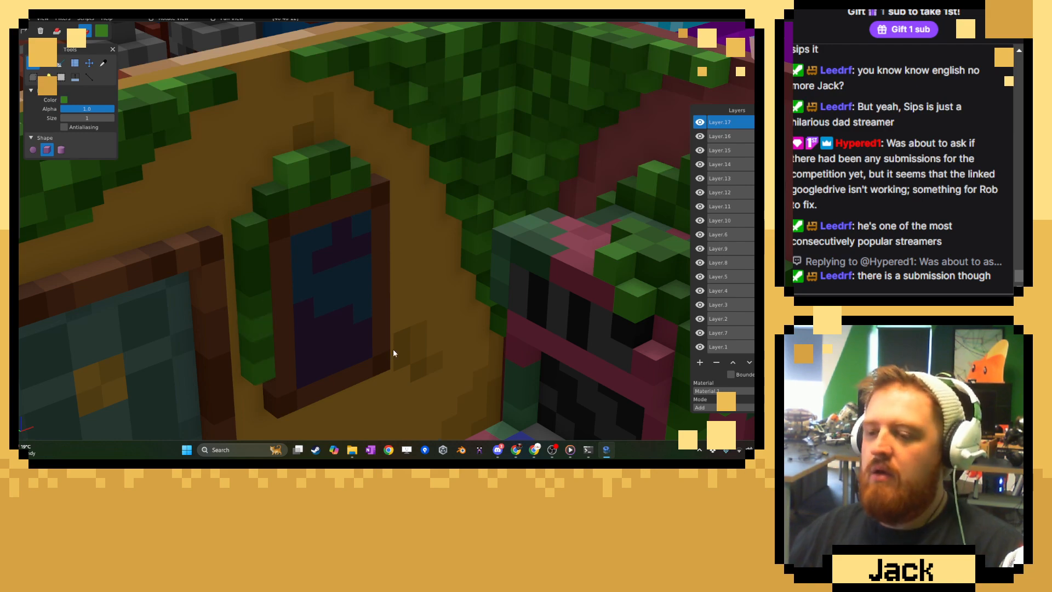
Examine the ochre wall and the surrounding arcade rooms from several angles to judge the overall composition.
scroll(395, 349, "down", 15)
mouse_move(411, 349)
middle_mouse_down()
mouse_move(344, 332)
mouse_move(477, 338)
mouse_move(417, 338)
middle_mouse_up()
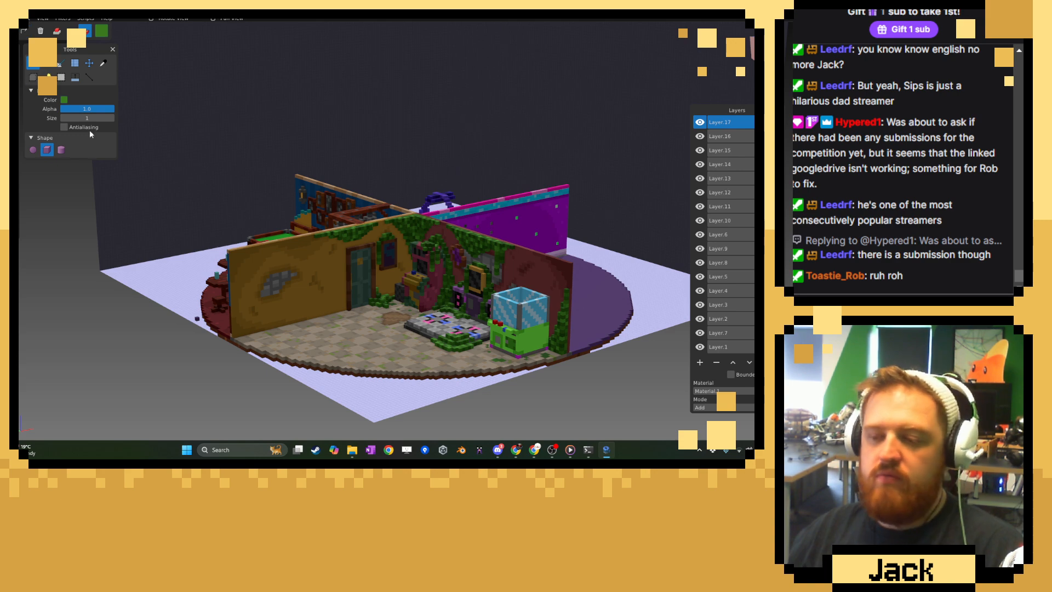
scroll(339, 290, "up", 10)
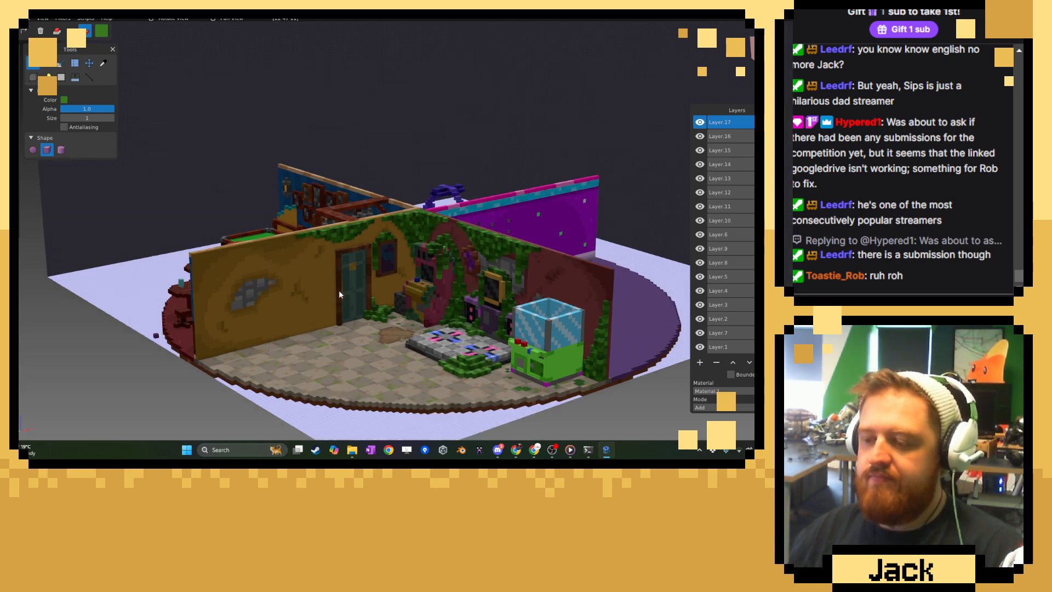
middle_click_drag(375, 266, 445, 245)
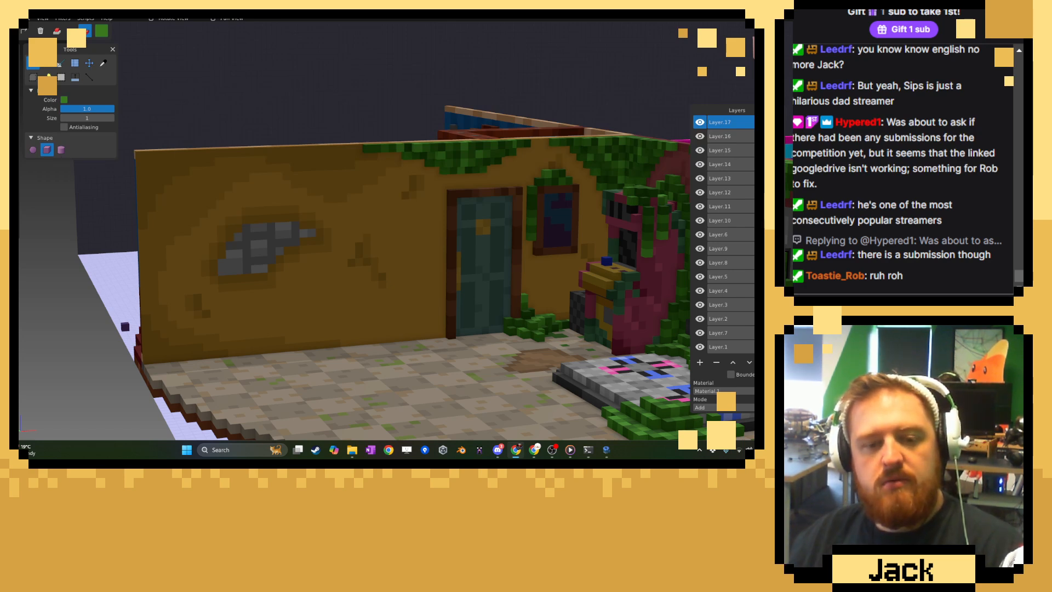
mouse_move(20, 45)
left_mouse_down()
mouse_move(57, 45)
mouse_move(19, 45)
left_mouse_up()
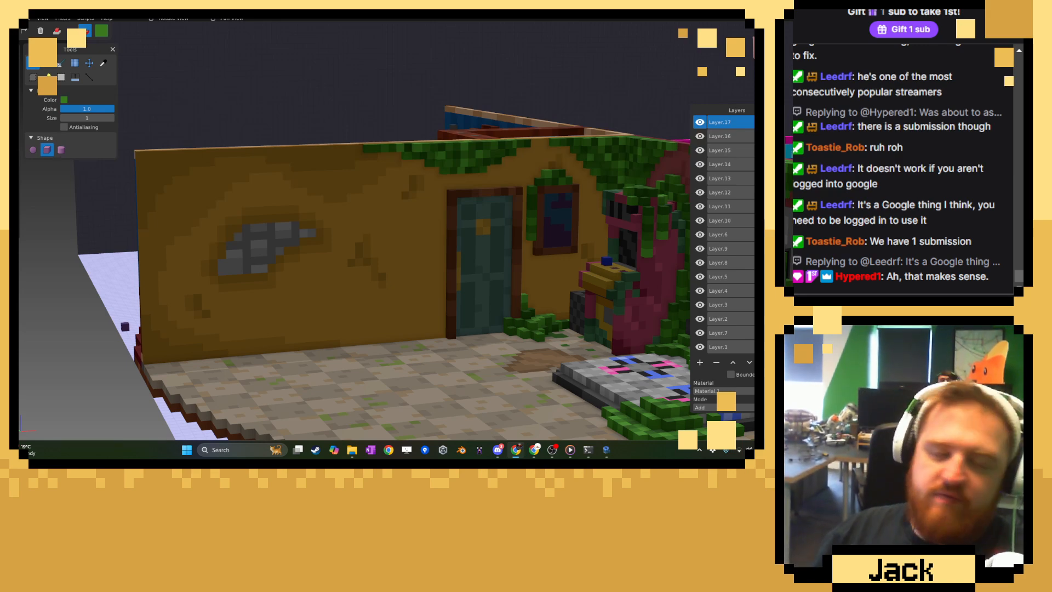
scroll(179, 246, "down", 7)
middle_click_drag(231, 258, 406, 231)
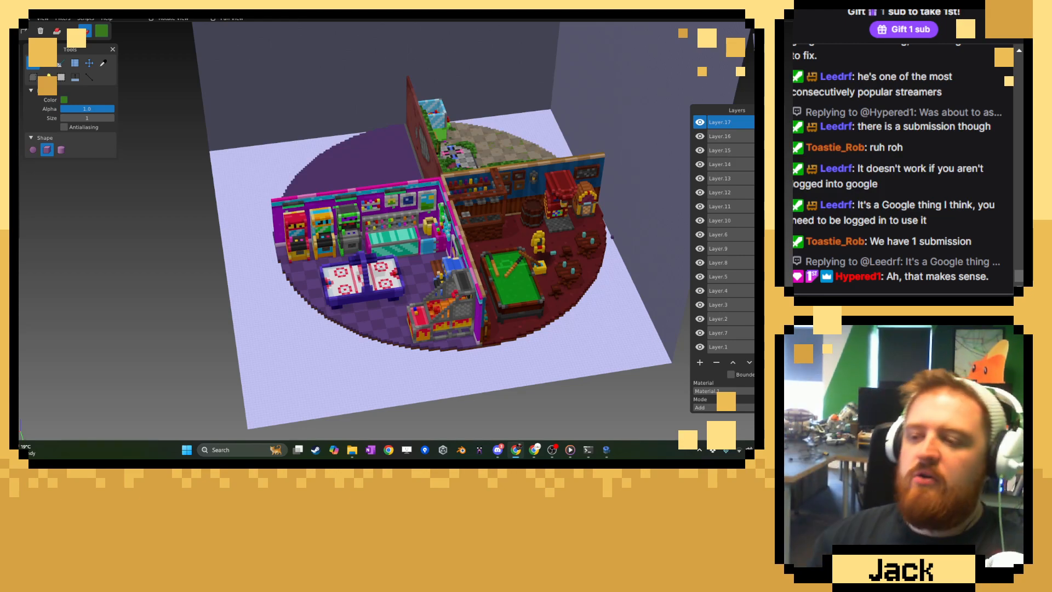
middle_click_drag(515, 236, 225, 236)
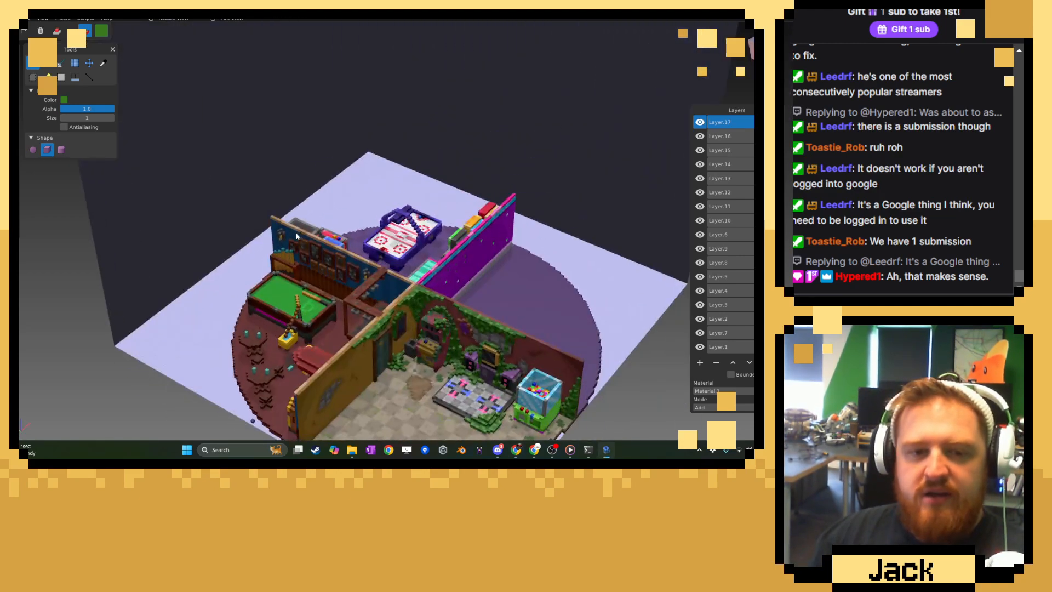
Switch to the browser and look through the image results for "shooting arcade machine what's inside" for cabinet references.
left_click_drag(20, 86, 476, 42)
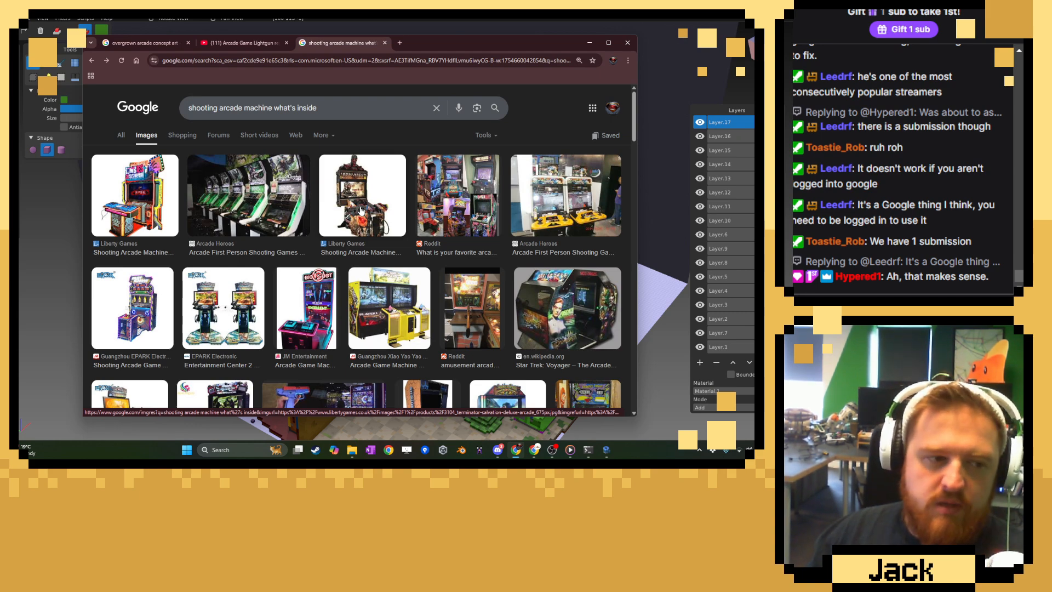
scroll(327, 208, "down", 2)
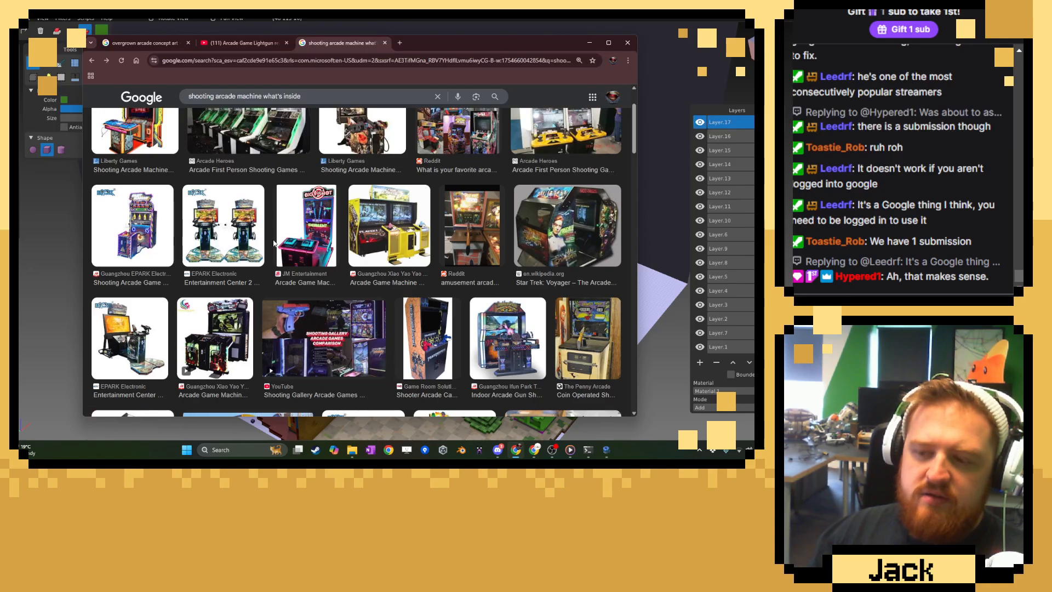
scroll(274, 243, "down", 4)
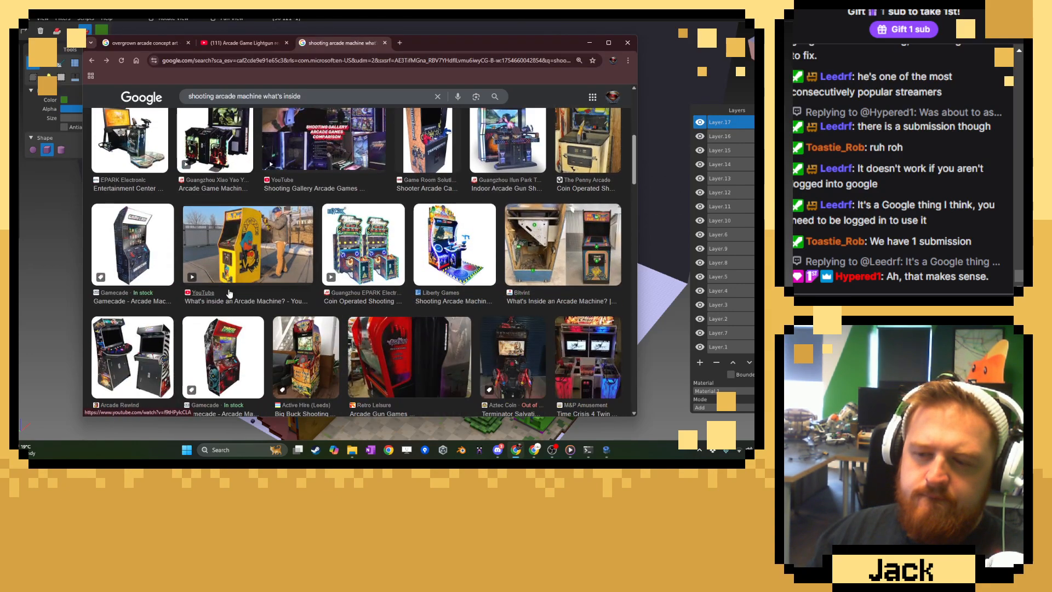
scroll(229, 294, "down", 2)
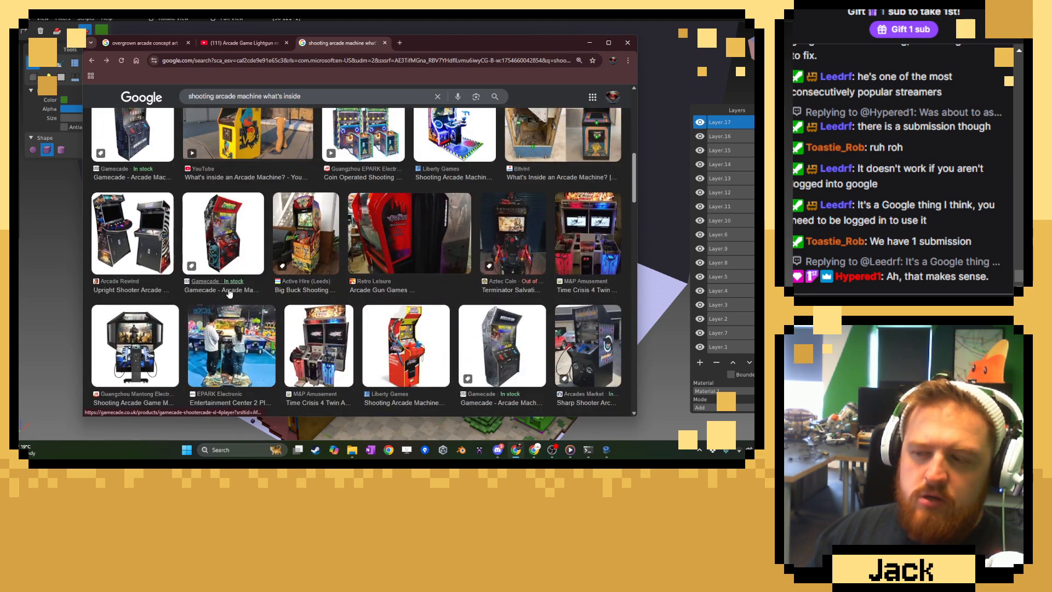
scroll(231, 293, "up", 4)
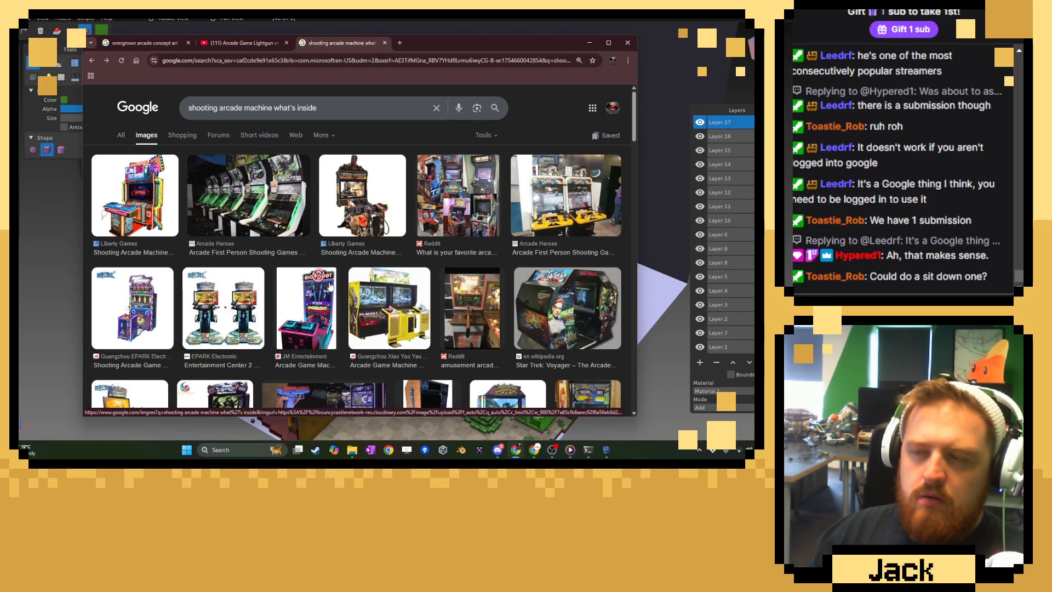
left_click_drag(454, 45, 19, 165)
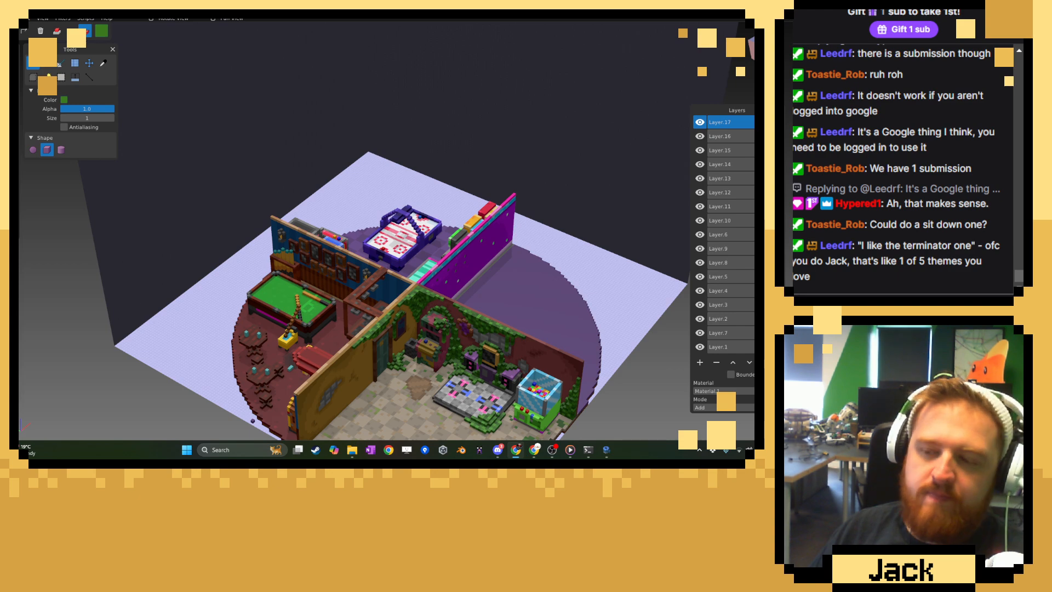
middle_click_drag(314, 317, 459, 283)
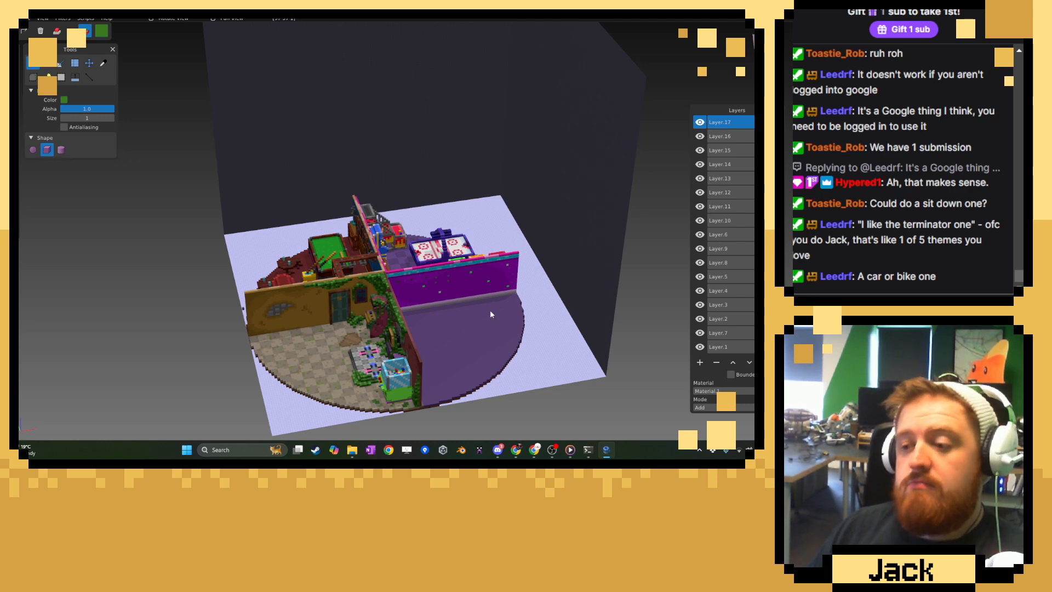
scroll(335, 328, "up", 6)
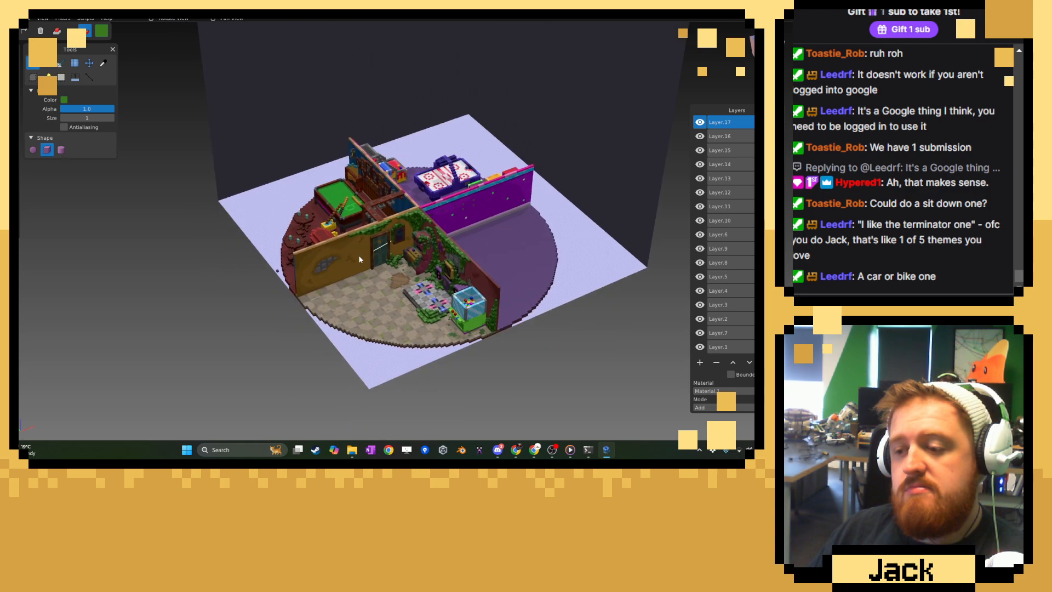
scroll(356, 208, "up", 4)
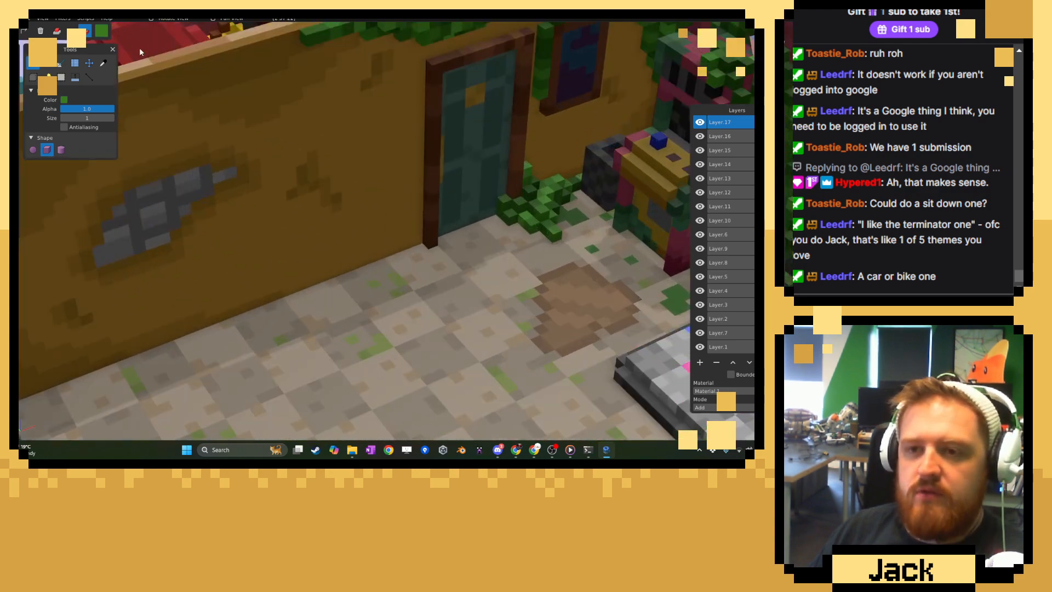
Change the brush colour from the foliage green to a muted magenta-purple, #76296A.
left_click(102, 31)
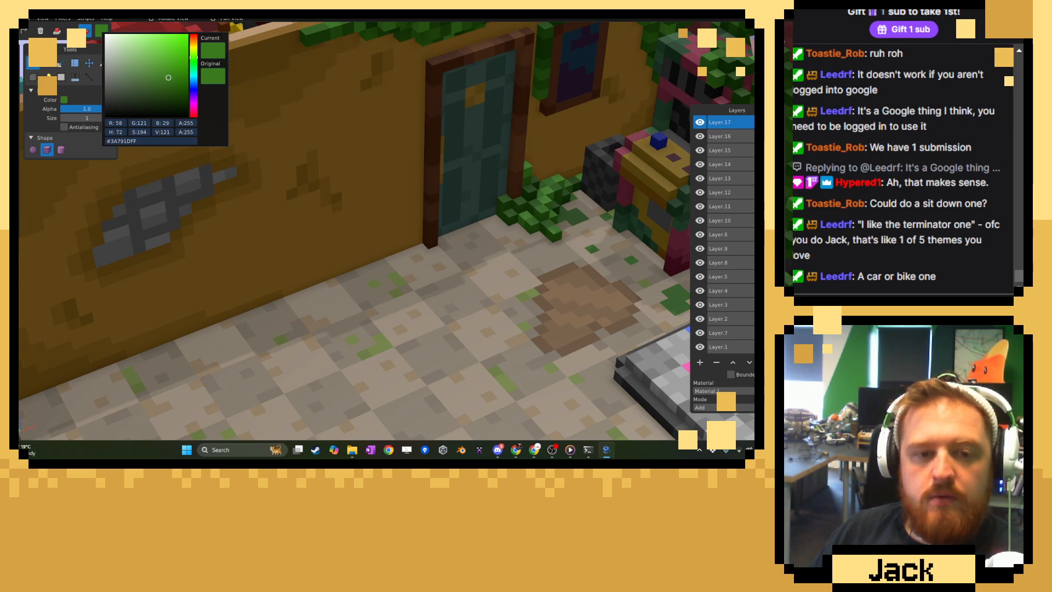
scroll(406, 227, "down", 8)
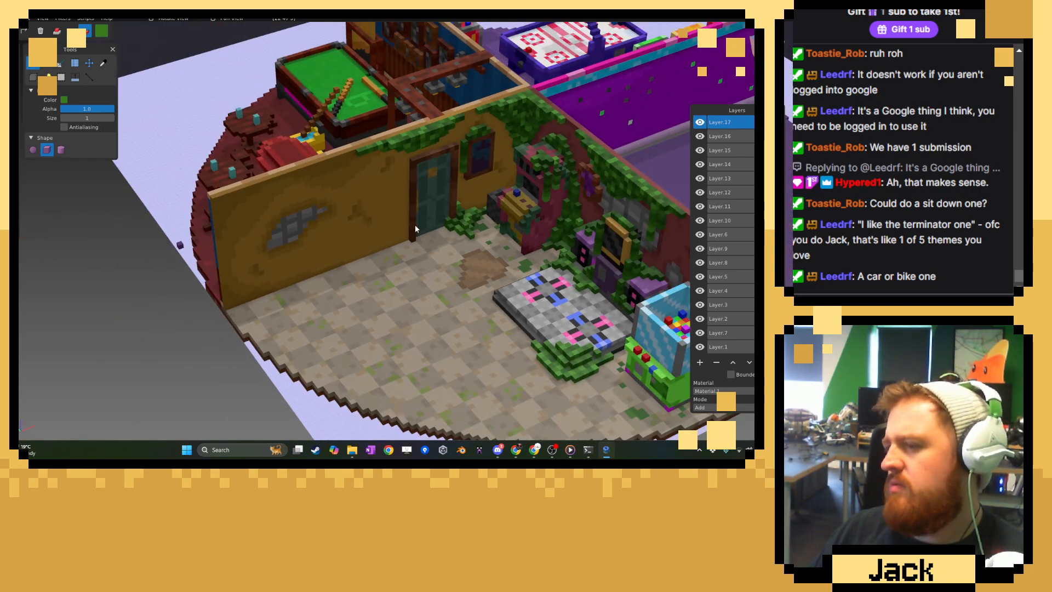
scroll(415, 225, "up", 8)
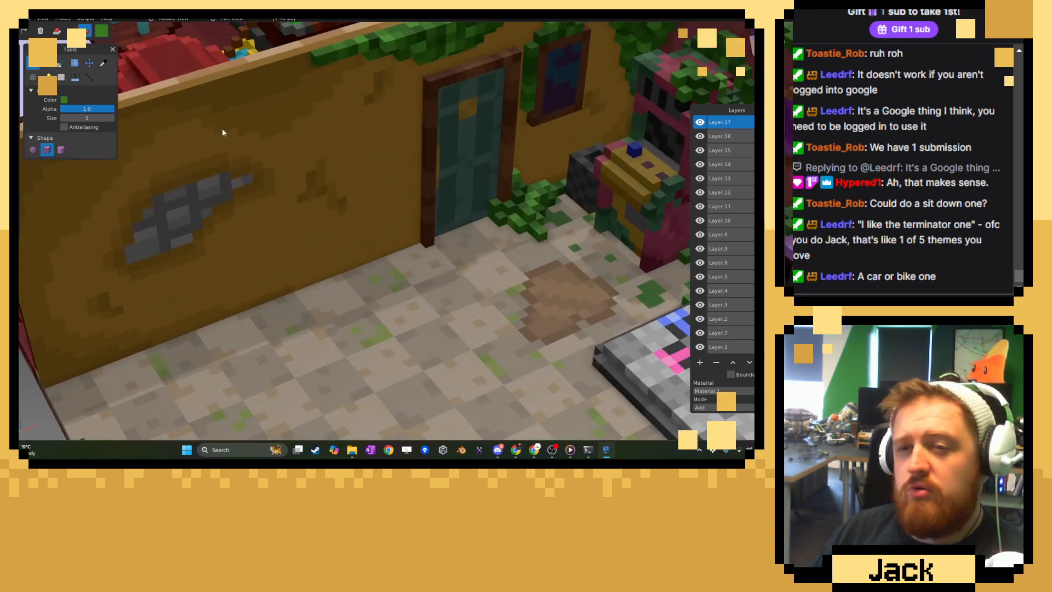
scroll(193, 109, "up", 1)
left_click(102, 30)
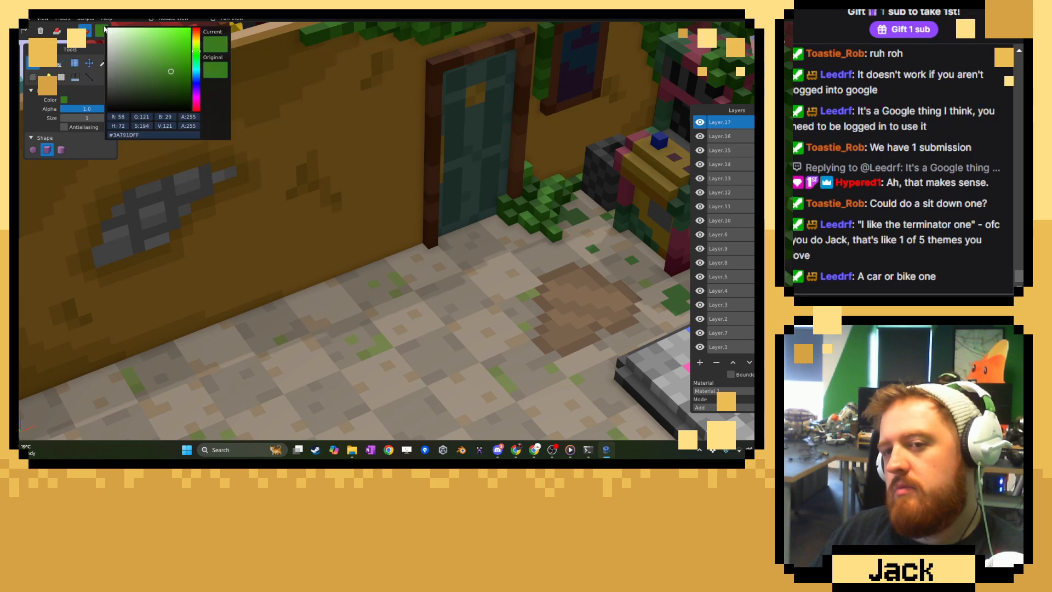
left_click(196, 97)
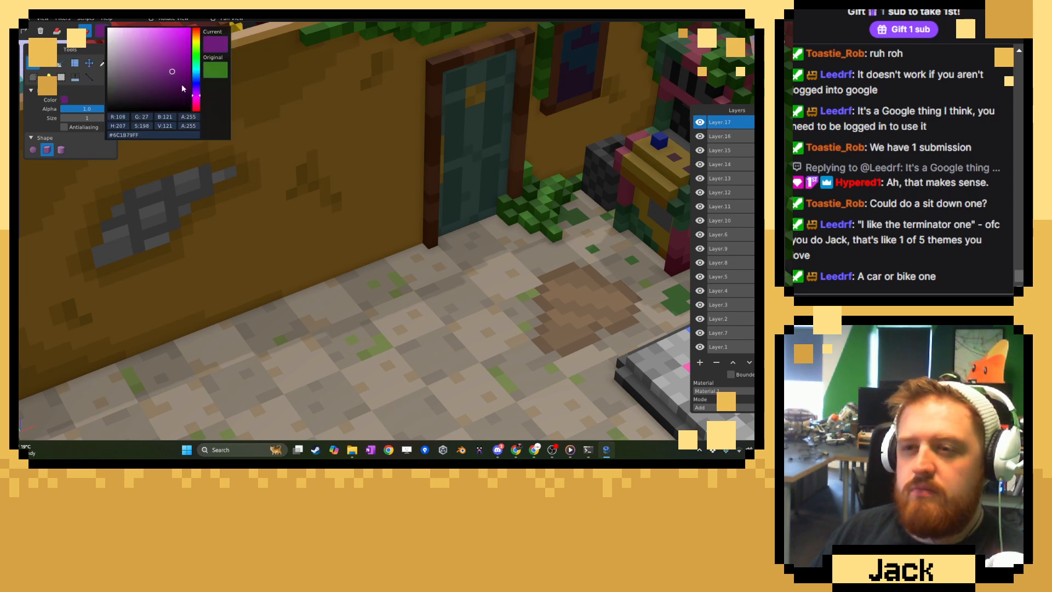
left_click(182, 85)
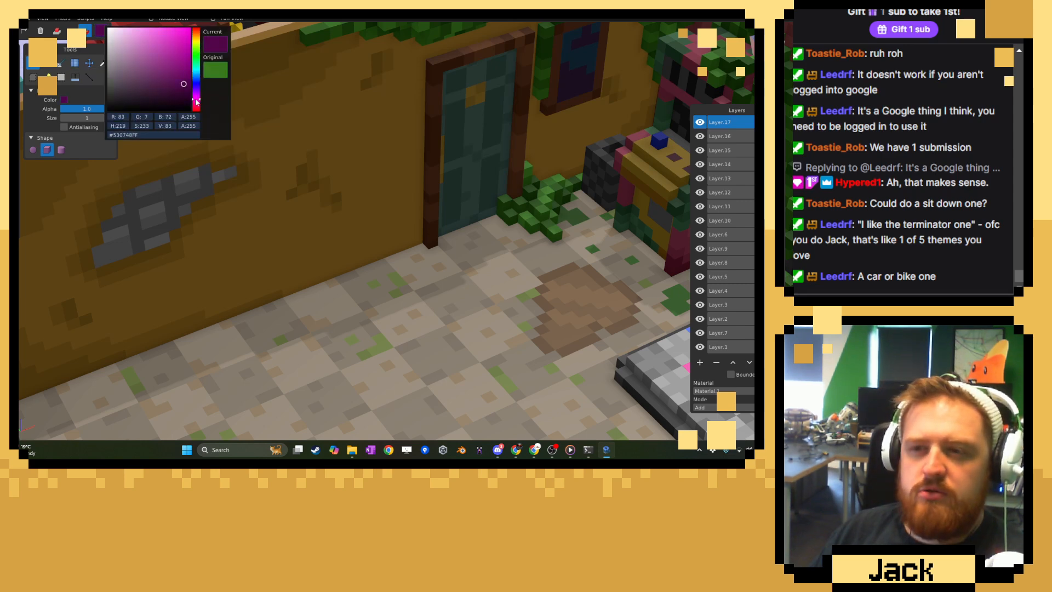
left_click(175, 64)
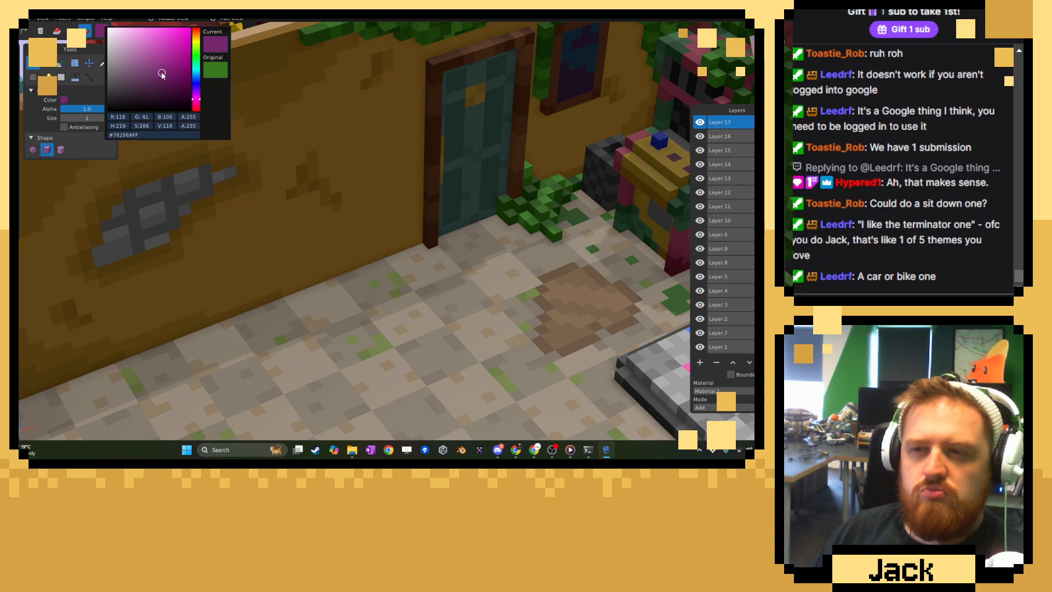
left_click(421, 123)
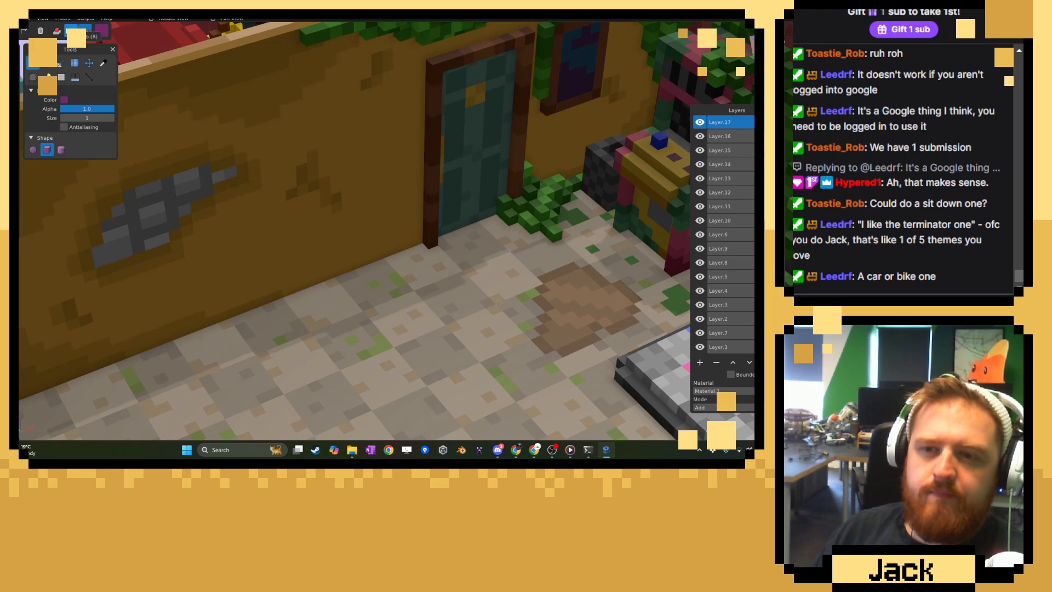
Switch to attaching voxels and start positioning a single purple voxel on the ochre wall below the exposed grey bricks.
left_click(56, 31)
left_click(316, 218)
middle_click_drag(297, 214, 282, 182)
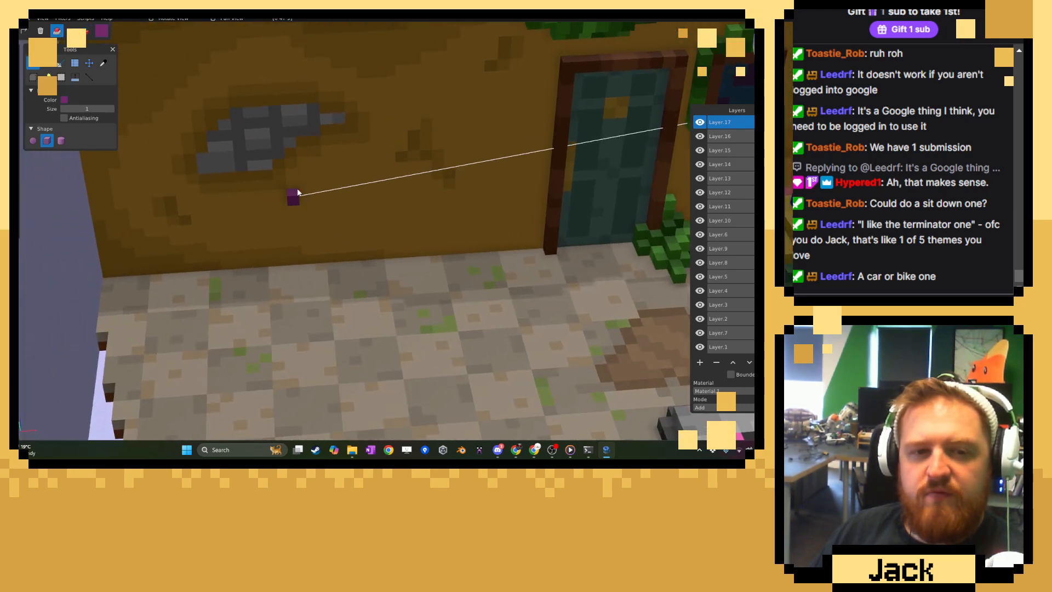
middle_click_drag(319, 203, 278, 203, "shift")
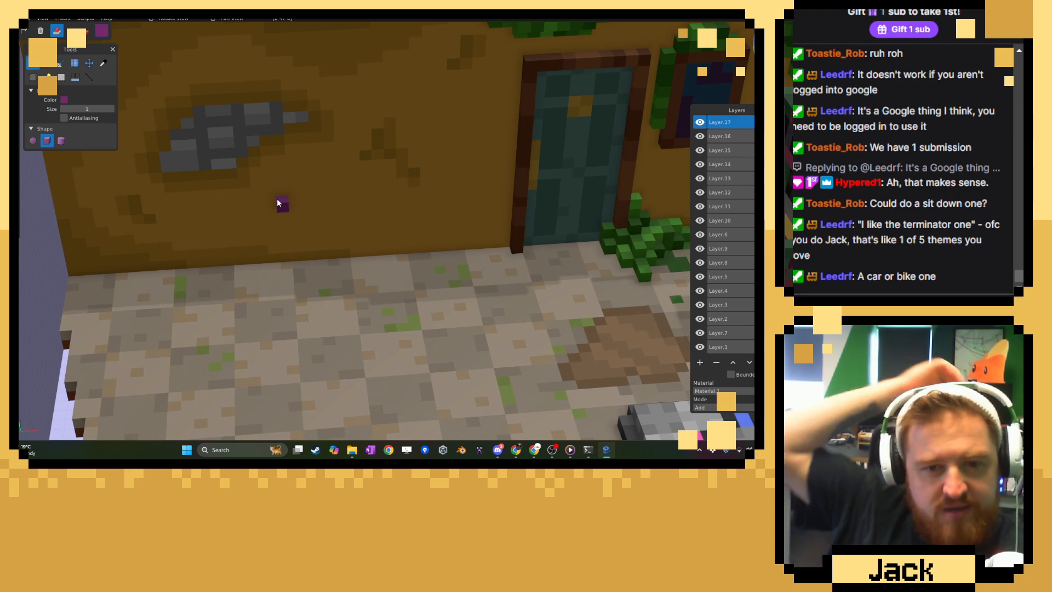
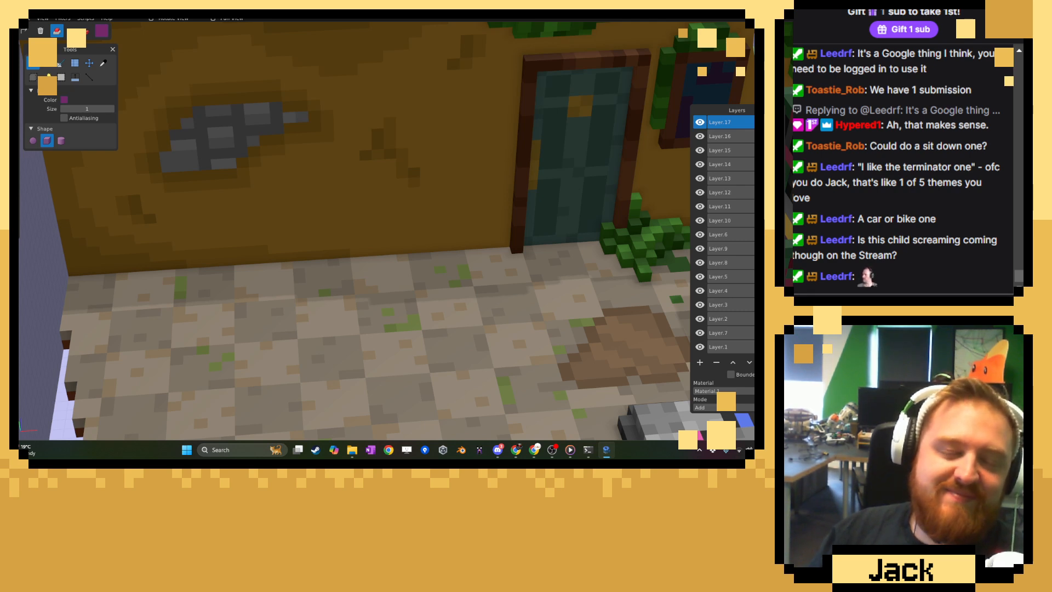
Set the brush colour to a neutral dark grey, #545454.
scroll(340, 257, "up", 3)
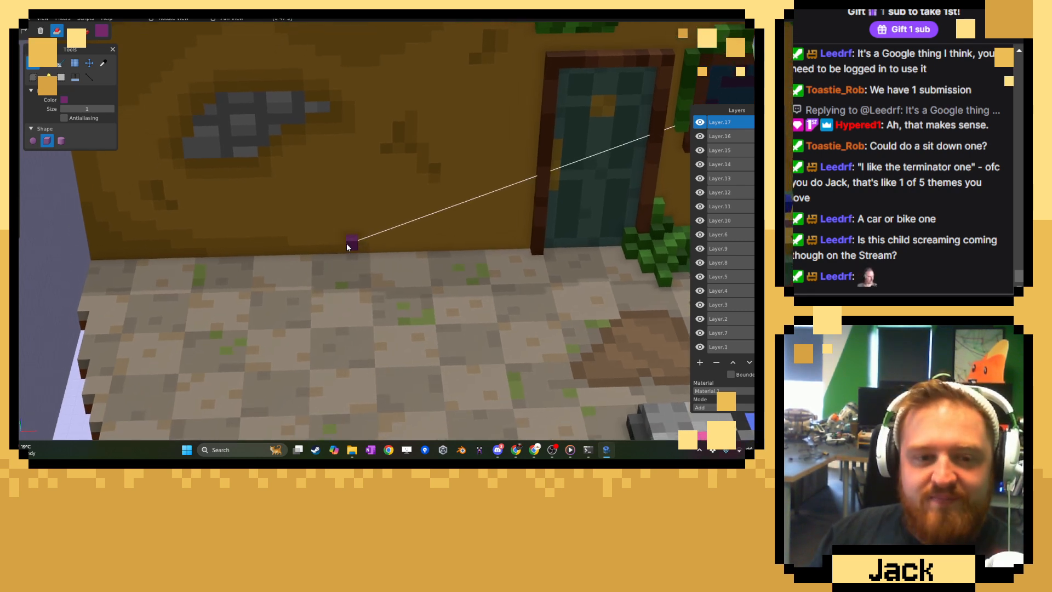
scroll(347, 247, "up", 2)
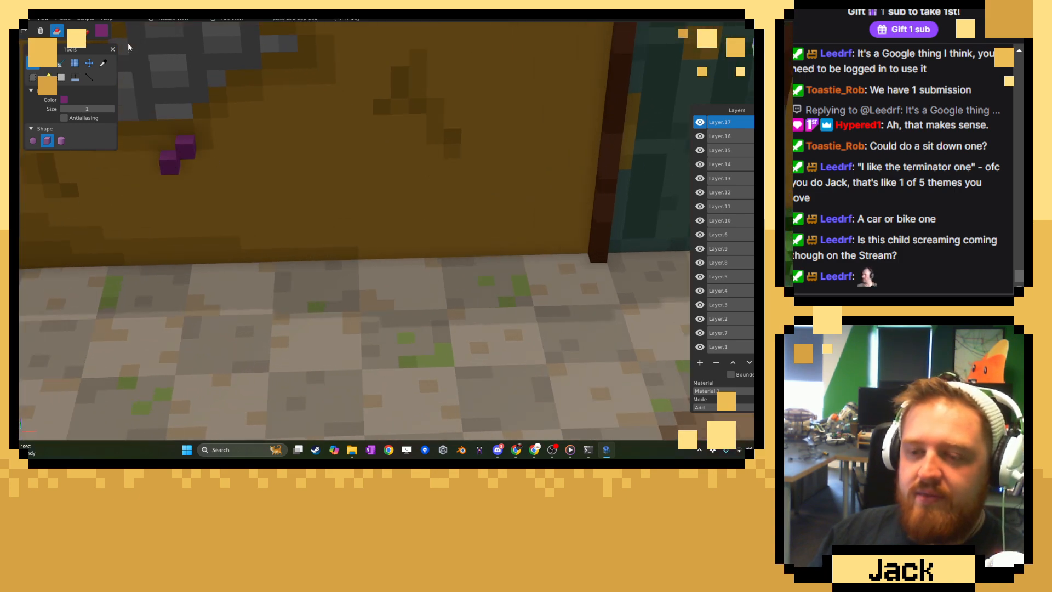
left_click(101, 31)
left_click(111, 87)
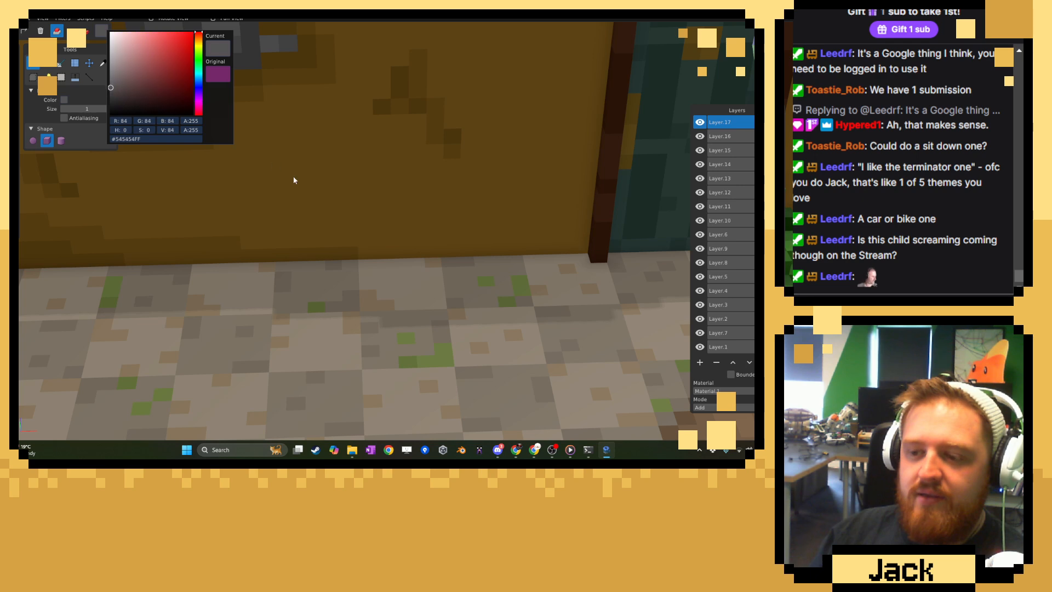
left_click(348, 238)
middle_click_drag(348, 238, 346, 260)
left_click_drag(333, 235, 387, 285)
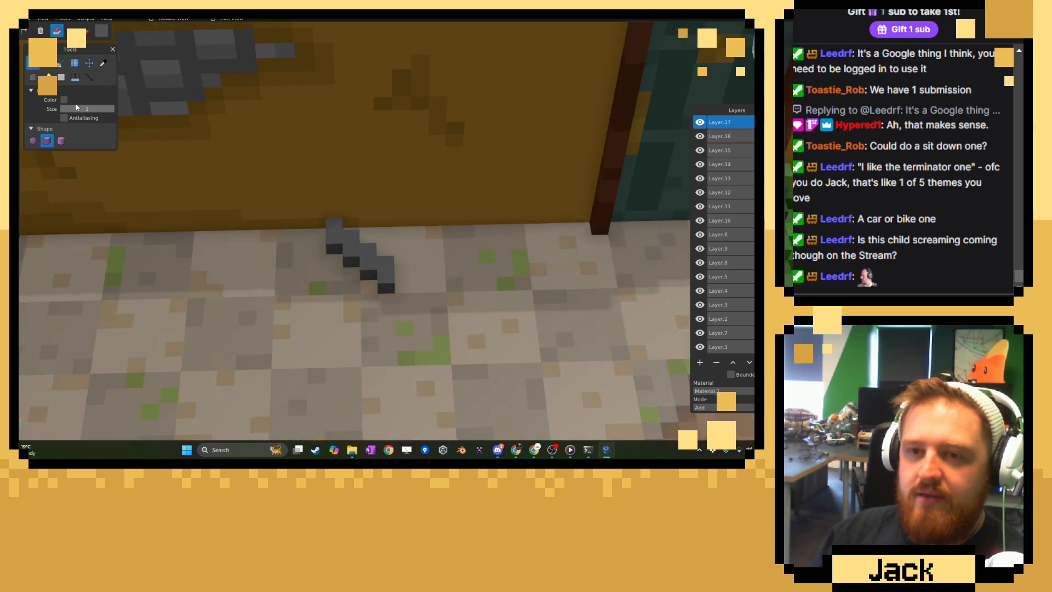
key("ctrl+z")
Draw a flat square grey slab, one voxel thick, on the floor against the ochre wall near the exposed bricks with the Shape tool.
left_click(49, 64)
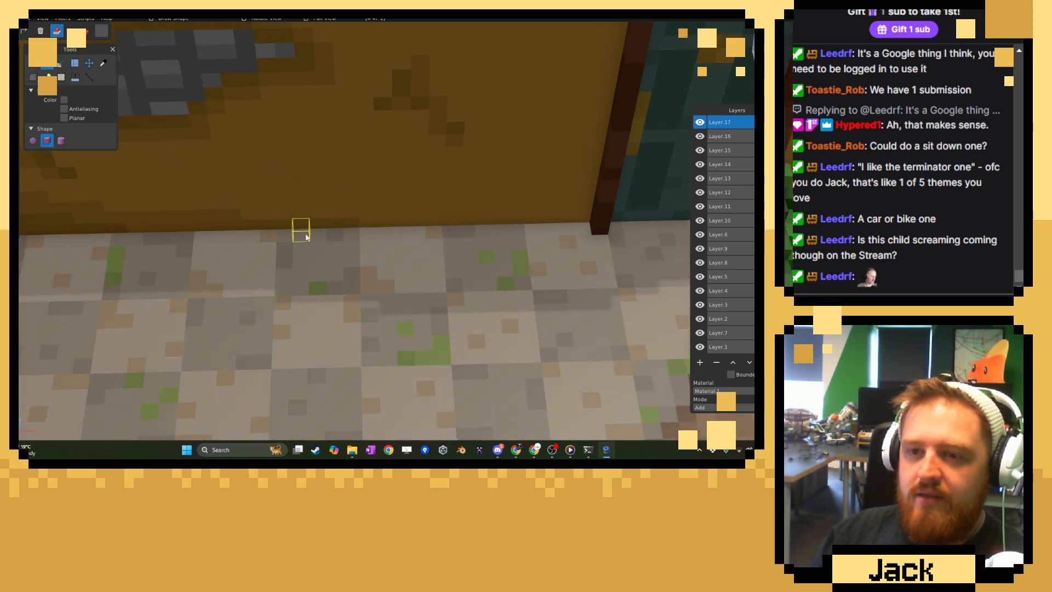
left_click_drag(306, 237, 376, 290)
scroll(384, 268, "down", 5)
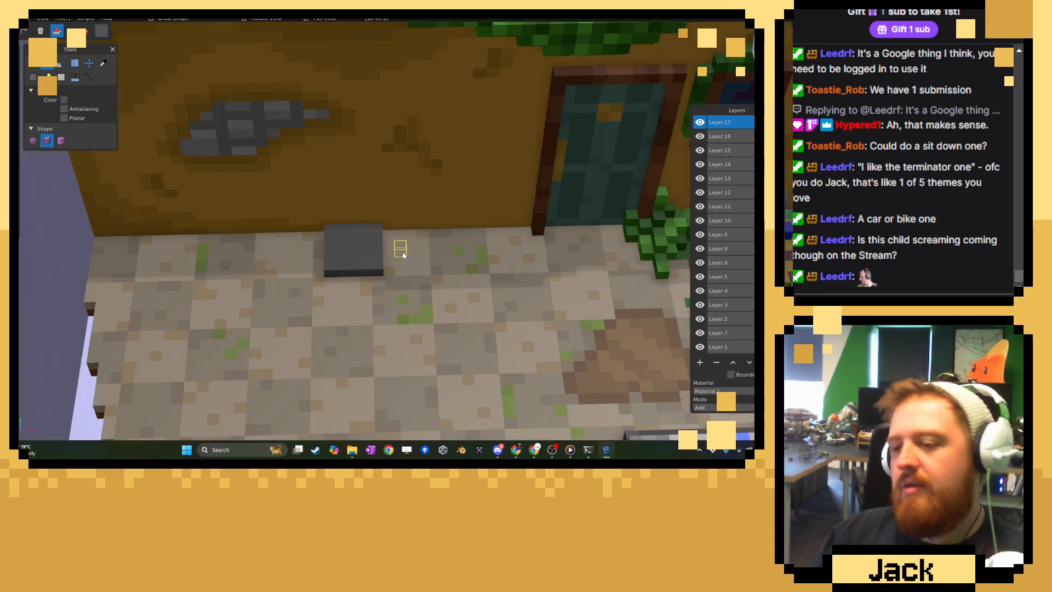
scroll(396, 260, "up", 5)
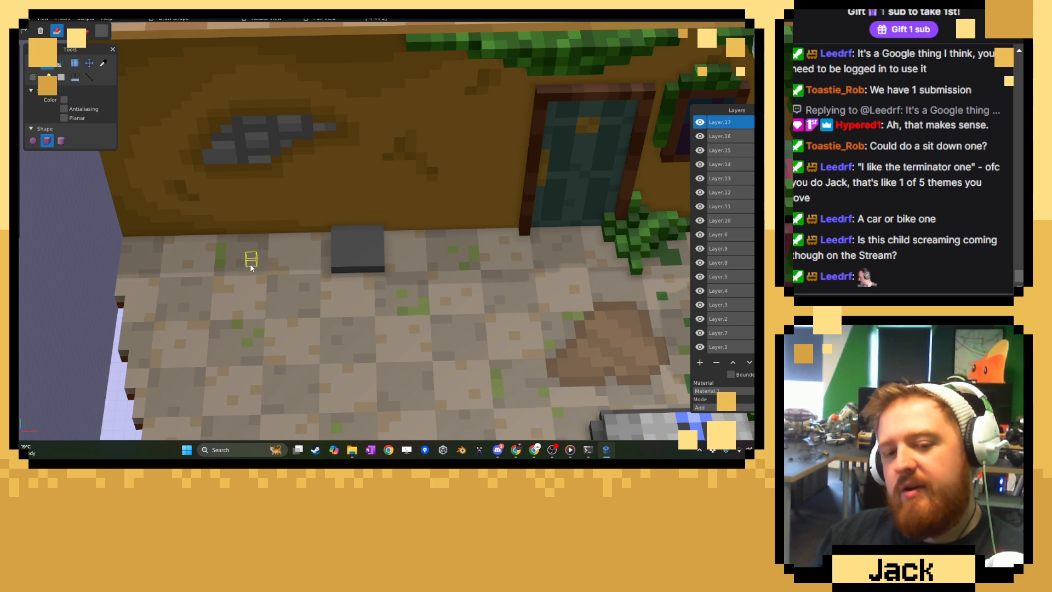
scroll(413, 252, "up", 5)
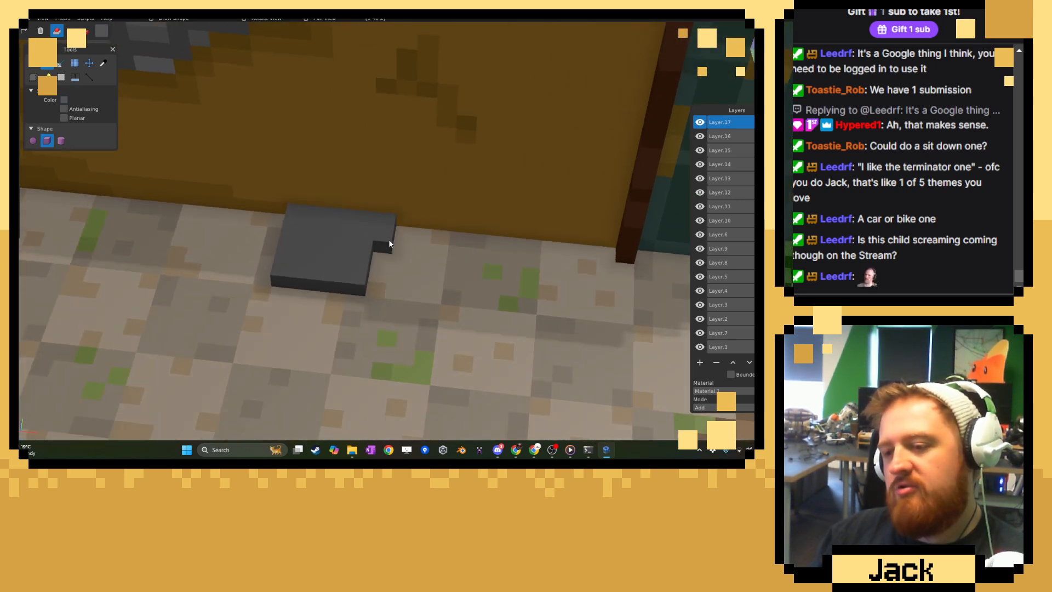
middle_click_drag(389, 241, 438, 241)
left_click(278, 275)
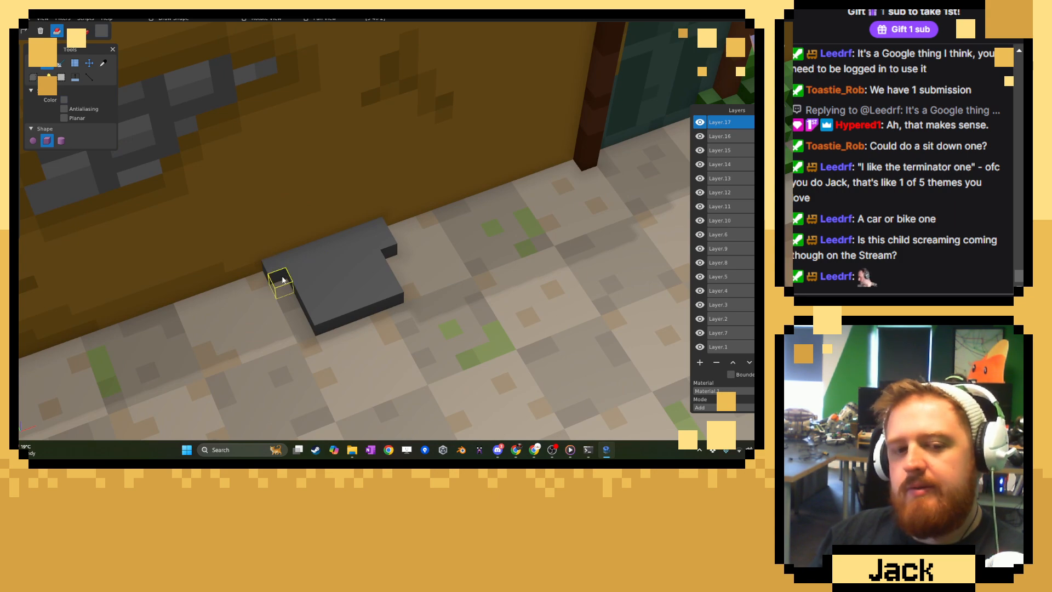
left_click(278, 274)
middle_click_drag(383, 272, 353, 281)
left_click(385, 224)
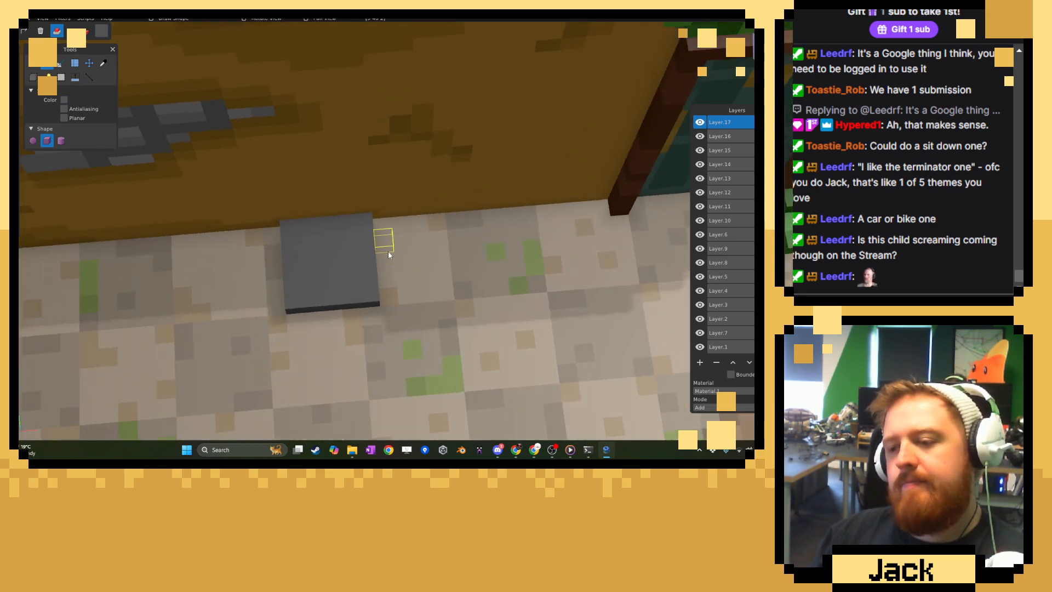
Extend the slab's door-facing side with stepped rows of grey voxels that narrow to a single-voxel tip.
left_click(387, 257)
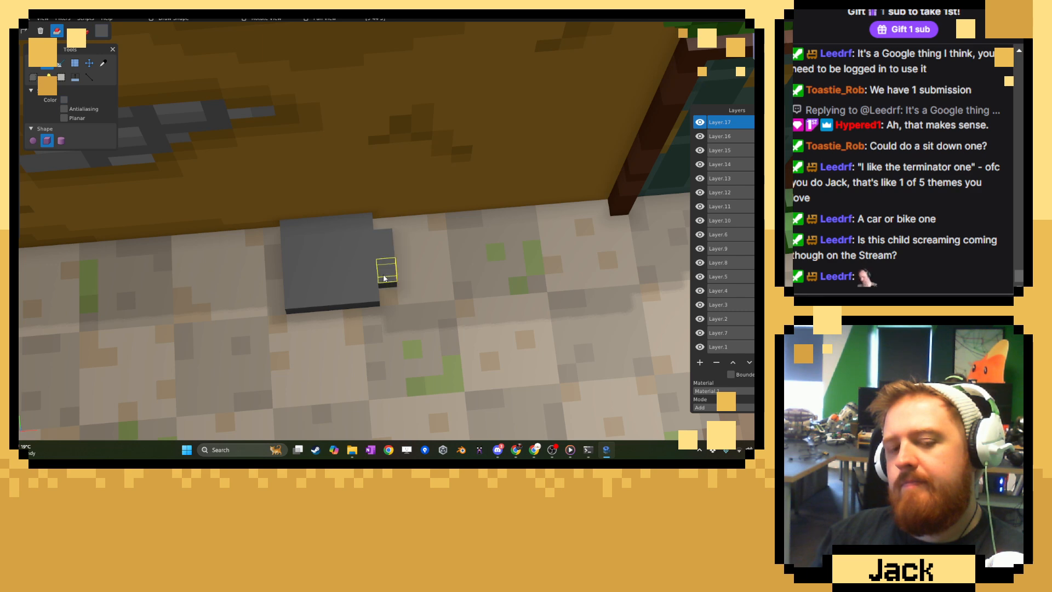
left_click(408, 263)
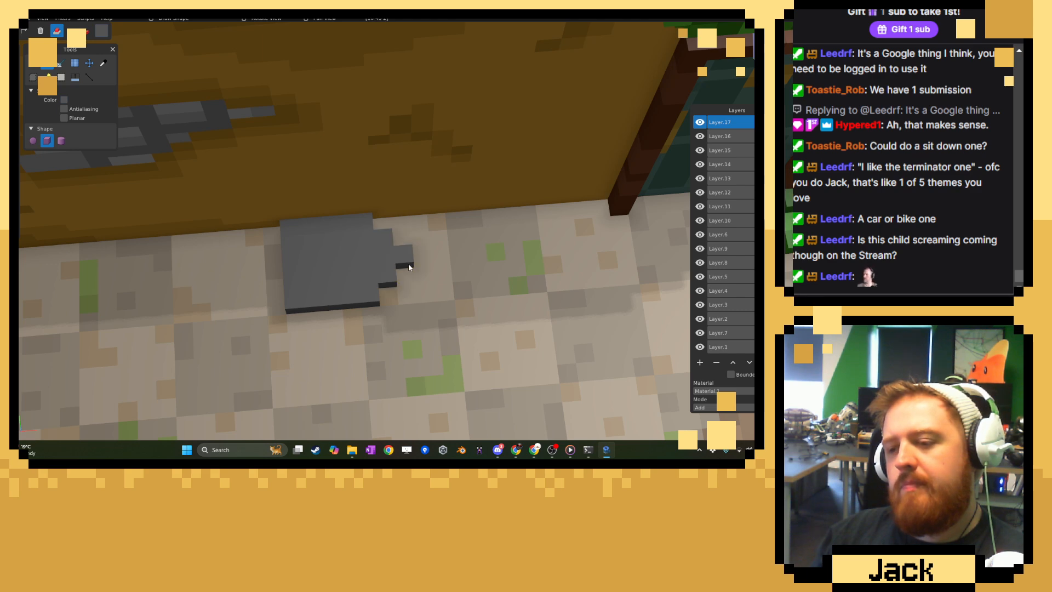
left_click(407, 244)
left_click(406, 264)
left_click(423, 259)
Add matching stepped grey voxels on the slab's opposite side, narrowing to a single-voxel tip.
middle_click_drag(308, 304, 410, 332)
left_click(357, 288)
left_click(367, 292)
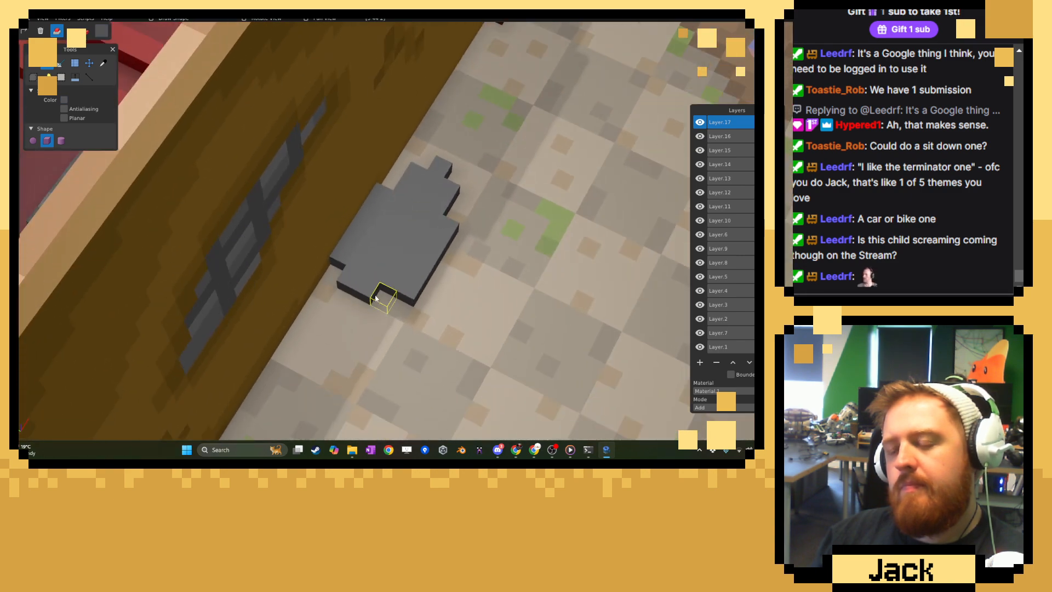
left_click(379, 298)
left_click(355, 304)
left_click(331, 314)
key("ctrl+z")
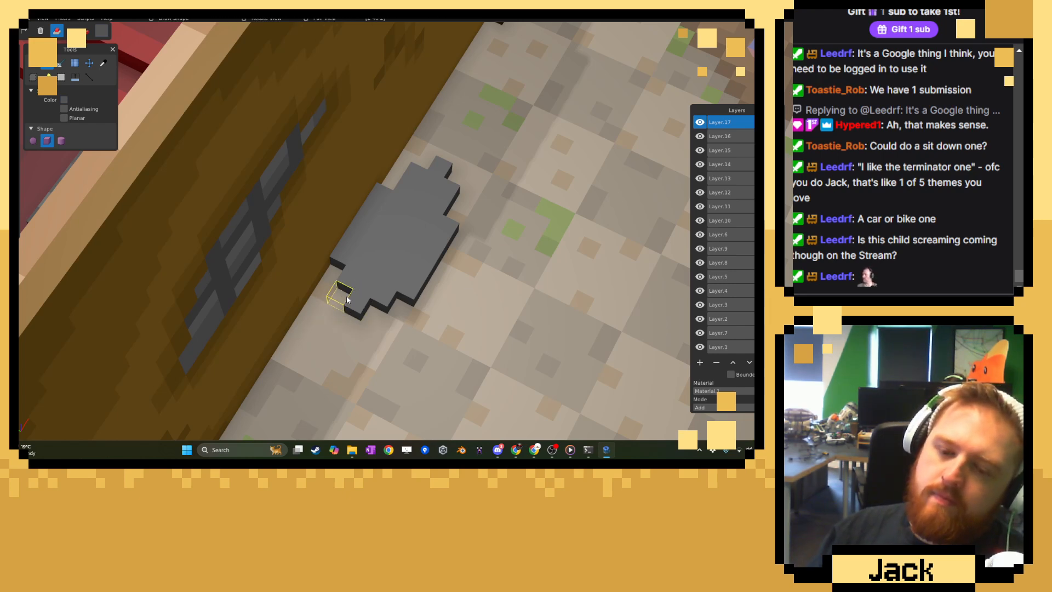
left_click(346, 297)
left_click(369, 309)
left_click(351, 316)
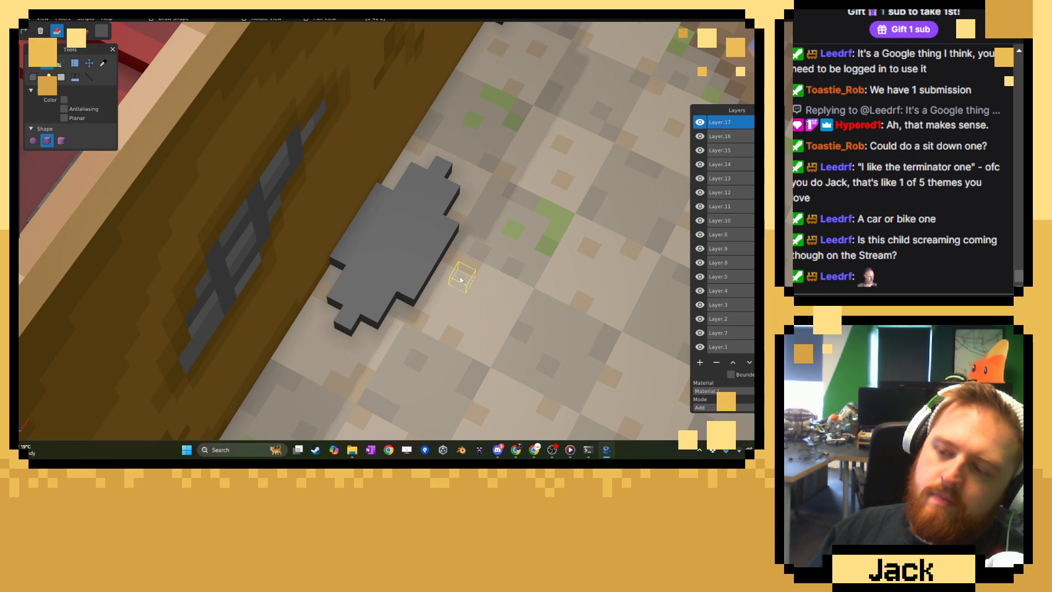
Add a stepped point with a narrow spike to the slab's front edge and lengthen both side tips by one voxel.
middle_click_drag(460, 275, 326, 280)
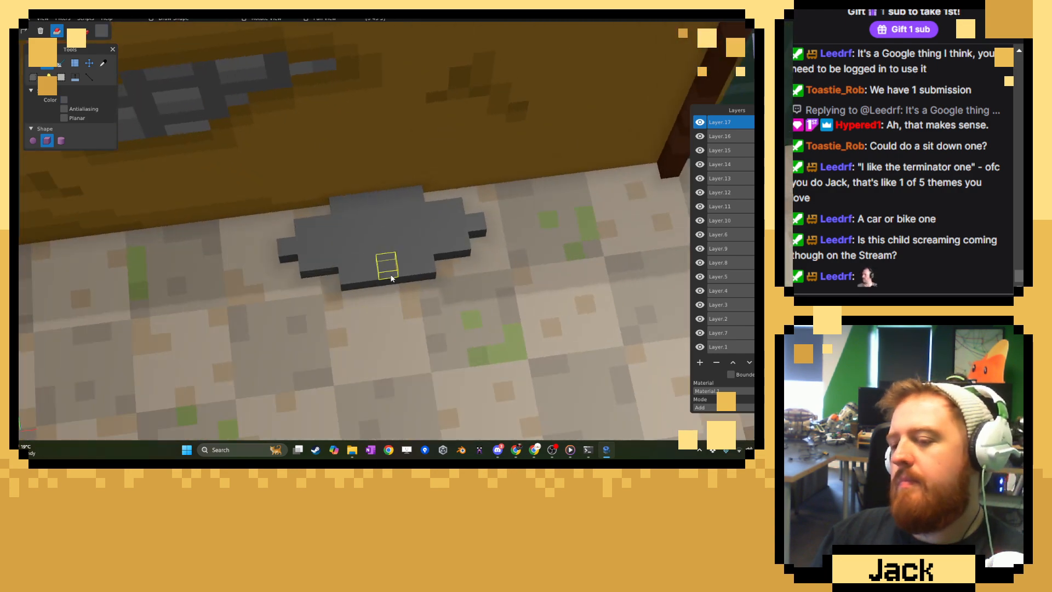
scroll(446, 280, "down", 9)
scroll(448, 283, "up", 10)
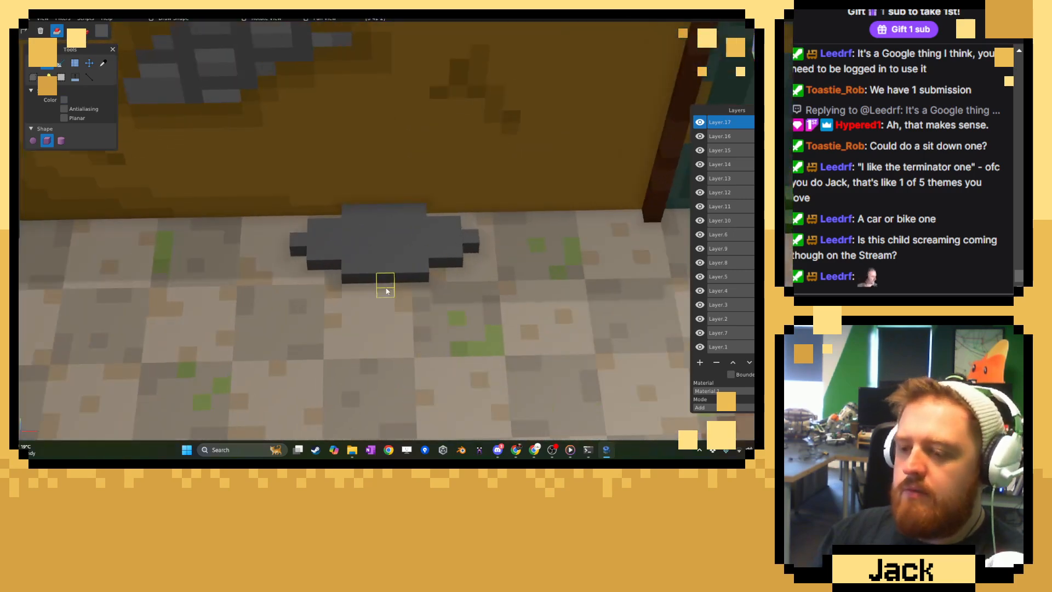
left_click(385, 312)
left_click(403, 280)
left_click(371, 280)
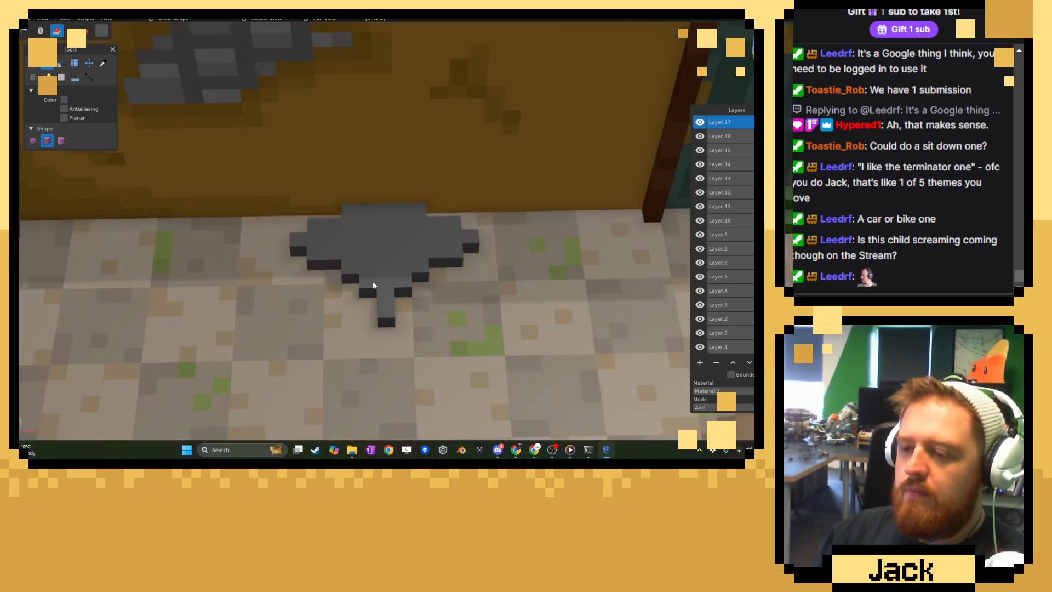
left_click(282, 245)
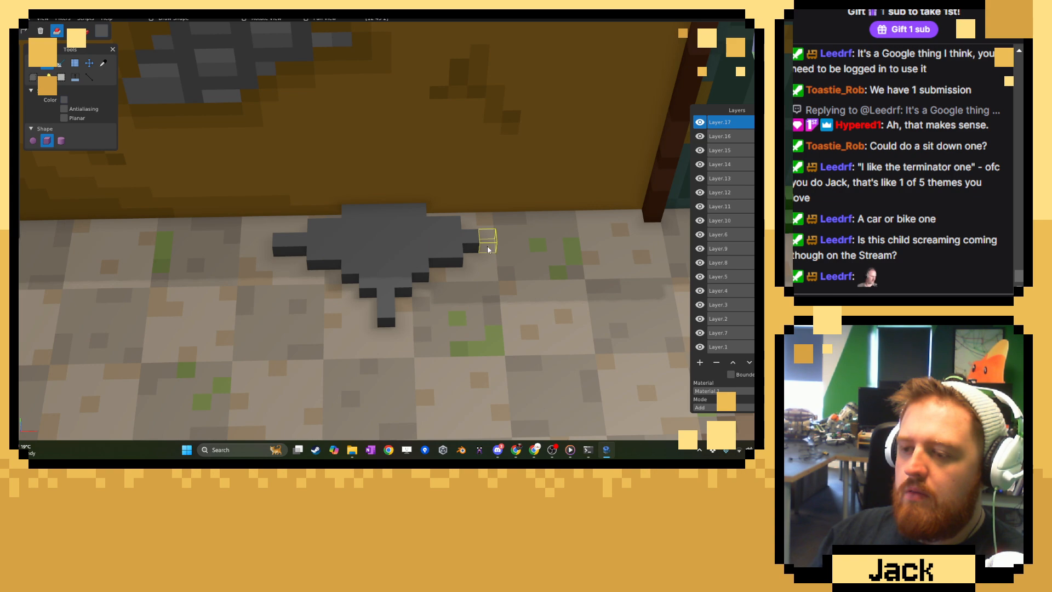
left_click(488, 247)
Paint a square ring around the centre and several outer step voxels of the slab's top in darker grey, #4C4B4B.
scroll(348, 299, "down", 5)
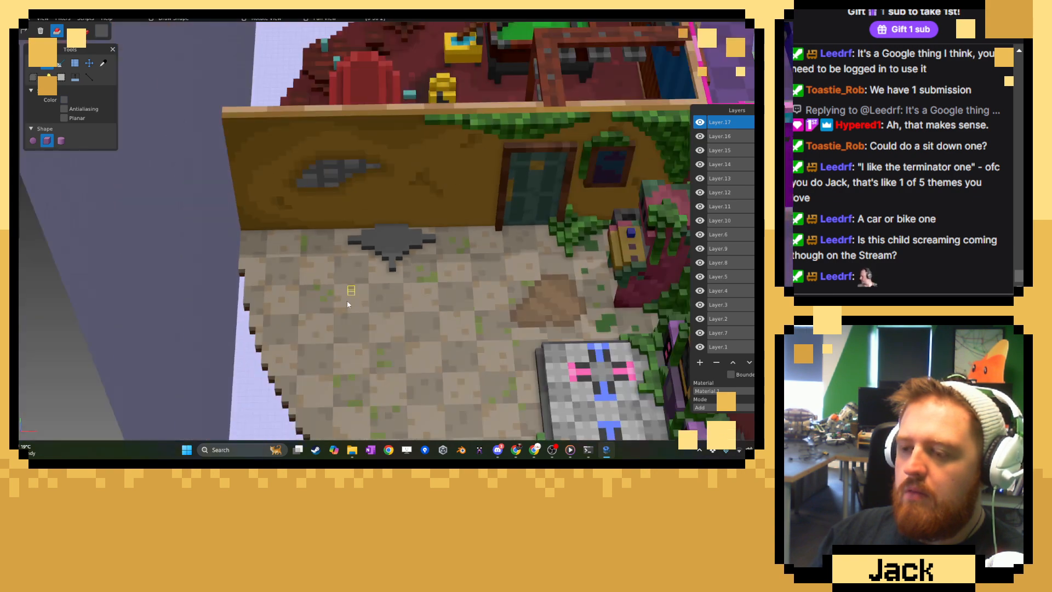
right_click_drag(347, 301, 469, 219)
scroll(478, 266, "up", 8)
middle_click_drag(470, 219, 353, 258)
scroll(354, 305, "up", 4)
left_click(104, 63)
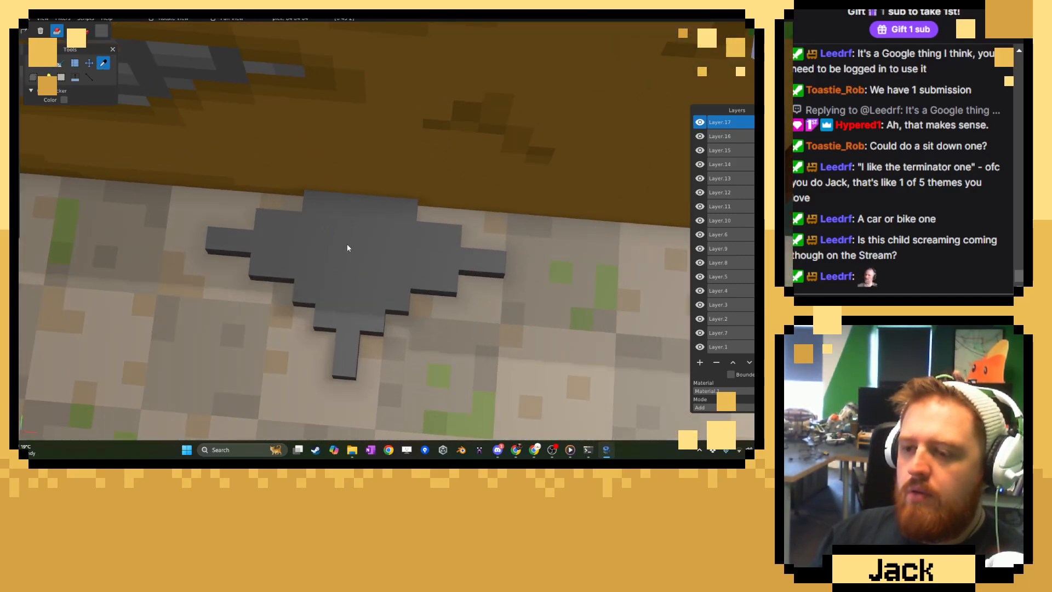
left_click(103, 32)
left_click_drag(110, 92, 113, 95)
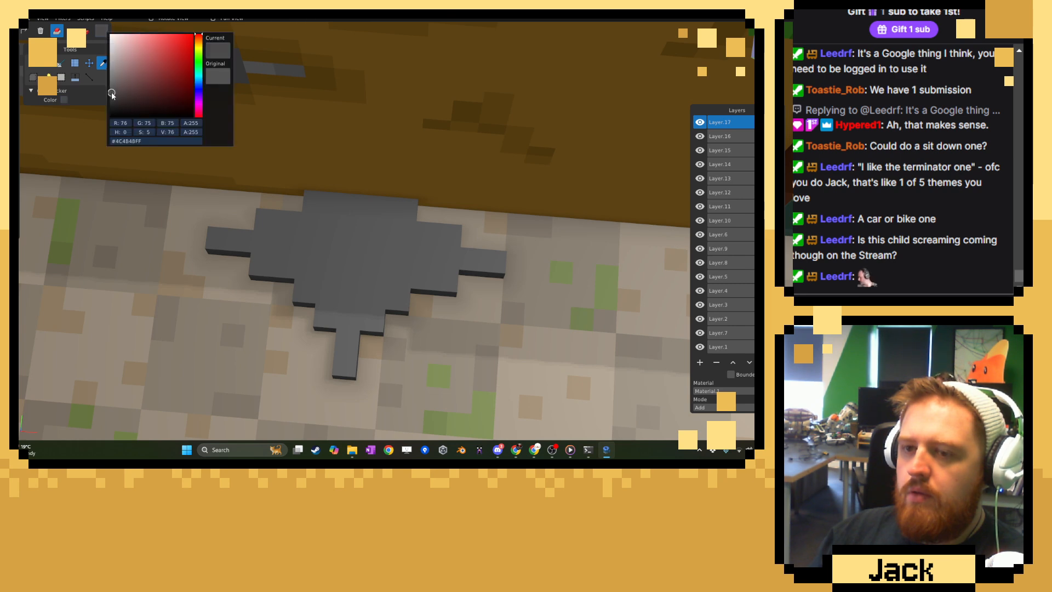
left_click(33, 62)
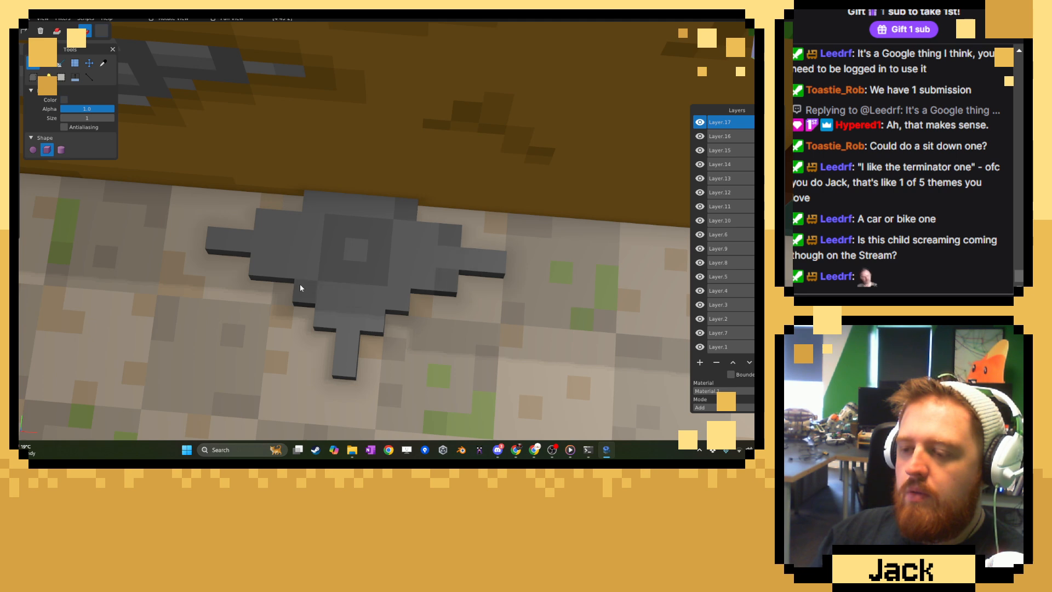
left_click(315, 197)
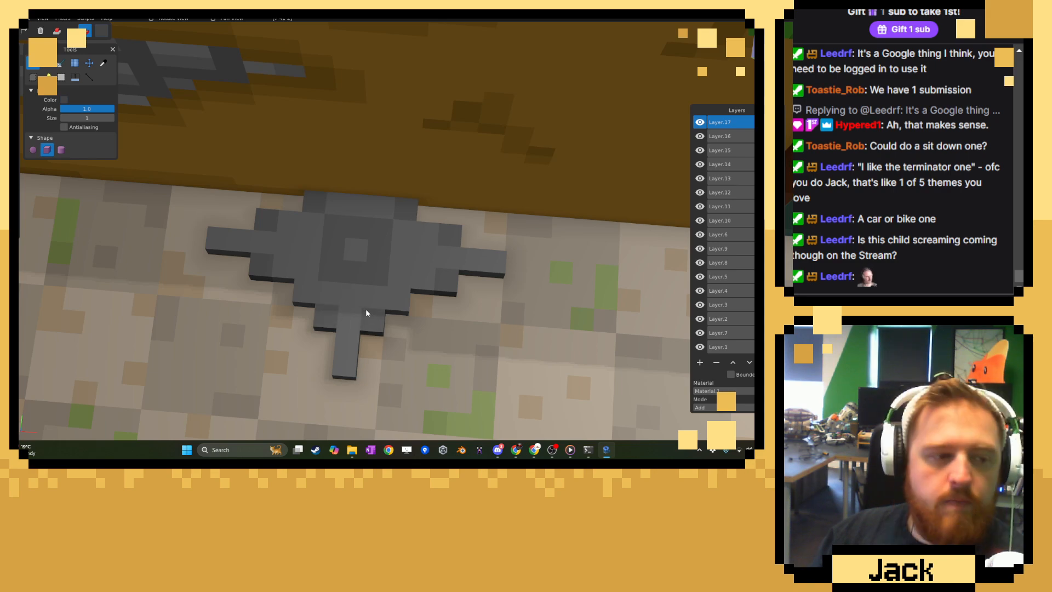
Box-select the spiked grey base on the floor and turn the selection into a new layer.
scroll(393, 304, "down", 8)
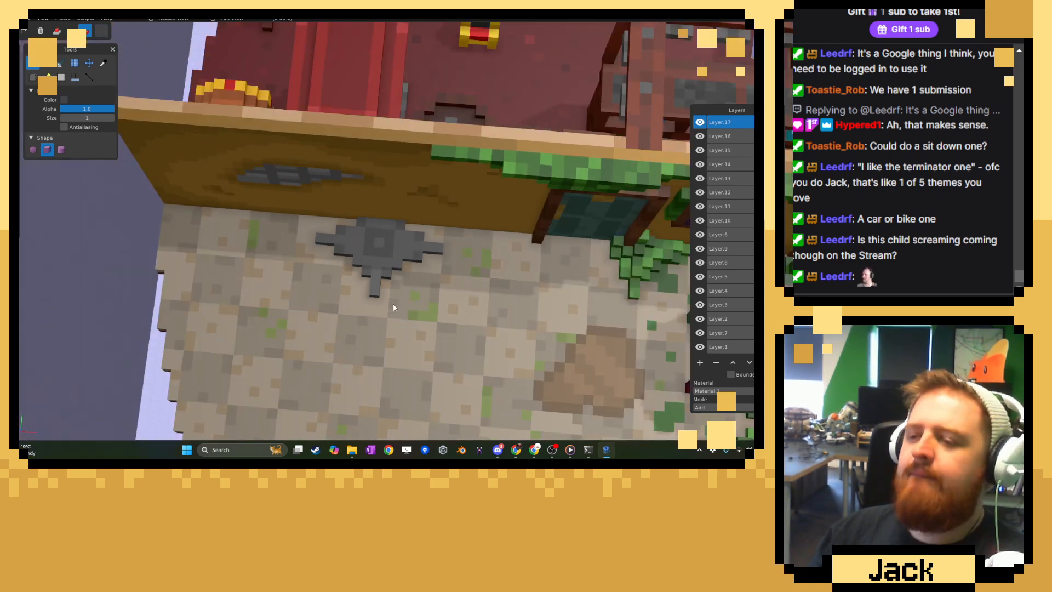
middle_click_drag(393, 305, 485, 205)
scroll(428, 240, "down", 8)
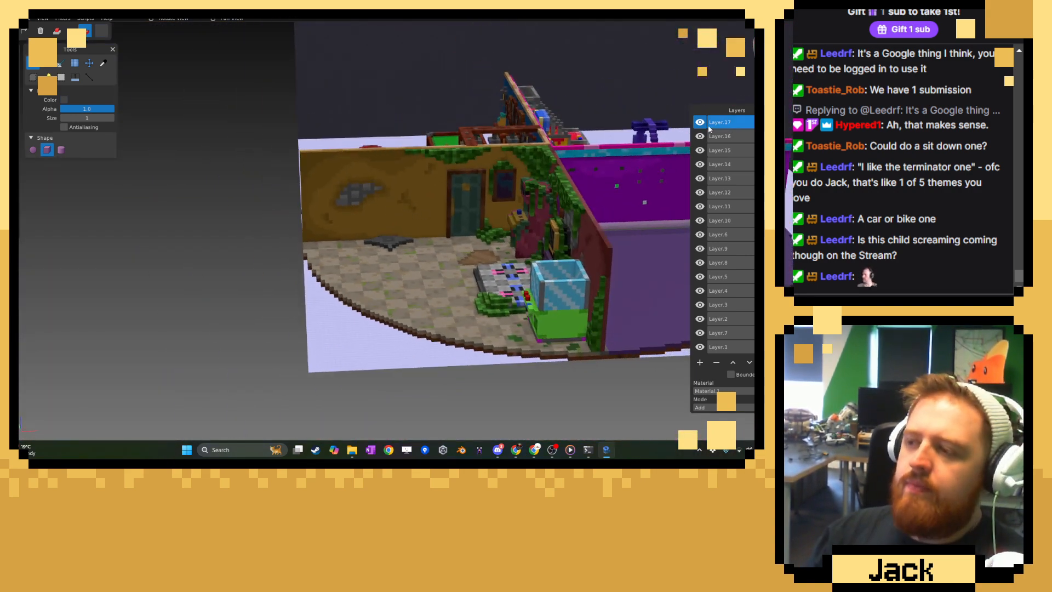
scroll(279, 244, "up", 5)
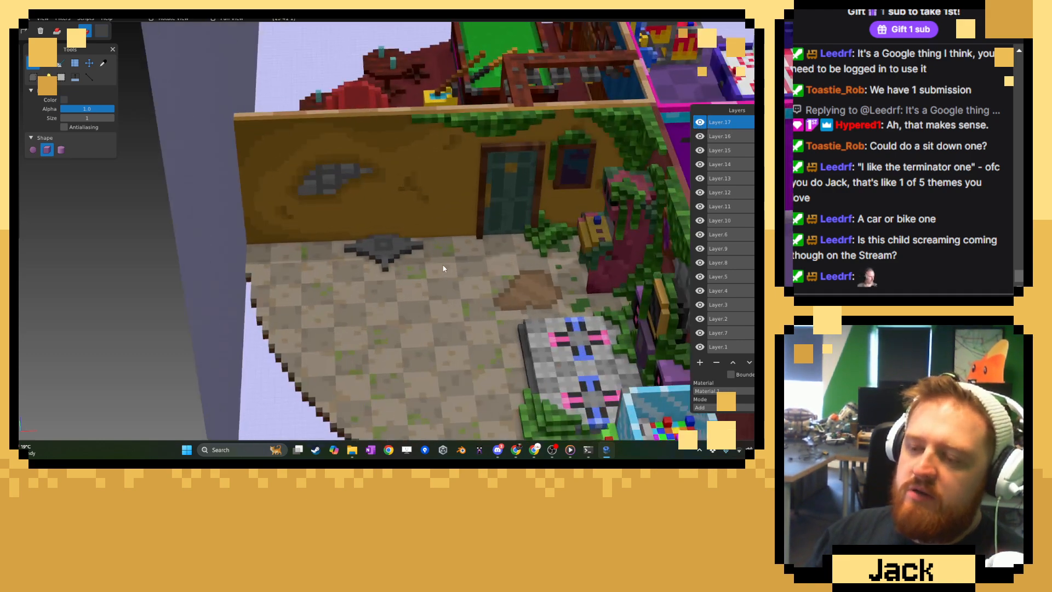
key("r")
left_click_drag(279, 244, 458, 282)
left_click(13, 83)
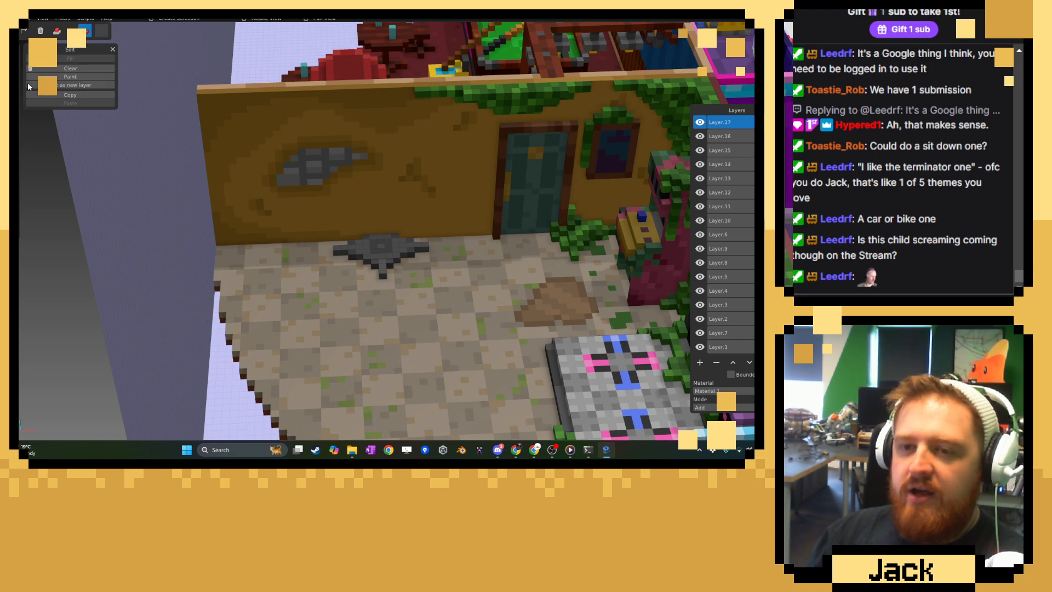
left_click(68, 85)
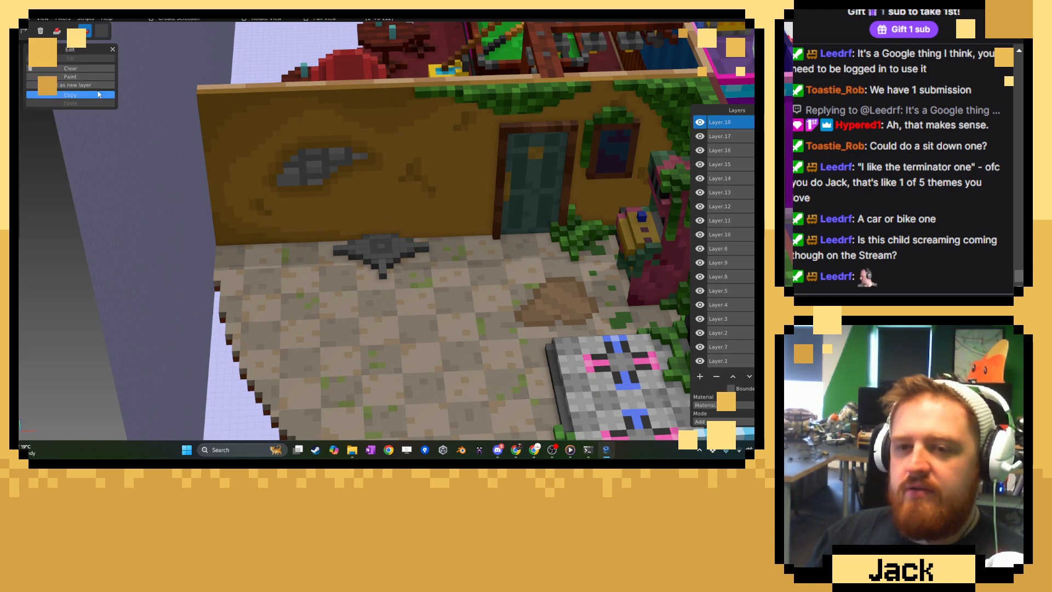
Move the new layer holding the grey base 3 voxels along X, towards the door.
left_click(13, 55)
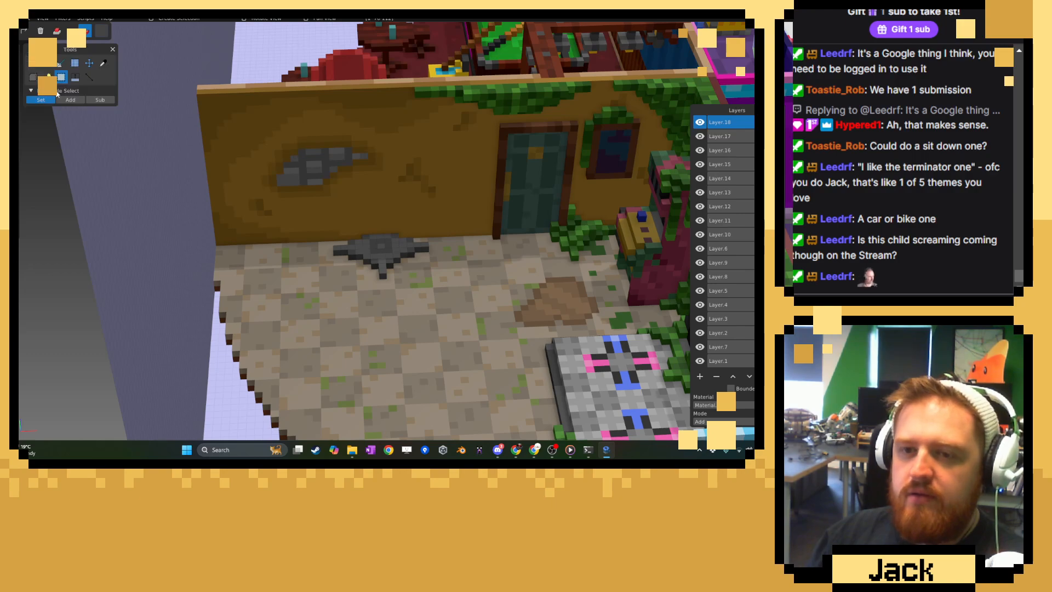
left_click(88, 63)
left_click_drag(440, 253, 461, 258)
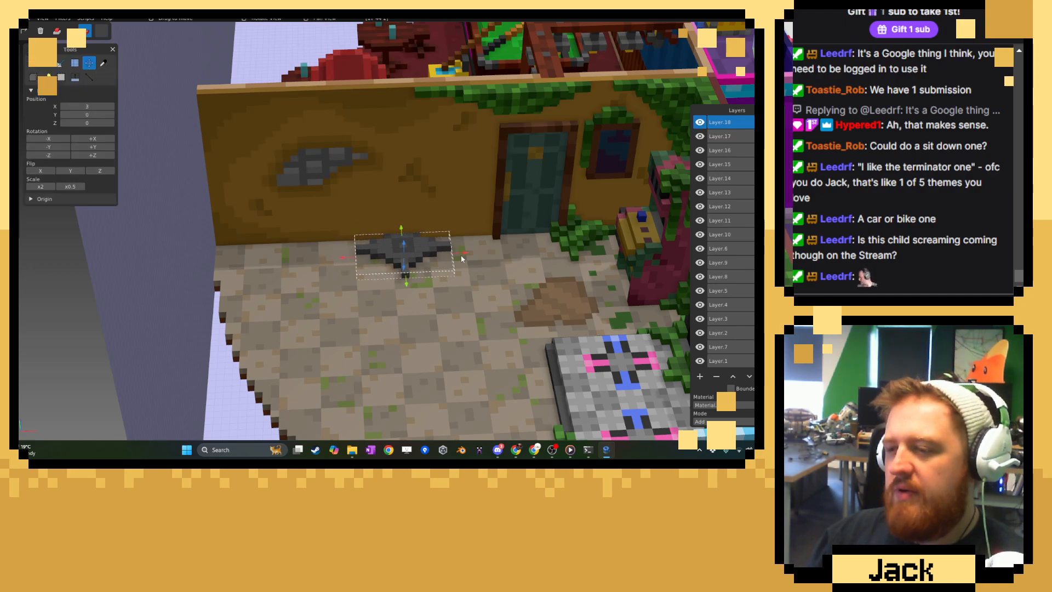
Paint alternating voxels in the centre square of the spiked base's top in a darker grey for a mottled look.
scroll(398, 211, "up", 5)
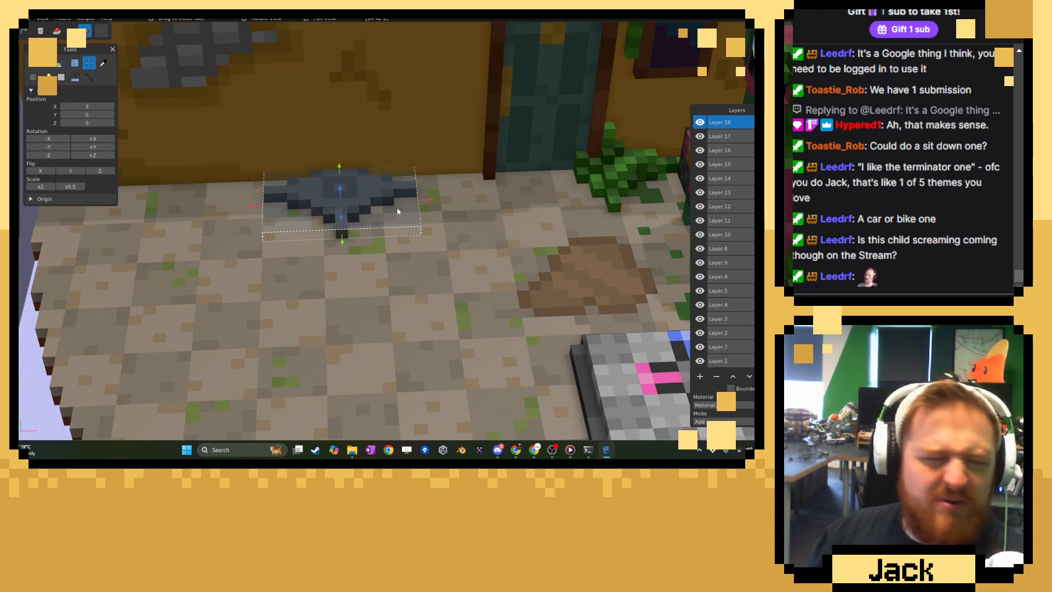
middle_click_drag(398, 208, 414, 211)
scroll(413, 216, "up", 5)
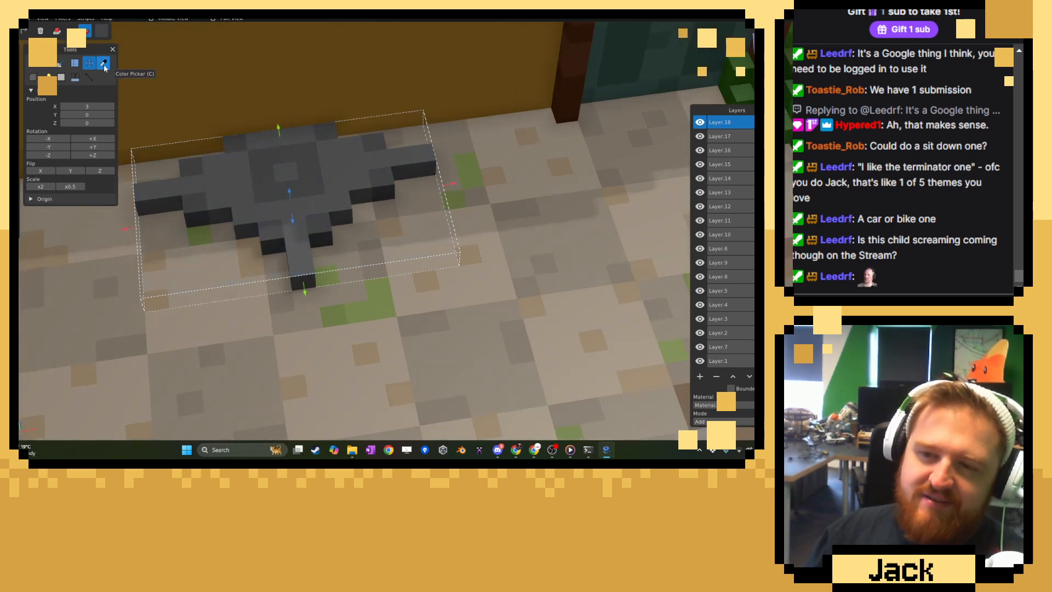
left_click(103, 64)
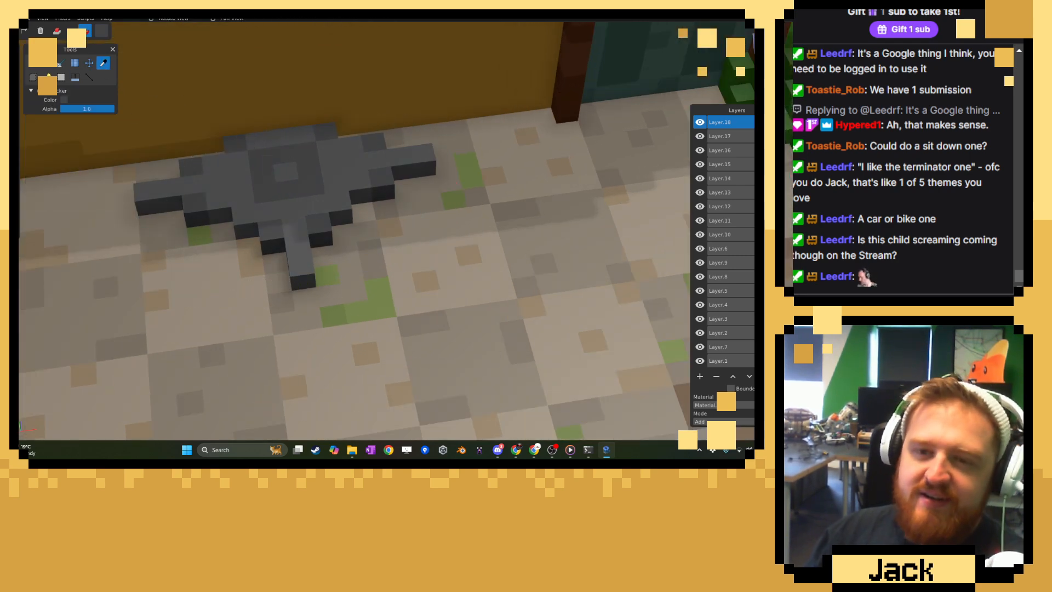
left_click(33, 63)
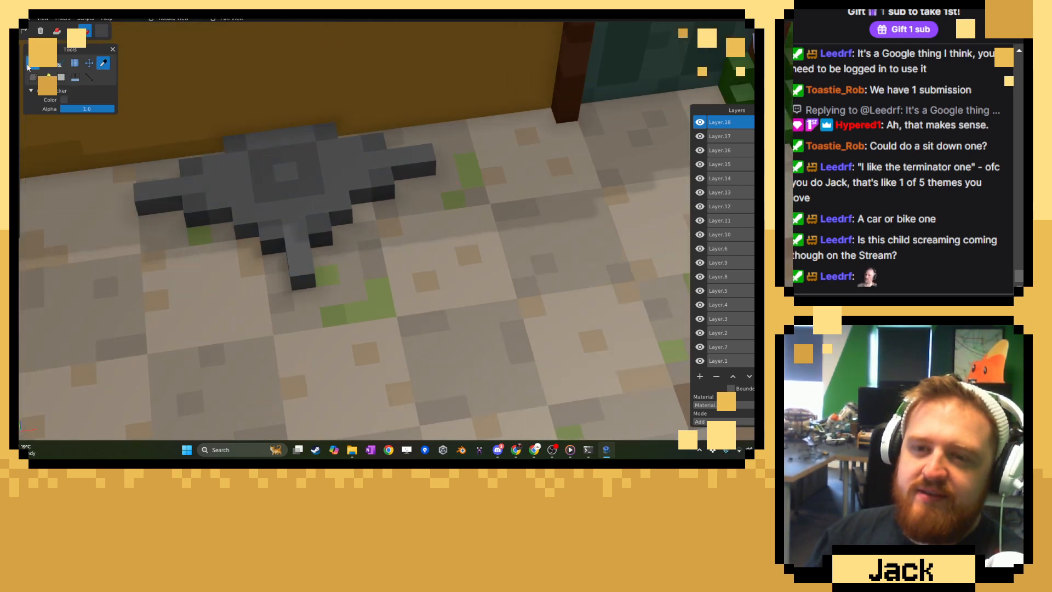
left_click(101, 31)
left_click(232, 157)
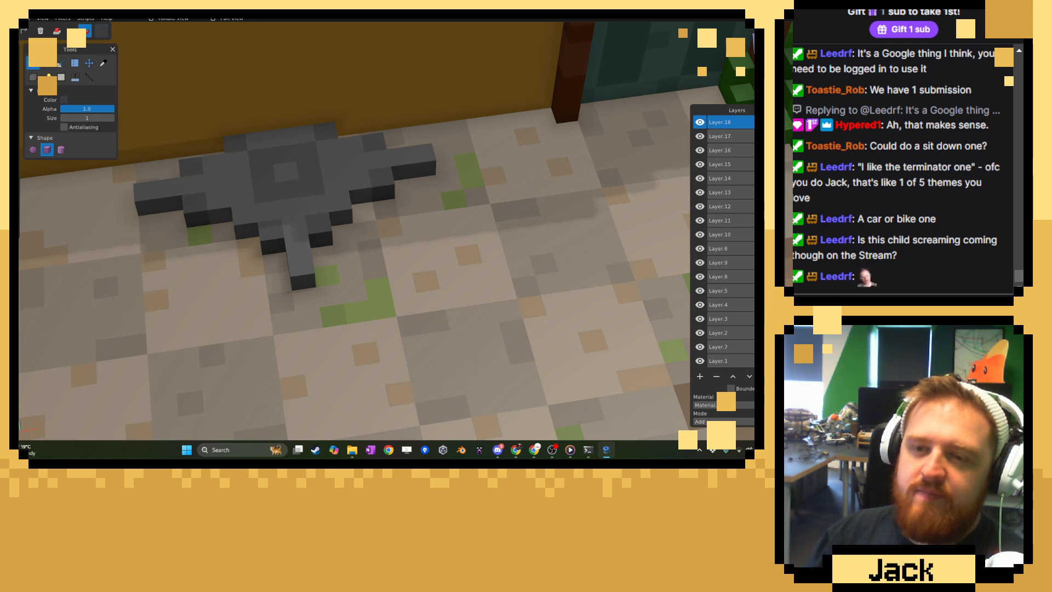
left_click(301, 183)
left_click(306, 153)
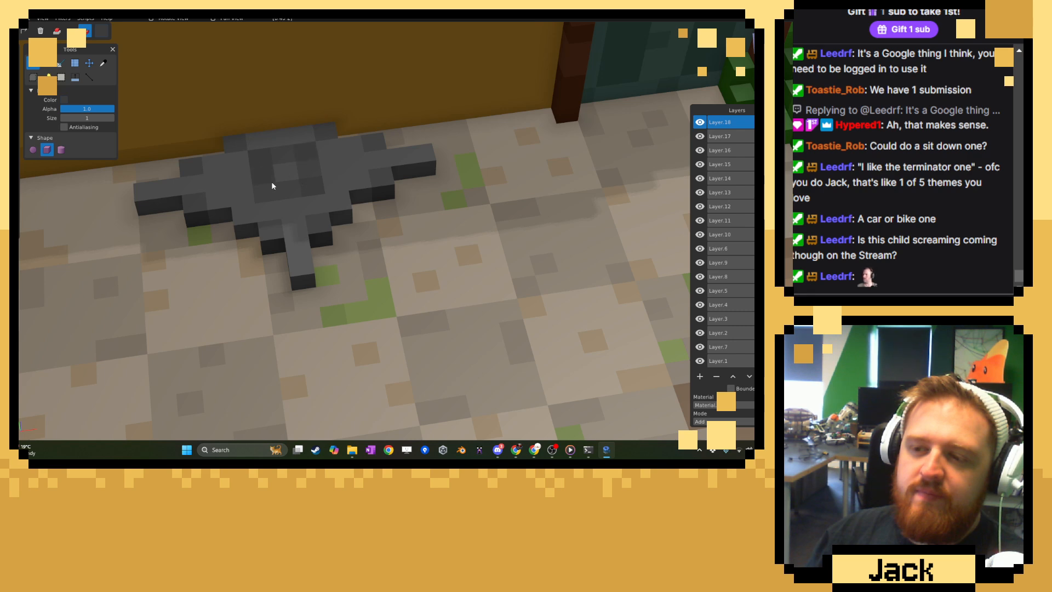
left_click(271, 190)
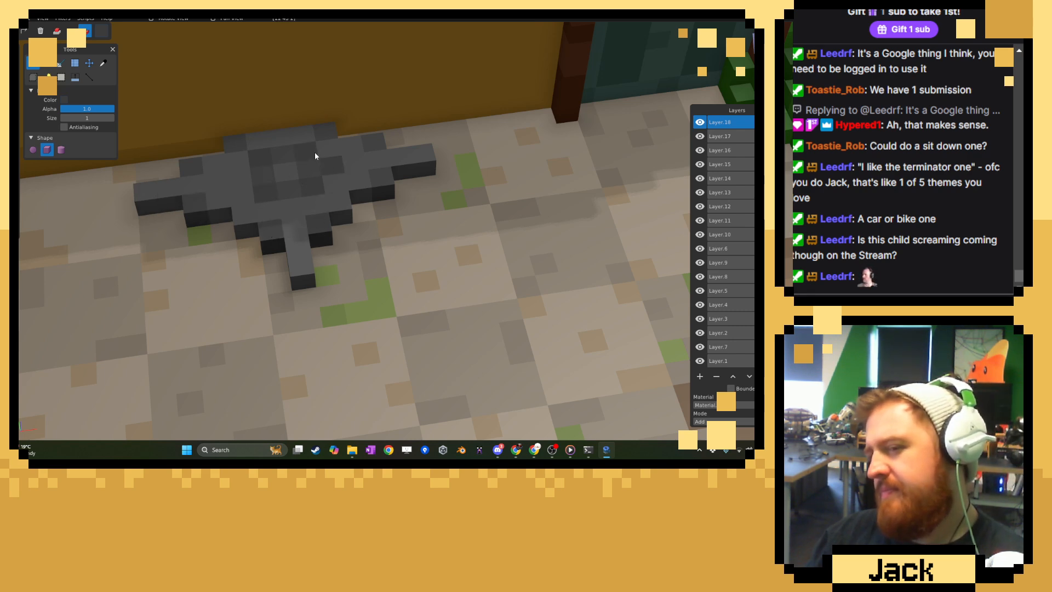
Sample and adjust a second grey shade and paint scattered voxels across the base's outer steps with it.
left_click(103, 62)
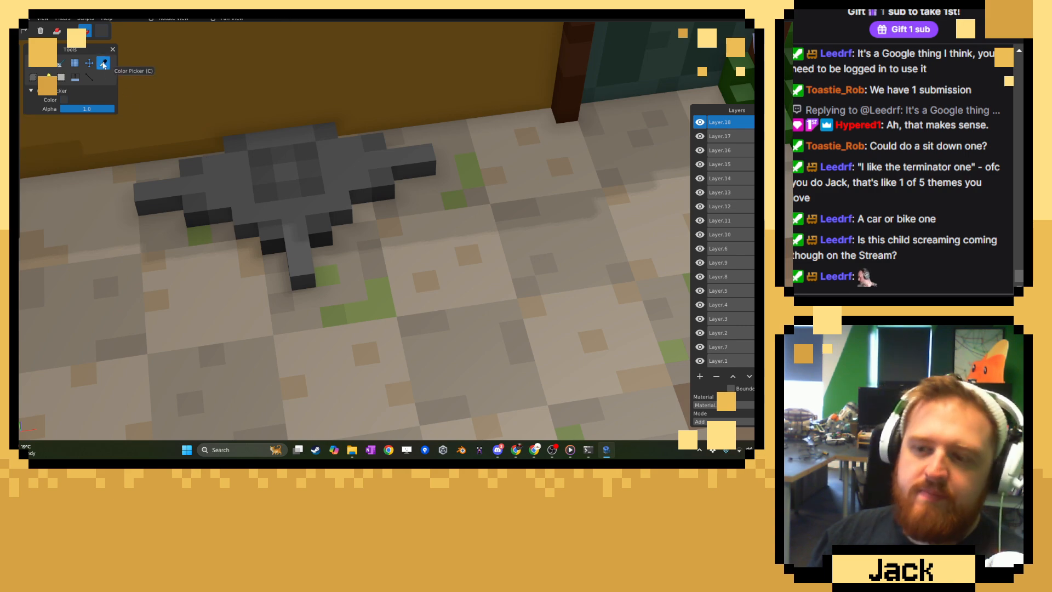
left_click(103, 32)
left_click(236, 80)
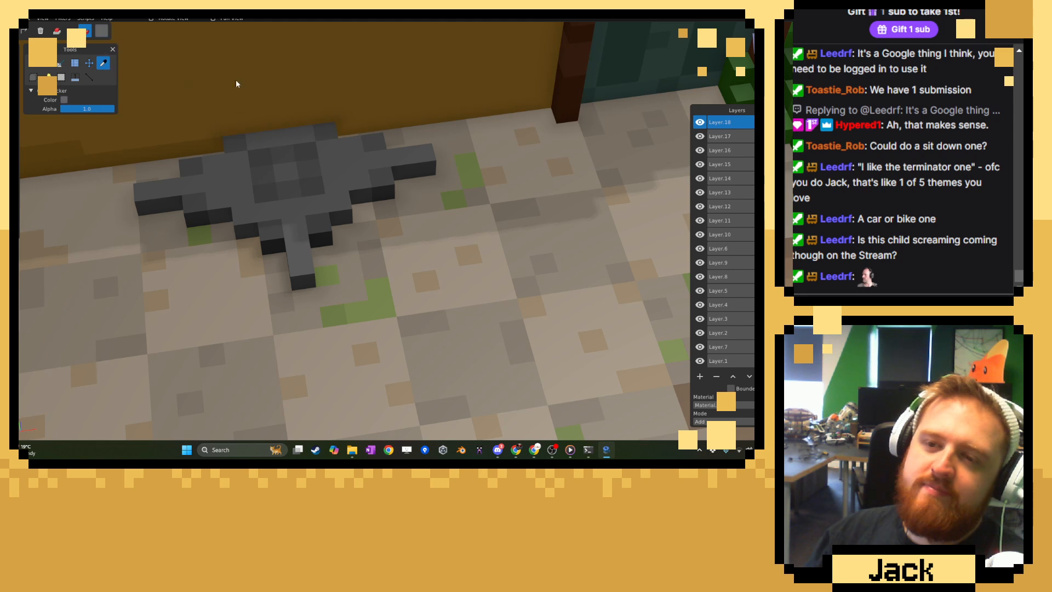
left_click(34, 64)
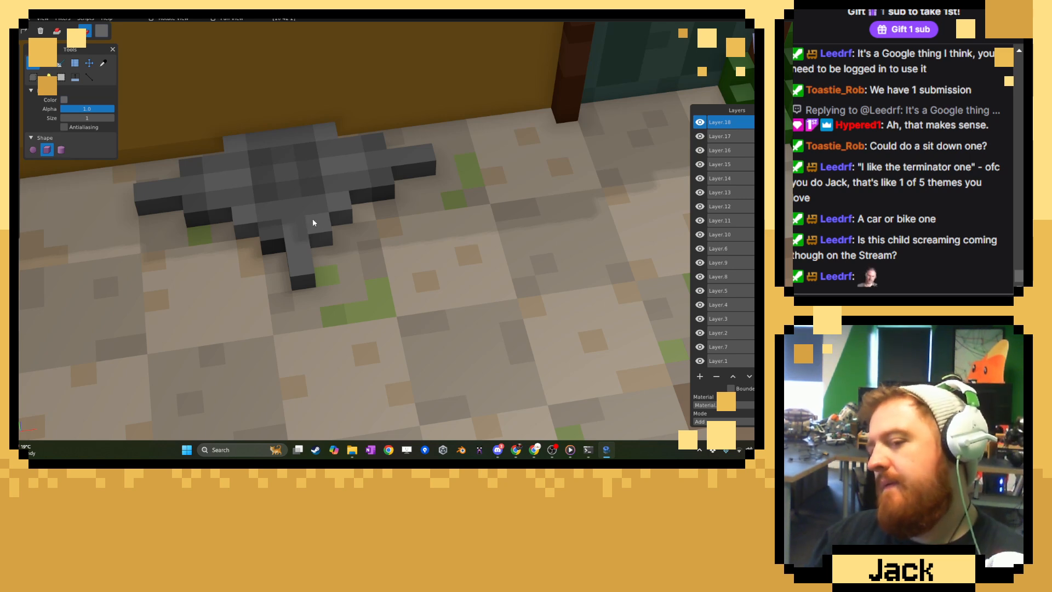
scroll(298, 214, "down", 5)
scroll(347, 200, "up", 5)
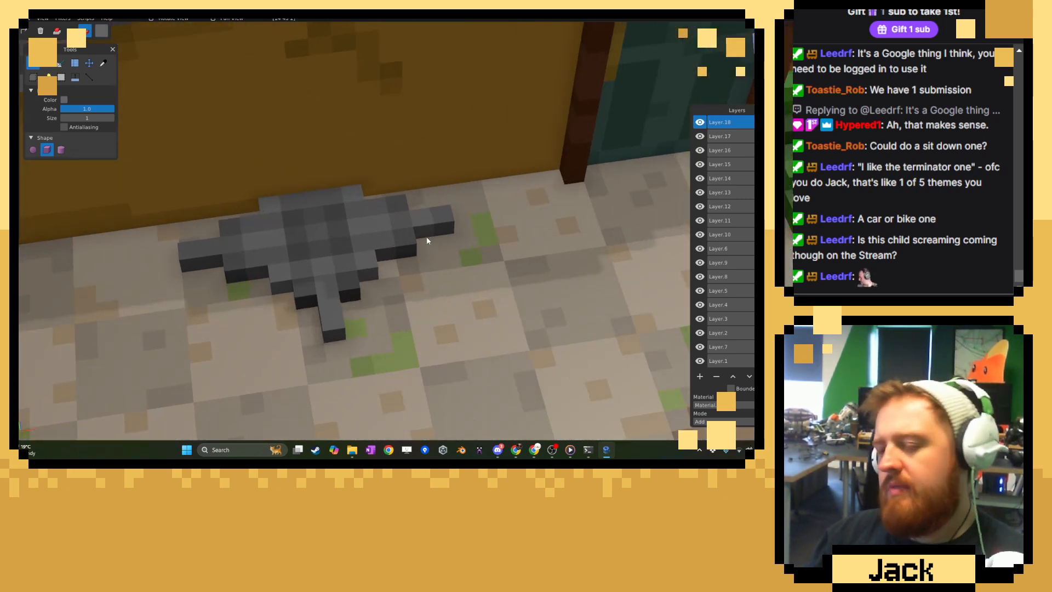
Add a one-voxel-high square ring in sampled dark greys around the centre of the spiked base, leaving the middle open.
left_click(103, 64)
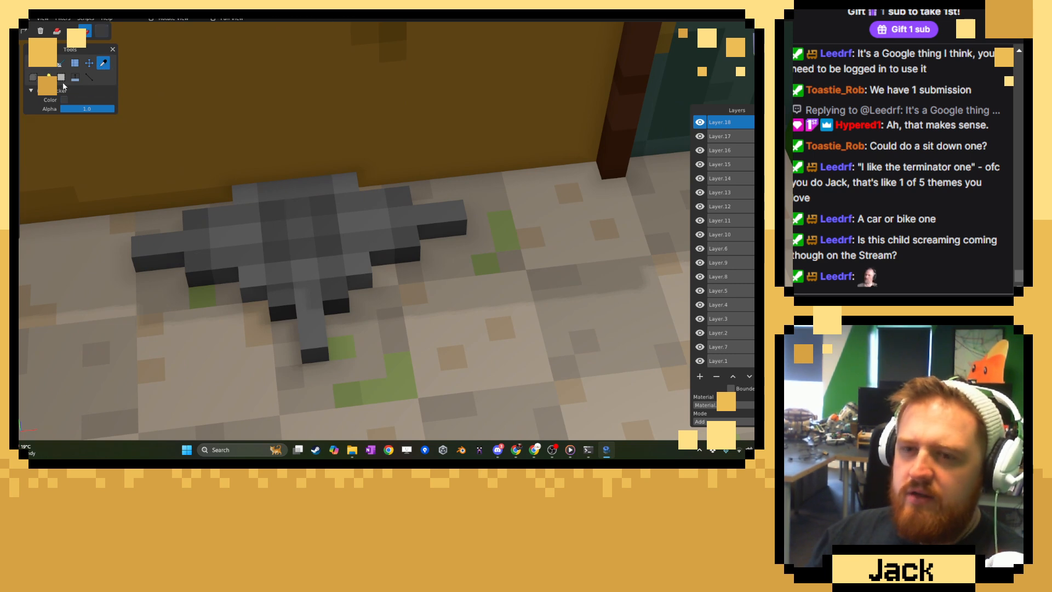
left_click(39, 66)
left_click(57, 31)
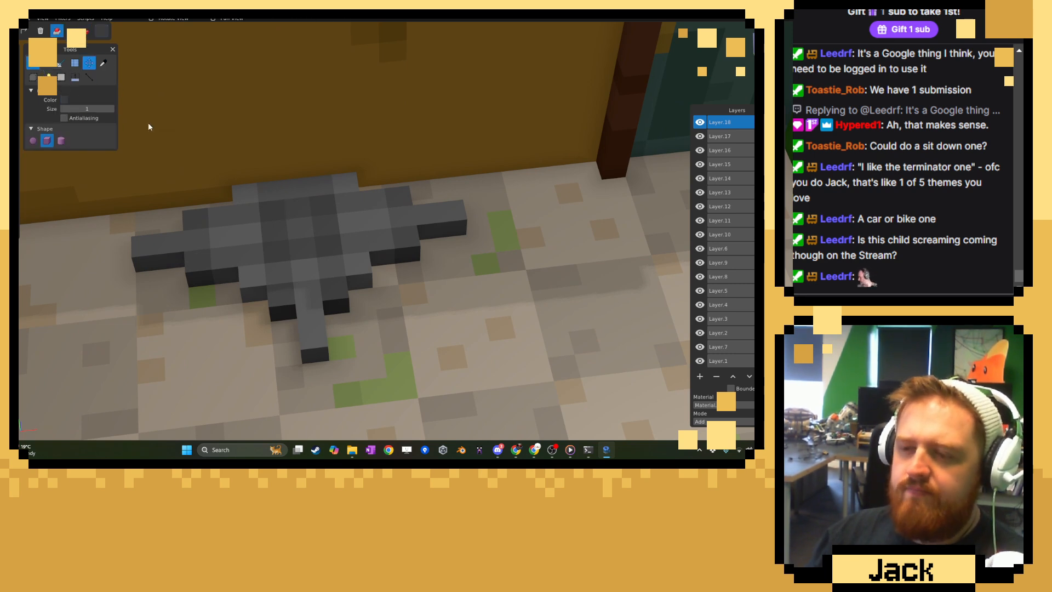
left_click(319, 241)
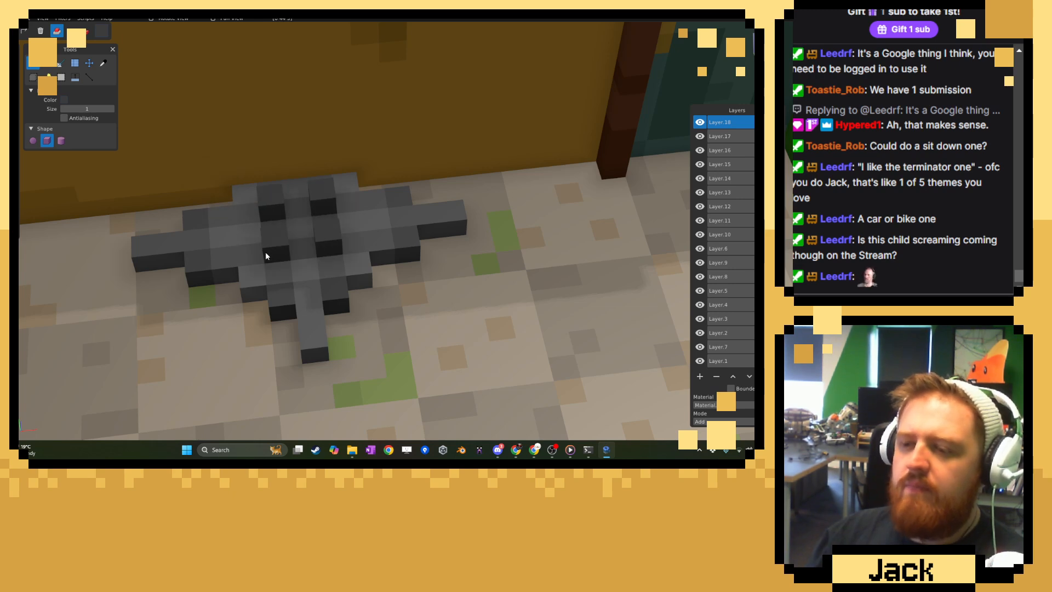
left_click(103, 64)
middle_click_drag(312, 190, 316, 230)
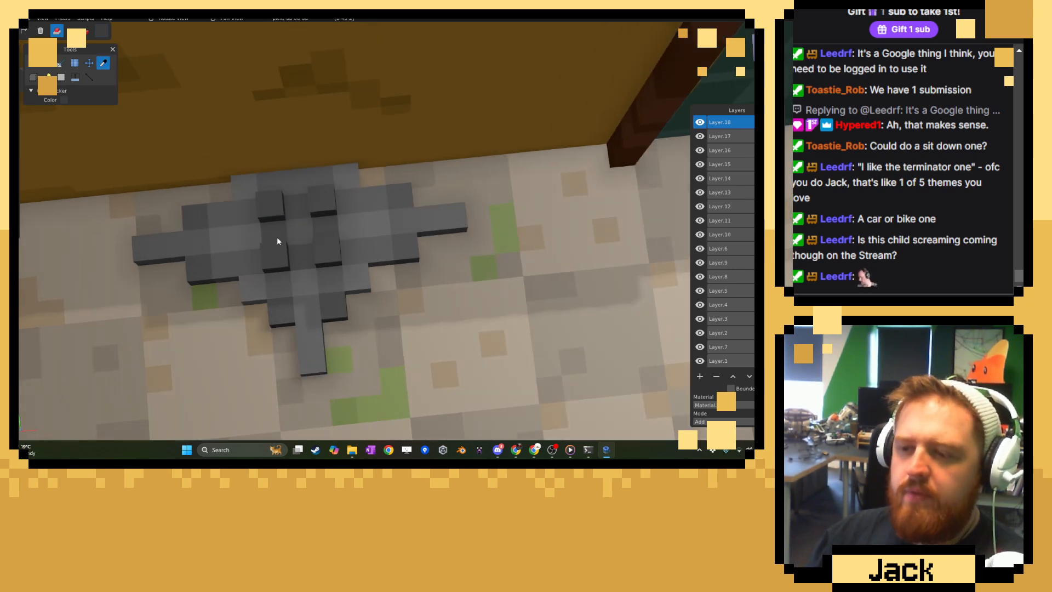
key("b")
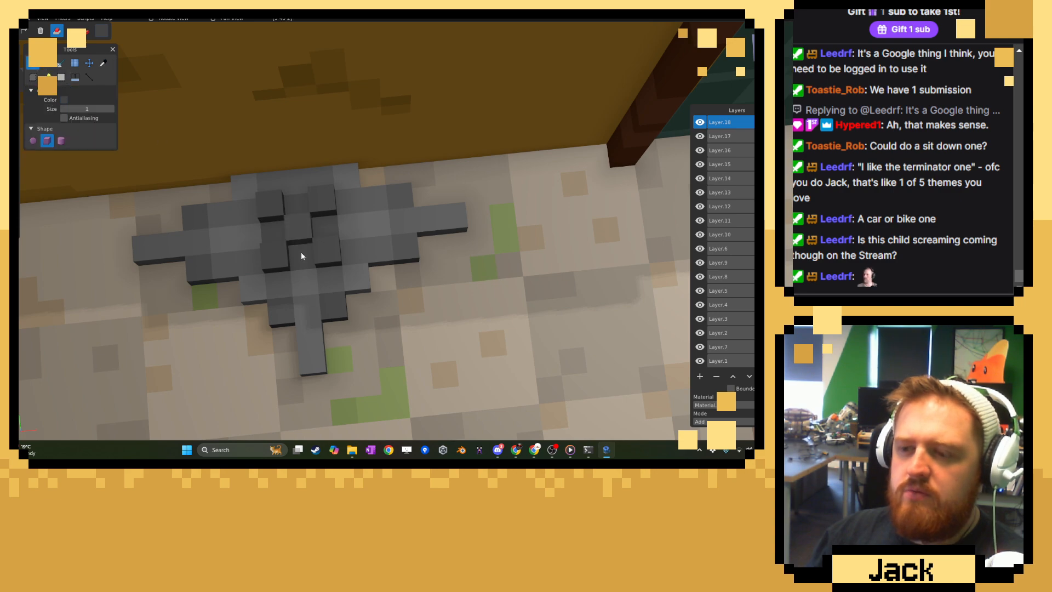
middle_click_drag(304, 251, 400, 265)
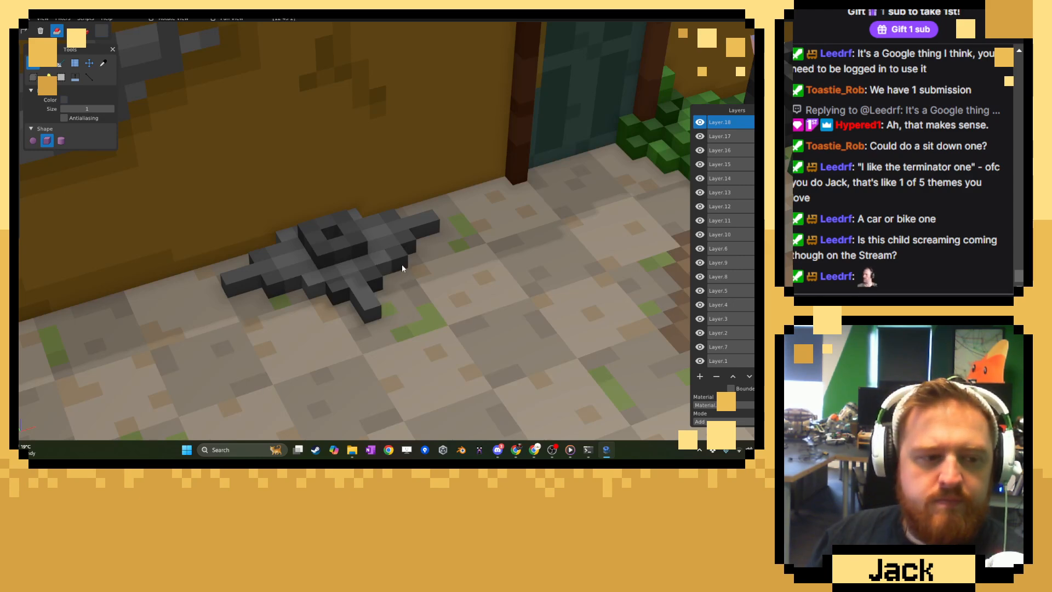
scroll(305, 301, "up", 2)
scroll(304, 301, "up", 1)
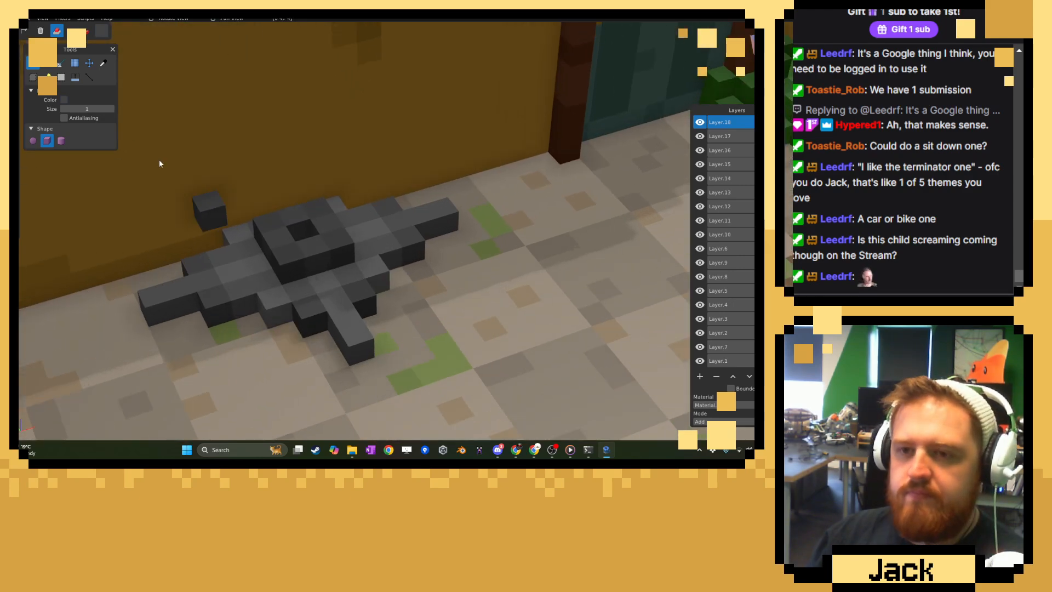
Extrude the top of the raised ring upward by 6 voxels to form a hollow column.
left_click(76, 77)
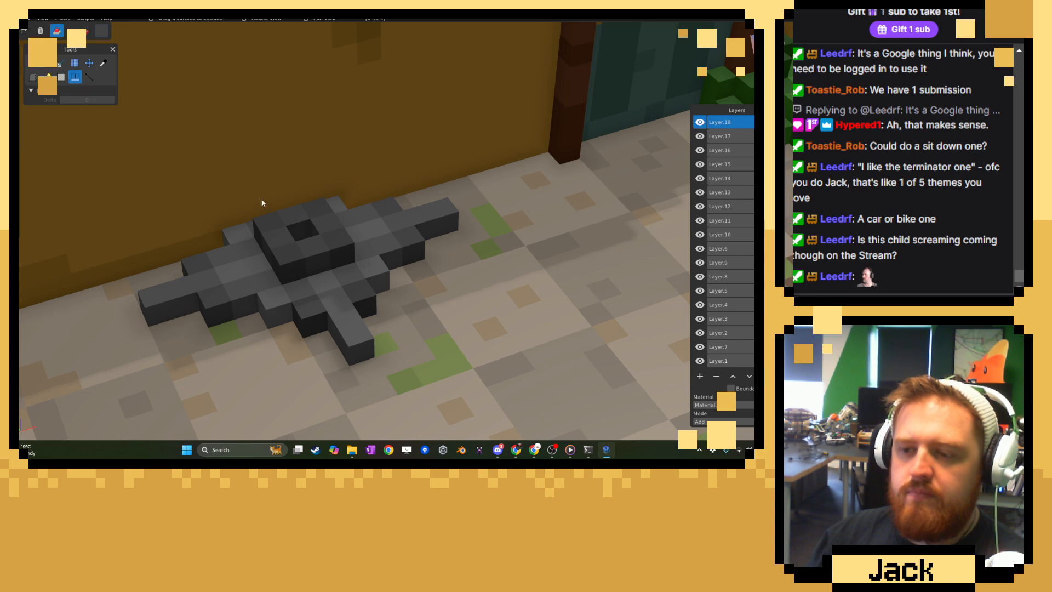
left_click_drag(274, 241, 285, 88)
scroll(373, 281, "down", 8)
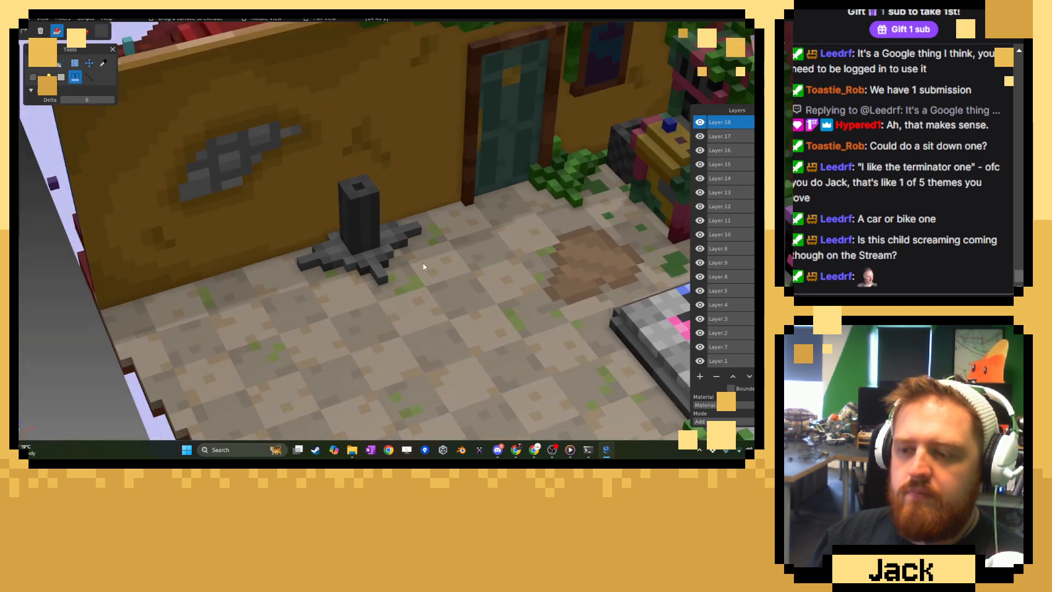
mouse_move(425, 265)
middle_mouse_down()
mouse_move(321, 232)
mouse_move(423, 253)
middle_mouse_up()
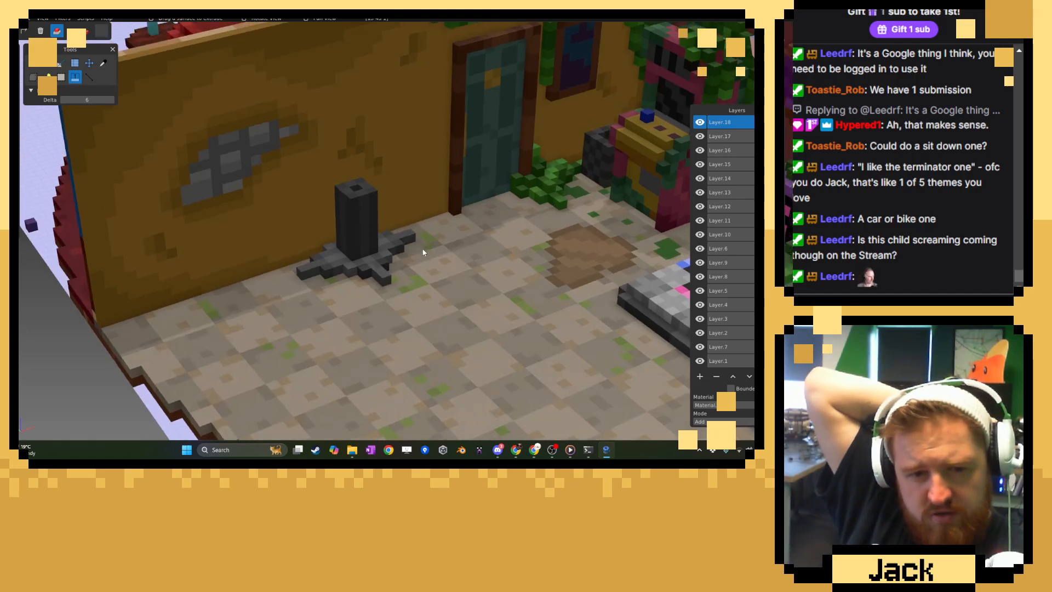
middle_click_drag(424, 252, 504, 207)
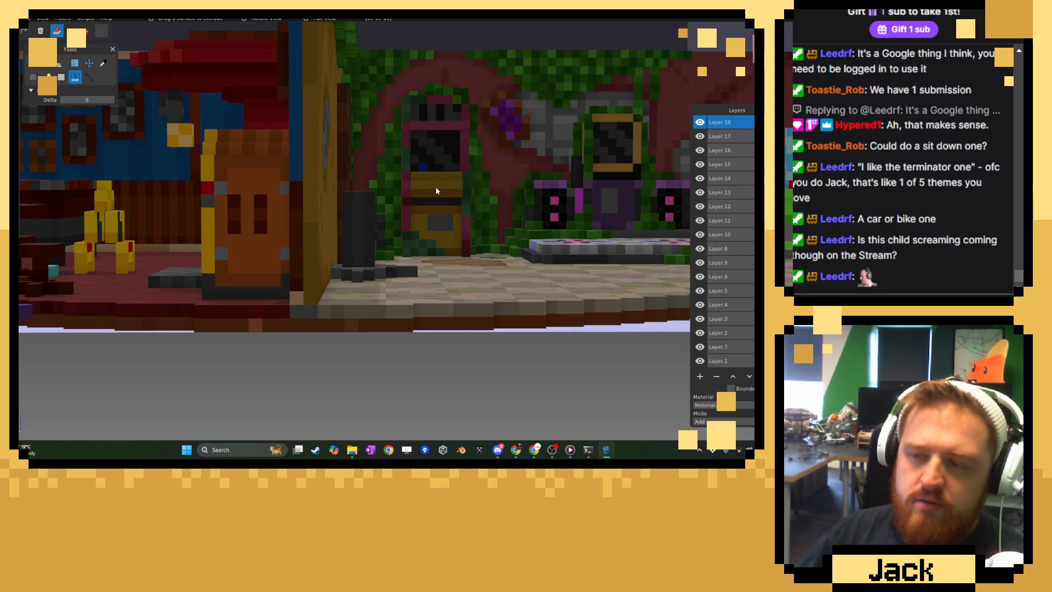
middle_click_drag(442, 172, 379, 230)
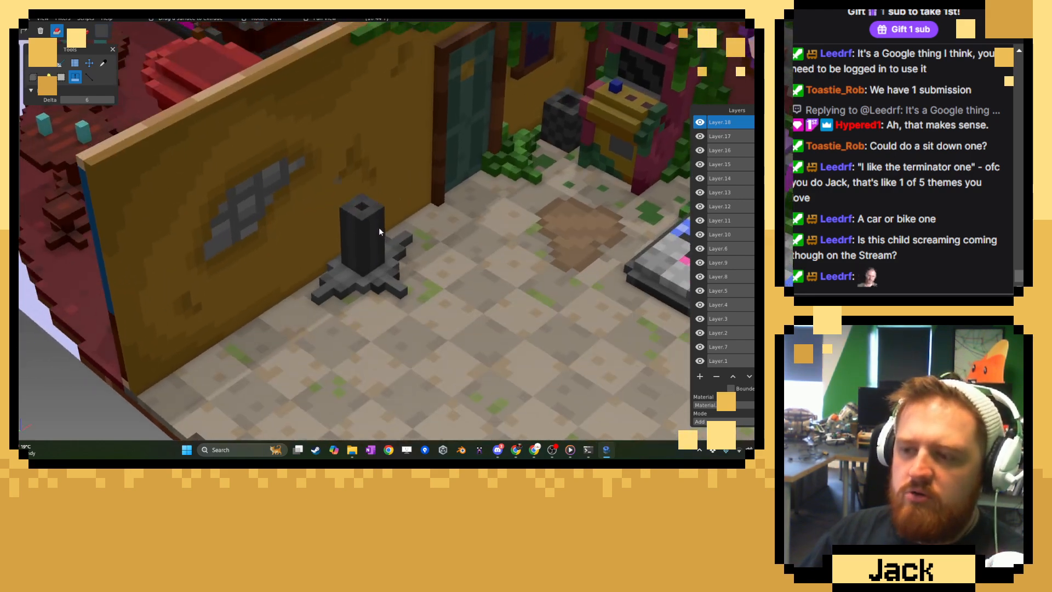
Extrude the top of the column upward by 2 more voxels.
scroll(379, 227, "up", 4)
left_click_drag(362, 199, 363, 181)
scroll(523, 199, "down", 5)
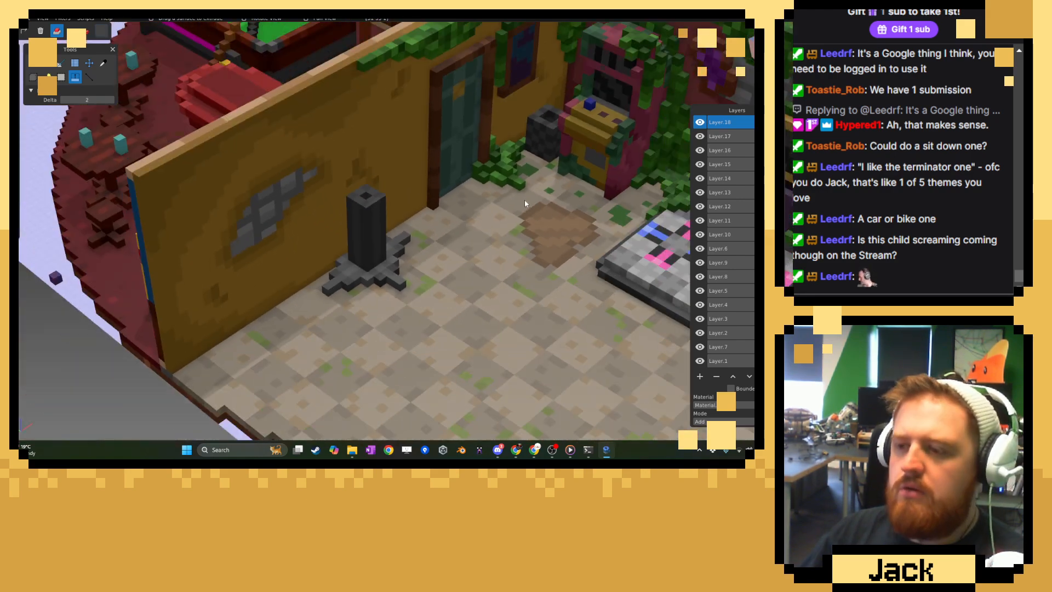
middle_click_drag(524, 199, 473, 298)
scroll(474, 299, "up", 5)
right_click_drag(433, 273, 342, 241)
middle_click_drag(342, 240, 329, 263)
scroll(329, 262, "up", 3)
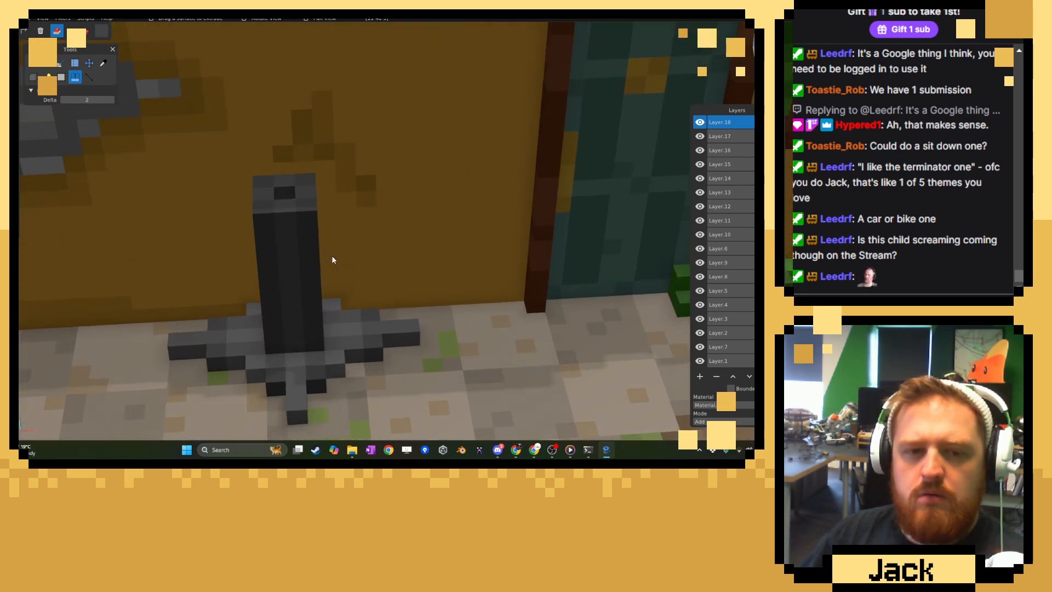
Change the colour to dark purple and draw a box-shaped cap covering the top of the grey column.
left_click(104, 62)
left_click(102, 31)
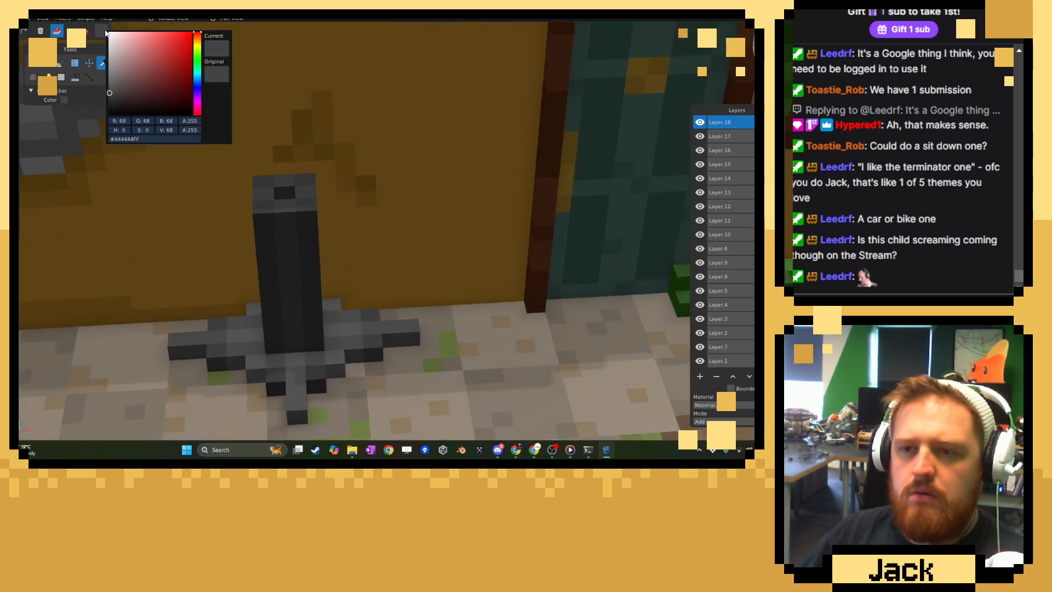
left_click_drag(197, 92, 142, 87)
left_click(92, 116)
left_click(48, 63)
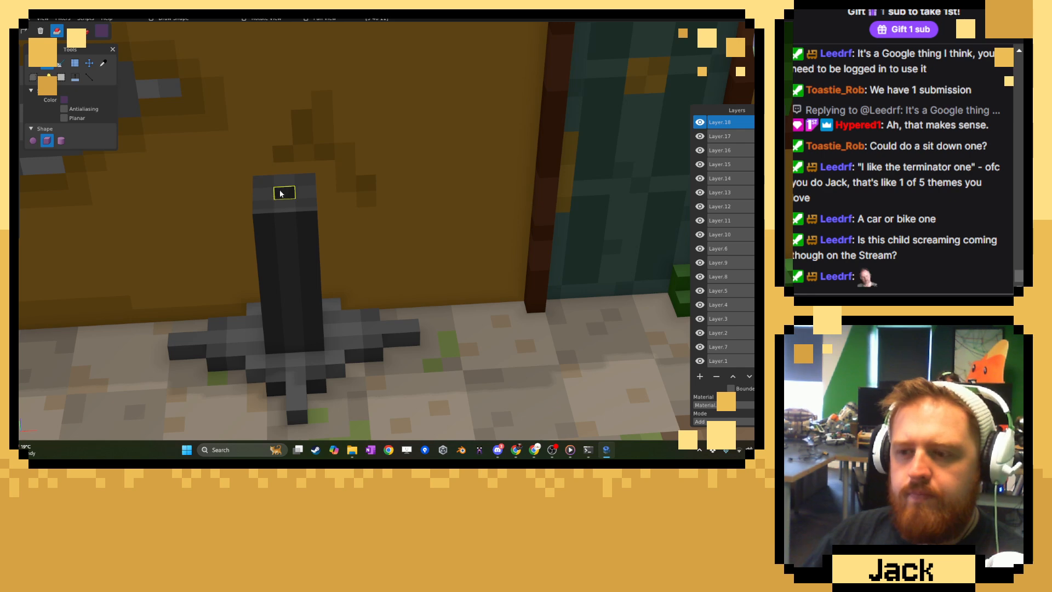
middle_click_drag(282, 191, 316, 194)
mouse_move(285, 204)
left_mouse_down()
mouse_move(322, 196)
mouse_move(290, 210)
mouse_move(314, 200)
mouse_move(301, 218)
mouse_move(326, 215)
left_mouse_up()
middle_click_drag(326, 215, 444, 189)
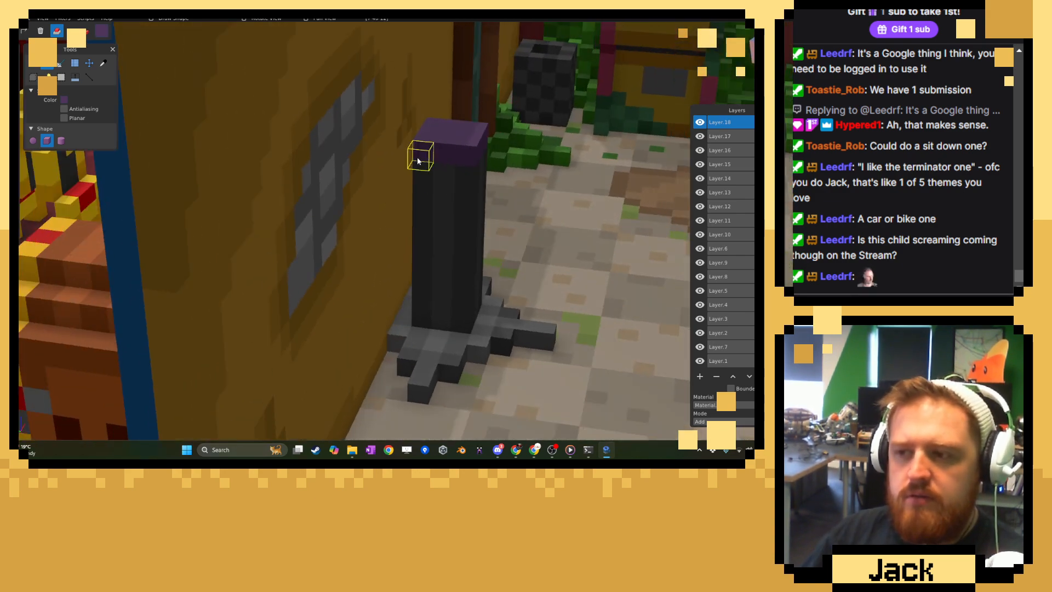
Extend the purple cap in both directions along the wall into a long, one-voxel-thick top, redoing the end that overhangs the column.
left_click_drag(456, 170, 434, 198)
middle_click_drag(434, 199, 404, 269)
scroll(405, 269, "up", 4)
scroll(405, 269, "up", 2)
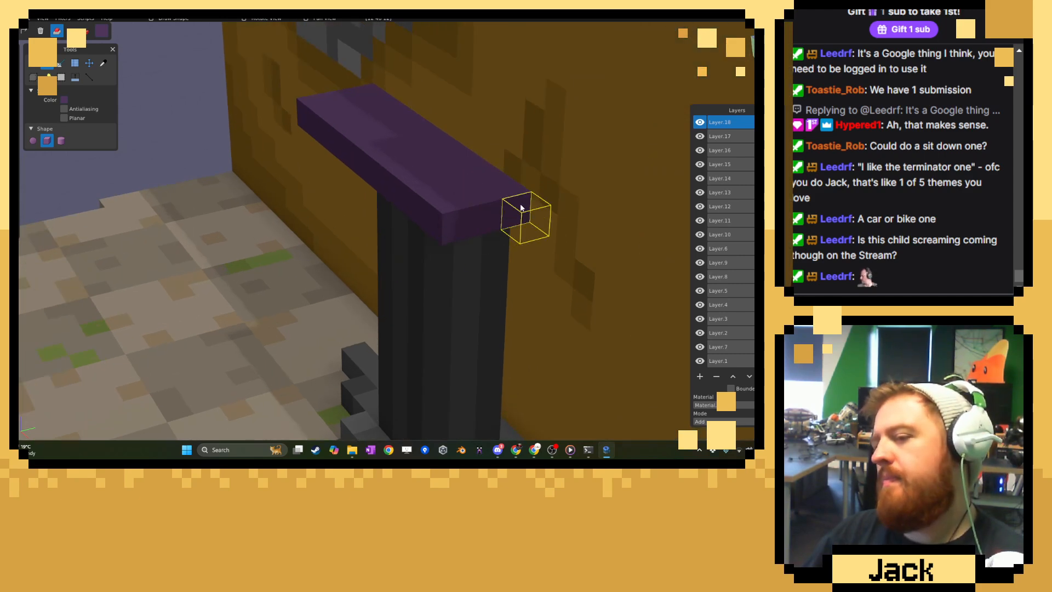
key("ctrl+z")
mouse_move(507, 213)
left_mouse_down()
mouse_move(498, 213)
mouse_move(509, 231)
mouse_move(489, 259)
left_mouse_up()
left_click(537, 224)
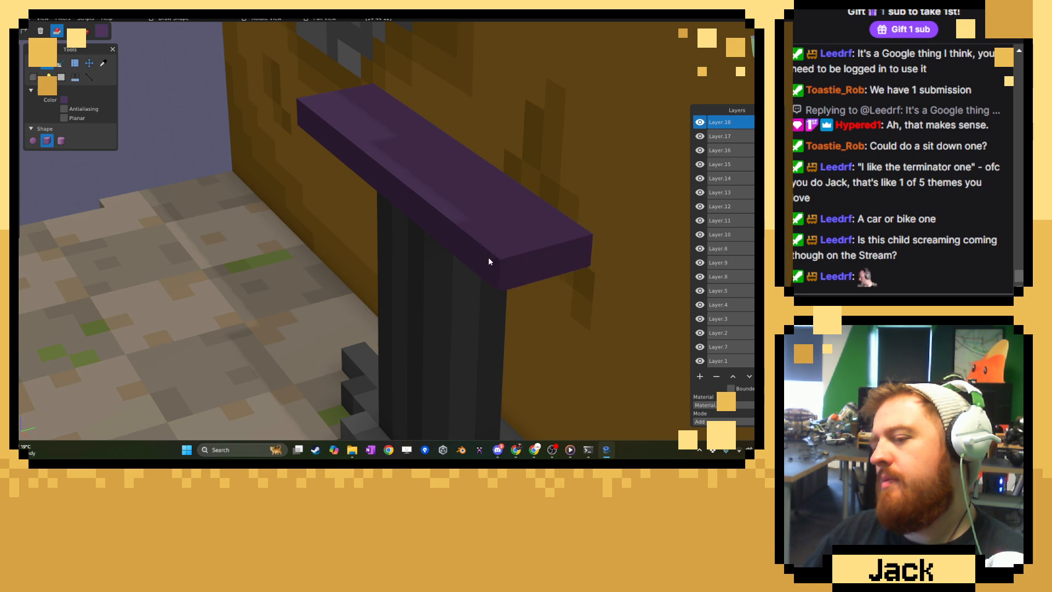
left_click(561, 244)
left_click(580, 254)
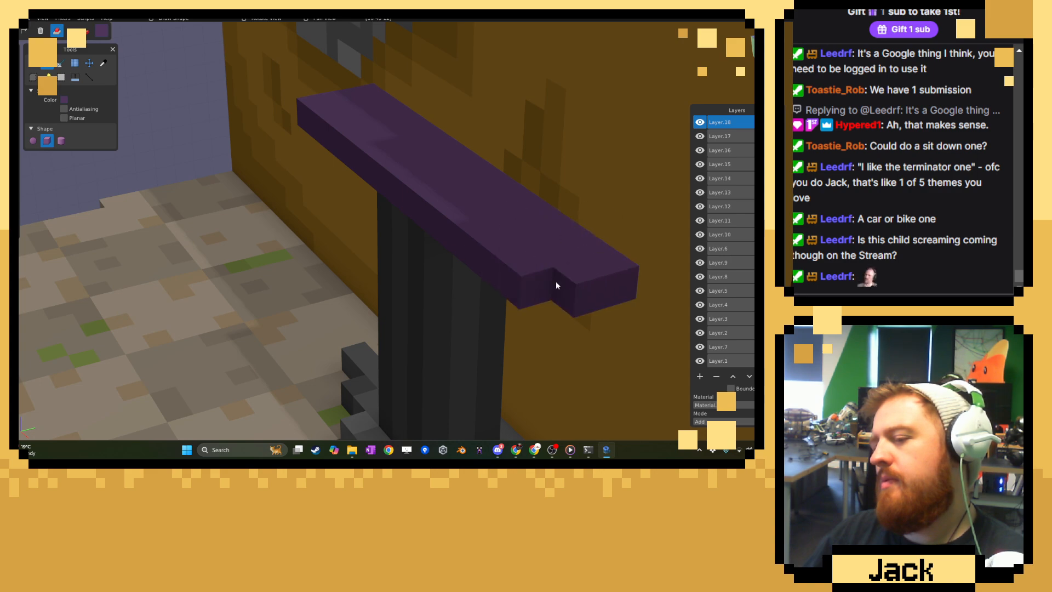
Review the purple-topped stand within the whole room and check the arcade machine reference images in the browser.
scroll(466, 271, "down", 10)
middle_click_drag(451, 271, 514, 245)
scroll(499, 252, "down", 10)
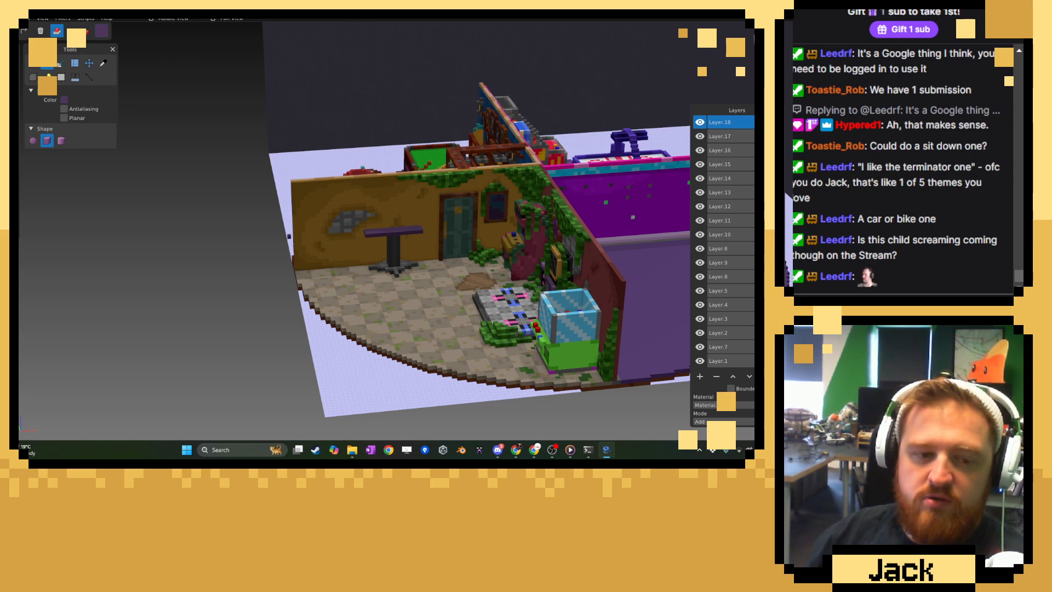
key("alt+Tab")
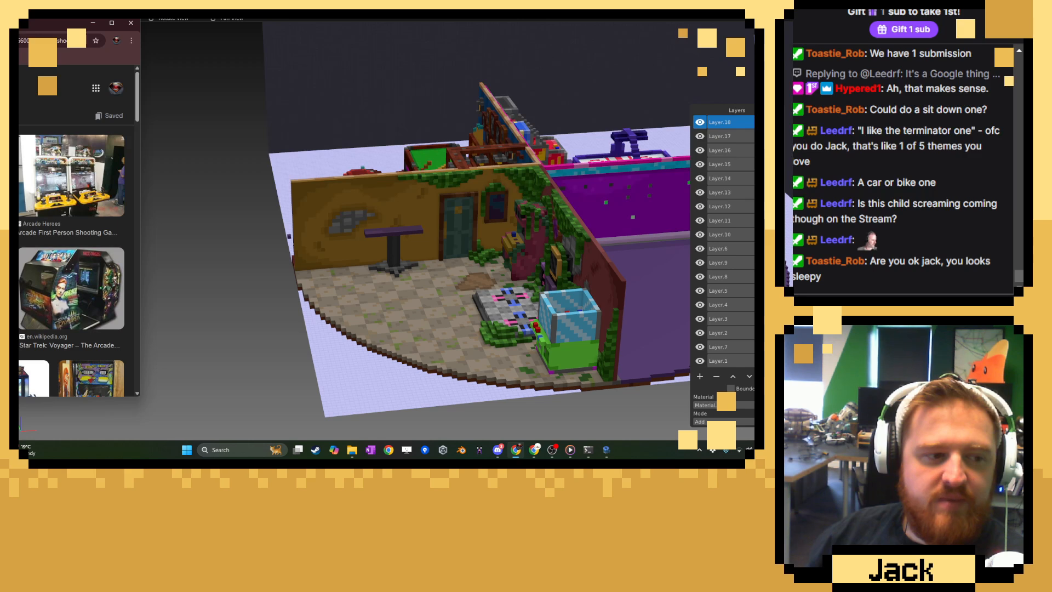
key("alt+Tab")
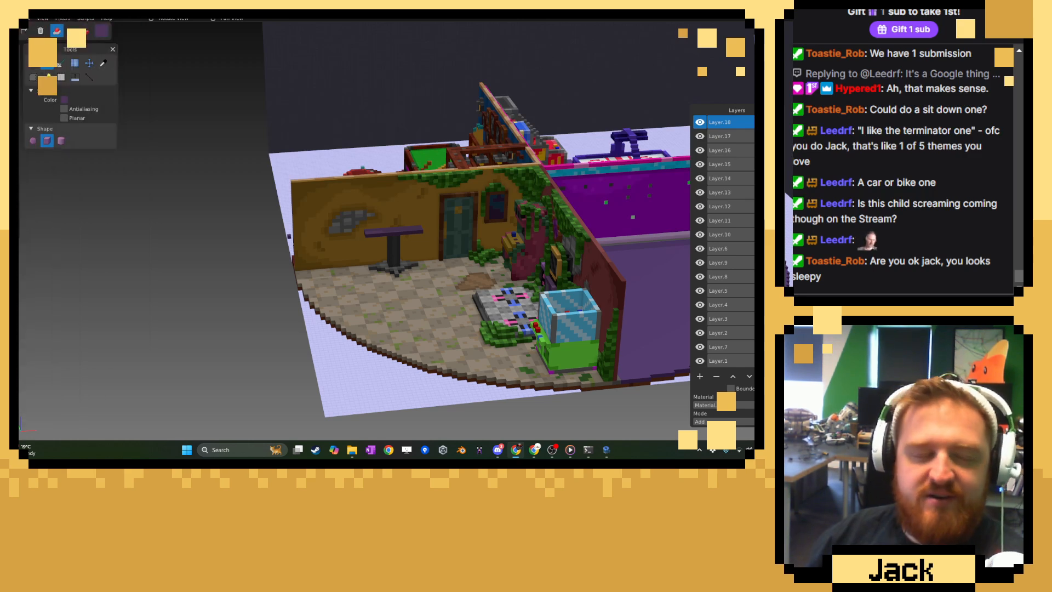
scroll(363, 241, "up", 5)
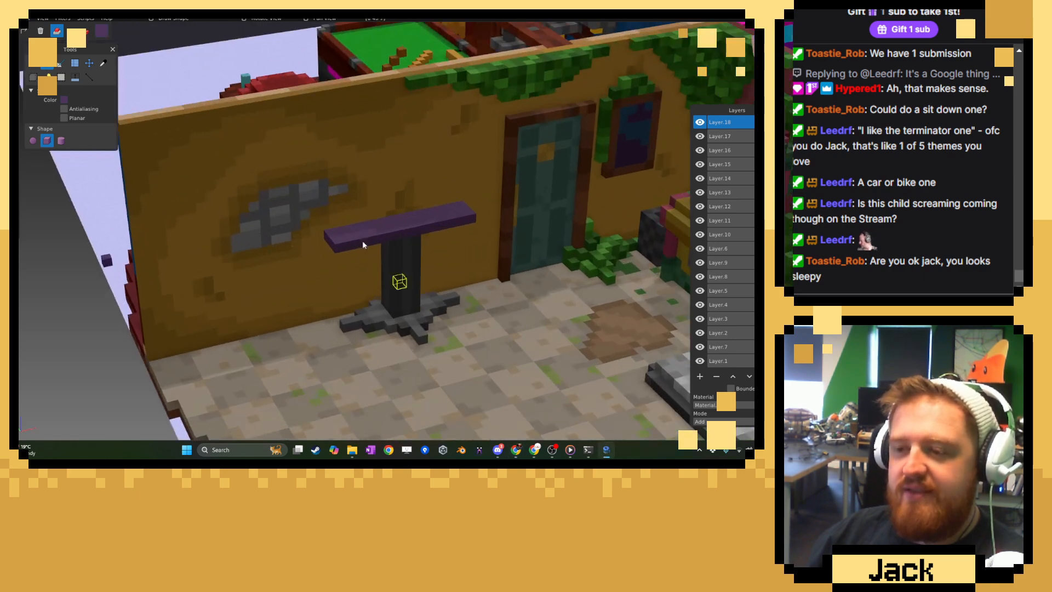
Deepen the purple top by adding one row of voxels along its full front edge.
scroll(363, 241, "up", 3)
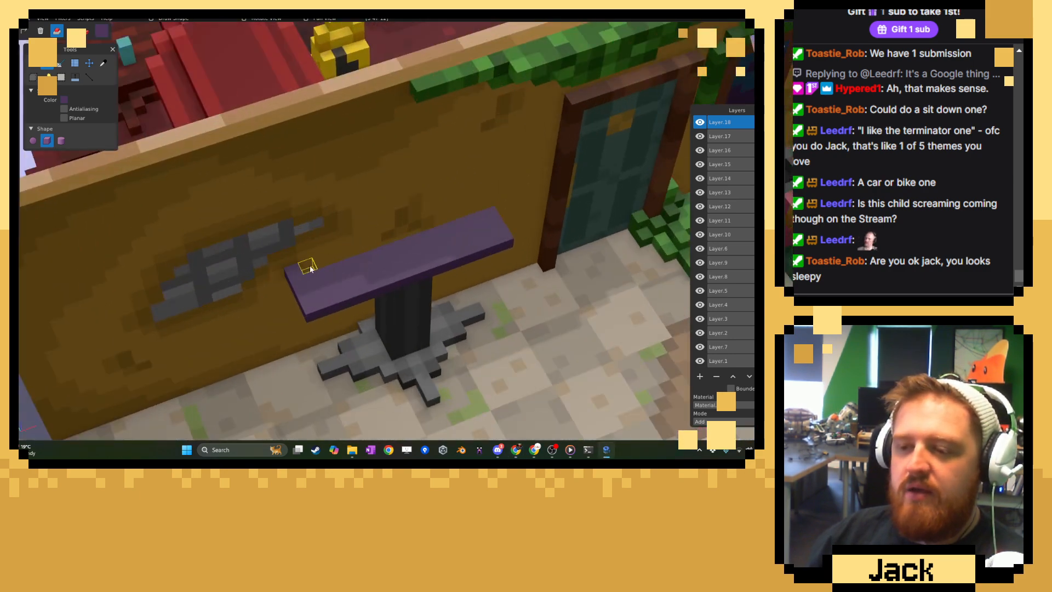
scroll(296, 271, "up", 3)
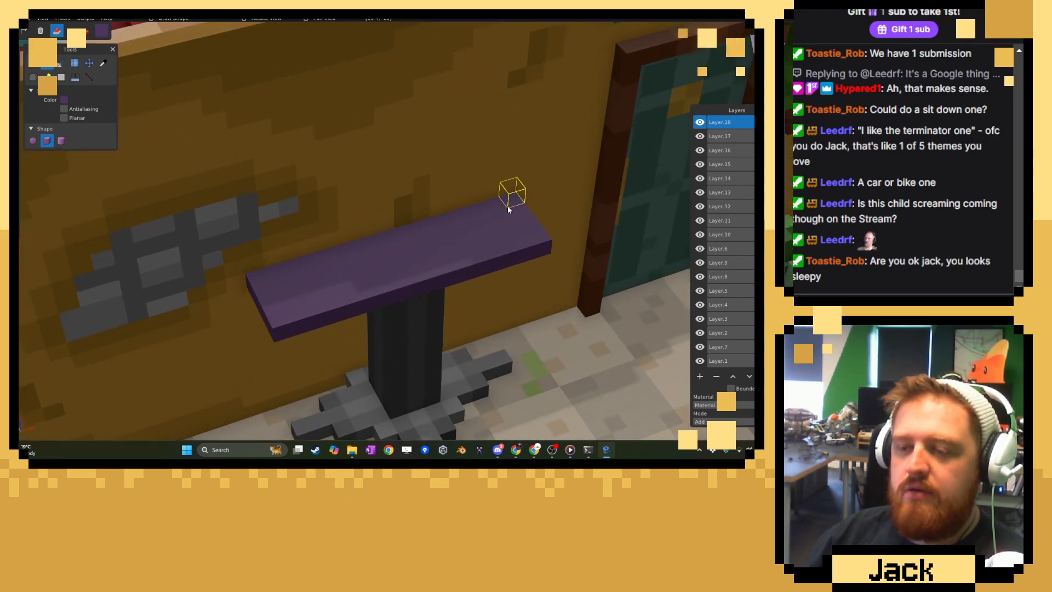
middle_click_drag(339, 267, 318, 263)
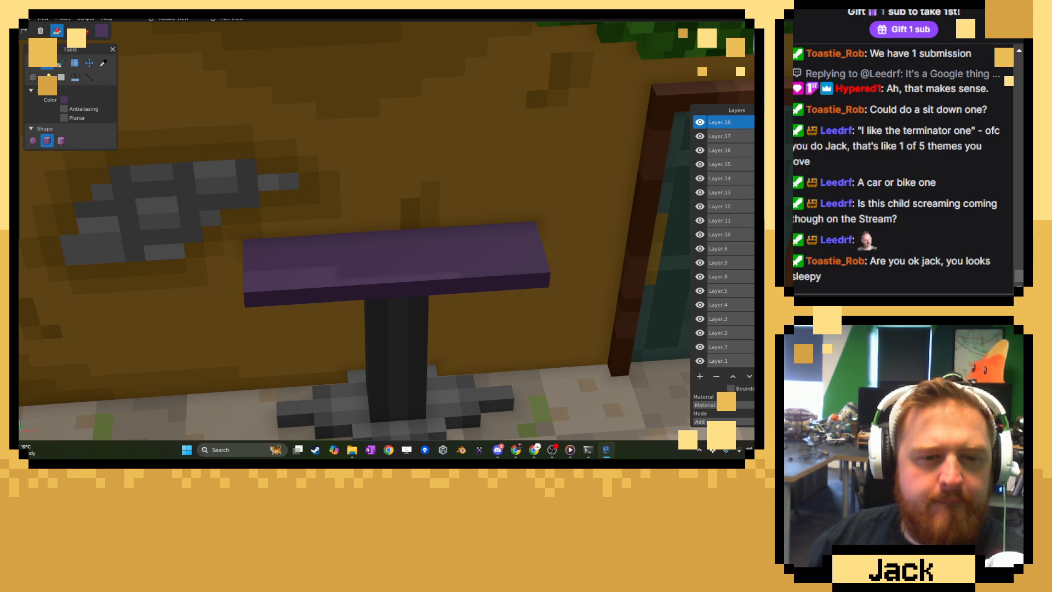
left_click(515, 450)
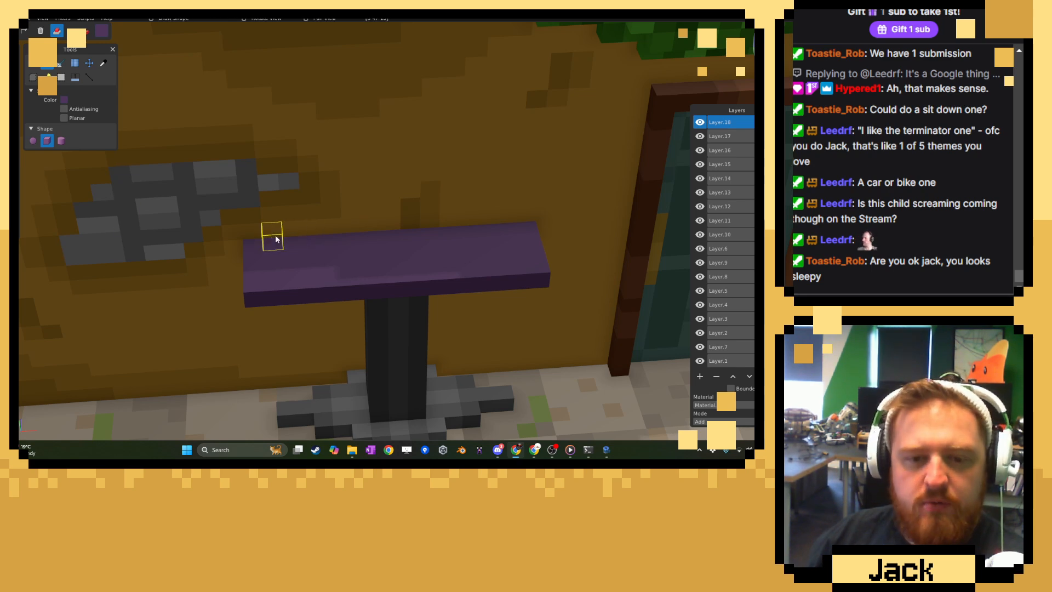
right_click_drag(275, 234, 492, 212)
middle_click_drag(491, 212, 266, 245)
scroll(269, 250, "up", 3)
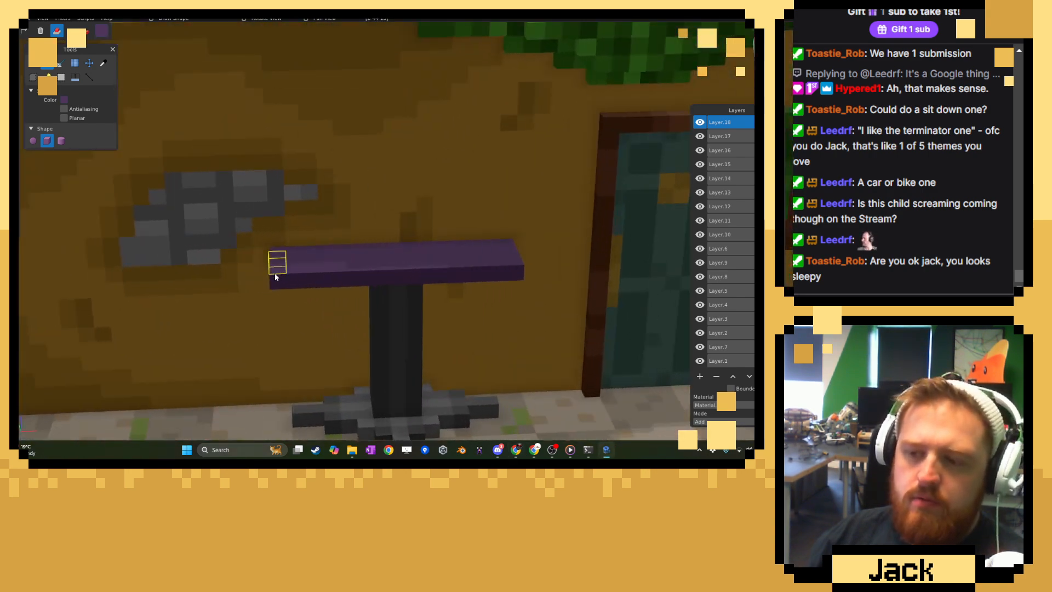
left_click(275, 279)
left_click_drag(389, 279, 512, 277)
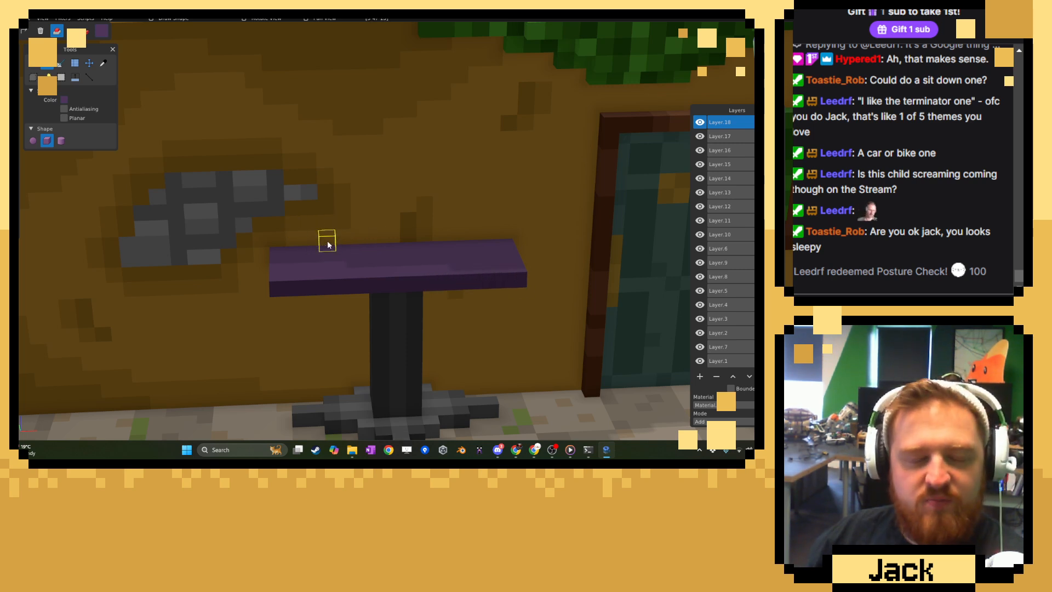
scroll(326, 247, "down", 2)
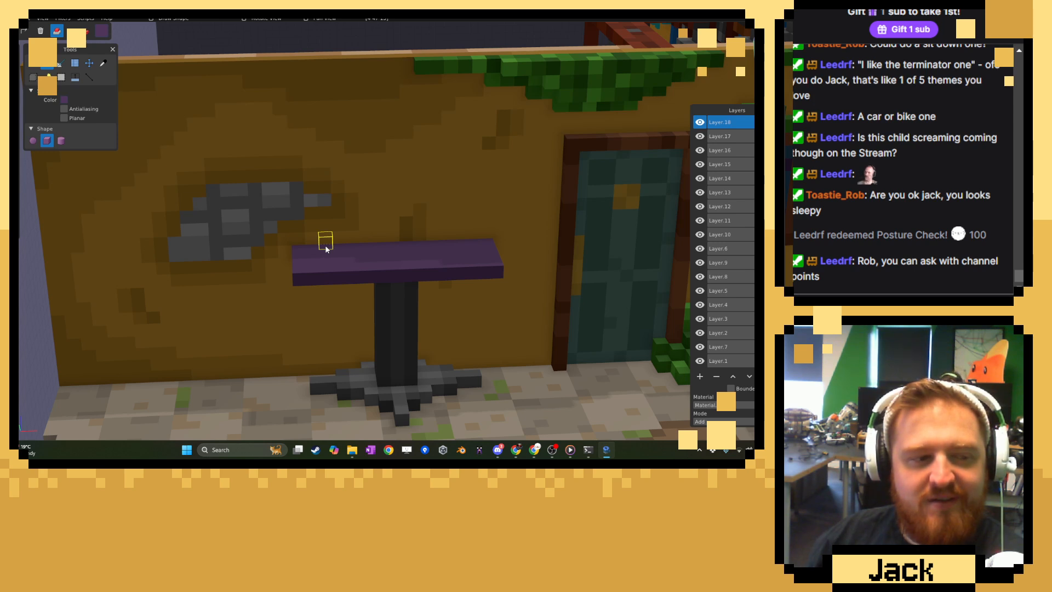
scroll(324, 237, "up", 3)
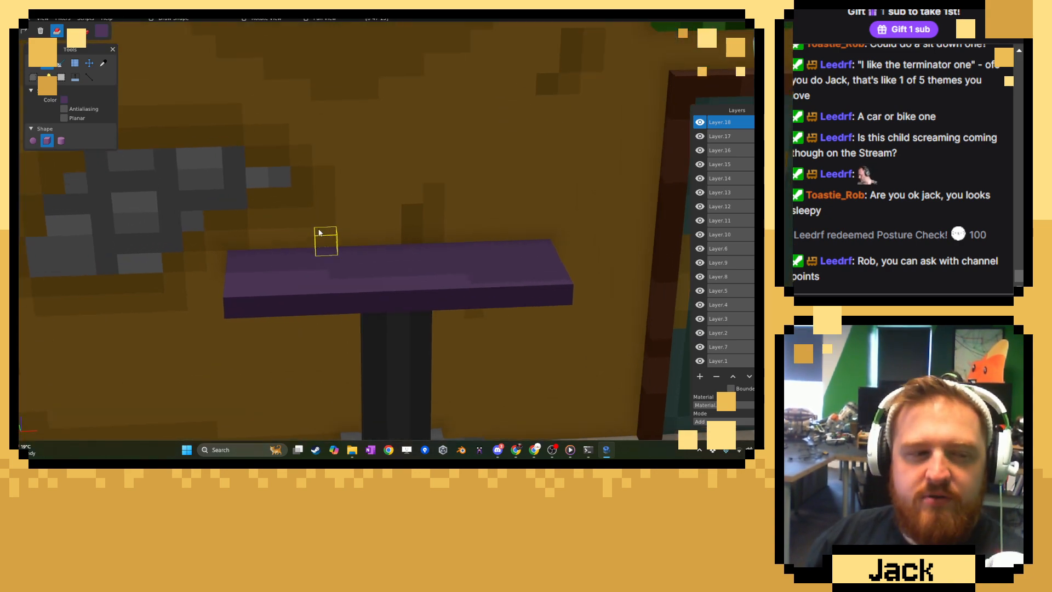
middle_click_drag(317, 235, 352, 233)
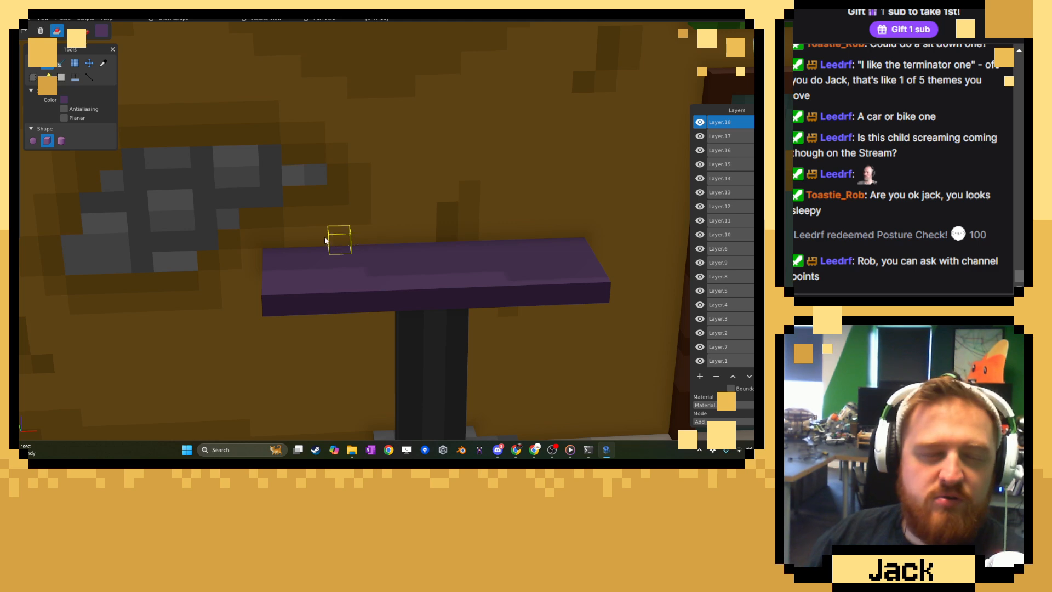
scroll(273, 244, "up", 2)
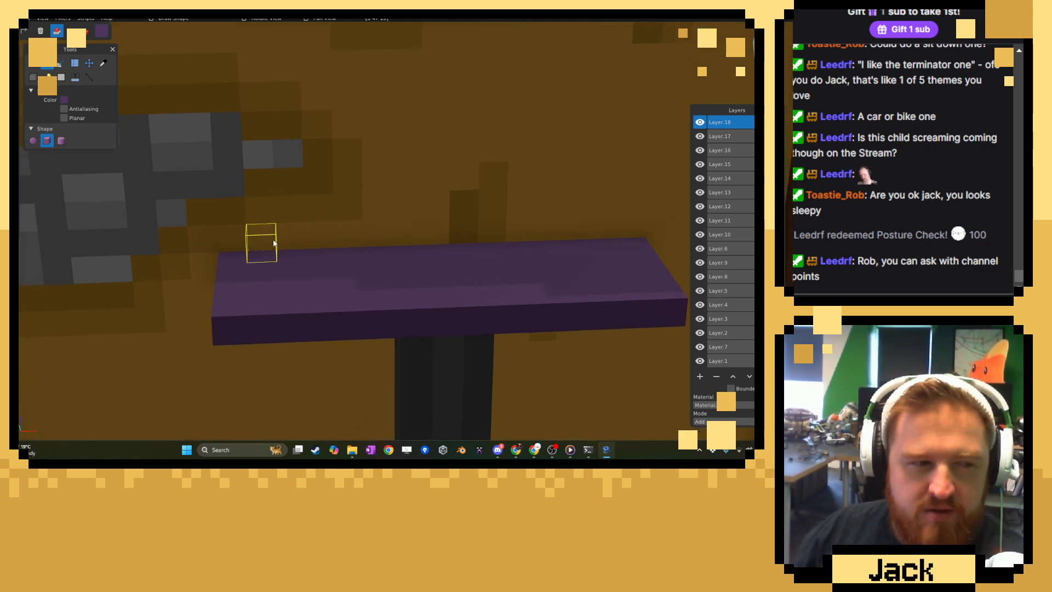
left_click(240, 253)
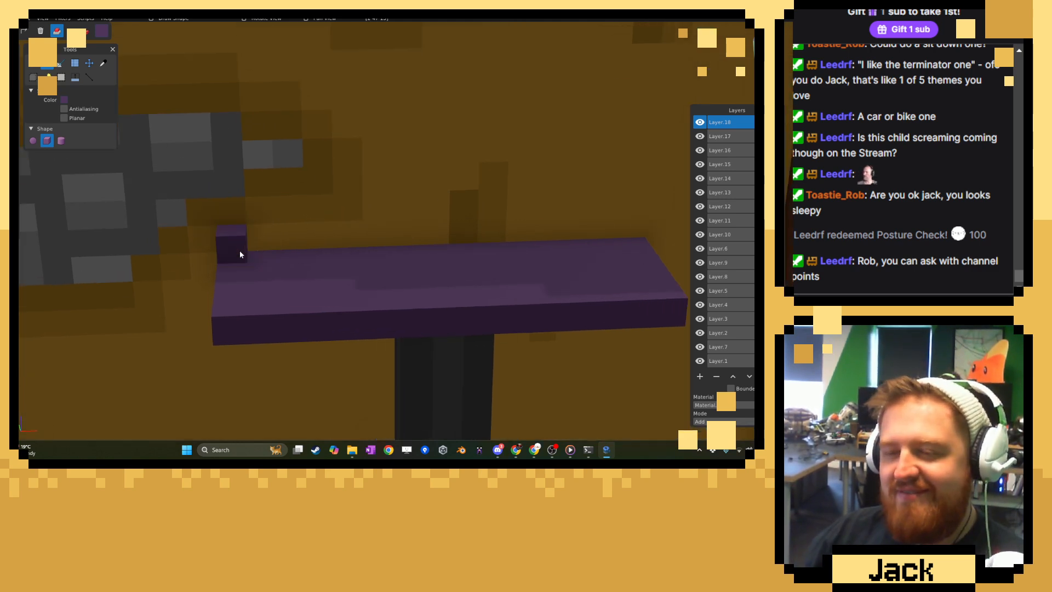
key("ctrl+z")
Pick the top's purple, darken it slightly, and paint irregular darker patches around the corners and edges of the purple top.
left_click(102, 63)
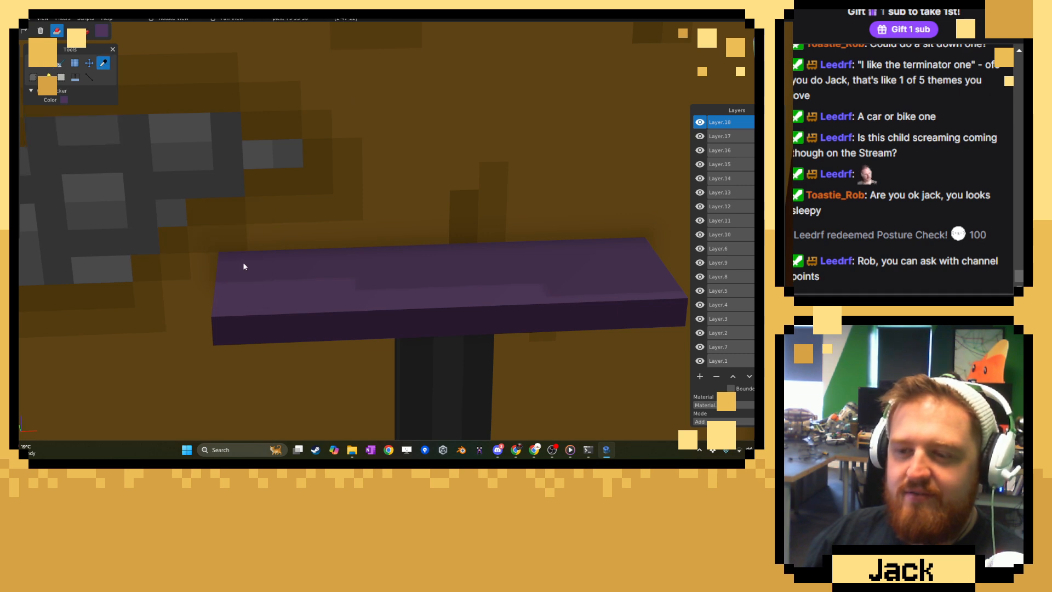
left_click(102, 31)
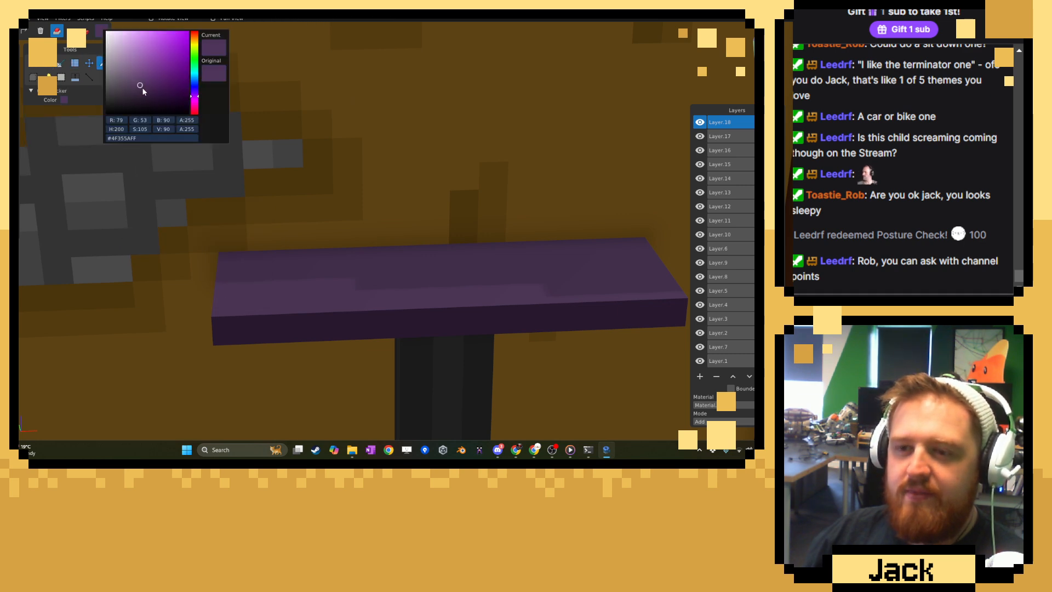
left_click(36, 64)
left_click(37, 64)
left_click(86, 31)
middle_click_drag(221, 182, 229, 251)
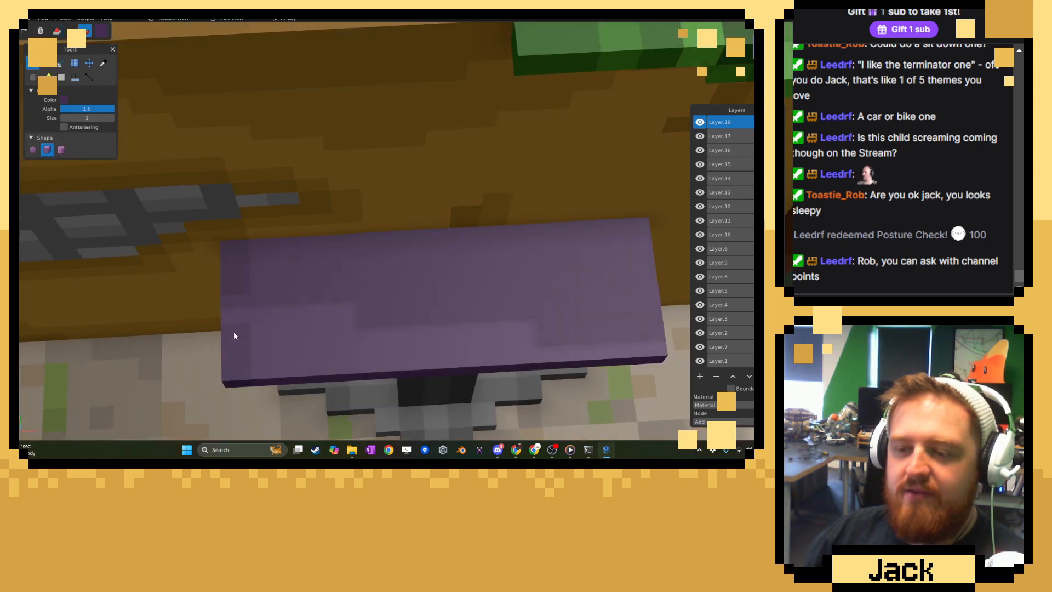
middle_click_drag(233, 331, 474, 251)
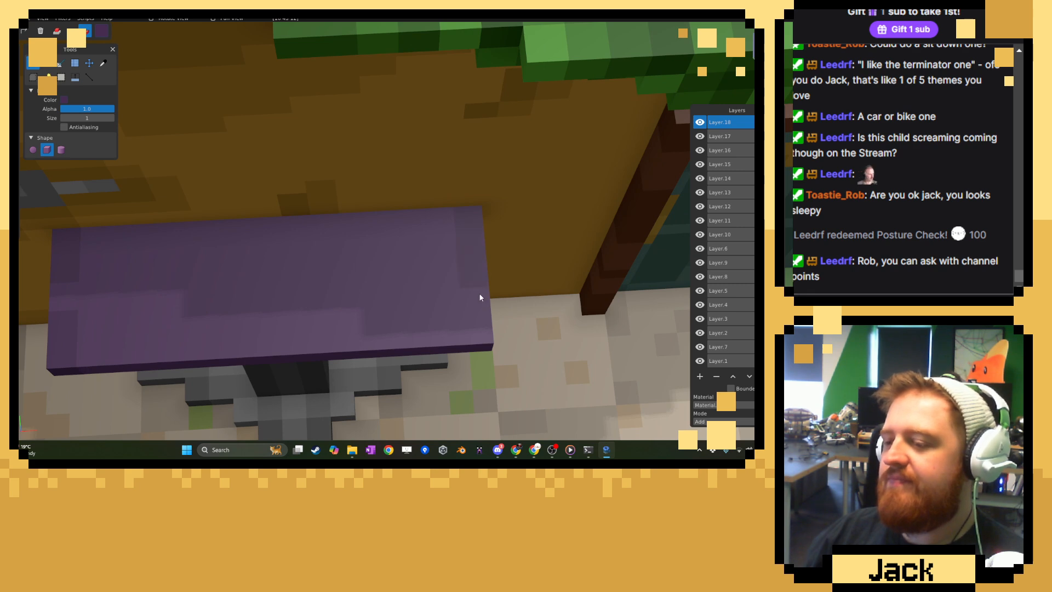
middle_click_drag(256, 289, 168, 237)
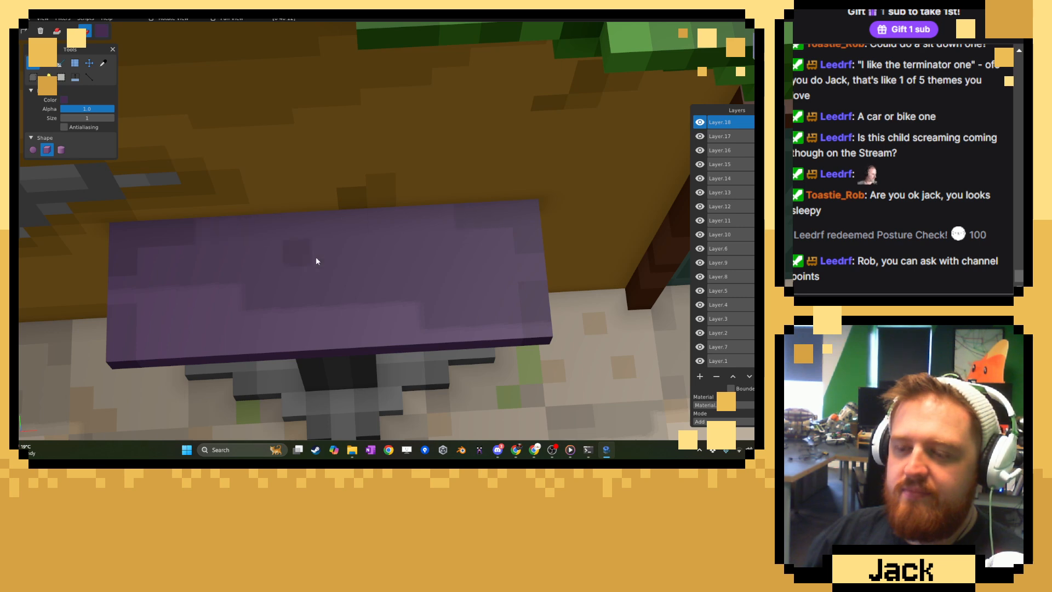
middle_click_drag(204, 366, 173, 326)
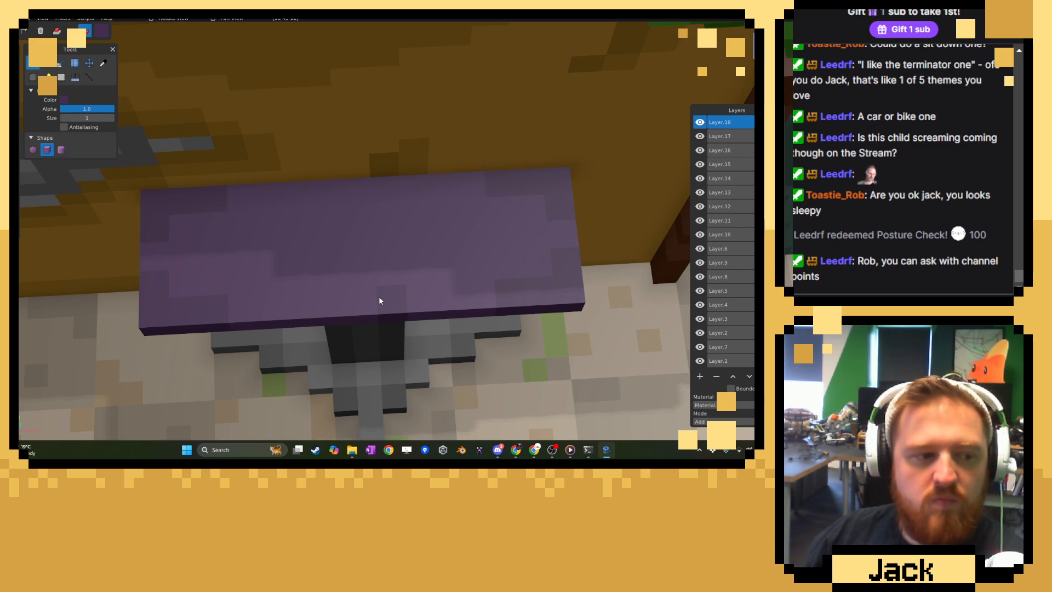
middle_click_drag(381, 298, 144, 73)
Sample the purple, desaturate it to the neutral grey #606060, and switch from painting to adding voxels.
scroll(347, 222, "up", 2)
left_click(103, 63)
left_click(205, 236)
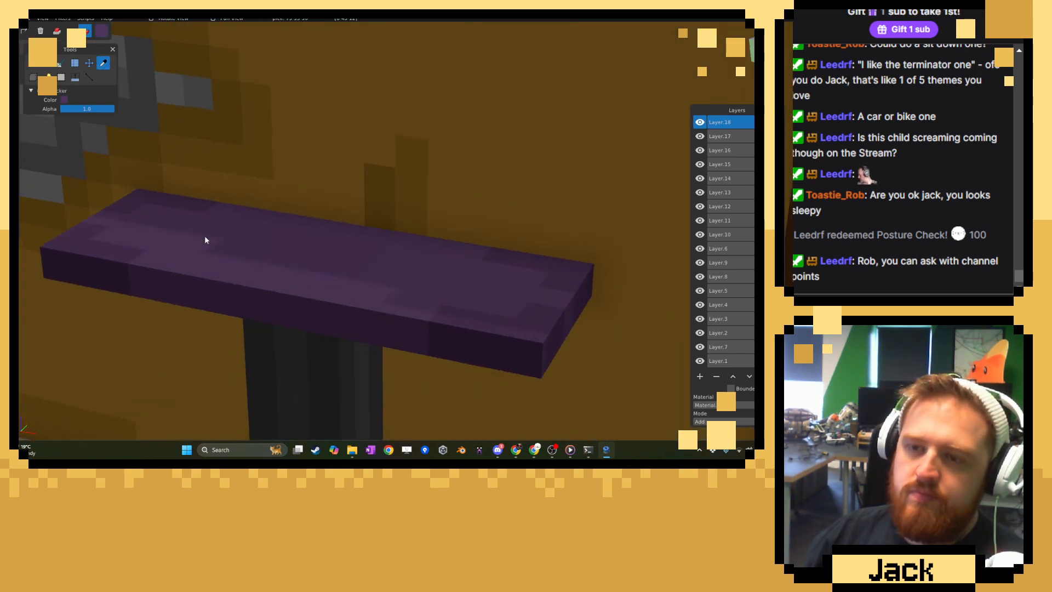
left_click(102, 32)
left_click_drag(138, 85, 115, 86)
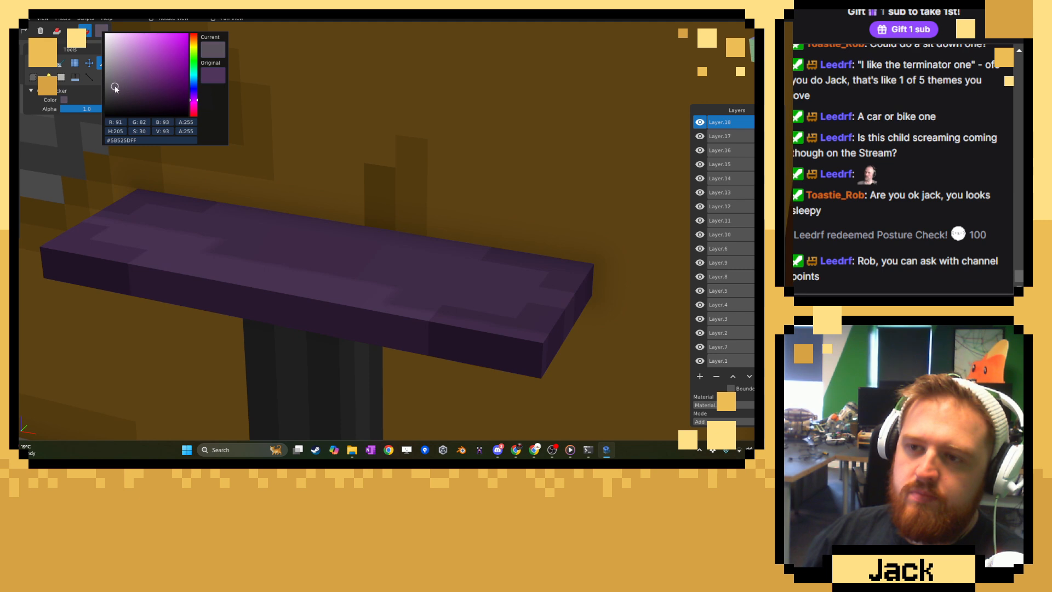
left_click(321, 159)
left_click(57, 32)
middle_click_drag(202, 162, 247, 184)
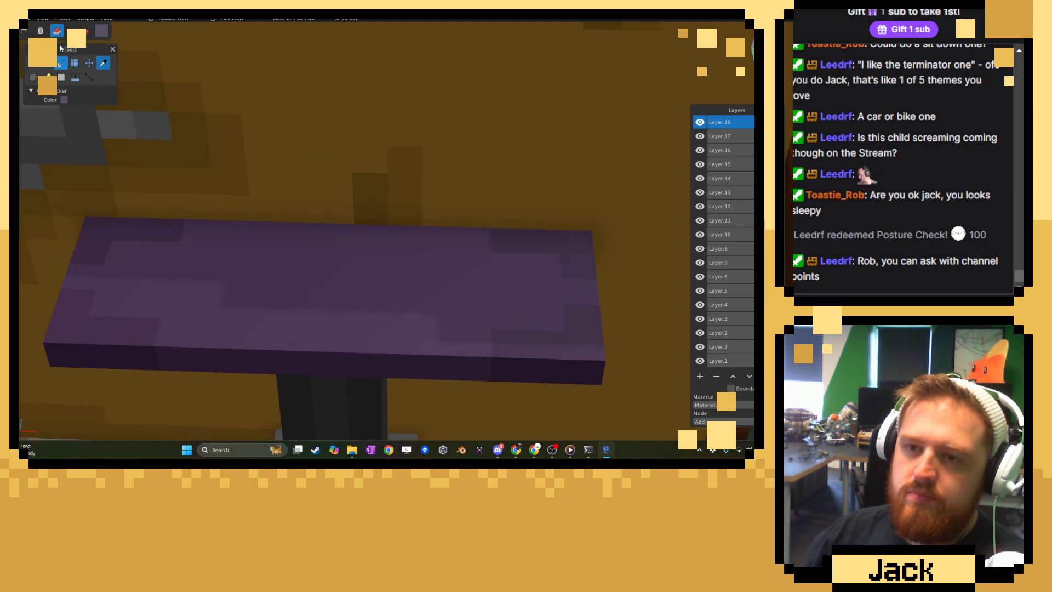
left_click(100, 33)
left_click(106, 85)
left_click(310, 125)
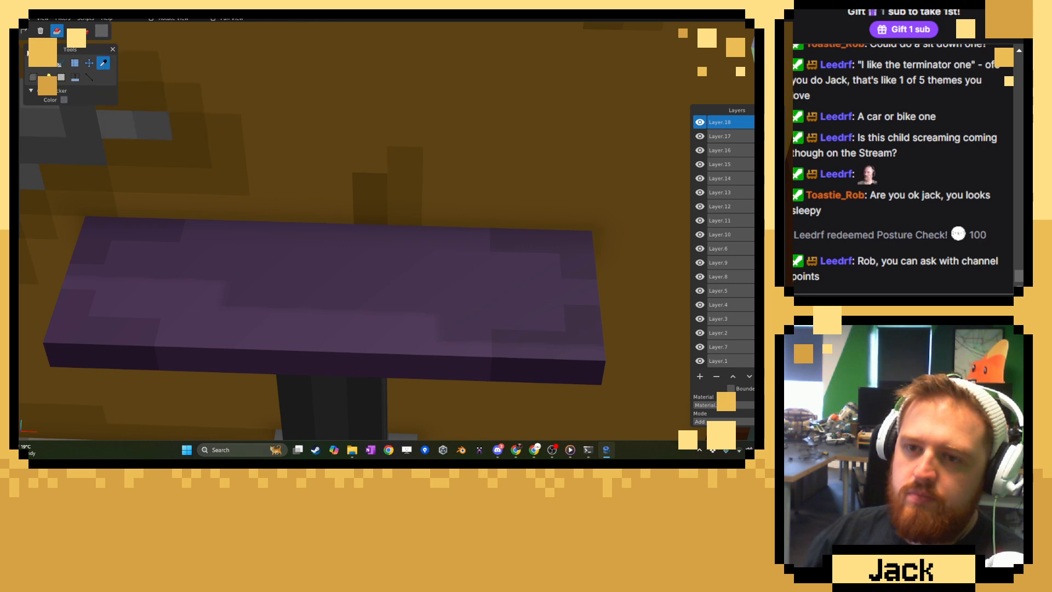
Draw a grey box on the middle of the purple top and raise it to two voxels high.
left_click(47, 64)
middle_click_drag(234, 235, 252, 256)
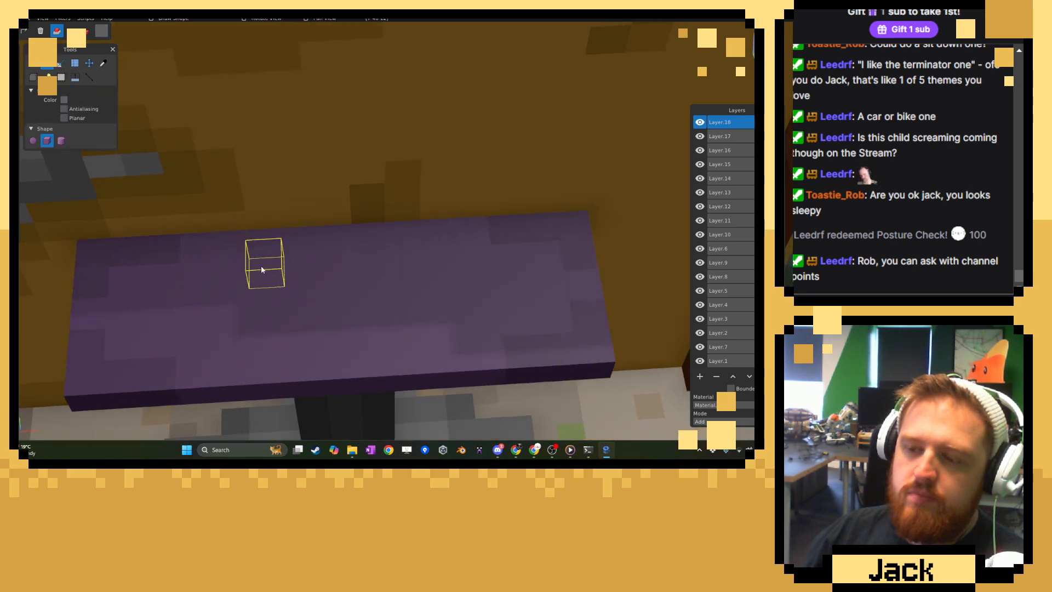
left_click_drag(261, 266, 396, 301)
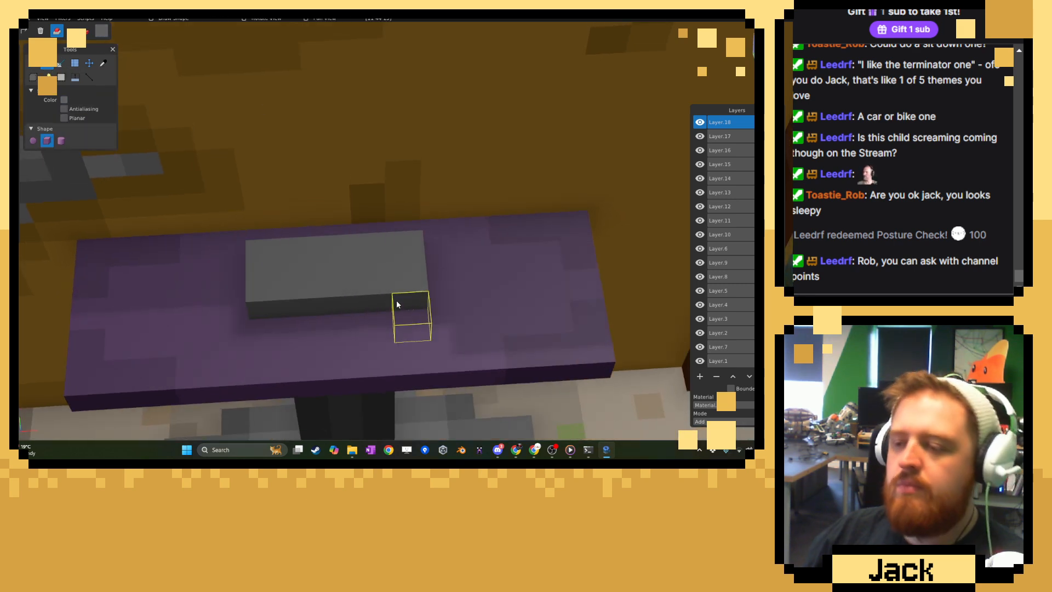
scroll(396, 301, "down", 3)
middle_click_drag(396, 300, 229, 273)
scroll(312, 289, "up", 5)
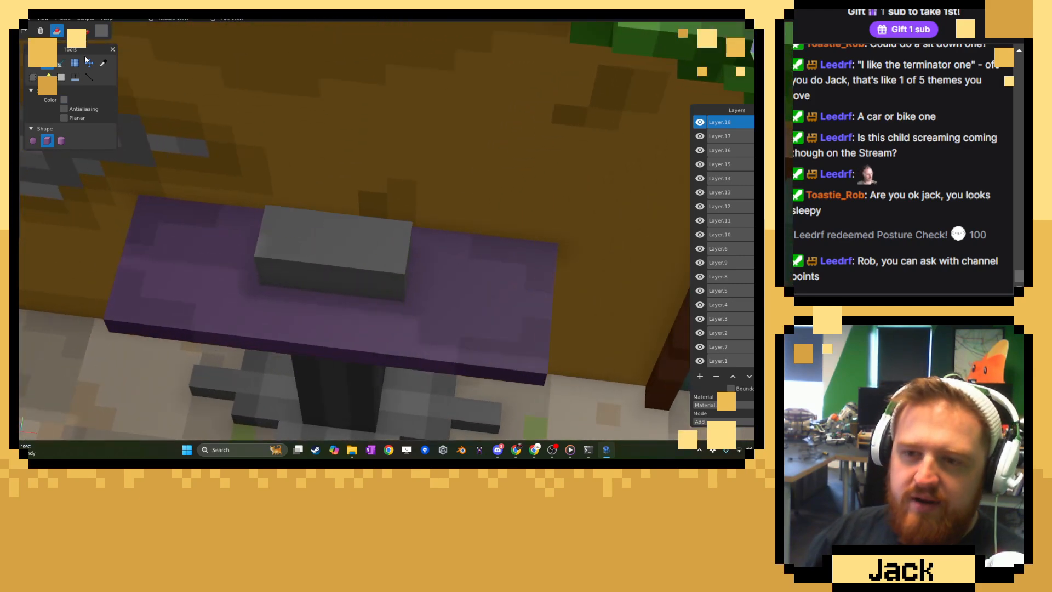
Choose a slightly darker grey and paint a checkerboard of single voxels over the grey block's top and front.
left_click(103, 63)
left_click(102, 33)
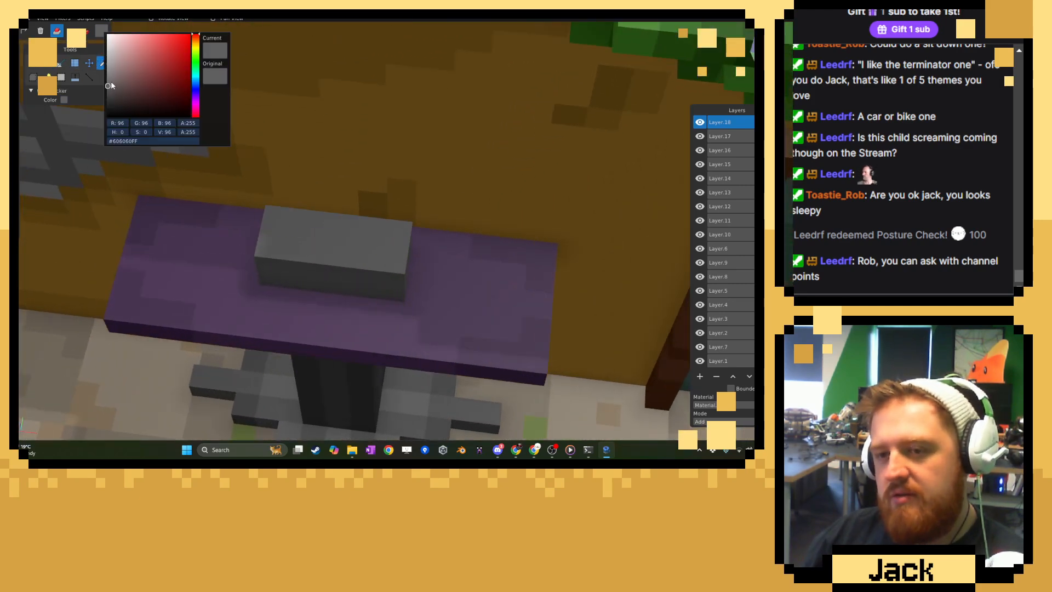
left_click(108, 90)
left_click(34, 60)
left_click(34, 60)
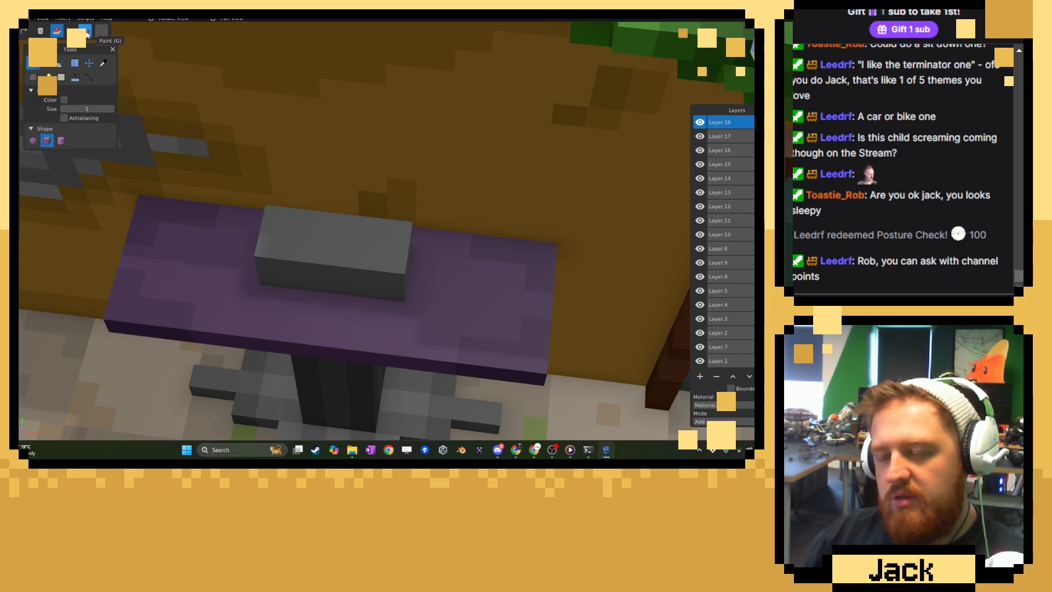
left_click(87, 31)
middle_click_drag(268, 241, 331, 202)
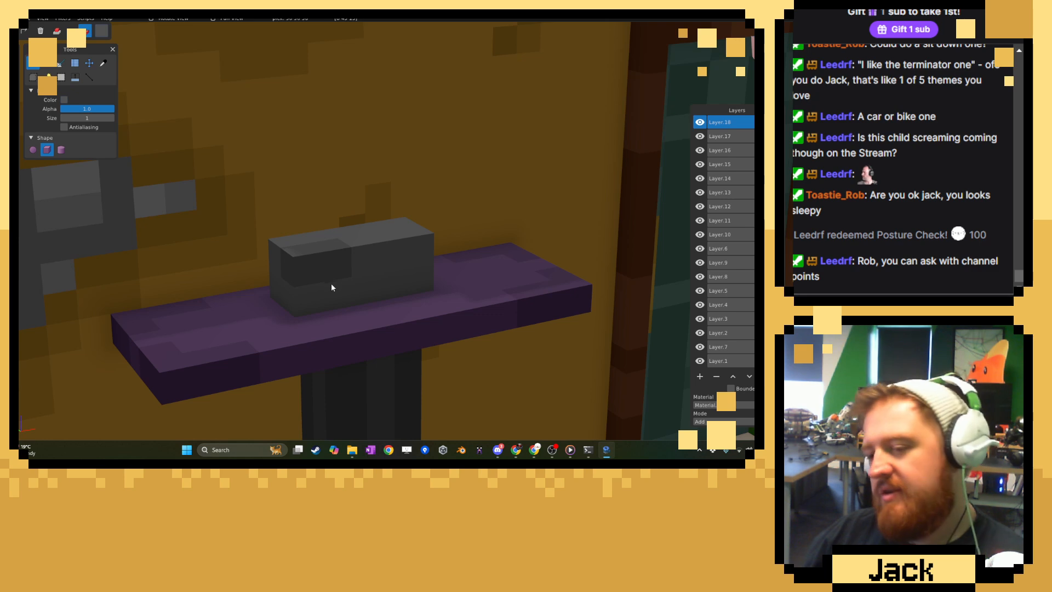
mouse_move(332, 288)
middle_mouse_down()
mouse_move(305, 299)
mouse_move(267, 289)
middle_mouse_up()
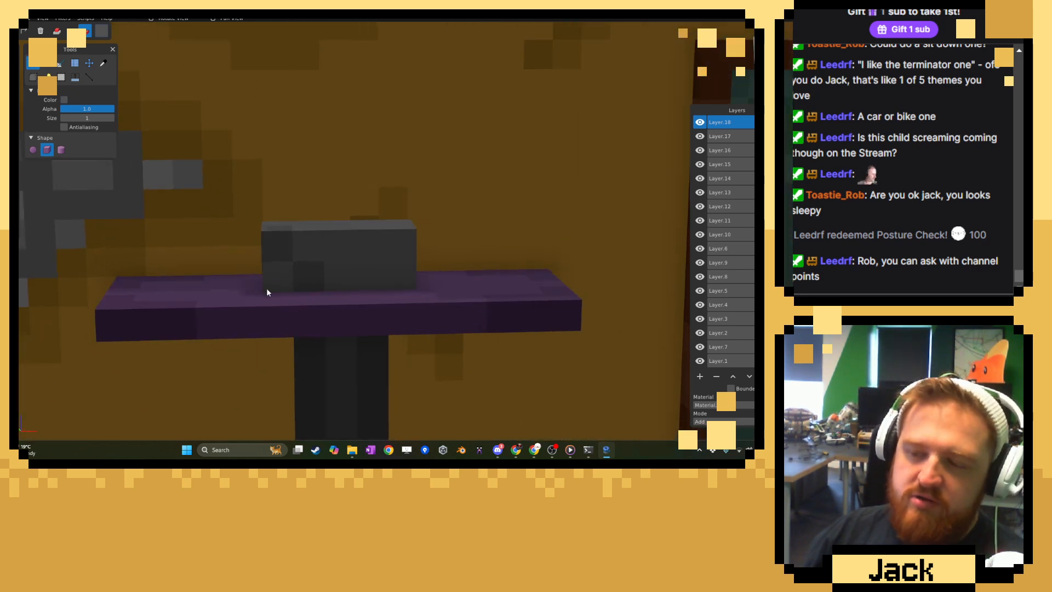
left_click(349, 248)
left_click(400, 246)
left_click(371, 272)
left_click(308, 253)
Examine the whole arcade scene from several sides and return to the stand with the grey block.
scroll(307, 251, "down", 5)
middle_click_drag(306, 251, 369, 256)
scroll(372, 236, "down", 7)
scroll(305, 234, "up", 3)
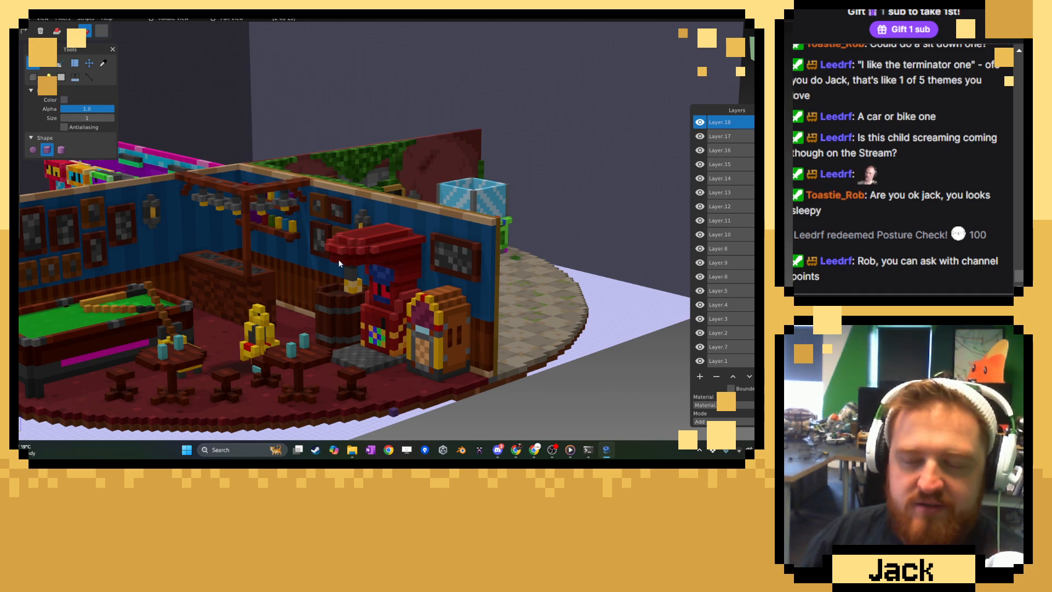
scroll(267, 220, "down", 3)
middle_click_drag(493, 230, 371, 305)
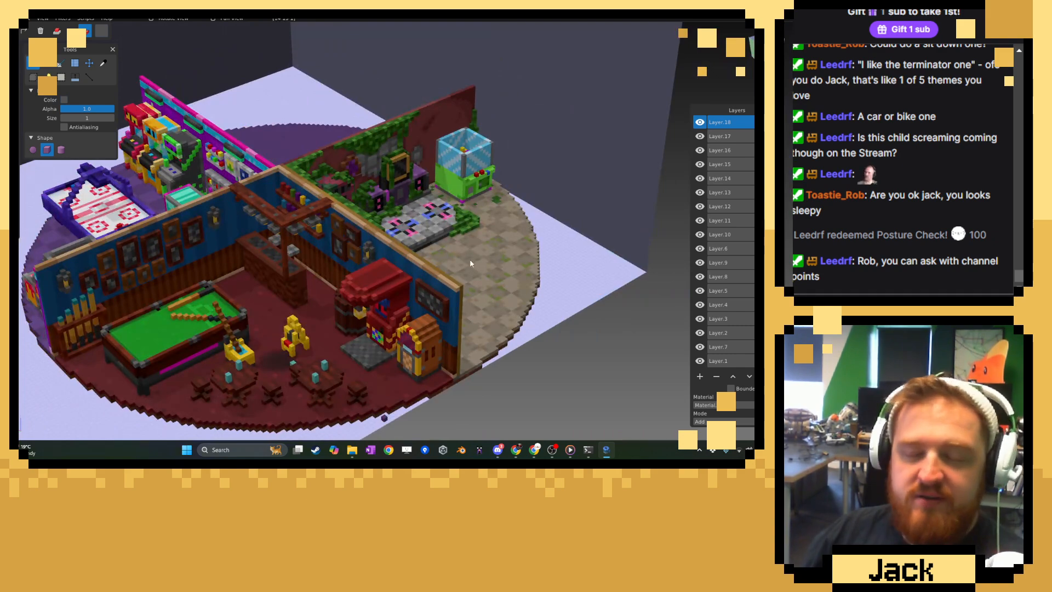
middle_click_drag(469, 259, 220, 285)
scroll(338, 271, "up", 6)
scroll(299, 253, "up", 2)
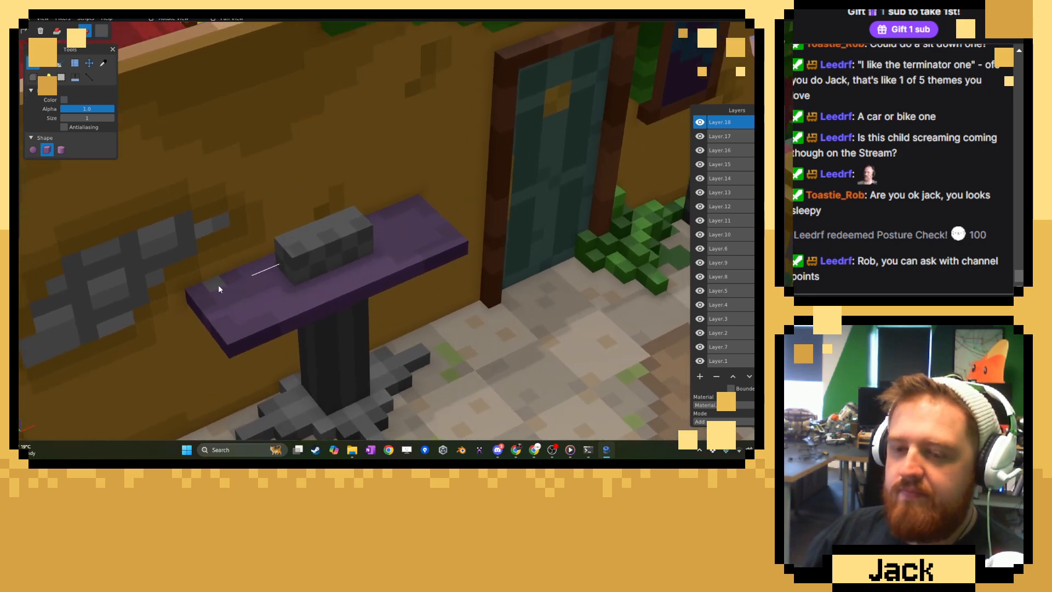
Continue the checkerboard shading on the grey block's end face and hide Layer.5 to expose the back of the stand.
scroll(278, 300, "up", 3)
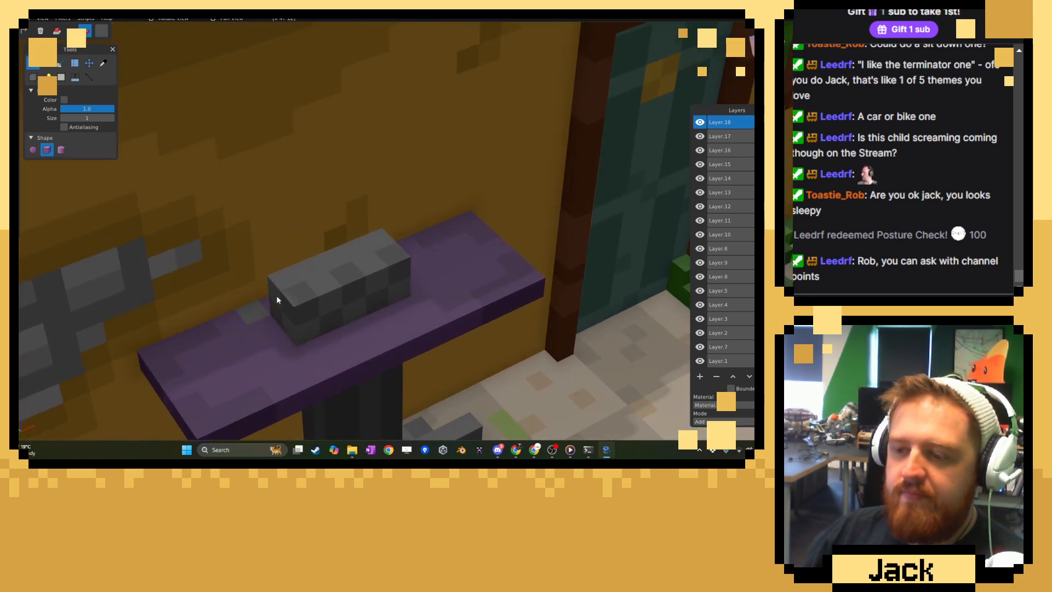
middle_click_drag(416, 271, 217, 262)
left_click(413, 272)
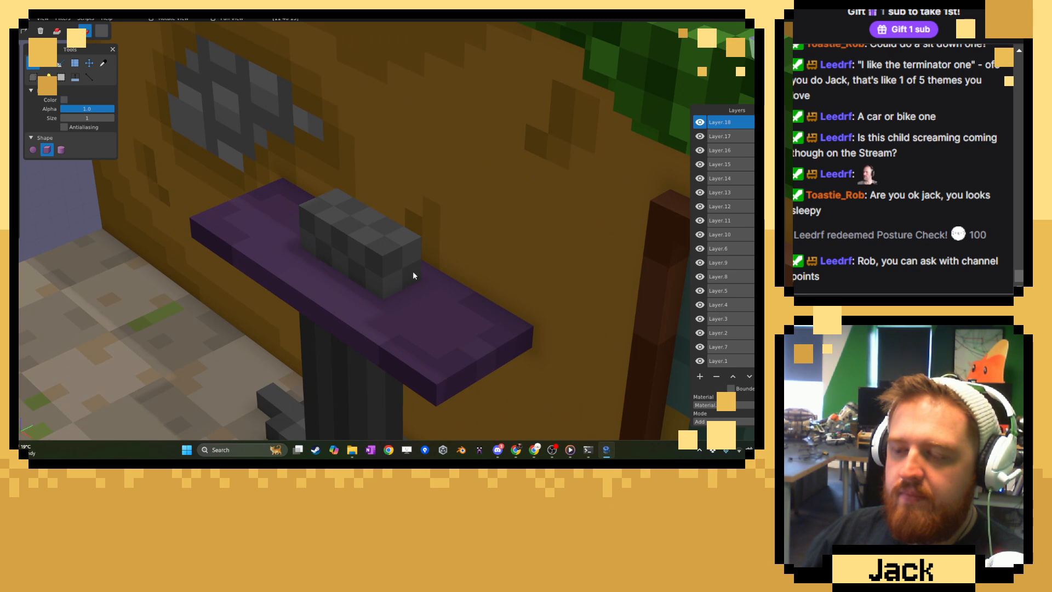
middle_click_drag(413, 272, 408, 272)
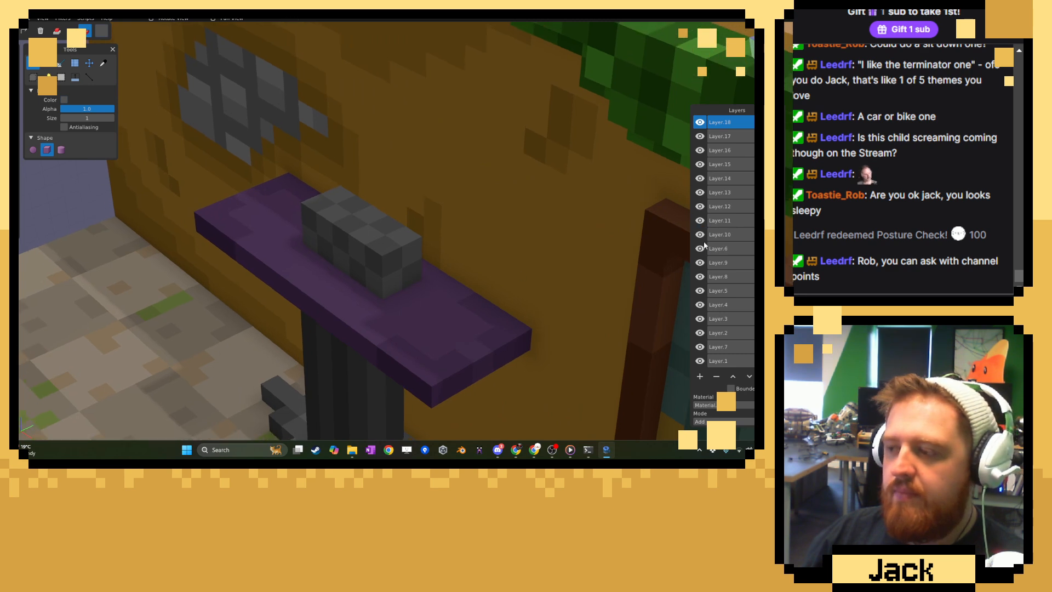
left_click(700, 292)
middle_click_drag(523, 269, 544, 282)
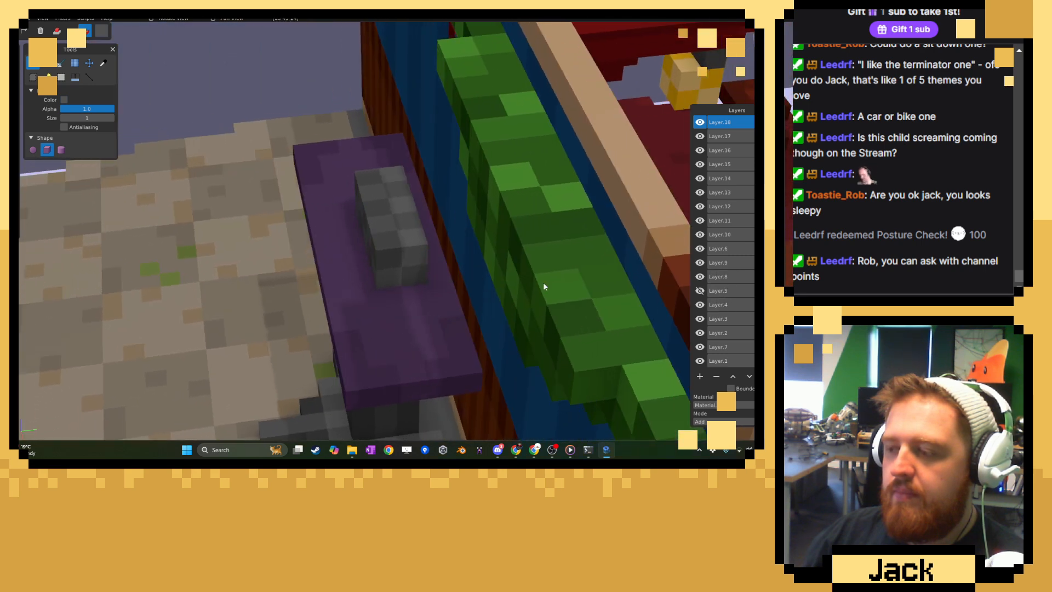
Hide Layer.4, Layer.3, Layer.2, Layer.7 and Layer.1 to view the stand and arcade machines without the surrounding walls.
left_click(700, 305)
left_click(700, 319)
left_click(700, 333)
left_click(700, 347)
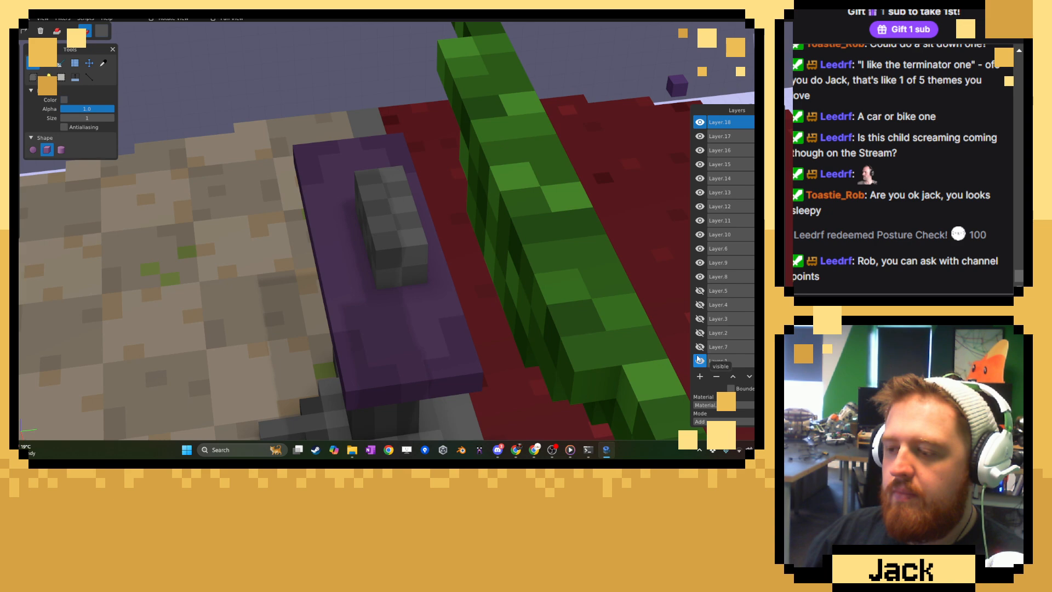
left_click(700, 360)
middle_click_drag(540, 296, 486, 264)
scroll(429, 253, "down", 5)
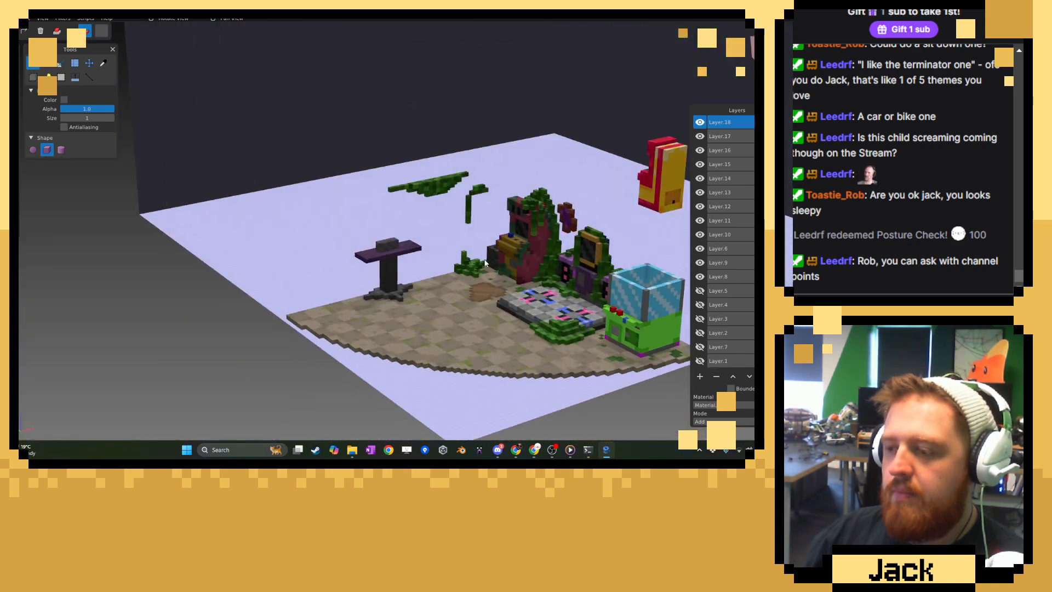
Make Layer.1, Layer.7, Layer.2, Layer.3, Layer.4 and Layer.5 visible again.
left_click(700, 360)
left_click(700, 347)
left_click(700, 333)
left_click(700, 318)
left_click(700, 305)
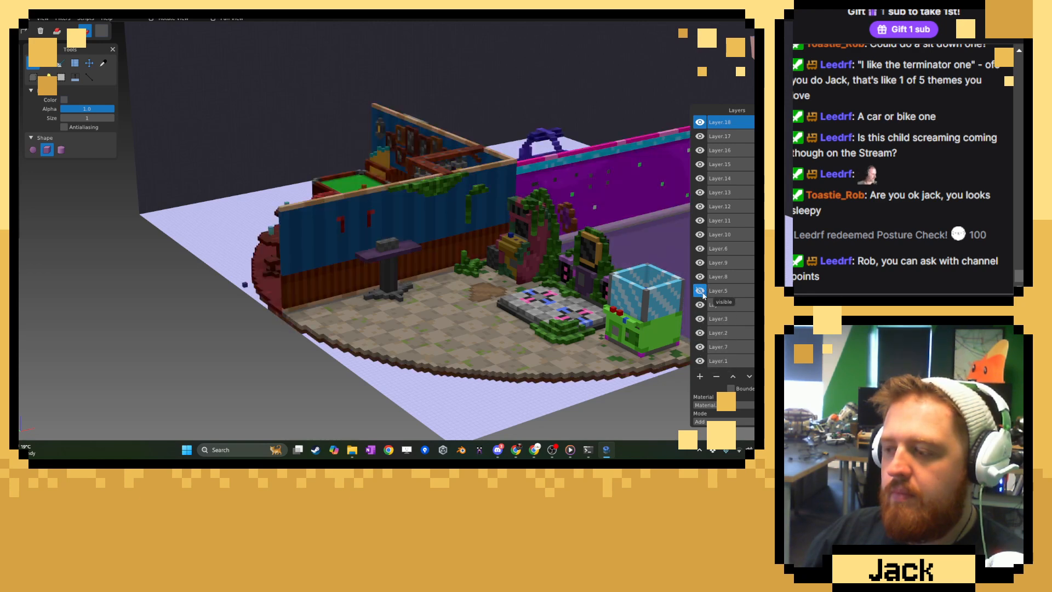
left_click(700, 290)
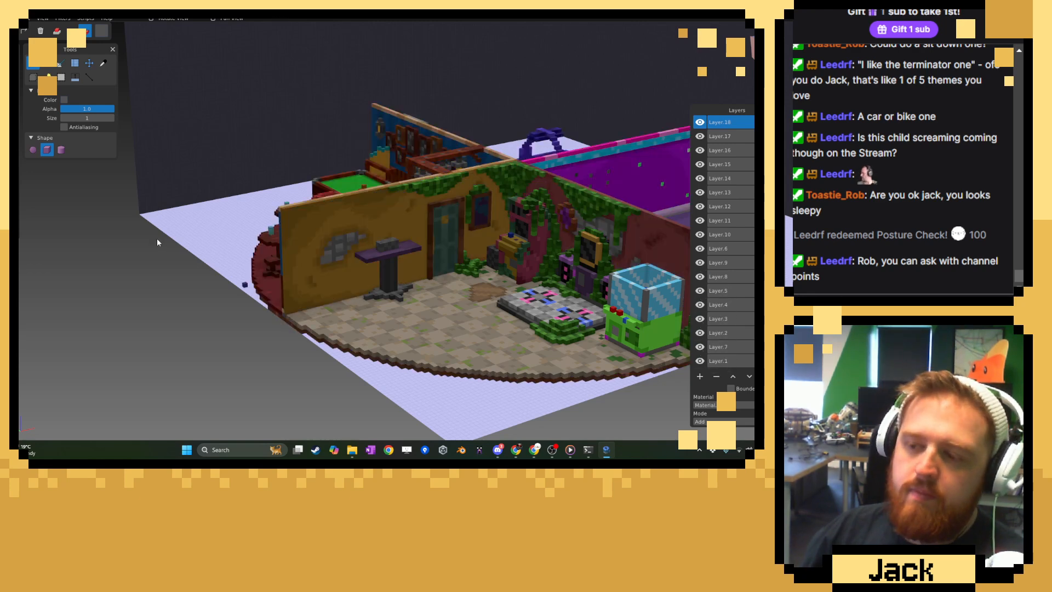
scroll(153, 238, "up", 8)
scroll(321, 240, "up", 5)
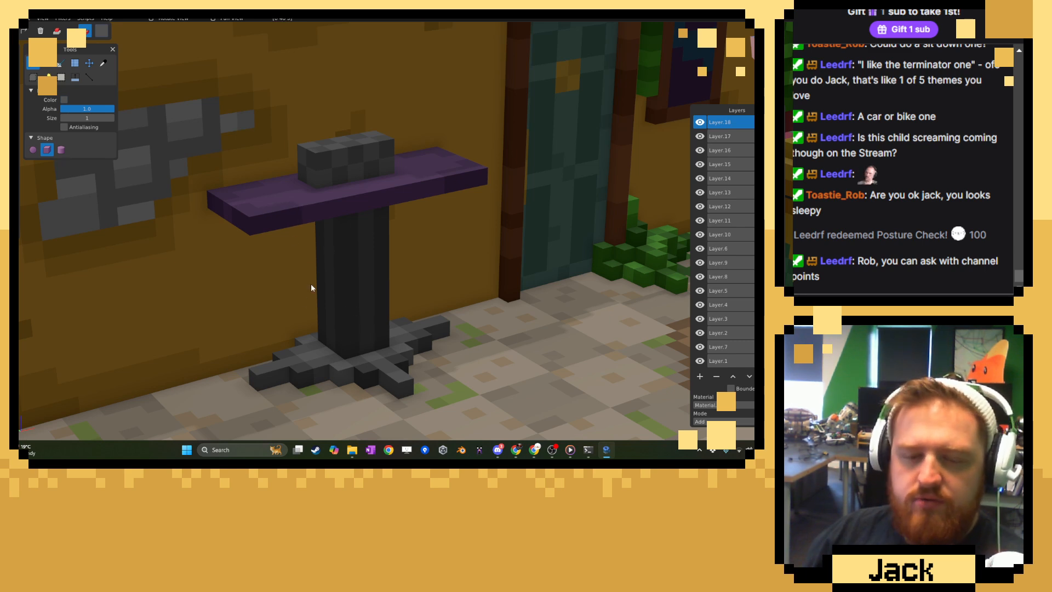
Sample a grey, extend the front leg of the stand's base outward, and widen its inner part on both sides with added voxels.
middle_click_drag(311, 284, 354, 307)
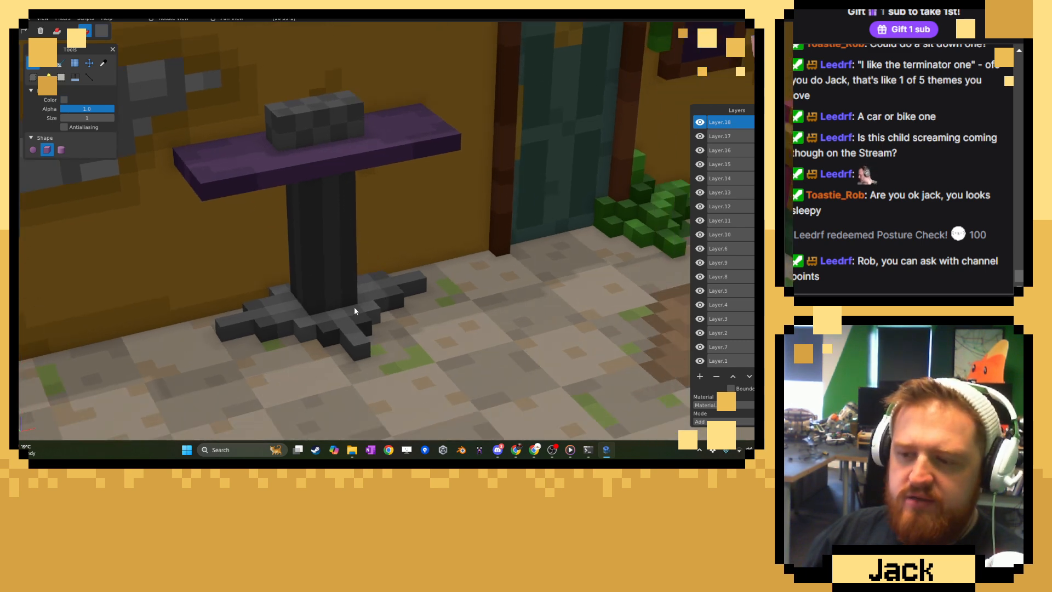
left_click(103, 64)
middle_click_drag(373, 225, 359, 305)
scroll(362, 305, "up", 3)
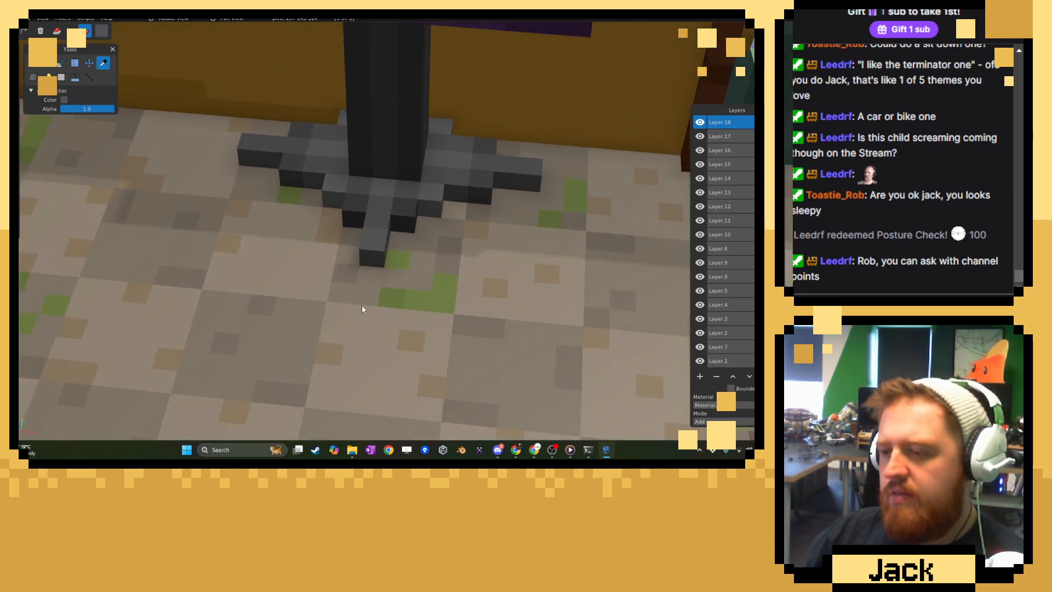
left_click(34, 69)
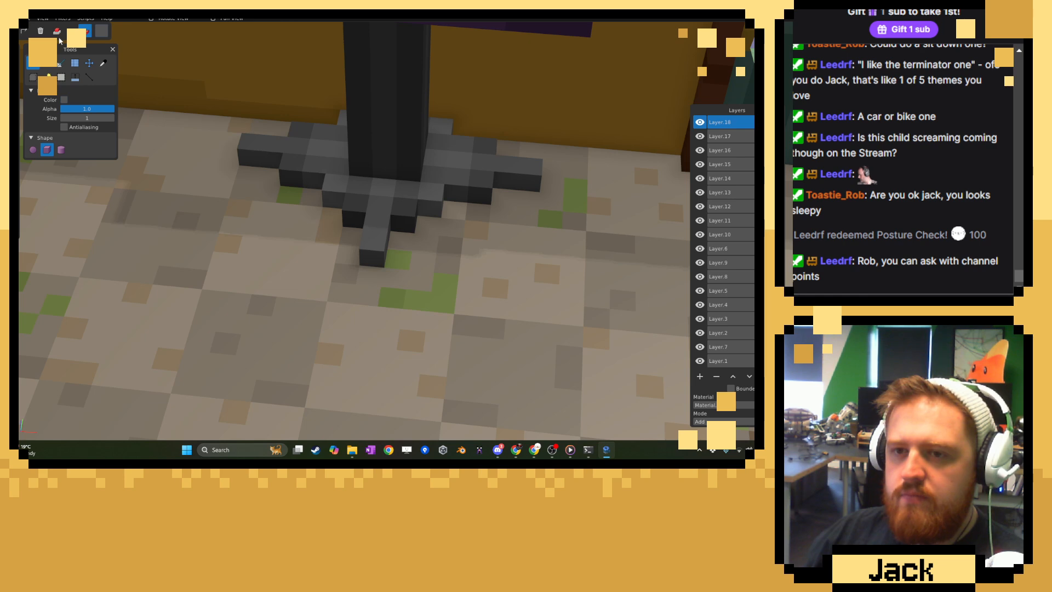
left_click(57, 31)
left_click_drag(369, 278, 356, 352)
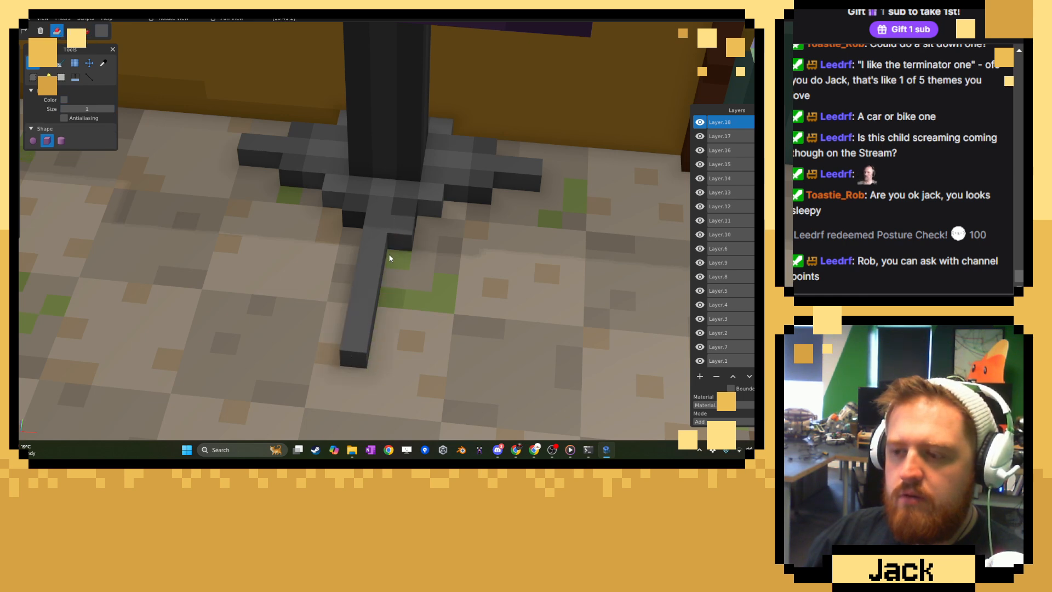
middle_click_drag(319, 261, 347, 254)
left_click_drag(336, 240, 374, 305)
left_click_drag(380, 224, 418, 286)
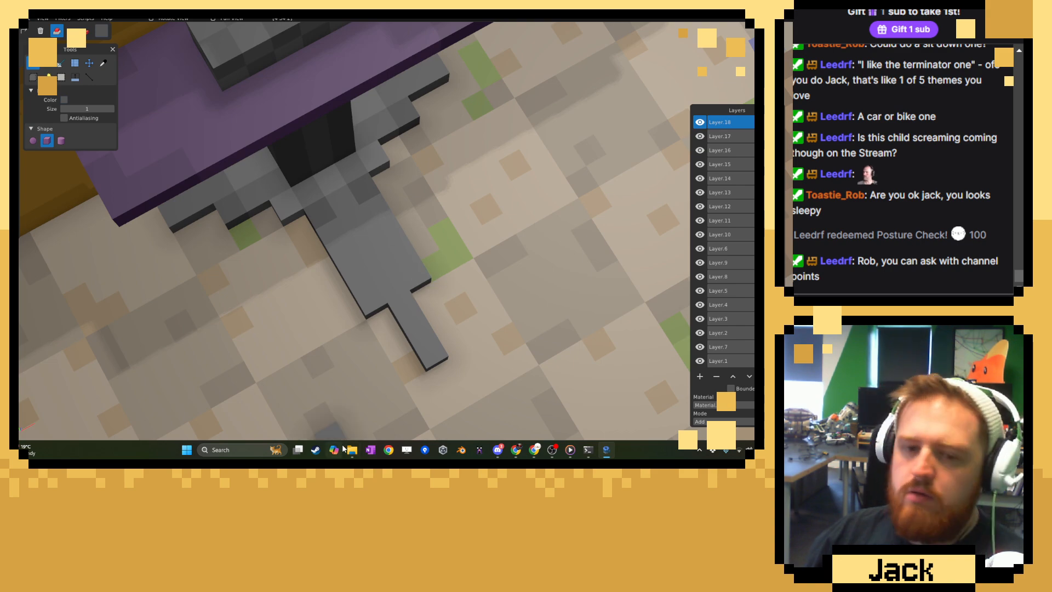
Lengthen and widen the two side legs of the stand's base with added grey voxels.
middle_click_drag(347, 371, 520, 277)
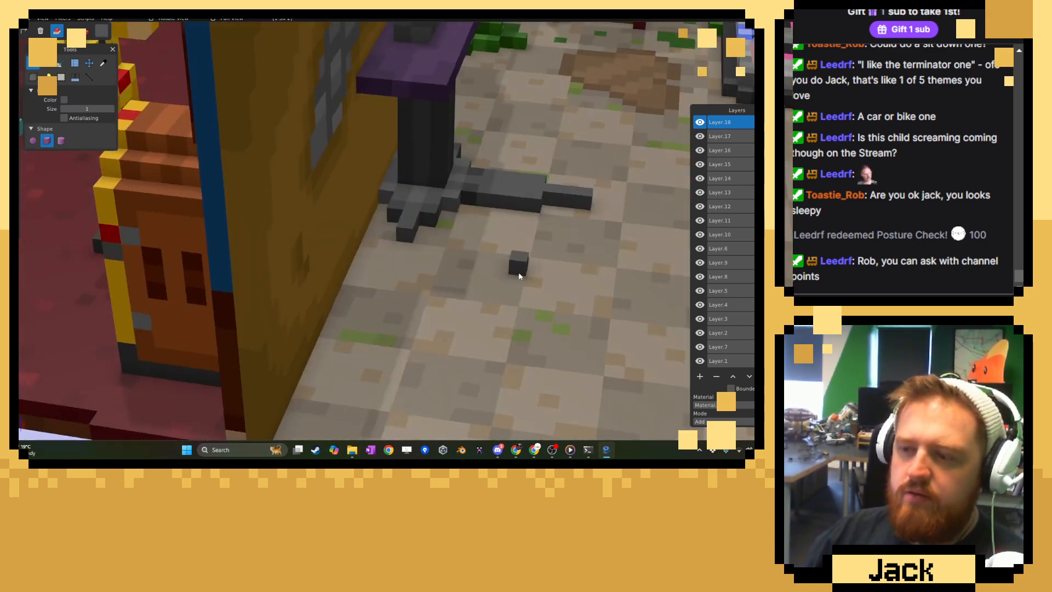
scroll(407, 236, "up", 3)
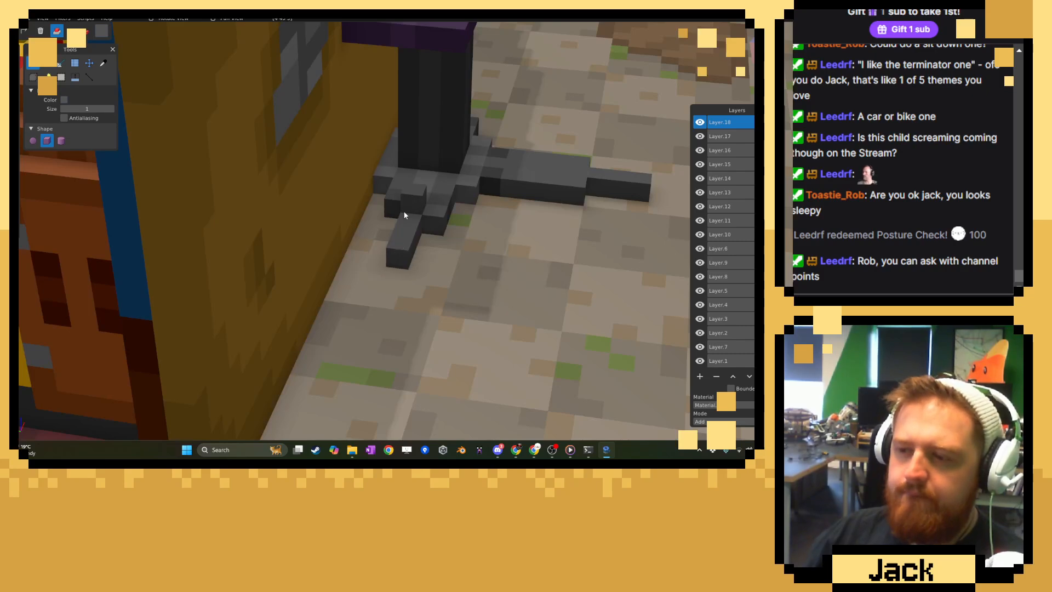
middle_click_drag(397, 209, 422, 287)
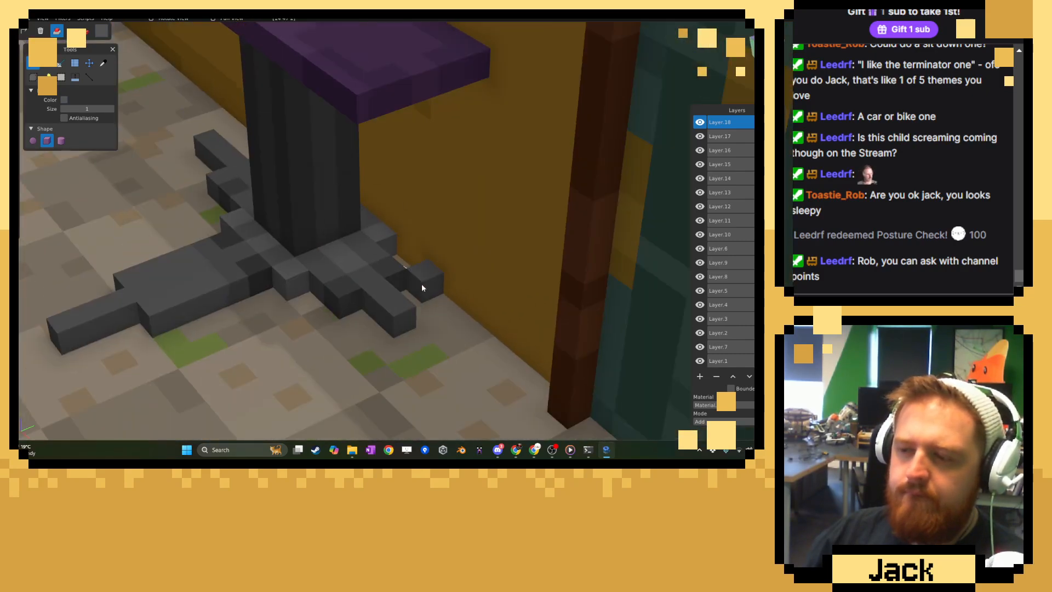
left_click(409, 319)
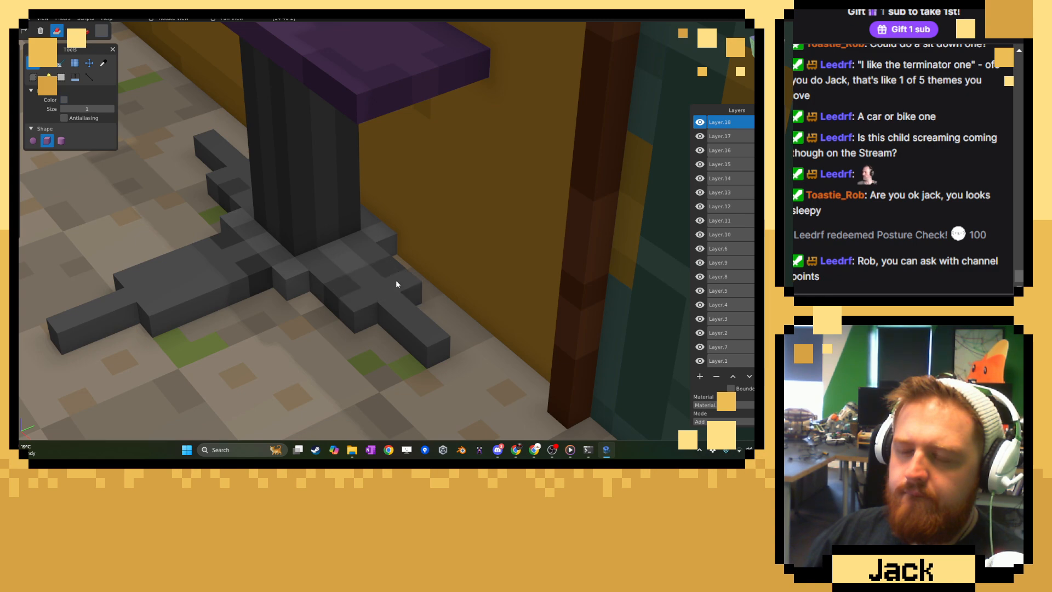
middle_click_drag(365, 300, 427, 282)
scroll(429, 282, "up", 3)
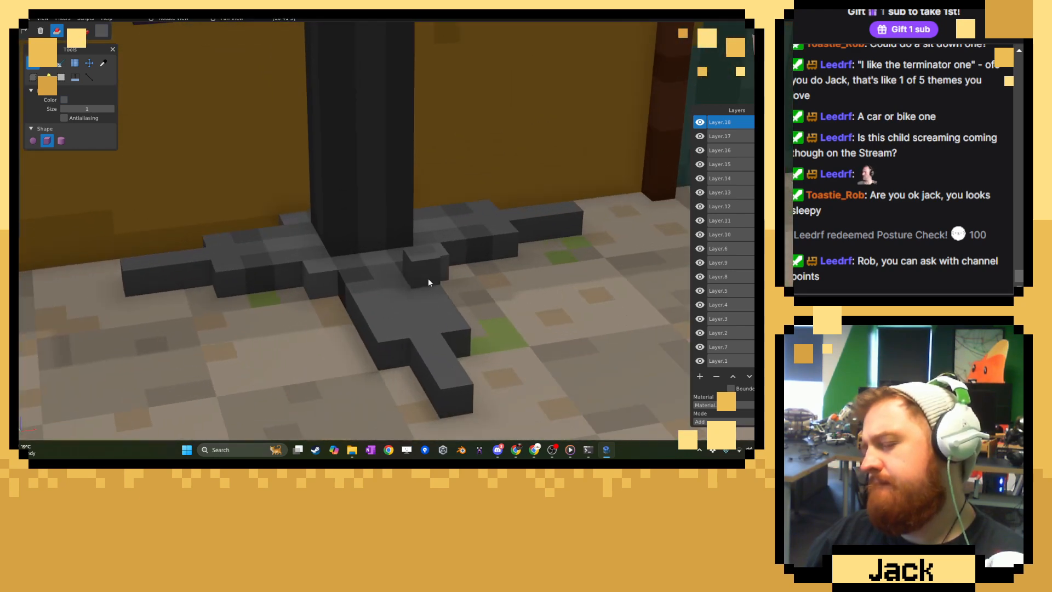
Sample grey shades from the base and paint varied shading over the voxels of its side legs.
left_click(103, 64)
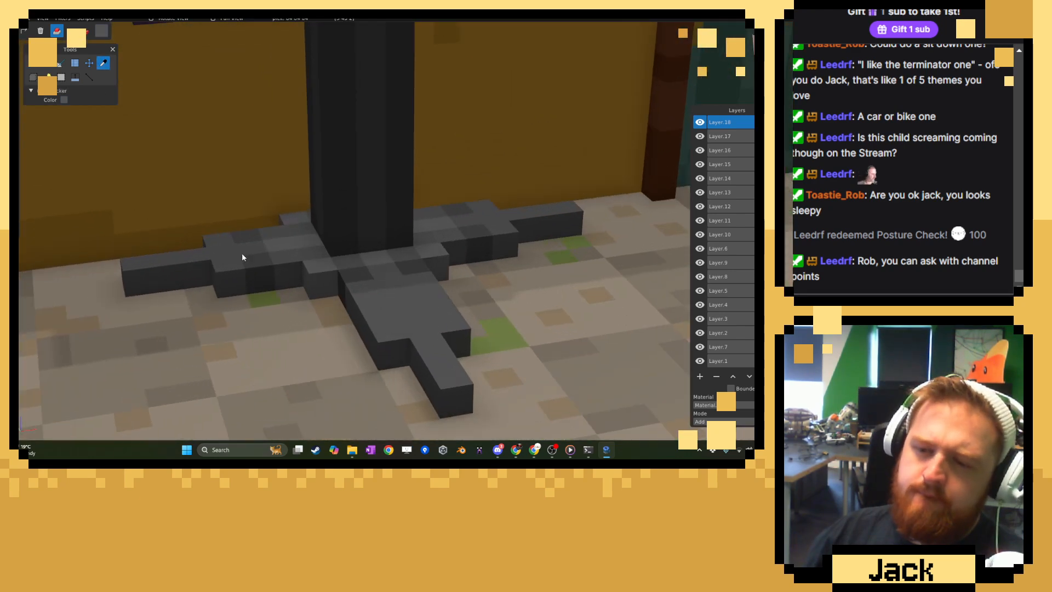
left_click(60, 63)
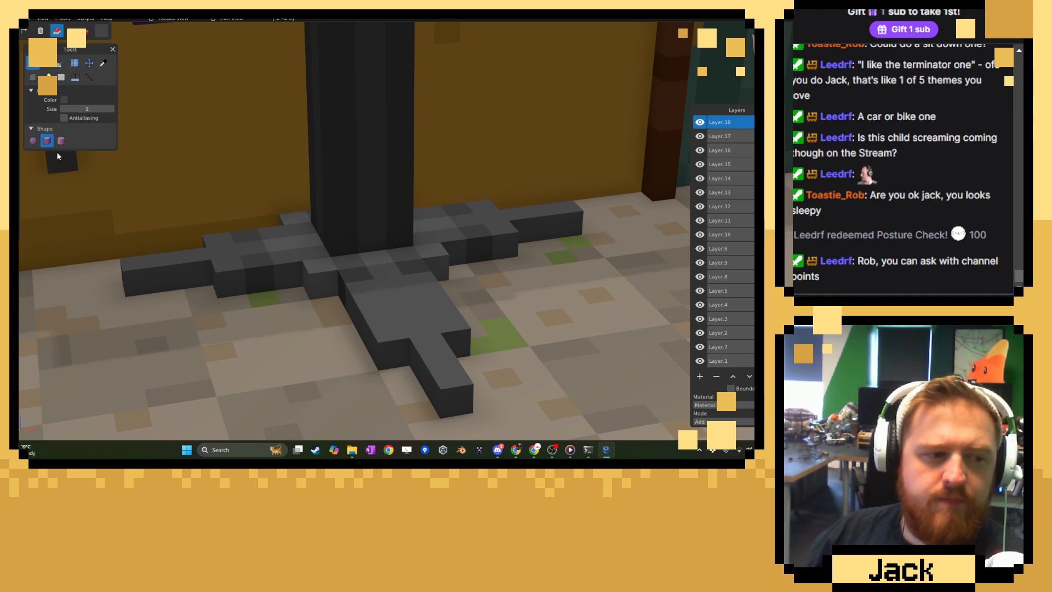
left_click(86, 31)
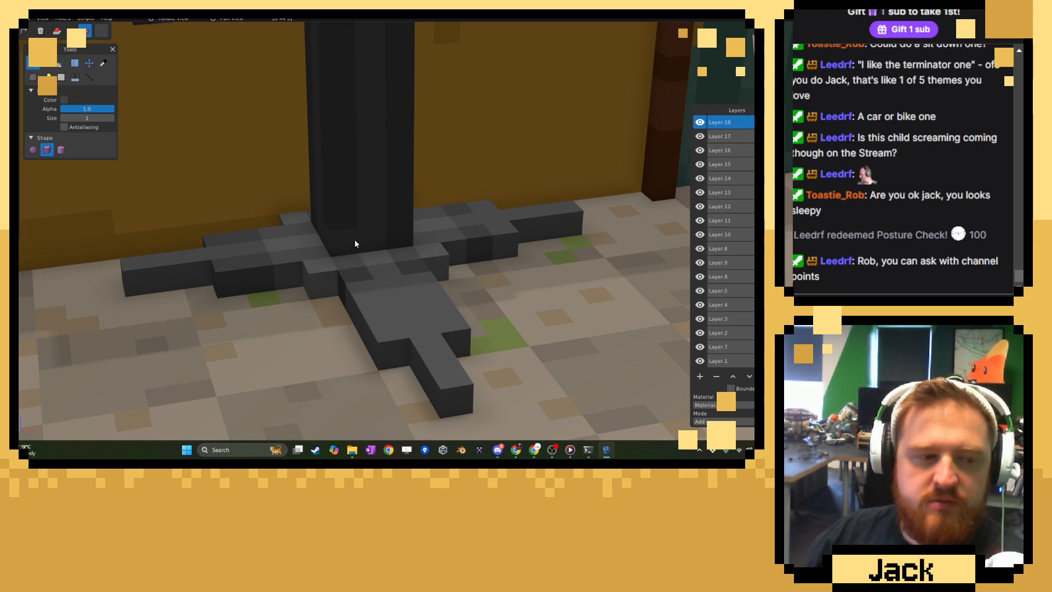
middle_click_drag(357, 241, 452, 264)
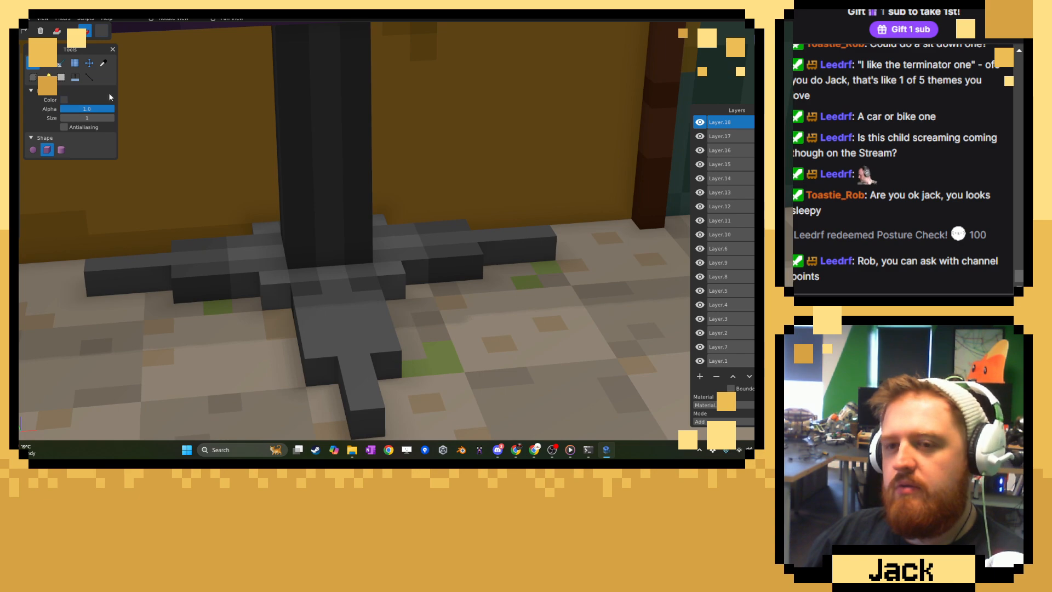
left_click(103, 63)
middle_click_drag(340, 230, 233, 336)
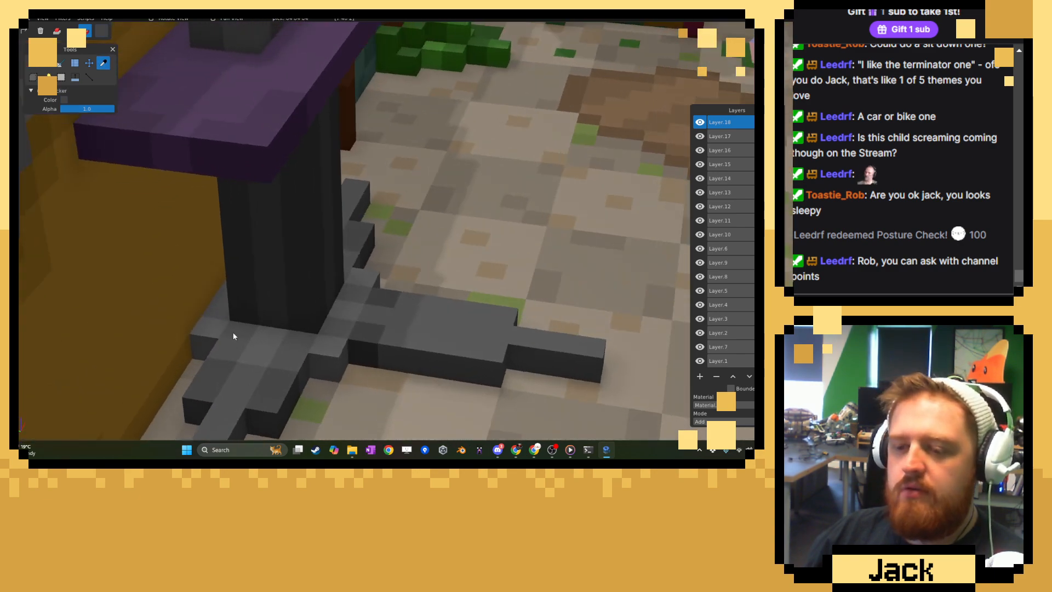
left_click(34, 63)
middle_click_drag(94, 181, 136, 234)
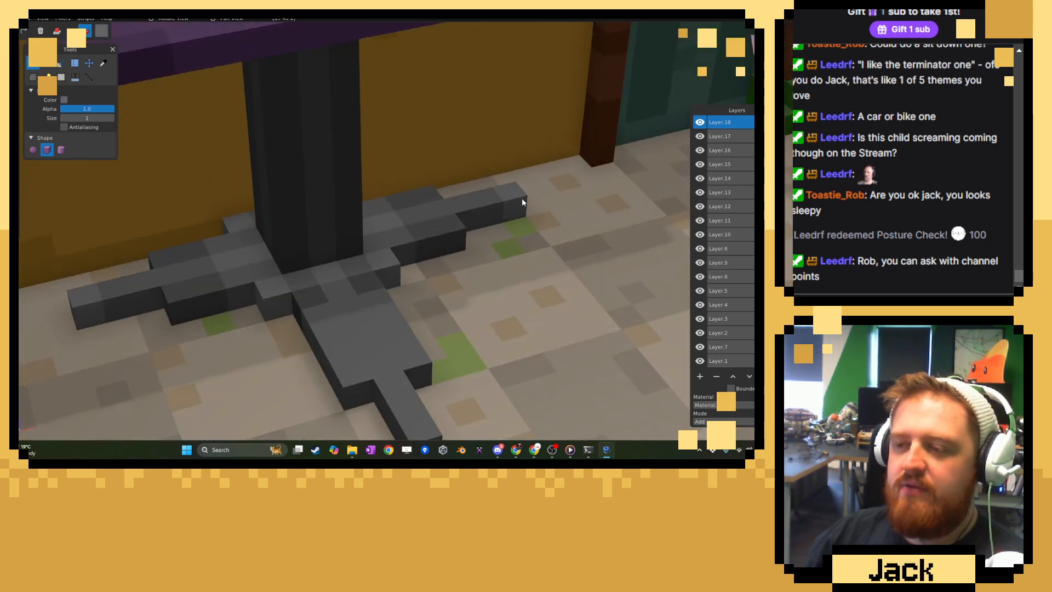
Paint the front leg with mixed darker and lighter grey voxels sampled from the base, including a lighter tip.
middle_click_drag(393, 352, 373, 290, "shift")
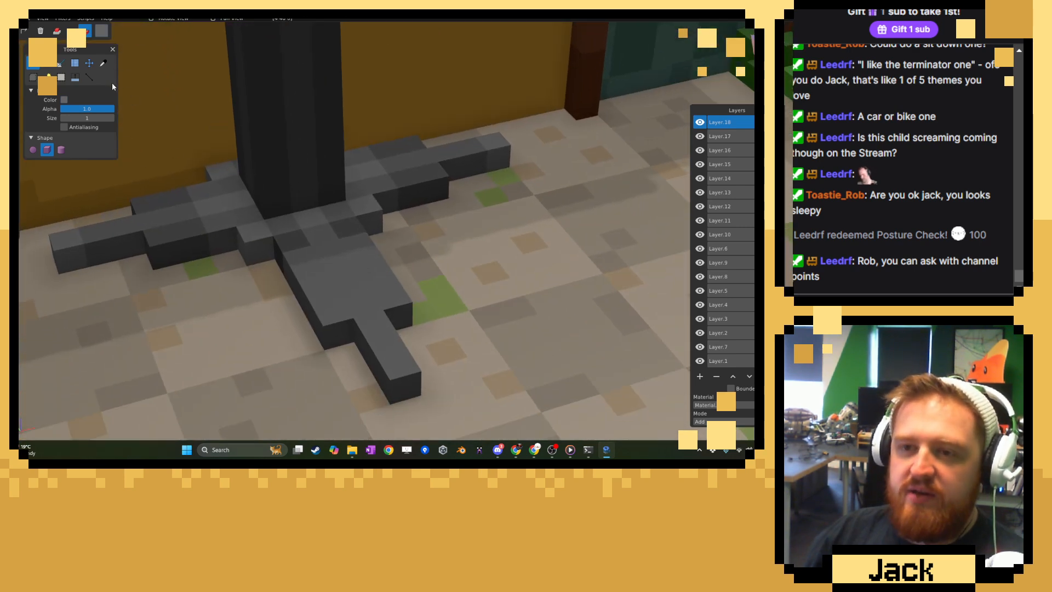
left_click(103, 63)
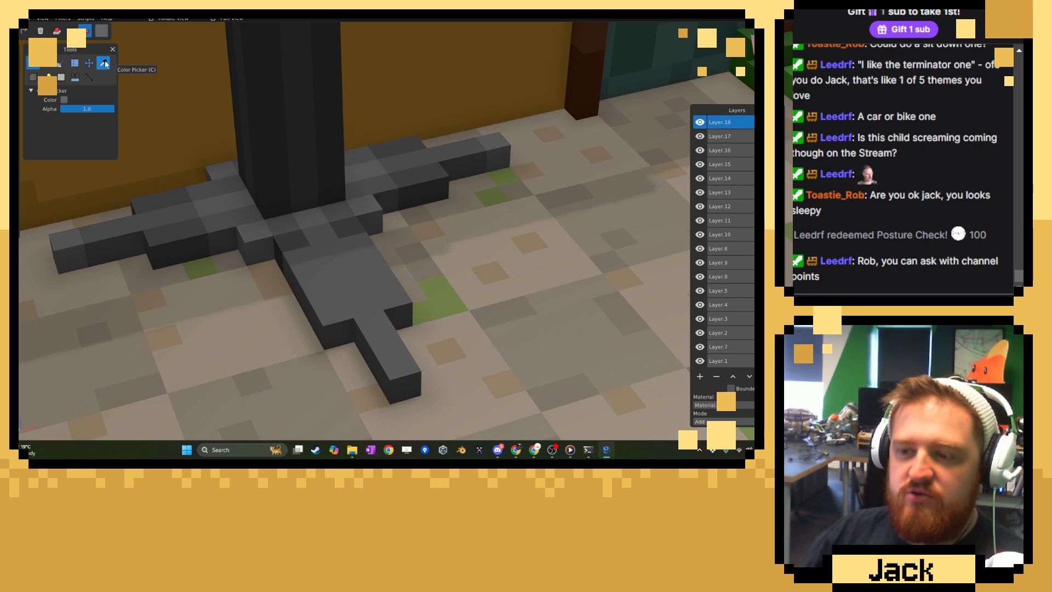
left_click(32, 68)
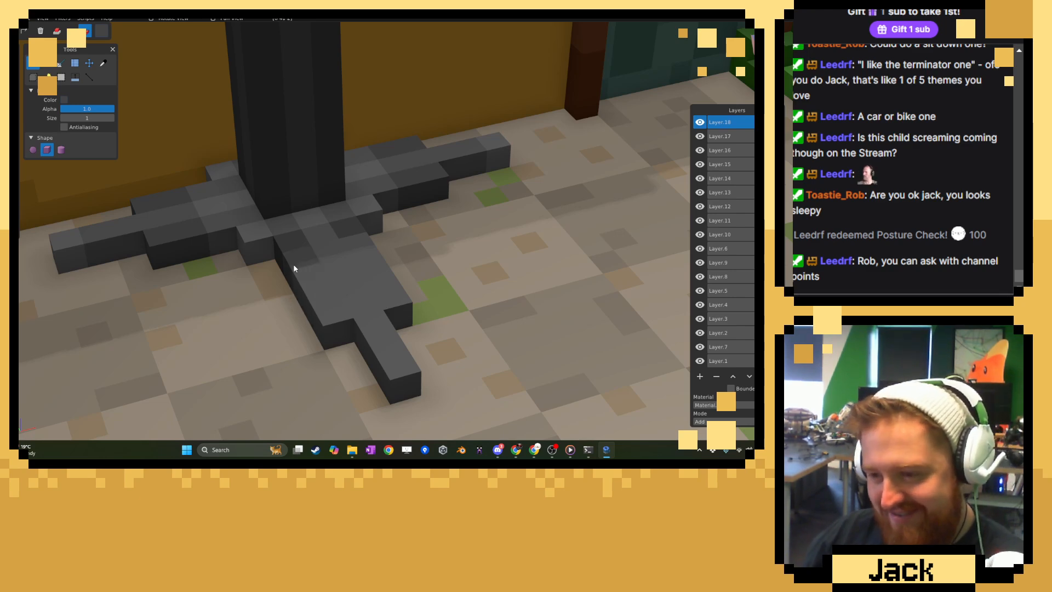
left_click(103, 63)
left_click(34, 63)
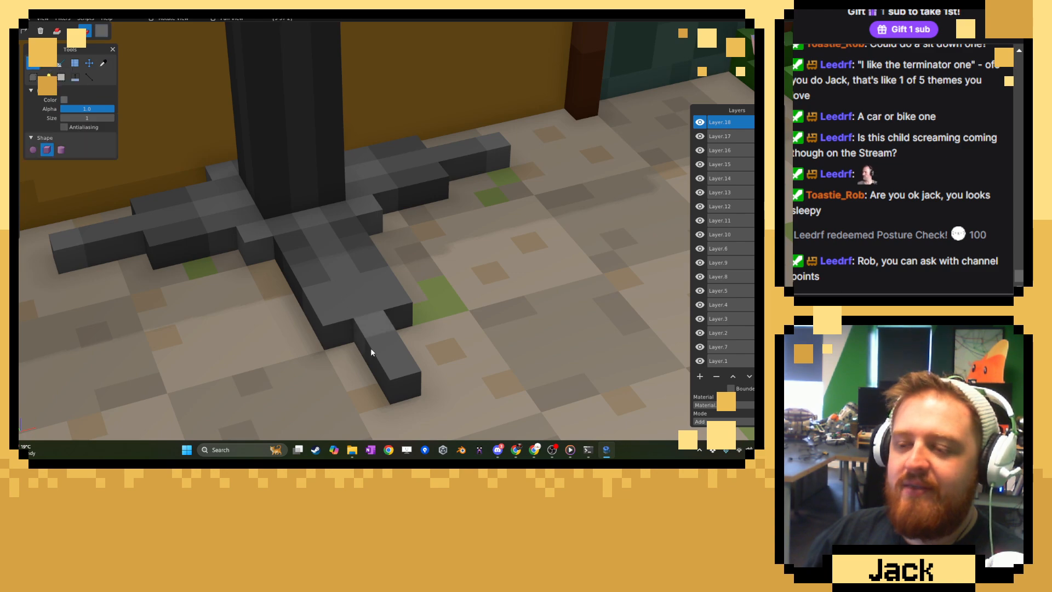
left_click(396, 366)
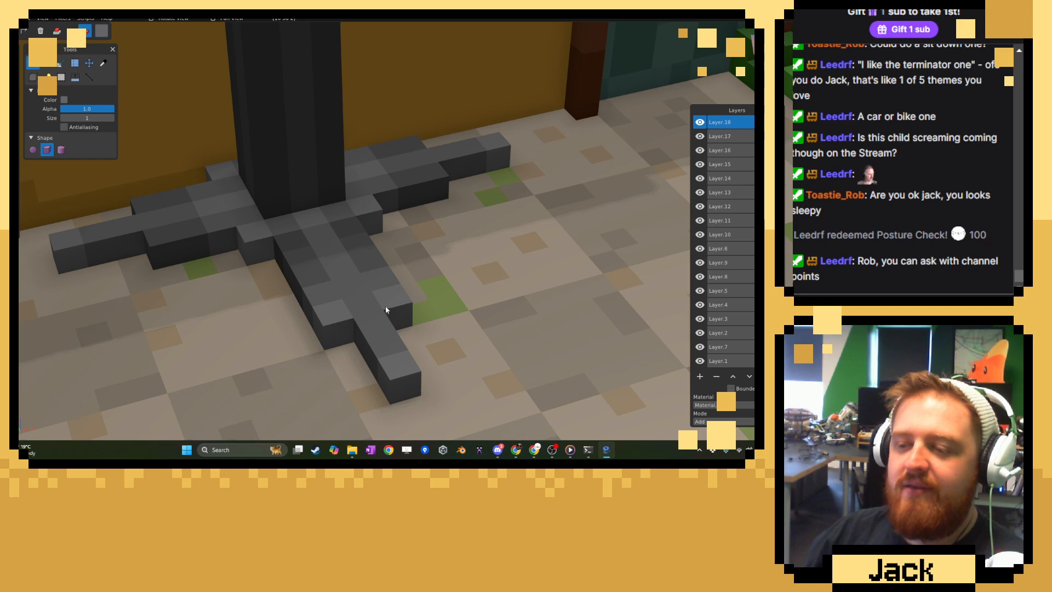
Choose a yellow-orange colour and add two bars on the floor, one along each side of the front leg.
scroll(408, 293, "down", 5)
middle_click_drag(435, 266, 414, 279)
scroll(458, 271, "up", 5)
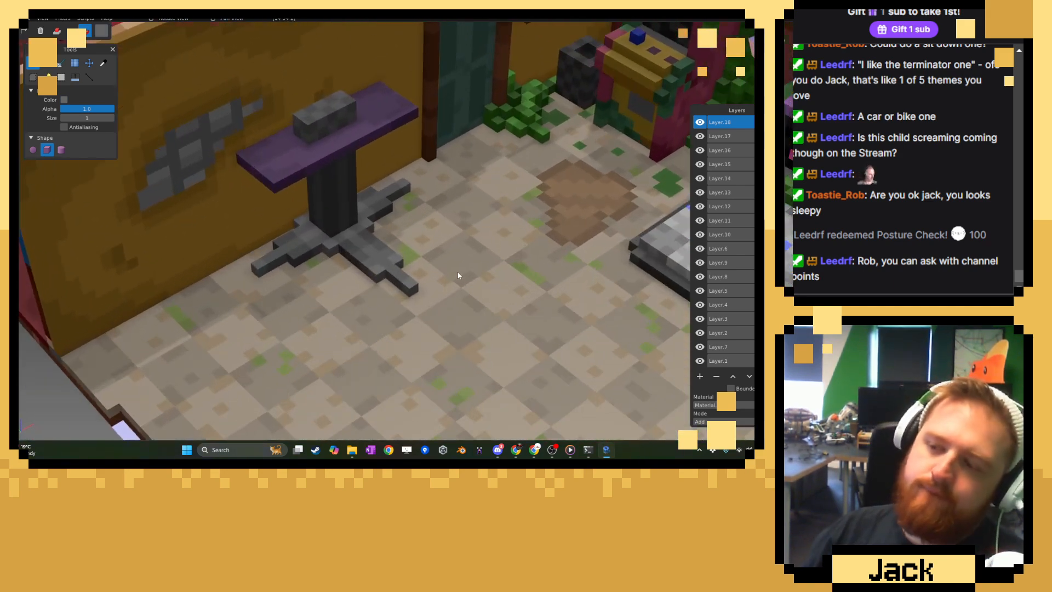
left_click(108, 35)
left_click(201, 51)
left_click_drag(200, 50, 170, 38)
left_click(322, 232)
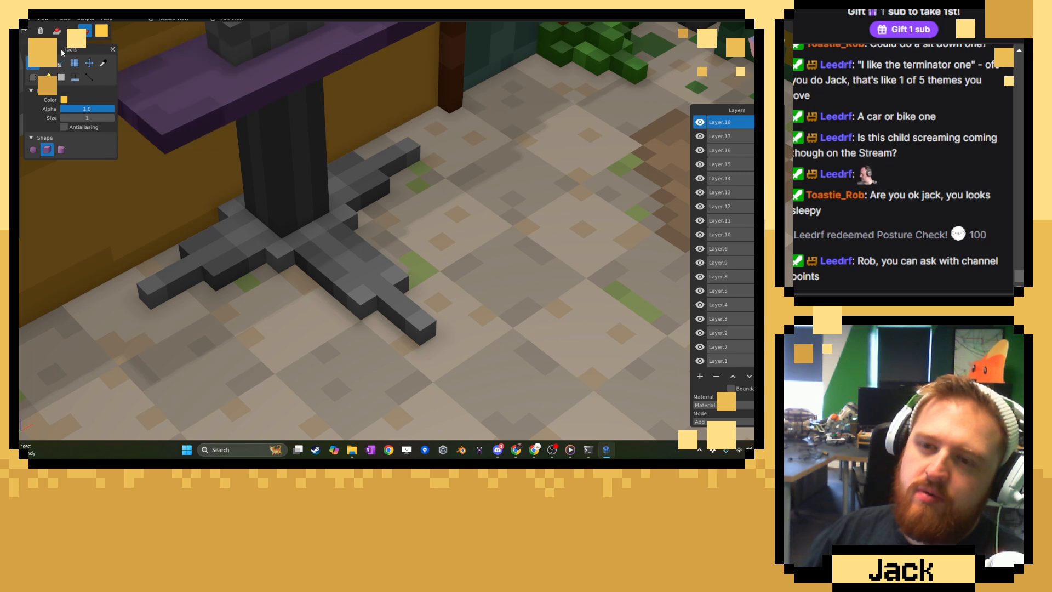
key("a")
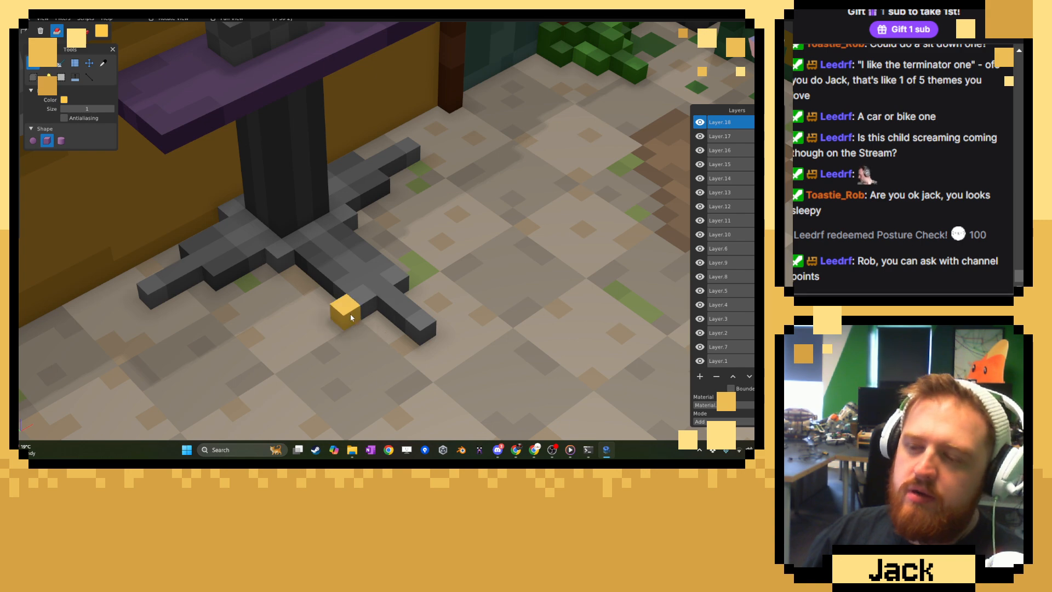
left_click_drag(351, 314, 388, 348)
middle_click_drag(440, 347, 489, 275)
Examine the stand and its two yellow floor bars from several angles and distances.
scroll(364, 341, "down", 3)
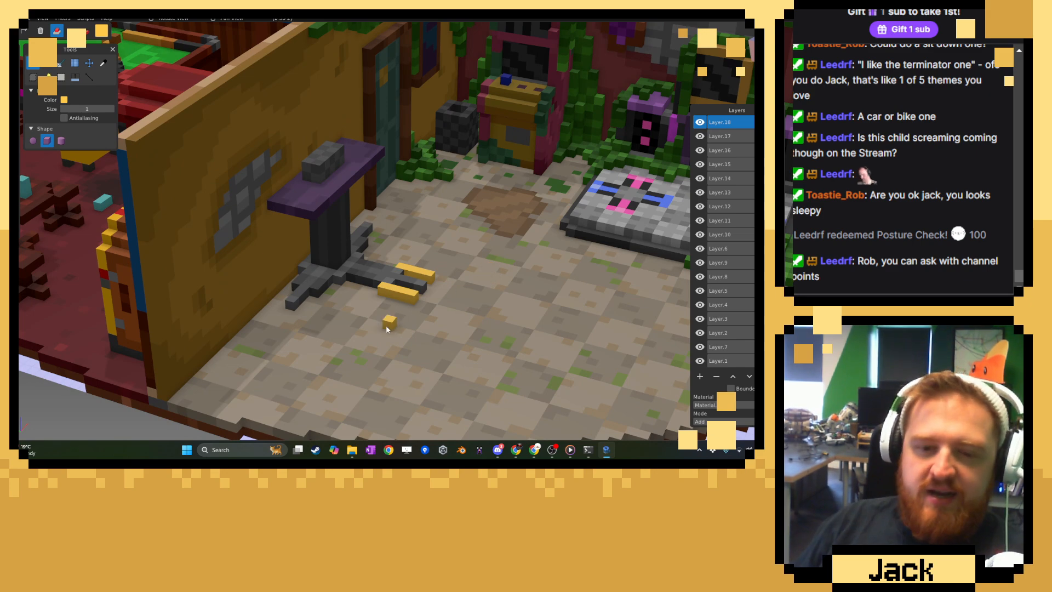
scroll(390, 324, "up", 3)
mouse_move(400, 339)
middle_mouse_down()
mouse_move(406, 288)
mouse_move(330, 324)
mouse_move(366, 308)
mouse_move(374, 289)
mouse_move(383, 339)
middle_mouse_up()
scroll(375, 289, "up", 3)
scroll(375, 289, "down", 3)
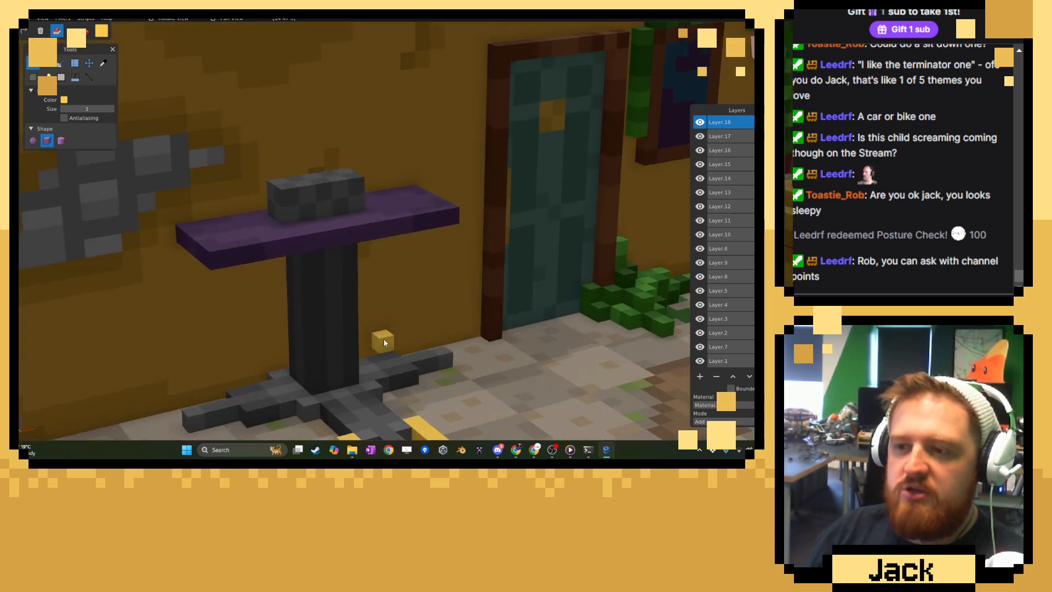
scroll(387, 309, "up", 3)
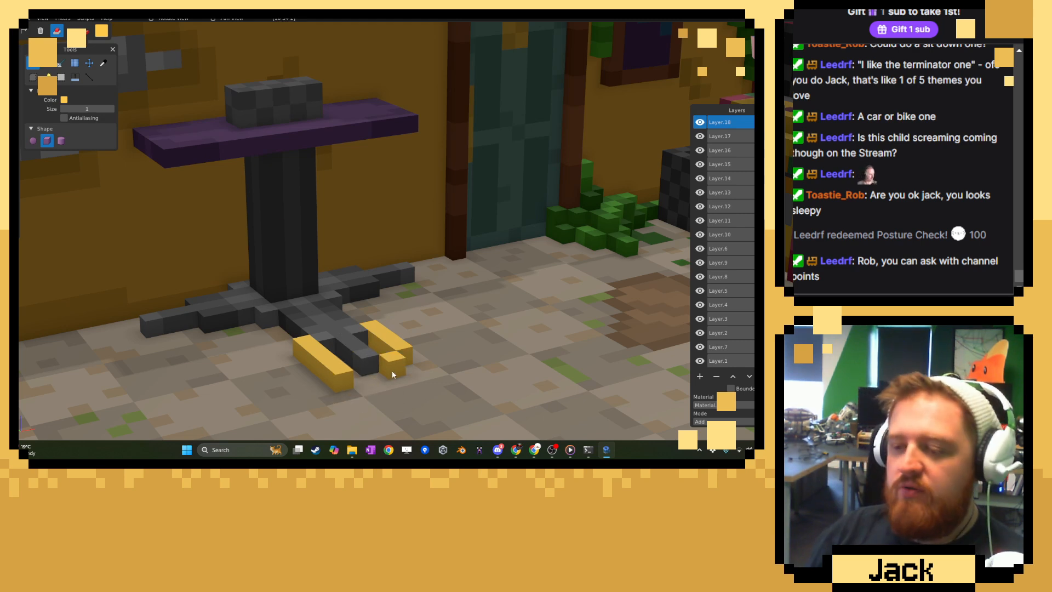
middle_click_drag(402, 368, 344, 346)
scroll(310, 342, "up", 3)
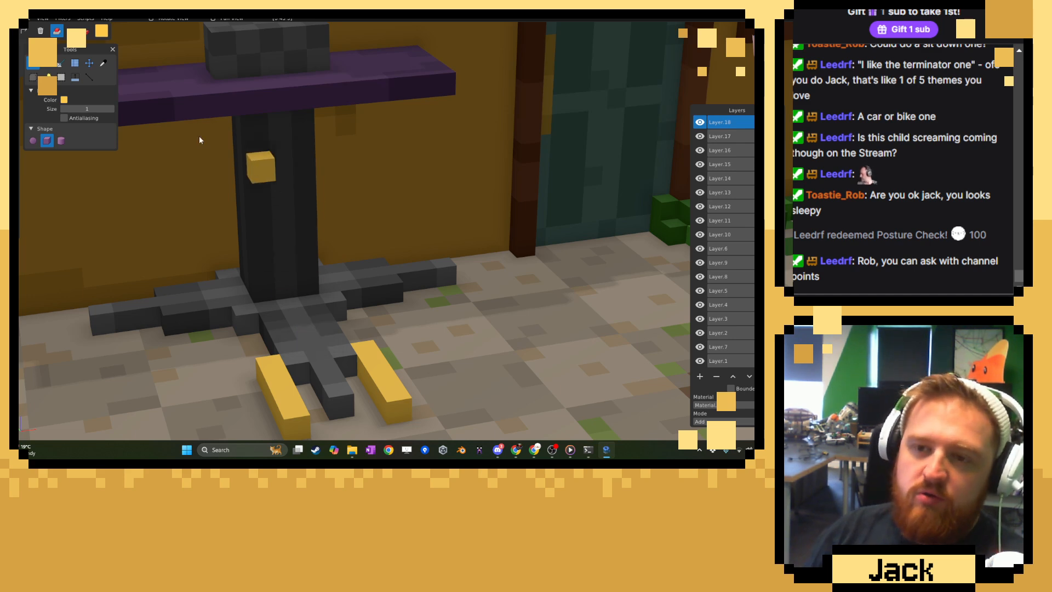
Carve out the middle row of voxels along the front leg in subtract mode, back to the column.
middle_click_drag(226, 175, 290, 130)
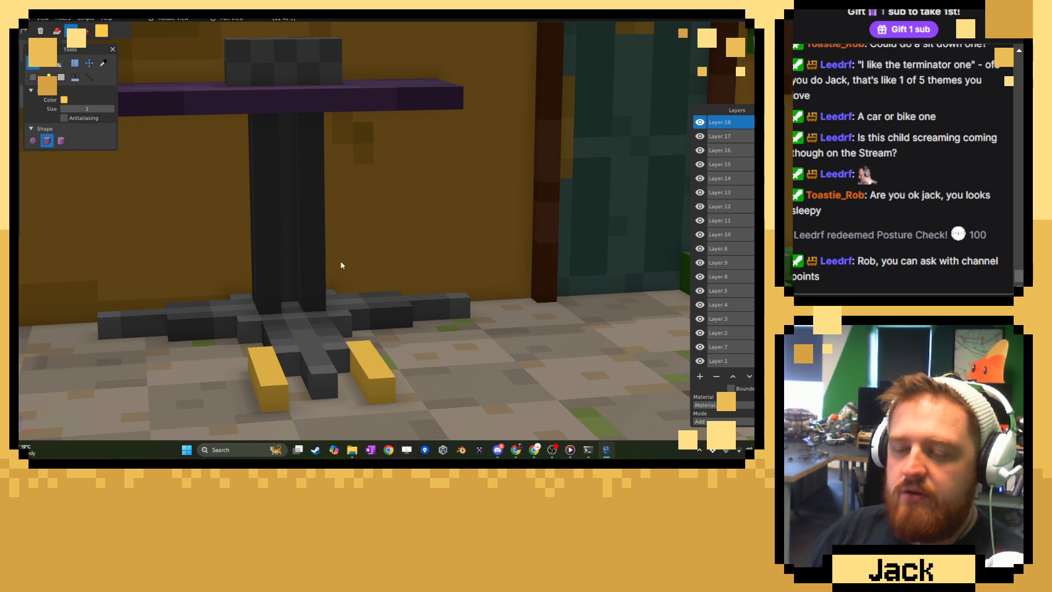
middle_click_drag(342, 265, 321, 280)
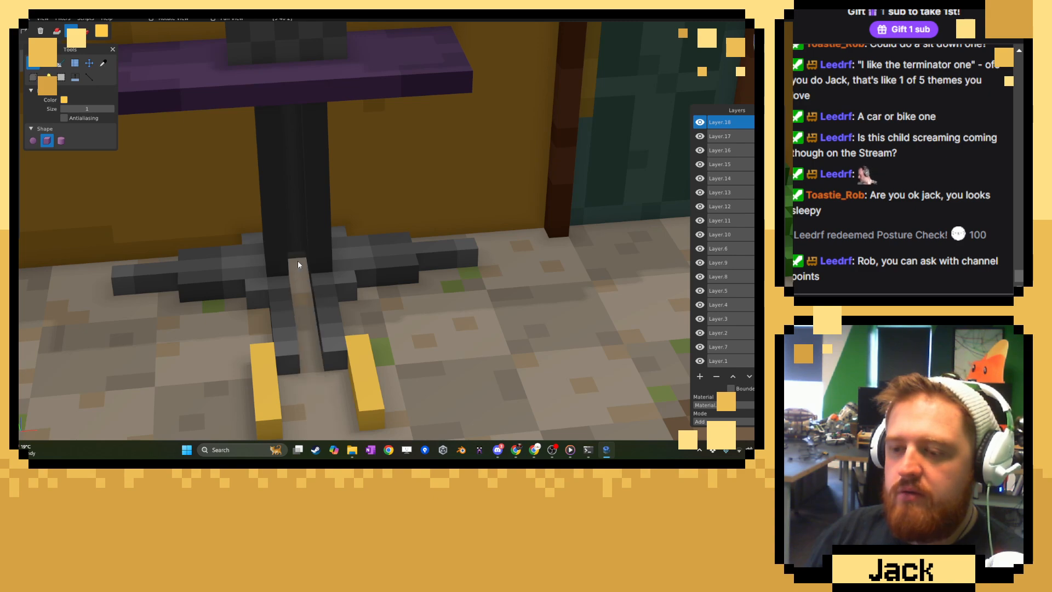
Carve a one-voxel groove along the middle of the column's front face in subtract mode.
middle_click_drag(298, 261, 389, 293)
middle_click_drag(359, 256, 329, 184)
scroll(330, 184, "up", 6)
right_click_drag(329, 182, 365, 344)
middle_click_drag(358, 191, 392, 310)
scroll(364, 348, "down", 10)
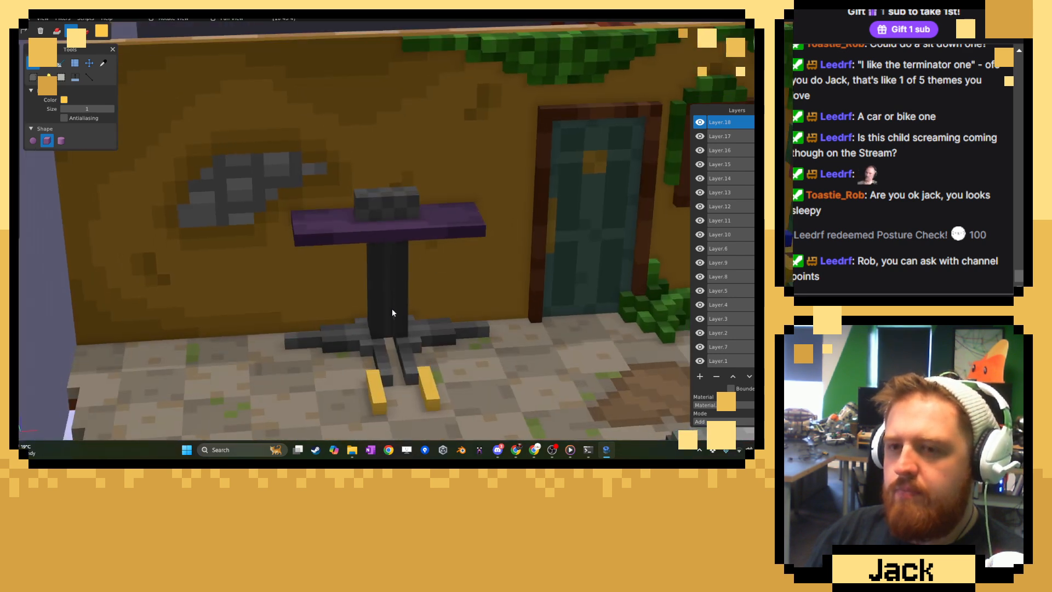
Choose a dark red and fill the column's front groove with it in add mode, from the purple top down to the floor.
left_click(101, 29)
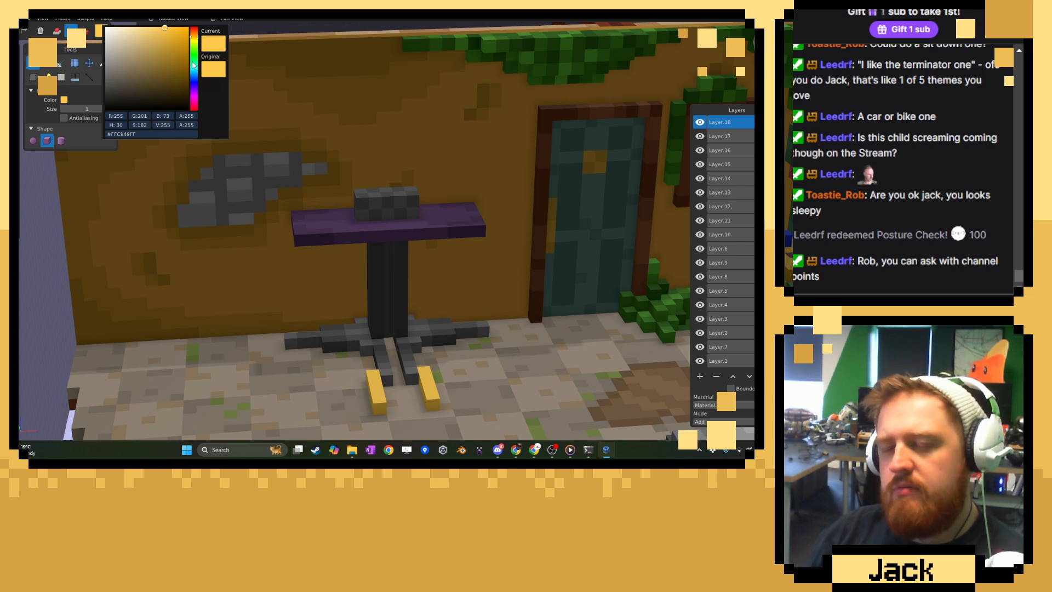
left_click_drag(192, 61, 193, 26)
left_click(188, 66)
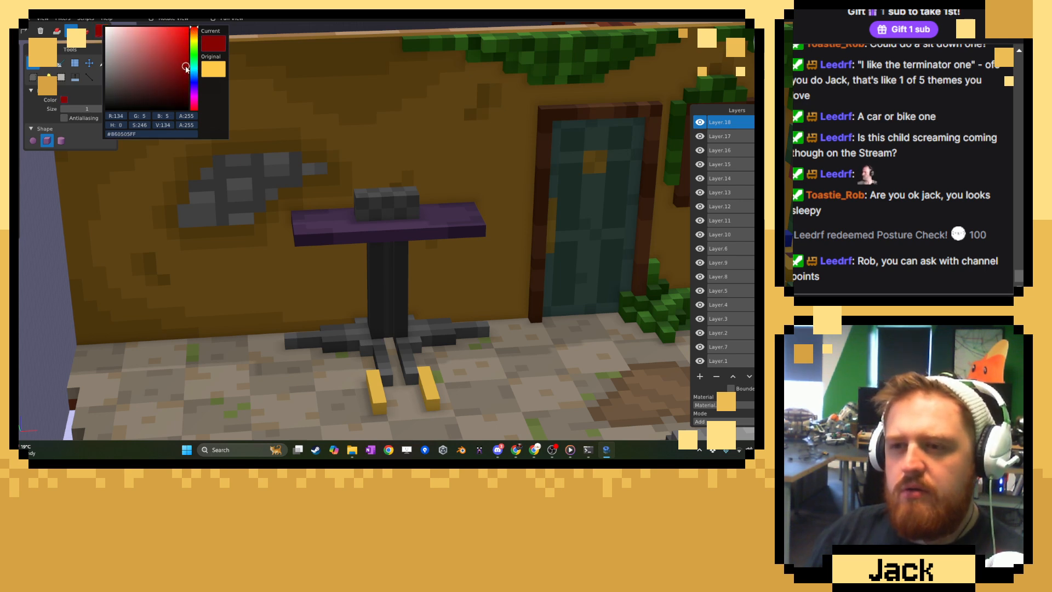
left_click(359, 109)
left_click(57, 31)
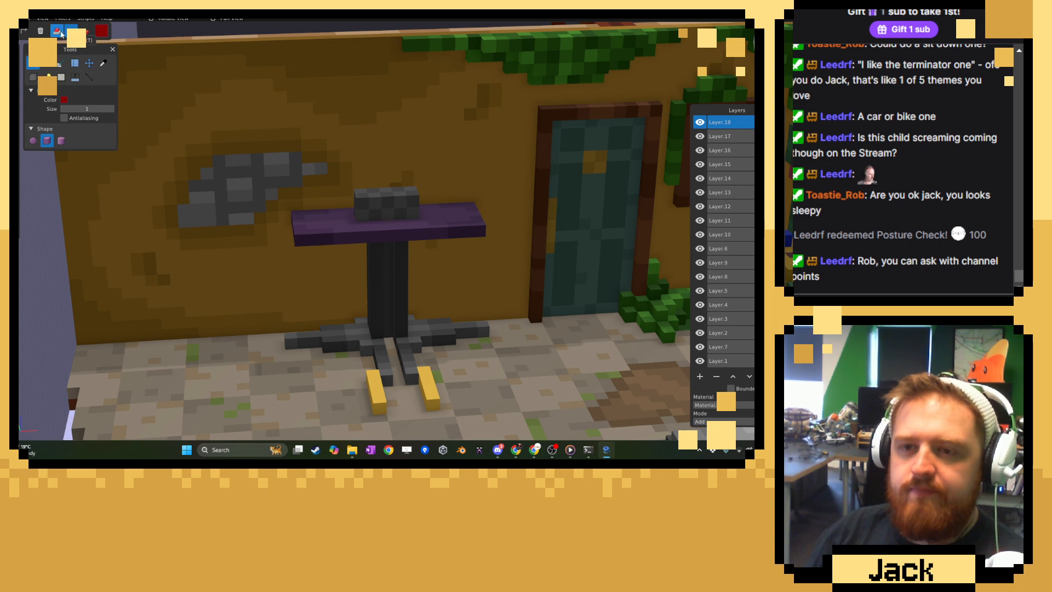
left_click(389, 291)
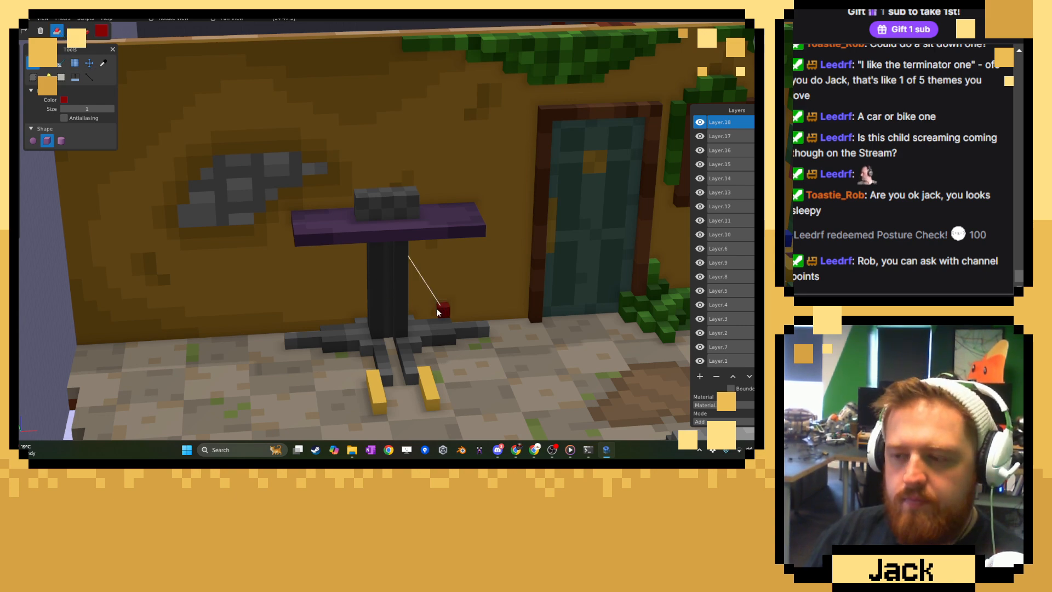
scroll(433, 310, "up", 5)
scroll(429, 314, "up", 6)
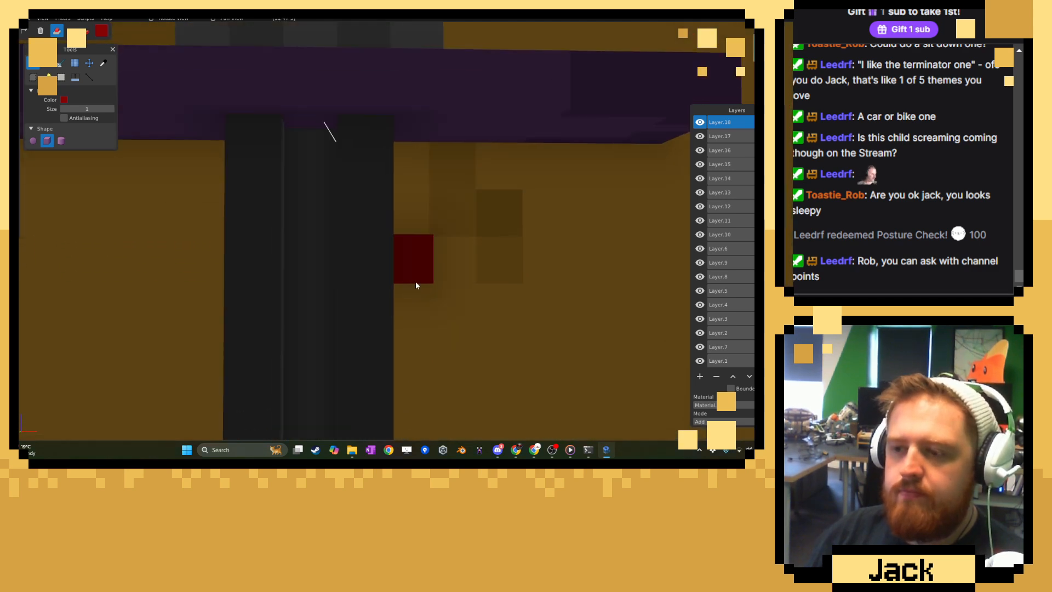
scroll(396, 278, "up", 2)
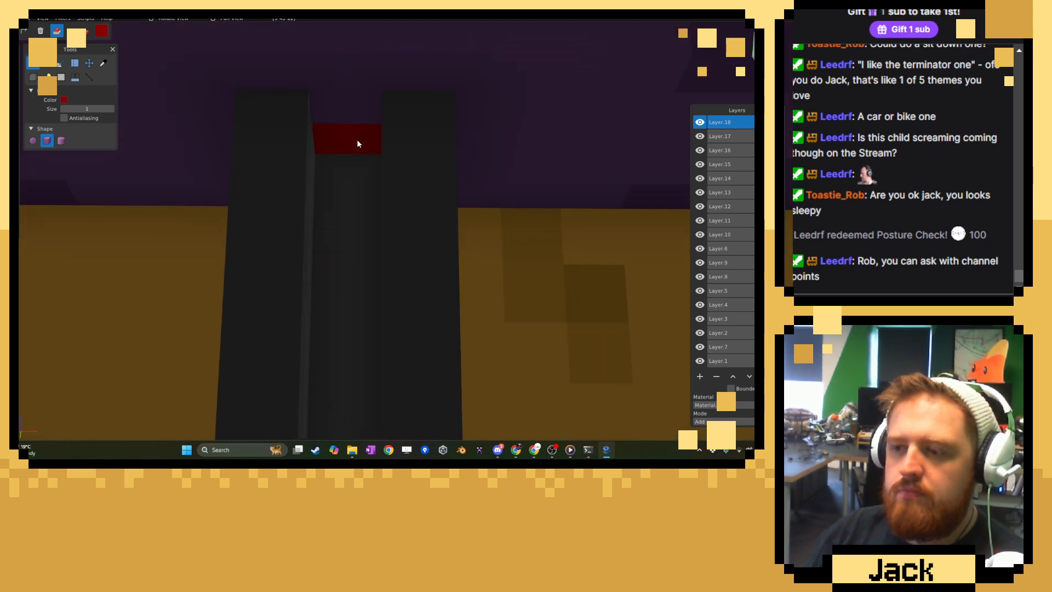
left_click_drag(357, 139, 360, 347)
scroll(351, 340, "down", 6)
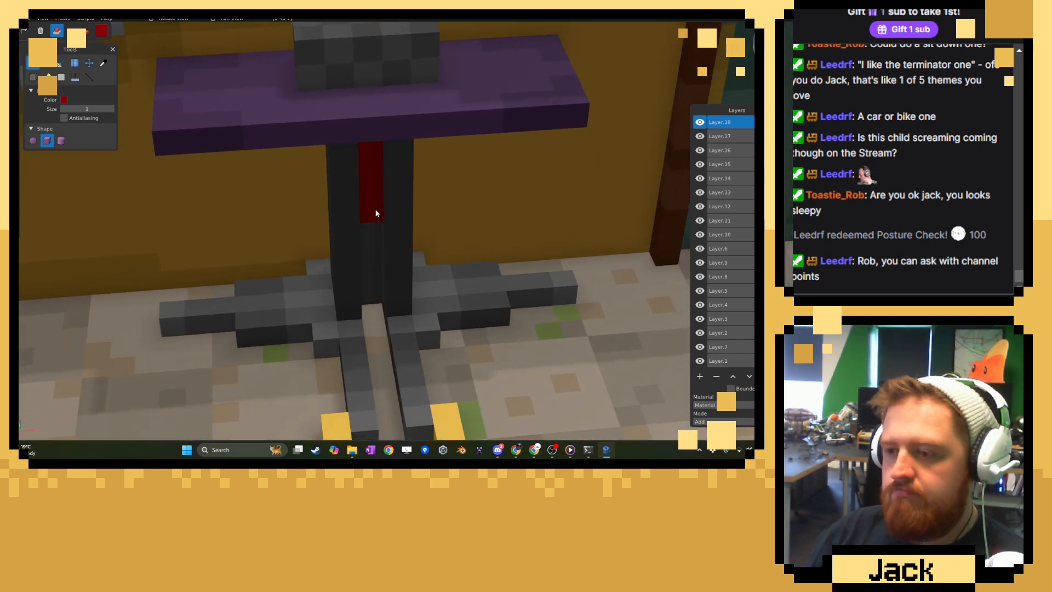
left_click_drag(373, 211, 376, 343)
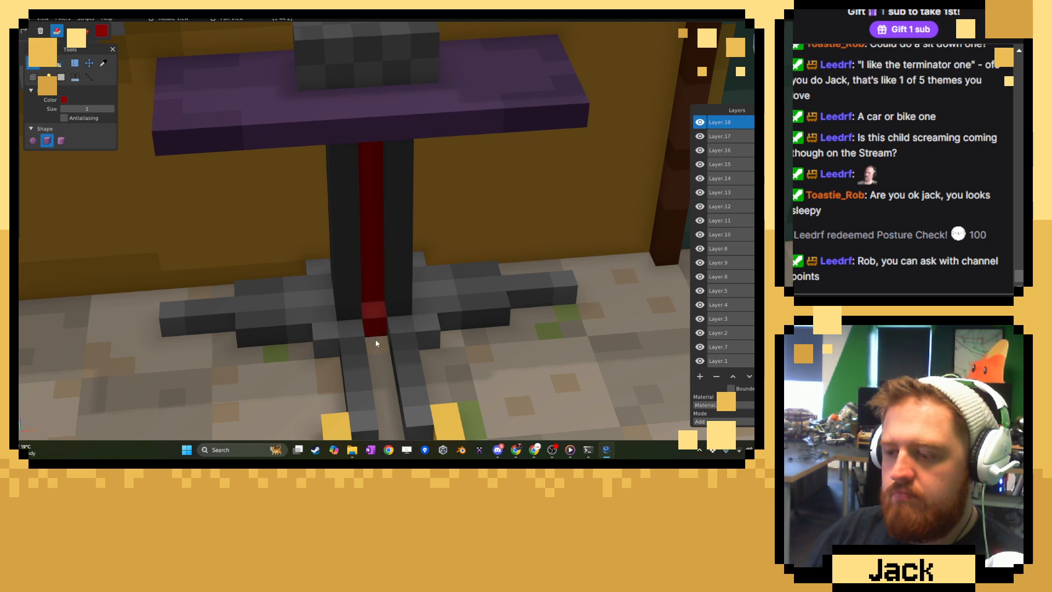
Continue the dark red stripe outward along the floor, filling the channel between the two halves of the front leg.
scroll(385, 389, "down", 3)
right_click_drag(387, 370, 392, 343)
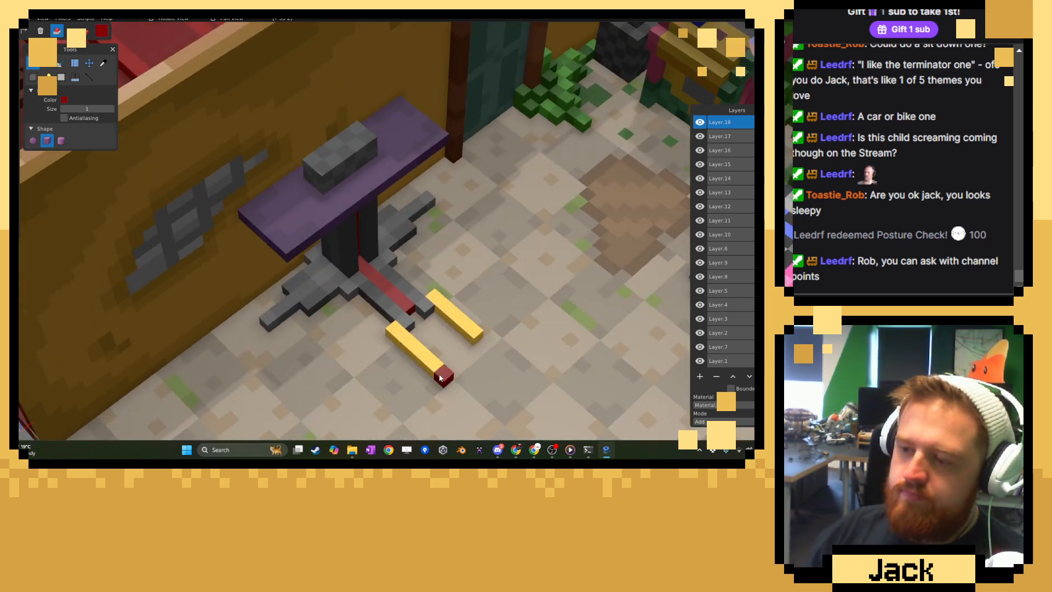
scroll(433, 373, "up", 3)
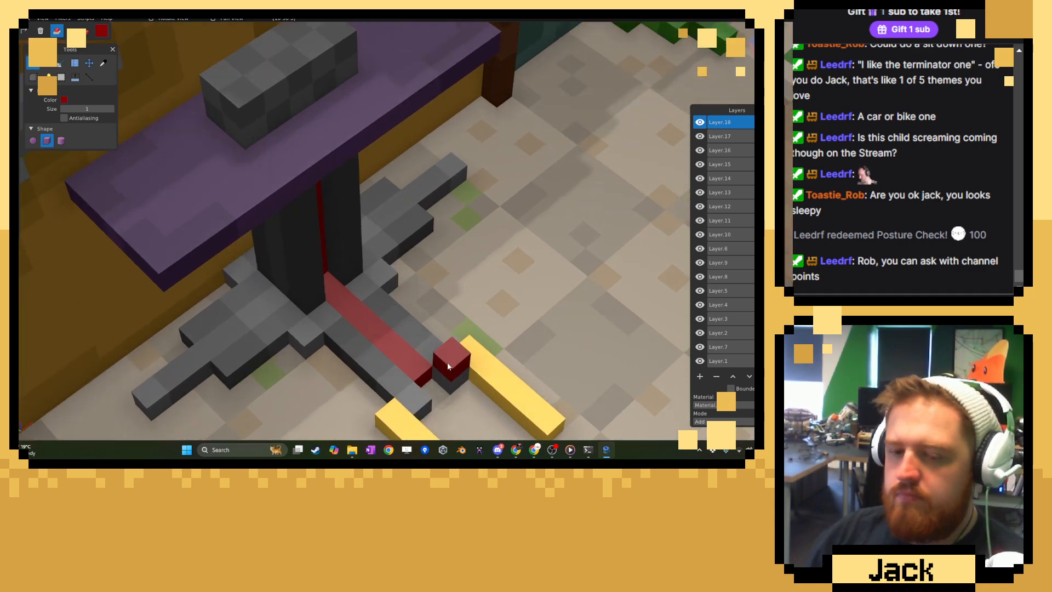
scroll(384, 360, "up", 2)
right_click_drag(361, 358, 358, 266)
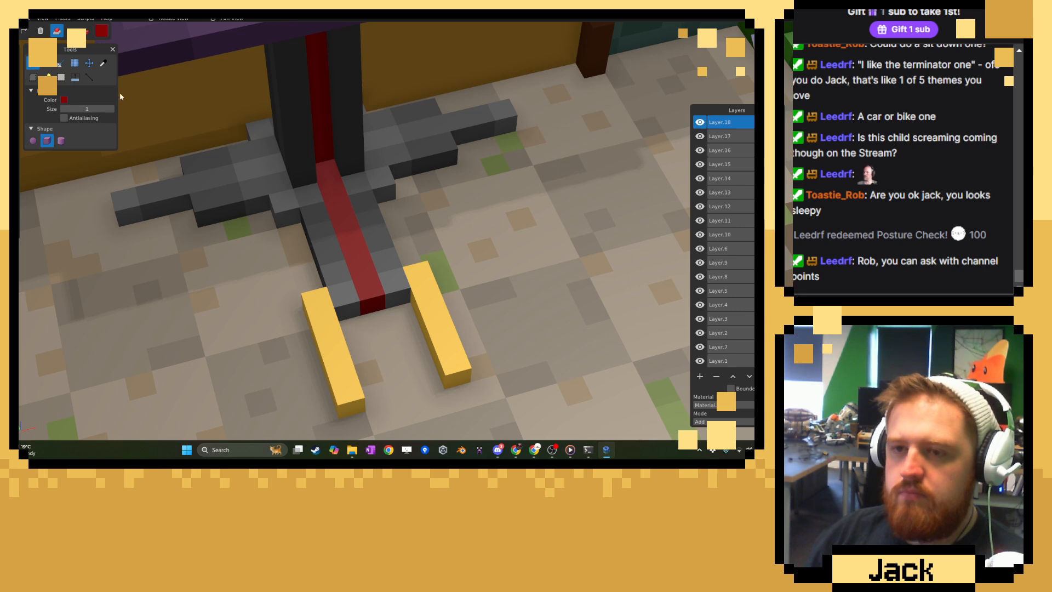
Choose a slightly darker red and paint scattered voxels of the stripe on the front leg and column for shading.
key("c")
left_click(101, 30)
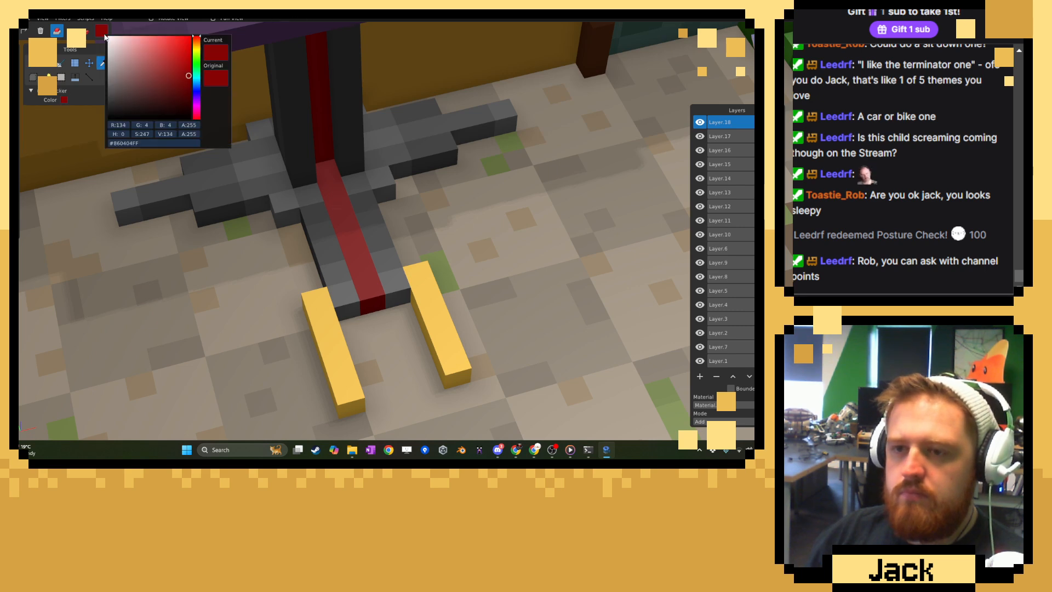
left_click(189, 86)
left_click(307, 93)
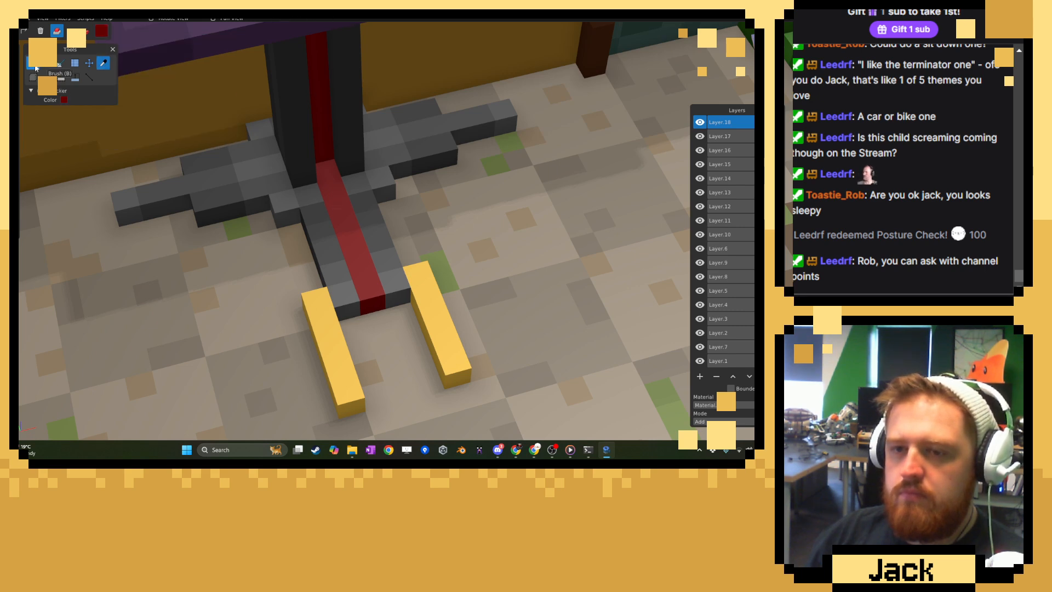
left_click(32, 63)
left_click(85, 31)
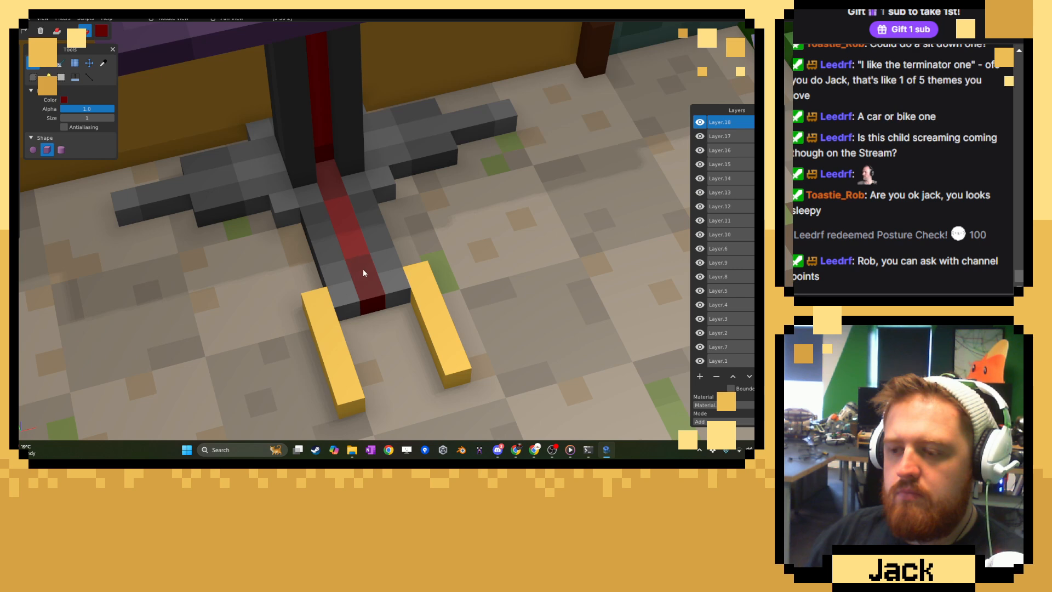
right_click_drag(363, 269, 359, 244)
middle_click_drag(358, 178, 360, 272, "shift")
mouse_move(360, 271)
middle_mouse_down()
mouse_move(360, 258)
mouse_move(356, 283)
middle_mouse_up()
scroll(332, 227, "up", 3)
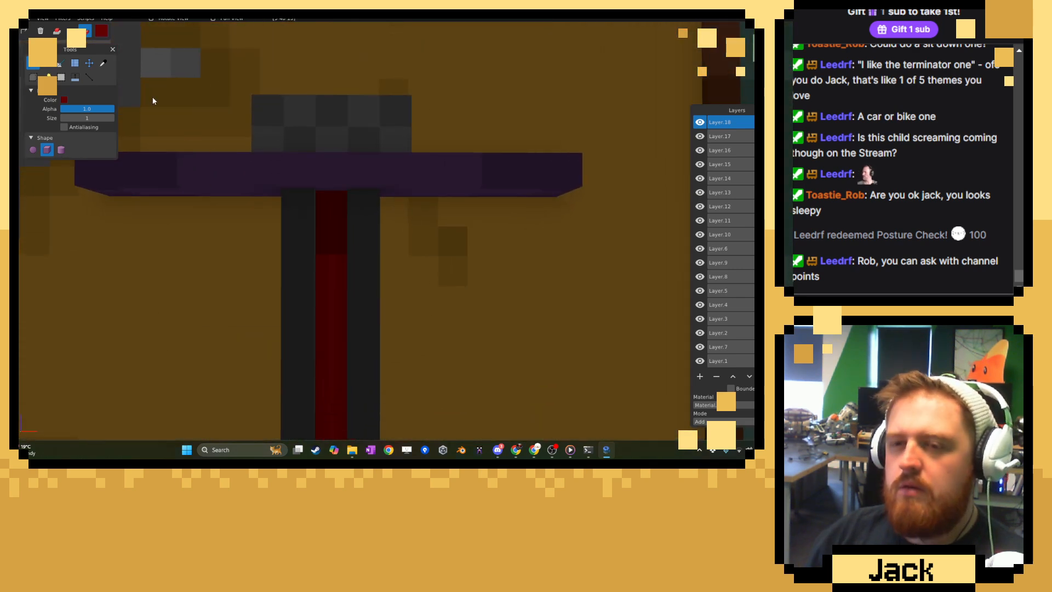
Try carving the middle out of the purple top above the red stripe, and refill the gap with sampled purple.
left_click(70, 30)
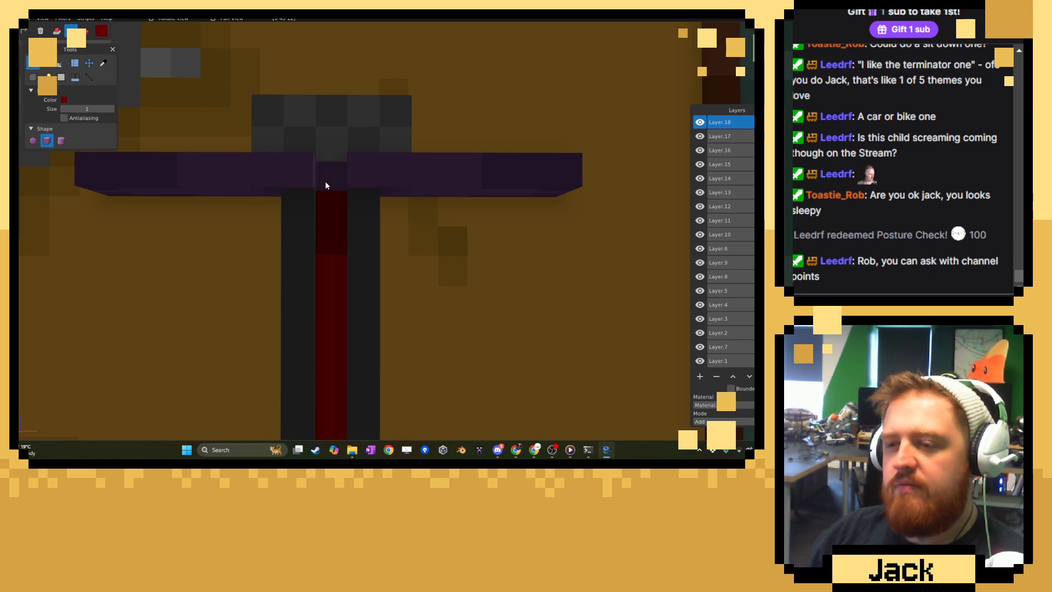
right_click_drag(339, 205, 327, 245)
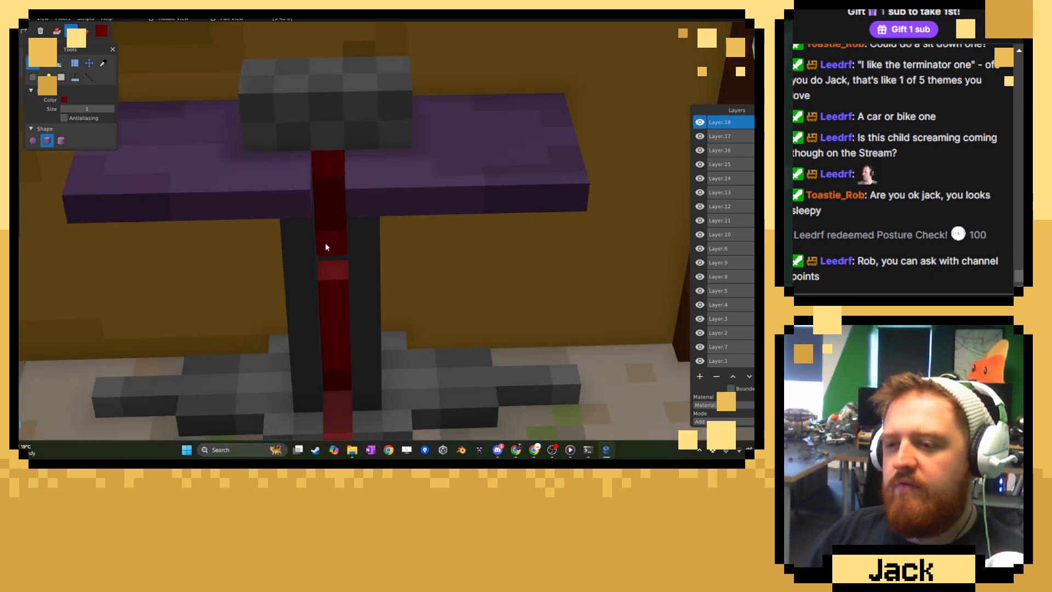
left_click(103, 64)
left_click(330, 196)
left_click(34, 64)
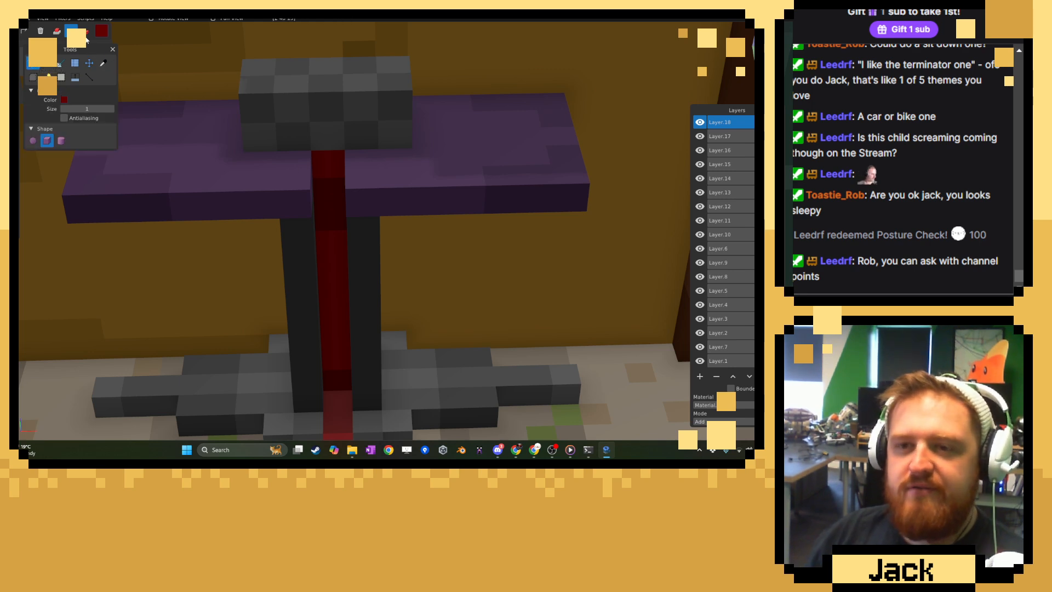
left_click(85, 34)
left_click(104, 64)
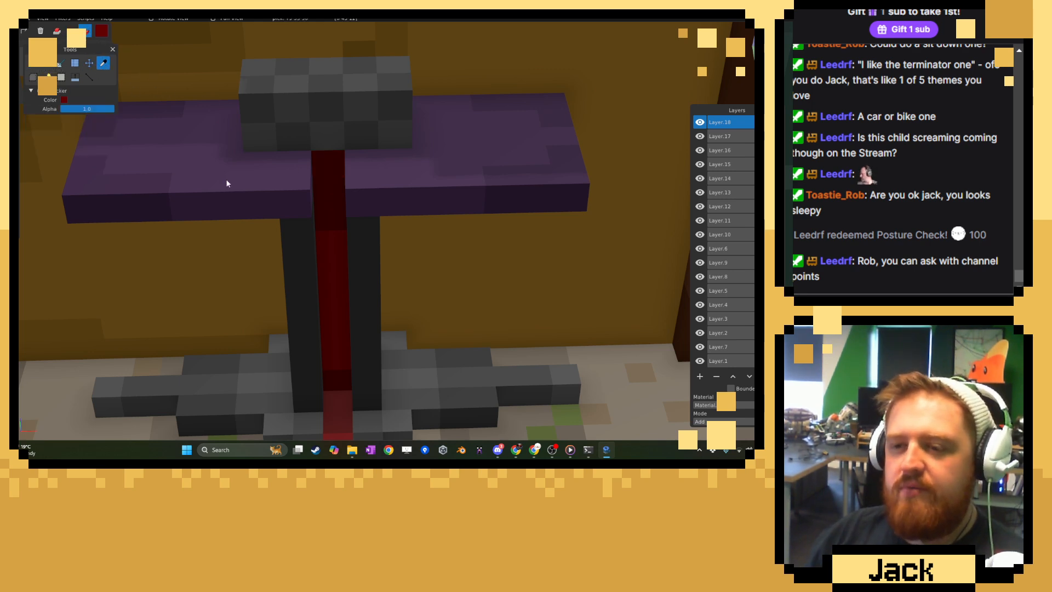
left_click(34, 63)
left_click(57, 30)
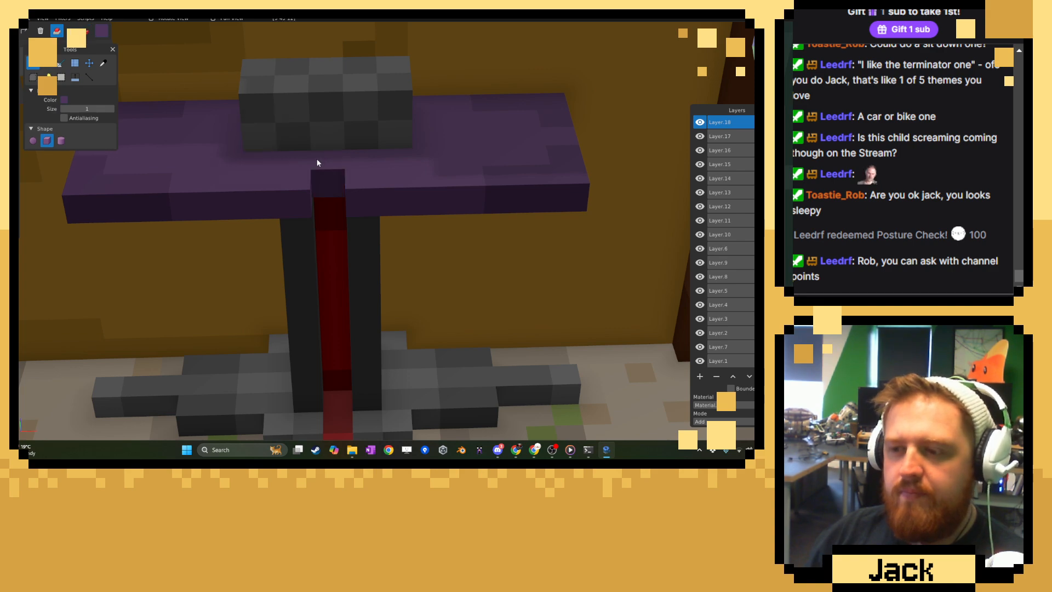
scroll(336, 193, "down", 11)
Sample the yellow of the floor bars and lengthen both bars away from the stand with added voxels.
middle_click_drag(344, 199, 504, 182)
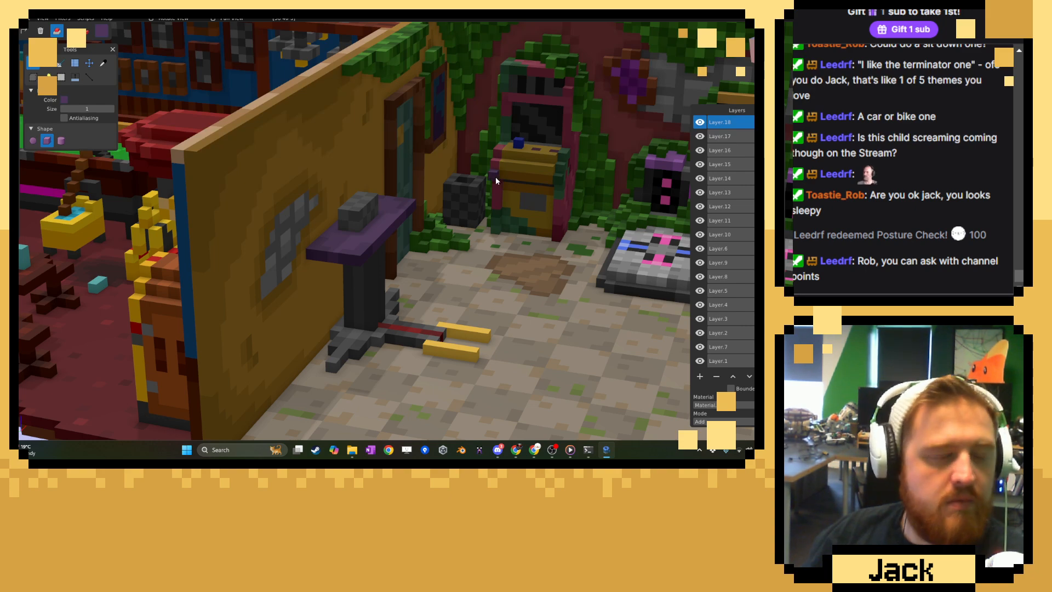
middle_click_drag(495, 178, 410, 270)
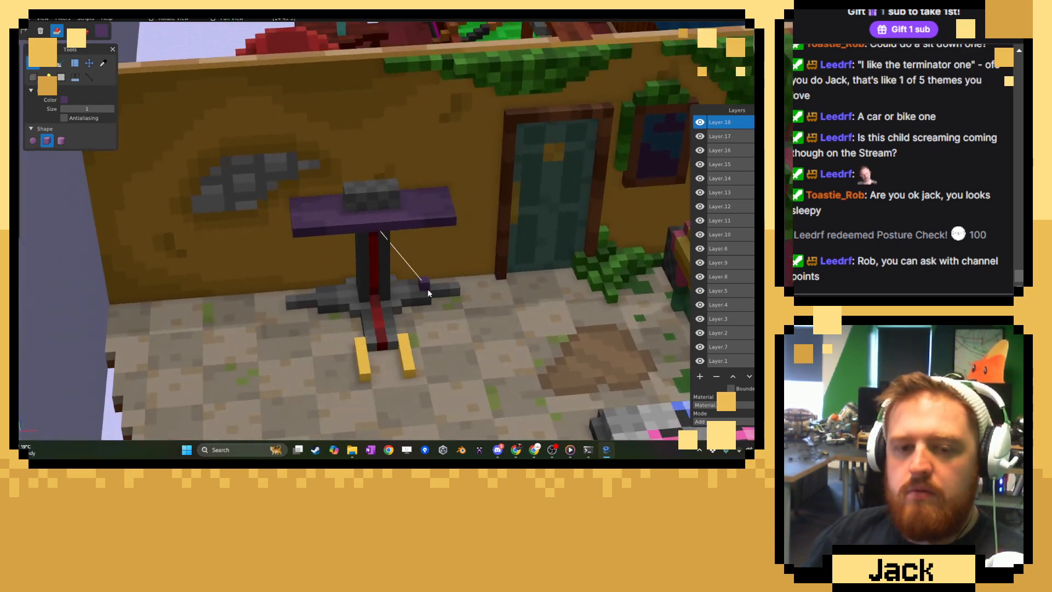
right_click_drag(428, 289, 402, 236)
scroll(403, 235, "up", 7)
key("c")
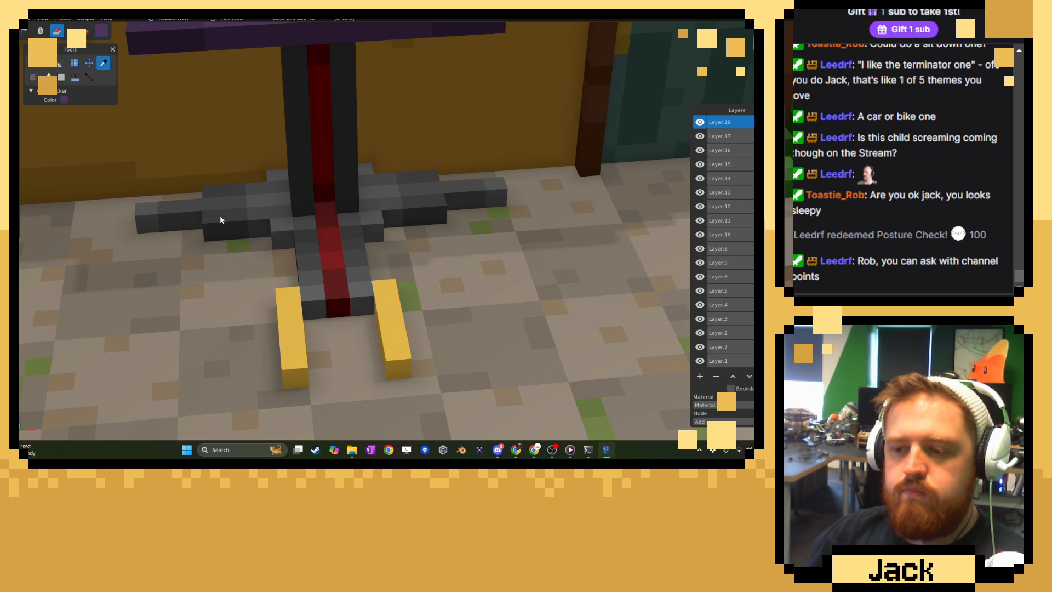
left_click(300, 333)
key("b")
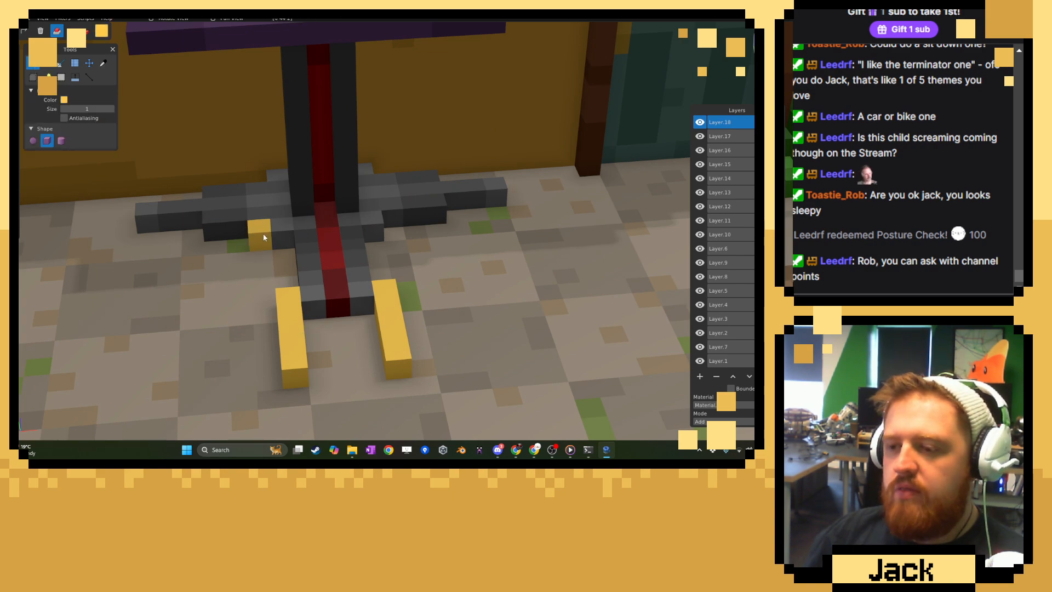
scroll(263, 238, "down", 5)
scroll(360, 324, "up", 6)
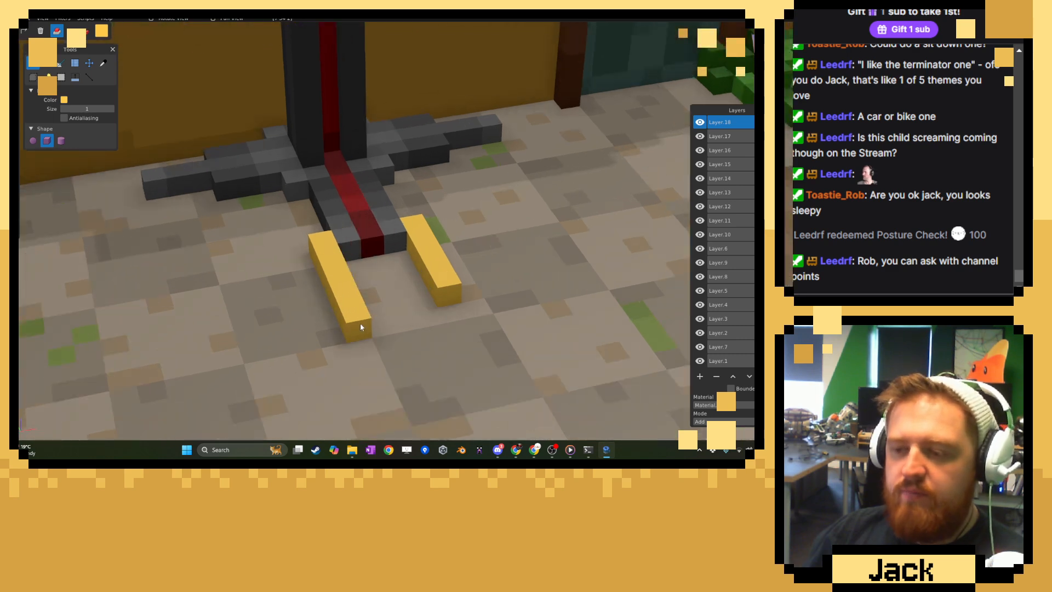
left_click(360, 327)
left_click(447, 307)
left_click(461, 321)
left_click(341, 238)
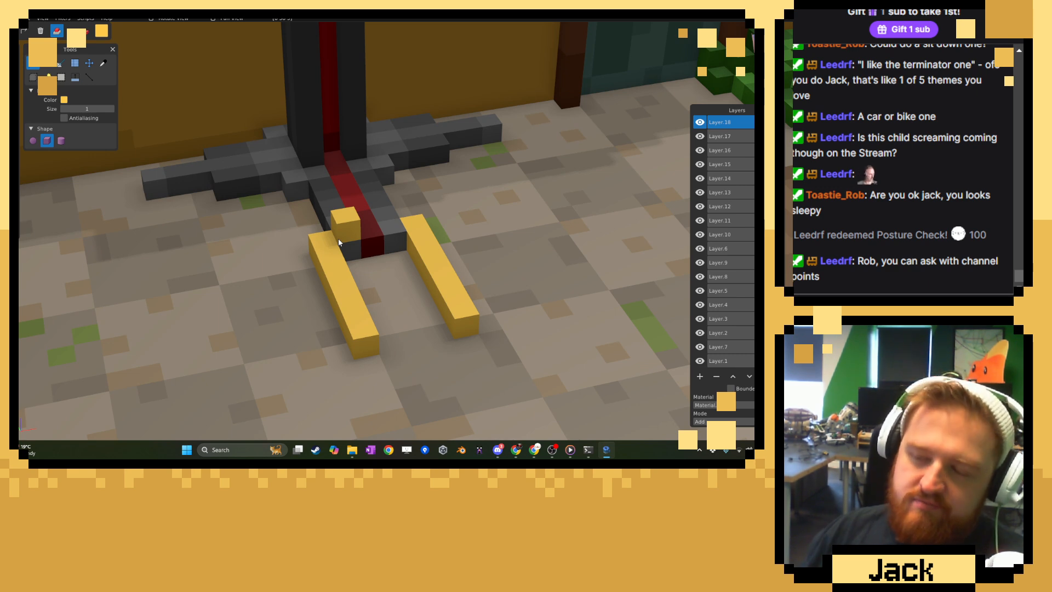
Choose a dark green (about #165E0A) and cover the whole top of the checkered grey block with one layer of voxels.
scroll(391, 189, "down", 6)
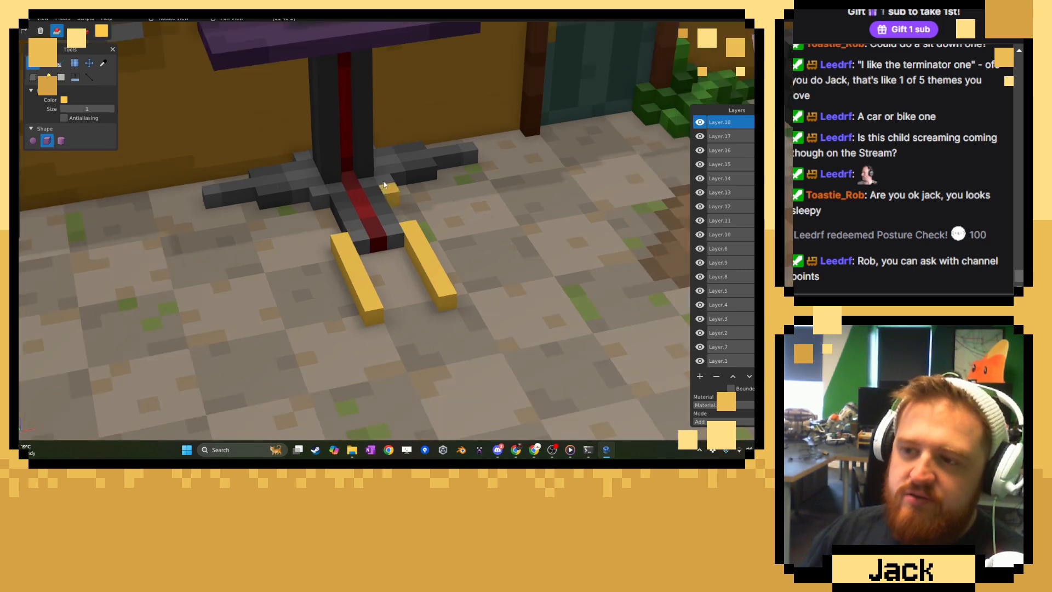
middle_click_drag(396, 165, 397, 205, "shift")
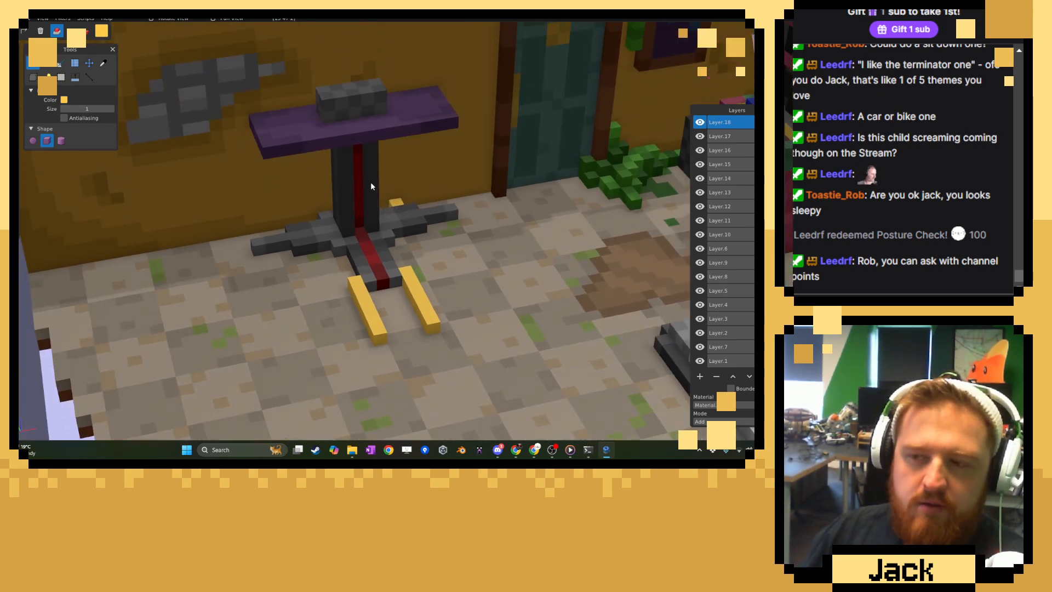
middle_click_drag(285, 136, 333, 218)
scroll(333, 218, "up", 5)
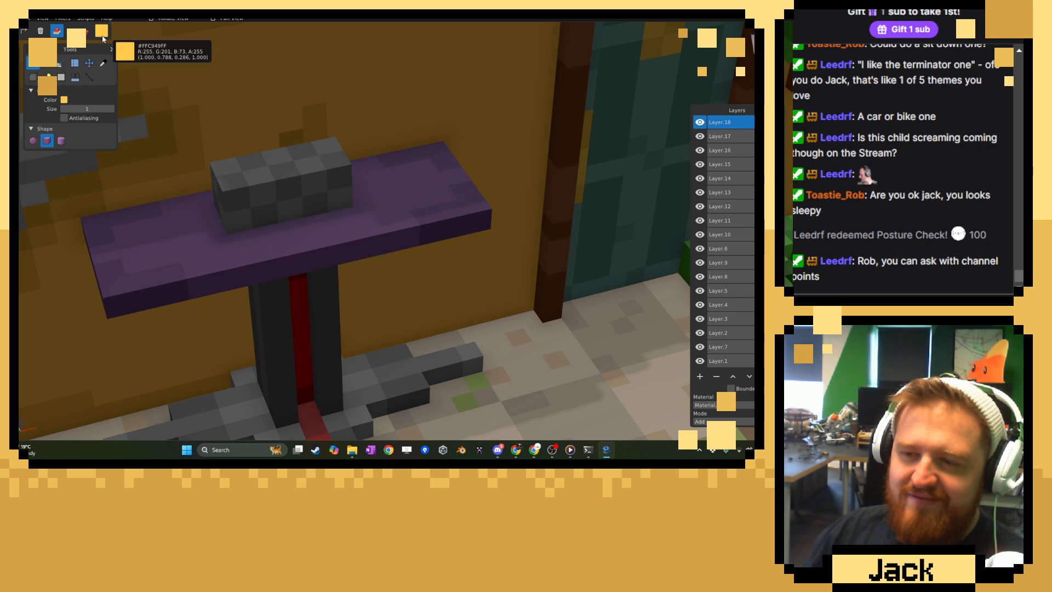
left_click(101, 30)
left_click(196, 60)
left_click_drag(182, 73, 182, 88)
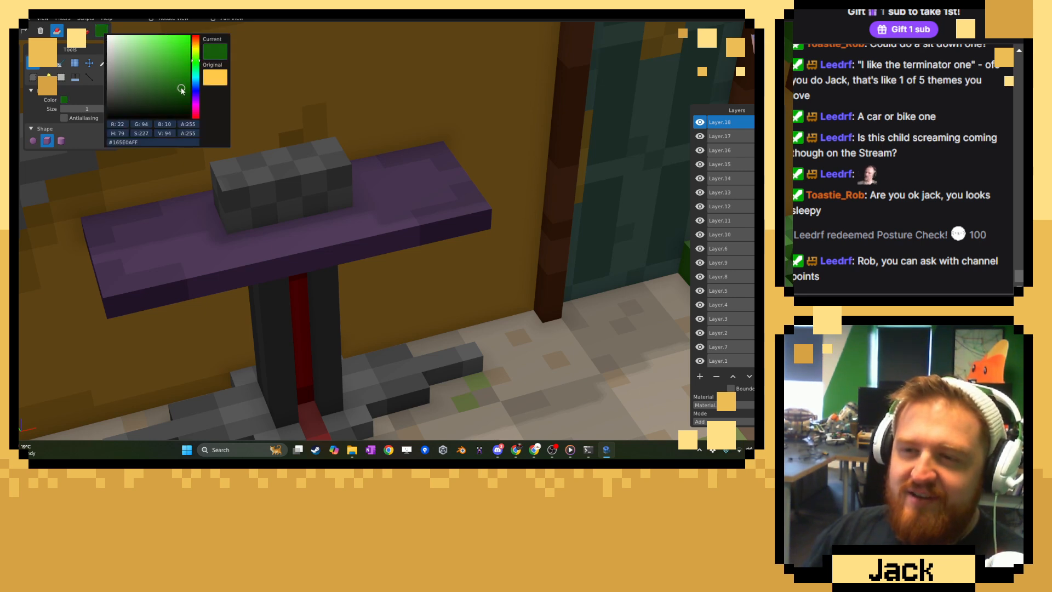
left_click(273, 109)
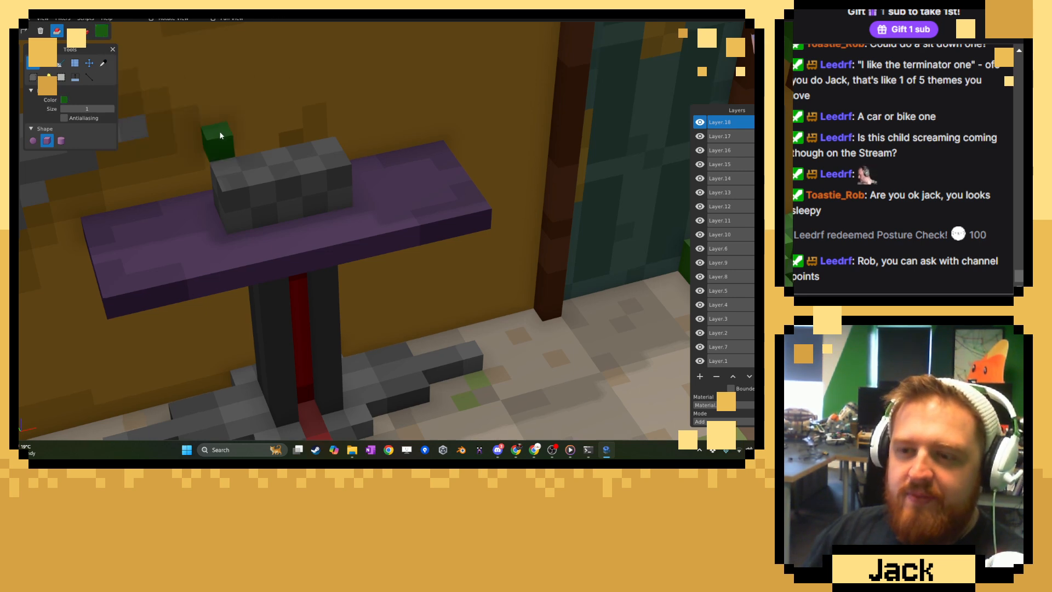
middle_click_drag(219, 136, 226, 158)
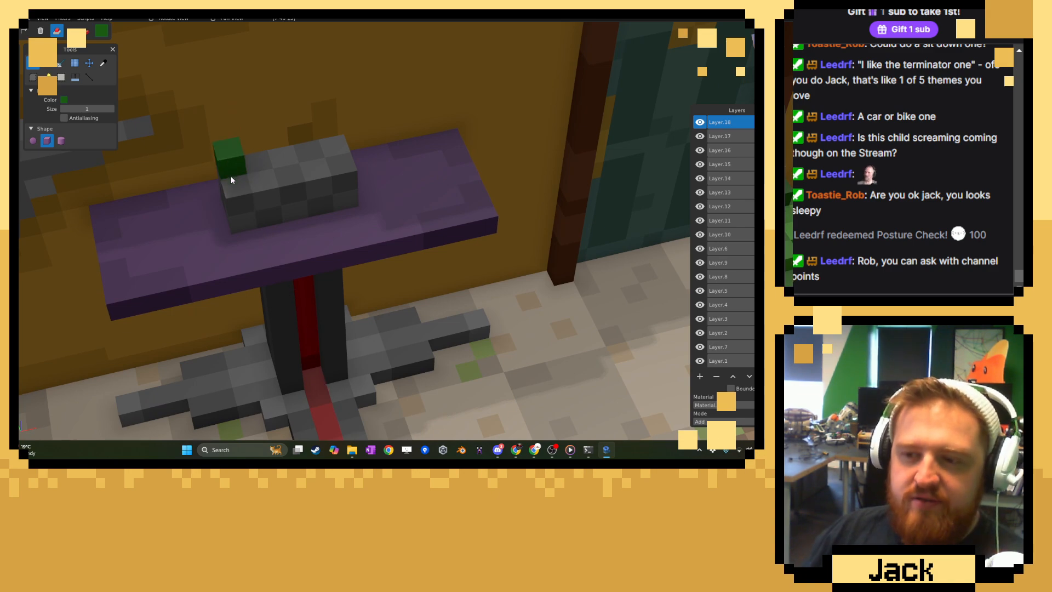
left_click_drag(231, 176, 301, 175)
middle_click_drag(333, 163, 310, 190)
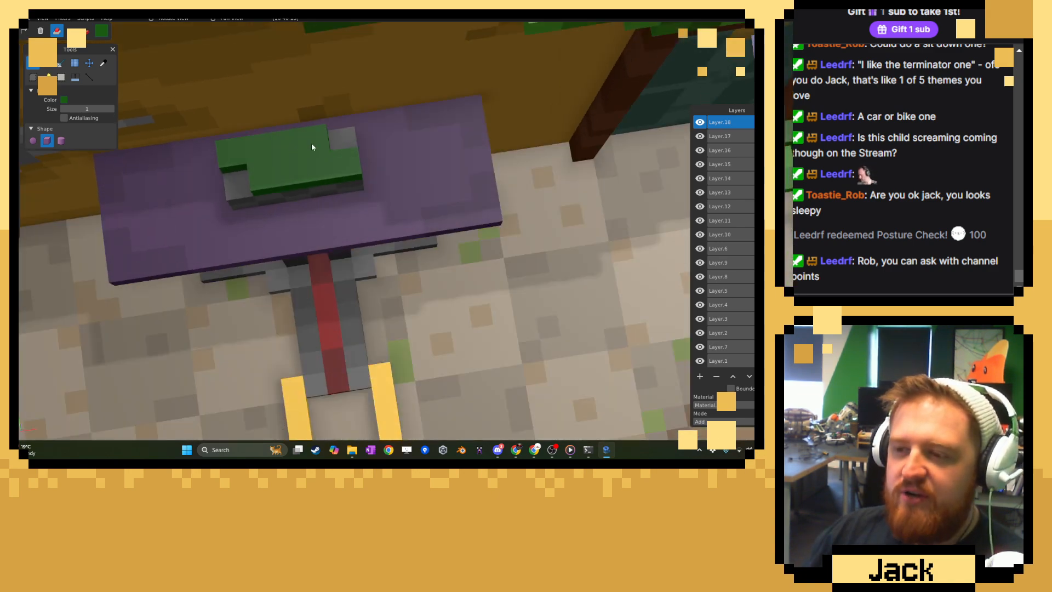
key("c")
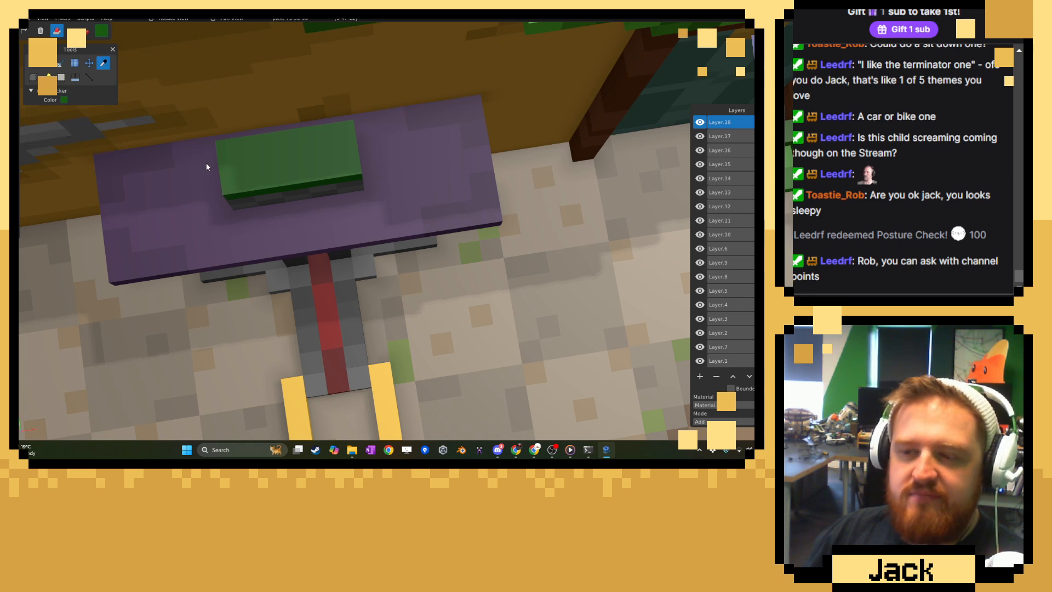
Choose a darker green and paint scattered voxels across the block's green top for shading.
left_click(102, 32)
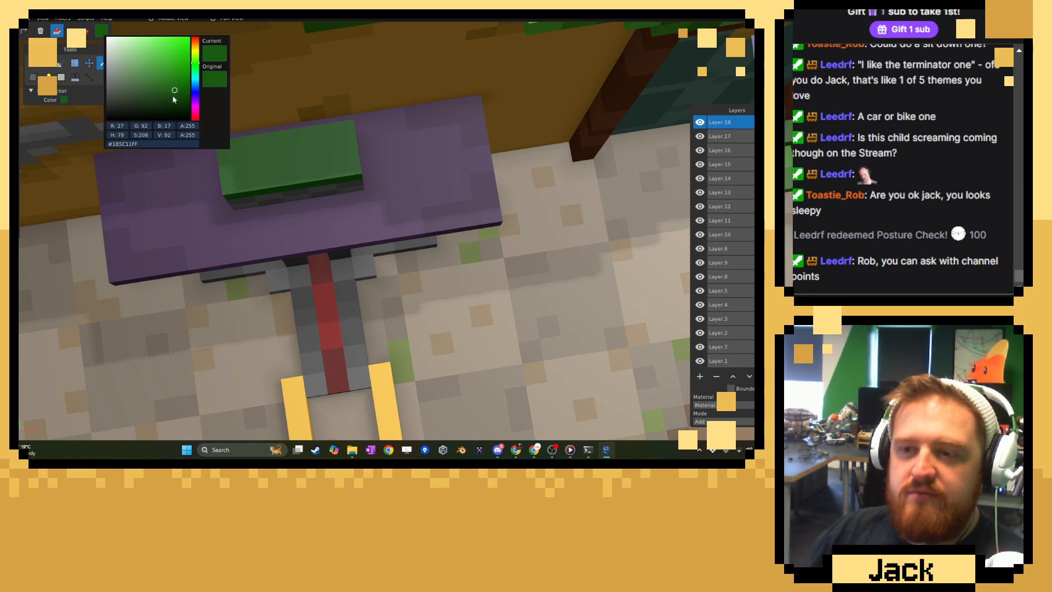
left_click(249, 101)
left_click(85, 31)
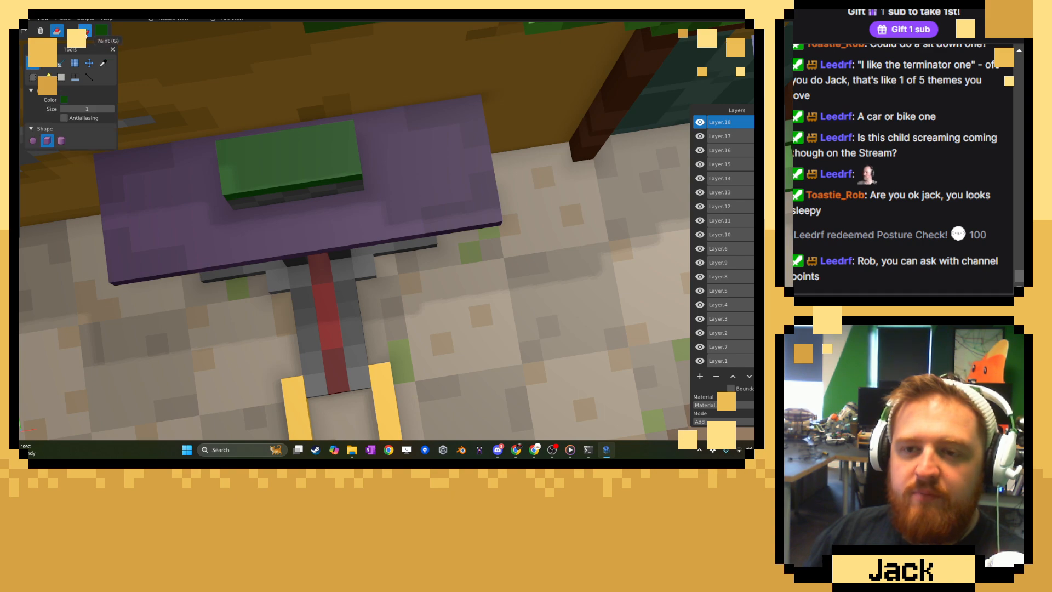
left_click(261, 172)
left_click(287, 145)
left_click(323, 169)
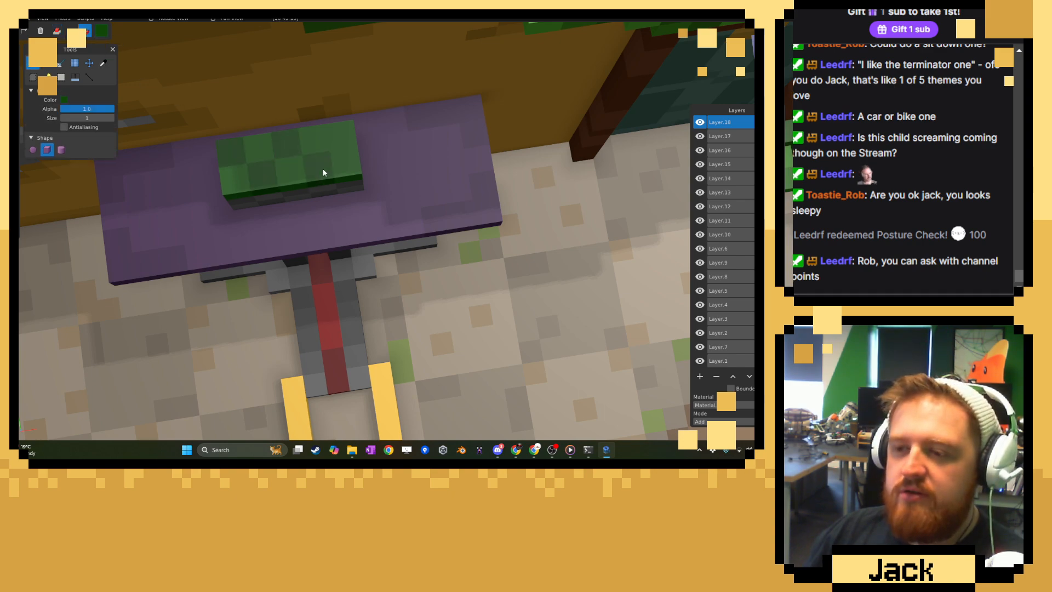
left_click(340, 138)
Sample the base green, choose a lighter shade and paint scattered highlight voxels across the block's green top.
left_click(106, 64)
left_click(279, 178)
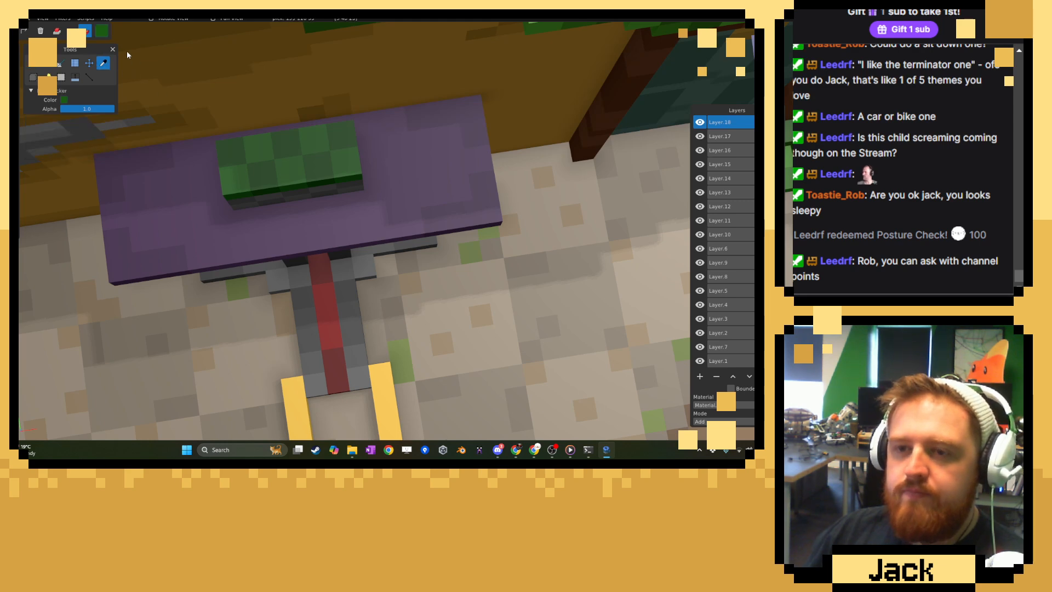
left_click(103, 32)
left_click(165, 82)
left_click(304, 92)
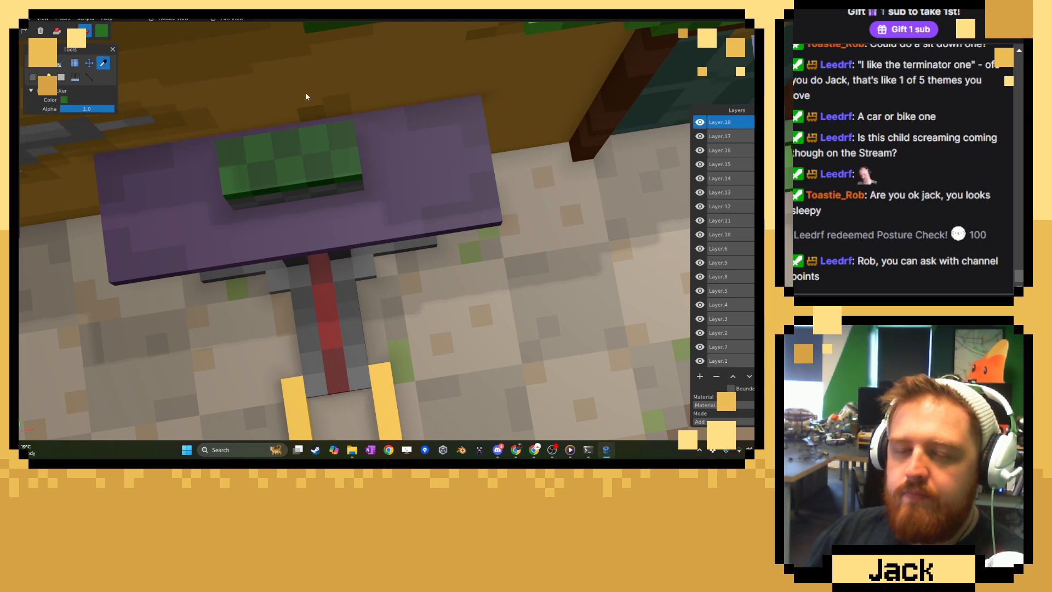
left_click(34, 64)
left_click(228, 179)
left_click(259, 147)
left_click(287, 168)
left_click(309, 147)
left_click(345, 170)
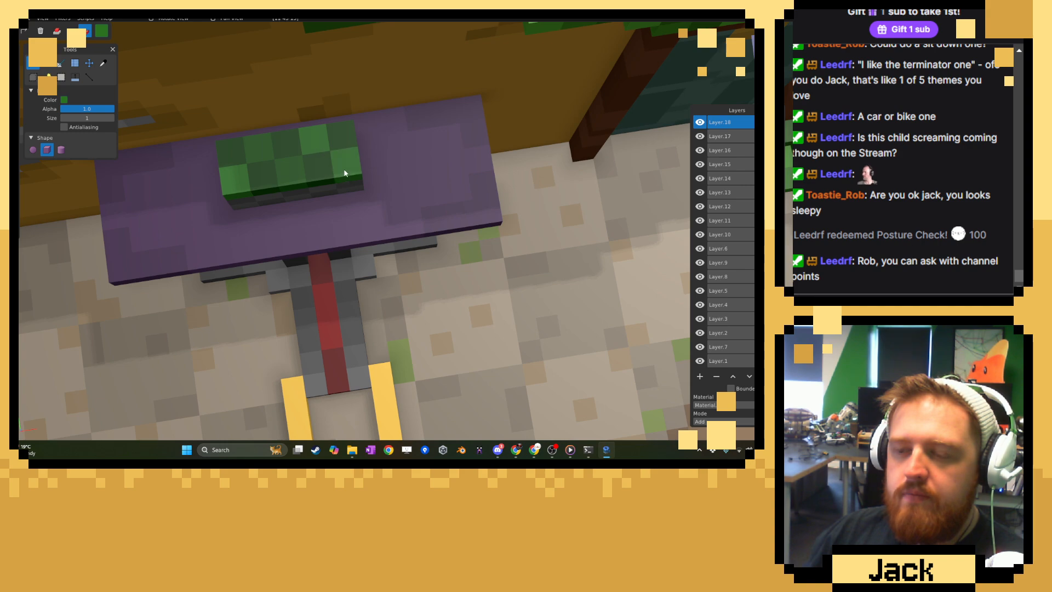
Erase voxels down the middle of the block's front to carve a one-voxel-wide channel through its green and grey parts.
scroll(340, 171, "down", 6)
middle_click_drag(262, 177, 298, 118)
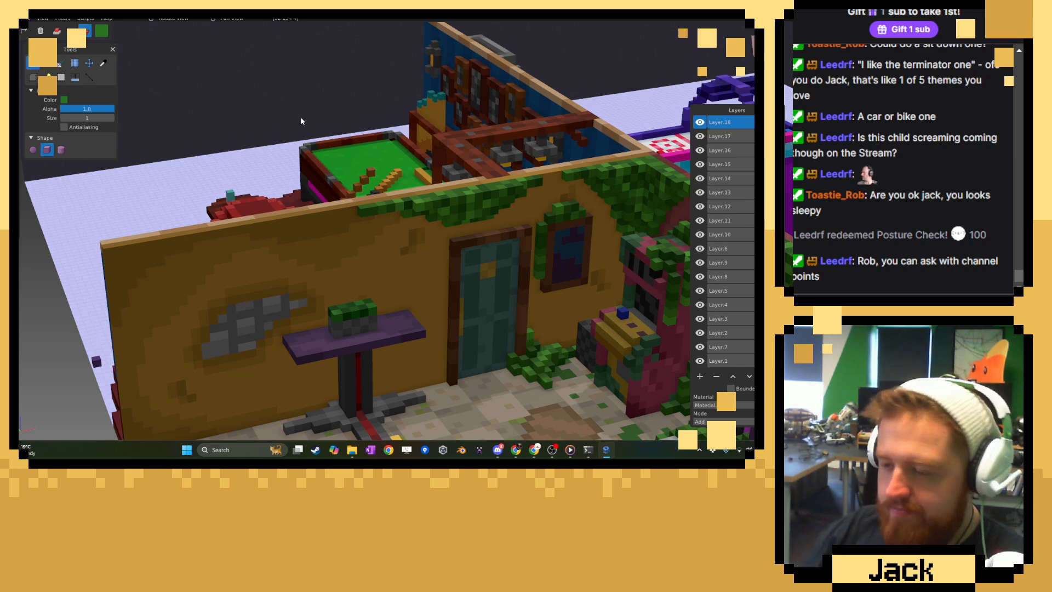
middle_click_drag(312, 108, 328, 320)
scroll(393, 257, "up", 5)
middle_click_drag(393, 256, 331, 270)
scroll(364, 252, "up", 7)
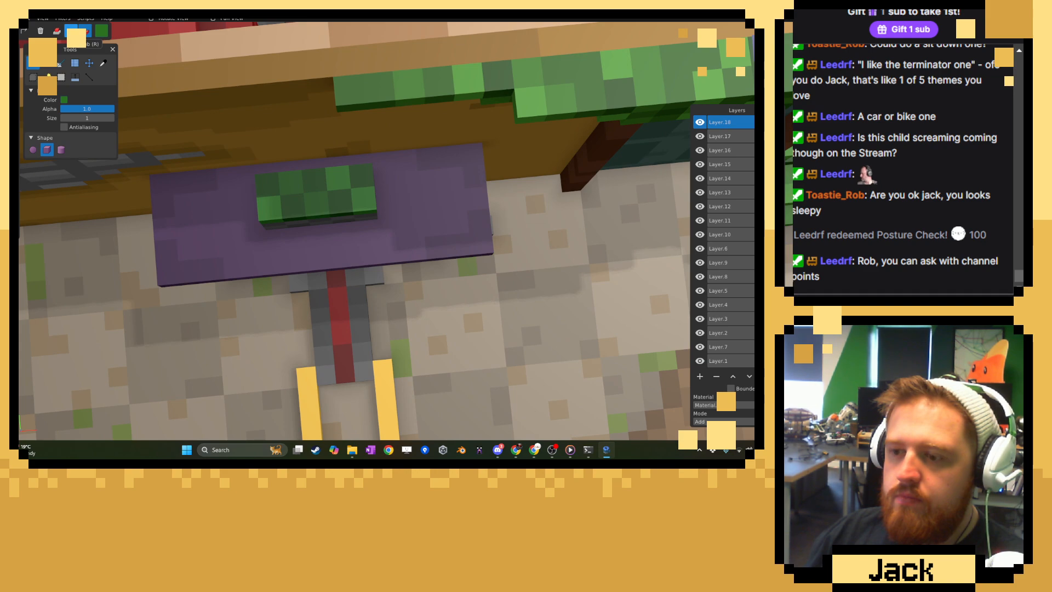
left_click(70, 31)
middle_click_drag(329, 209, 383, 218)
middle_click_drag(439, 249, 447, 225)
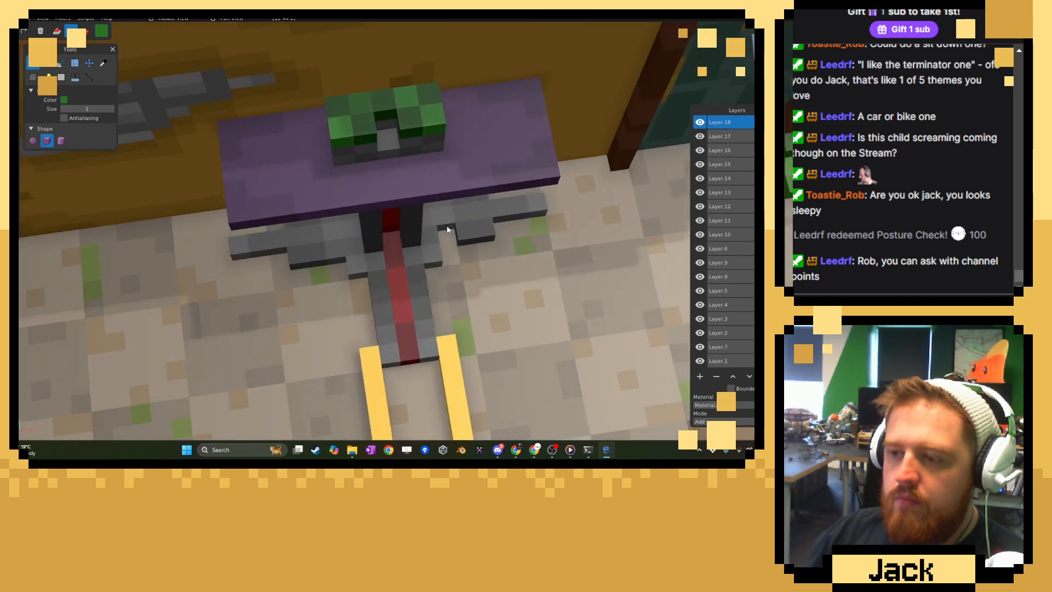
middle_click_drag(393, 150, 133, 100)
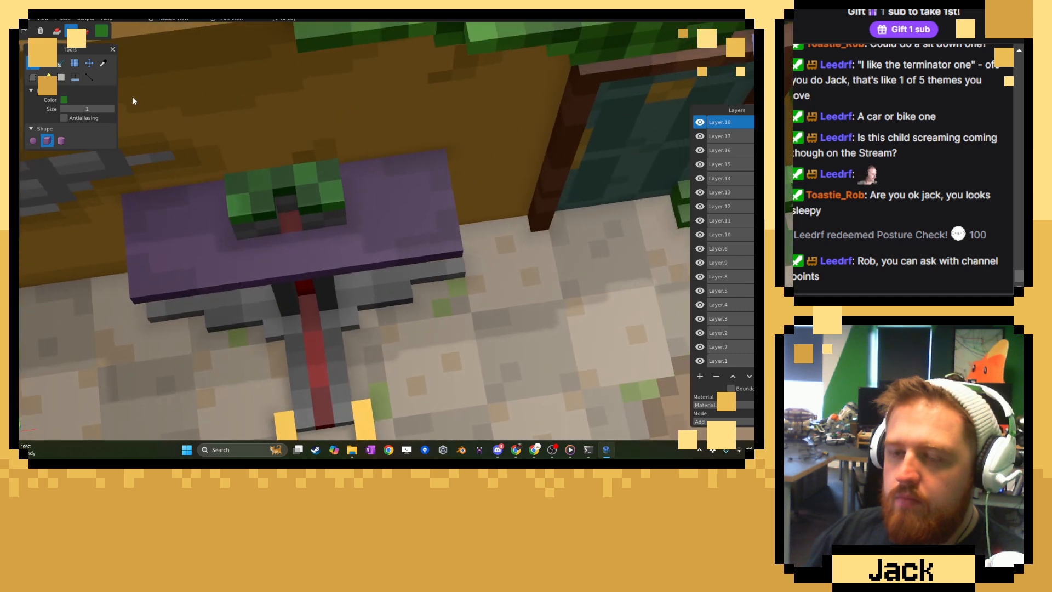
Sample dark red (#610000) and fill the block's middle channel with a vertical stripe of voxels.
left_click(106, 67)
left_click(279, 212)
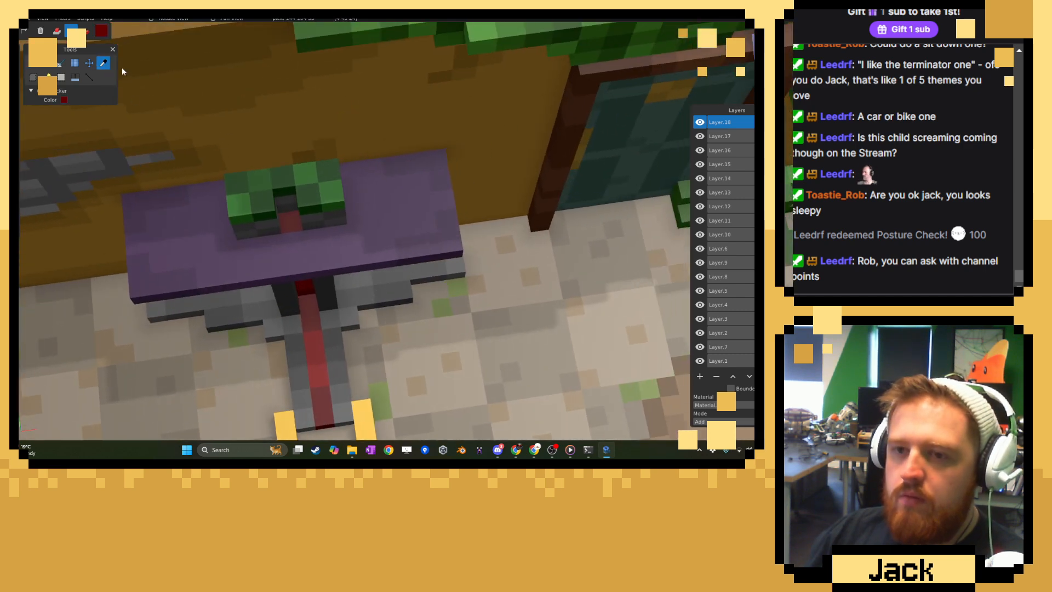
left_click(33, 63)
left_click(268, 209)
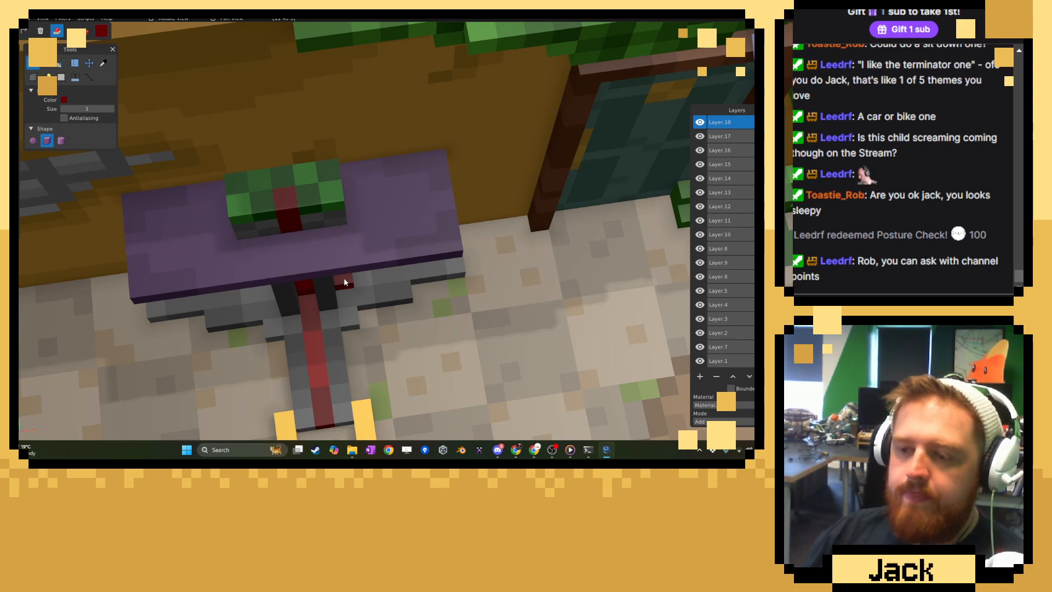
Examine the red-striped block, the stand and the yellow floor bars from several angles.
middle_click_drag(343, 277, 368, 181)
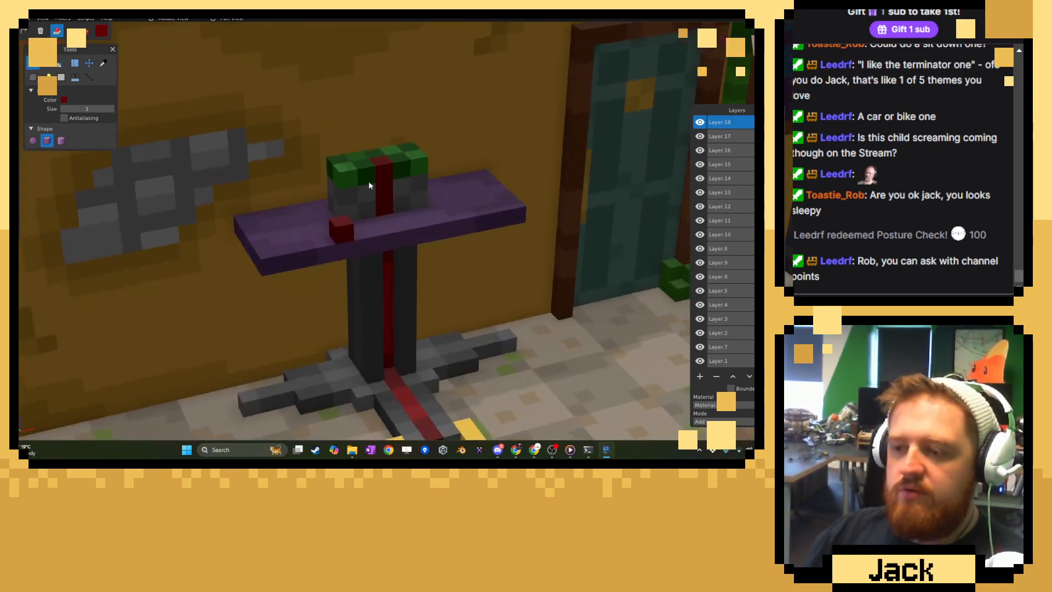
left_click(101, 35)
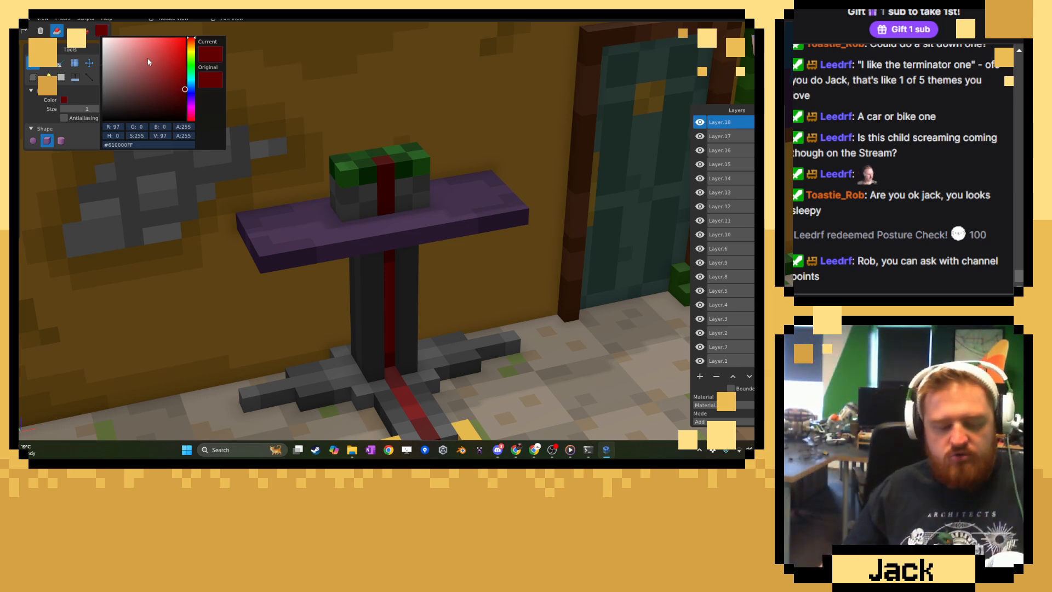
left_click(364, 168)
scroll(357, 179, "down", 5)
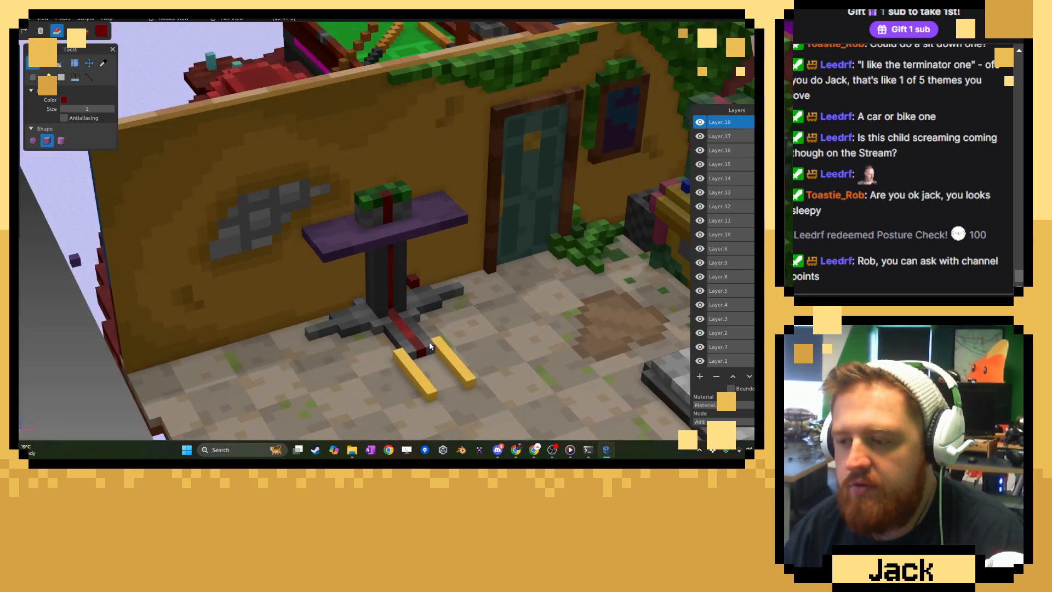
mouse_move(408, 377)
middle_mouse_down()
mouse_move(464, 326)
mouse_move(416, 294)
middle_mouse_up()
scroll(416, 293, "up", 2)
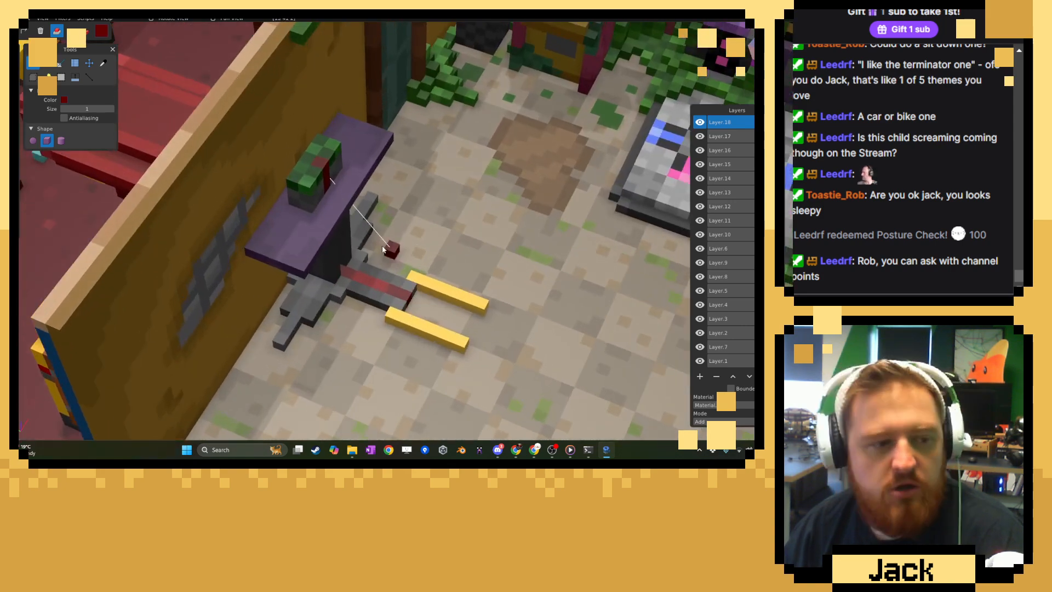
right_click_drag(393, 246, 436, 267)
scroll(436, 266, "up", 4)
mouse_move(486, 234)
middle_mouse_down()
mouse_move(392, 246)
mouse_move(394, 255)
middle_mouse_up()
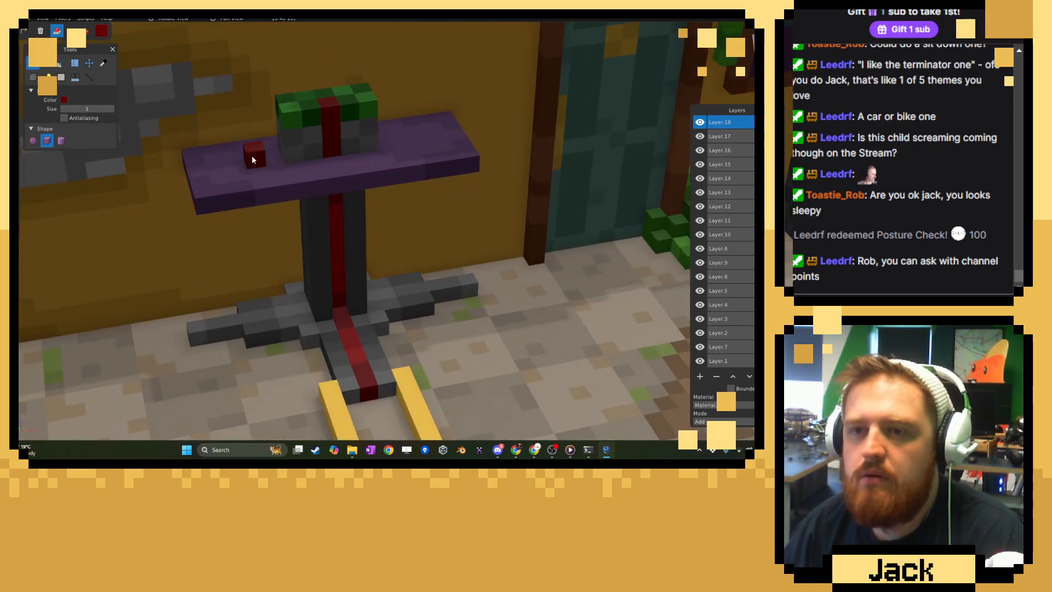
Choose a teal blue (#24657D) and draw a one-voxel-high bar along the purple top in front of the block.
left_click(102, 31)
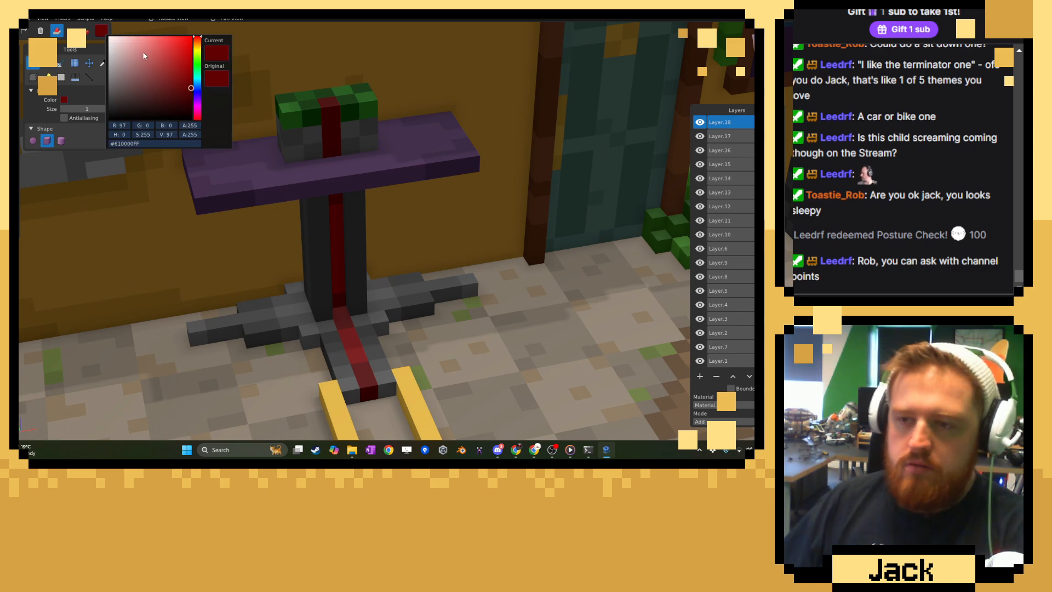
left_click(198, 87)
left_click_drag(168, 99, 155, 95)
left_click(198, 82)
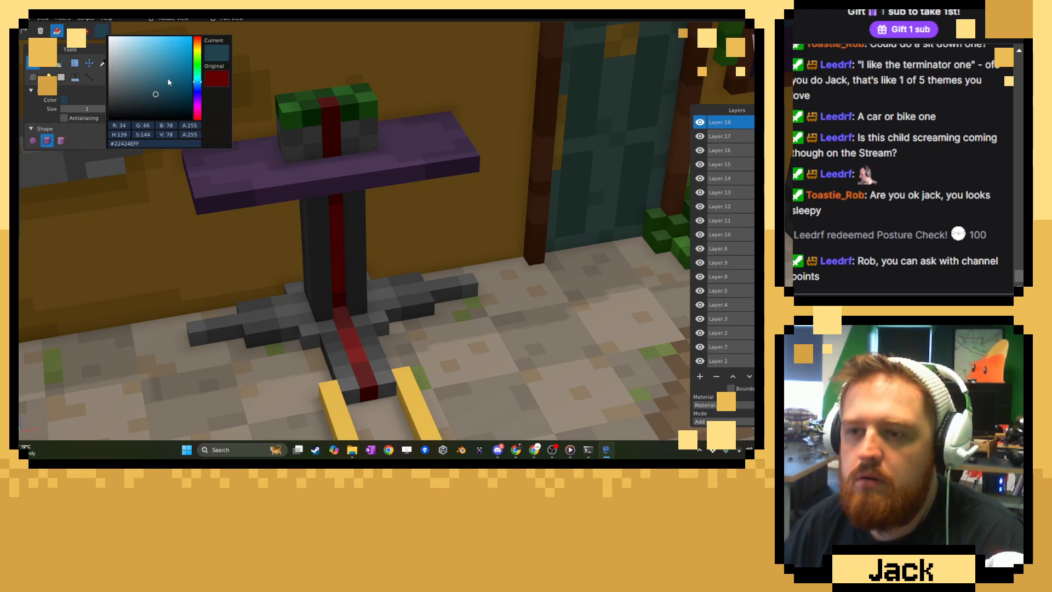
left_click(168, 81)
left_click(327, 96)
left_click(47, 63)
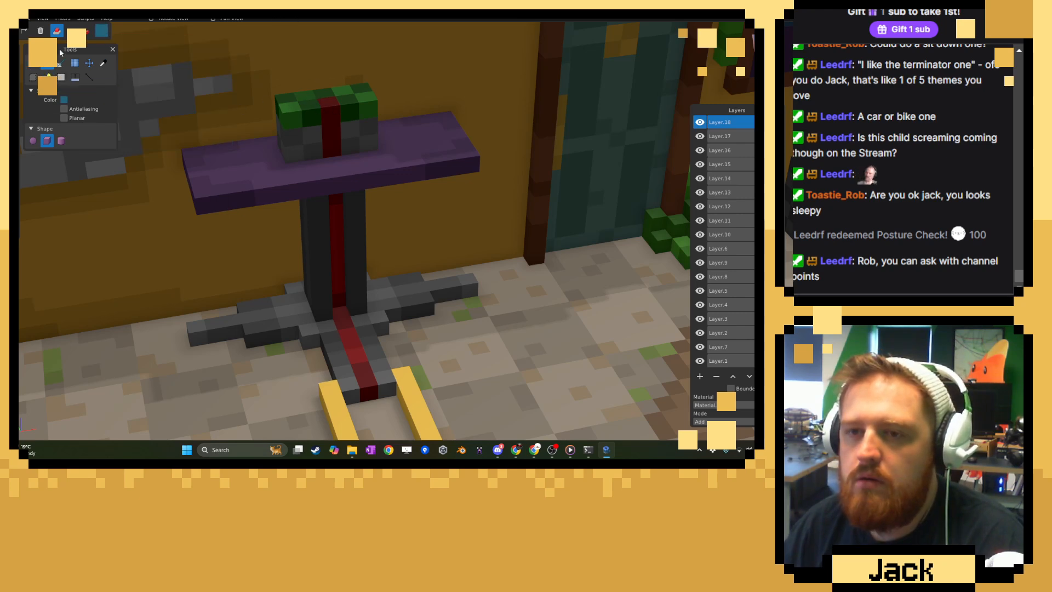
middle_click_drag(258, 137, 254, 171)
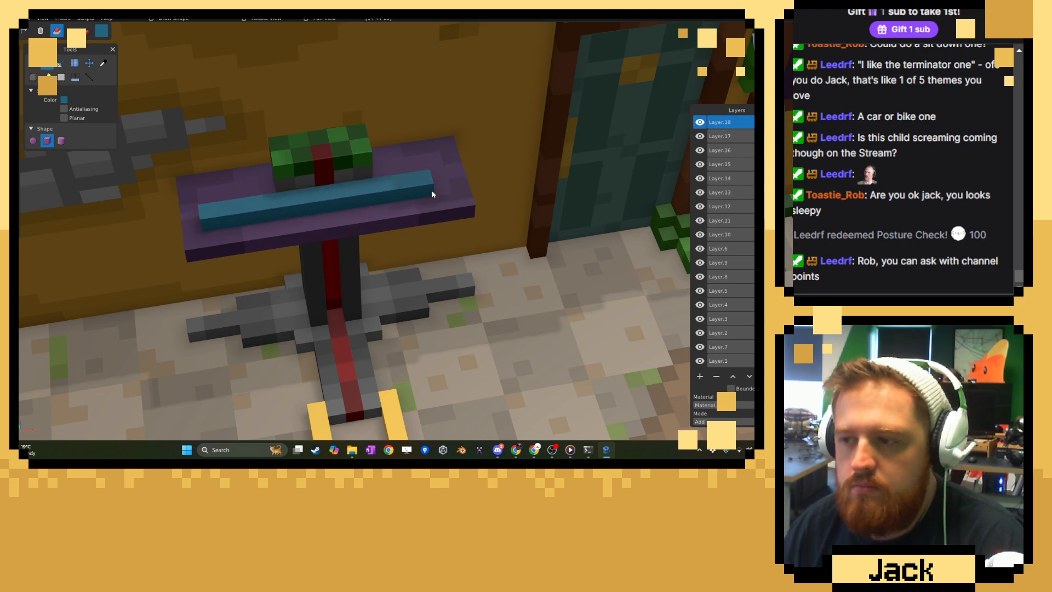
left_click(422, 190)
Extrude the blue bar upward into a tall upright panel standing on the purple top.
key("e")
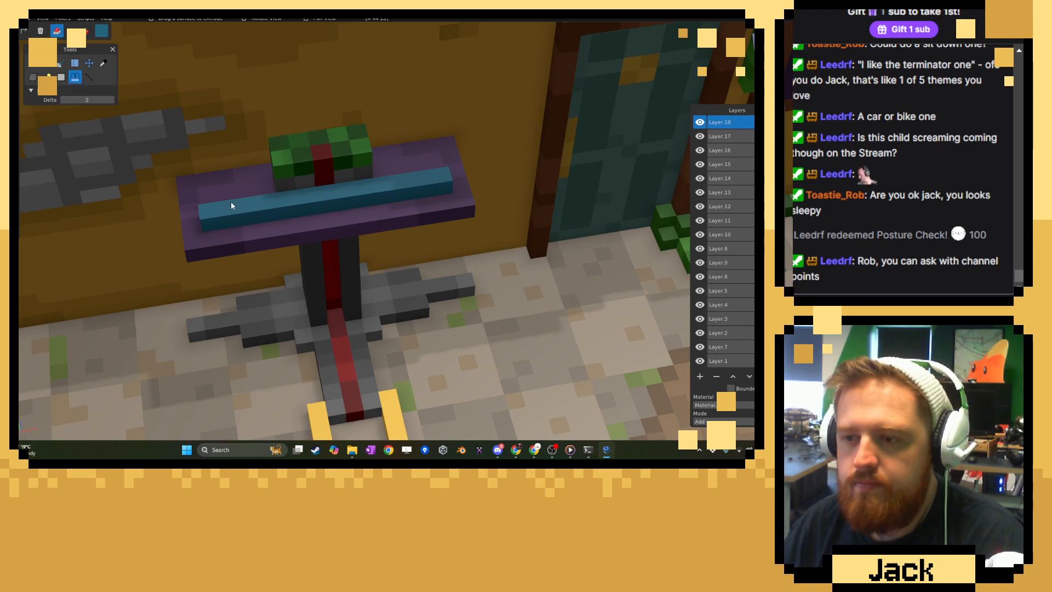
left_click_drag(232, 202, 235, 129)
middle_click_drag(364, 209, 329, 170)
Rectangle-select the blue panel, ready it for moving and examine its placement on the purple top.
left_click(61, 77)
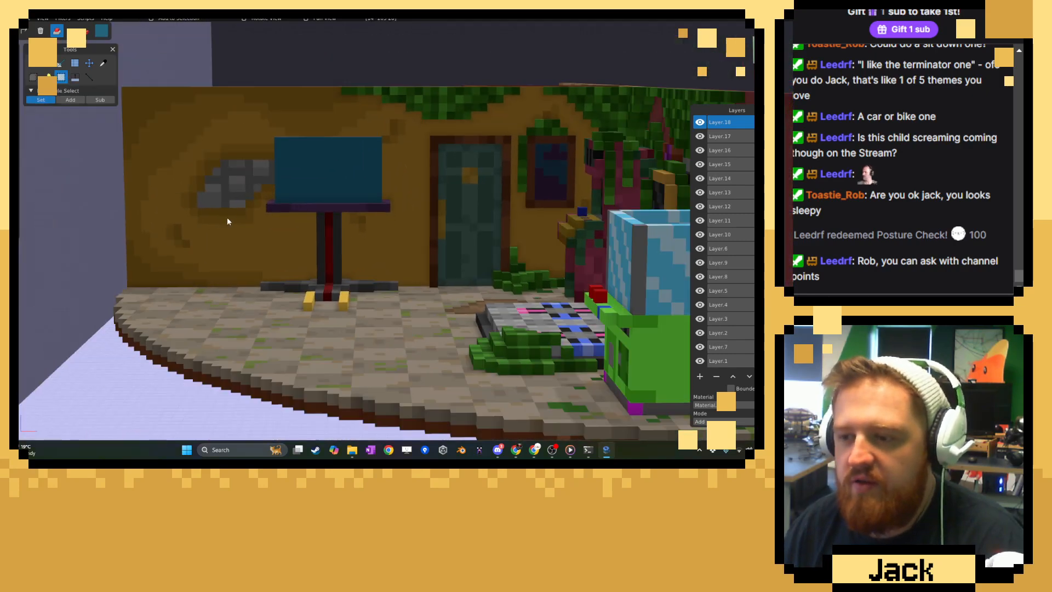
middle_click_drag(241, 256, 264, 231)
scroll(276, 166, "up", 2)
middle_click_drag(277, 165, 268, 195)
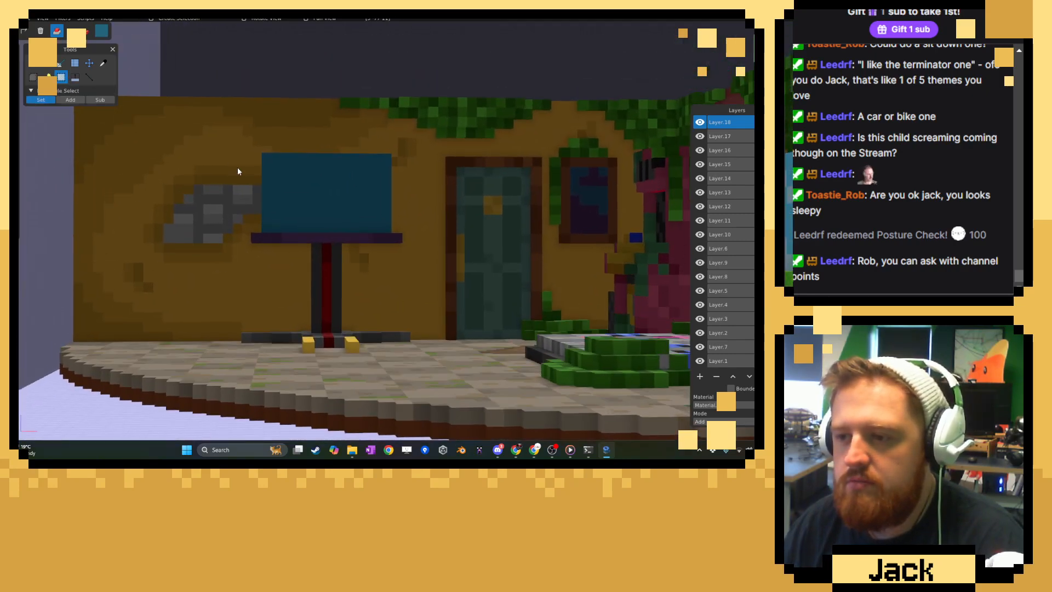
left_click_drag(219, 144, 409, 266)
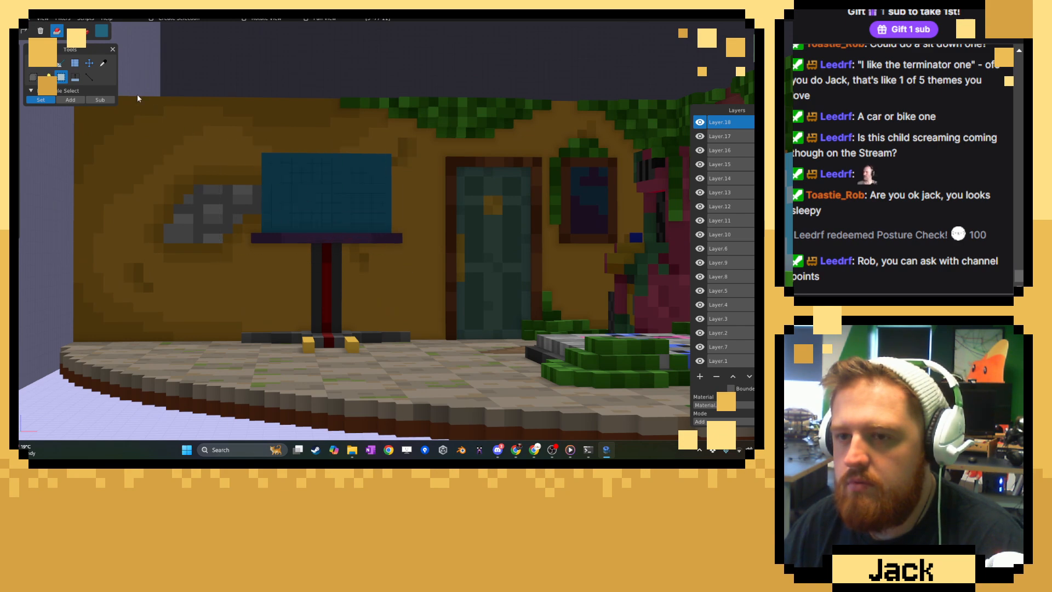
left_click(96, 64)
scroll(326, 146, "down", 2)
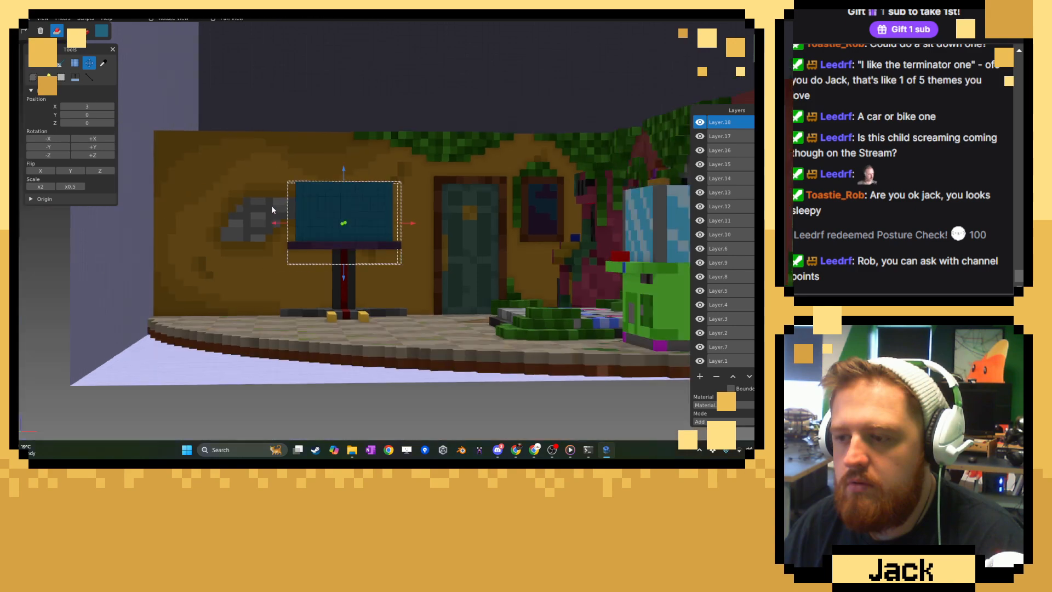
middle_click_drag(272, 208, 378, 217)
middle_click_drag(387, 104, 476, 166)
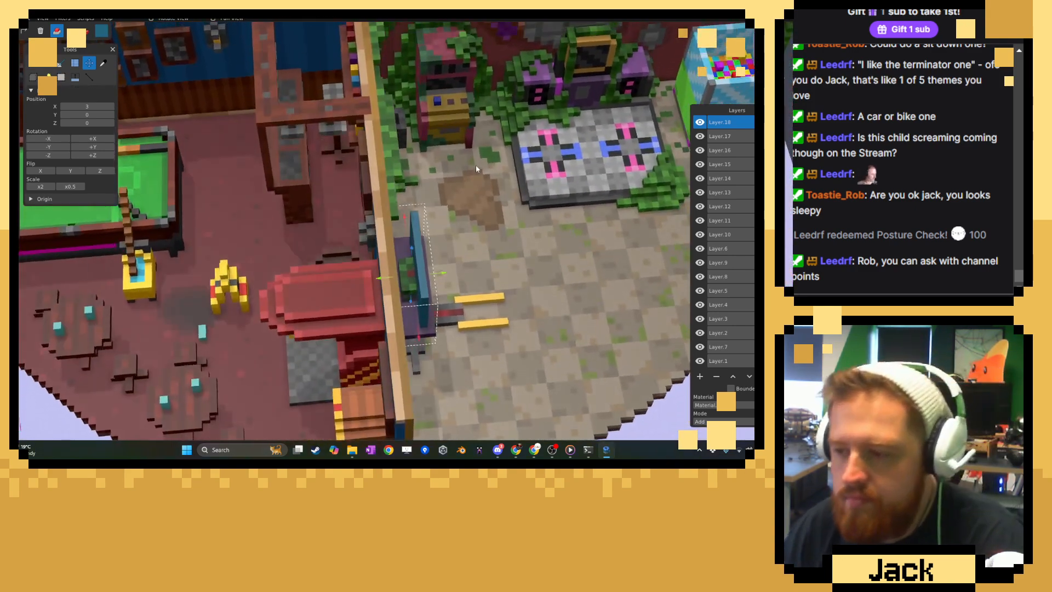
scroll(454, 107, "down", 2)
scroll(433, 137, "up", 6)
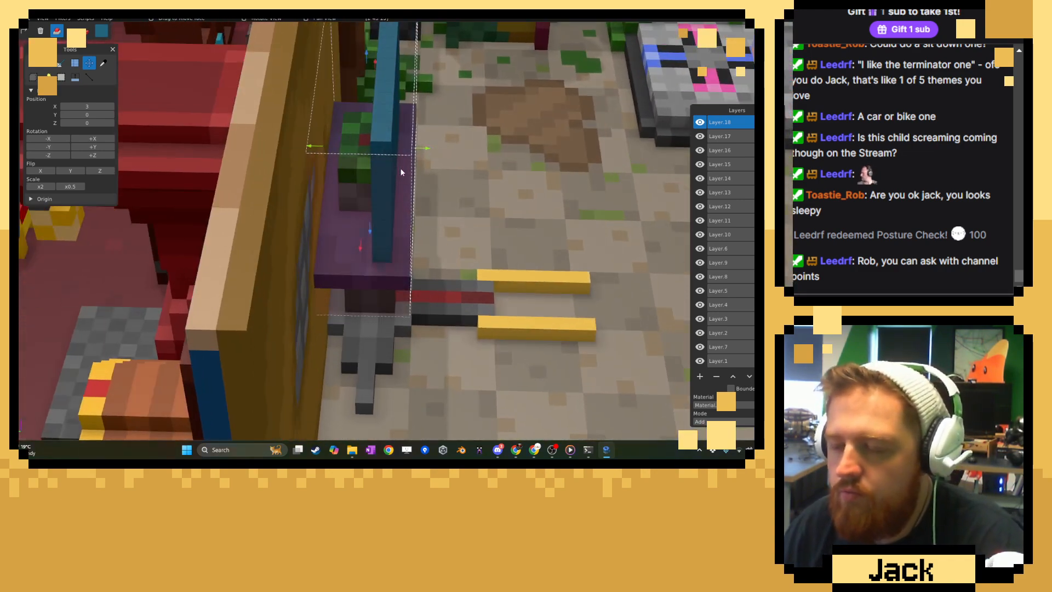
Sample the panel's blue, choose a slightly lighter shade and paint evenly spaced rows of single voxels across its front.
left_click(103, 63)
middle_click_drag(173, 157, 171, 63)
left_click(102, 31)
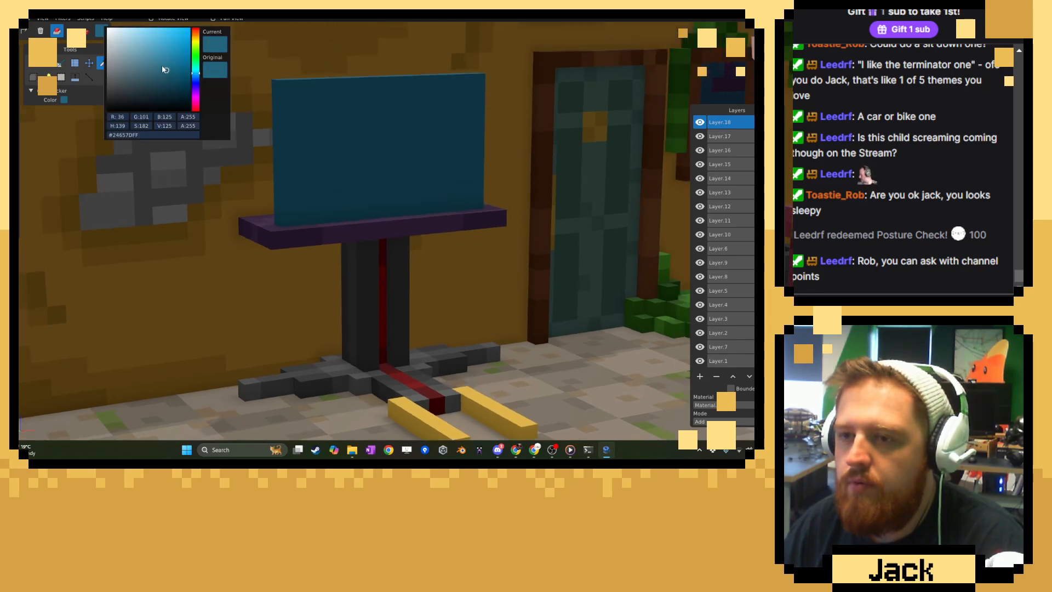
left_click(162, 64)
left_click(347, 59)
left_click(33, 64)
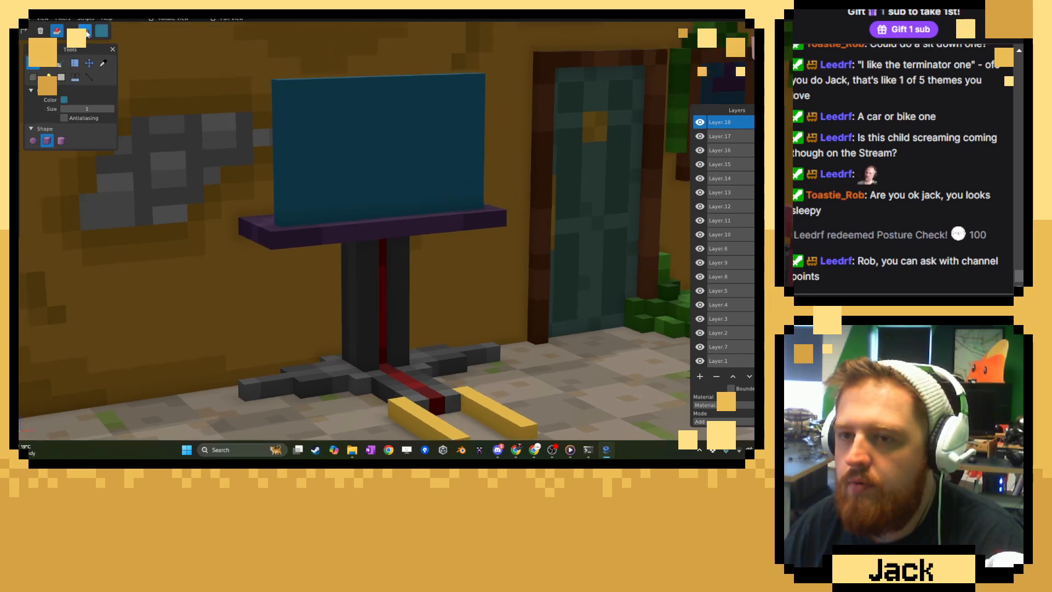
left_click(85, 31)
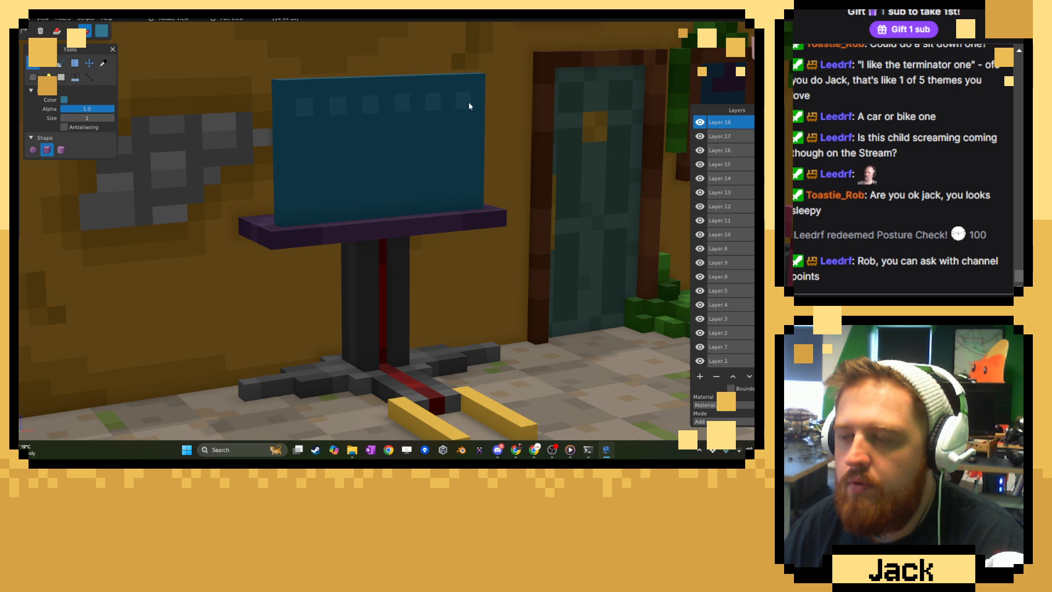
left_click(464, 101)
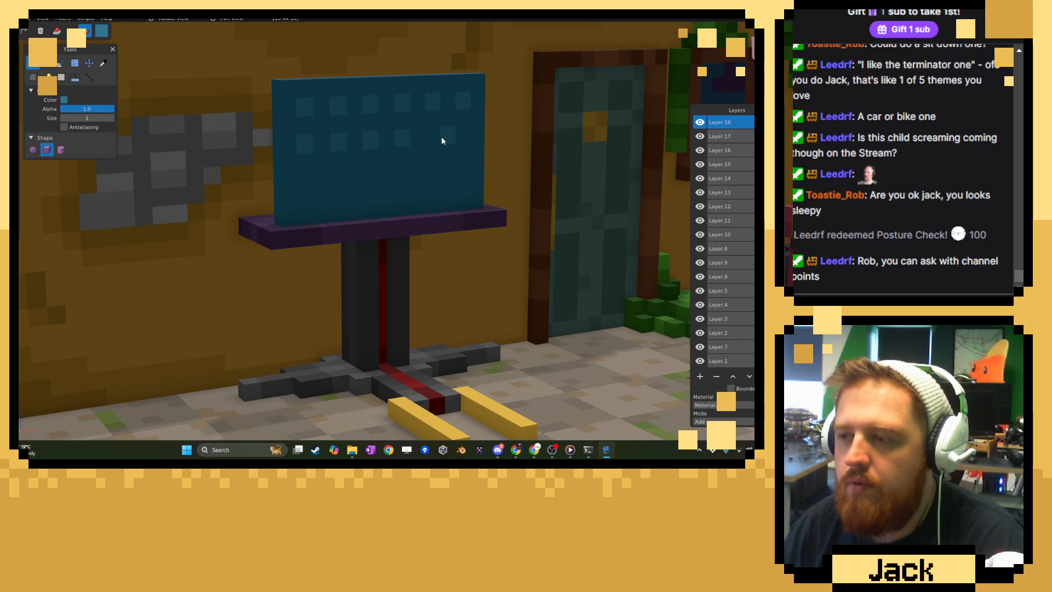
left_click(439, 135)
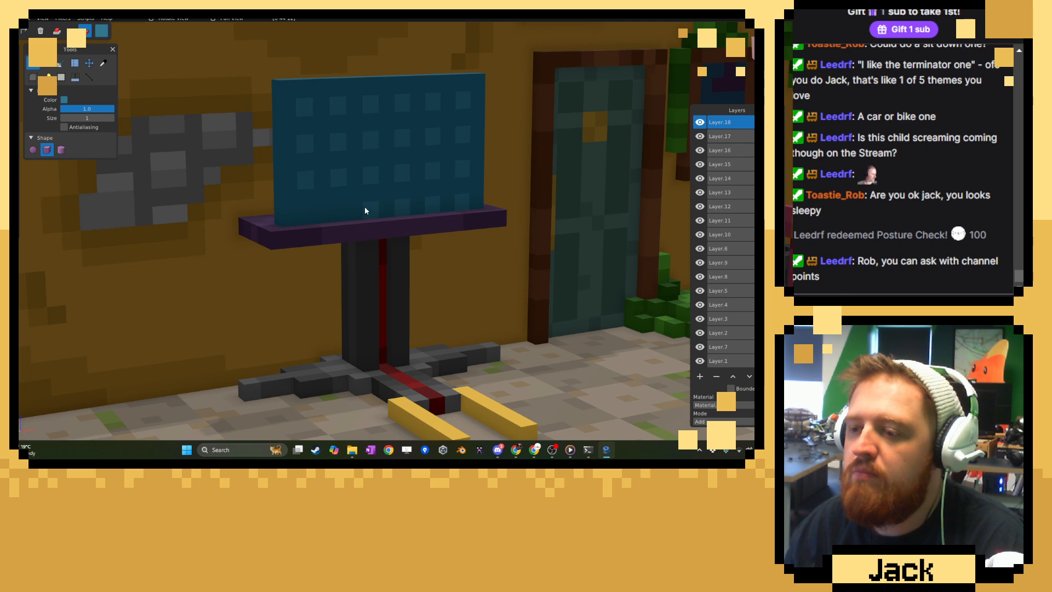
Sample the panel's blue, adjust its shade and paint the gaps between the lighter voxels to form a checked pattern across the front.
left_click(102, 67)
left_click(101, 31)
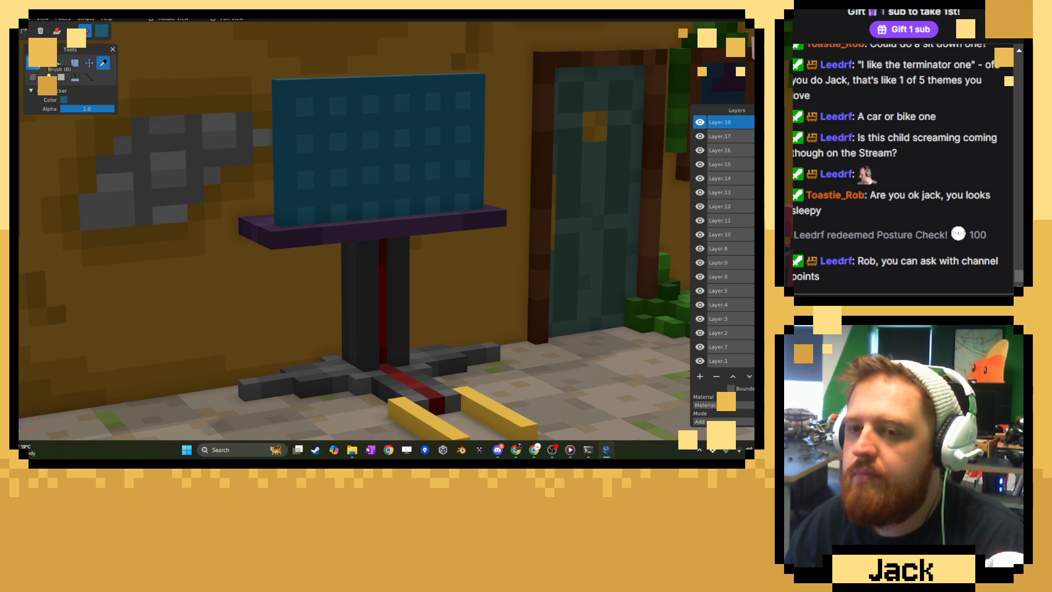
left_click(33, 62)
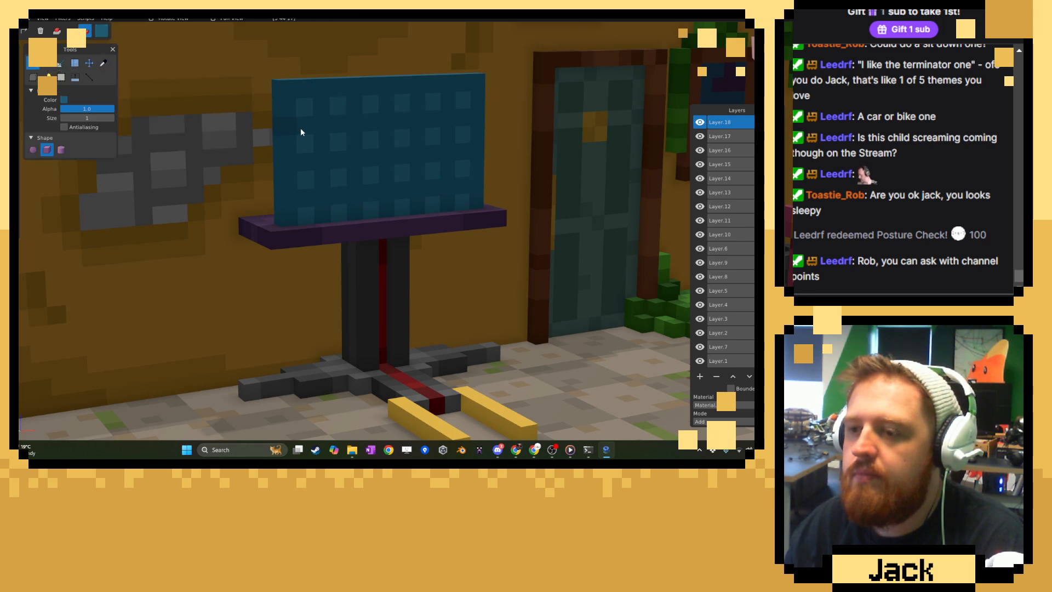
left_click(320, 155)
left_click(323, 190)
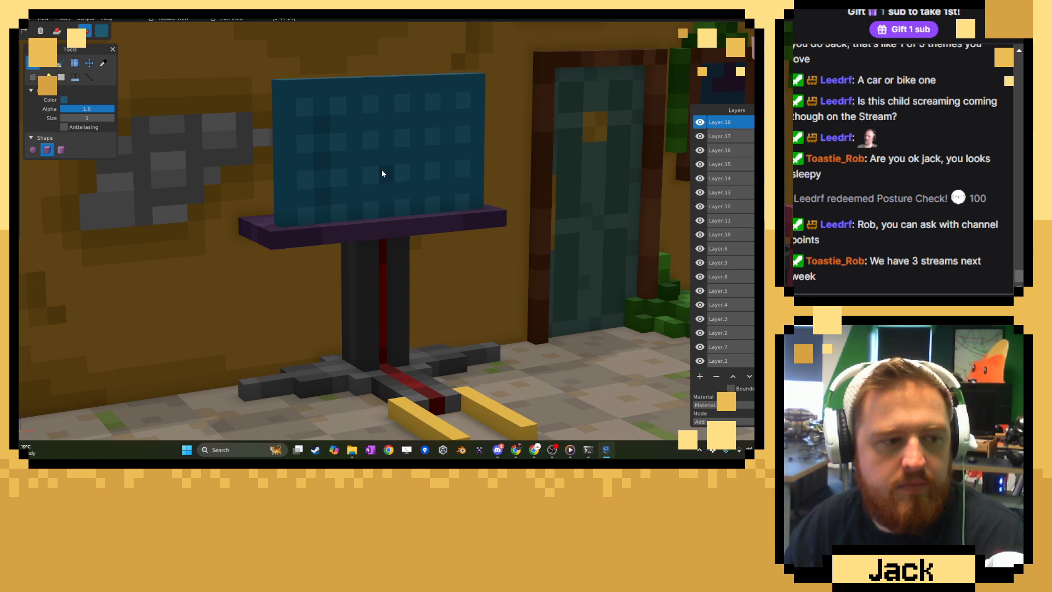
middle_click_drag(382, 171, 345, 176)
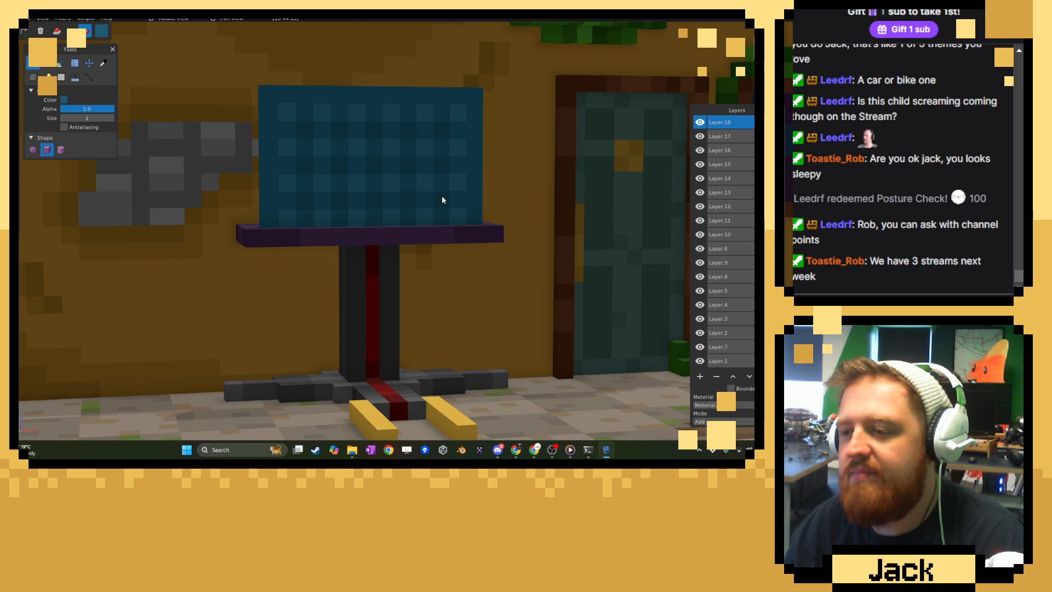
Choose a slightly darker blue and paint the four corners and the border around the checked panel's front.
left_click(104, 63)
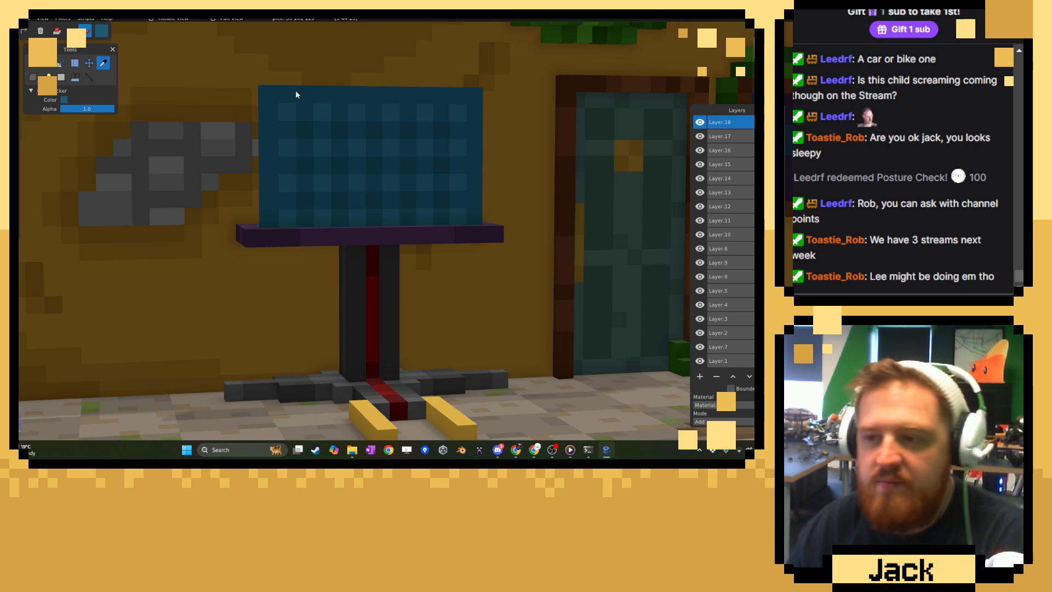
left_click(64, 100)
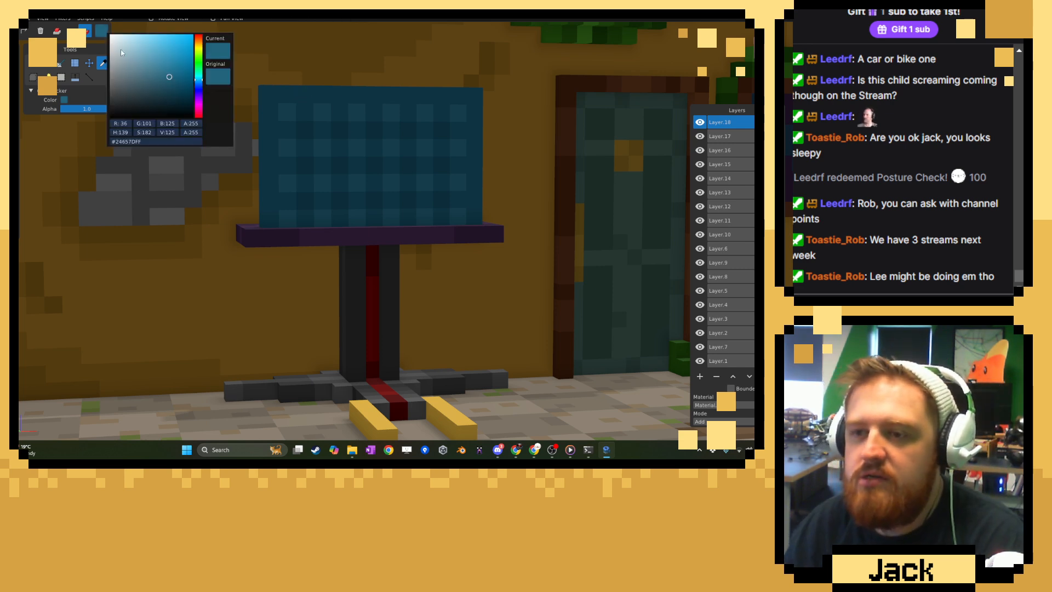
left_click(175, 83)
left_click(369, 91)
left_click(33, 63)
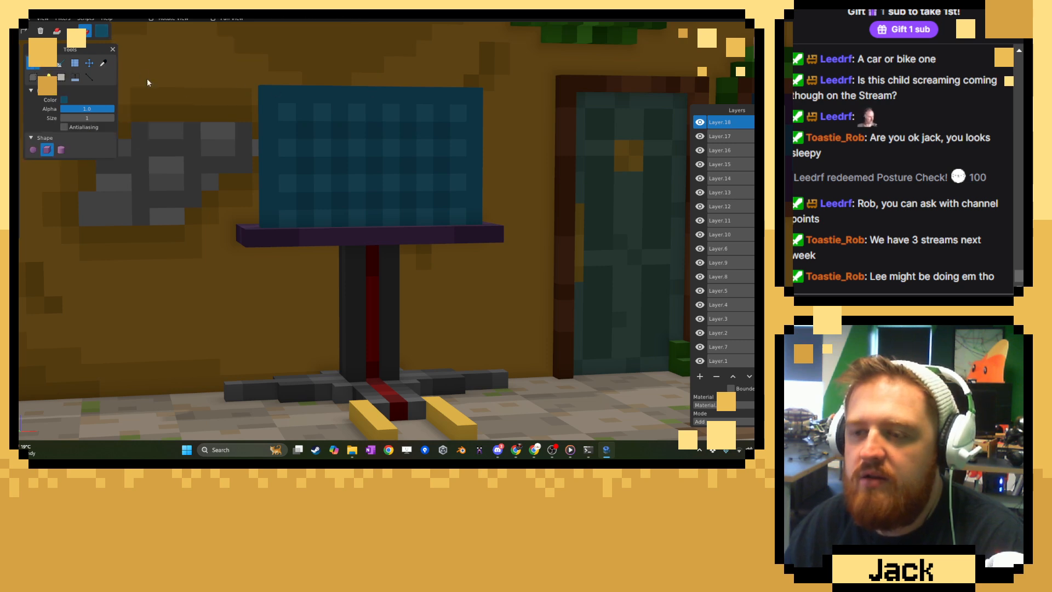
left_click(270, 97)
left_click(271, 222)
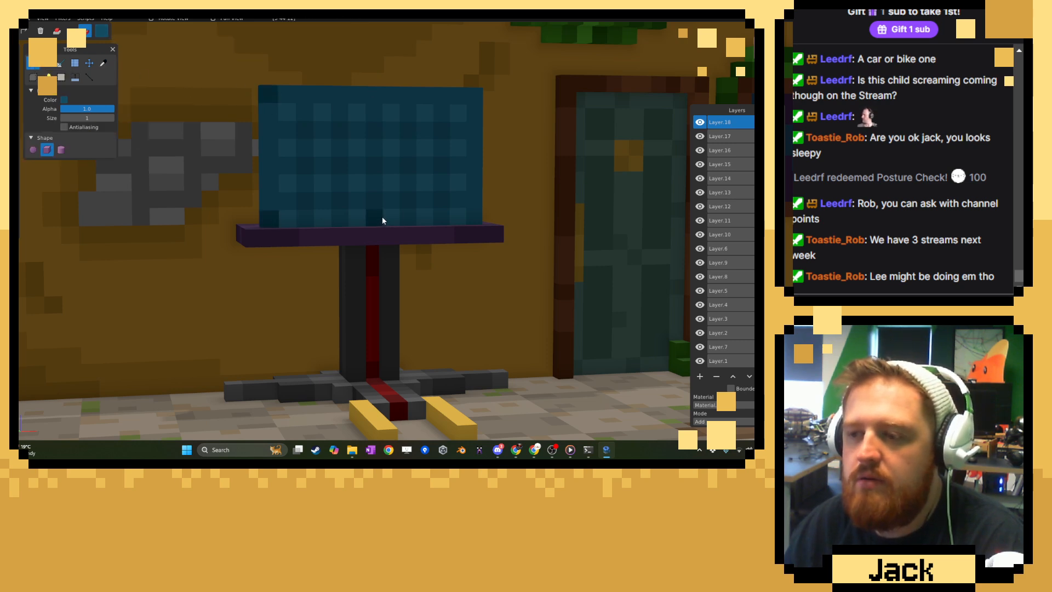
left_click(472, 216)
left_click(479, 99)
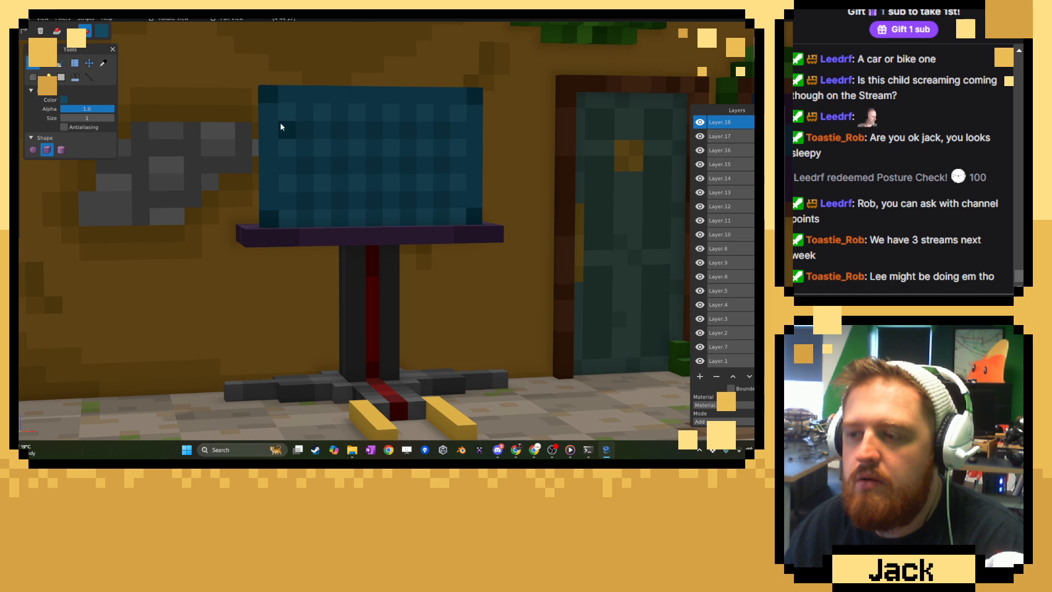
left_click(103, 63)
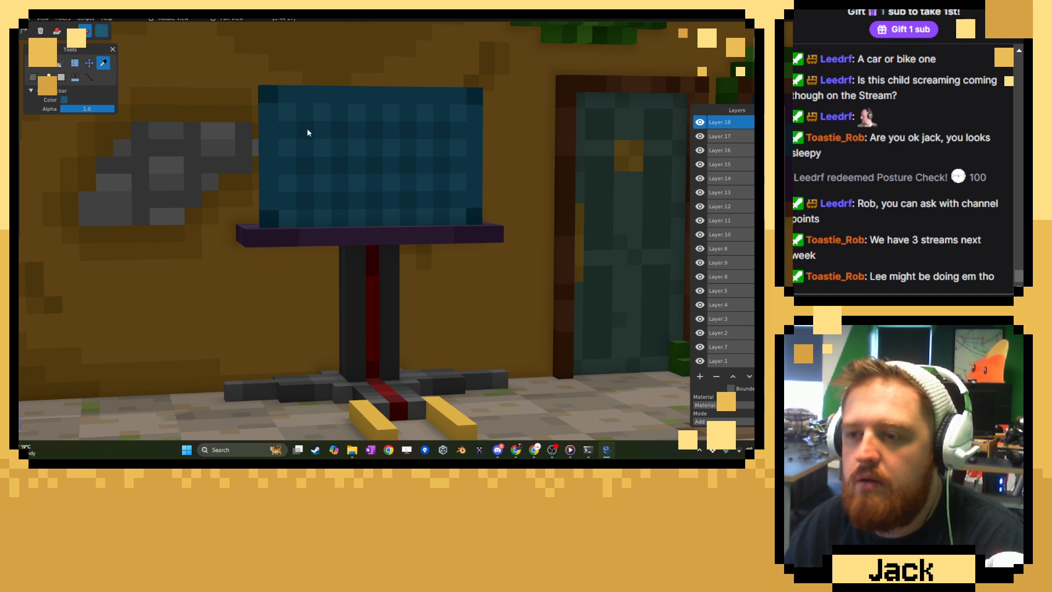
left_click(33, 63)
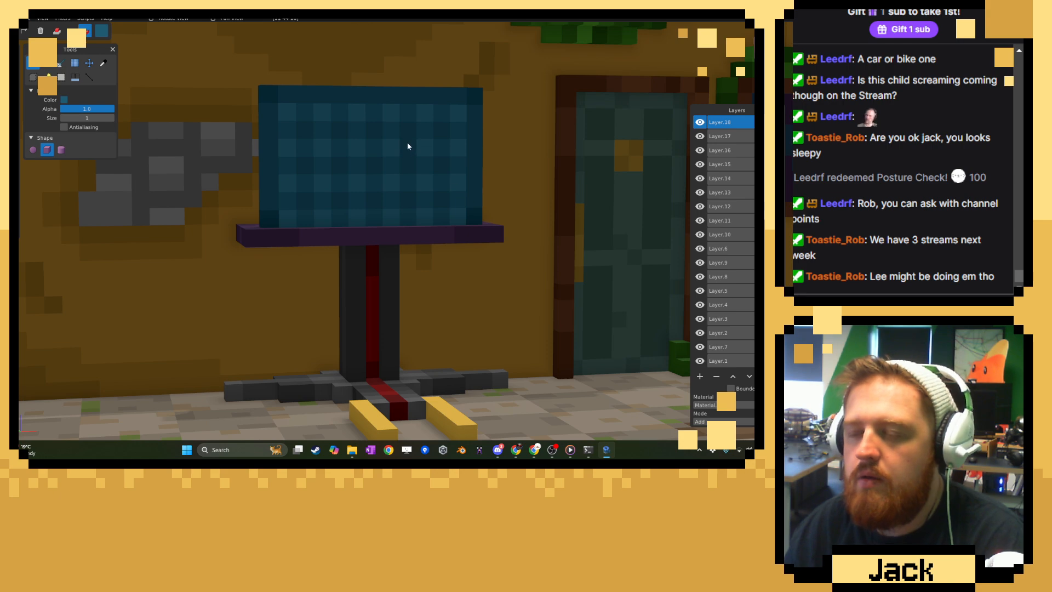
Choose near-black (#1F1F1F) and draw a one-voxel-thick rectangular screen covering the whole front of the blue panel.
scroll(386, 128, "down", 8)
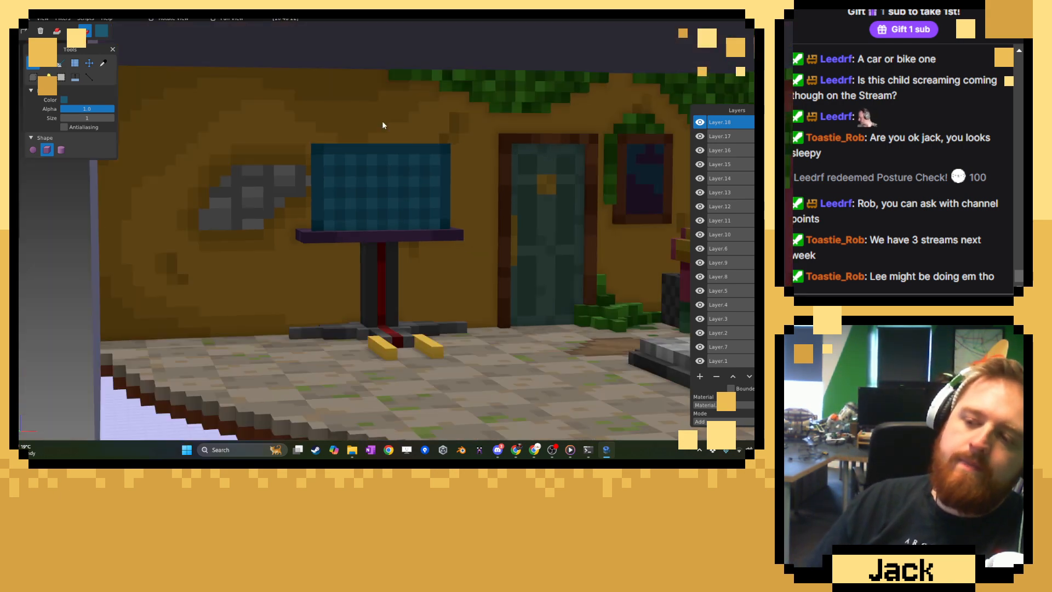
middle_click_drag(383, 124, 307, 140)
scroll(307, 140, "up", 5)
scroll(303, 141, "down", 3)
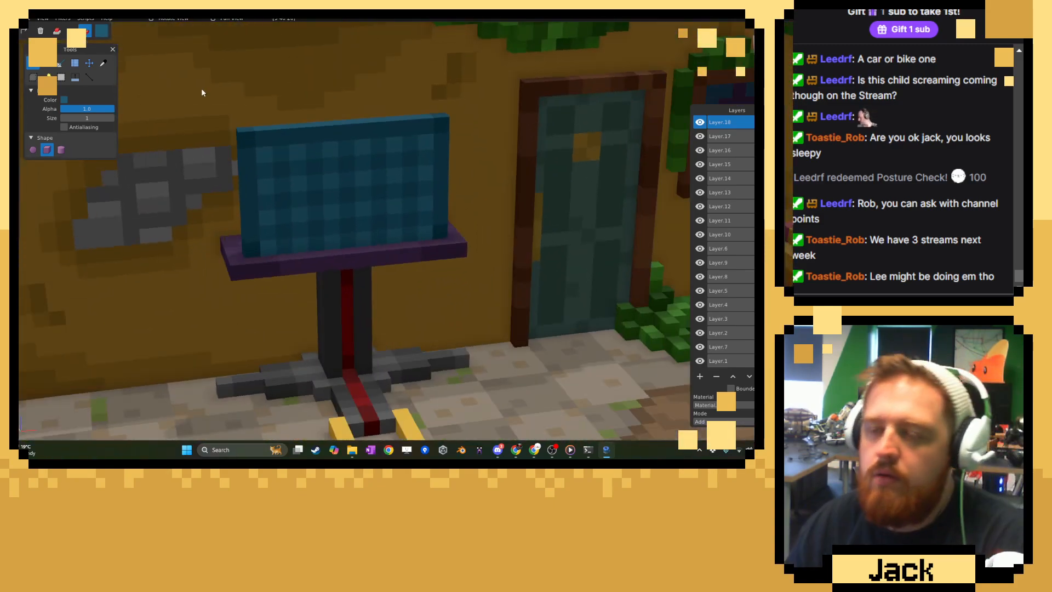
left_click(64, 99)
left_click(107, 104)
left_click_drag(103, 108, 100, 109)
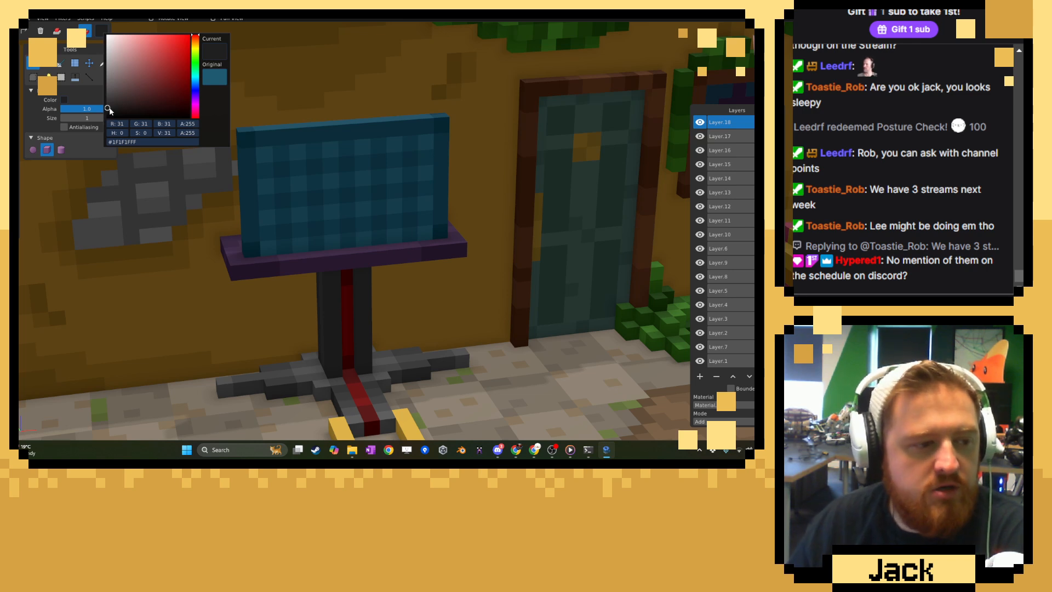
left_click(414, 170)
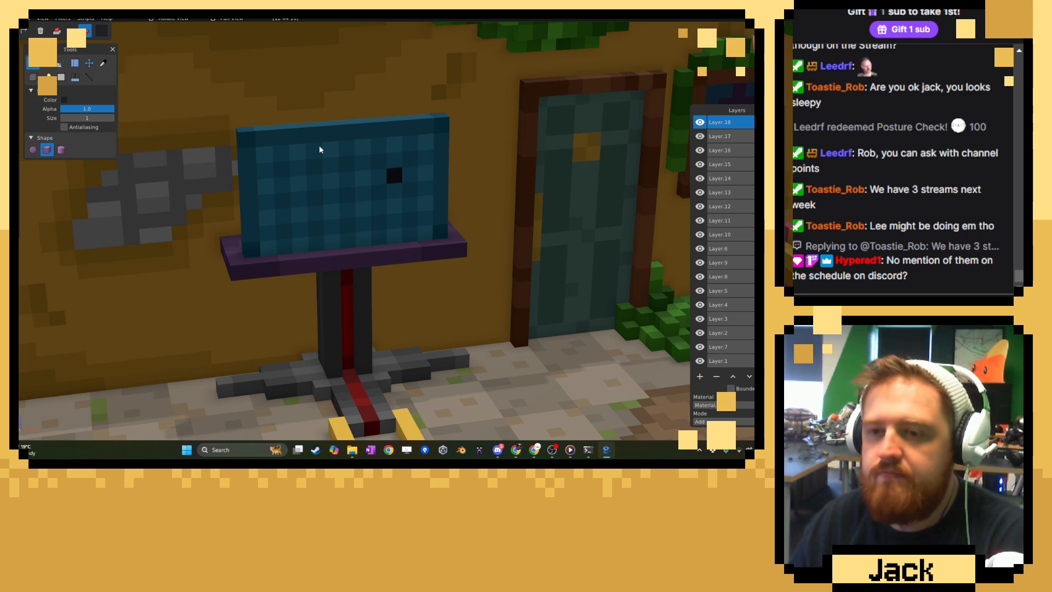
left_click(48, 63)
left_click(58, 34)
scroll(225, 192, "up", 4)
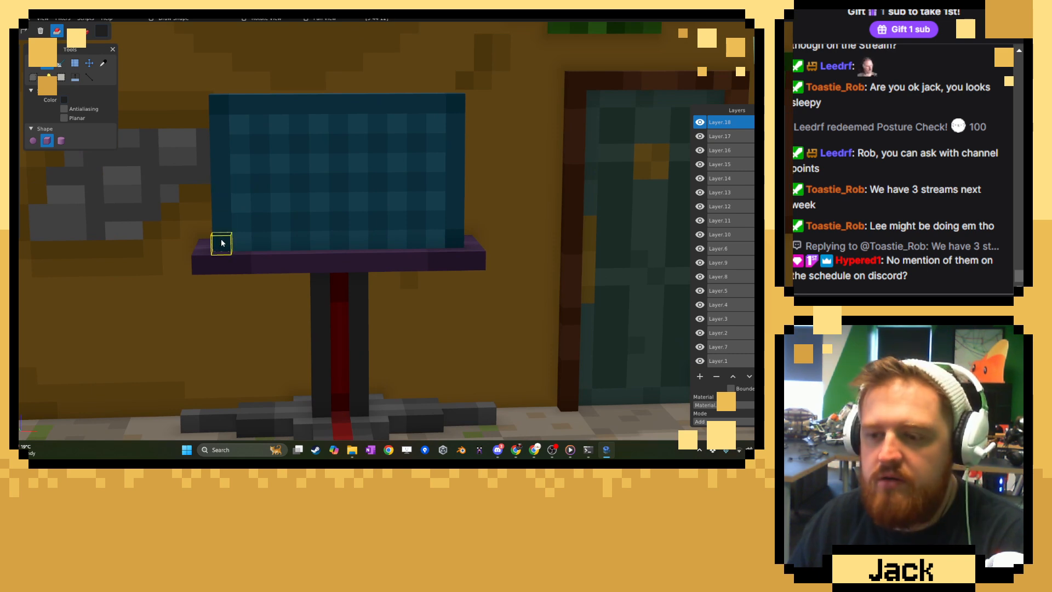
left_click_drag(221, 244, 449, 109)
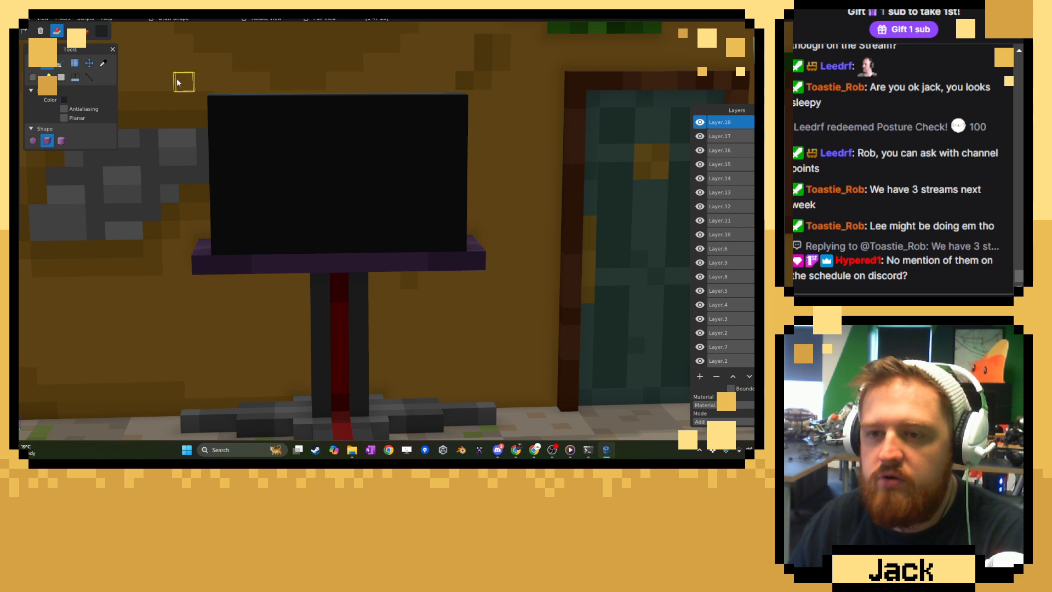
Choose a dark grey (#353535) and paint a diagonal line of voxels across the black screen from its lower-left corner to its upper edge.
left_click(102, 63)
left_click(102, 32)
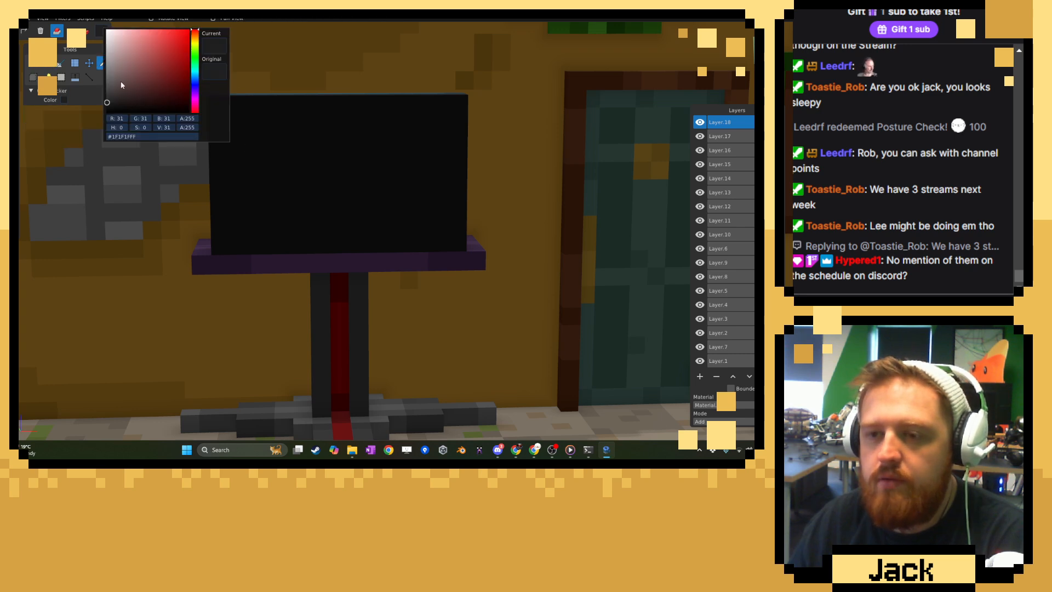
left_click(102, 96)
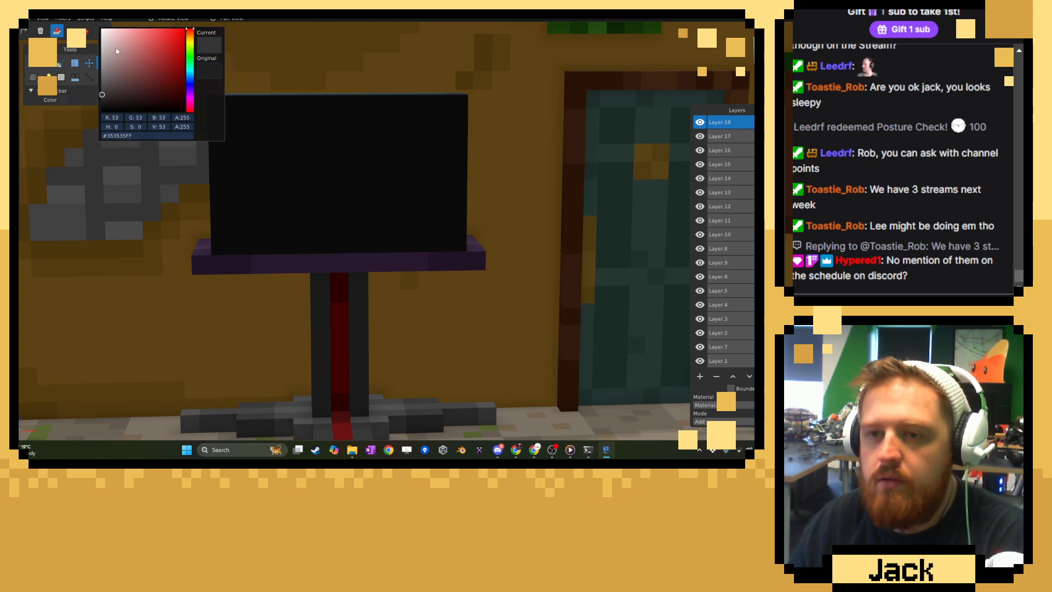
left_click(34, 65)
left_click(34, 66)
left_click(86, 33)
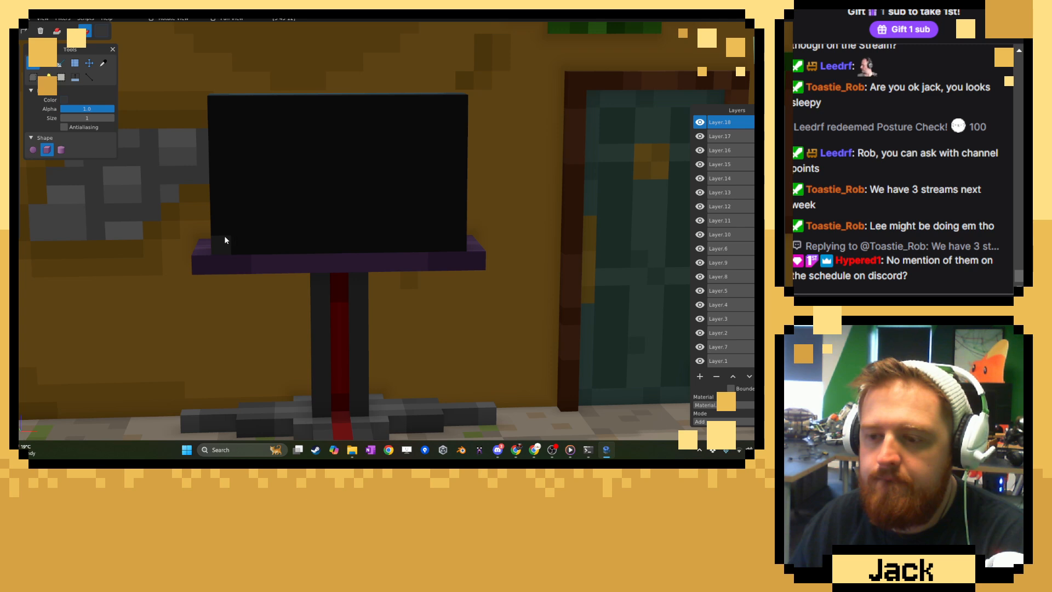
left_click(275, 192)
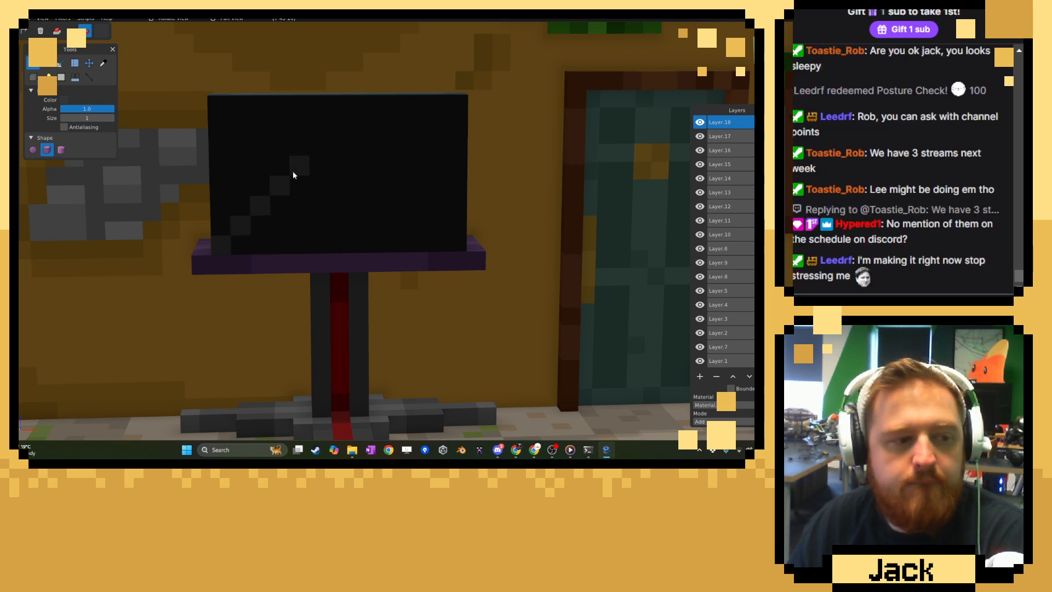
left_click(293, 168)
left_click(310, 144)
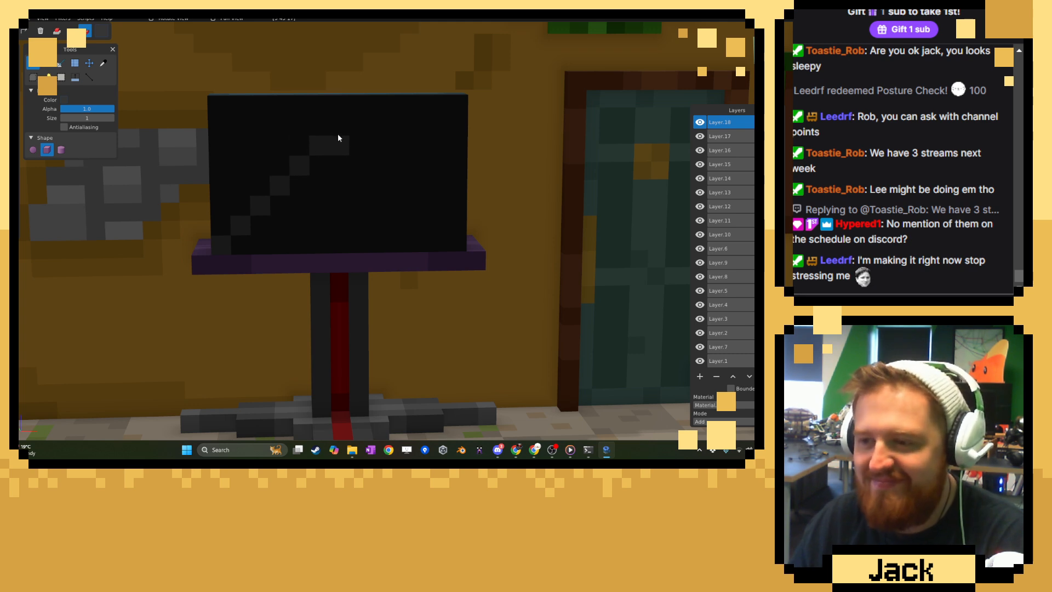
left_click(339, 132)
left_click(354, 113)
Paint further parallel diagonals across the black screen and fill between them to form wide dark-grey reflection bands.
left_click(309, 237)
left_click(321, 226)
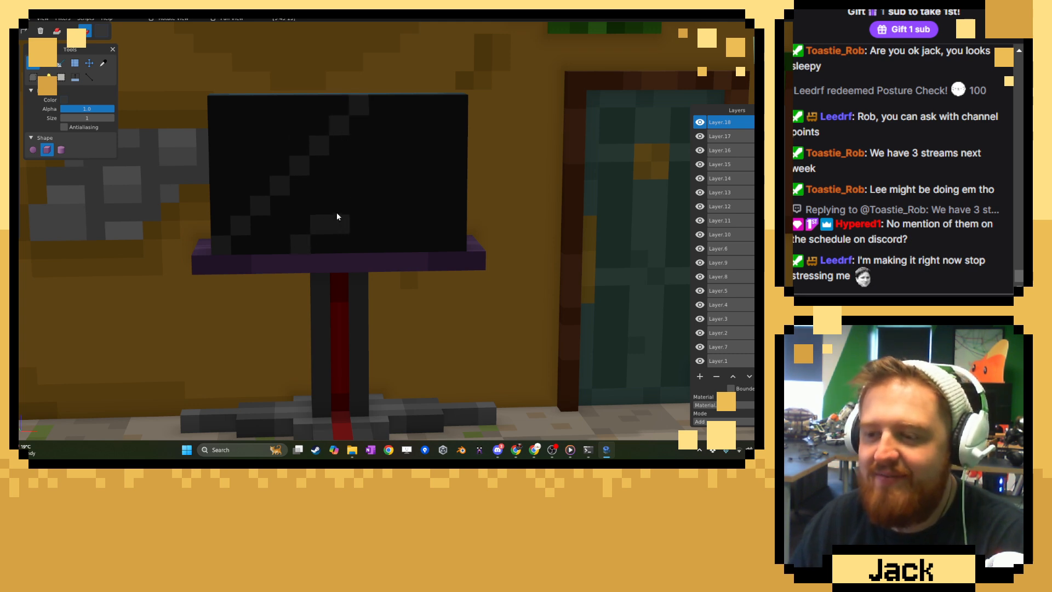
left_click(344, 206)
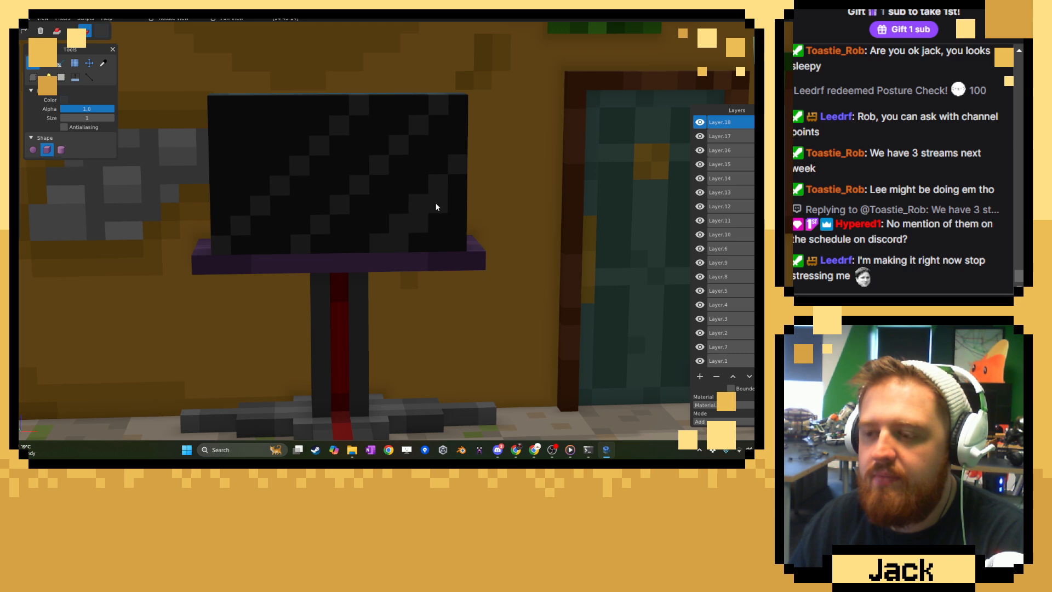
left_click(245, 127)
left_click(255, 114)
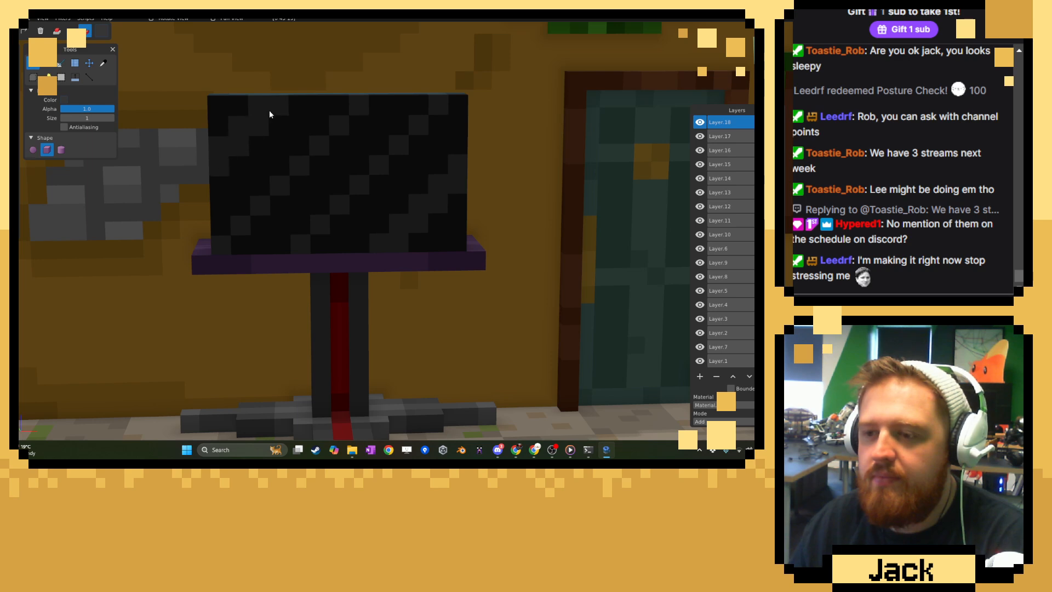
mouse_move(288, 233)
left_mouse_down()
mouse_move(330, 166)
mouse_move(300, 217)
left_mouse_up()
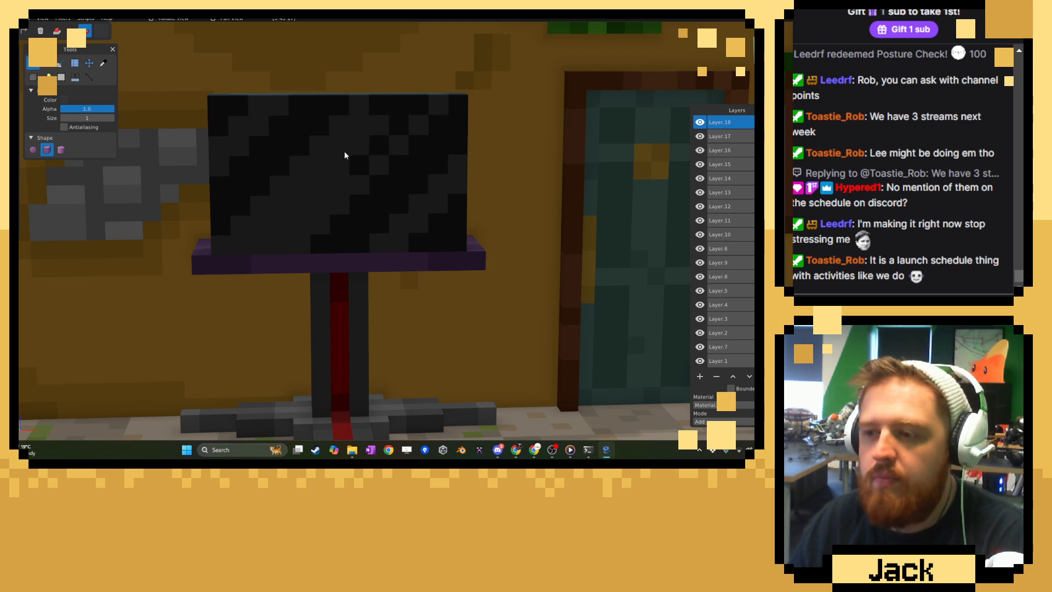
left_click_drag(344, 152, 379, 142)
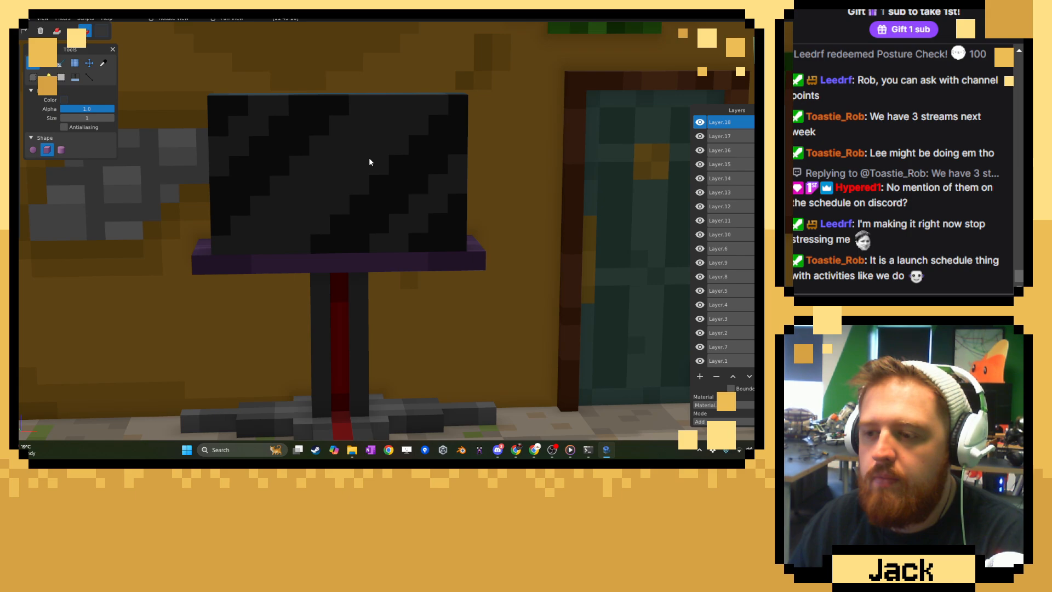
Sample the dark grey of the stand's foot and add a small block of voxels on the purple top behind the panel near one end.
scroll(356, 158, "down", 7)
middle_click_drag(340, 155, 531, 224)
scroll(524, 221, "up", 3)
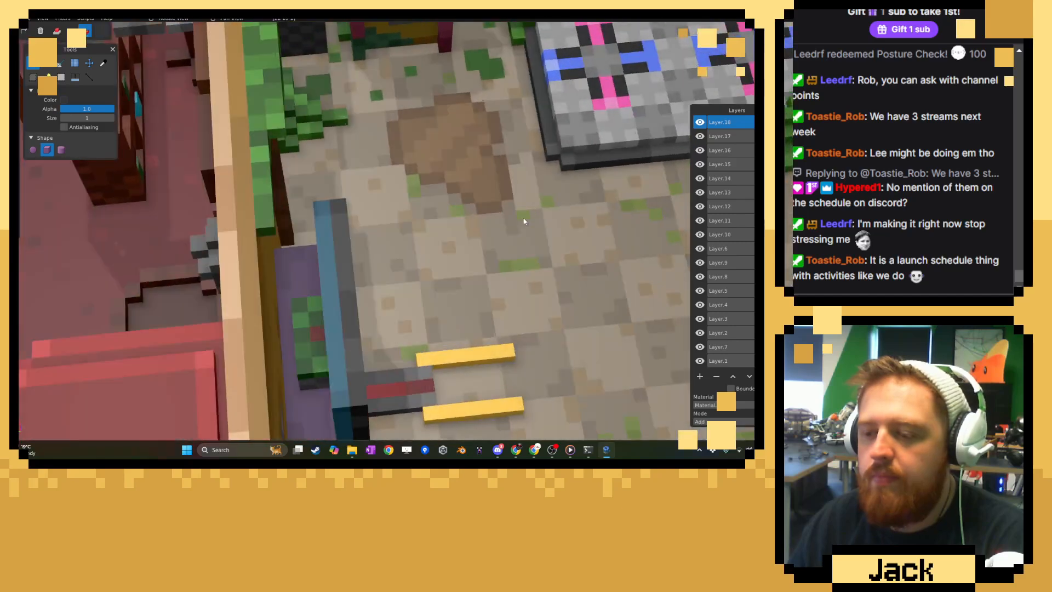
right_click_drag(524, 220, 469, 145)
left_click(103, 63)
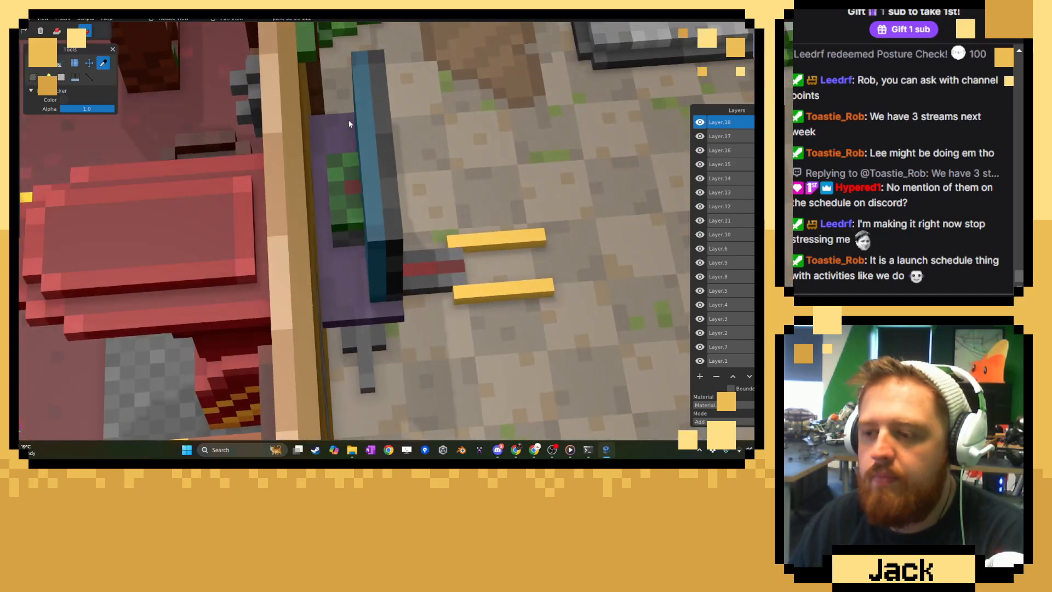
middle_click_drag(348, 120, 393, 222)
left_click(327, 265)
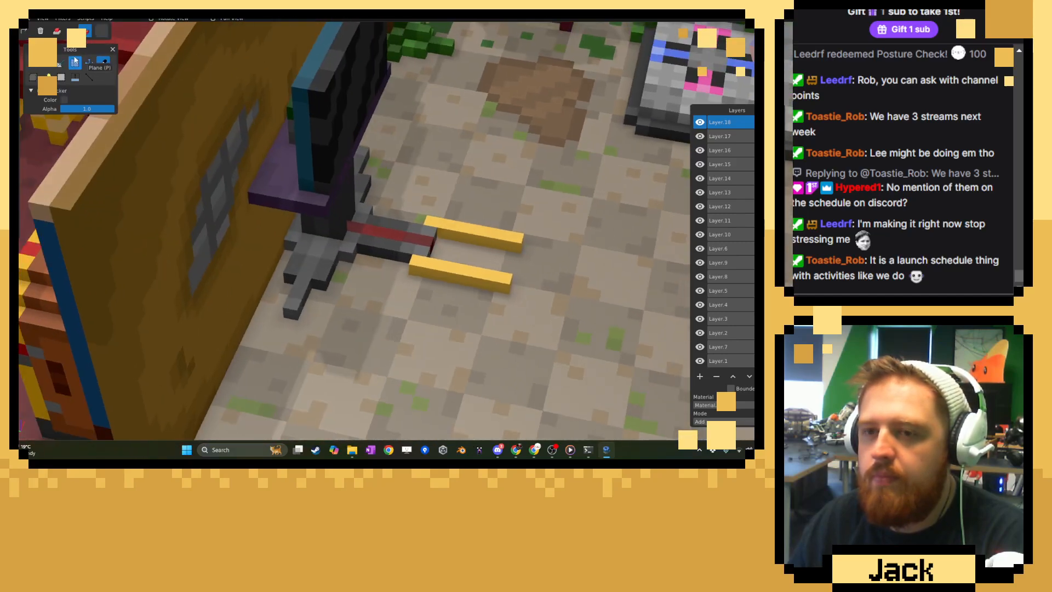
left_click(57, 32)
left_click(38, 66)
mouse_move(368, 197)
middle_mouse_down()
mouse_move(463, 199)
mouse_move(548, 240)
mouse_move(439, 228)
mouse_move(321, 258)
mouse_move(469, 184)
middle_mouse_up()
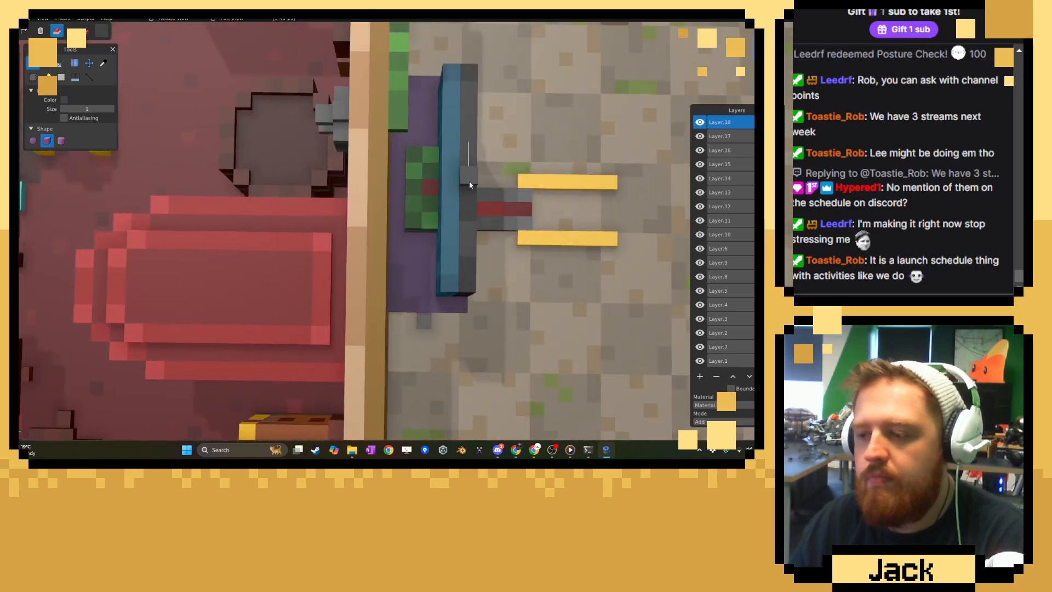
left_click(430, 276)
left_click(430, 276)
middle_click_drag(430, 276, 407, 269)
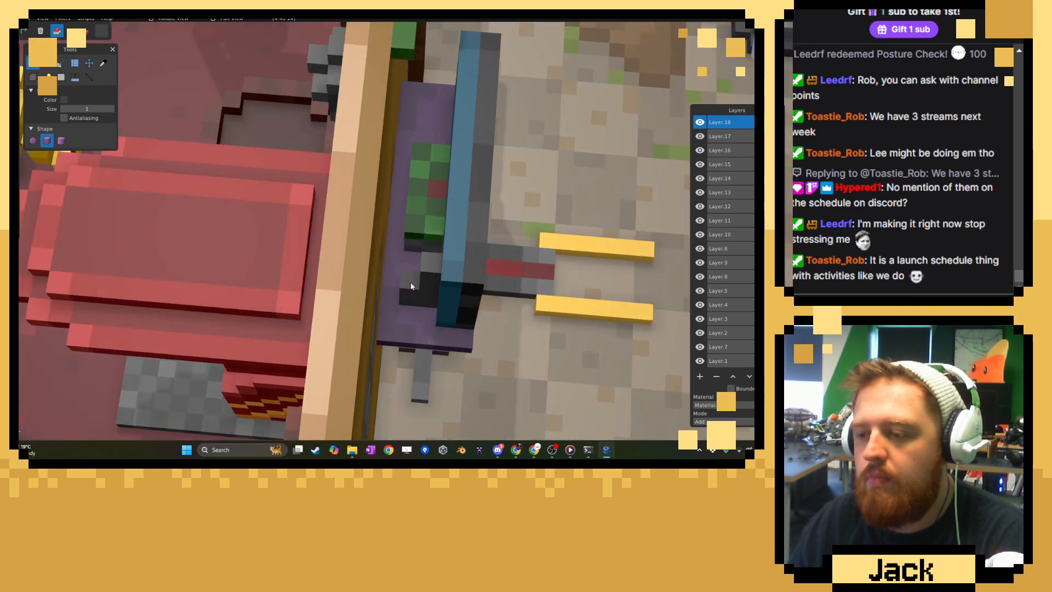
Add a matching grey block behind the panel's other end and build both up into upright supports on the purple top.
middle_click_drag(518, 284, 348, 240)
scroll(570, 197, "down", 6)
scroll(385, 258, "up", 5)
scroll(351, 240, "up", 4)
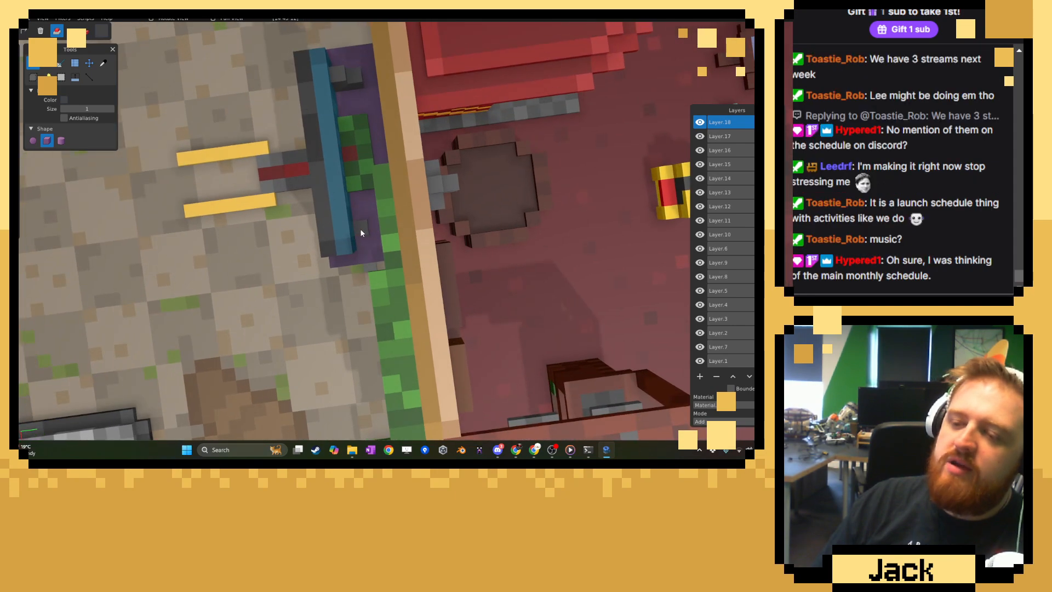
middle_click_drag(356, 233, 497, 176)
middle_click_drag(429, 182, 420, 251)
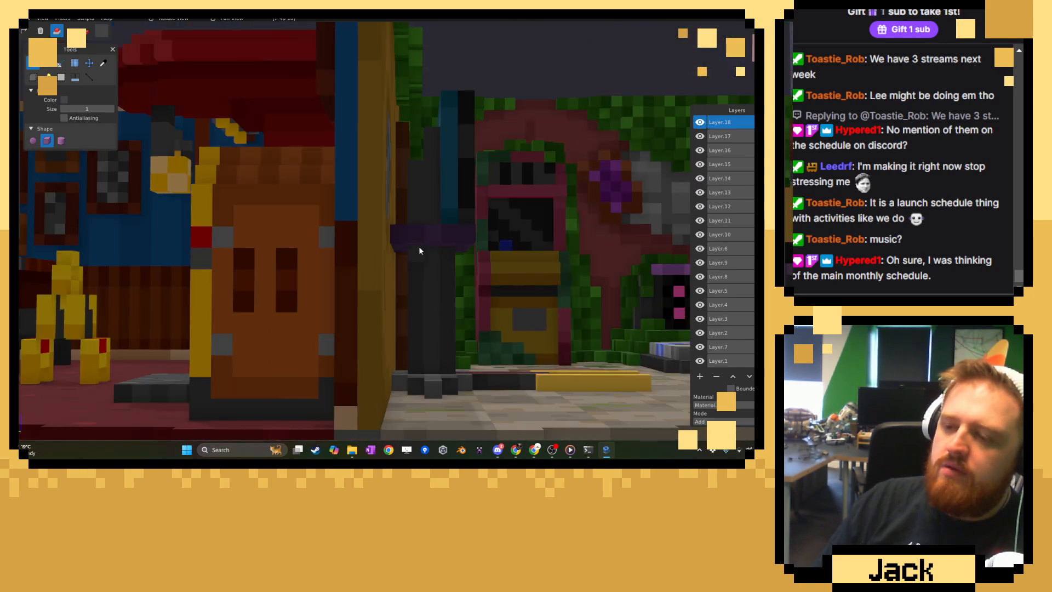
middle_click_drag(417, 172, 451, 207)
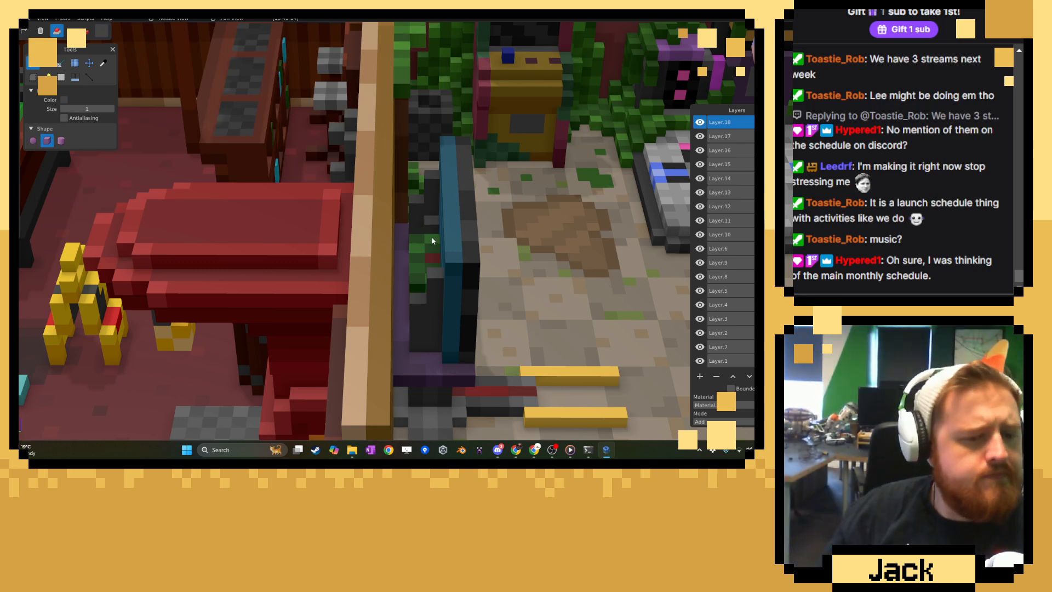
Switch to Media Player, start playback of Track 5, and return to the voxel editor.
left_click(570, 450)
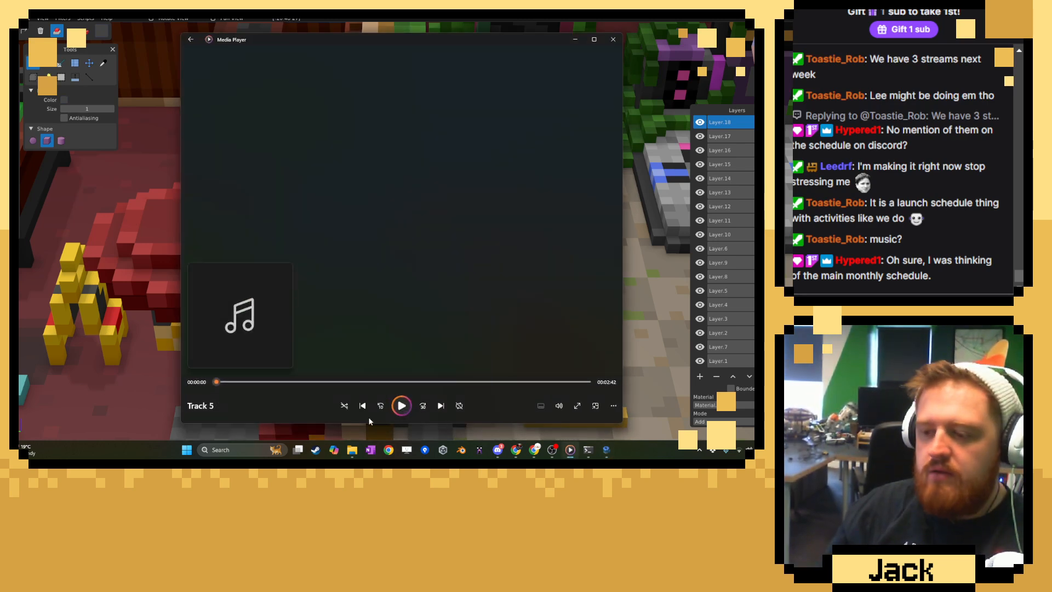
left_click(402, 405)
left_click(575, 39)
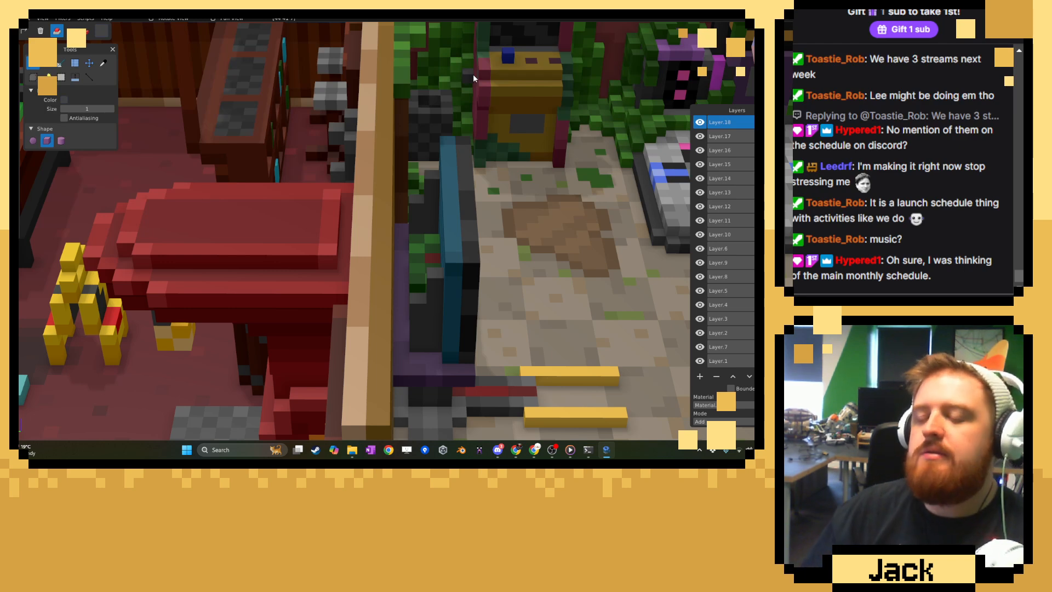
Choose dark grey #323232 and set the cube brush to paint existing voxels on the stand.
left_click(103, 63)
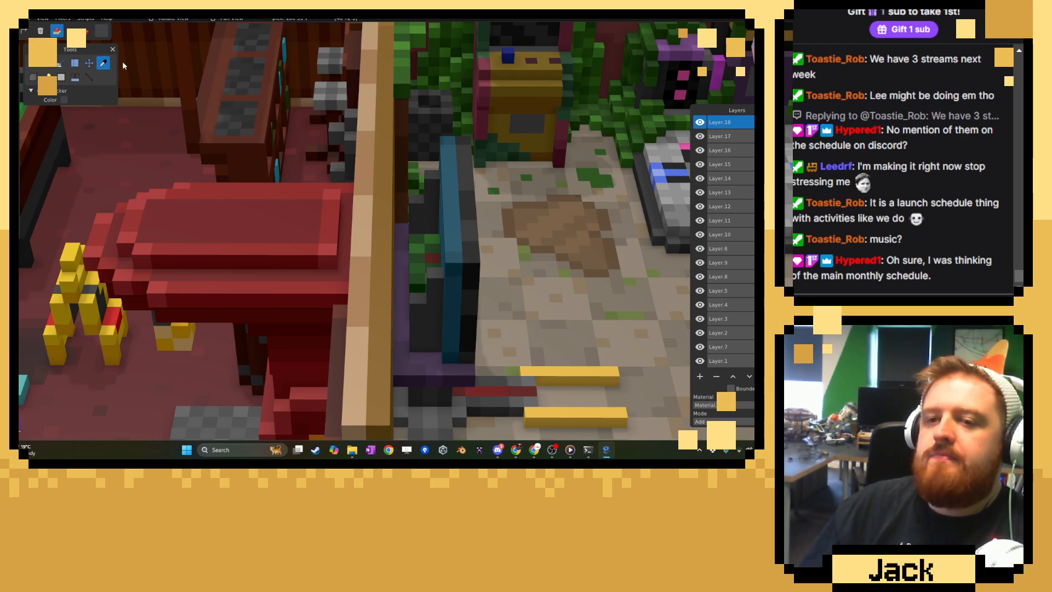
left_click(101, 31)
left_click(103, 102)
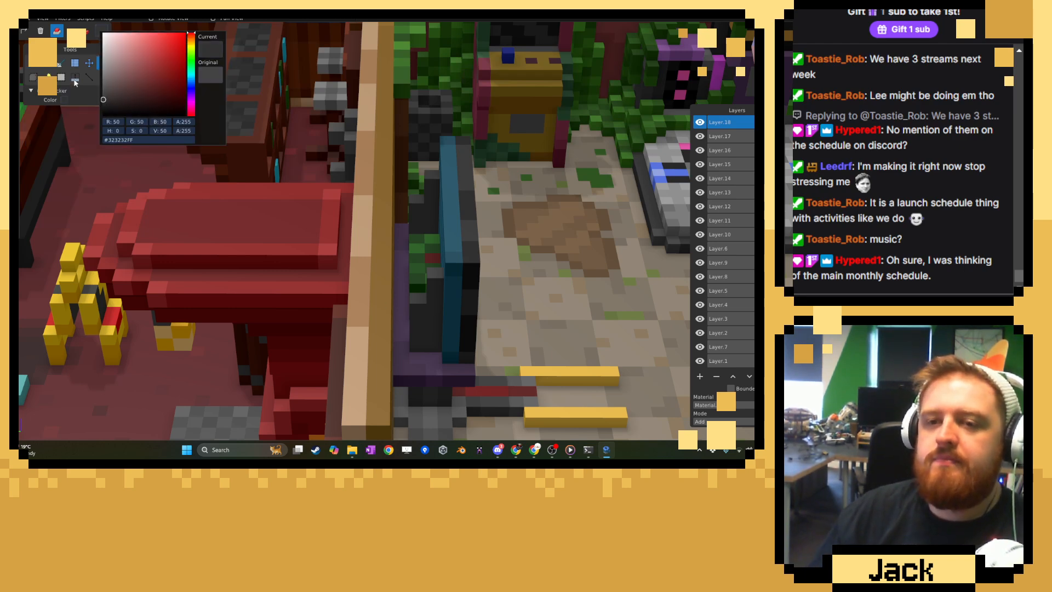
left_click(53, 65)
left_click(35, 63)
left_click(85, 31)
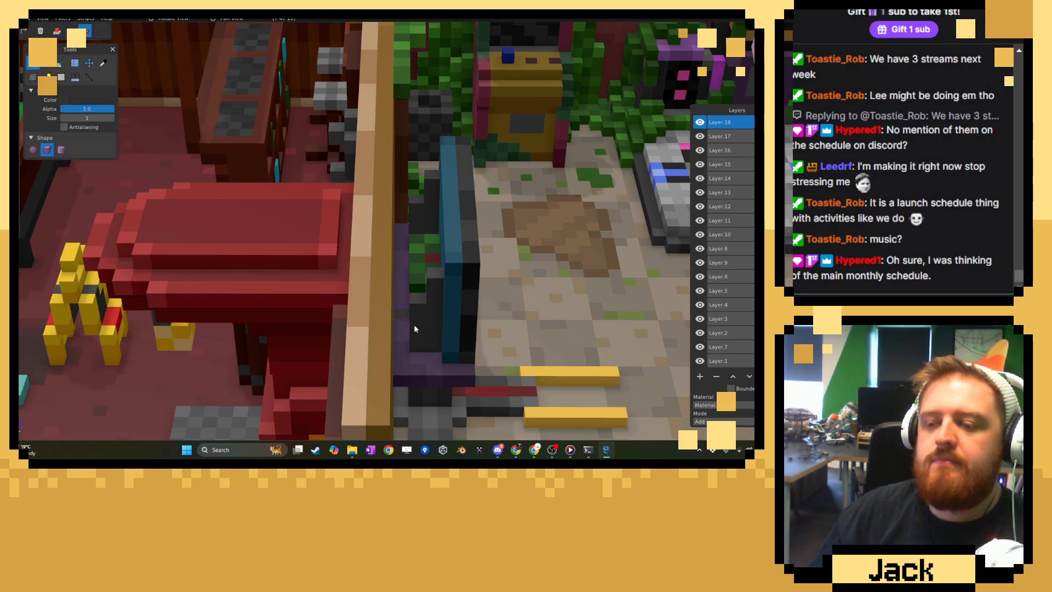
right_click_drag(435, 313, 346, 238)
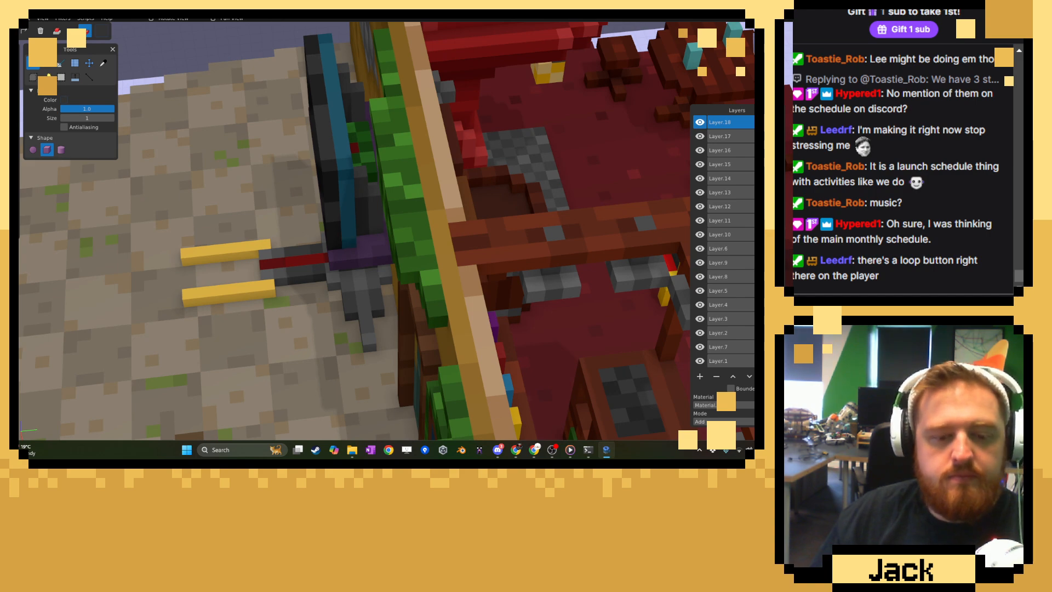
Set Track 5 to repeat one in Media Player, then return to the voxel editor.
left_click(571, 449)
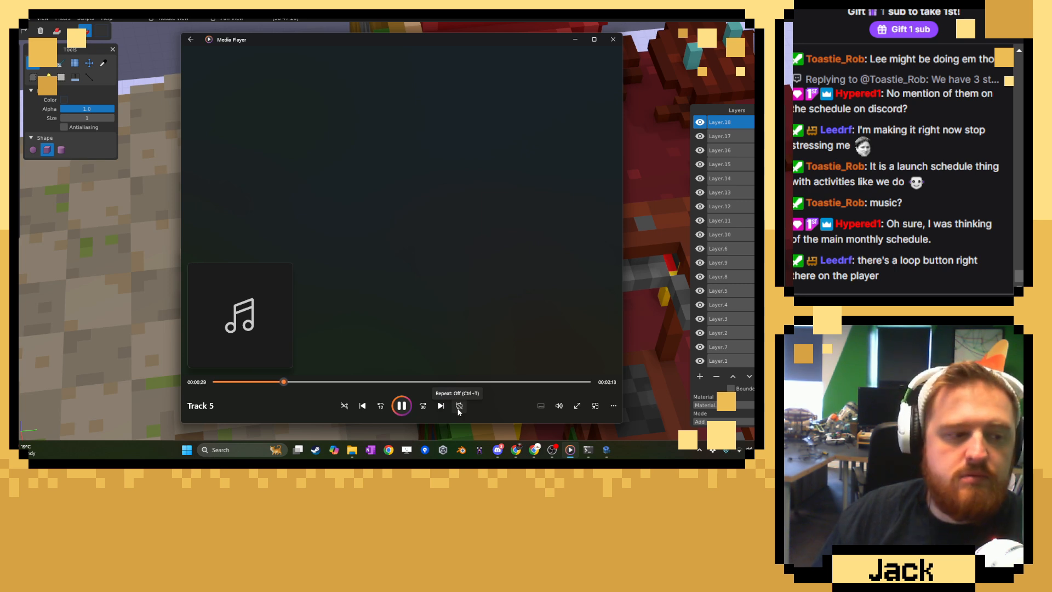
left_click(460, 408)
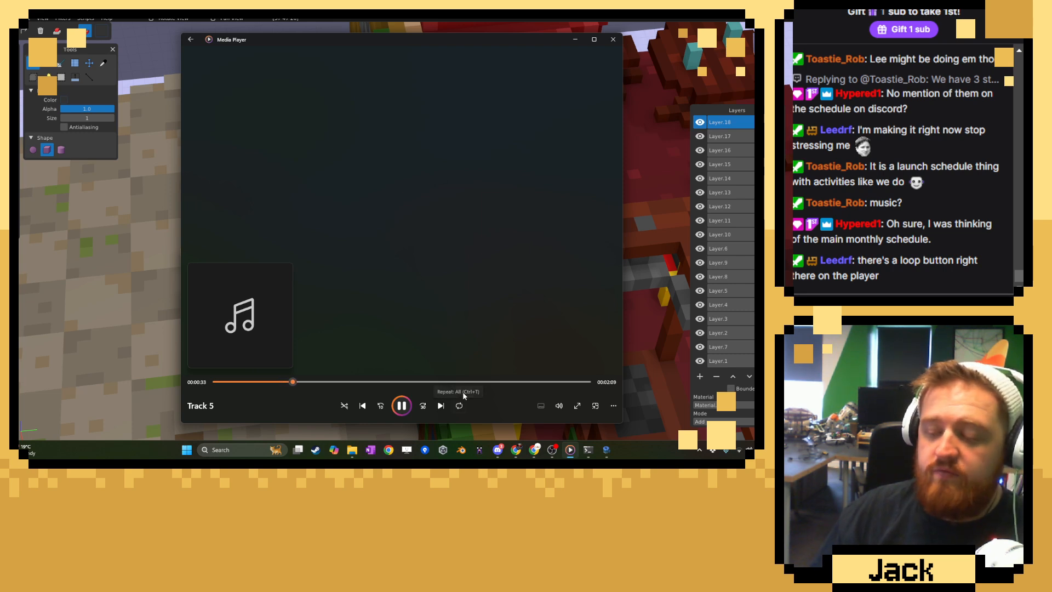
key("XF86AudioLowerVolume")
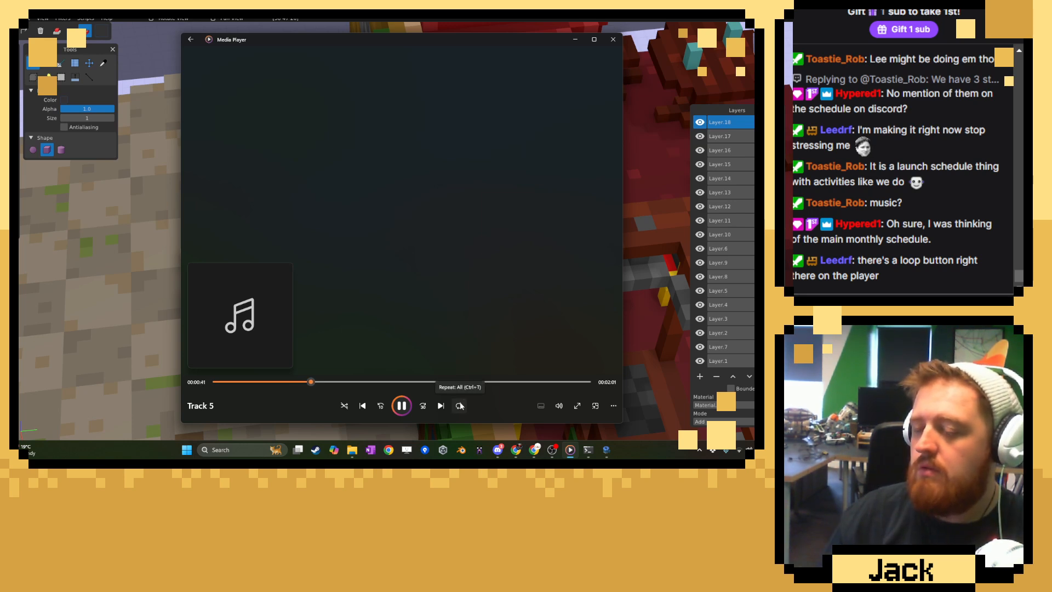
left_click(460, 406)
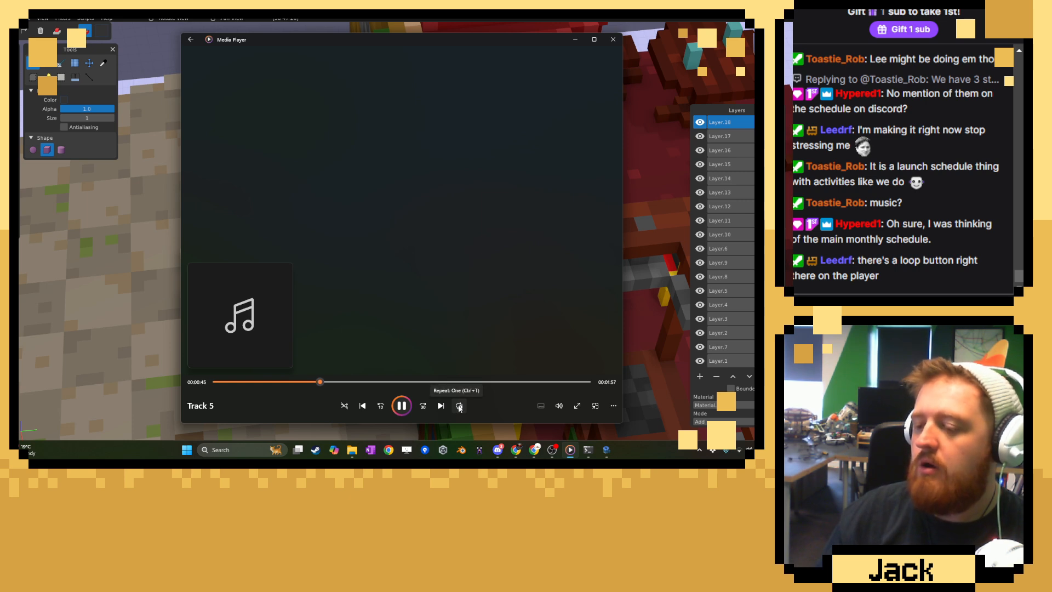
left_click(459, 407)
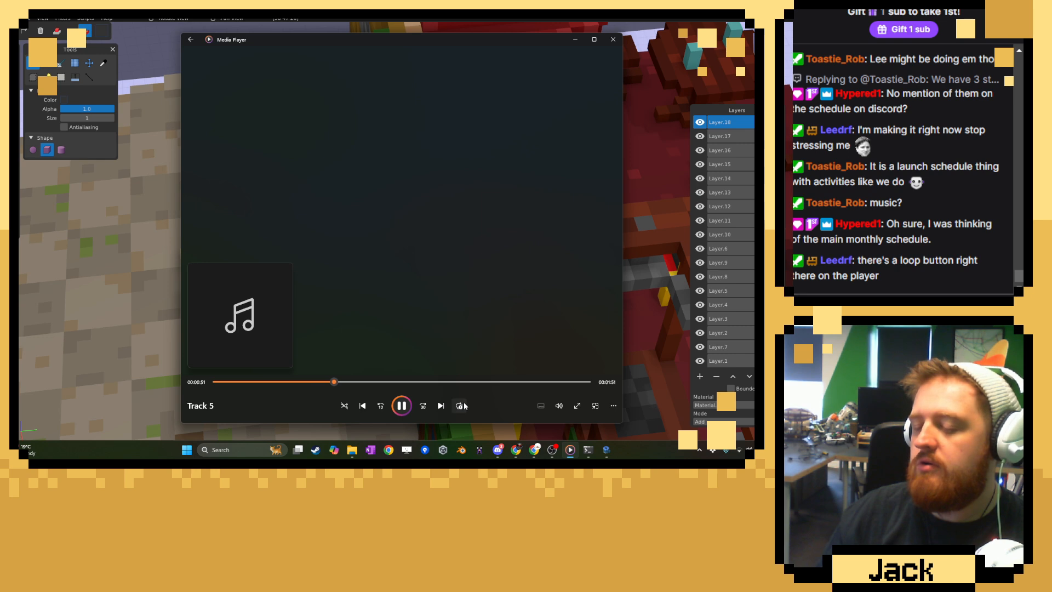
left_click(463, 406)
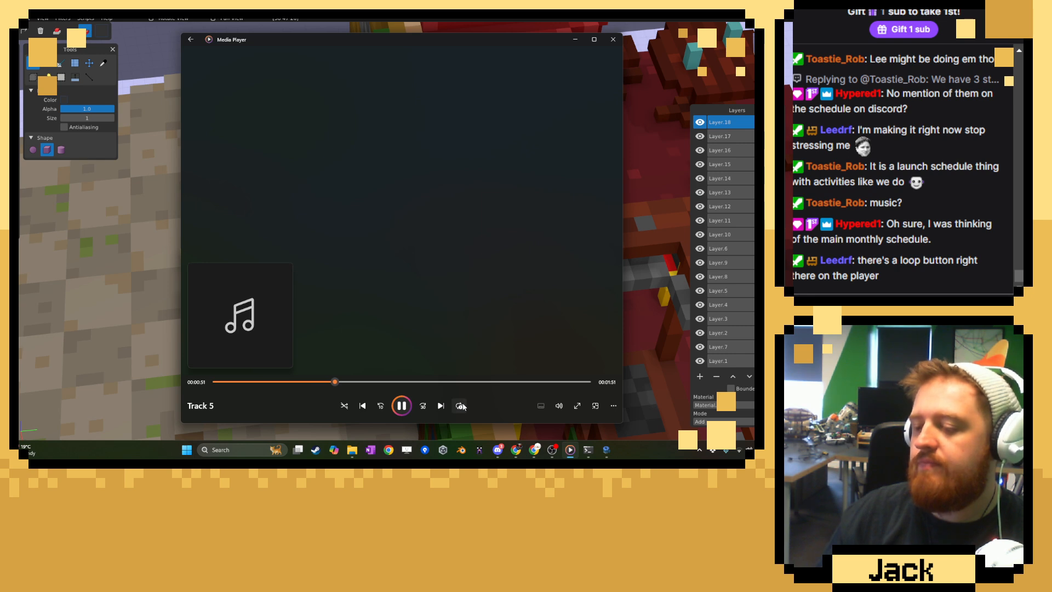
left_click(575, 40)
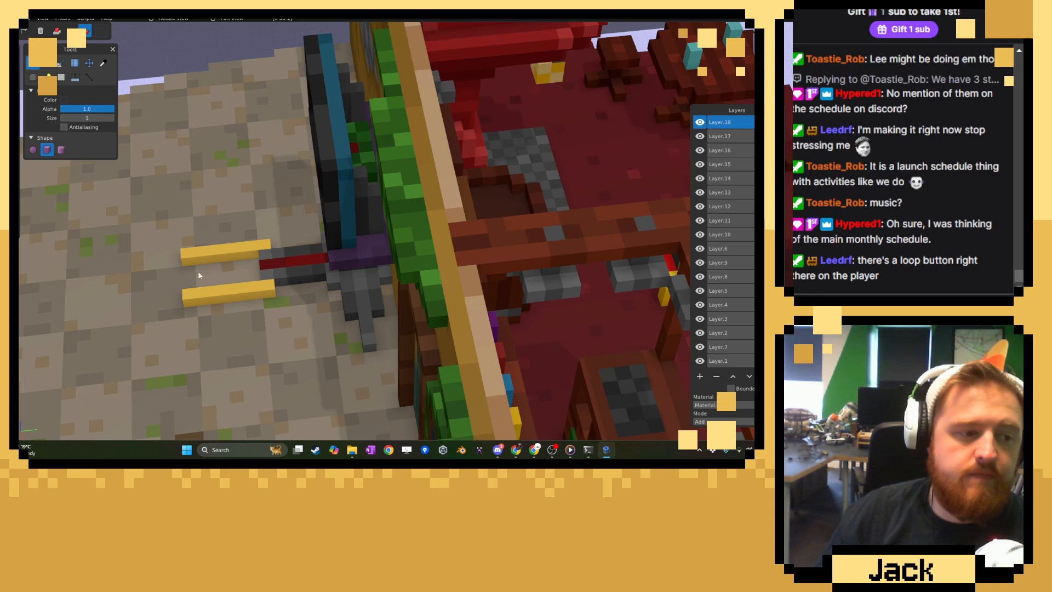
Move the screen stand's layer away from the wall to Y -14.
middle_click_drag(293, 266, 344, 227)
left_click(88, 63)
scroll(329, 162, "down", 5)
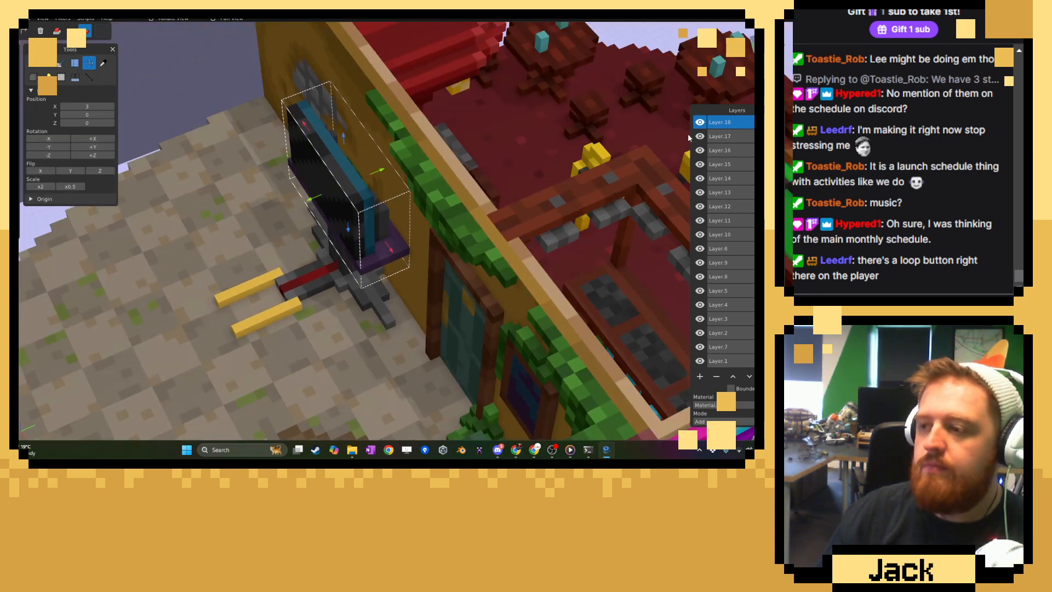
left_click(61, 76)
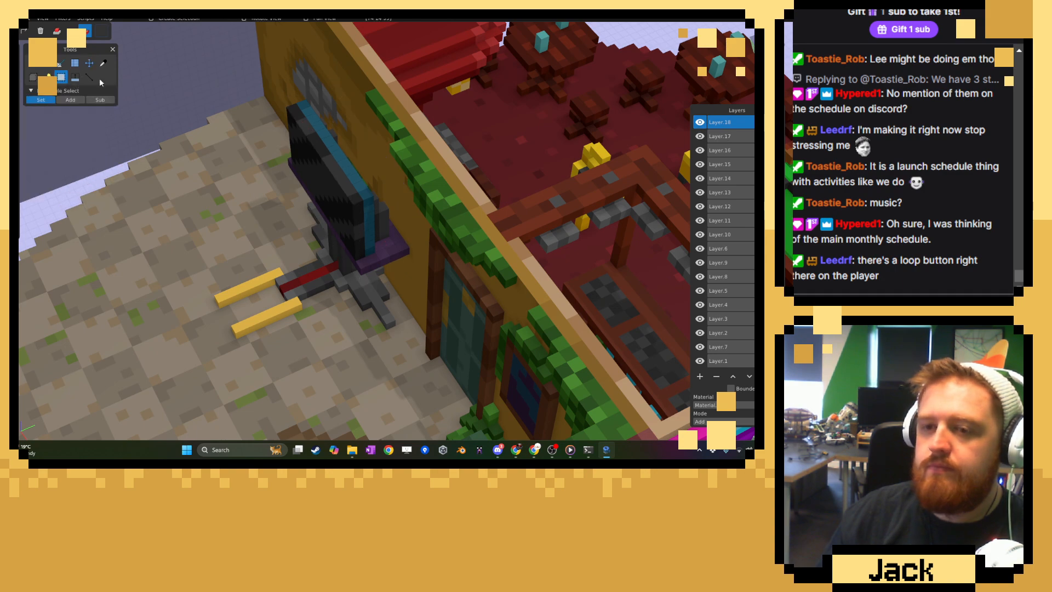
left_click(89, 63)
left_click_drag(377, 199, 241, 238)
right_click_drag(243, 237, 320, 231)
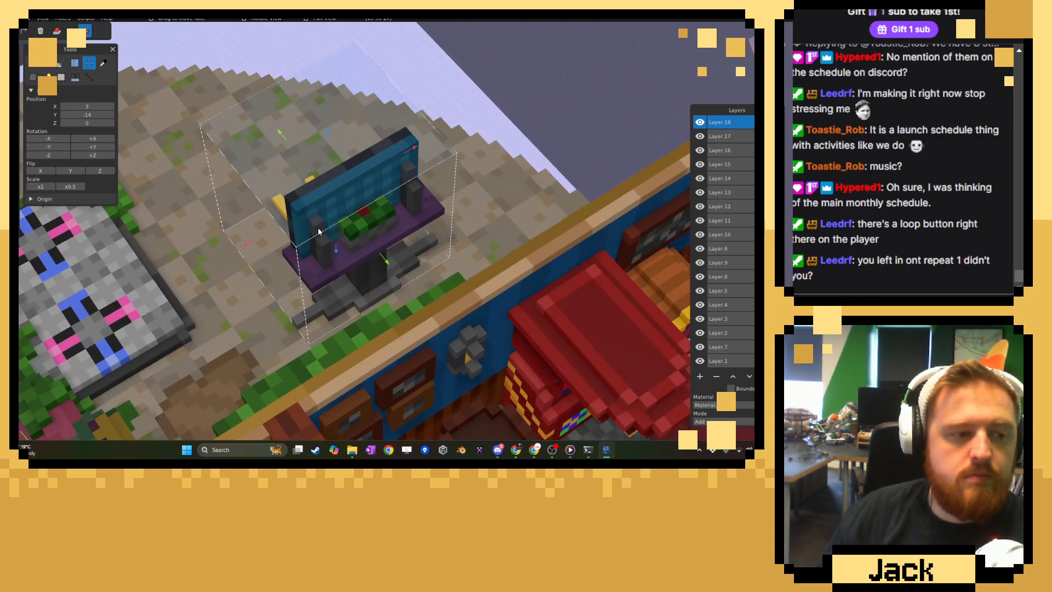
Switch back to Media Player with Track 5 loaded.
left_click(570, 450)
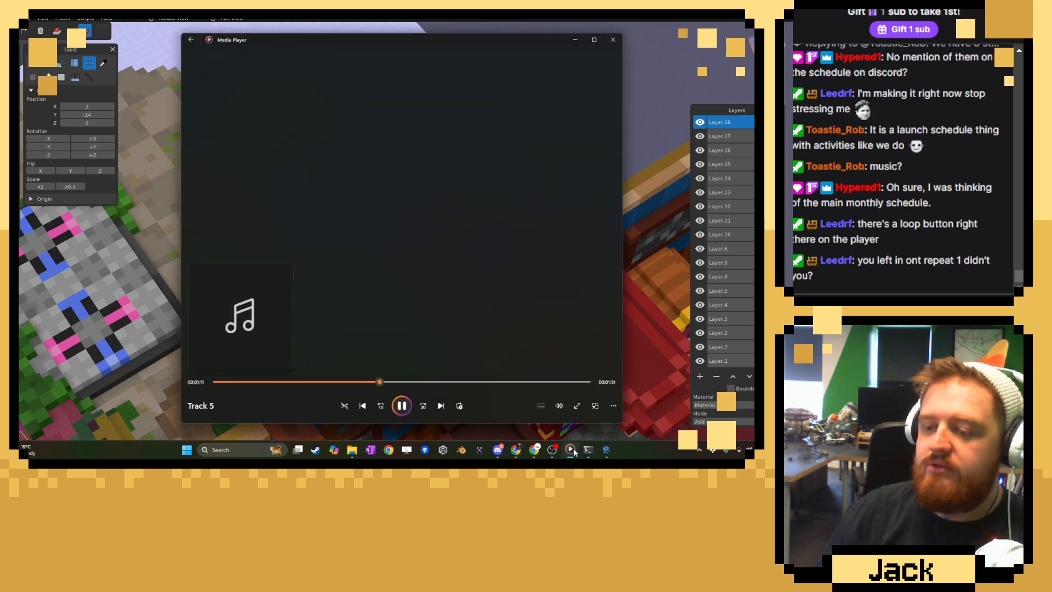
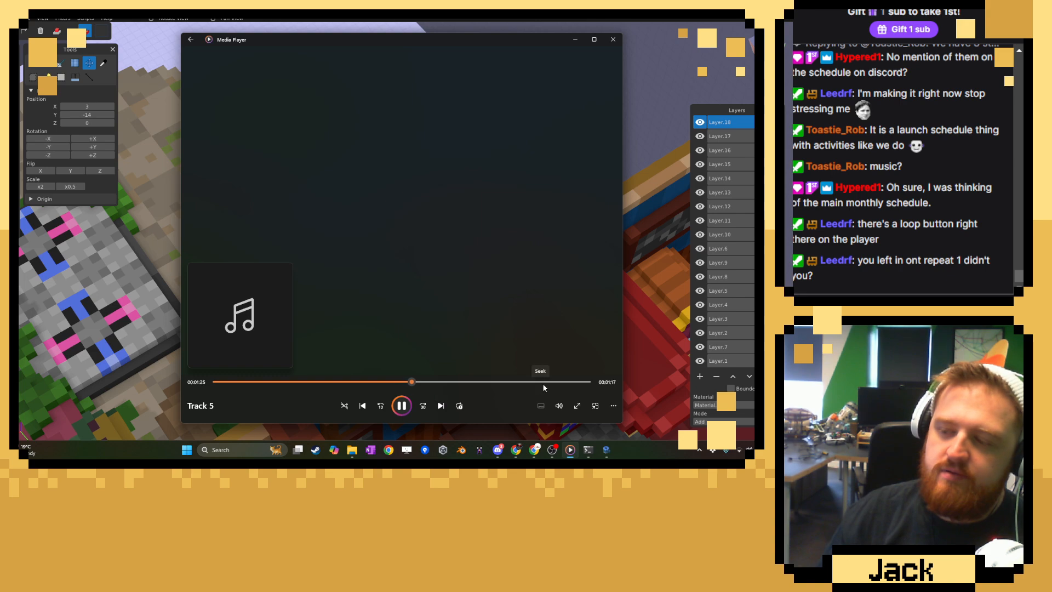
Turn off repeat in Media Player, skip through Track 5 to reach Track 15, and return to the voxel editor.
left_click_drag(544, 383, 559, 383)
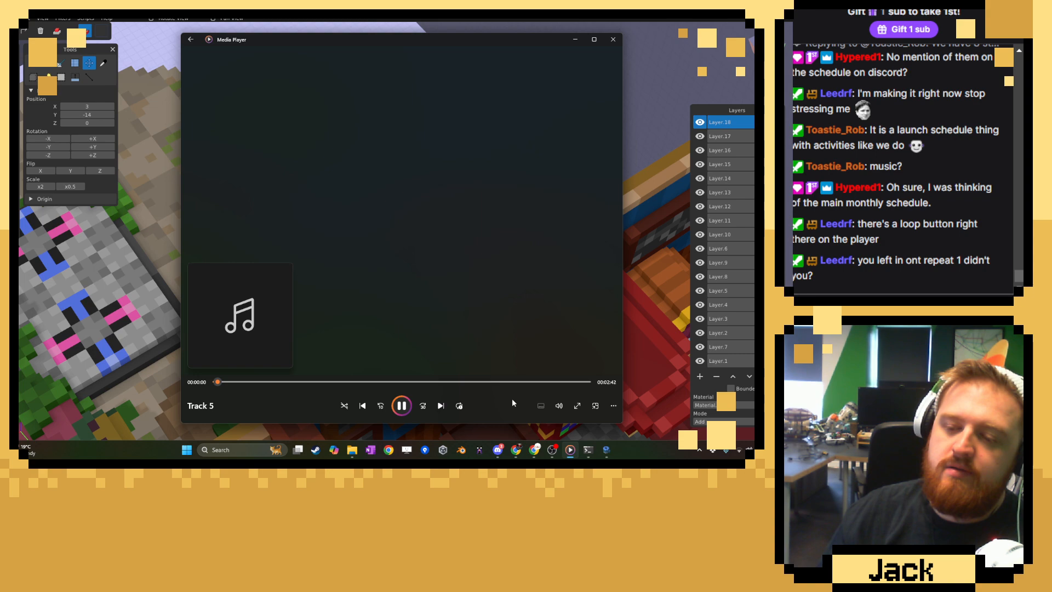
left_click(460, 407)
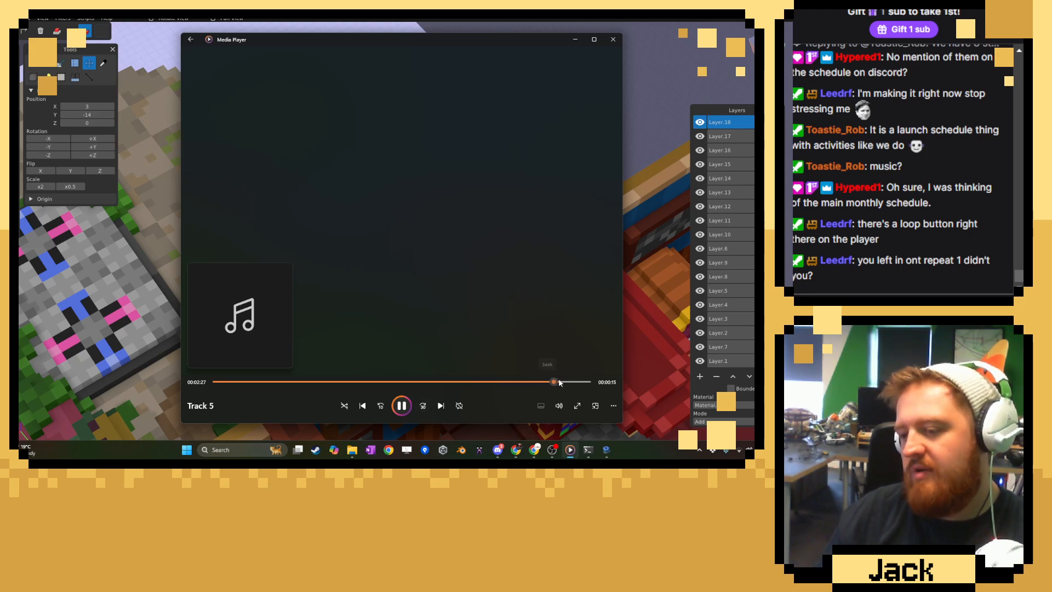
left_click_drag(559, 382, 598, 381)
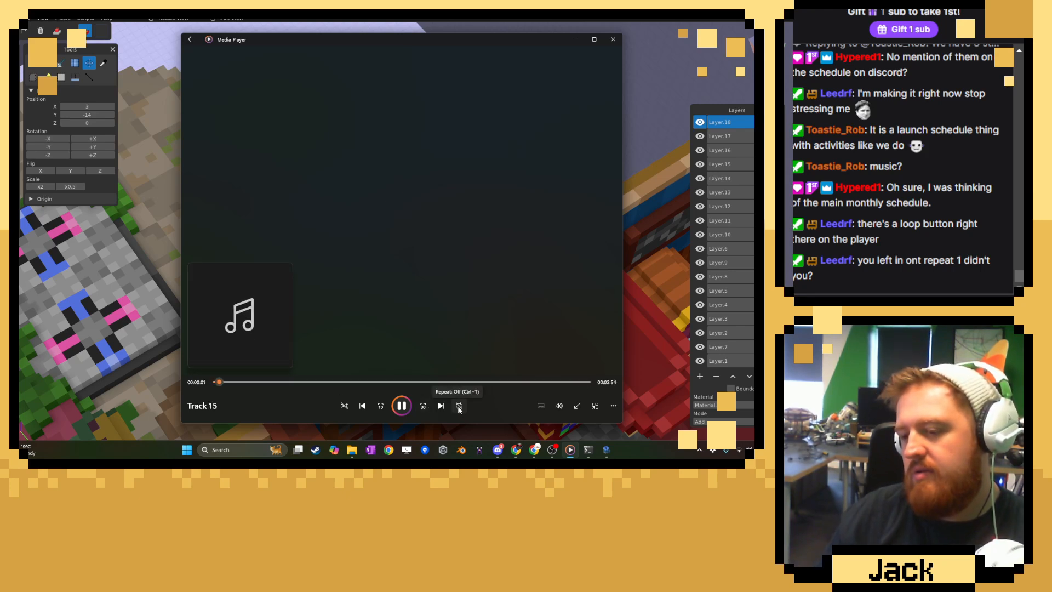
left_click(577, 39)
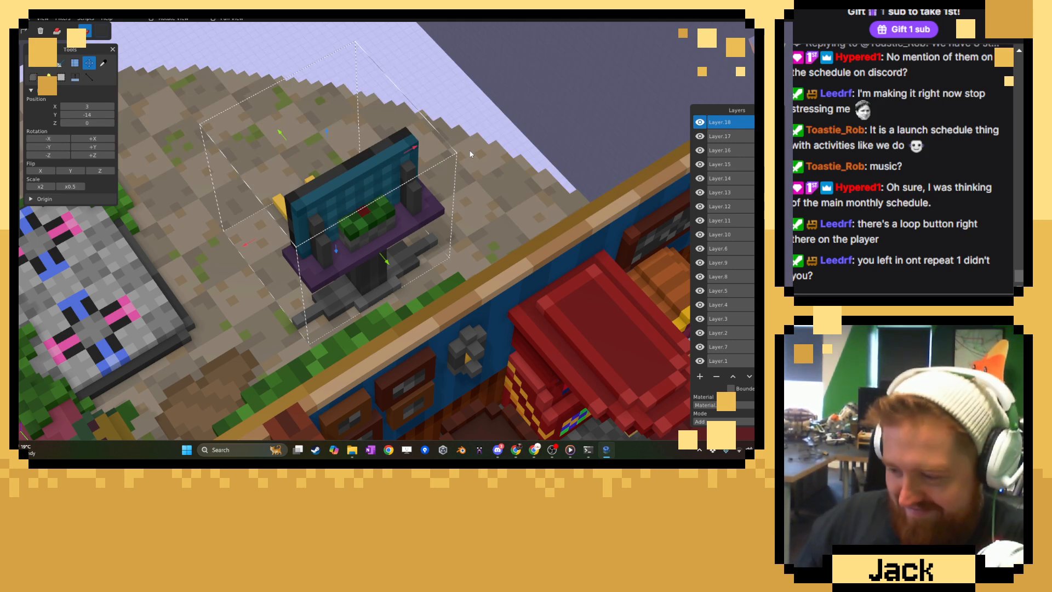
left_click(570, 449)
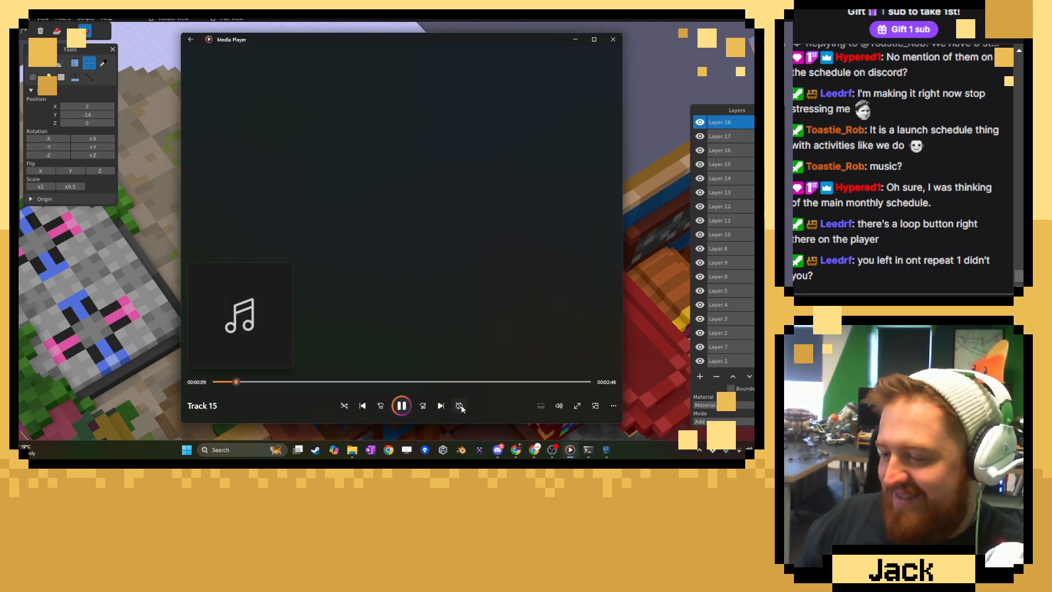
left_click(575, 40)
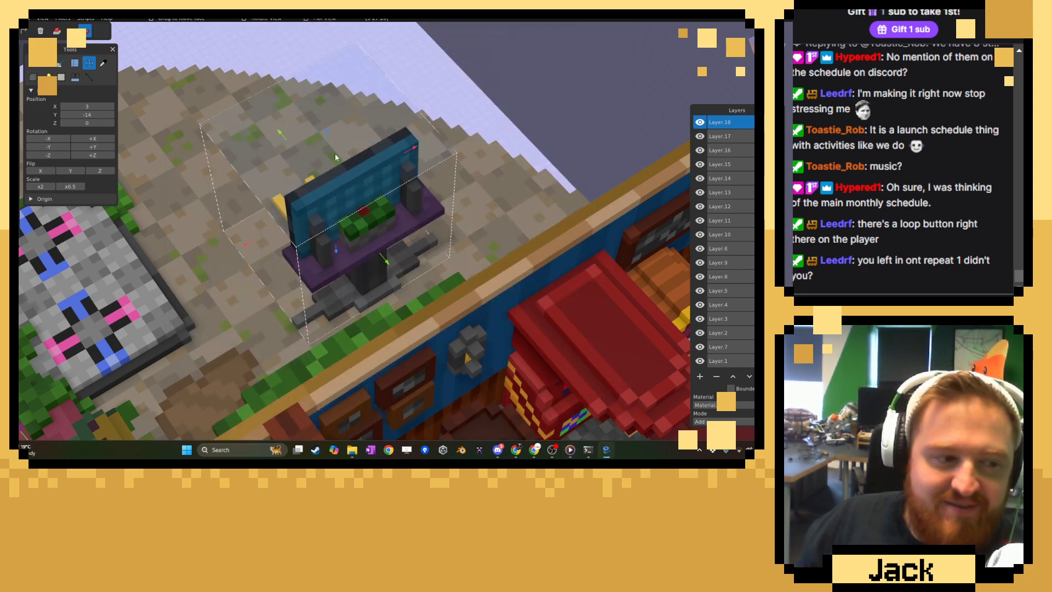
Sample the yellow of the floor bars and shift the paint colour to a deeper orange-yellow.
scroll(384, 227, "down", 2)
middle_click_drag(385, 230, 540, 162)
scroll(390, 209, "up", 3)
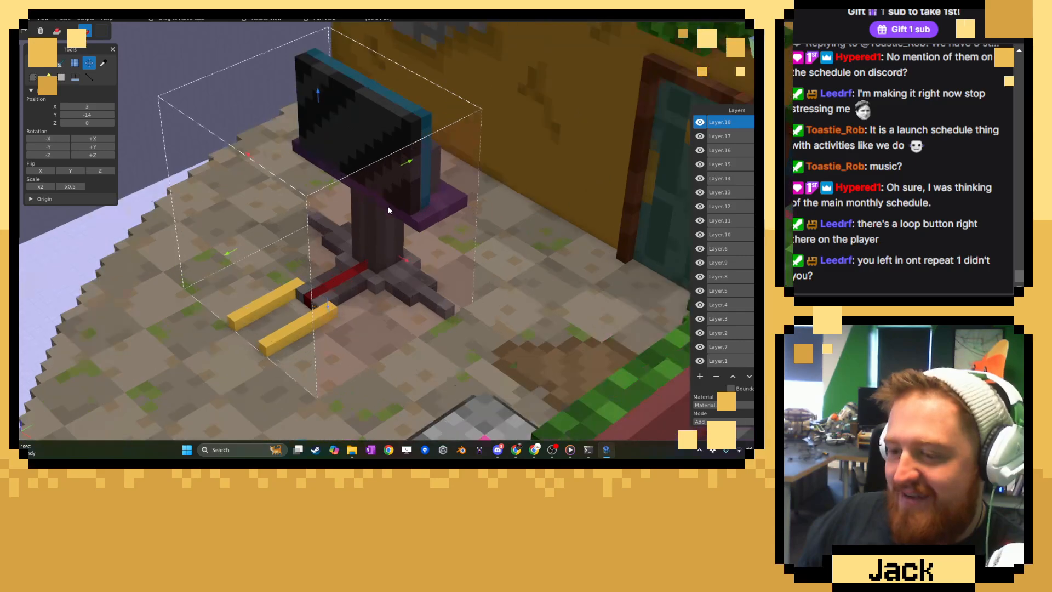
left_click(105, 66)
right_click_drag(205, 217, 298, 179)
scroll(307, 192, "up", 3)
left_click(368, 312)
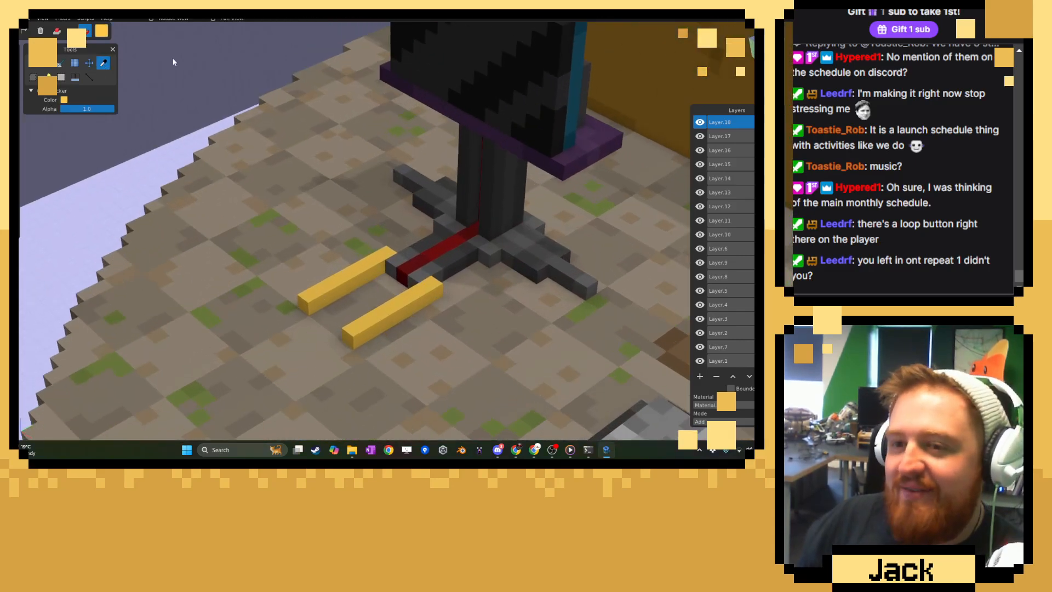
left_click(102, 30)
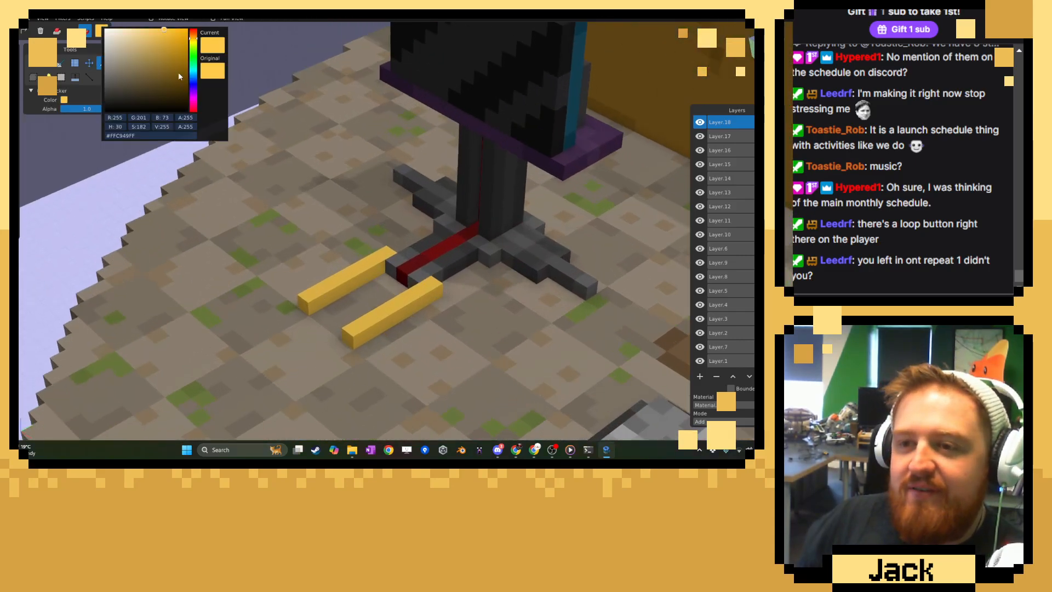
left_click(176, 37)
left_click(269, 53)
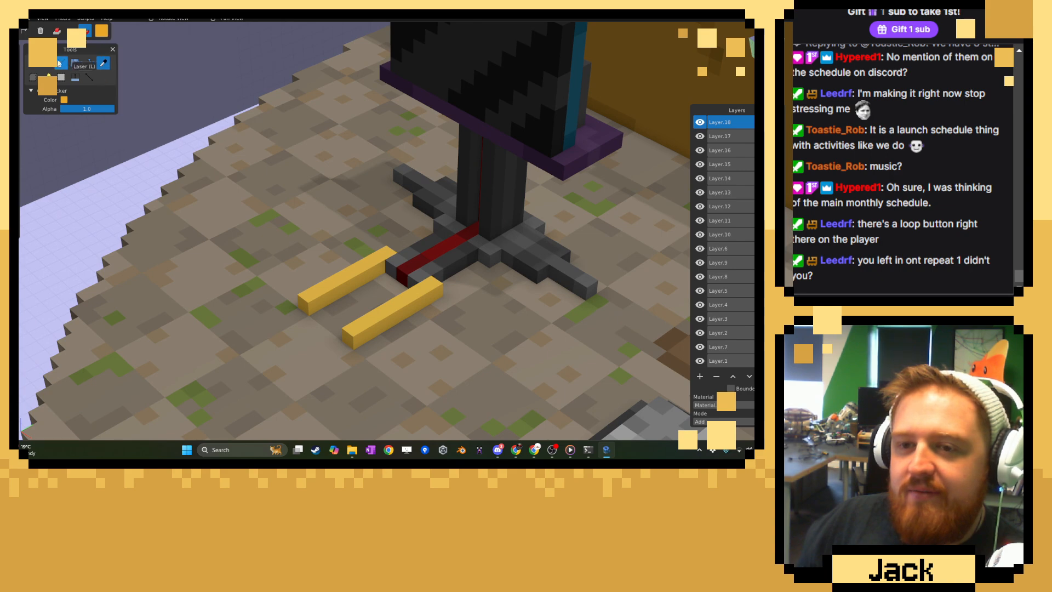
Brush the deeper orange-yellow onto the ends of both floor bars nearest the stand.
left_click(31, 66)
middle_click_drag(414, 266, 359, 299)
left_click(417, 298)
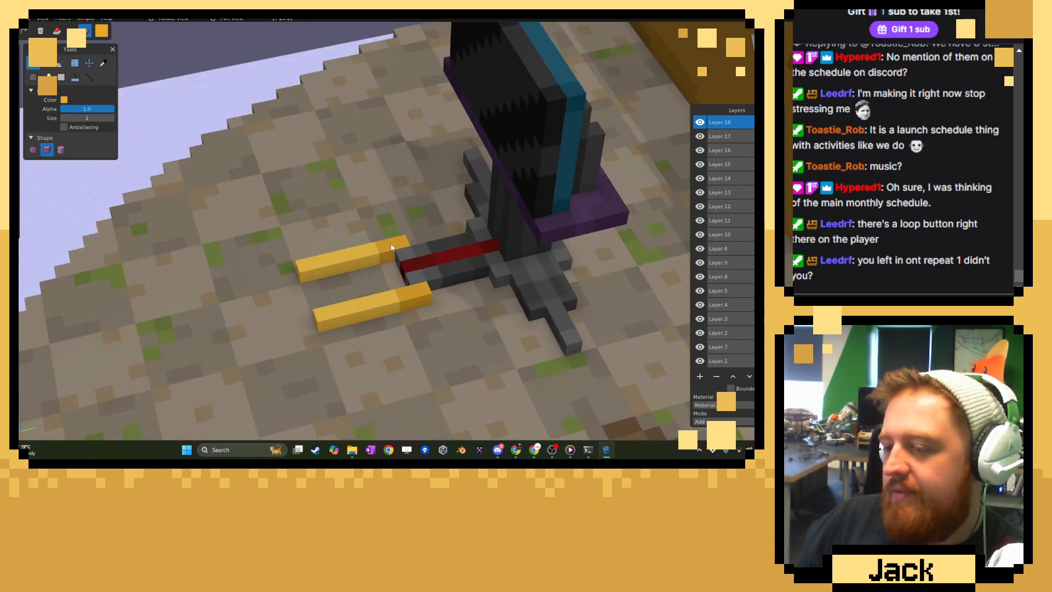
left_click(428, 282)
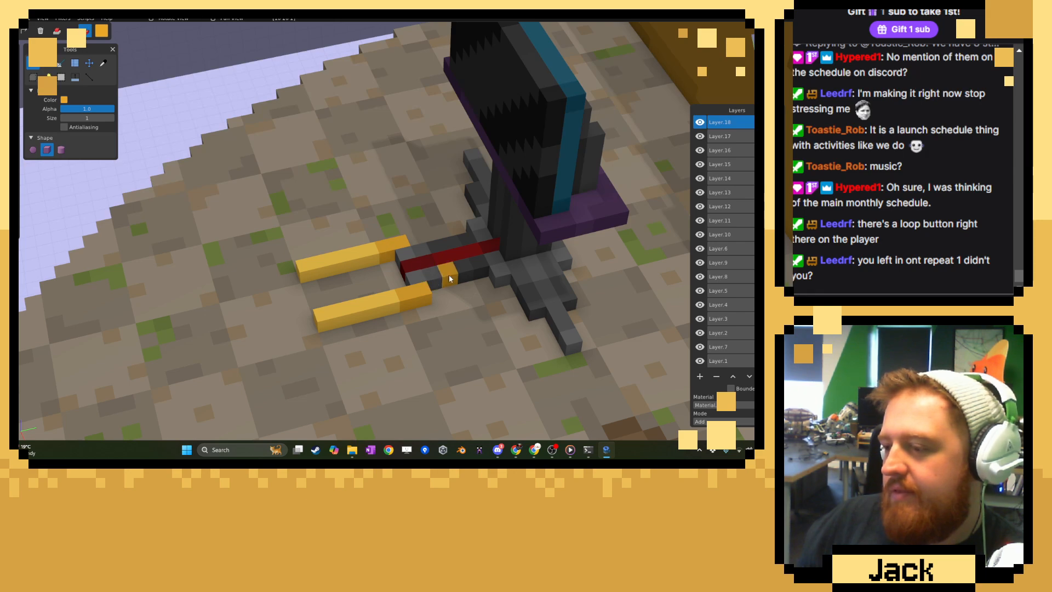
Sample the shelf's dark purple and add raised purple voxel edges along both short ends of the screen stand's shelf.
scroll(449, 275, "down", 5)
middle_click_drag(469, 267, 396, 215)
scroll(412, 215, "up", 3)
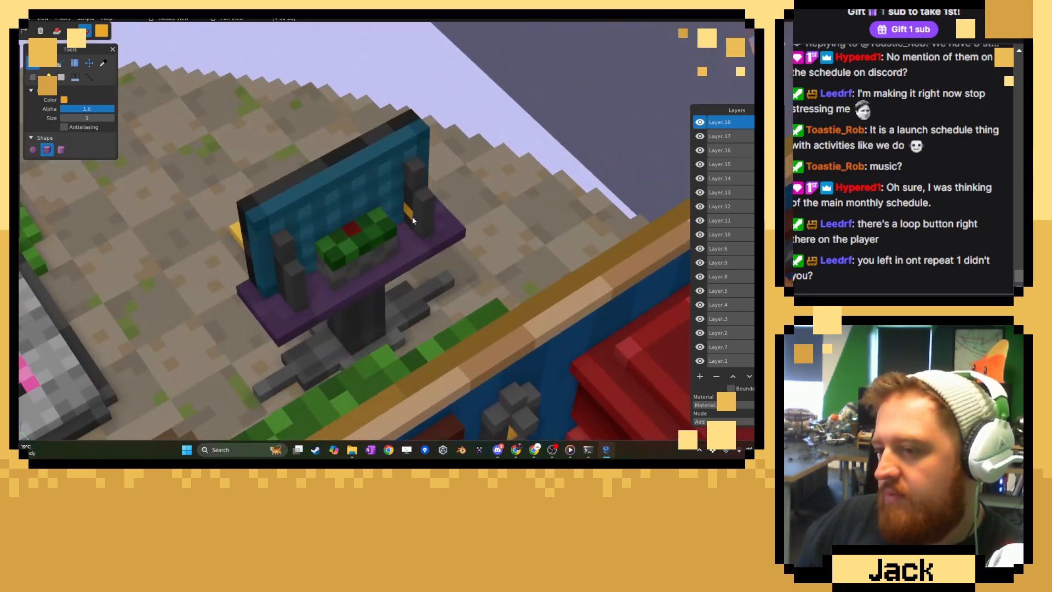
left_click(103, 63)
middle_click_drag(192, 186, 351, 275)
left_click(351, 275)
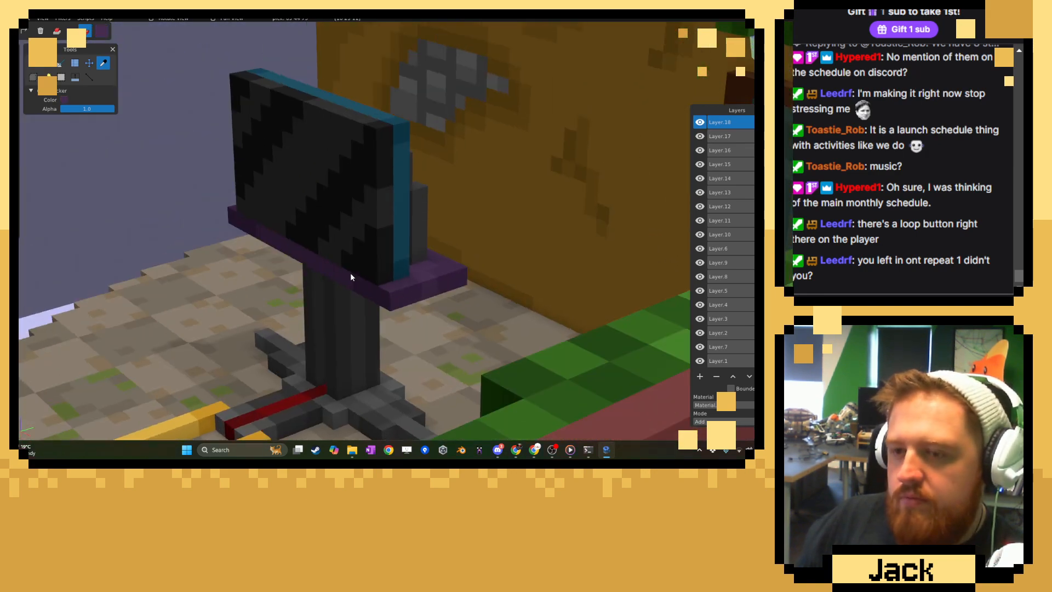
key("b")
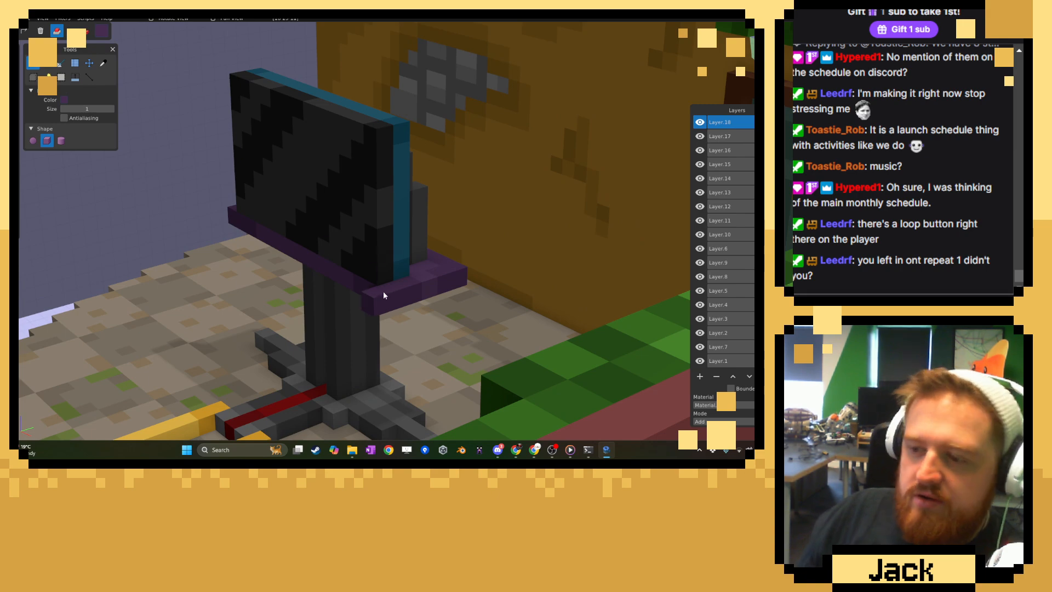
mouse_move(308, 278)
middle_mouse_down()
mouse_move(363, 275)
mouse_move(325, 252)
mouse_move(363, 297)
middle_mouse_up()
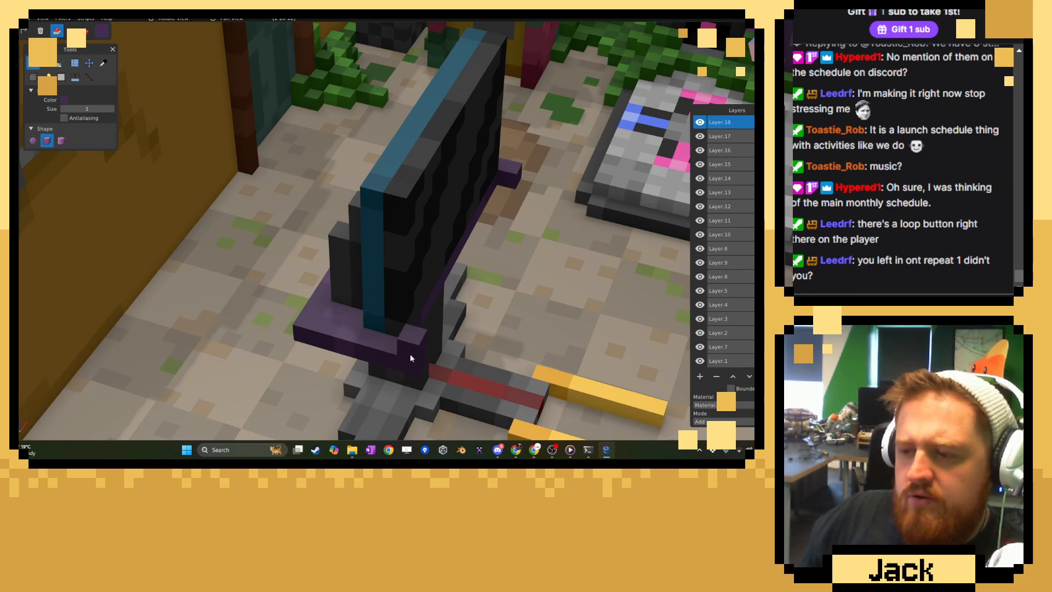
middle_click_drag(367, 334, 557, 341)
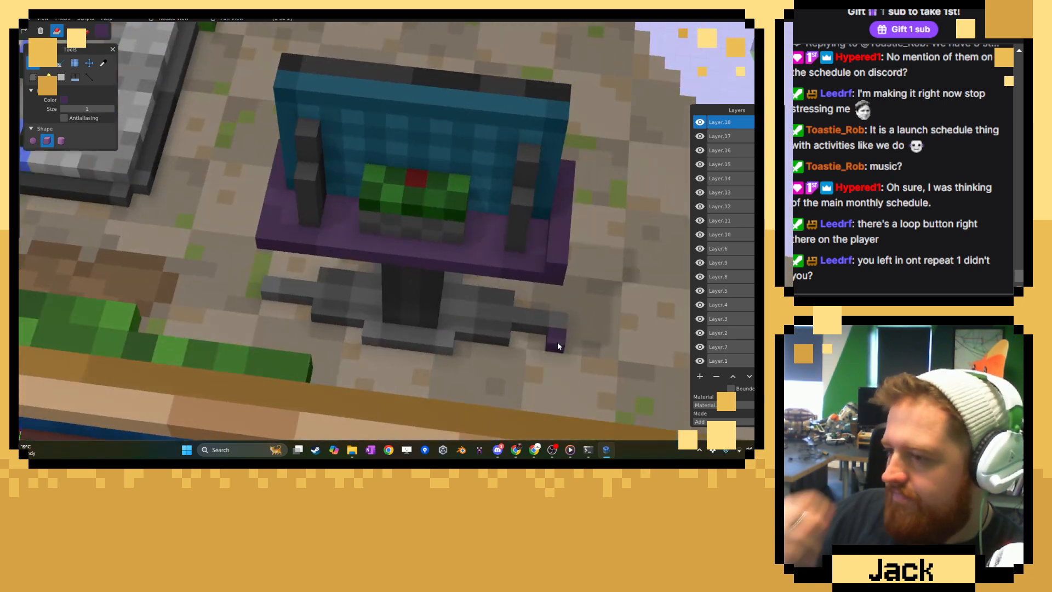
Choose a light grey and place light grey voxels on the shelf on both sides of each rear support.
left_click(102, 33)
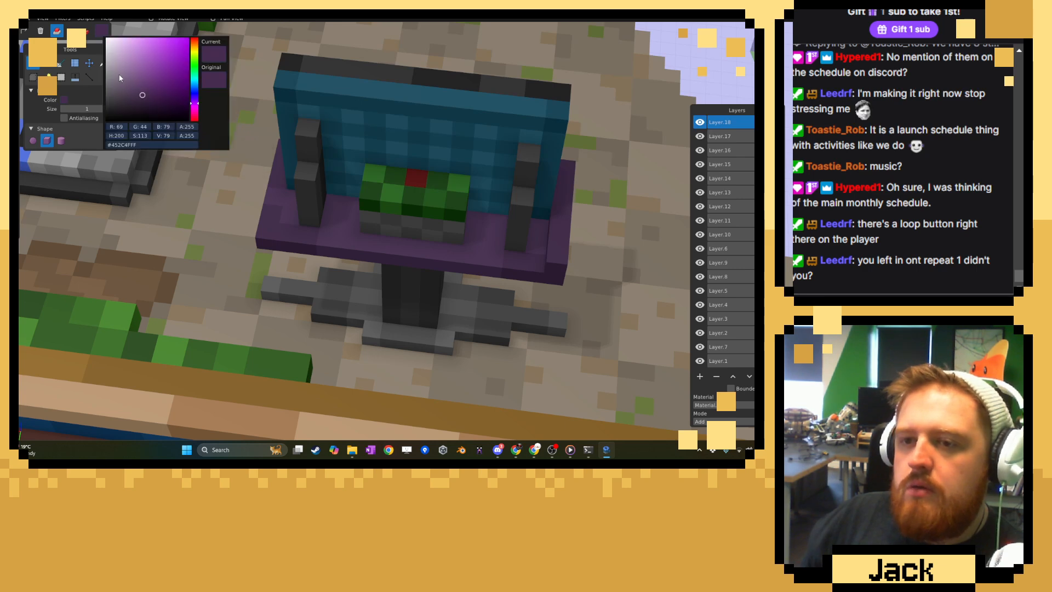
left_click_drag(117, 75, 104, 72)
left_click(359, 216)
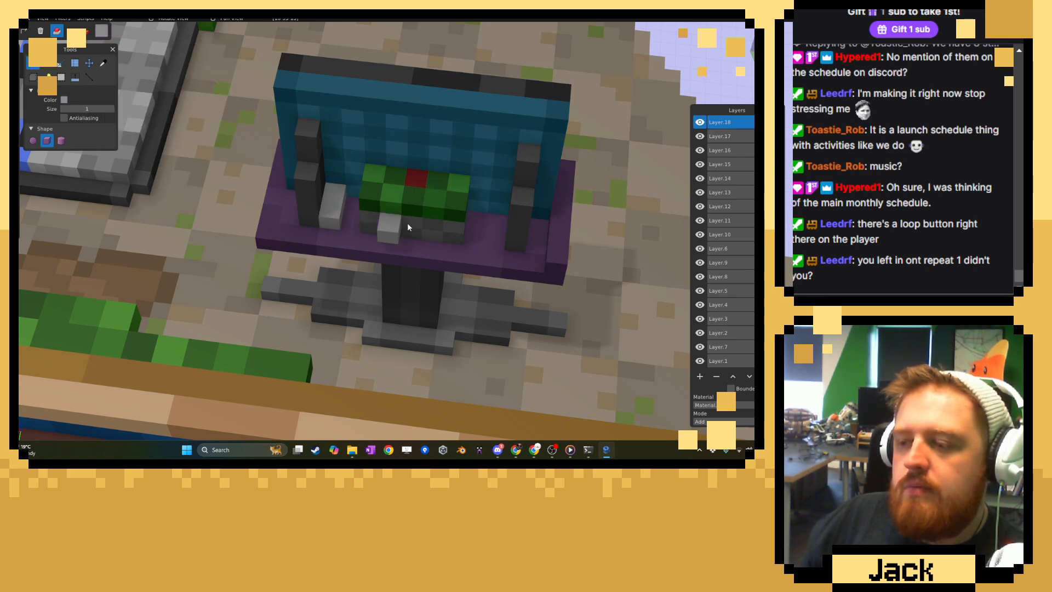
left_click(498, 235)
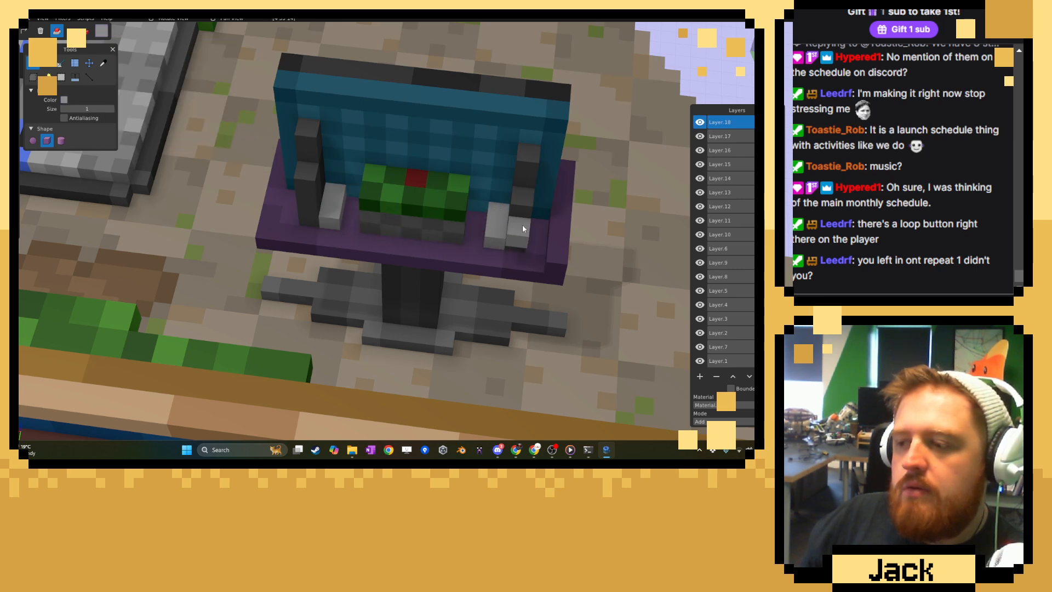
middle_click_drag(534, 218, 294, 235)
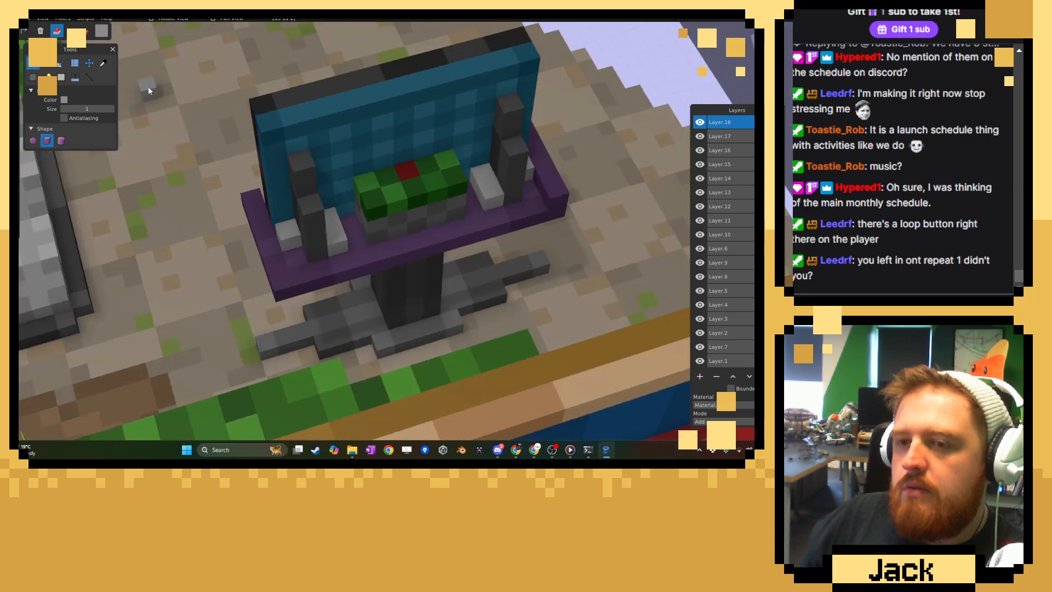
Sample the shelf's purple again and build a raised purple lip along the shelf's rear edge.
left_click(102, 62)
left_click(548, 197)
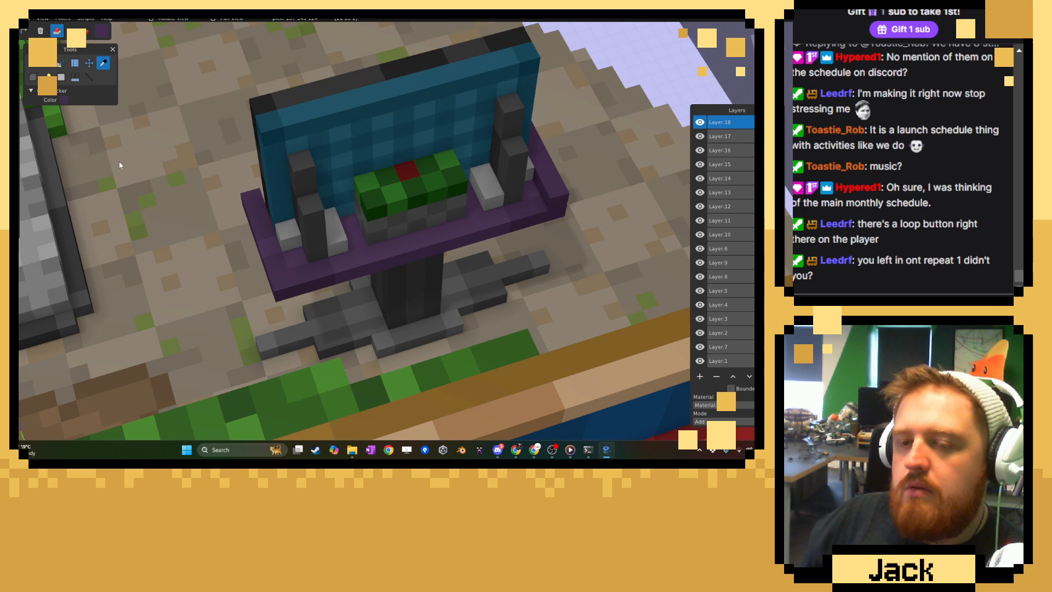
left_click(32, 65)
middle_click_drag(390, 111, 538, 258)
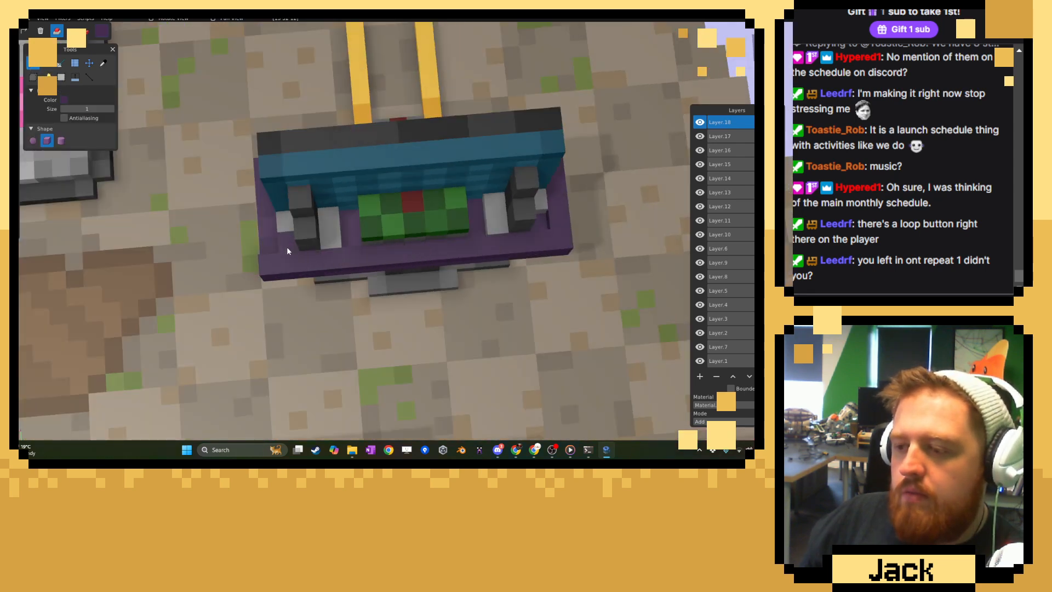
middle_click_drag(281, 246, 452, 269)
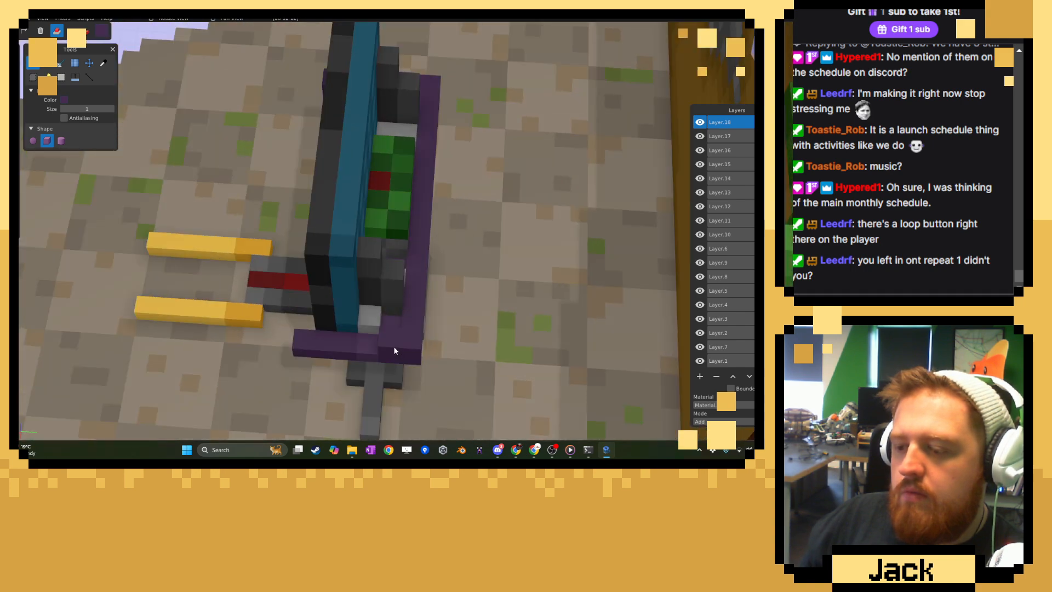
Build purple side panels up both ends of the screen to its full height.
middle_click_drag(322, 312, 403, 278)
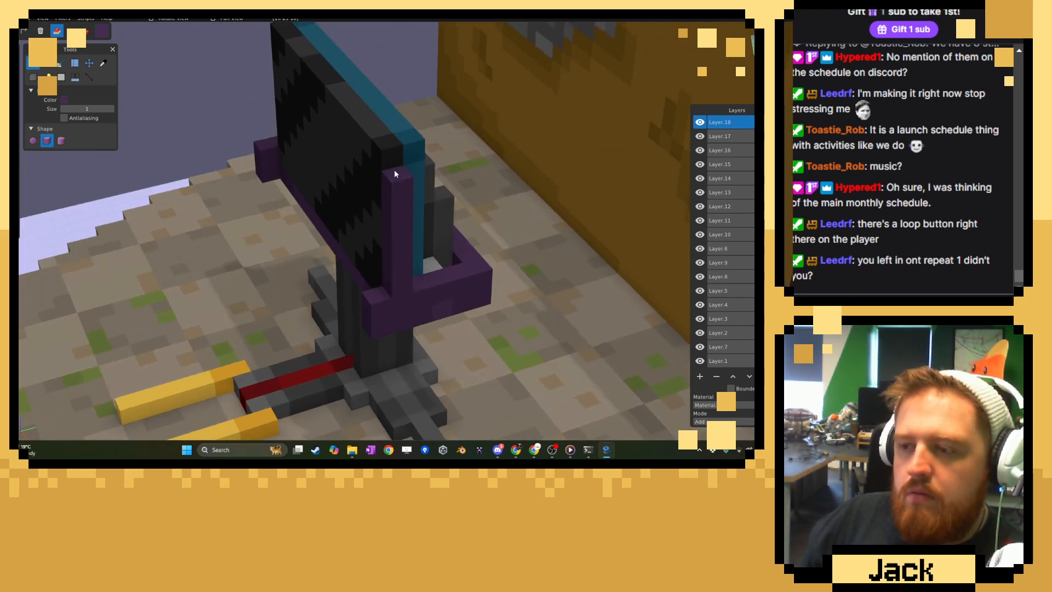
middle_click_drag(396, 166, 404, 206)
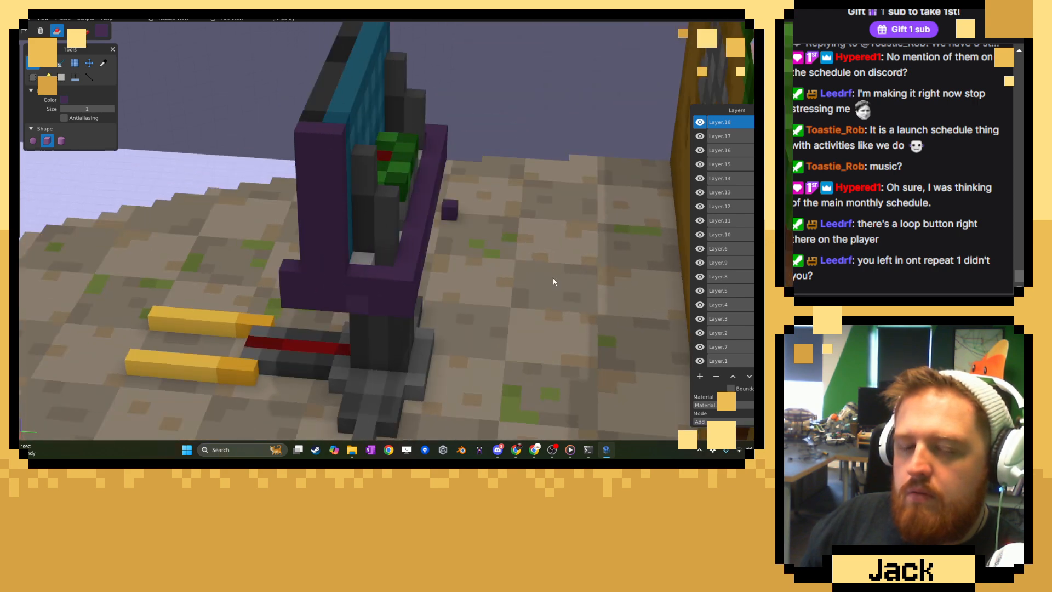
middle_click_drag(256, 254, 462, 267)
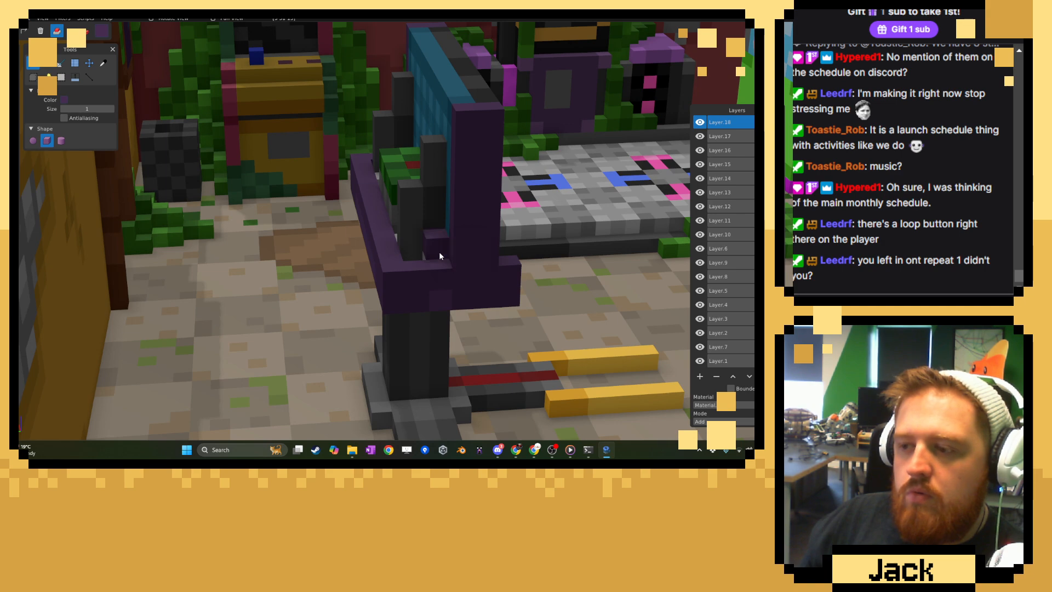
middle_click_drag(374, 247, 349, 243)
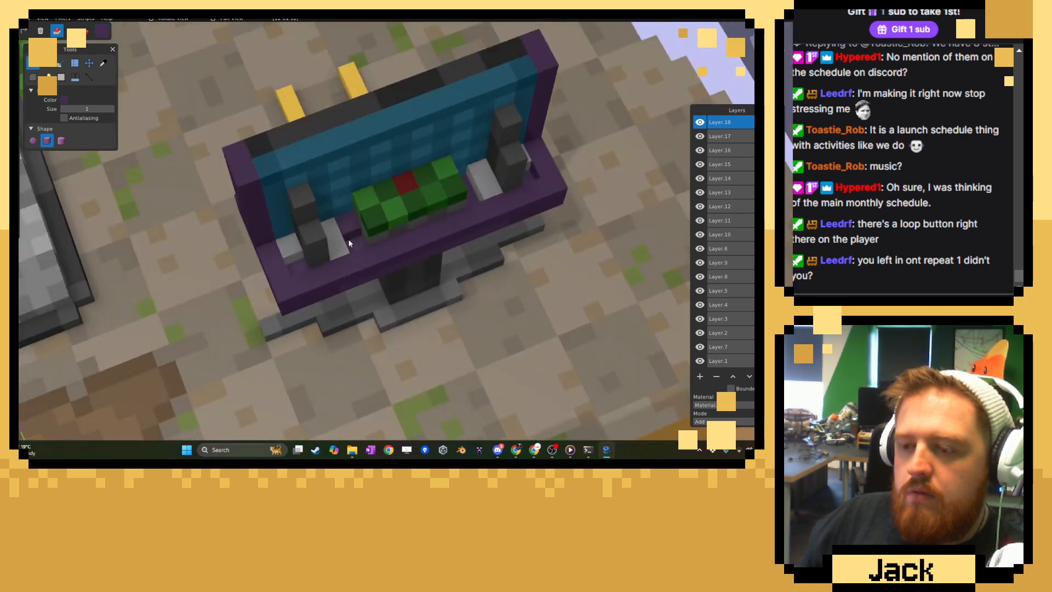
Extend both purple side panels rearward with stepped columns that descend towards the shelf's rear lip.
left_click(258, 248)
middle_click_drag(262, 217, 388, 177)
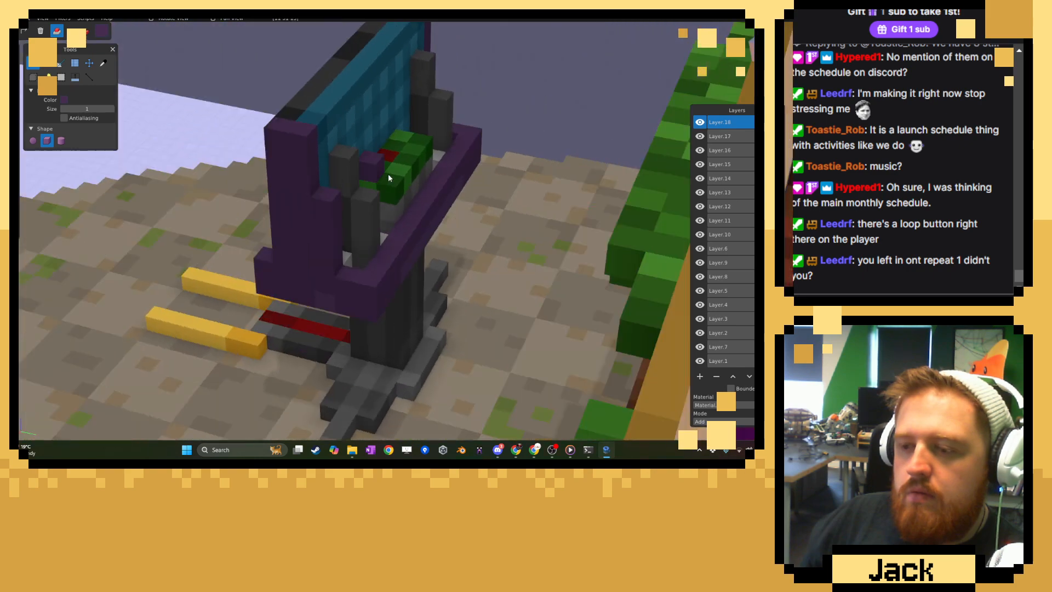
middle_click_drag(321, 195, 386, 163)
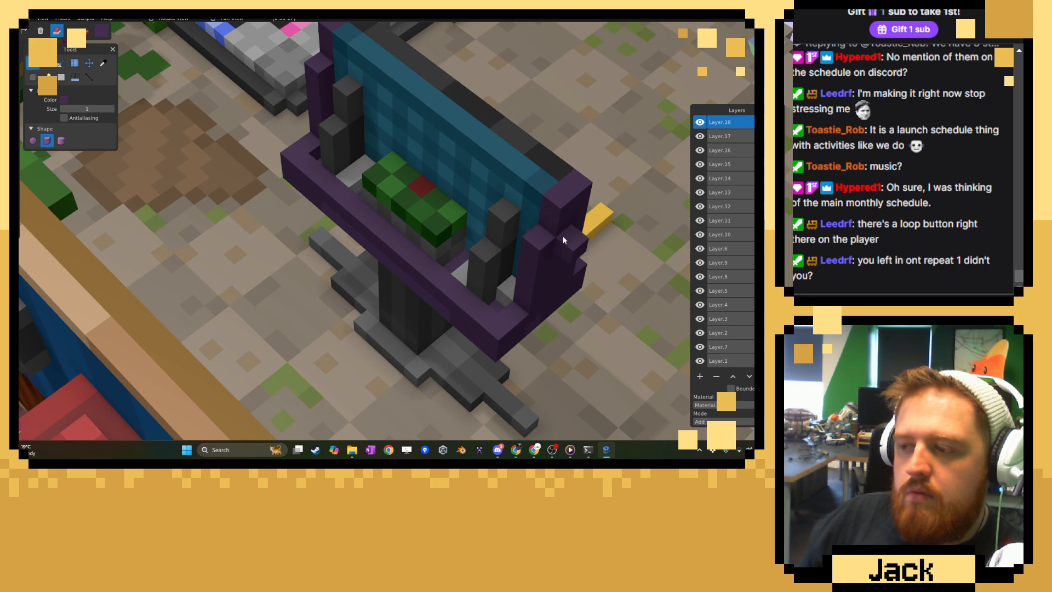
middle_click_drag(564, 236, 339, 253)
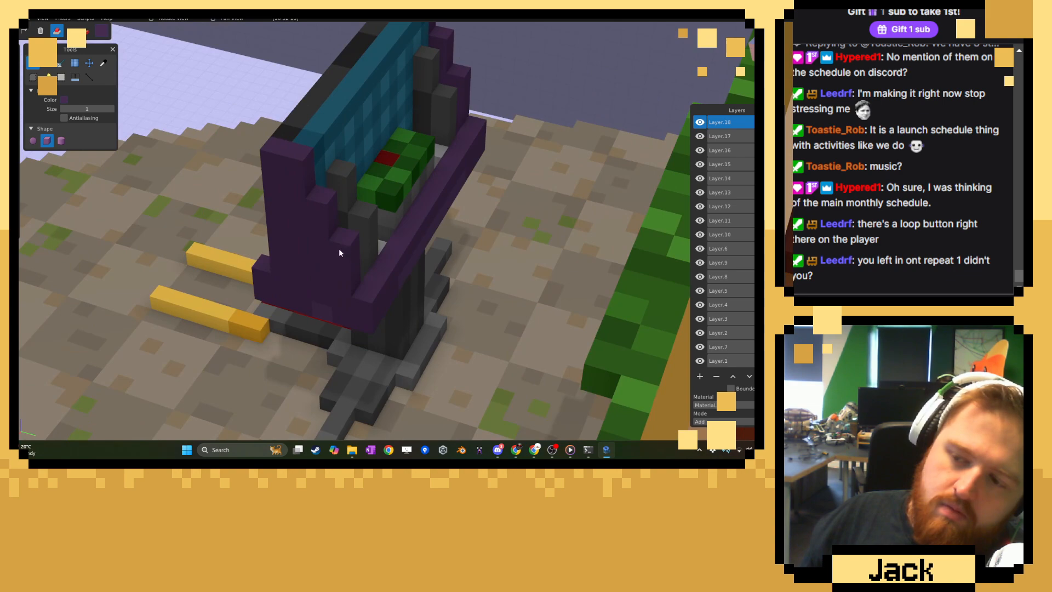
Add a thick purple beam along the upper rear edge of the screen, joining the two side panels.
left_click(394, 276)
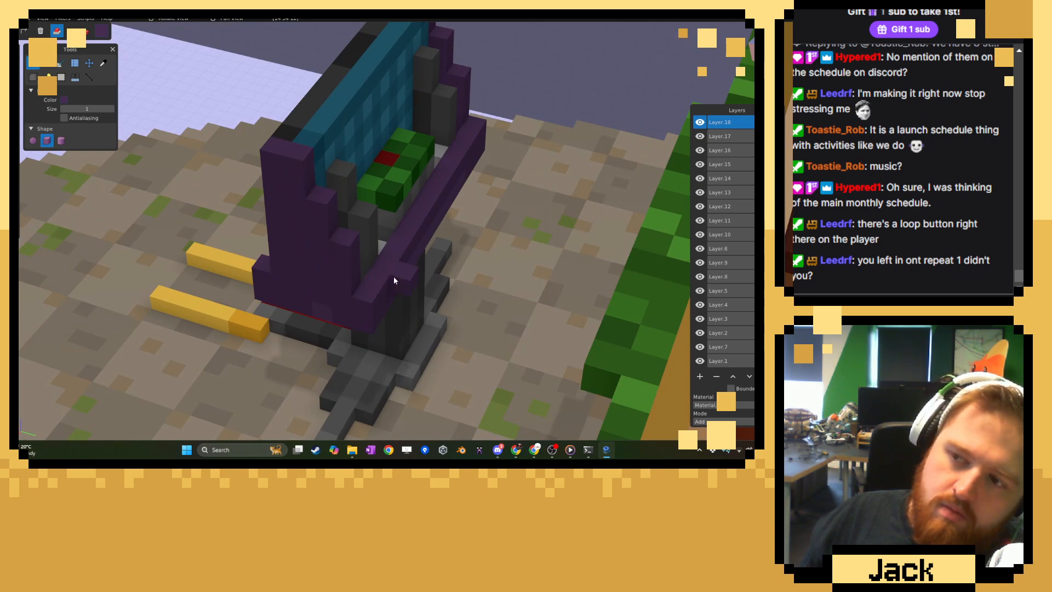
middle_click_drag(394, 276, 264, 244)
mouse_move(188, 224)
left_mouse_down()
mouse_move(467, 185)
mouse_move(489, 204)
left_mouse_up()
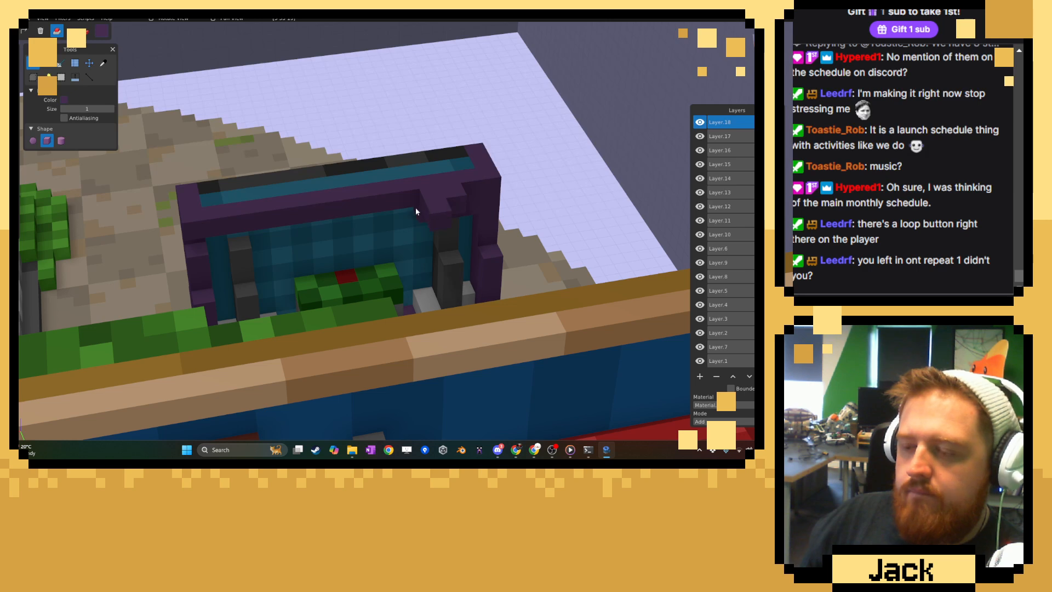
middle_click_drag(418, 211, 427, 217)
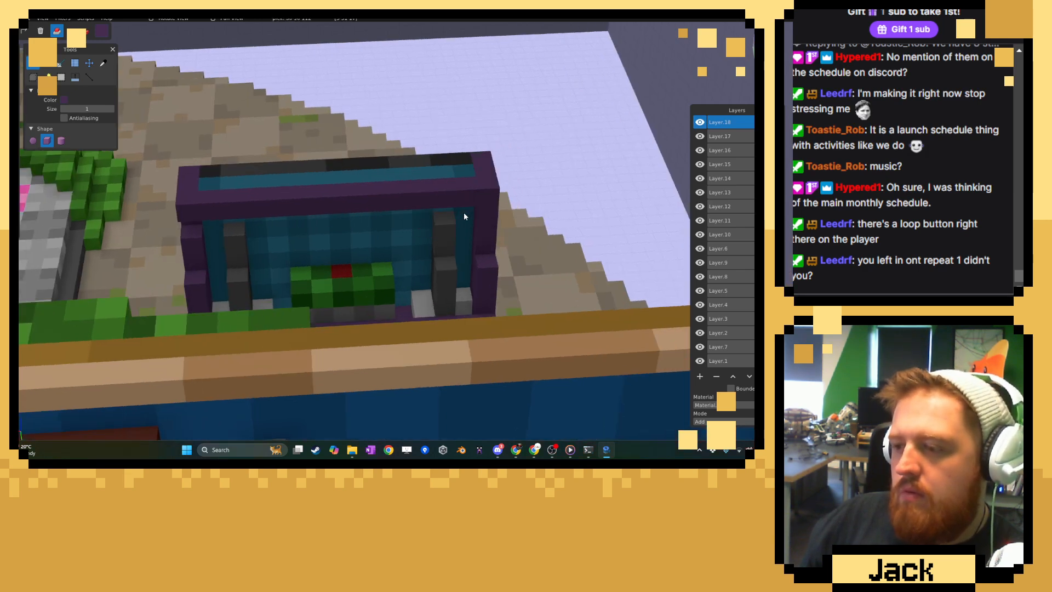
mouse_move(467, 211)
left_mouse_down()
mouse_move(361, 234)
mouse_move(209, 221)
left_mouse_up()
middle_click_drag(294, 265, 476, 236)
left_click(481, 222)
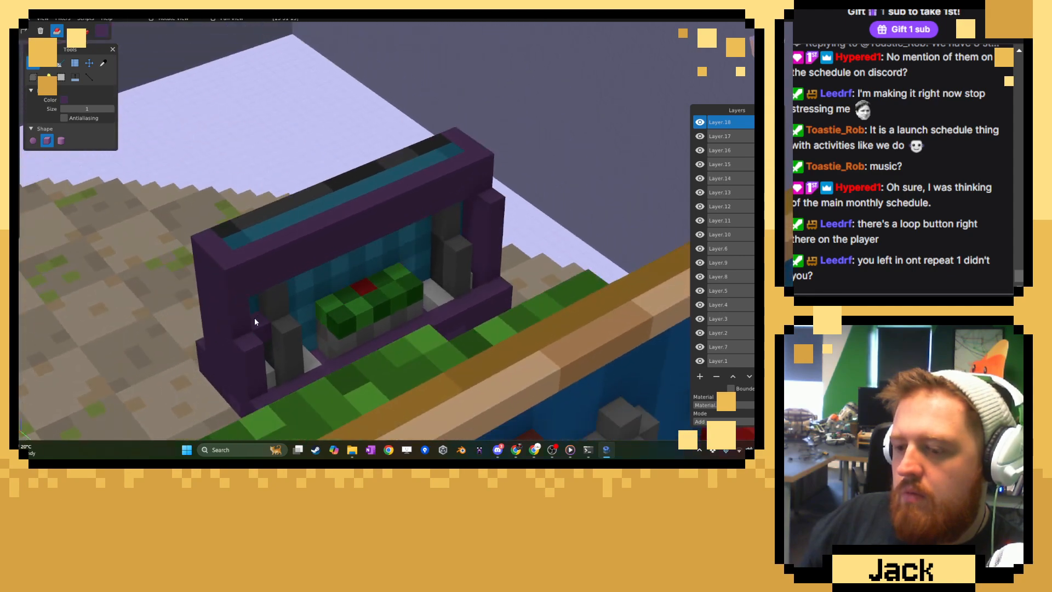
Close the back of the screen casing with further stepped purple beams between the side panels, down to the shelf's rear lip.
middle_click_drag(469, 305, 224, 182)
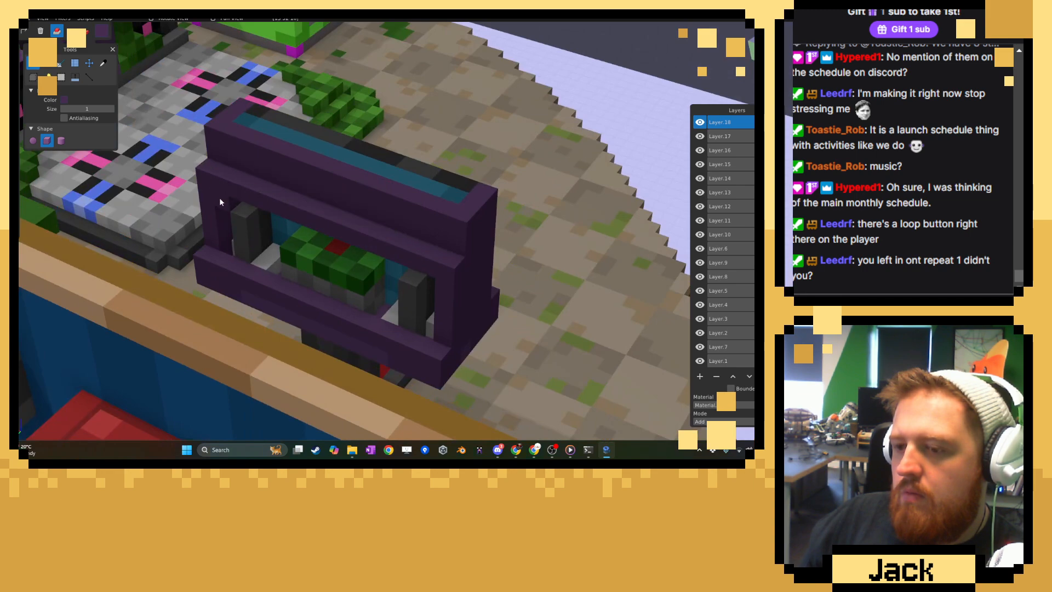
middle_click_drag(360, 295, 503, 282)
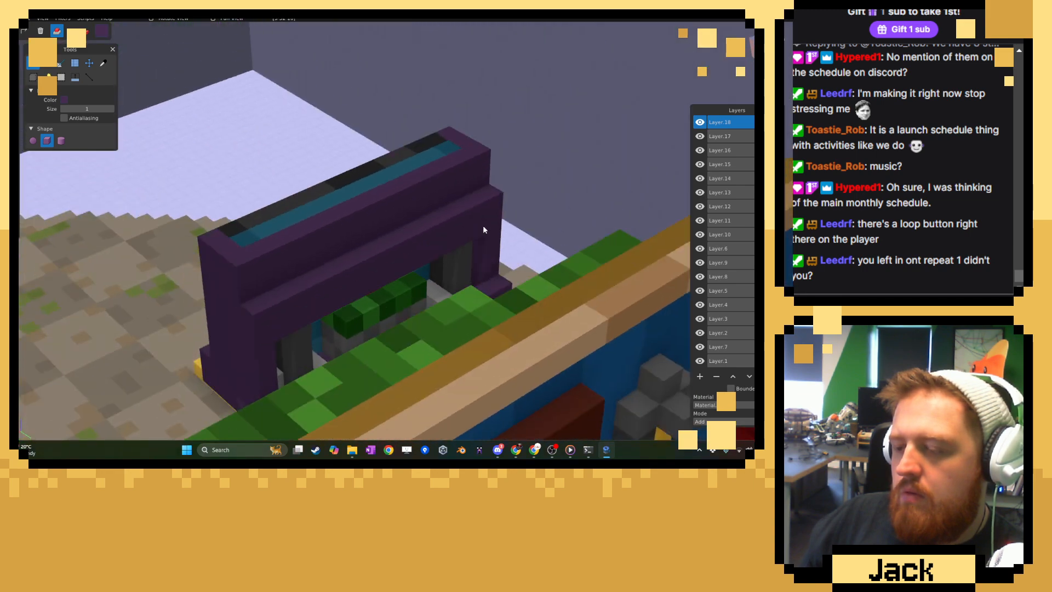
middle_click_drag(483, 230, 433, 308)
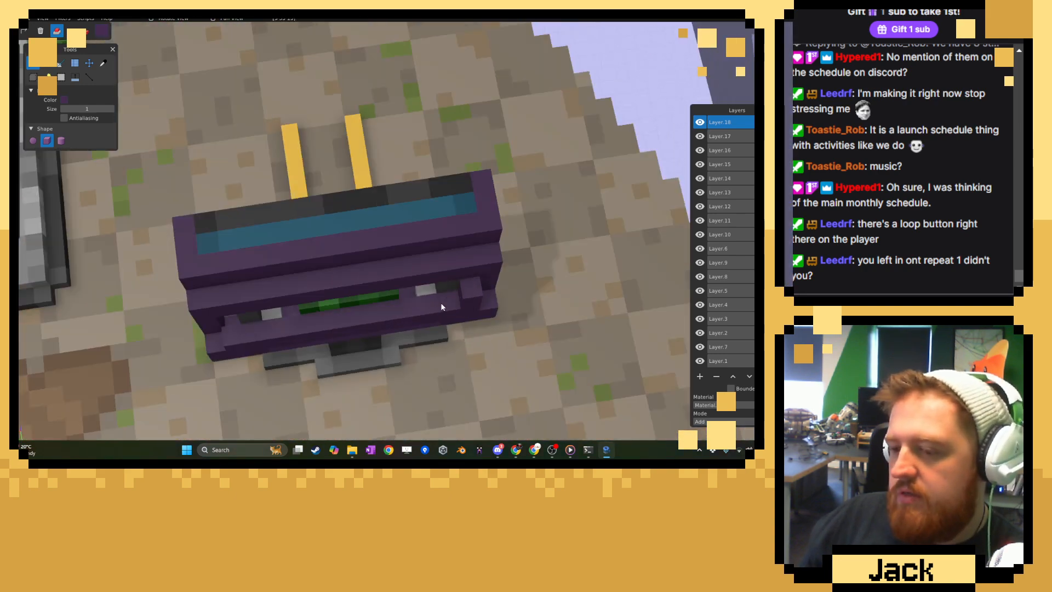
left_click(228, 331, "shift")
left_click(475, 295, "shift")
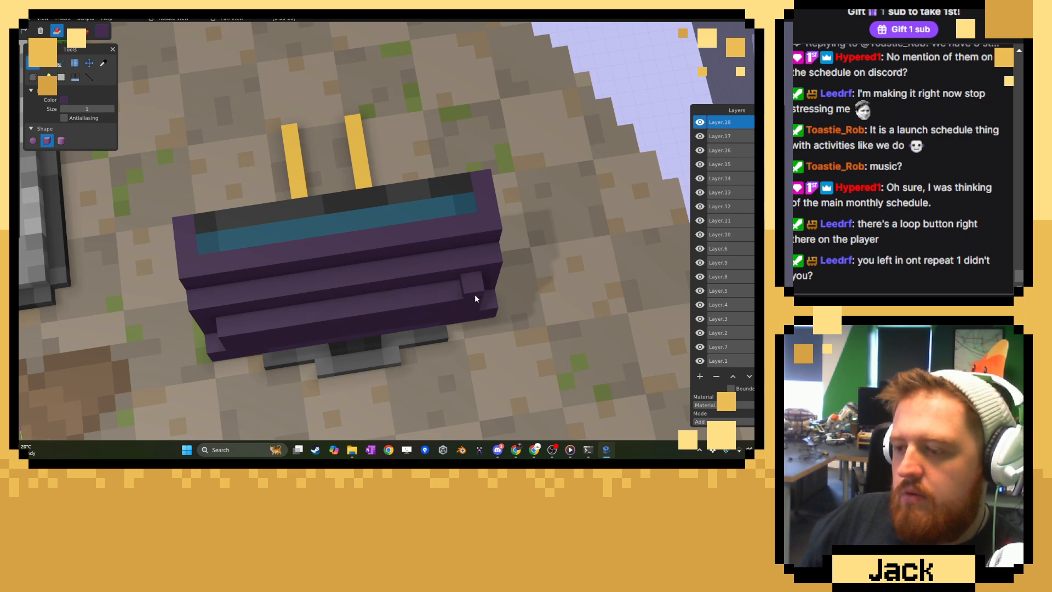
middle_click_drag(475, 294, 271, 289)
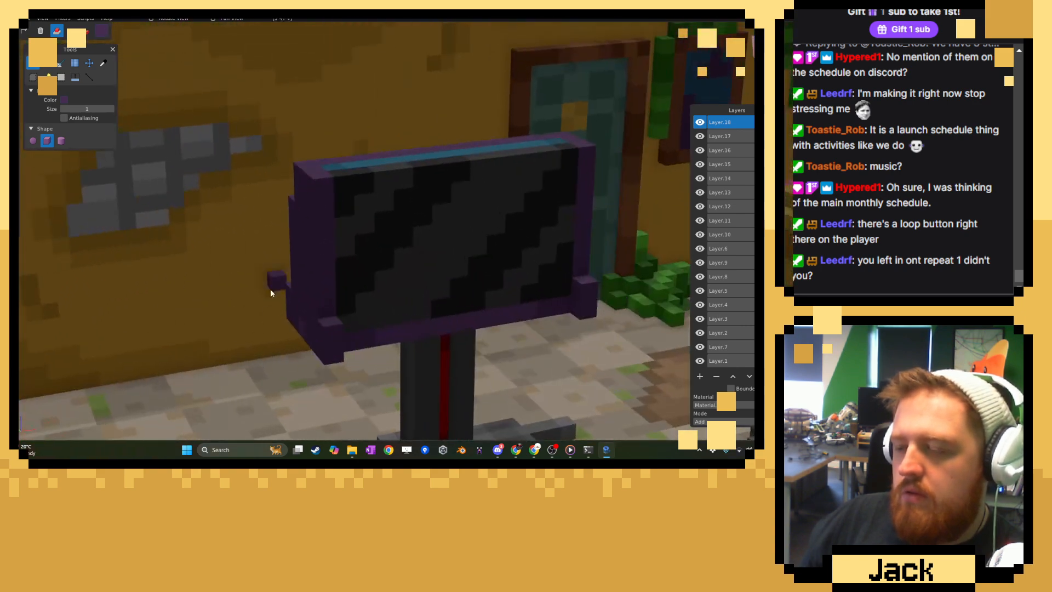
Sample the yellow of the floor bars and switch to the Shape tool for adding voxels.
scroll(315, 295, "down", 5)
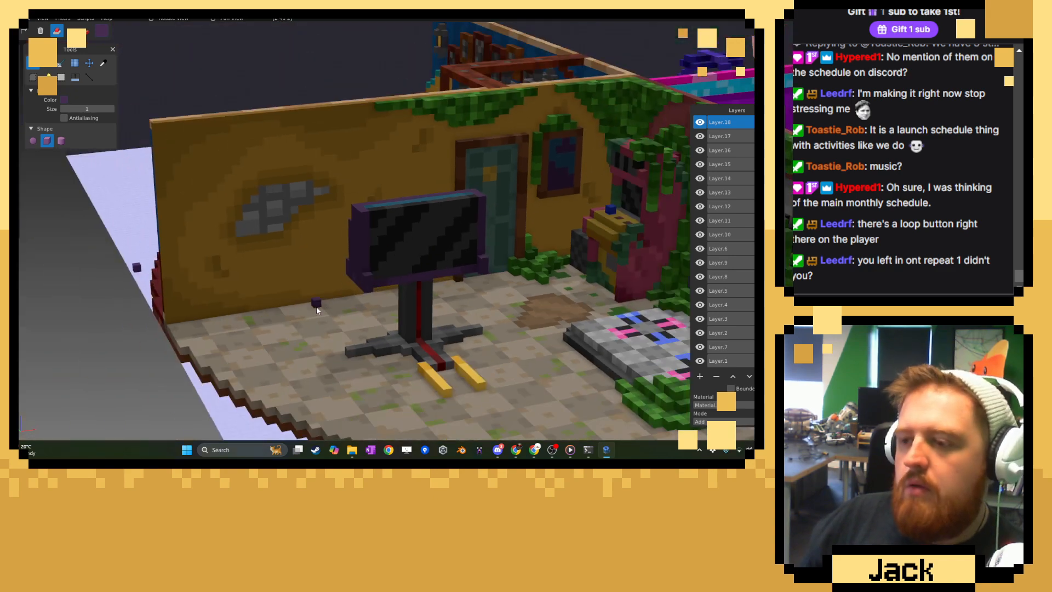
middle_click_drag(323, 308, 462, 299)
right_click_drag(461, 298, 380, 297)
scroll(380, 298, "up", 5)
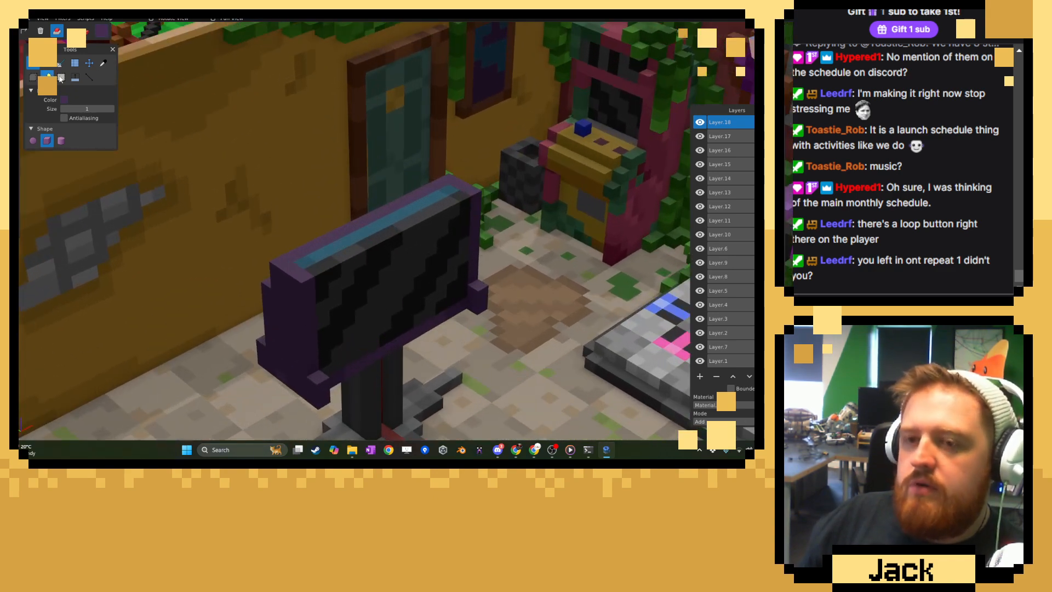
left_click(103, 63)
right_click_drag(422, 351, 384, 268)
left_click(464, 405)
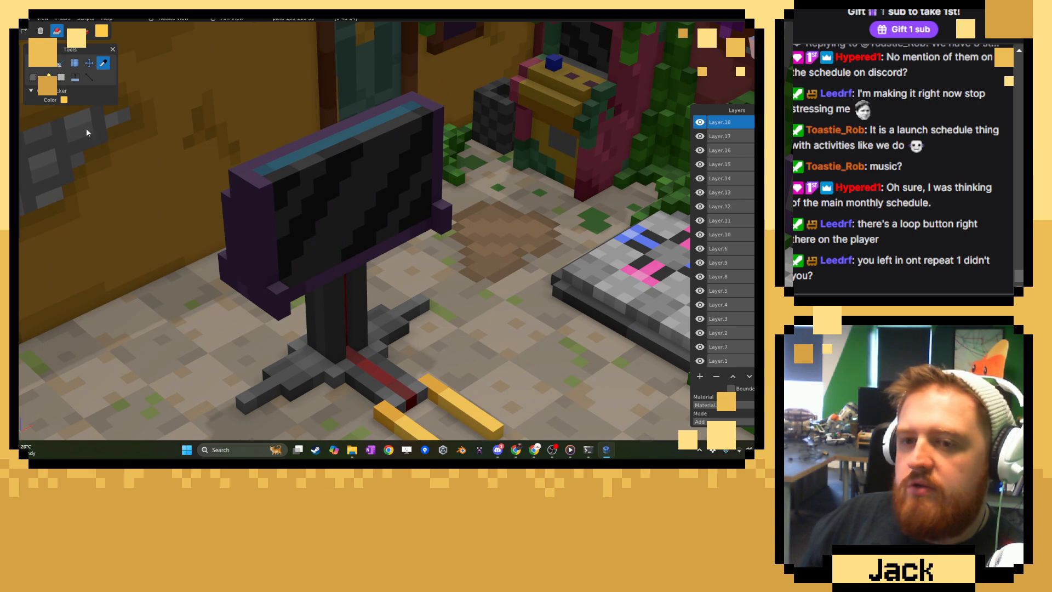
left_click(47, 64)
Lay a one-voxel-high yellow strip from back to front across the top of one purple side panel.
right_click_drag(194, 146, 204, 166)
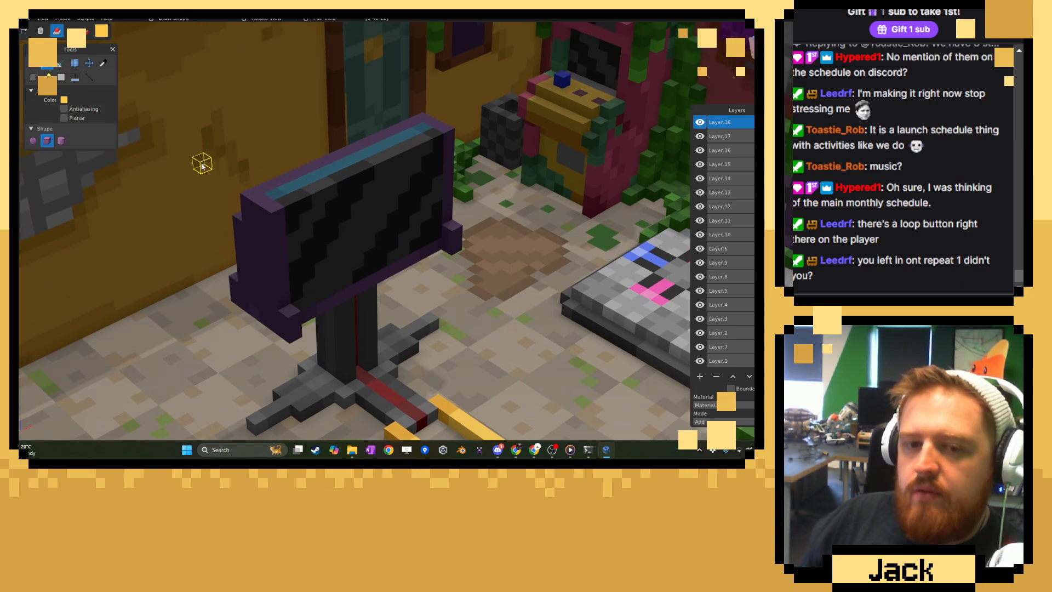
mouse_move(20, 55)
left_mouse_down()
mouse_move(221, 69)
mouse_move(20, 65)
left_mouse_up()
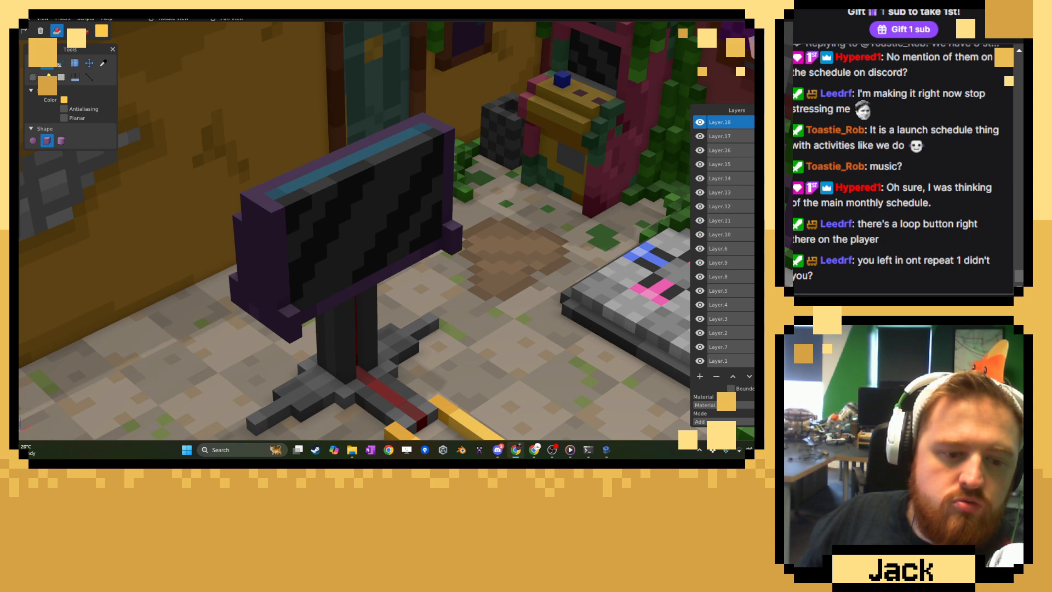
middle_click_drag(387, 253, 359, 241)
left_click(255, 179)
left_click(267, 189)
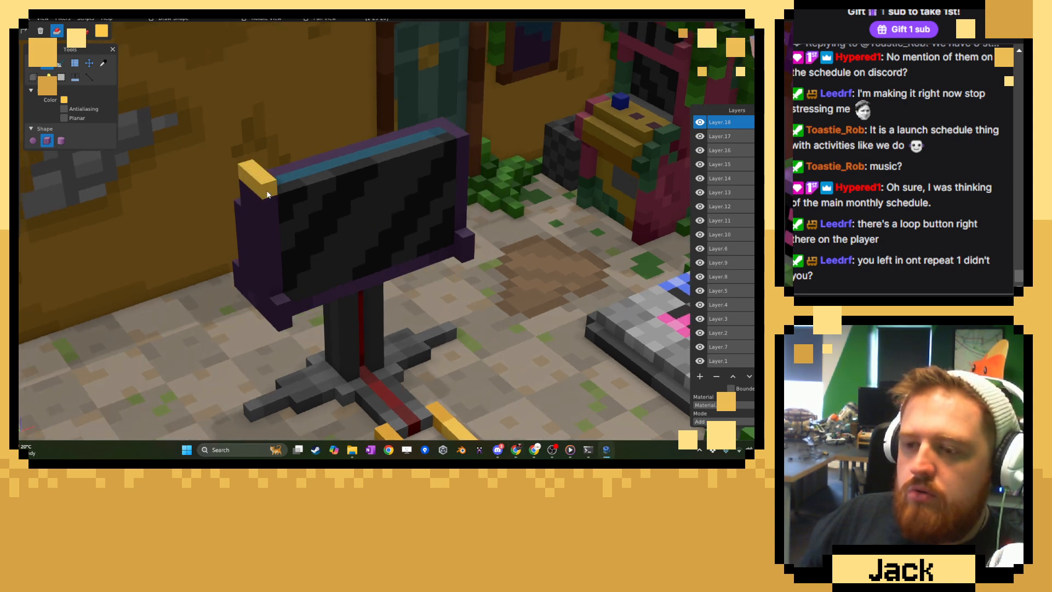
Extend the yellow along the screen's upper rear edge and fill the rest of its top into a full yellow slab.
middle_click_drag(331, 188, 294, 199)
right_click_drag(293, 201, 279, 285)
scroll(280, 285, "up", 2)
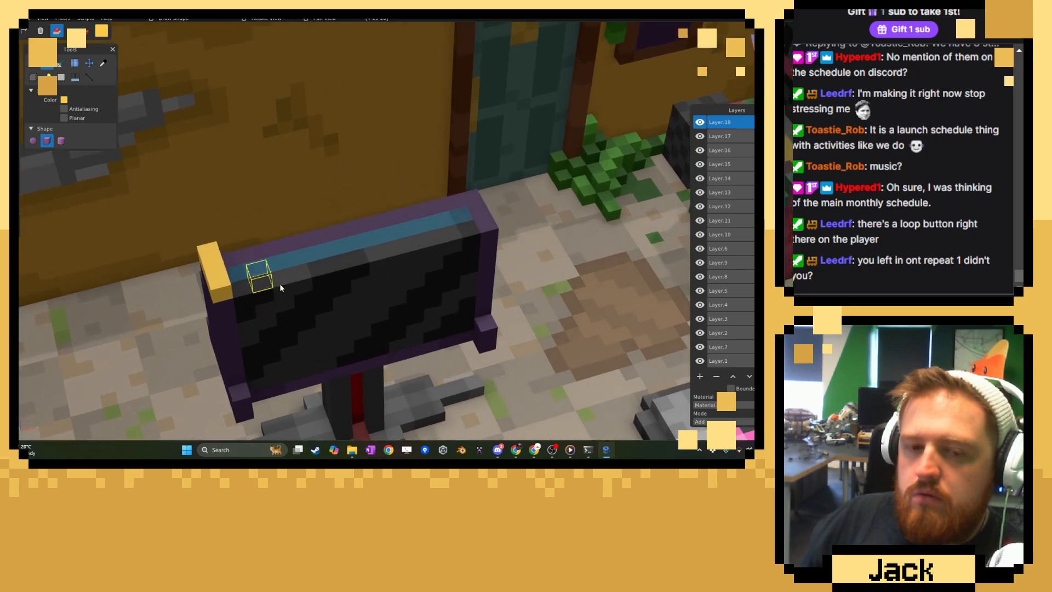
left_click(230, 260)
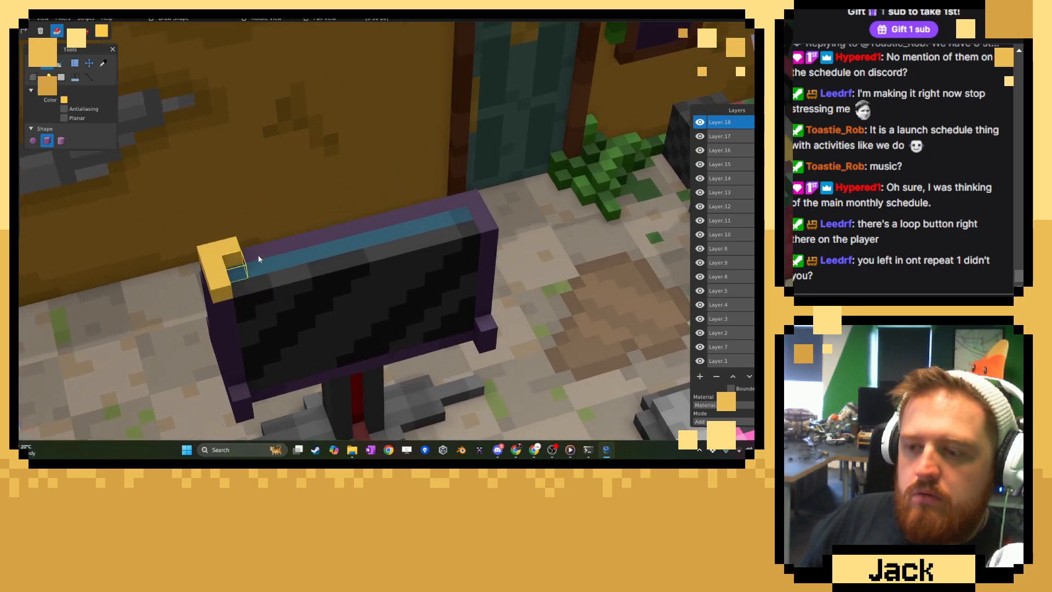
left_click(468, 200)
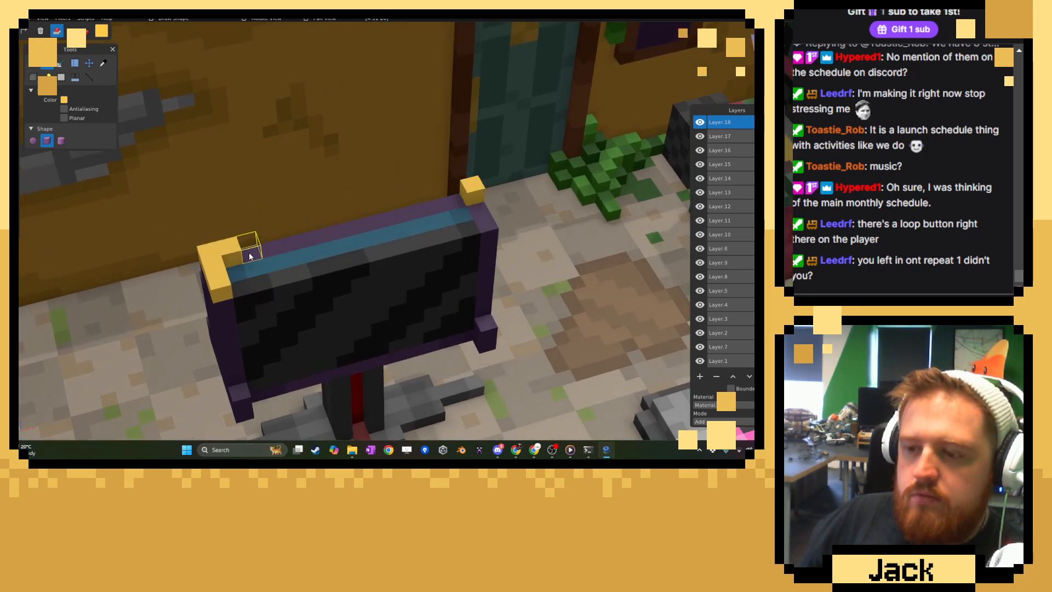
middle_click_drag(249, 252, 291, 211)
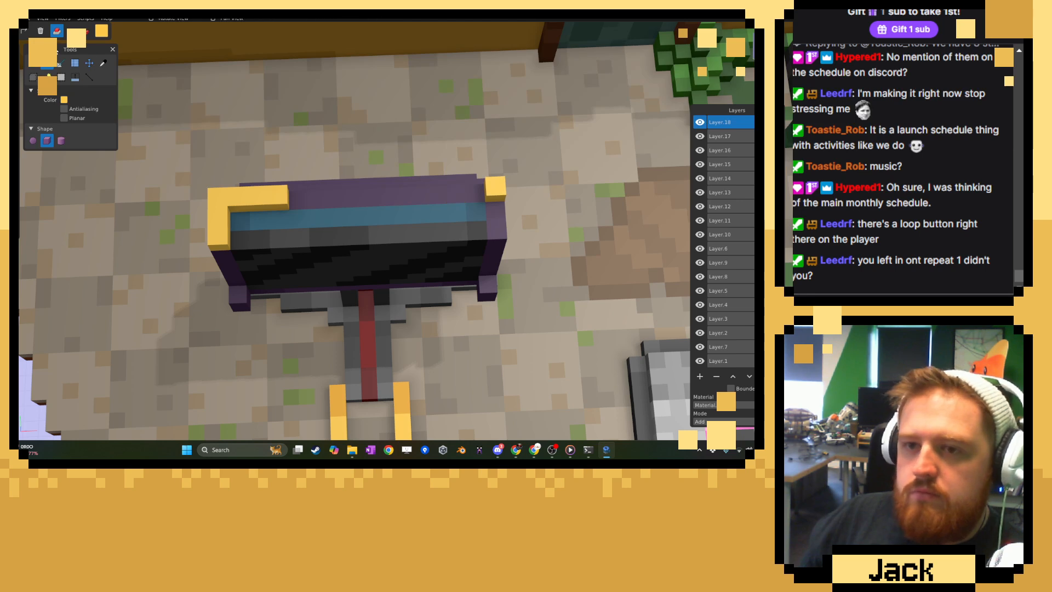
left_click(35, 60)
left_click(305, 202)
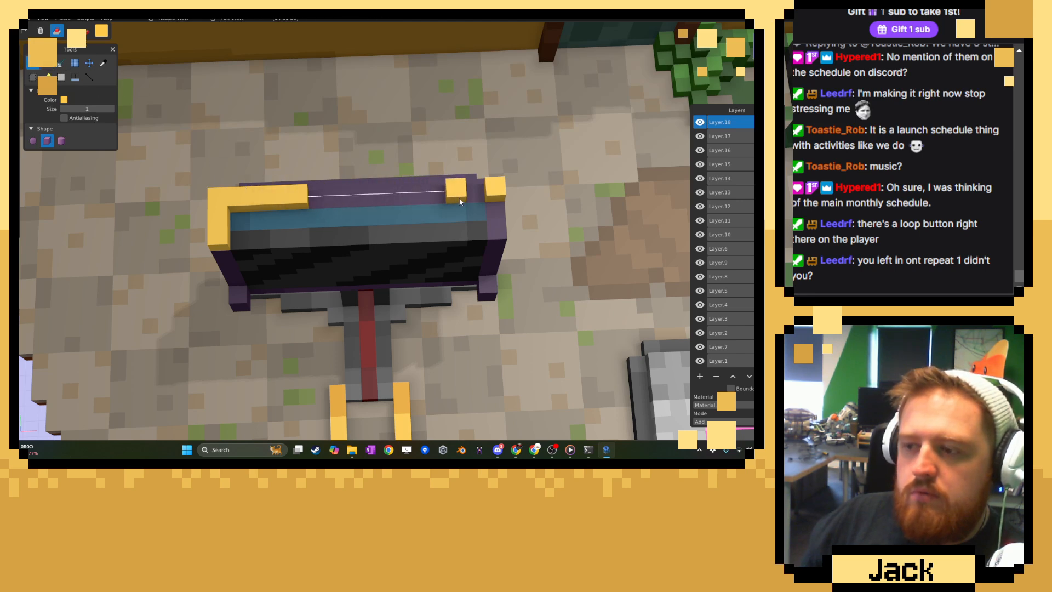
left_click(487, 202, "shift")
mouse_move(486, 205)
left_mouse_down()
mouse_move(248, 224)
mouse_move(252, 235)
mouse_move(498, 240)
left_mouse_up()
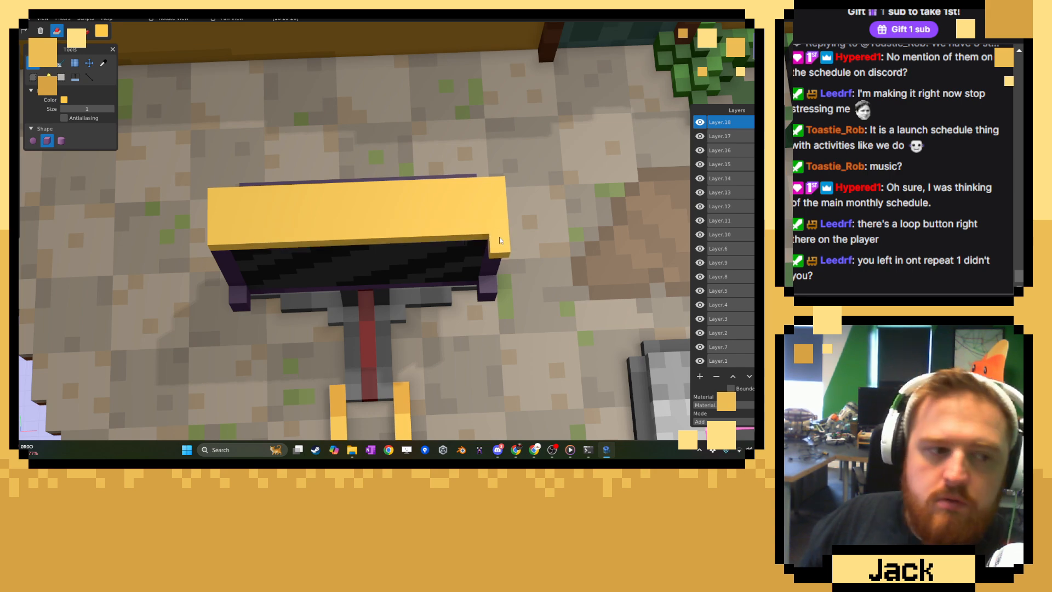
Sample a purple from the casing and paint shading voxels along the stepped side edges and lower back of the casing.
middle_click_drag(260, 201, 125, 73)
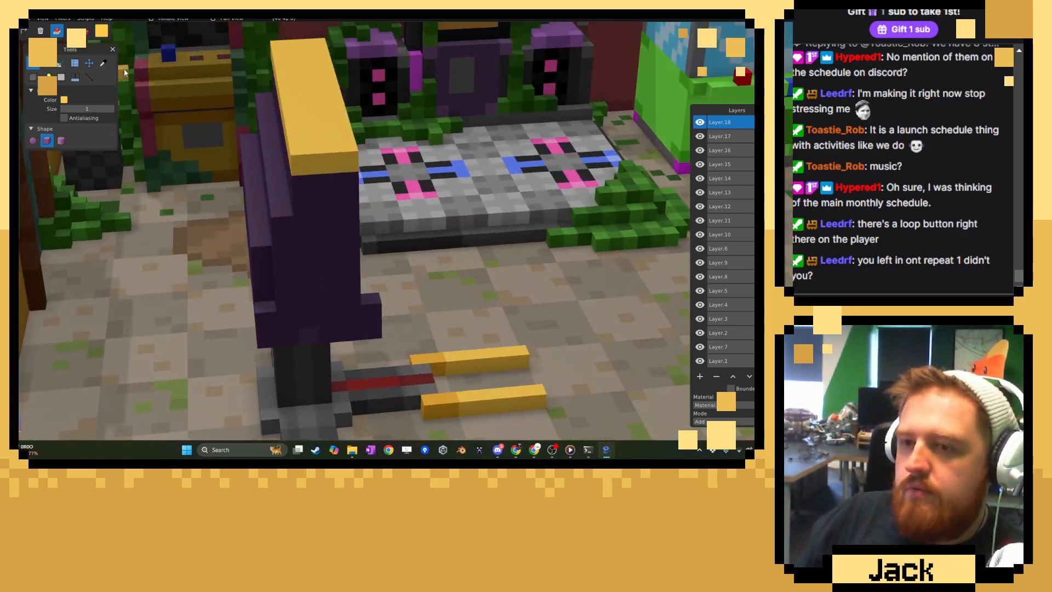
left_click(103, 64)
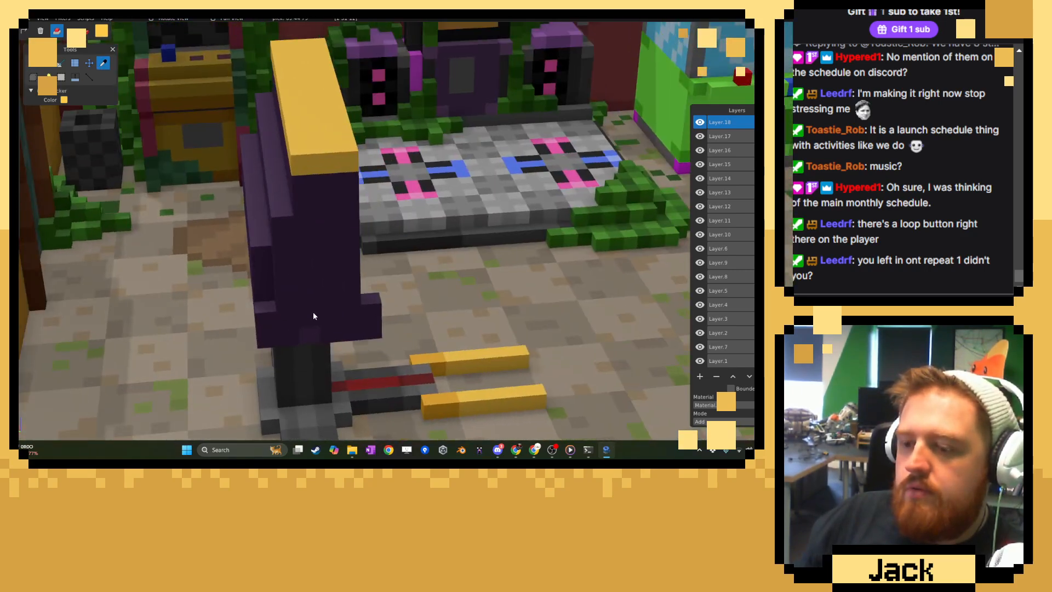
left_click(30, 67)
left_click(85, 31)
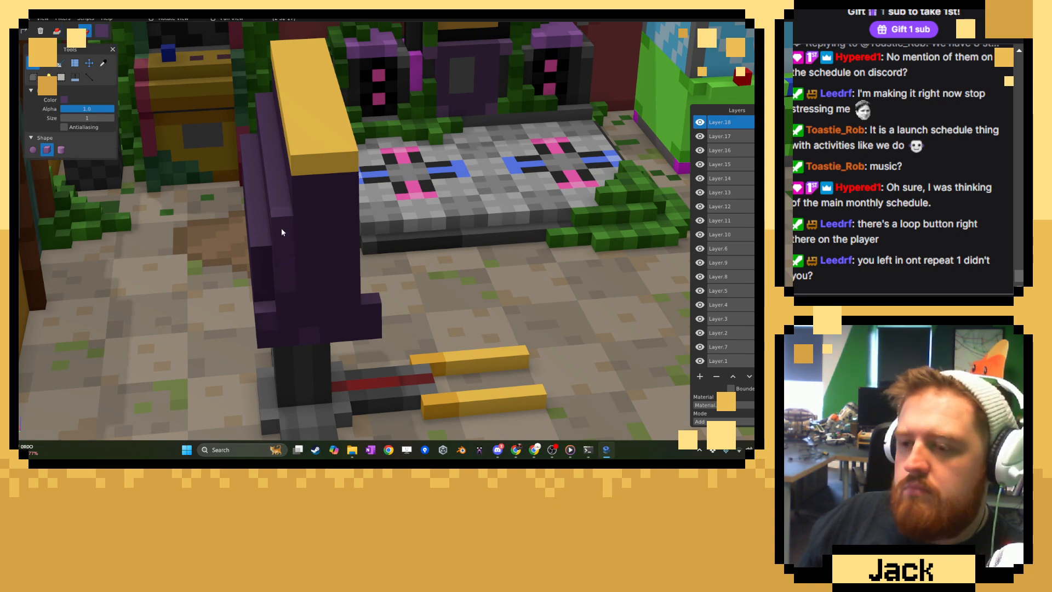
middle_click_drag(308, 207, 431, 282)
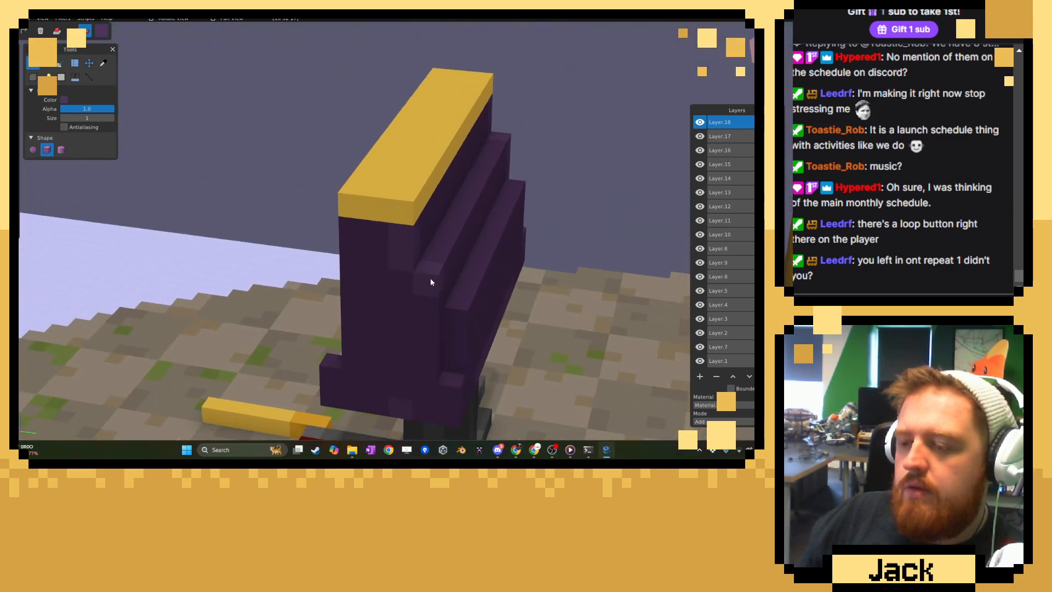
middle_click_drag(327, 304, 294, 285)
middle_click_drag(264, 238, 338, 264)
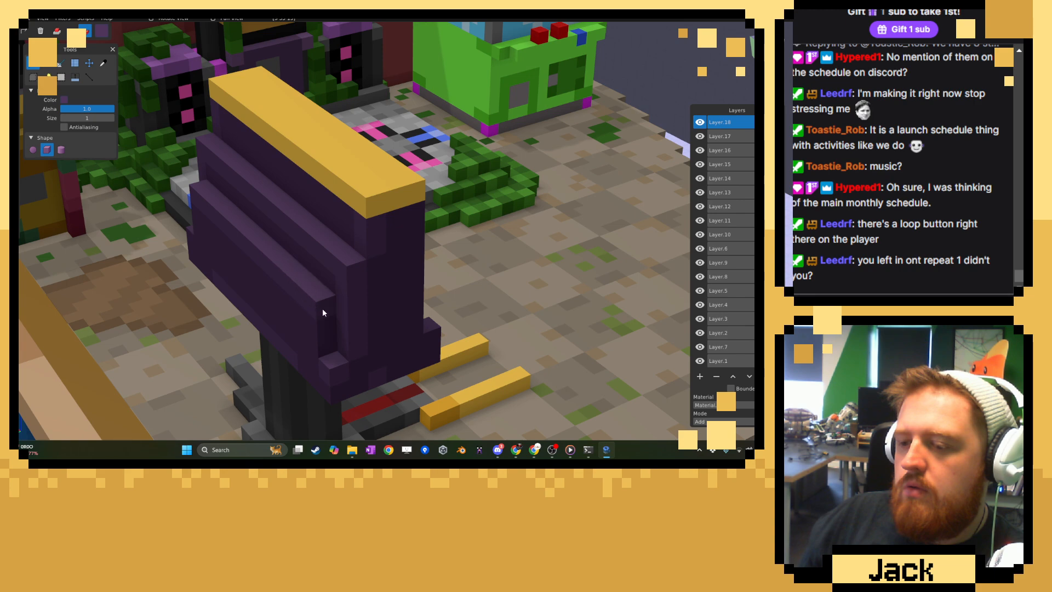
middle_click_drag(319, 349, 236, 312)
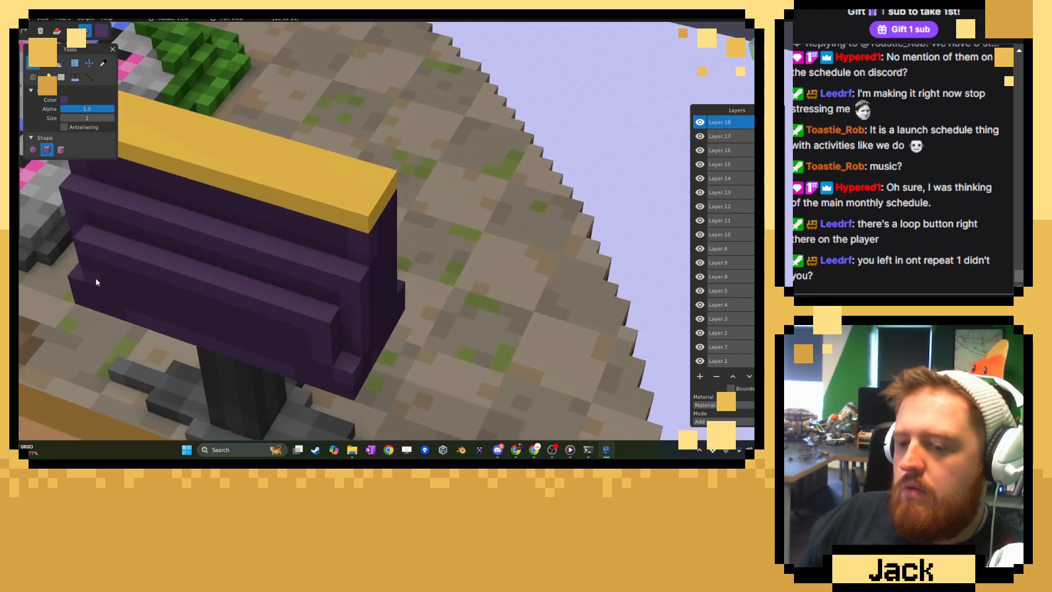
middle_click_drag(89, 263, 72, 287)
middle_click_drag(291, 355, 331, 308)
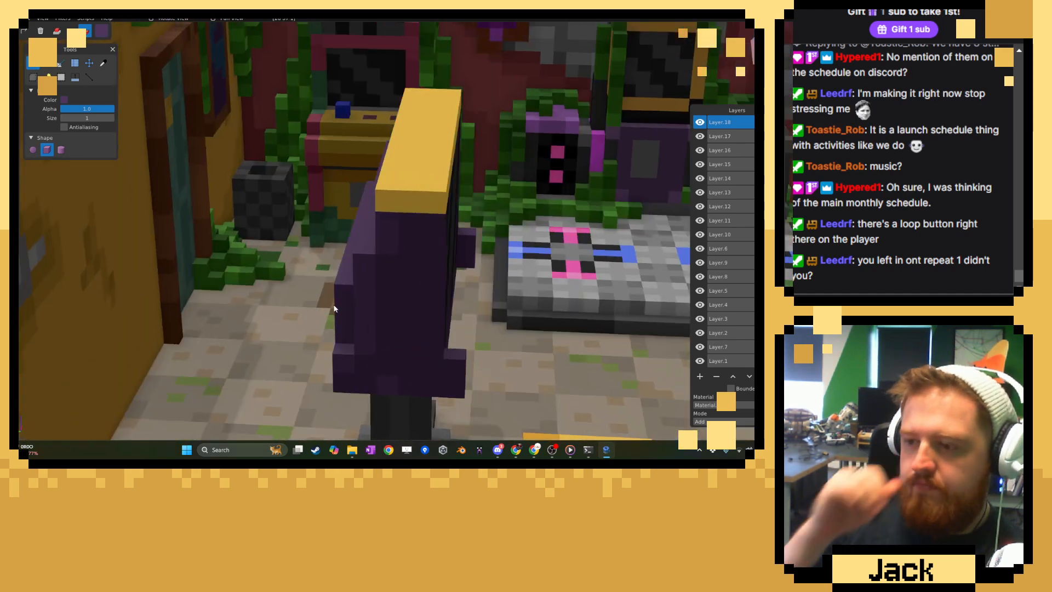
Examine the screen stand with its yellow top from the front, both close up and within the whole room.
scroll(476, 310, "down", 8)
middle_click_drag(496, 310, 361, 330)
scroll(361, 329, "up", 5)
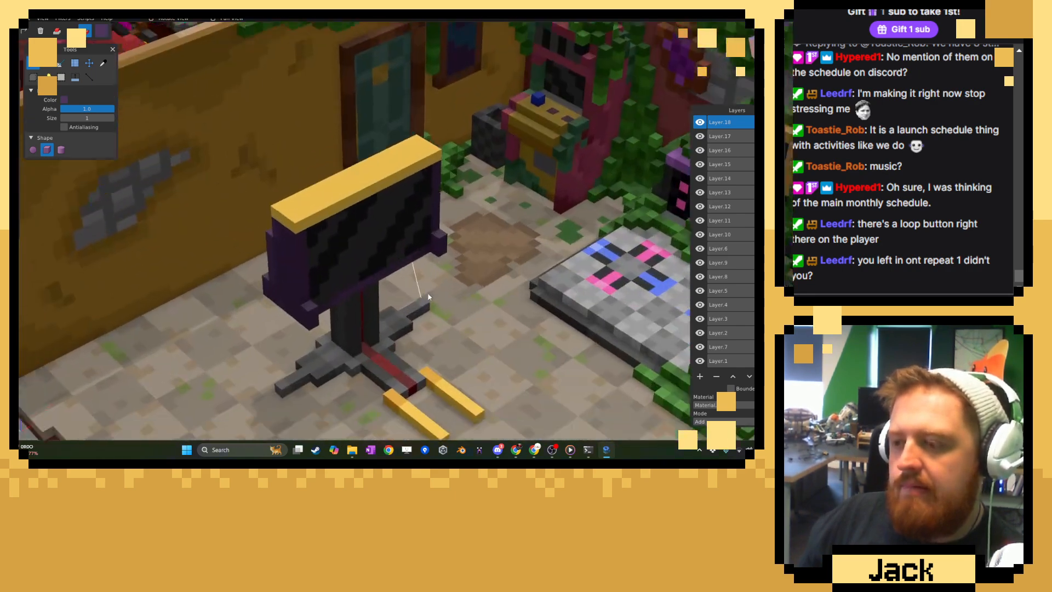
scroll(427, 291, "down", 8)
mouse_move(447, 291)
middle_mouse_down()
mouse_move(325, 272)
mouse_move(512, 266)
mouse_move(445, 287)
middle_mouse_up()
scroll(439, 298, "up", 3)
scroll(416, 274, "up", 5)
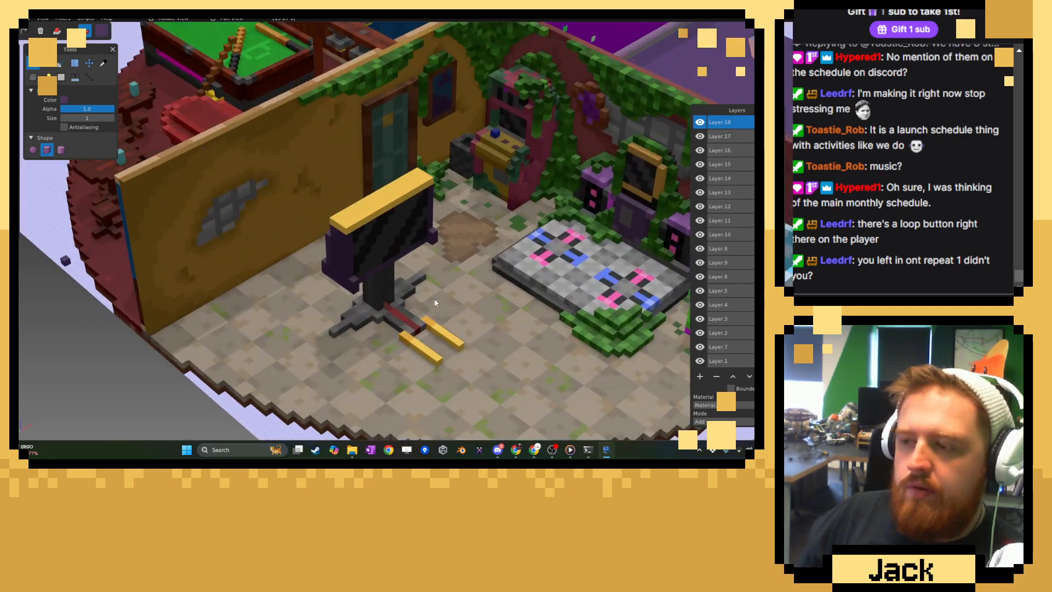
scroll(400, 252, "up", 3)
Sample the dark grey of the stand's post and darken the paint color to #2A2A2A.
middle_click_drag(400, 252, 356, 216)
right_click_drag(356, 215, 357, 266)
left_click(102, 65)
scroll(313, 218, "up", 2)
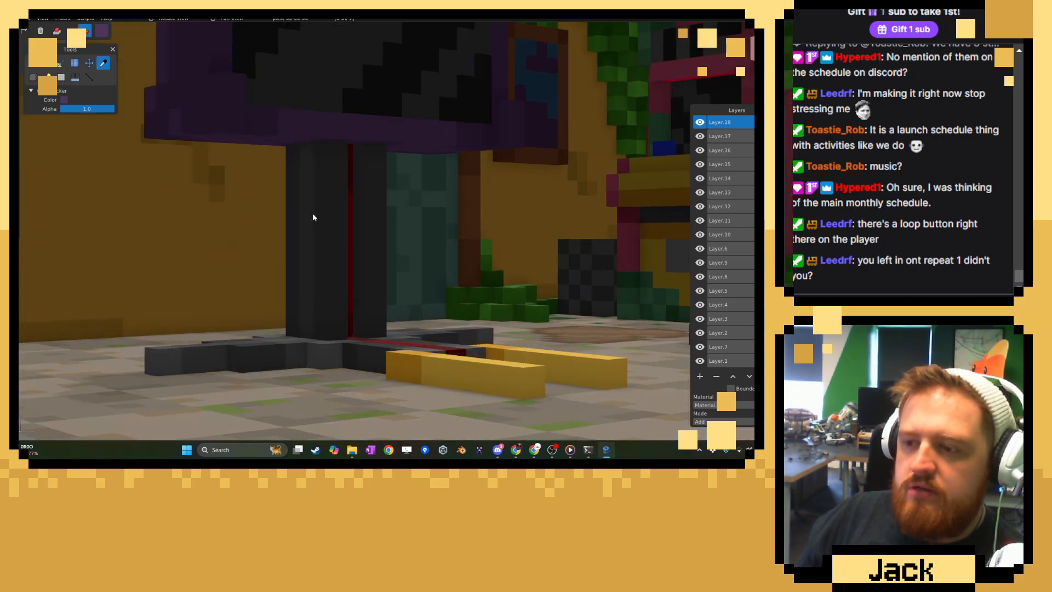
left_click(100, 33)
left_click(101, 107)
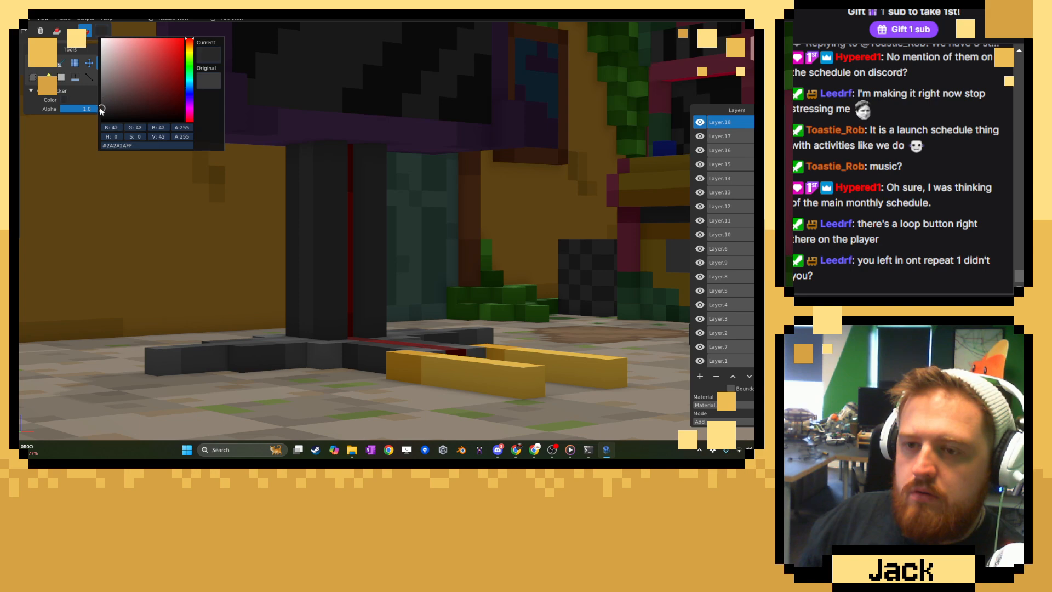
left_click(82, 94)
Paint a dark shadow band around the top of the post, directly beneath the screen's purple shelf.
left_click(35, 64)
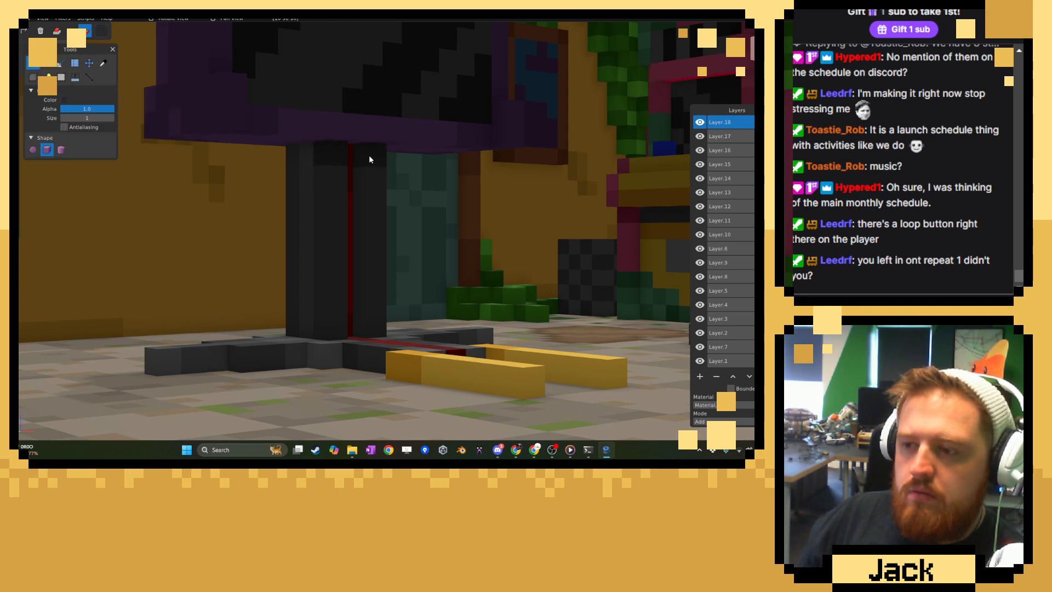
right_click_drag(370, 159, 611, 189)
middle_click_drag(610, 175, 426, 208)
scroll(427, 209, "up", 3)
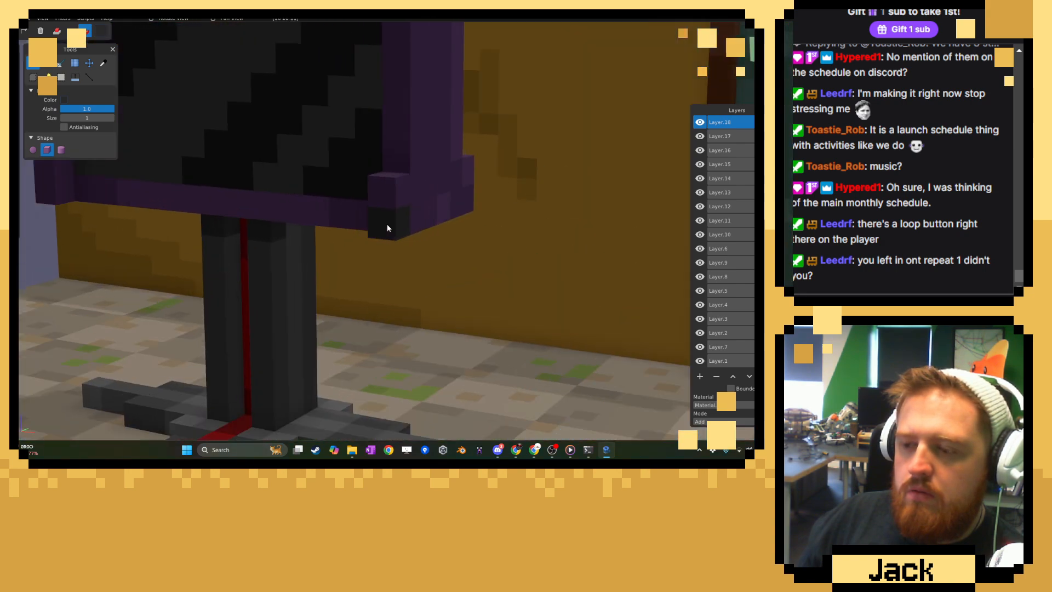
middle_click_drag(346, 243, 346, 230)
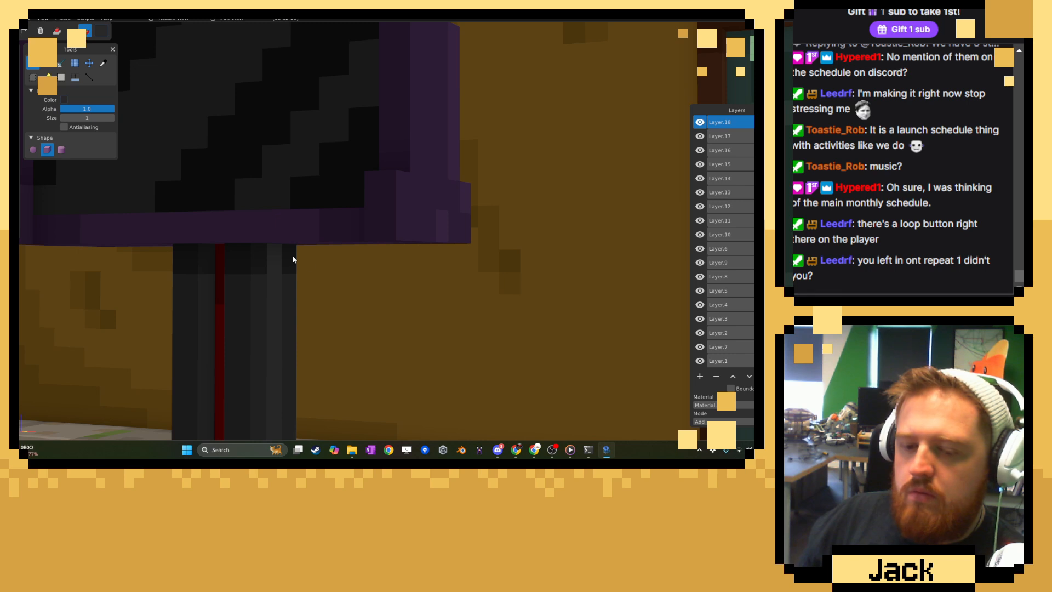
right_click_drag(289, 248, 404, 301)
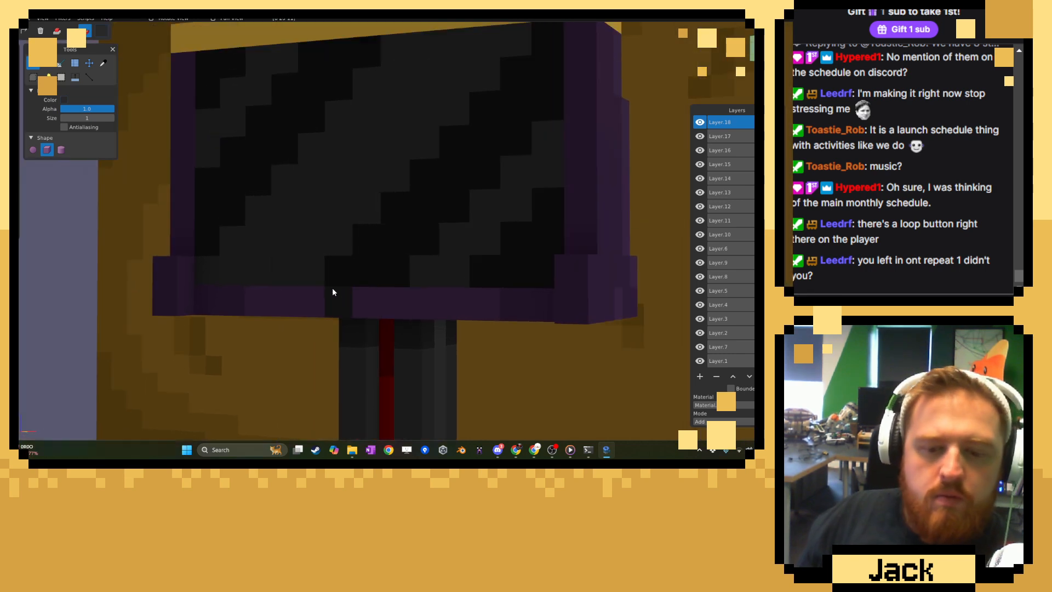
Sample the yellow of the top slab and paint both vertical side borders of the screen with it.
scroll(332, 291, "down", 5)
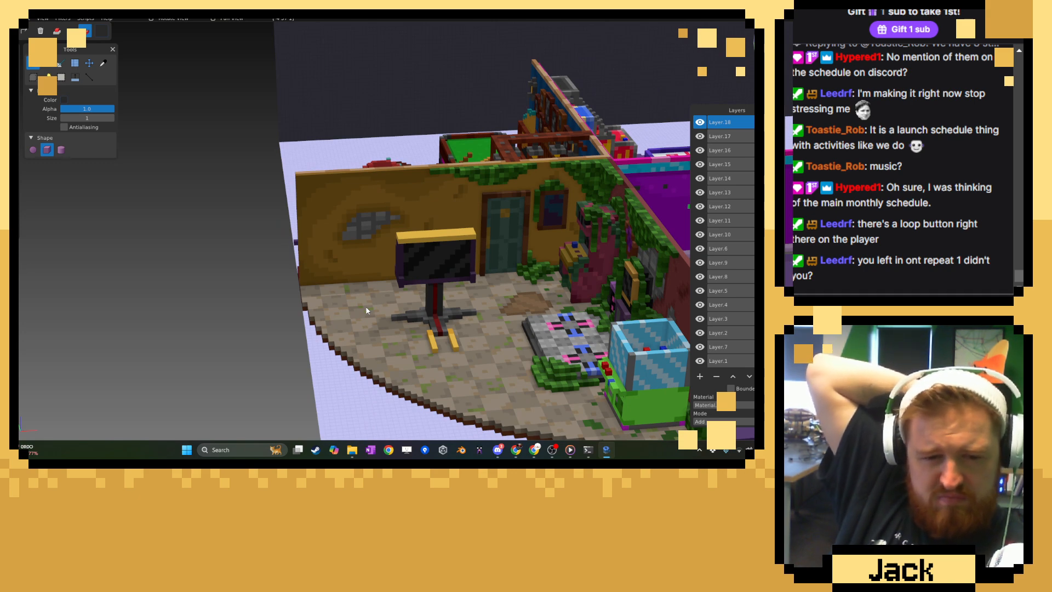
scroll(366, 306, "up", 8)
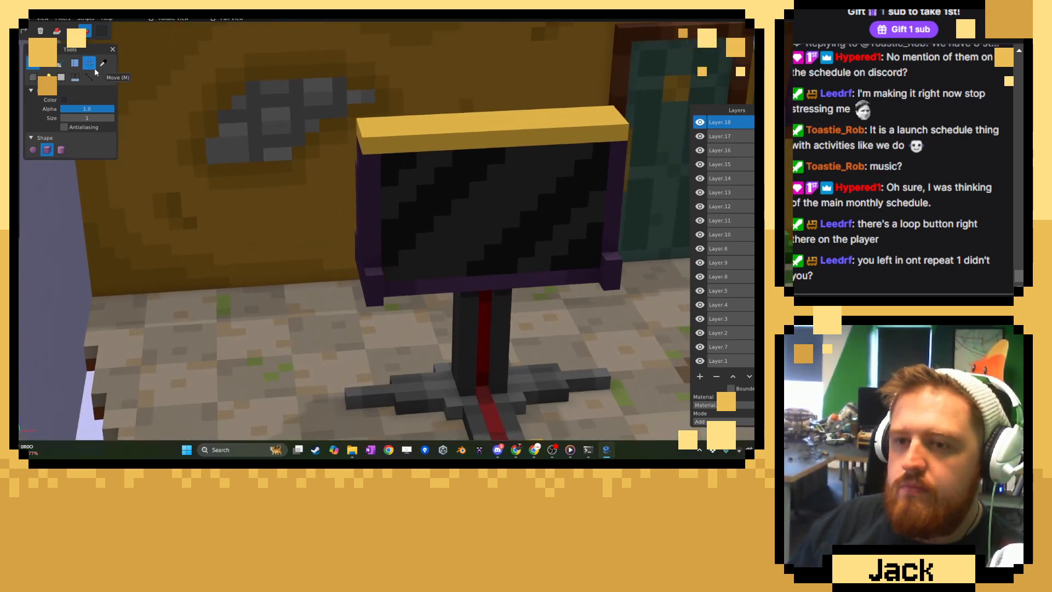
left_click(103, 63)
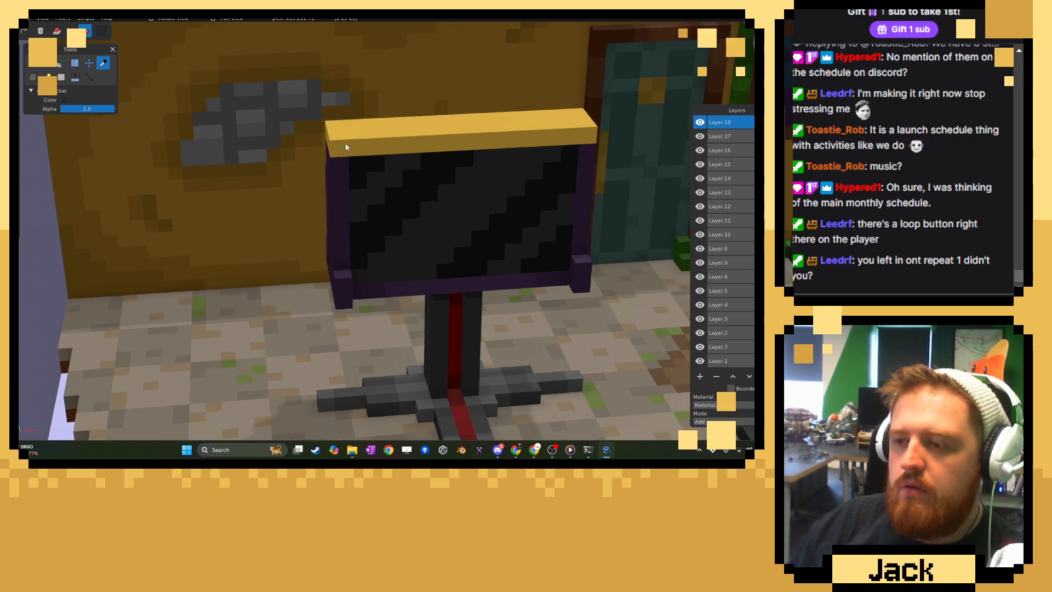
left_click(345, 143)
left_click(34, 63)
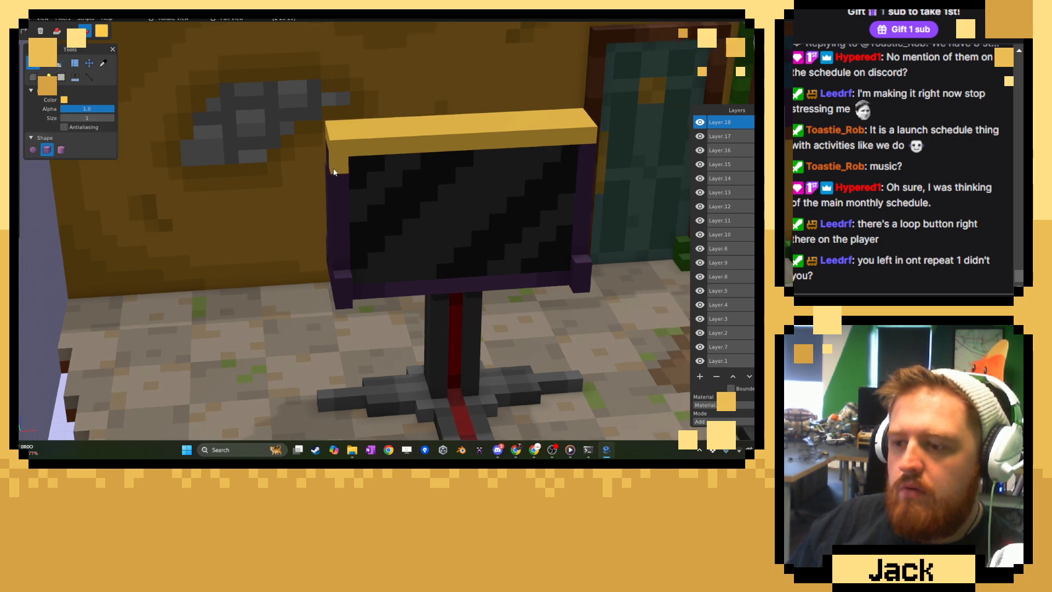
left_click_drag(334, 172, 336, 258)
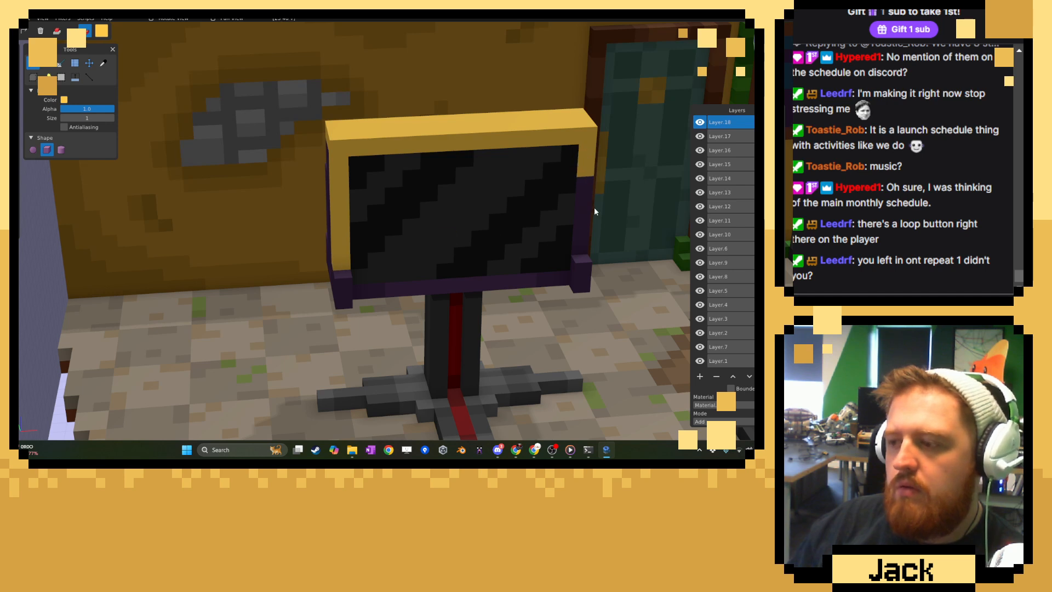
Darken the paint color to a very dark brown and paint alternating hazard stripes along the screen's side and top borders.
left_click(103, 31)
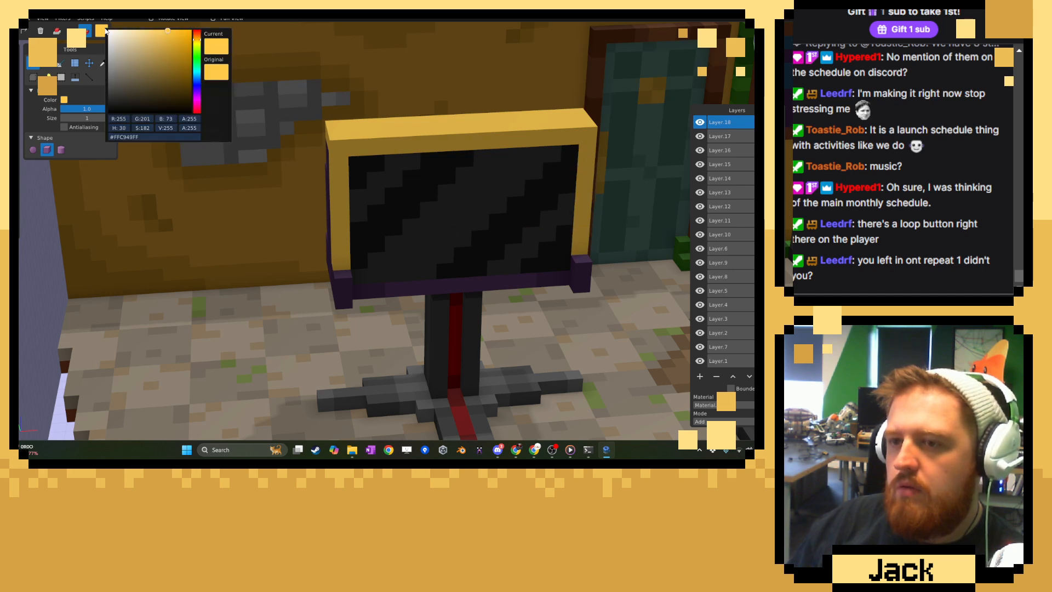
left_click_drag(162, 71, 197, 96)
left_click(335, 132)
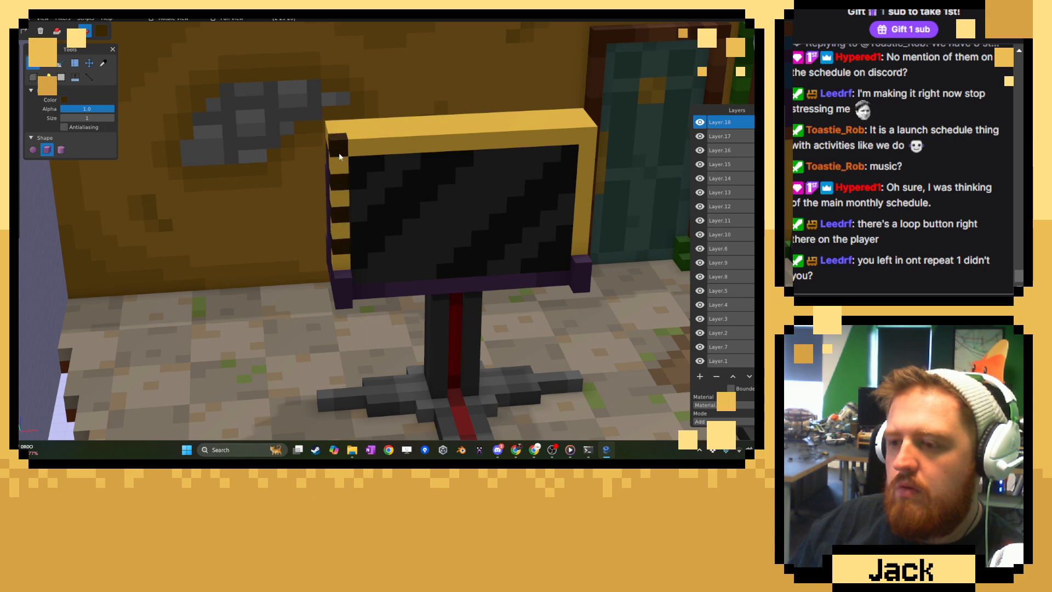
left_click(376, 152)
left_click(456, 143)
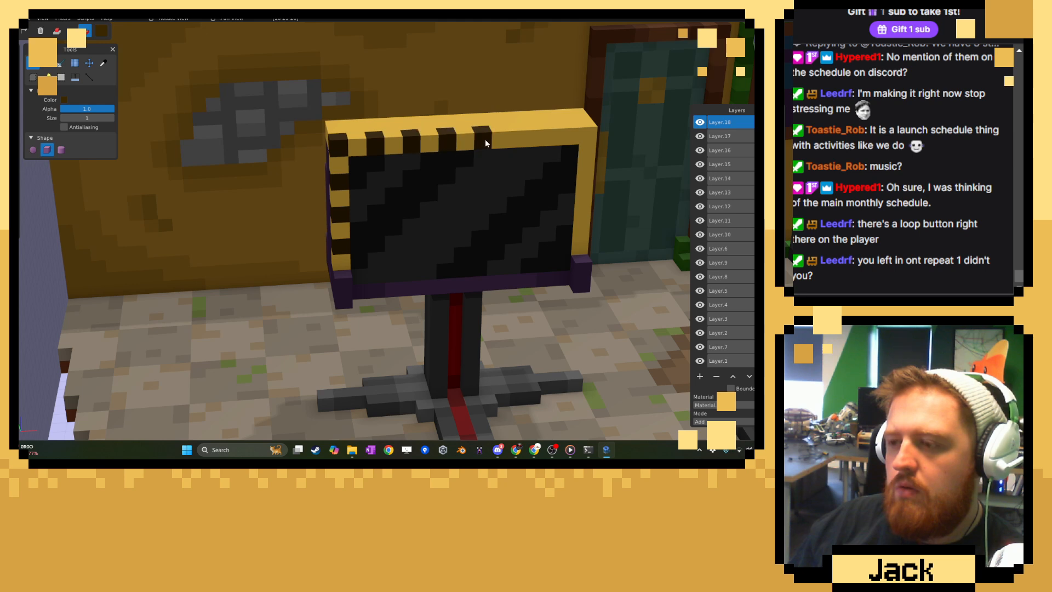
left_click(553, 141)
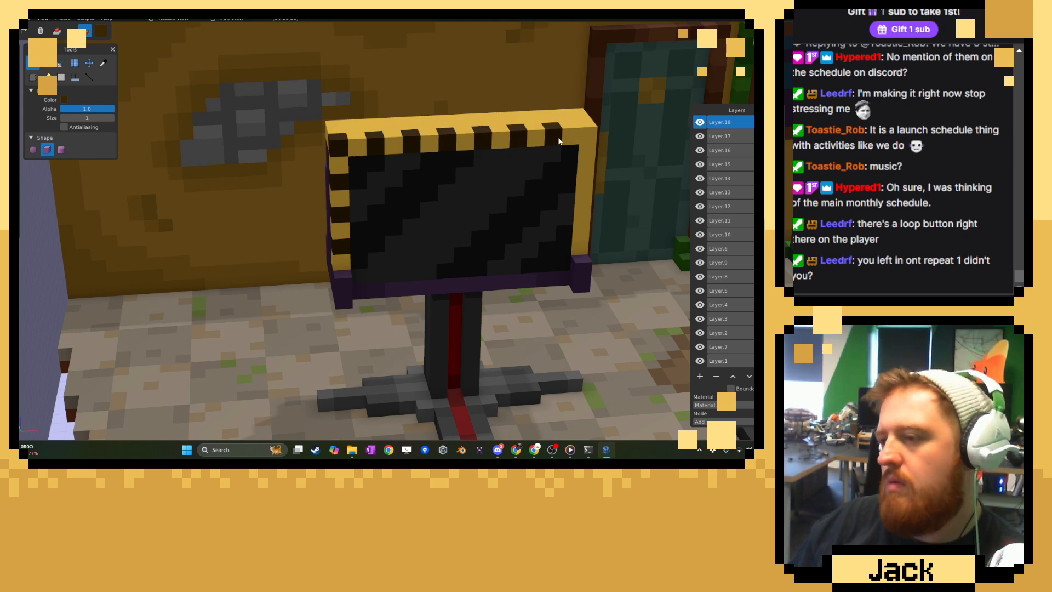
left_click(580, 168)
left_click(579, 202)
left_click(579, 233)
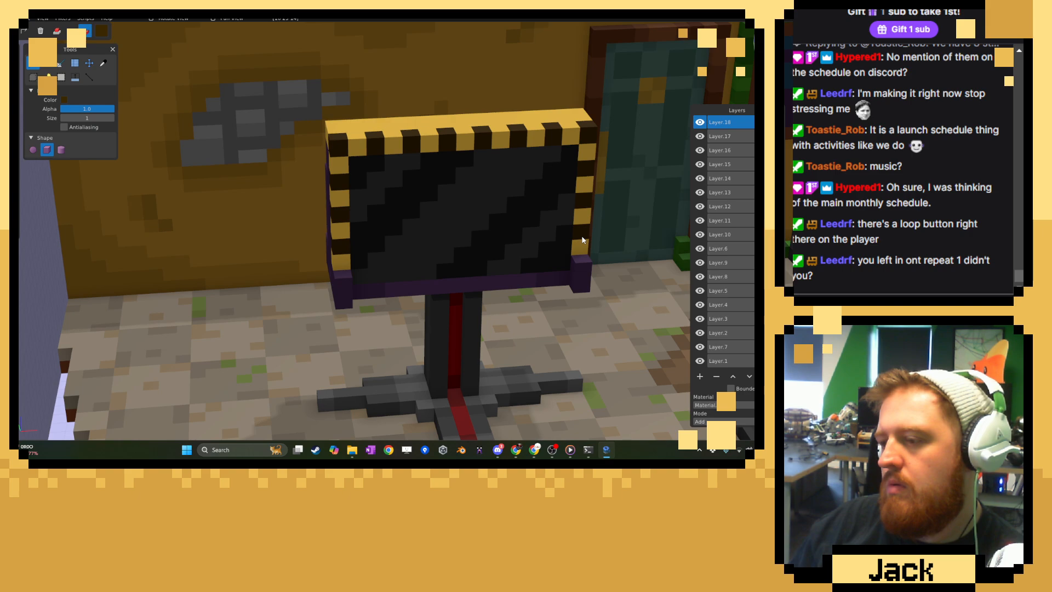
Set the paint color to grey #4C4C4C and paint the yellow top slab behind the striped border grey.
scroll(575, 237, "down", 5)
middle_click_drag(381, 236, 511, 260)
scroll(512, 261, "up", 5)
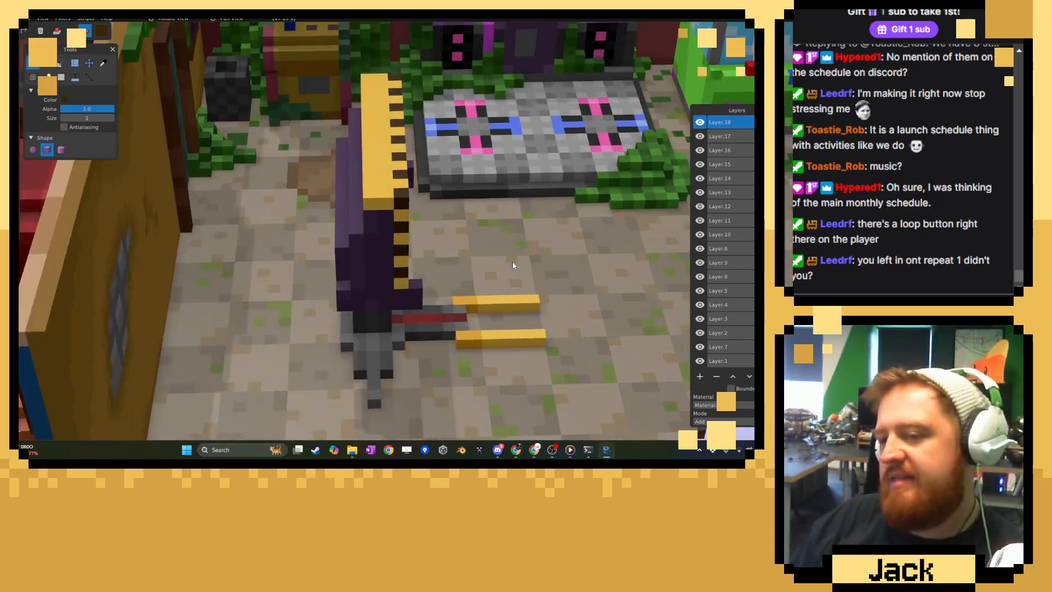
left_click(103, 64)
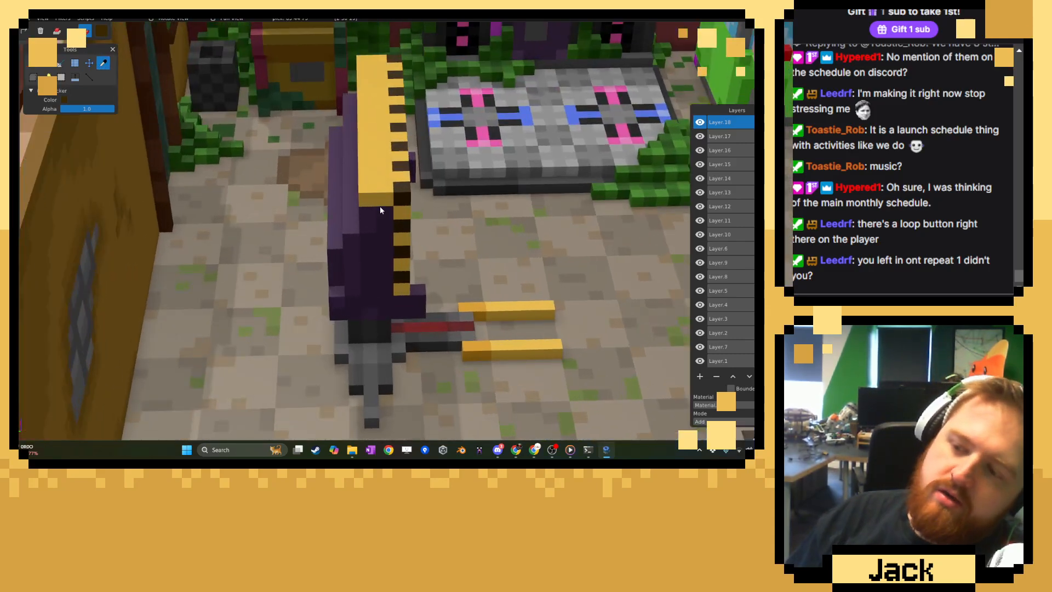
left_click(101, 34)
left_click_drag(105, 81, 100, 96)
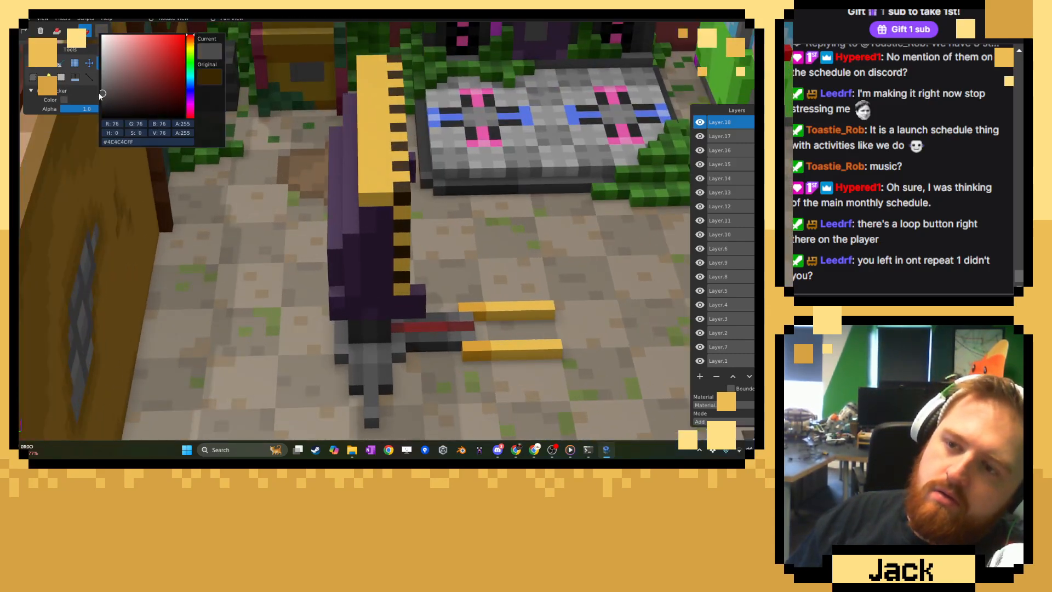
left_click(229, 130)
left_click(33, 63)
middle_click_drag(286, 142, 296, 181)
mouse_move(368, 211)
left_mouse_down()
mouse_move(378, 360)
mouse_move(359, 305)
mouse_move(358, 230)
left_mouse_up()
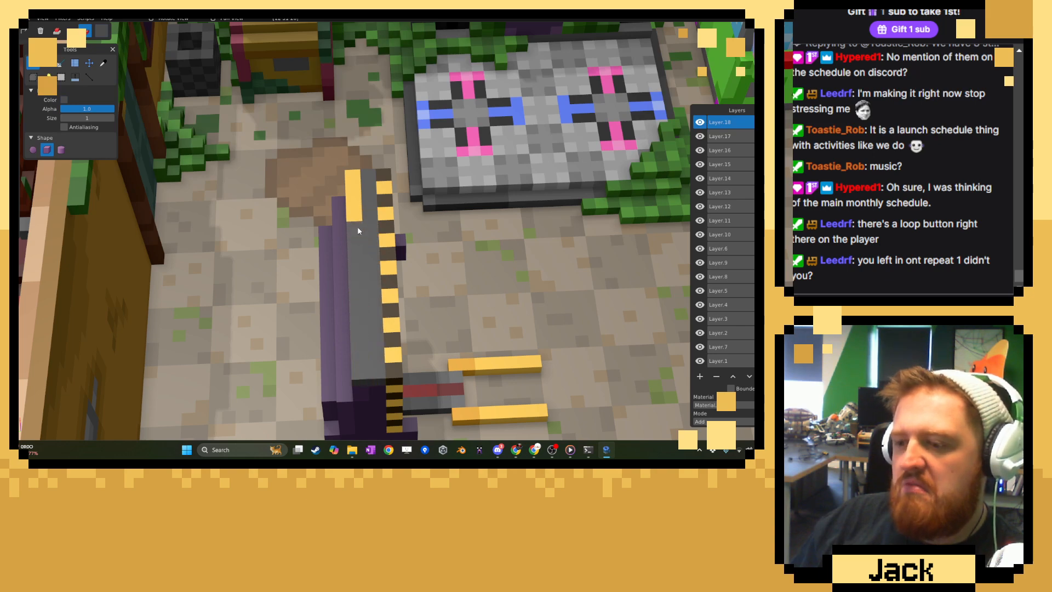
Sample the casing's purple and add voxels that extend both lower front corners of the casing forward.
scroll(456, 244, "down", 5)
middle_click_drag(463, 237, 344, 212)
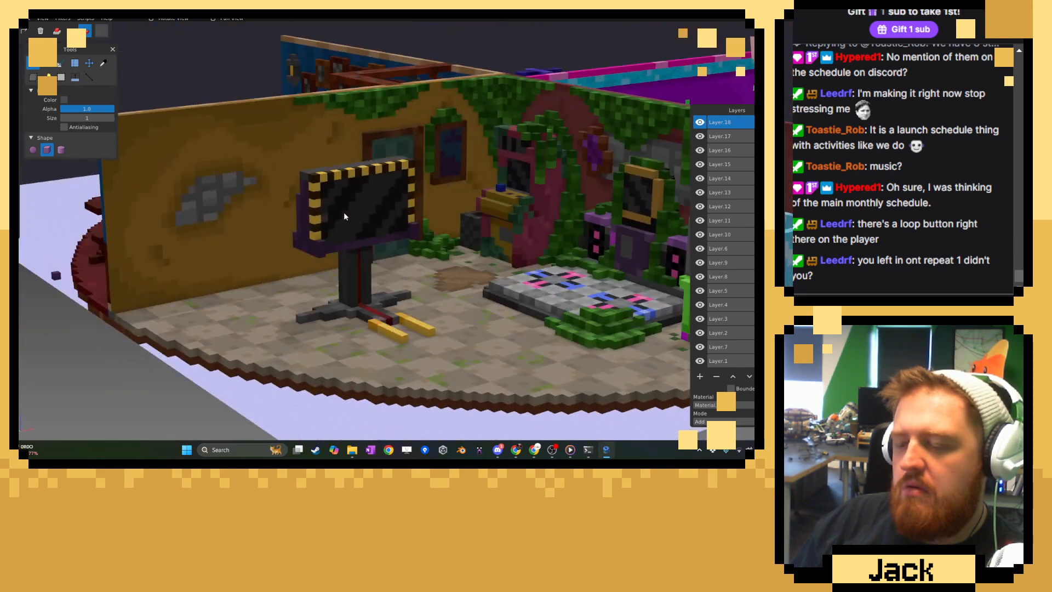
scroll(333, 214, "up", 4)
scroll(332, 216, "up", 5)
left_click(103, 63)
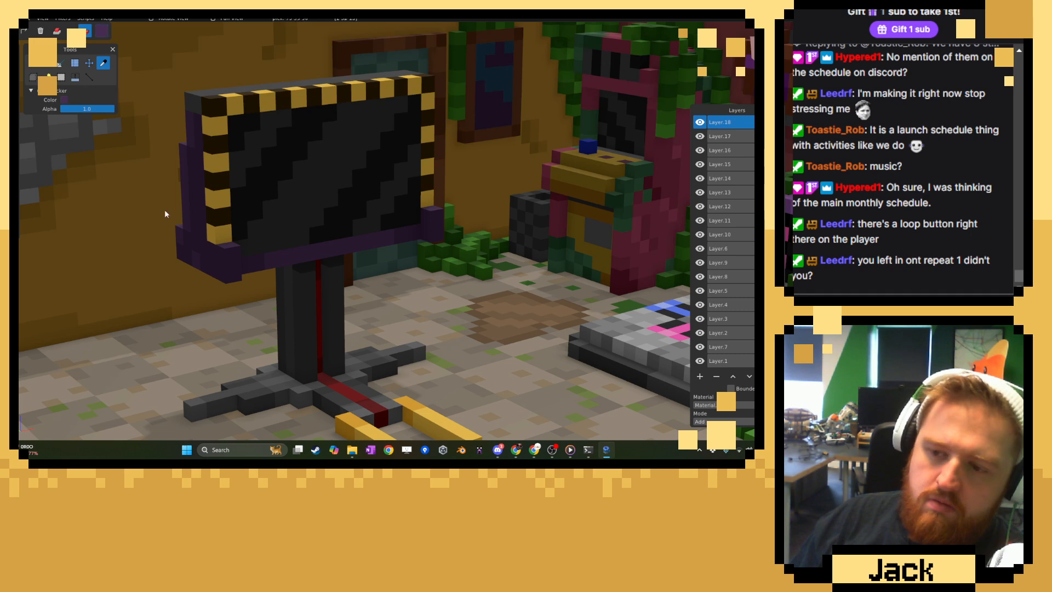
left_click(33, 62)
left_click(57, 31)
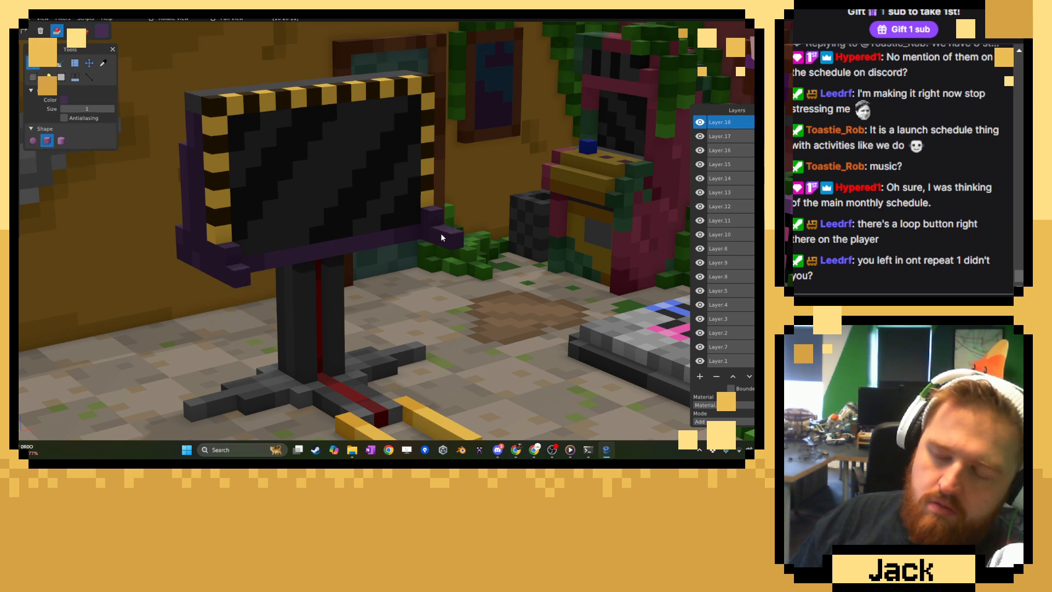
mouse_move(395, 311)
middle_mouse_down()
mouse_move(276, 278)
mouse_move(402, 312)
mouse_move(494, 247)
mouse_move(405, 288)
mouse_move(389, 333)
middle_mouse_up()
scroll(357, 307, "down", 8)
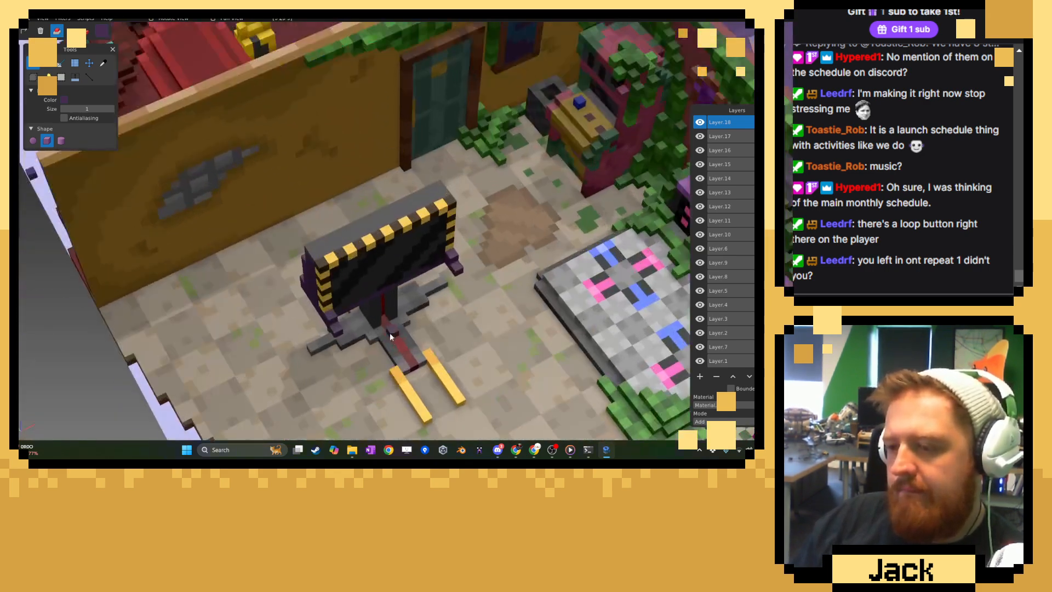
Sample the slab's grey and build a handle on the slab with the Shape tool: a post at each end joined by a crossbar.
scroll(390, 333, "up", 5)
left_click(103, 63)
scroll(203, 147, "up", 6)
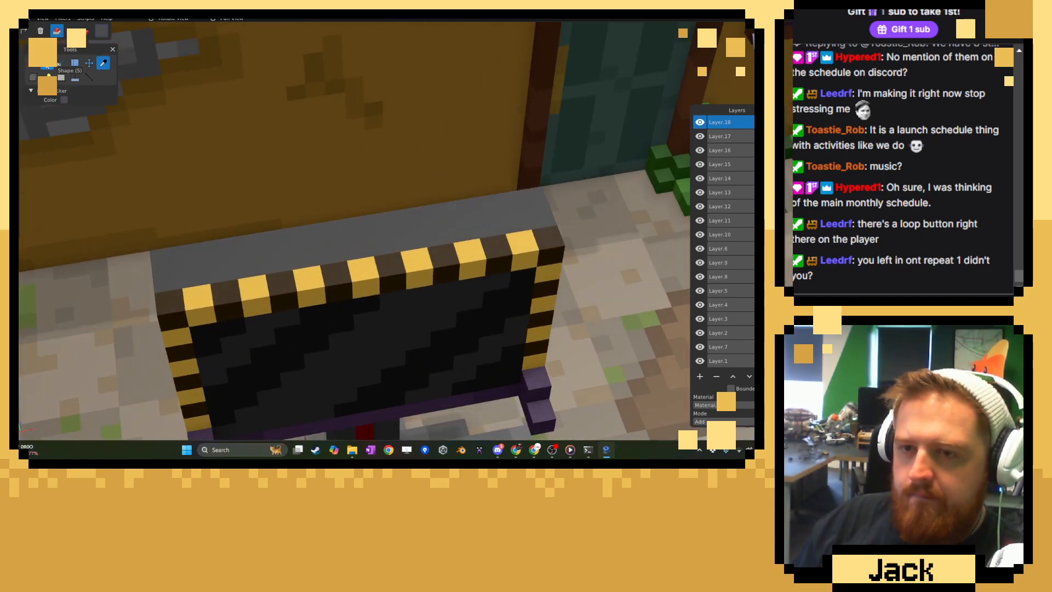
left_click(48, 64)
left_click(164, 240)
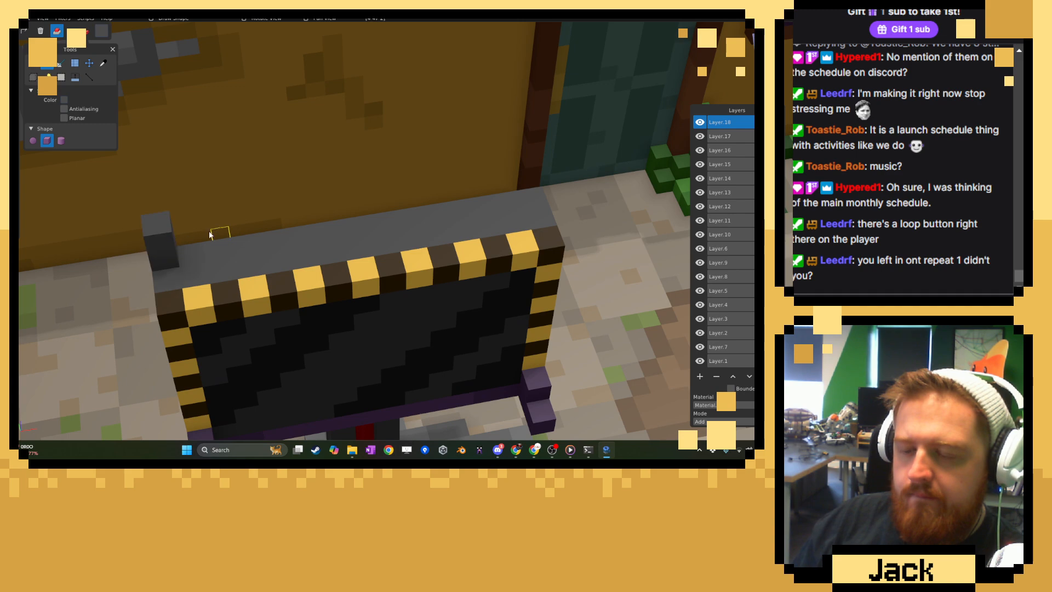
middle_click_drag(209, 234, 185, 166)
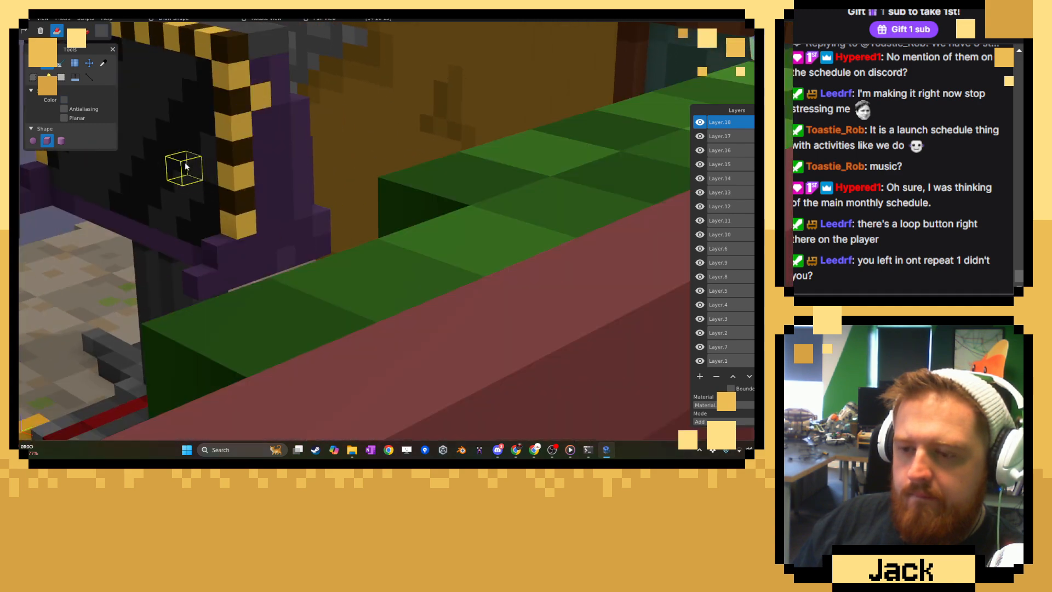
right_click_drag(185, 167, 266, 282)
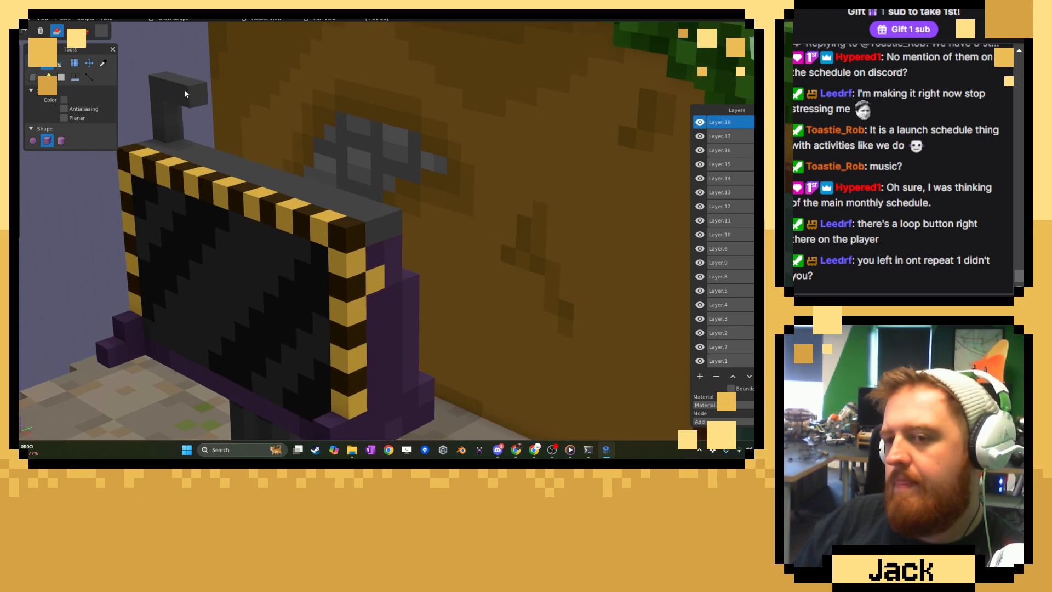
middle_click_drag(218, 100, 325, 269)
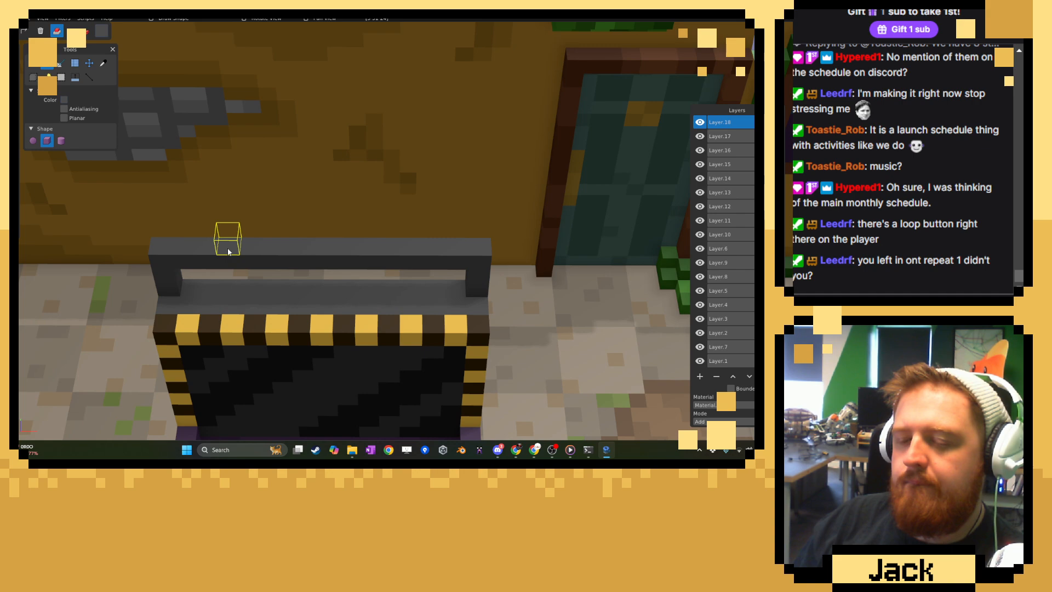
Examine the screen stand and its grey top handle from the front, close up and from the side.
scroll(223, 251, "down", 7)
middle_click_drag(221, 251, 270, 209)
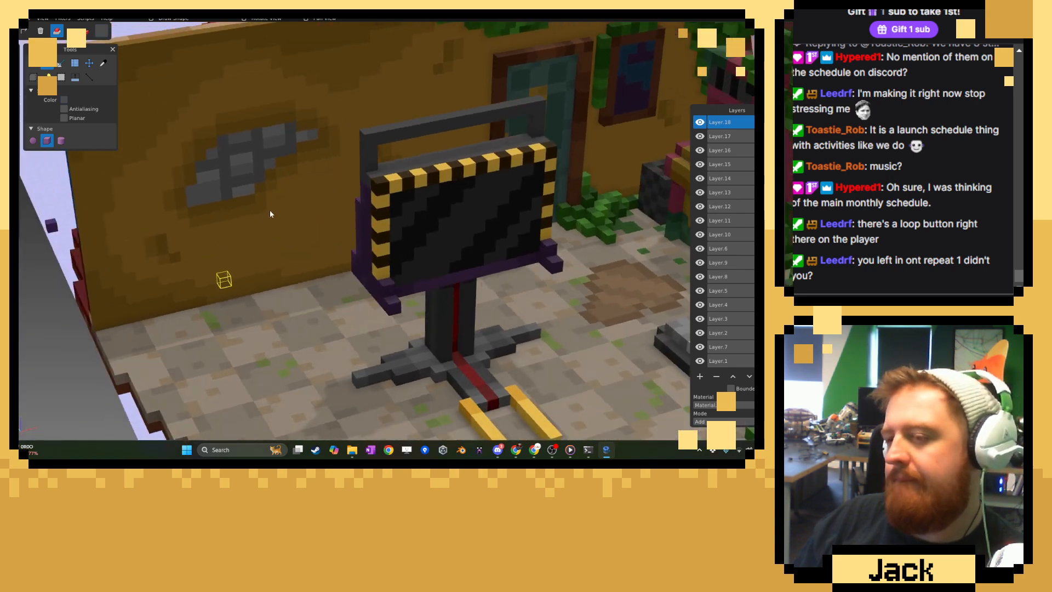
right_click_drag(336, 183, 299, 199)
scroll(293, 202, "up", 4)
scroll(292, 203, "up", 3)
right_click_drag(294, 154, 287, 214)
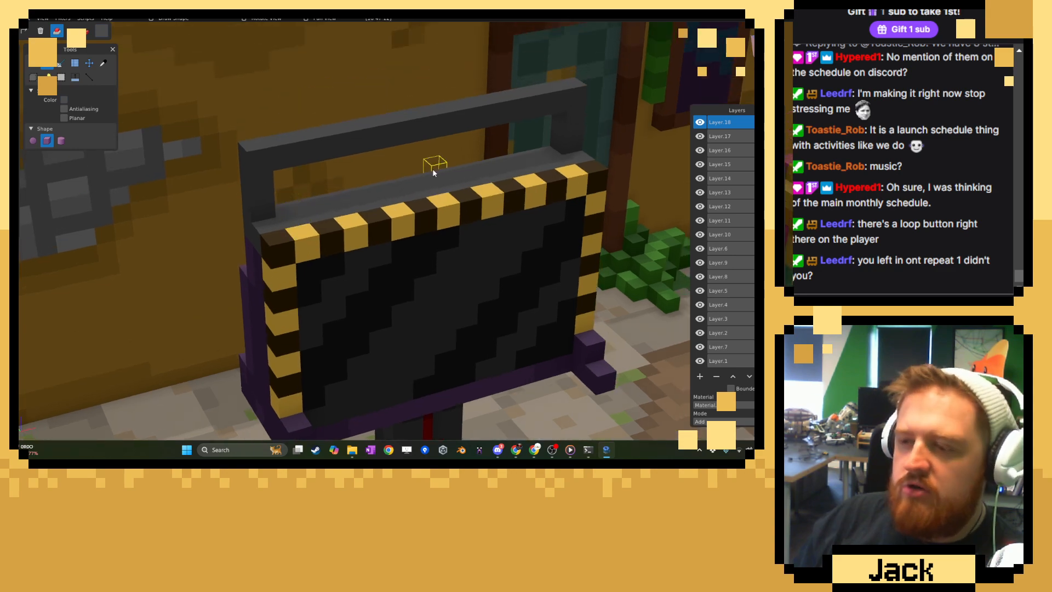
mouse_move(290, 202)
middle_mouse_down()
mouse_move(348, 218)
mouse_move(346, 235)
mouse_move(260, 240)
middle_mouse_up()
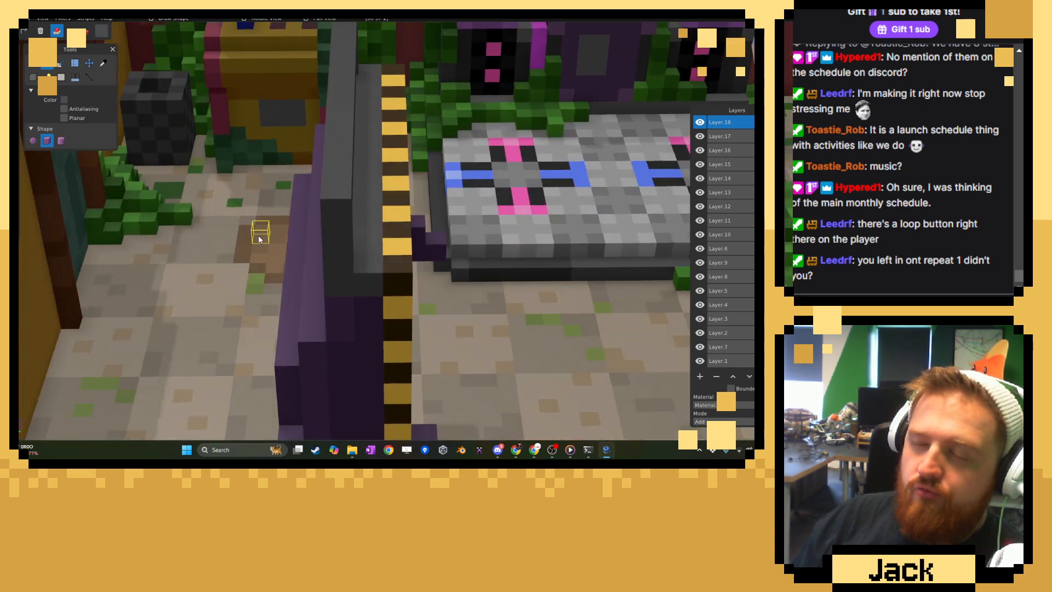
Carve away the grey strip below the handle at the back and cut seven evenly spaced notches into the purple row there.
middle_click_drag(320, 265, 113, 69)
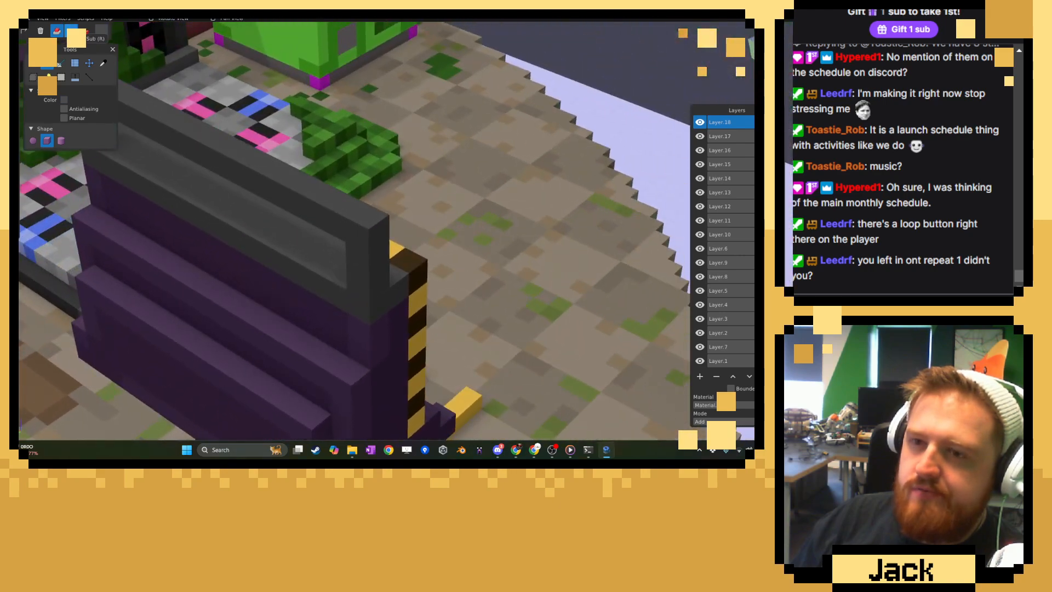
left_click(163, 196)
middle_click_drag(197, 240, 235, 254)
middle_click_drag(159, 251, 257, 256)
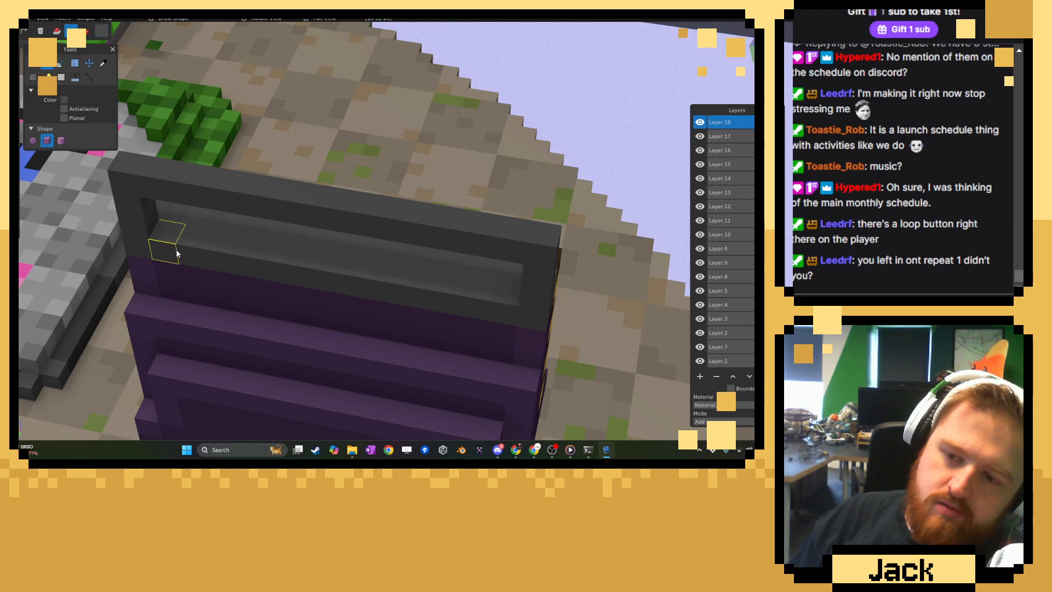
left_click_drag(176, 249, 443, 294)
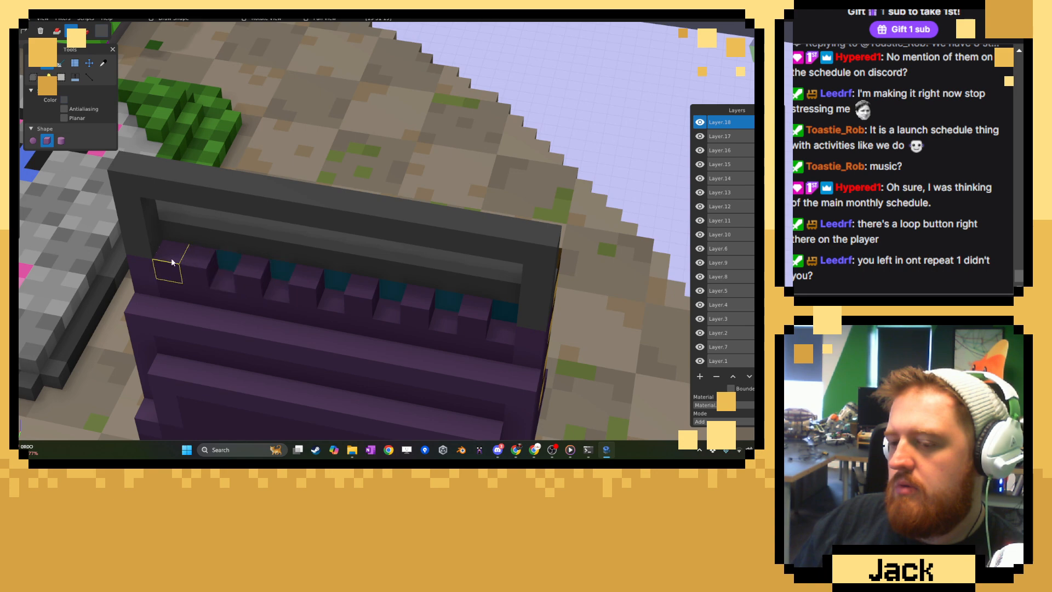
Change the color to bright magenta and fill the seven notches along the casing's back with magenta voxels.
left_click(64, 100)
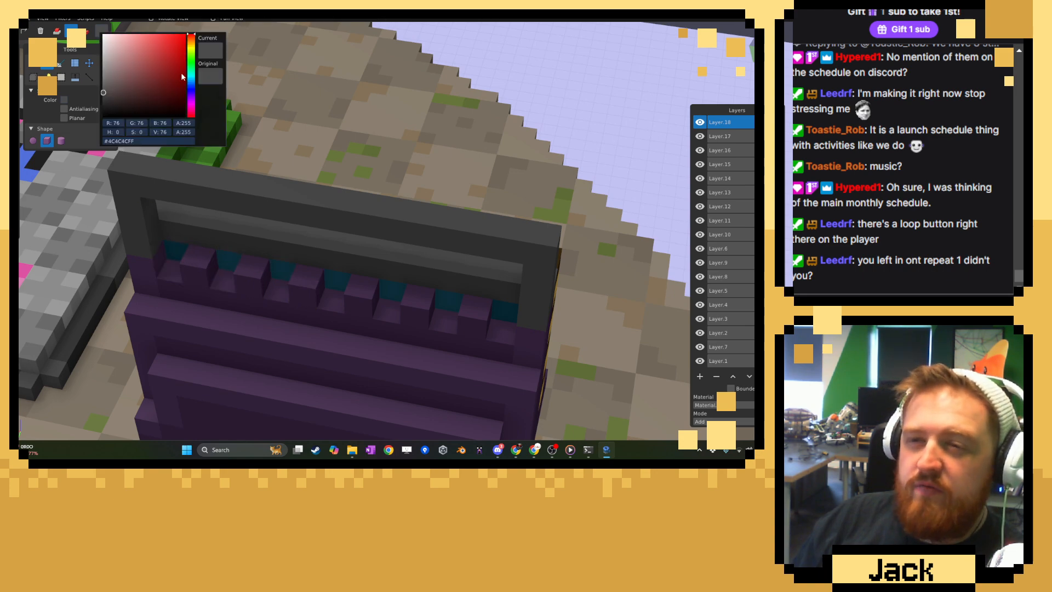
left_click(189, 63)
left_click_drag(189, 63, 192, 51)
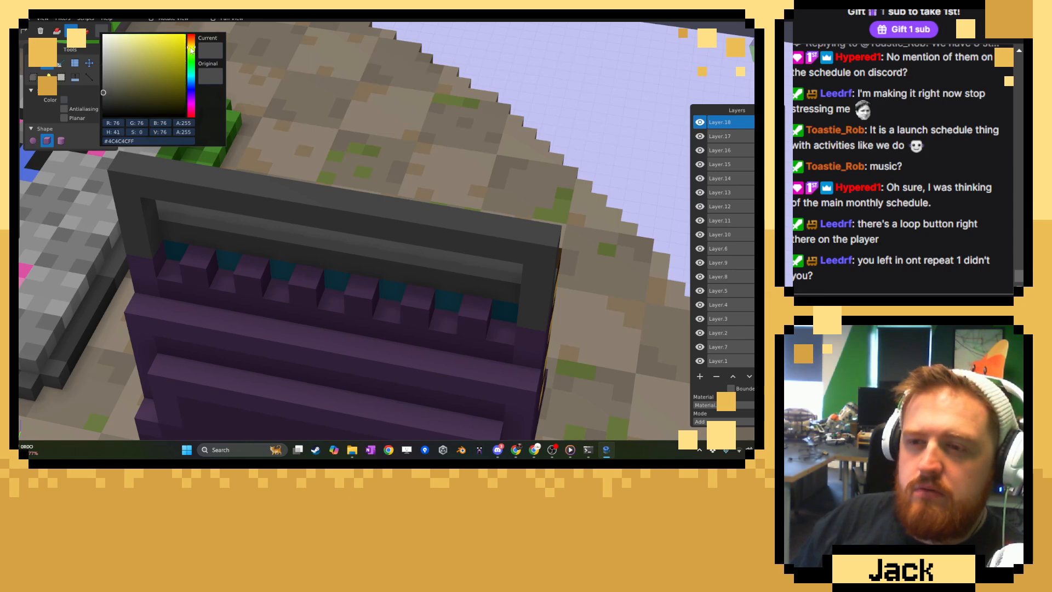
left_click_drag(193, 49, 192, 104)
left_click(168, 34)
left_click(291, 59)
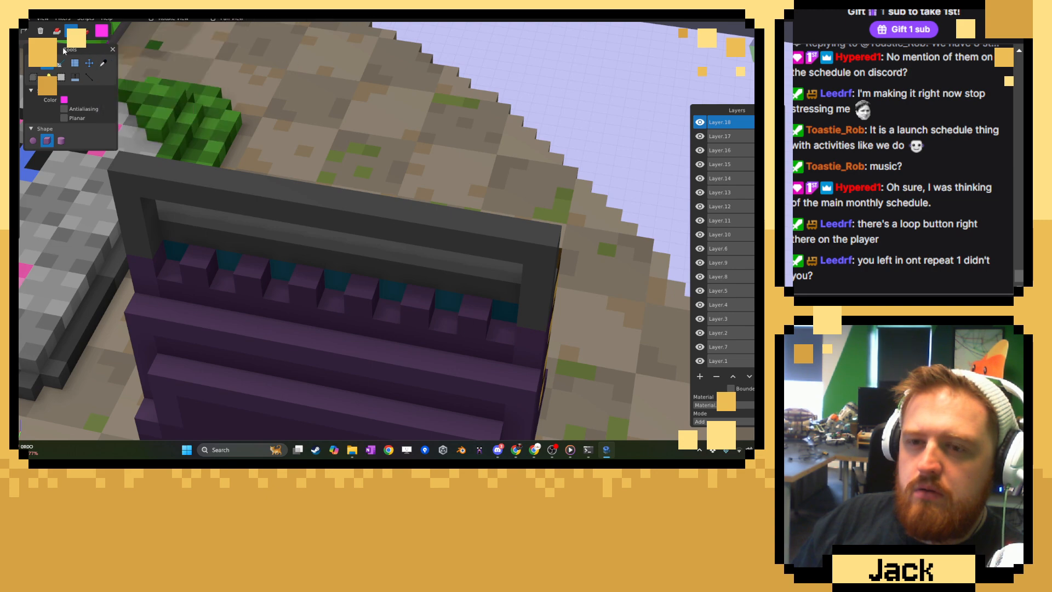
left_click(57, 32)
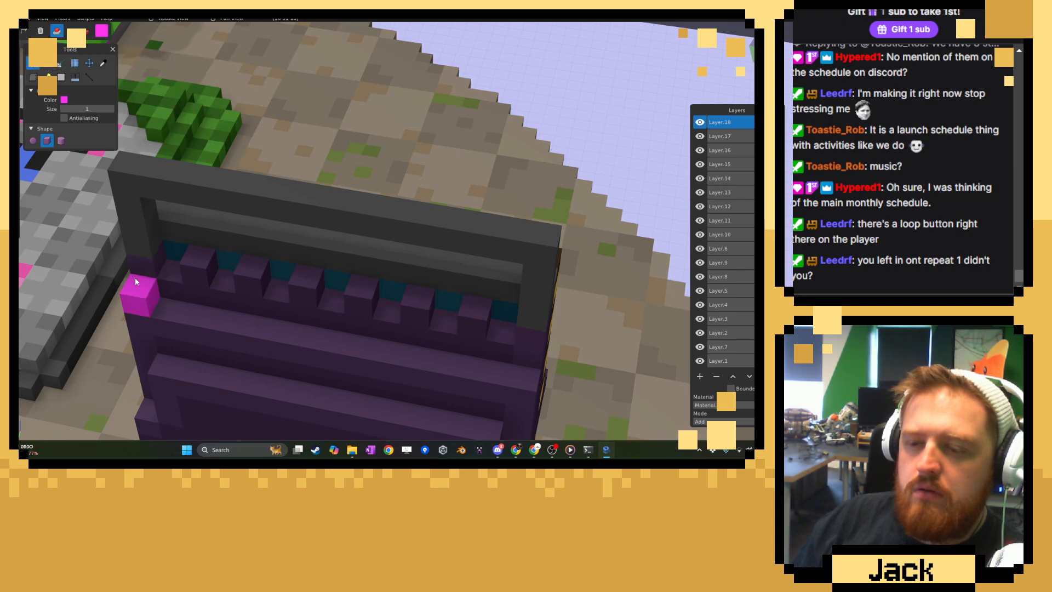
left_click_drag(160, 257, 320, 291)
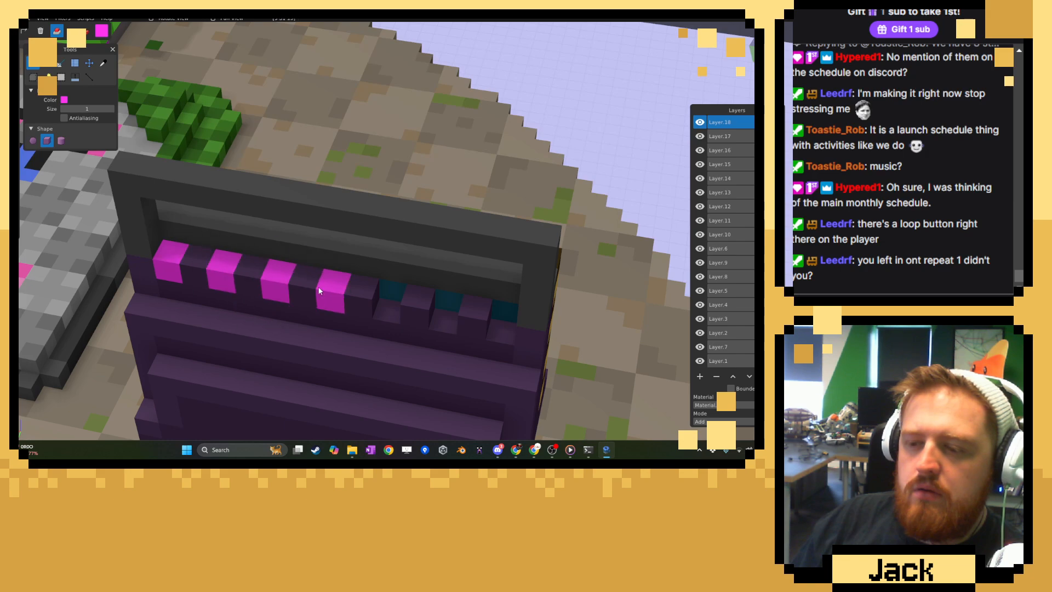
left_click_drag(376, 308, 429, 313)
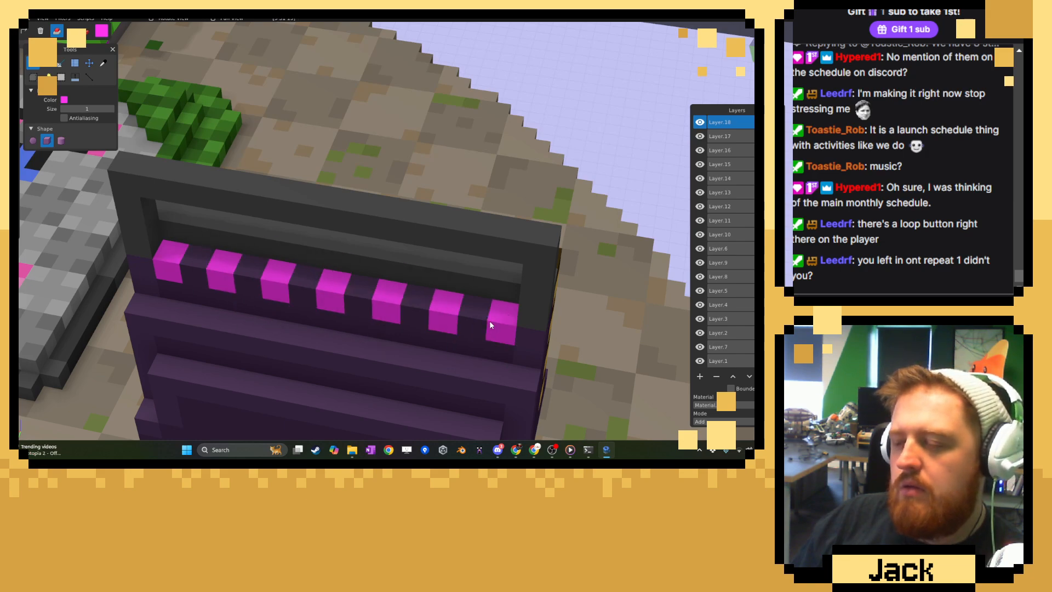
Lighten the magenta to pink (#FF81F4) and fill the opening beneath the grey handle with a solid pink panel using the Shape tool.
right_click_drag(489, 320, 208, 258)
left_click(100, 68)
mouse_move(324, 208)
middle_mouse_down()
mouse_move(65, 199)
mouse_move(361, 214)
mouse_move(305, 189)
mouse_move(256, 142)
middle_mouse_up()
left_click(102, 31)
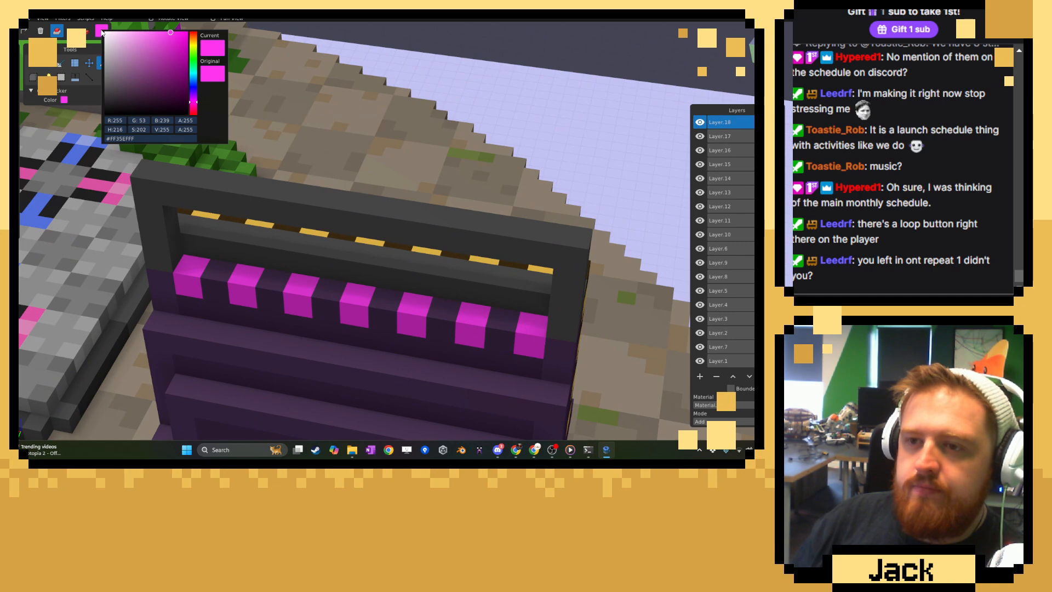
left_click_drag(159, 46, 146, 27)
left_click(246, 108)
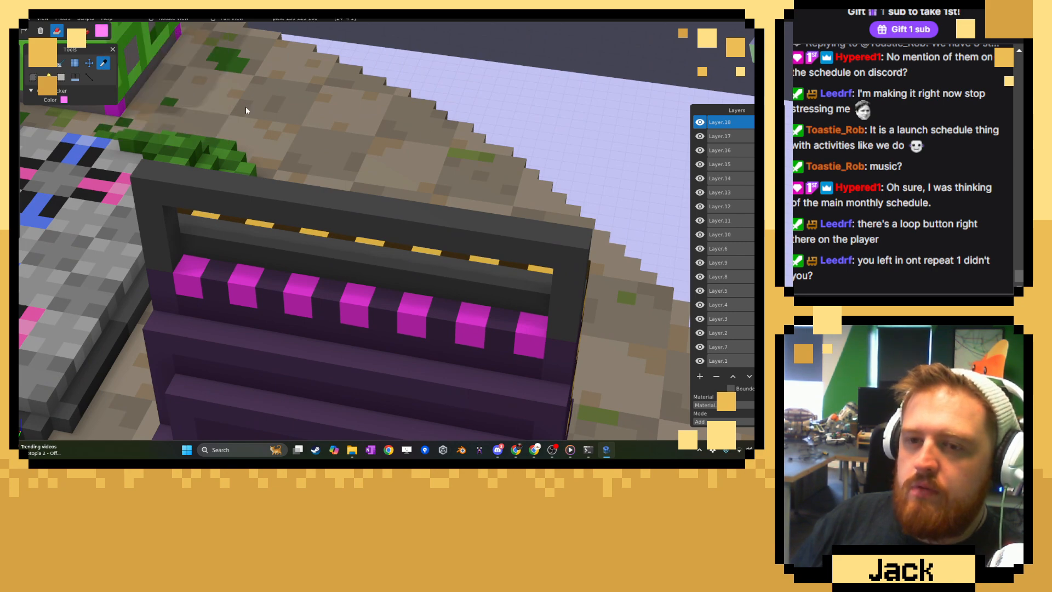
left_click(47, 63)
left_click_drag(200, 267, 389, 262)
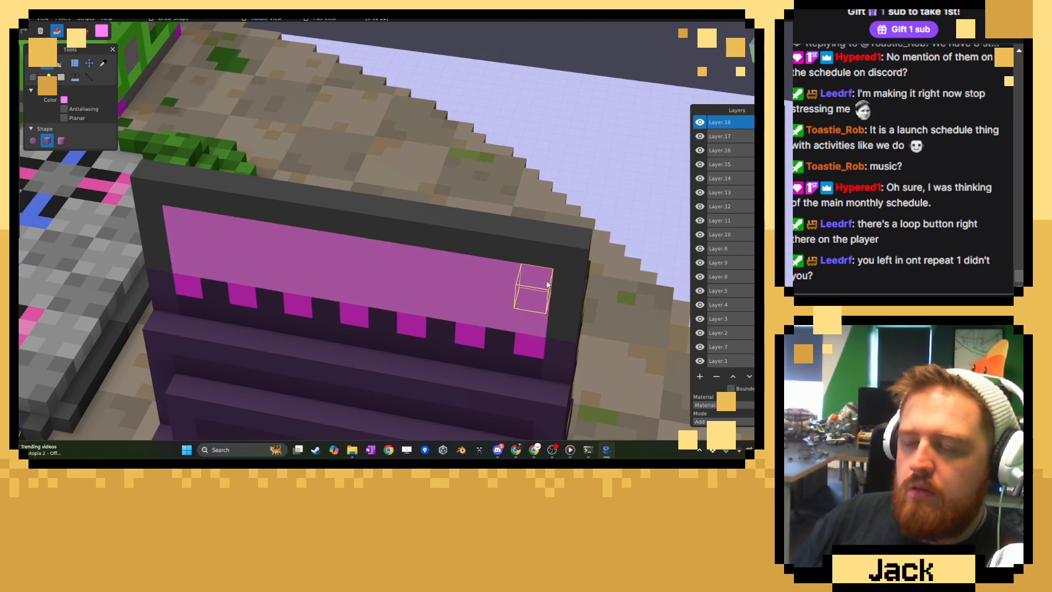
scroll(239, 258, "down", 10)
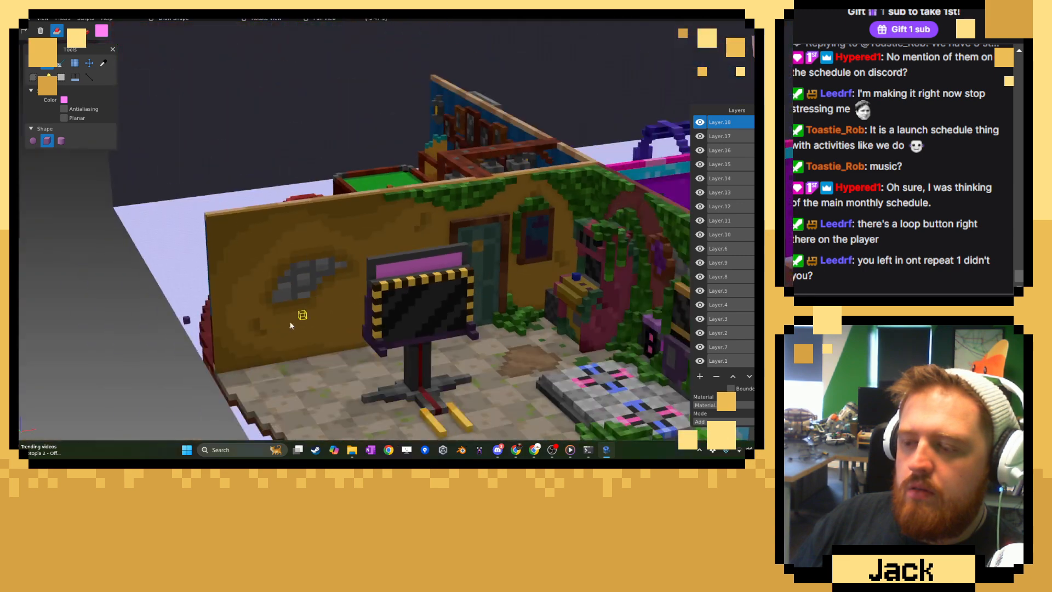
right_click_drag(291, 325, 228, 253)
scroll(283, 264, "up", 5)
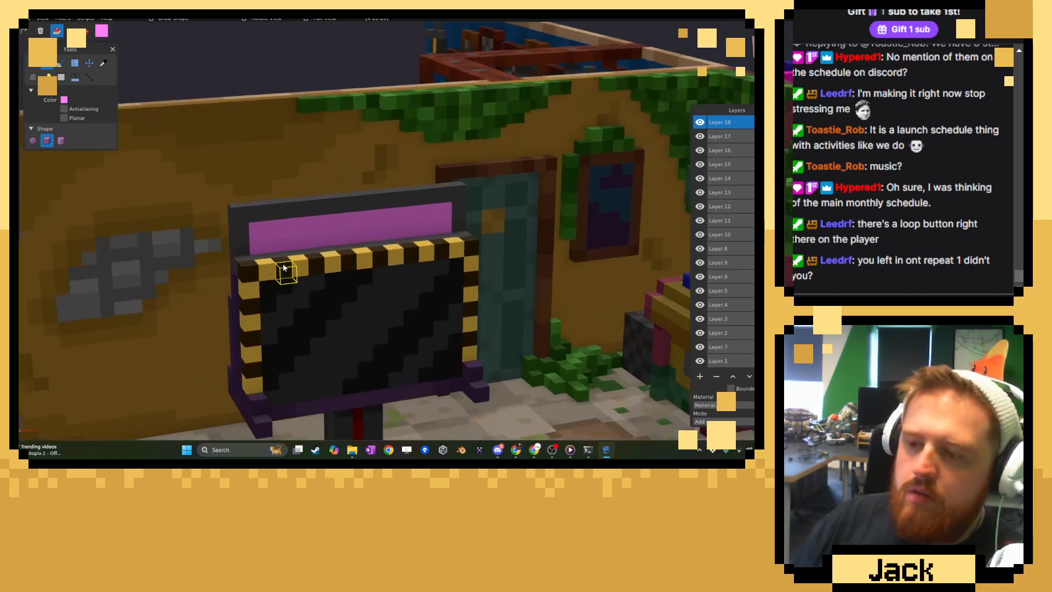
Subtract the voxels at both upper outer corners of the grey handle so its ends step down.
left_click(72, 31)
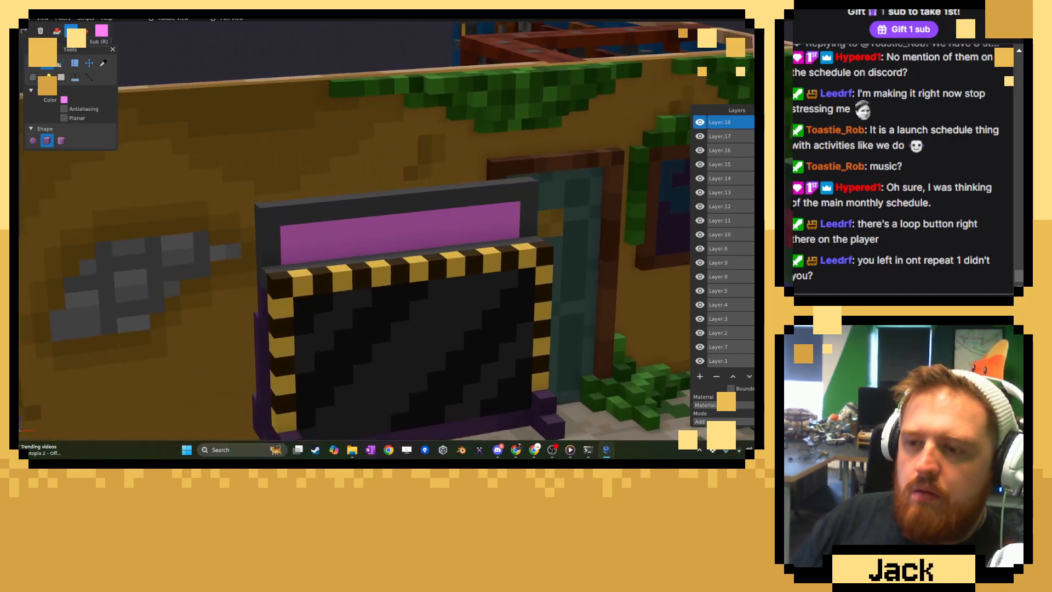
left_click(270, 214)
middle_click_drag(464, 202, 521, 209)
right_click_drag(523, 209, 487, 205)
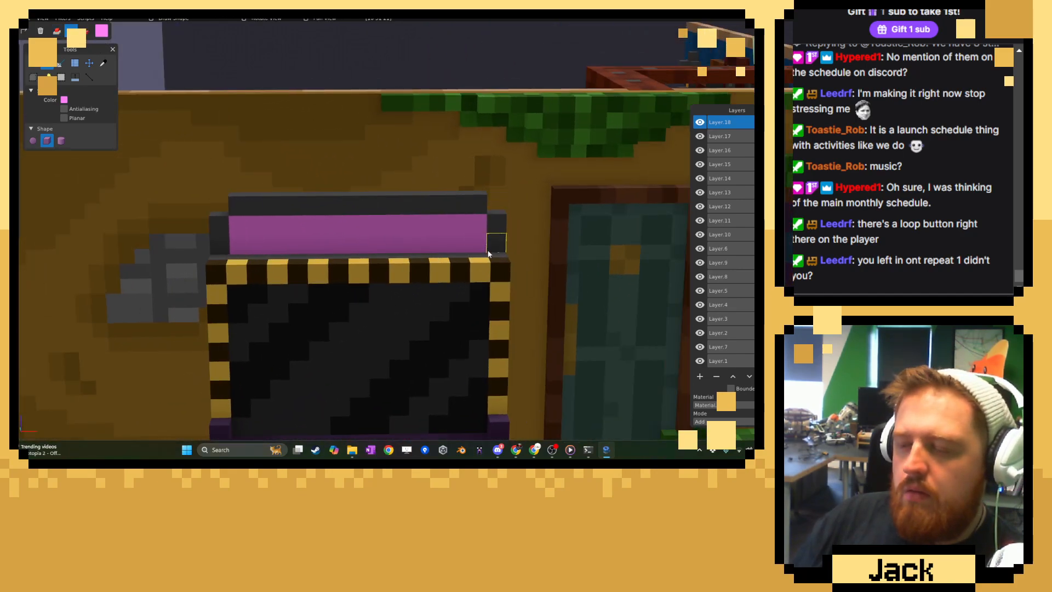
scroll(454, 249, "down", 5)
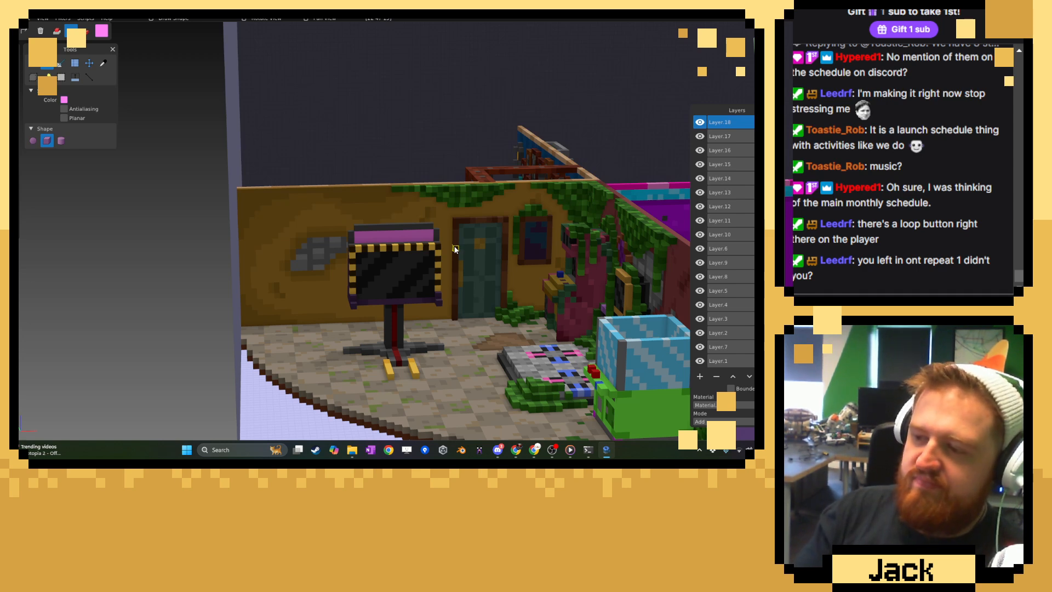
scroll(417, 314, "up", 5)
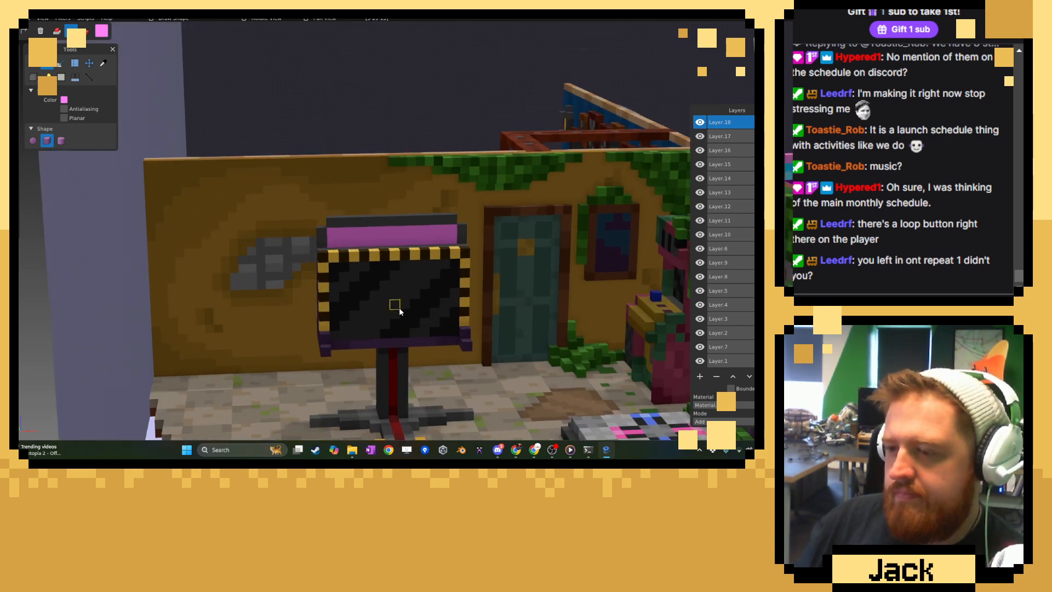
Lighten the color to a very pale pink and paint letter-like shapes across the front of the pink panel.
left_click(103, 63)
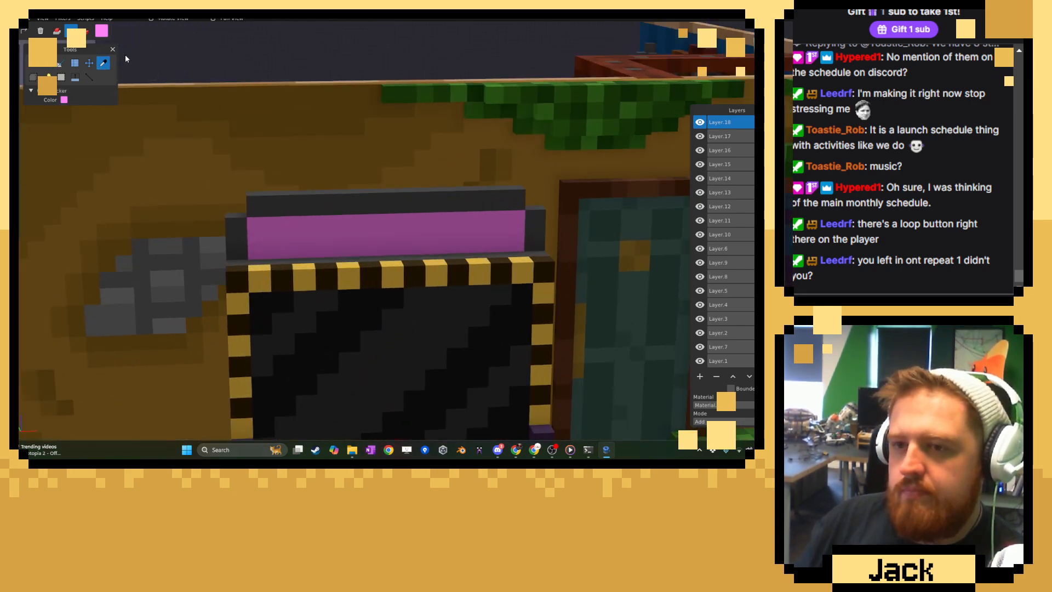
left_click(138, 50)
left_click(102, 31)
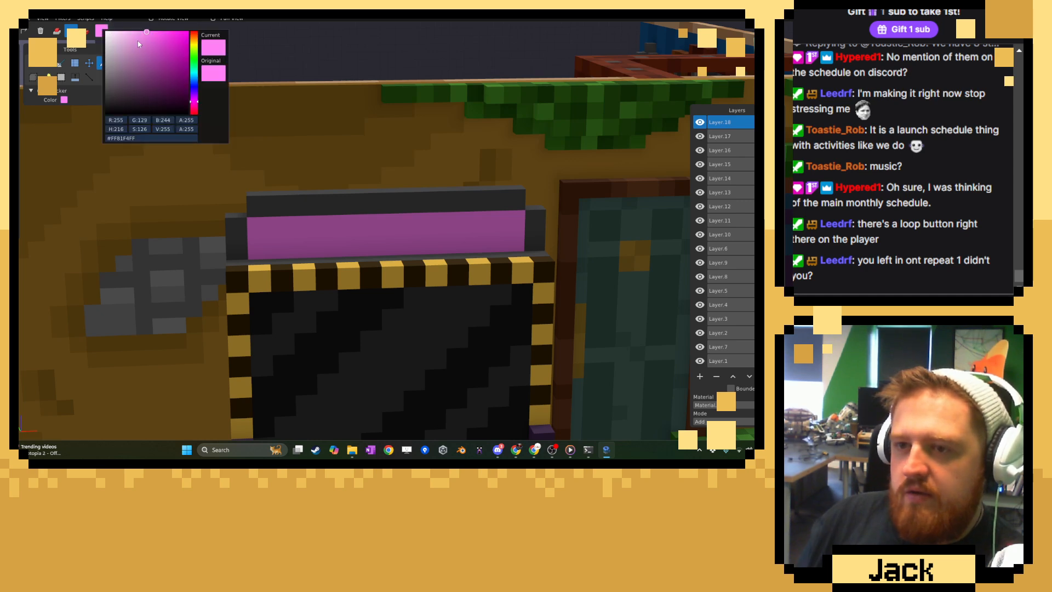
left_click_drag(153, 50, 126, 32)
left_click(323, 82)
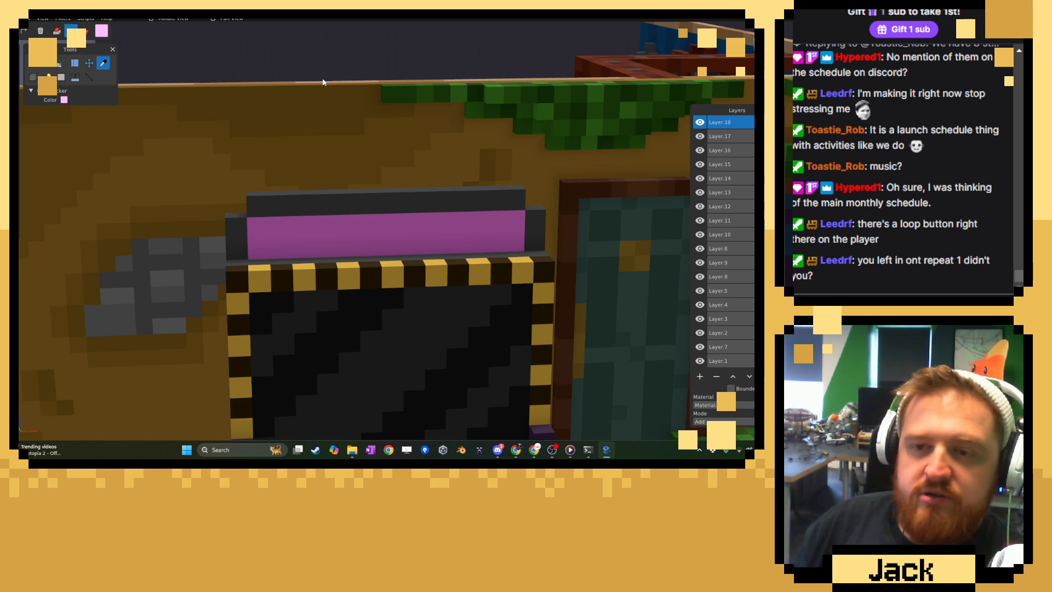
left_click(32, 64)
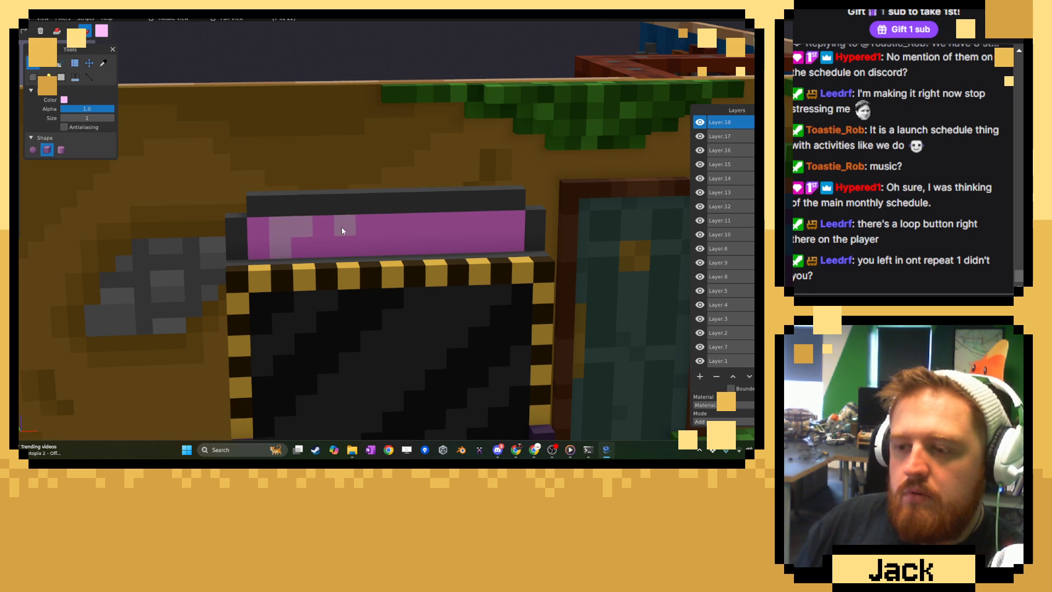
left_click_drag(390, 228, 400, 242)
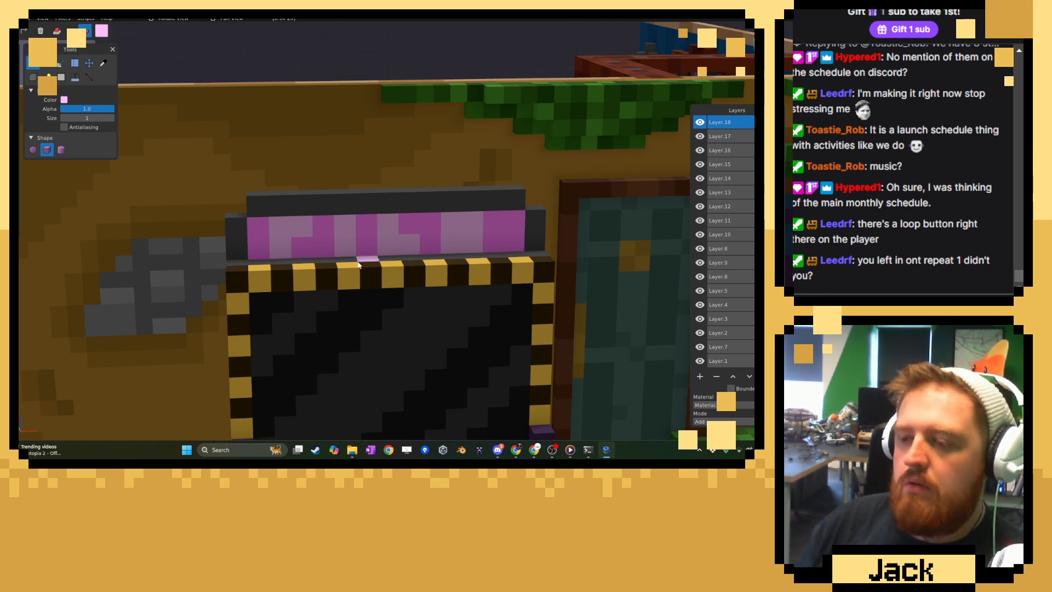
left_click_drag(491, 222, 490, 252)
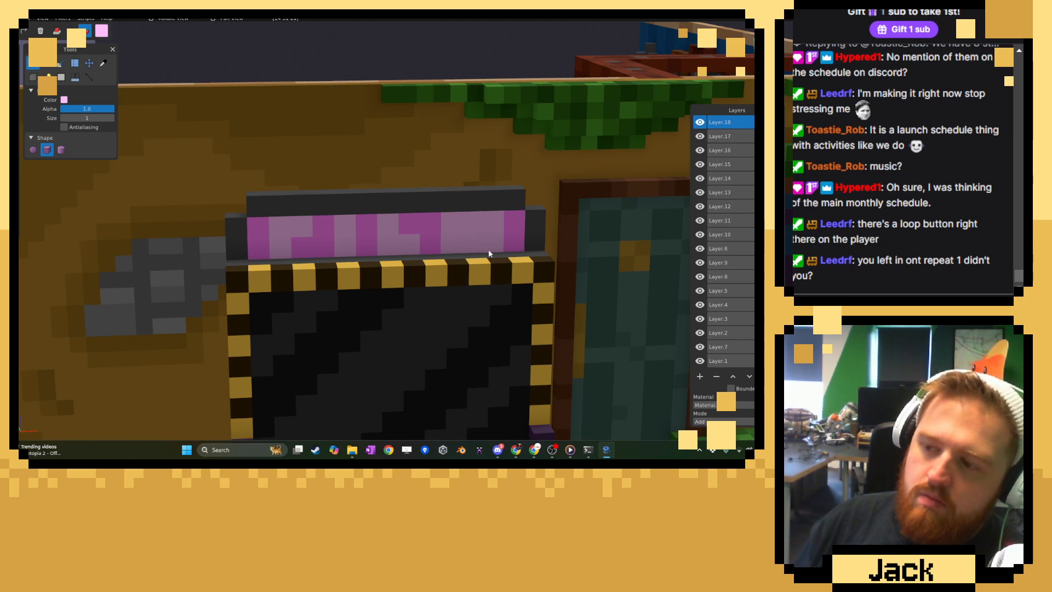
Sample the panel's pink, cut out the lower middle voxel of the last letter shape and refill it with that pink.
left_click(85, 31)
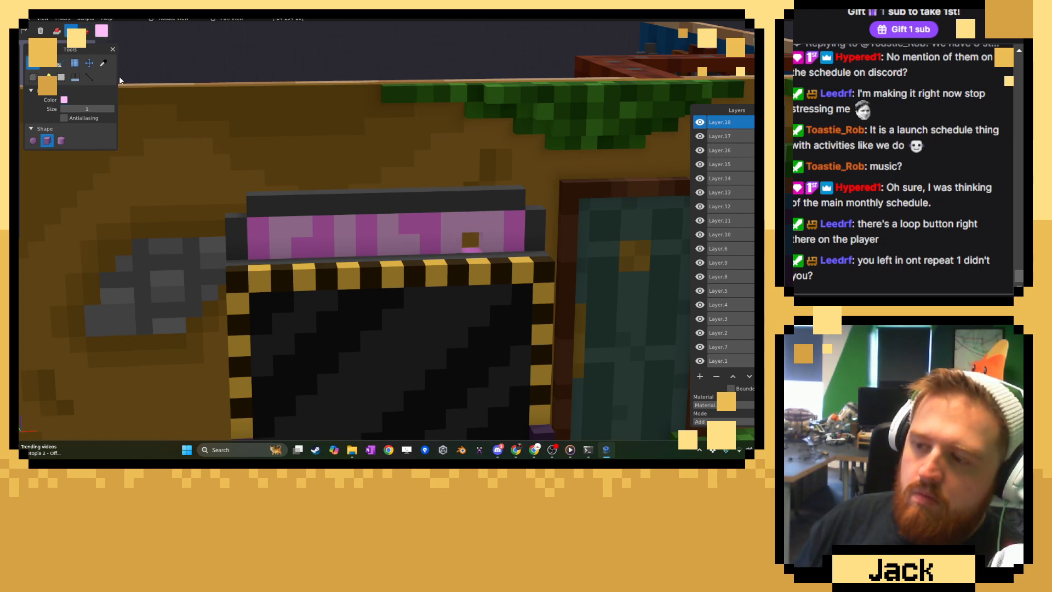
left_click(103, 63)
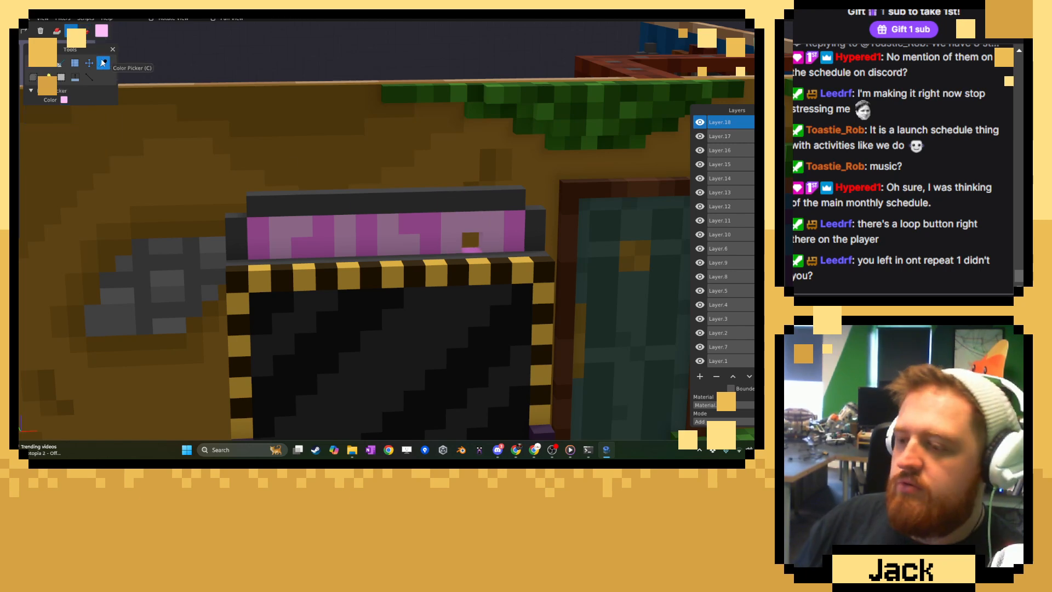
left_click(425, 220)
key("g")
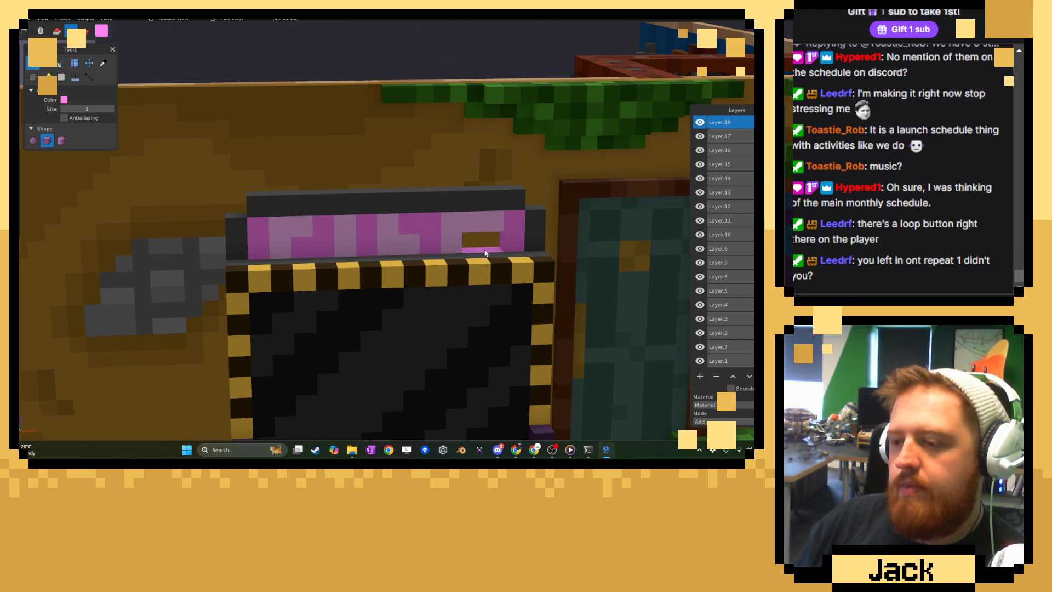
left_click(88, 34)
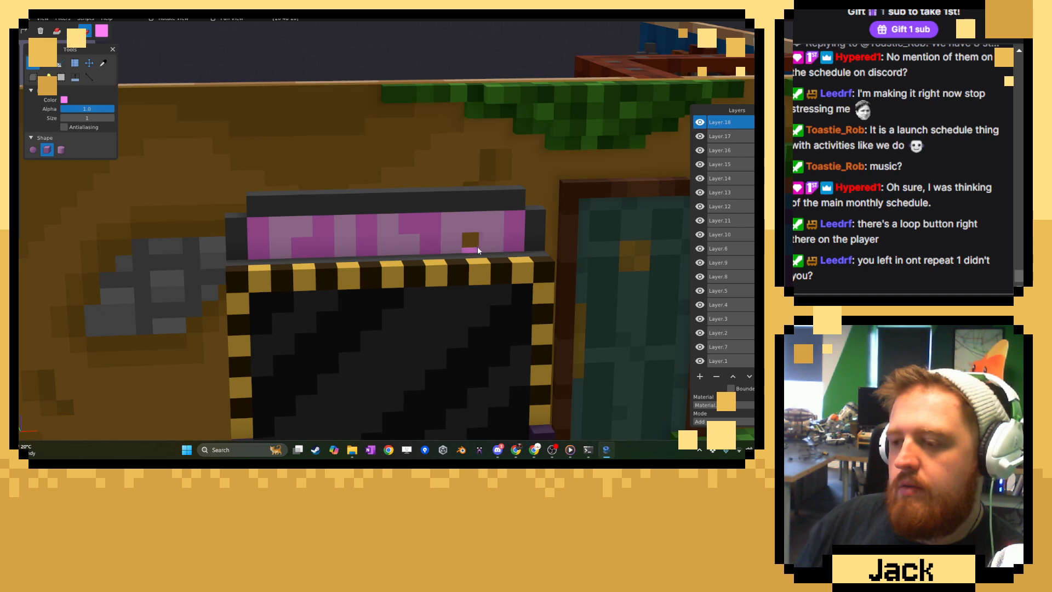
left_click(57, 31)
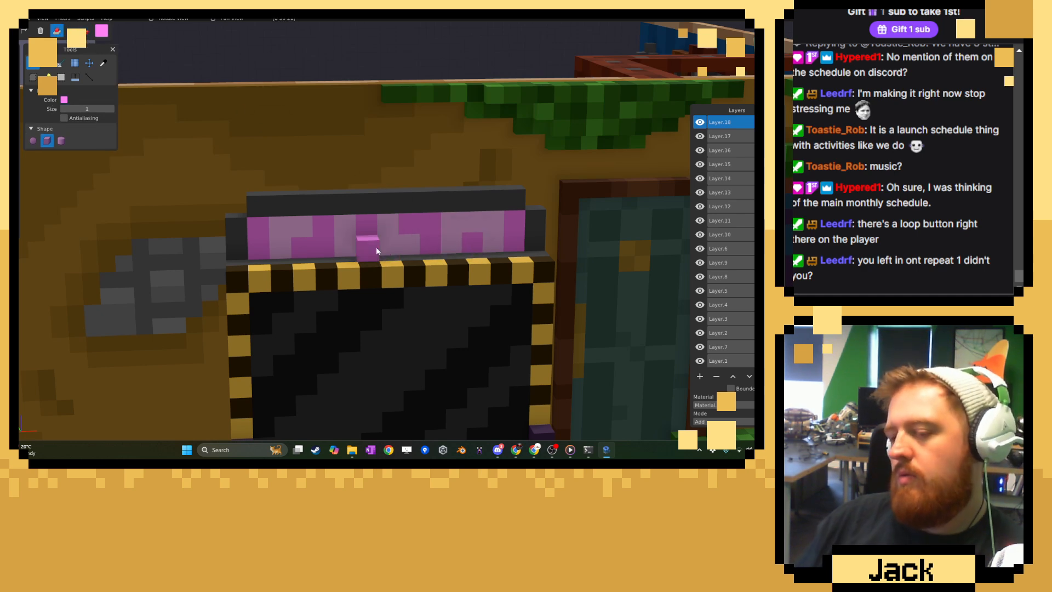
Examine the pink lettered panel and handle from the front, the side and close up.
scroll(325, 252, "down", 10)
middle_click_drag(315, 296, 396, 304)
scroll(398, 298, "up", 4)
scroll(394, 247, "up", 6)
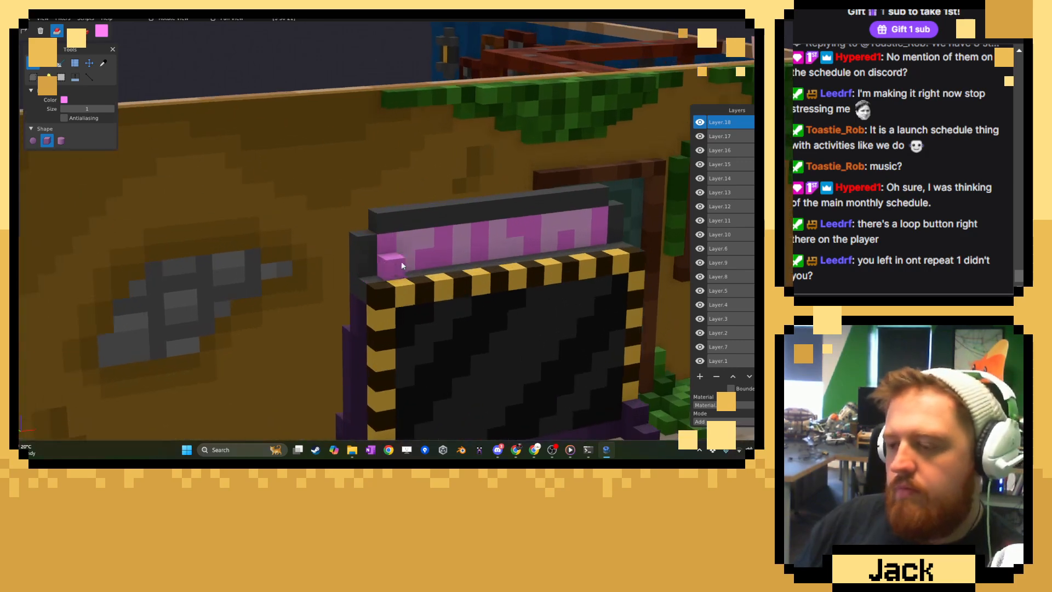
middle_click_drag(401, 262, 365, 261)
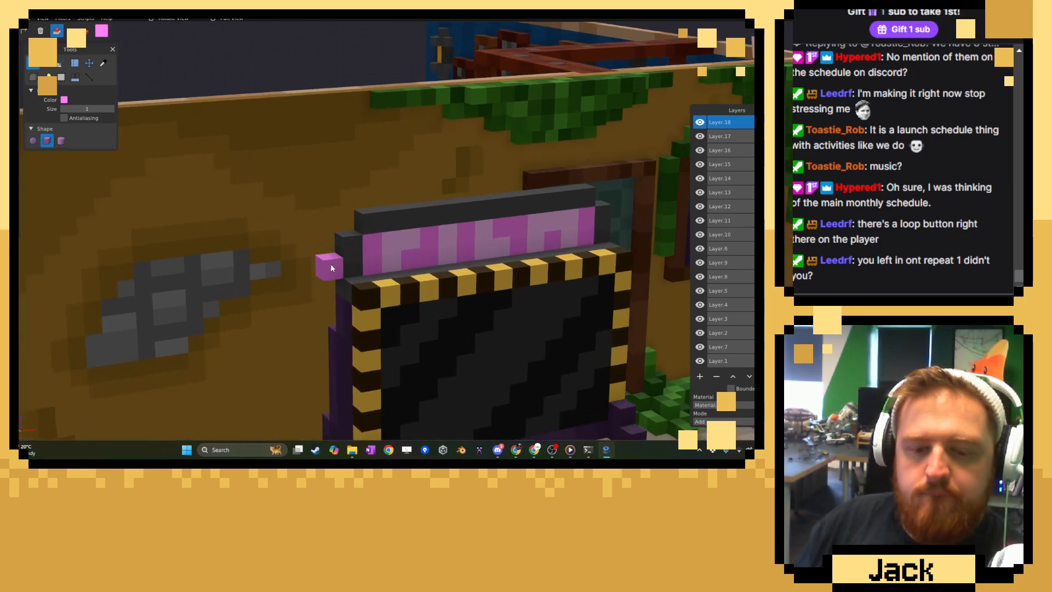
right_click_drag(330, 264, 283, 247)
scroll(284, 248, "up", 3)
Sample the handle's grey, lighten it and paint highlight voxels along the handle's top bar and end posts.
left_click(103, 63)
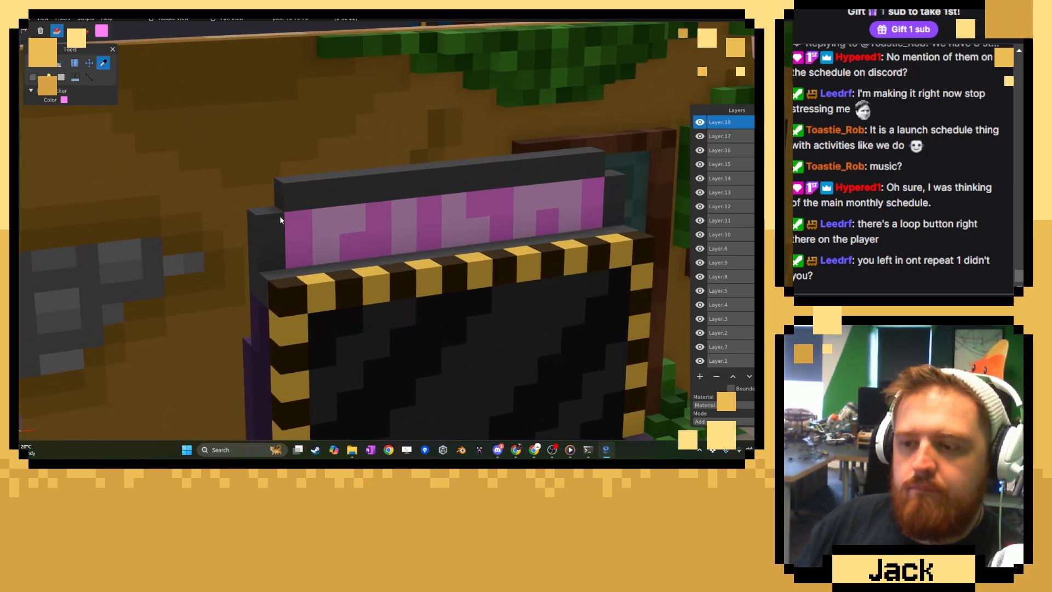
left_click(104, 33)
left_click(106, 79)
left_click(34, 64)
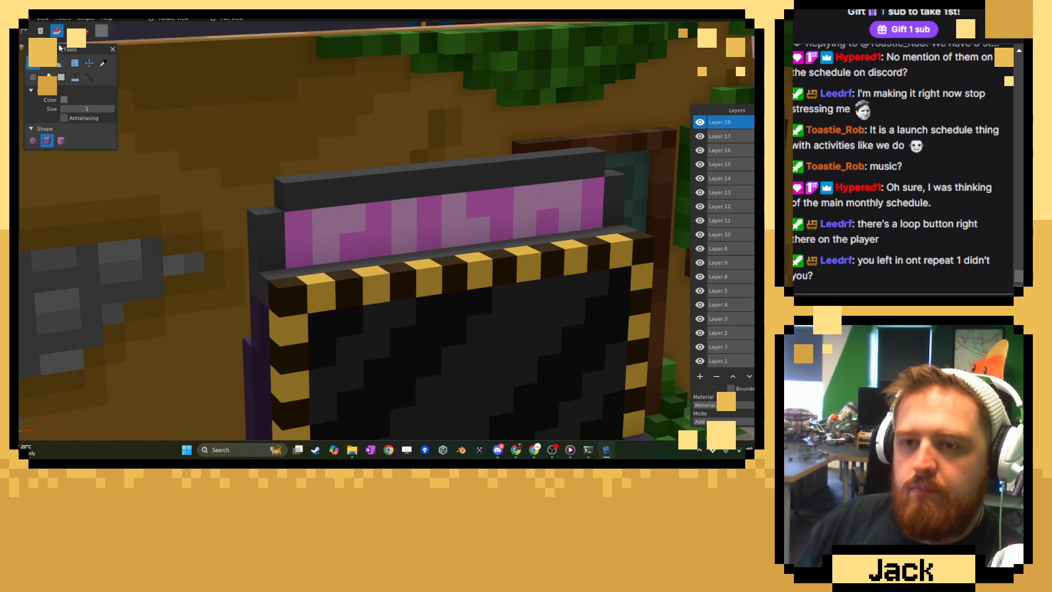
left_click(85, 31)
left_click(266, 225)
left_click_drag(295, 197, 320, 200)
left_click(404, 188)
mouse_move(378, 197)
right_mouse_down()
mouse_move(290, 198)
mouse_move(420, 188)
mouse_move(548, 196)
right_mouse_up()
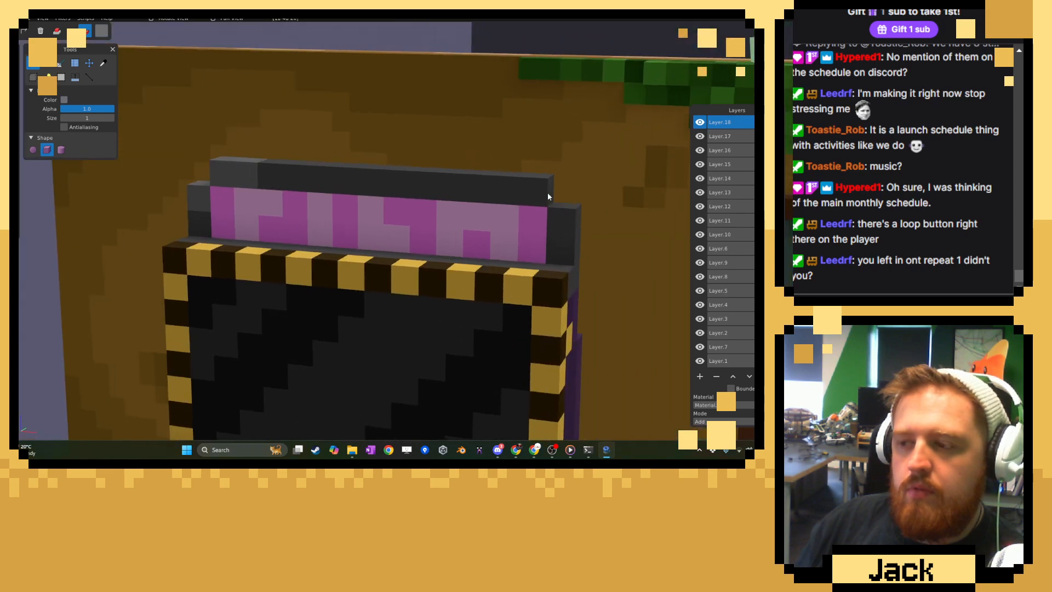
left_click(516, 191)
Sample the casing's purple shades and add a row of voxels along its lower front edge between the two corner feet.
scroll(557, 225, "down", 10)
middle_click_drag(418, 227, 521, 232)
scroll(429, 195, "up", 8)
scroll(428, 195, "up", 5)
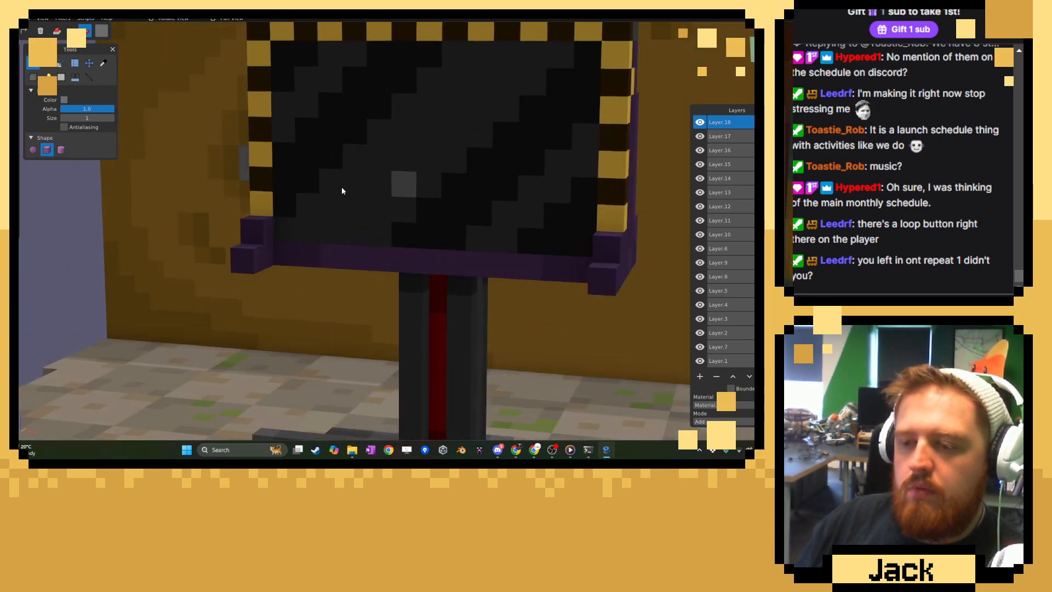
left_click(102, 65)
left_click(302, 244)
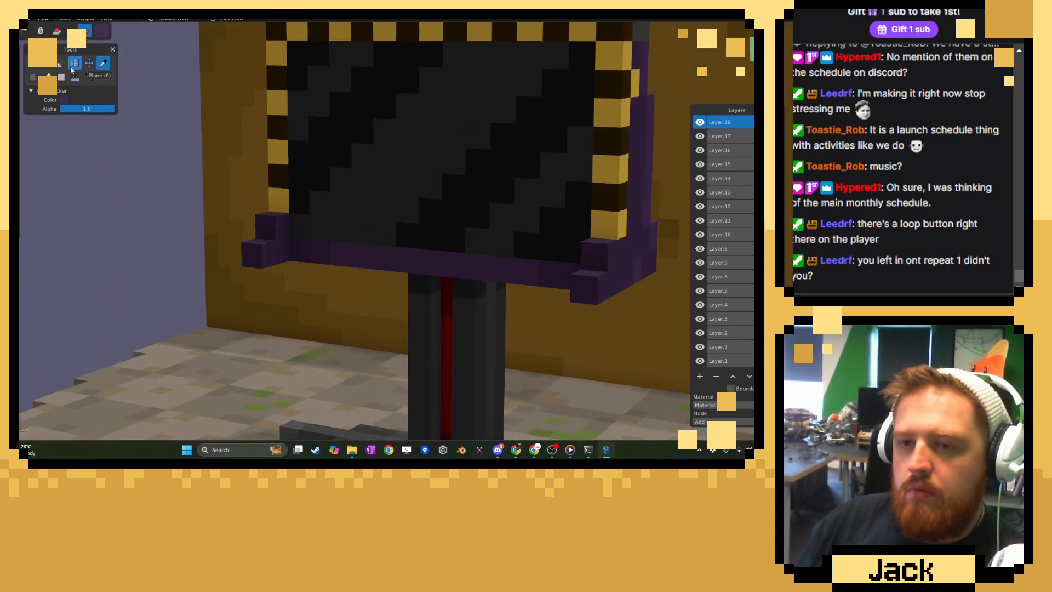
left_click(60, 30)
middle_click_drag(290, 225, 312, 233)
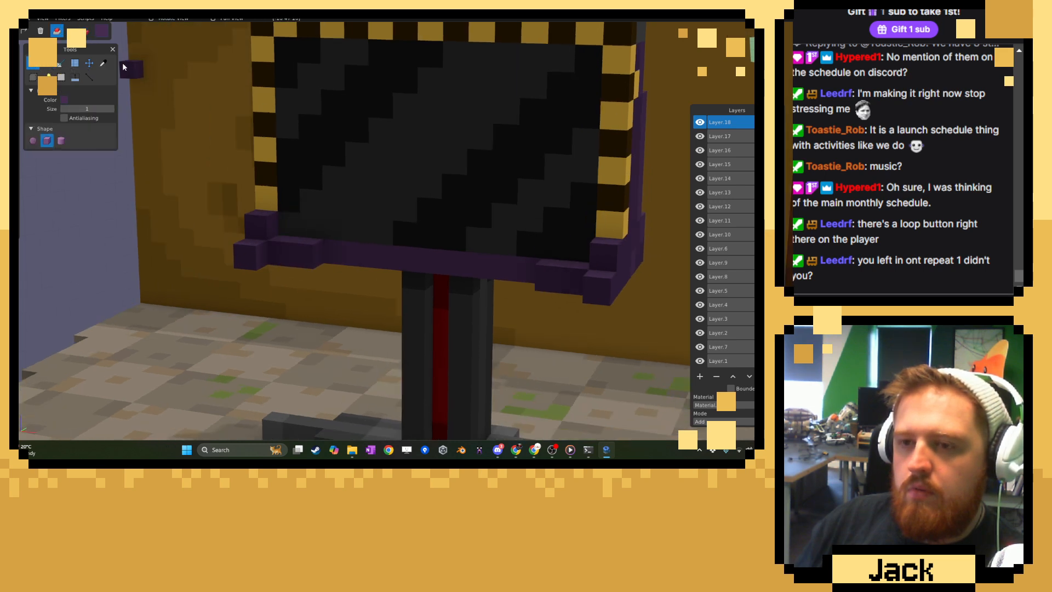
left_click(103, 63)
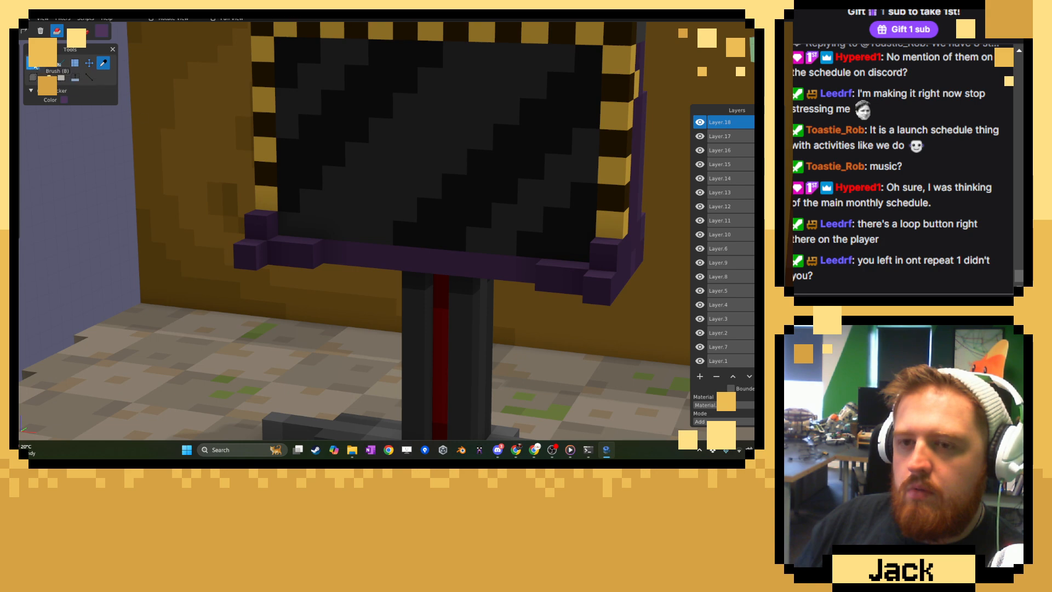
left_click(60, 63)
left_click_drag(379, 268, 517, 279)
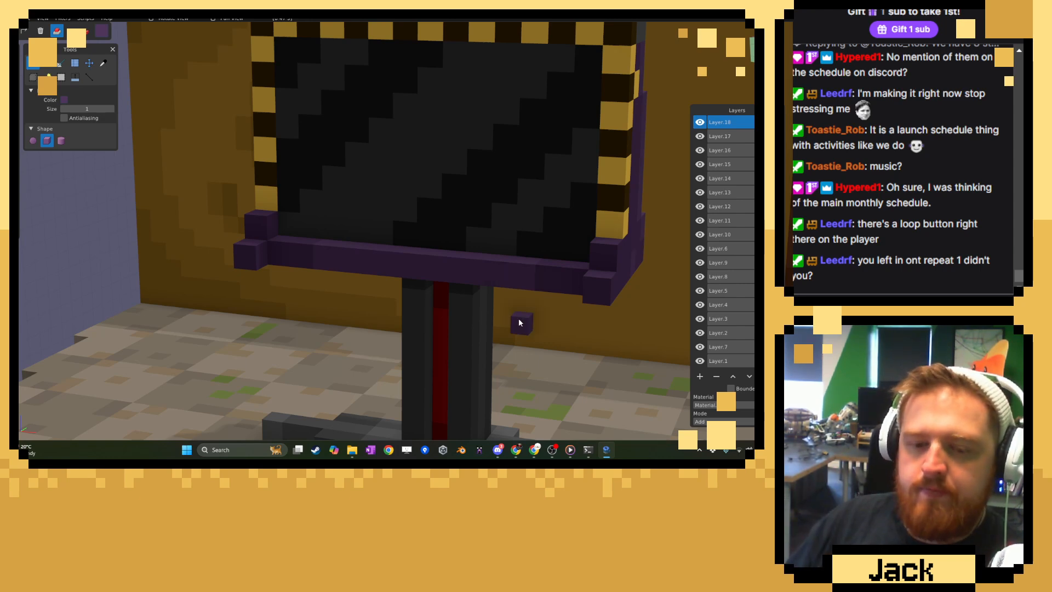
Sample a dark purple from the casing and paint a darker inset on the lower panel of its back.
scroll(491, 274, "down", 10)
middle_click_drag(450, 275, 507, 282)
scroll(498, 269, "up", 8)
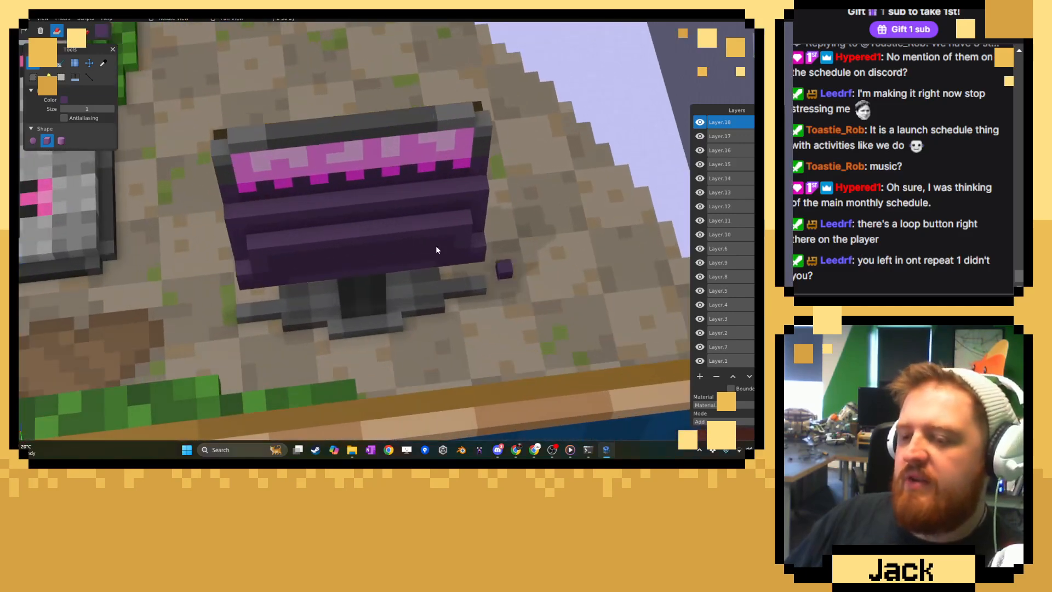
left_click(103, 64)
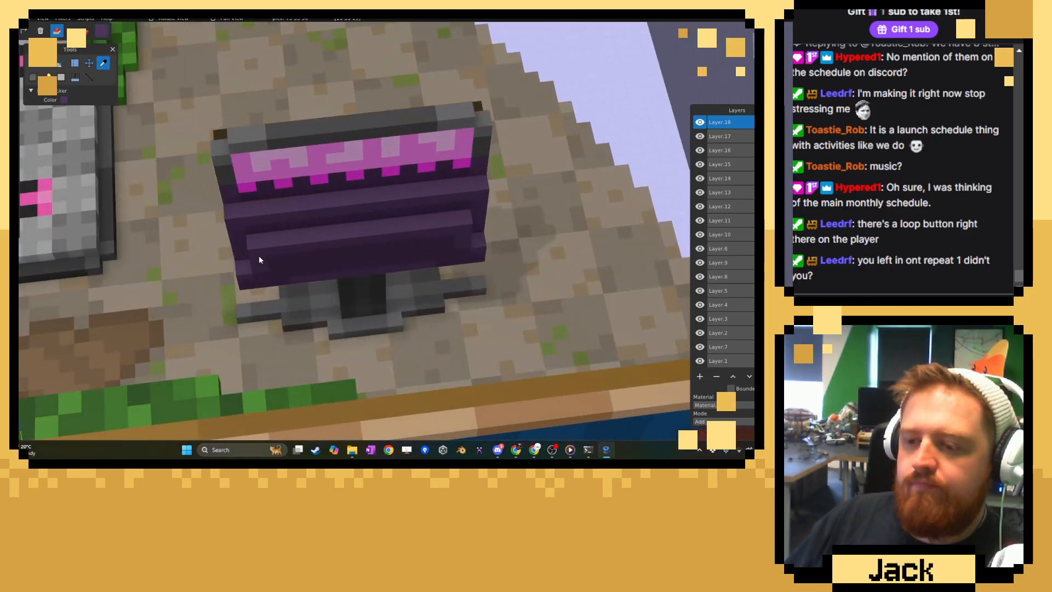
left_click(32, 62)
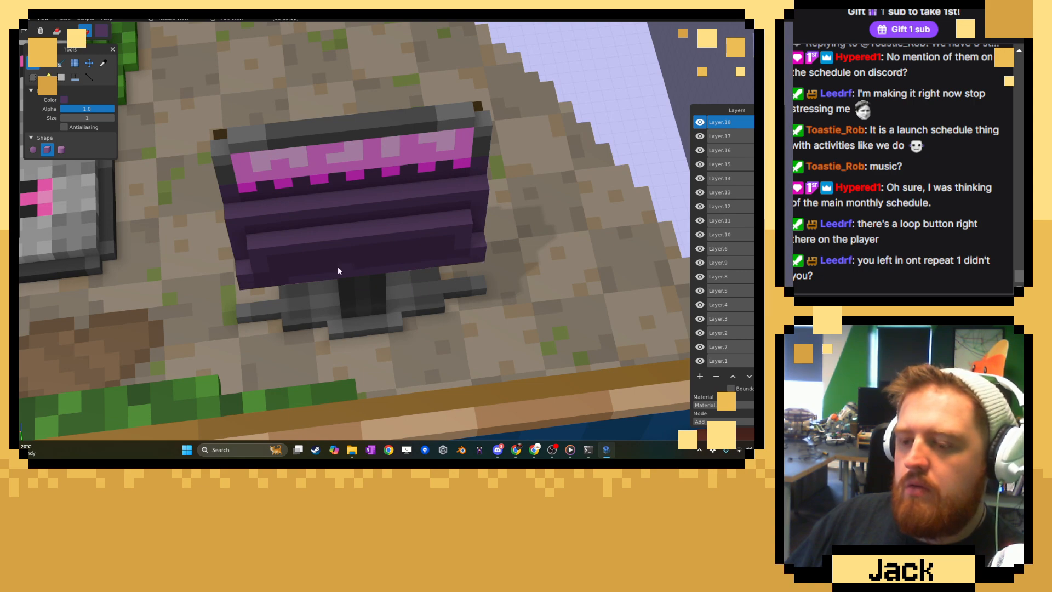
middle_click_drag(283, 281, 222, 244)
Sample the handle's grey and add a protruding grey voxel bar across the back of the casing, directly beneath the pink lettering.
left_click(103, 63)
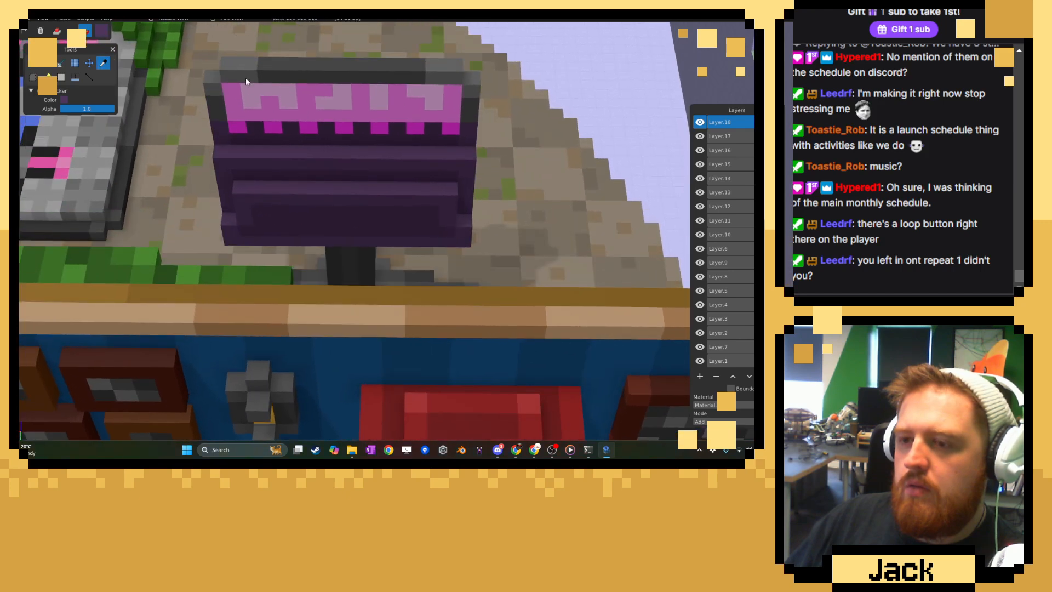
left_click(33, 63)
left_click(56, 31)
left_click(48, 63)
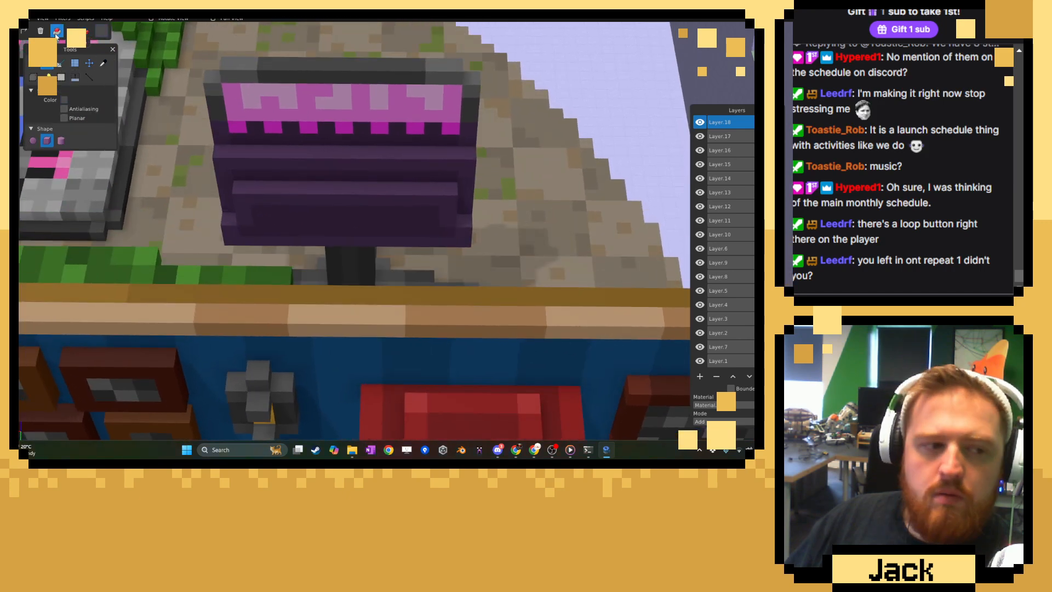
left_click_drag(216, 144, 346, 152)
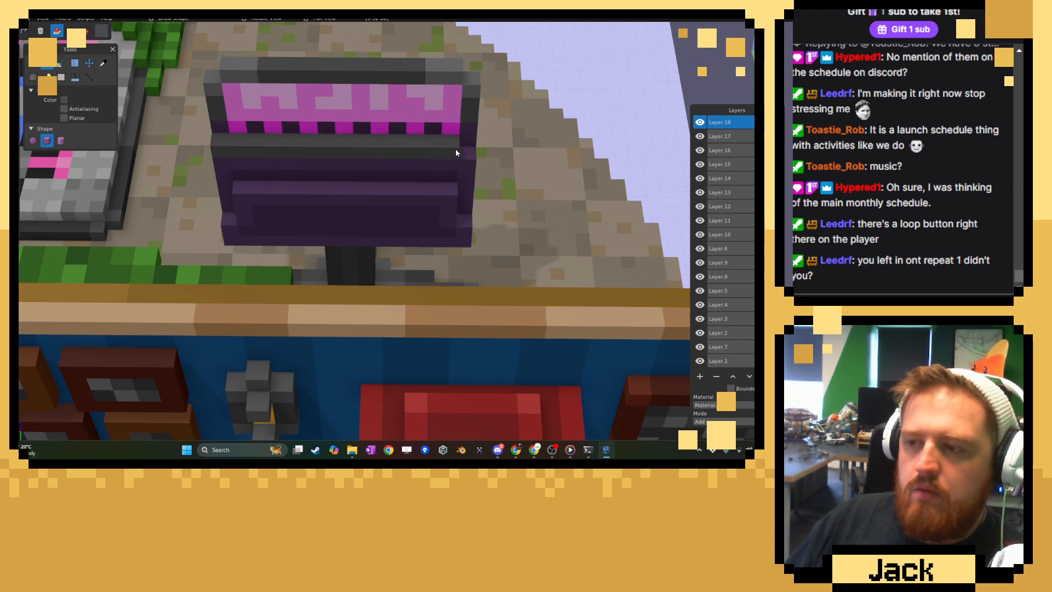
middle_click_drag(222, 126, 485, 256)
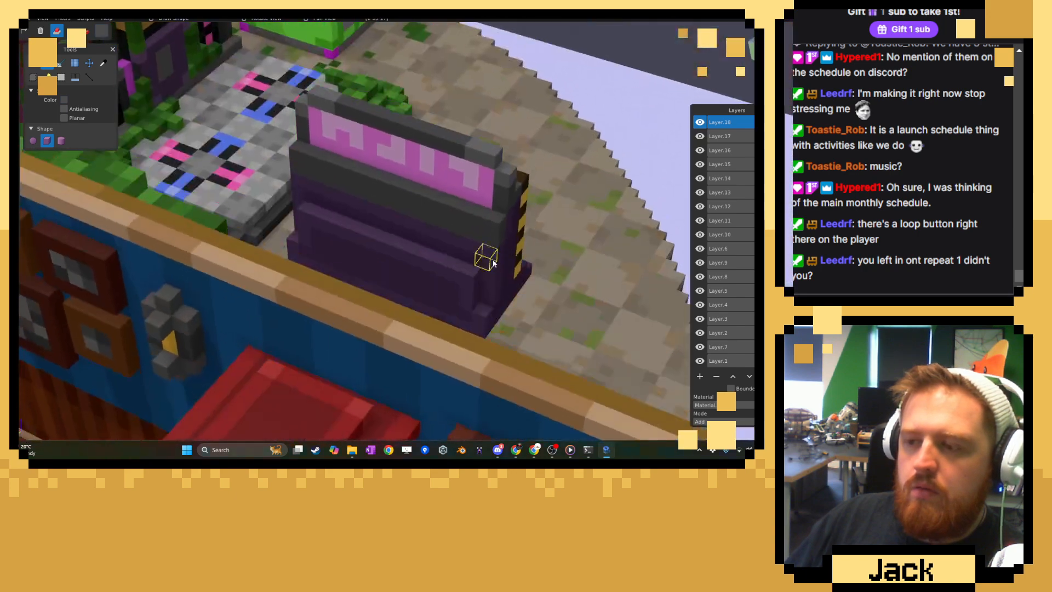
Sample the grey of the new bar beneath the pink lettering, darken it slightly and paint the bar with that shade.
left_click(102, 63)
middle_click_drag(329, 151, 340, 185)
left_click(102, 31)
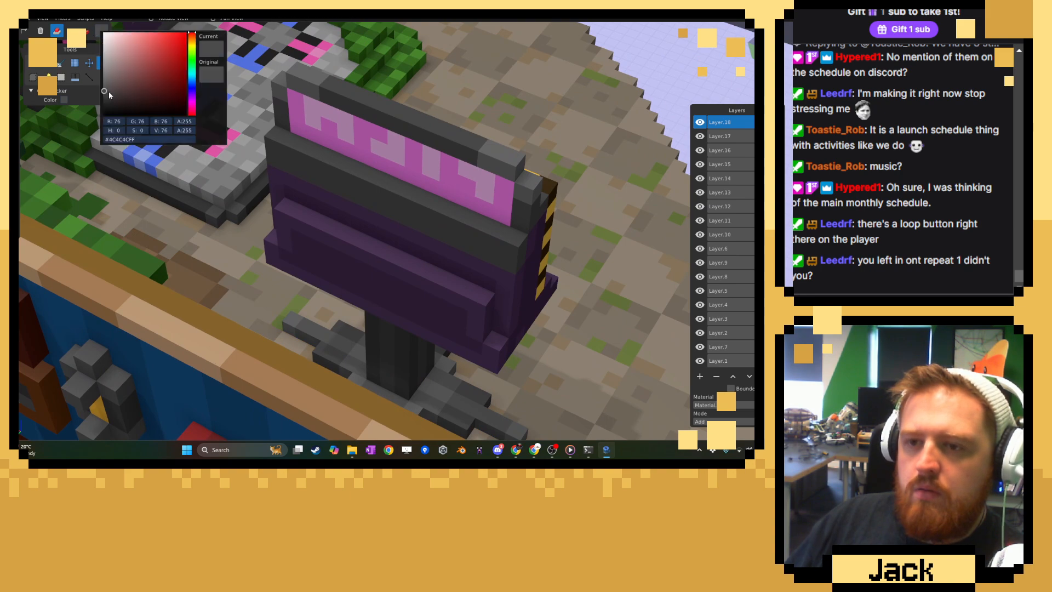
left_click_drag(109, 92, 99, 94)
left_click(30, 66)
left_click(33, 66)
left_click(86, 33)
middle_click_drag(237, 143, 262, 182)
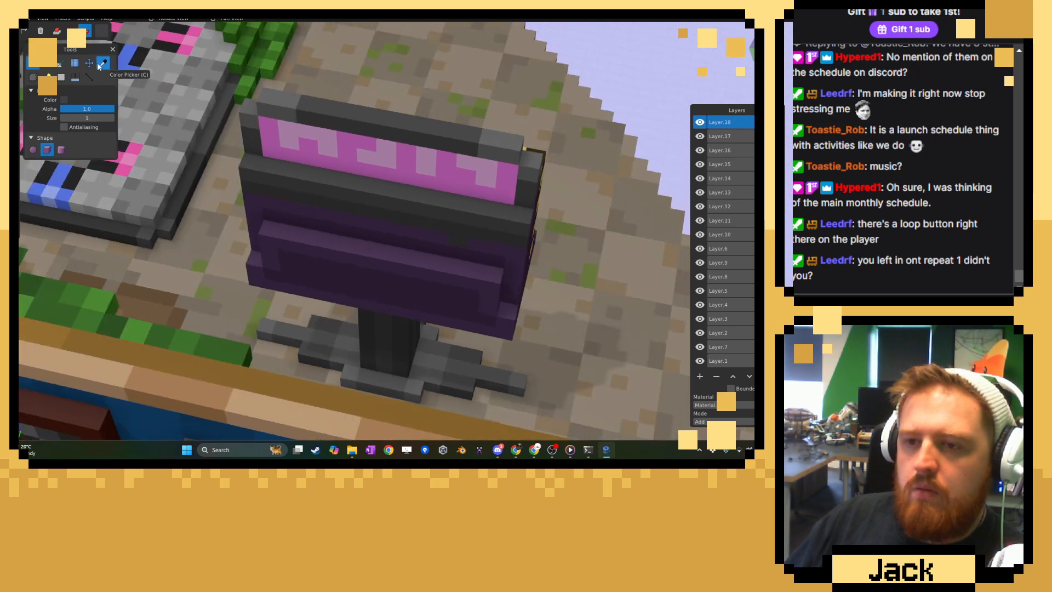
Sample the casing's purple, darken it and paint a row of evenly spaced vertical vent slots on the lower back inset.
left_click(101, 65)
left_click(102, 34)
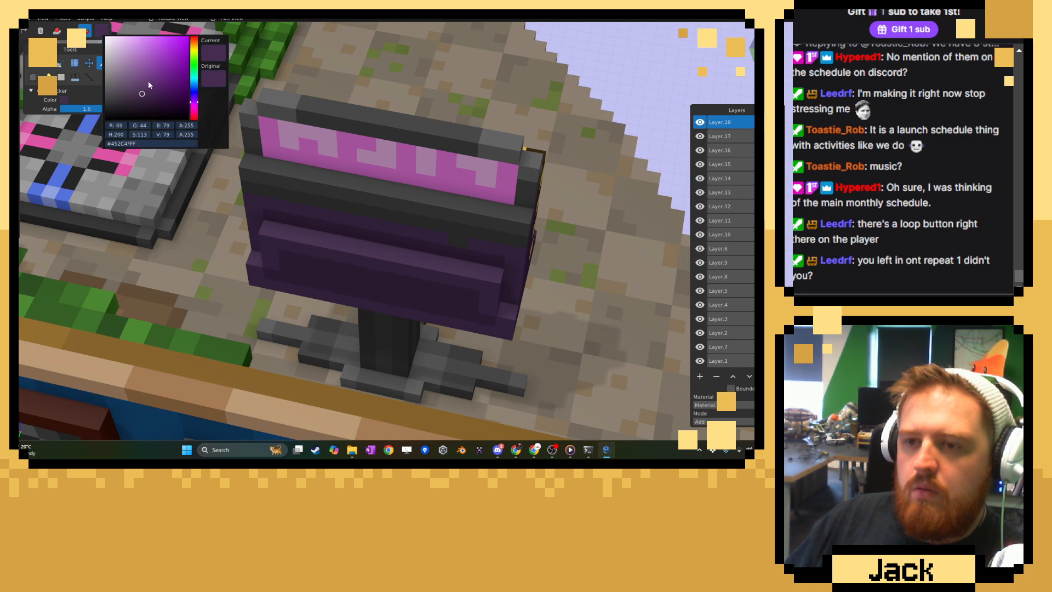
left_click(147, 99)
left_click(235, 131)
left_click(32, 64)
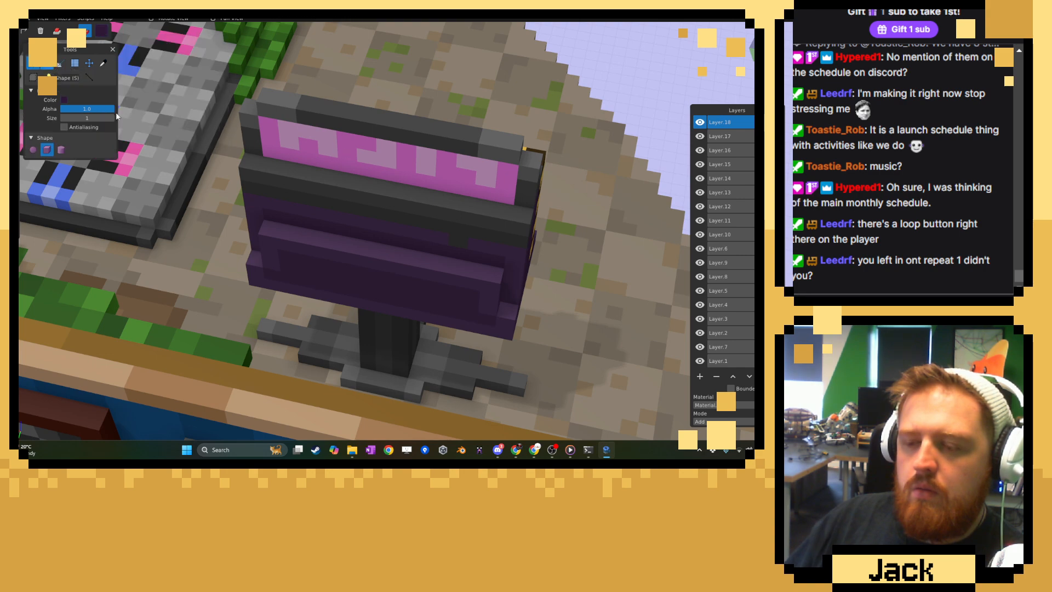
middle_click_drag(244, 219, 287, 244)
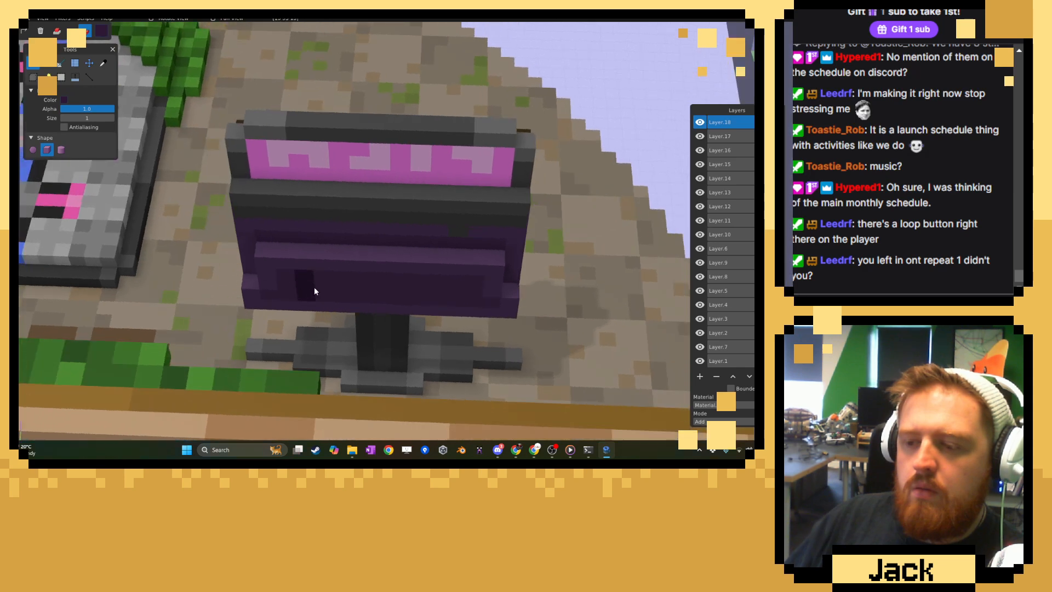
left_click(344, 293)
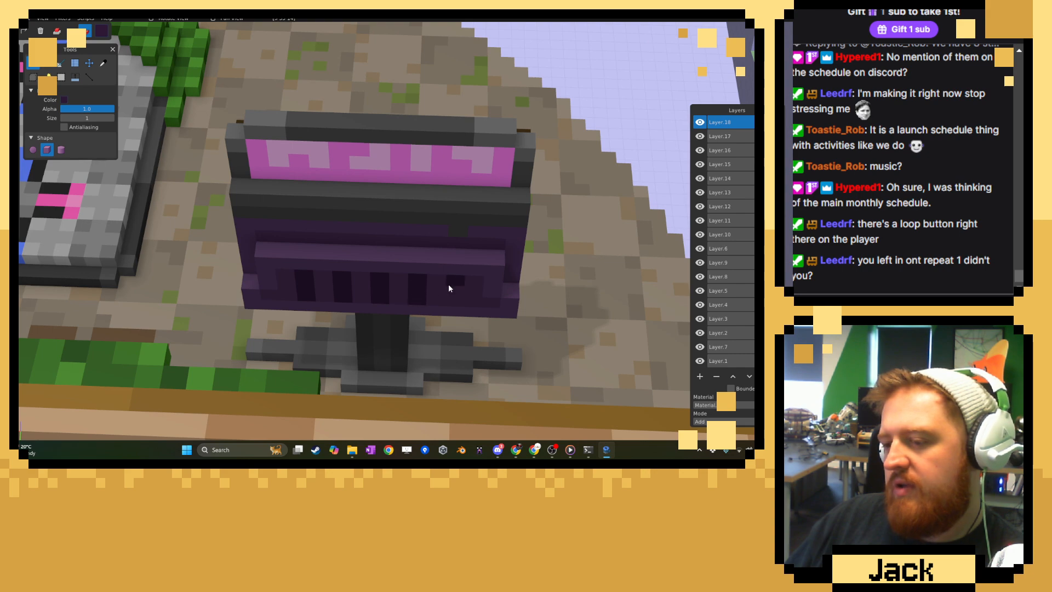
middle_click_drag(433, 287, 357, 303)
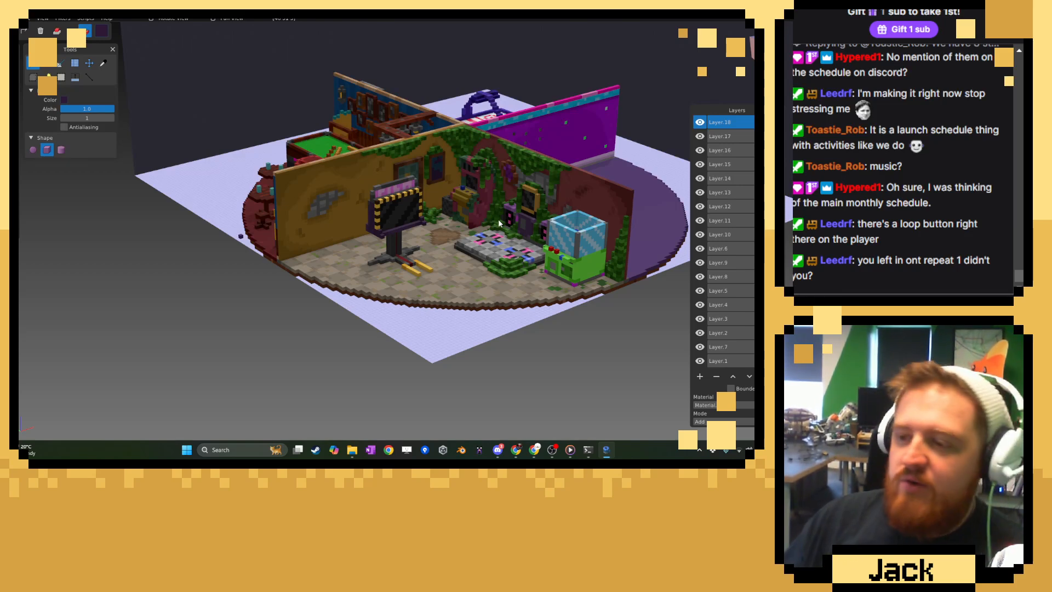
Examine the whole circular arcade diorama from several sides, including the overgrown room, the pool room and the empty purple section.
scroll(472, 239, "down", 3)
right_click_drag(472, 239, 368, 254)
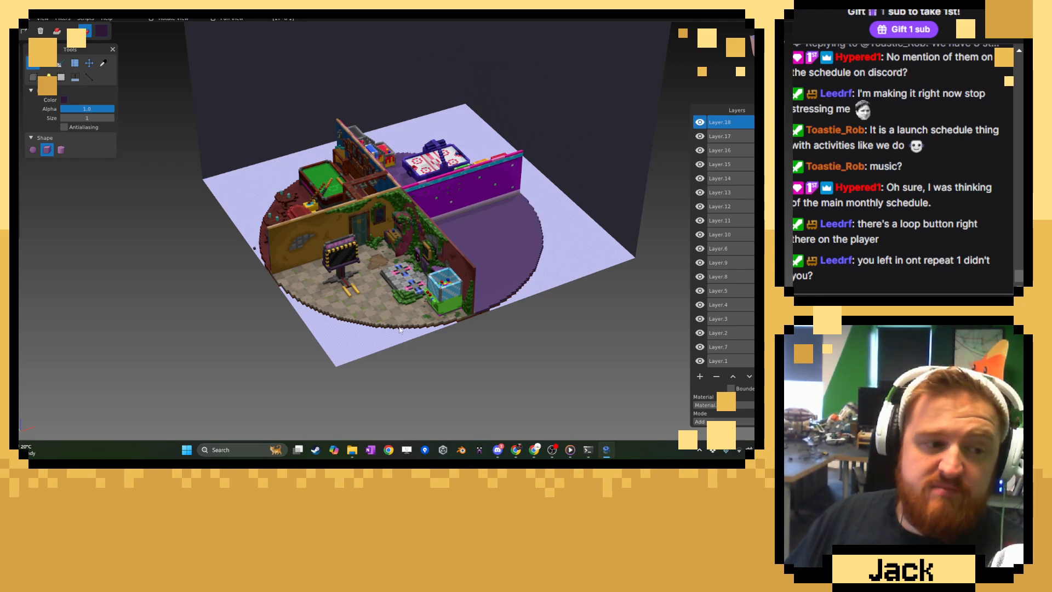
right_click_drag(399, 330, 620, 304)
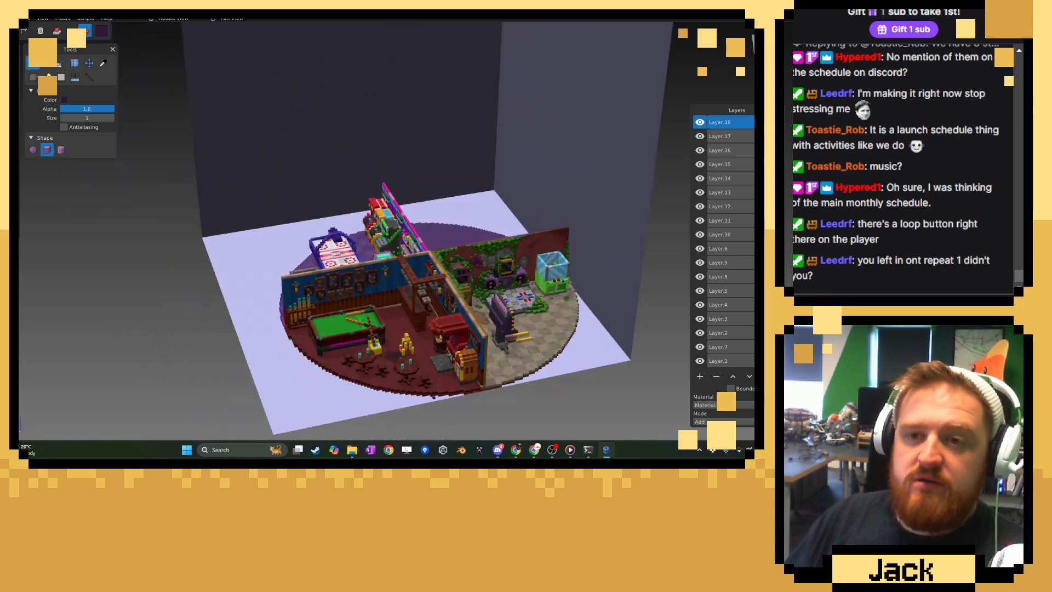
right_click_drag(267, 208, 497, 262)
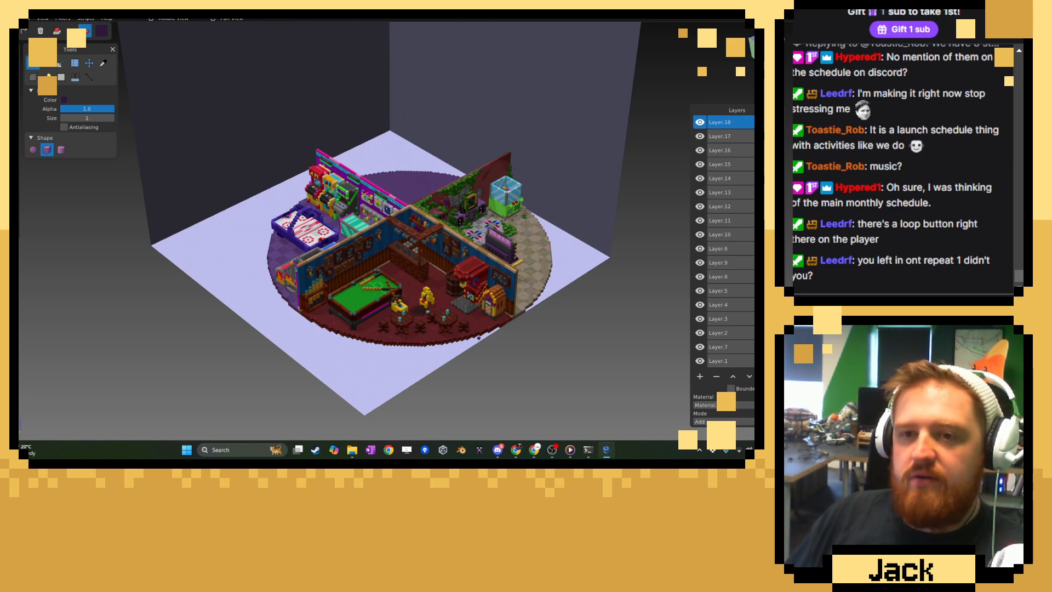
middle_click_drag(521, 211, 278, 208)
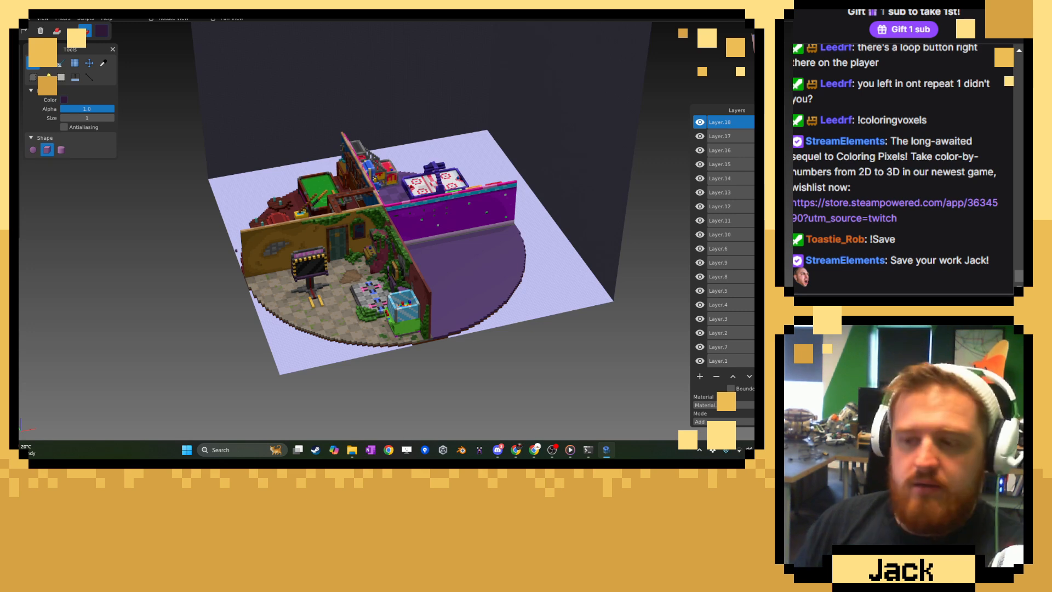
middle_click_drag(419, 304, 372, 292)
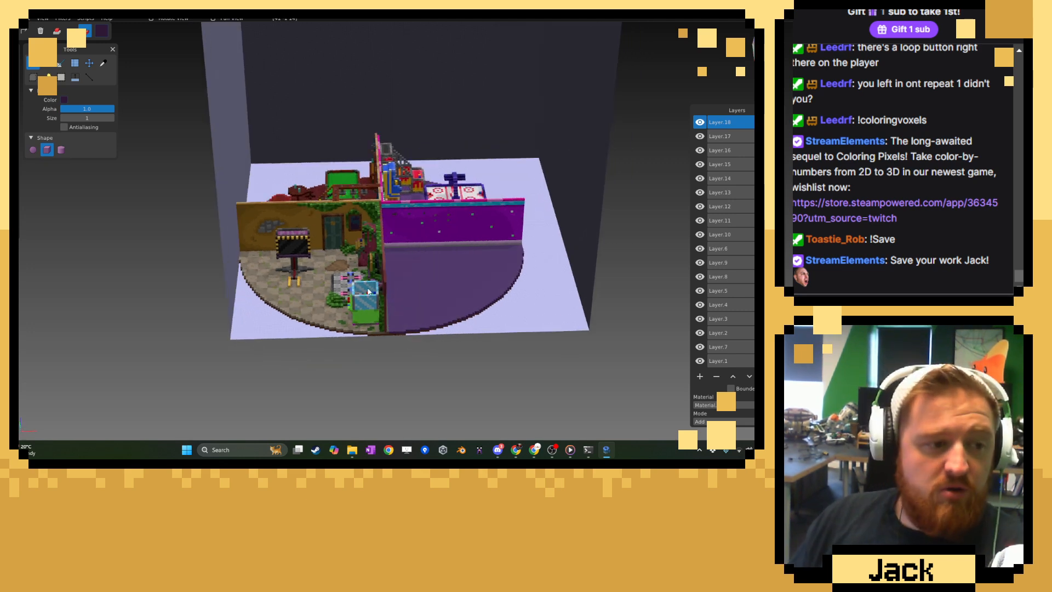